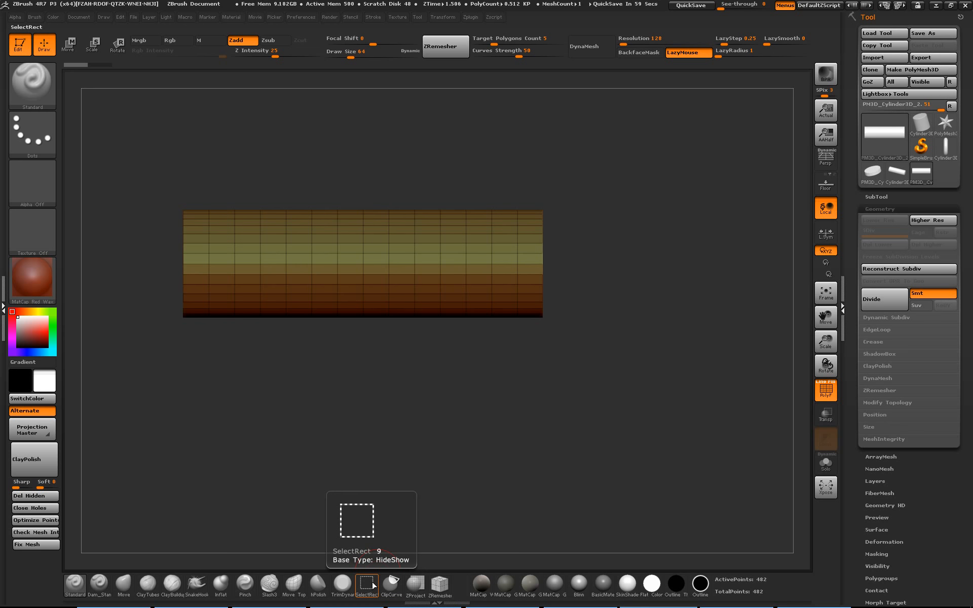
Isolate the cylinder's first end cap with the SelectRect brush, assign it its own polygroup, and show the whole mesh again.
left_click(373, 585)
left_click(335, 594)
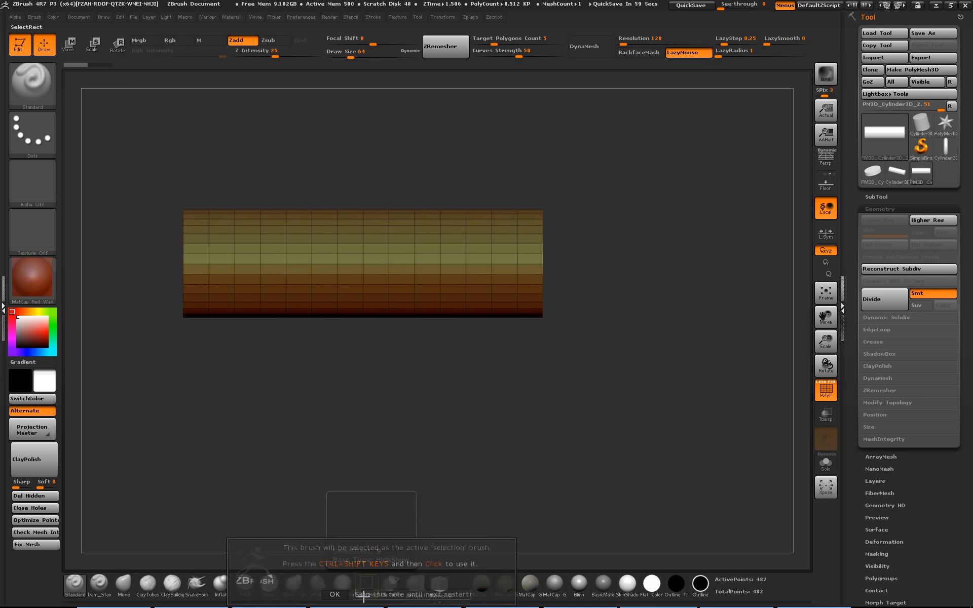
left_click_drag(567, 178, 537, 338, "ctrl+shift")
left_click(550, 340, "ctrl+shift")
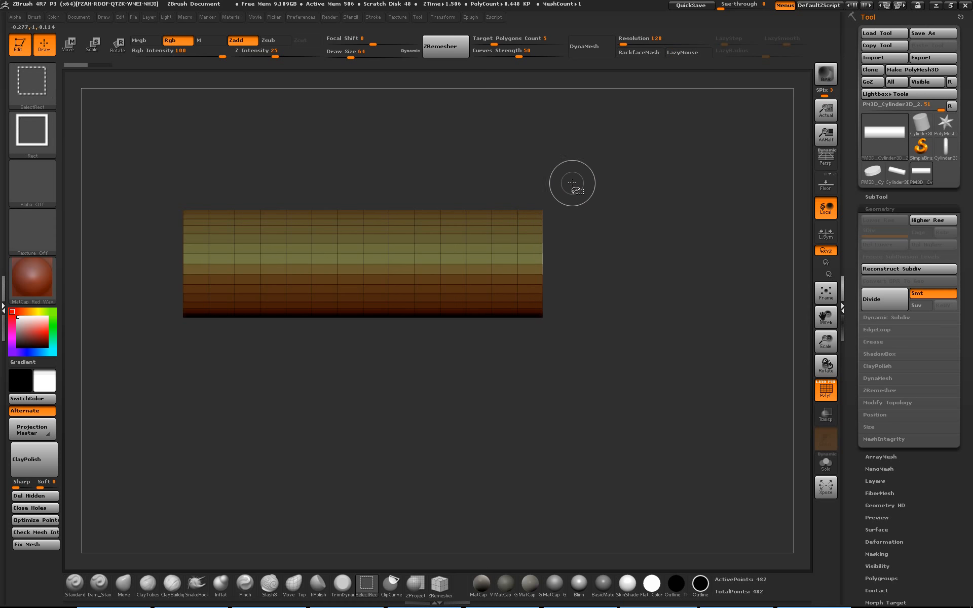
left_click_drag(571, 183, 583, 341, "ctrl+shift")
left_click(586, 354, "ctrl+shift")
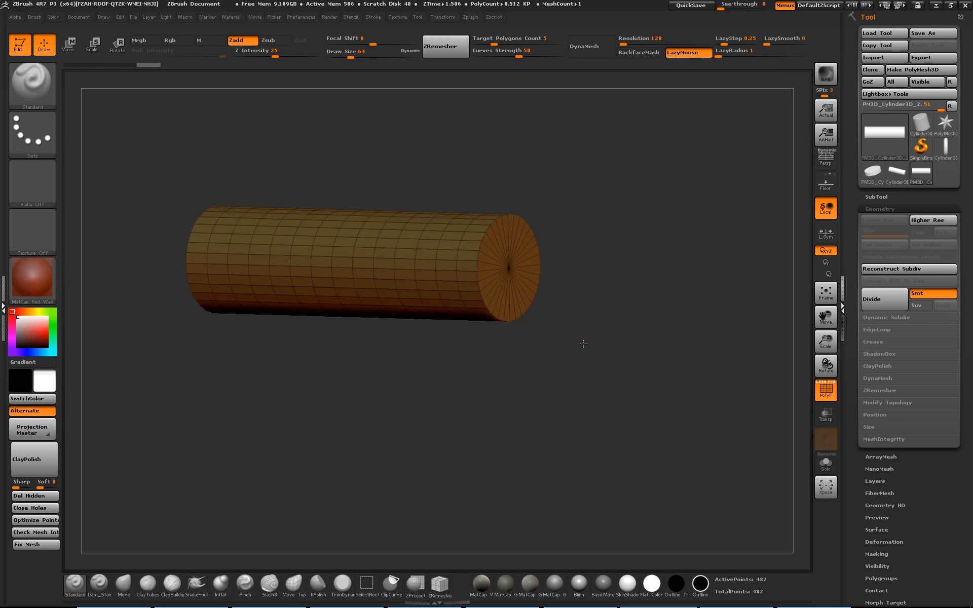
key("ctrl+z")
left_click(583, 340, "ctrl+shift")
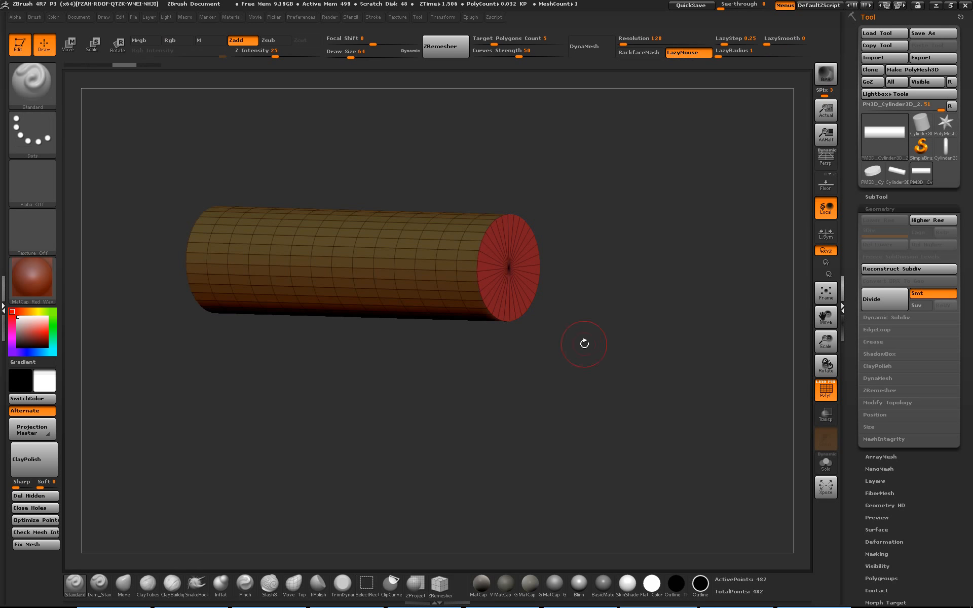
Isolate the opposite end cap, assign it its own polygroup, and show the whole cylinder again.
left_click_drag(620, 336, 225, 178)
left_click_drag(371, 390, 400, 391)
key("ctrl+w")
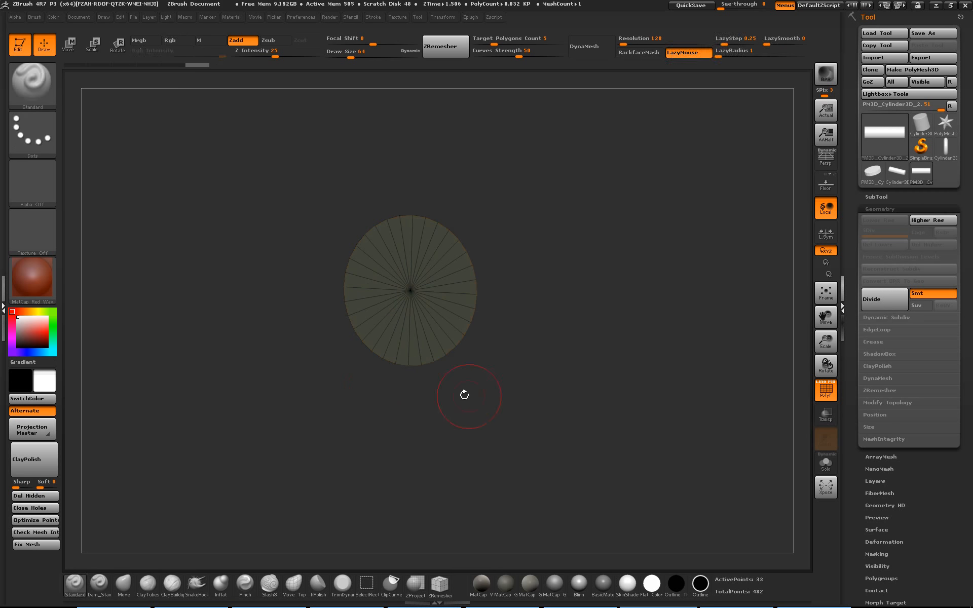
left_click(537, 413, "ctrl+shift")
left_click_drag(538, 415, 538, 437)
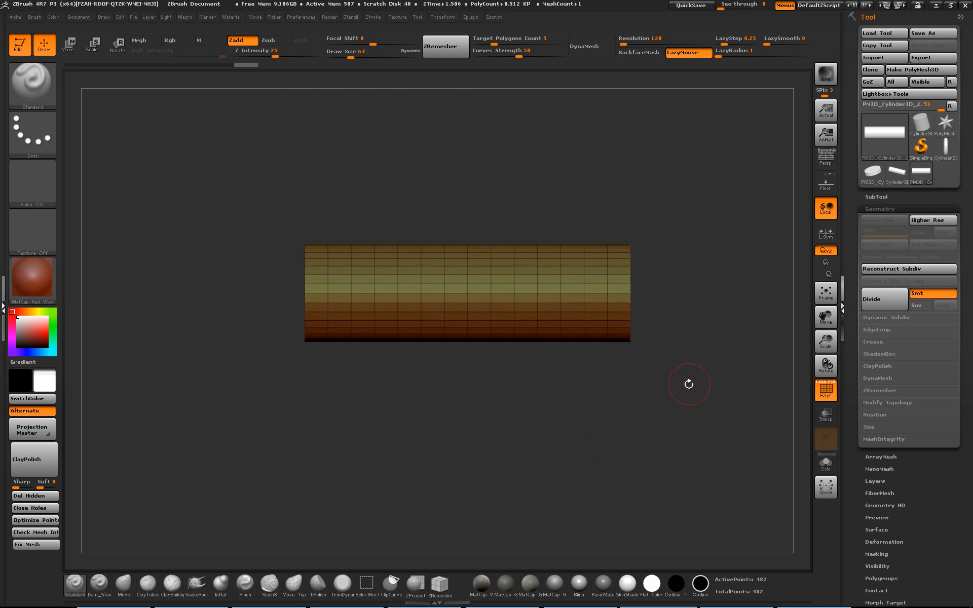
Try dividing the cylinder once with smoothing, view it without the polygon wireframe, and undo the division.
left_click(874, 343)
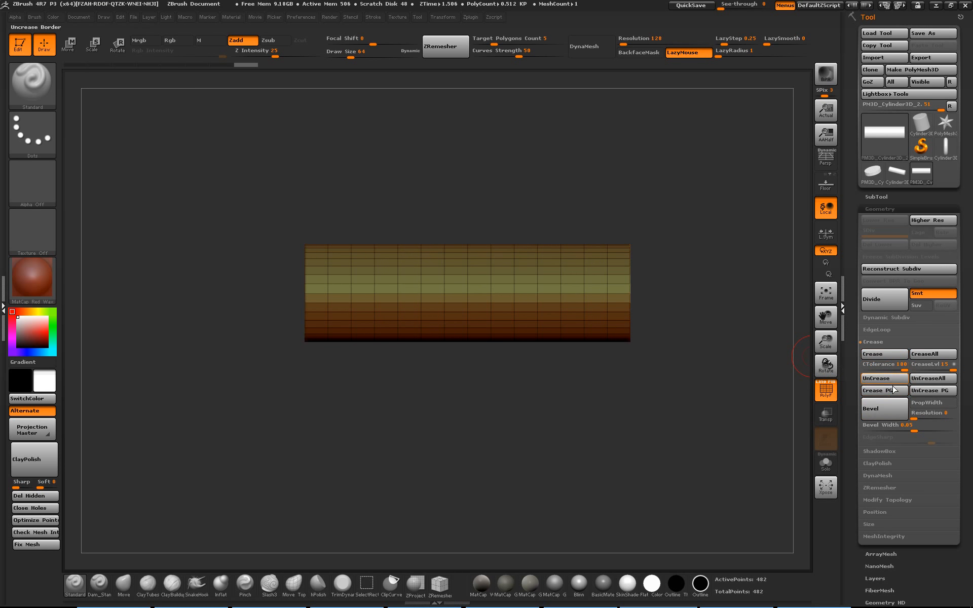
left_click(881, 305)
left_click_drag(683, 312, 701, 307)
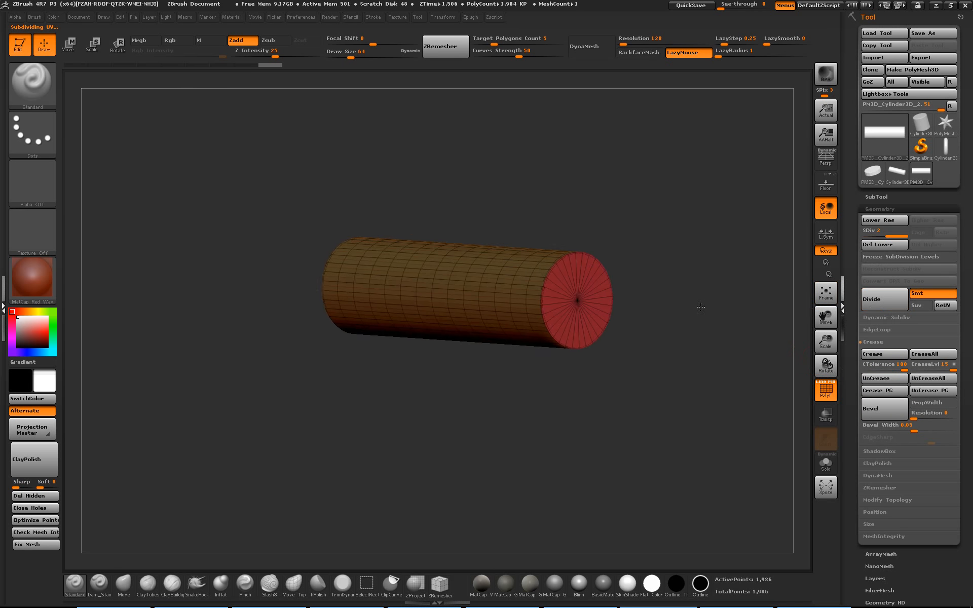
key("shift+f")
key("shift+d")
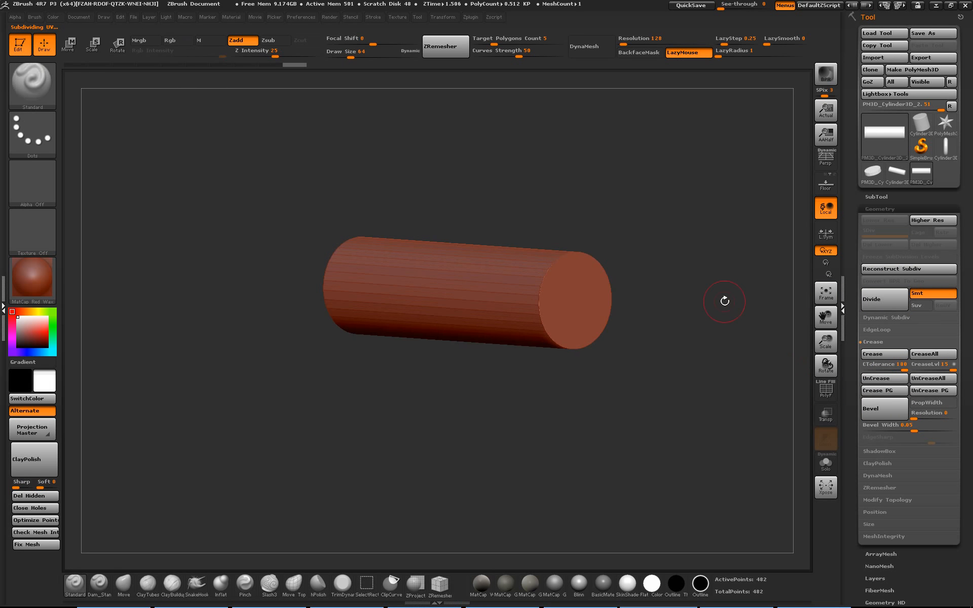
key("ctrl+z")
mouse_move(712, 304)
left_mouse_down("alt")
mouse_move(743, 335)
mouse_move(750, 312)
left_mouse_up("alt")
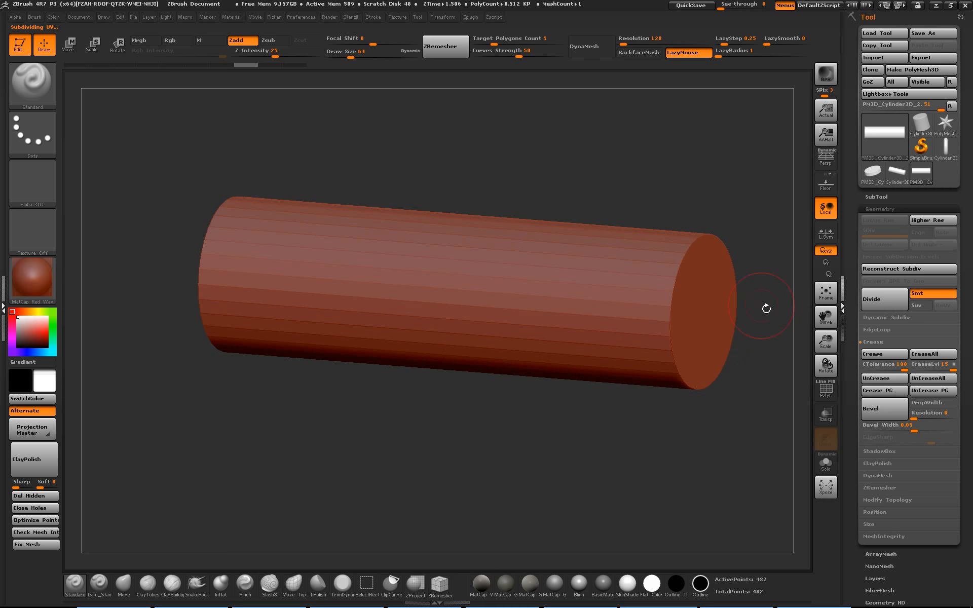
Try dividing the cylinder up to subdivision level 4, inspect its end, and revert to the undivided mesh.
left_click(884, 303)
left_click(884, 304)
left_click(884, 304)
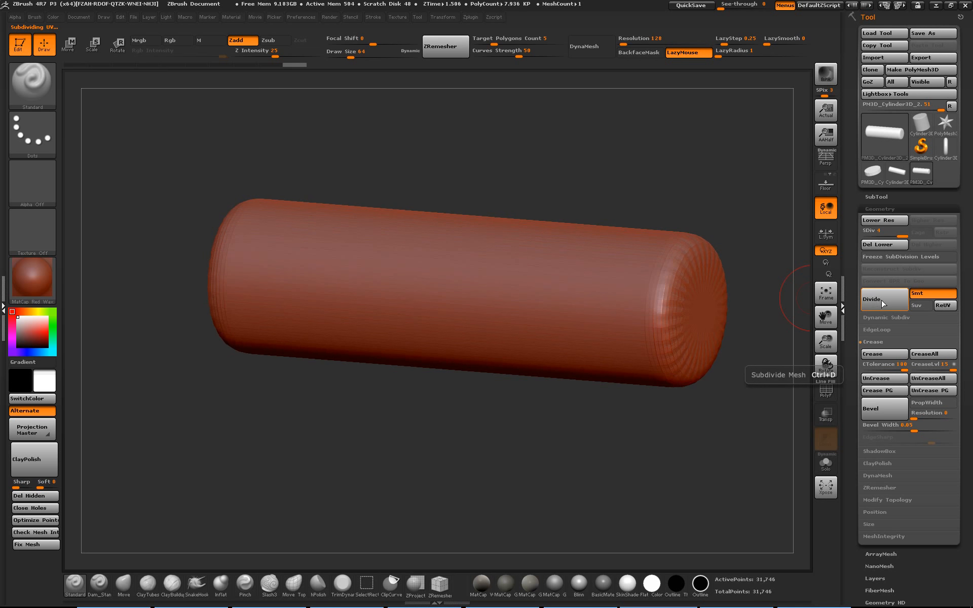
left_click_drag(762, 367, 703, 254)
key("shift+d")
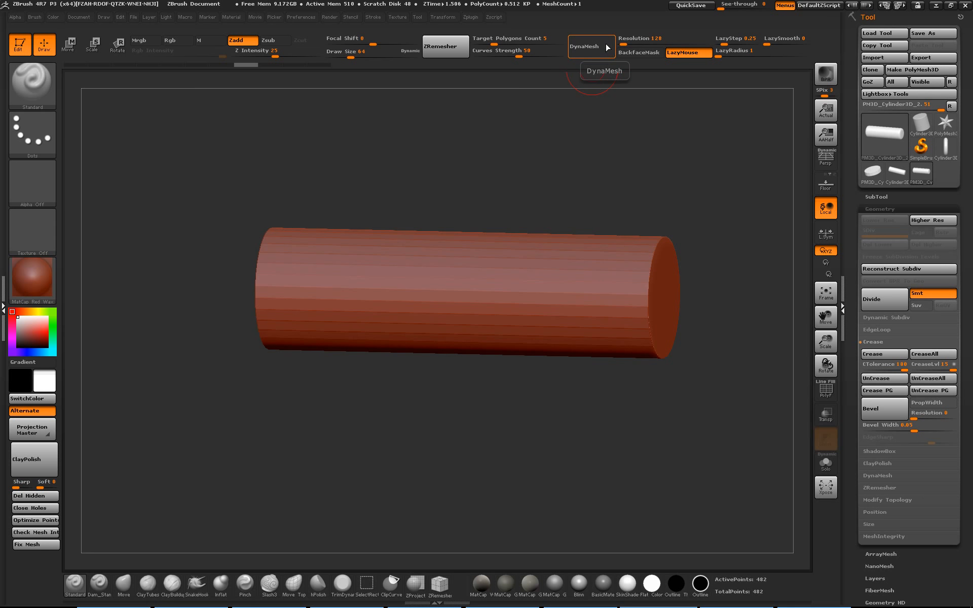
Convert the cylinder to a DynaMesh at resolution 128 and display its polygon wireframe.
left_click(606, 45)
key("shift+f")
key("f")
left_click_drag(717, 226, 670, 200, "alt")
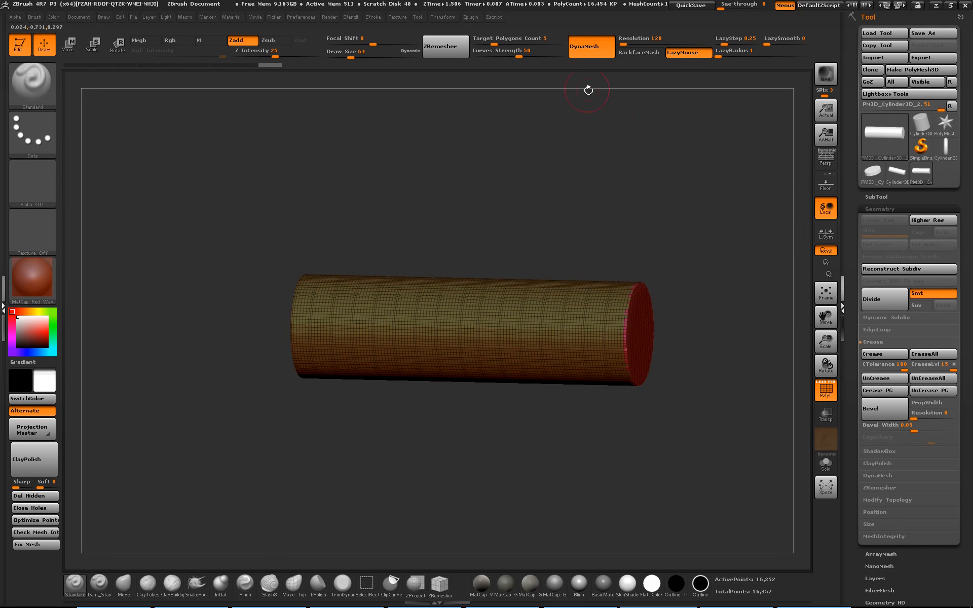
Set the DynaMesh resolution to 664 and try to remesh the cylinder.
left_click(633, 45)
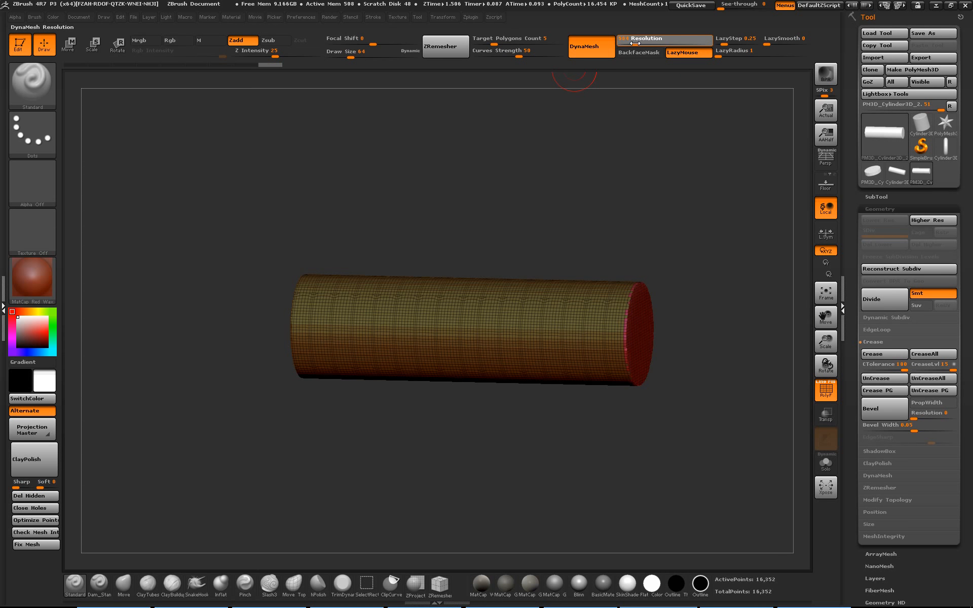
left_click_drag(636, 43, 638, 44)
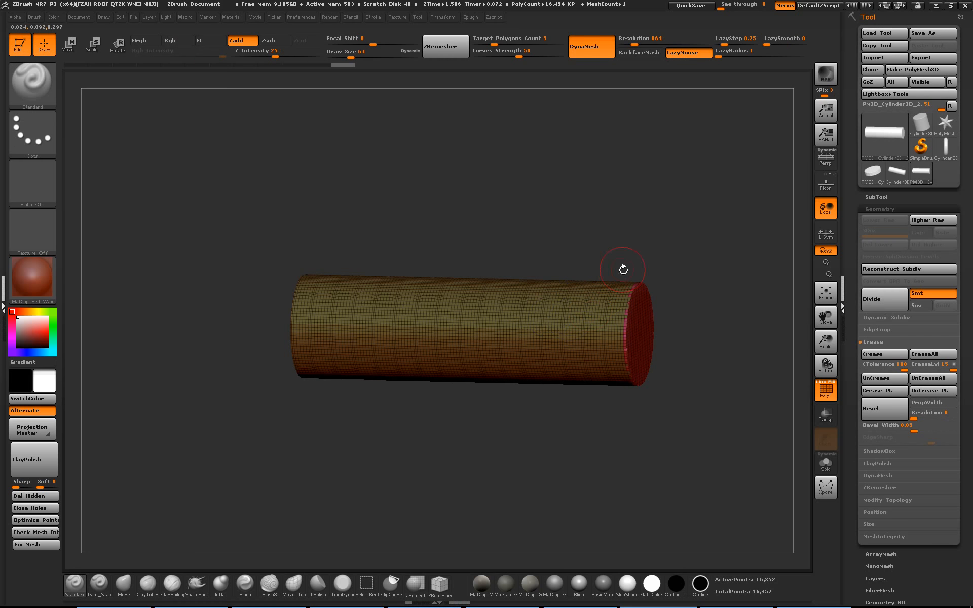
right_click_drag(635, 194, 652, 187, "ctrl")
key("ctrl+z")
left_click_drag(659, 136, 600, 214, "ctrl")
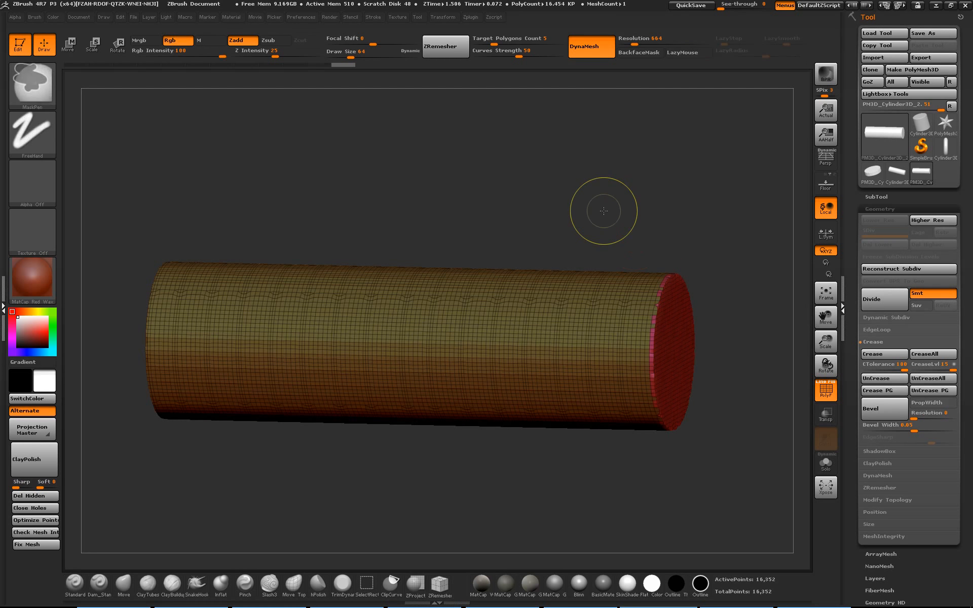
key("shift")
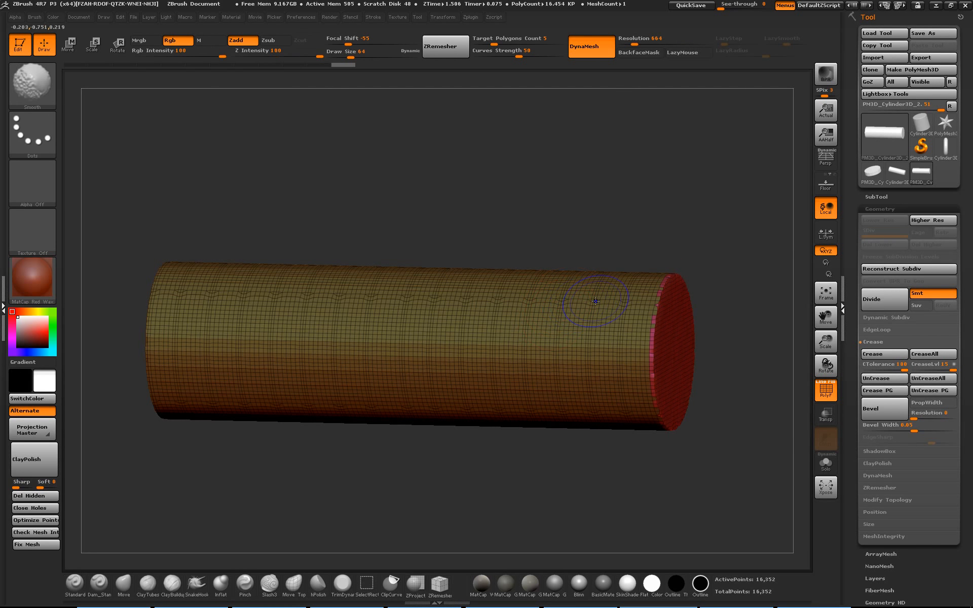
Smooth a patch on the cylinder's side and remesh the cylinder at the new DynaMesh resolution.
left_click_drag(596, 301, 467, 308, "shift")
left_click_drag(578, 307, 458, 309, "shift")
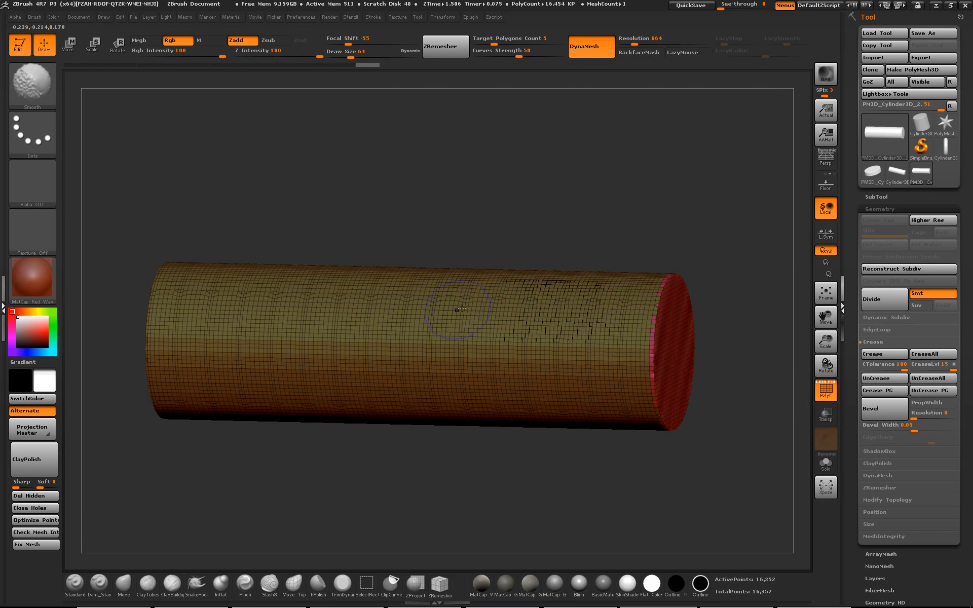
key("ctrl")
mouse_move(645, 152)
left_mouse_down("ctrl")
mouse_move(602, 232)
mouse_move(593, 231)
left_mouse_up("ctrl")
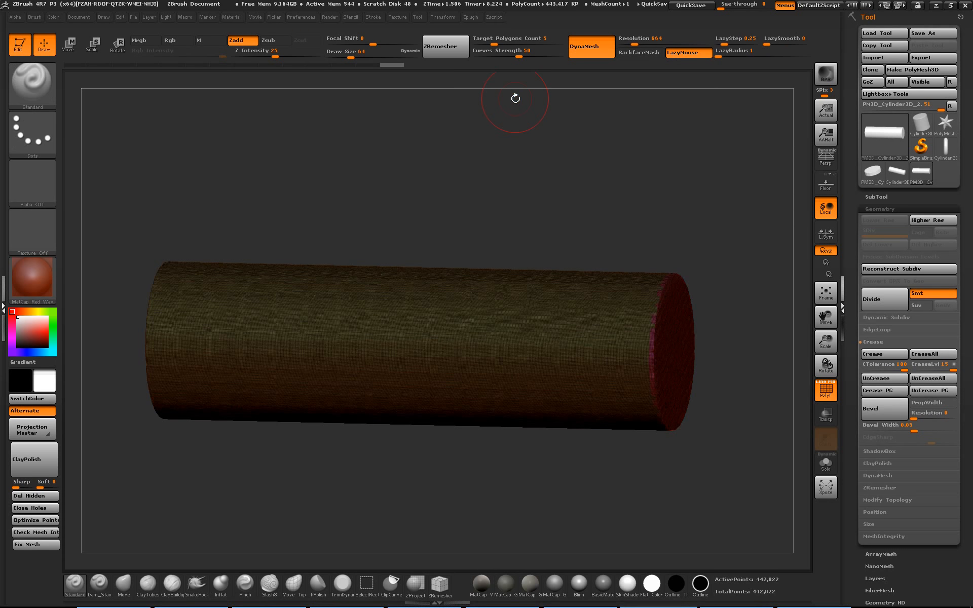
Examine the remeshed cylinder's polygon density and point count, including a close view of its end cap.
left_click_drag(568, 149, 553, 167)
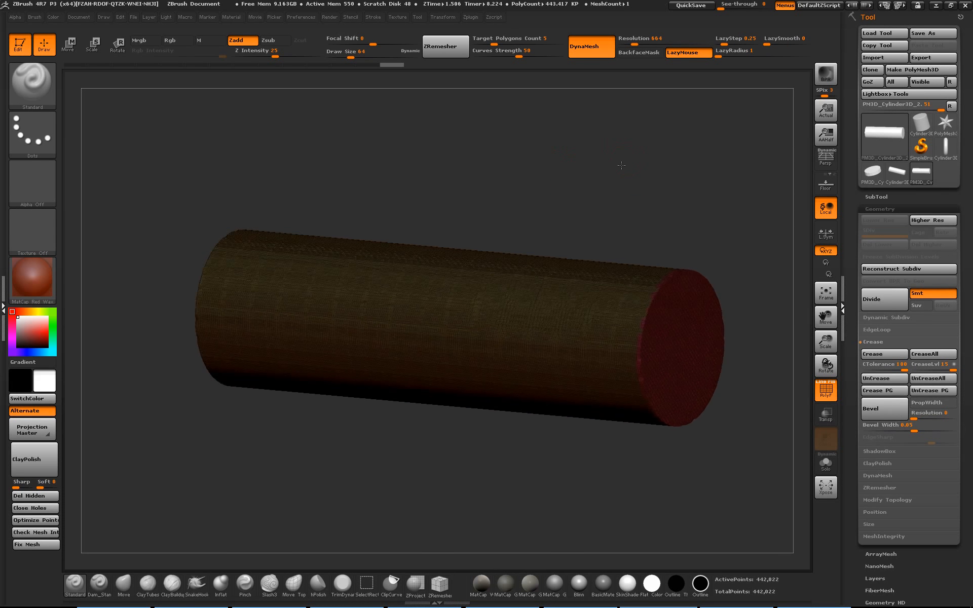
left_click_drag(622, 165, 619, 191)
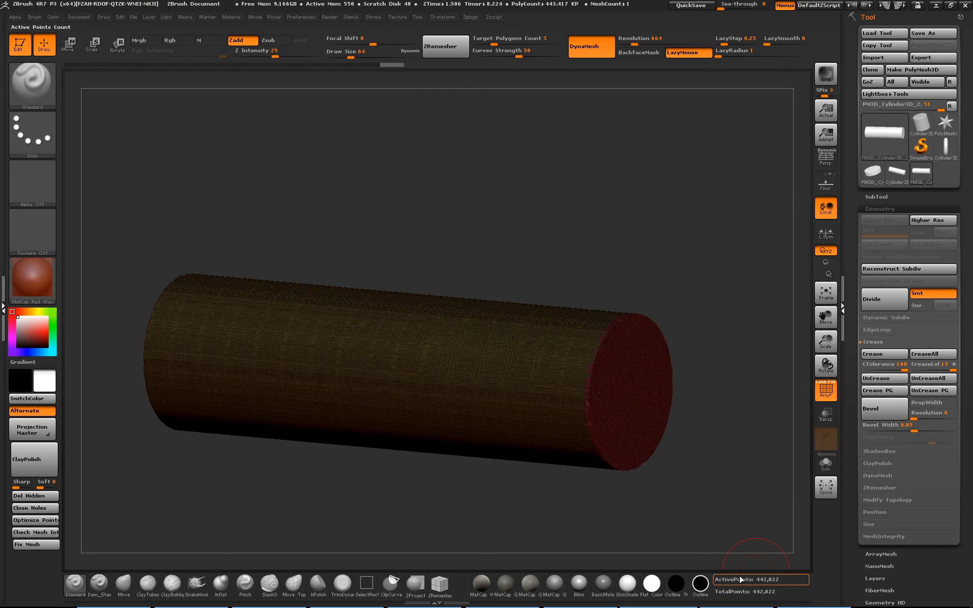
left_click_drag(732, 378, 737, 419, "alt")
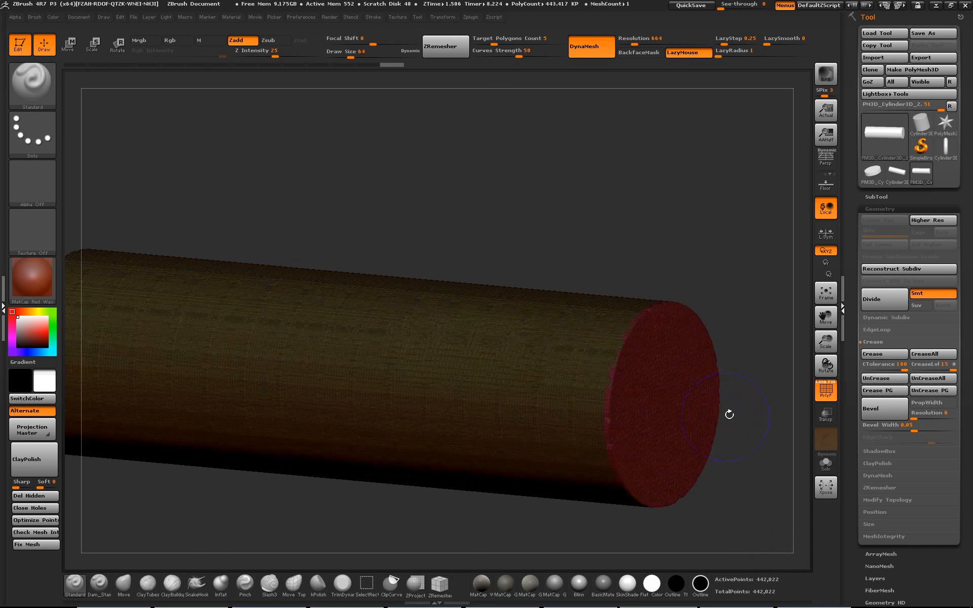
key("shift+f")
mouse_move(726, 284)
left_mouse_down()
mouse_move(721, 269)
mouse_move(715, 280)
mouse_move(726, 310)
mouse_move(678, 277)
left_mouse_up()
key("shift+f")
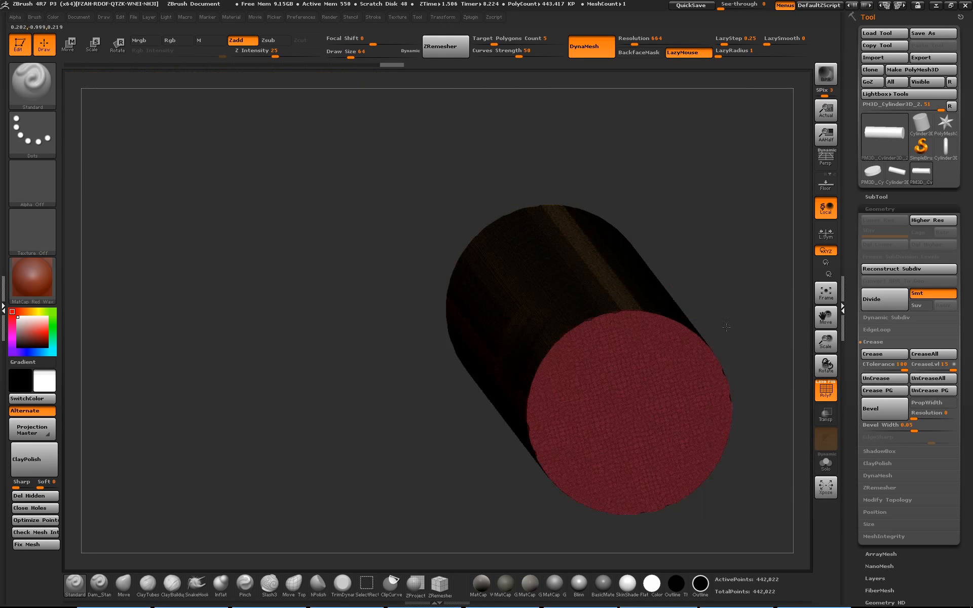
left_click_drag(726, 326, 593, 343, "alt")
left_click_drag(247, 375, 133, 270, "alt")
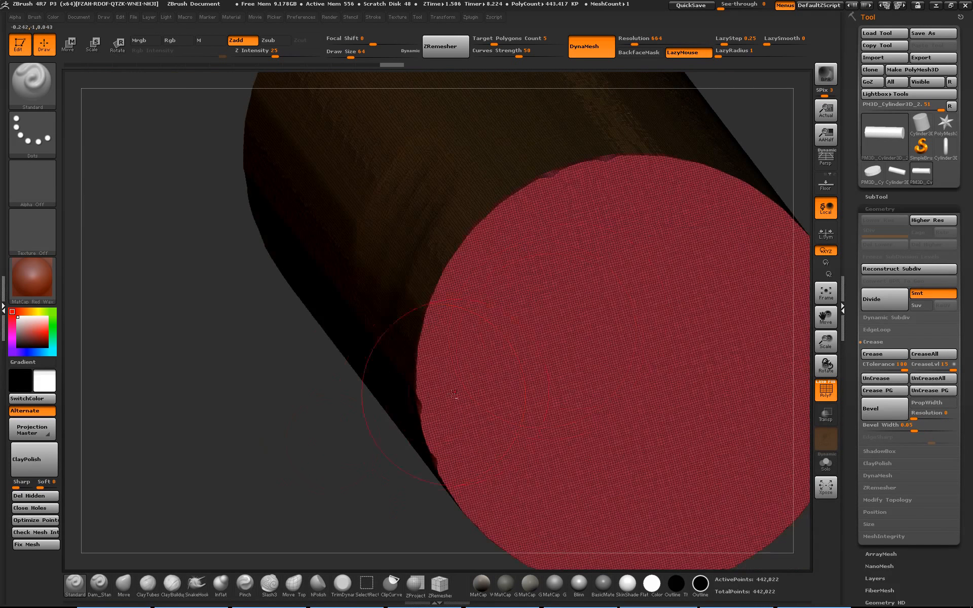
left_click_drag(310, 408, 245, 403, "alt")
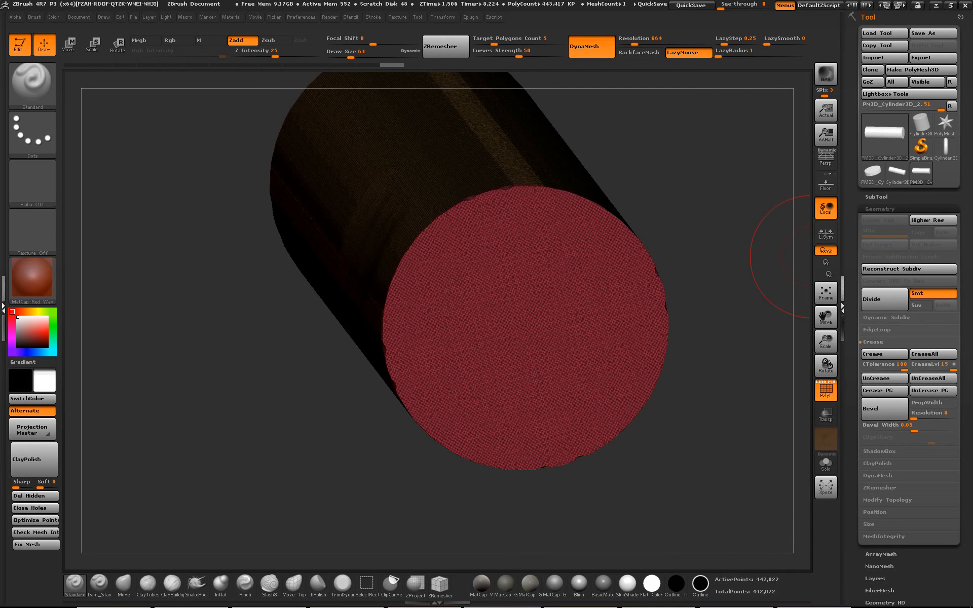
Switch to a new Chrome window and search Google for "log end grain".
key("ctrl+n")
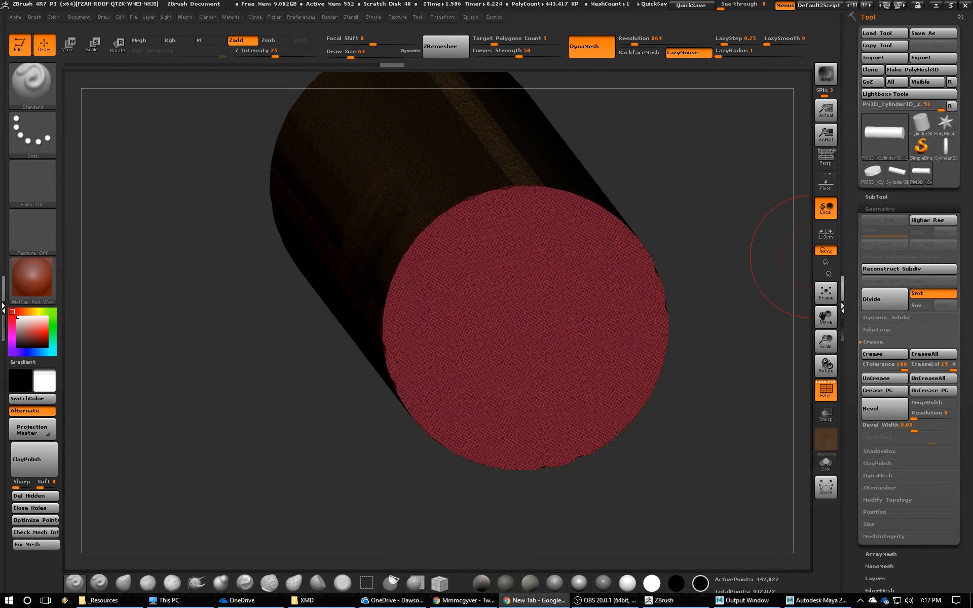
left_click_drag(972, 153, 643, 106)
type("wood")
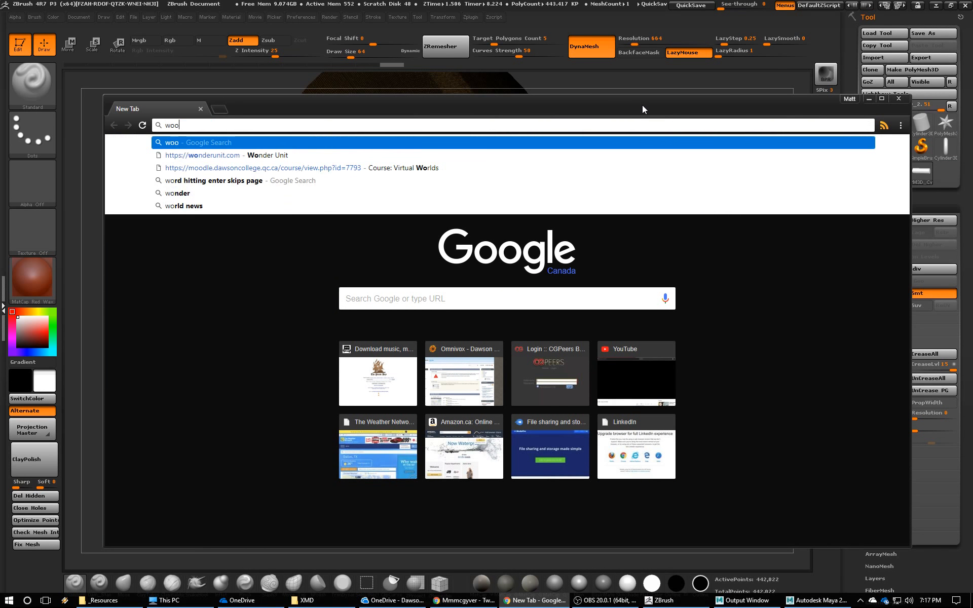
key("BackSpace")
key("BackSpace")
key("BackSpace")
key("BackSpace")
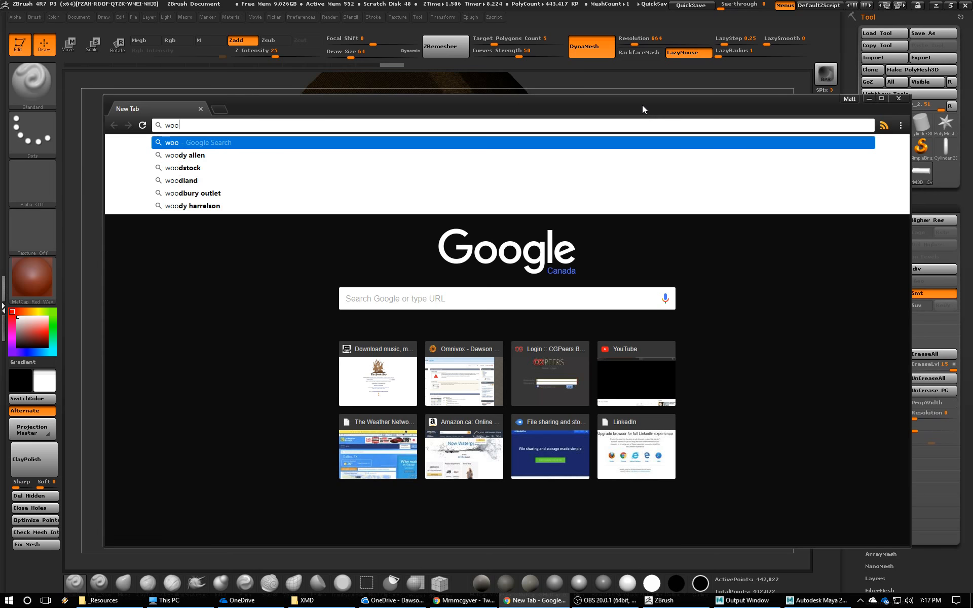
type("log eng")
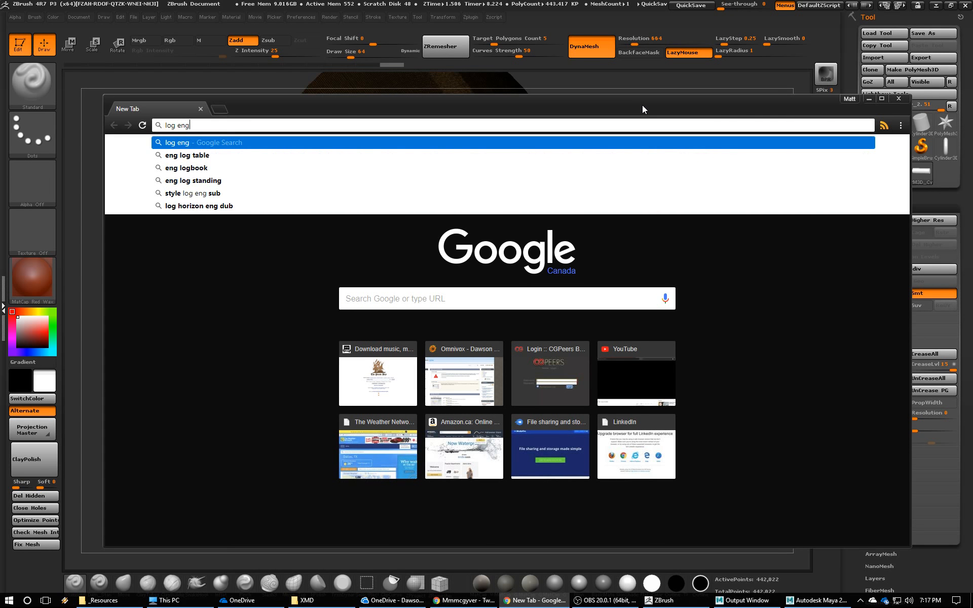
key("BackSpace")
type("d grain")
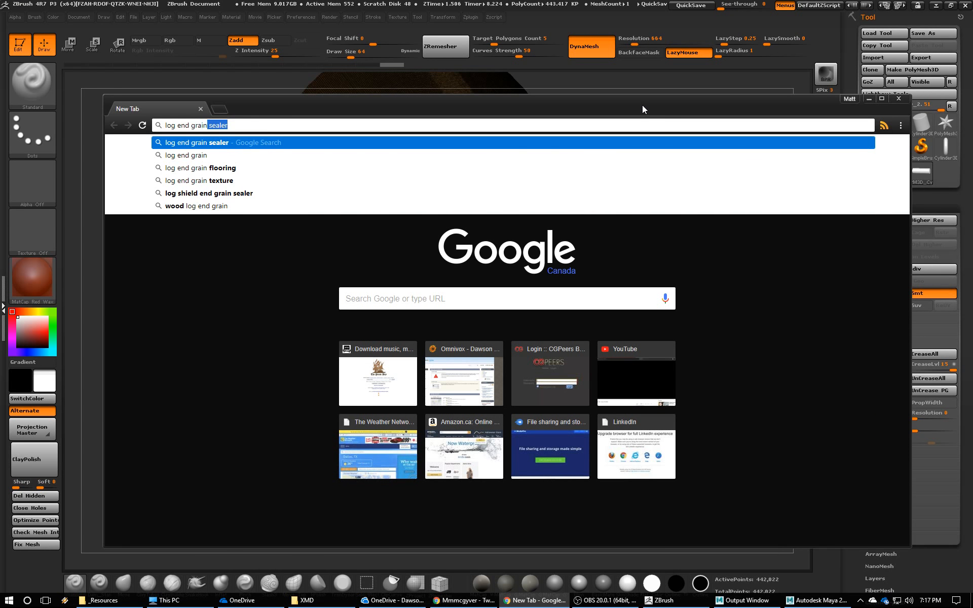
key("Delete")
key("Return")
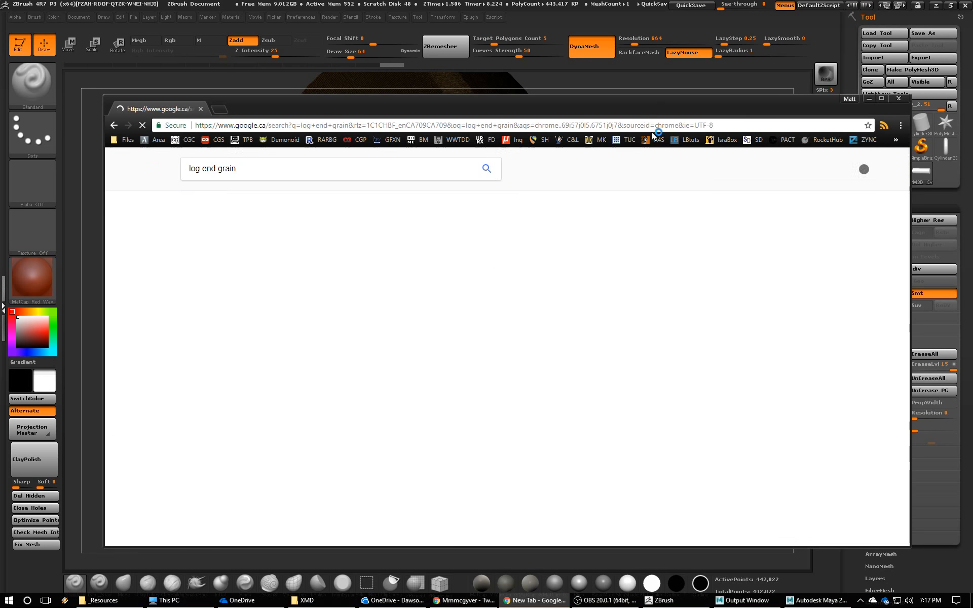
Show the image results and filter them to sizes larger than 2 MP (1600 × 1200).
left_click(229, 203)
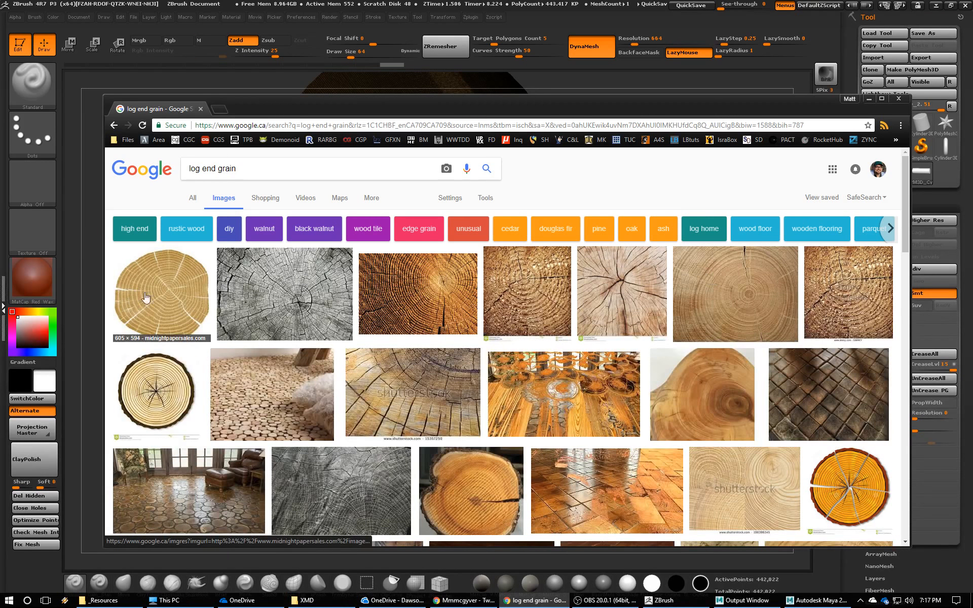
left_click(486, 199)
left_click(197, 217)
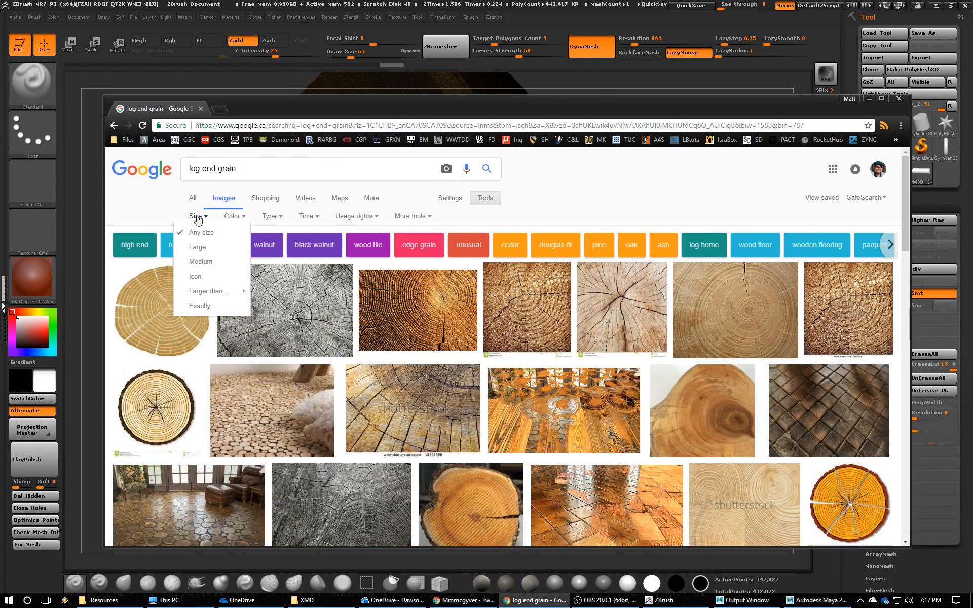
mouse_move(215, 290)
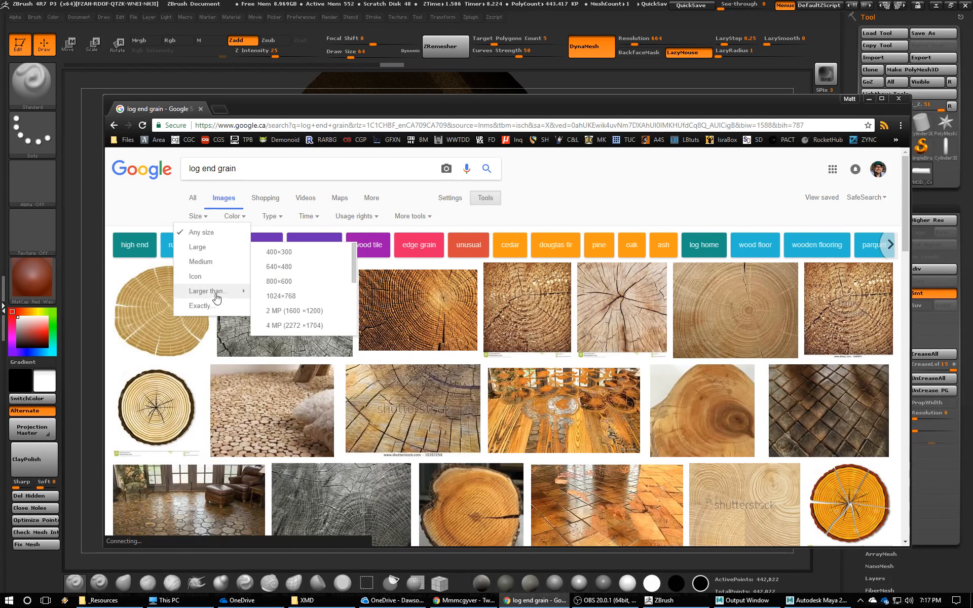
left_click(287, 311)
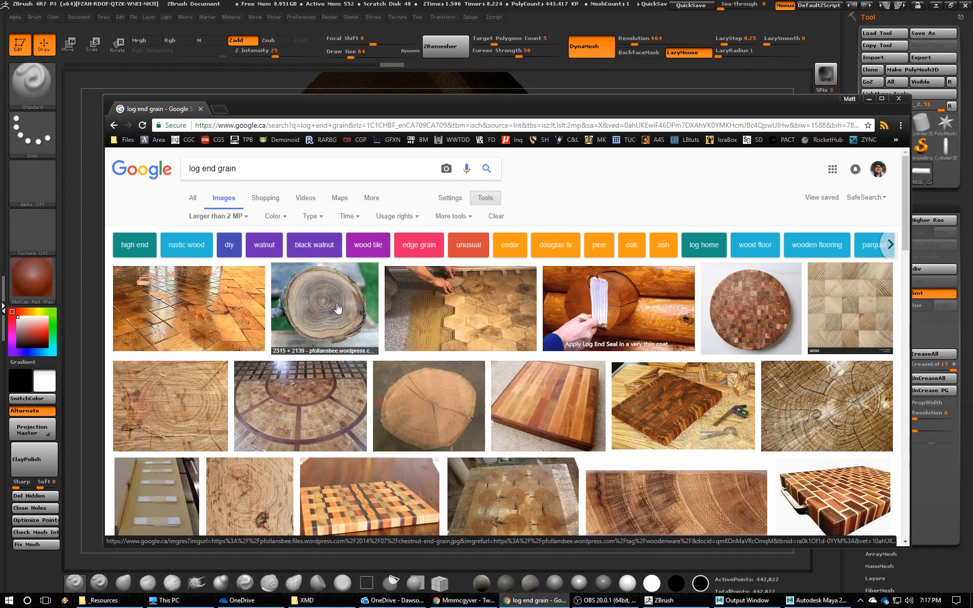
Open the 2315 × 2139 chestnut end grain image at full size, copy the image to the clipboard and return to the results.
scroll(337, 284, "down", 1)
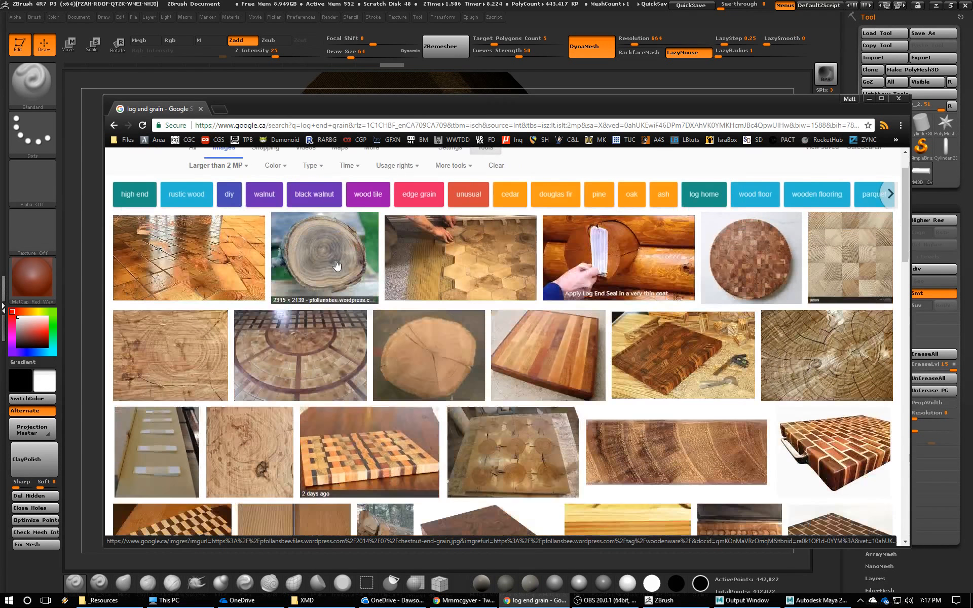
left_click(333, 251)
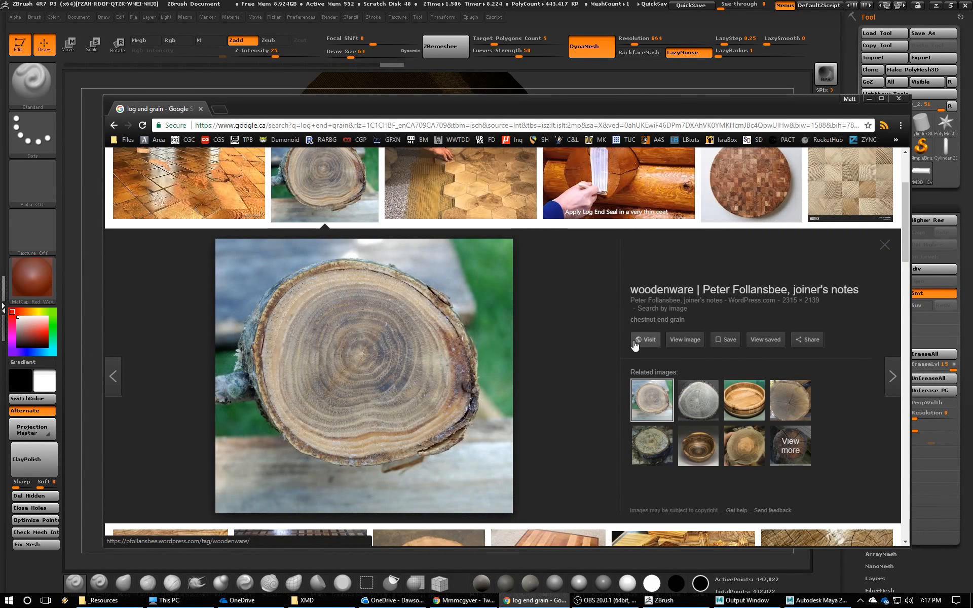
left_click(682, 340)
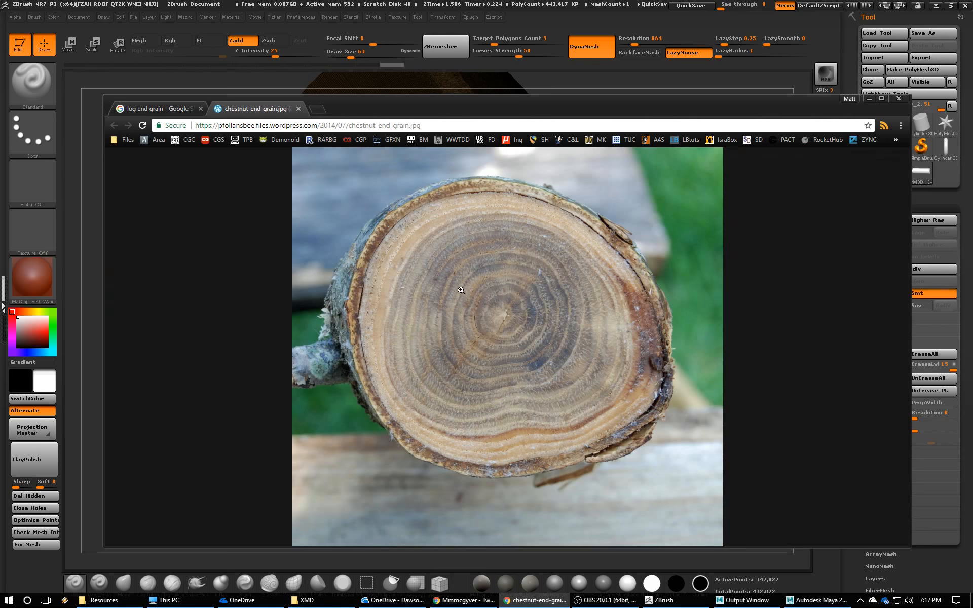
left_click(462, 290)
left_click(464, 275)
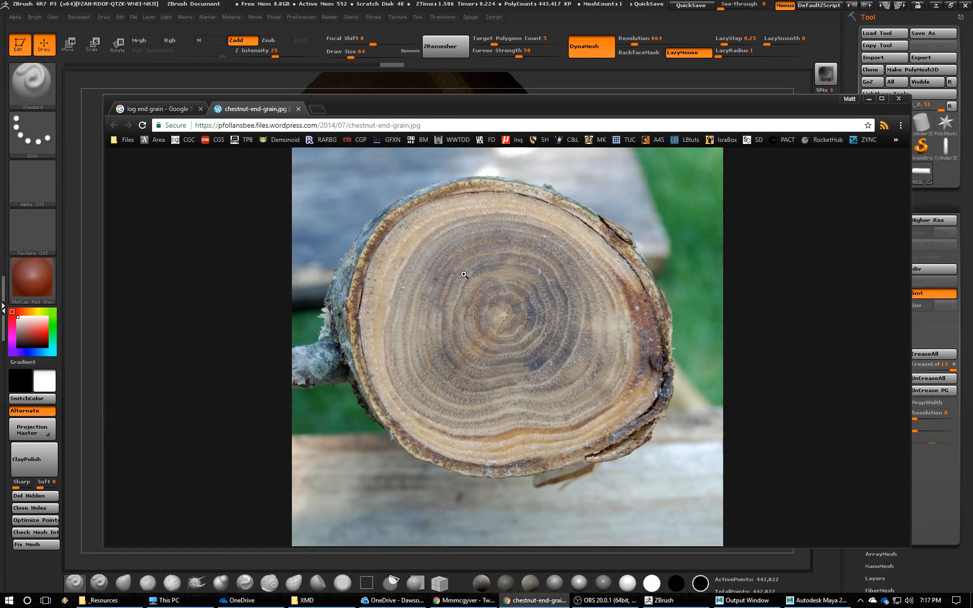
right_click(460, 265)
left_click(485, 296)
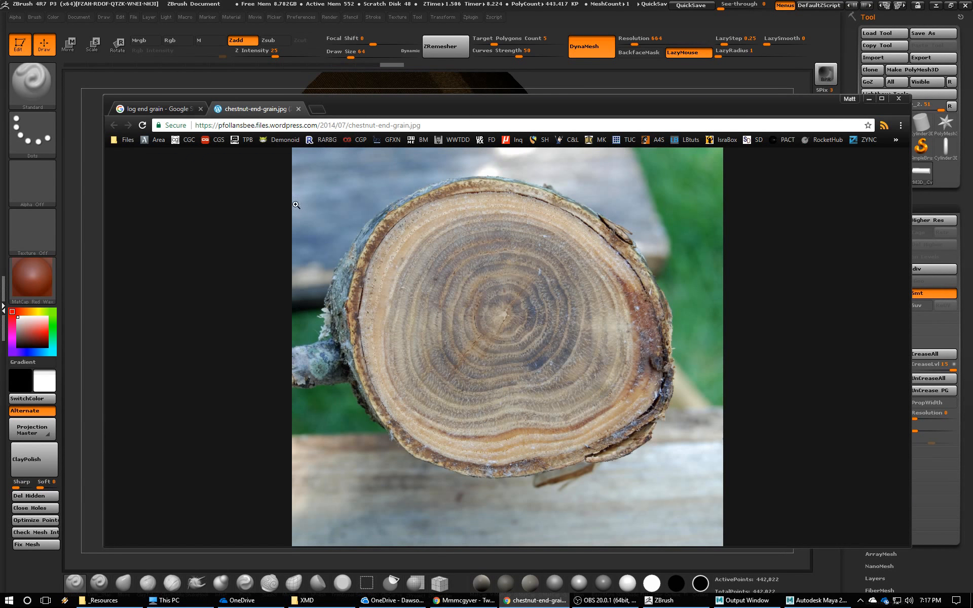
key("ctrl+w")
Preview the related images of the grey log slice with fine rings and the round-cut log with radial splits.
scroll(379, 310, "down", 3)
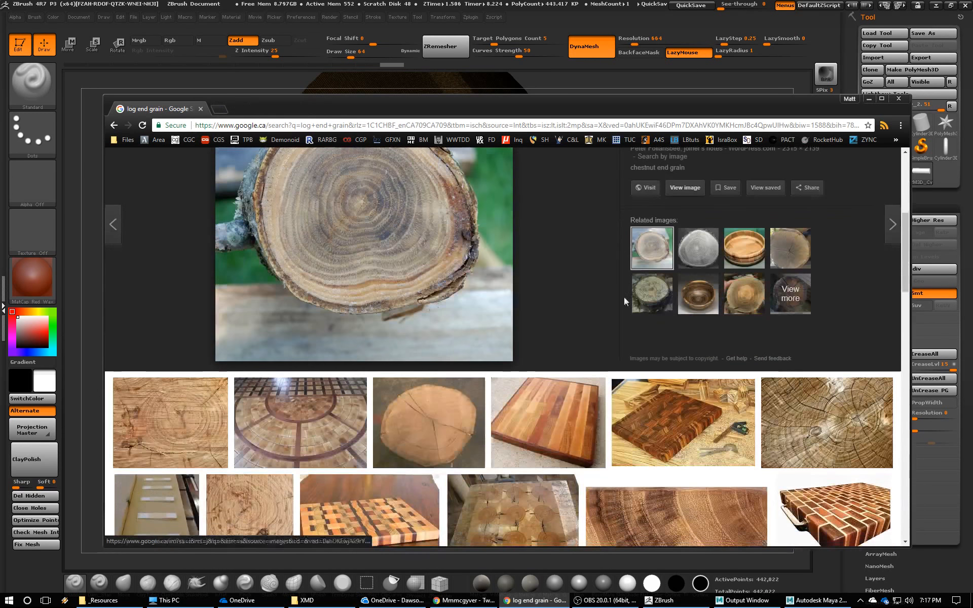
left_click(699, 249)
scroll(552, 287, "up", 3)
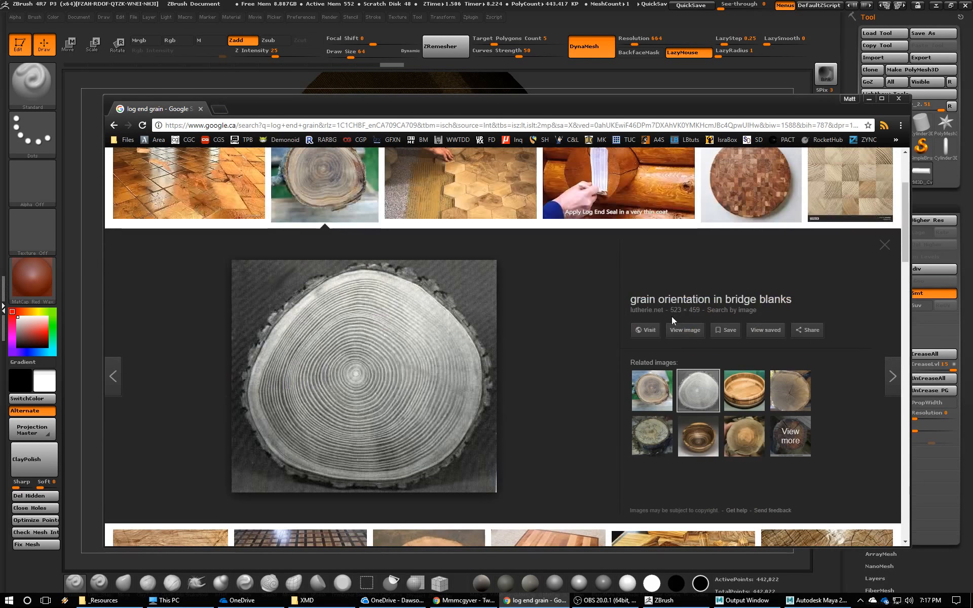
left_click(685, 316)
key("ctrl+w")
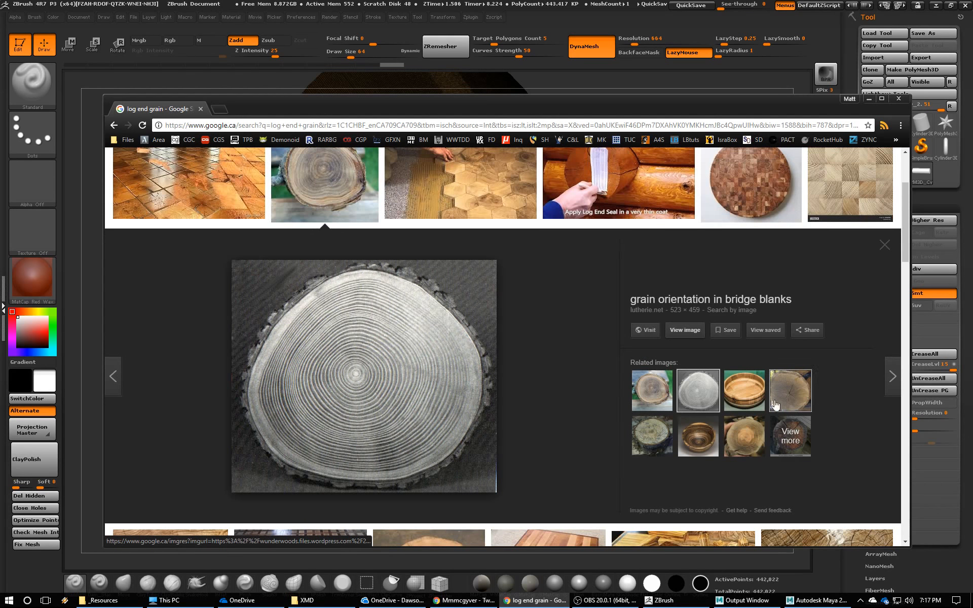
left_click(791, 390)
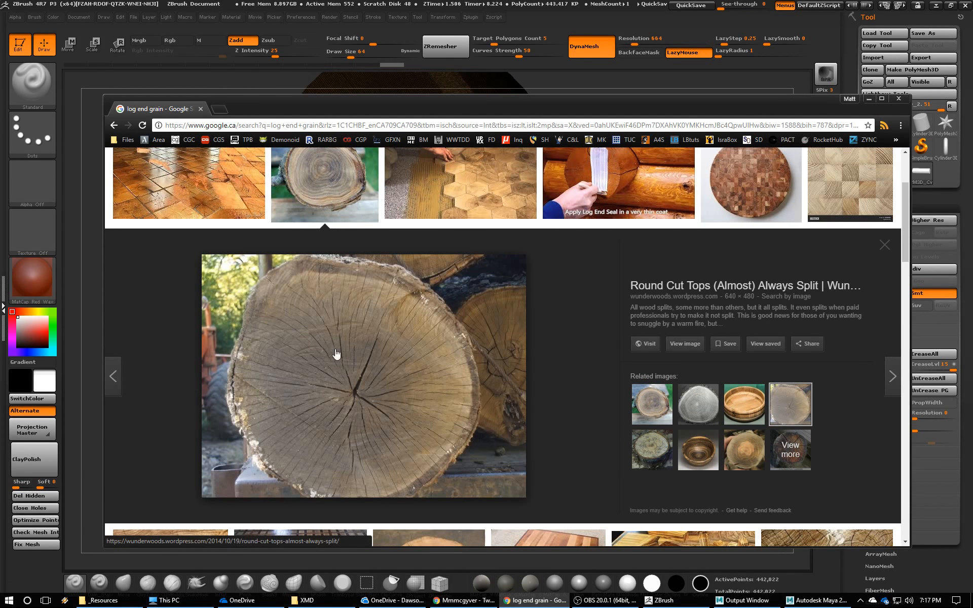
scroll(419, 340, "up", 1)
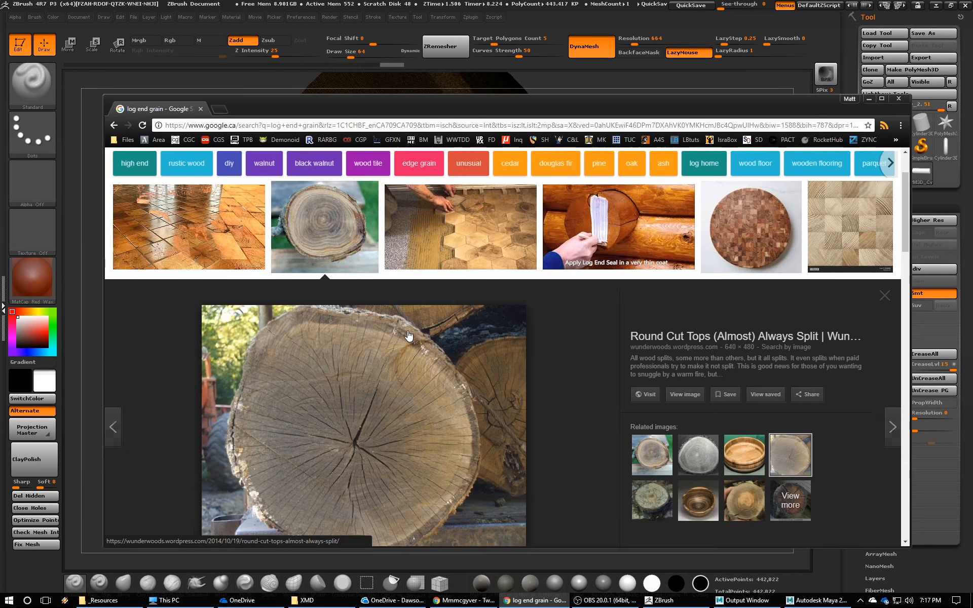
scroll(408, 336, "down", 2)
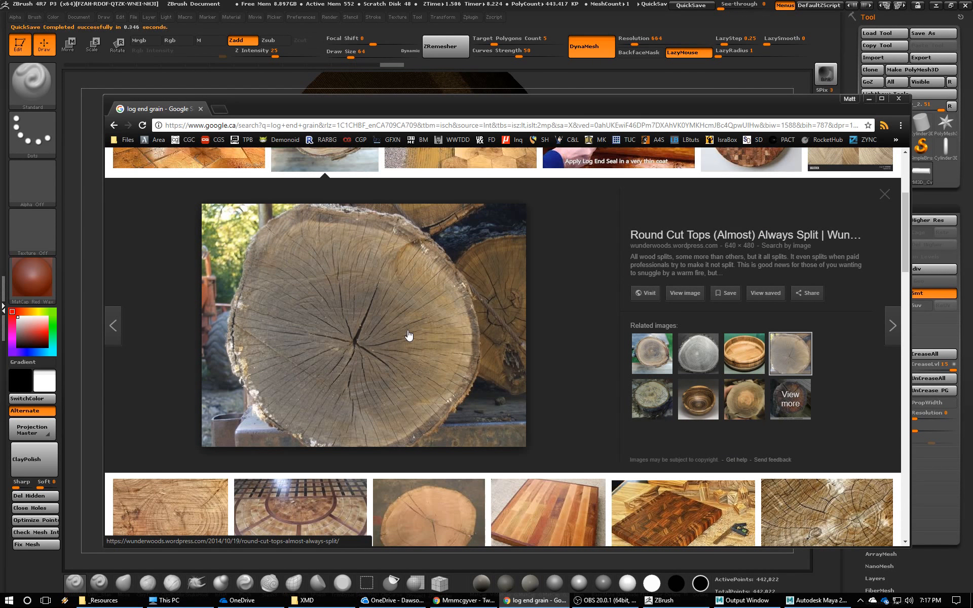
Launch Adobe Photoshop CC.
left_click(621, 602)
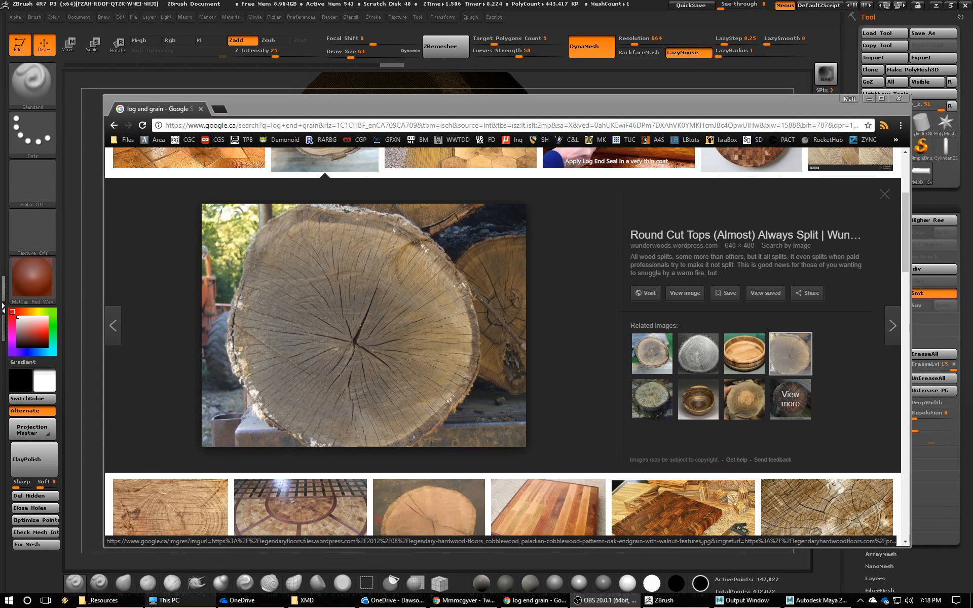
left_click(9, 601)
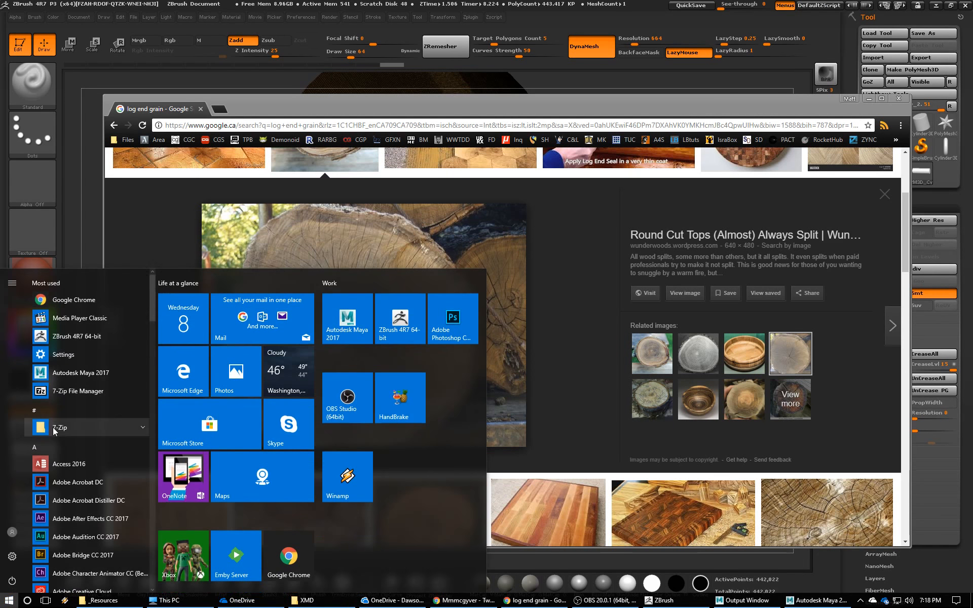
left_click(463, 333)
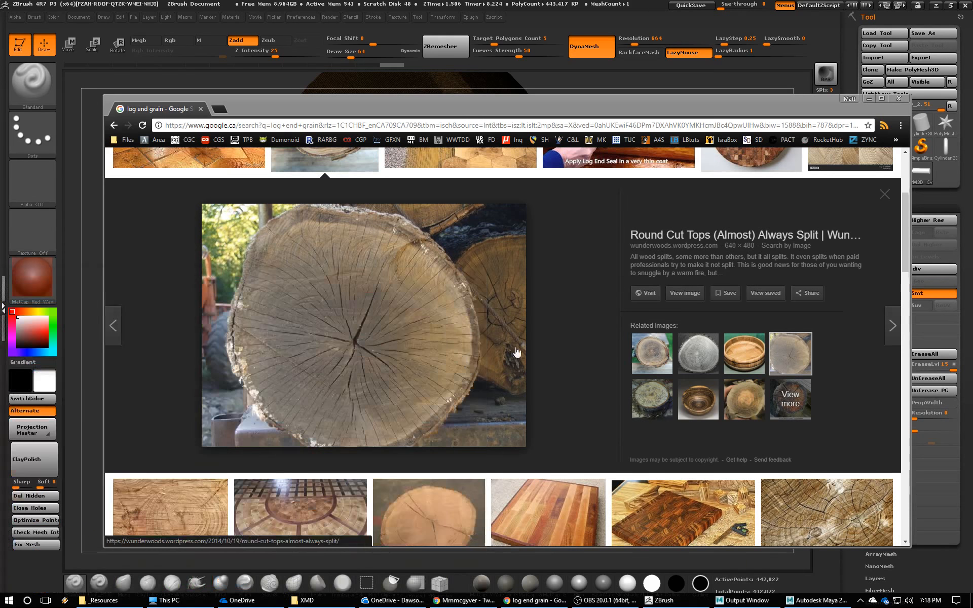
Browse further log end grain results, previewing the oak veneer log slice, and return to the start of the results.
scroll(462, 355, "down", 5)
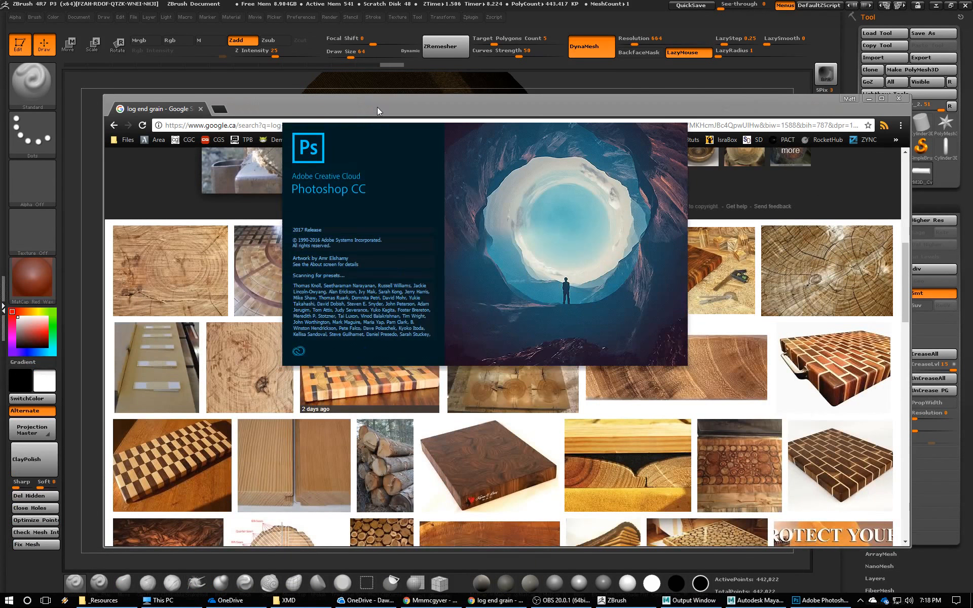
left_click(416, 269)
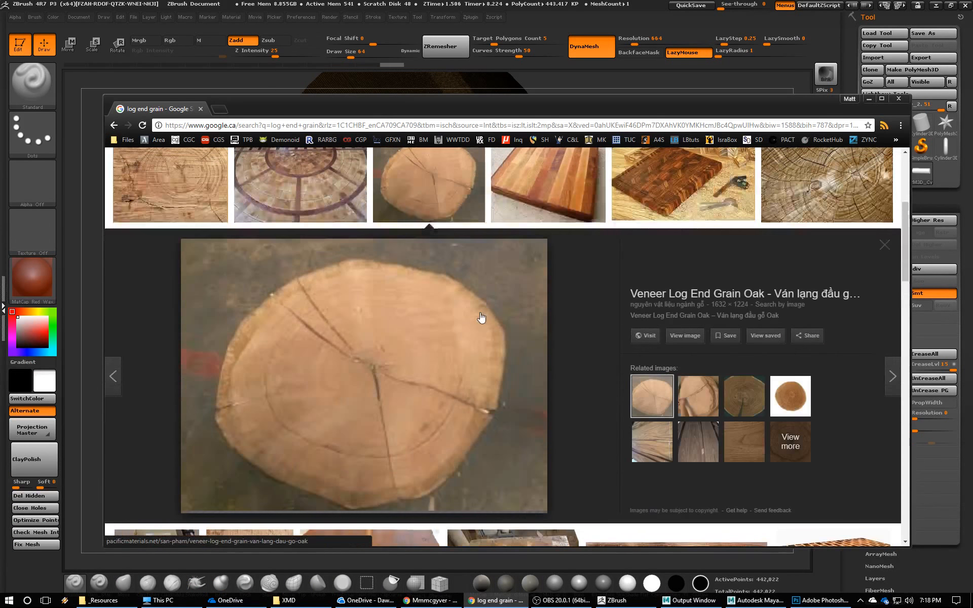
scroll(469, 304, "down", 13)
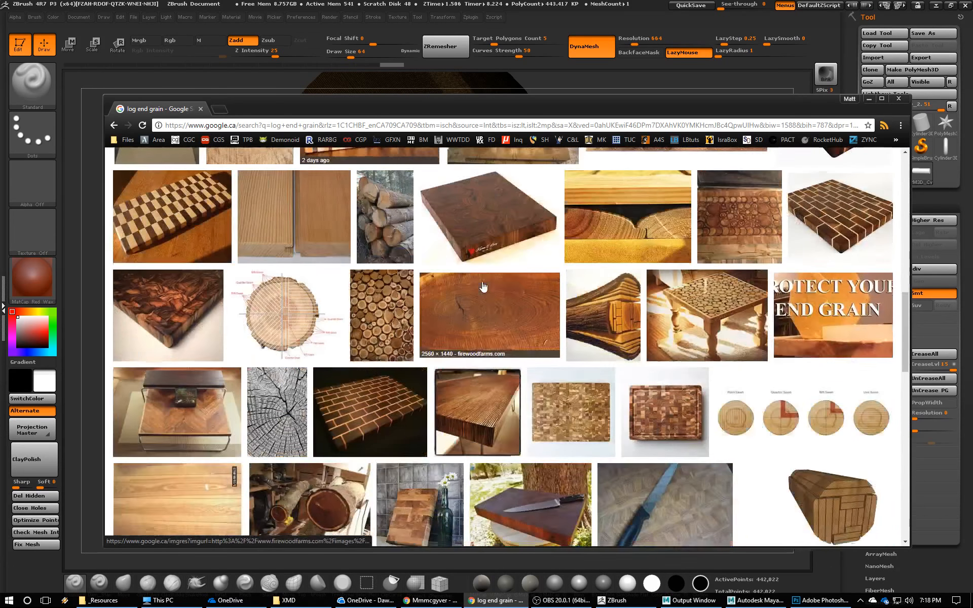
scroll(484, 285, "down", 5)
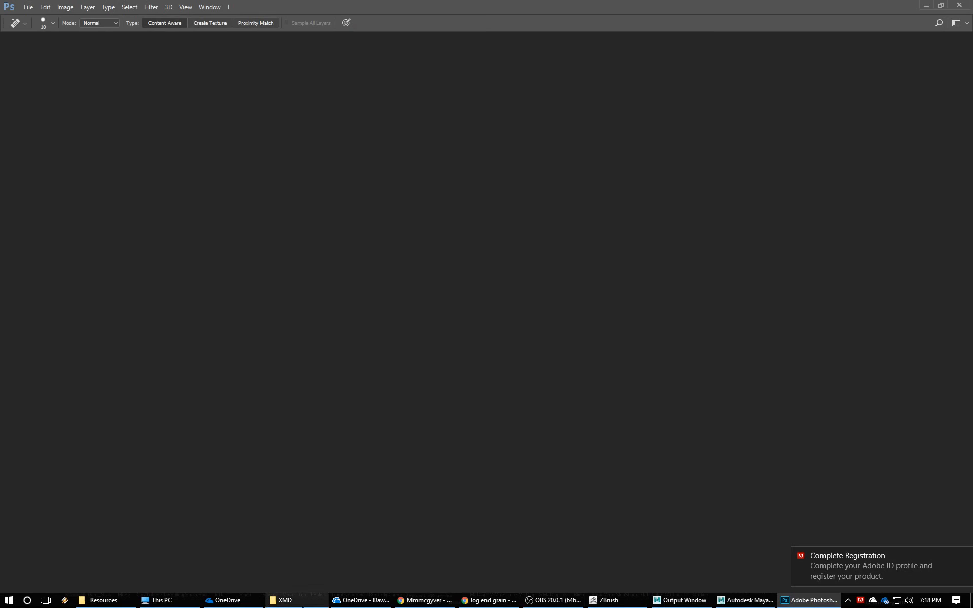
left_click(472, 601)
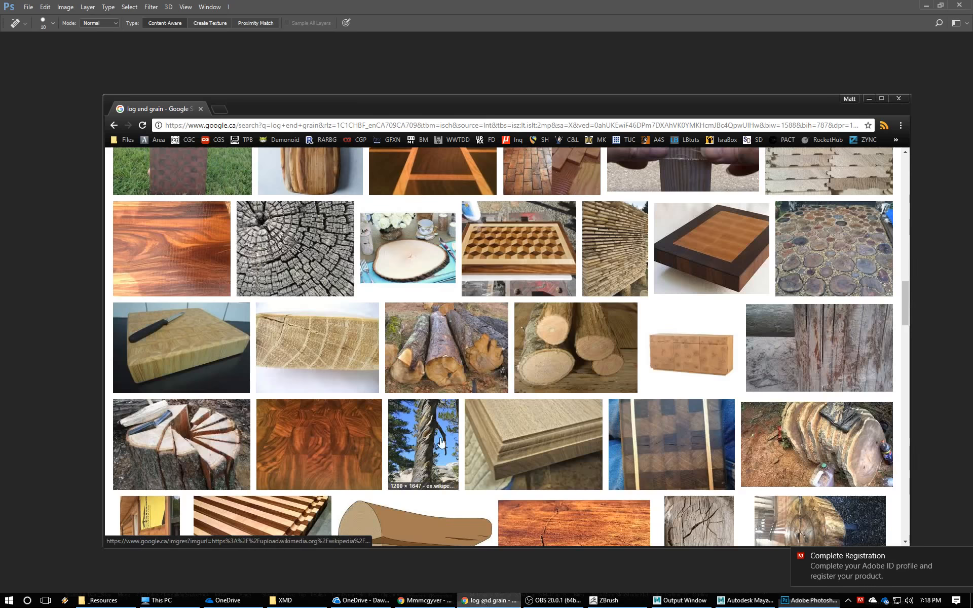
scroll(218, 211, "up", 15)
key("alt+Tab")
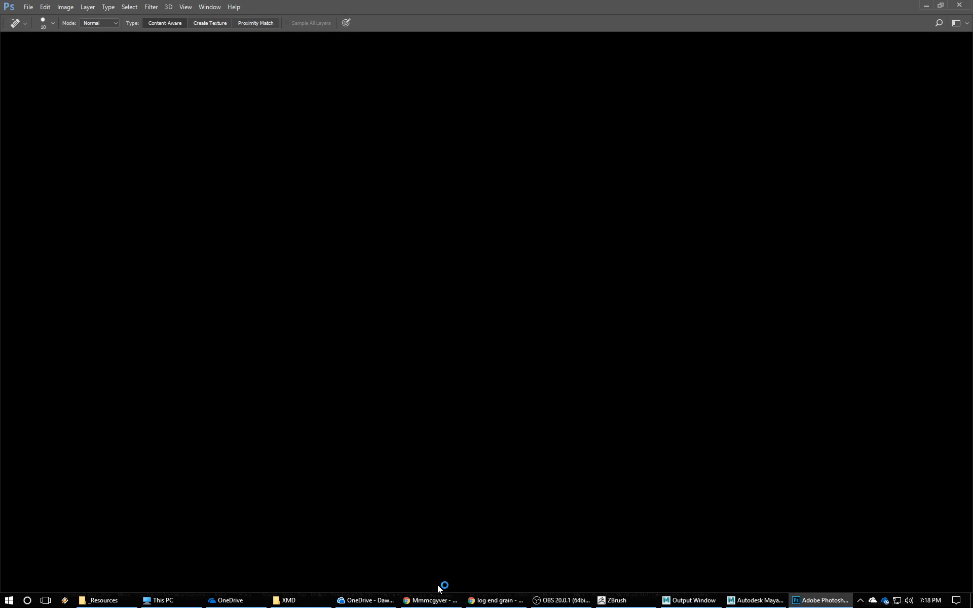
left_click(496, 600)
scroll(311, 309, "up", 5)
scroll(304, 266, "up", 2)
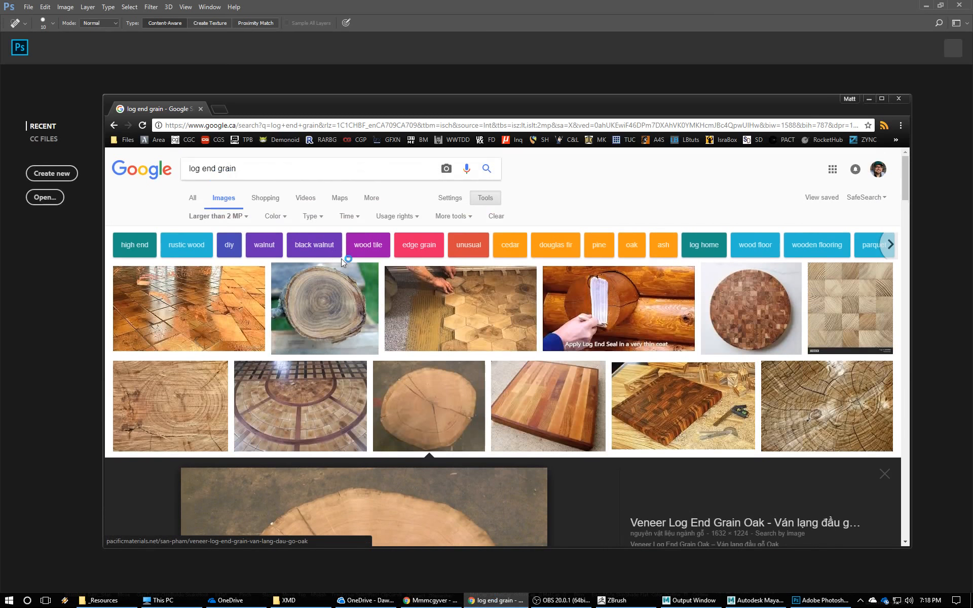
Shorten the image search to "log end" and browse its results.
double_click(227, 169)
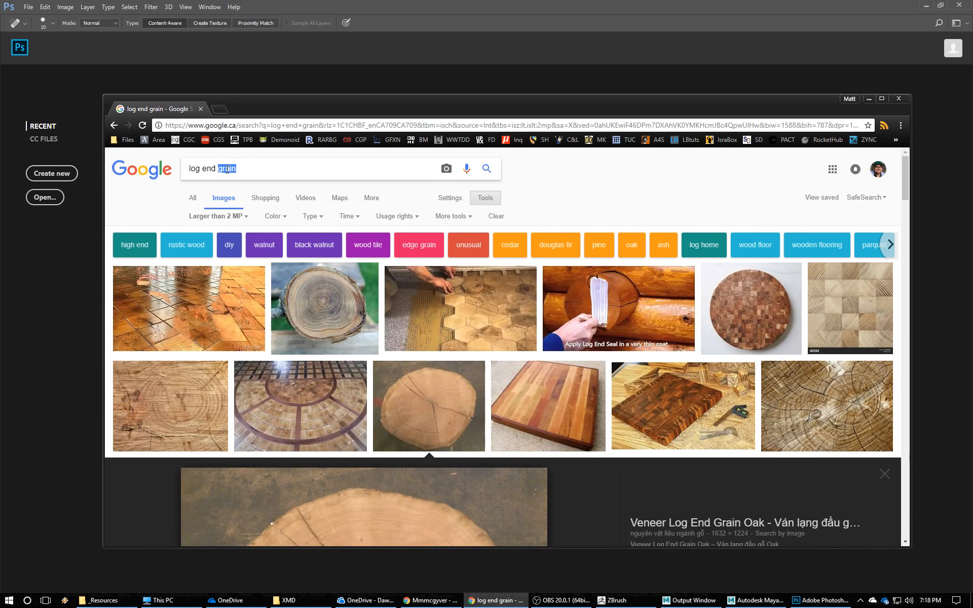
key("BackSpace")
key("Return")
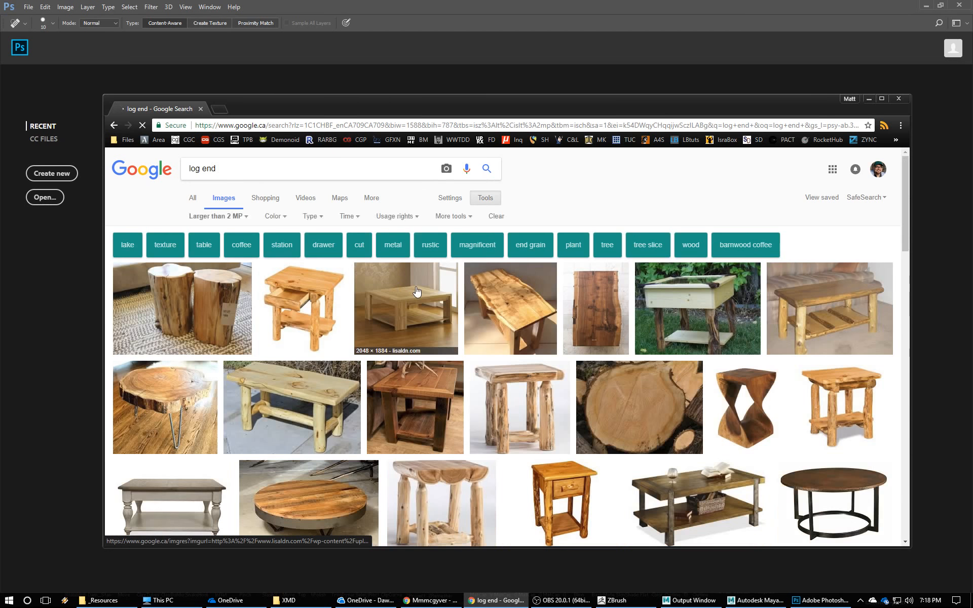
scroll(417, 290, "down", 4)
Switch to Photoshop, create a 2315 × 2139 px document from the Clipboard preset and paste the copied chestnut image on a new layer.
key("alt+Tab")
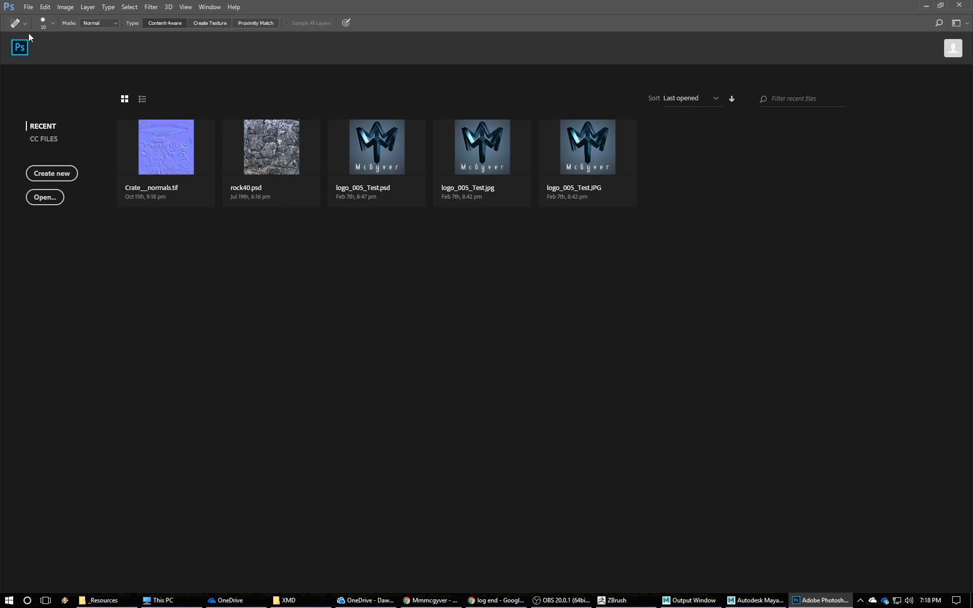
left_click(28, 7)
key("Escape")
left_click(51, 173)
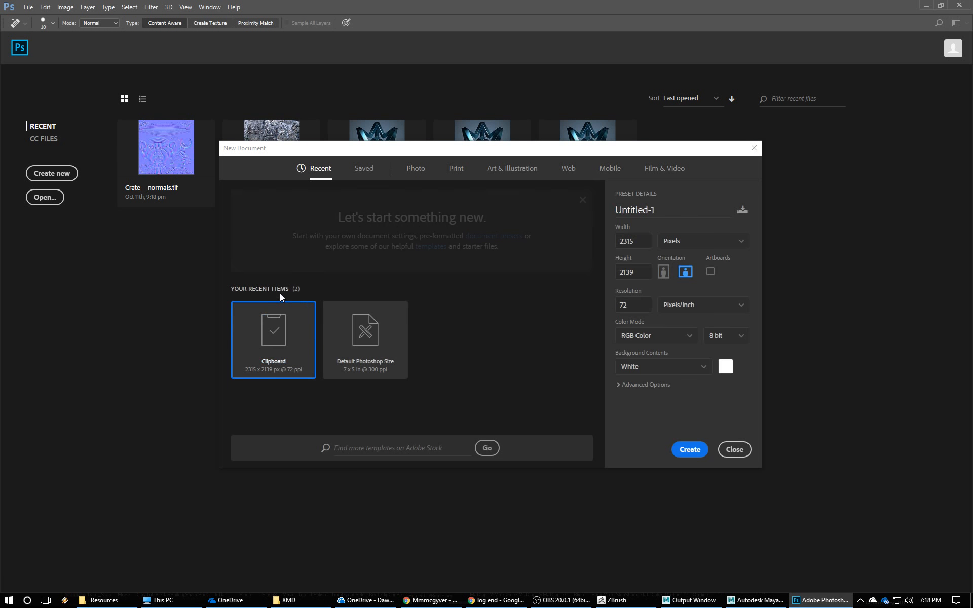
left_click(691, 449)
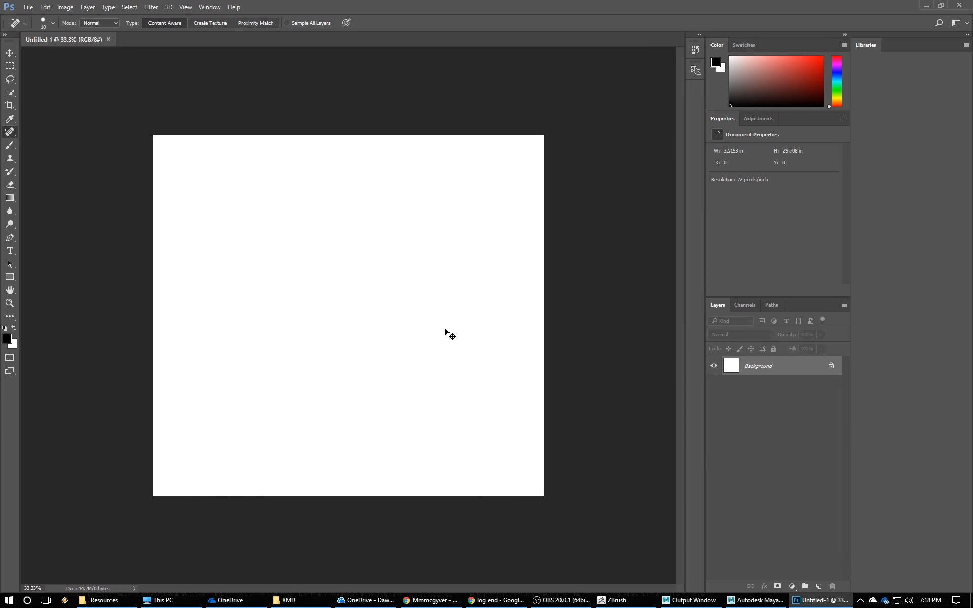
key("ctrl+shift+alt+n")
key("ctrl+v")
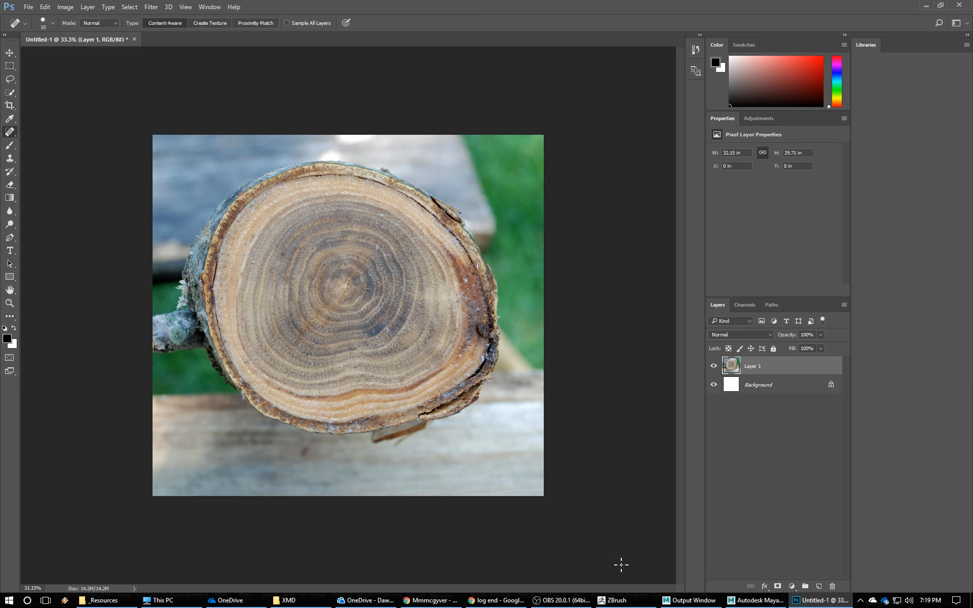
Switch back to Chrome, open the 2560 × 1920 wood log texture image in its own tab and examine its grain at full size.
left_click(468, 602)
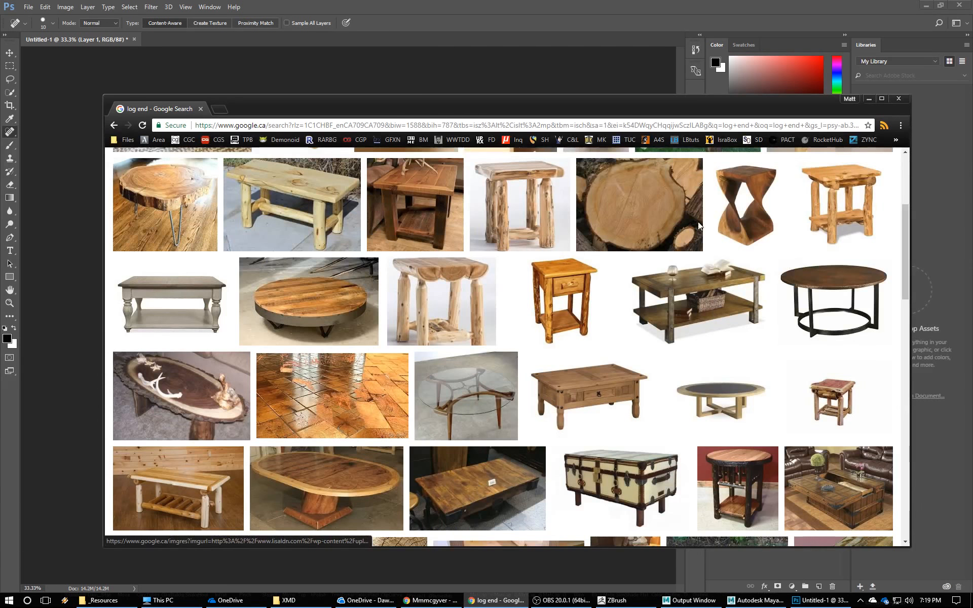
left_click(633, 213)
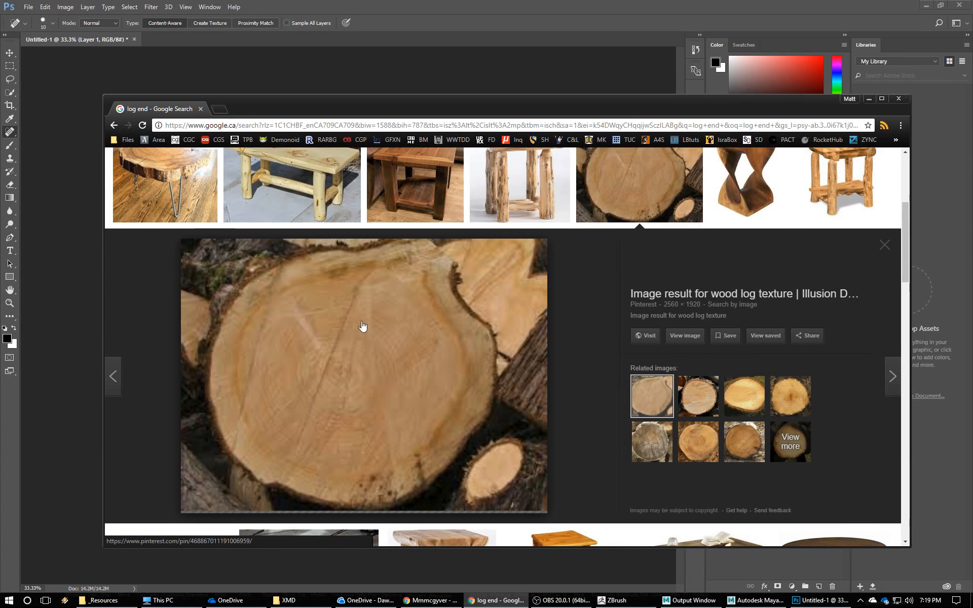
middle_click(686, 335)
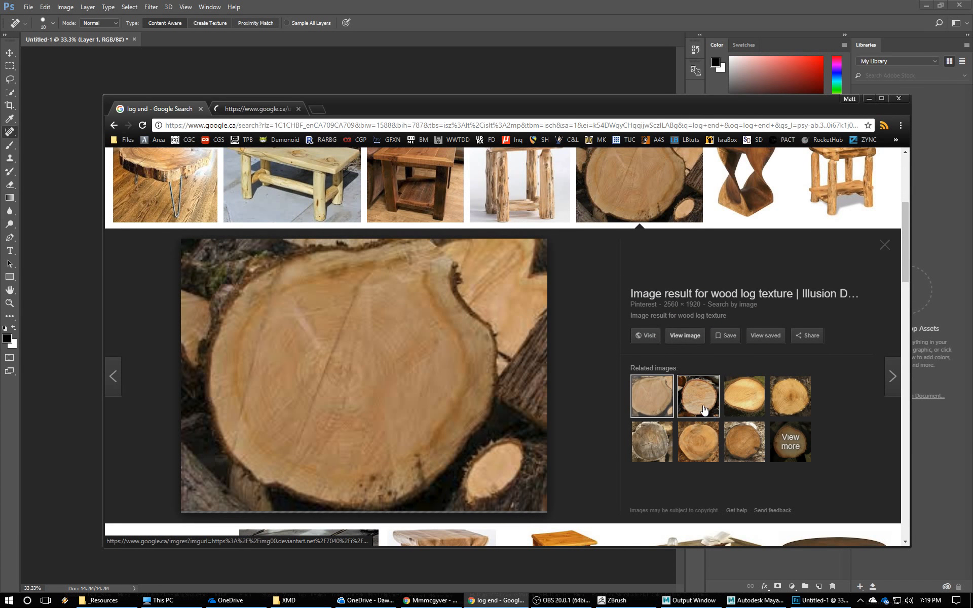
scroll(342, 211, "down", 5)
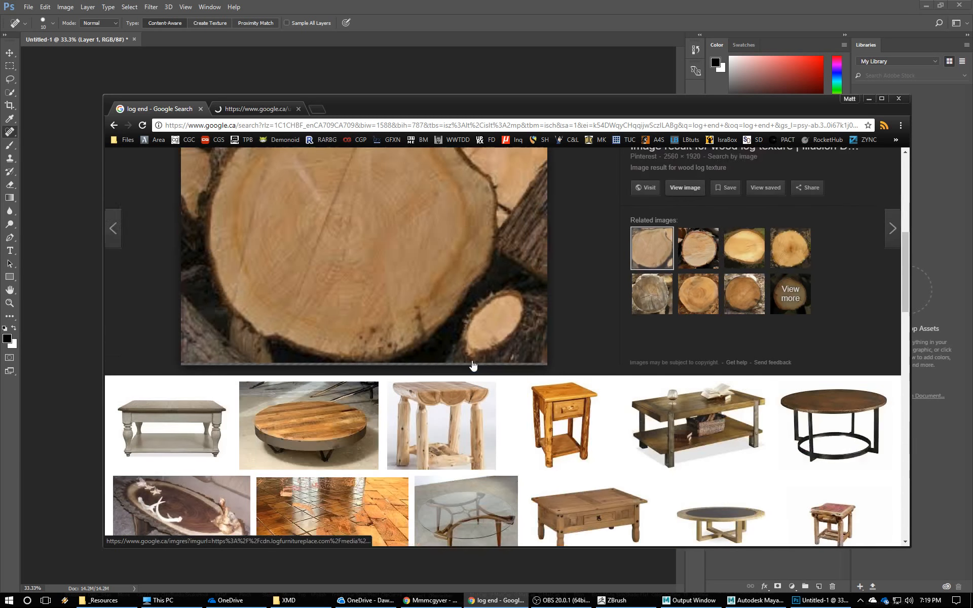
key("ctrl+Tab")
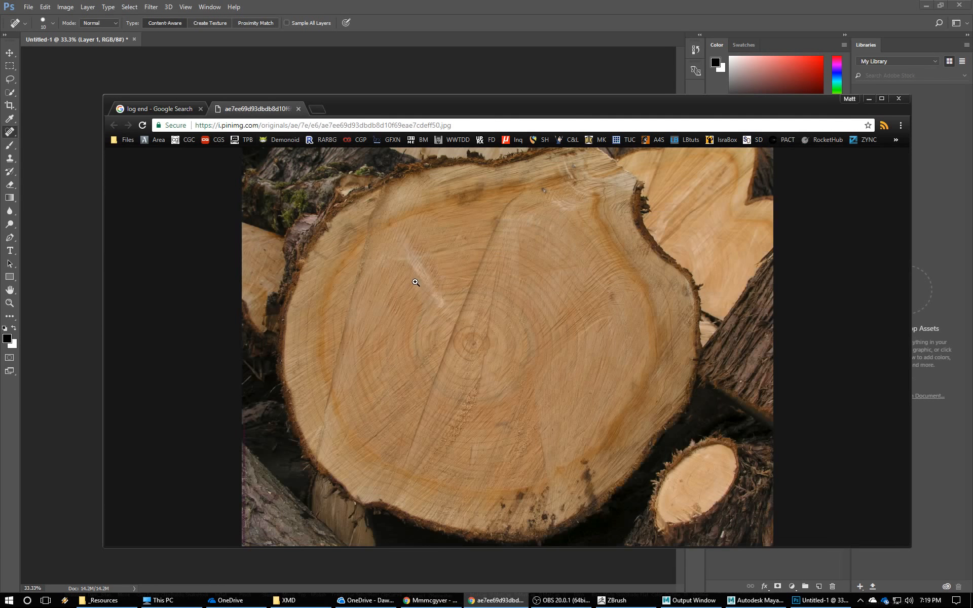
left_click(453, 311)
scroll(451, 304, "down", 5)
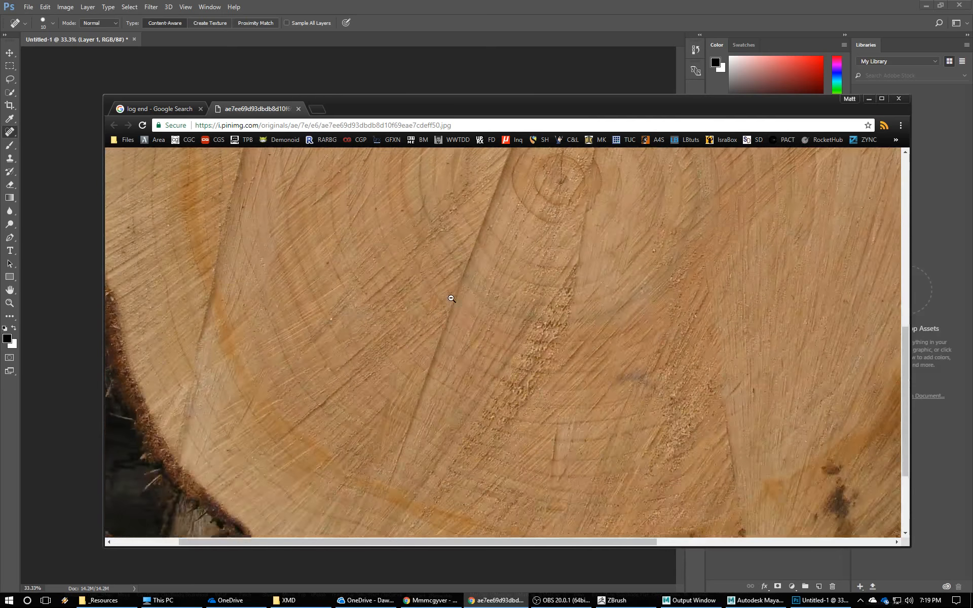
scroll(461, 303, "up", 5)
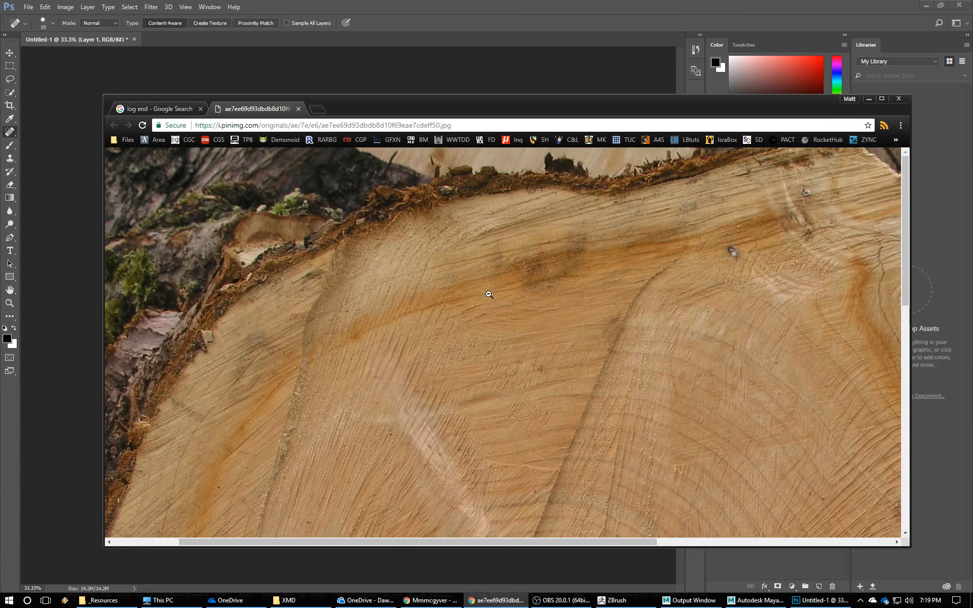
scroll(778, 305, "right", 3)
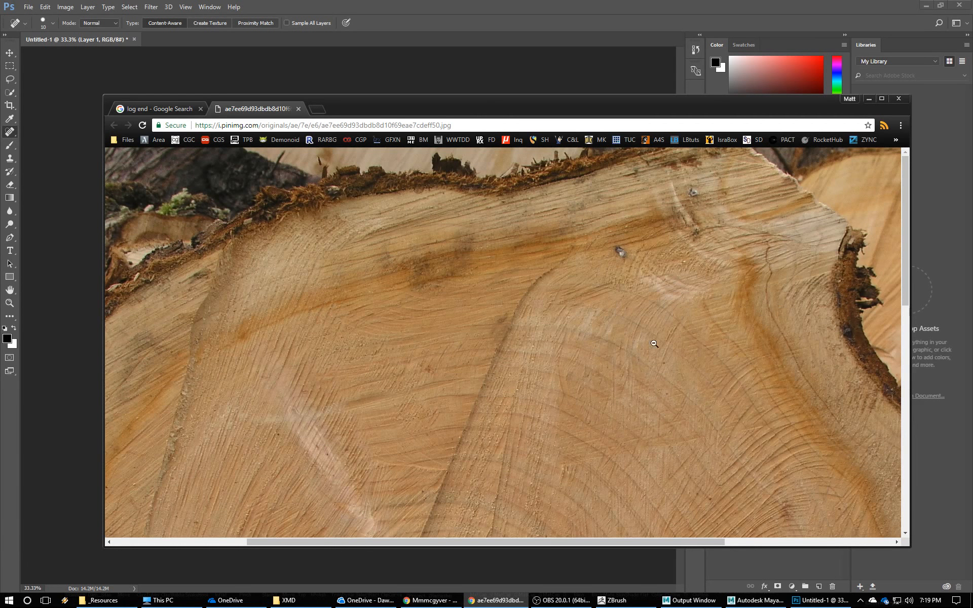
Recheck the log end search results and the enlarged wood texture in Chrome, and switch back to Photoshop.
left_click(151, 109)
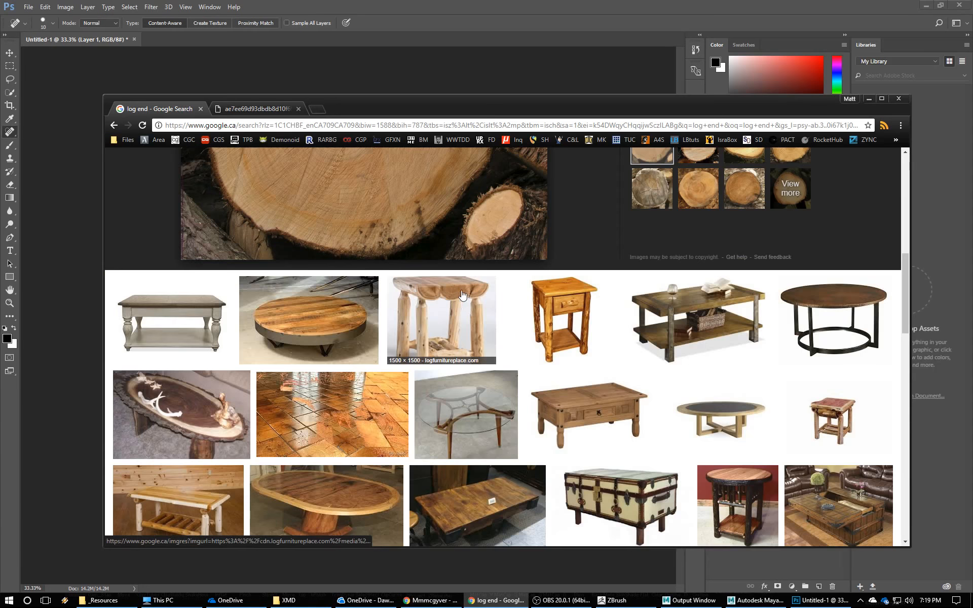
scroll(277, 165, "up", 3)
left_click(255, 109)
left_click(321, 83)
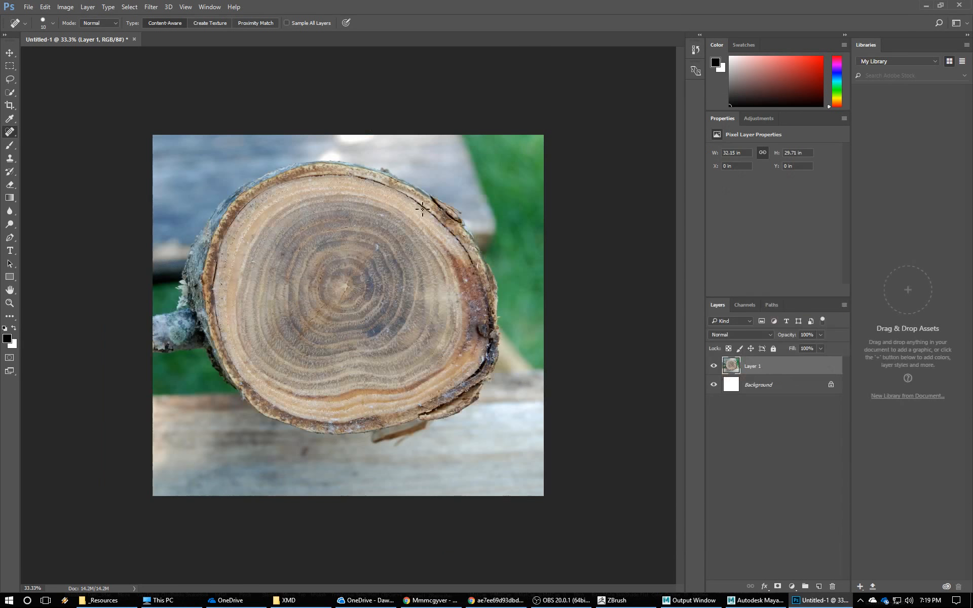
Examine the pasted log slice's ring detail from a reduced overview up to 100%, and fit the image to the window.
key("ctrl+minus")
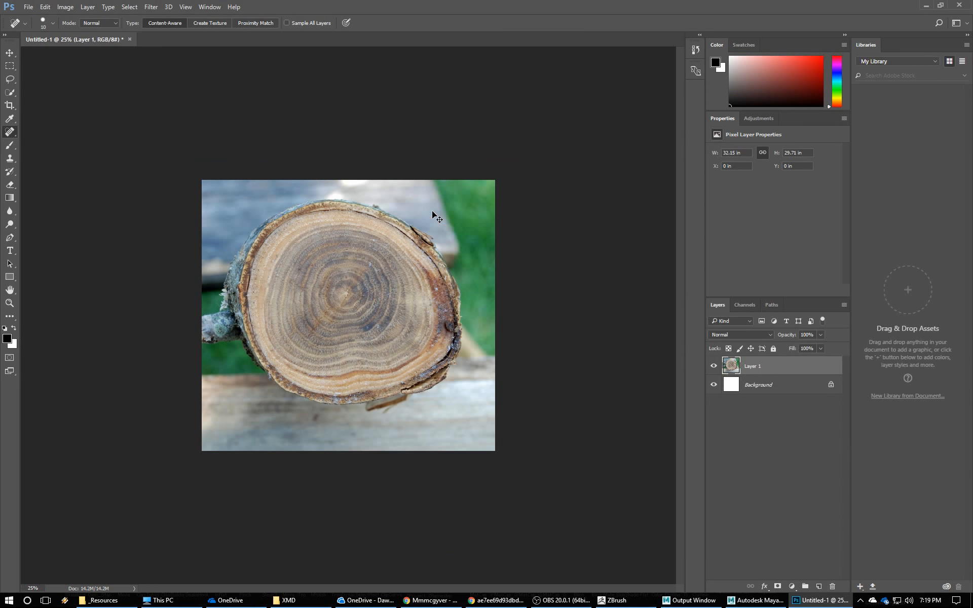
key("ctrl+minus")
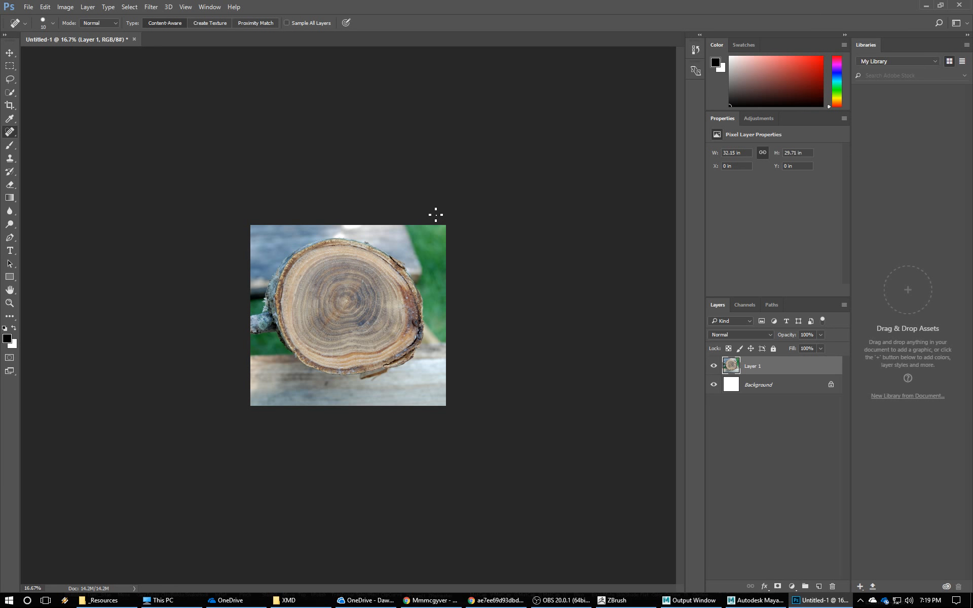
key("ctrl+plus")
key("ctrl+plus")
key("ctrl+plus")
key("ctrl+plus")
key("ctrl+plus")
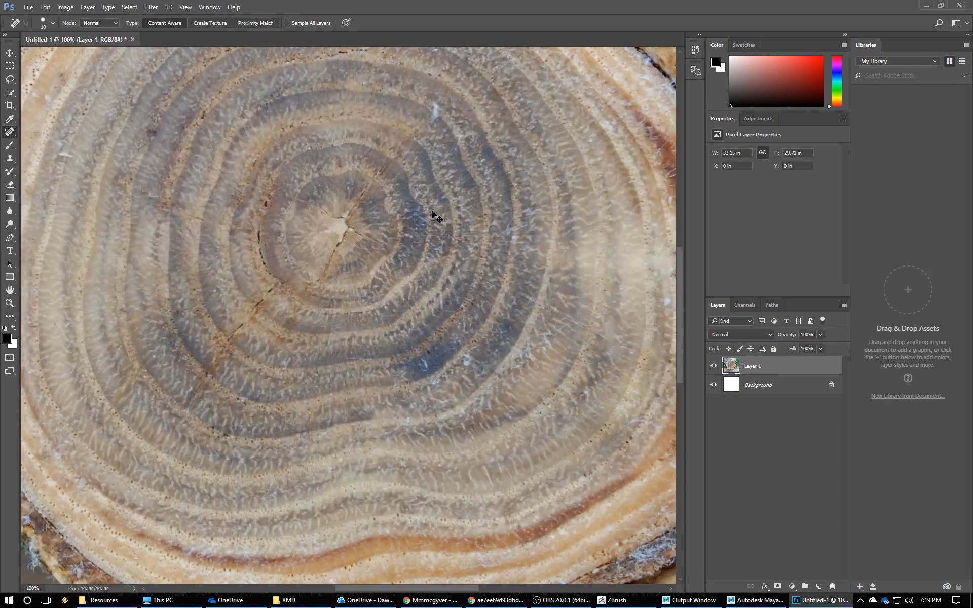
key("ctrl+0")
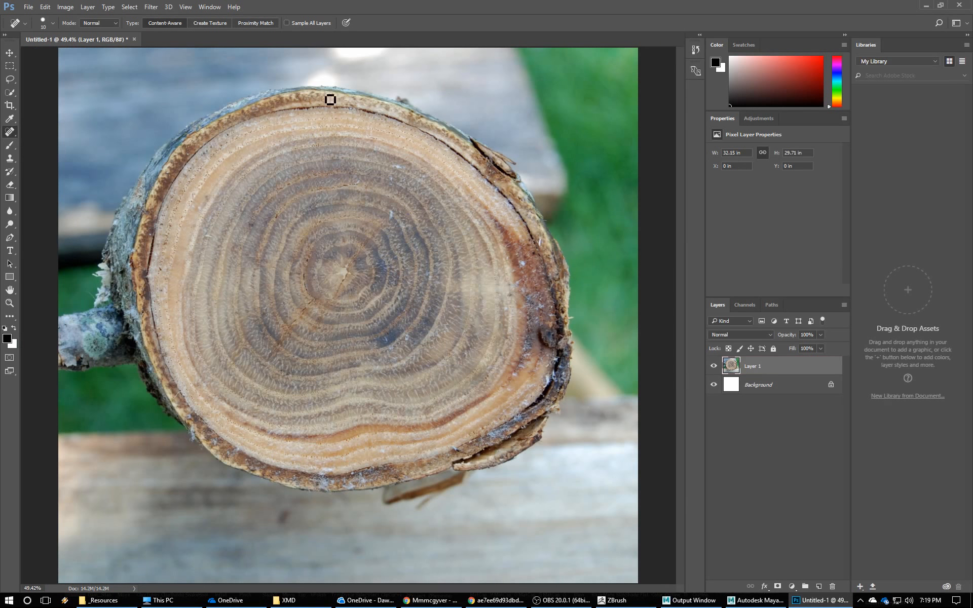
Add a Hue/Saturation adjustment layer above the log image and set its saturation to -100.
key("q")
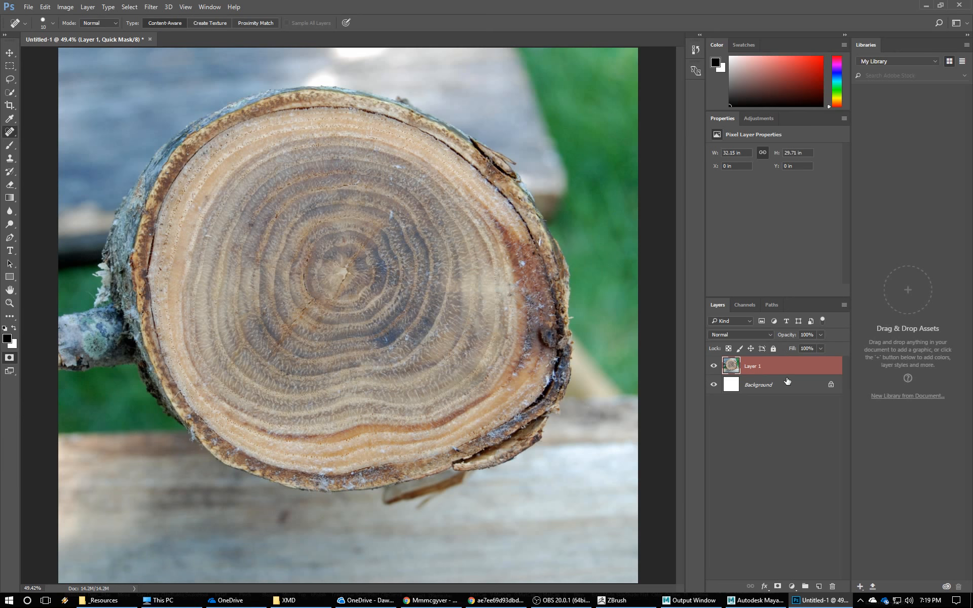
left_click(792, 586)
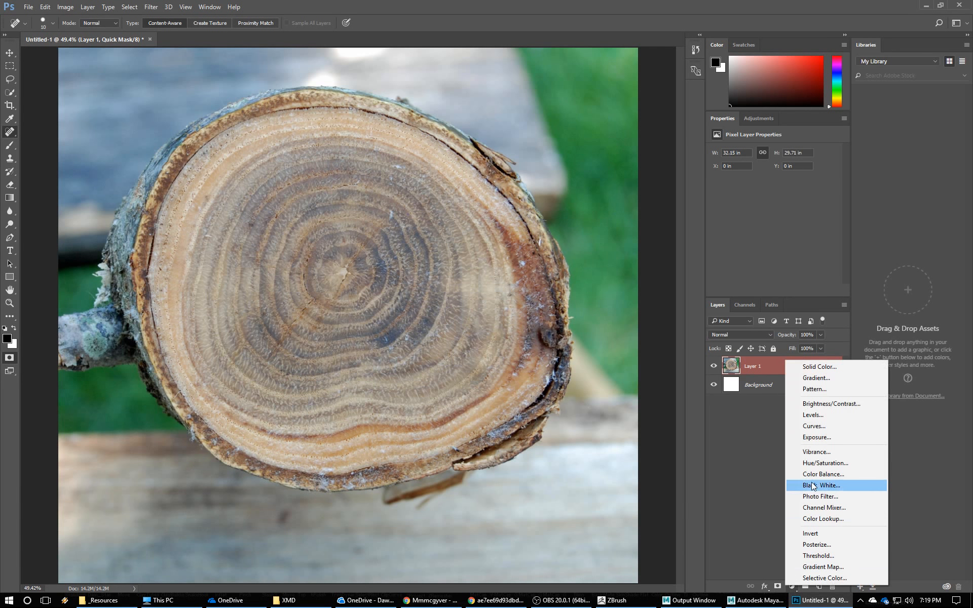
left_click(819, 464)
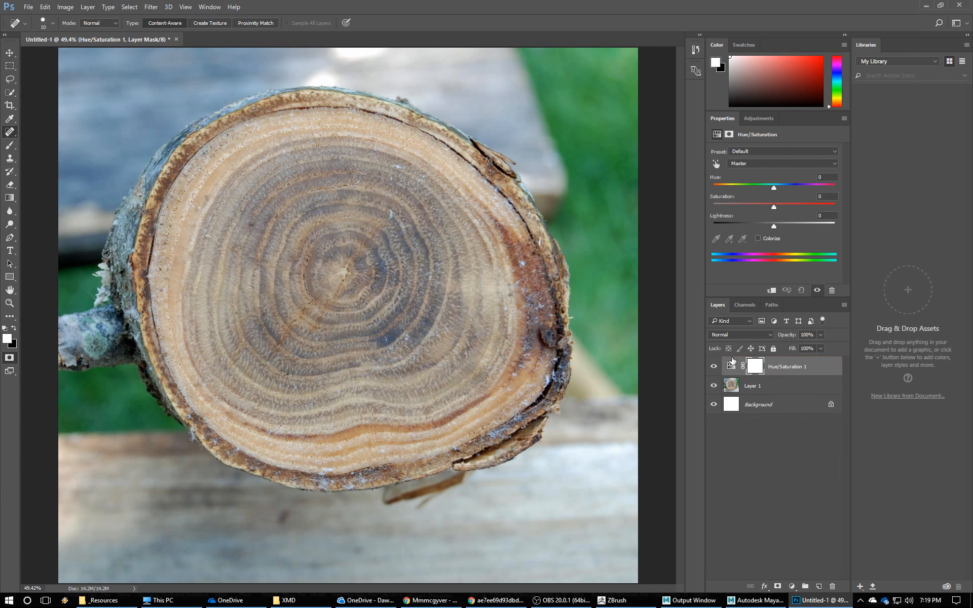
left_click_drag(774, 205, 693, 209)
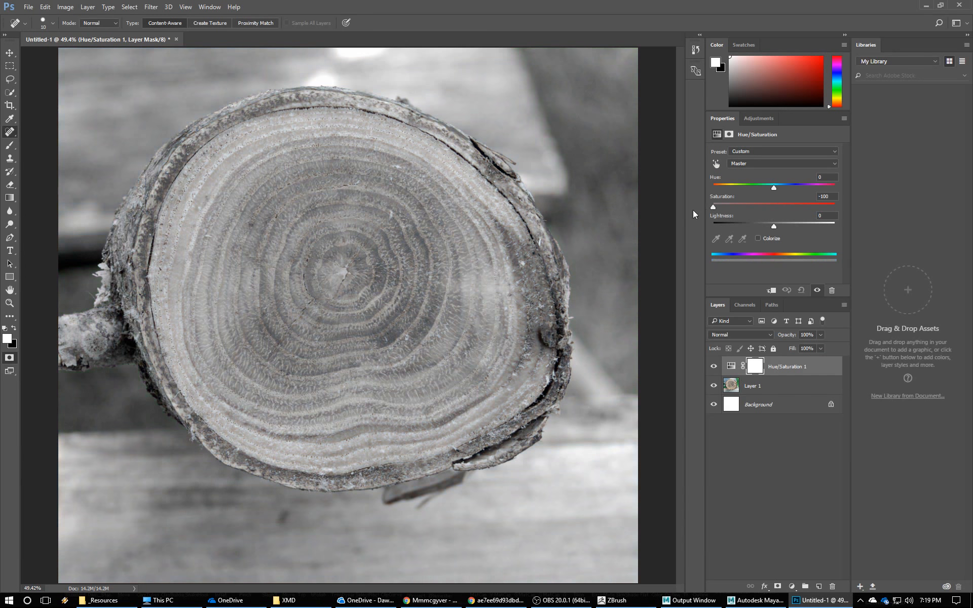
Delete the Hue/Saturation adjustment layer above the log image.
left_click(792, 587)
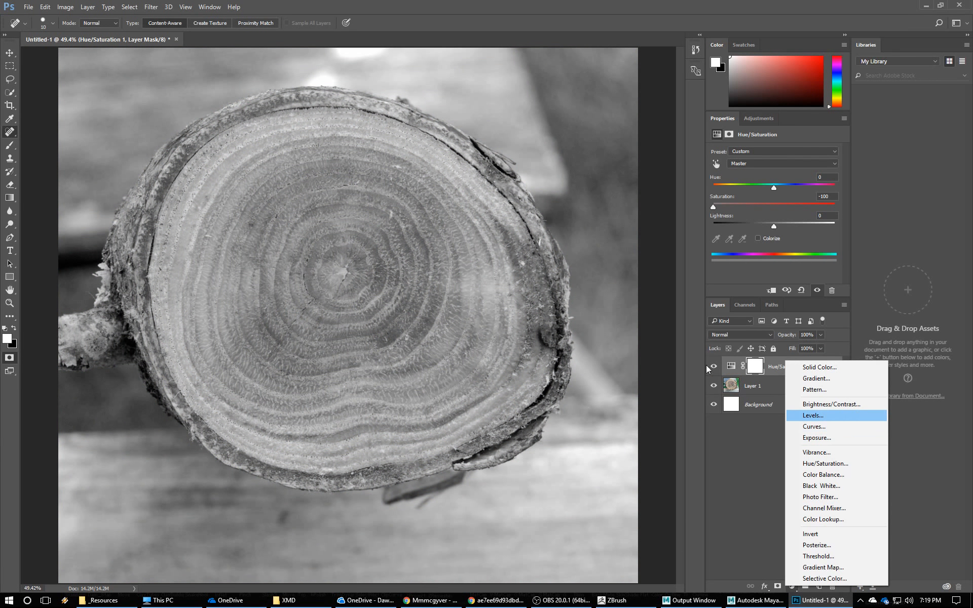
left_click(183, 9)
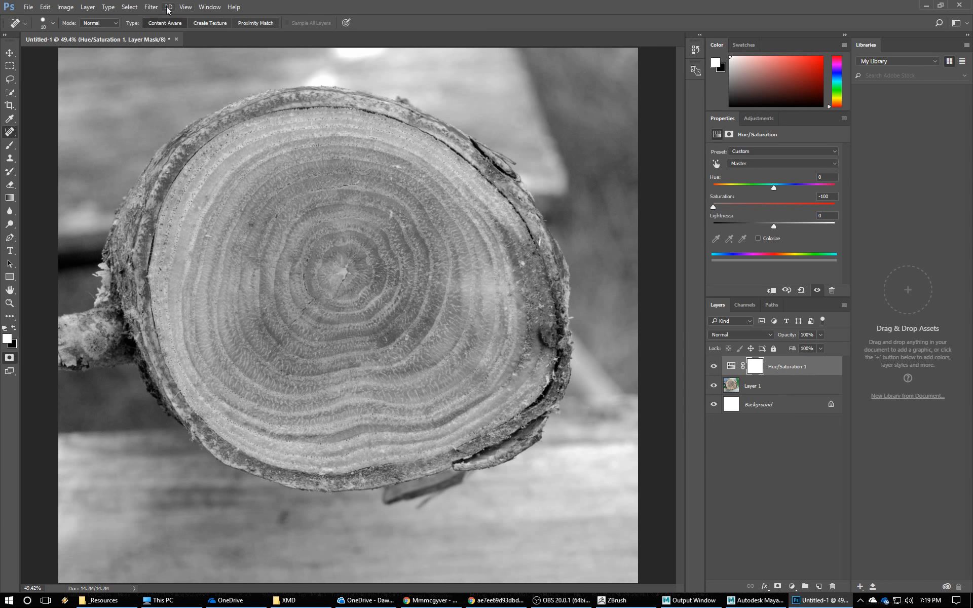
left_click(169, 6)
left_click(771, 378)
left_click(764, 389)
left_click(768, 373)
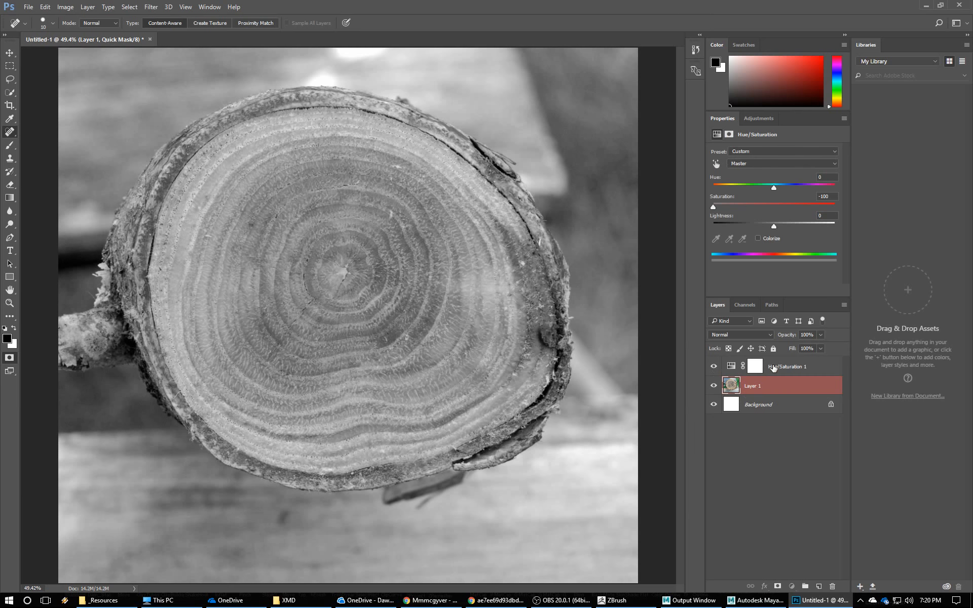
left_click(833, 588)
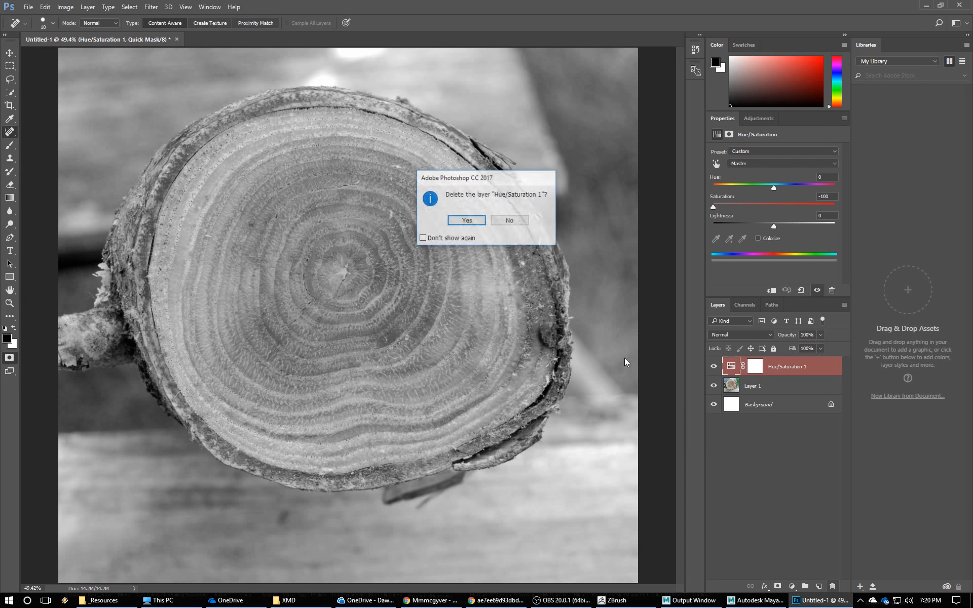
left_click(464, 220)
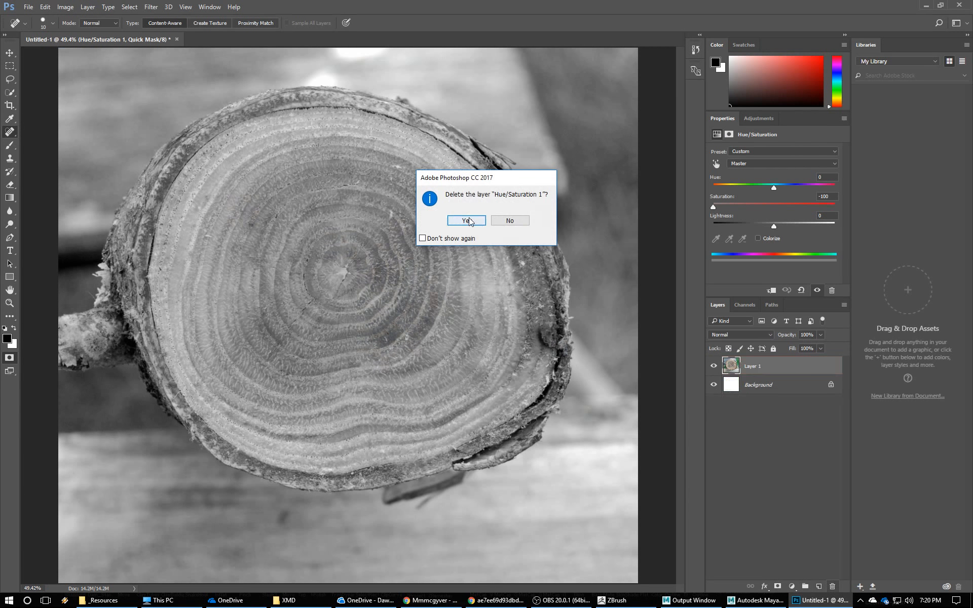
Apply the xNormal Height2Occlusion filter to the log image layer with source R, radius 8 and method DEF.
left_click(169, 7)
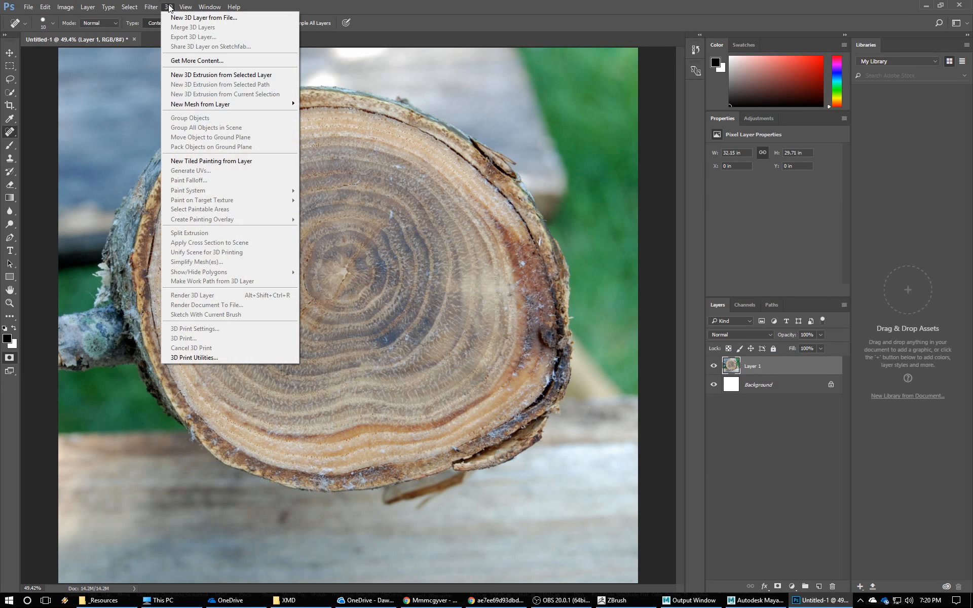
left_click(778, 363)
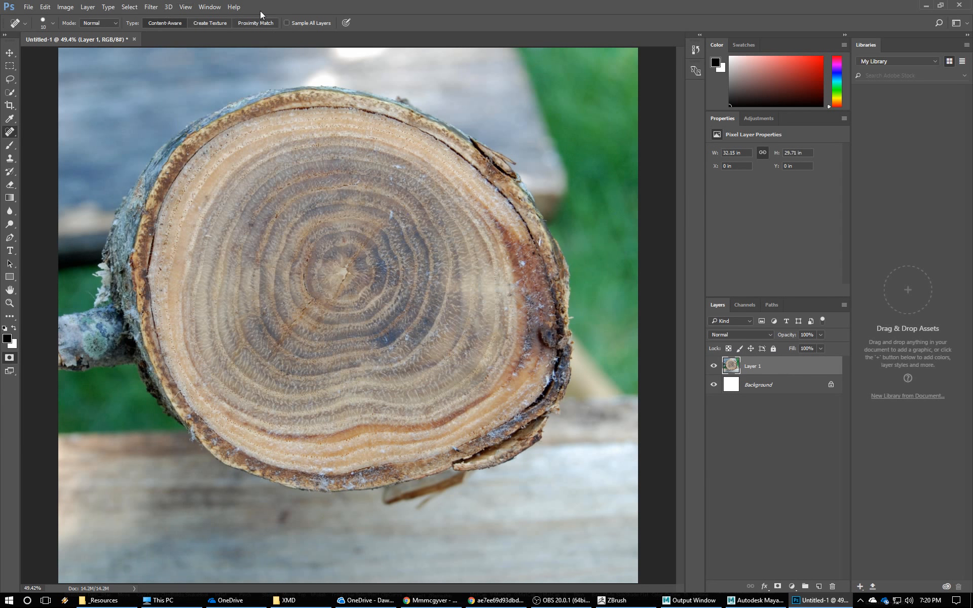
left_click(151, 7)
mouse_move(259, 220)
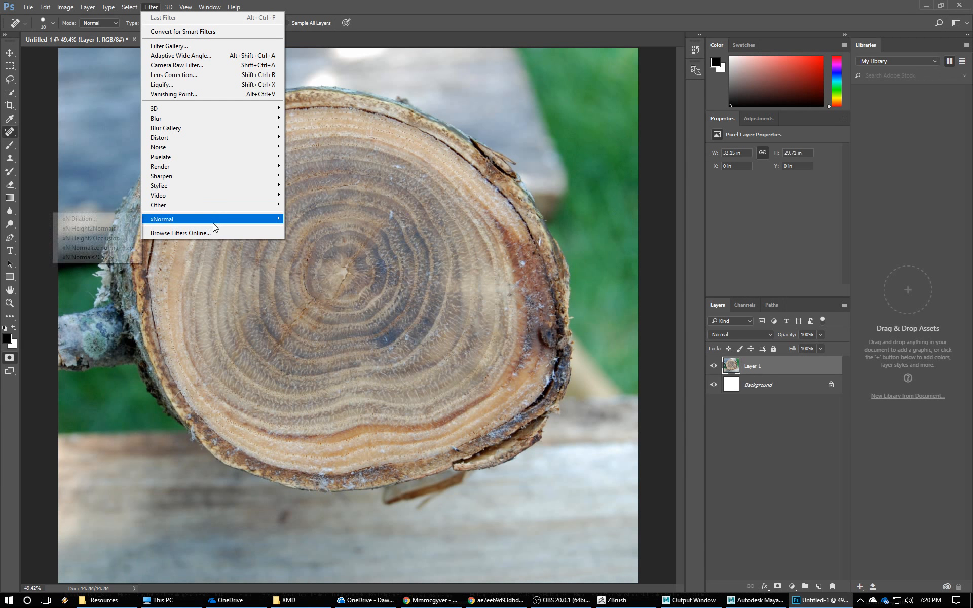
left_click(119, 238)
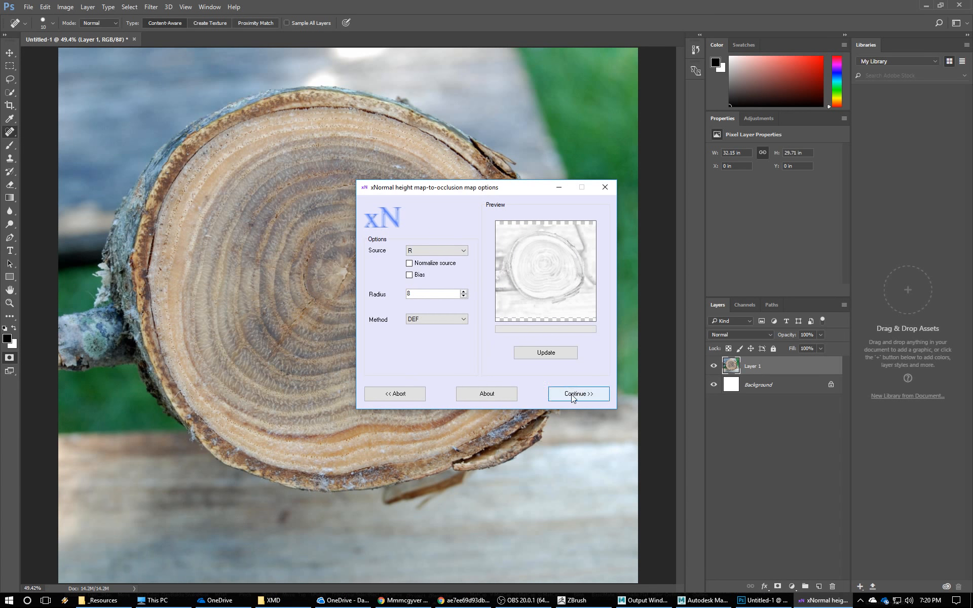
left_click(456, 251)
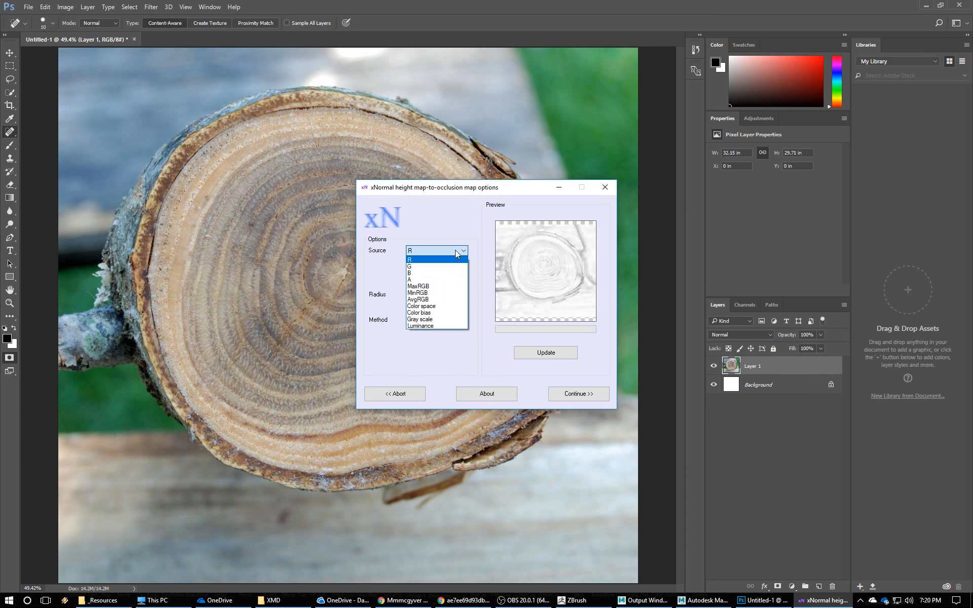
left_click(436, 259)
left_click(410, 263)
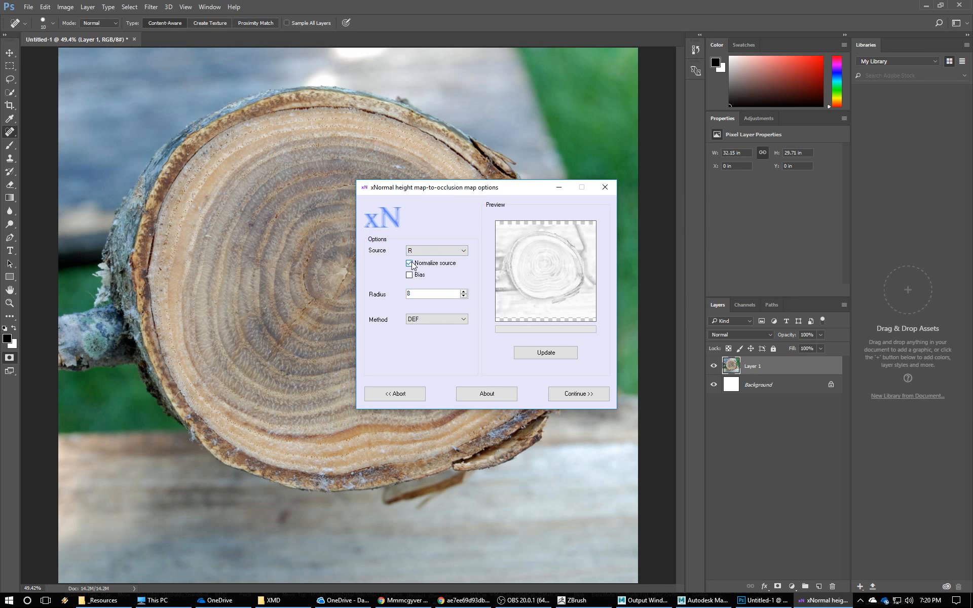
left_click(410, 263)
left_click(563, 392)
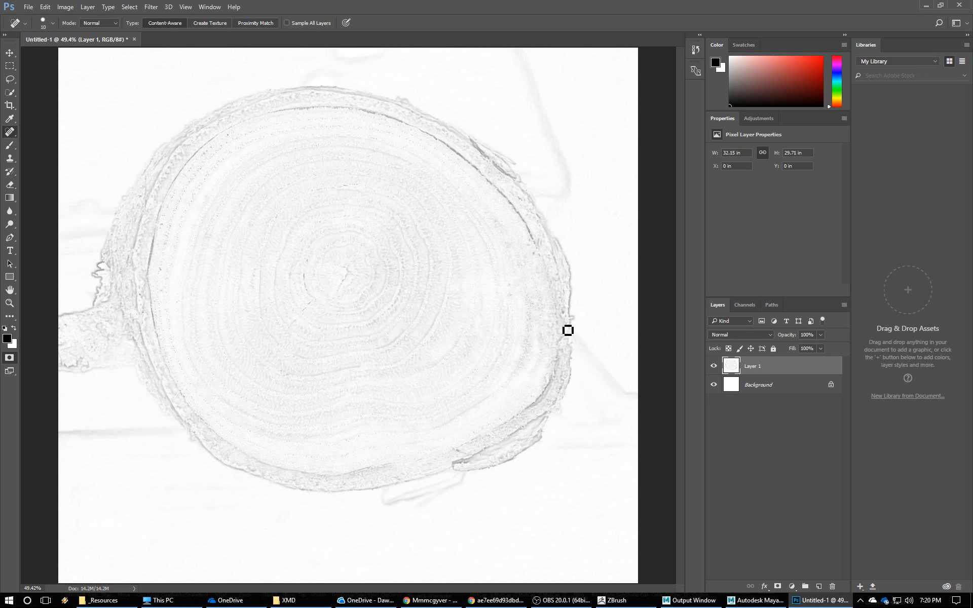
Undo the occlusion filter on the log image layer.
key("ctrl+z")
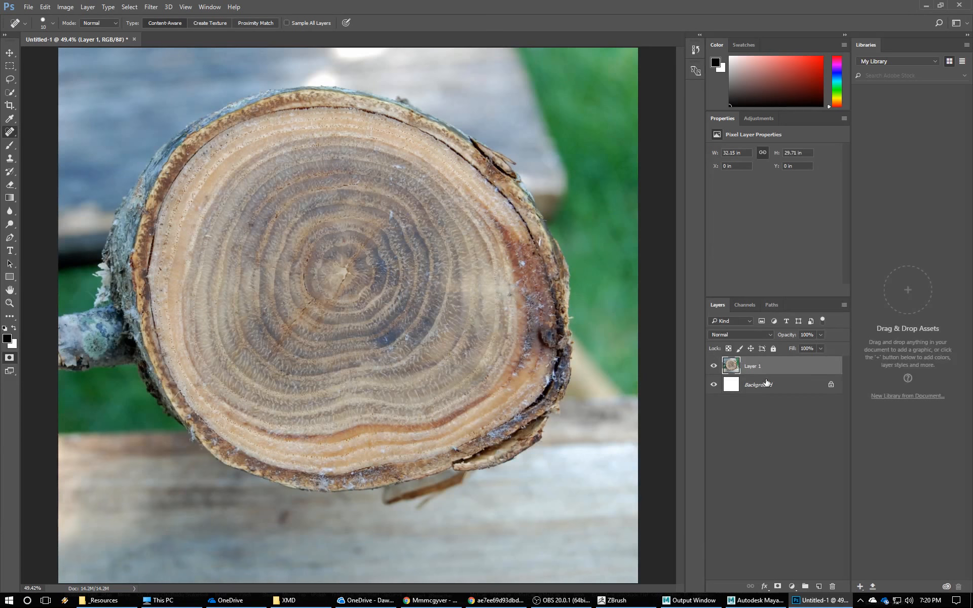
left_click(793, 586)
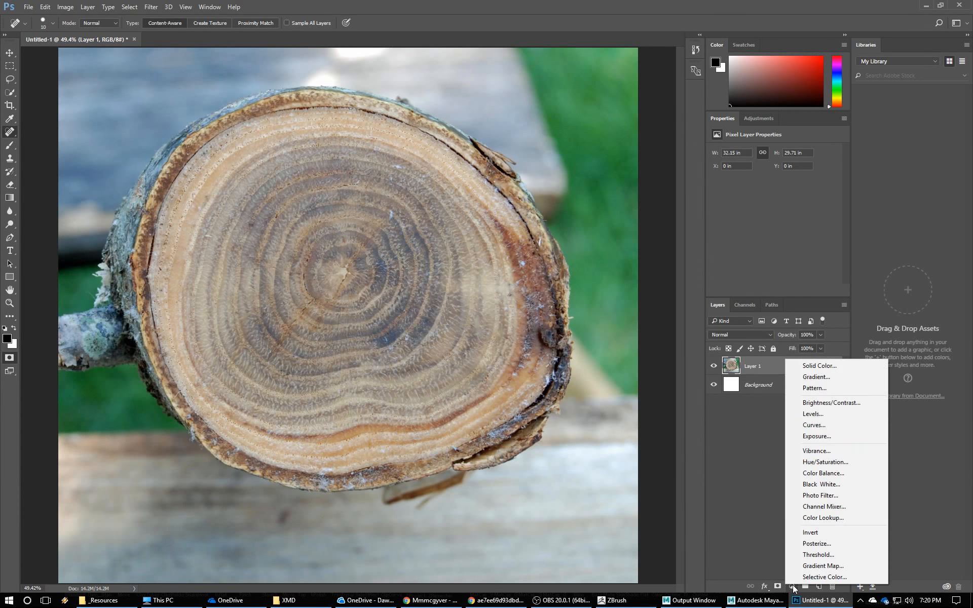
left_click(813, 425)
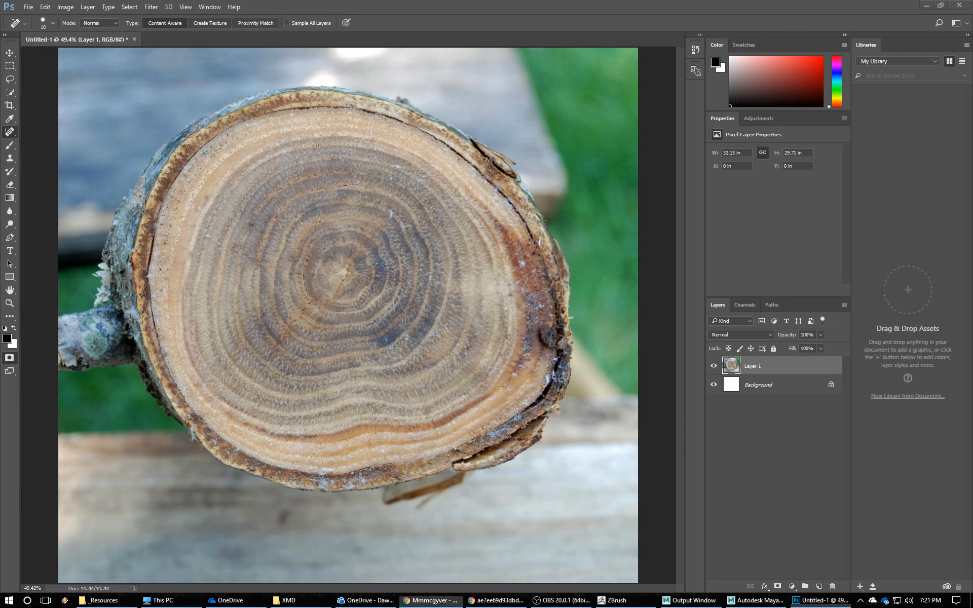
Switch to Chrome and search for "alchemy drawing" in a new tab.
left_click_drag(972, 147, 670, 104)
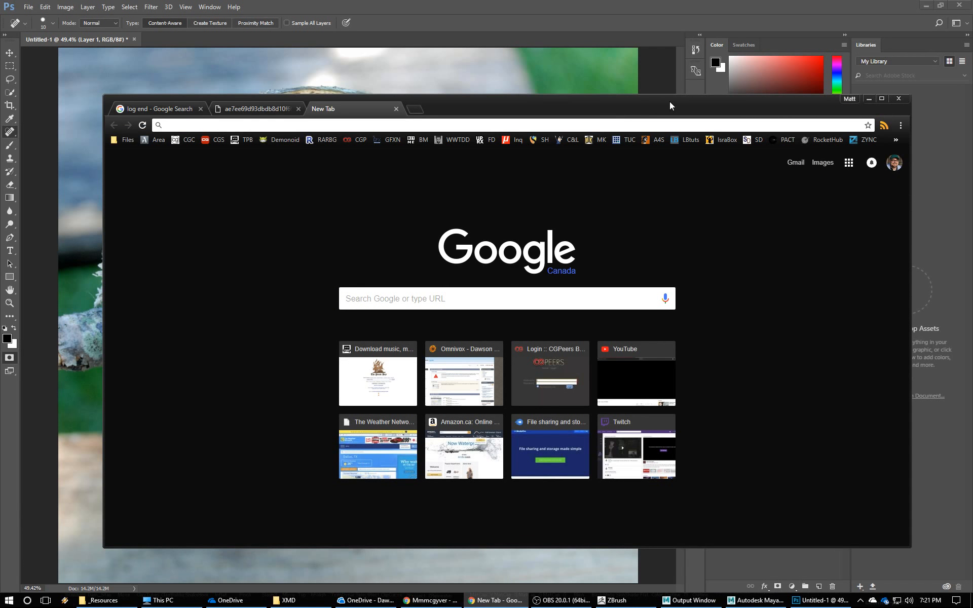
key("alt+Tab")
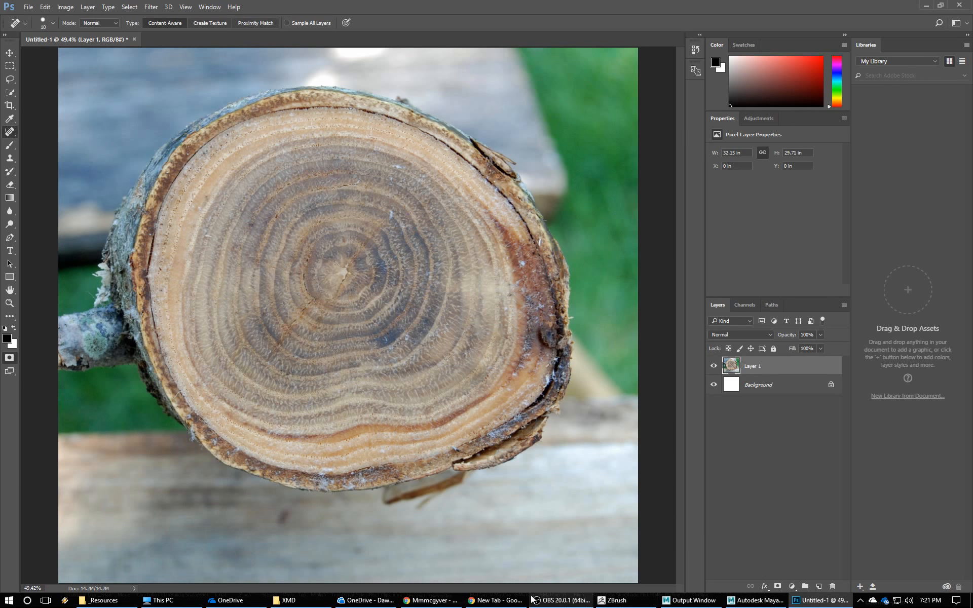
left_click(500, 603)
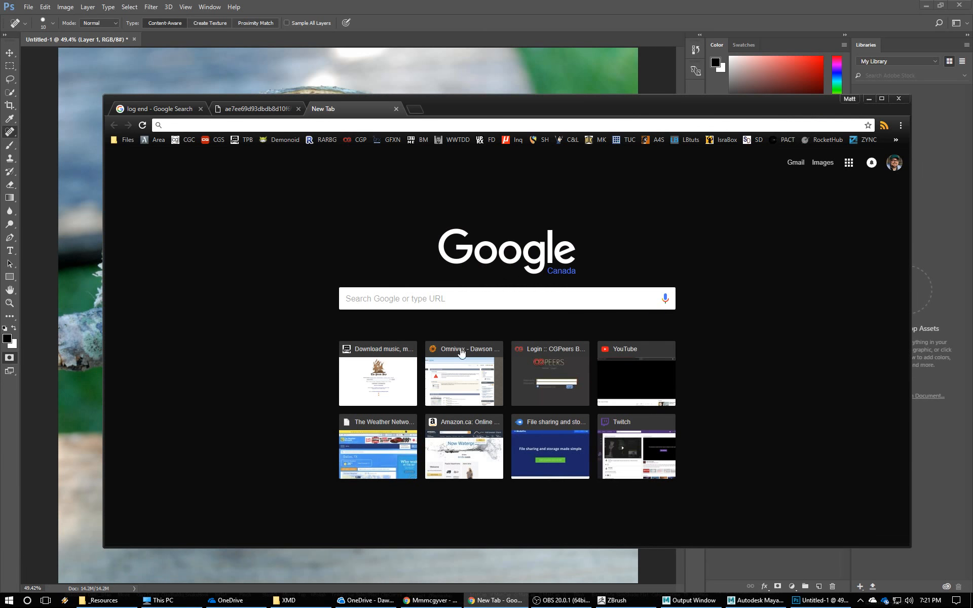
left_click(307, 126)
type("alc")
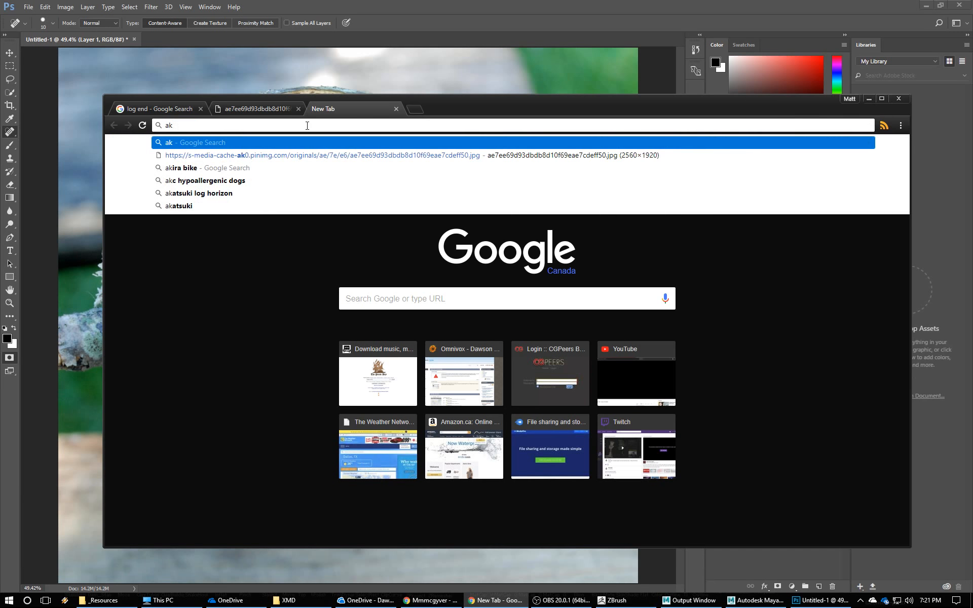
type("hemy")
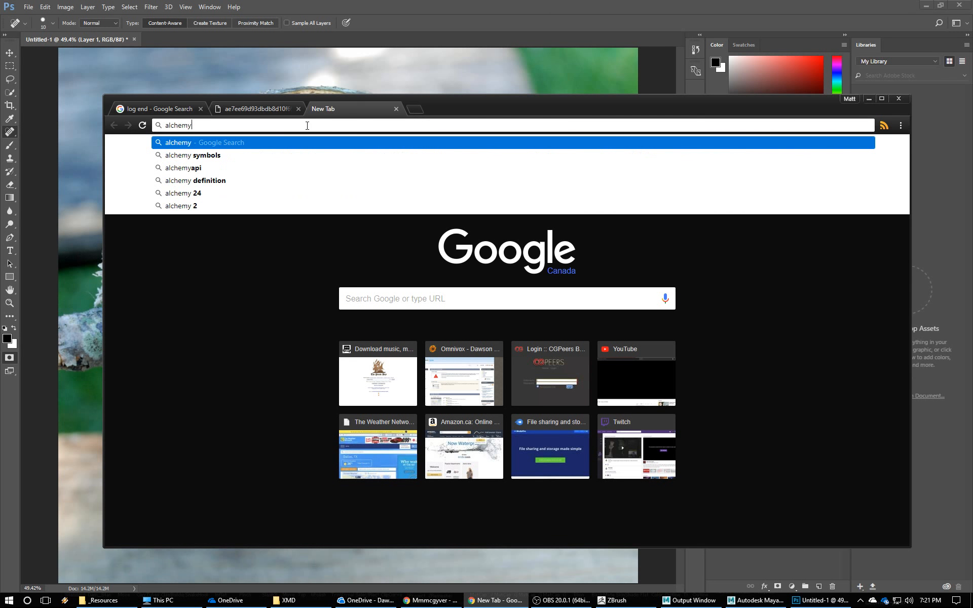
type(" draw")
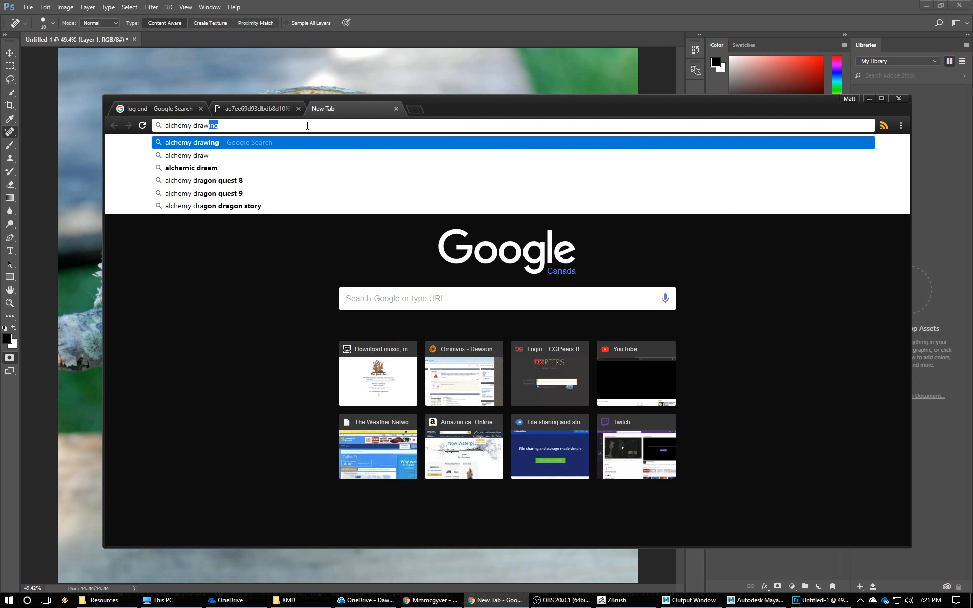
type("ing")
key("Return")
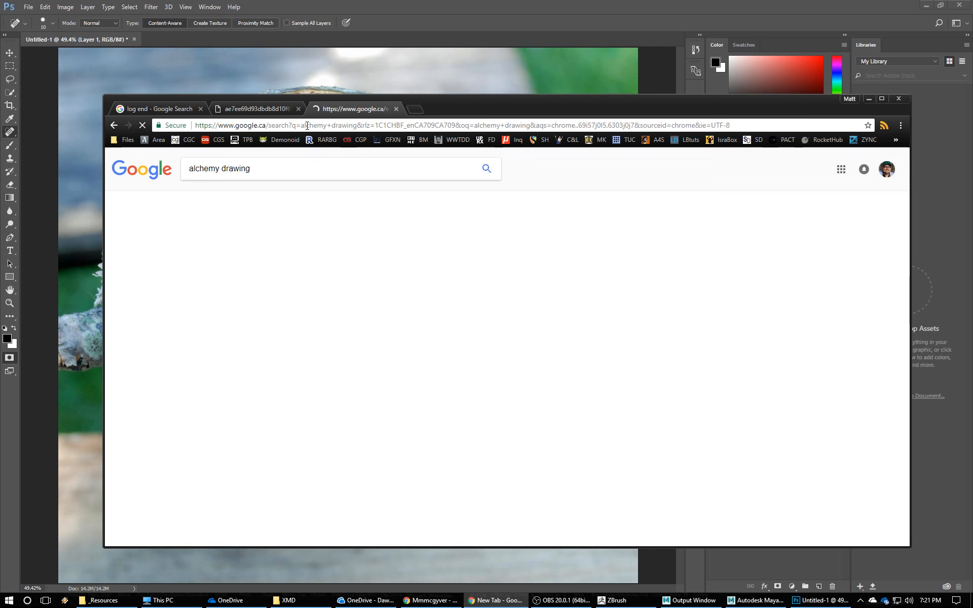
Open the Alchemy open drawing project website and read through its home page to the News section.
left_click(247, 245)
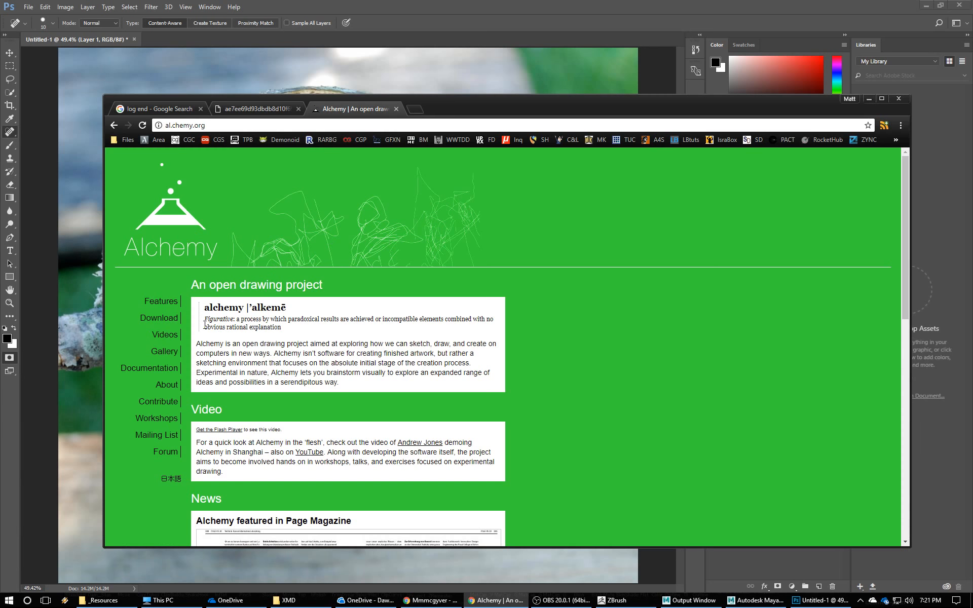
scroll(348, 343, "down", 1)
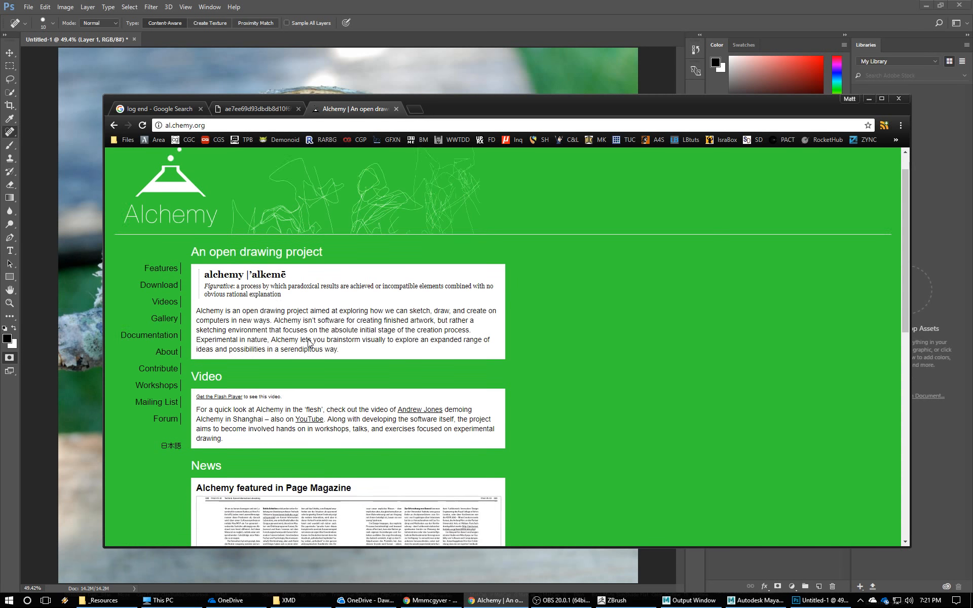
scroll(414, 333, "down", 5)
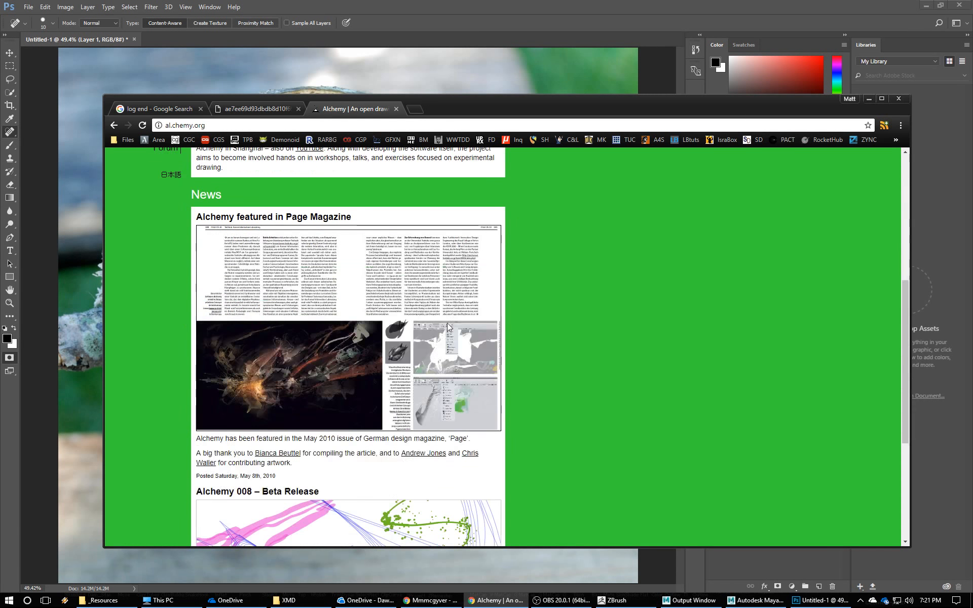
Read the Alchemy news down to the 008 Beta Release post, close the page and return to Photoshop.
scroll(416, 362, "down", 4)
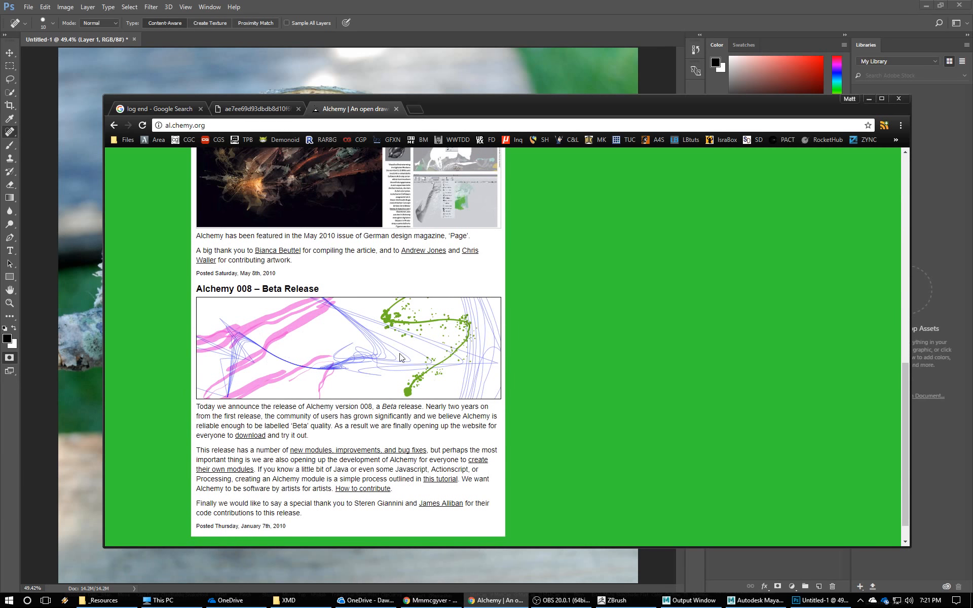
scroll(447, 347, "up", 3)
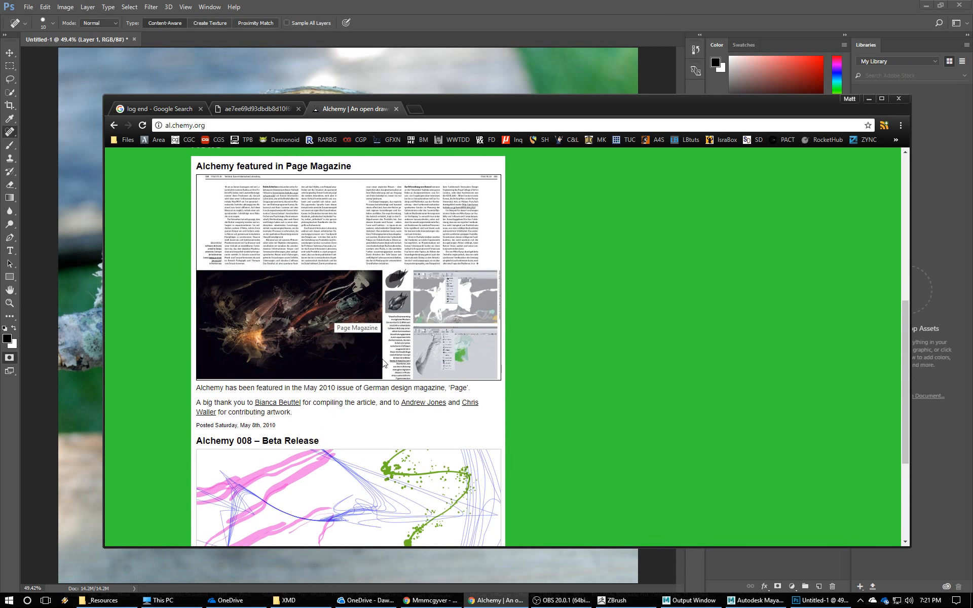
scroll(449, 334, "down", 4)
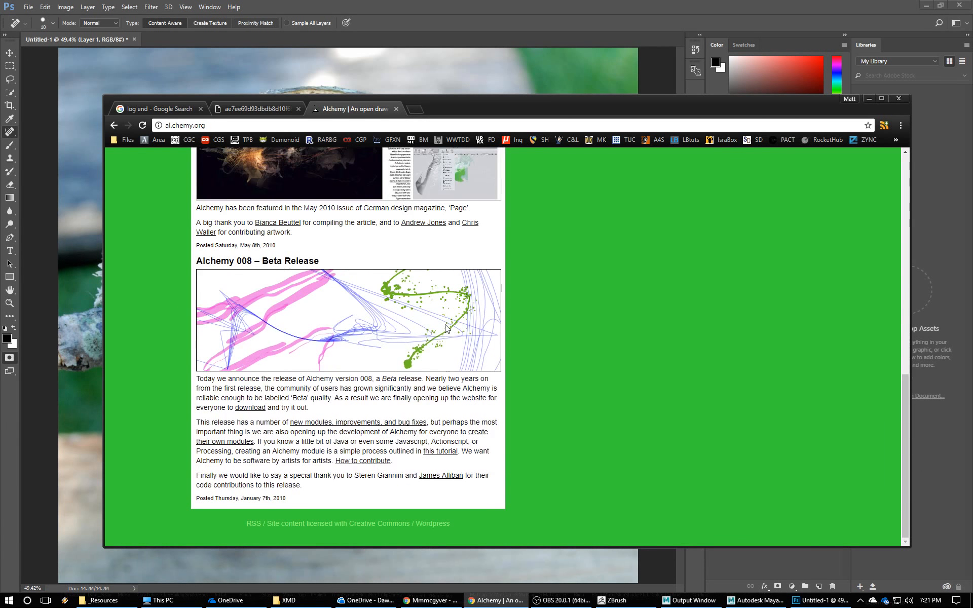
scroll(440, 323, "up", 3)
scroll(440, 324, "up", 6)
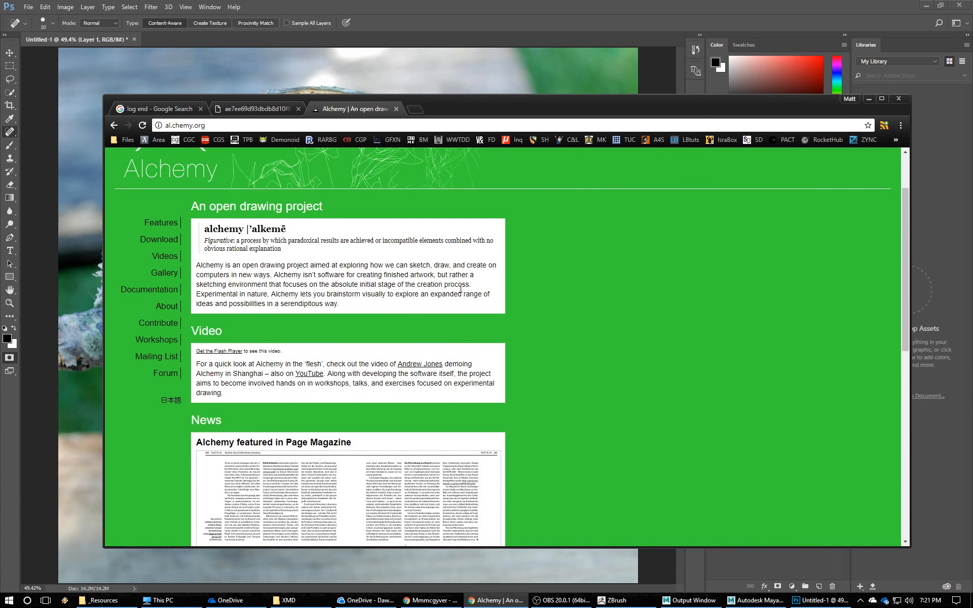
key("ctrl+w")
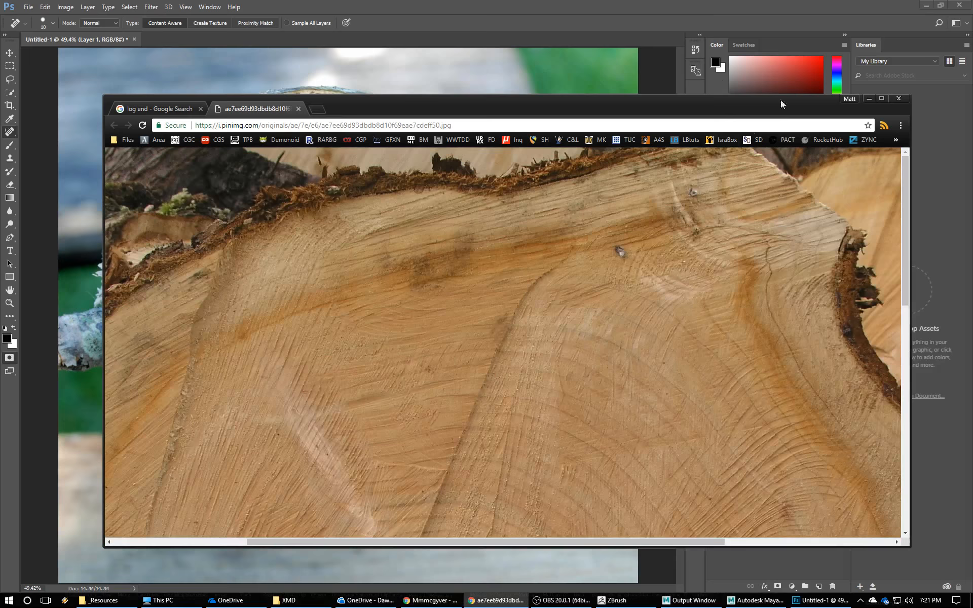
left_click(674, 7)
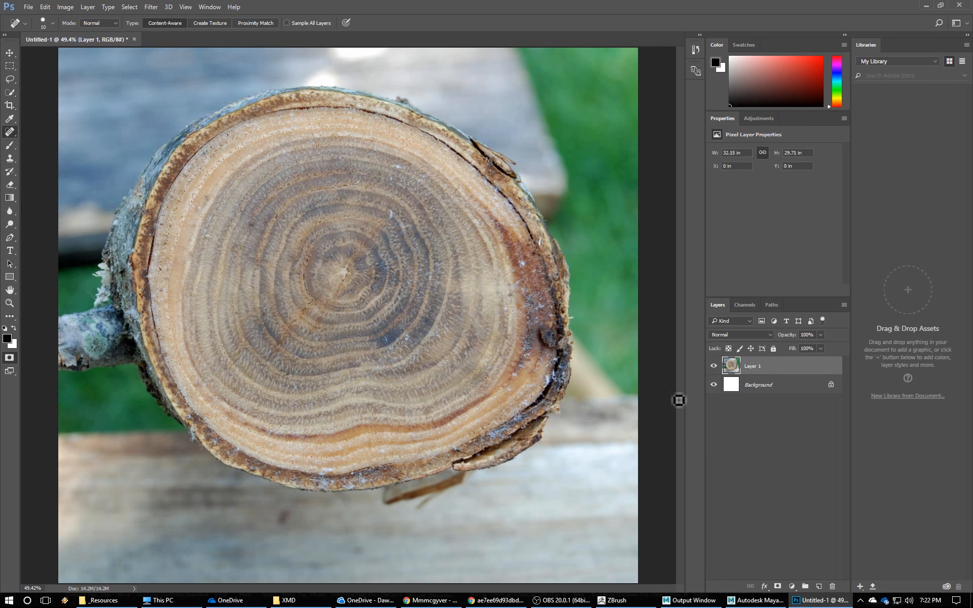
Add a Hue/Saturation adjustment layer above the log image and set its saturation to -100.
left_click(795, 587)
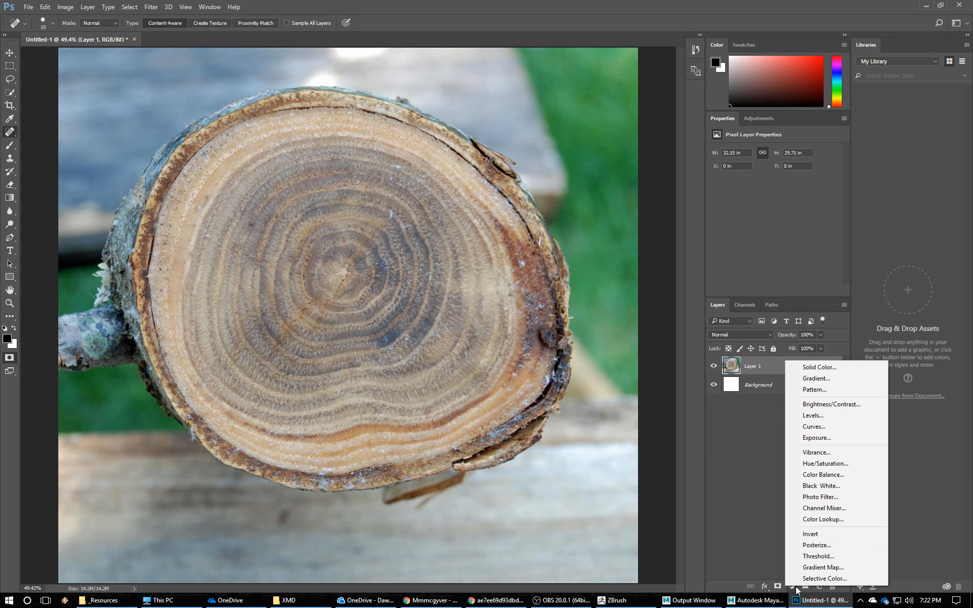
left_click(817, 465)
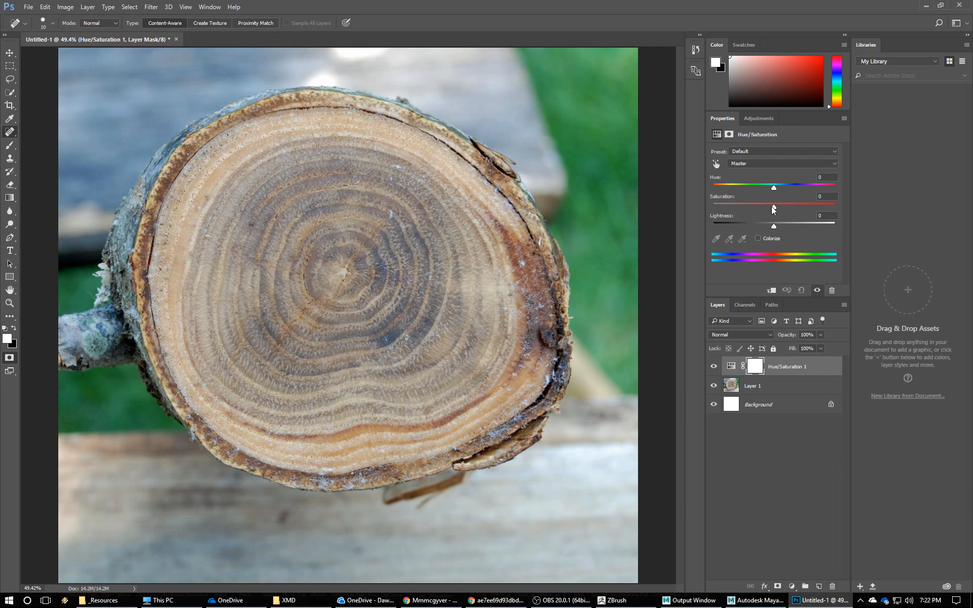
left_click_drag(774, 209, 686, 210)
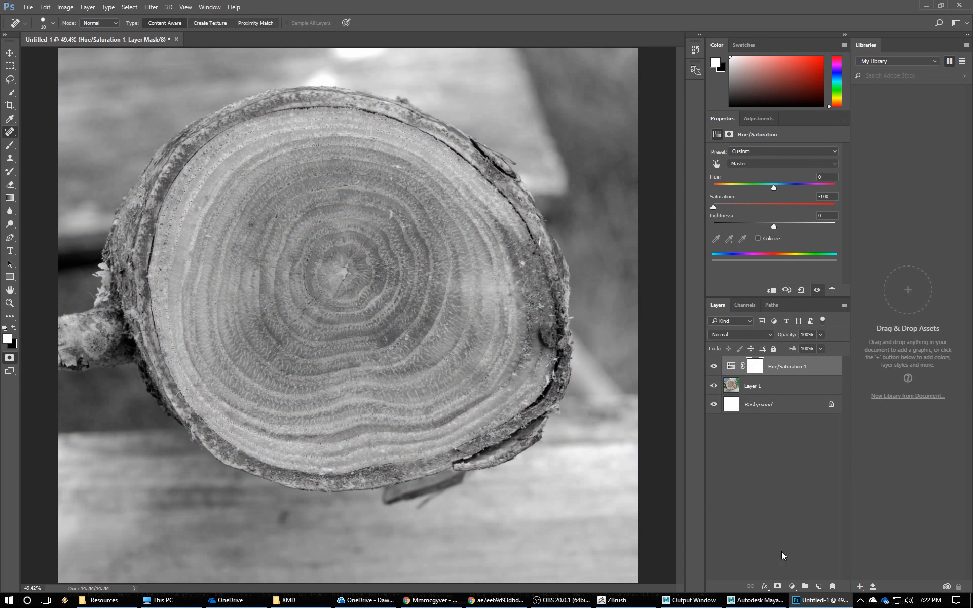
Add a Levels adjustment layer above the Hue/Saturation layer and set the midtone input to 0.77, keeping black at 0.
left_click(793, 586)
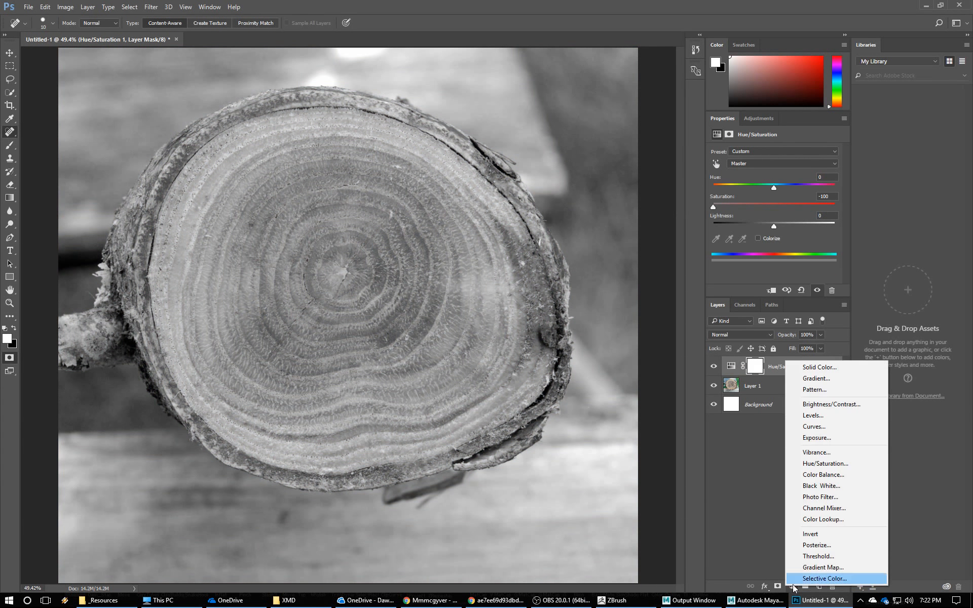
left_click(830, 419)
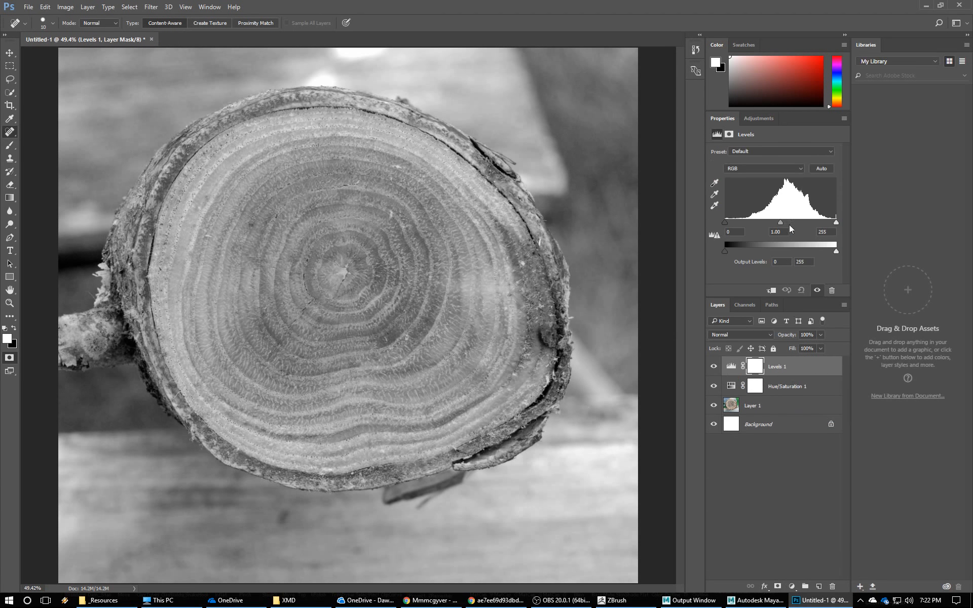
left_click_drag(786, 222, 838, 223)
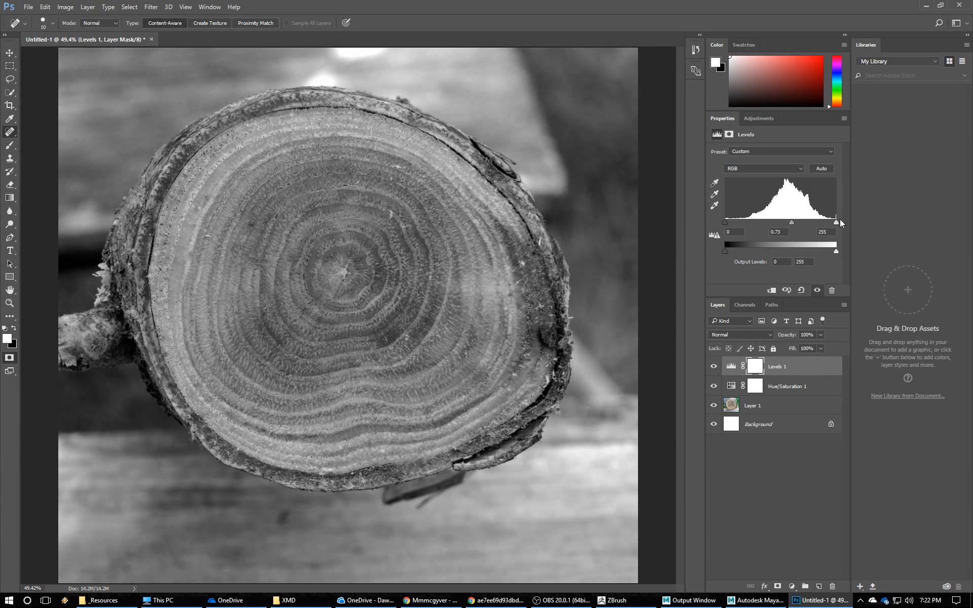
left_click_drag(730, 224, 748, 219)
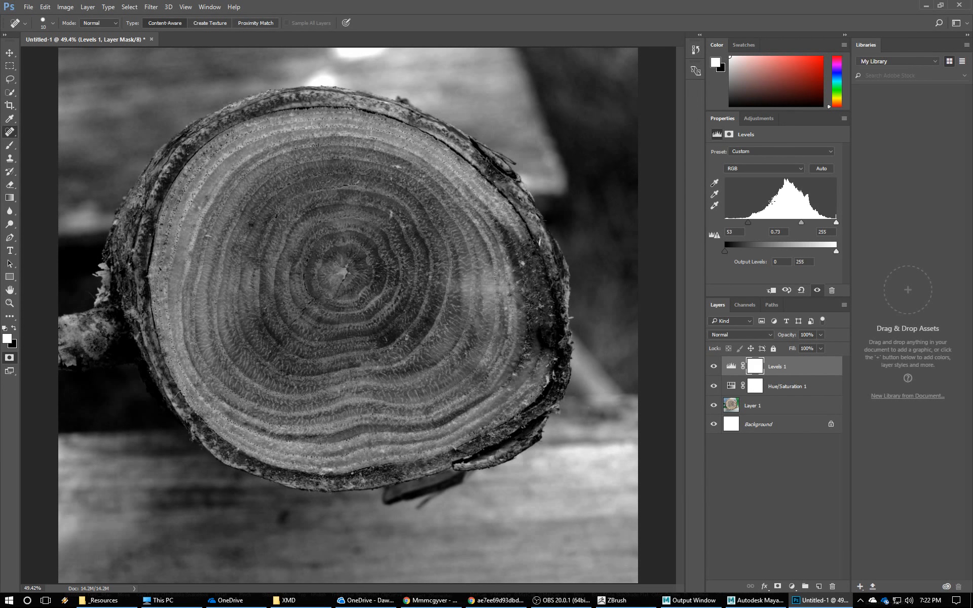
left_click_drag(750, 223, 725, 216)
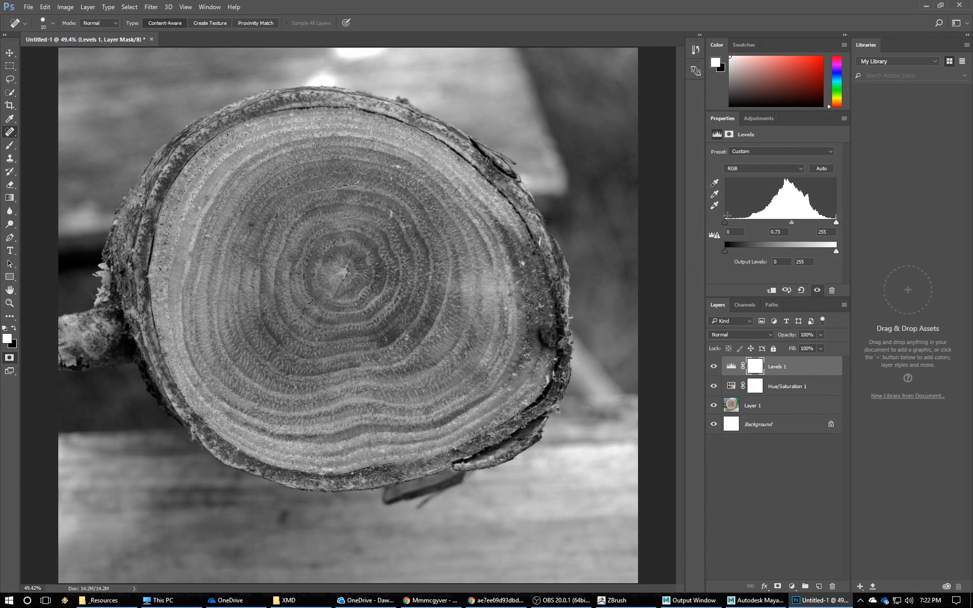
mouse_move(795, 223)
left_mouse_down()
mouse_move(775, 226)
mouse_move(792, 227)
left_mouse_up()
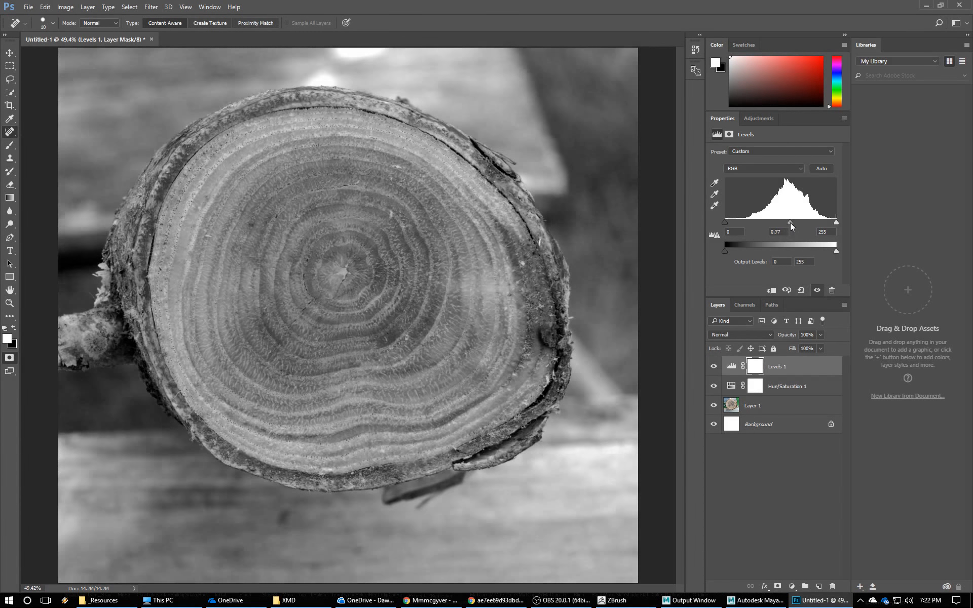
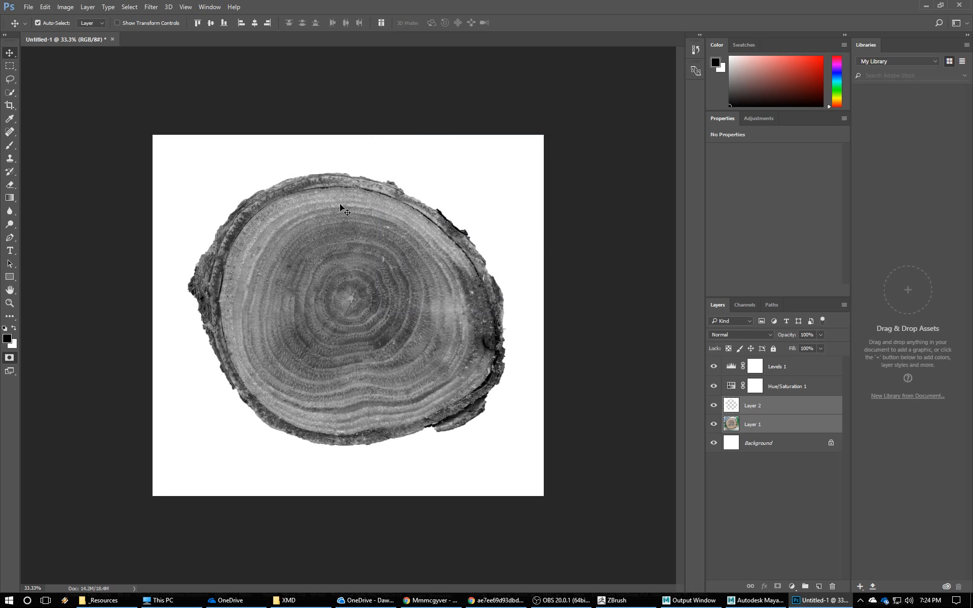
Crop the canvas to a square around the log end using a 2100 by 2100 ratio, leaving a white margin on every side.
key("c")
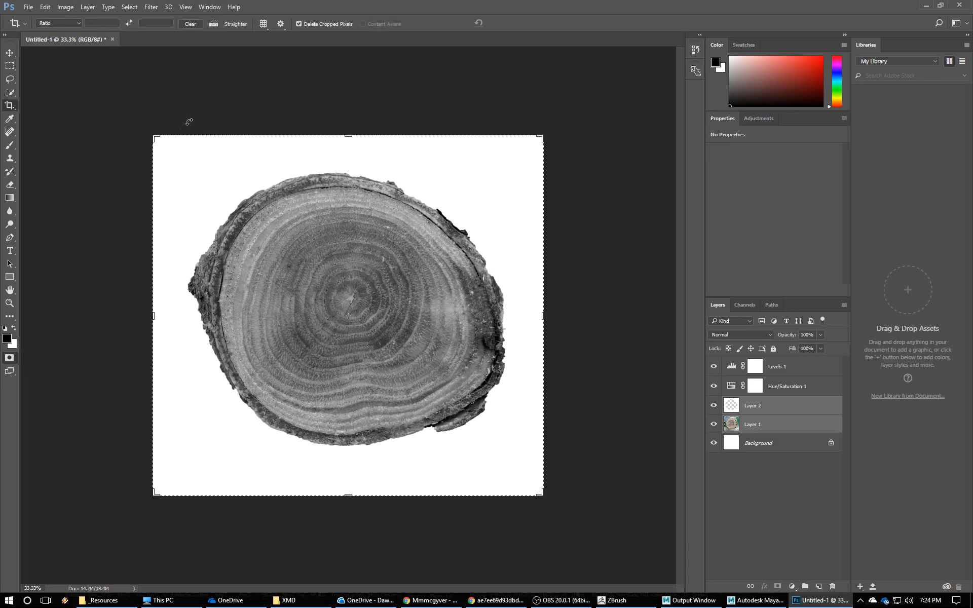
type("2100")
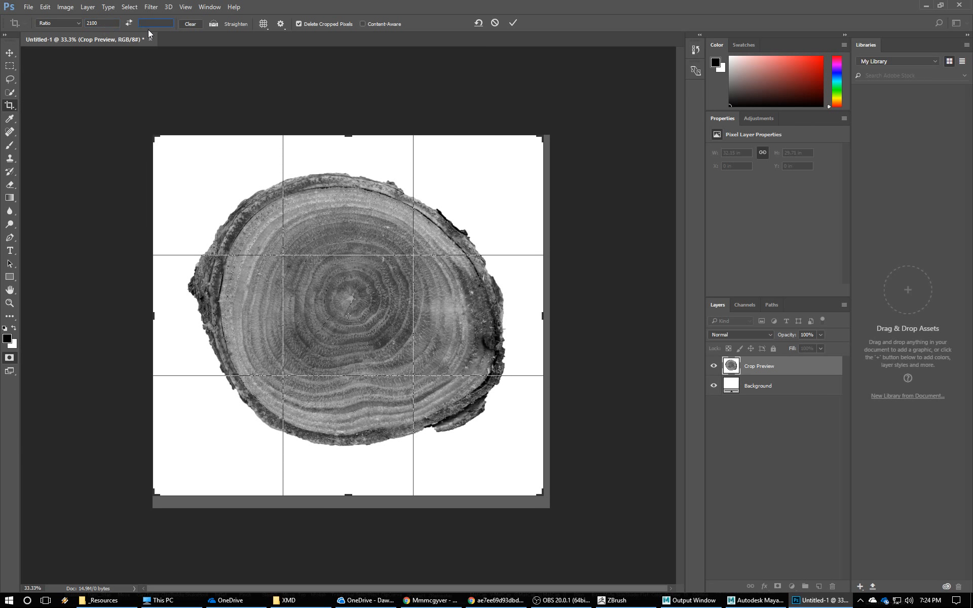
type("2100")
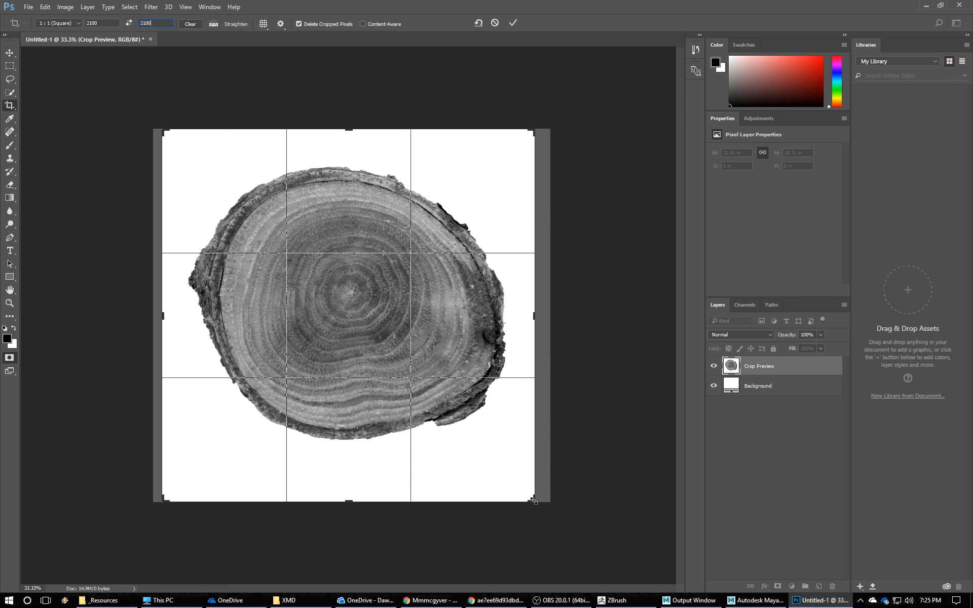
left_click_drag(532, 502, 524, 478)
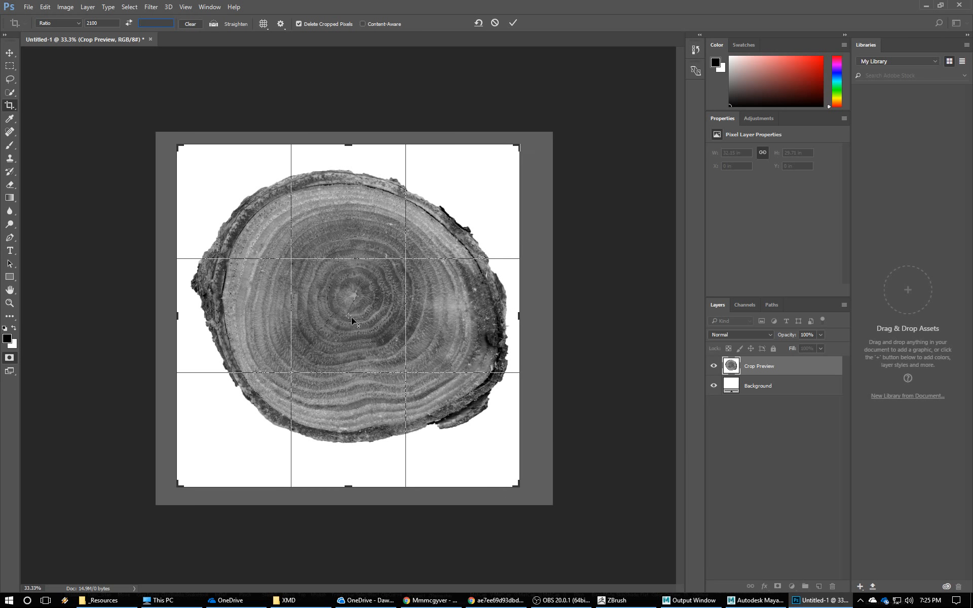
mouse_move(351, 318)
left_mouse_down()
mouse_move(372, 317)
mouse_move(359, 341)
mouse_move(364, 330)
left_mouse_up()
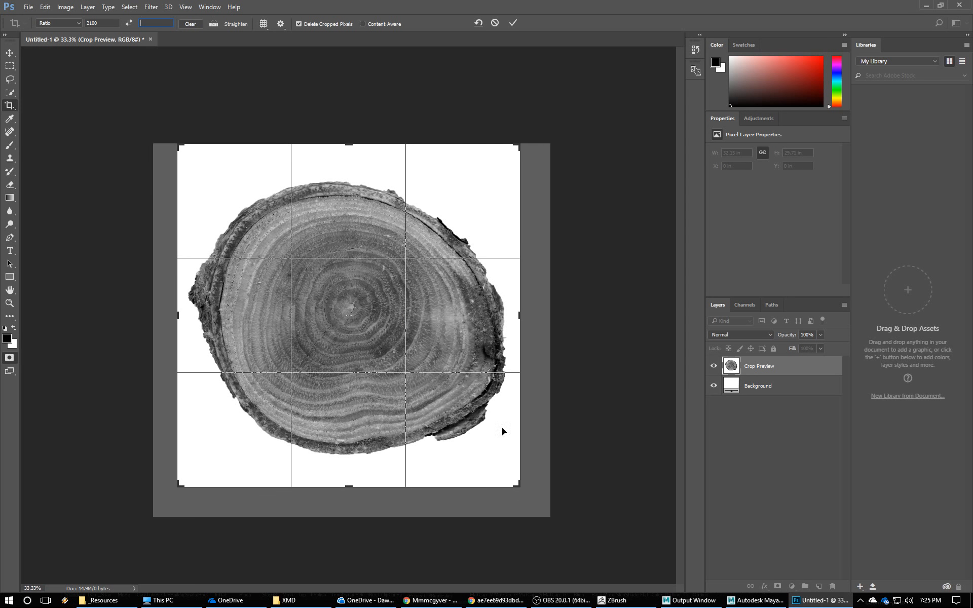
left_click_drag(516, 486, 531, 498, "alt")
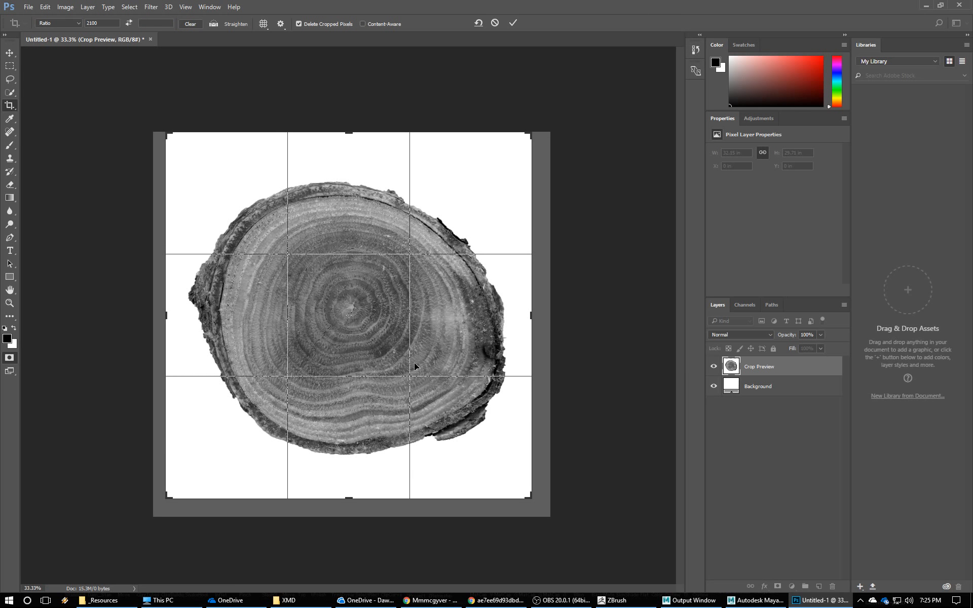
key("Return")
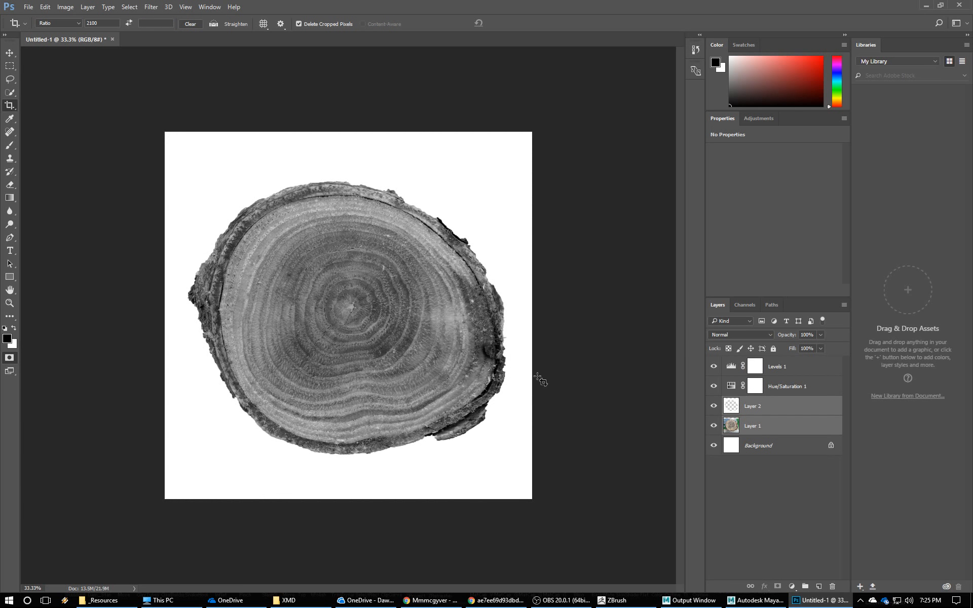
Save the document to the Desktop as the Photoshop file Log_End_Grain_01 with Maximize Compatibility on.
left_click(29, 7)
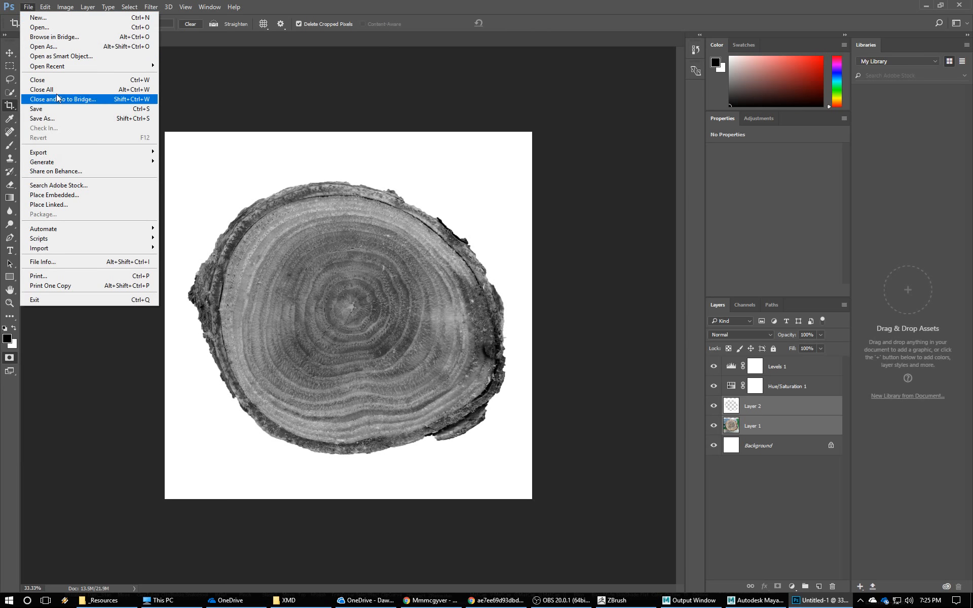
left_click(71, 119)
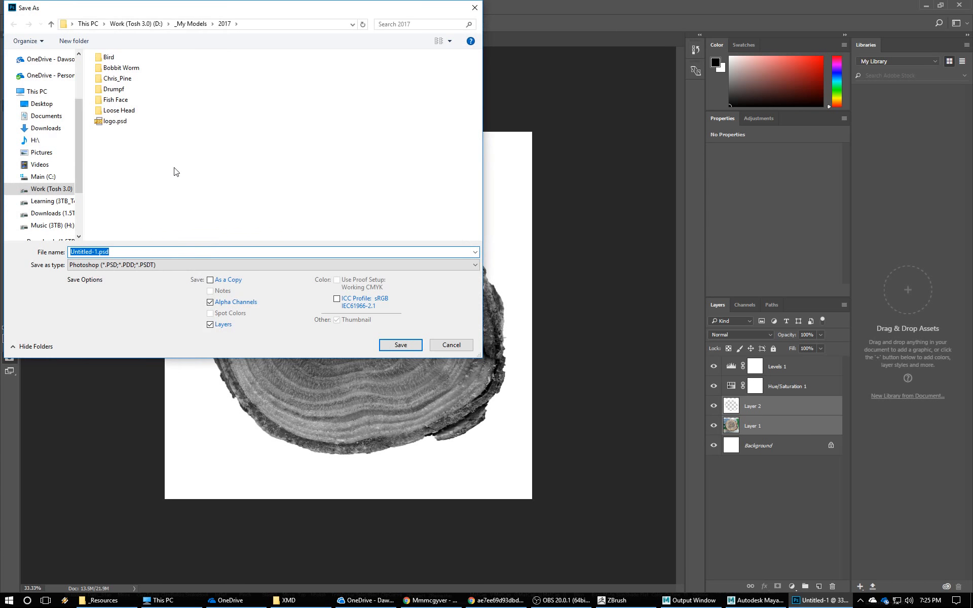
left_click_drag(192, 15, 336, 89)
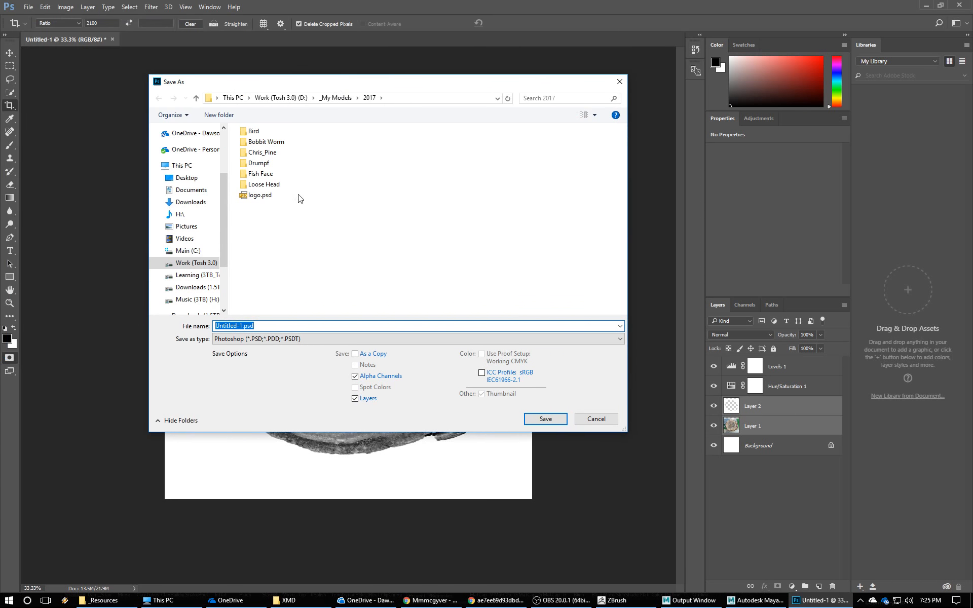
left_click(186, 178)
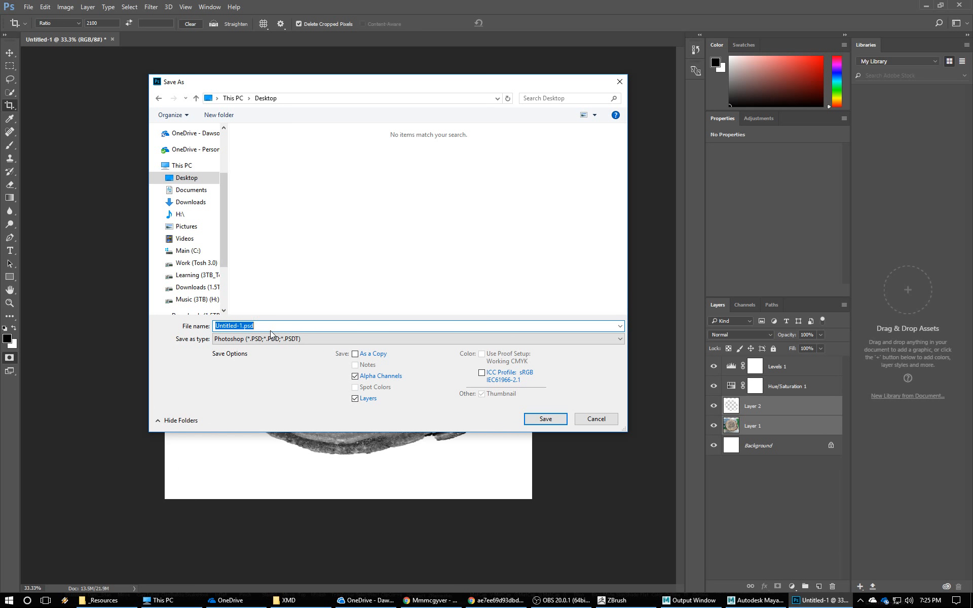
type("Log_End_Grain_01")
key("Return")
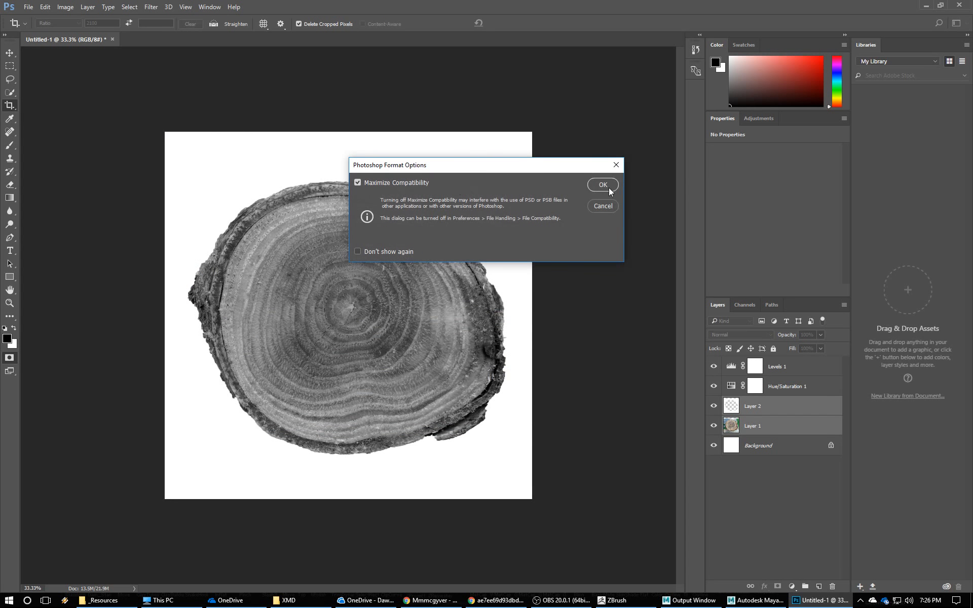
left_click(602, 185)
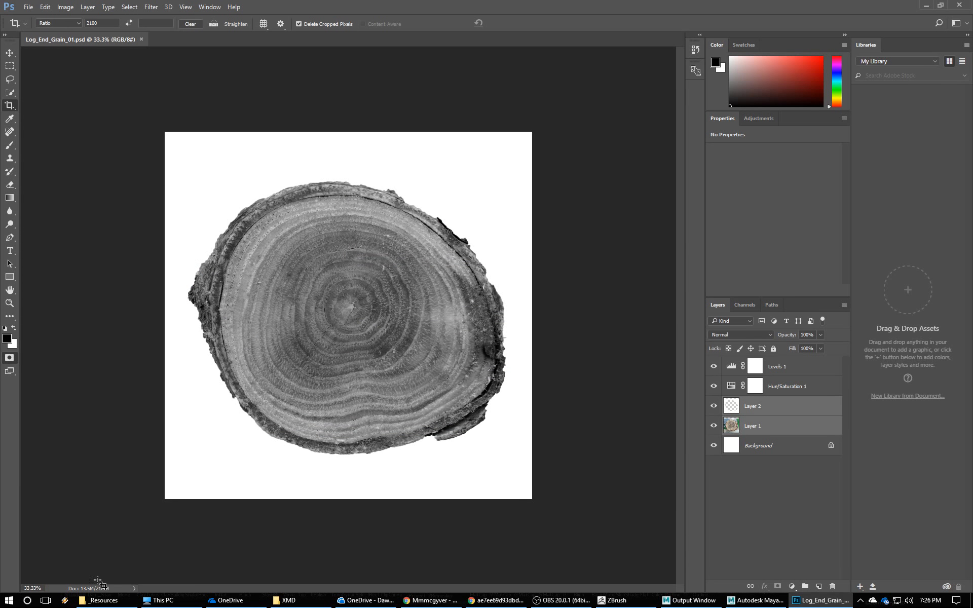
left_click(8, 600)
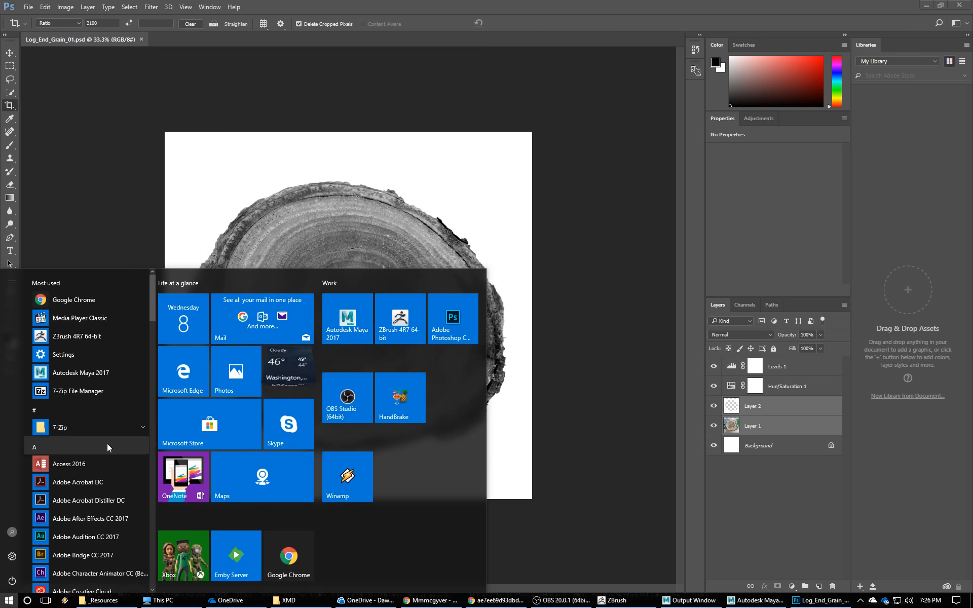
scroll(107, 448, "down", 2)
scroll(125, 424, "up", 2)
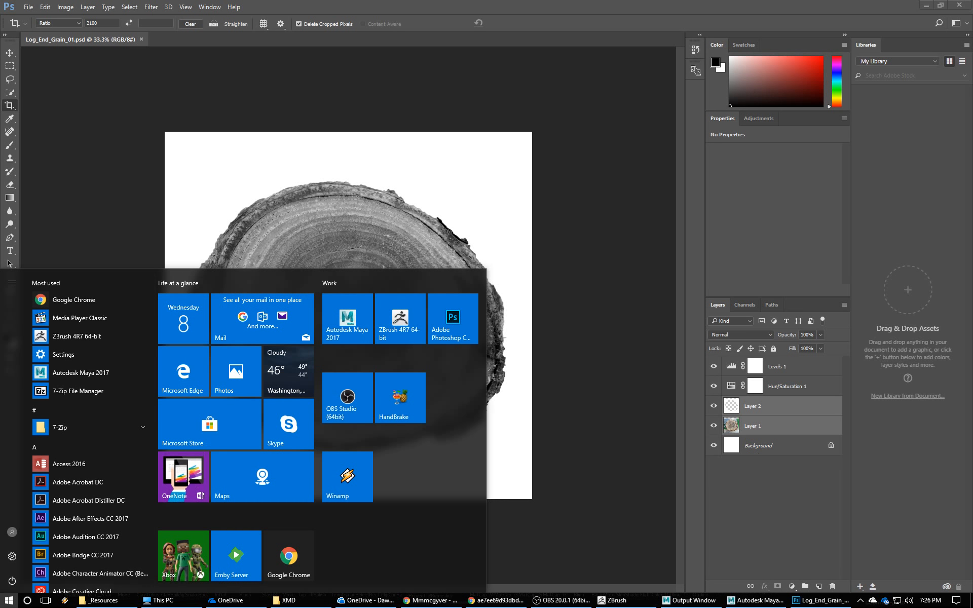
Switch to Chrome and search Google for photoshop normals plugin.
key("ctrl+t")
left_click_drag(972, 152, 471, 129)
double_click(597, 123)
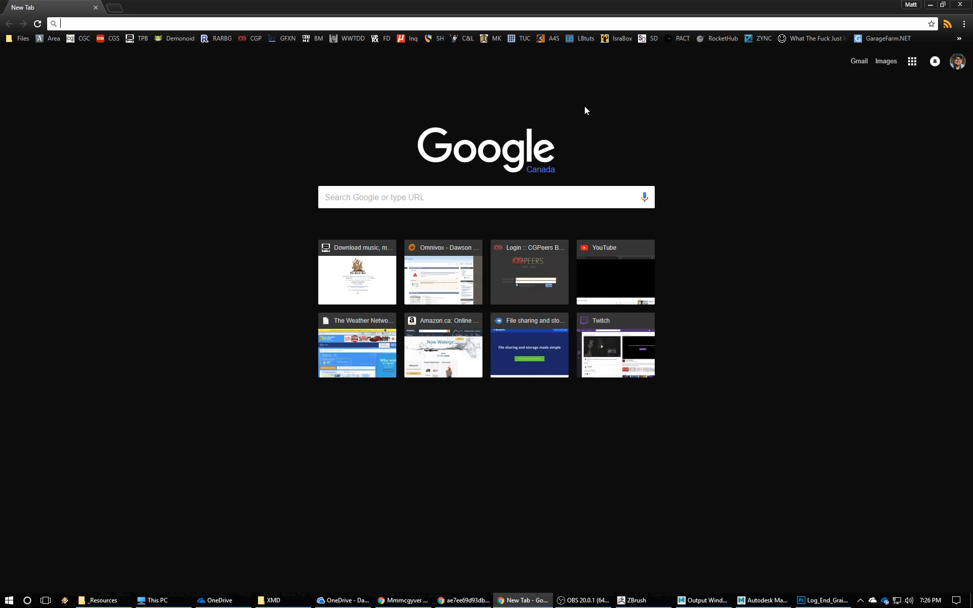
type("photoshop")
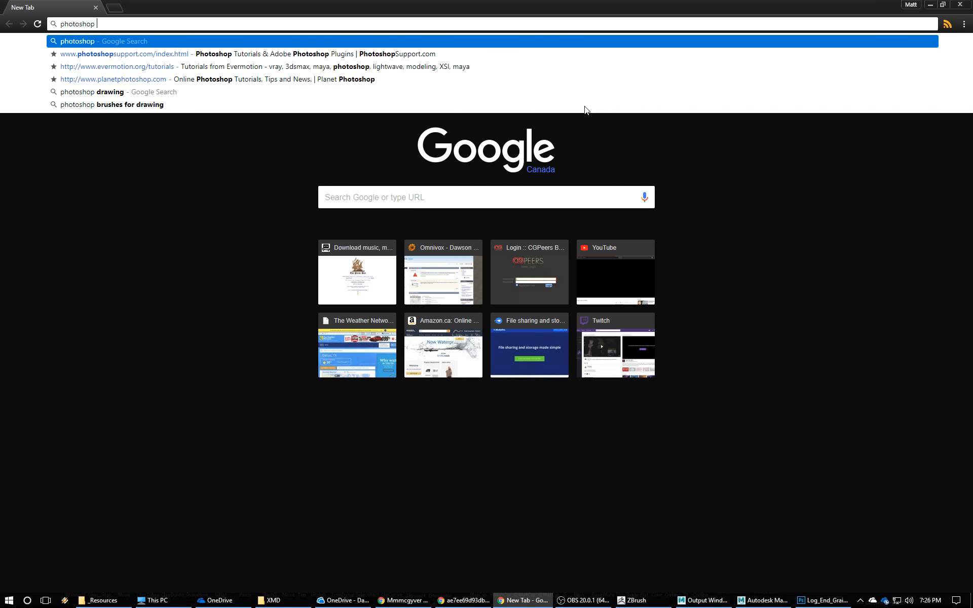
type(" normals")
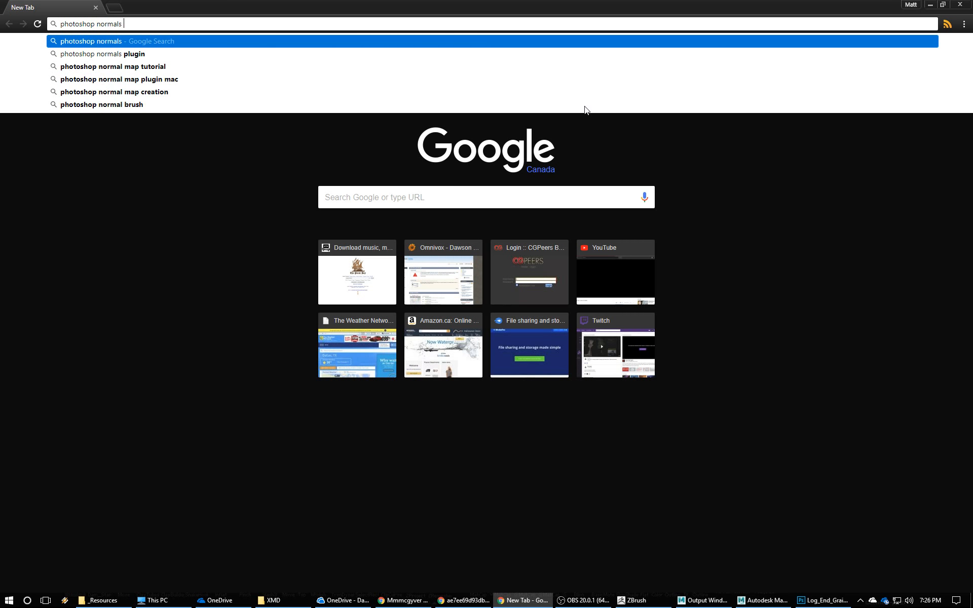
key("Down")
key("Down")
key("Up")
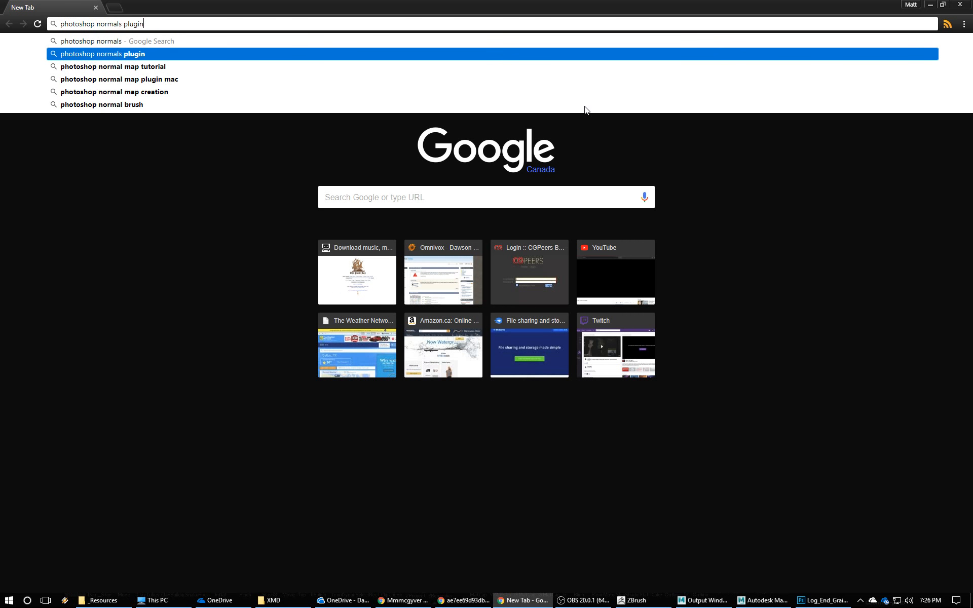
key("Return")
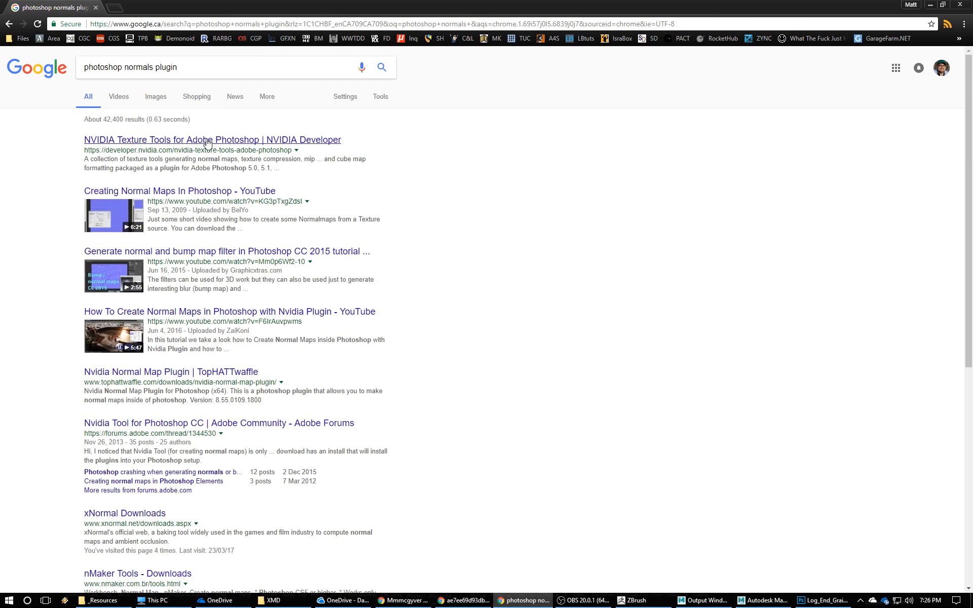
Try narrowing the search to photoshop normals plugin orange, and return to the previous results.
left_click(191, 67)
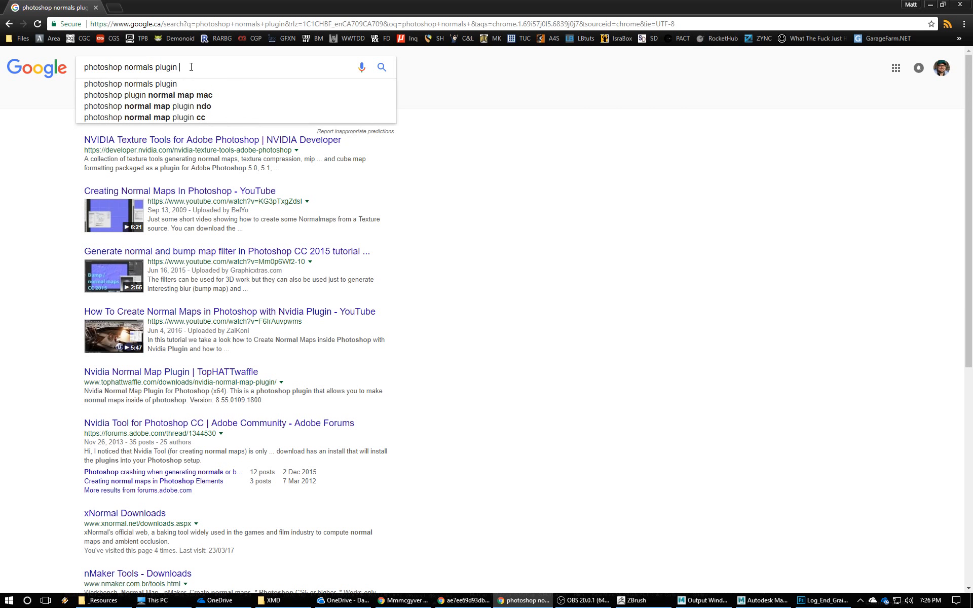
type("og")
key("BackSpace")
type("range")
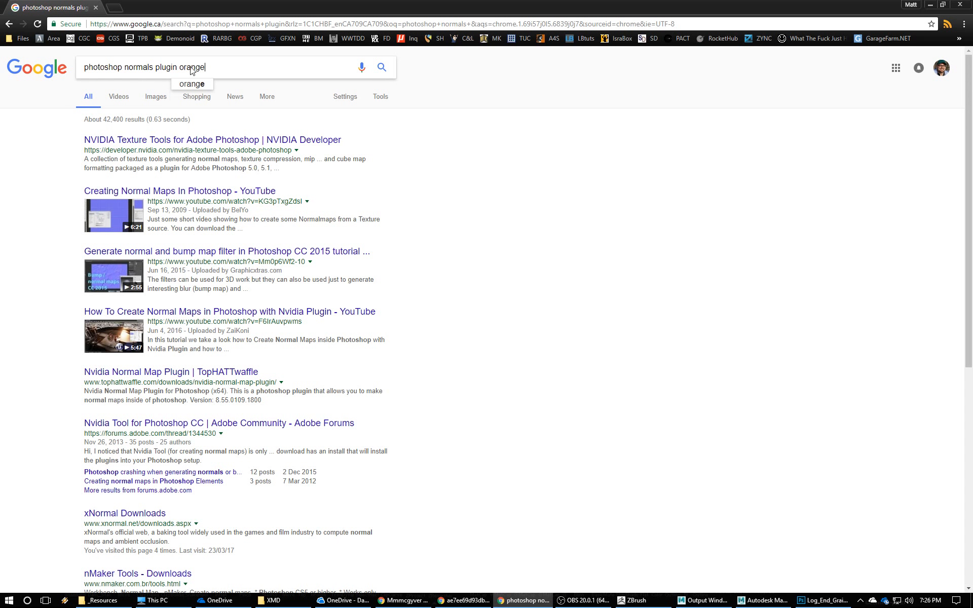
key("Return")
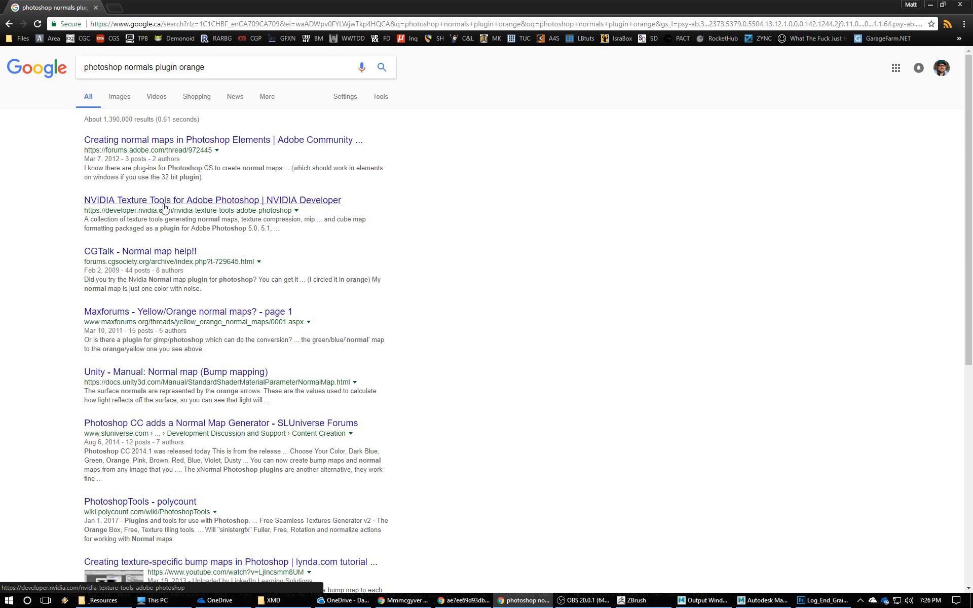
key("alt+Left")
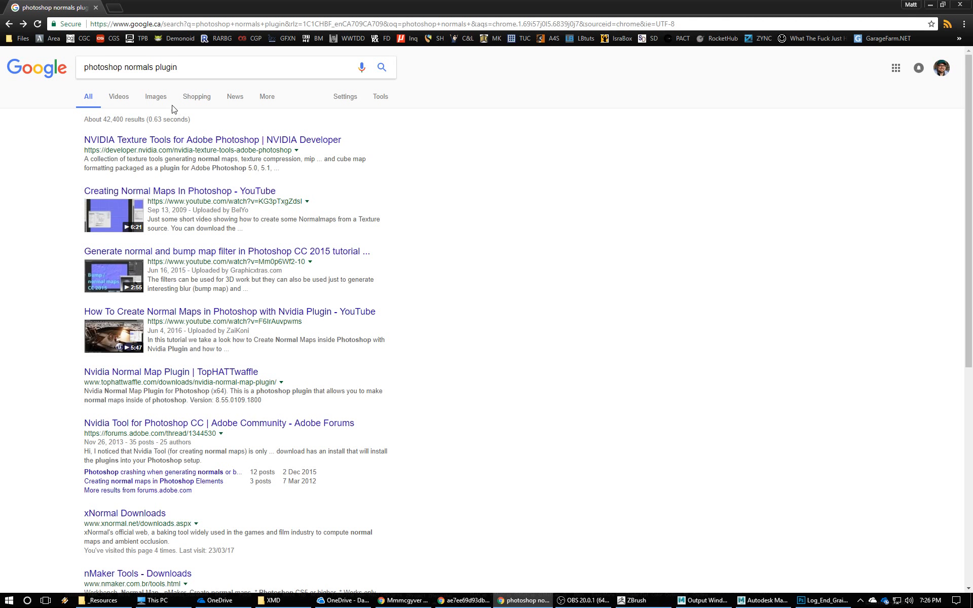
Open the nMaker Tools - Downloads page from the search results.
triple_click(139, 68)
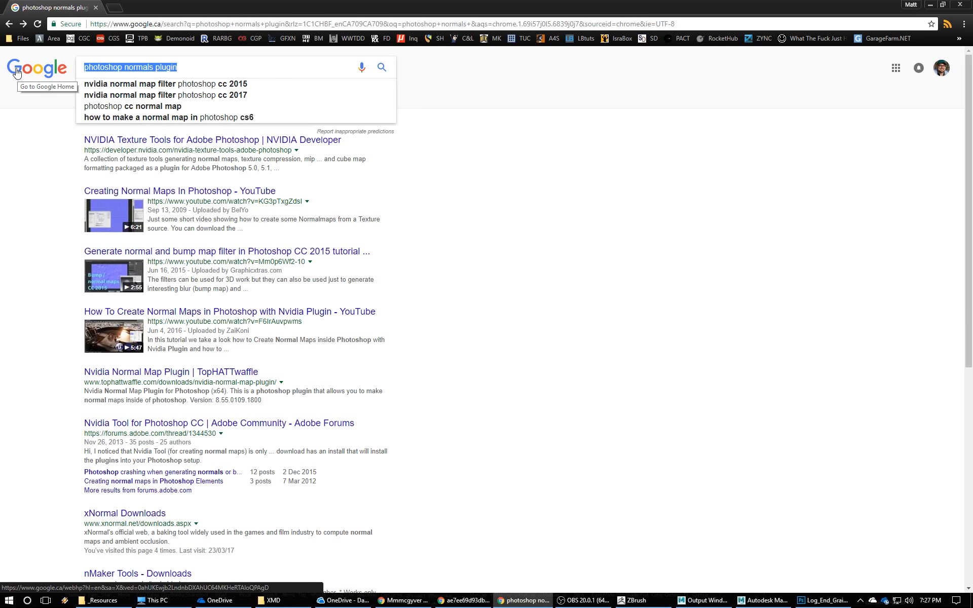
scroll(385, 304, "down", 4)
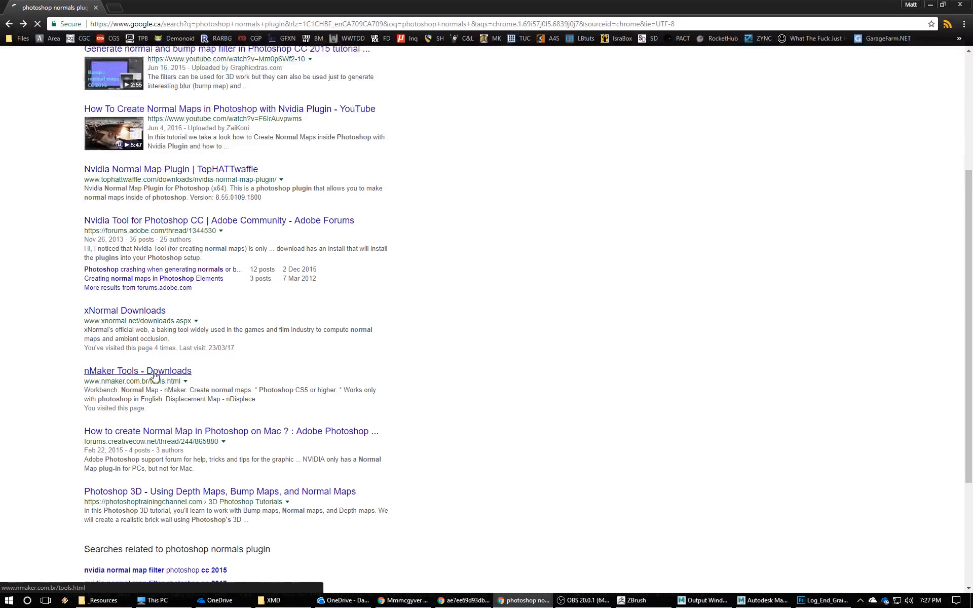
left_click(147, 372)
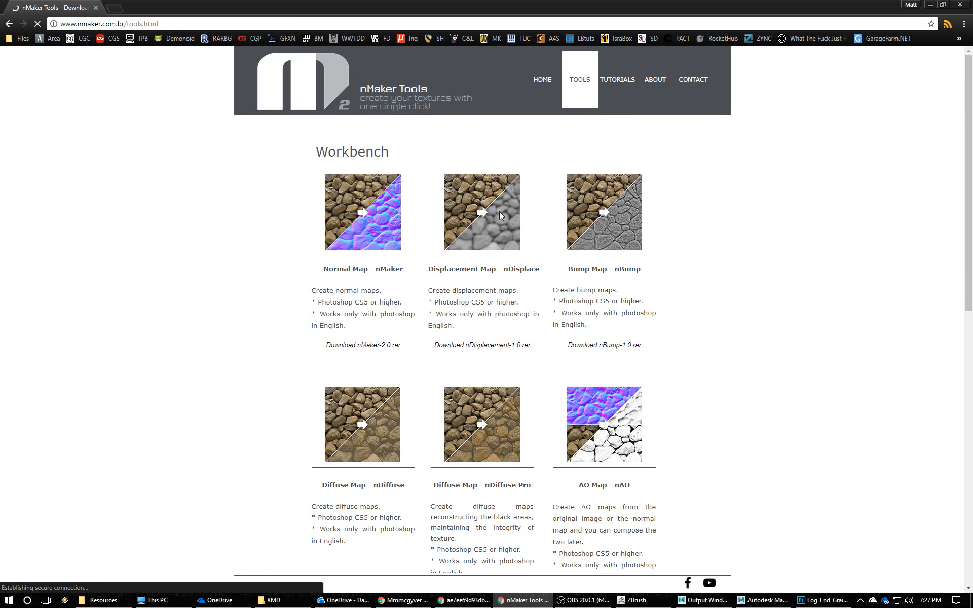
Look through the Photoshop map-generation tools offered on the nMaker Tools page.
scroll(497, 222, "down", 1)
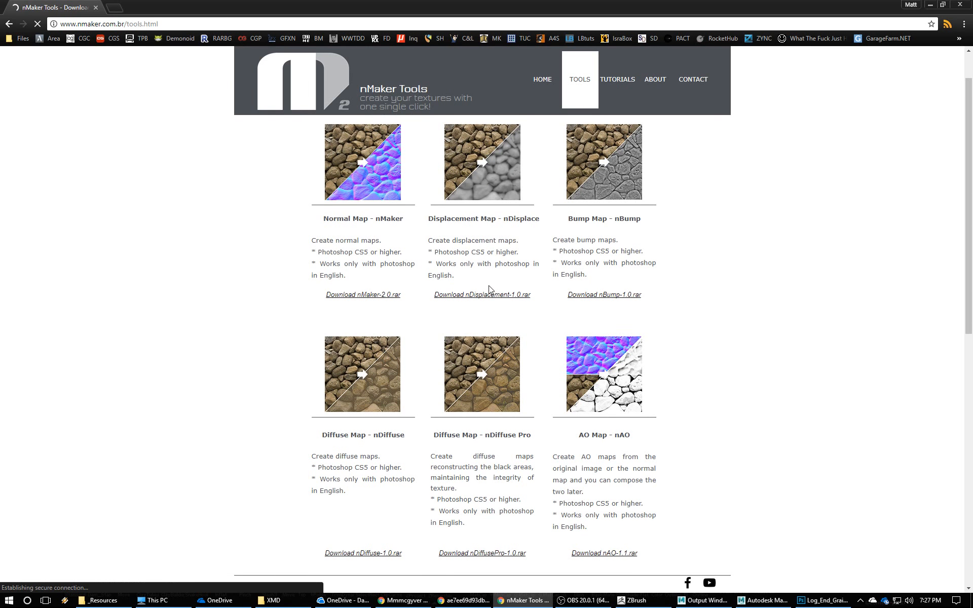
scroll(490, 288, "up", 1)
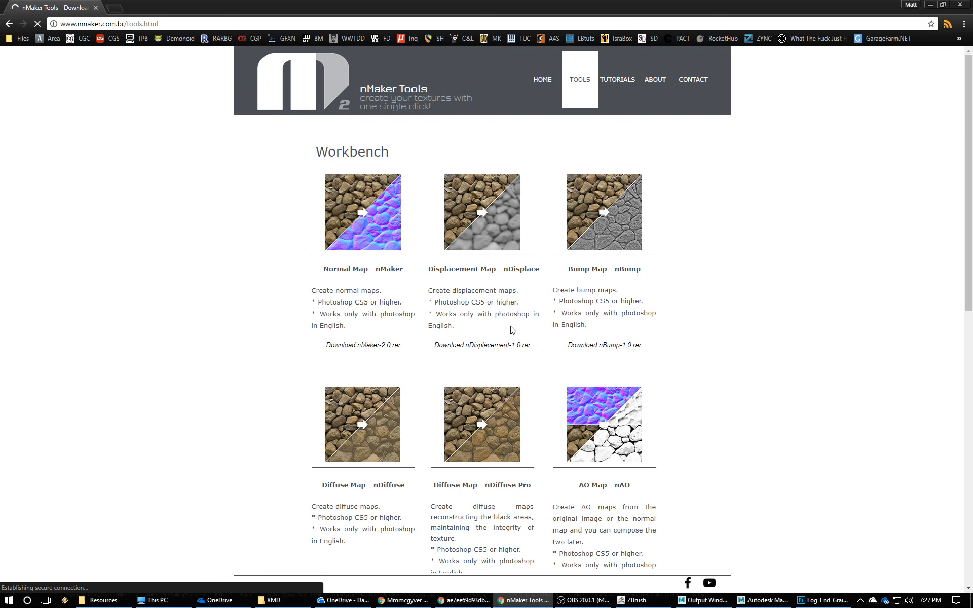
scroll(535, 334, "down", 1)
scroll(627, 375, "up", 1)
scroll(412, 386, "down", 3)
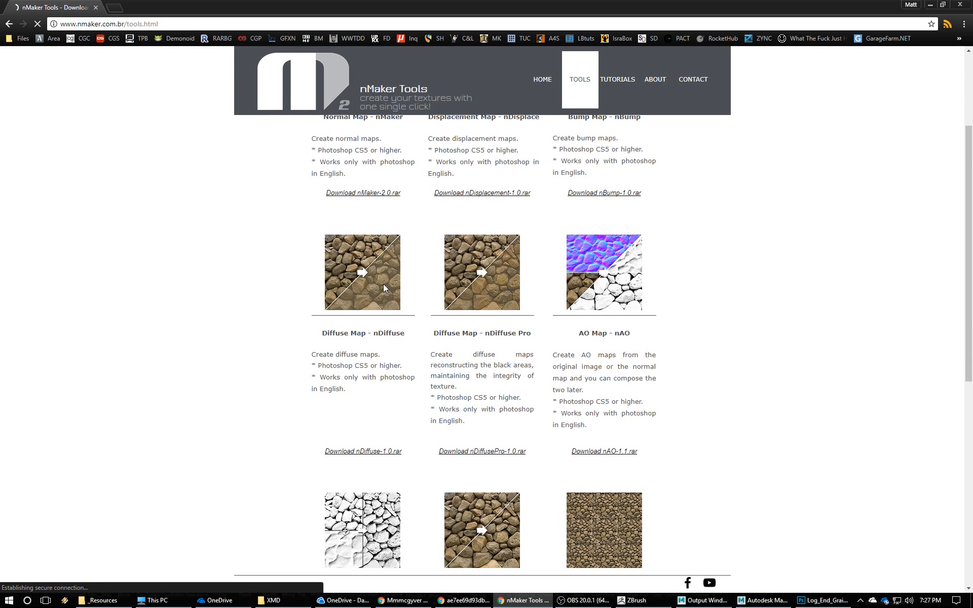
scroll(405, 330, "down", 2)
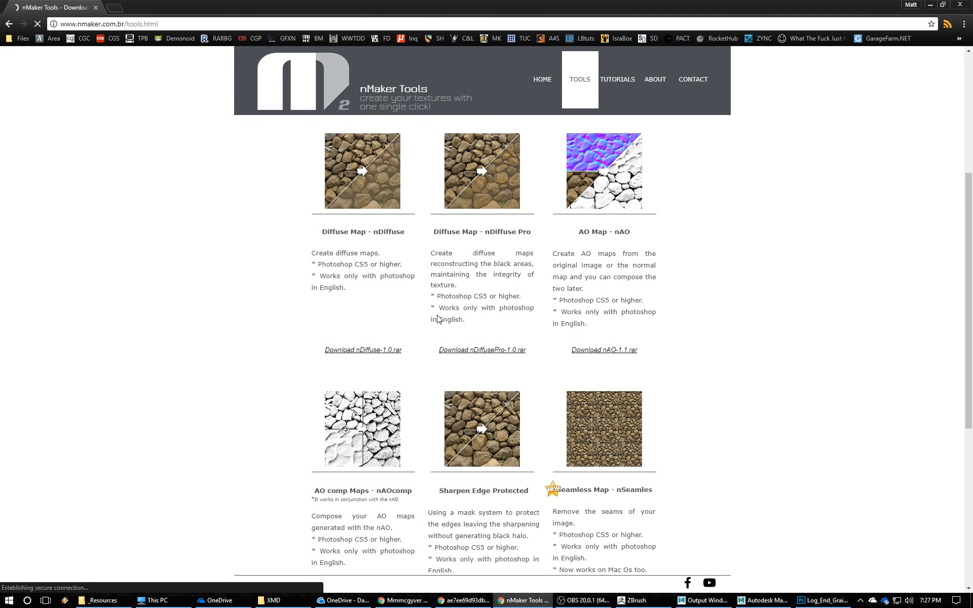
scroll(517, 356, "down", 3)
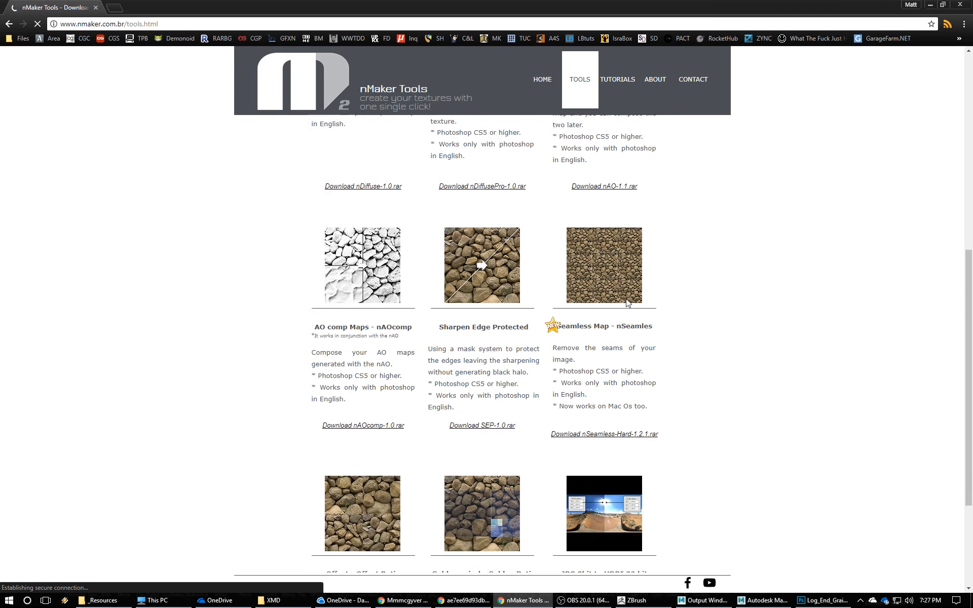
scroll(508, 304, "up", 4)
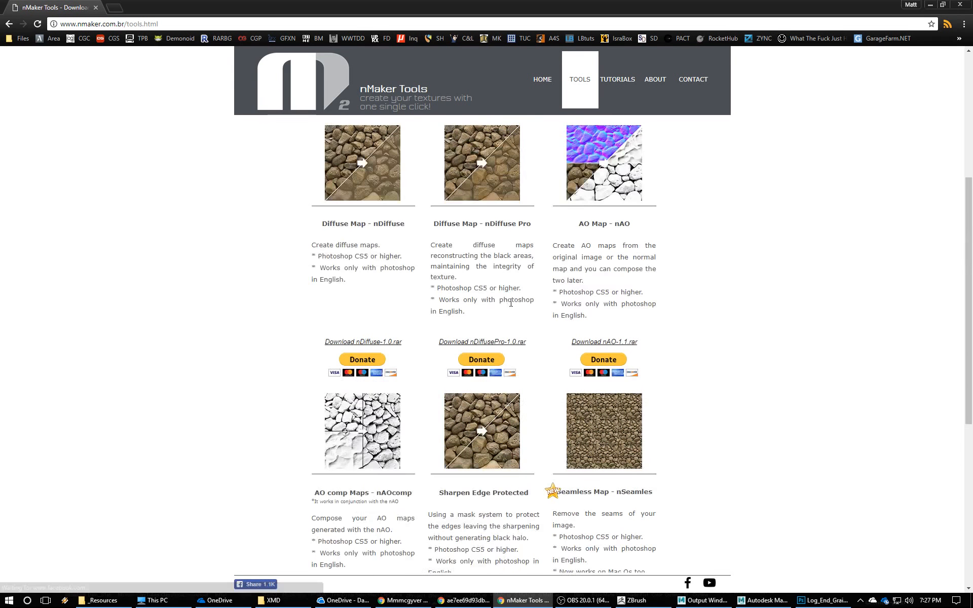
scroll(511, 303, "up", 5)
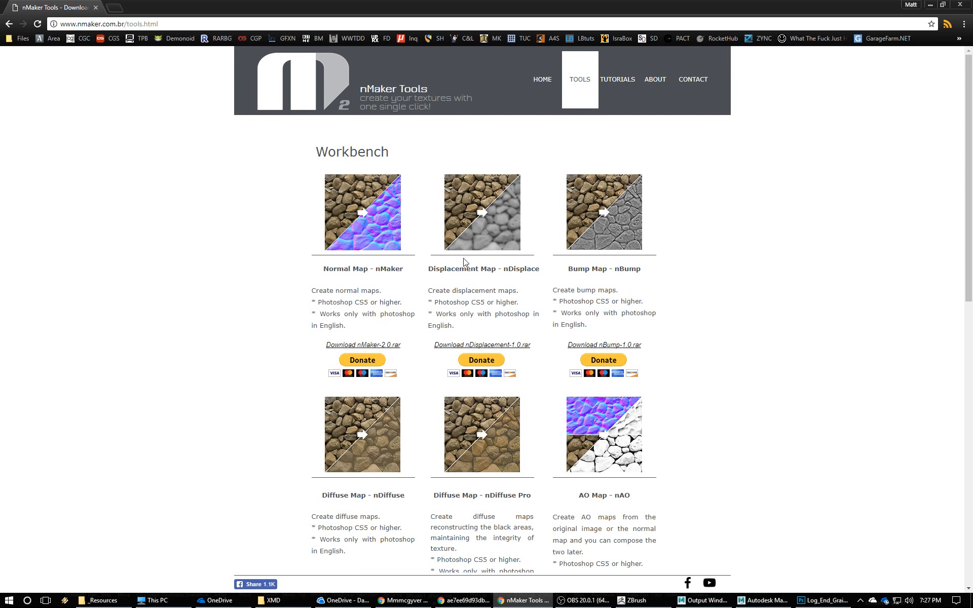
Open the nDisplacement-1.0.rar download, sign in to Dropbox with the saved credentials, and download the archive directly.
left_click(490, 345)
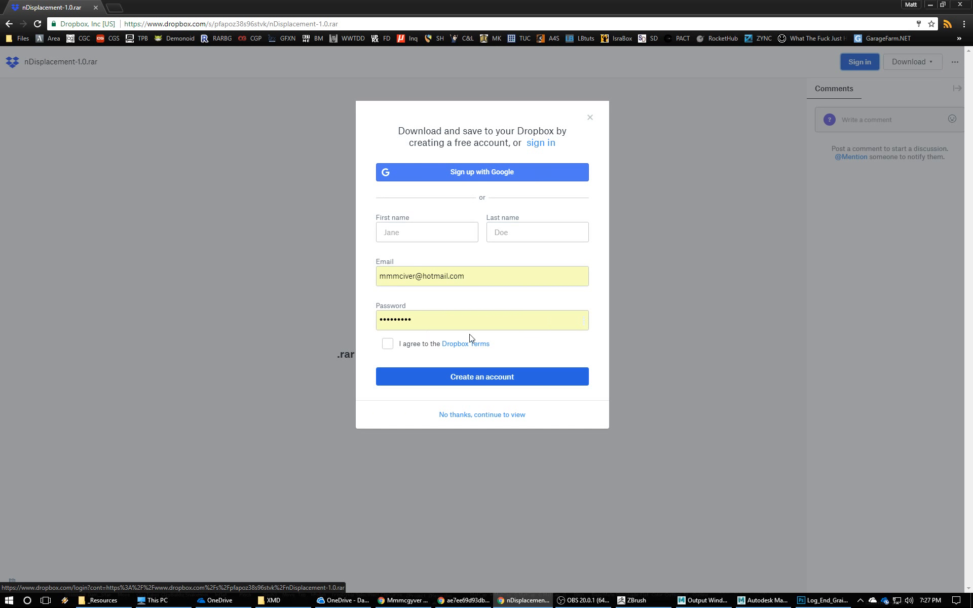
left_click(541, 143)
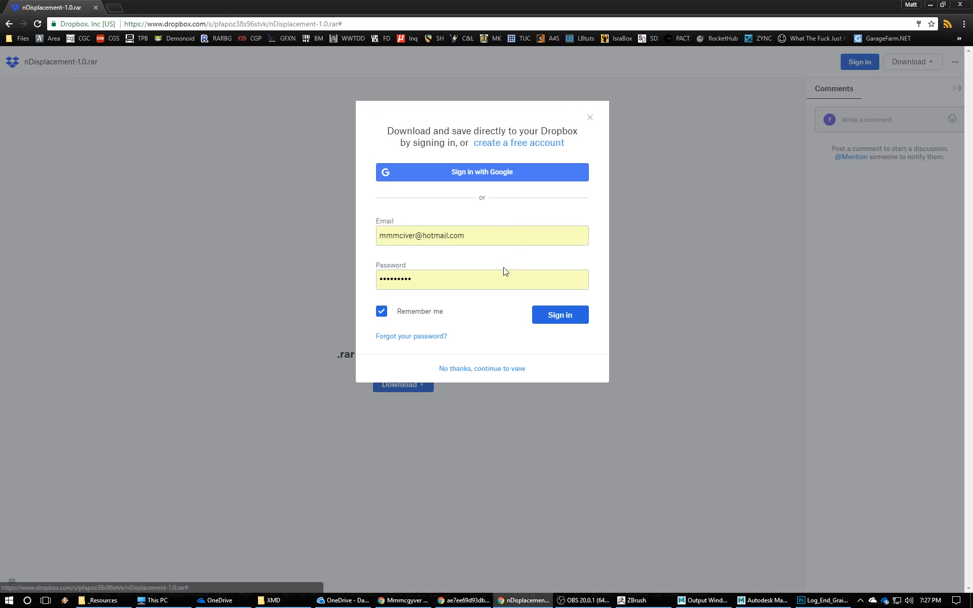
left_click(568, 317)
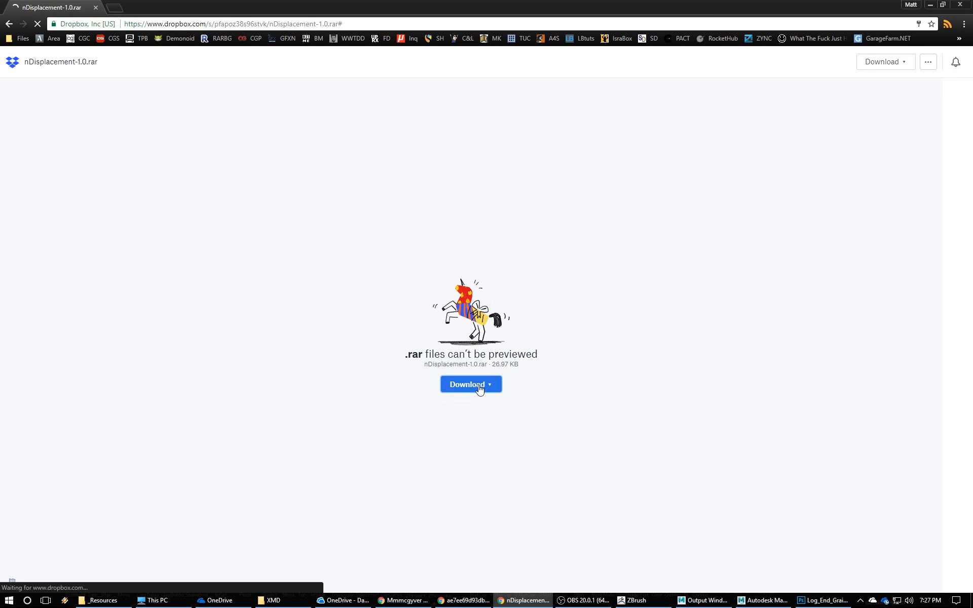
left_click(424, 387)
left_click(424, 387)
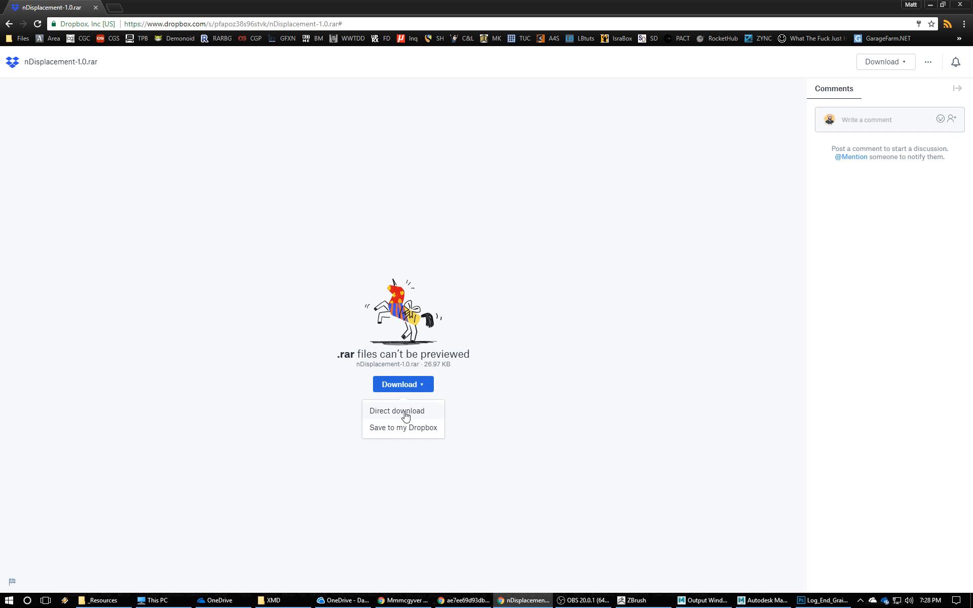
left_click(404, 411)
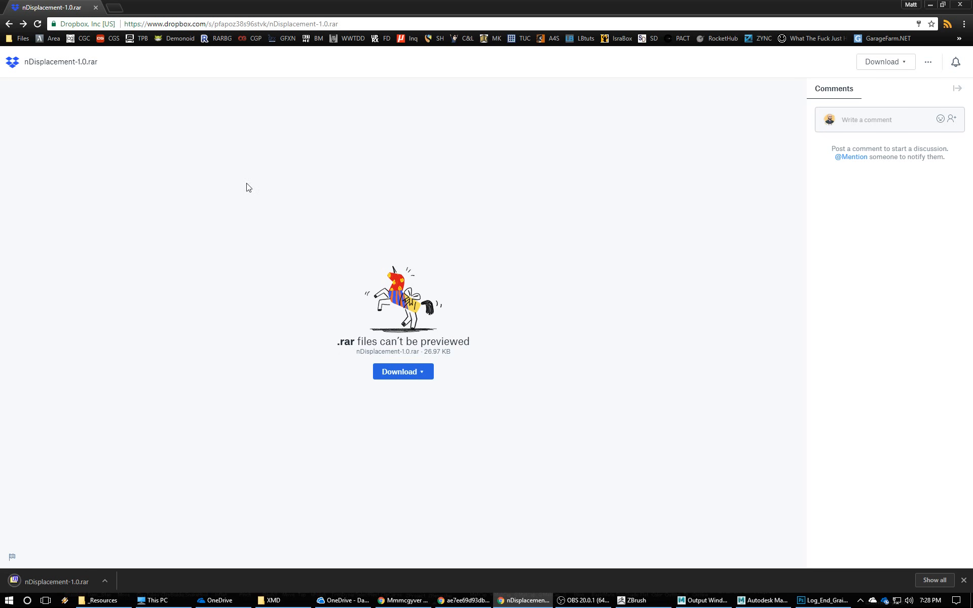
Return to the nMaker Tools page, open the downloaded nDisplacement-1.0.rar and select nDisplacement-1.0.jsxbin inside it.
left_click(10, 25)
left_click(10, 26)
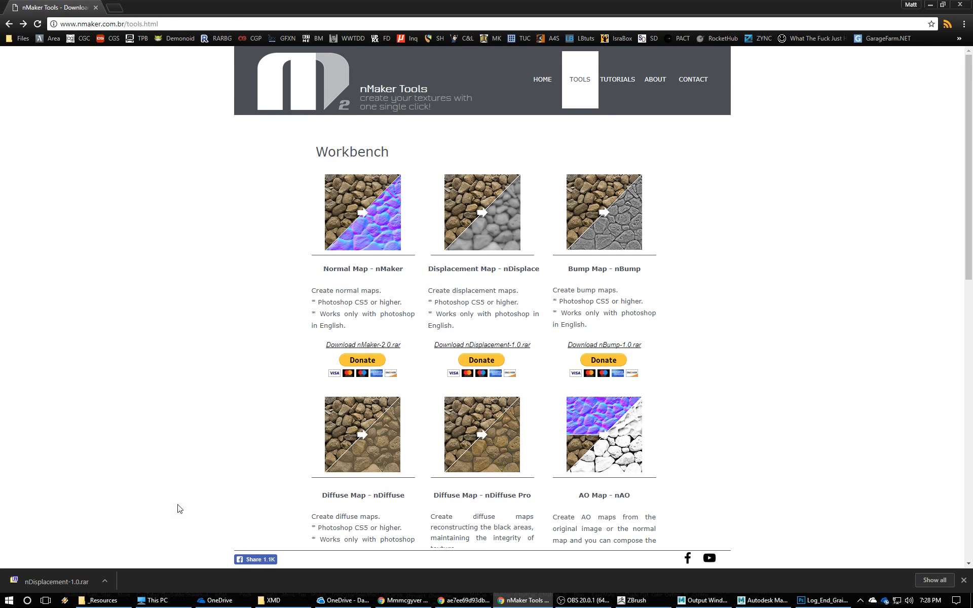
left_click(105, 581)
left_click(118, 549)
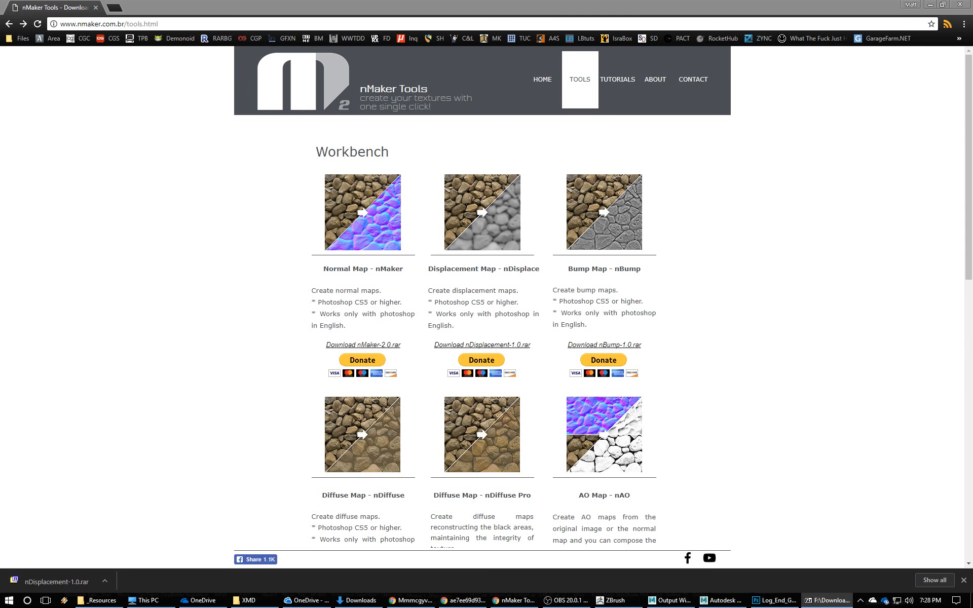
left_click(482, 268)
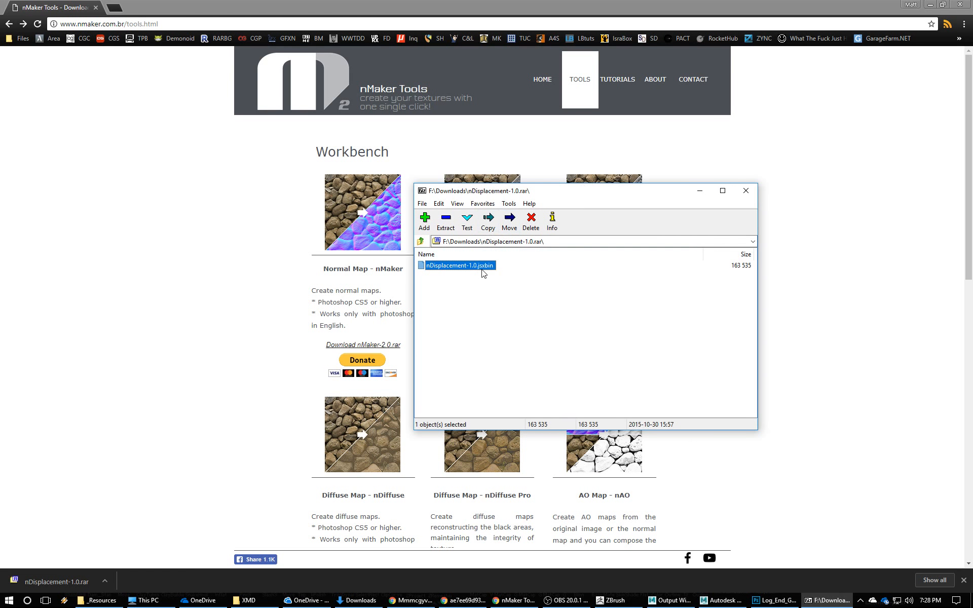
Open a File Explorer window at C:\Program Files\Adobe\Adobe Photoshop CC 2017\Presets\Scripts and bring the archive window in front of it.
key("super+e")
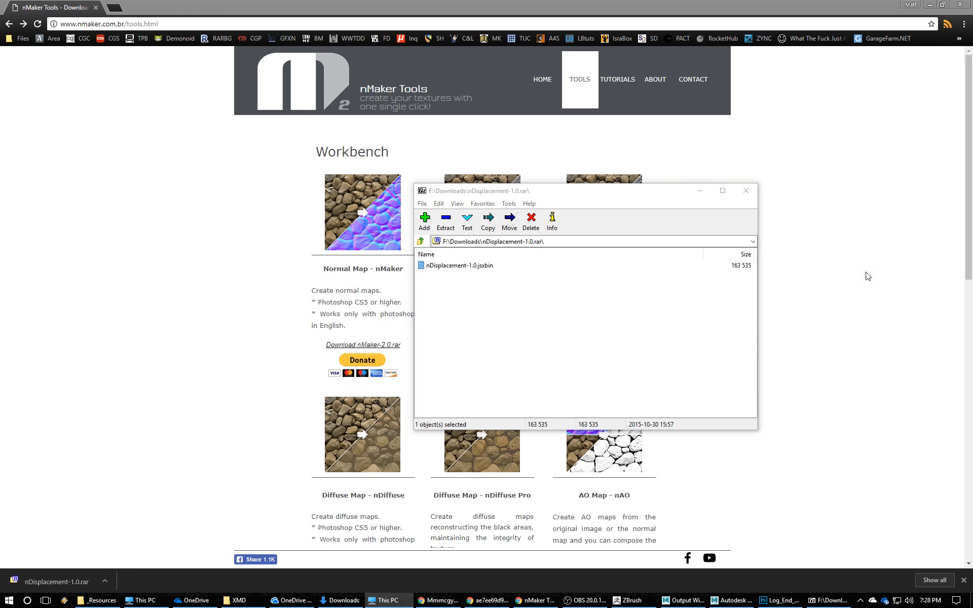
left_click_drag(402, 152, 279, 130)
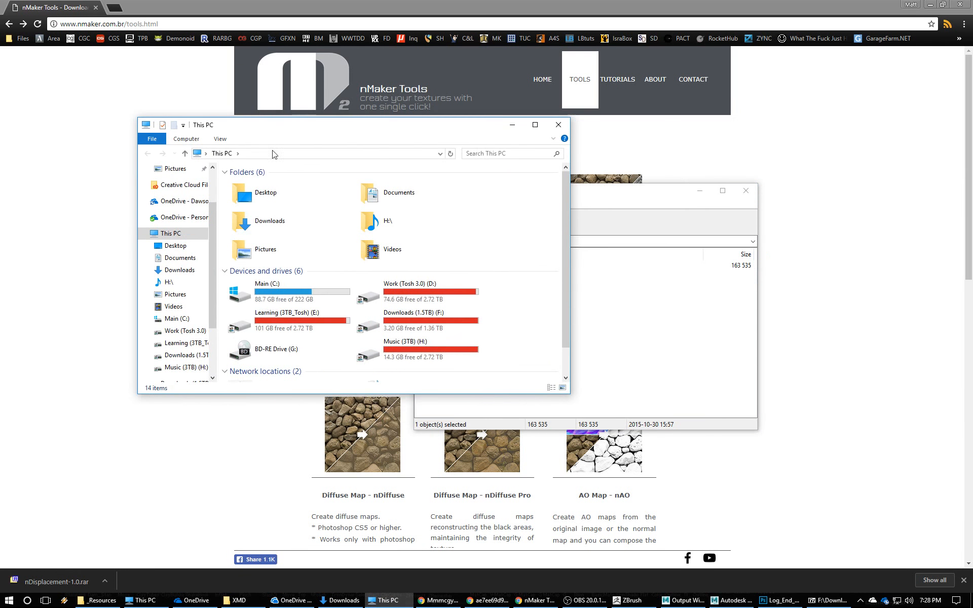
left_click(302, 300)
double_click(301, 300)
double_click(286, 224)
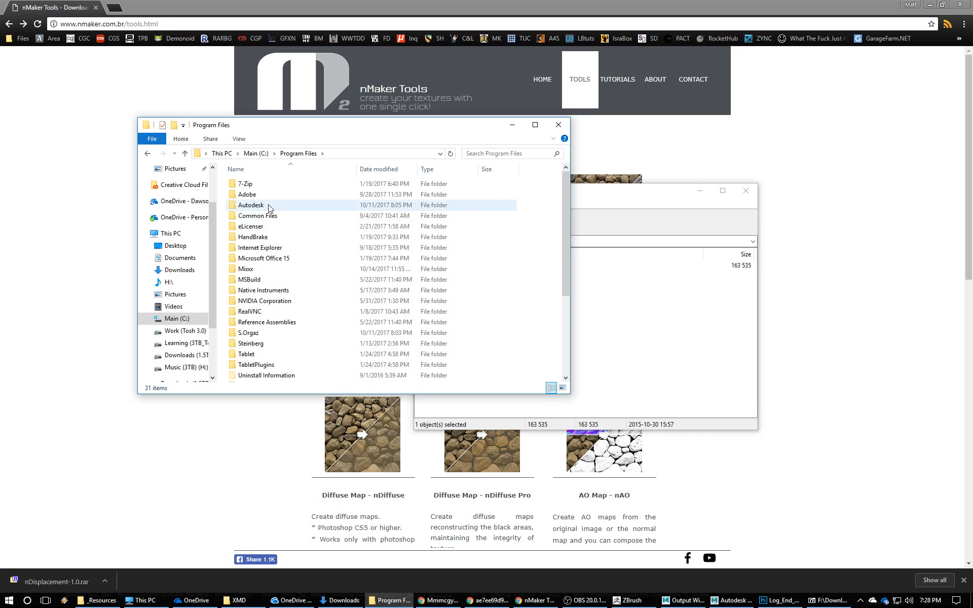
double_click(251, 194)
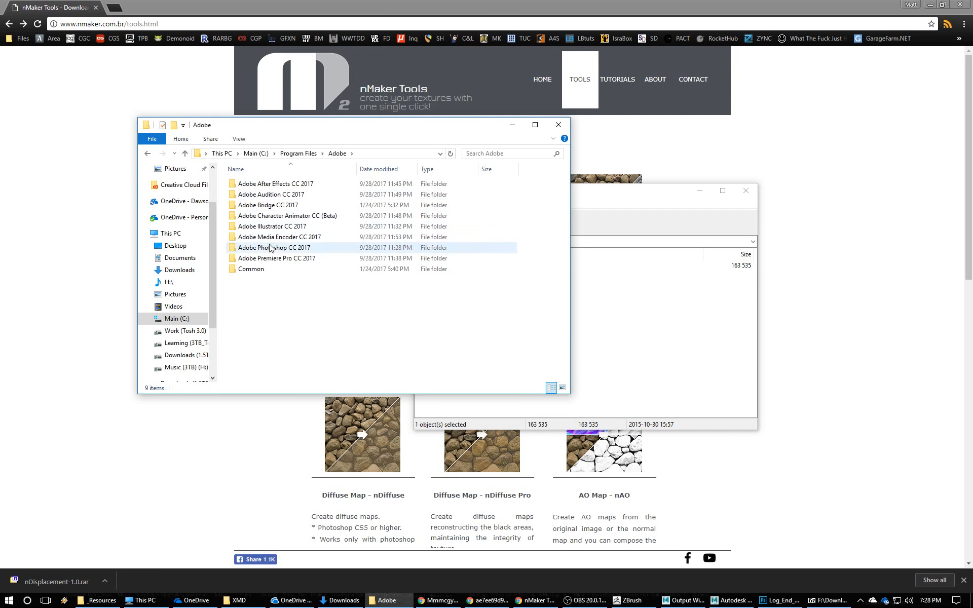
double_click(297, 249)
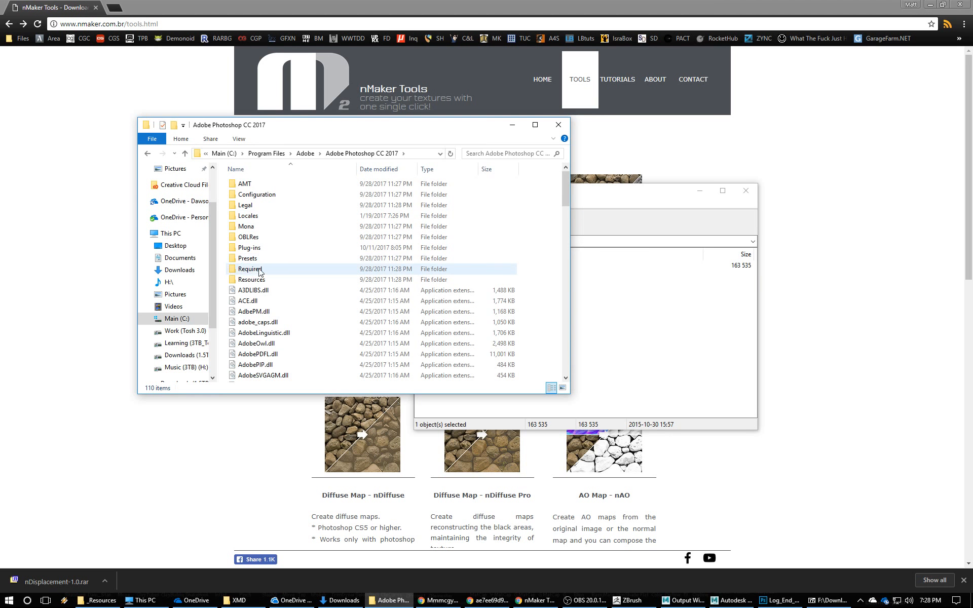
double_click(259, 260)
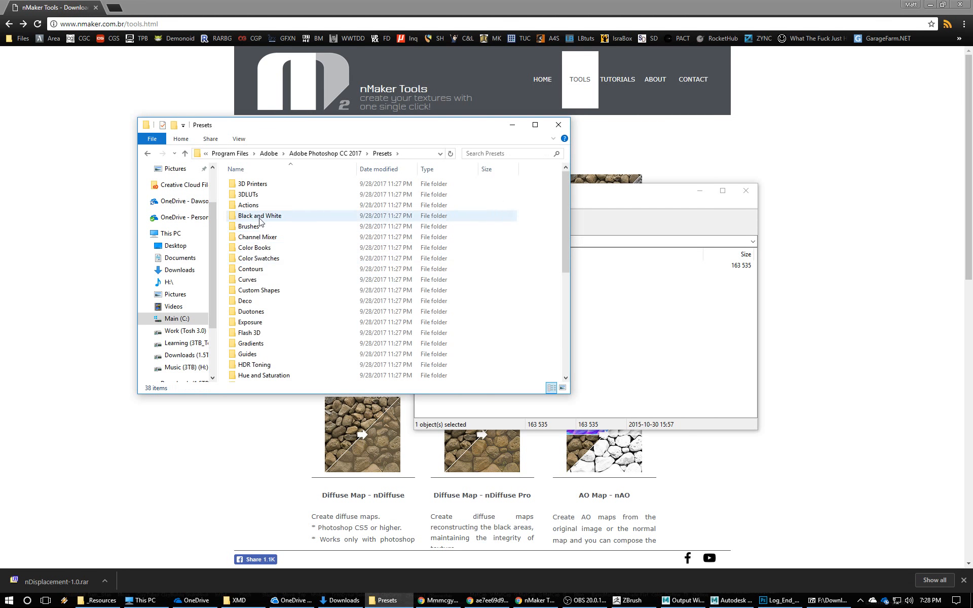
scroll(278, 296, "down", 2)
scroll(279, 296, "down", 4)
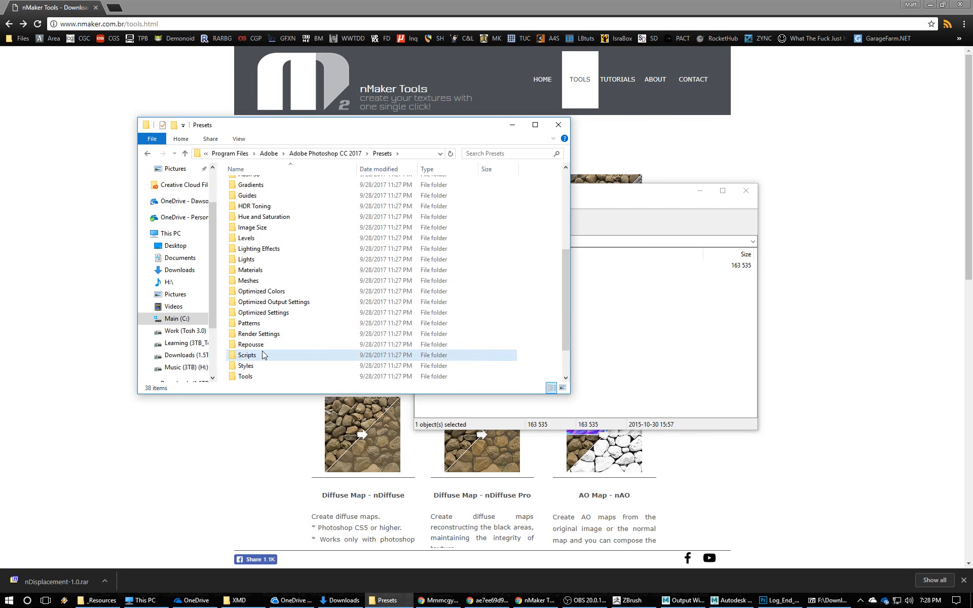
double_click(279, 350)
left_click(590, 312)
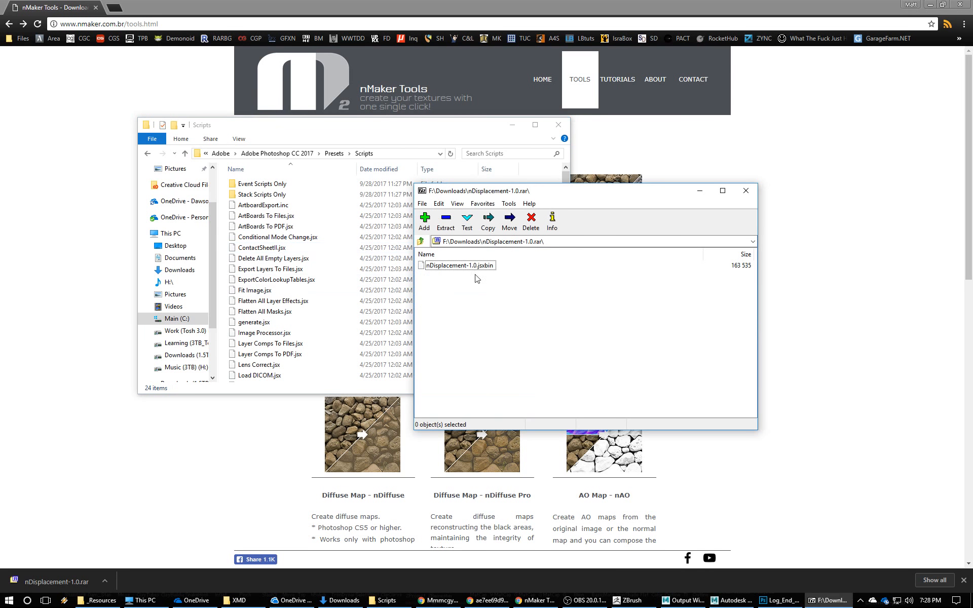
Copy nDisplacement-1.0.jsxbin from the archive into Photoshop's Presets\Scripts folder.
left_click_drag(467, 268, 371, 307)
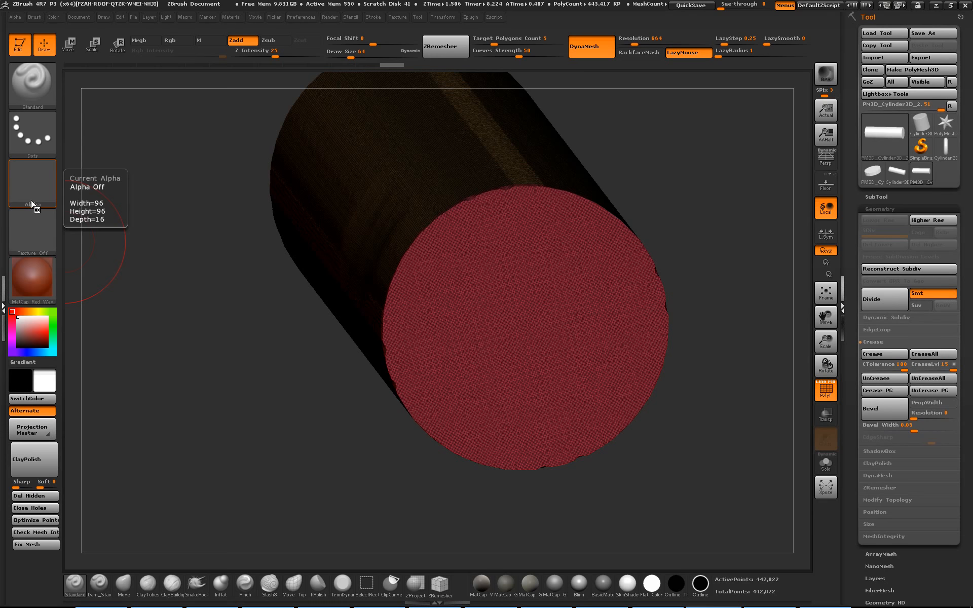
Switch to ZBrush and import Log_End_Grain_01.psd from the Desktop as the Standard brush's alpha.
left_click(32, 204)
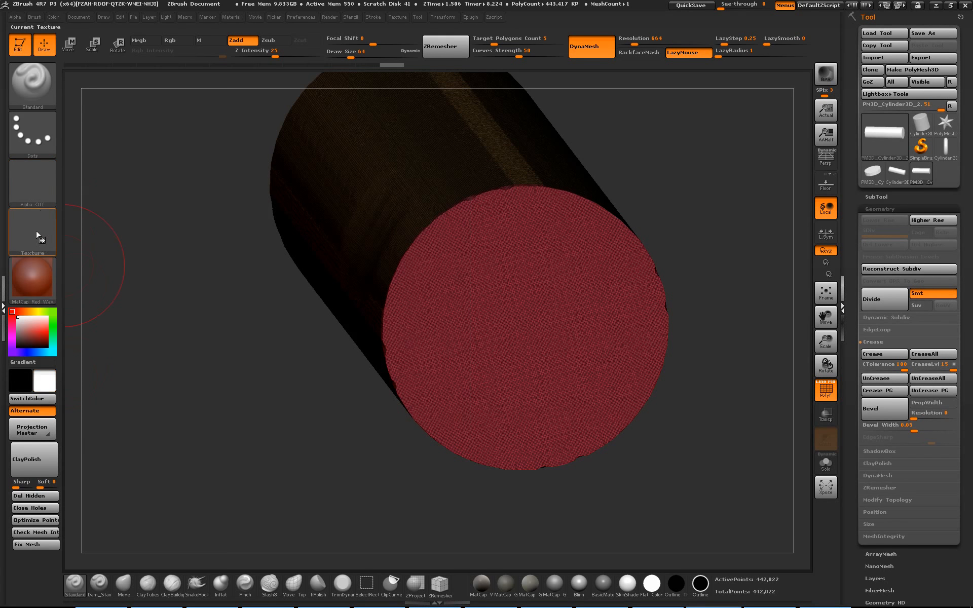
left_click(47, 198)
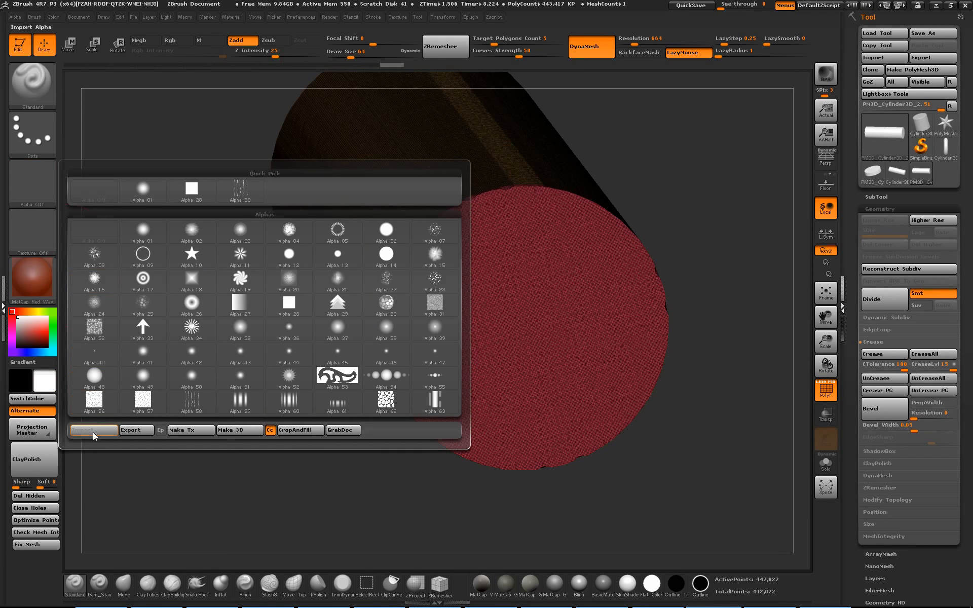
left_click(94, 434)
left_click(43, 121)
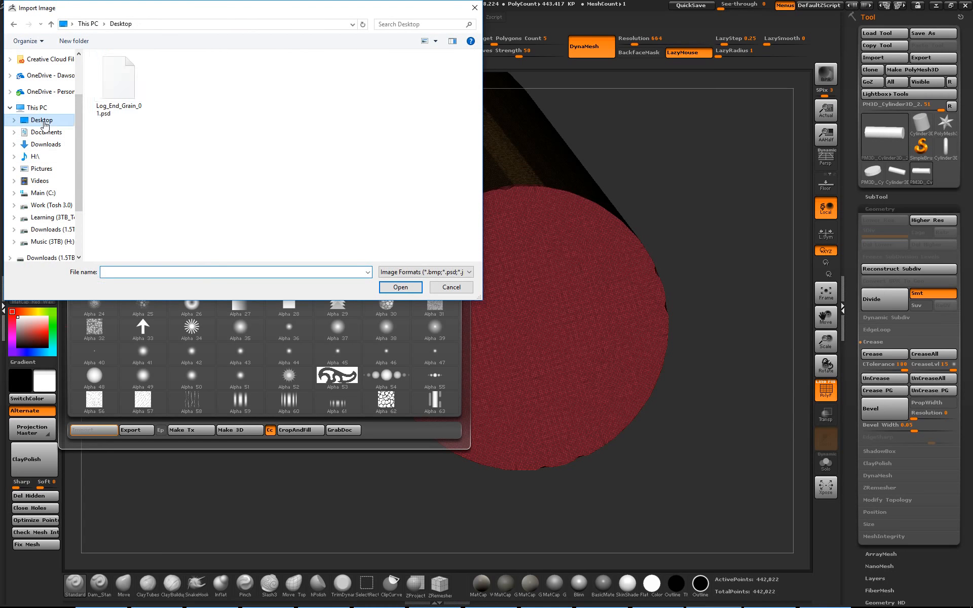
left_click(131, 89)
double_click(131, 89)
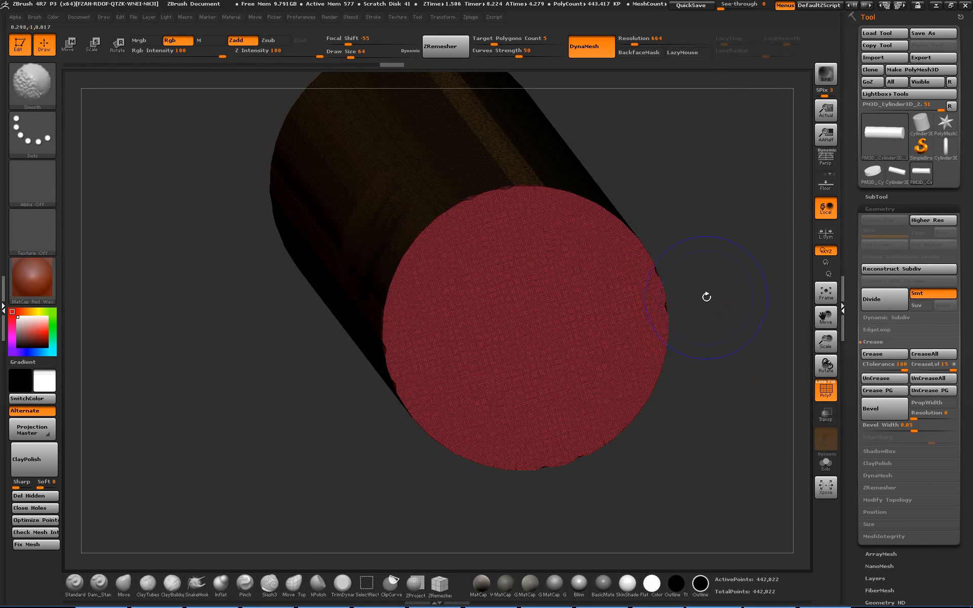
Hide the log's polyframe, turn on BackfaceMask and face the log's end straight on.
key("shift+f")
left_click_drag(706, 327, 626, 328)
left_click_drag(695, 336, 699, 288)
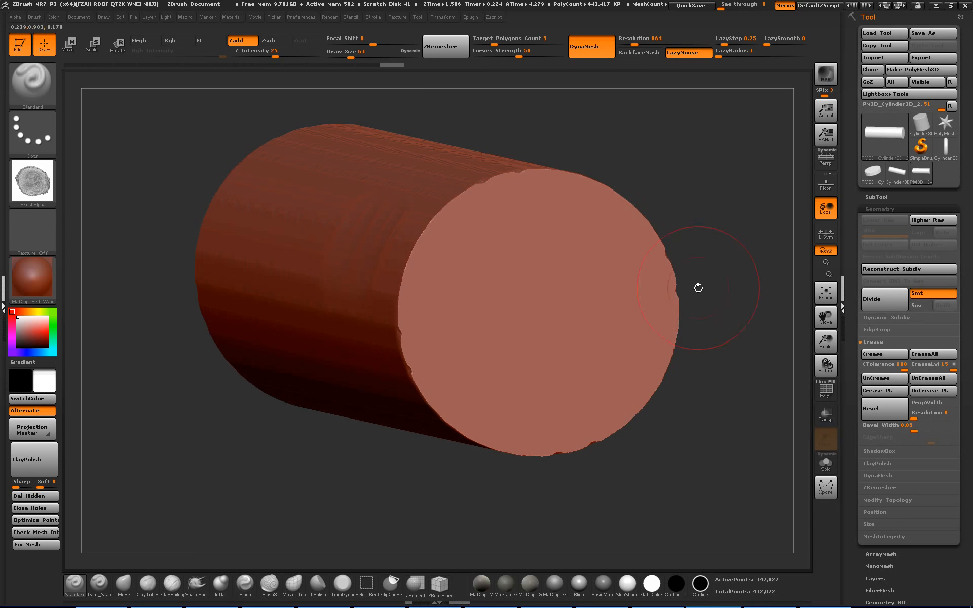
left_click(638, 53)
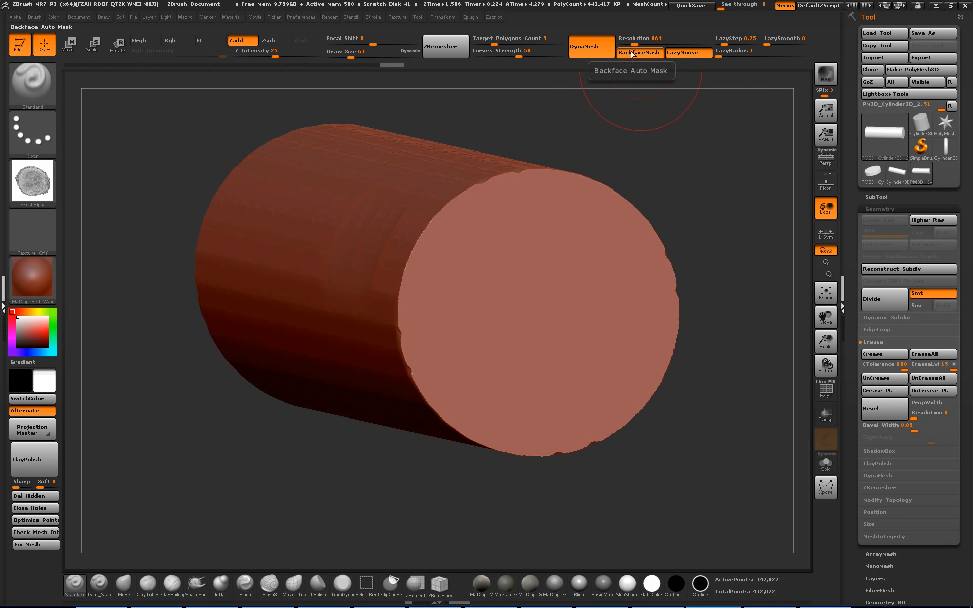
left_click_drag(659, 167, 672, 203, "shift")
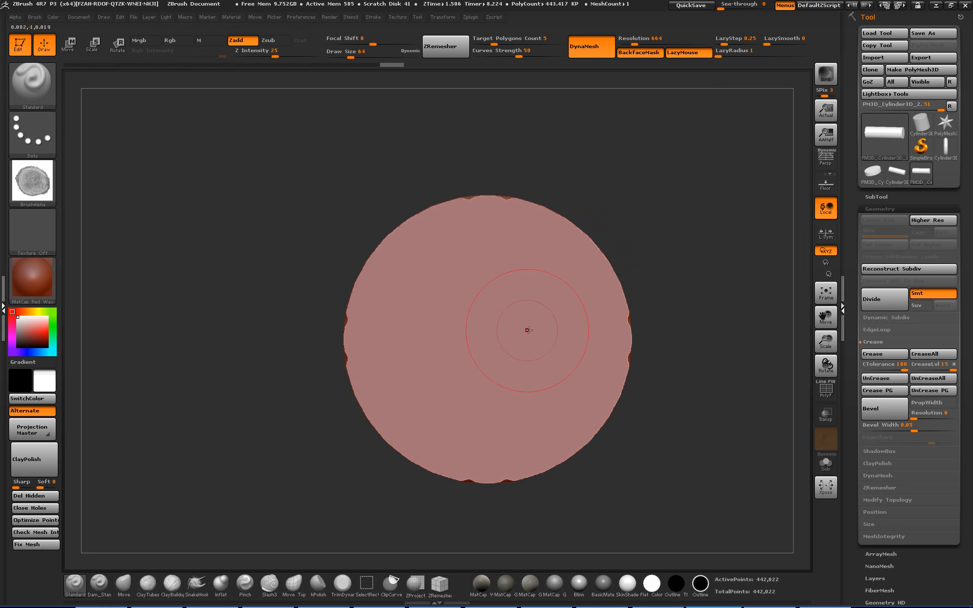
Try sculpting the end grain alpha across the log's end face with the Dots stroke, undoing each attempt.
left_click_drag(496, 349, 559, 441)
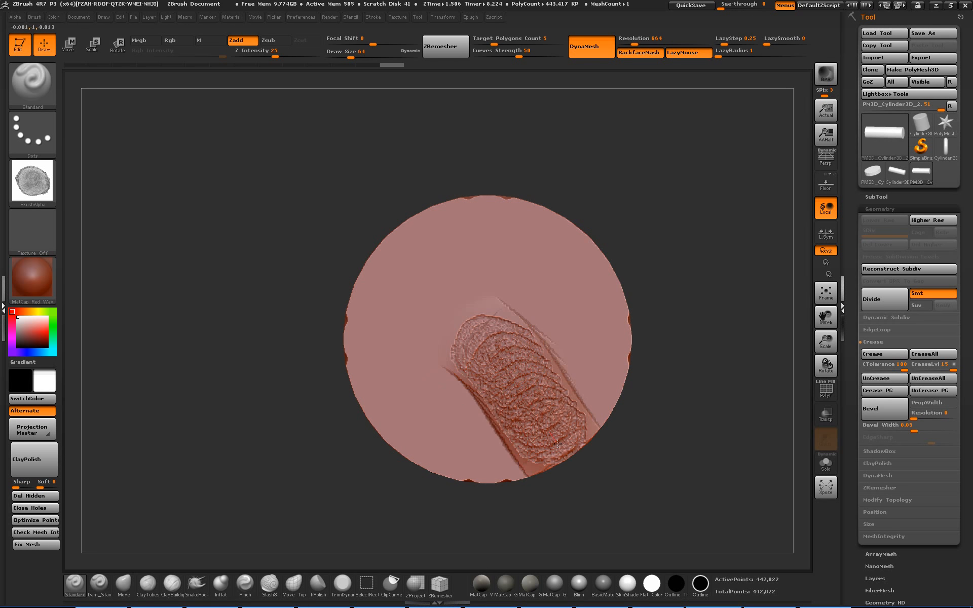
key("ctrl+z")
mouse_move(508, 352)
left_mouse_down()
mouse_move(500, 344)
mouse_move(547, 355)
mouse_move(457, 400)
mouse_move(421, 321)
left_mouse_up()
key("ctrl+z")
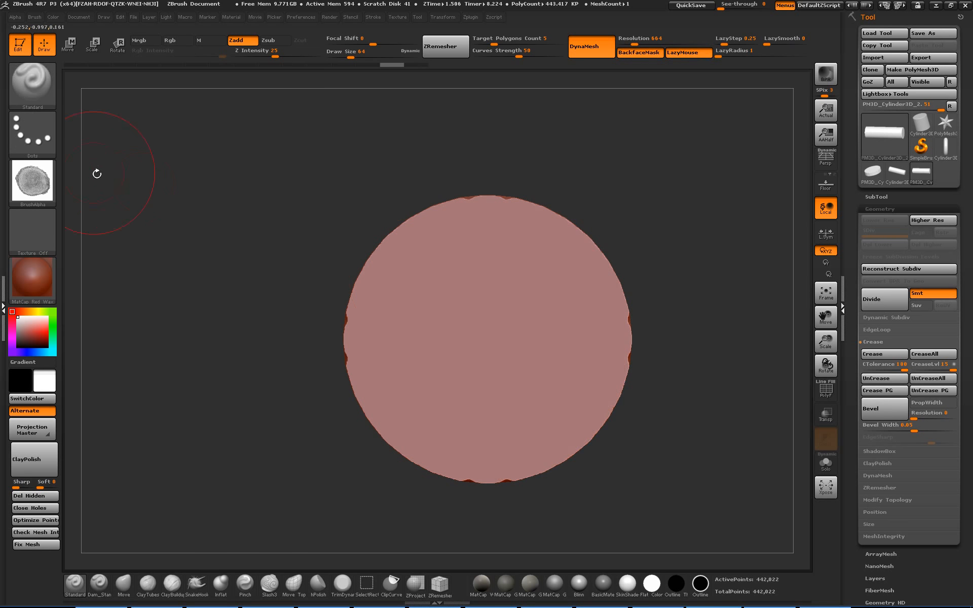
left_click(34, 144)
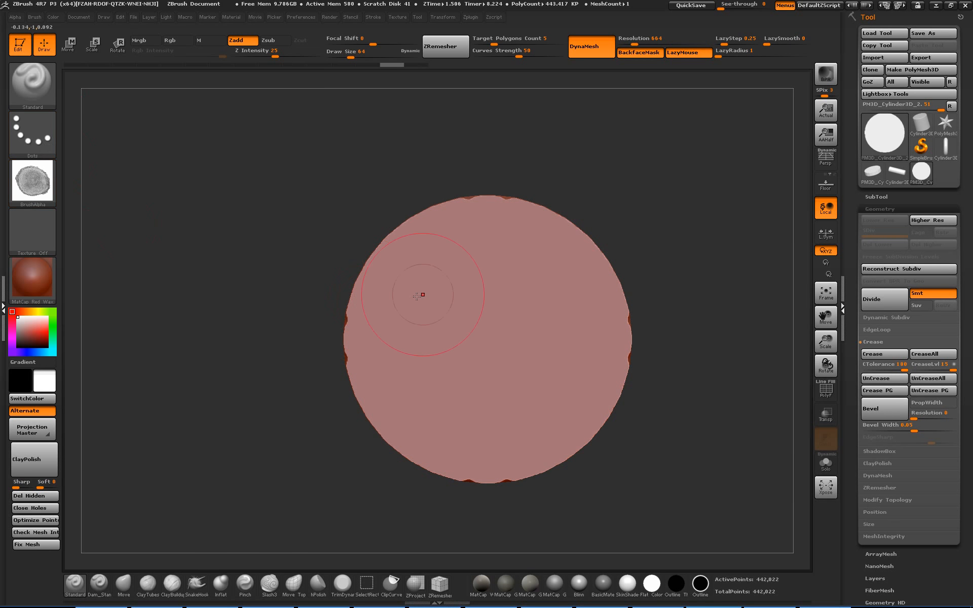
mouse_move(421, 294)
left_mouse_down()
mouse_move(427, 359)
mouse_move(487, 304)
mouse_move(483, 351)
mouse_move(543, 351)
left_mouse_up()
key("ctrl+z")
key("ctrl+z")
Try strokes on the log's end face with BackfaceMask turned off and with it back on, undoing the last stroke.
left_click(637, 54)
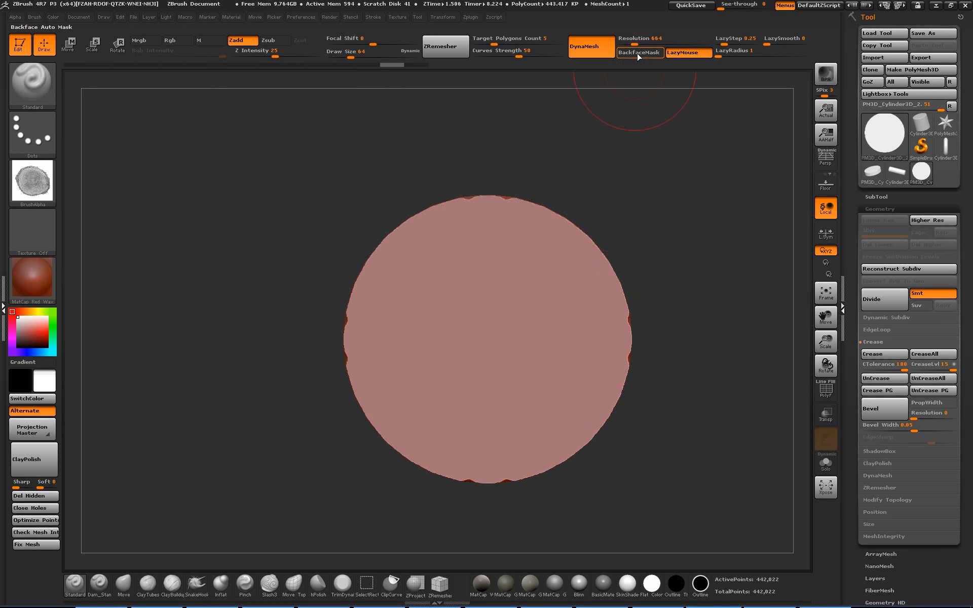
mouse_move(516, 241)
left_mouse_down()
mouse_move(493, 240)
mouse_move(545, 338)
left_mouse_up()
mouse_move(621, 257)
left_mouse_down()
mouse_move(738, 252)
mouse_move(716, 253)
mouse_move(725, 233)
mouse_move(687, 246)
mouse_move(693, 216)
mouse_move(677, 221)
left_mouse_up()
left_click_drag(663, 261, 674, 269)
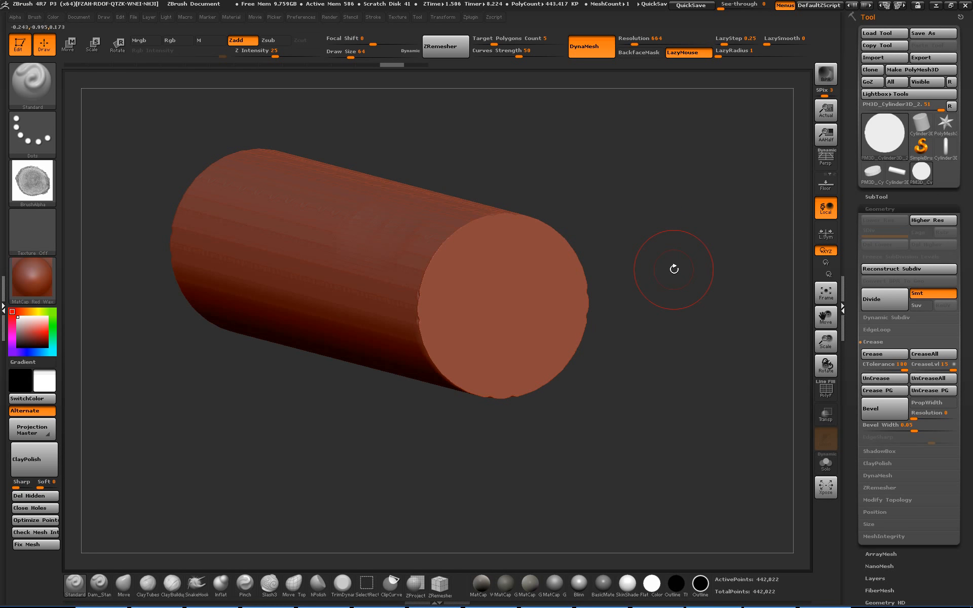
left_click(640, 53)
left_click_drag(643, 126, 571, 204)
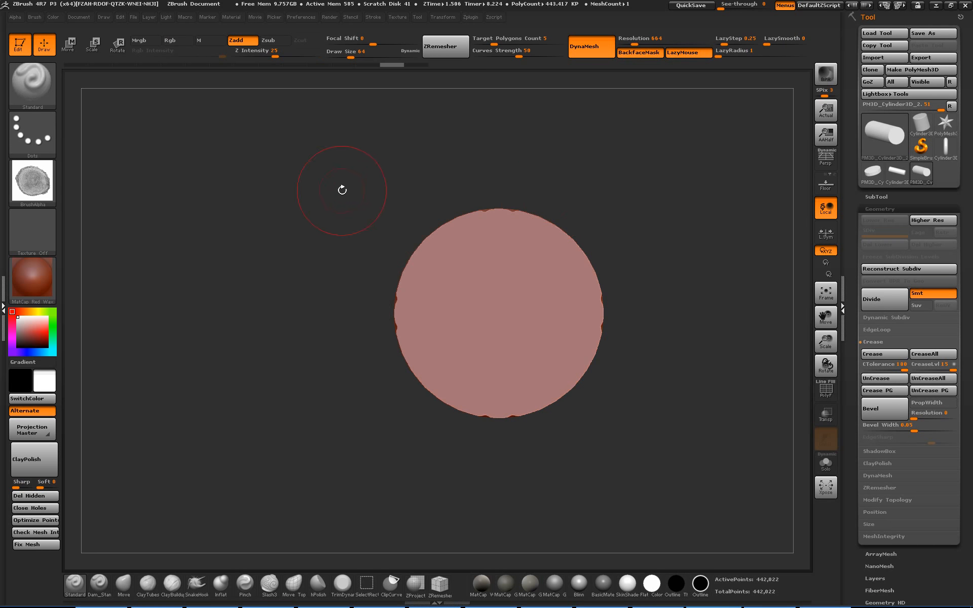
mouse_move(491, 280)
left_mouse_down()
mouse_move(438, 350)
mouse_move(509, 278)
mouse_move(460, 324)
mouse_move(515, 284)
mouse_move(457, 305)
left_mouse_up()
key("ctrl+z")
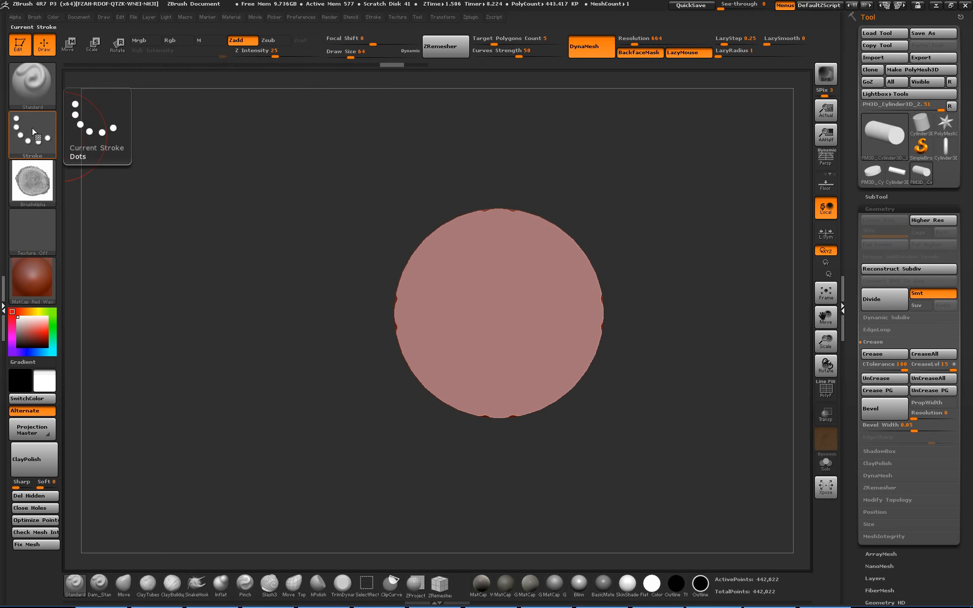
Set the stroke type to DragRect, stamp the end grain alpha over the whole end face, and undo the stamp.
left_click(31, 134)
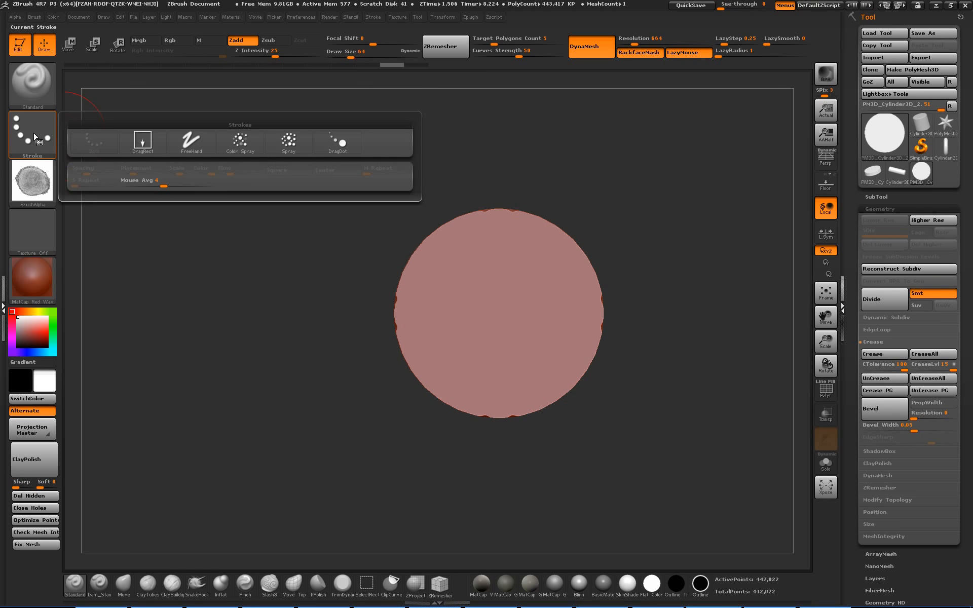
left_click(141, 147)
mouse_move(501, 314)
left_mouse_down()
mouse_move(538, 467)
mouse_move(591, 509)
left_mouse_up()
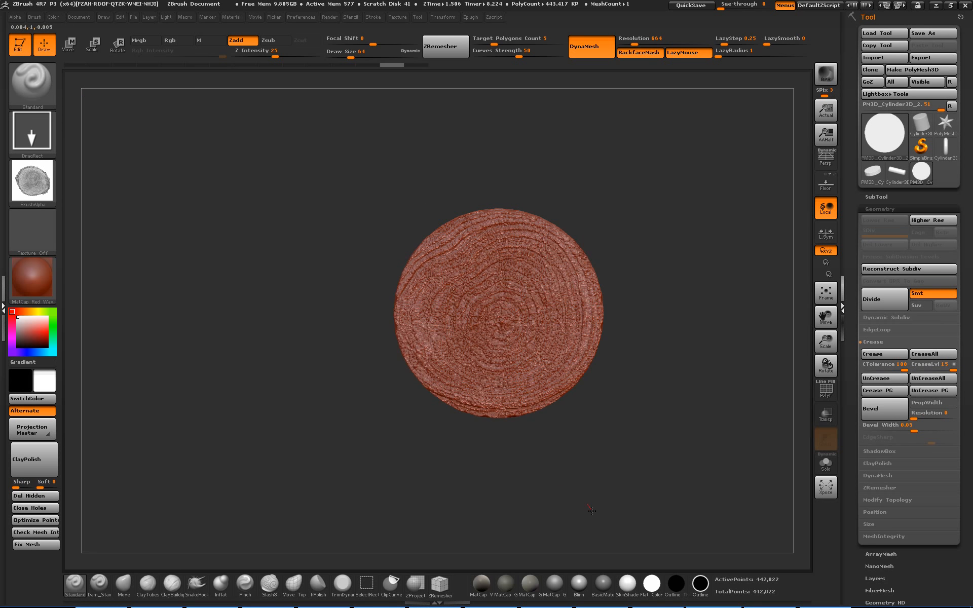
left_click_drag(634, 435, 655, 527, "alt")
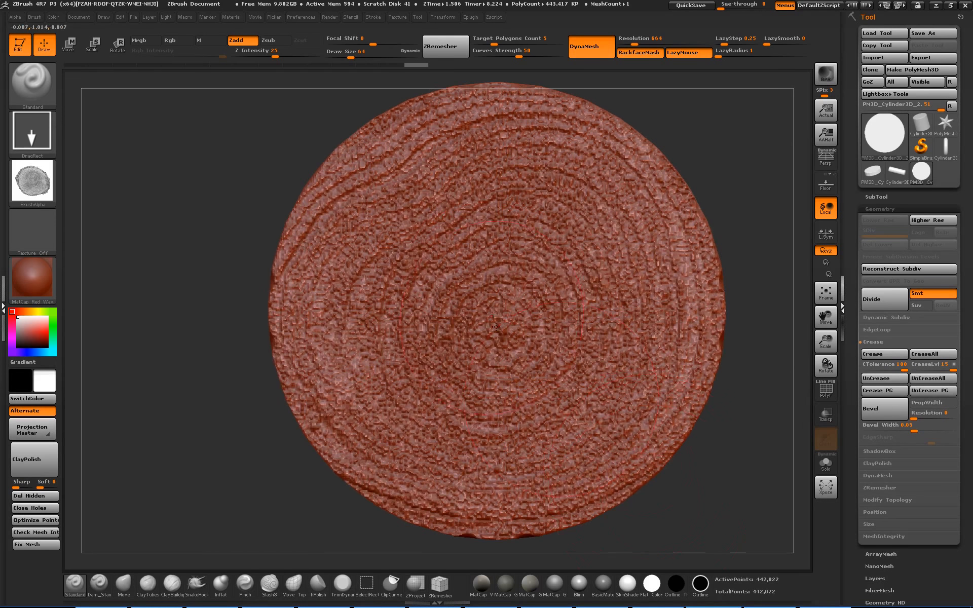
left_click_drag(238, 232, 412, 269)
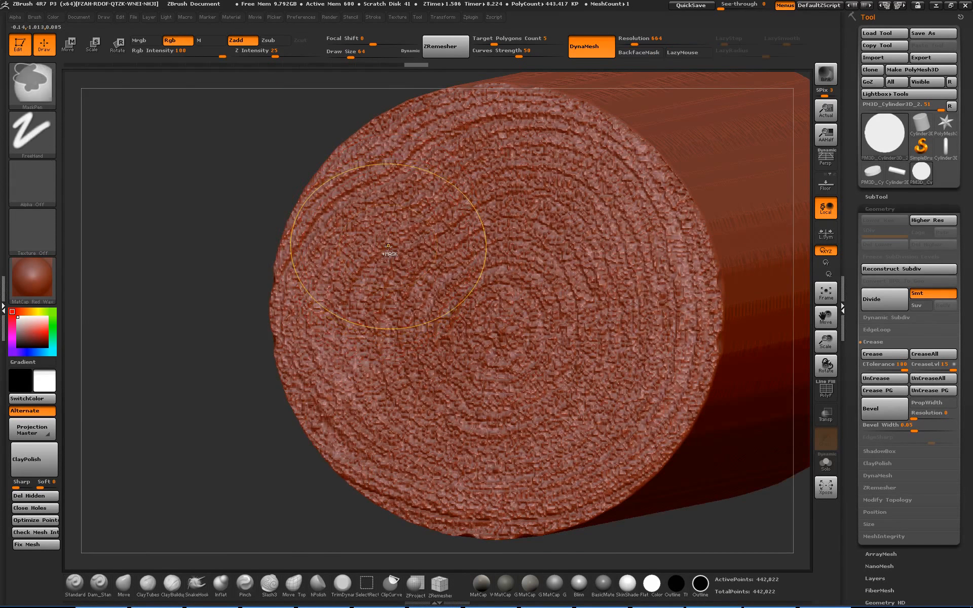
key("ctrl+z")
left_click_drag(233, 200, 219, 141, "alt")
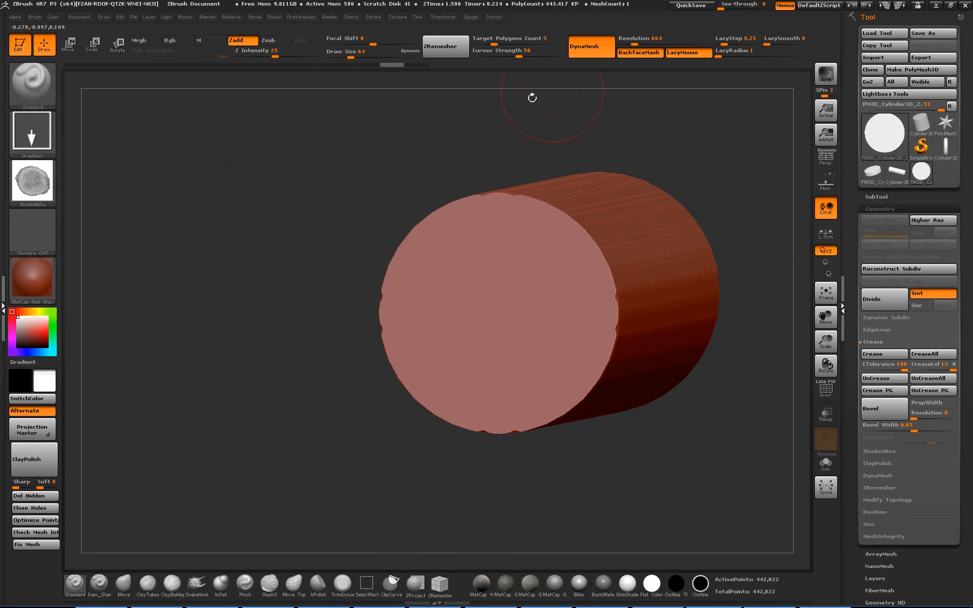
Show the log's polyframe, set the DynaMesh resolution to 1584 and try to remesh the log.
left_click_drag(626, 112, 651, 140)
key("shift+f")
left_click_drag(640, 41, 655, 42)
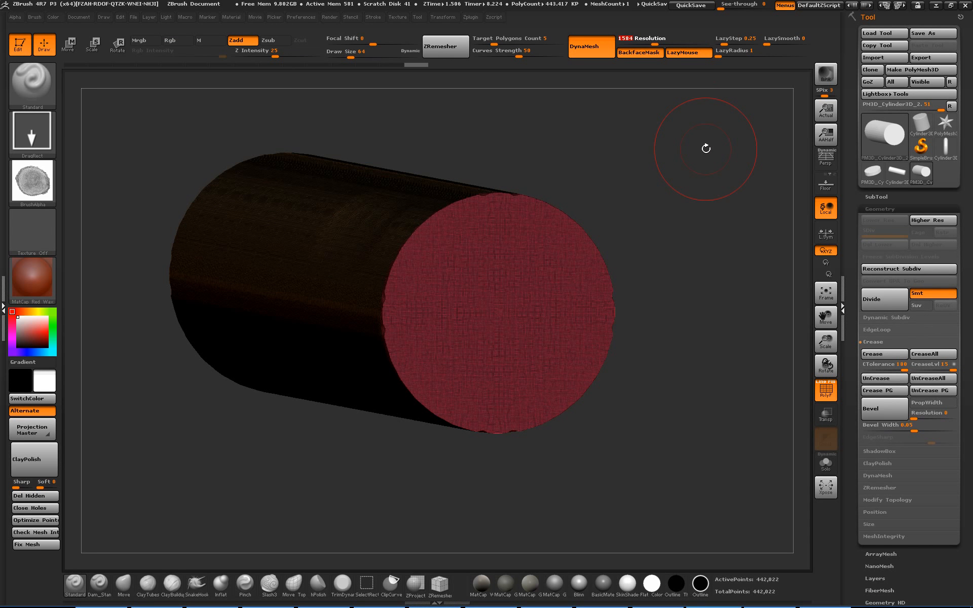
key("ctrl")
key("ctrl")
key("ctrl")
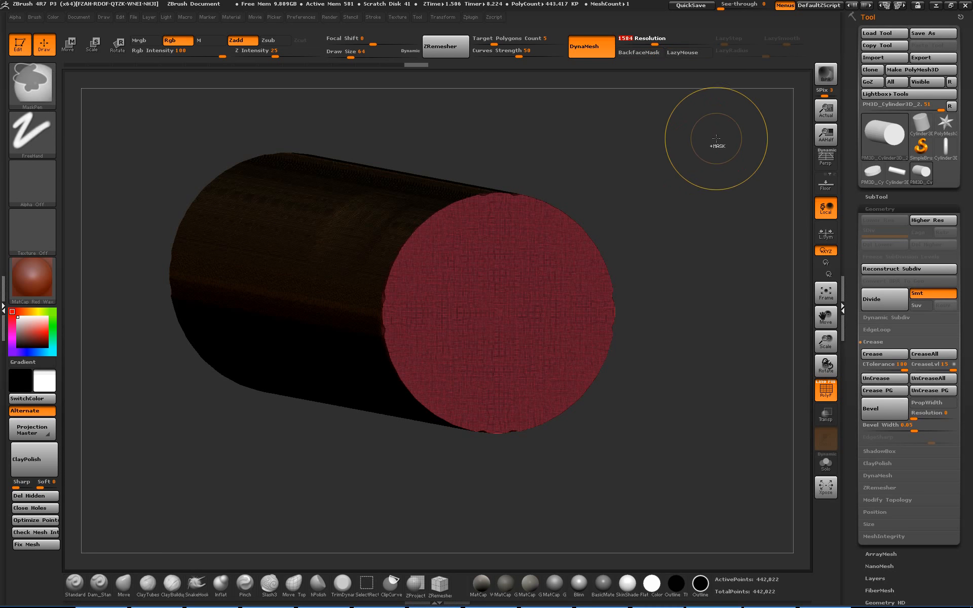
left_click_drag(715, 141, 688, 260, "ctrl")
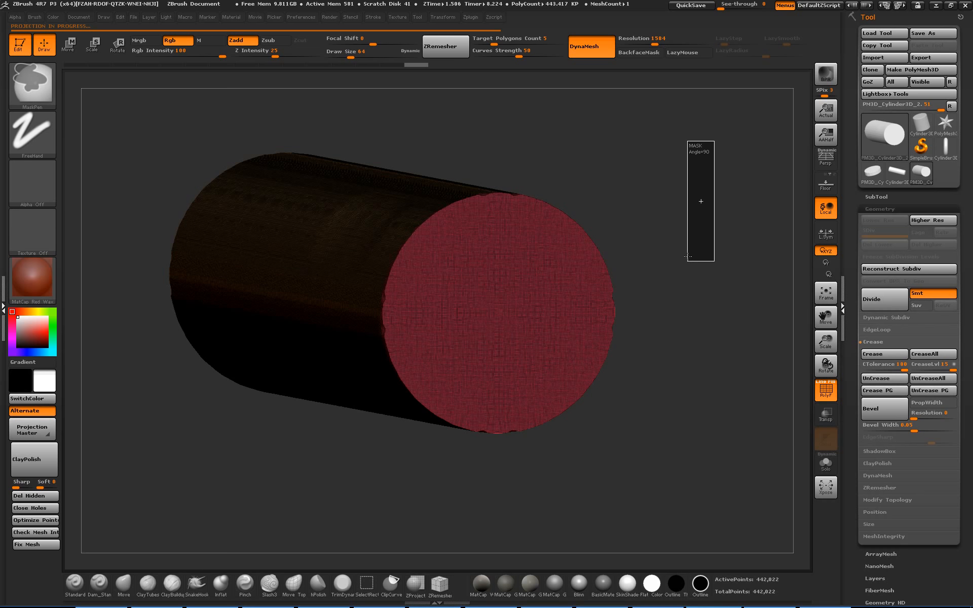
left_click_drag(688, 257, 686, 254, "ctrl")
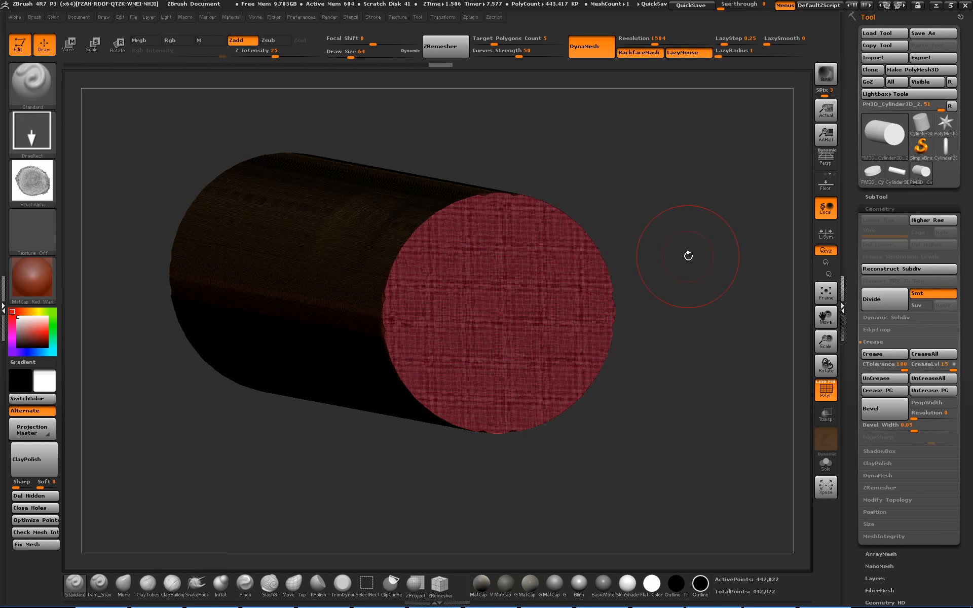
Smooth a spot on the log's side near the end face and run DynaMesh on the log again.
left_click_drag(643, 221, 652, 228)
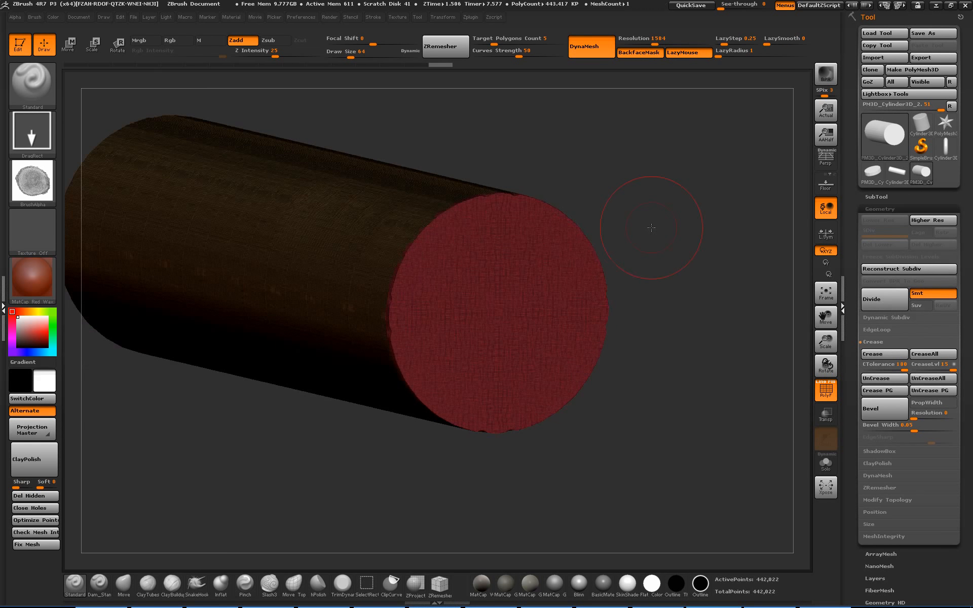
key("shift")
key("shift")
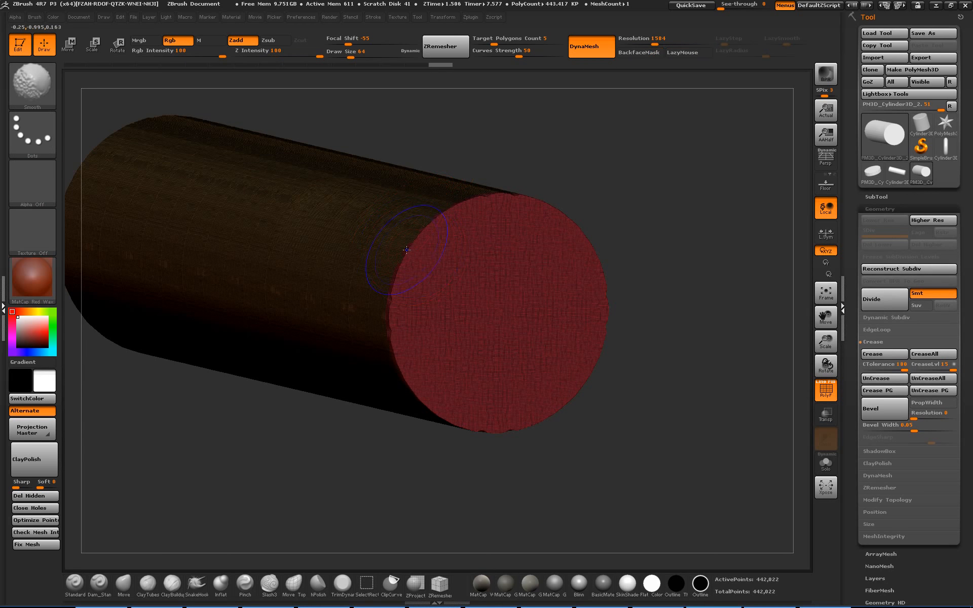
left_click(409, 265, "shift")
left_click_drag(723, 171, 698, 315, "ctrl")
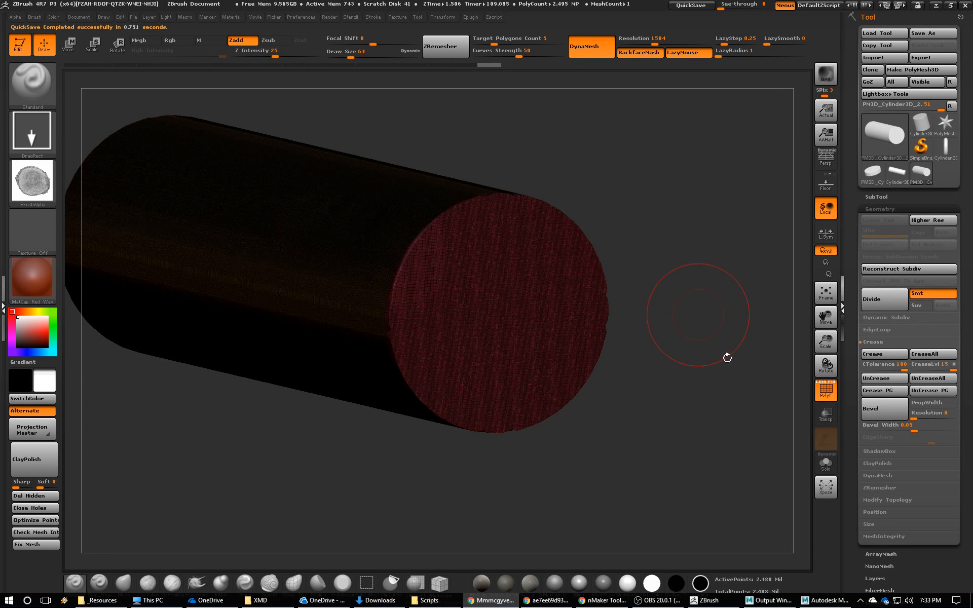
Switch from the log to a new Cube3D primitive and convert it to a PolyMesh3D.
mouse_move(737, 356)
left_mouse_down()
mouse_move(680, 355)
mouse_move(712, 353)
mouse_move(704, 336)
left_mouse_up()
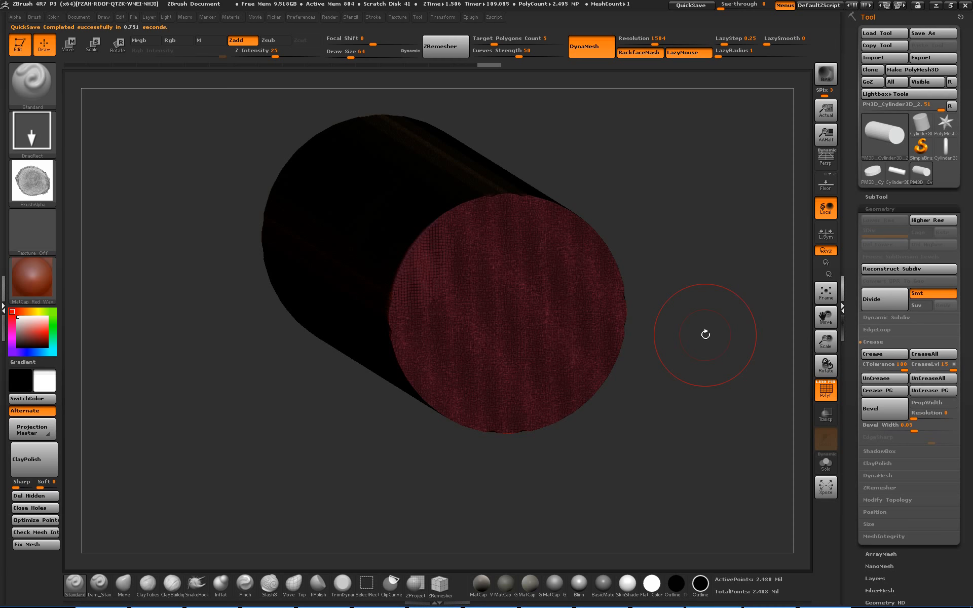
left_click(613, 49)
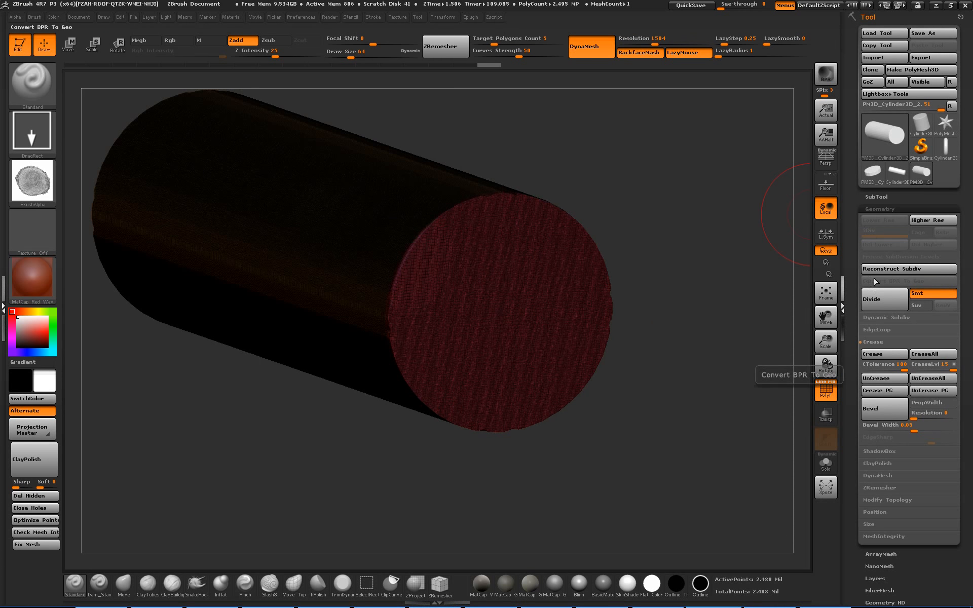
mouse_move(895, 162)
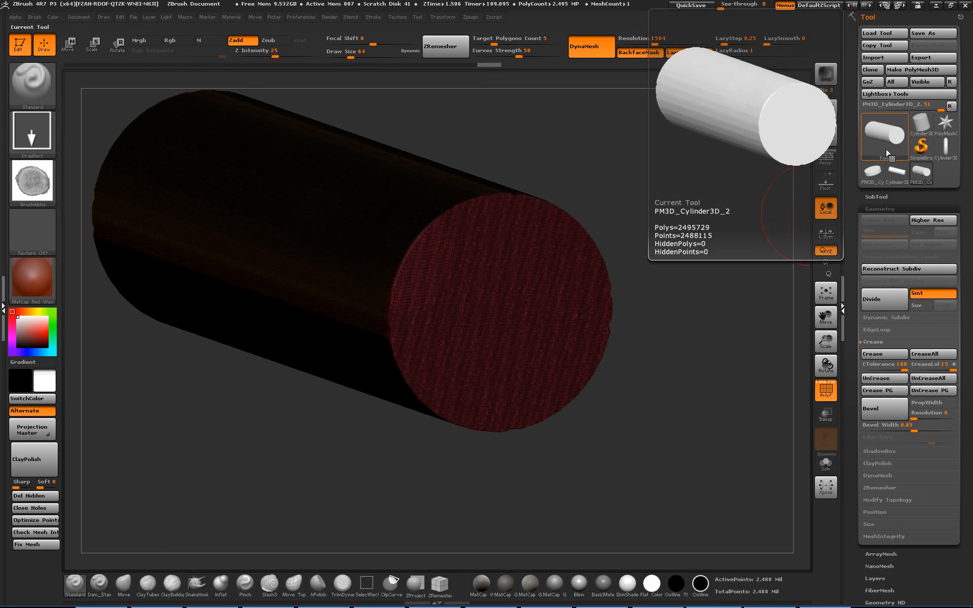
left_click(896, 162)
left_click(491, 184)
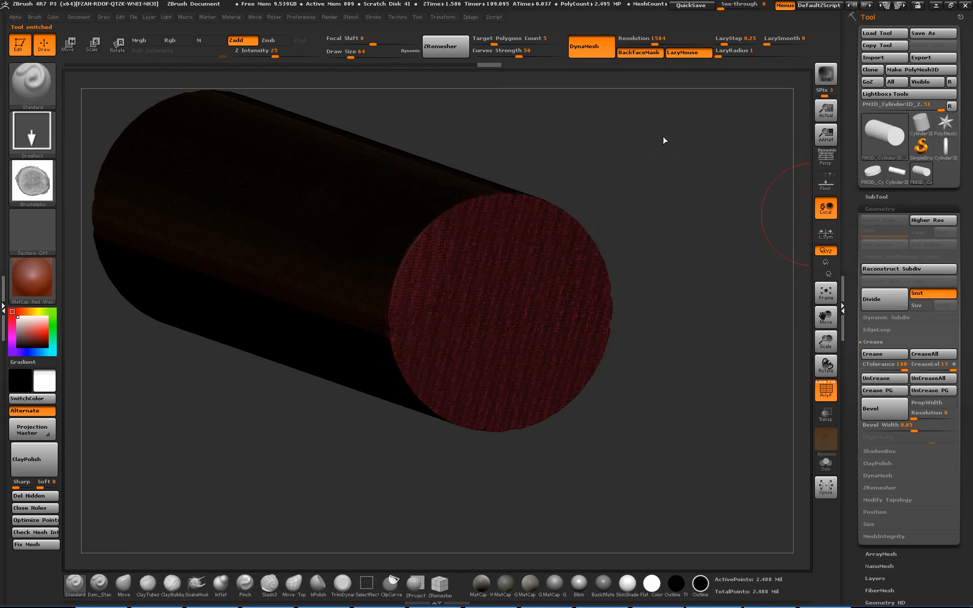
left_click_drag(808, 124, 733, 252)
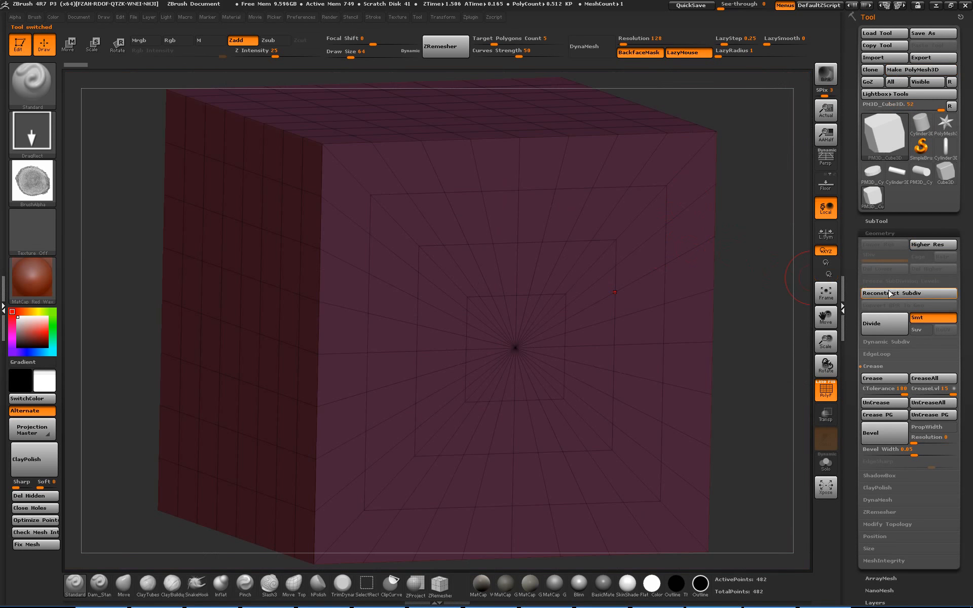
Divide the cube twice and turn on DynaMesh, declining to freeze its subdivision levels.
left_click(885, 326)
left_click(886, 326)
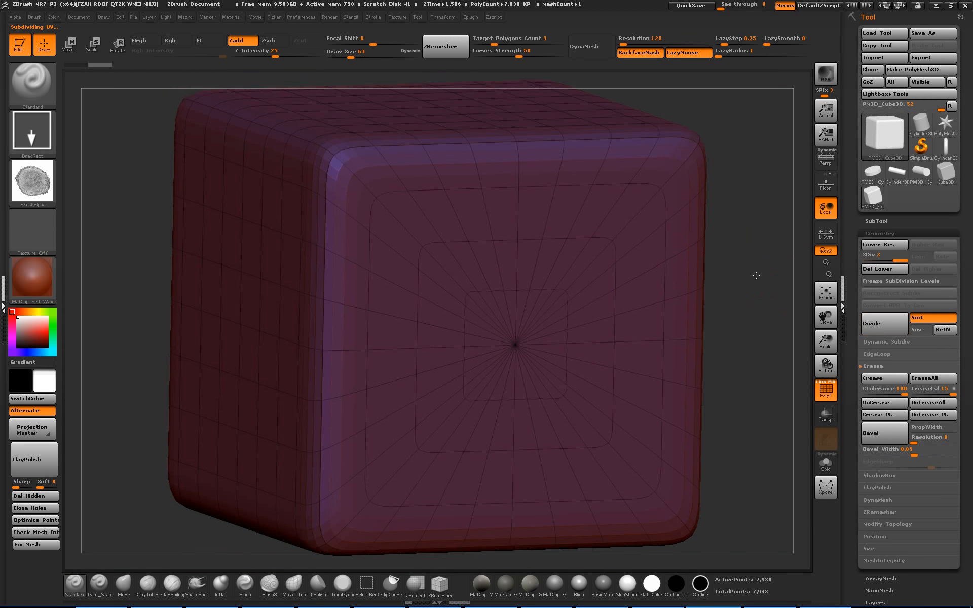
left_click_drag(756, 273, 748, 205, "alt")
left_click(587, 51)
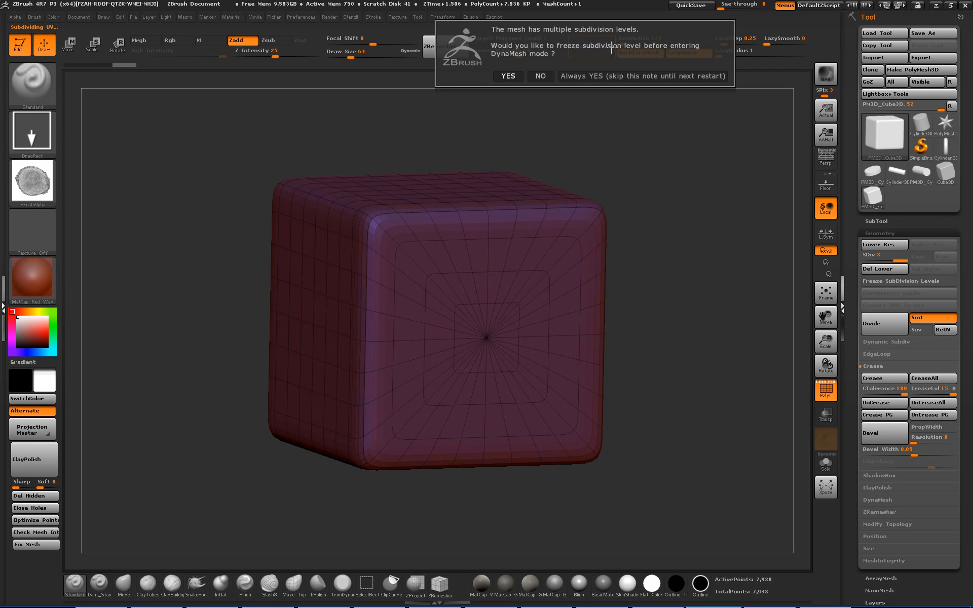
left_click(541, 76)
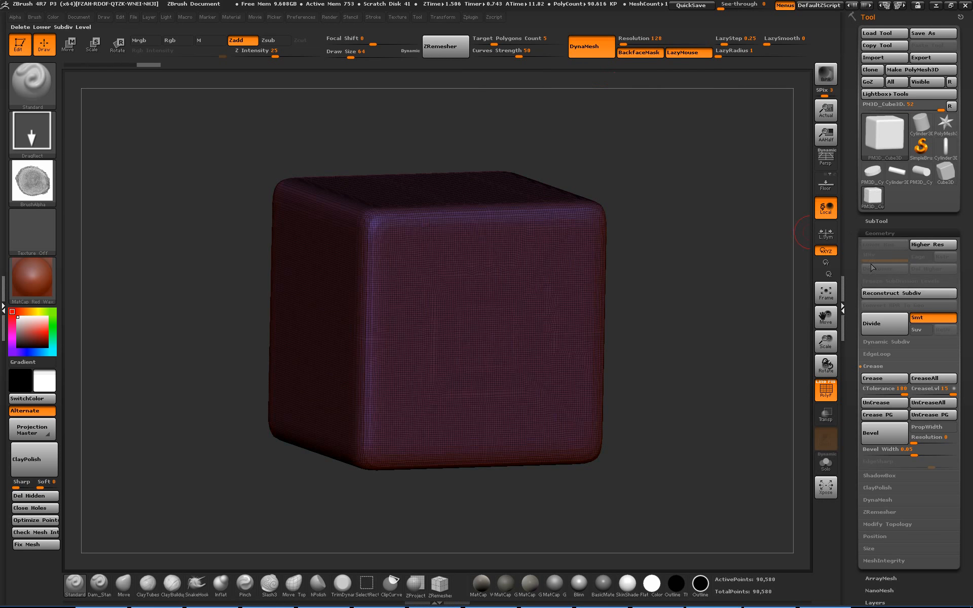
Turn off DynaMesh on the subdivided cube.
left_click_drag(700, 235, 701, 236)
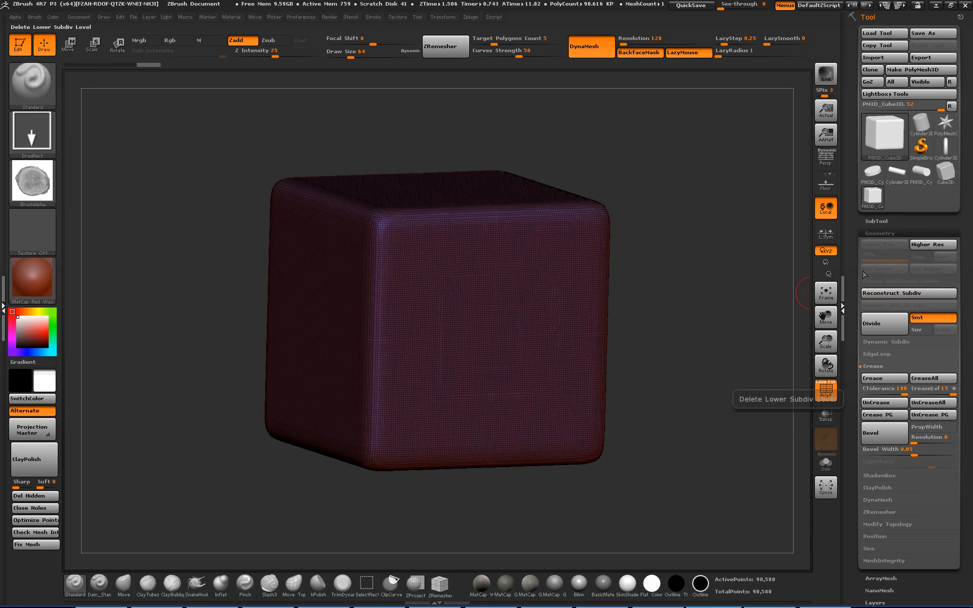
left_click(887, 342)
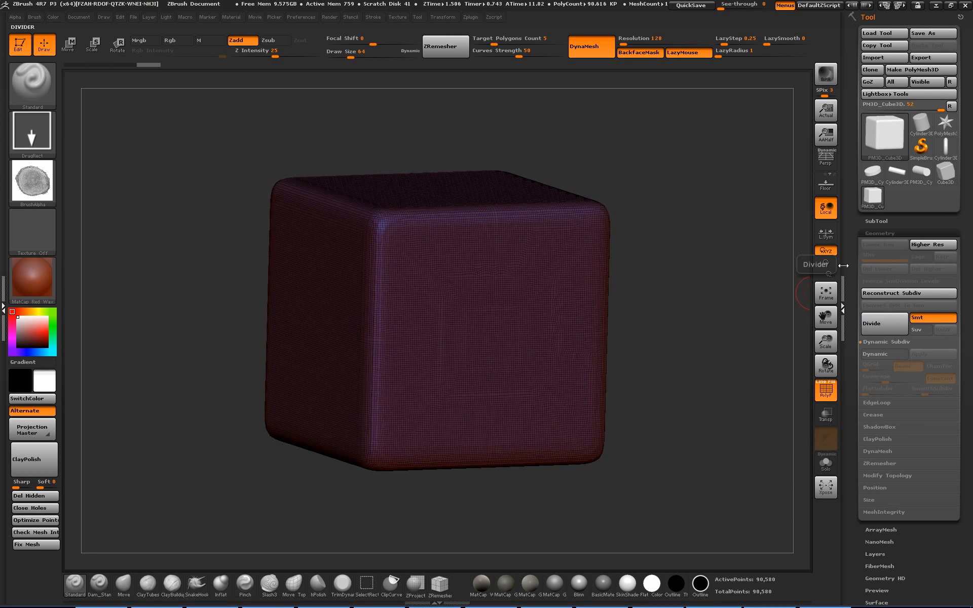
left_click(592, 52)
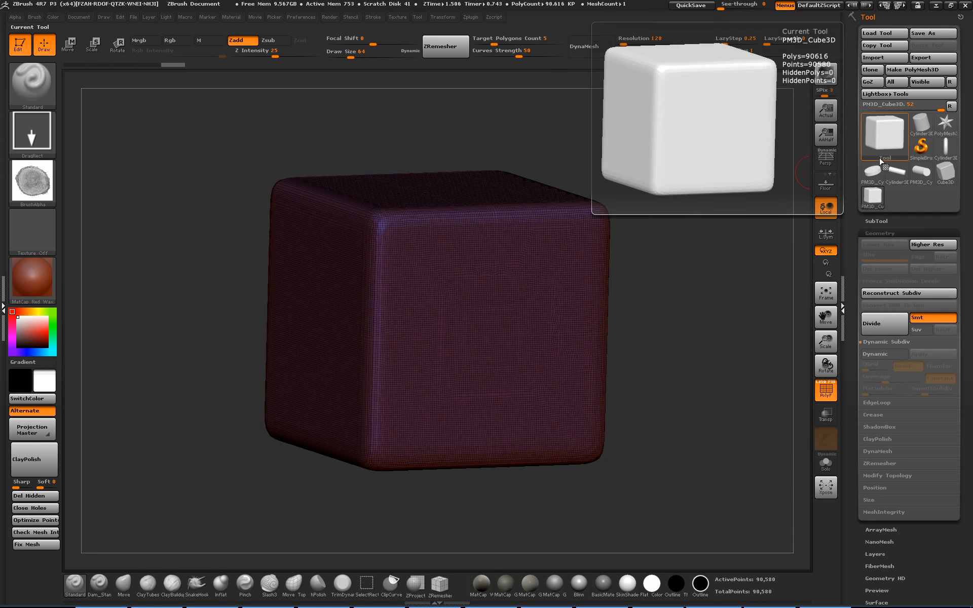
Try Dynamic Subdiv on the cube and switch it off again.
left_click(879, 355)
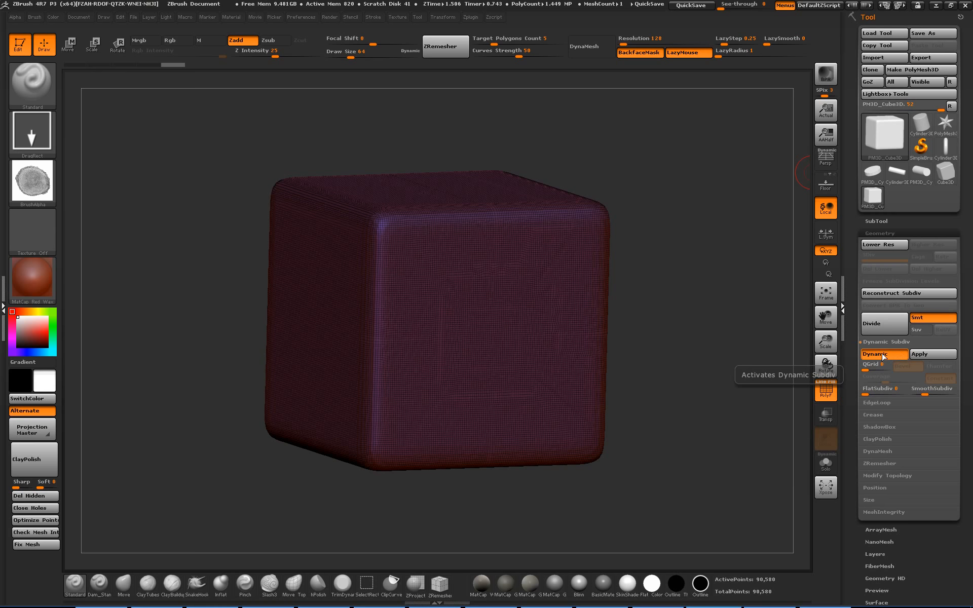
left_click(885, 357)
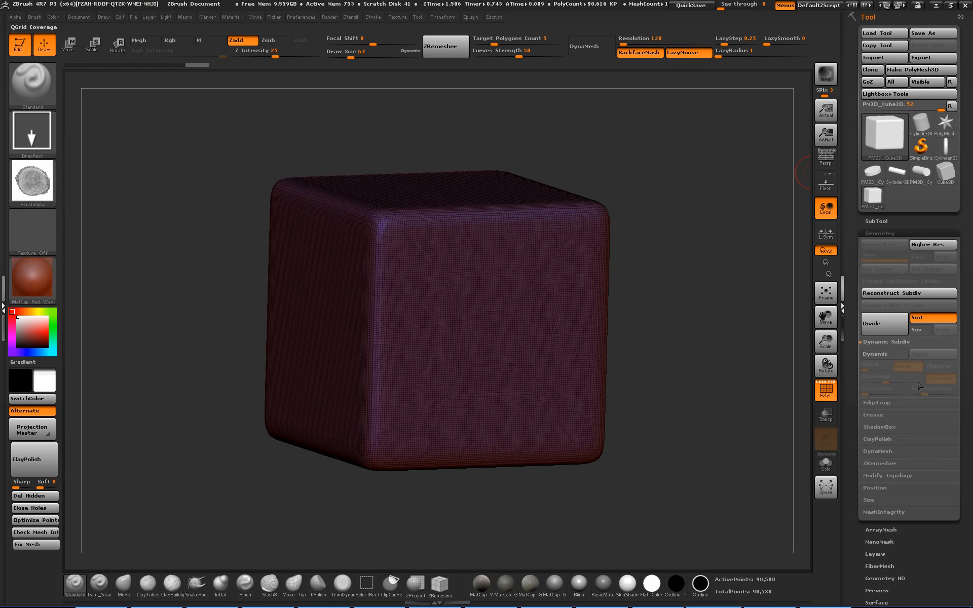
left_click(886, 342)
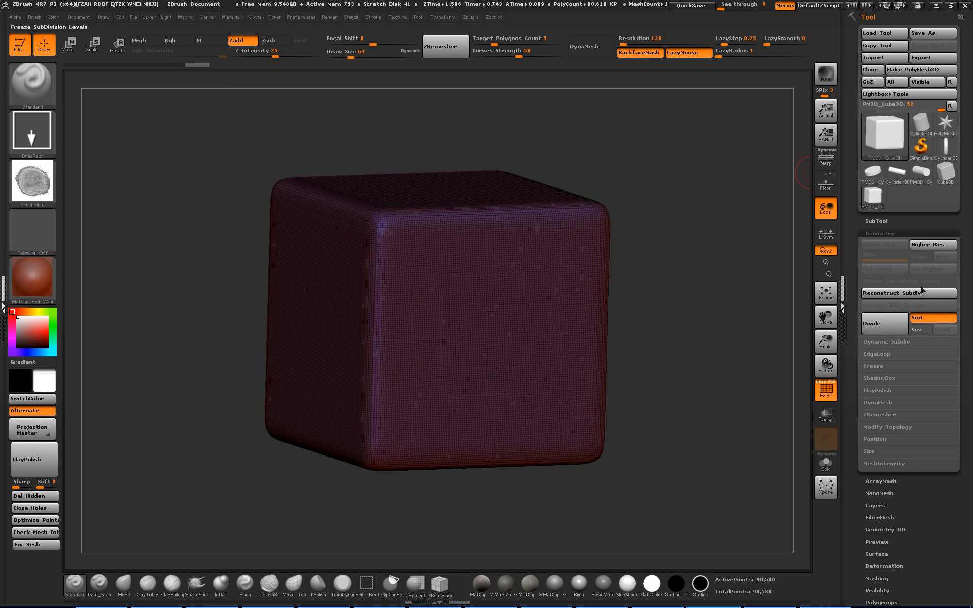
left_click(881, 341)
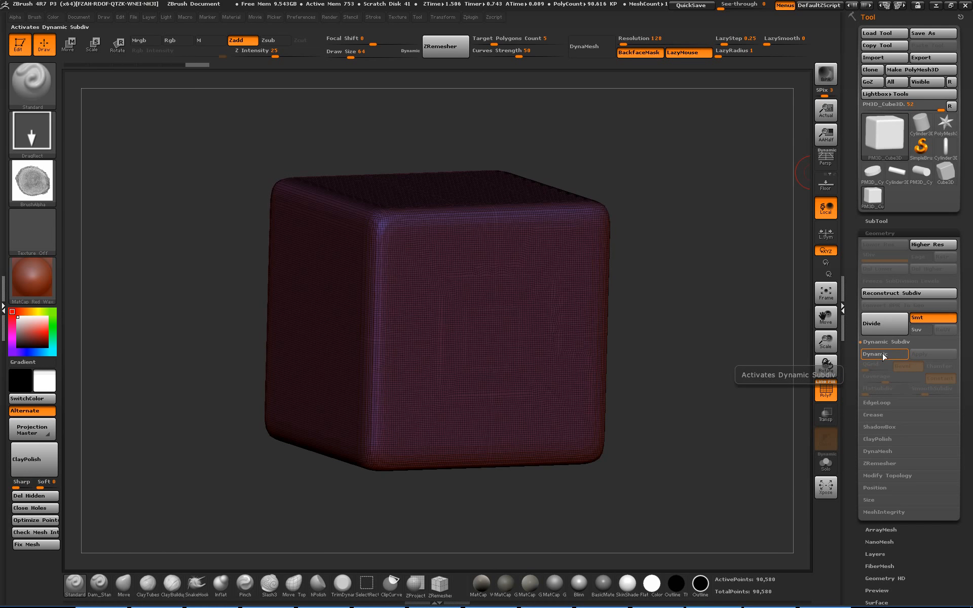
Switch back to the log cylinder, hide its polyframe and face its end straight on.
left_click(919, 177)
left_click_drag(671, 287, 720, 303)
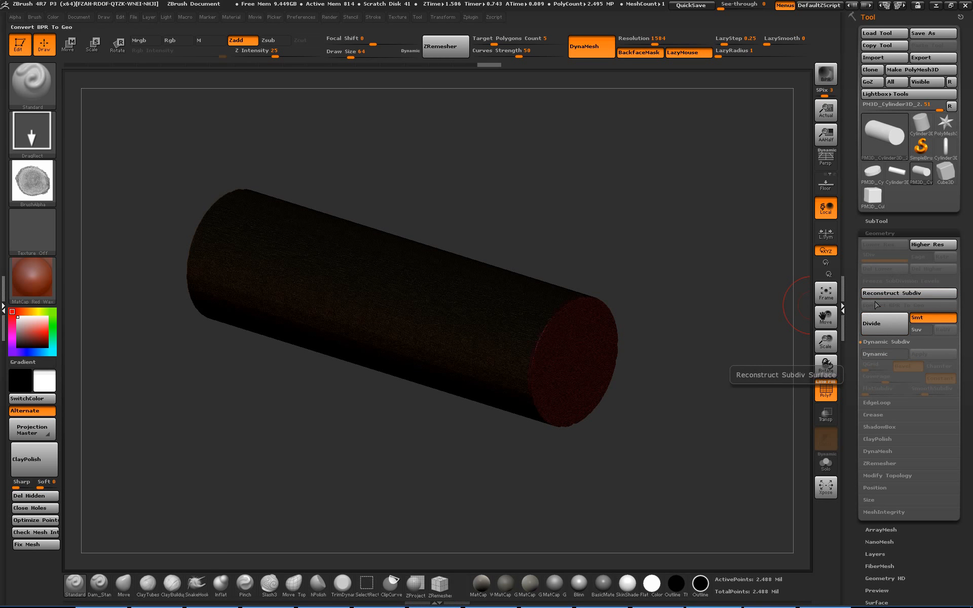
left_click(895, 342)
mouse_move(734, 355)
left_mouse_down()
mouse_move(718, 354)
mouse_move(723, 339)
left_mouse_up()
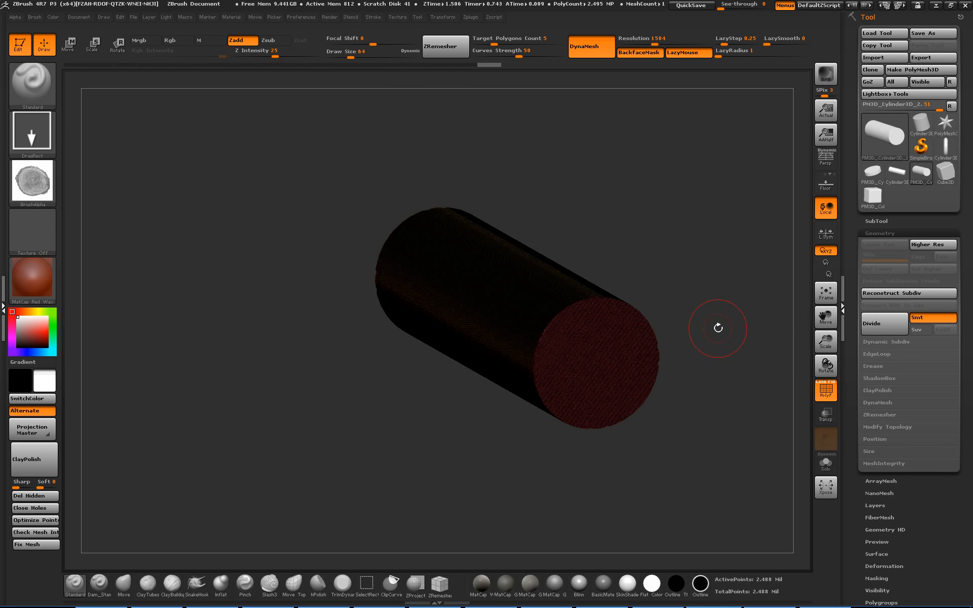
mouse_move(718, 328)
left_mouse_down()
mouse_move(667, 309)
mouse_move(690, 338)
mouse_move(671, 326)
left_mouse_up()
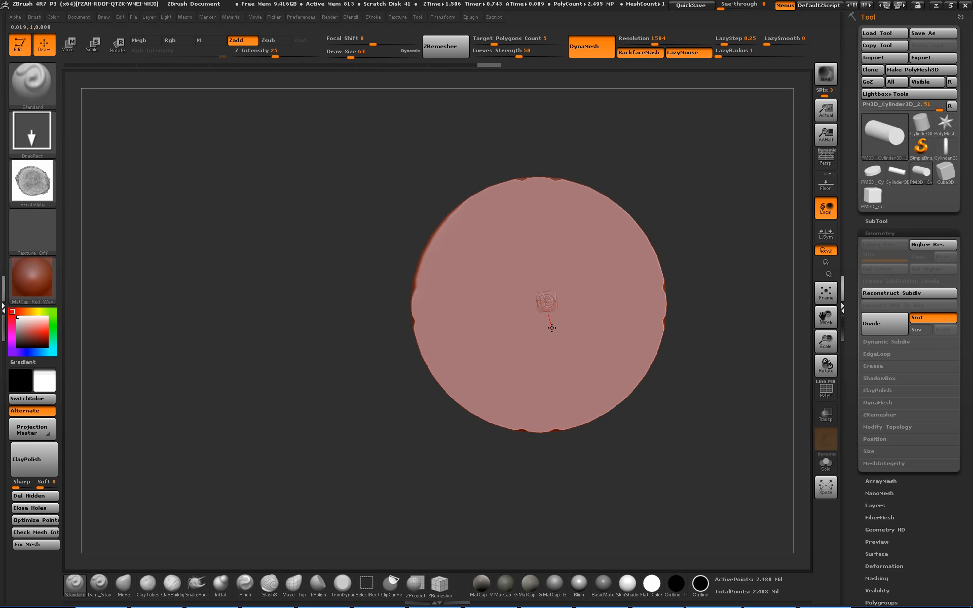
Try stamping the end grain alpha from the centre over the log's whole end face, inspect the relief and undo it.
left_click_drag(552, 328, 743, 481)
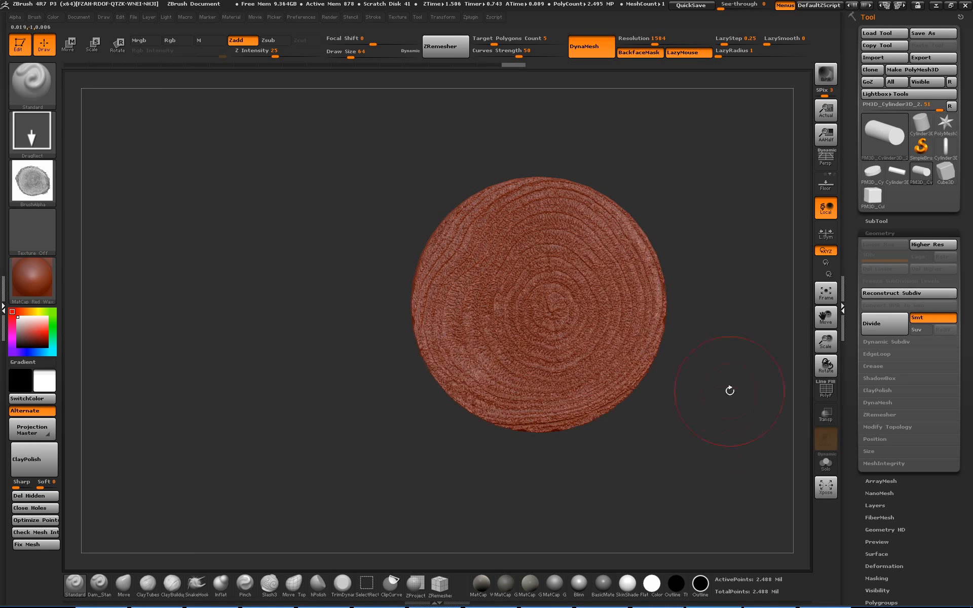
key("f")
left_click_drag(776, 460, 720, 454)
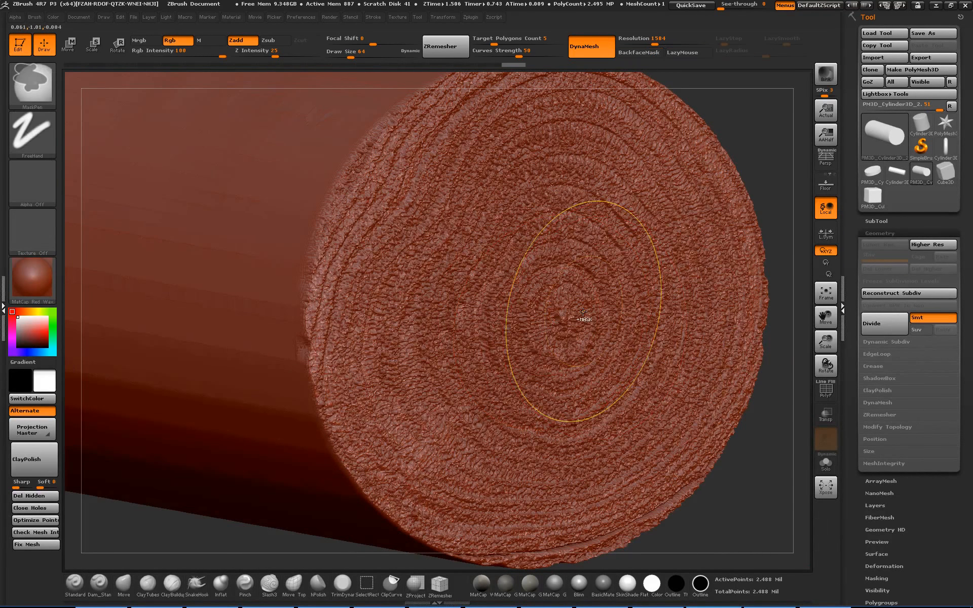
key("ctrl+z")
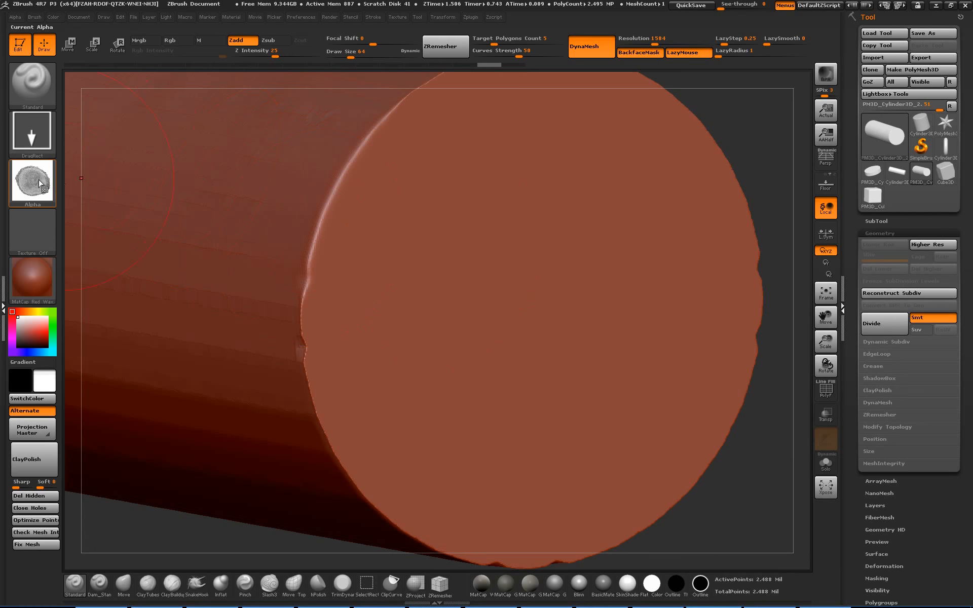
Lower the brush's Z Intensity to 9 and try stamping the end grain alpha over the log's end face, undoing the stamp.
mouse_move(36, 185)
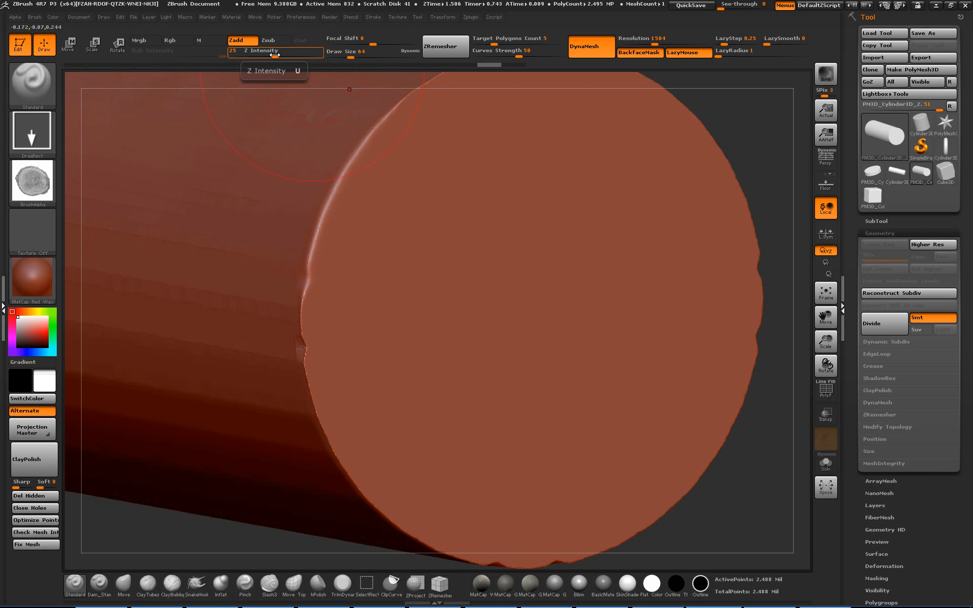
left_click_drag(275, 53, 258, 53)
left_click_drag(730, 441, 692, 411, "alt")
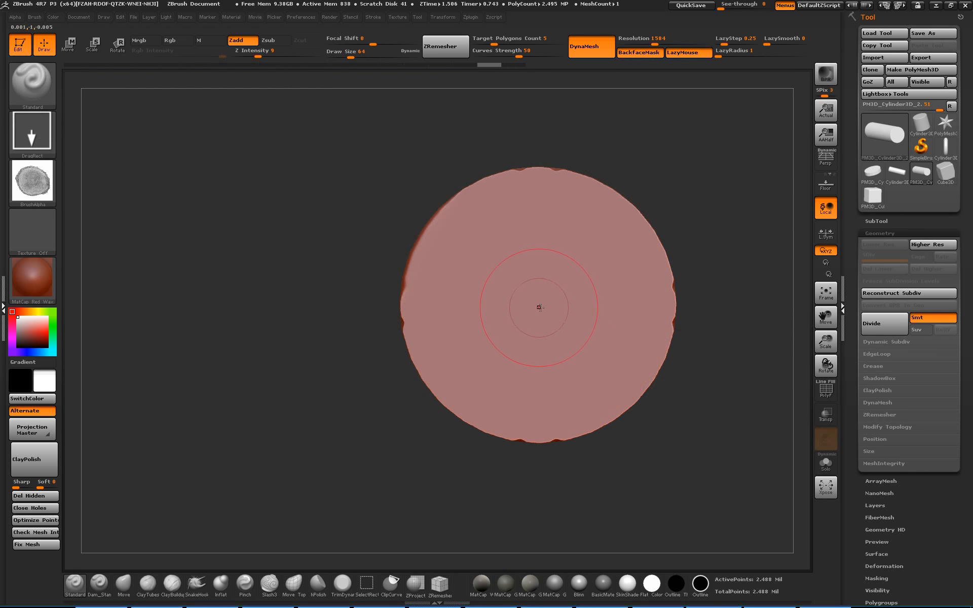
left_click_drag(582, 353, 823, 354)
left_click_drag(752, 315, 832, 411, "alt")
left_click_drag(717, 378, 644, 314)
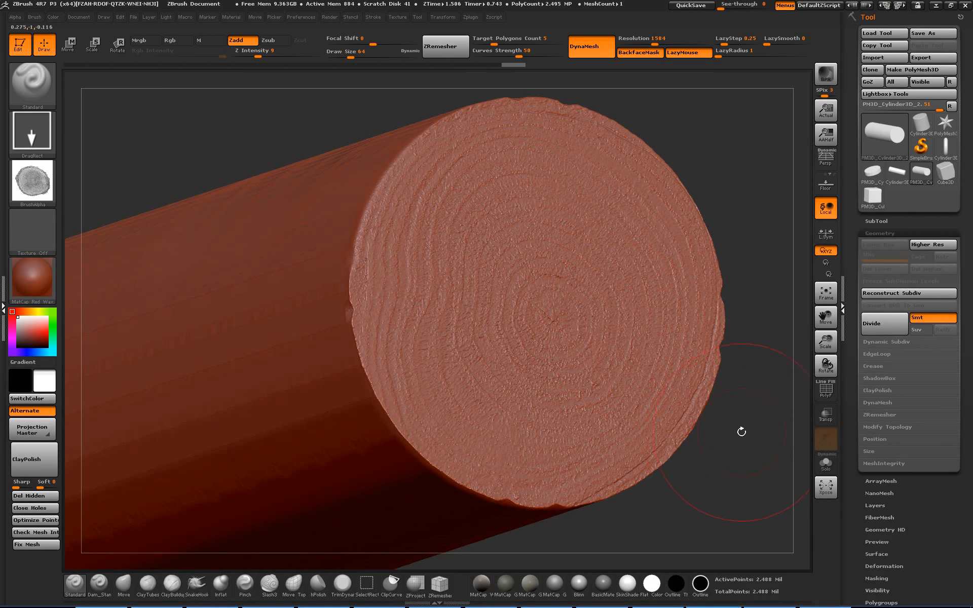
mouse_move(742, 432)
left_mouse_down()
mouse_move(749, 458)
mouse_move(691, 389)
mouse_move(675, 333)
left_mouse_up()
key("ctrl+z")
Set the brush's Draw Size to 136 and view the whole log from its side.
key("s")
left_click_drag(685, 357, 731, 356, "alt")
mouse_move(731, 356)
left_mouse_down()
mouse_move(705, 379)
mouse_move(730, 383)
mouse_move(710, 374)
left_mouse_up()
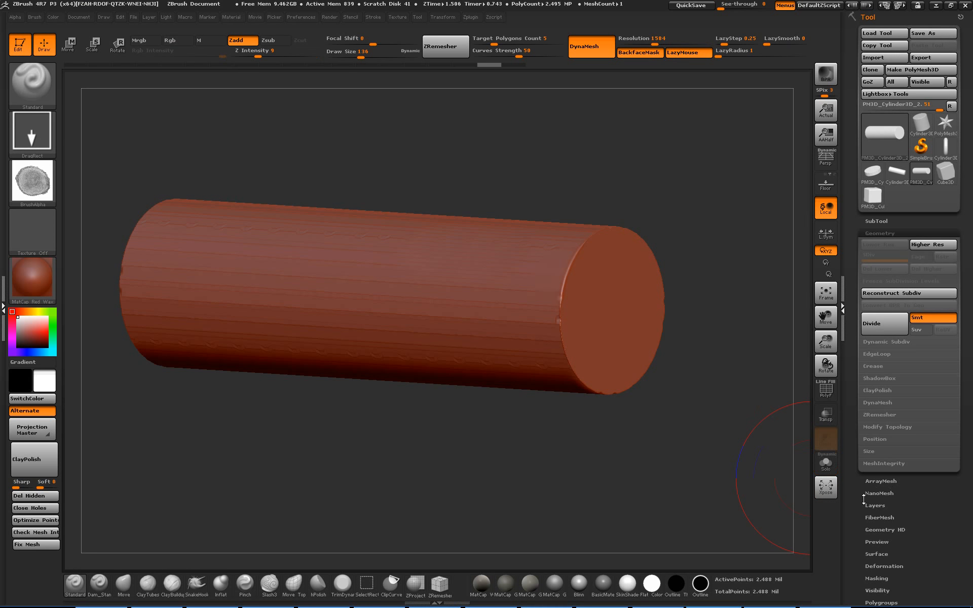
Add surface noise to the log with NoiseMaker, using a Noise Scale of 512 and an increased Strength.
left_click_drag(868, 497, 856, 415)
left_click(875, 348)
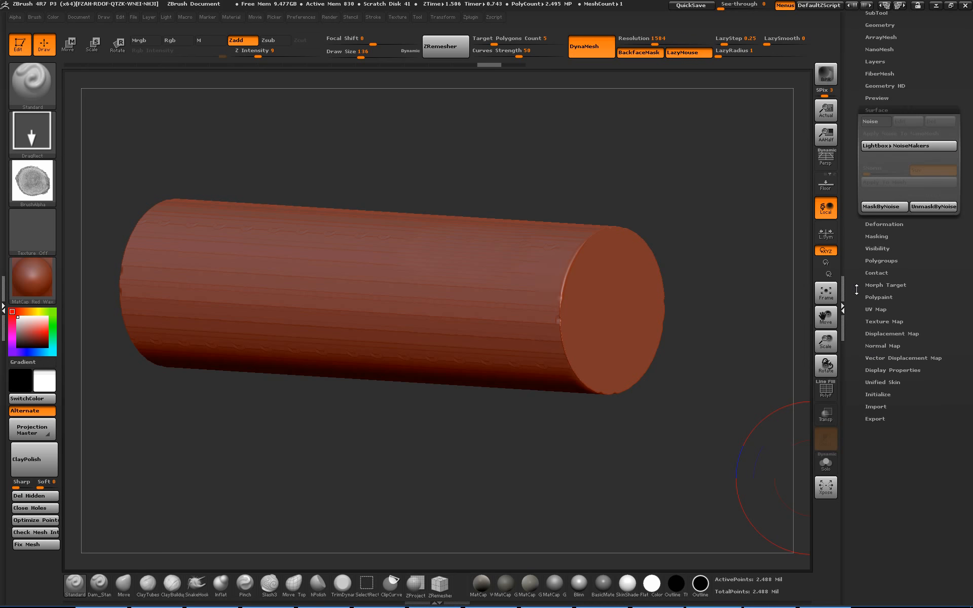
left_click_drag(856, 290, 856, 442)
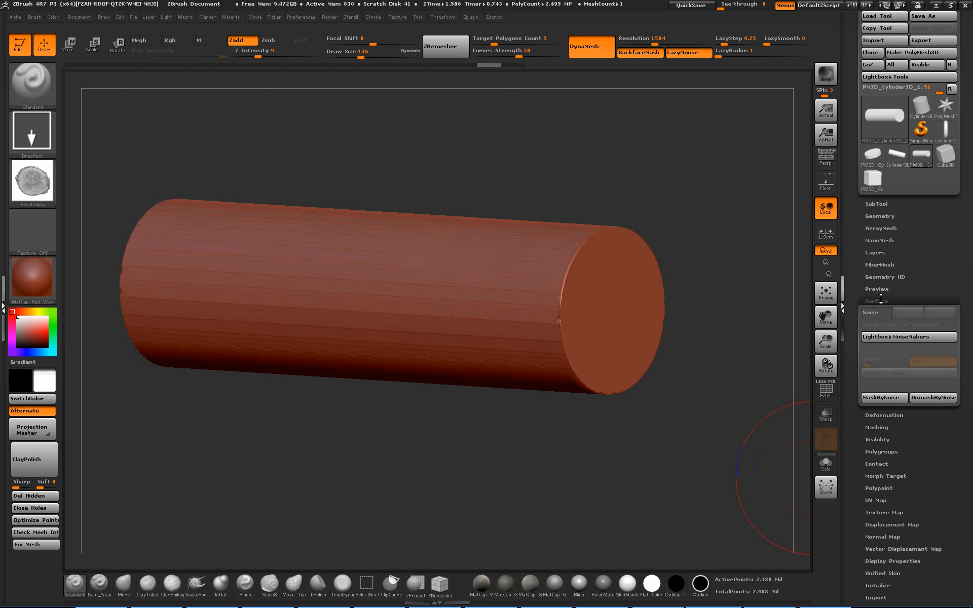
left_click(871, 312)
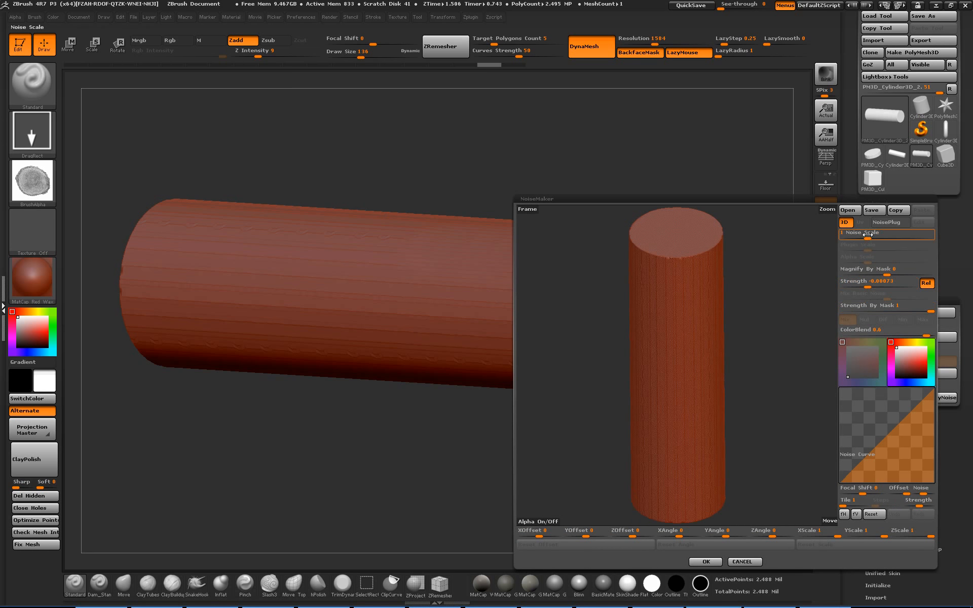
left_click_drag(868, 237, 933, 240)
left_click_drag(868, 285, 896, 284)
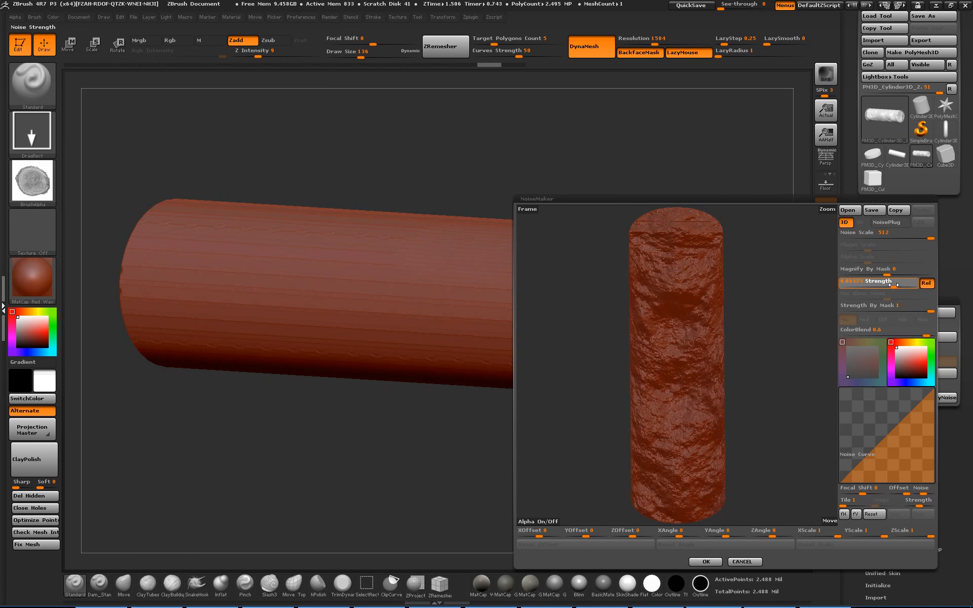
left_click(706, 562)
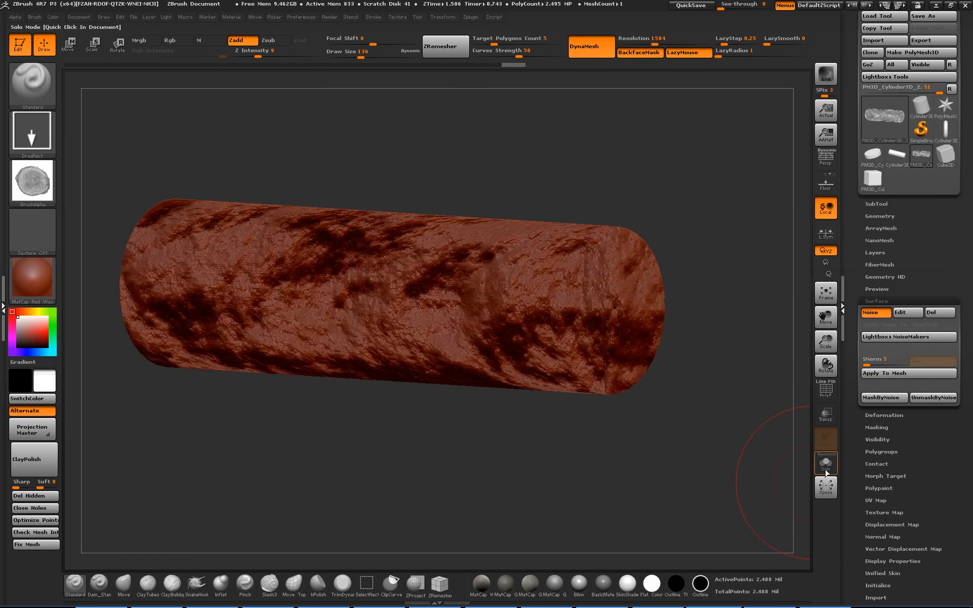
Try applying the strong surface noise to the log's mesh and remeshing it with DynaMesh, then revert to the noise preview.
left_click(874, 375)
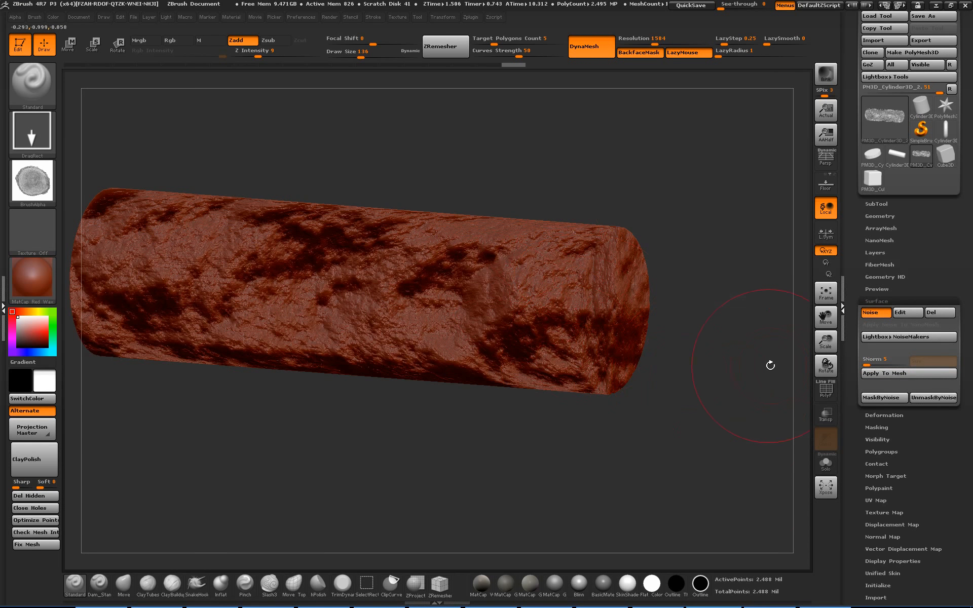
left_click(883, 375)
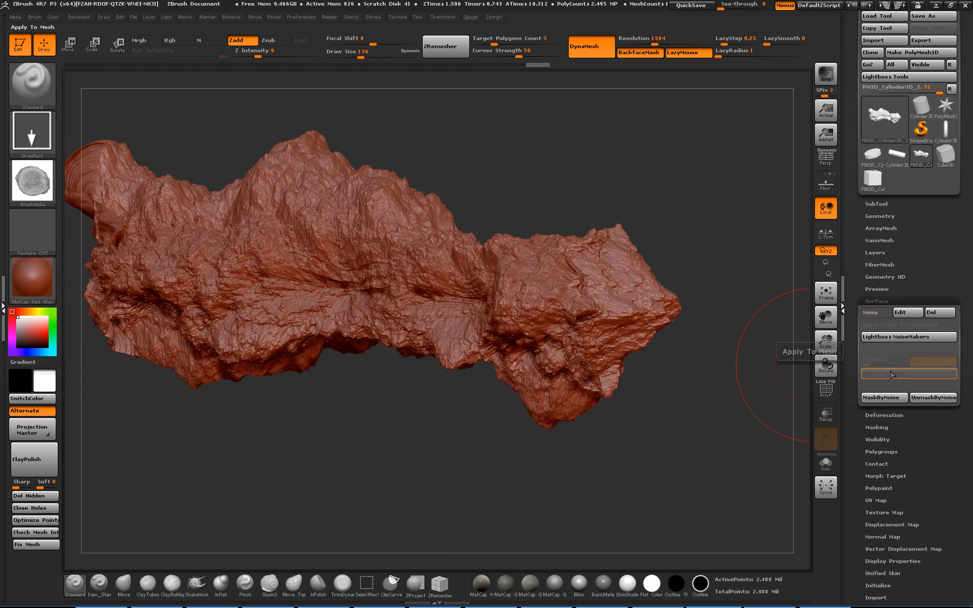
left_click_drag(724, 380, 739, 375)
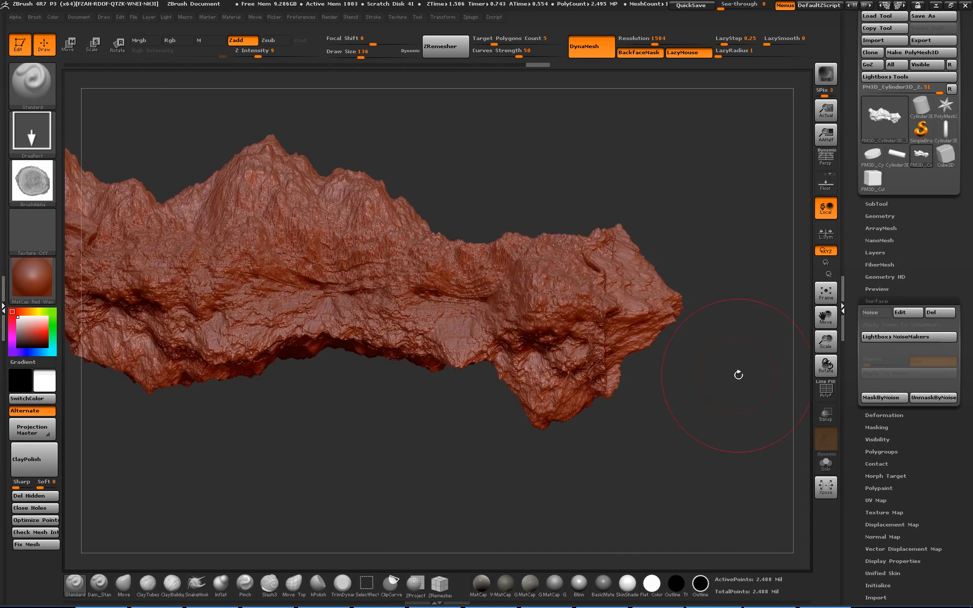
key("ctrl")
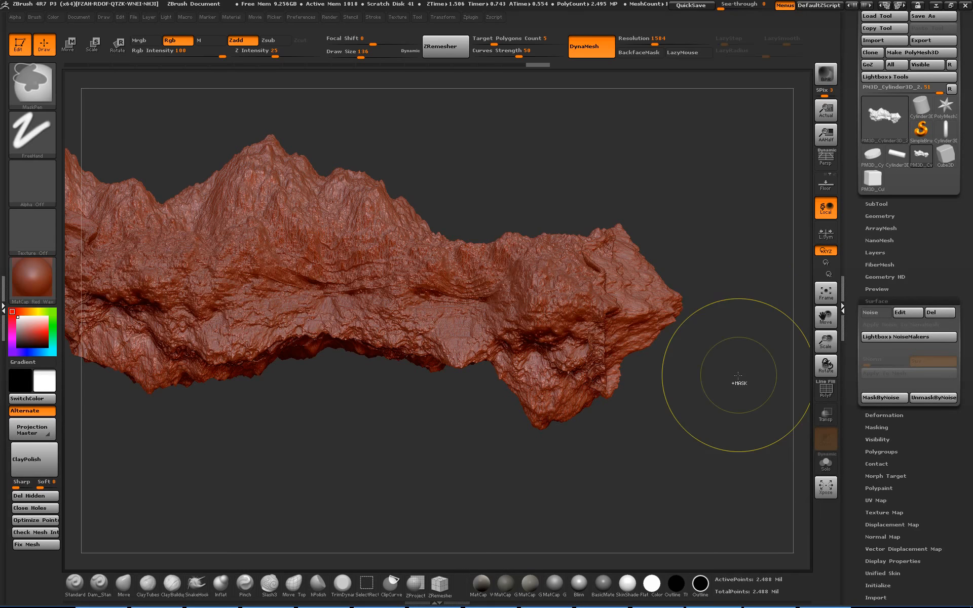
mouse_move(738, 376)
left_mouse_down()
mouse_move(736, 348)
mouse_move(743, 372)
mouse_move(707, 385)
mouse_move(720, 371)
mouse_move(752, 410)
mouse_move(801, 423)
left_mouse_up()
mouse_move(483, 424)
left_mouse_down("alt")
mouse_move(598, 446)
mouse_move(608, 459)
mouse_move(552, 432)
mouse_move(561, 474)
mouse_move(578, 451)
mouse_move(570, 463)
mouse_move(567, 442)
left_mouse_up("alt")
key("ctrl+z")
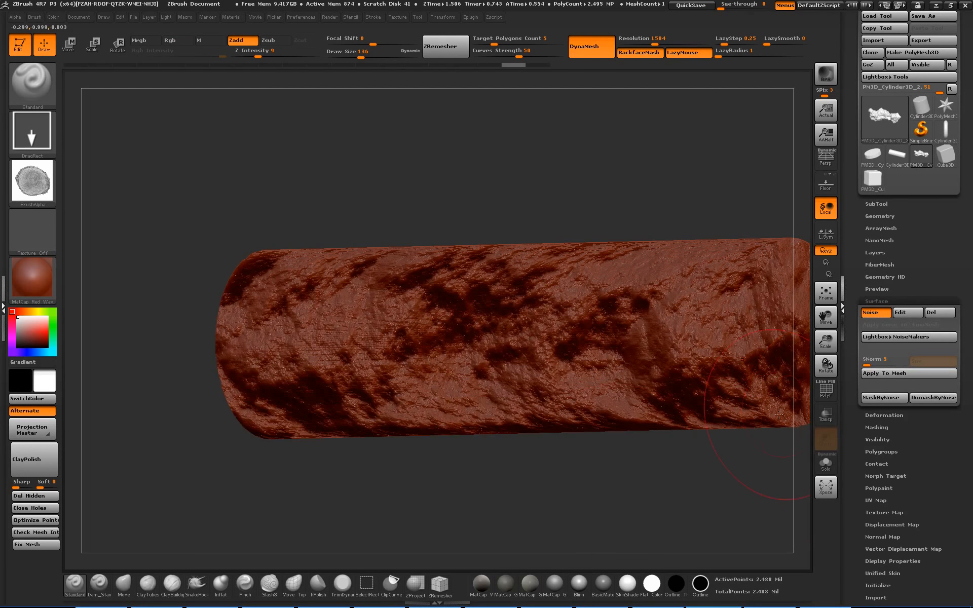
Reduce the surface noise Strength and try applying the gentler noise to the log's mesh, undoing the application.
left_click(907, 312)
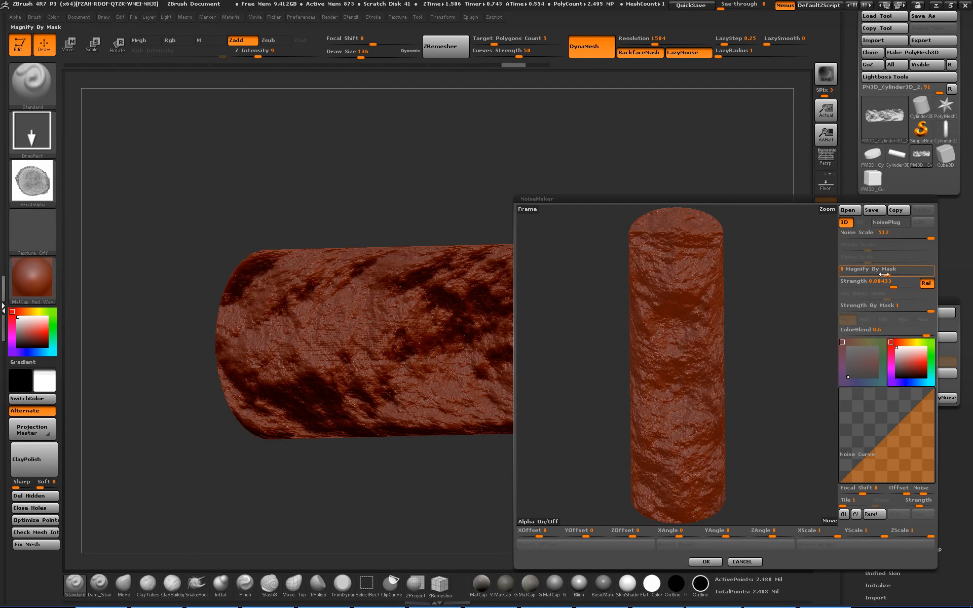
left_click_drag(893, 286, 888, 285)
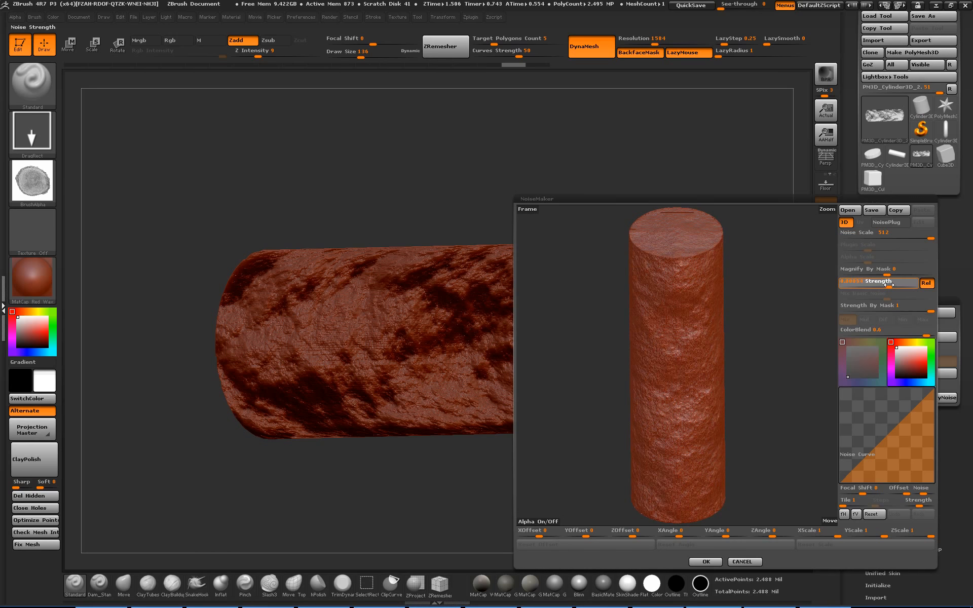
left_click(706, 562)
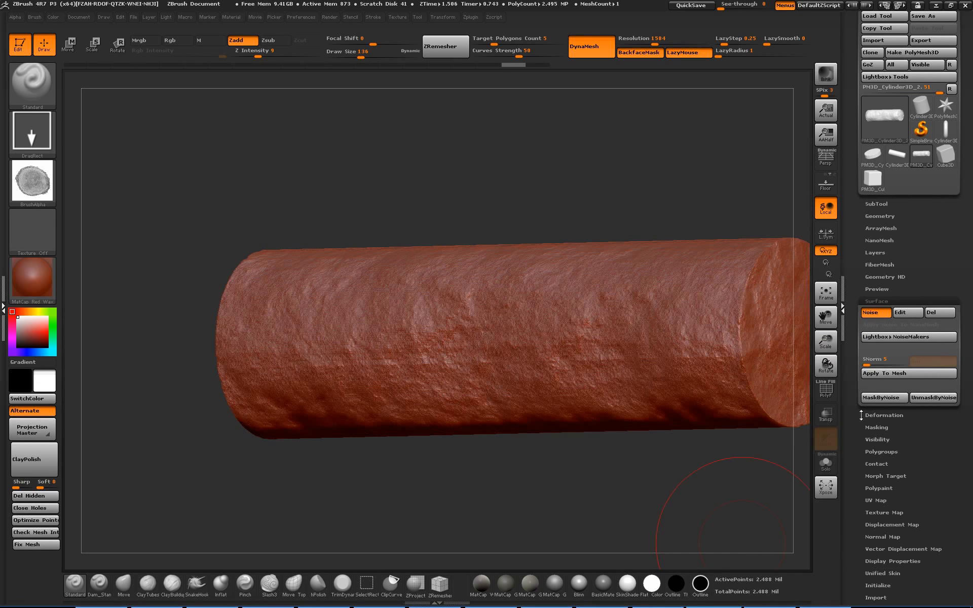
left_click(880, 375)
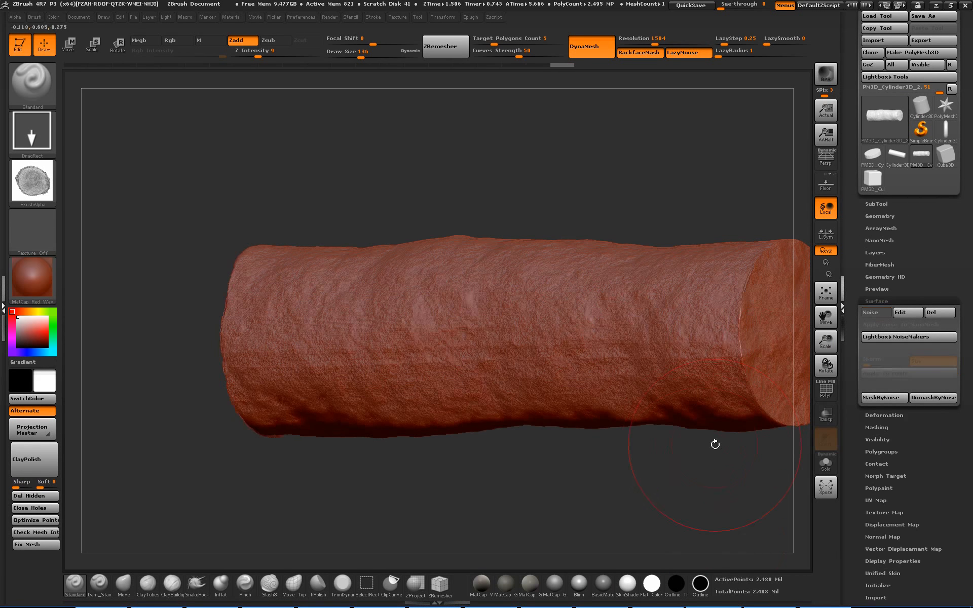
left_click_drag(715, 443, 738, 431)
key("ctrl+z")
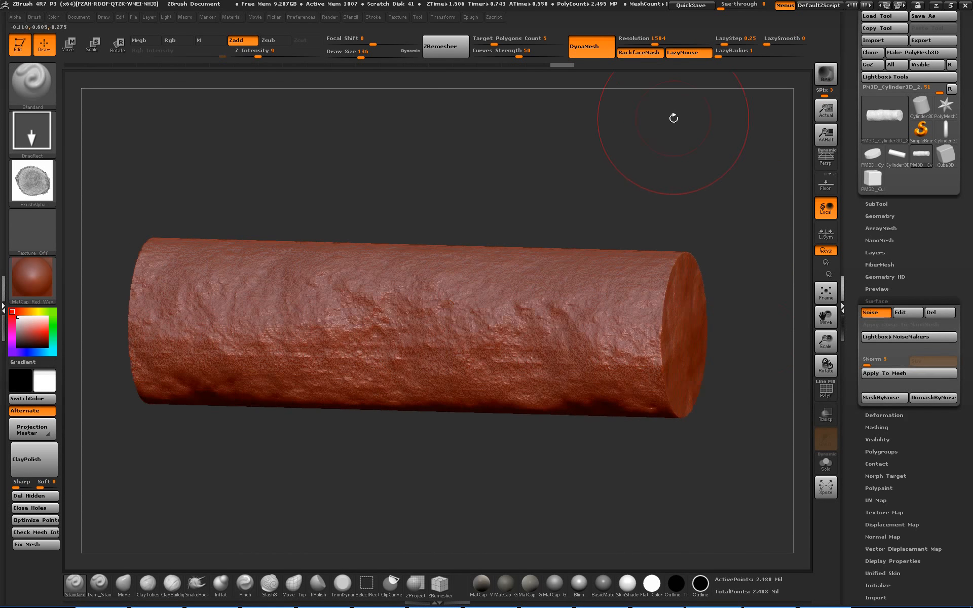
Step back through the undo history to the smooth log before the noise and the high-resolution DynaMesh.
left_click(375, 64)
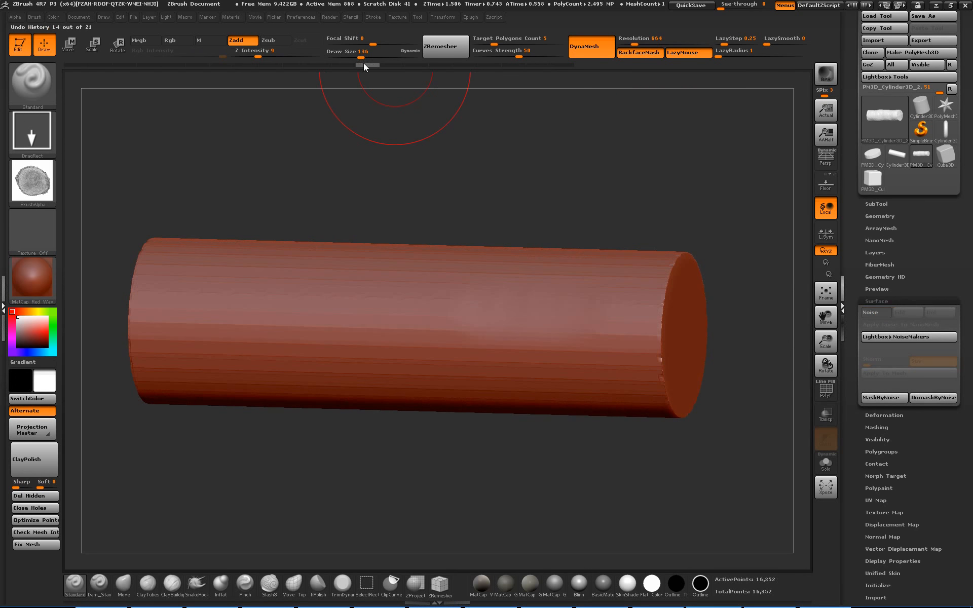
left_click_drag(364, 64, 329, 66)
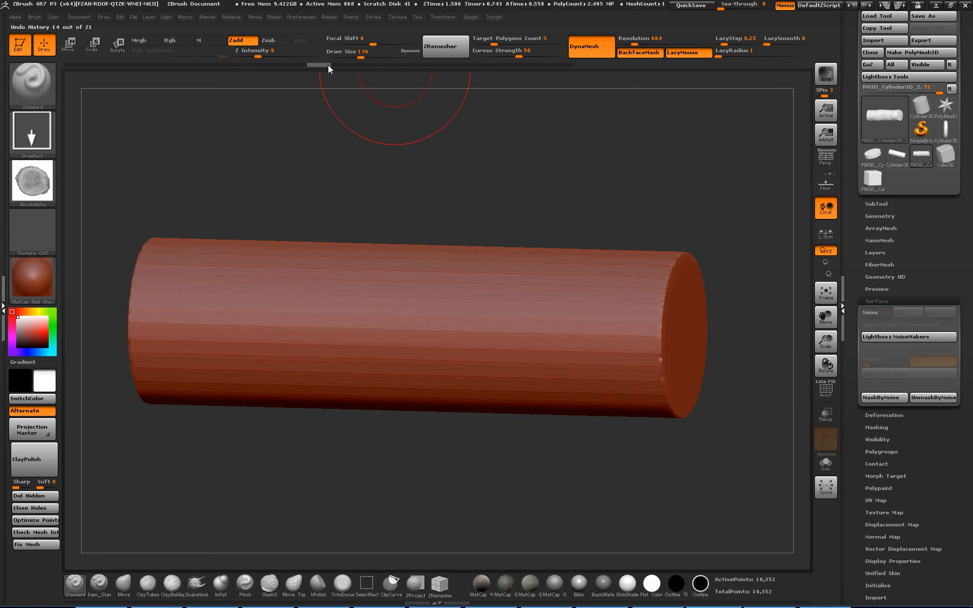
left_click(289, 66)
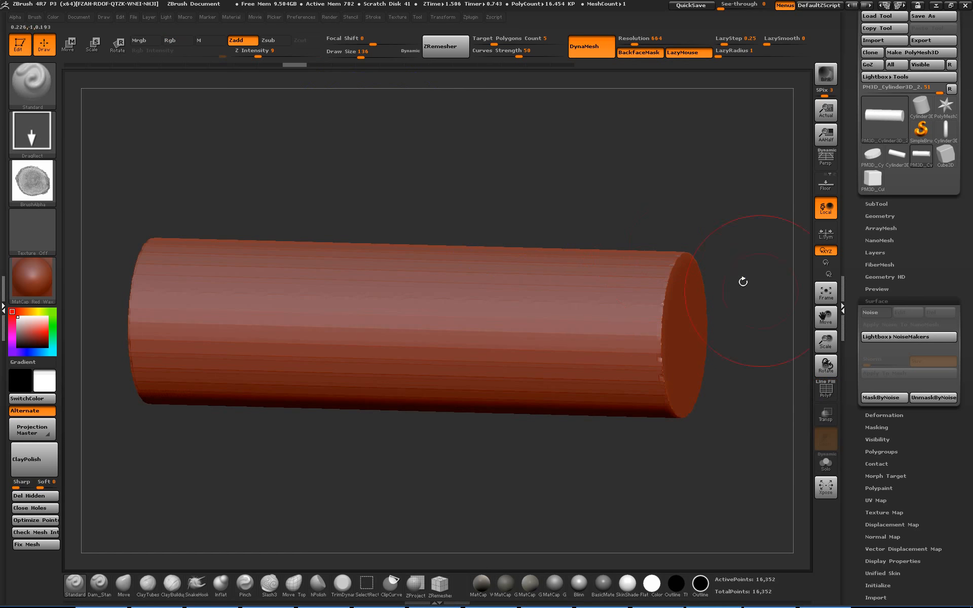
Add surface noise to the smooth log with NoiseMaker, raising the Noise Scale and making the negative Strength stronger.
left_click(870, 312)
left_click(907, 312)
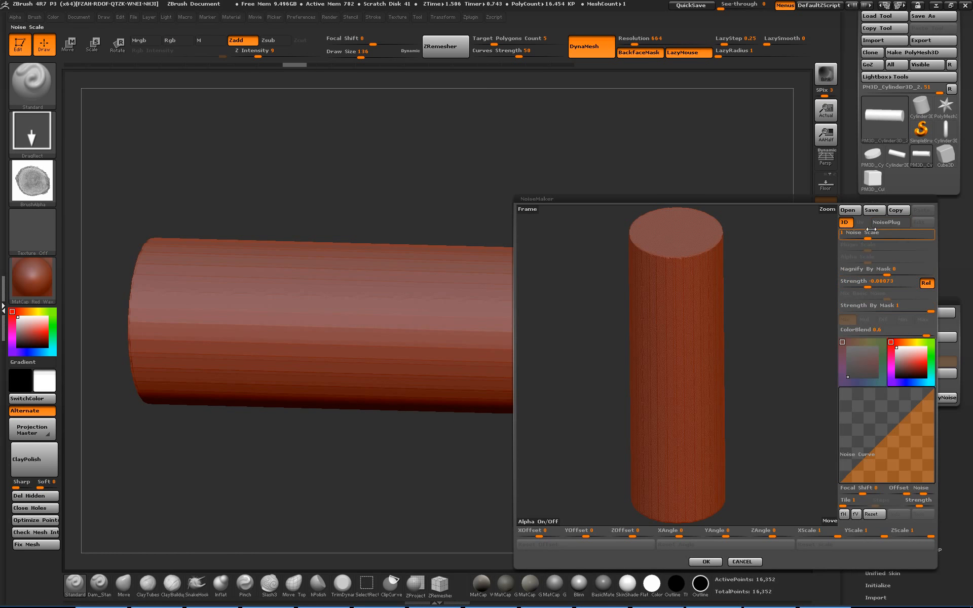
left_click_drag(870, 231, 923, 236)
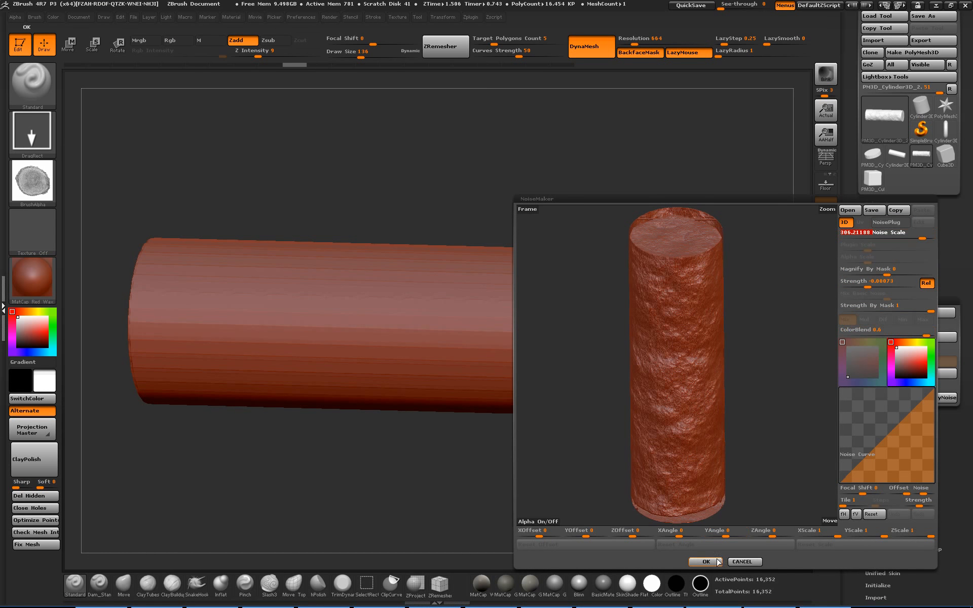
left_click_drag(868, 287, 863, 287)
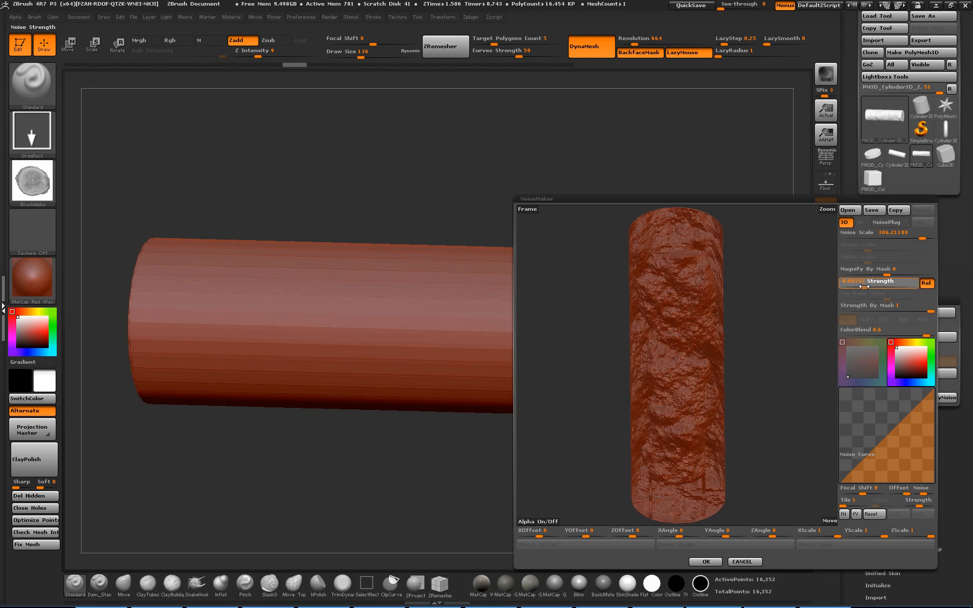
left_click(706, 561)
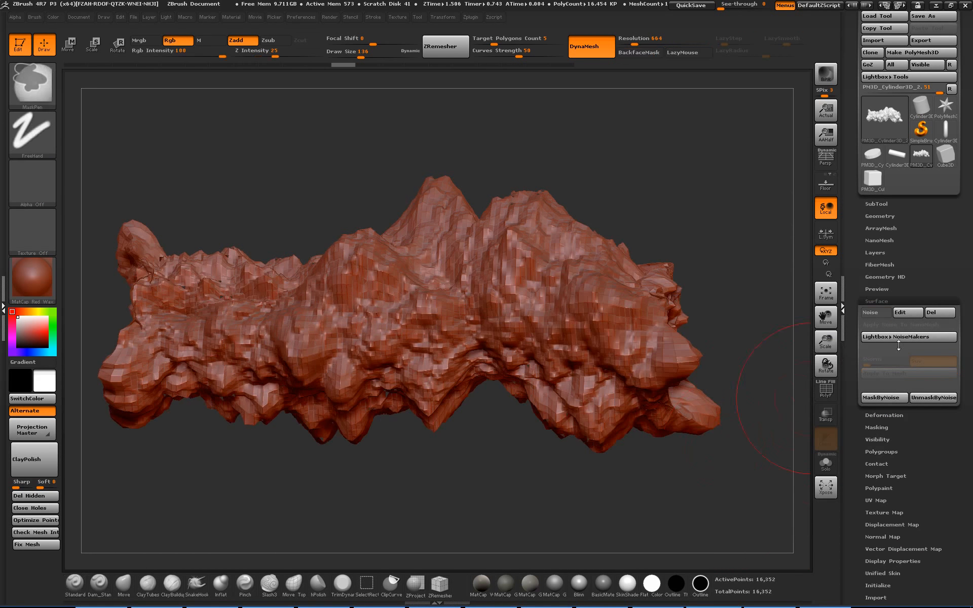
left_click(912, 315)
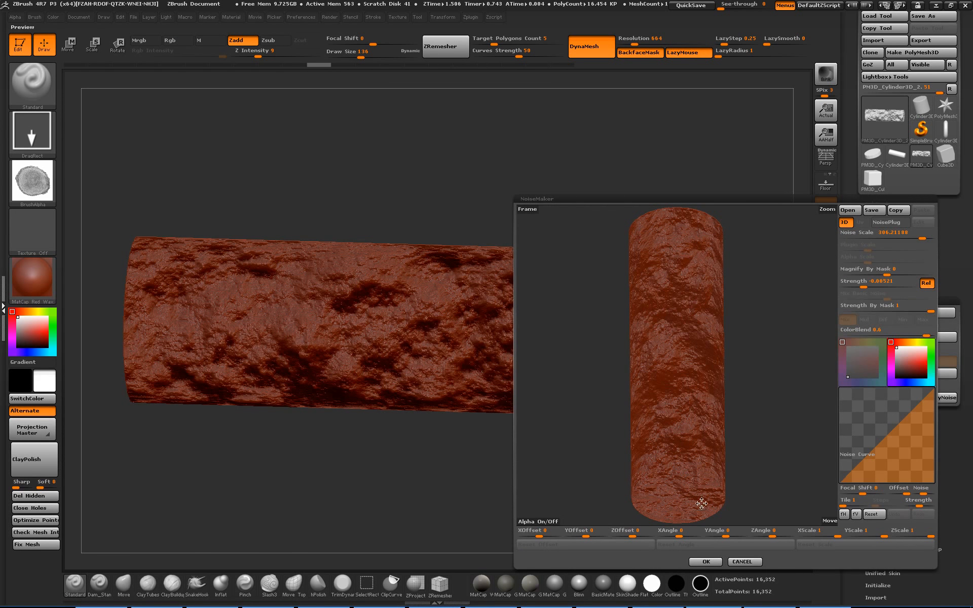
left_click(742, 562)
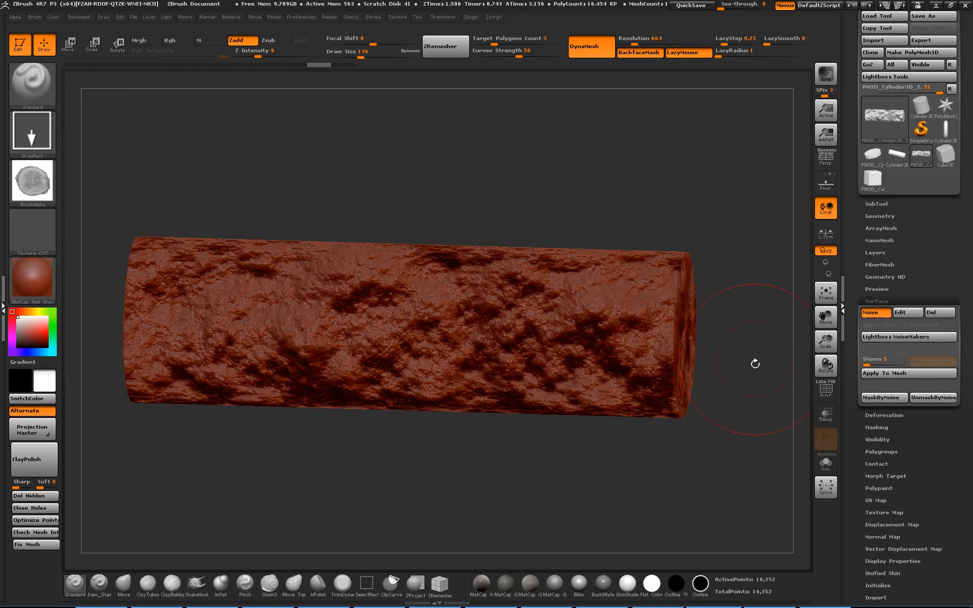
Set the DynaMesh resolution to 16, remesh the smooth log and display its polygon wireframe.
left_click(625, 43)
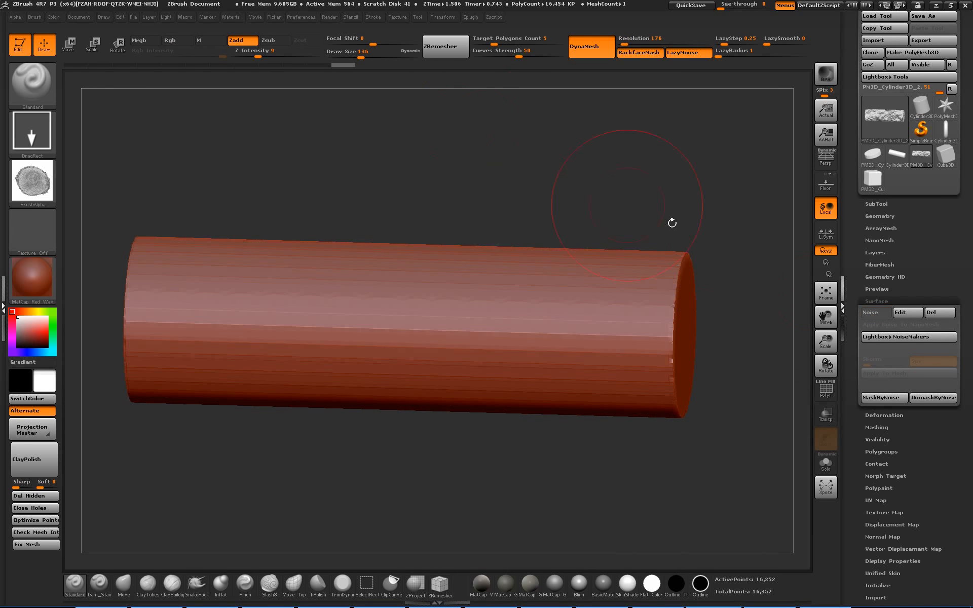
key("shift+f")
key("shift+f")
left_click(625, 43)
type("16")
key("Return")
key("shift+f")
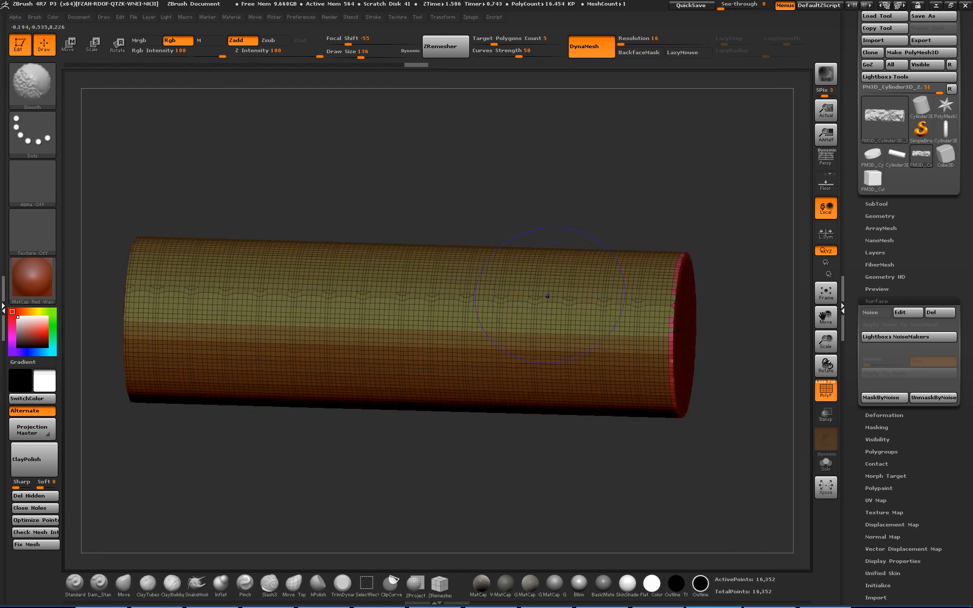
left_click_drag(624, 174, 604, 192, "ctrl")
key("shift+f")
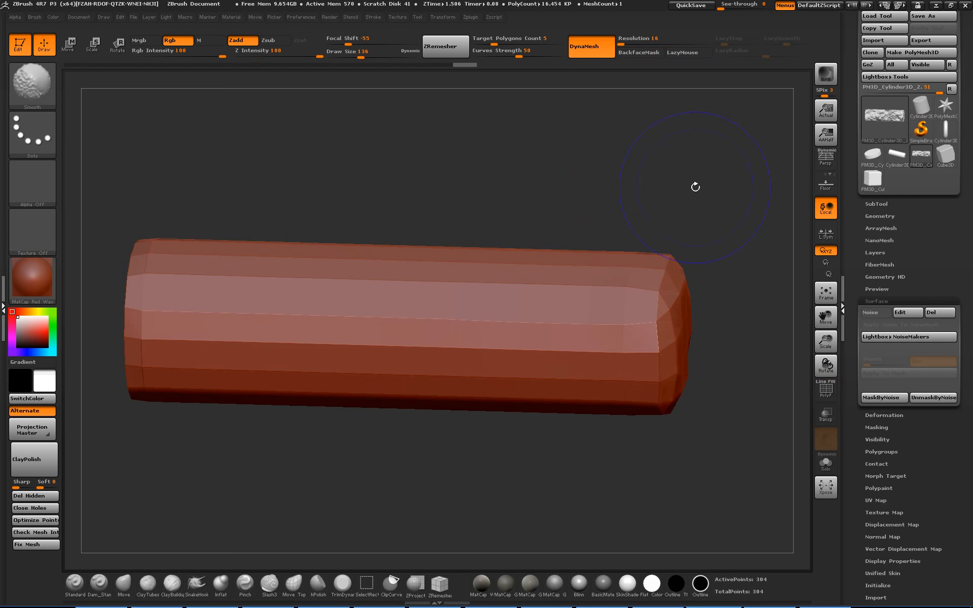
key("shift+f")
key("f")
left_click_drag(630, 194, 689, 215)
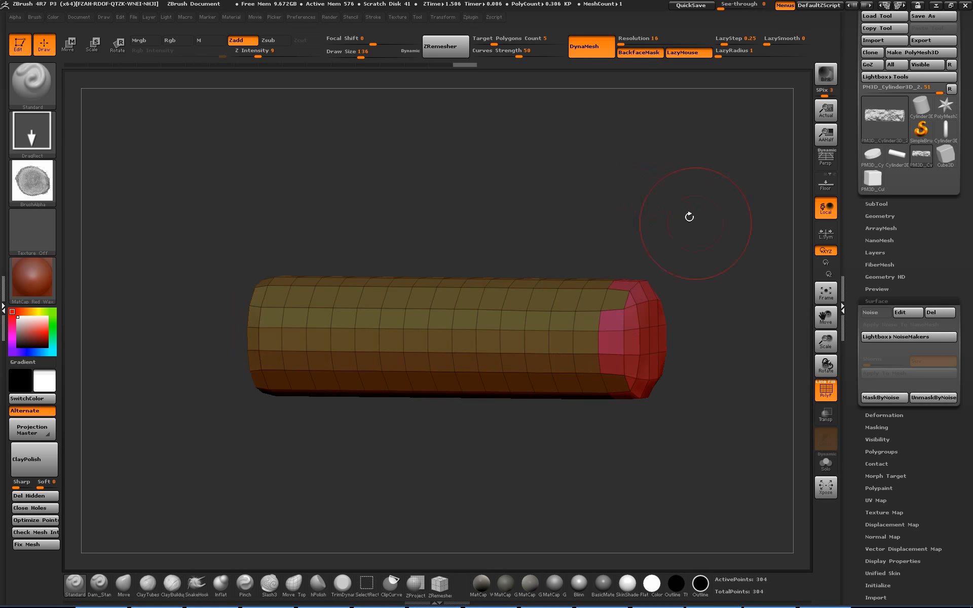
Try applying the strong surface noise to the low-resolution log mesh, then undo the application.
left_click(877, 314)
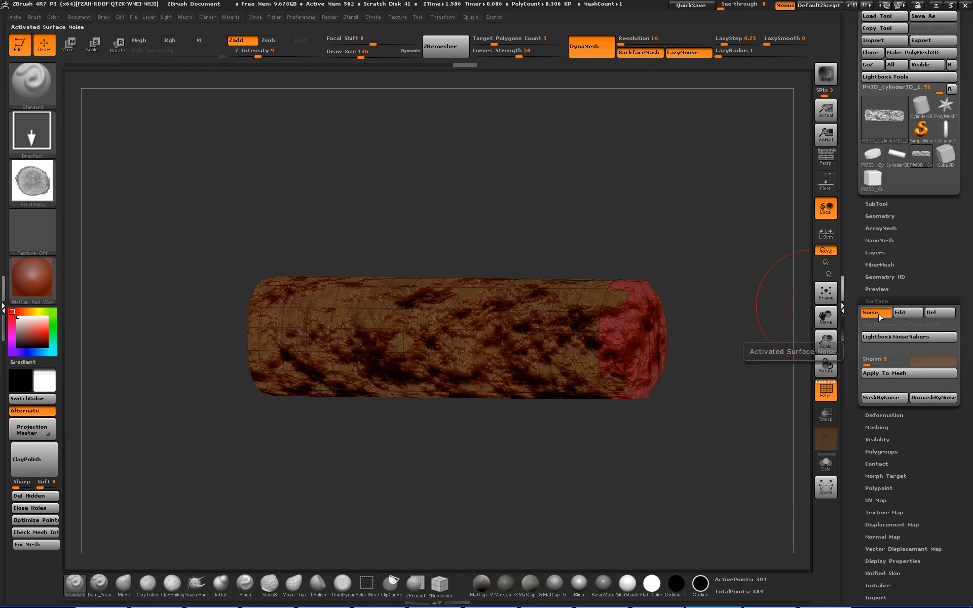
left_click(894, 376)
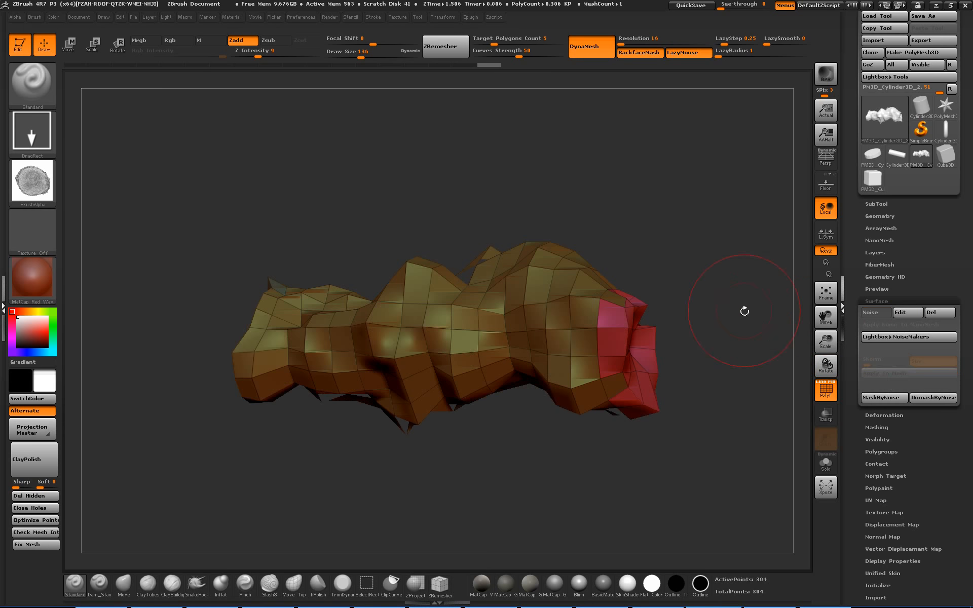
key("ctrl+z")
Reduce the surface noise Strength to -0.00191 and apply the noise to the low-resolution log mesh.
left_click(914, 313)
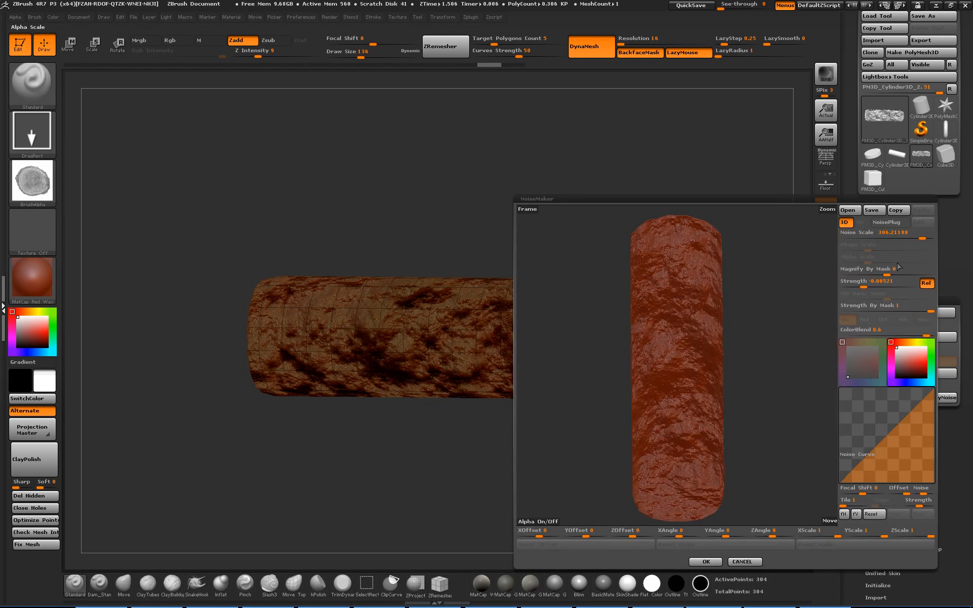
left_click_drag(864, 287, 867, 286)
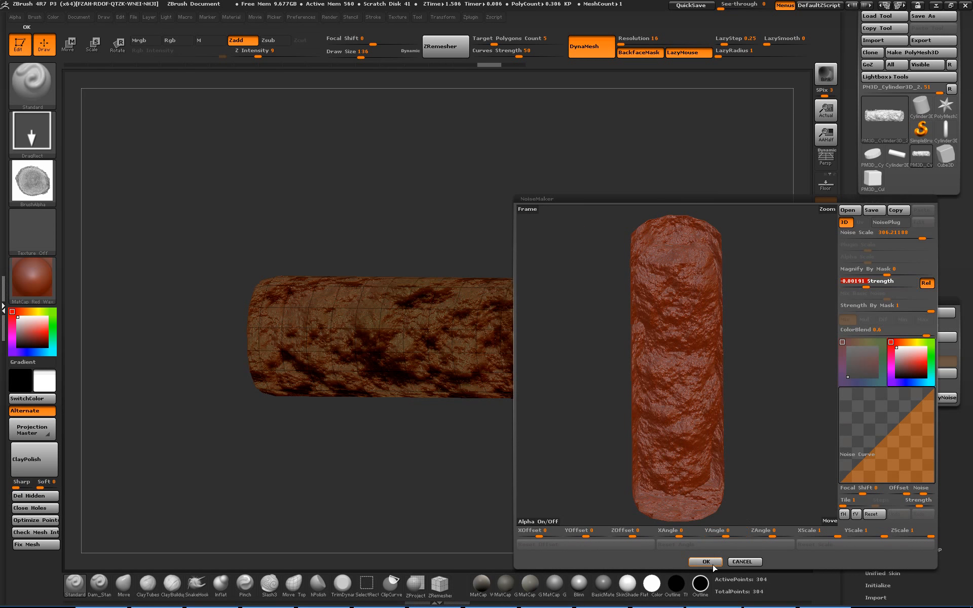
left_click(706, 562)
left_click(909, 373)
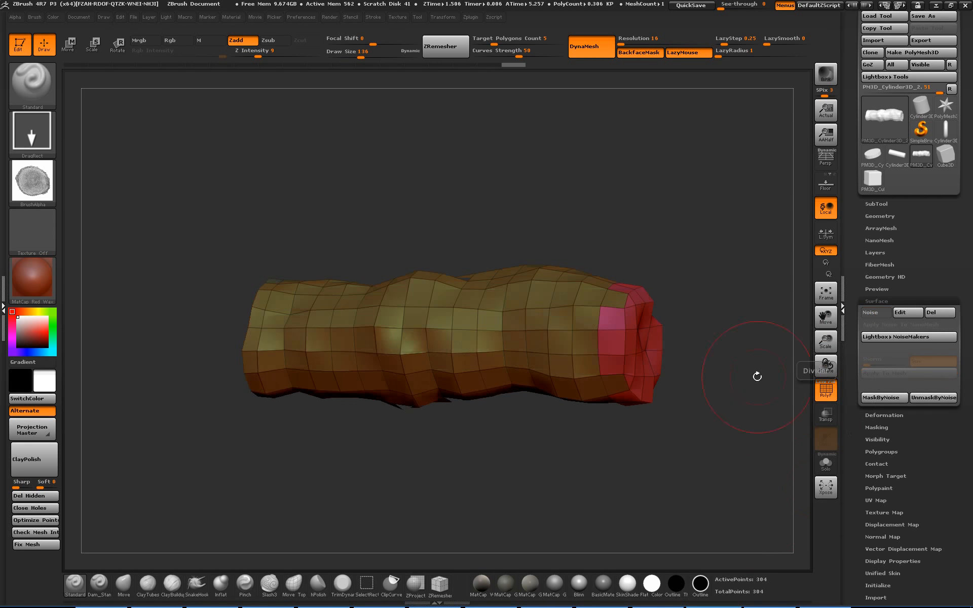
left_click_drag(758, 377, 675, 376)
left_click_drag(677, 162, 706, 200)
left_click_drag(749, 293, 710, 259)
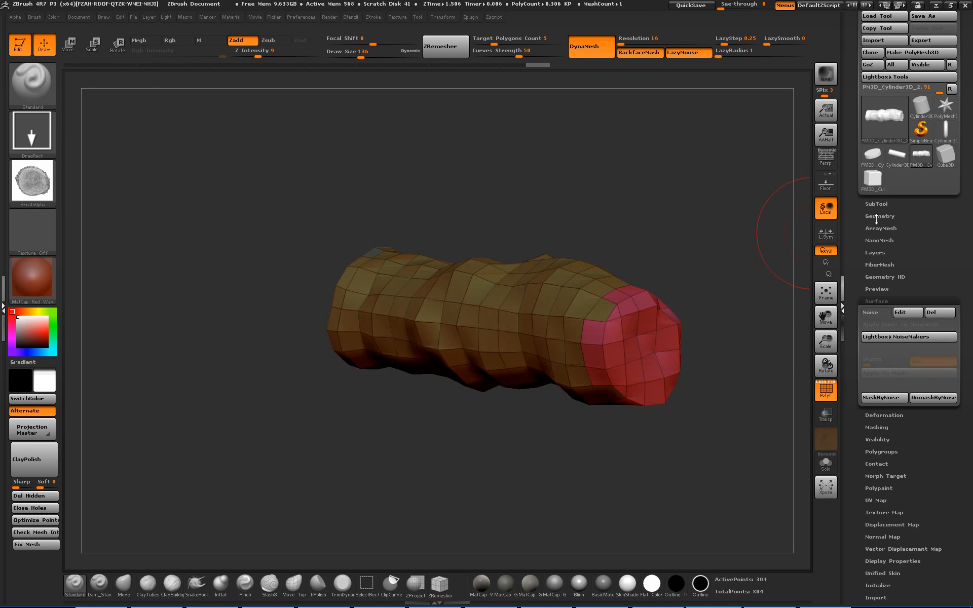
left_click_drag(611, 163, 595, 361)
left_click_drag(692, 283, 708, 279)
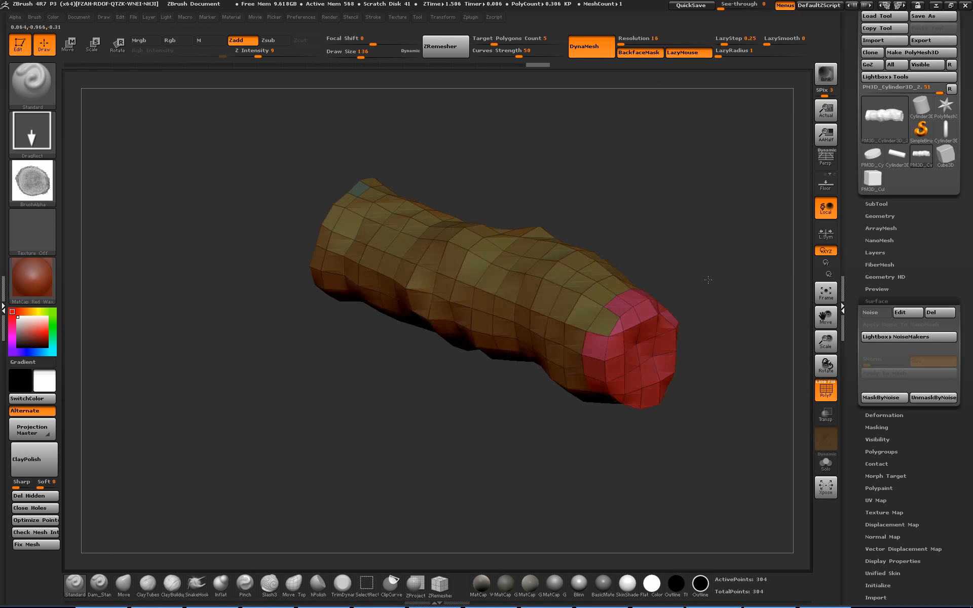
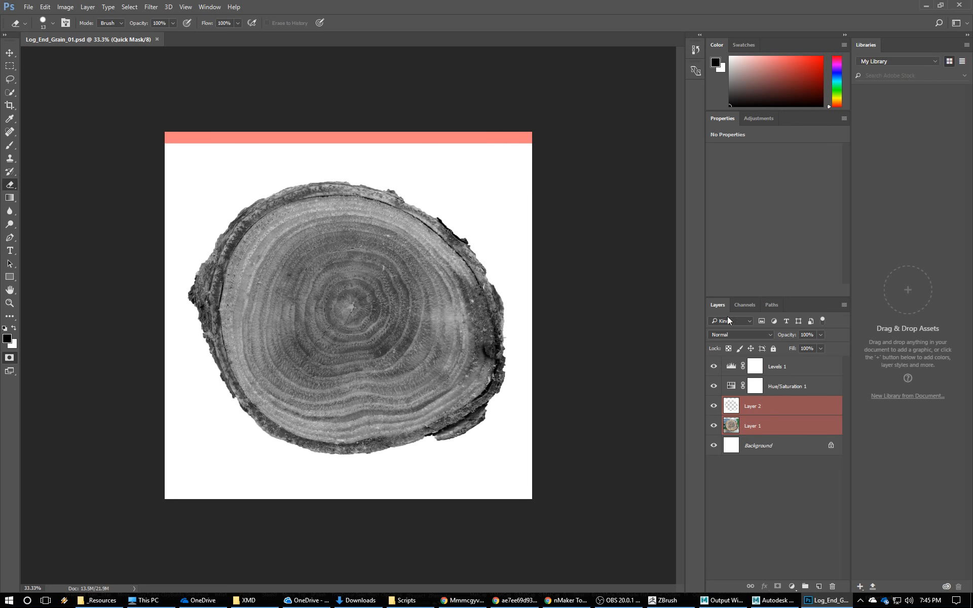
In Photoshop's Log_End_Grain_01.psd, reactivate the RGB channel, hide the Levels 1 and Hue/Saturation 1 adjustments and select Layer 1.
left_click(745, 306)
left_click(712, 398)
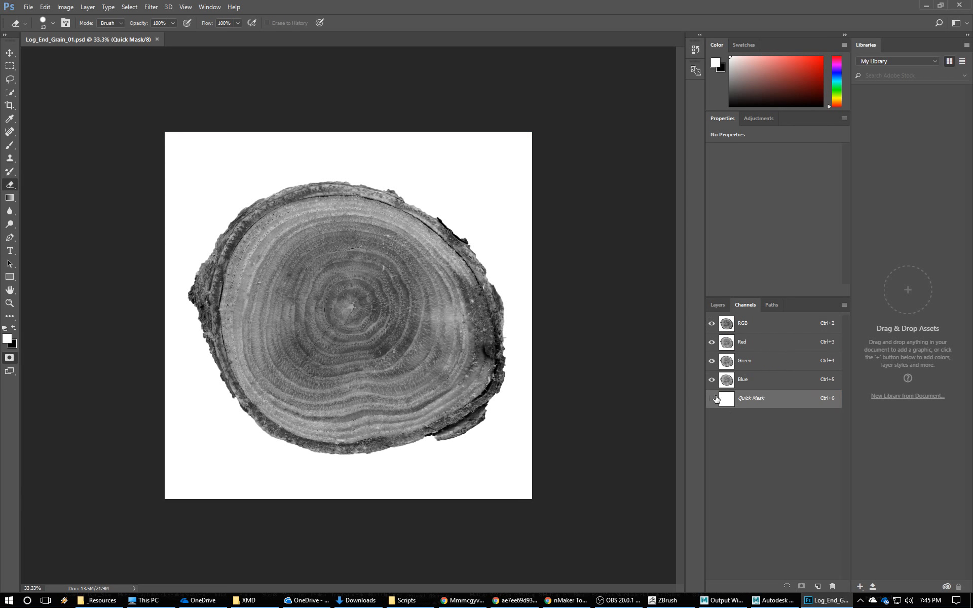
left_click(743, 324)
left_click(718, 305)
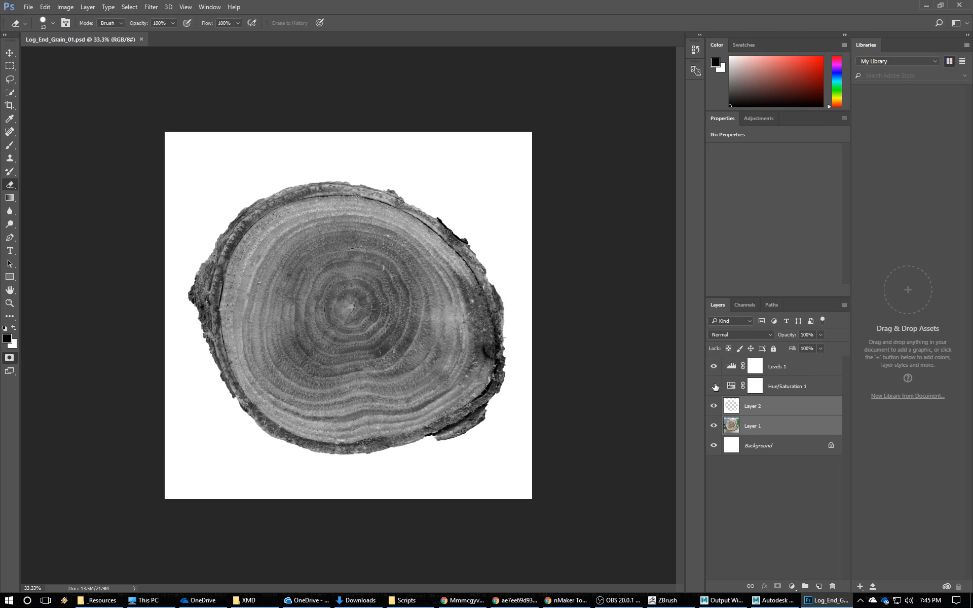
left_click_drag(714, 366, 714, 386)
left_click(771, 425)
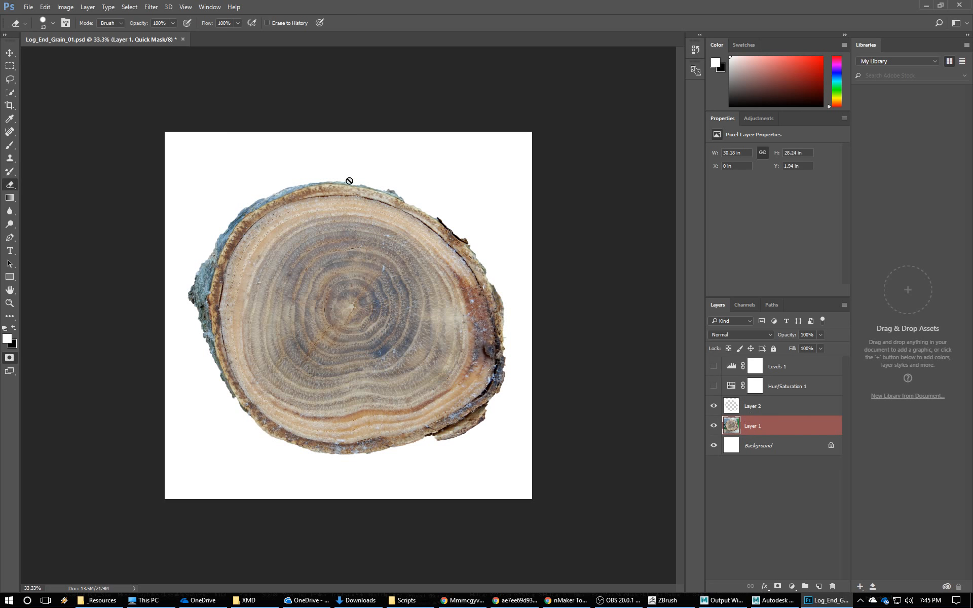
Examine where nDisplacement-1.0.jsxbin is installed in the Adobe Photoshop CC 2017 Presets\Scripts folder.
left_click(24, 12)
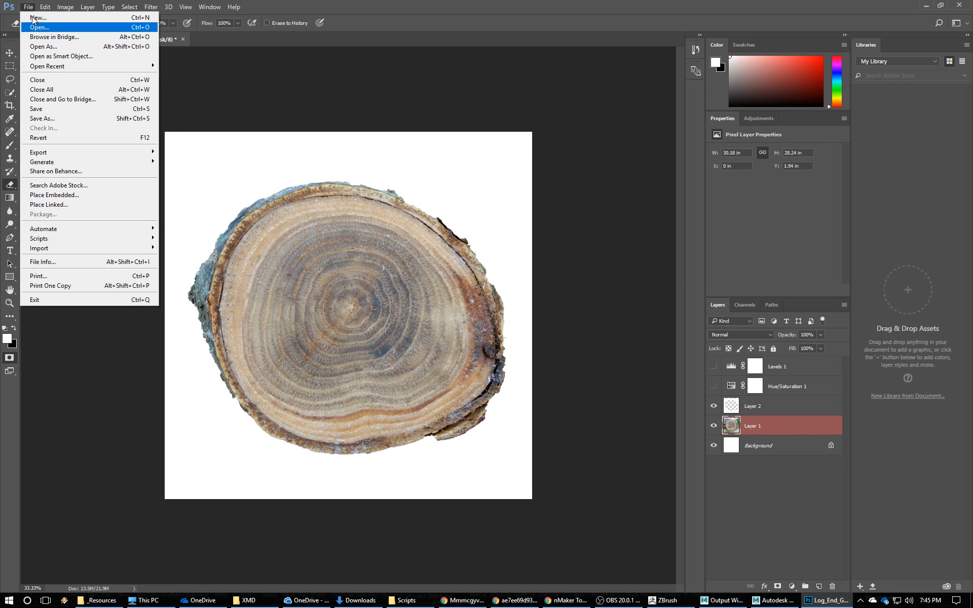
mouse_move(124, 238)
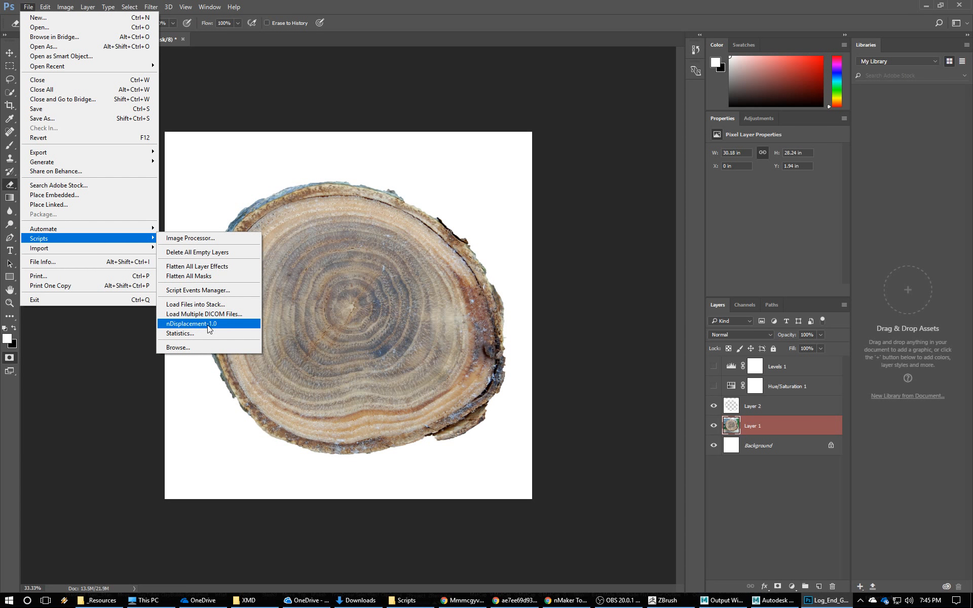
left_click(401, 602)
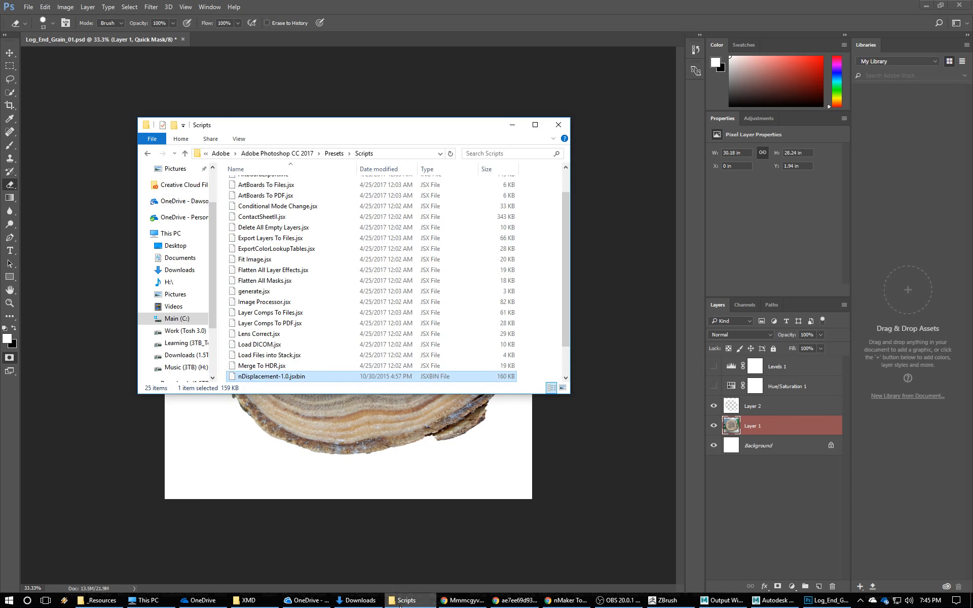
left_click(393, 154)
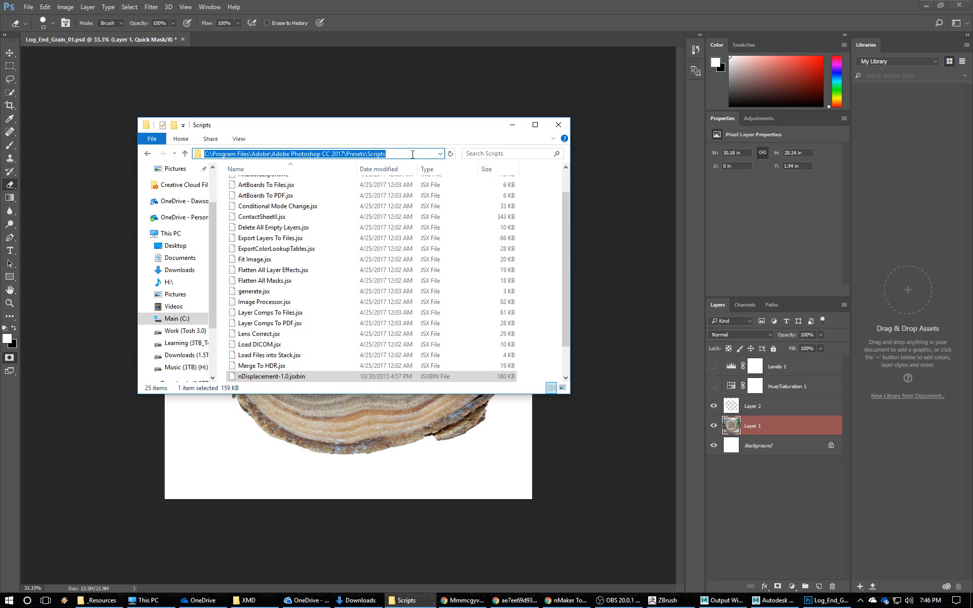
scroll(274, 335, "down", 1)
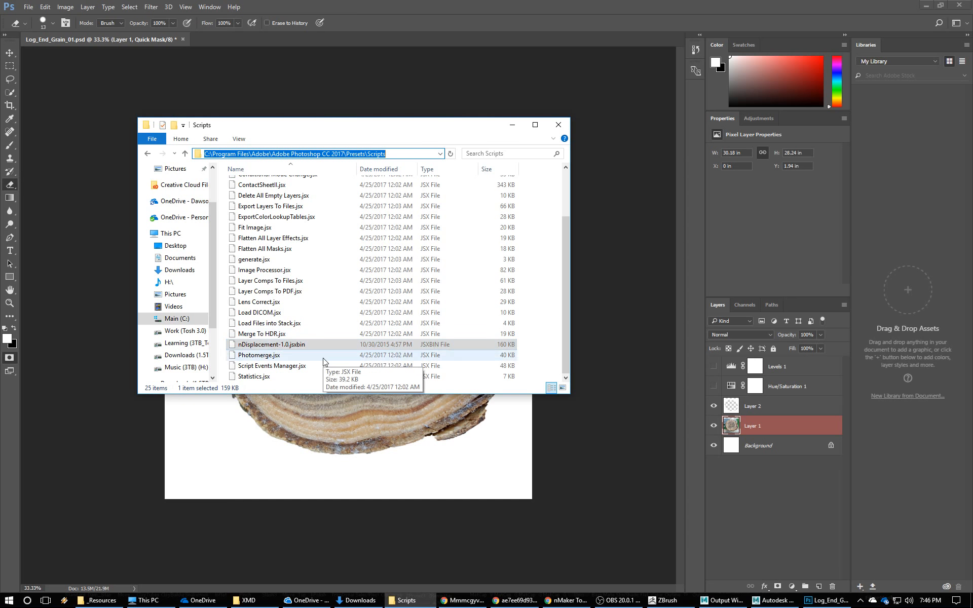
left_click(567, 123)
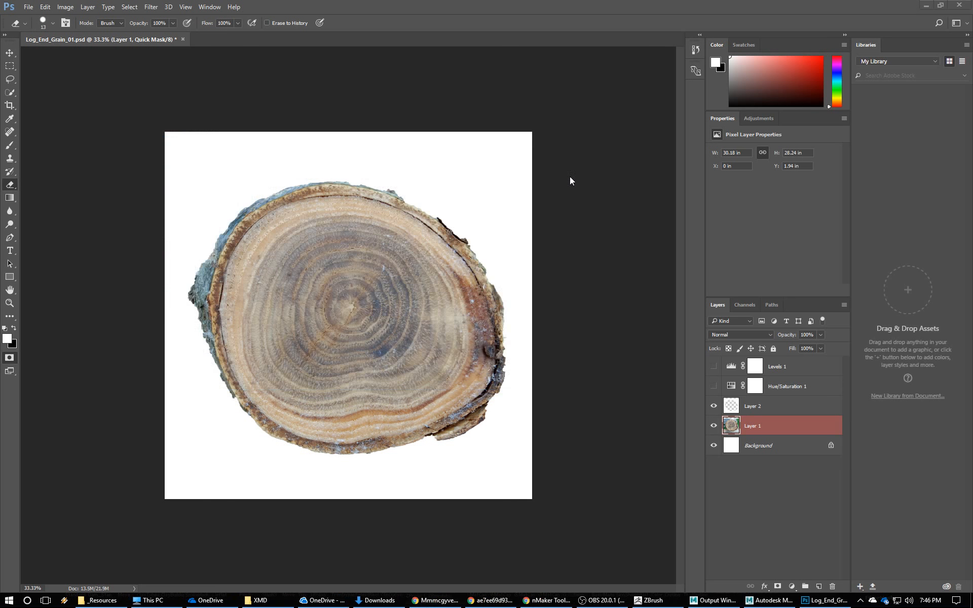
Run the nDisplacement-1.0 script on Layer 1 to generate a displacement map and compare it with the original document.
left_click(29, 6)
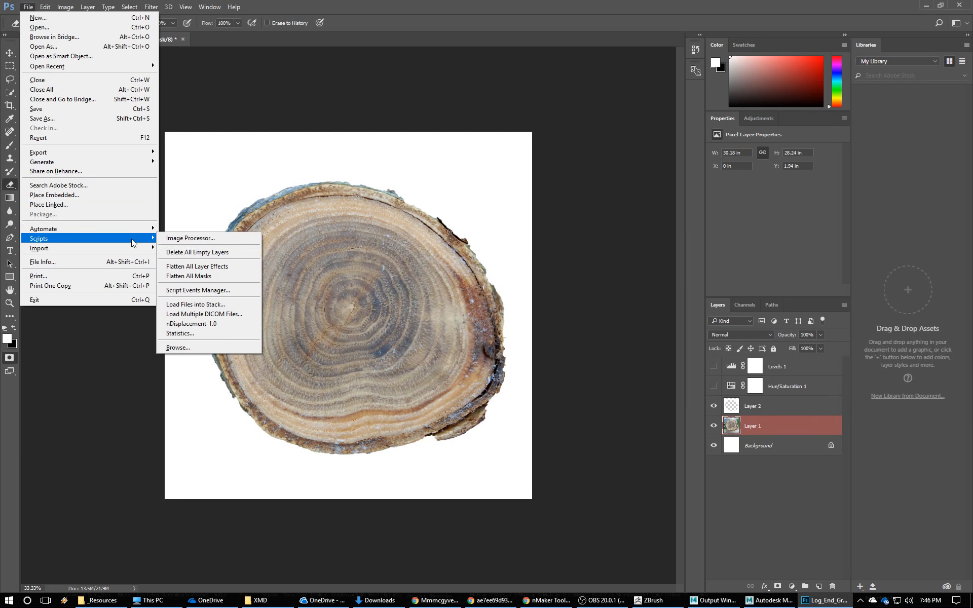
left_click(205, 324)
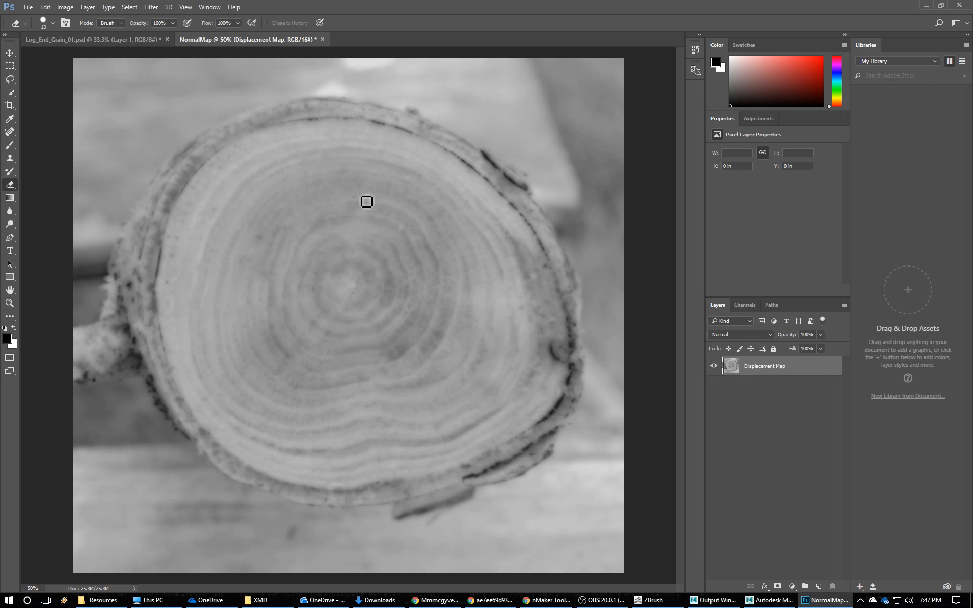
left_click(86, 40)
left_click(226, 39)
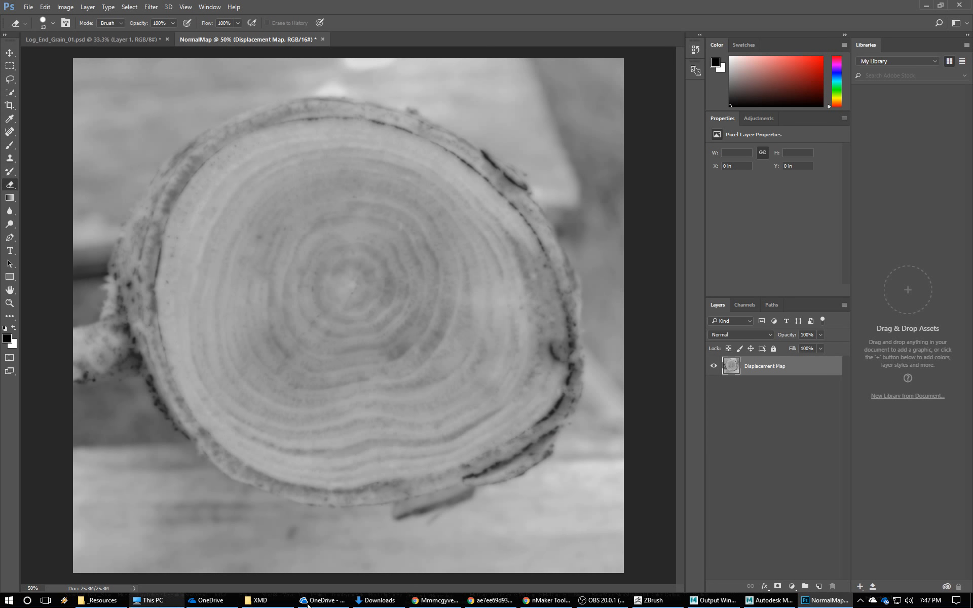
View the nMaker Tools download page in Chrome and return to the displacement map in Photoshop.
left_click(557, 602)
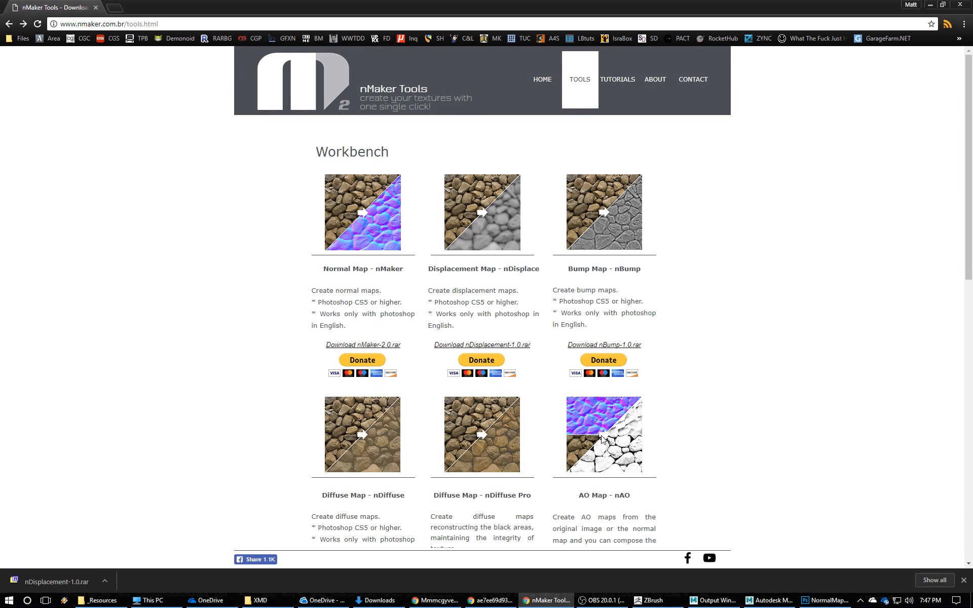
left_click(825, 601)
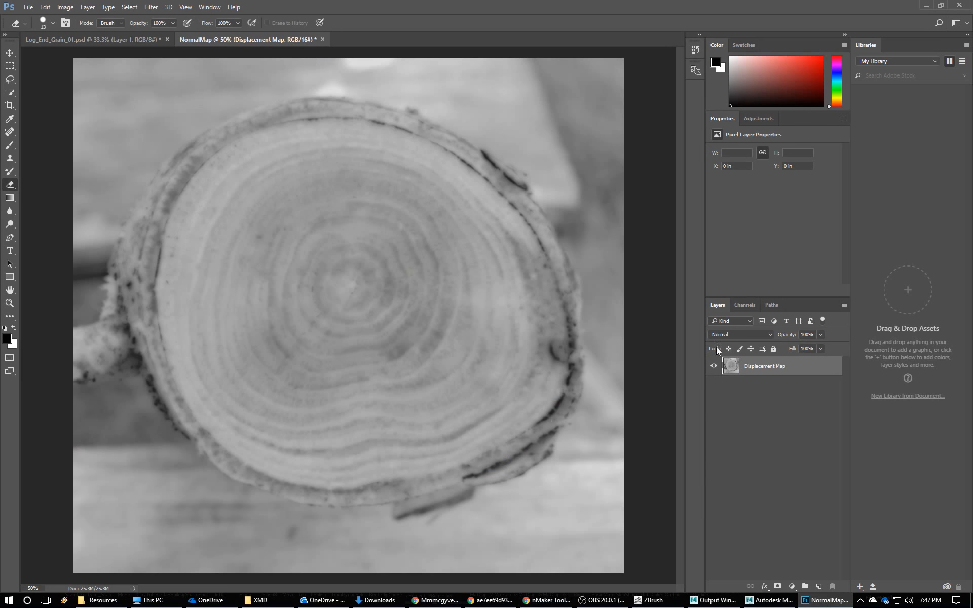
Add the displacement map to Log_End_Grain_01.psd as a layer between Layer 1 and Layer 2, aligned with the log, and save the file.
left_click(128, 41)
mouse_move(442, 272)
left_mouse_down()
mouse_move(537, 333)
mouse_move(626, 355)
left_mouse_up()
key("v")
mouse_move(352, 282)
left_mouse_down()
mouse_move(362, 290)
mouse_move(354, 292)
left_mouse_up()
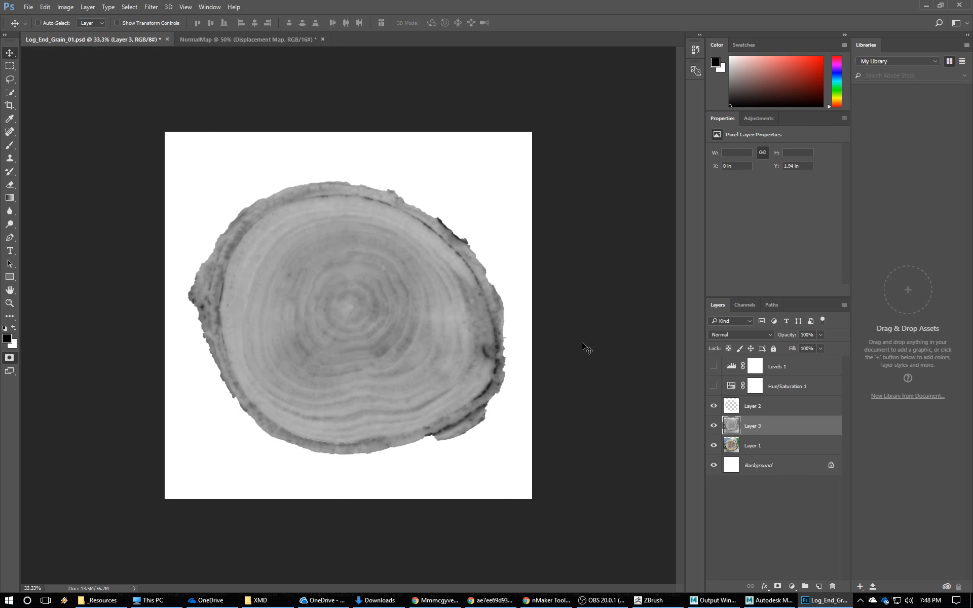
key("ctrl+s")
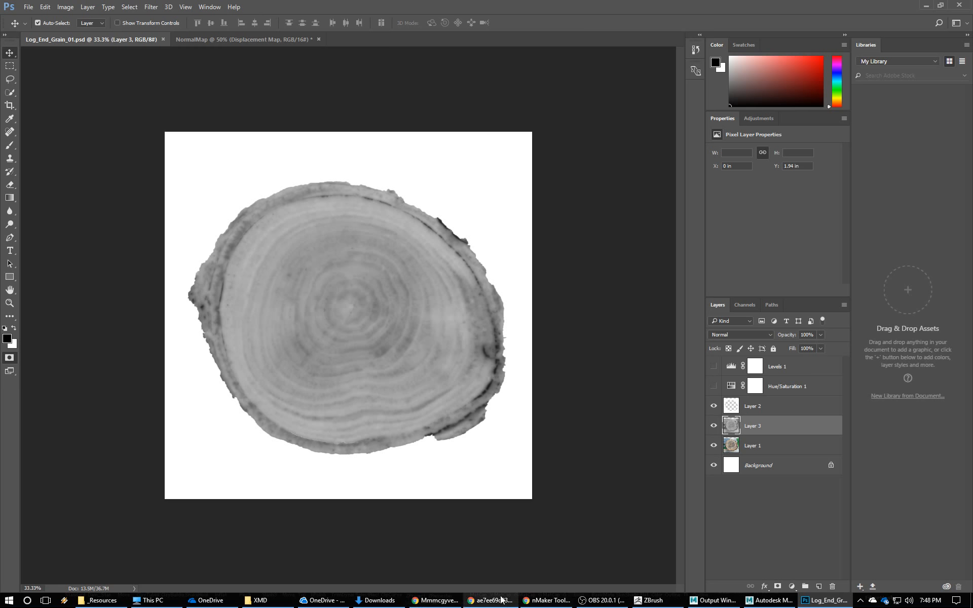
Switch to ZBrush, import the new Log_End_Grain_01 image as an alpha and invert it.
left_click(650, 601)
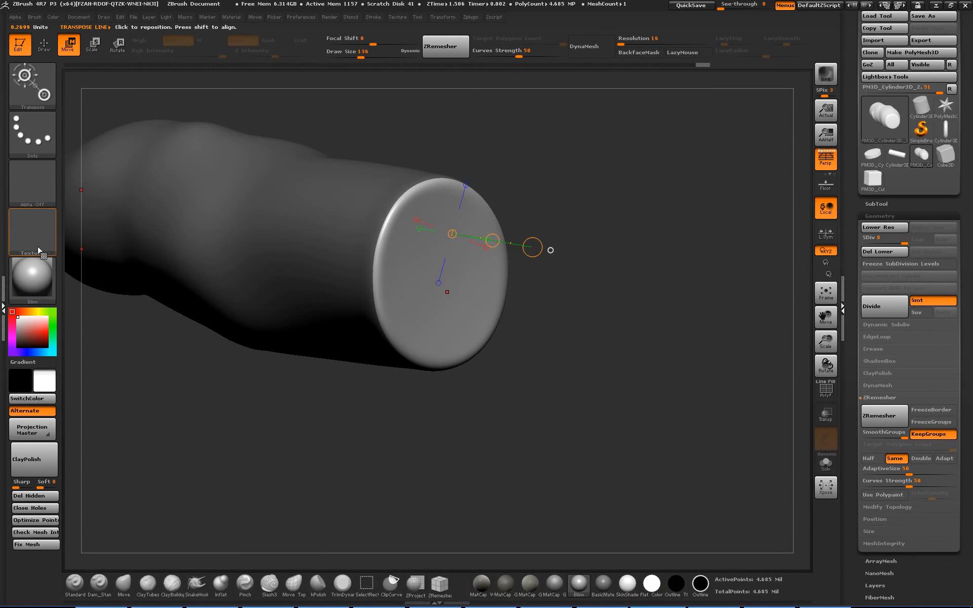
left_click(56, 227)
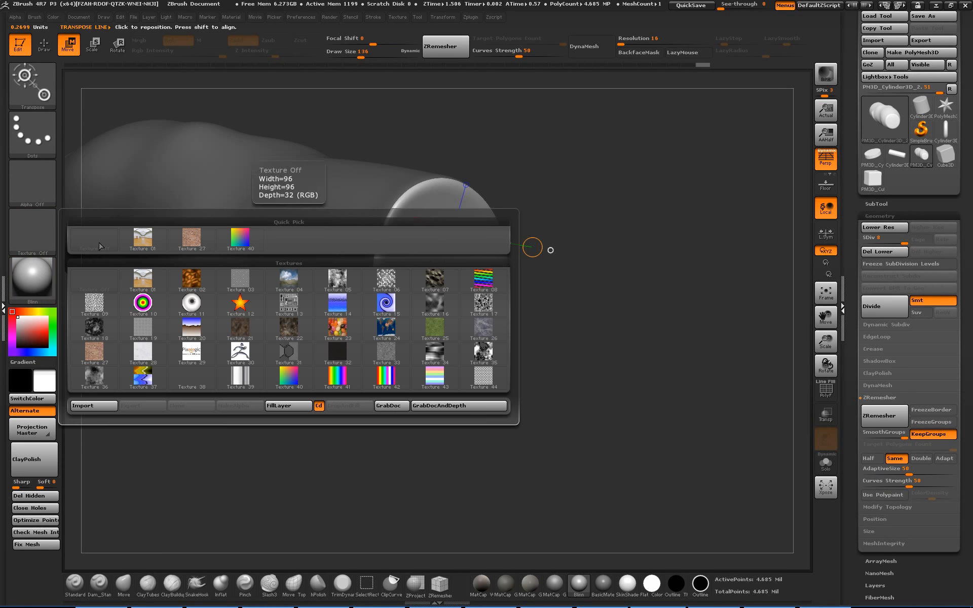
left_click(32, 168)
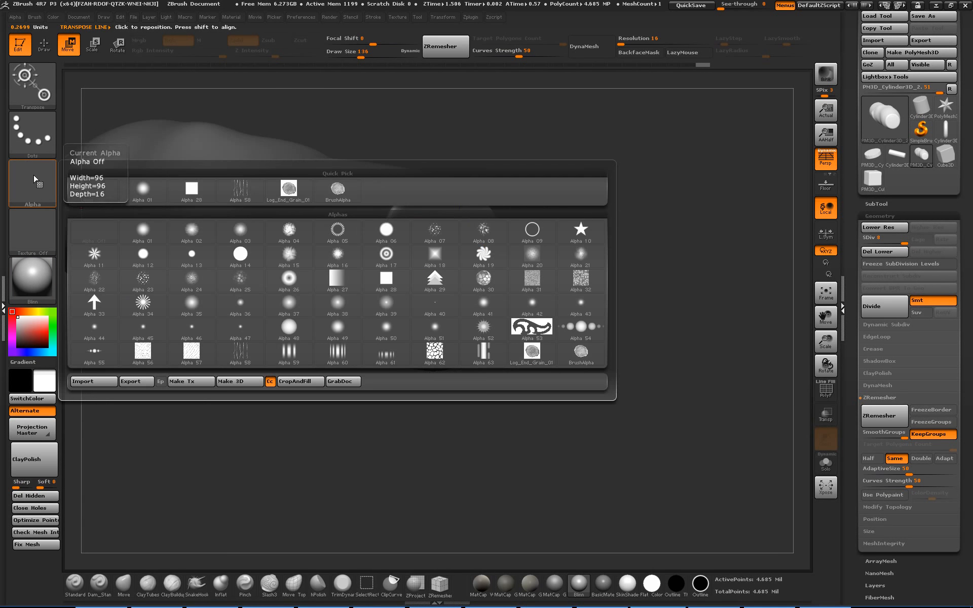
left_click(94, 386)
double_click(119, 85)
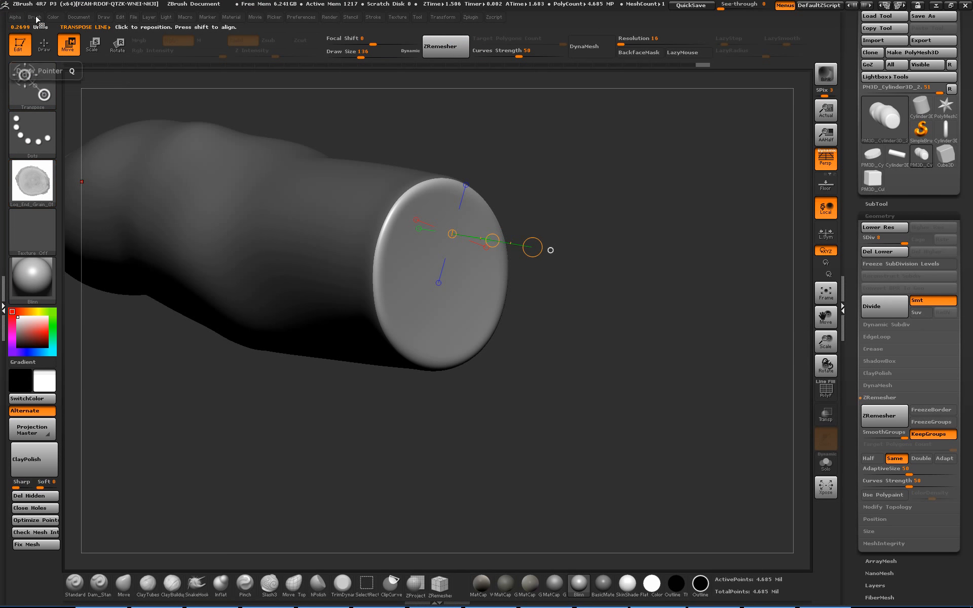
left_click(20, 18)
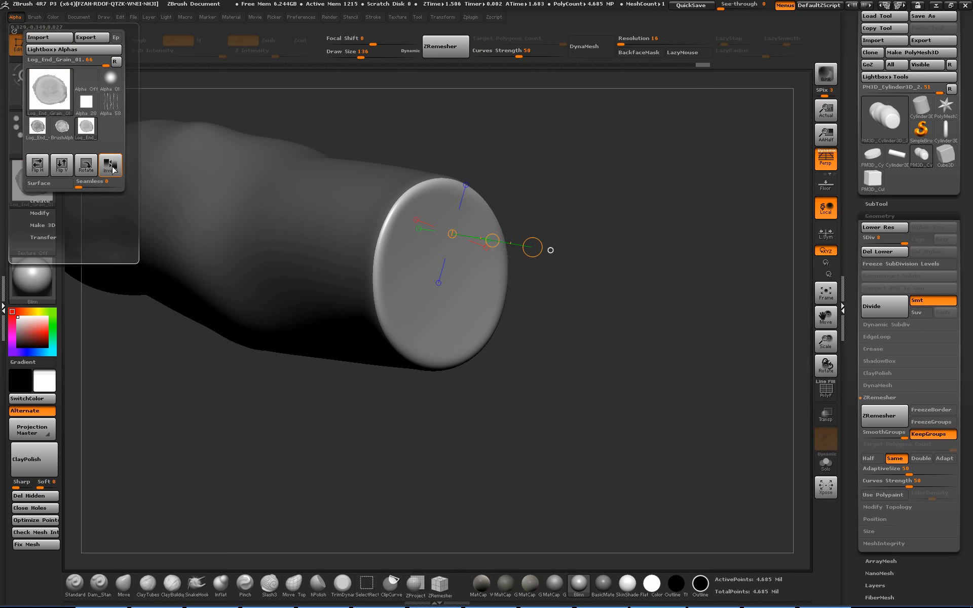
Try stamping the existing BrushAlpha across the log's end face with the Standard brush in DragRect mode.
left_click_drag(615, 362, 591, 364)
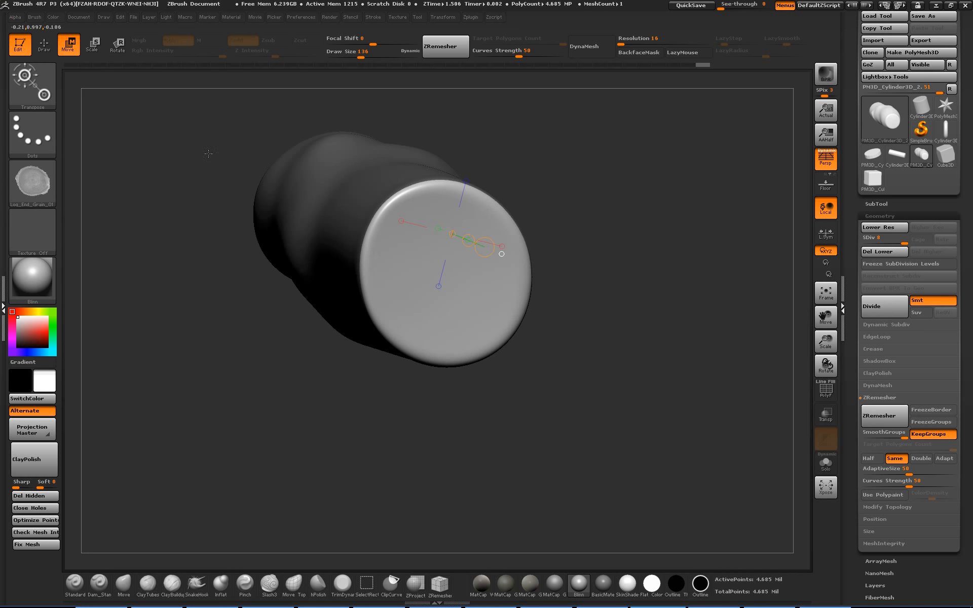
key("q")
left_click_drag(445, 278, 557, 398)
mouse_move(614, 314)
left_mouse_down("alt")
mouse_move(632, 386)
mouse_move(719, 361)
mouse_move(697, 357)
left_mouse_up("alt")
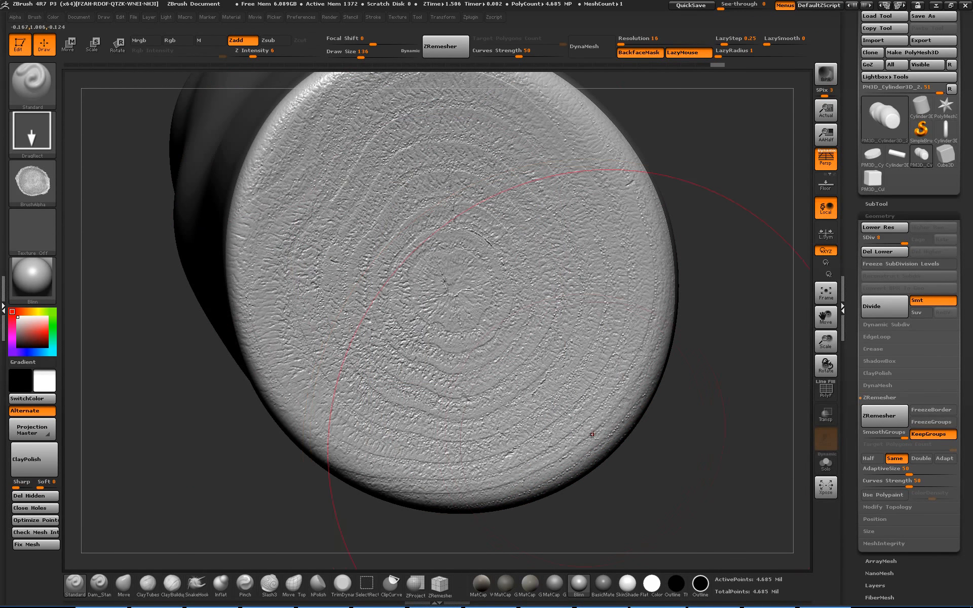
mouse_move(680, 454)
left_mouse_down("alt")
mouse_move(664, 439)
mouse_move(694, 440)
left_mouse_up("alt")
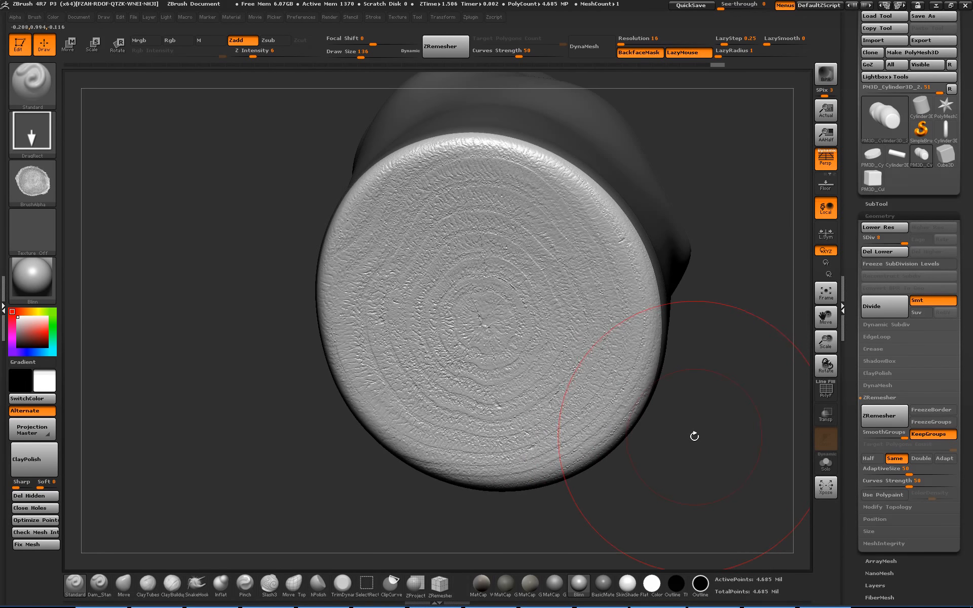
key("alt+Tab")
key("alt+Tab")
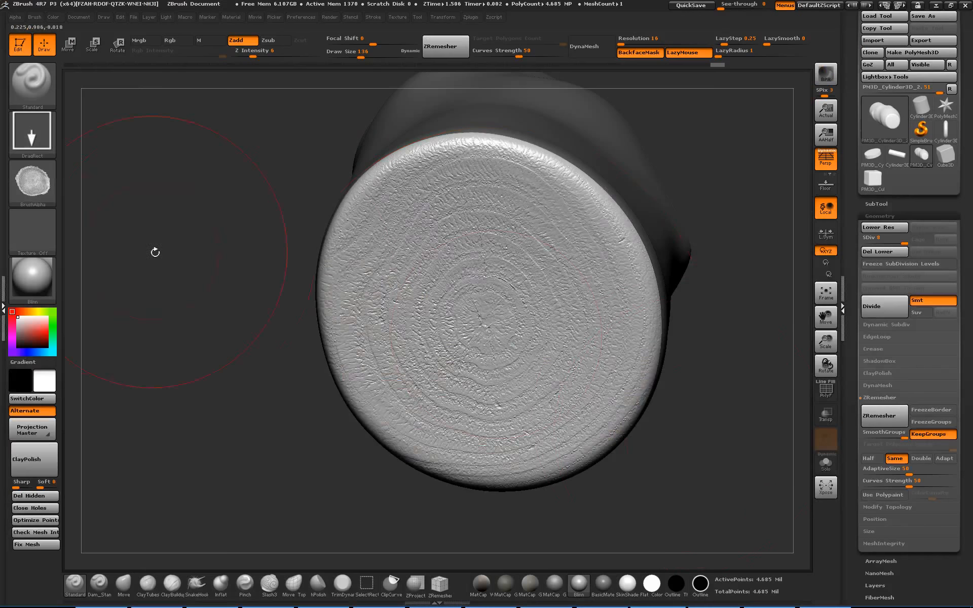
Assign the inverted Log_End_Grain_01 alpha to the Standard brush and undo the BrushAlpha stamp on the log's end.
left_click(45, 183)
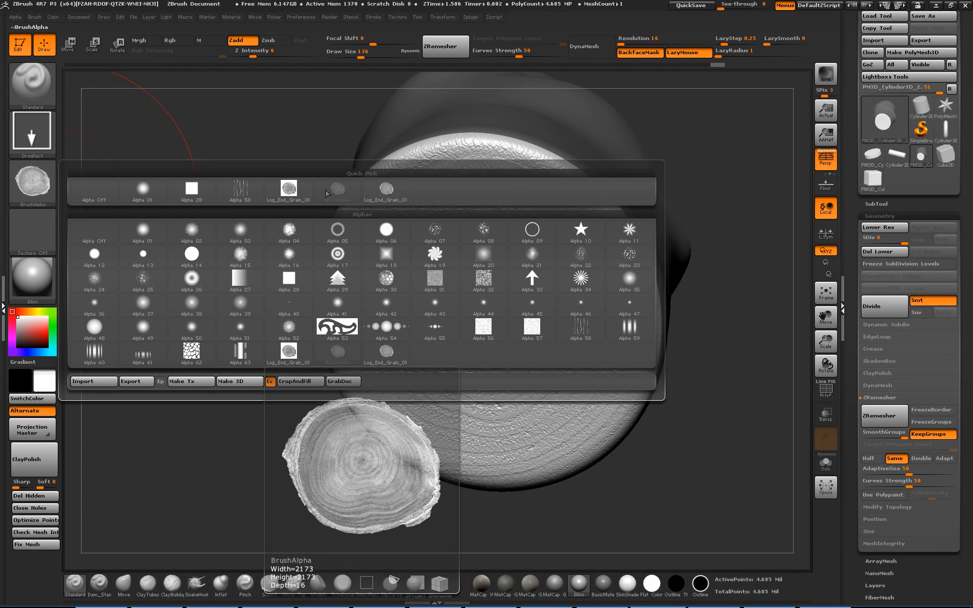
left_click(379, 194)
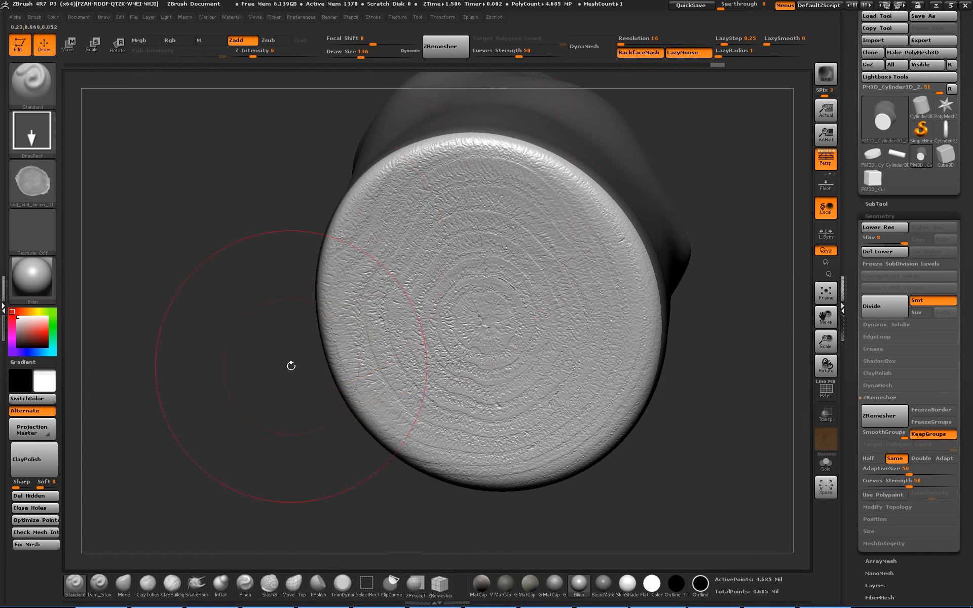
key("ctrl+z")
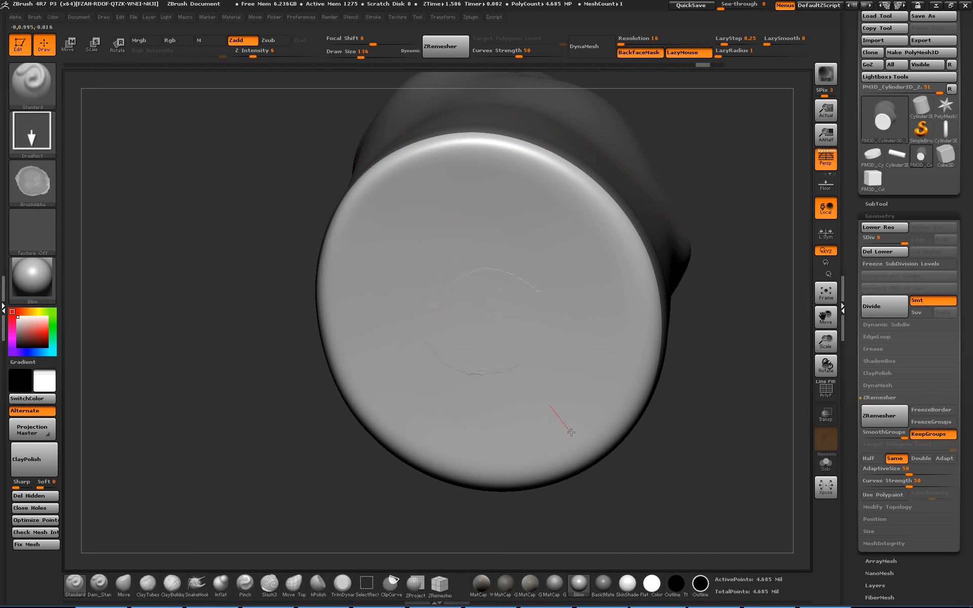
Try stamping the inverted end grain alpha on the log's end face at Z Intensity 6.
key("ctrl+z")
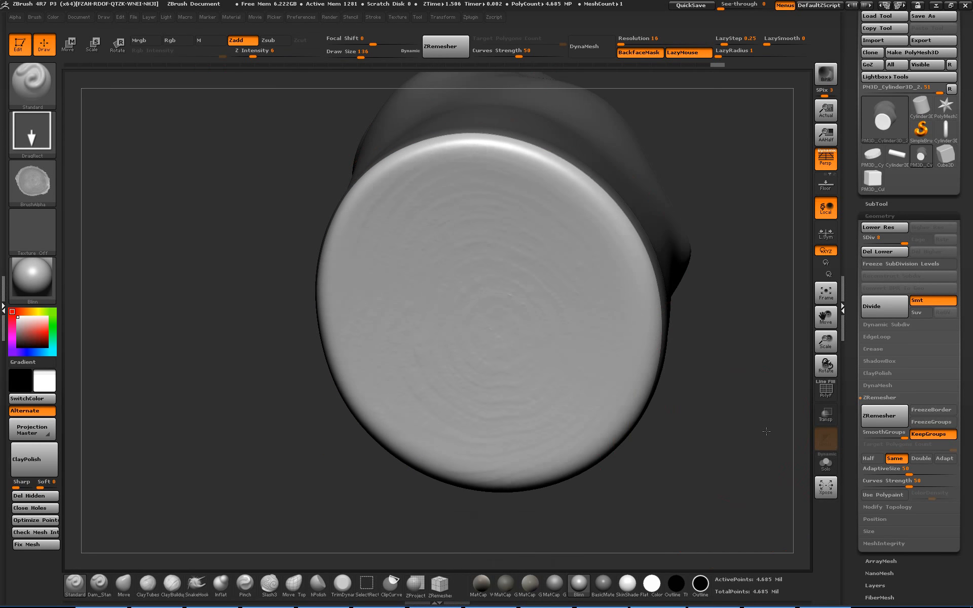
key("f")
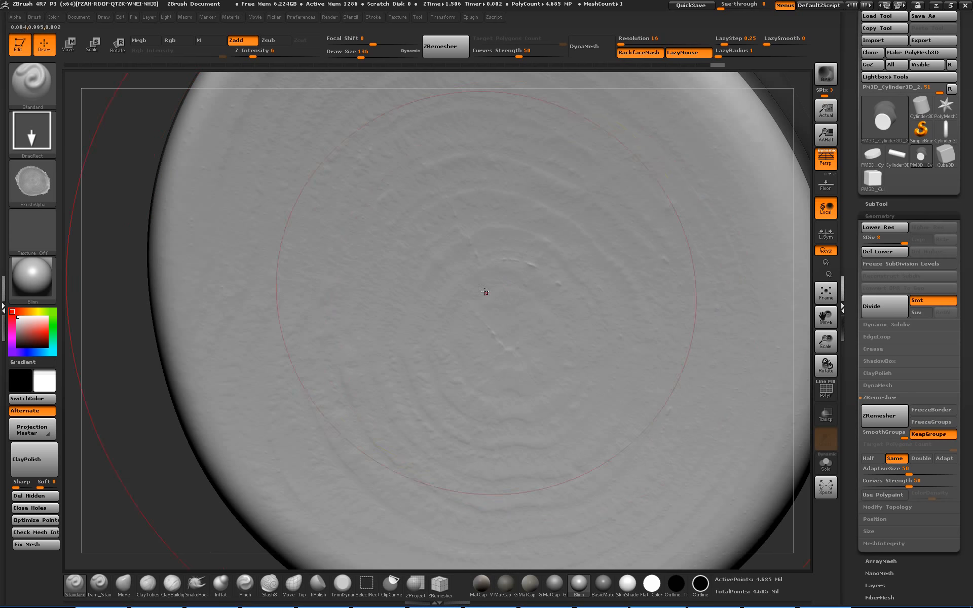
key("ctrl+z")
Set the brush's Z Intensity to 14 and stamp the end grain alpha across the log's end face.
left_click_drag(254, 54, 261, 54)
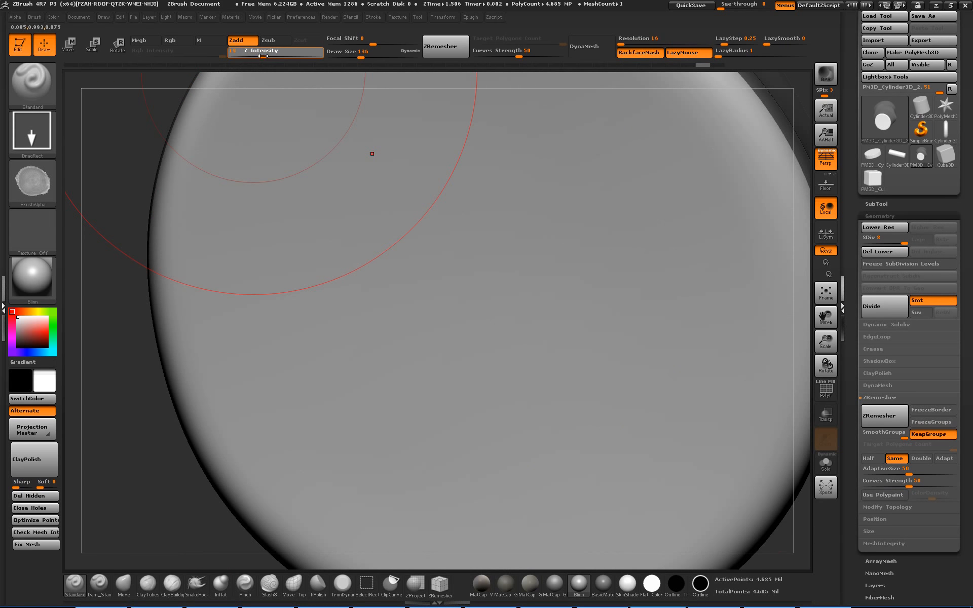
left_click_drag(500, 304, 932, 553)
key("f")
left_click_drag(684, 395, 736, 384)
key("ctrl+z")
mouse_move(415, 377)
left_mouse_down()
mouse_move(818, 531)
mouse_move(648, 458)
mouse_move(684, 525)
left_mouse_up()
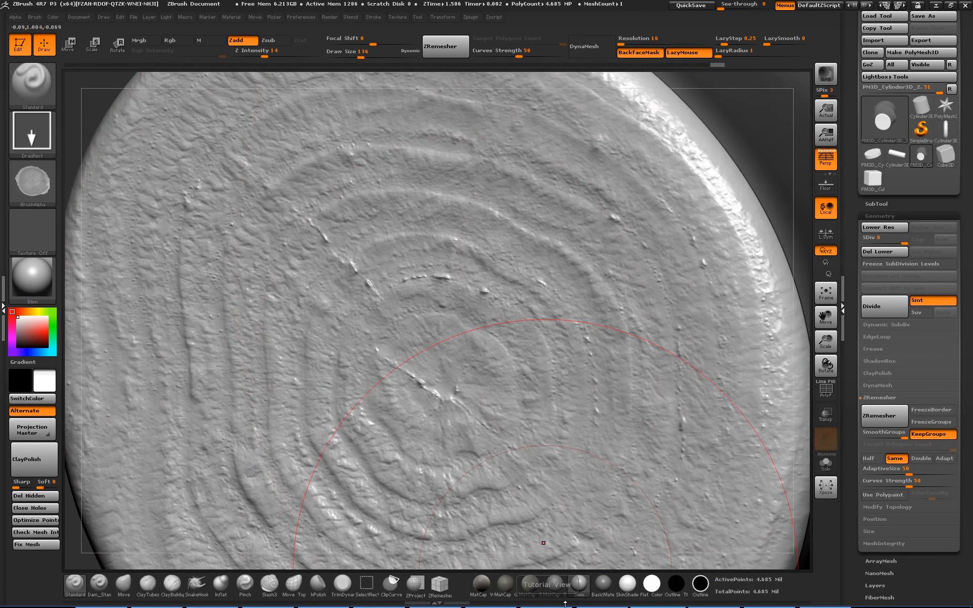
Examine the displacement map layer of Log_End_Grain_01.psd in Photoshop, up close around the central rings and as a whole.
key("super")
left_click(823, 601)
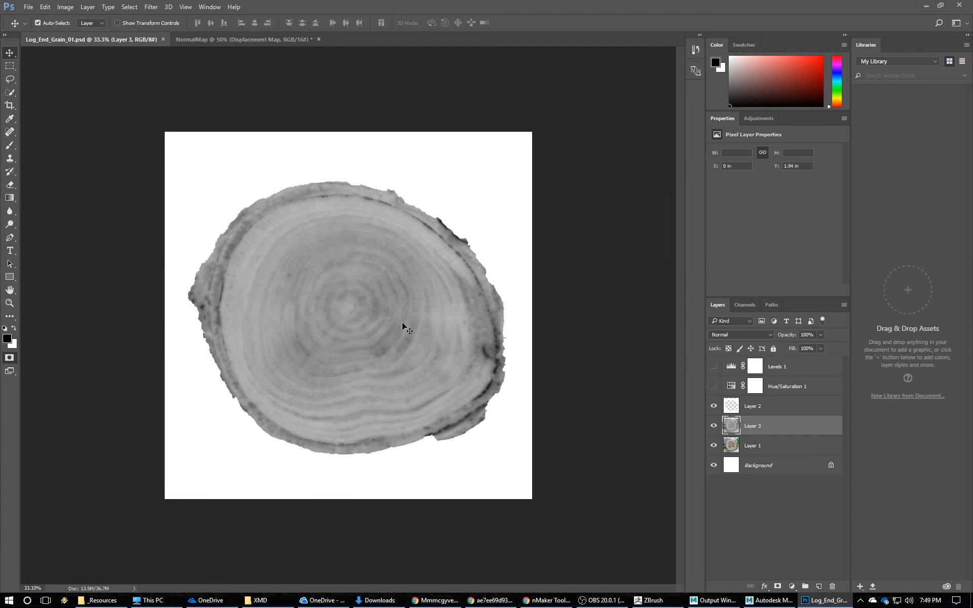
key("ctrl+plus")
key("ctrl+plus")
key("ctrl+plus")
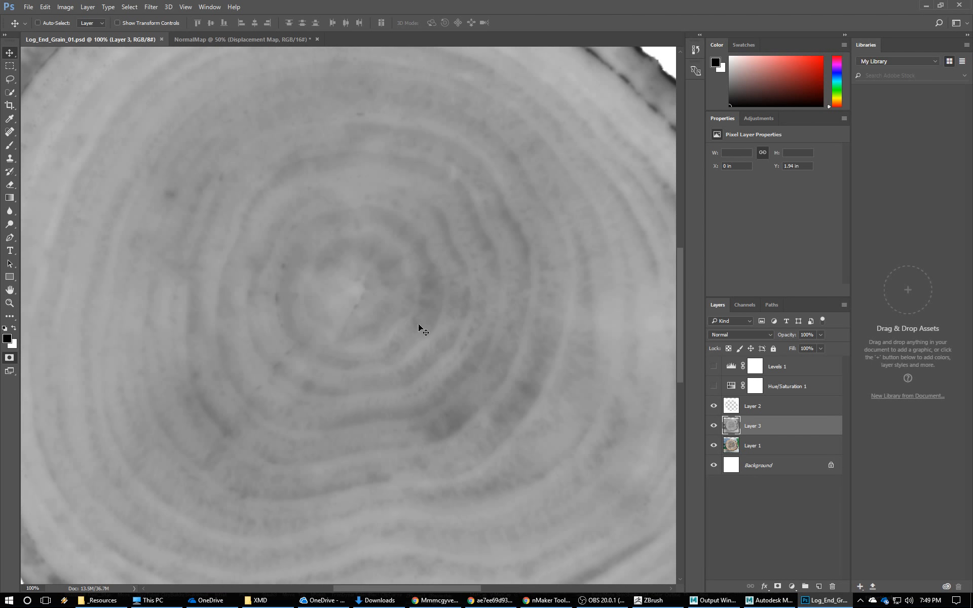
key("ctrl+plus")
key("ctrl+plus")
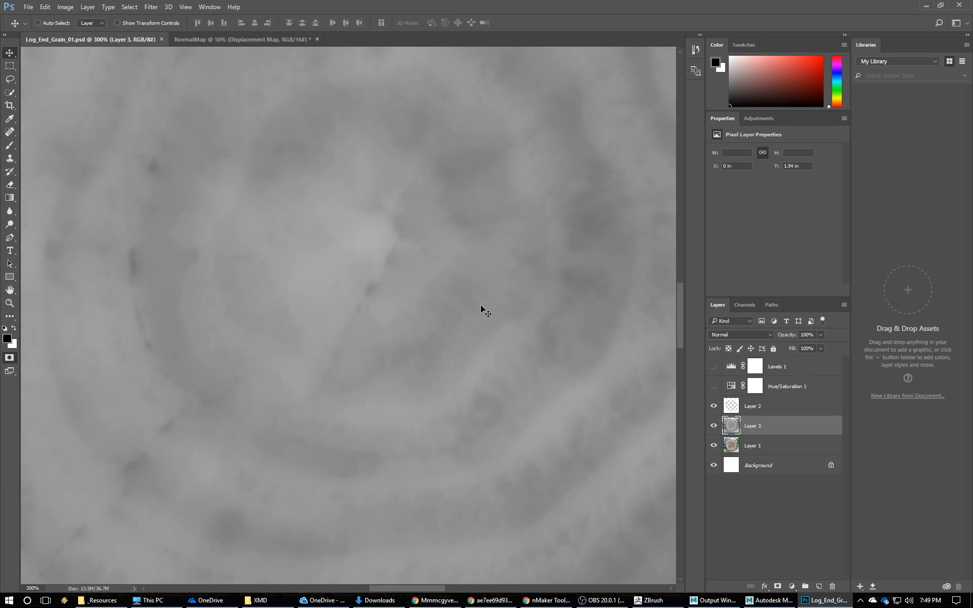
key("ctrl+minus")
key("ctrl+minus")
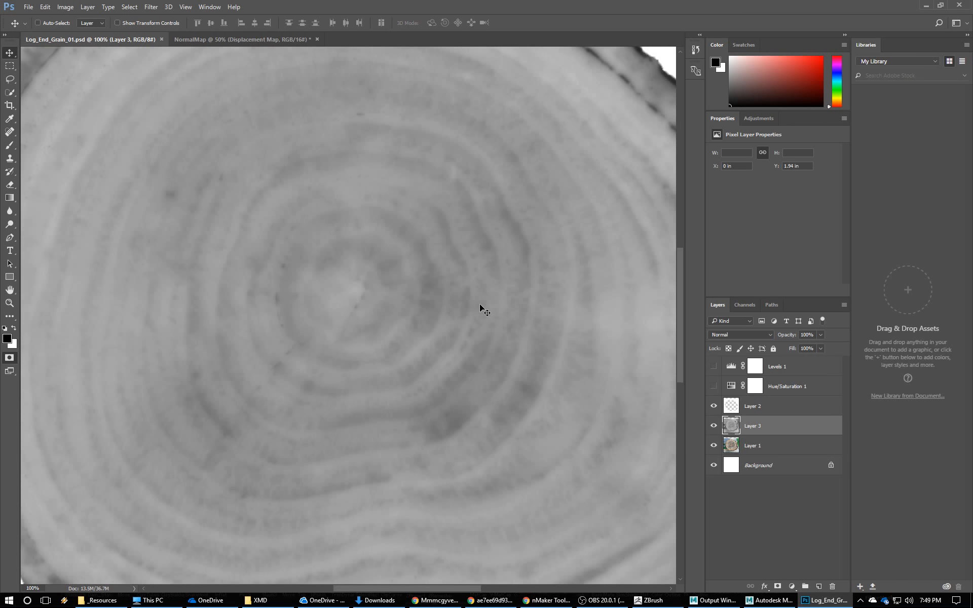
key("ctrl+0")
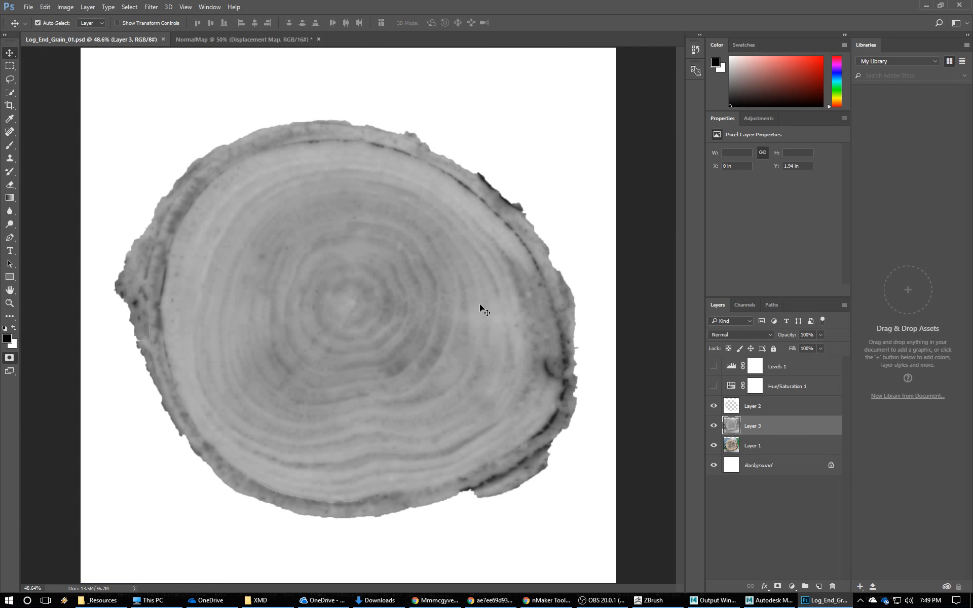
Return to ZBrush and clear the mask from the log body.
left_click(637, 600)
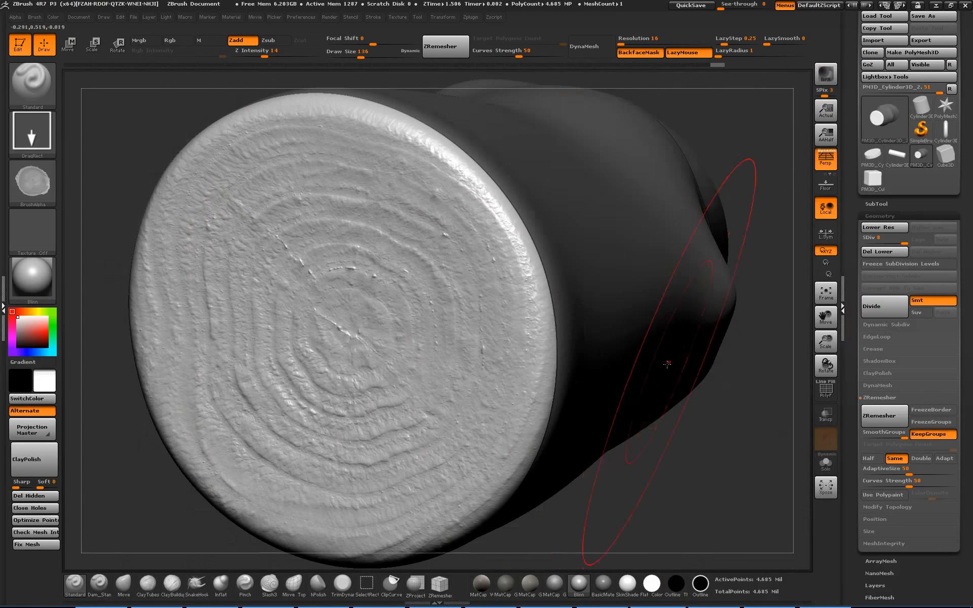
left_click_drag(667, 364, 735, 460)
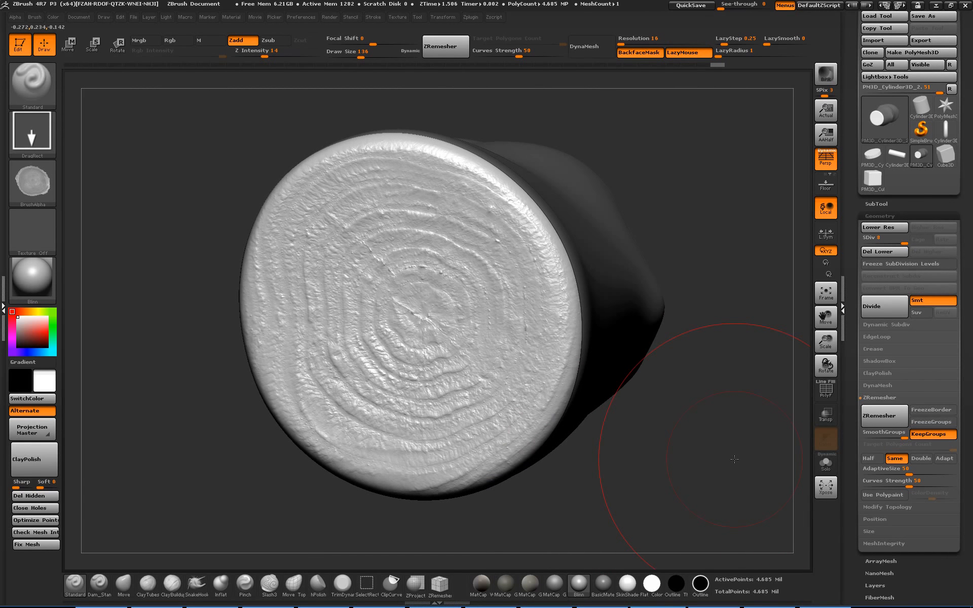
left_click_drag(738, 409, 699, 459, "ctrl")
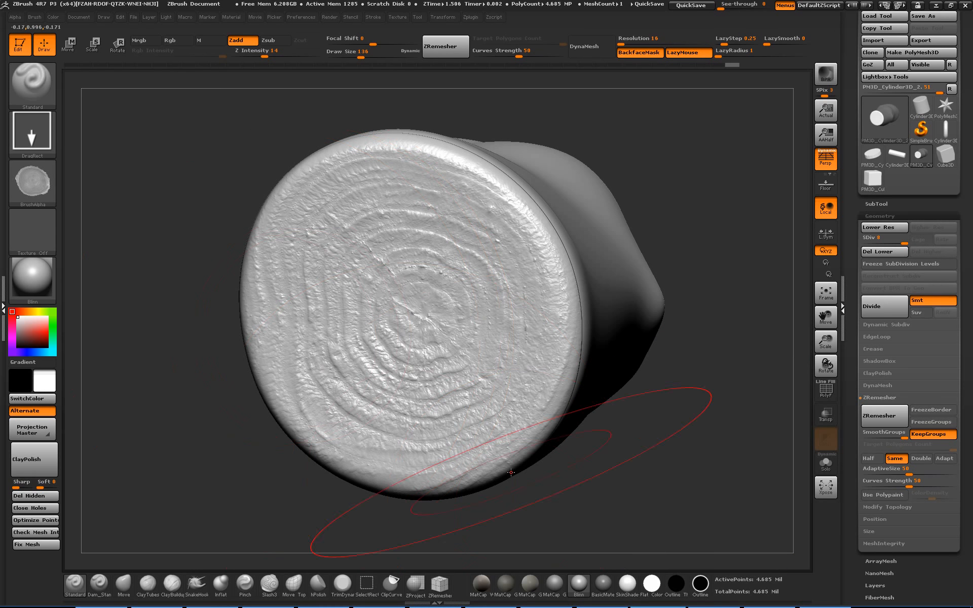
left_click(33, 184)
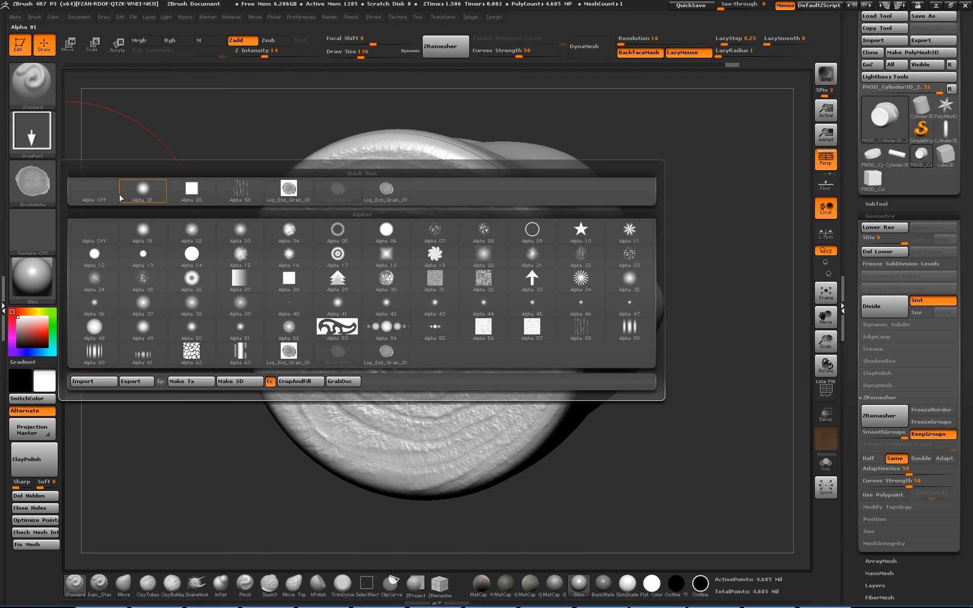
Switch to the Chrome window with the log end reference photo and search in a new tab for "bark photo".
key("super")
left_click(541, 603)
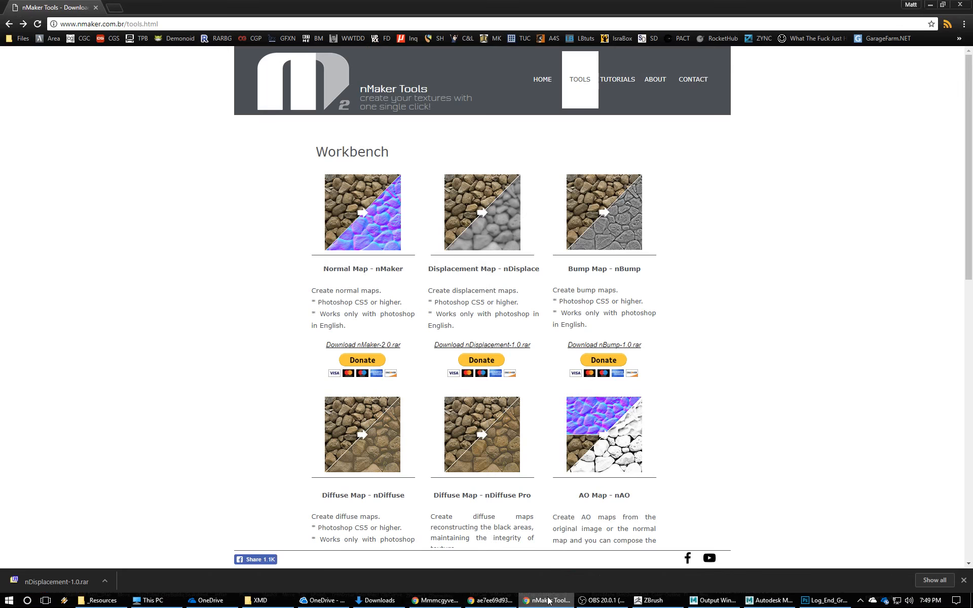
key("alt+Tab")
key("alt+Tab")
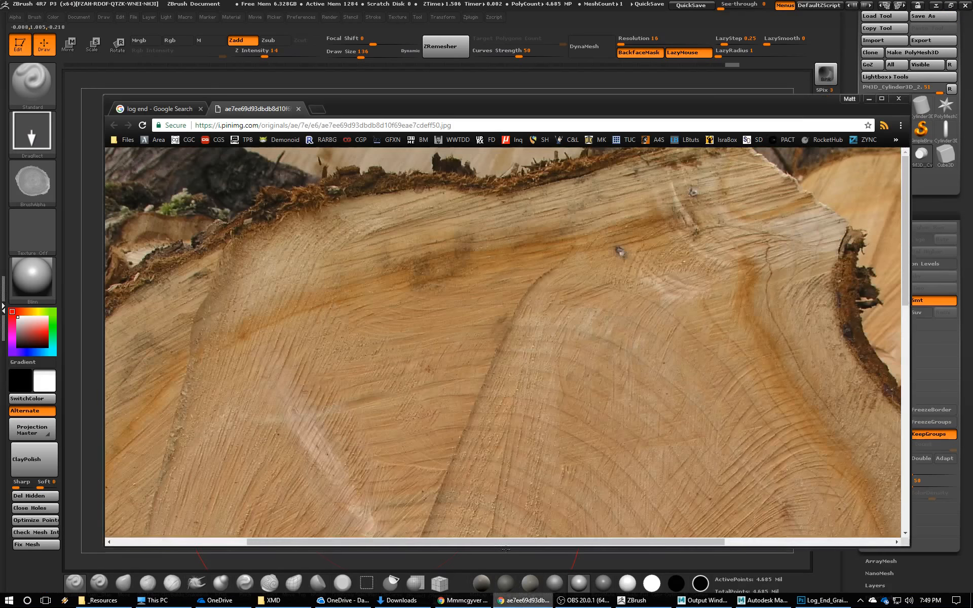
double_click(390, 108)
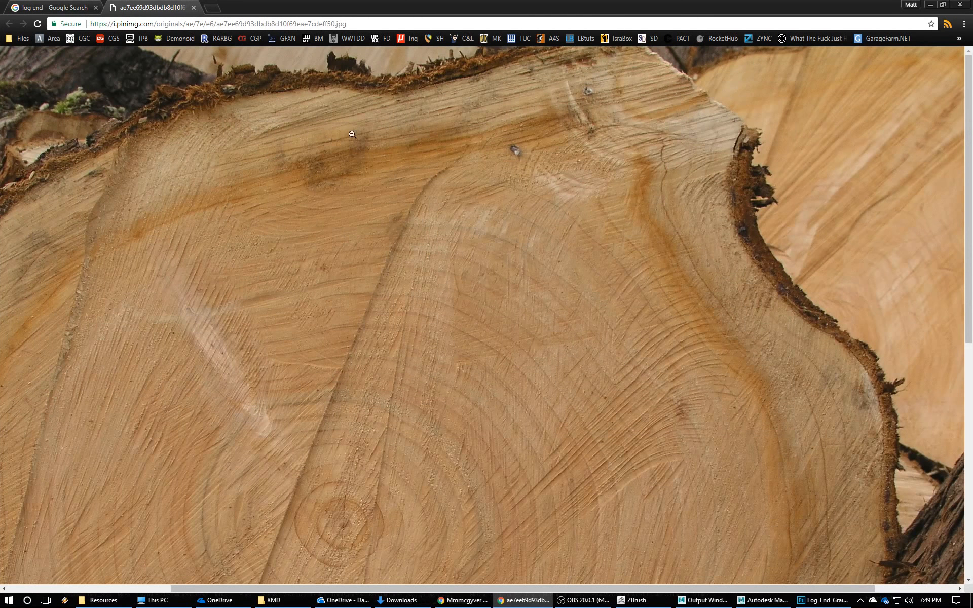
left_click(219, 9)
type("b")
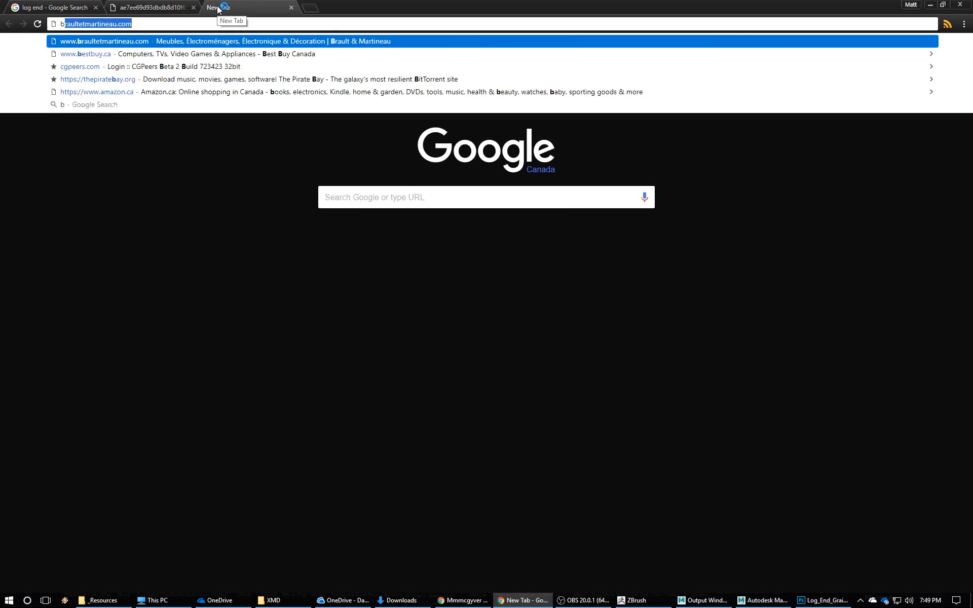
type("ark photo")
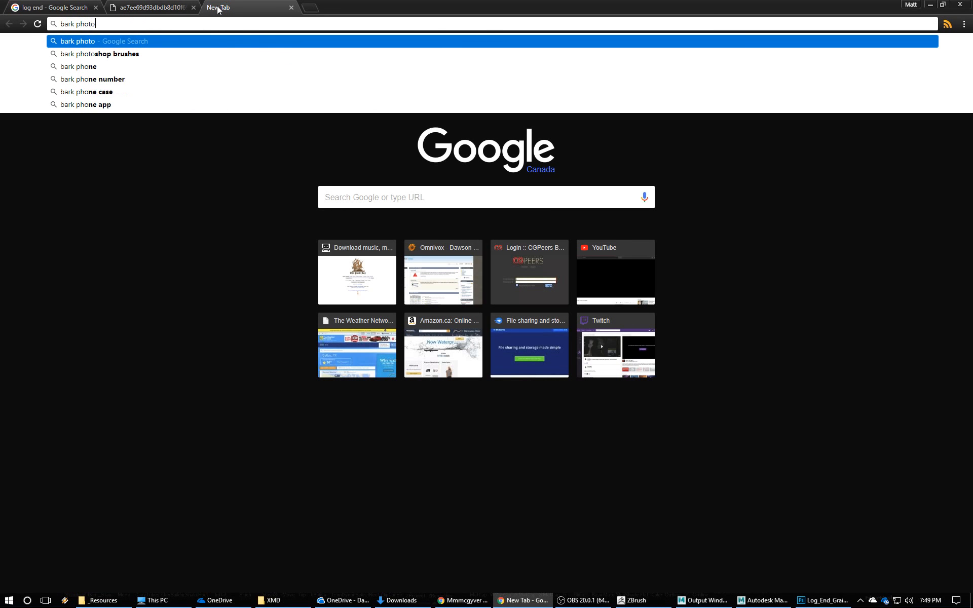
Search Google Images for "bark".
key("BackSpace")
key("BackSpace")
key("BackSpace")
key("BackSpace")
key("Return")
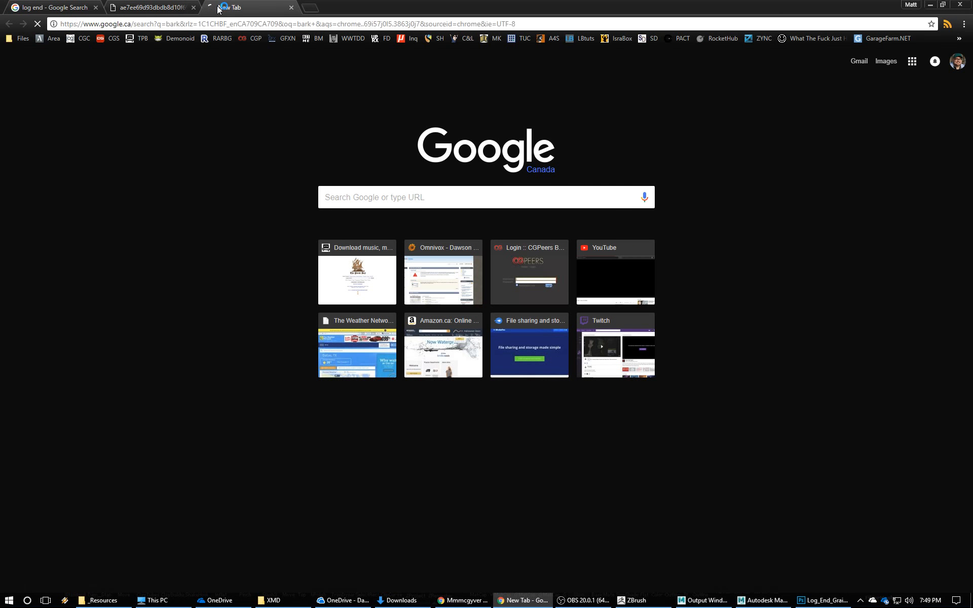
left_click(119, 97)
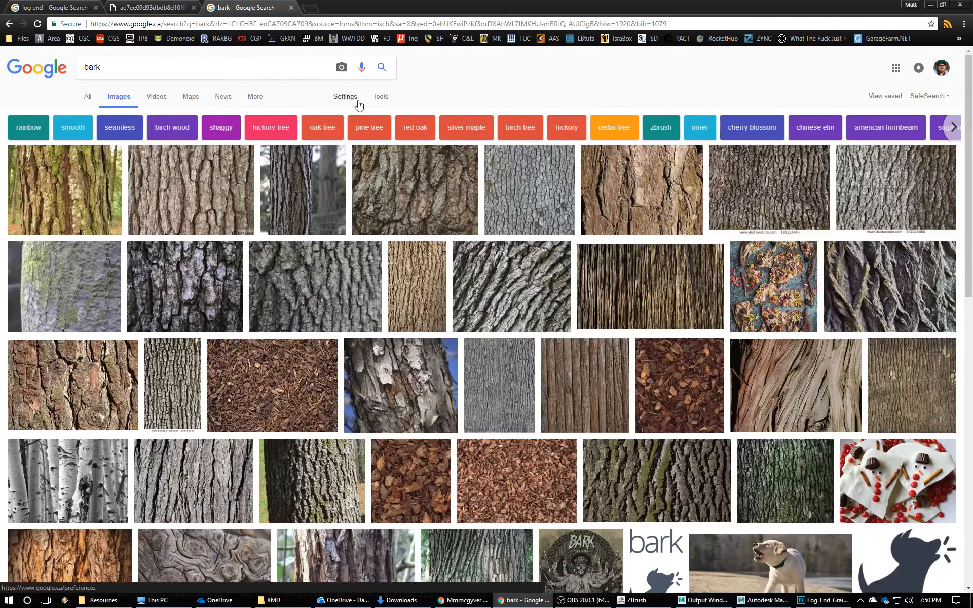
Filter the bark image results to sizes larger than 2 MP (1600 × 1200).
left_click(380, 96)
left_click(92, 115)
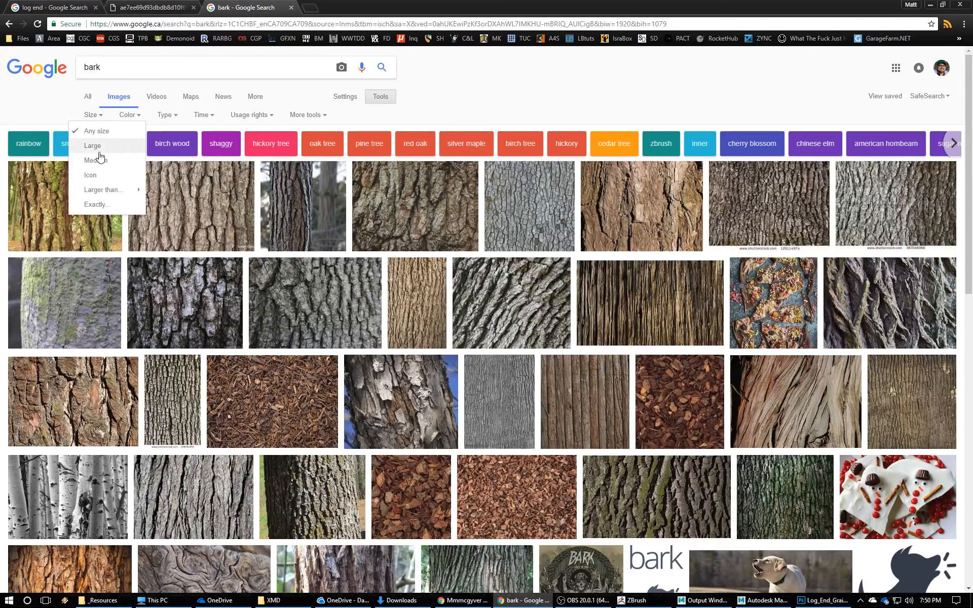
mouse_move(104, 191)
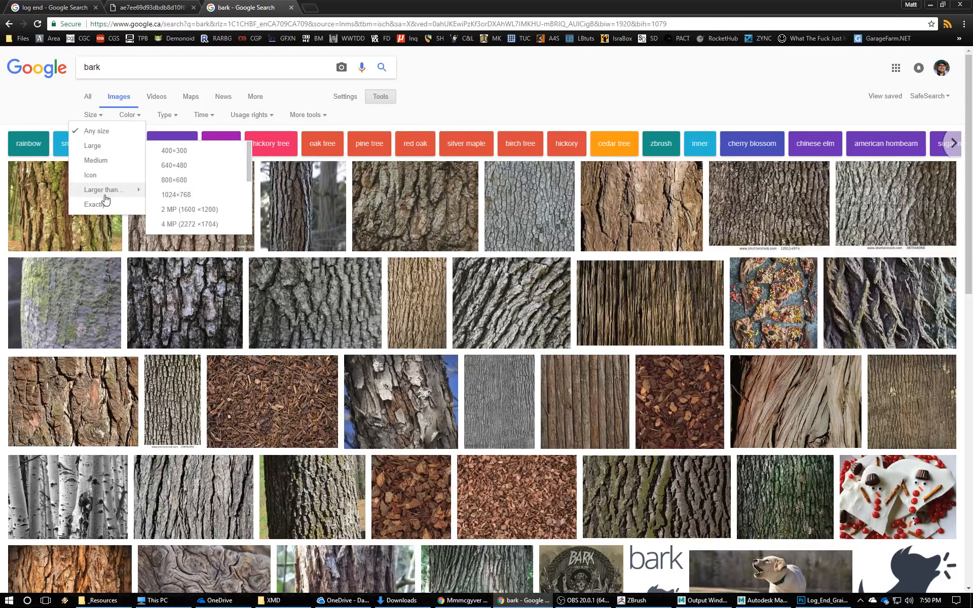
left_click(199, 216)
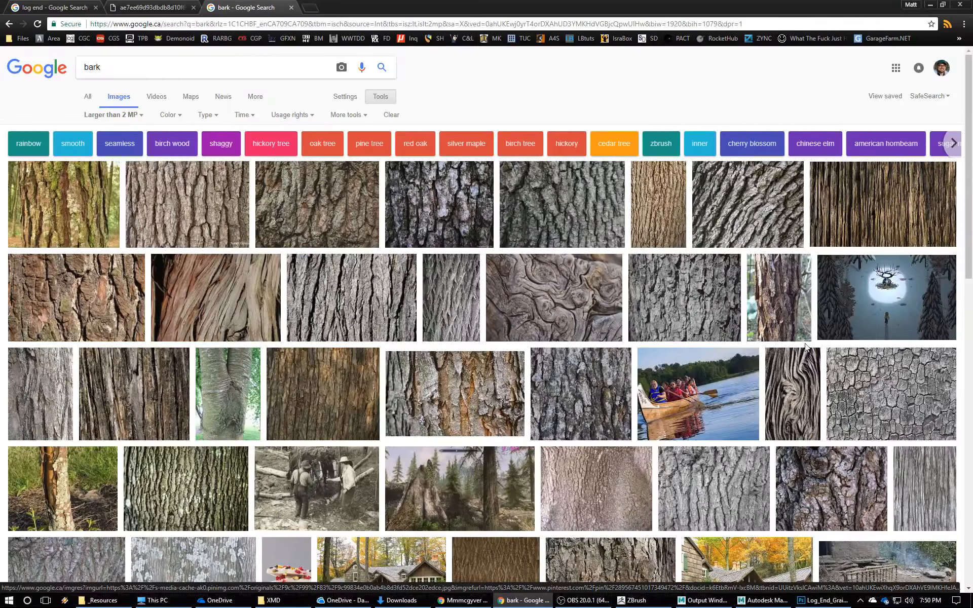
Look through the bark photos and open the full-size "Free image of tree bark background" image in its own tab.
scroll(807, 346, "down", 2)
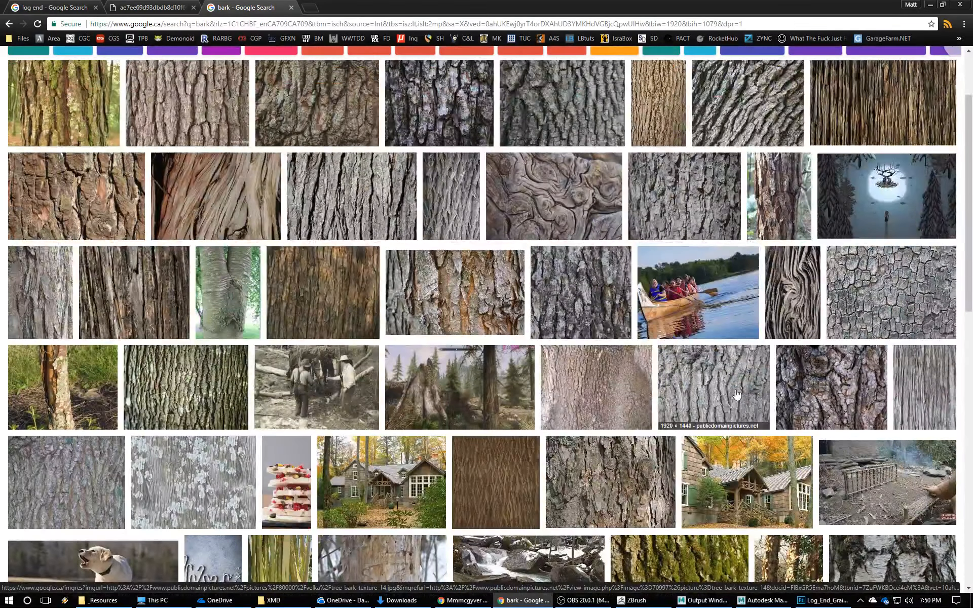
scroll(725, 359, "down", 4)
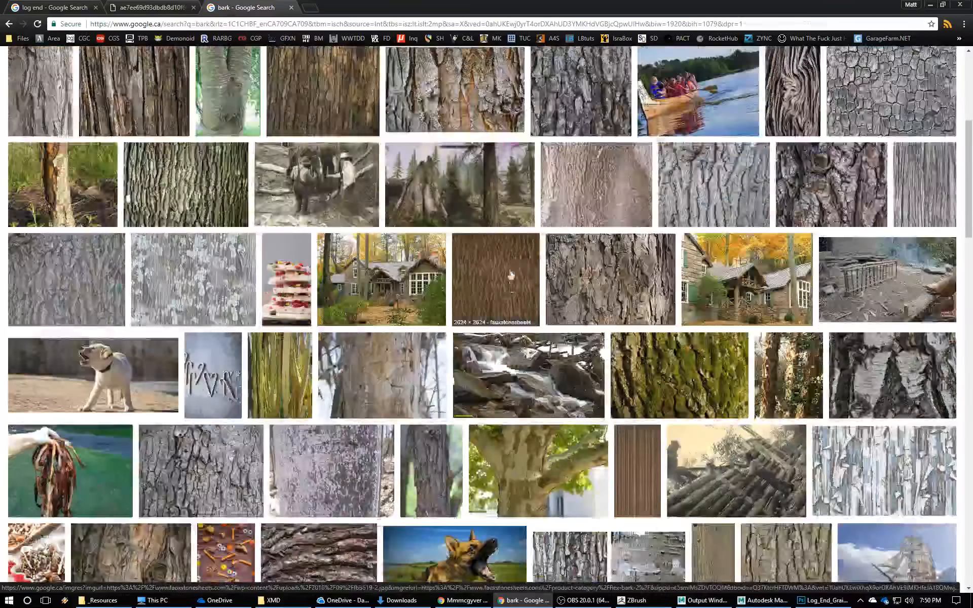
left_click(511, 275)
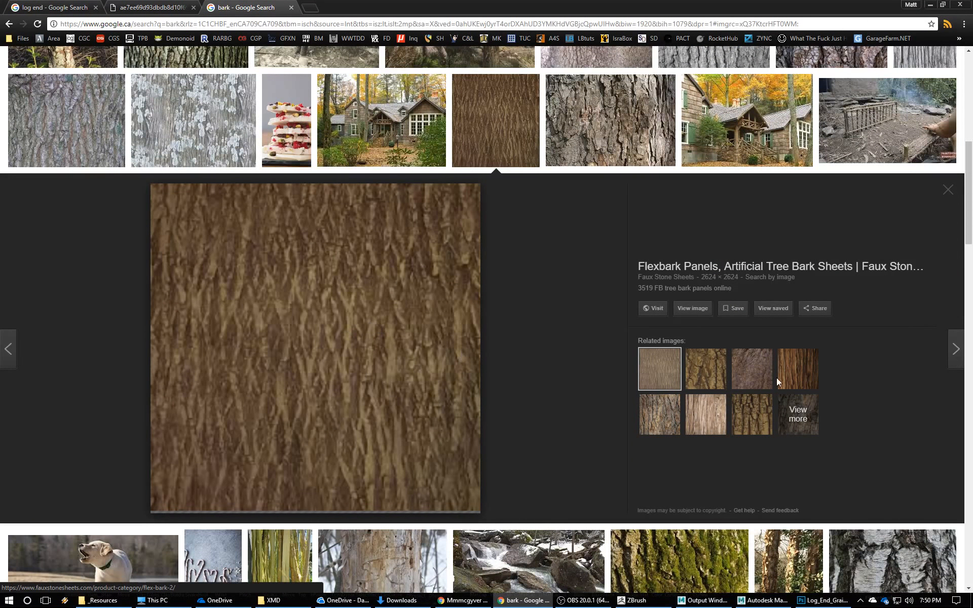
scroll(531, 229, "up", 8)
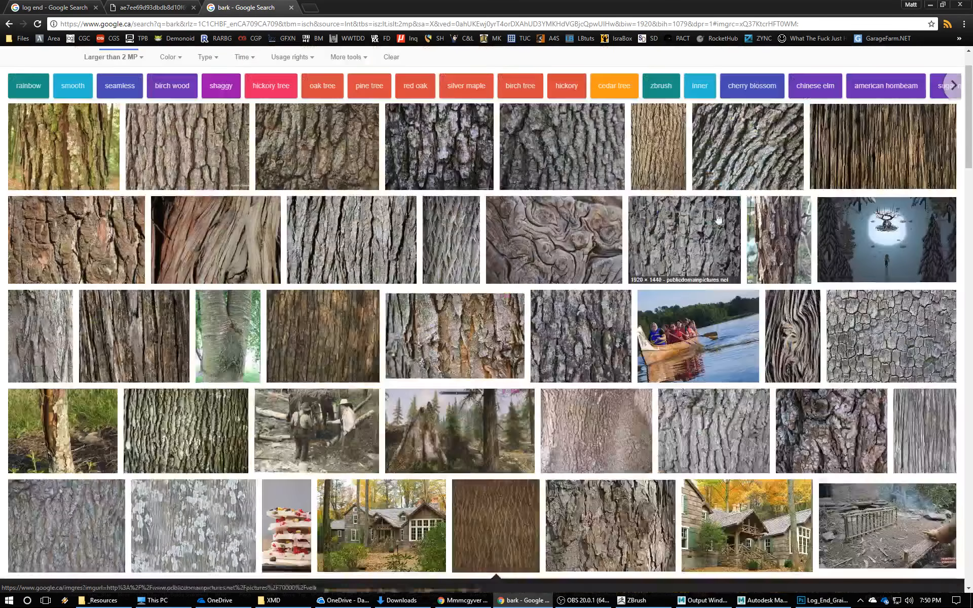
left_click(658, 162)
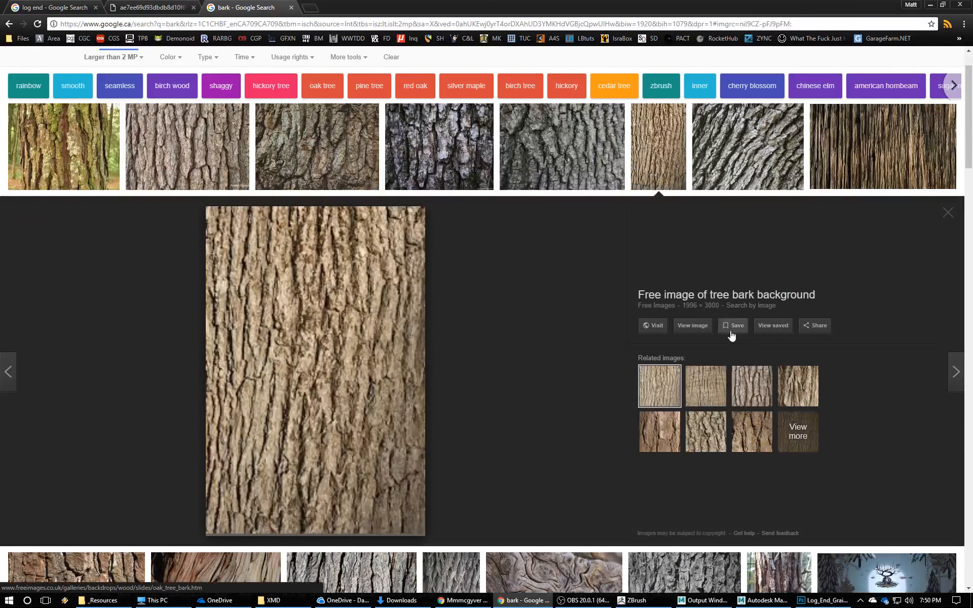
left_click(694, 328)
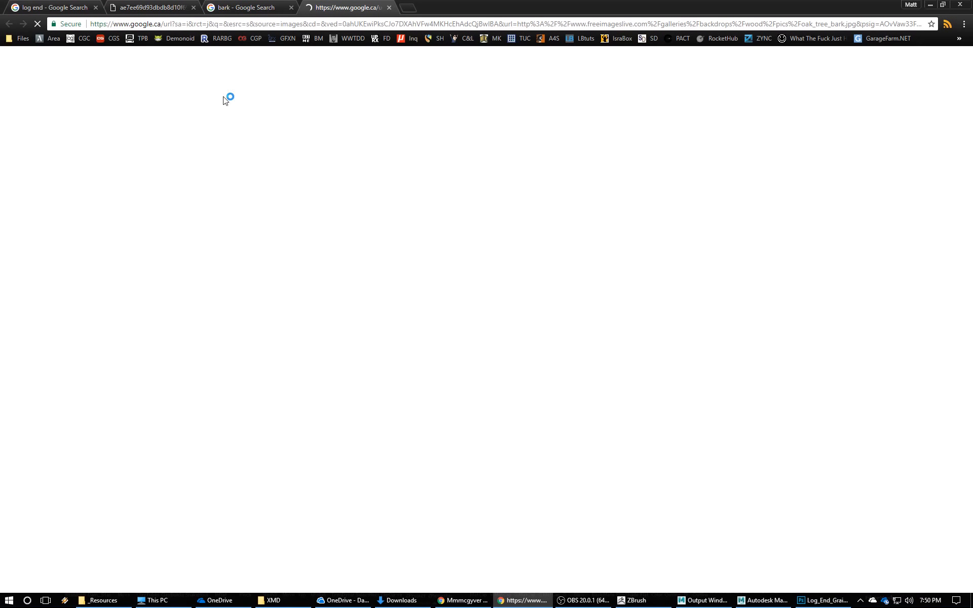
Quit Adobe Photoshop CC 2017 without saving the NormalMap document, and return to the browser.
right_click(837, 604)
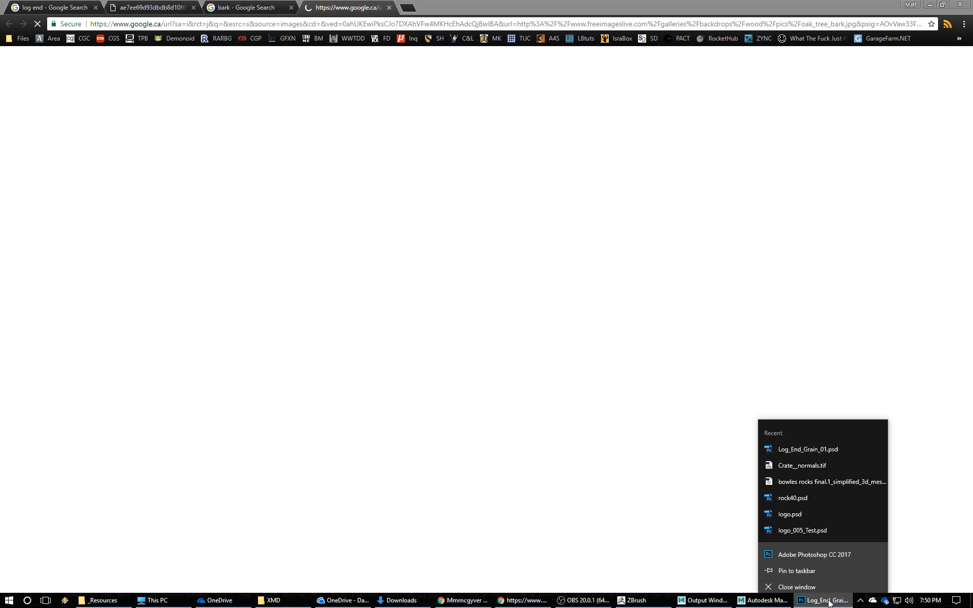
left_click(824, 584)
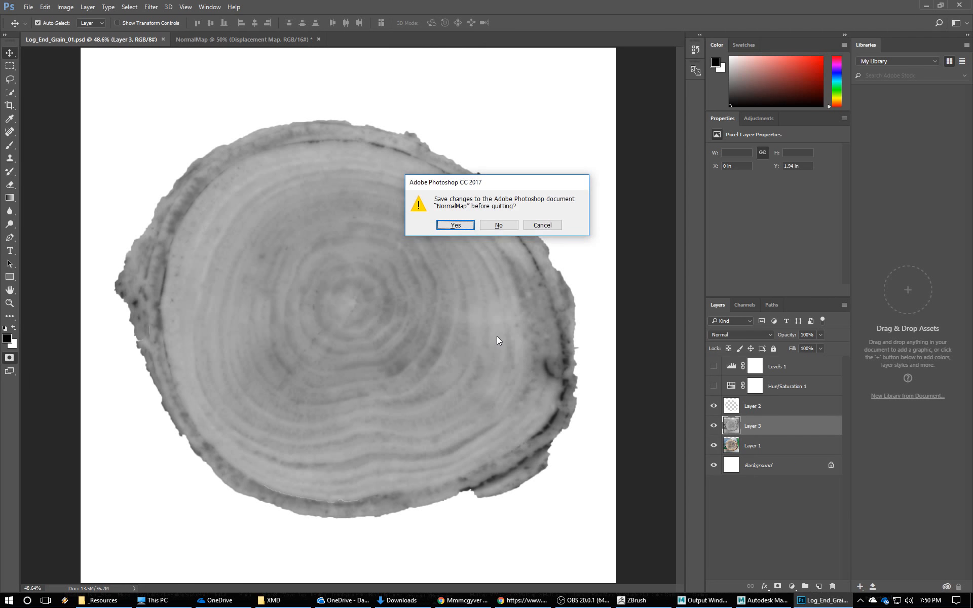
left_click(499, 225)
key("alt+Tab")
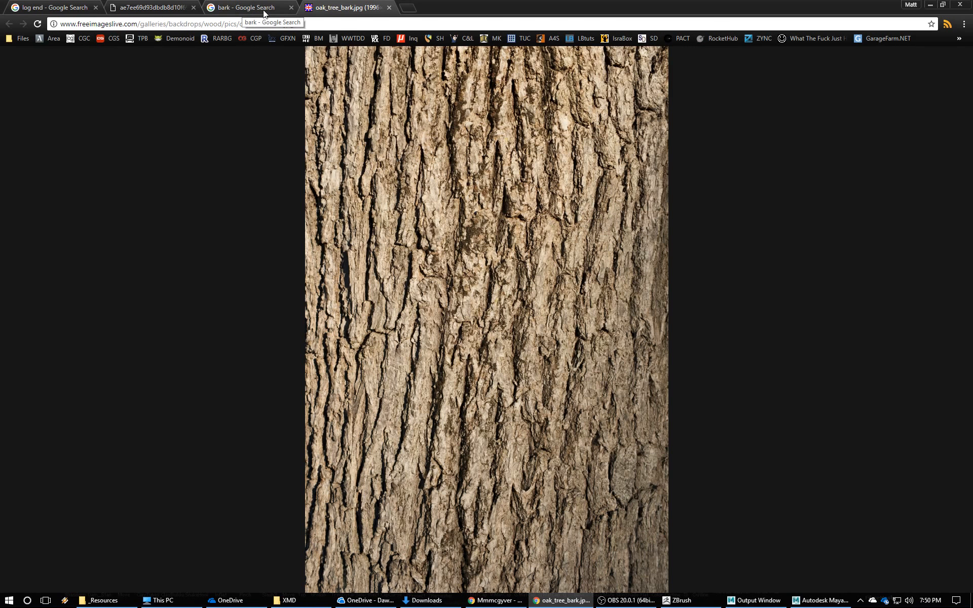
key("ctrl+t")
type("b")
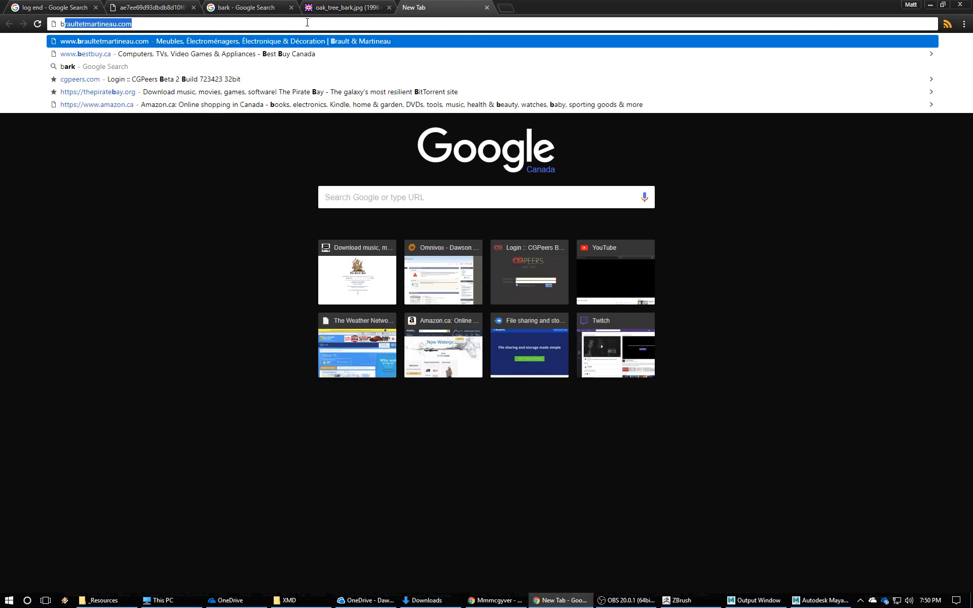
key("BackSpace")
key("BackSpace")
type("nmak")
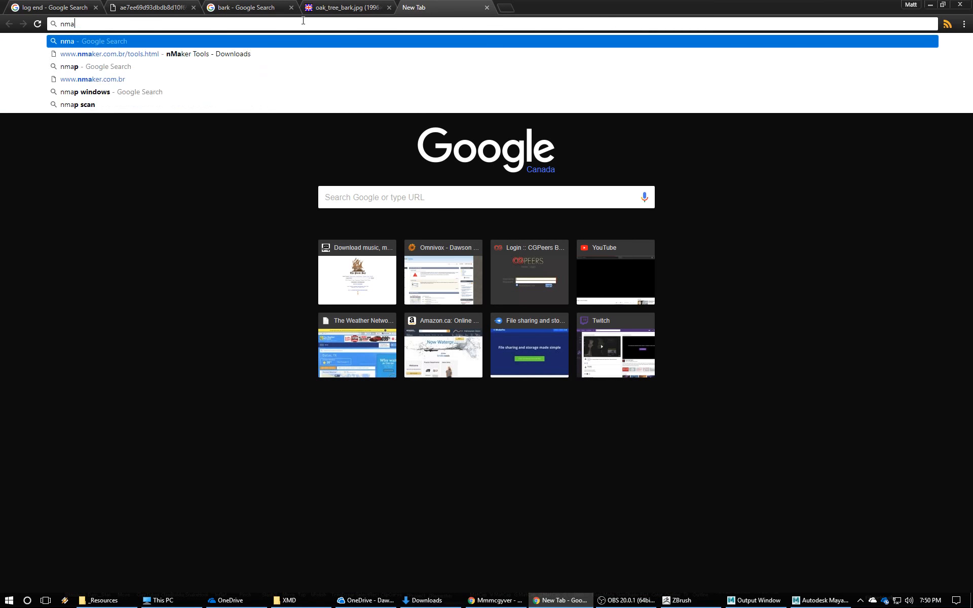
type("er")
left_click(106, 54)
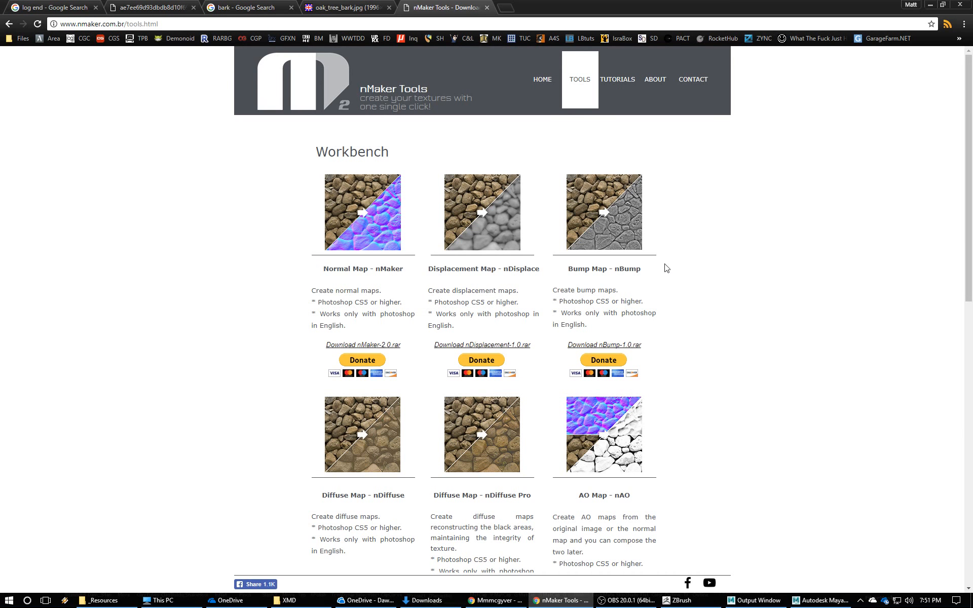
Download nBump-1.0.rar directly from its Dropbox page, reached from the Bump Map entry.
scroll(681, 262, "down", 2)
scroll(681, 257, "up", 1)
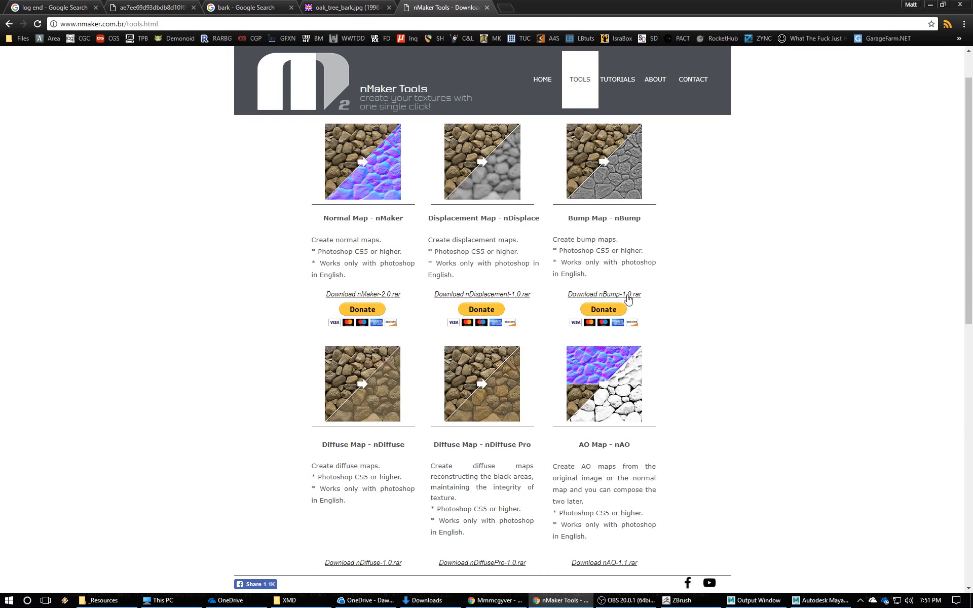
left_click(627, 295)
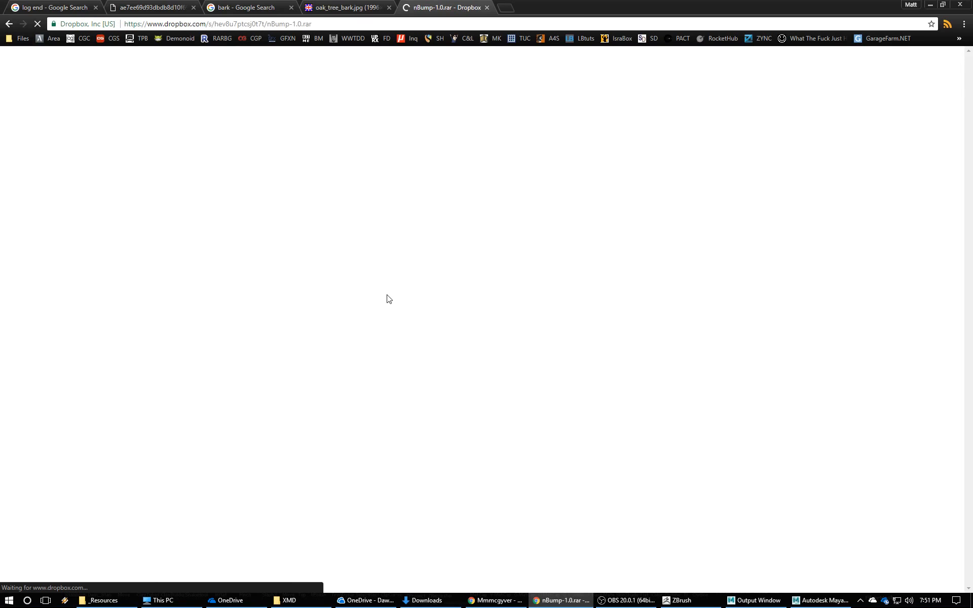
left_click(492, 386)
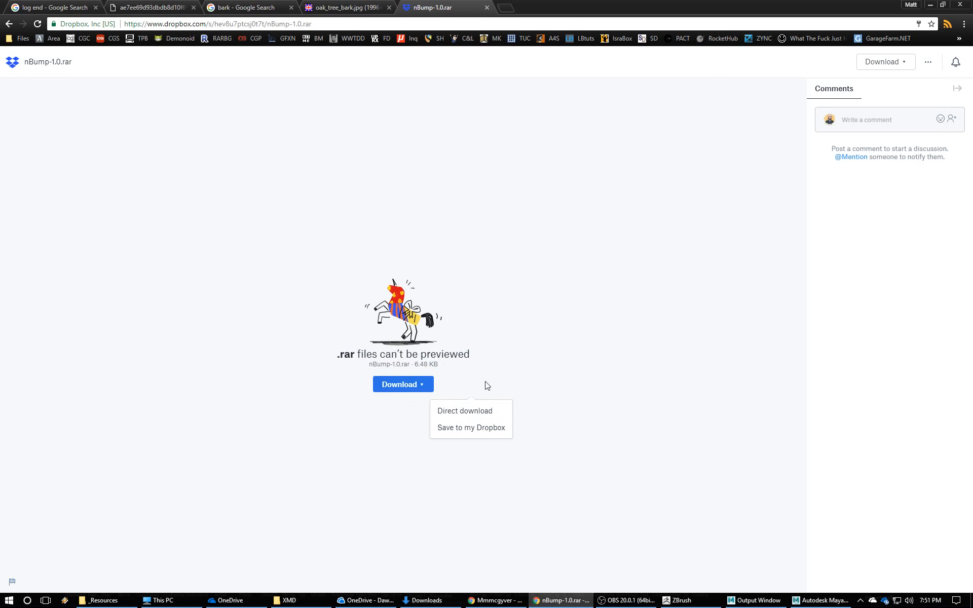
left_click(464, 412)
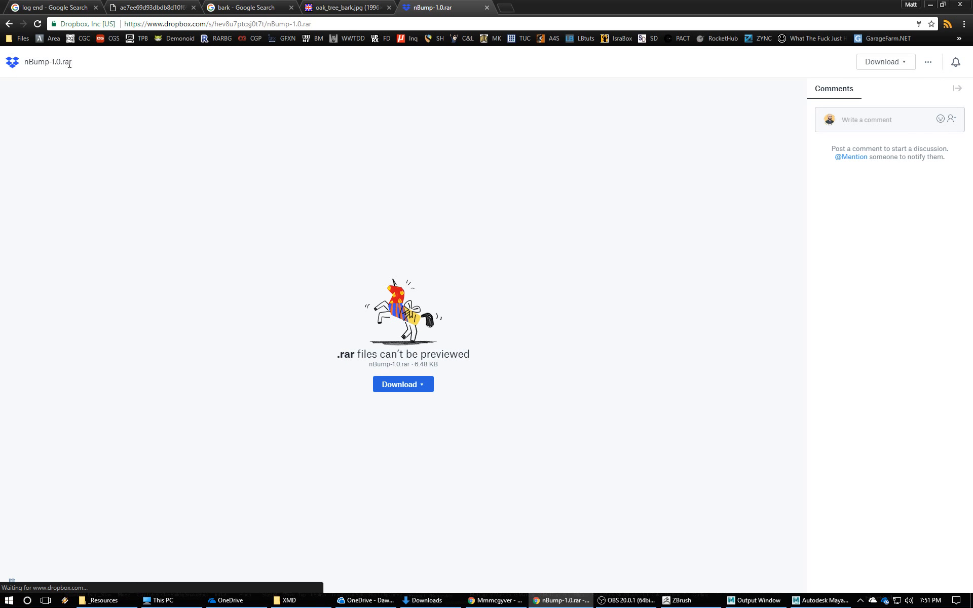
Download nDiffusePro-1.0.rar directly from Dropbox via the nMaker Tools page, and close the nMaker-2.0 and nDiffusePro-1.0 tabs.
left_click(9, 24)
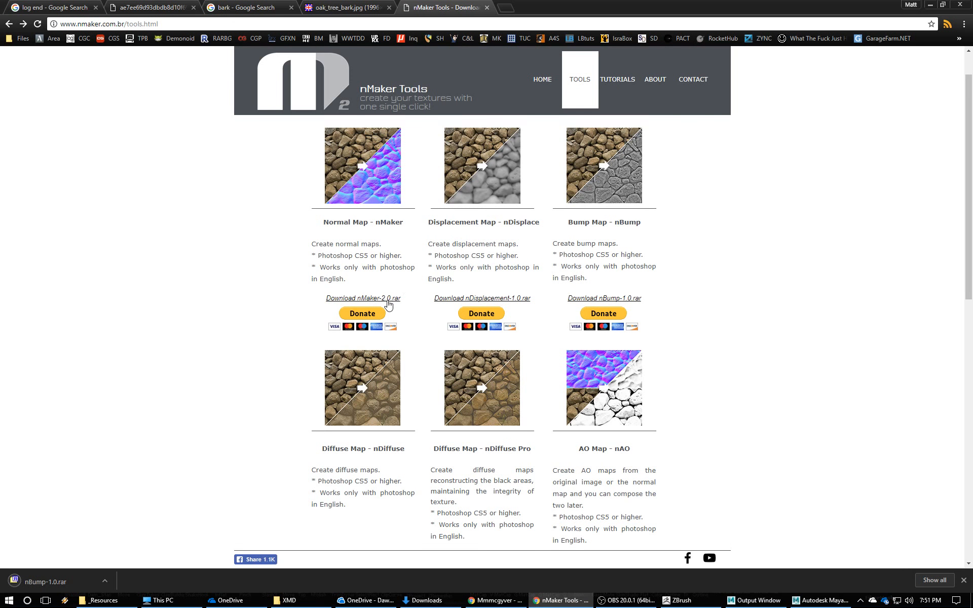
left_click(393, 300)
scroll(515, 339, "down", 4)
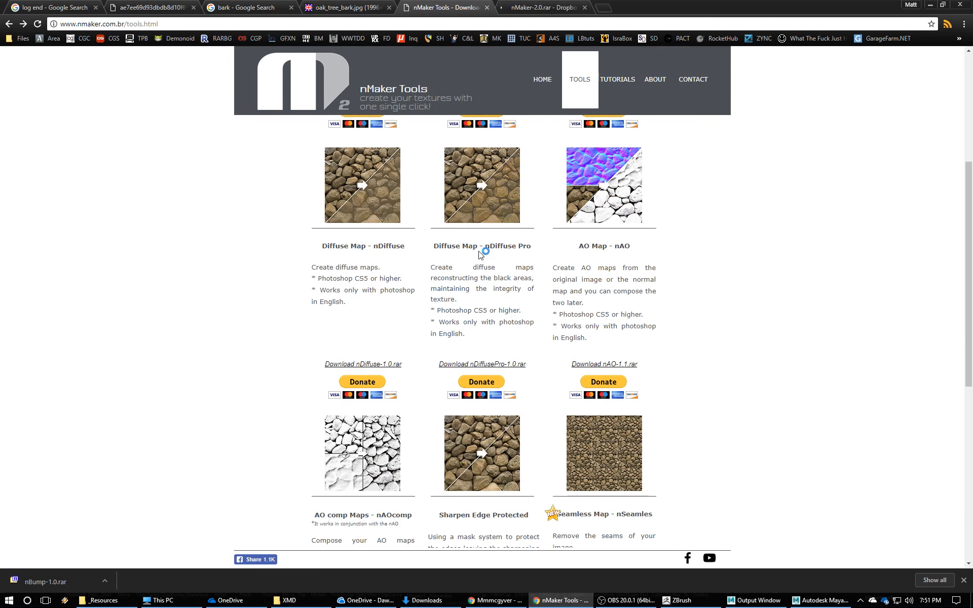
left_click(500, 366)
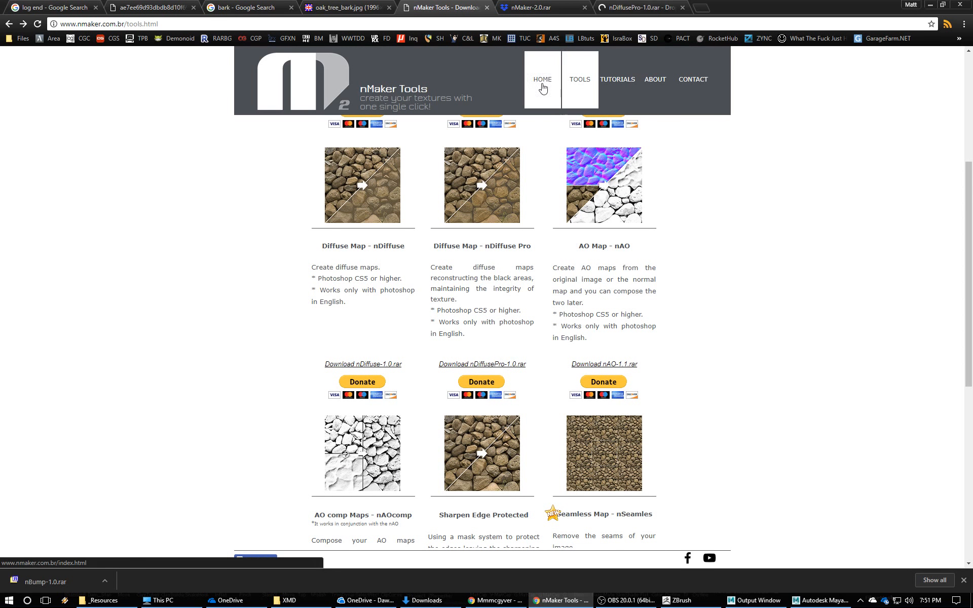
left_click(619, 8)
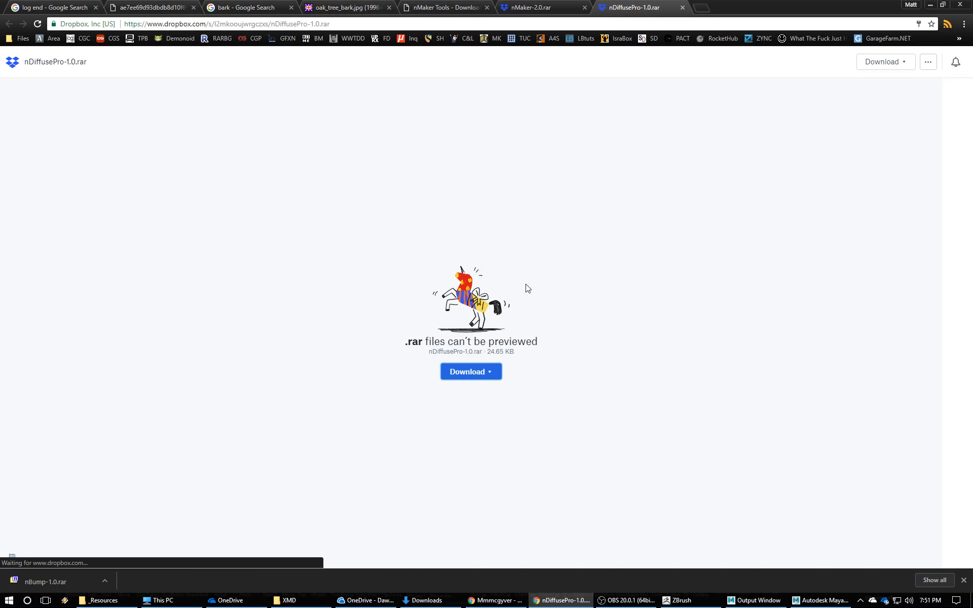
left_click(406, 374)
left_click(408, 398)
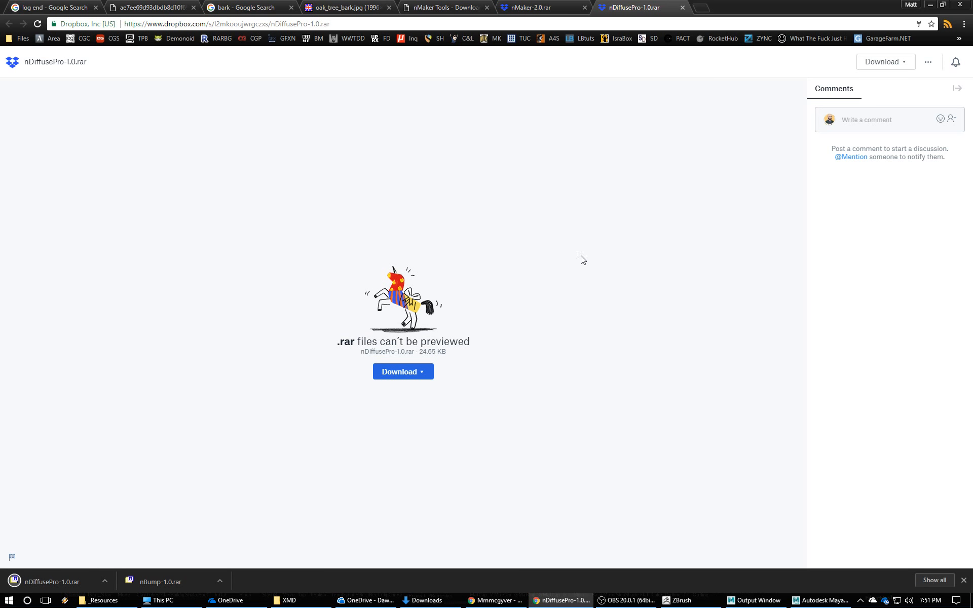
key("ctrl+w")
key("ctrl+w")
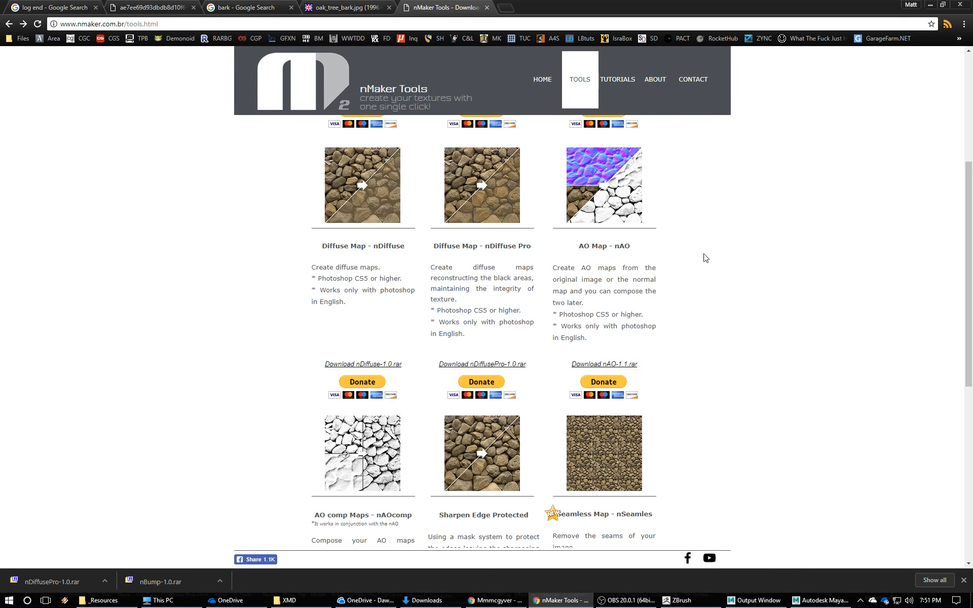
Open the downloaded nBump-1.0.rar and nDiffusePro-1.0.rar archives.
scroll(699, 248, "down", 2)
left_click(220, 582)
left_click(279, 551)
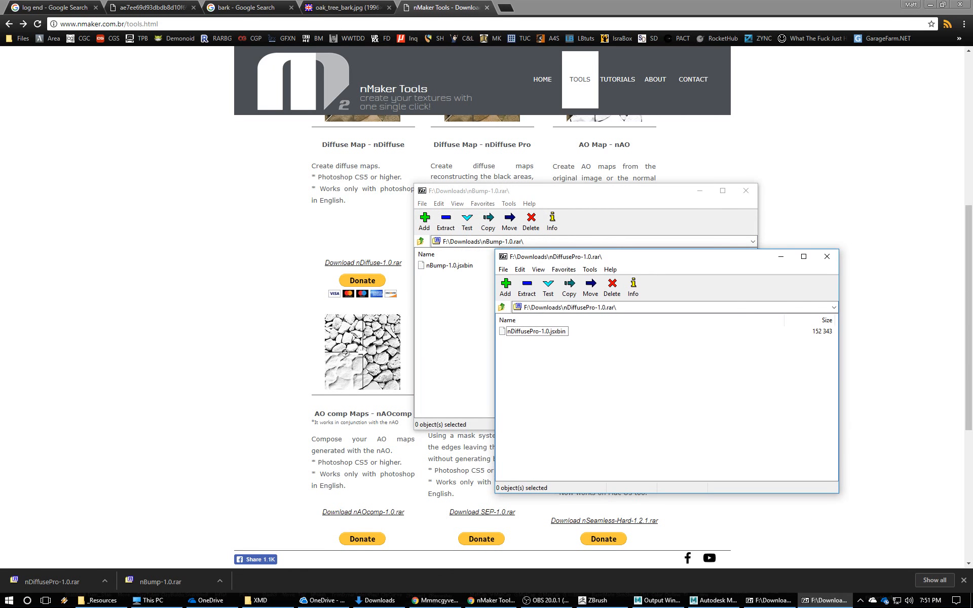
In File Explorer, go to the Scripts folder at C:\Program Files\Adobe\Adobe Photoshop CC 2017\Presets\Scripts.
left_click_drag(972, 266, 349, 182)
left_click(278, 373)
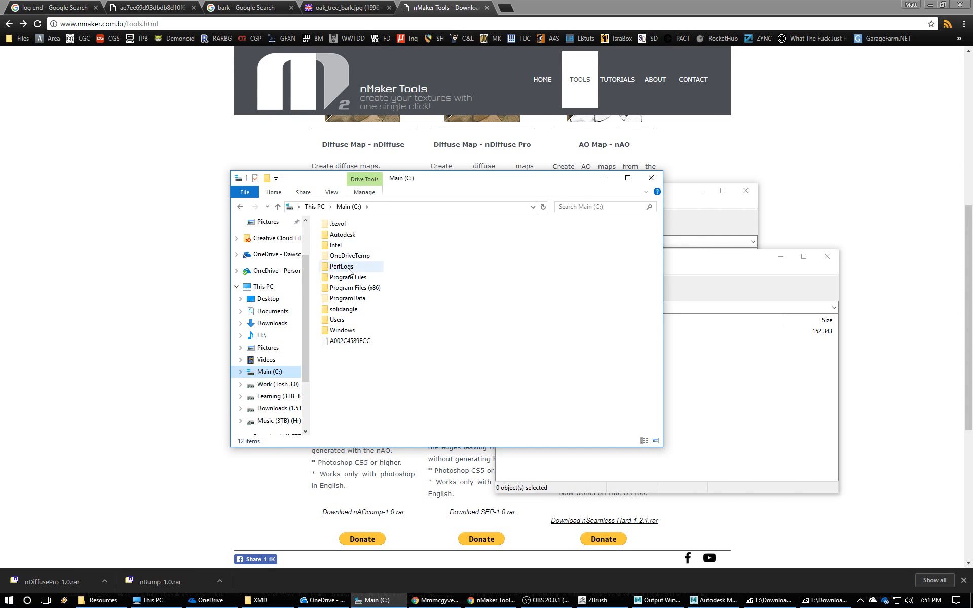
double_click(347, 277)
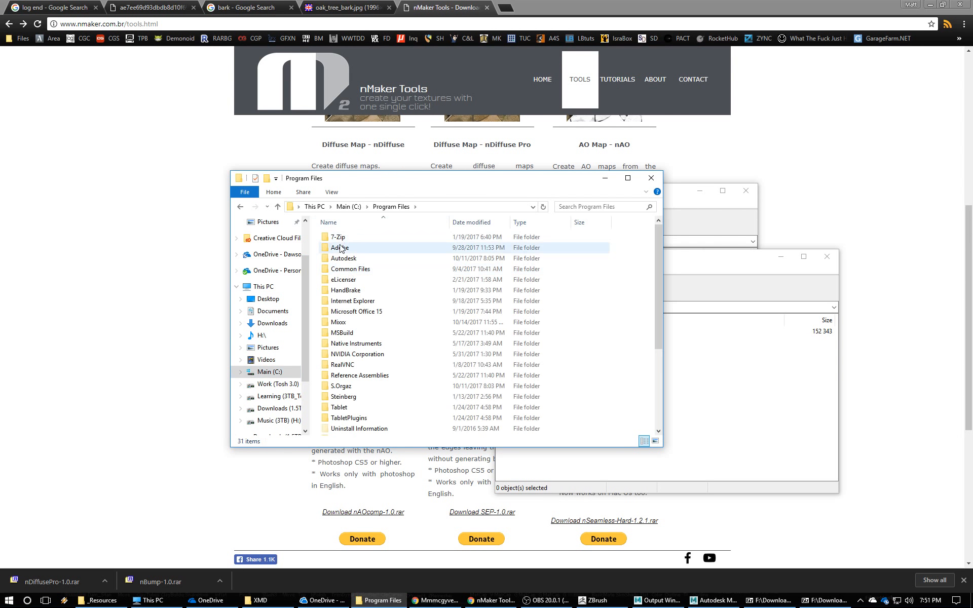
double_click(345, 248)
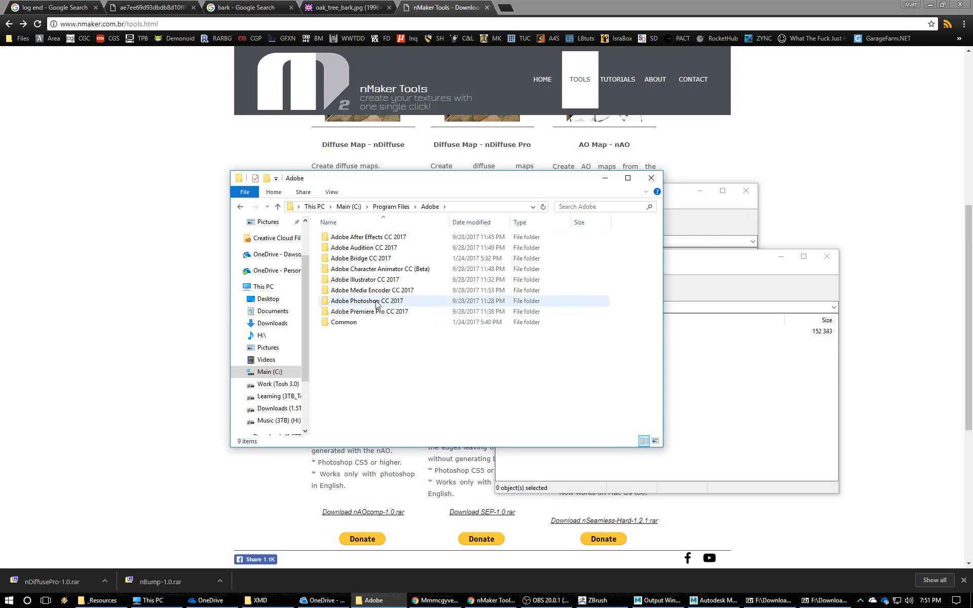
double_click(358, 301)
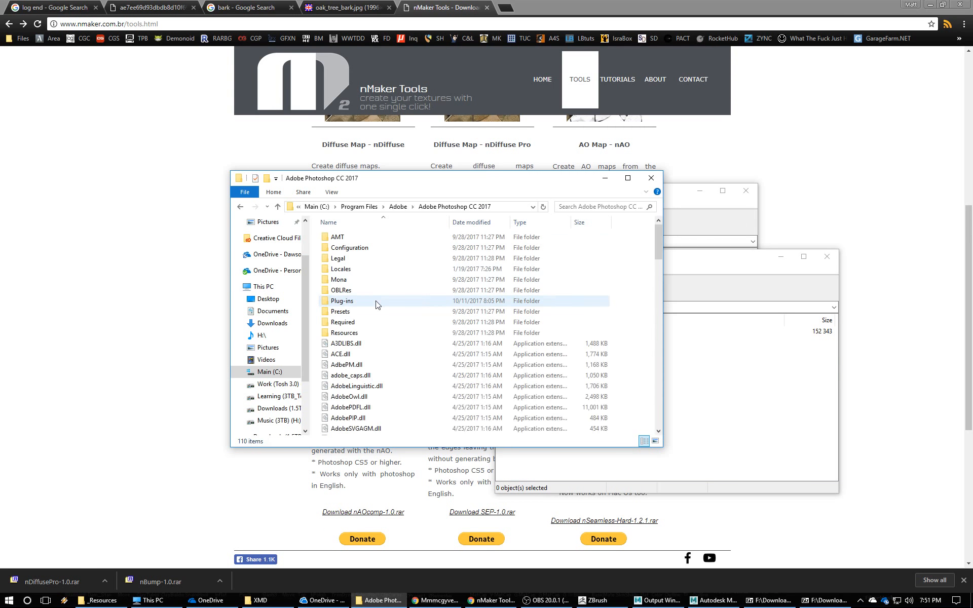
double_click(349, 314)
scroll(354, 379, "down", 5)
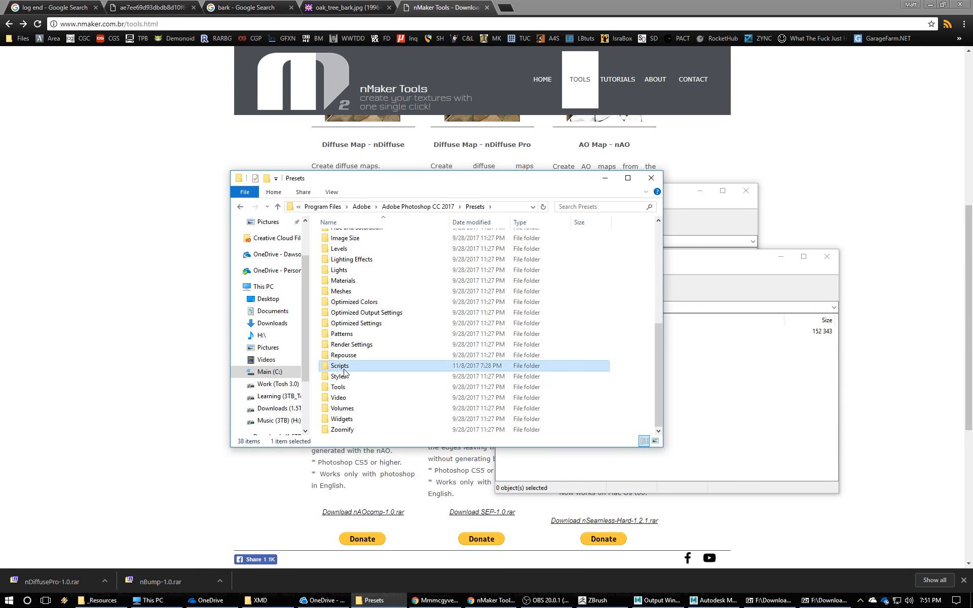
double_click(350, 377)
Copy nDiffusePro-1.0.jsxbin from its archive into the Photoshop Scripts folder with administrator permission, and close the archive.
left_click(689, 370)
left_click_drag(556, 332, 413, 357)
left_click(460, 234)
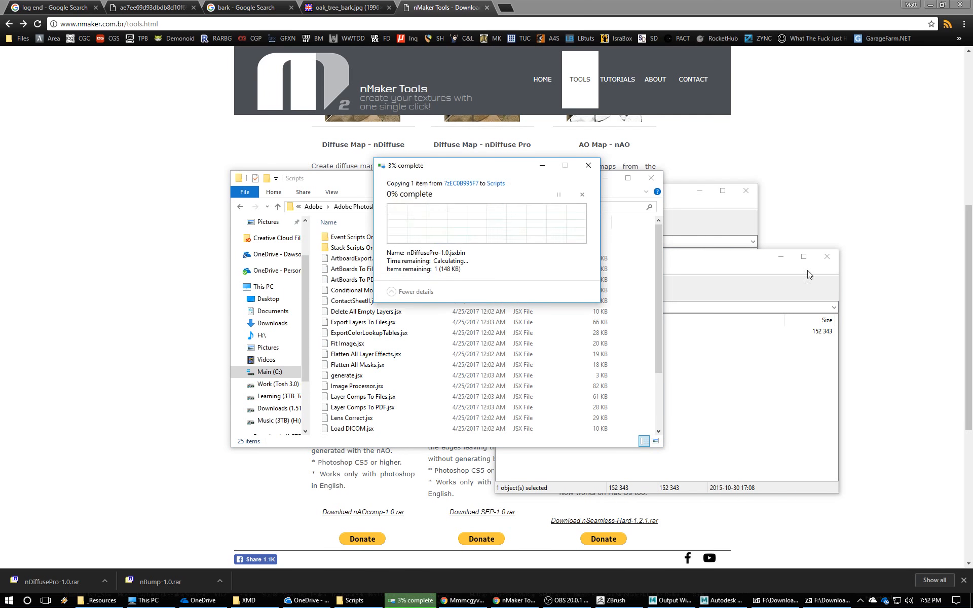
left_click(832, 257)
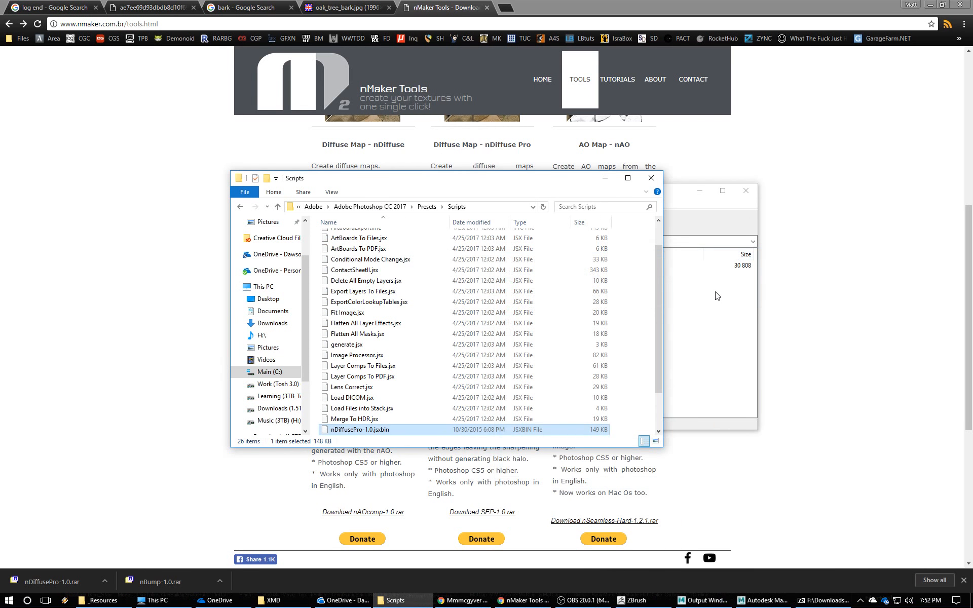
Copy nBump-1.0.jsxbin from its archive into the Photoshop Scripts folder with administrator permission, and close the archive.
left_click(717, 289)
left_click_drag(461, 269, 345, 310)
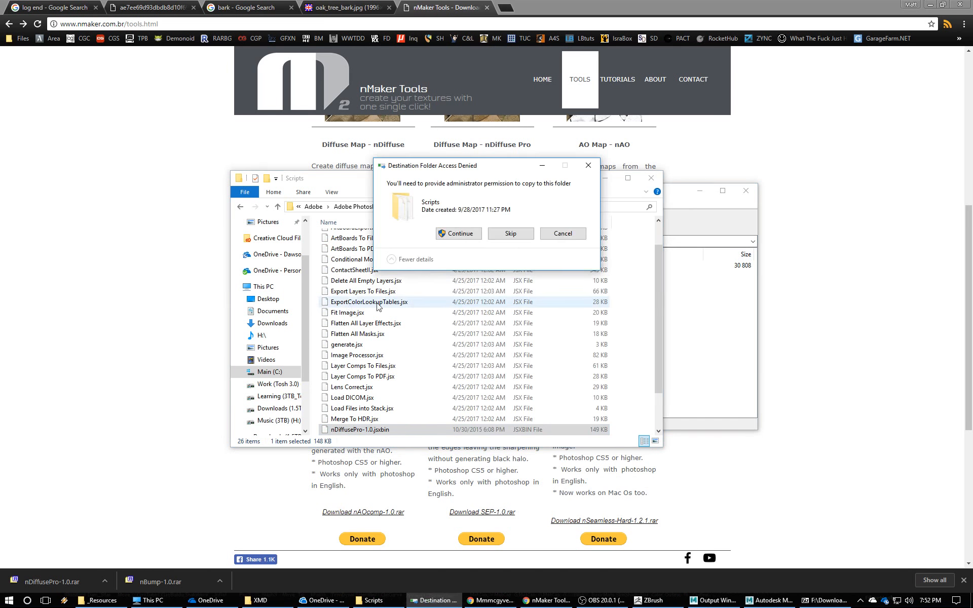
left_click(463, 235)
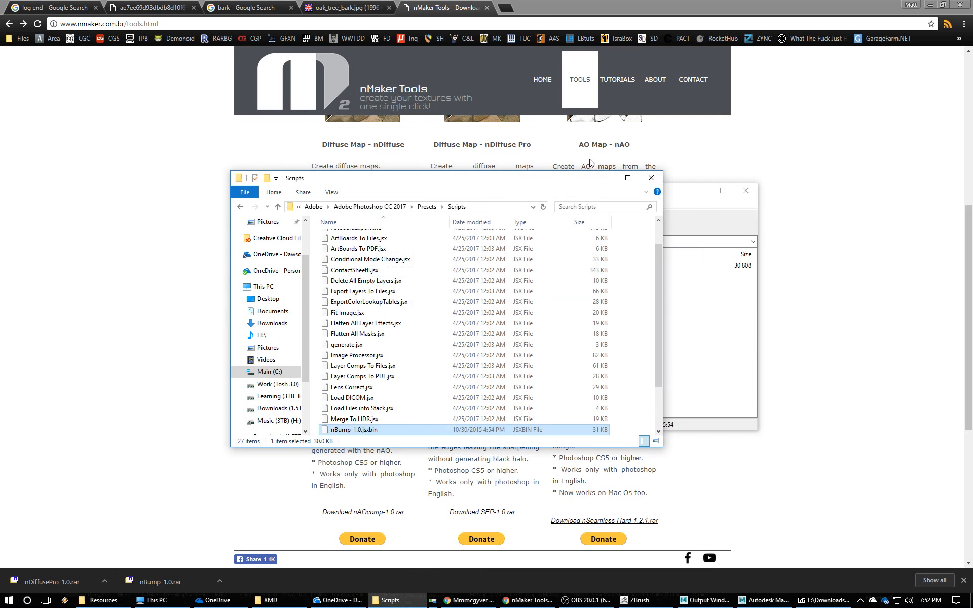
left_click(746, 191)
Search Google for "awesome bump" in a new tab and open the AwesomeBump website.
left_click(434, 23)
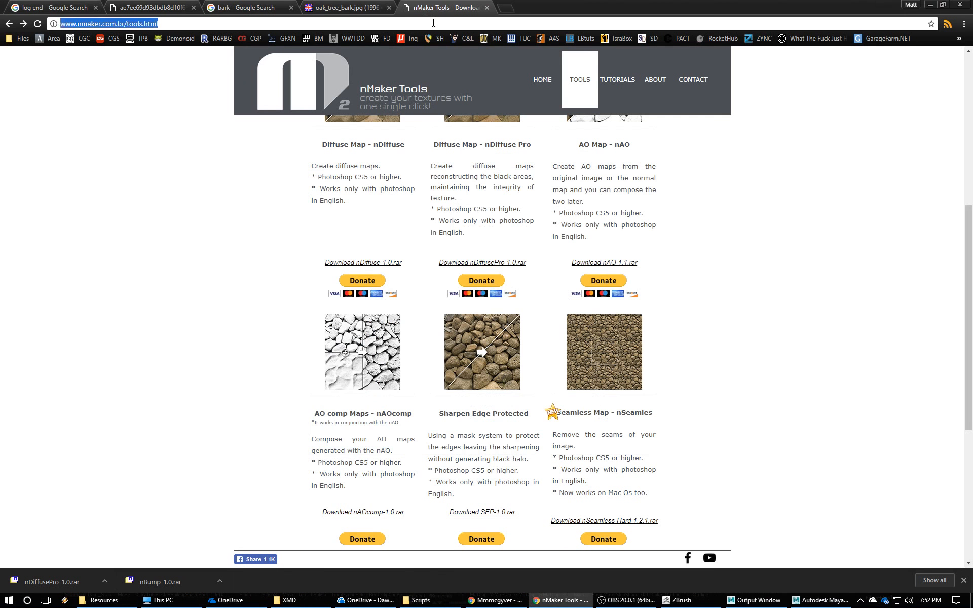
left_click(506, 11)
type("aw")
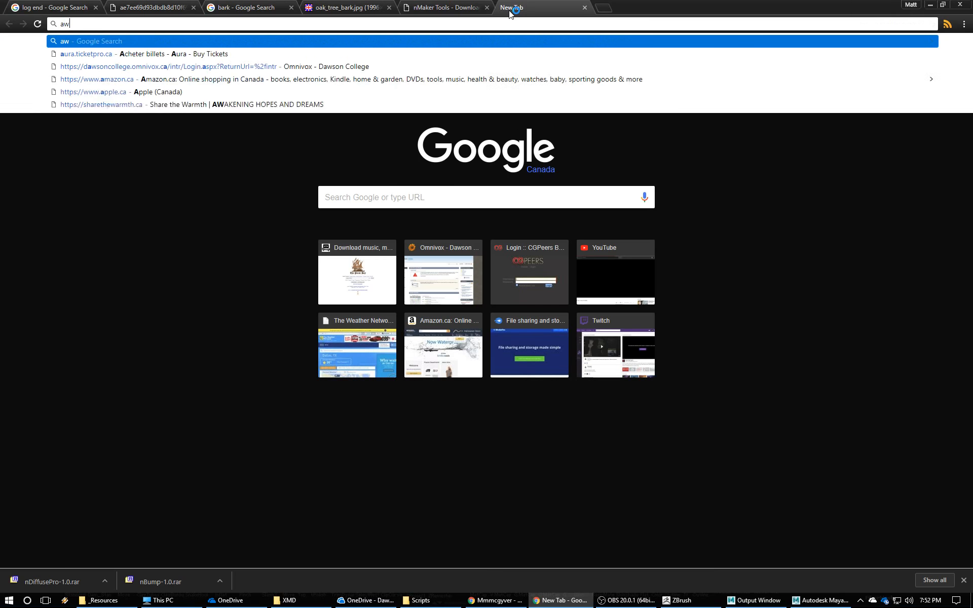
type("esome bump")
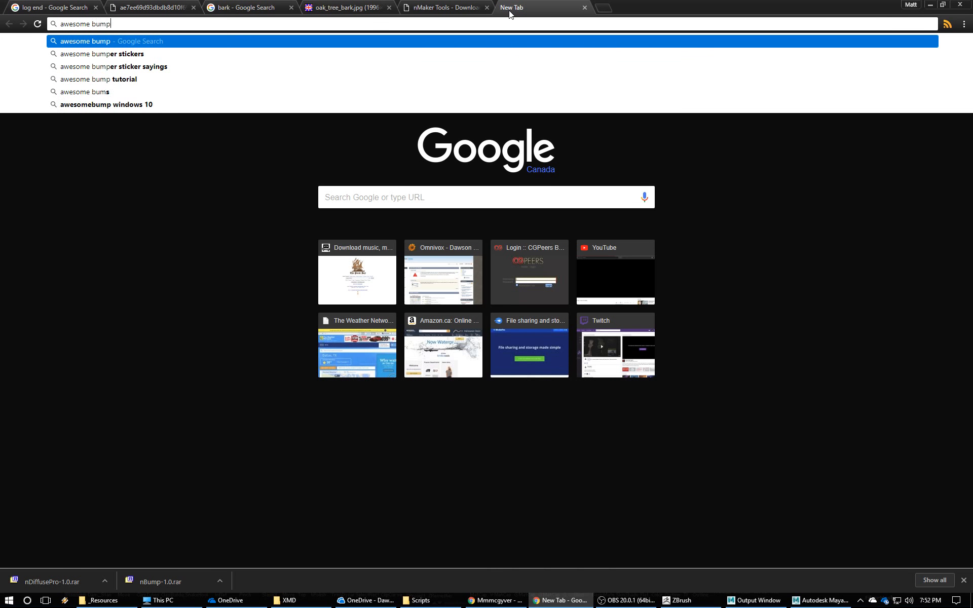
key("Return")
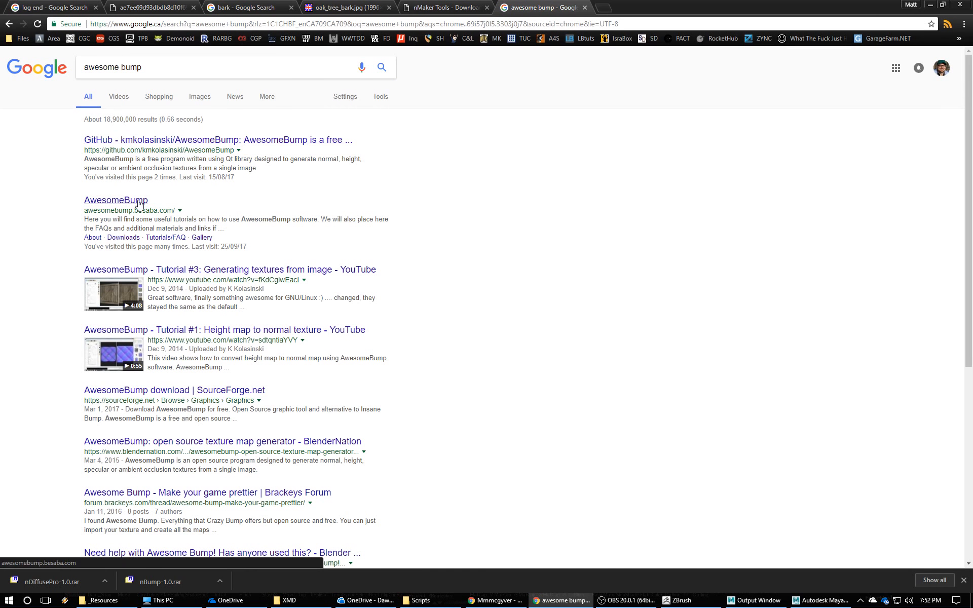
left_click(139, 205)
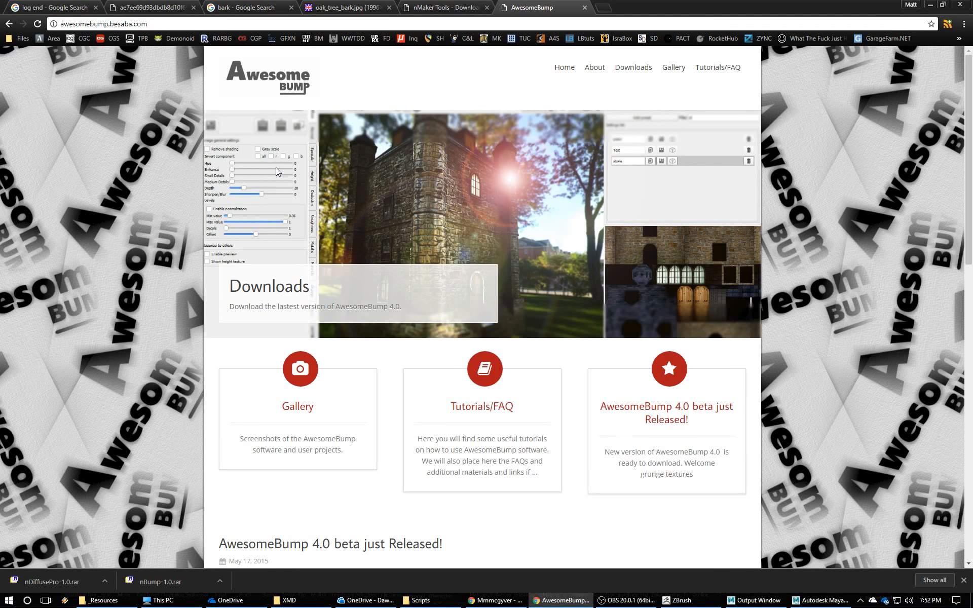
Search Google for "crazybump" in another new tab and open the CrazyBump website.
left_click(602, 8)
type("cra")
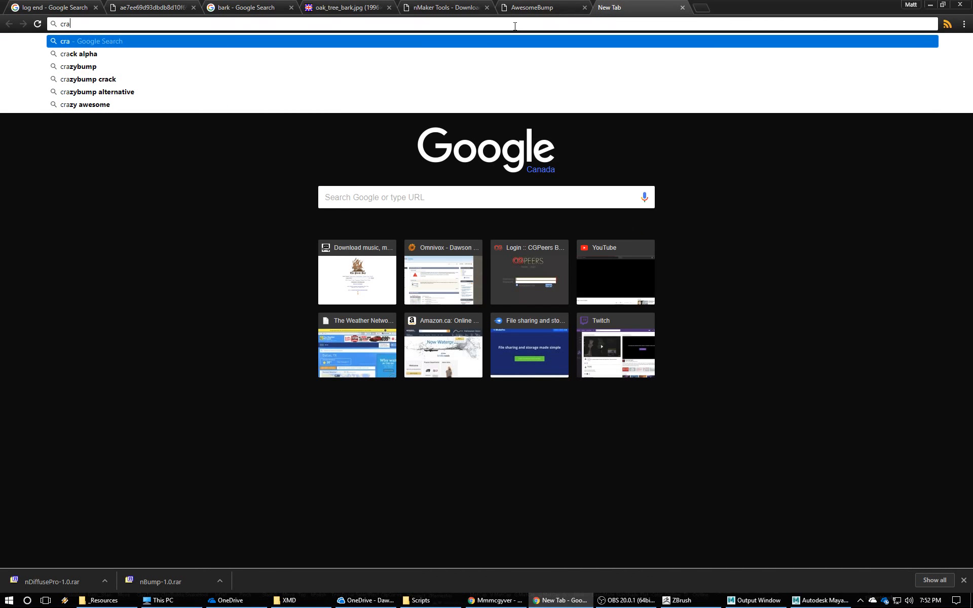
type("zy")
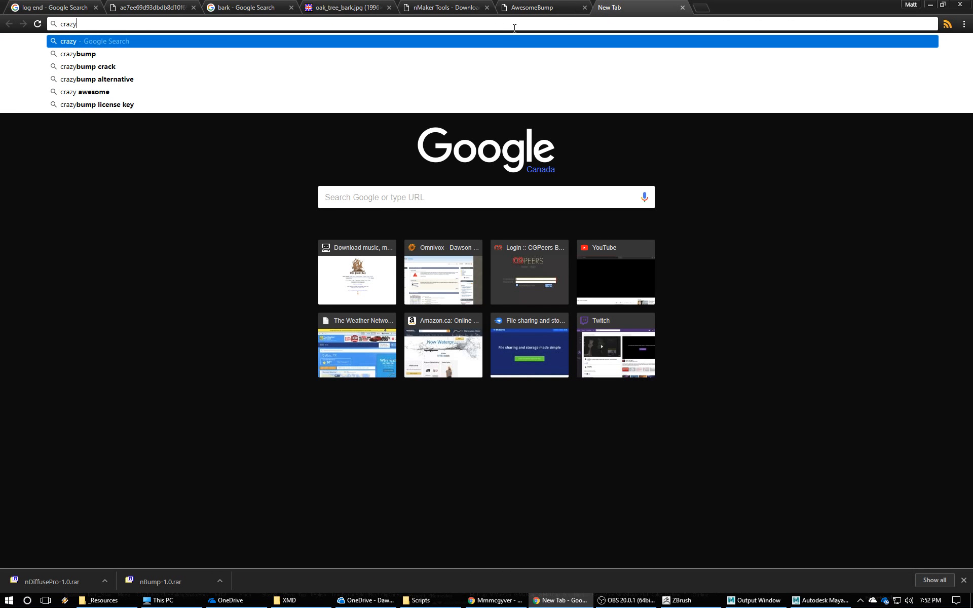
left_click(440, 56)
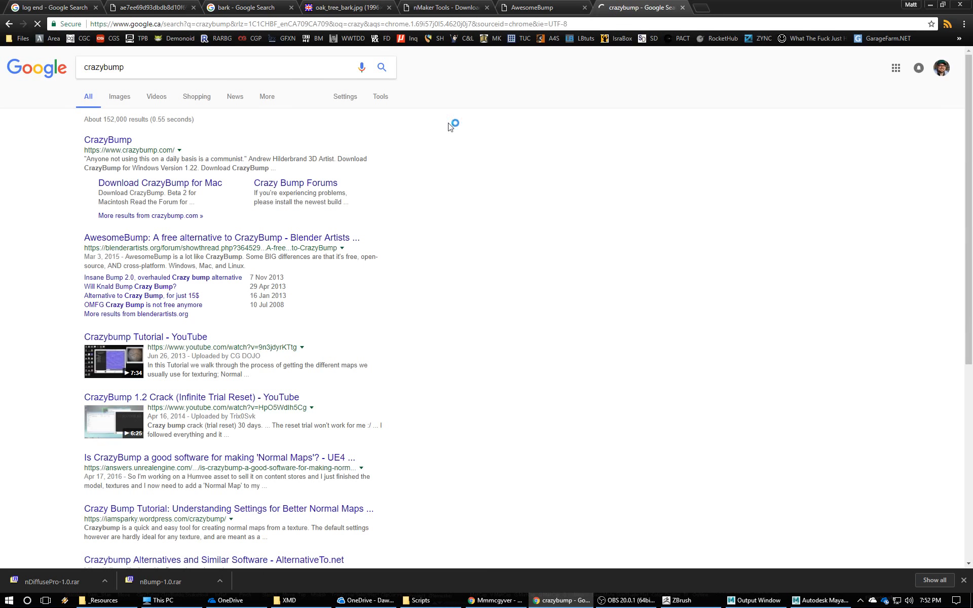
left_click(103, 144)
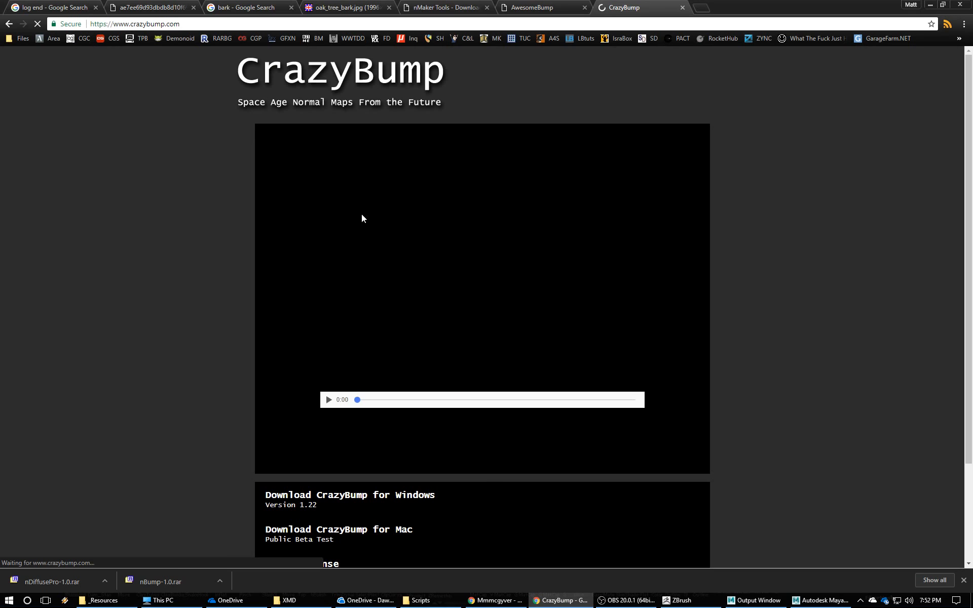
Look at the CrazyBump license purchase options, return to its home page, and close the CrazyBump tab.
scroll(449, 277, "down", 2)
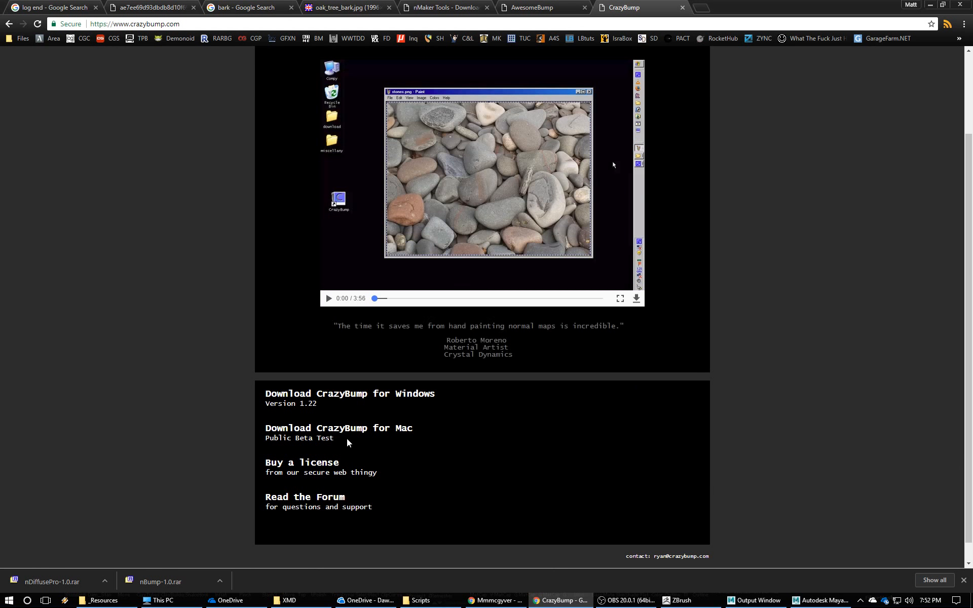
left_click(323, 462)
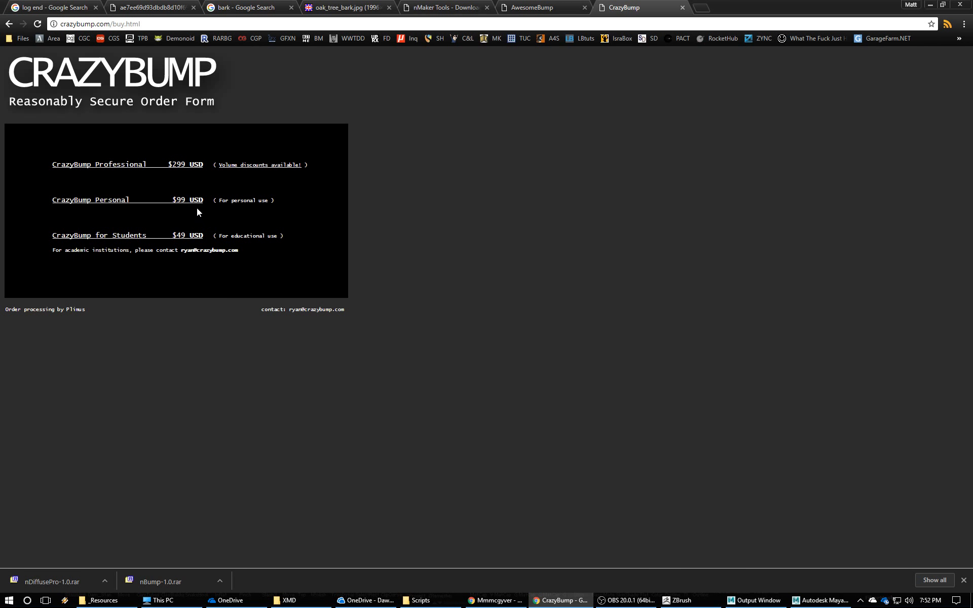
key("alt+Left")
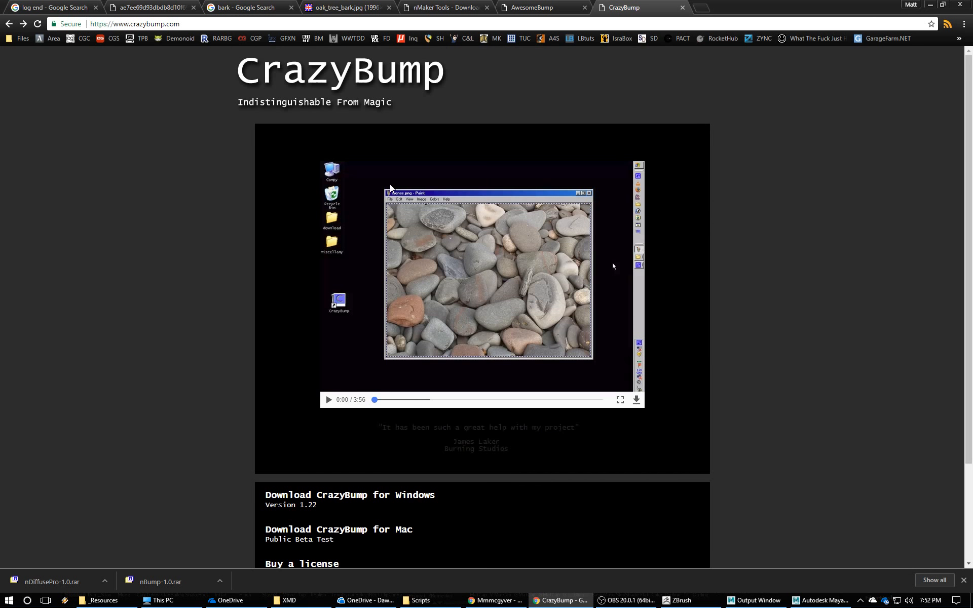
key("ctrl+w")
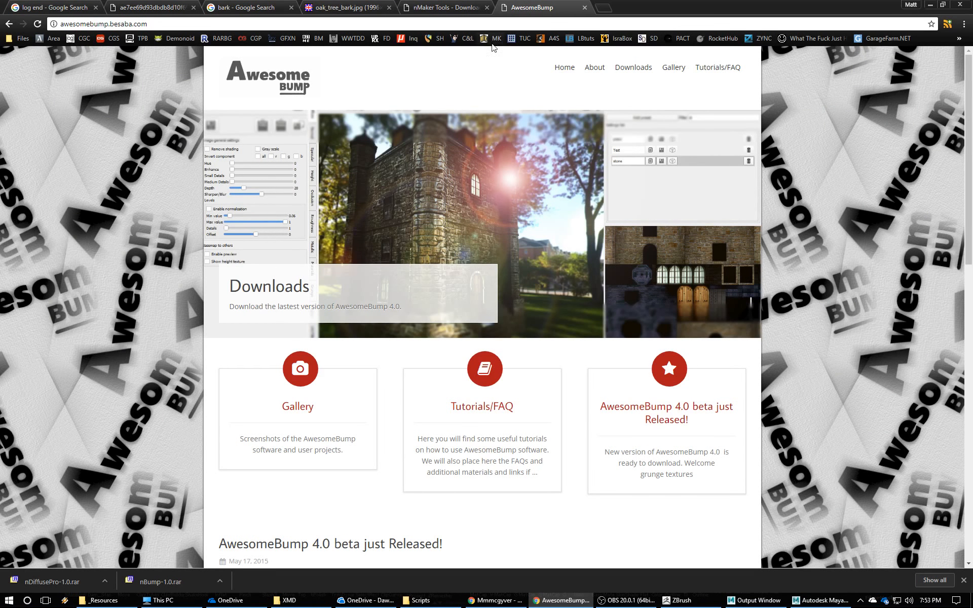
Search Google for "knald" in a new tab and open the Knald website.
left_click(604, 9)
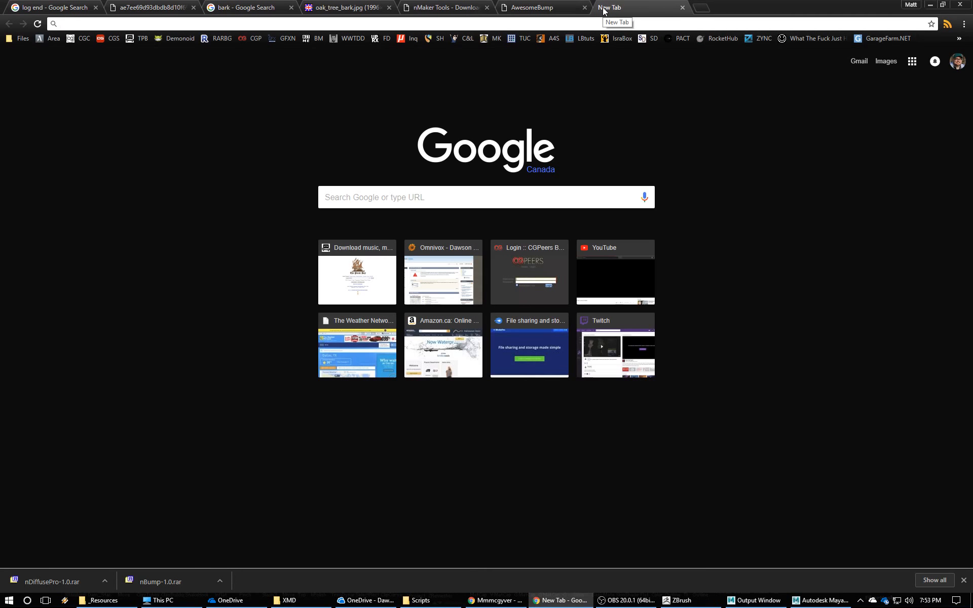
type("knald")
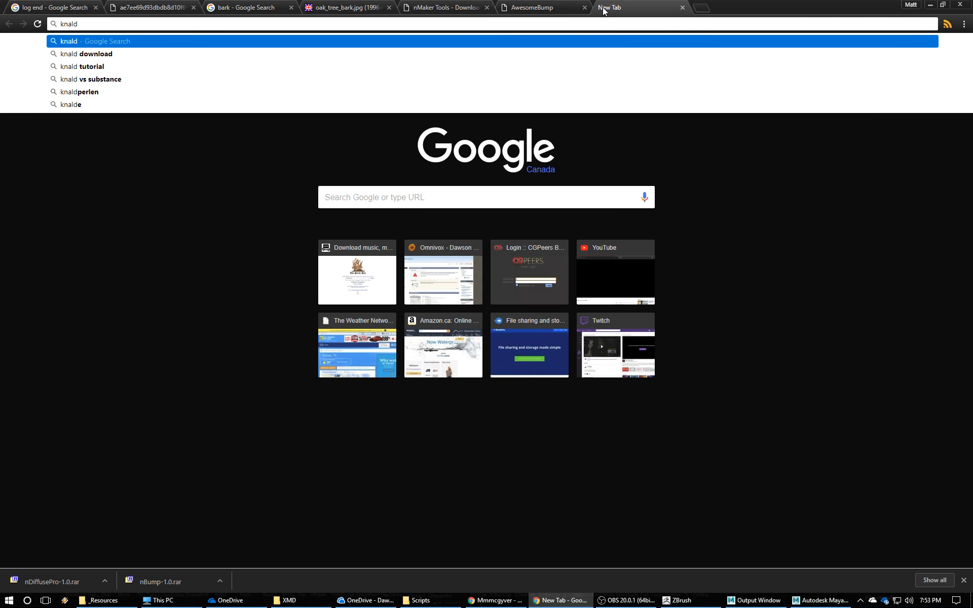
key("Return")
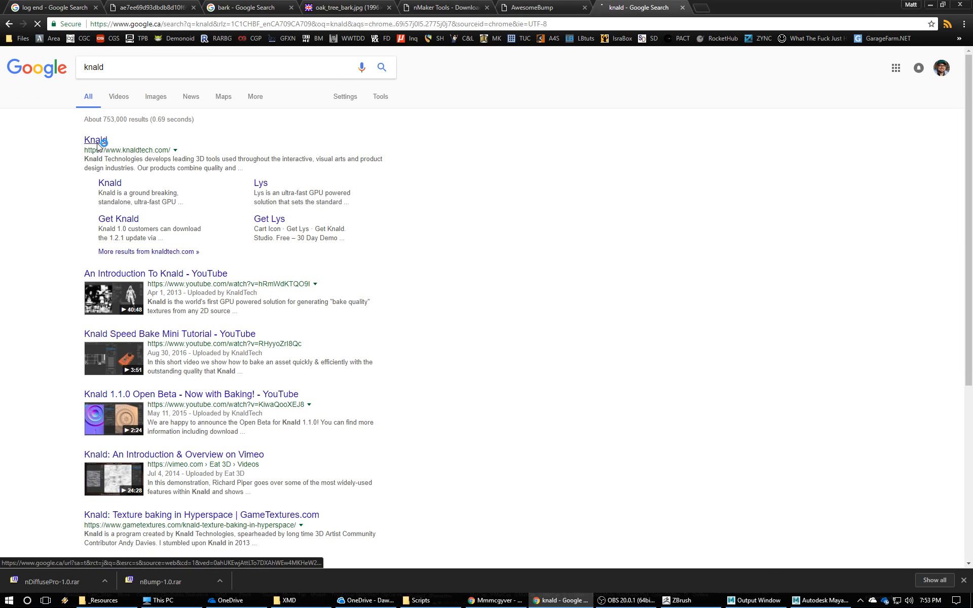
left_click(96, 142)
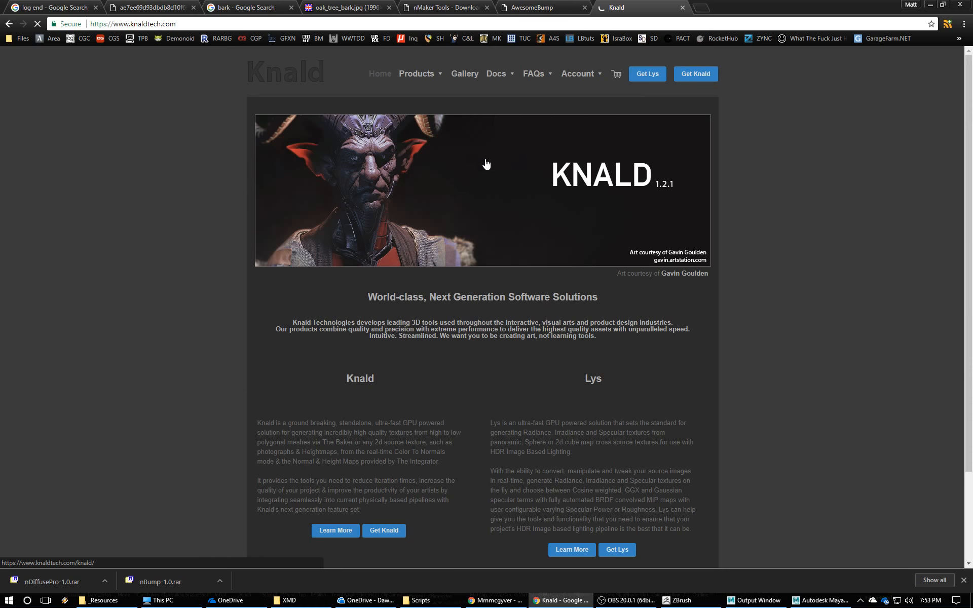
View the full-size Knald interface image with the head model and return to the home page.
scroll(382, 247, "down", 4)
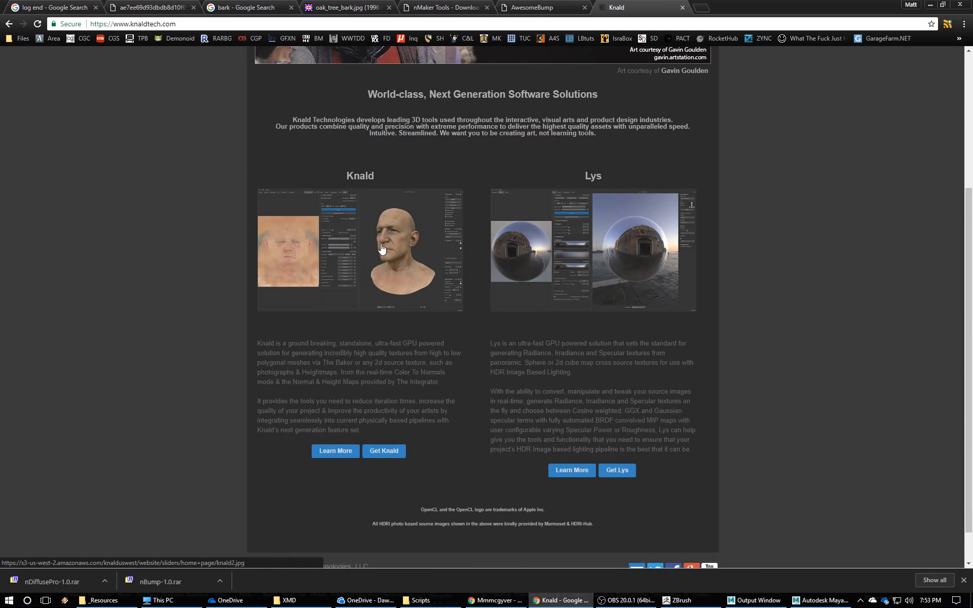
left_click(381, 247)
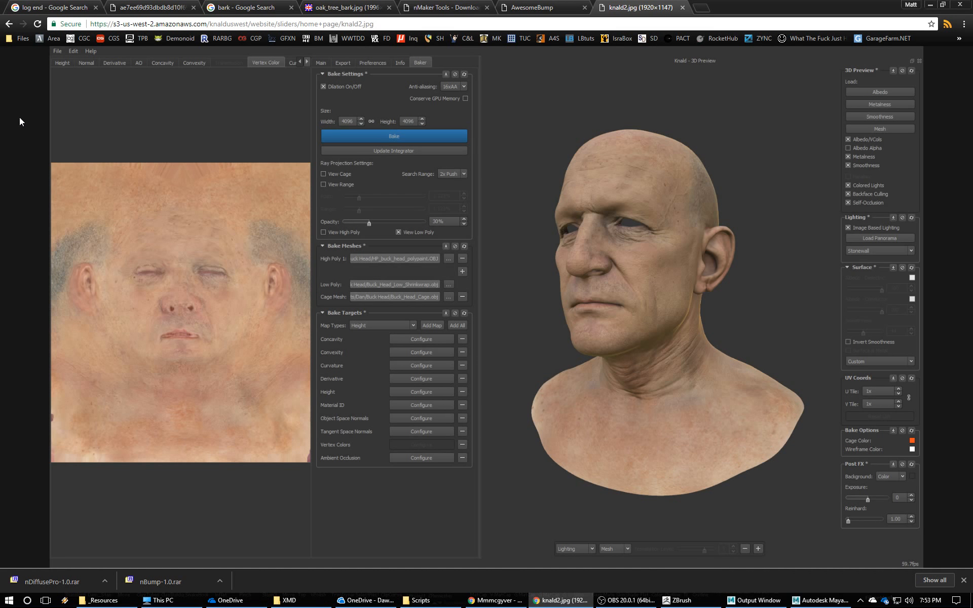
left_click(10, 24)
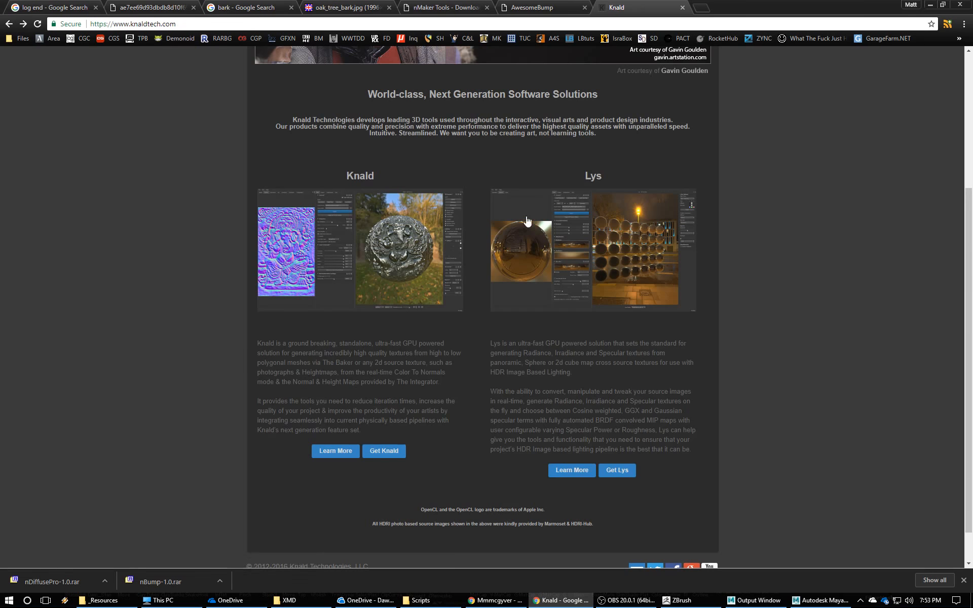
Look at the license options on the Get Knald page, and close the Knald and AwesomeBump tabs.
scroll(532, 224, "up", 4)
mouse_move(492, 76)
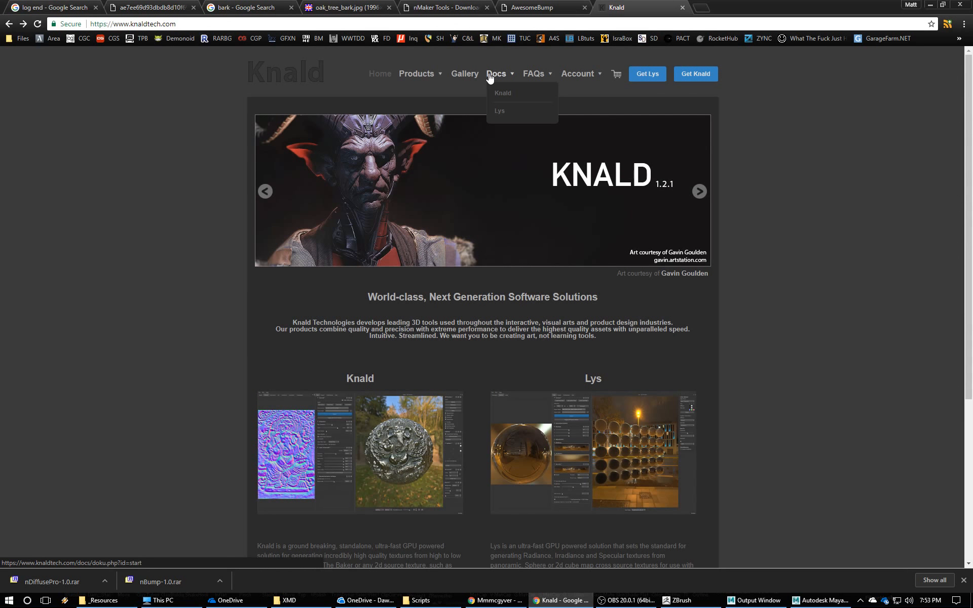
left_click(709, 75)
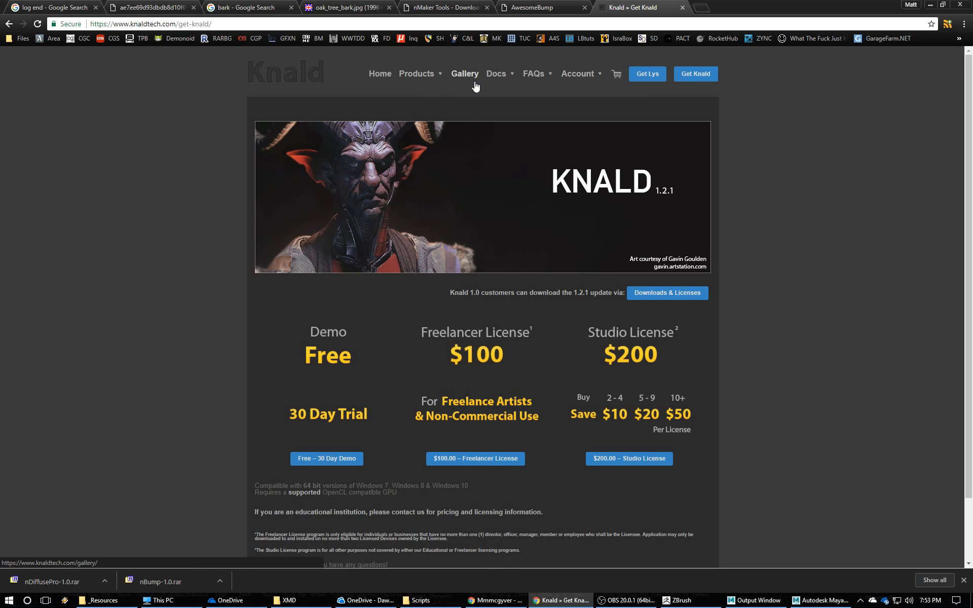
key("ctrl+w")
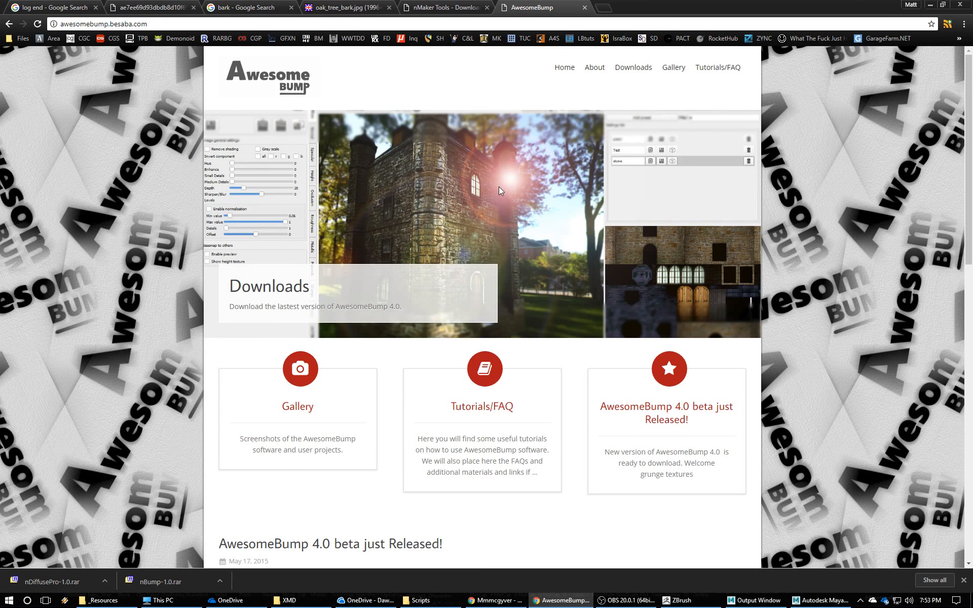
scroll(500, 186, "down", 1)
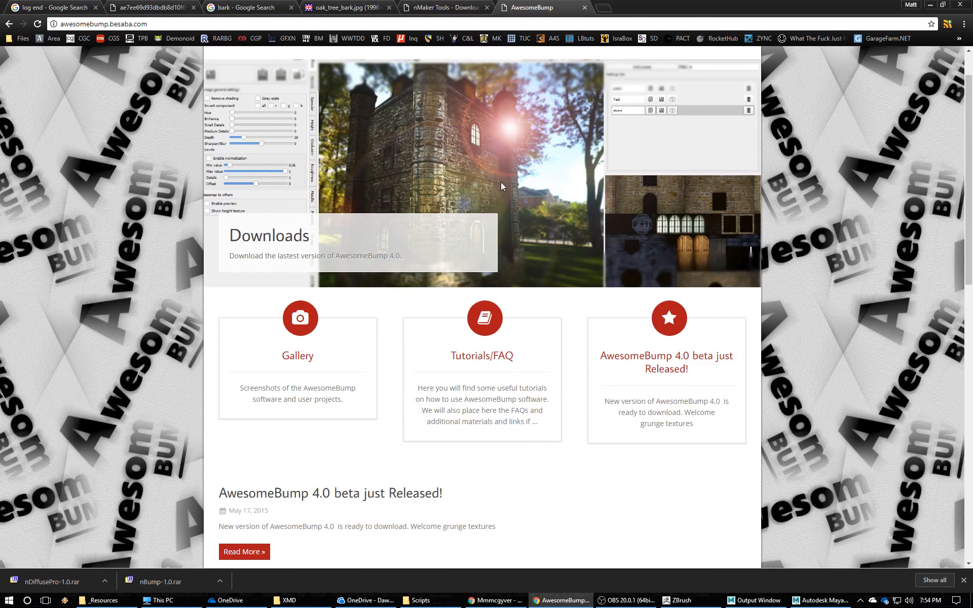
key("ctrl+w")
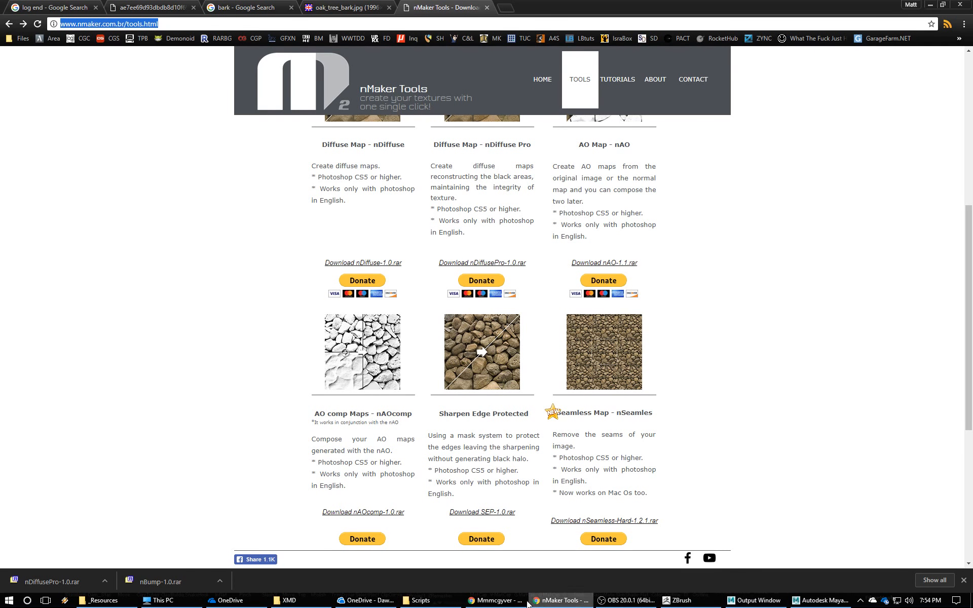
Bring up the Photoshop Scripts folder and check it for the installed nMaker script files.
left_click(422, 603)
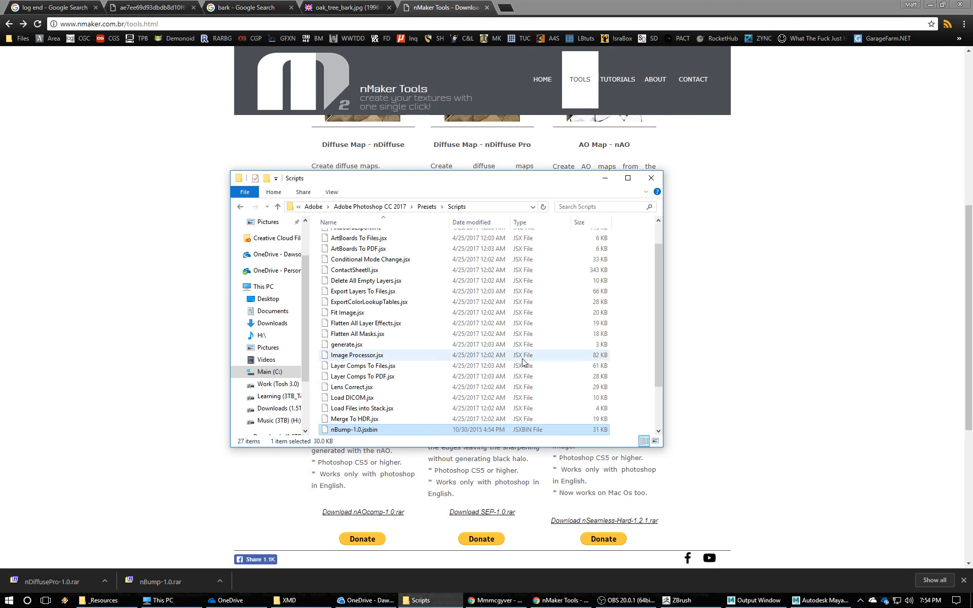
scroll(523, 335, "up", 1)
scroll(522, 335, "down", 3)
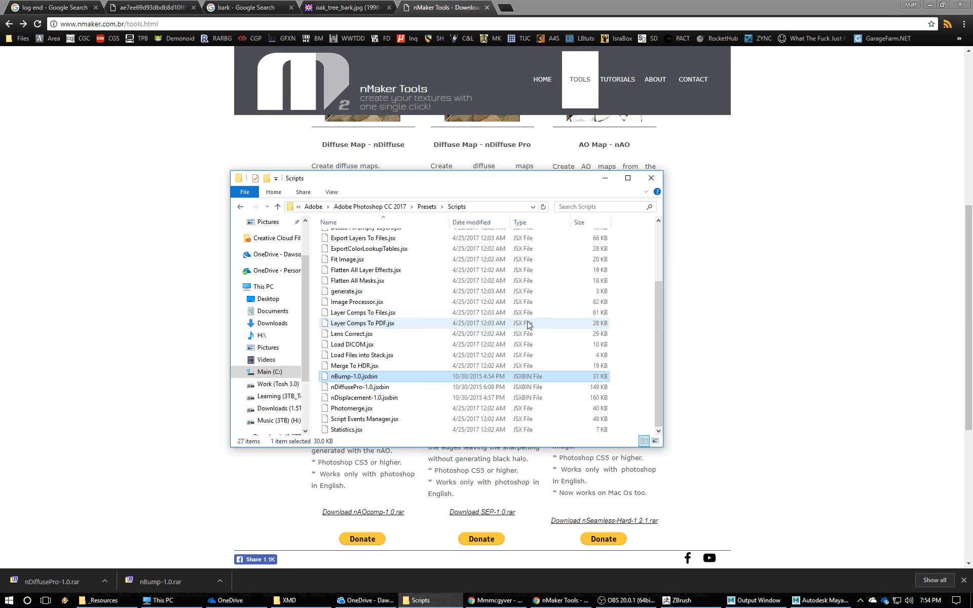
Close the Scripts folder window and launch Adobe Photoshop CC.
left_click(651, 178)
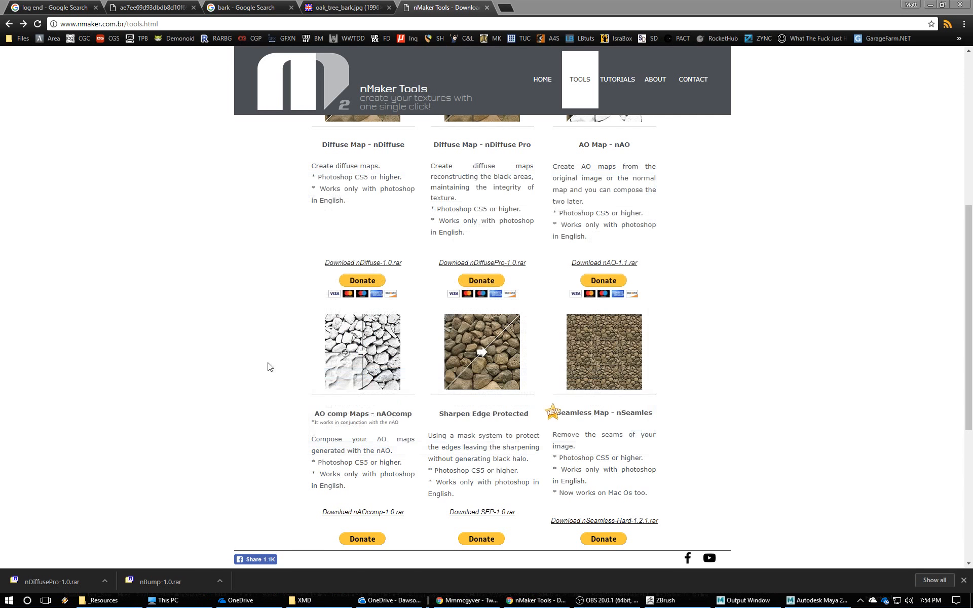
left_click(8, 601)
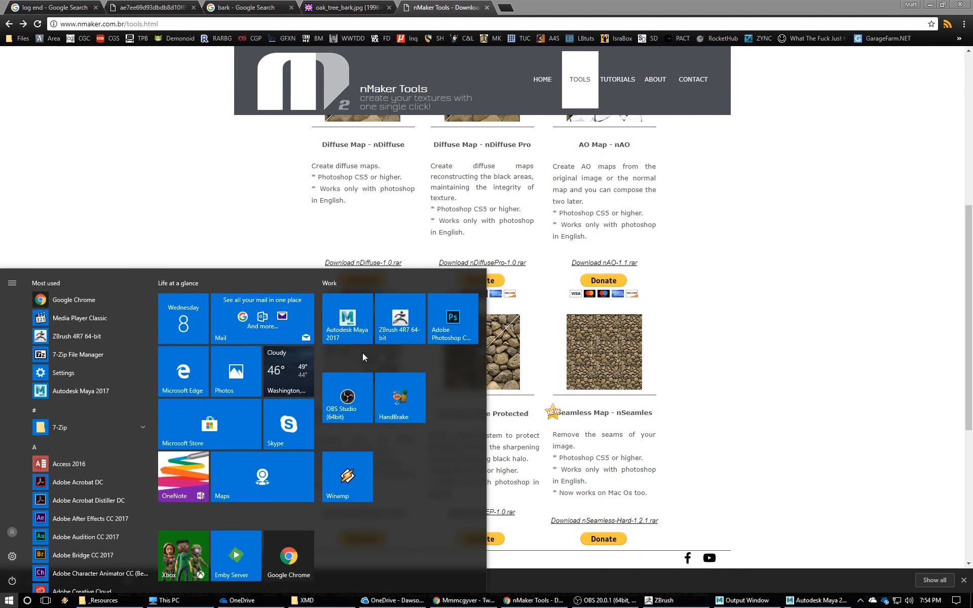
left_click(445, 332)
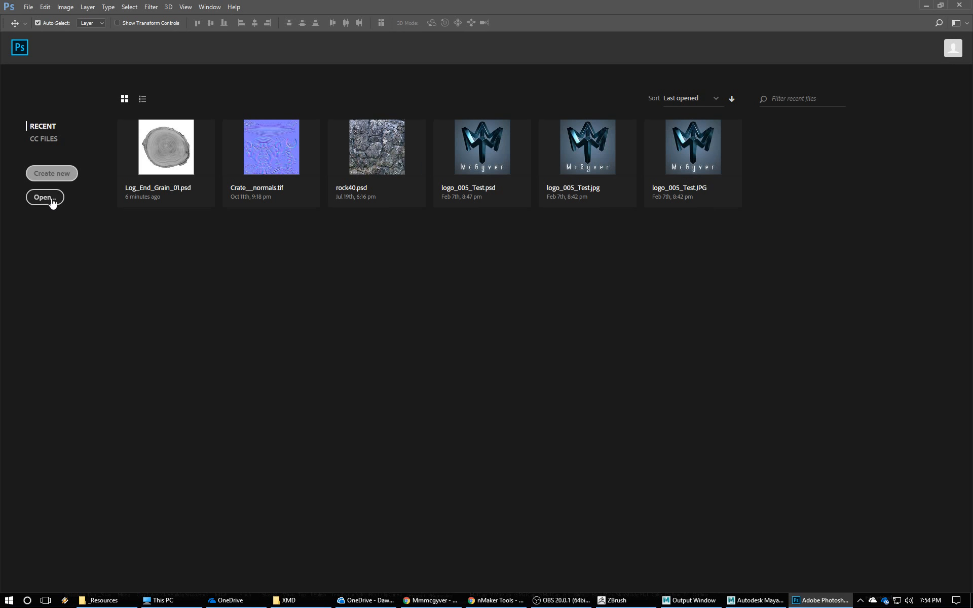
Copy the oak_tree_bark.jpg image from its browser tab to the clipboard and switch back to Photoshop.
left_click(496, 601)
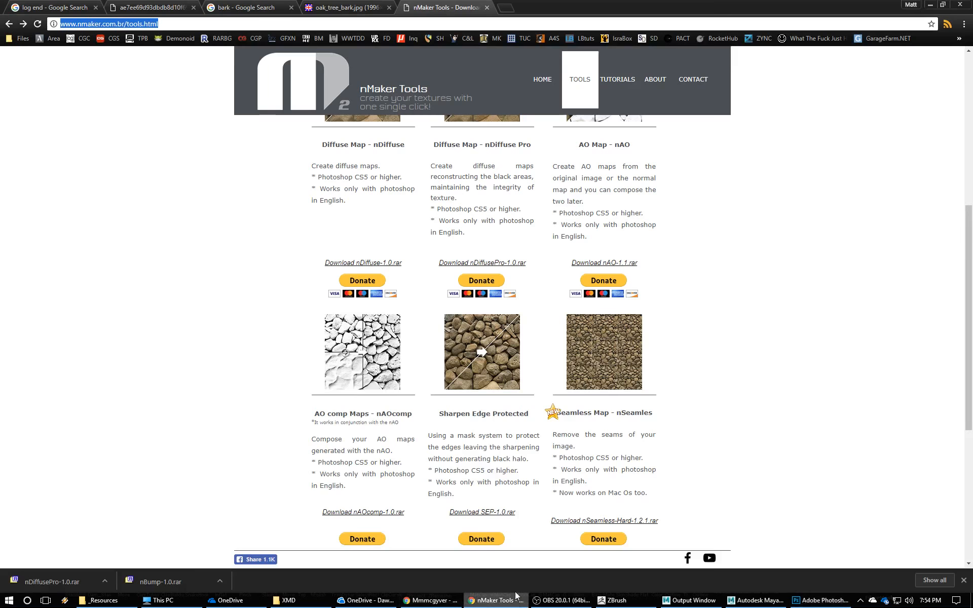
left_click(328, 12)
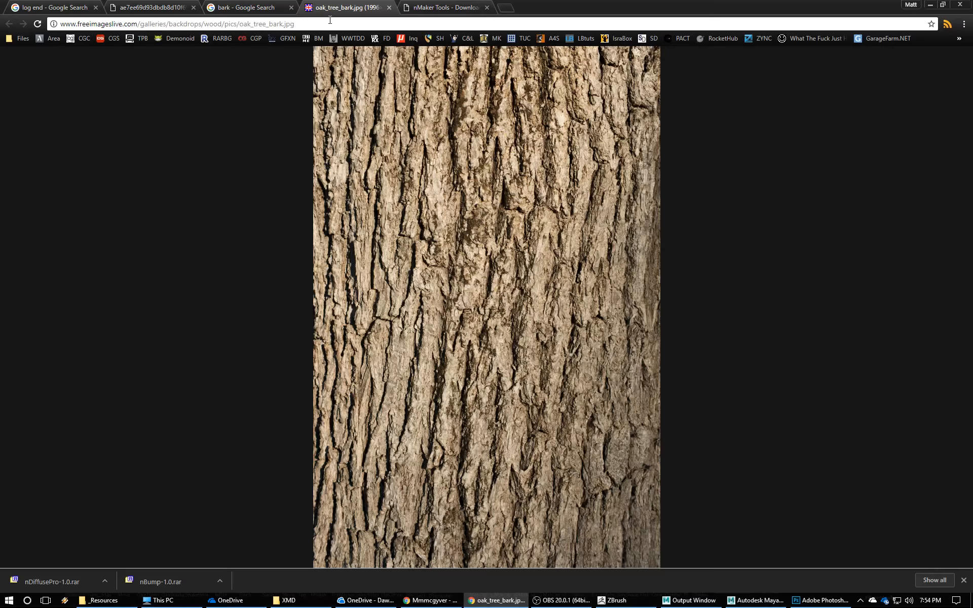
right_click(490, 243)
left_click(522, 272)
left_click(803, 601)
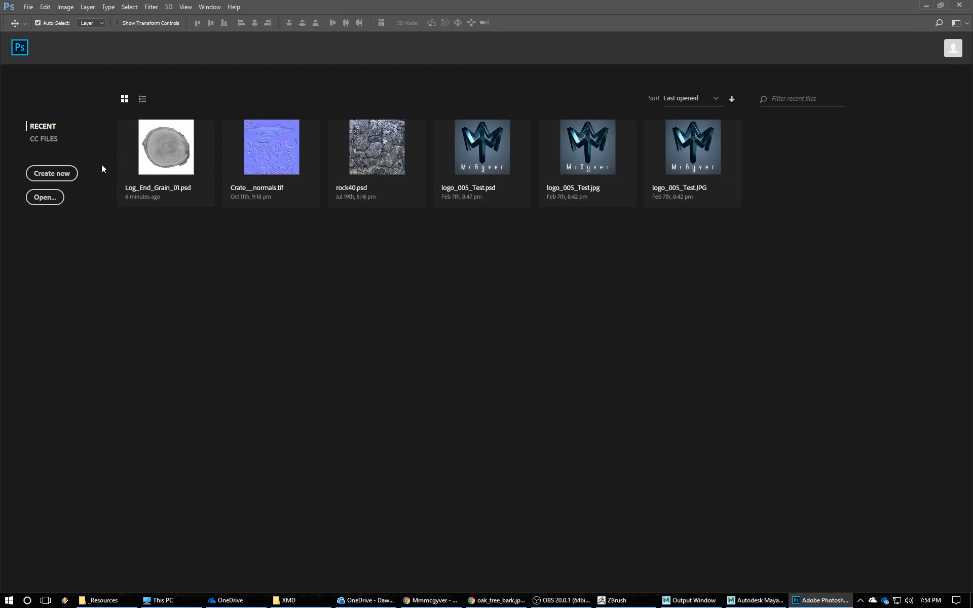
Create a new document from the 1996 x 3000 px clipboard preset at 72 ppi and paste the oak bark photo into it.
left_click(70, 174)
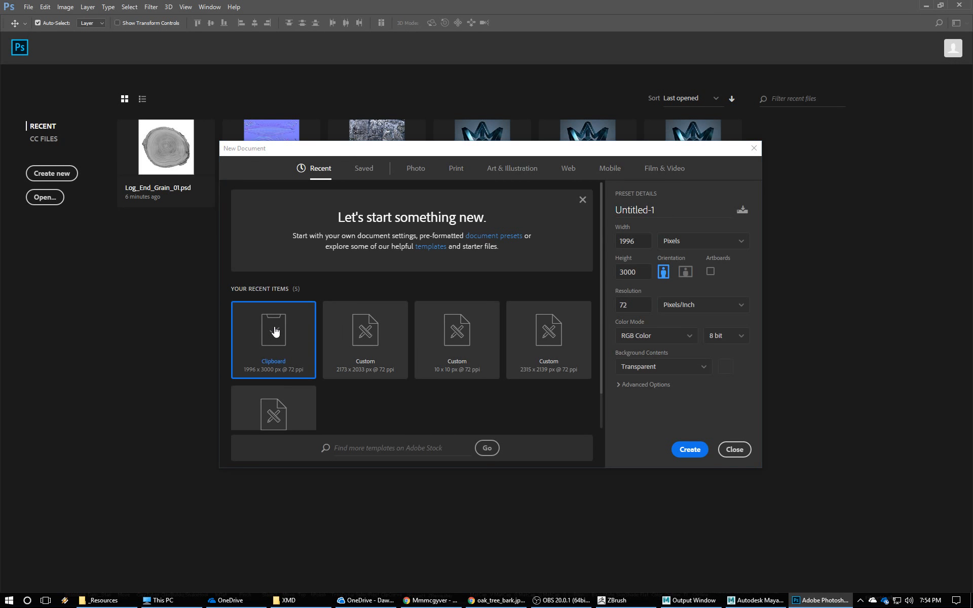
double_click(274, 331)
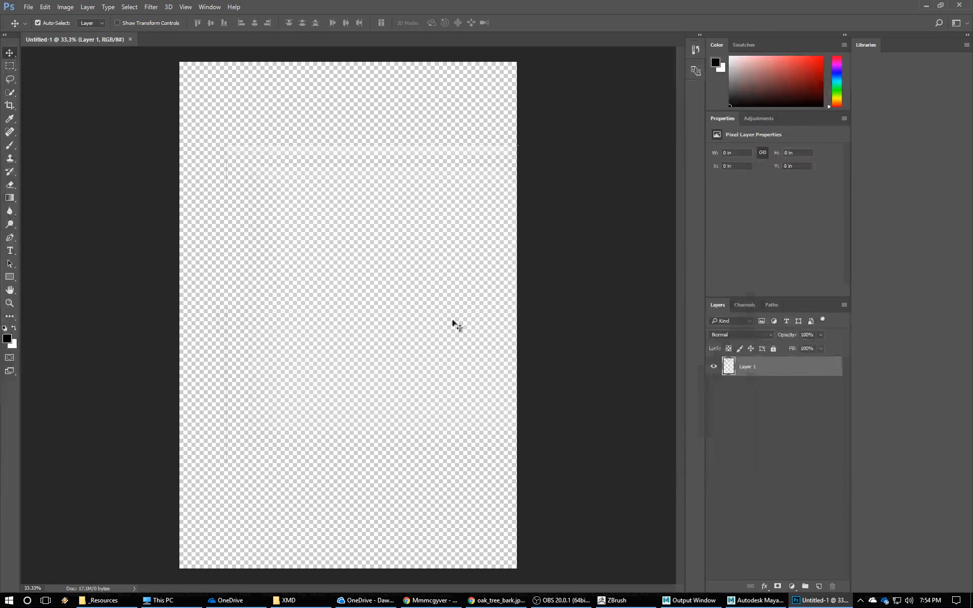
key("ctrl+v")
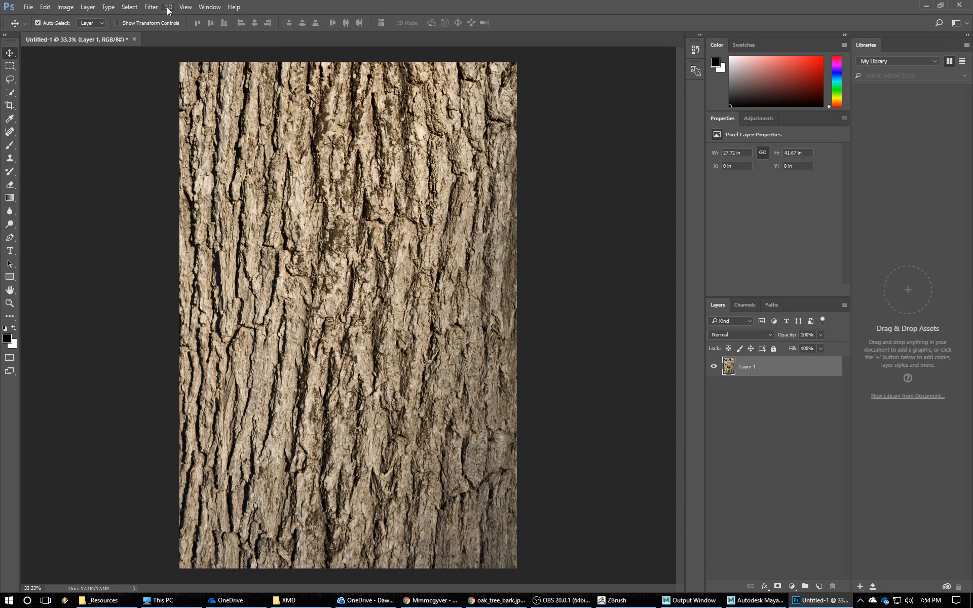
Run the nDiffusePro-1.0 script on the bark photo.
left_click(151, 7)
left_click(150, 7)
left_click(28, 7)
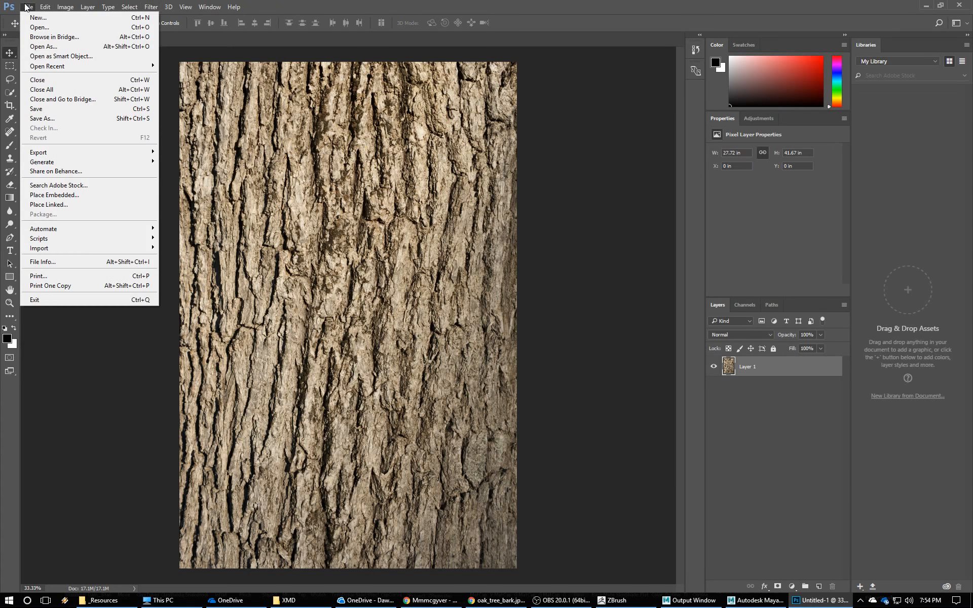
mouse_move(147, 243)
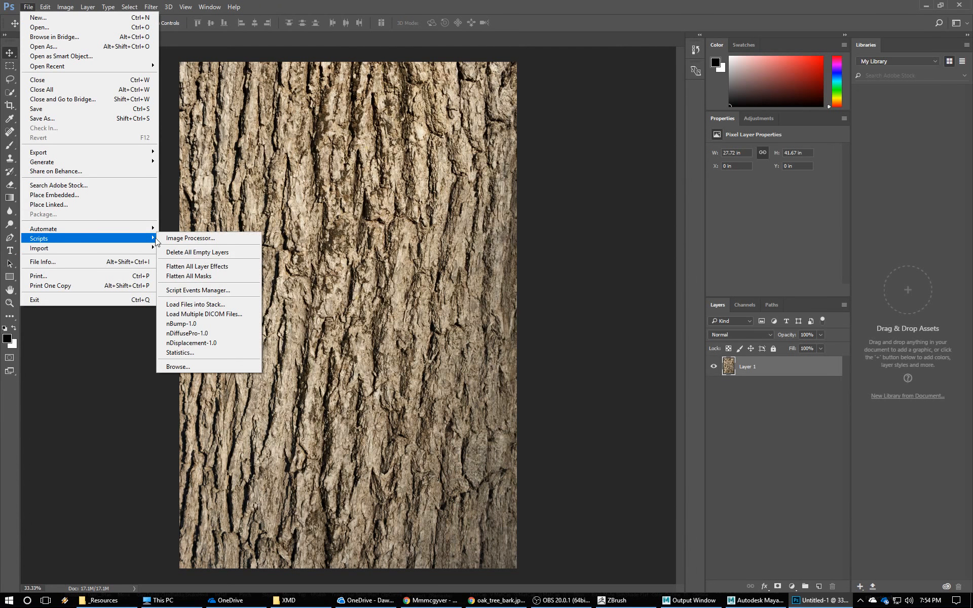
left_click(209, 333)
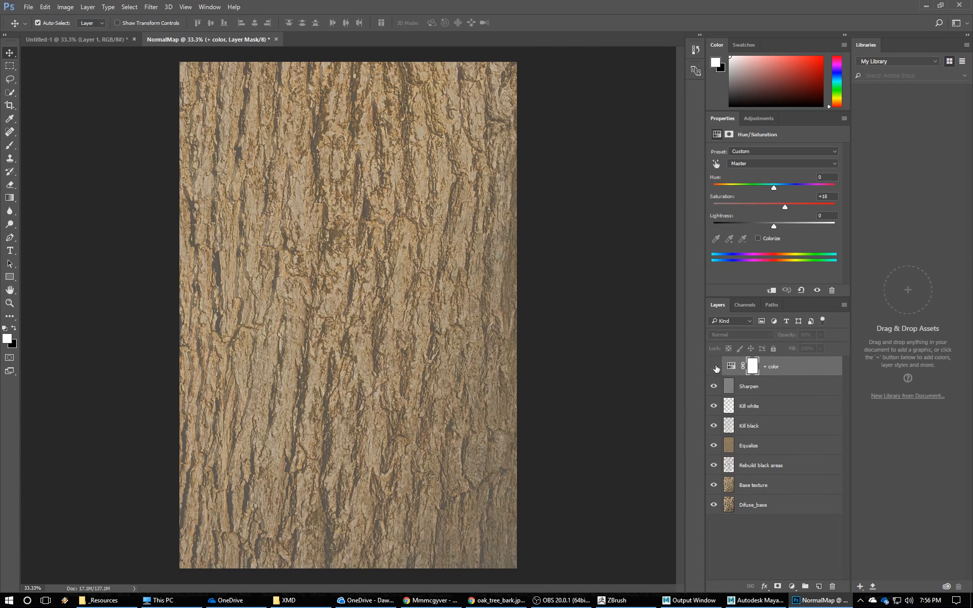
Compare the contributions of the + color, Sharpen, Kill white, Kill black and Equalize layers by hiding and showing them.
left_click(714, 387)
left_click(715, 387)
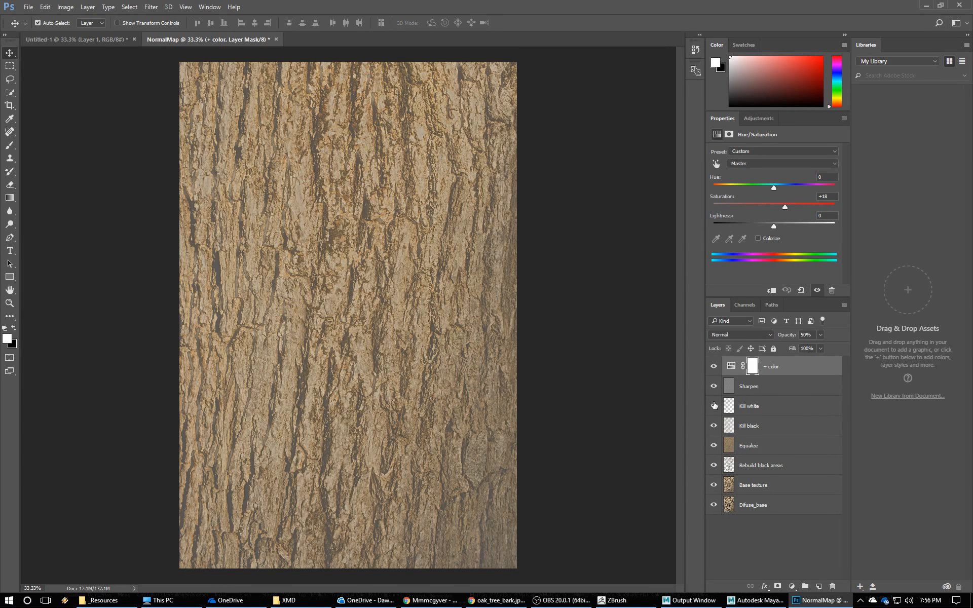
left_click_drag(714, 407, 713, 444)
left_click_drag(713, 370, 714, 387)
left_click(715, 448)
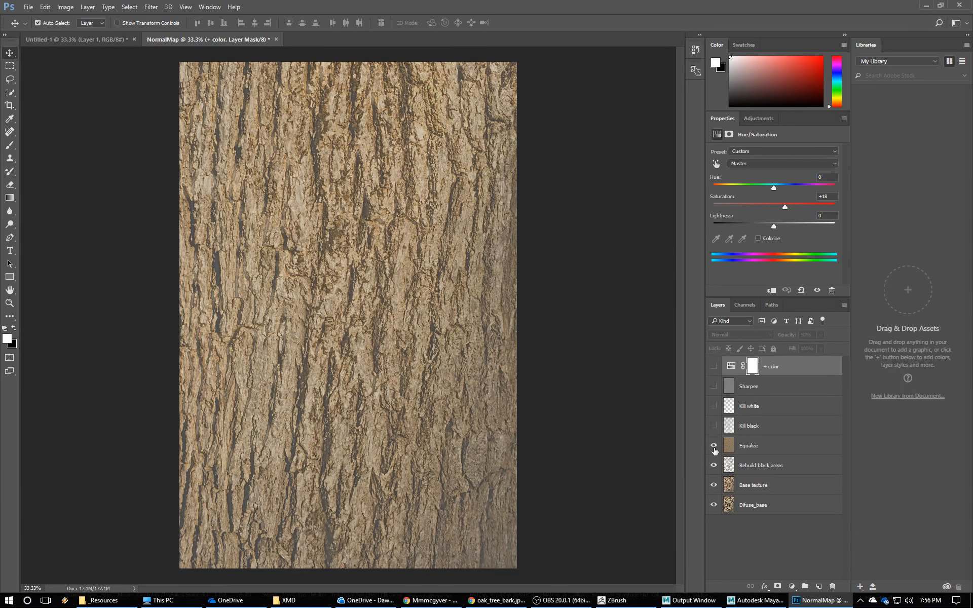
left_click(714, 448)
left_click(715, 449)
left_click_drag(714, 427, 713, 366)
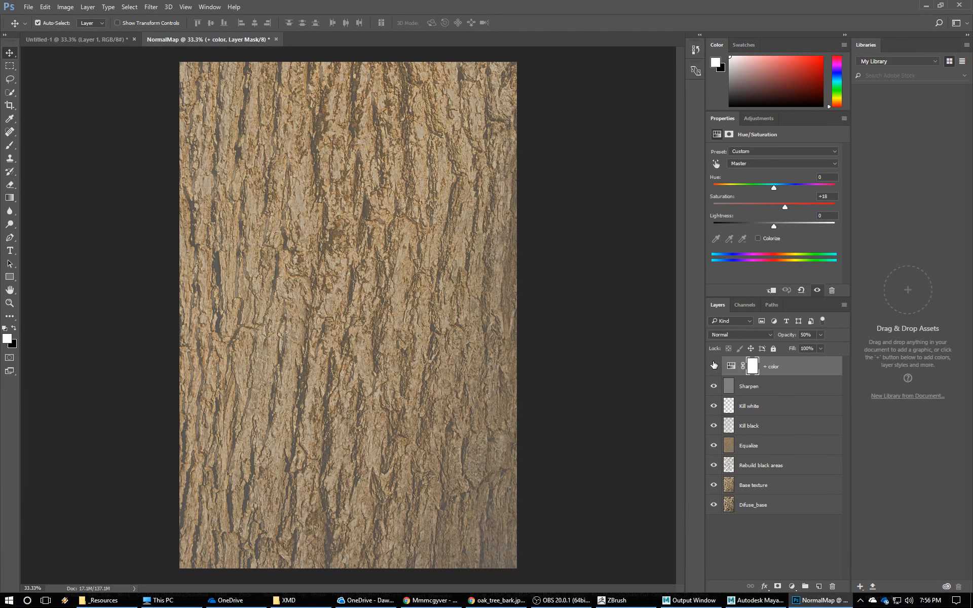
Try to paste a copy of the whole NormalMap canvas into the Untitled-1 document, undo the paste and return to NormalMap.
key("ctrl+a")
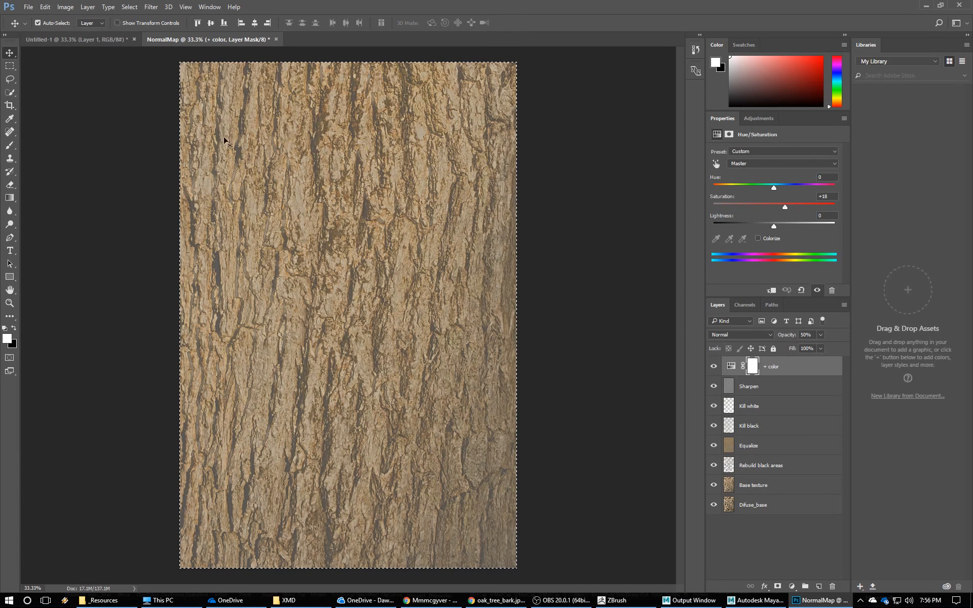
left_click(99, 42)
key("ctrl+v")
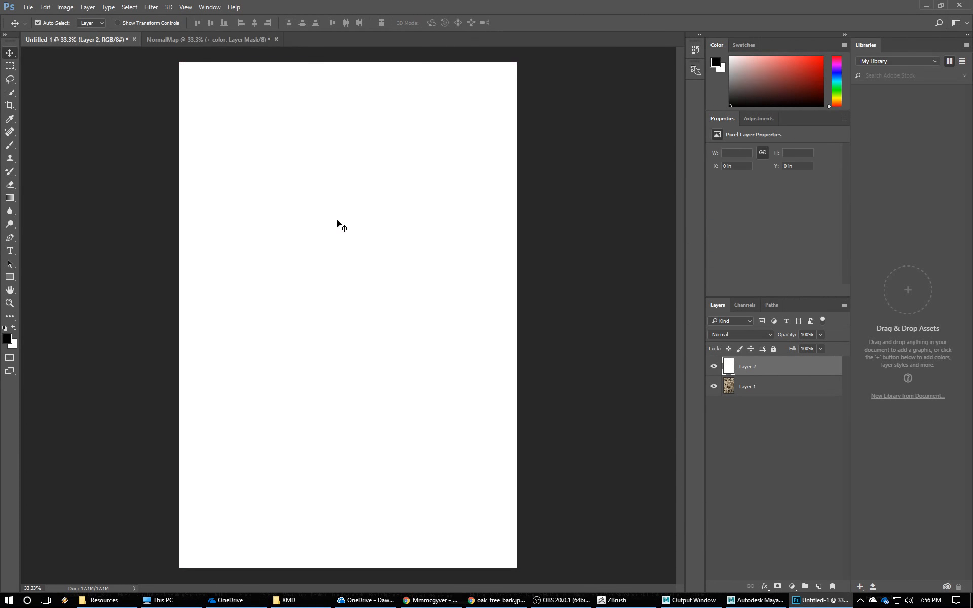
key("ctrl+z")
left_click(194, 40)
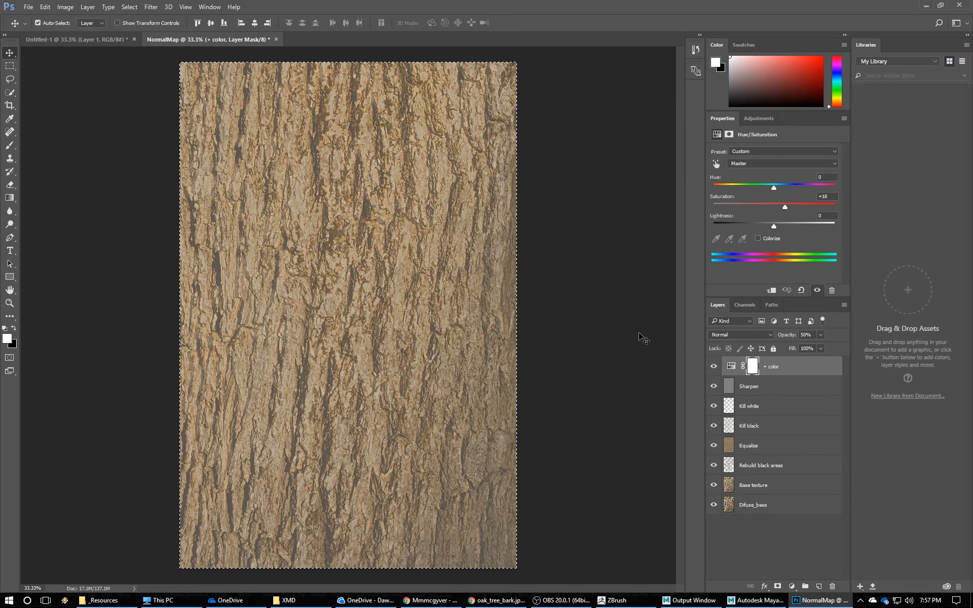
Stamp all visible layers of NormalMap into one new merged layer and move a copy of it into the Untitled-1 document.
key("ctrl")
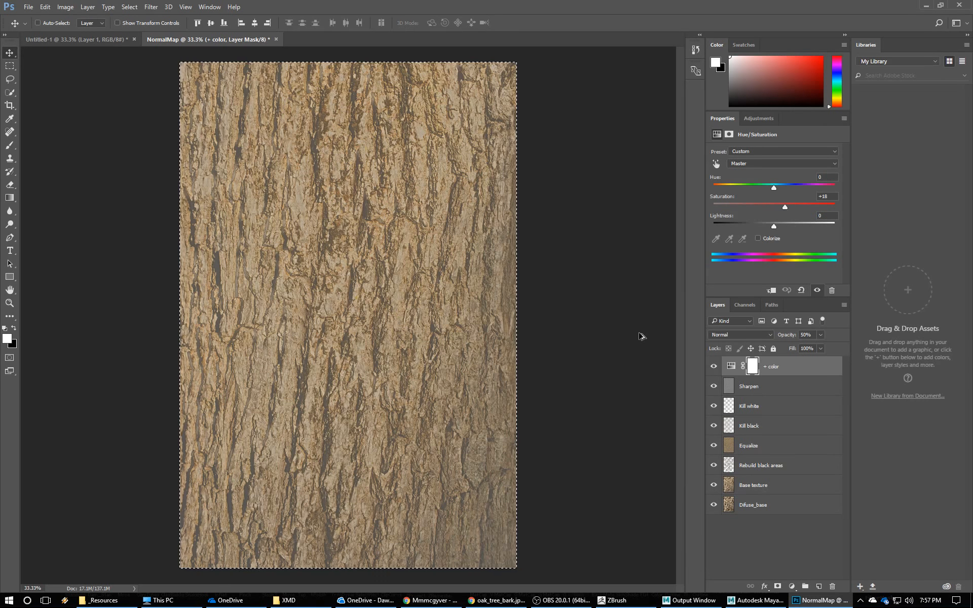
key("ctrl+shift+alt+e")
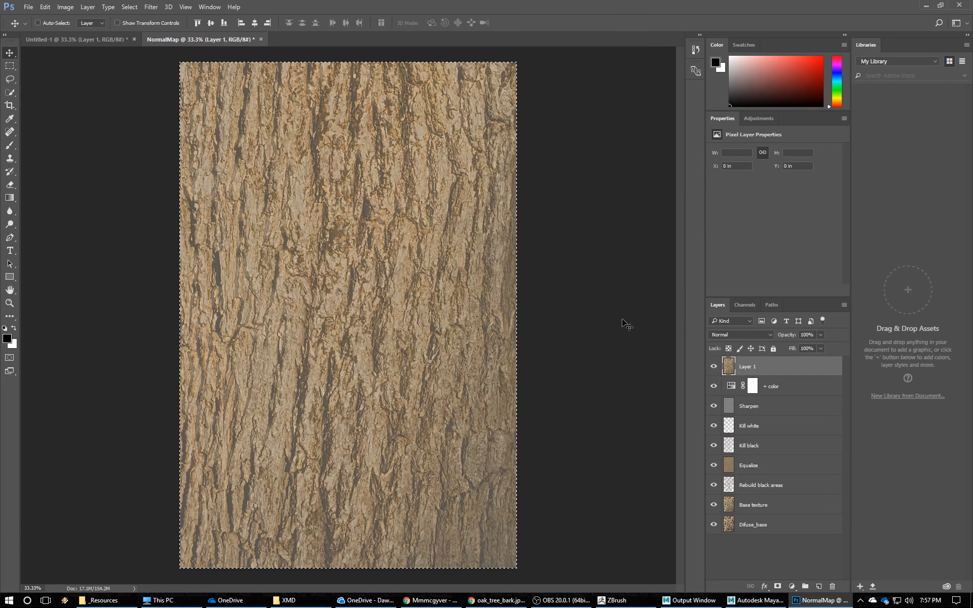
left_click_drag(219, 91, 148, 61, "ctrl")
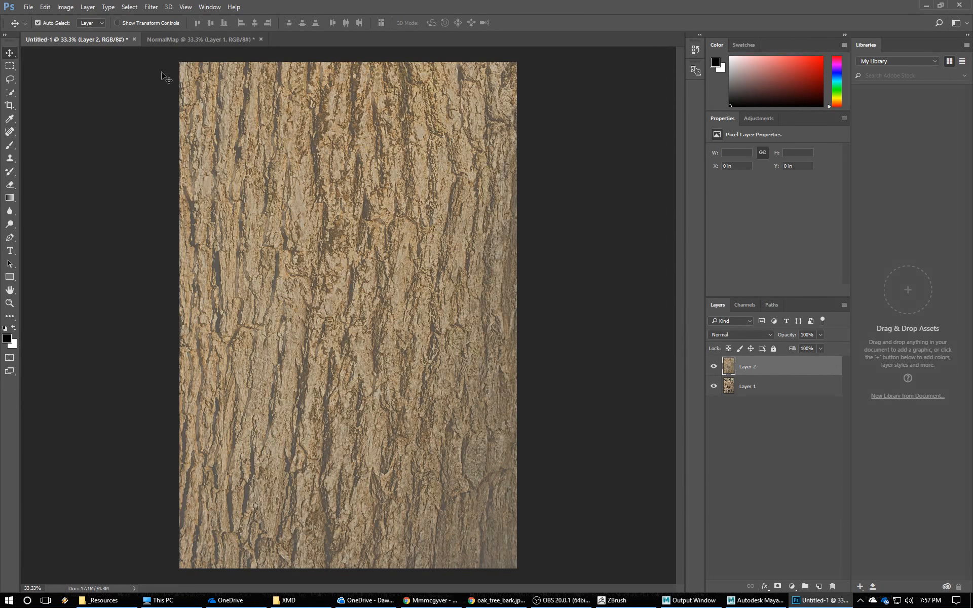
Compare the generated diffuse layer with the original bark photo by repeatedly hiding and showing Layer 2.
left_click(714, 366)
left_click(715, 366)
left_click(716, 366)
left_click(715, 366)
left_click(715, 366)
left_click(715, 366)
left_click(715, 366)
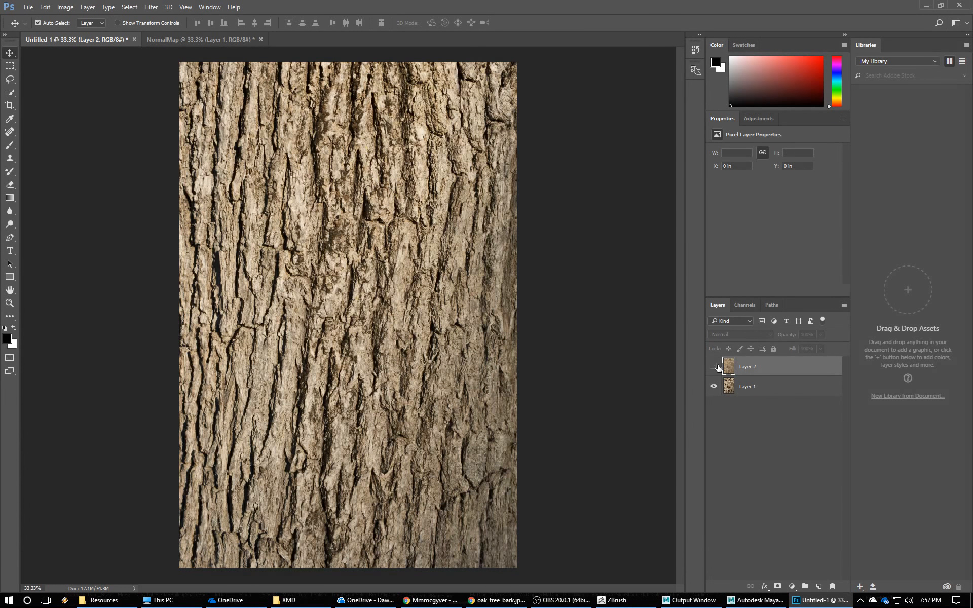
left_click(714, 366)
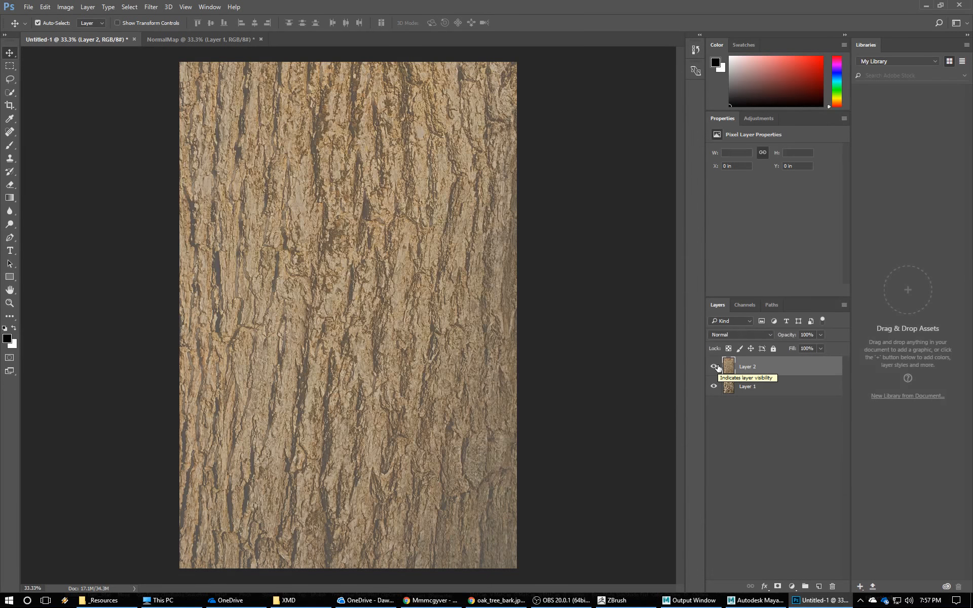
Delete the generated diffuse layer and restore it by undoing the deletion.
key("Delete")
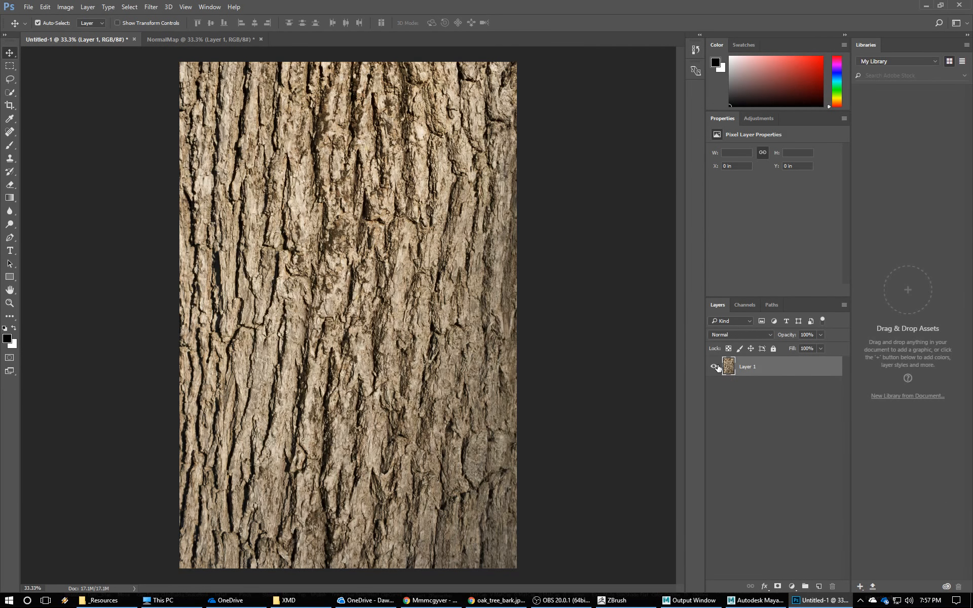
key("ctrl+z")
key("ctrl+z")
key("ctrl+z")
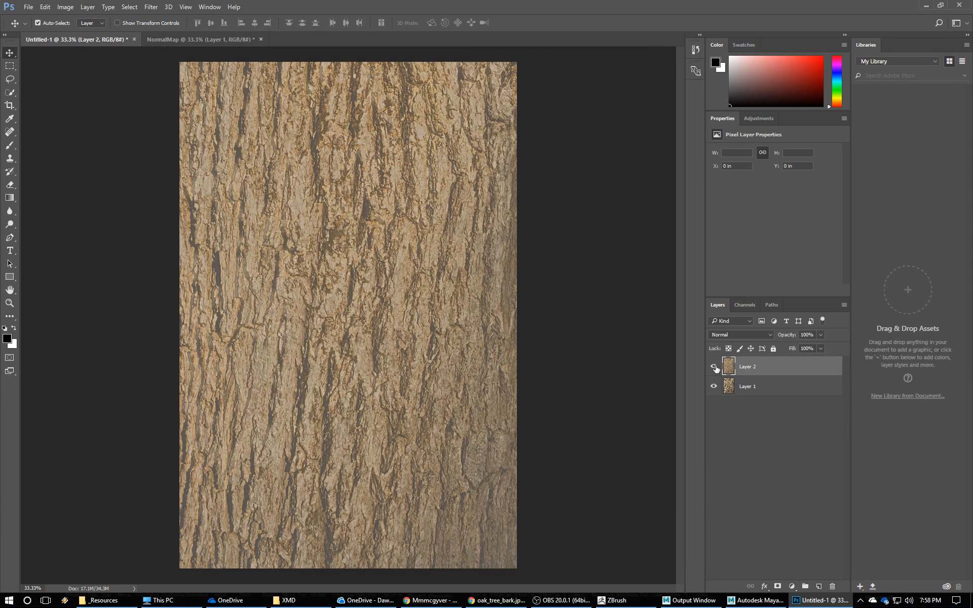
Set the blend mode of Layer 2 to Darken.
left_click(730, 337)
left_click(731, 340)
scroll(731, 339, "down", 1)
scroll(729, 335, "up", 1)
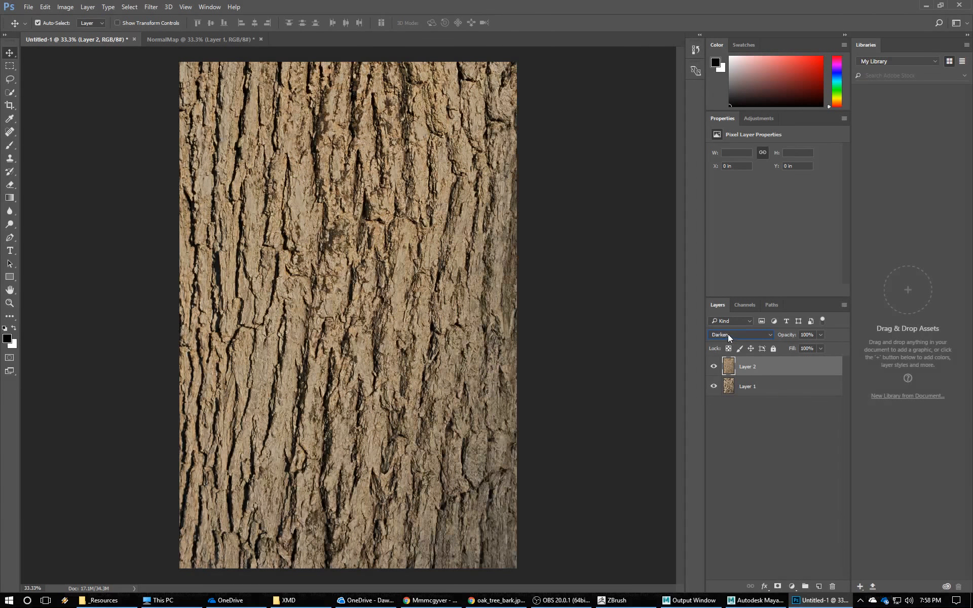
Toggle the visibility of the Darken-blended Layer 2 to compare the blend with the original photo.
left_click(714, 369)
left_click(714, 368)
left_click(714, 370)
left_click(715, 371)
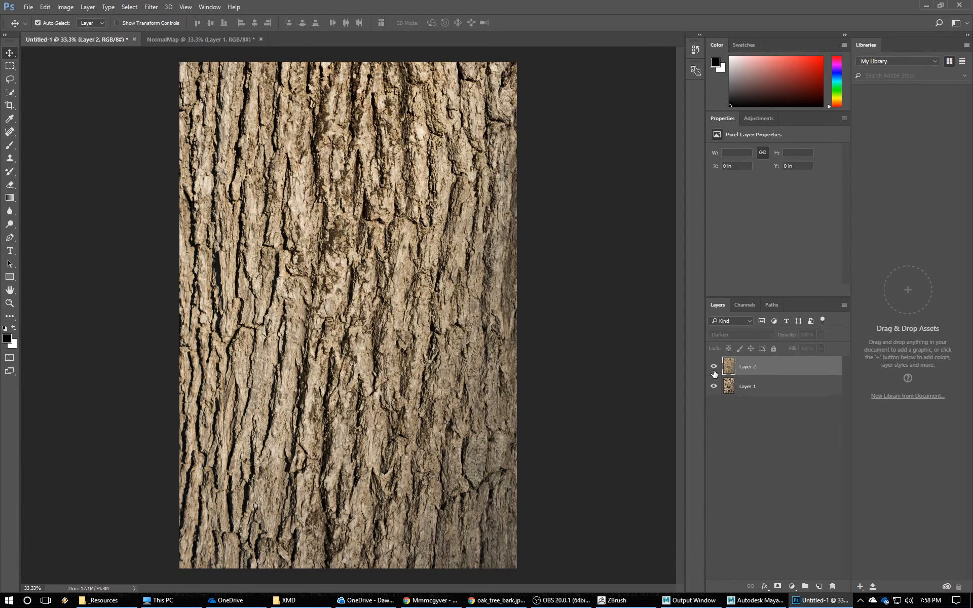
left_click(715, 371)
left_click(714, 372)
left_click(715, 372)
left_click(714, 372)
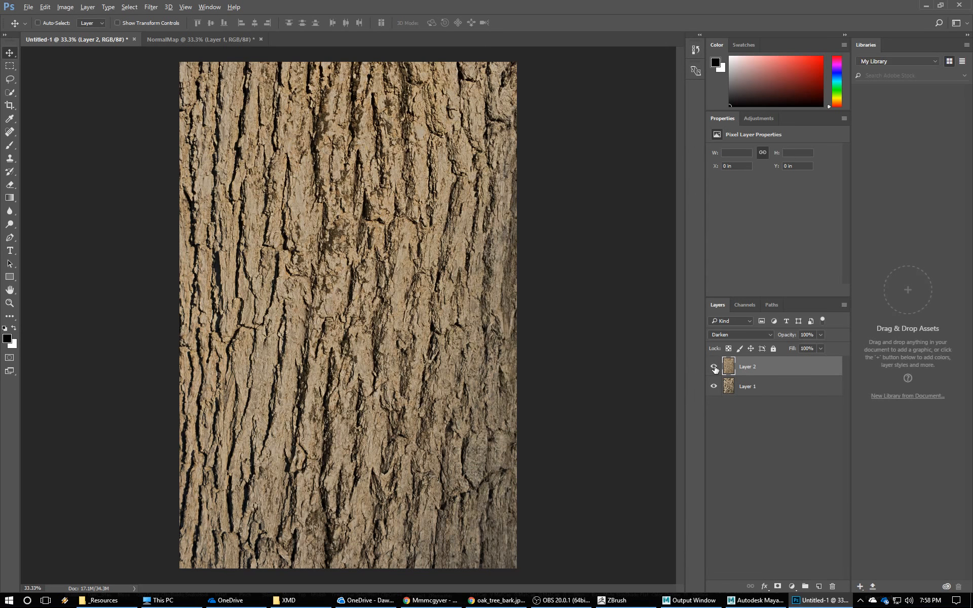
Save a layered Photoshop copy of the bark document to the Desktop as Tree_Bark_9, keeping Maximize Compatibility on.
key("ctrl+alt+s")
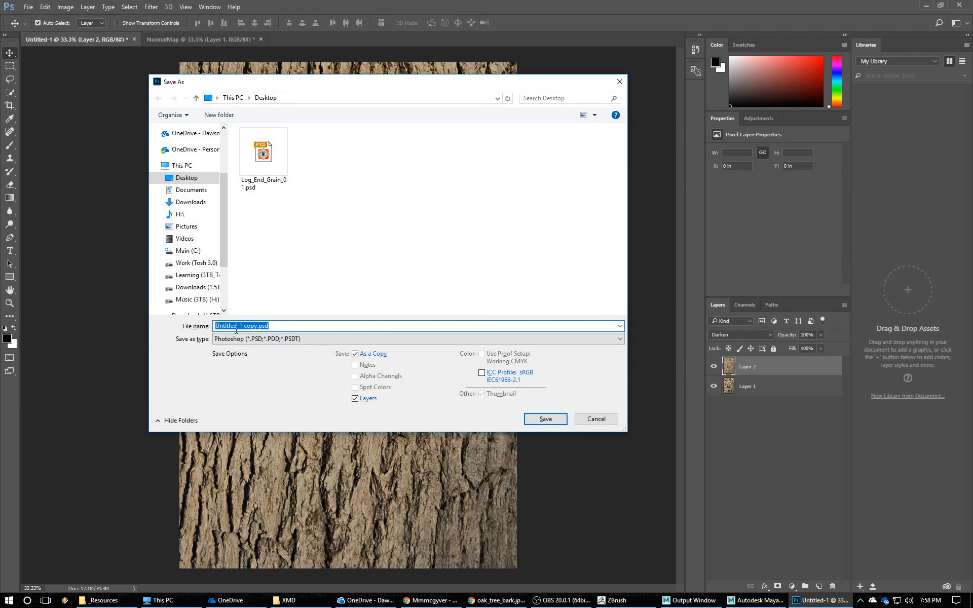
type("Tree_Bark_)")
key("BackSpace")
type("9")
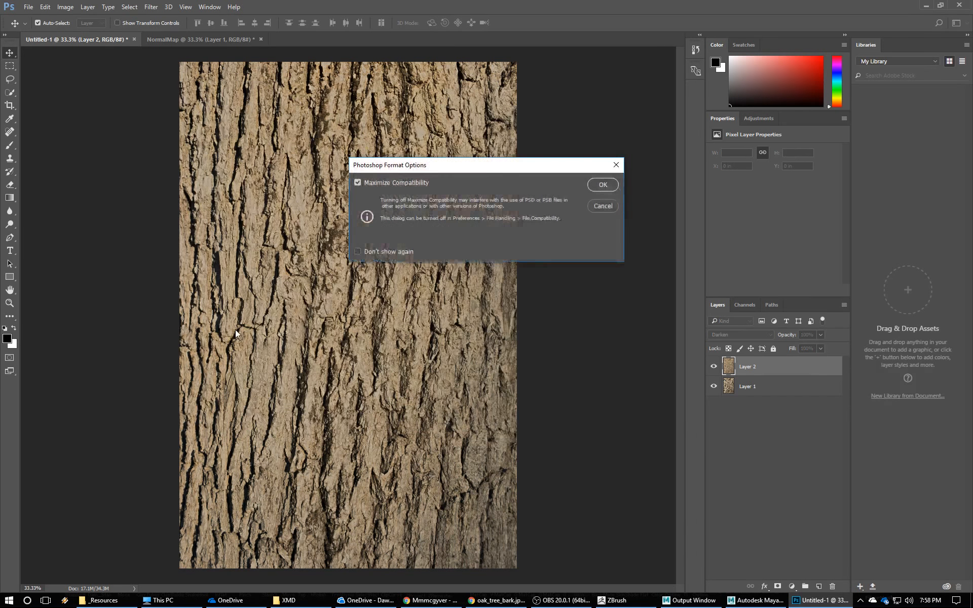
left_click(604, 185)
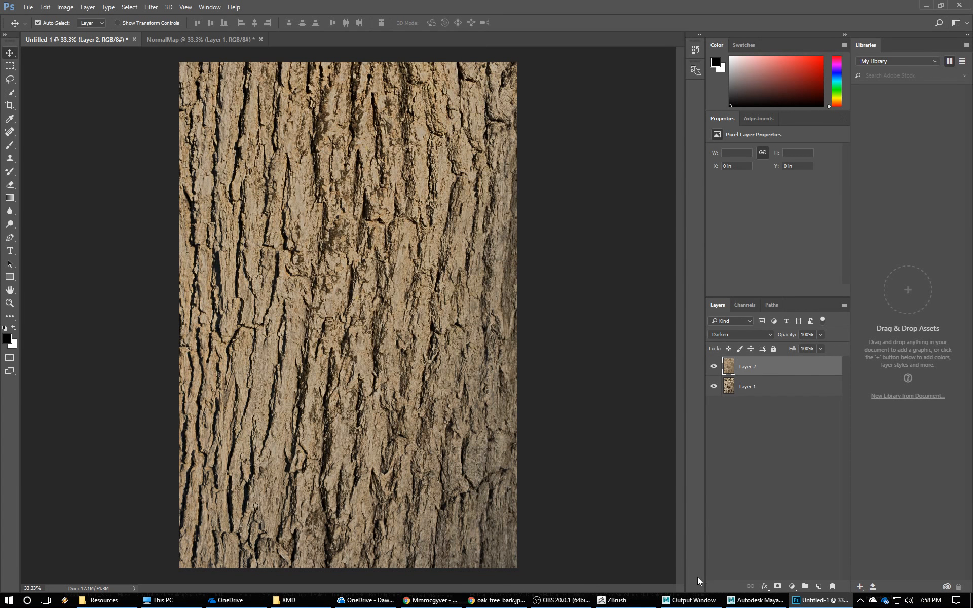
Switch to ZBrush, place a Move transpose line on the log's side surface and examine the log's smooth sides.
left_click(747, 602)
left_click(642, 601)
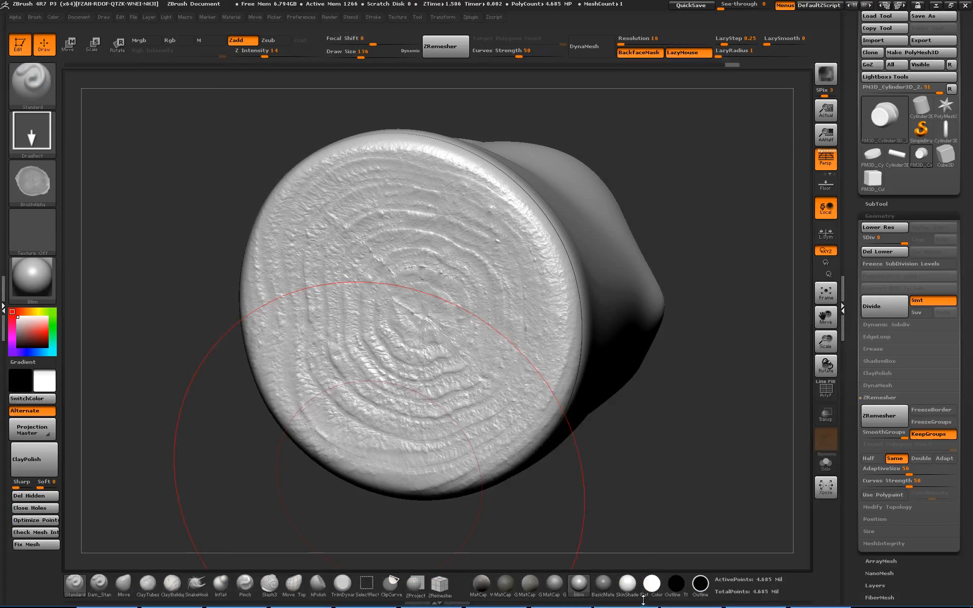
left_click_drag(567, 460, 325, 456)
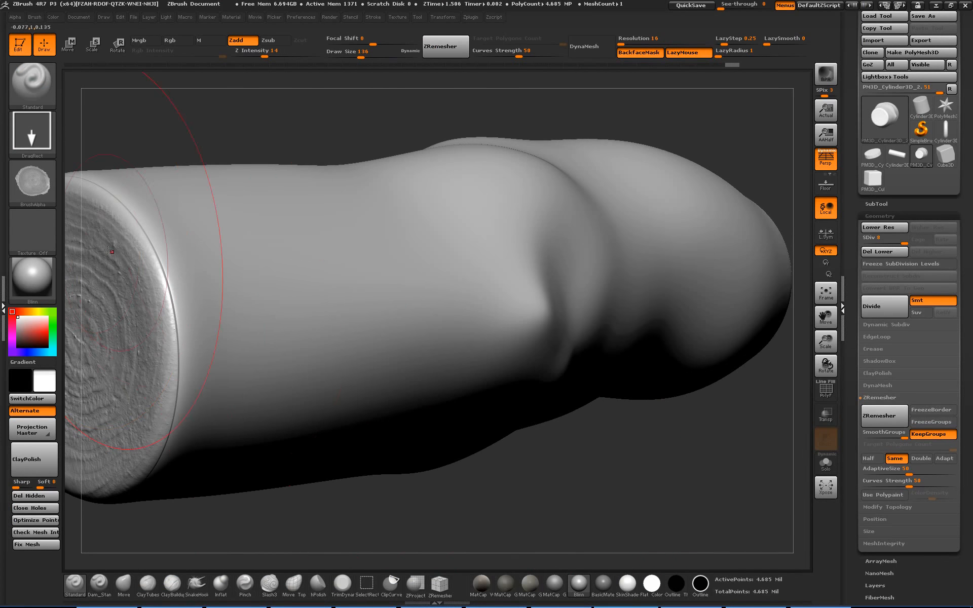
left_click(67, 43)
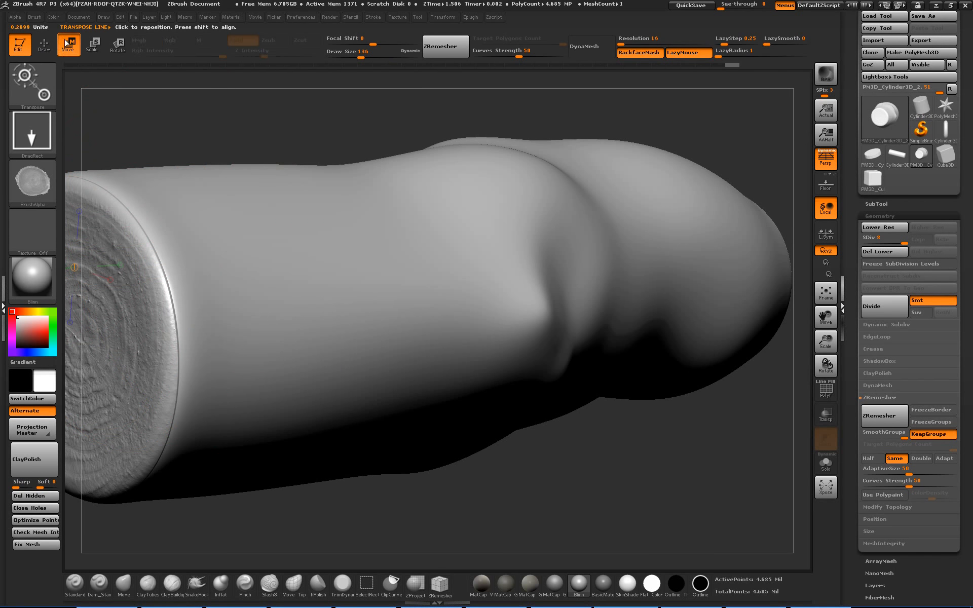
left_click(277, 176)
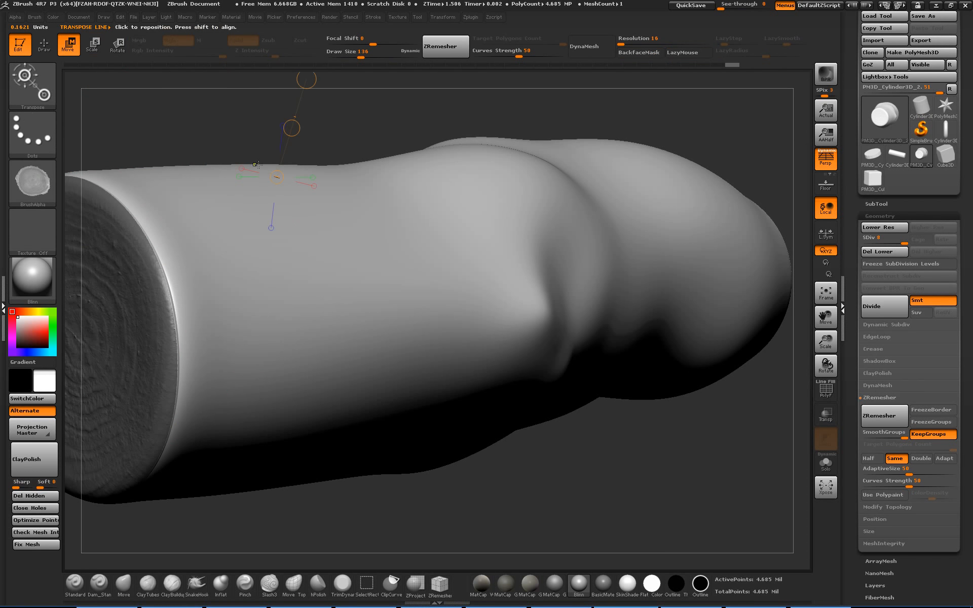
left_click_drag(257, 165, 207, 114)
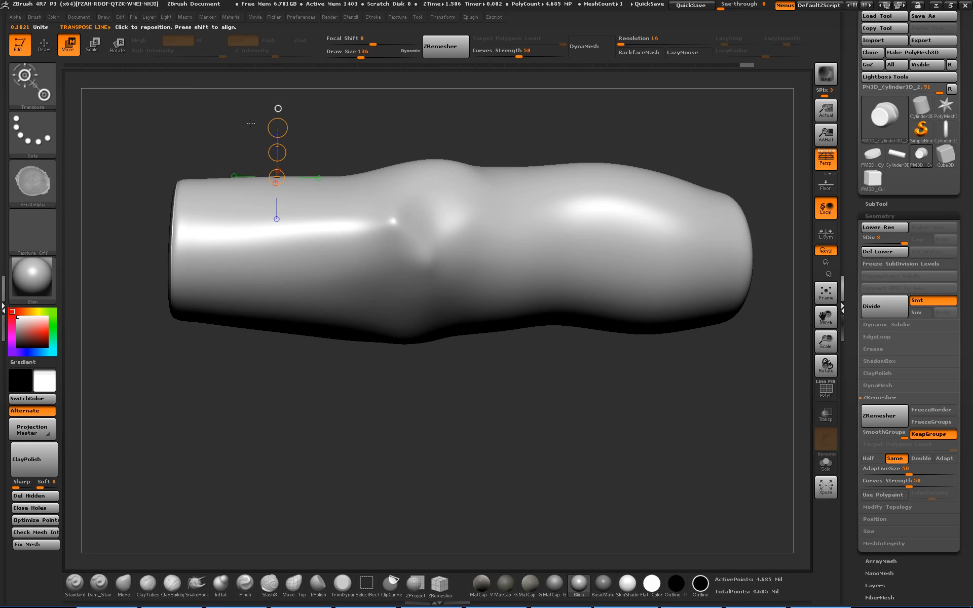
left_click_drag(343, 139, 370, 173)
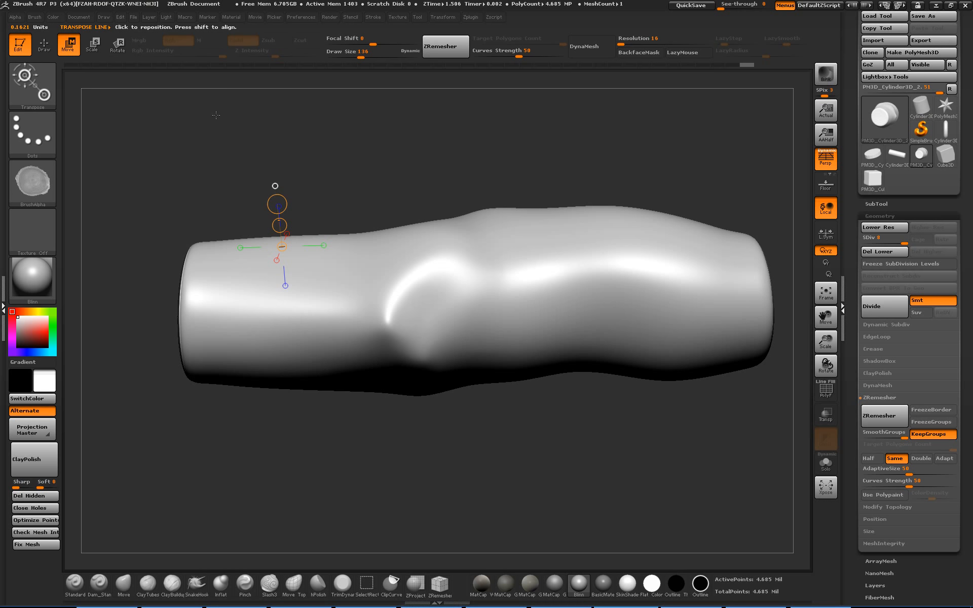
Switch to Chrome and search the web for quixel megascans in a new tab.
key("super")
left_click(496, 600)
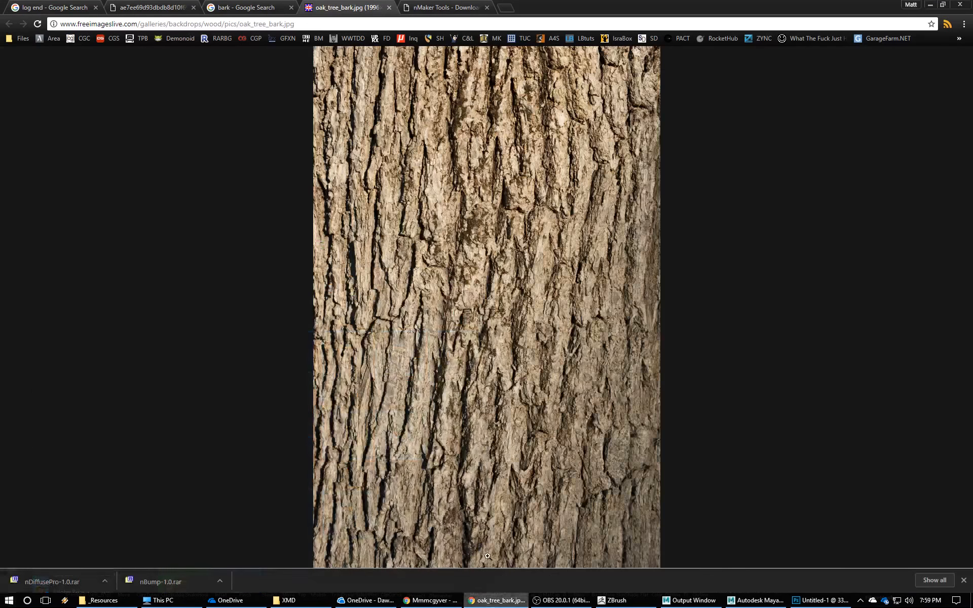
left_click(506, 7)
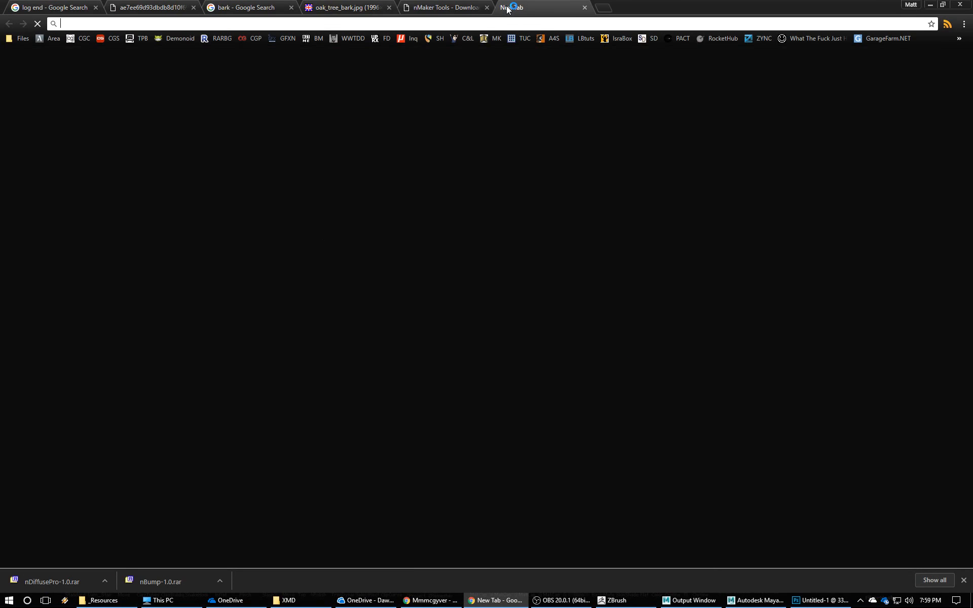
type("quixel")
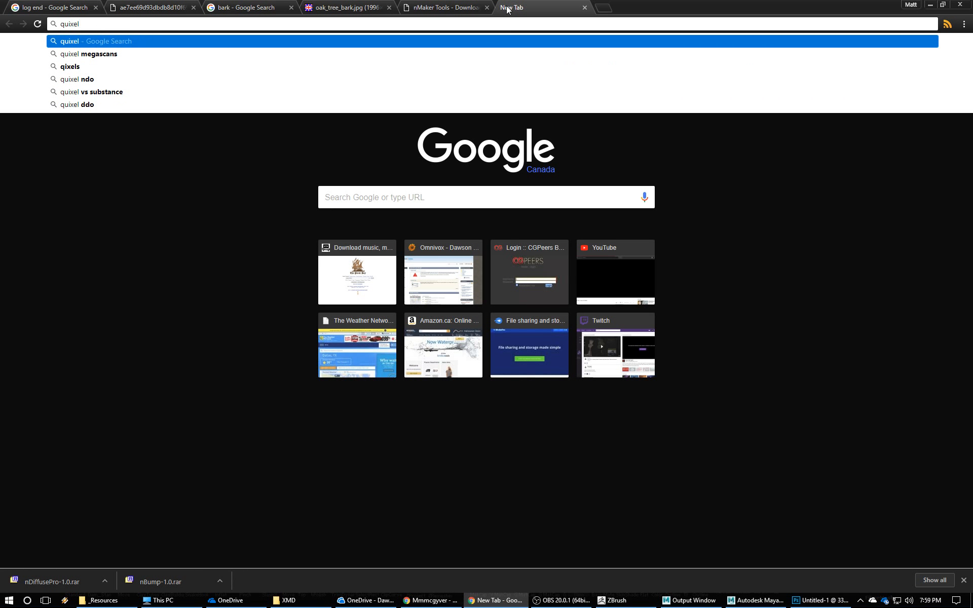
key("Down")
key("Return")
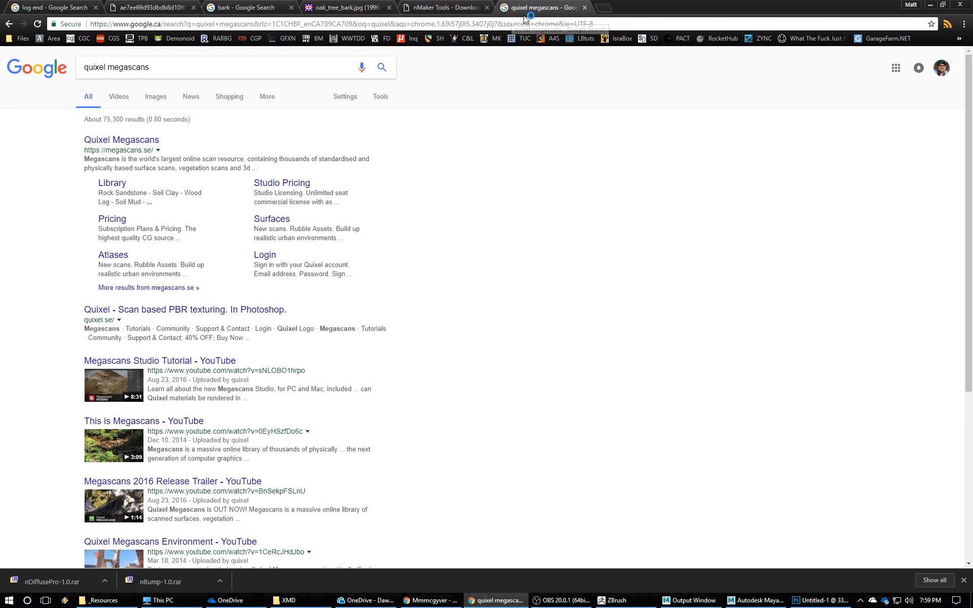
Open the Quixel Megascans website from the search results and review its subscription plans, points system and library features.
left_click(125, 142)
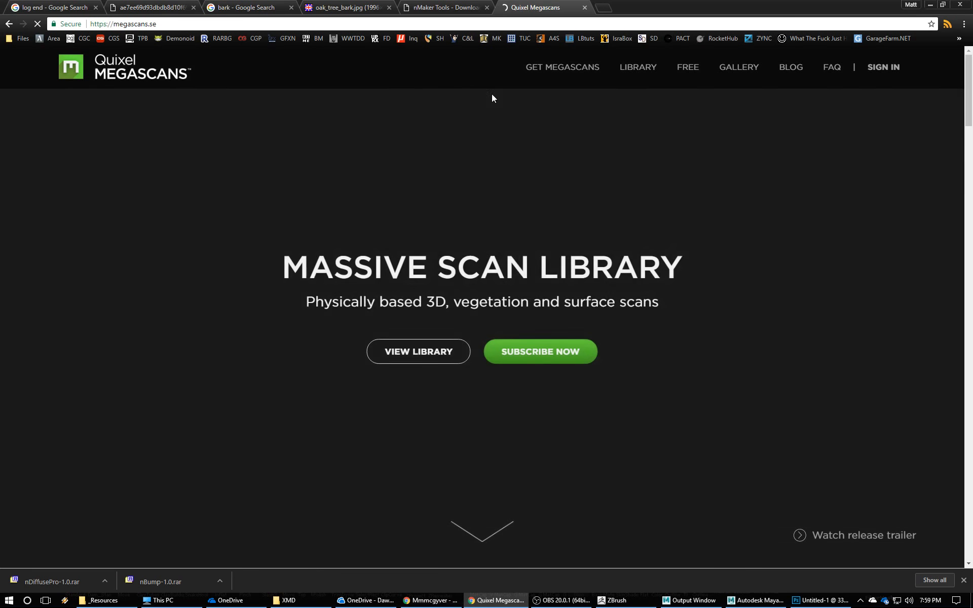
left_click(567, 65)
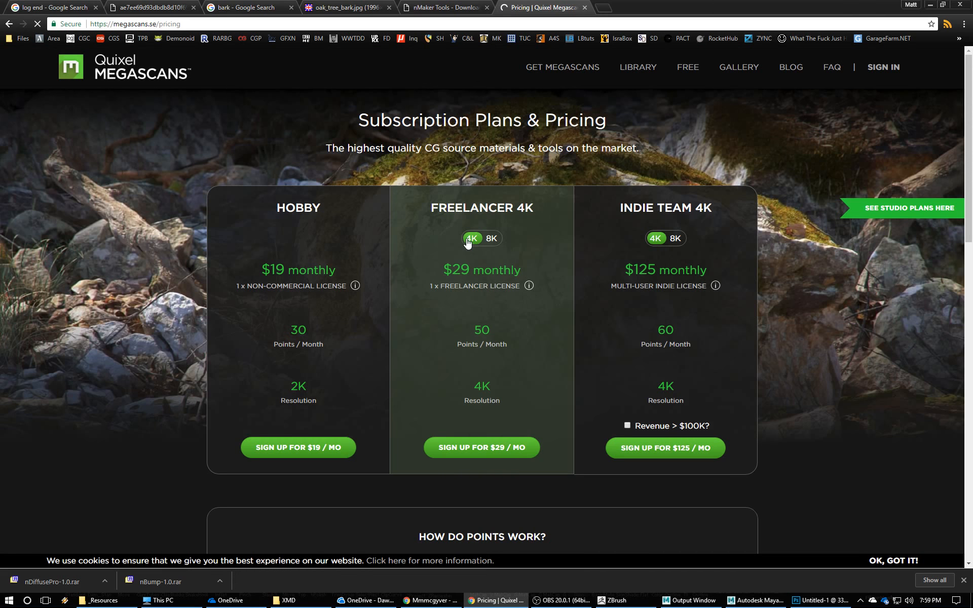
scroll(490, 259, "down", 5)
scroll(509, 238, "up", 5)
scroll(523, 218, "down", 8)
scroll(527, 220, "down", 6)
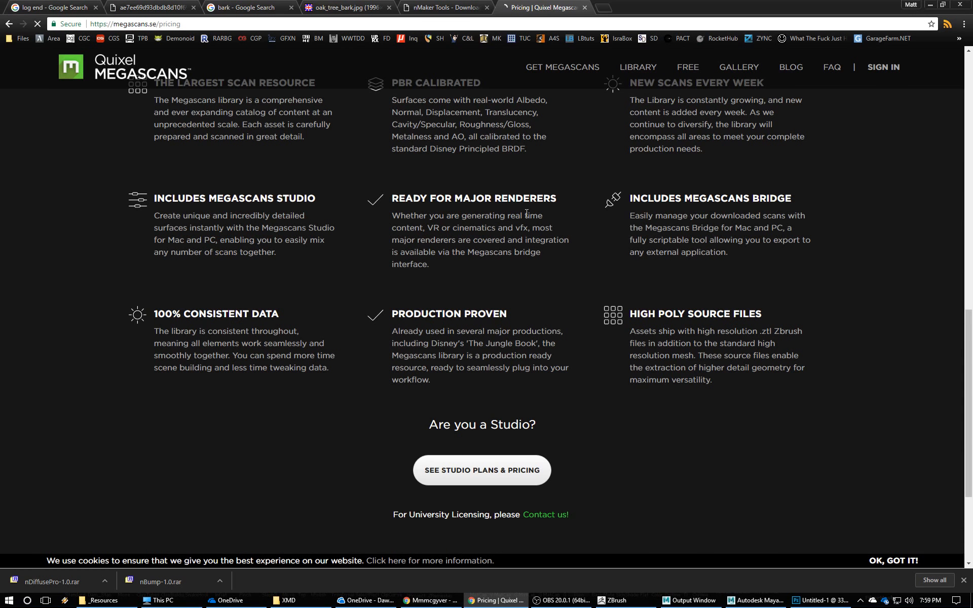
scroll(526, 216, "up", 10)
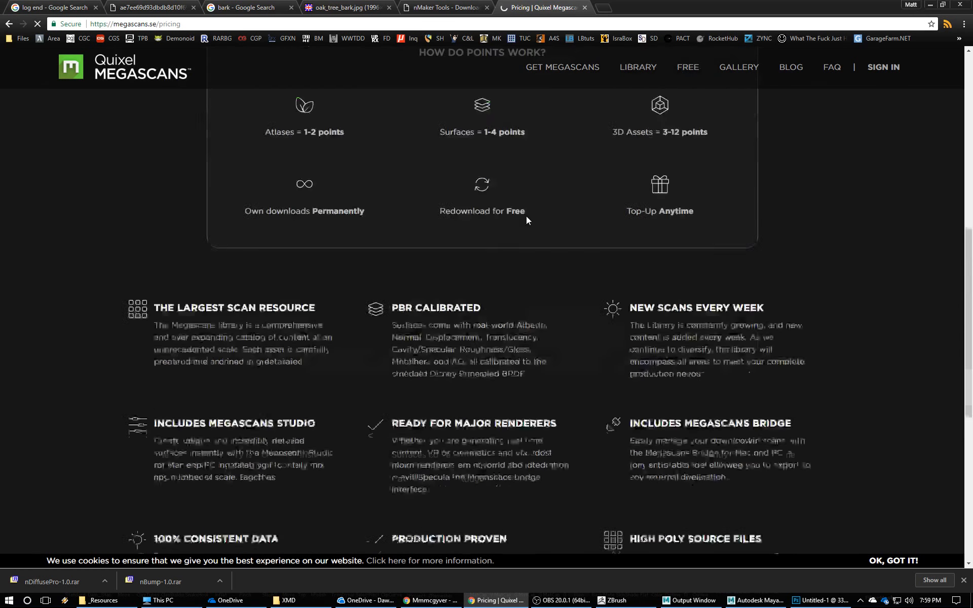
Open the Megascans gallery and view its forest renders enlarged one after another, starting from the mossy log with mushrooms.
left_click(748, 70)
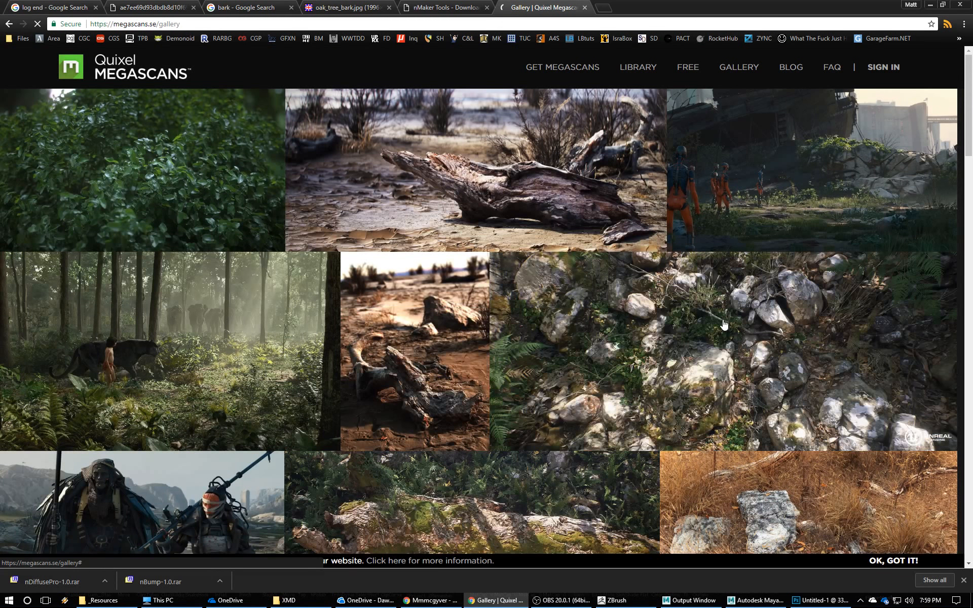
scroll(724, 325, "down", 5)
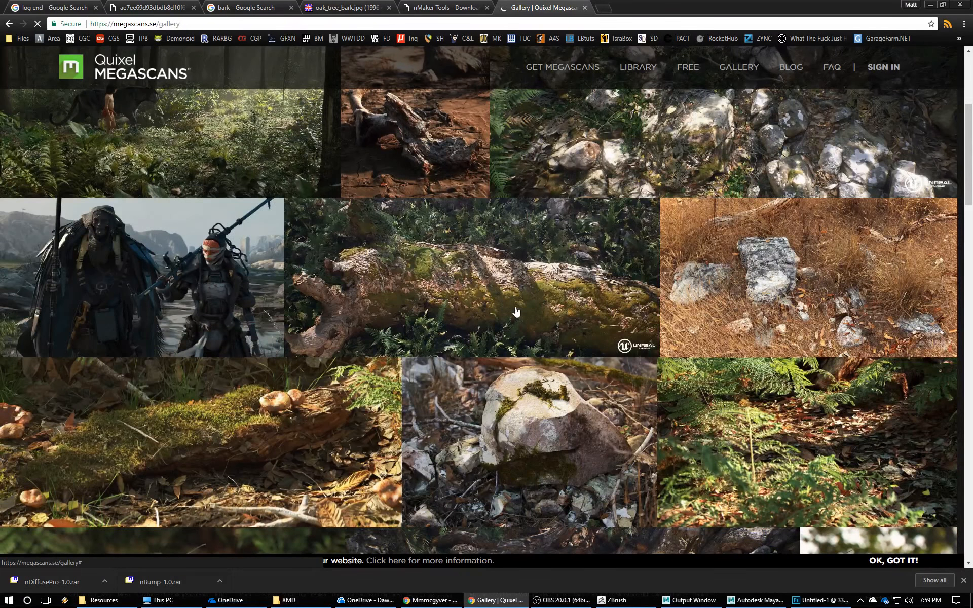
scroll(516, 311, "down", 2)
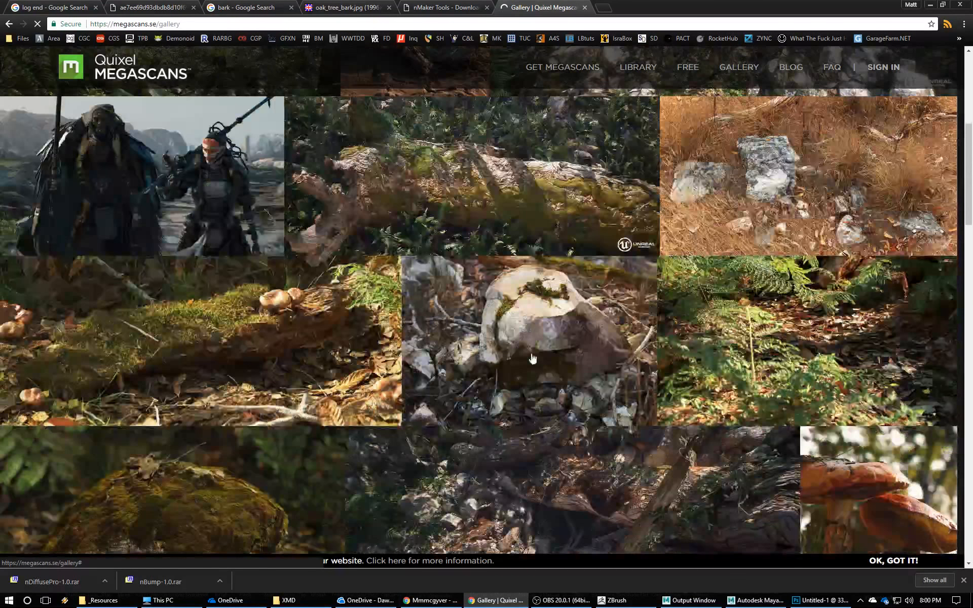
left_click(306, 321)
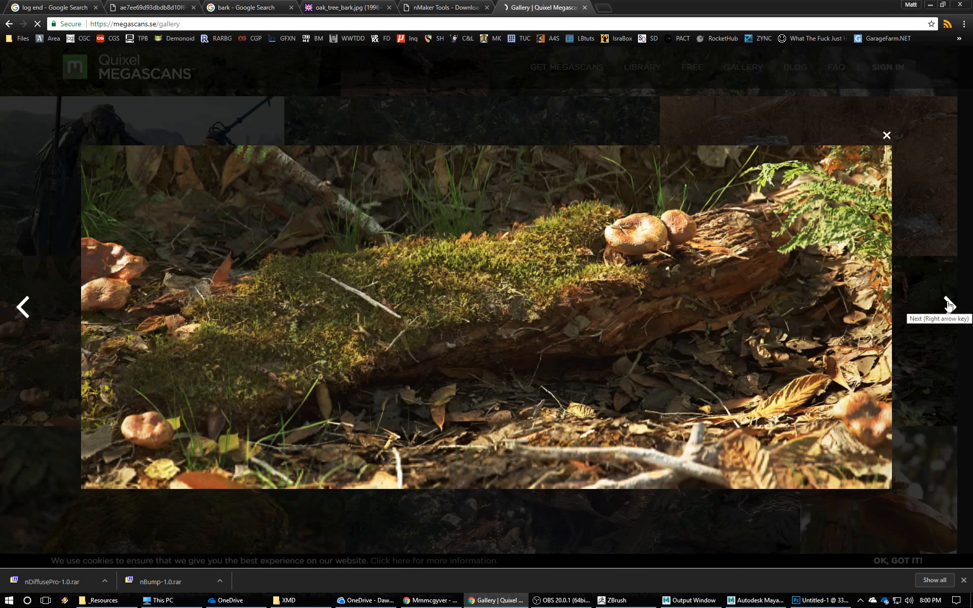
left_click(950, 306)
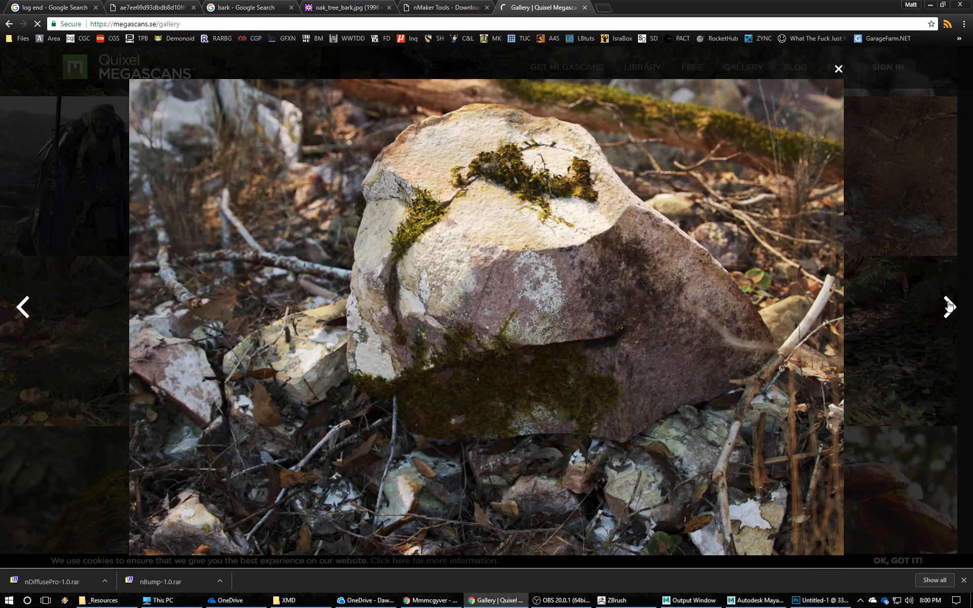
left_click(950, 307)
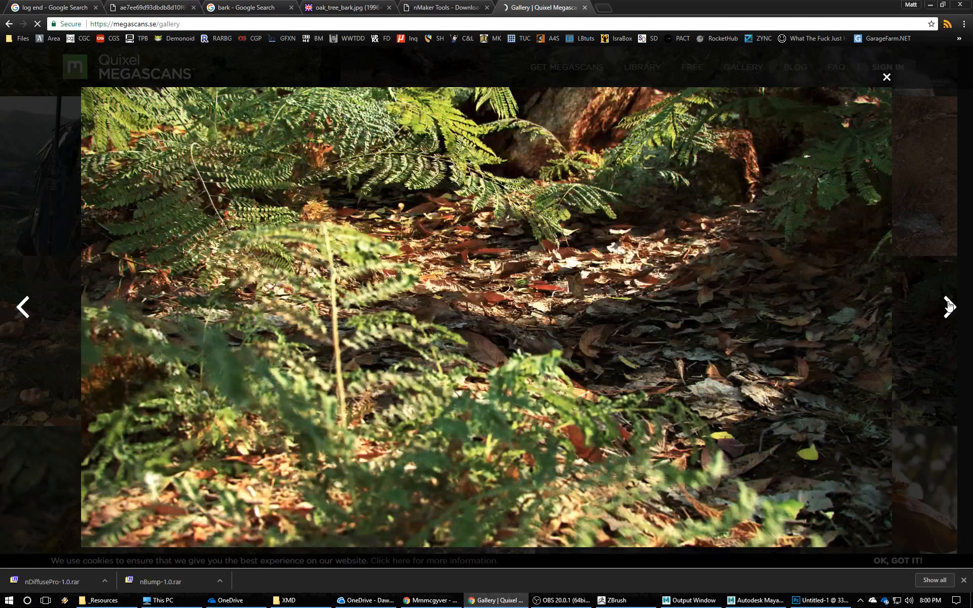
left_click(950, 307)
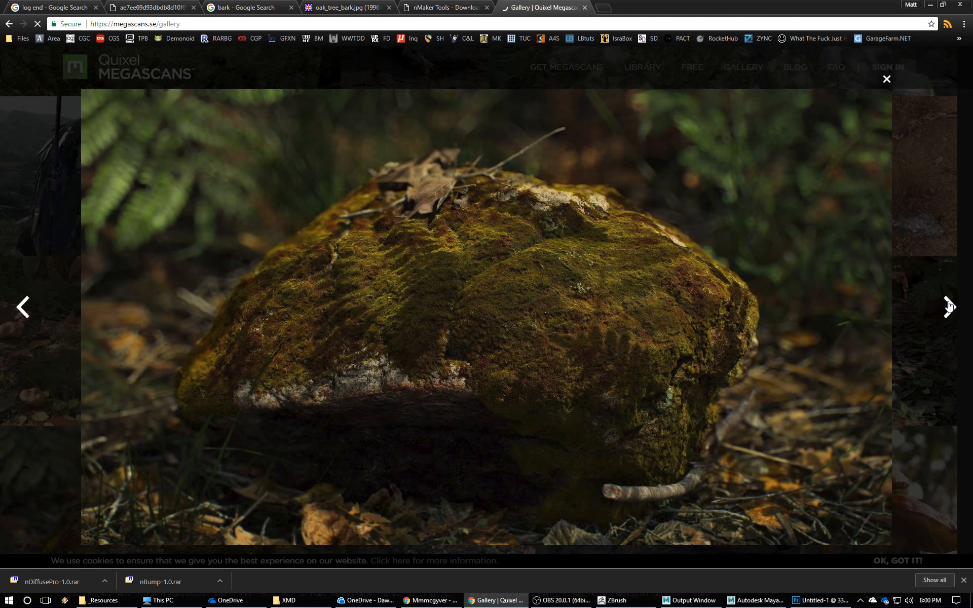
left_click(950, 306)
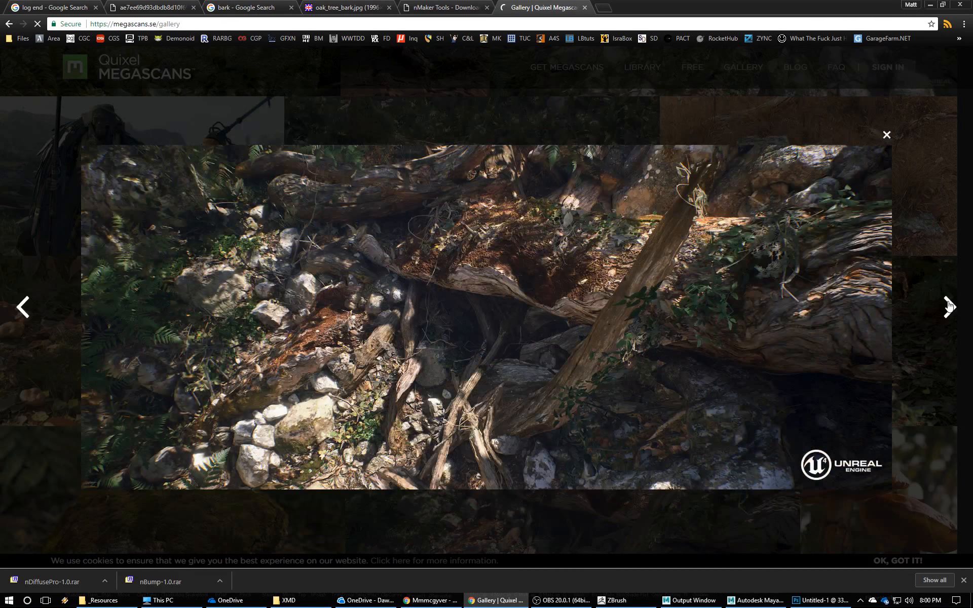
left_click(951, 306)
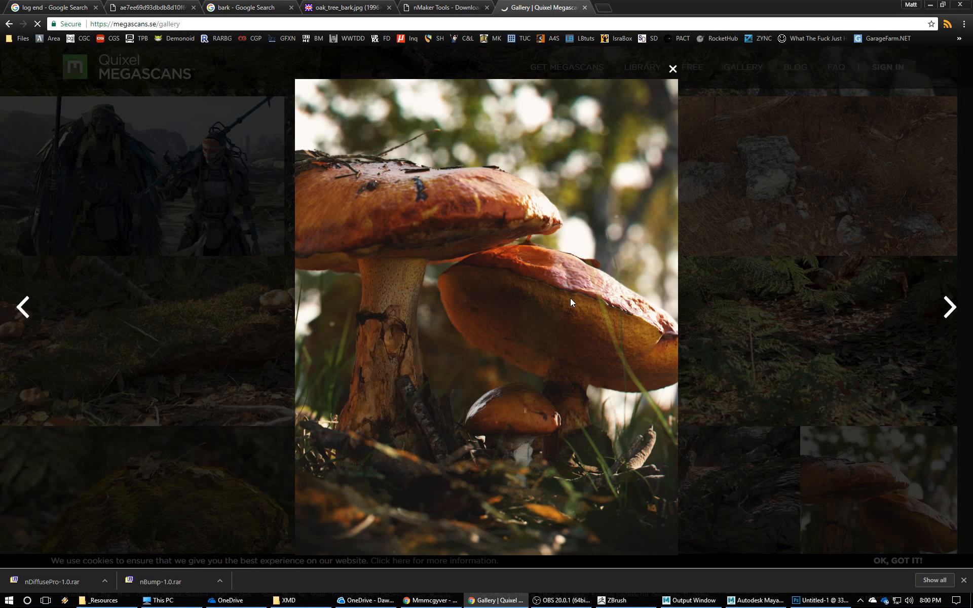
left_click(951, 309)
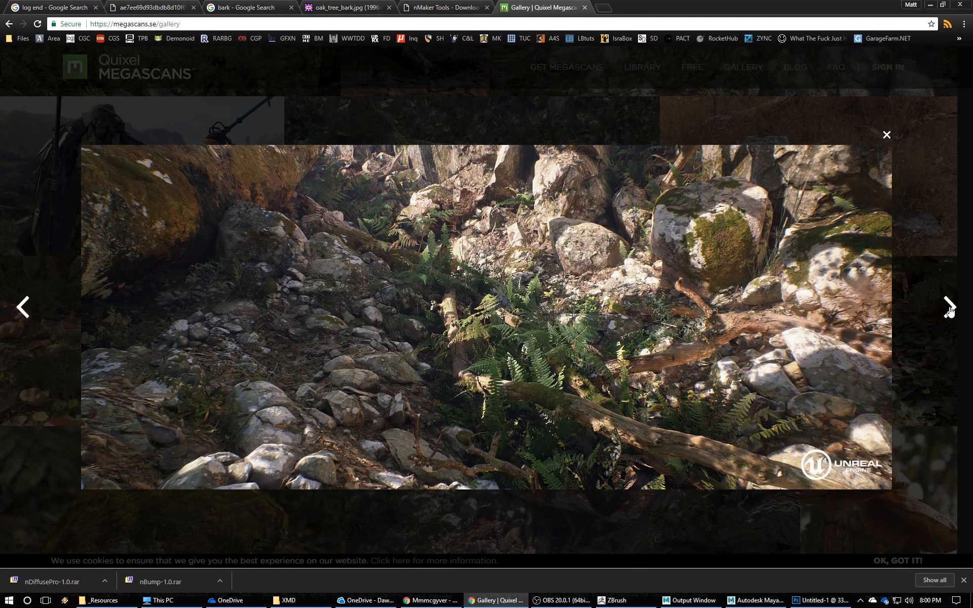
left_click(887, 134)
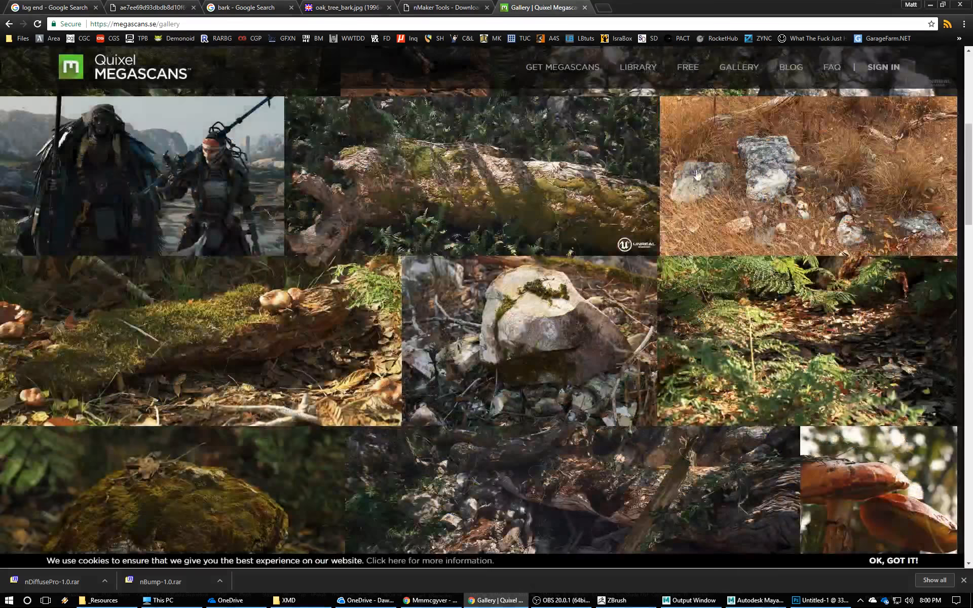
scroll(711, 174, "down", 5)
scroll(720, 170, "down", 1)
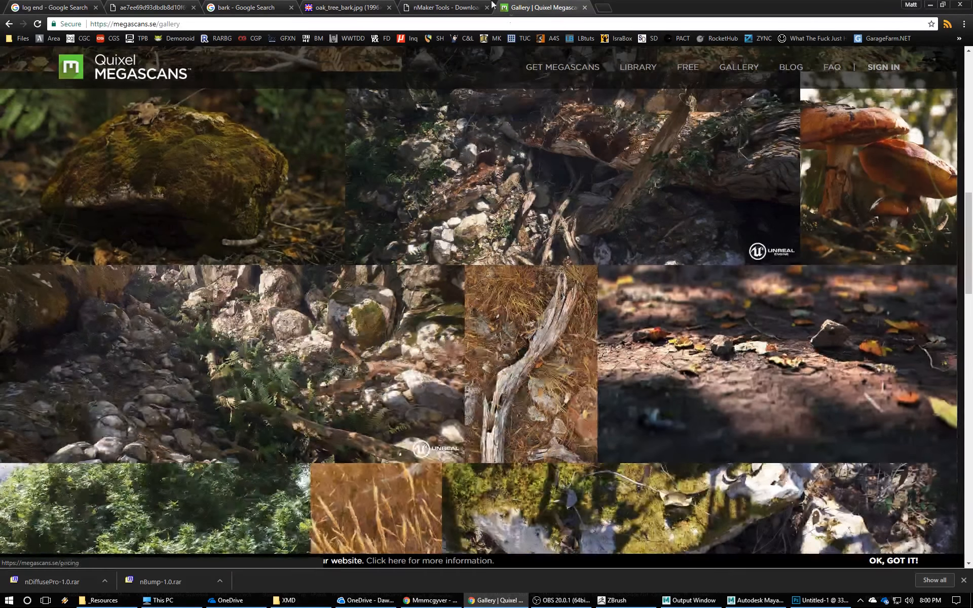
Search the web for scanography in a new tab and show the image results.
left_click(603, 7)
type("sca")
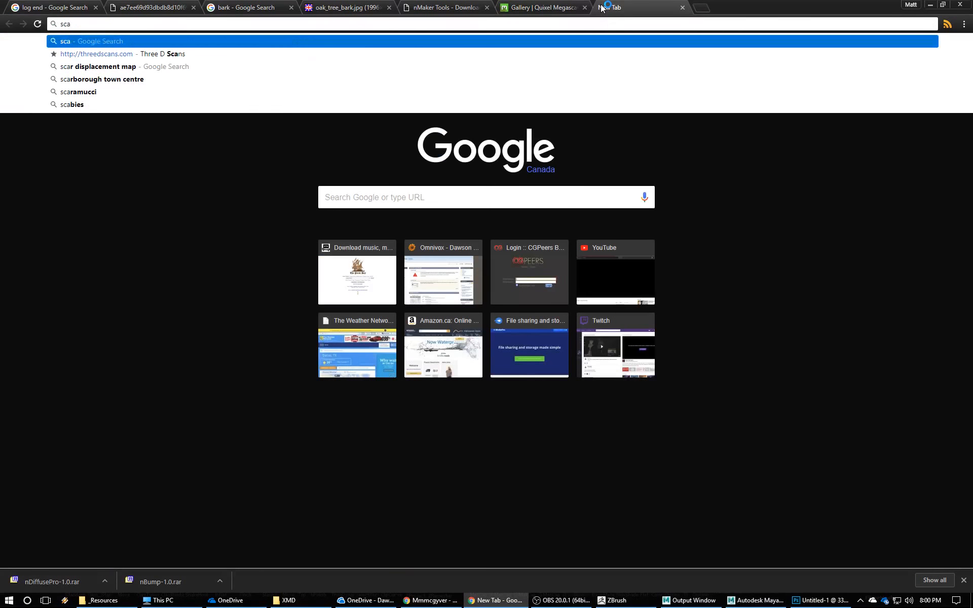
type("na")
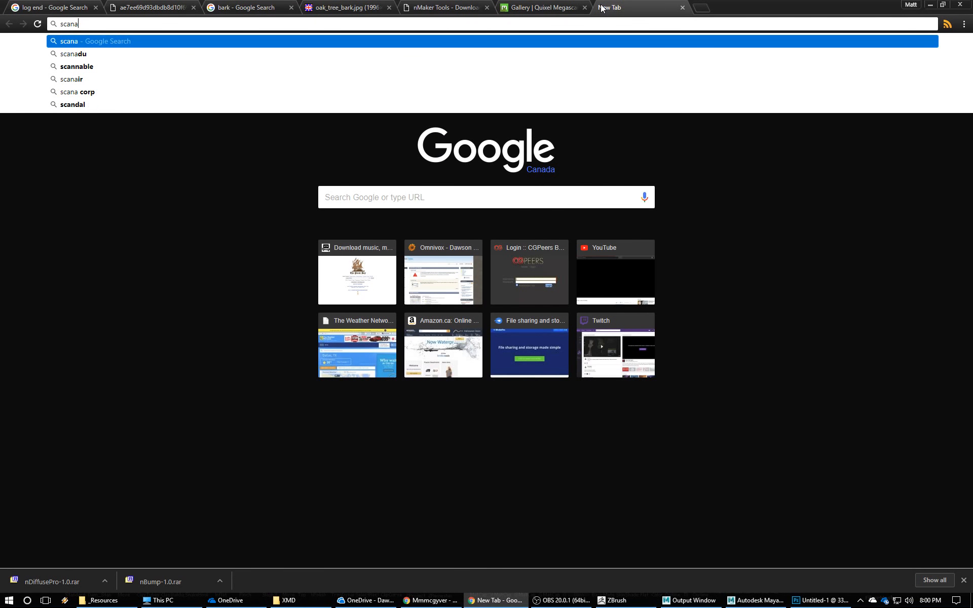
key("BackSpace")
type("ogra")
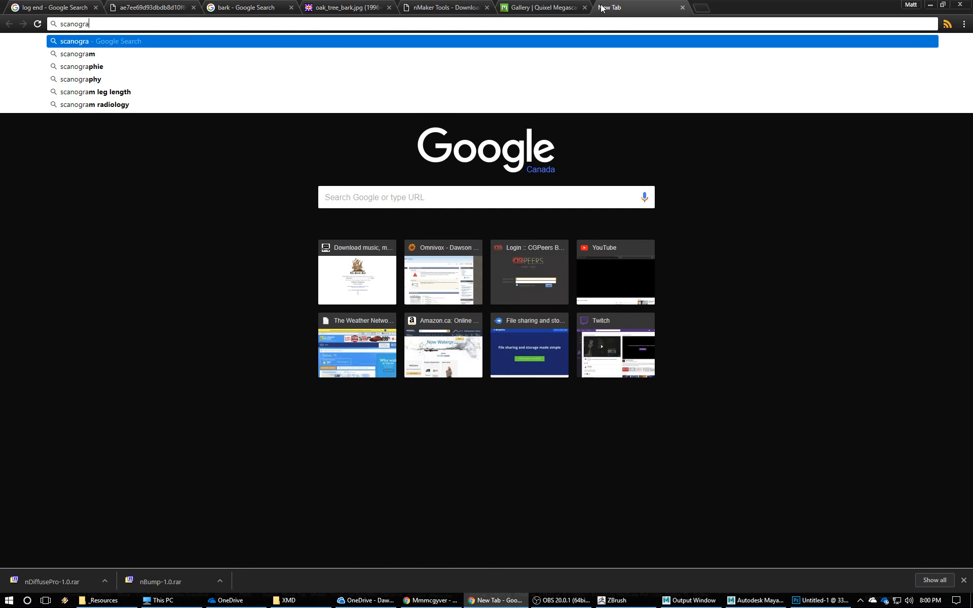
type("phy")
key("Return")
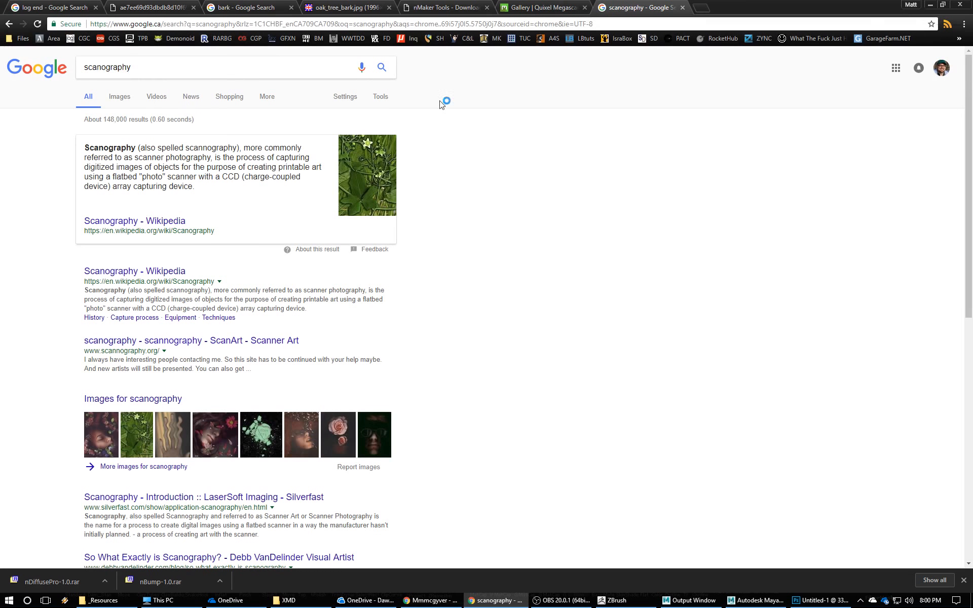
left_click(110, 100)
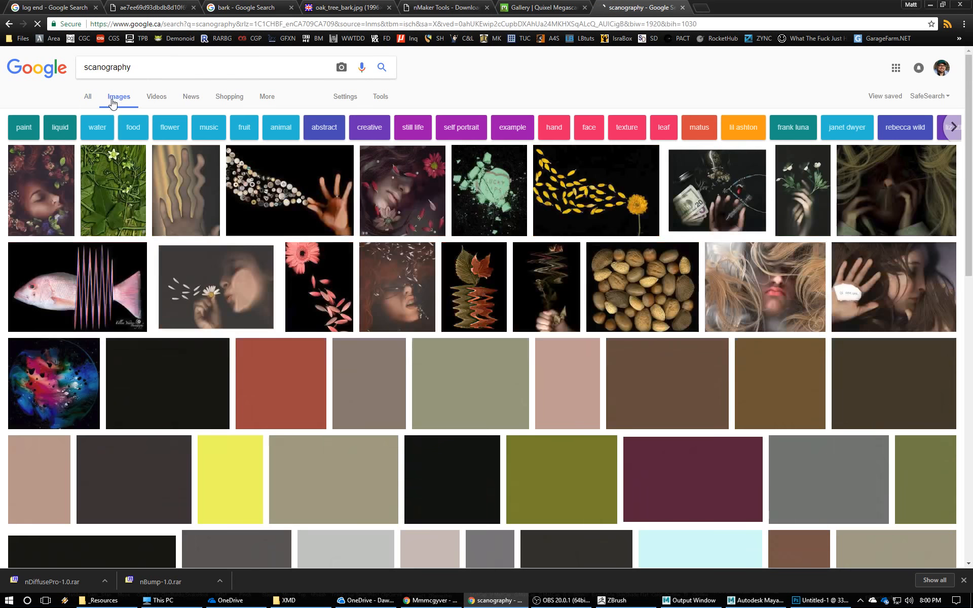
Examine the scanned nuts and the scanned vegetables among the scanography images, then close that search tab.
left_click(611, 288)
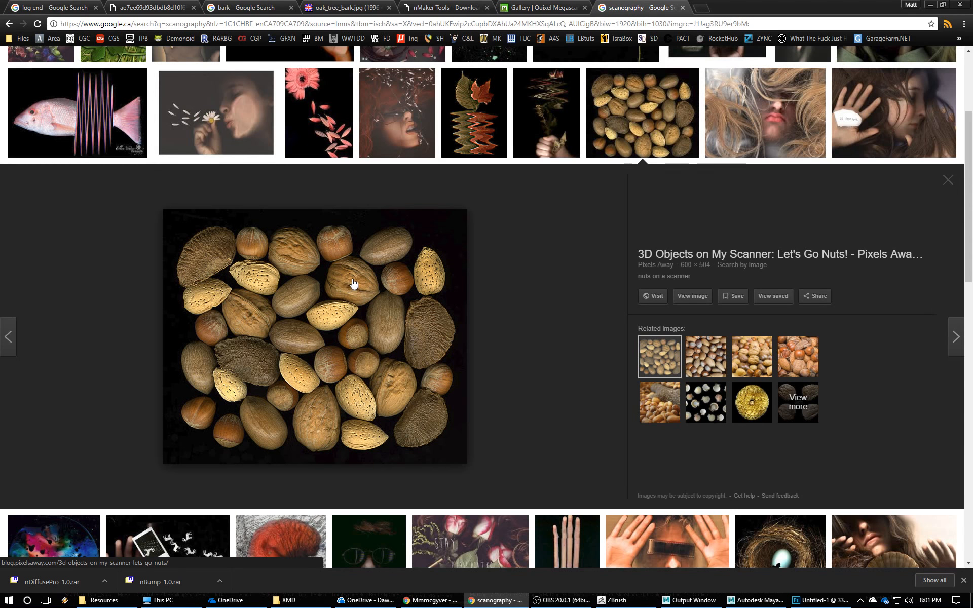
scroll(357, 282, "down", 1)
scroll(360, 278, "down", 3)
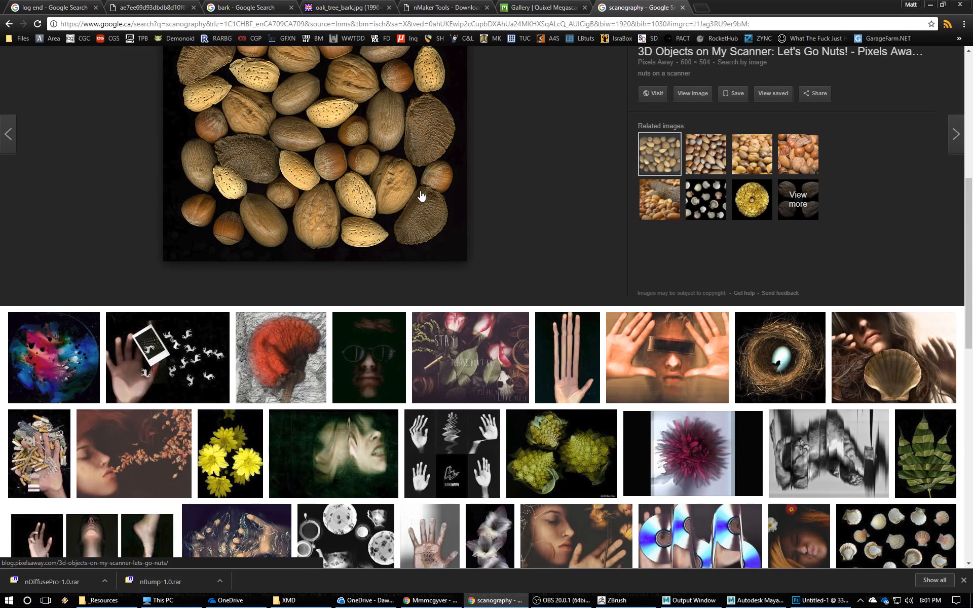
scroll(420, 194, "down", 5)
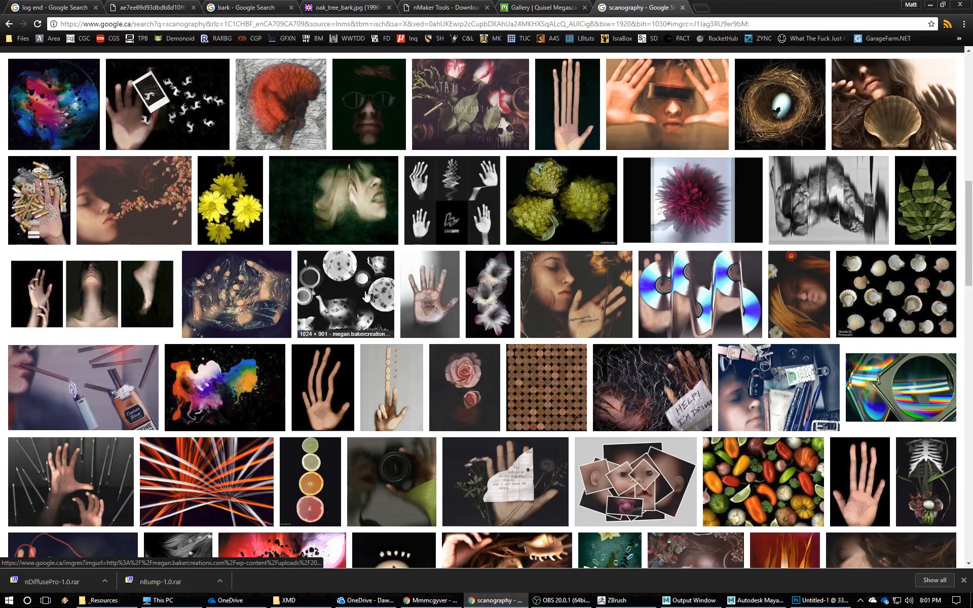
scroll(774, 372, "down", 2)
left_click(774, 372)
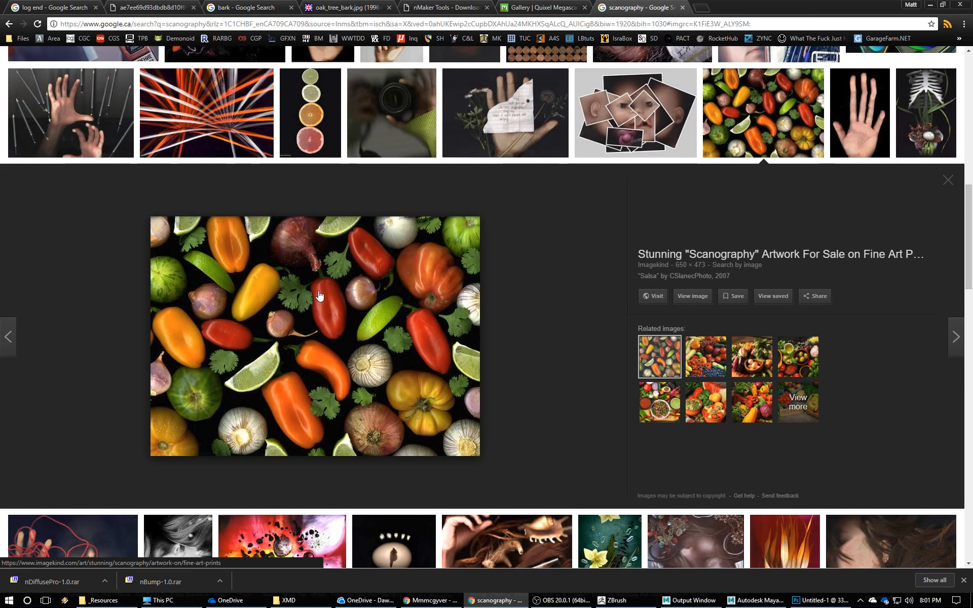
scroll(319, 293, "down", 1)
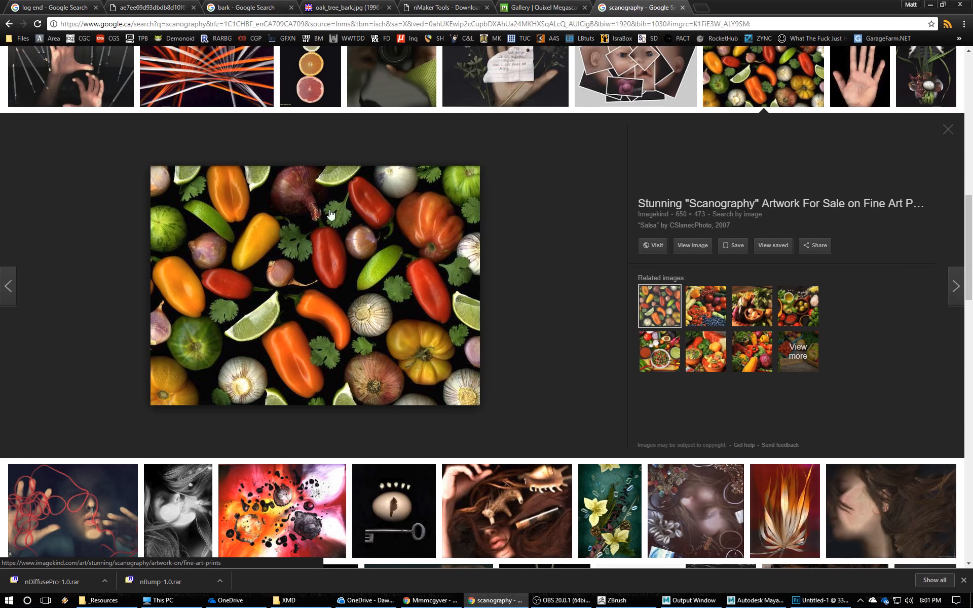
scroll(467, 284, "up", 2)
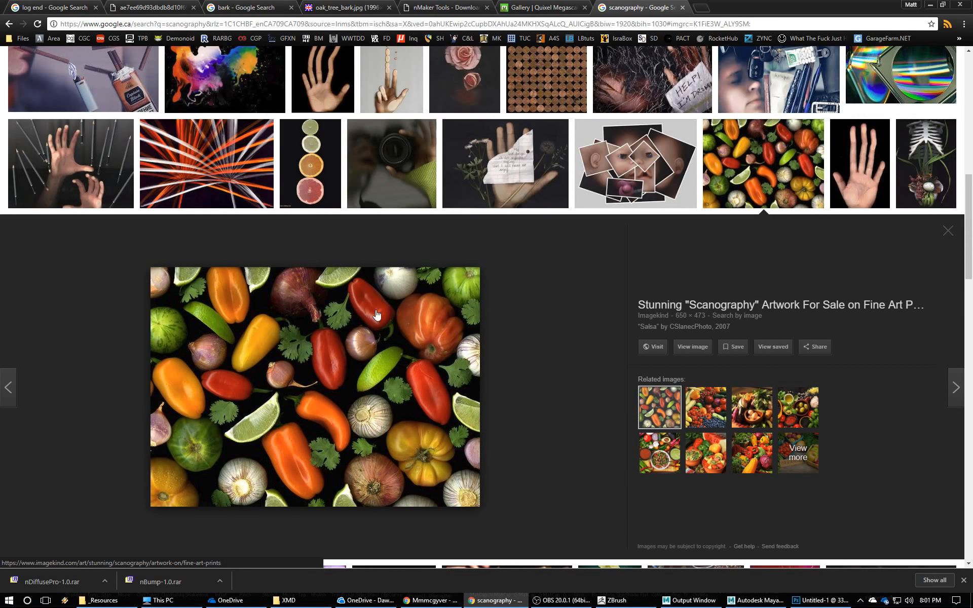
scroll(489, 330, "up", 6)
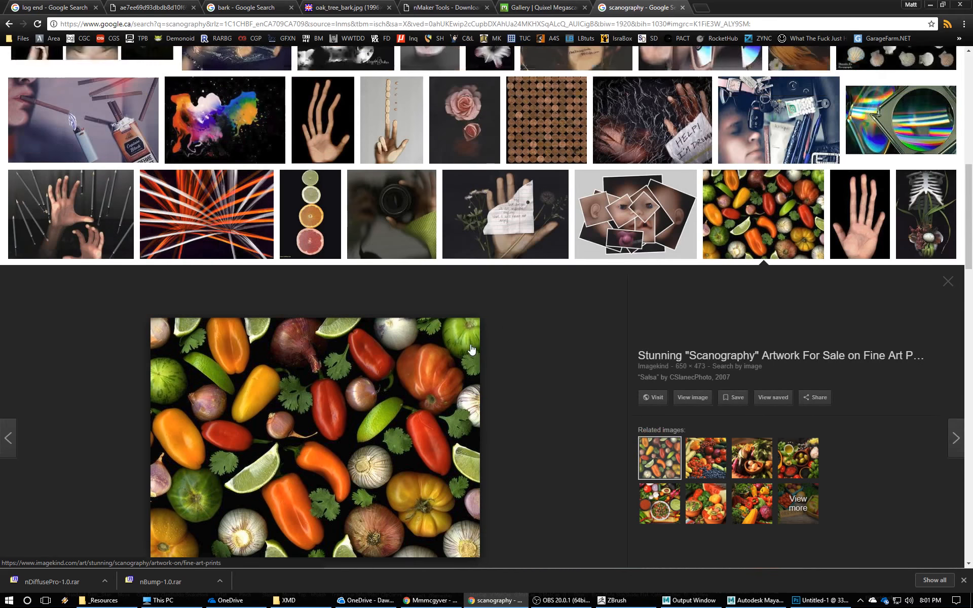
scroll(465, 347, "up", 3)
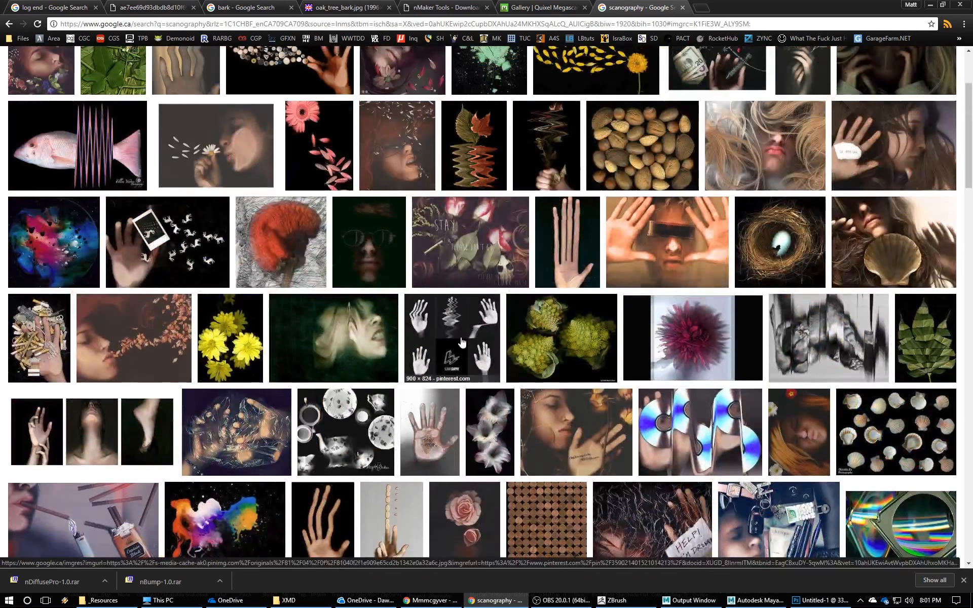
key("ctrl+w")
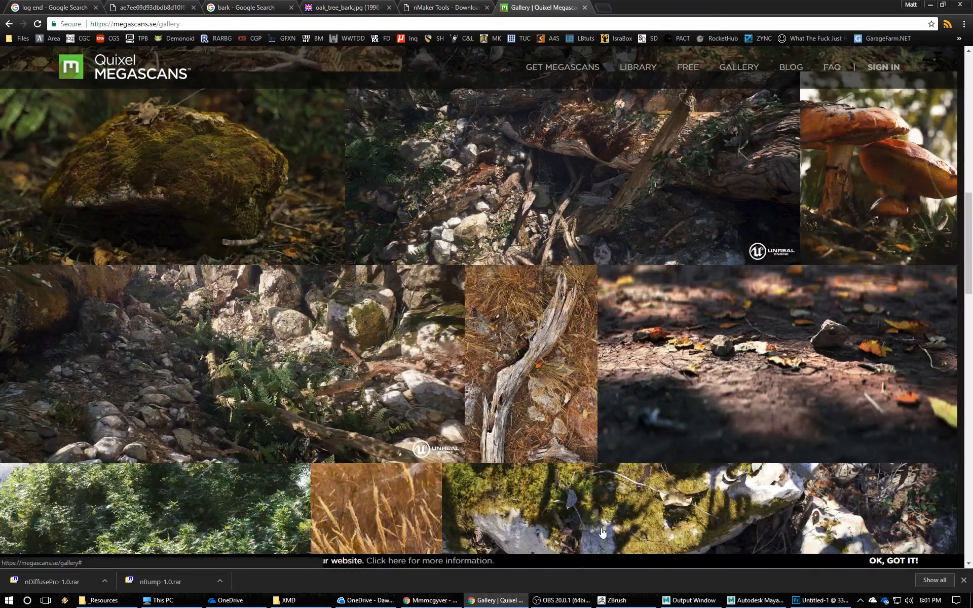
Switch to ZBrush and import Tree_Bark_01.psd from the Desktop as the current alpha.
left_click(616, 601)
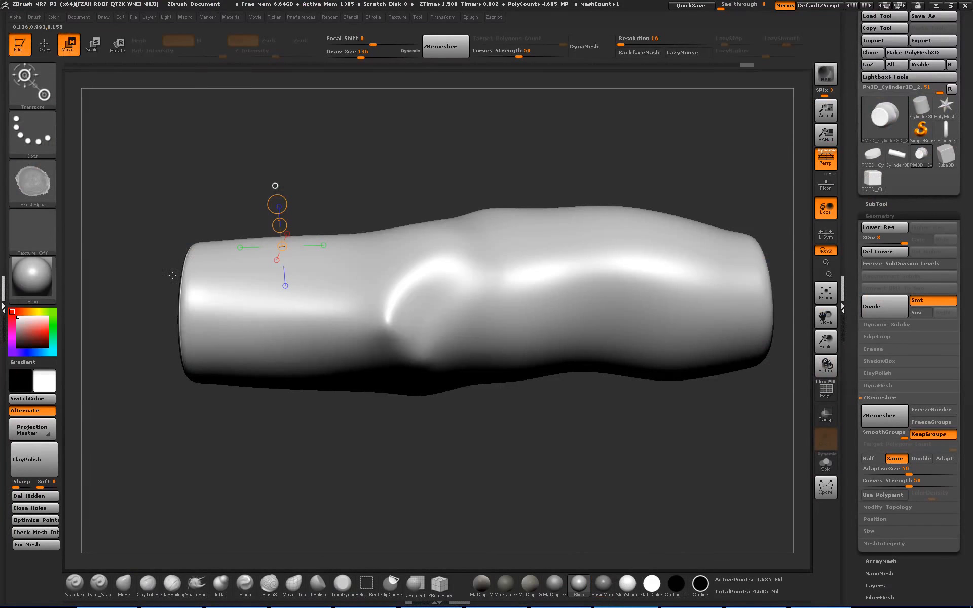
left_click(32, 182)
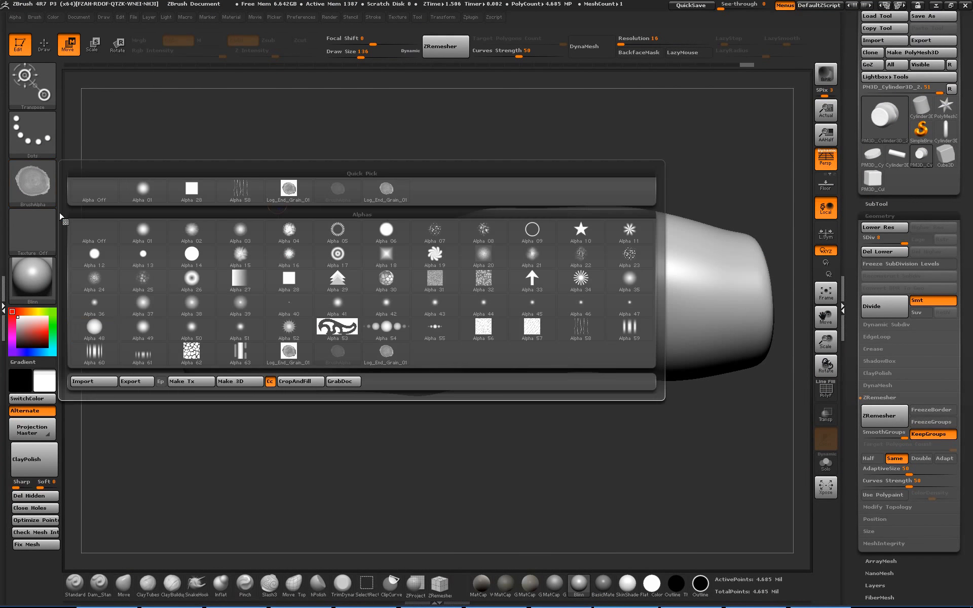
left_click(92, 387)
left_click(175, 91)
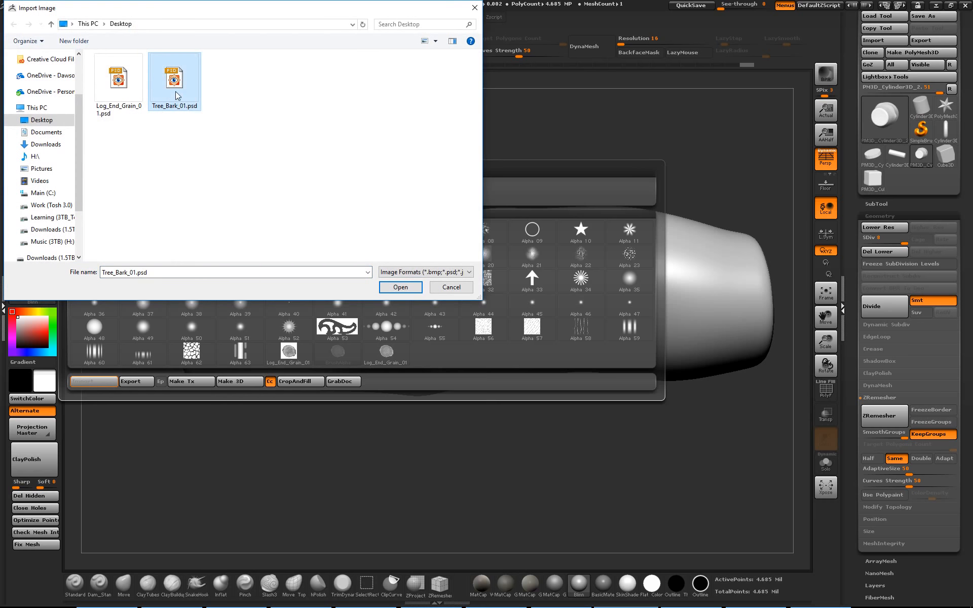
double_click(171, 84)
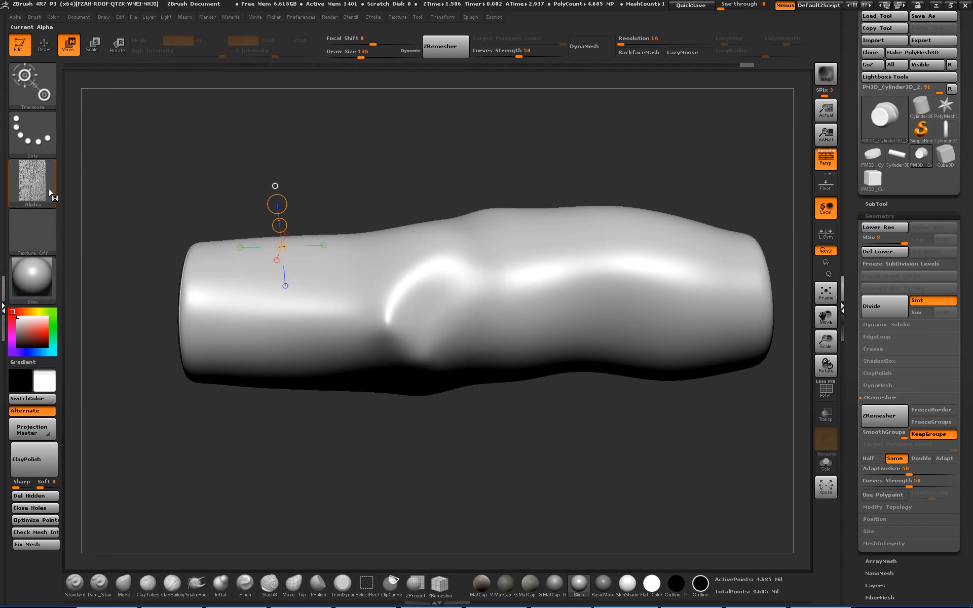
mouse_move(44, 185)
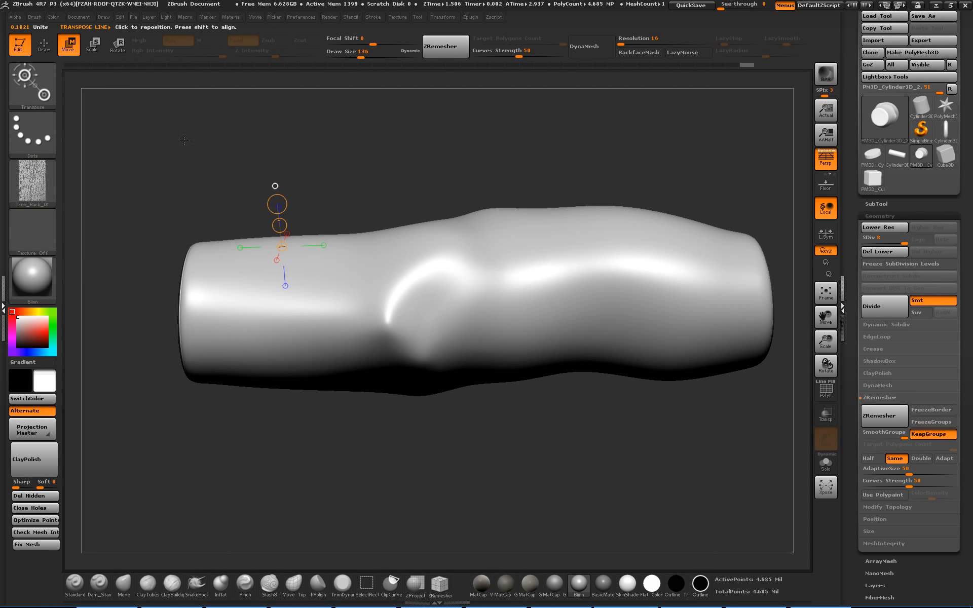
Return to Draw mode with the Standard brush, assign the bark alpha, and set Z Intensity to 9.
left_click(52, 52)
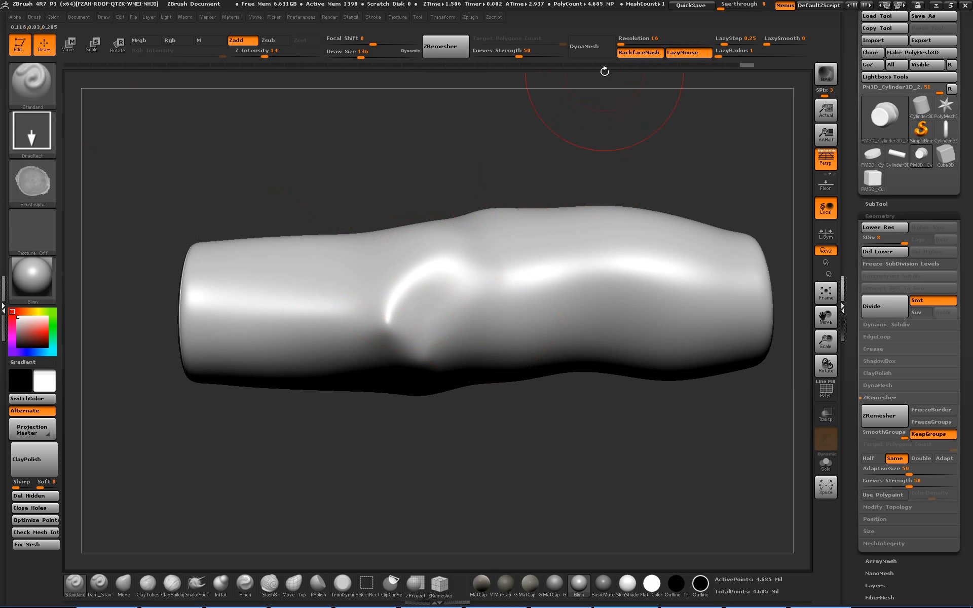
left_click_drag(502, 303, 464, 300)
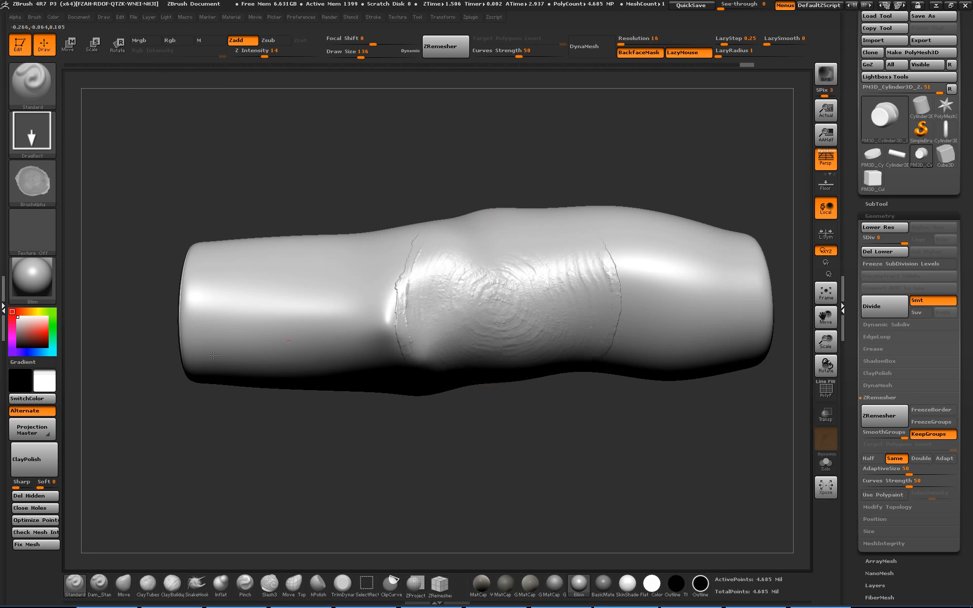
key("ctrl+z")
left_click(41, 183)
left_click(435, 189)
left_click_drag(521, 294, 402, 427)
left_click_drag(477, 459, 650, 341)
mouse_move(49, 184)
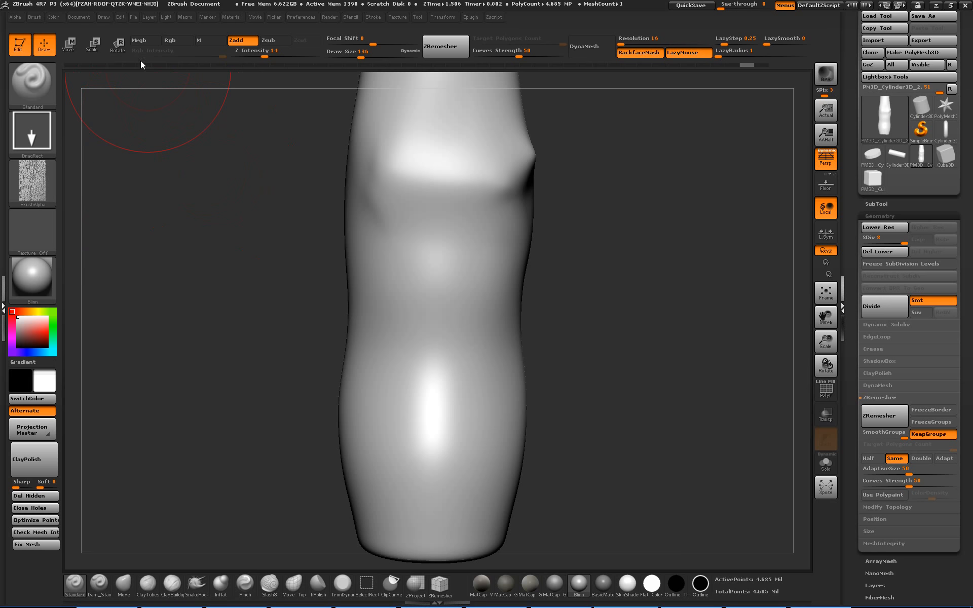
left_click_drag(264, 57, 258, 52)
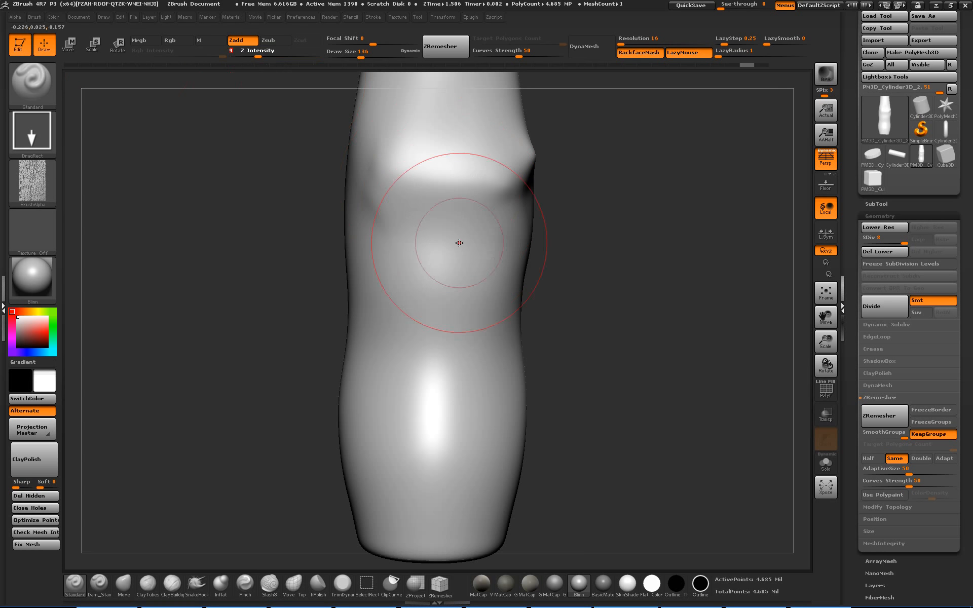
Try stamping the bark alpha onto the front of the log and inspect how the texture wraps around it.
left_click_drag(459, 287, 458, 472)
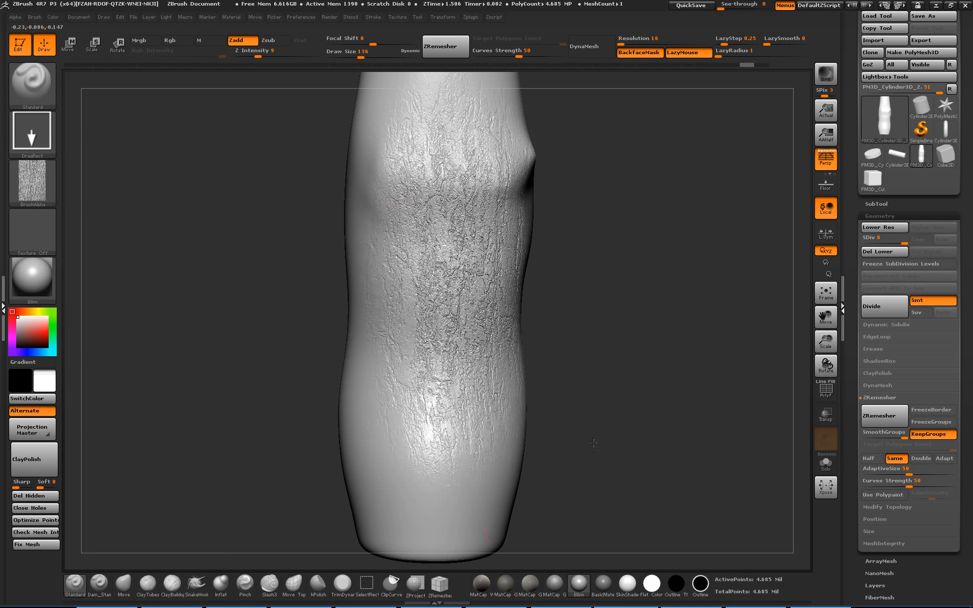
key("ctrl+z")
left_click_drag(598, 390, 584, 400)
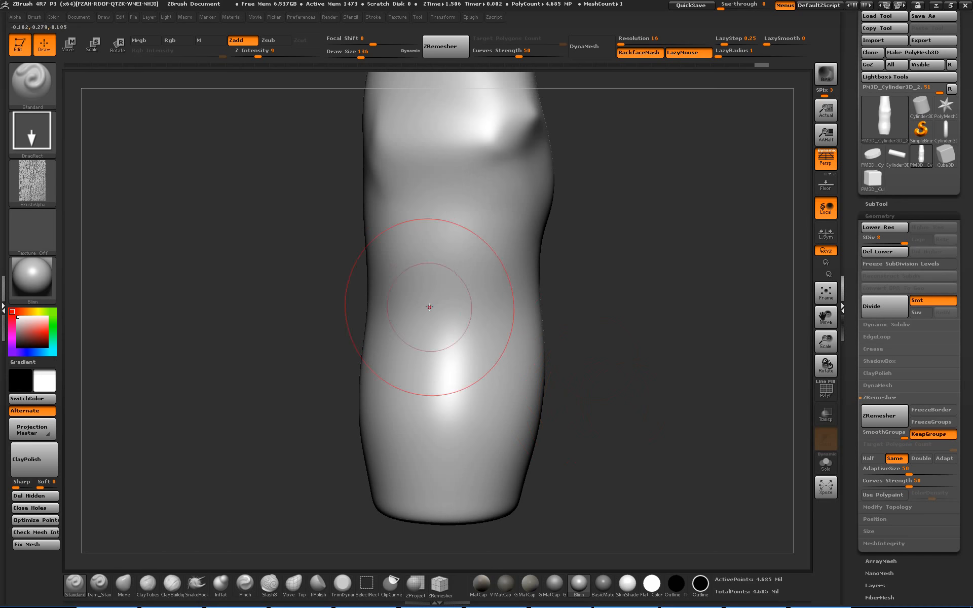
left_click_drag(445, 263, 453, 469)
left_click_drag(462, 607, 461, 607)
left_click_drag(634, 367, 626, 393, "alt")
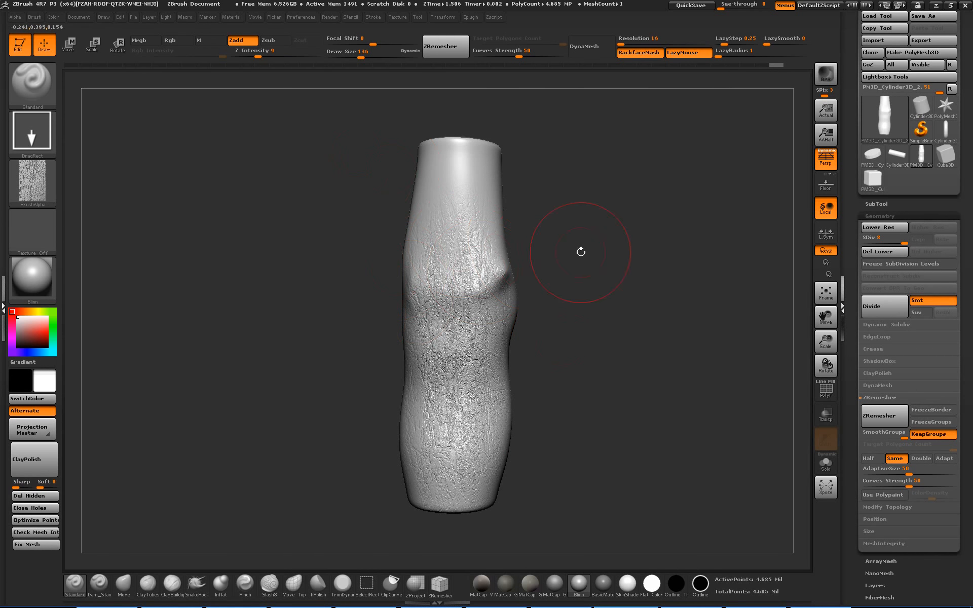
left_click_drag(582, 252, 595, 348)
left_click_drag(590, 182, 533, 228)
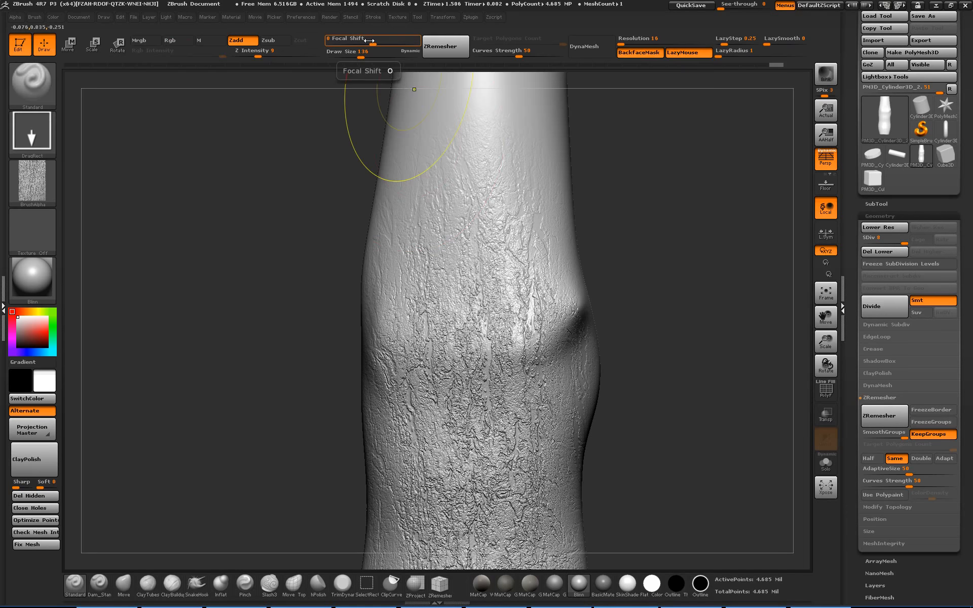
key("ctrl")
Test a bark stamp with Focal Shift at 100, and set Focal Shift to -100.
left_click_drag(368, 40, 344, 41)
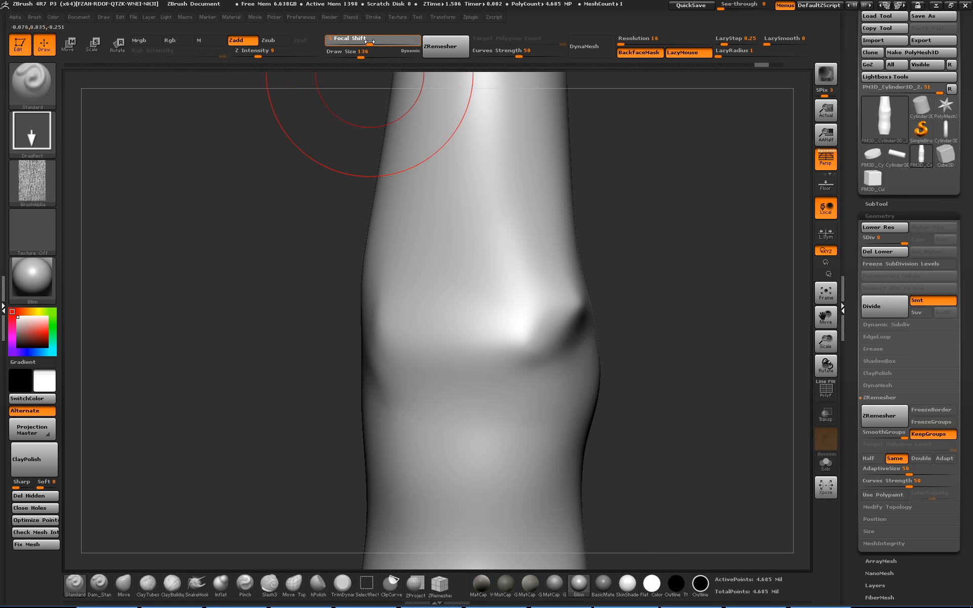
left_click_drag(369, 41, 368, 41)
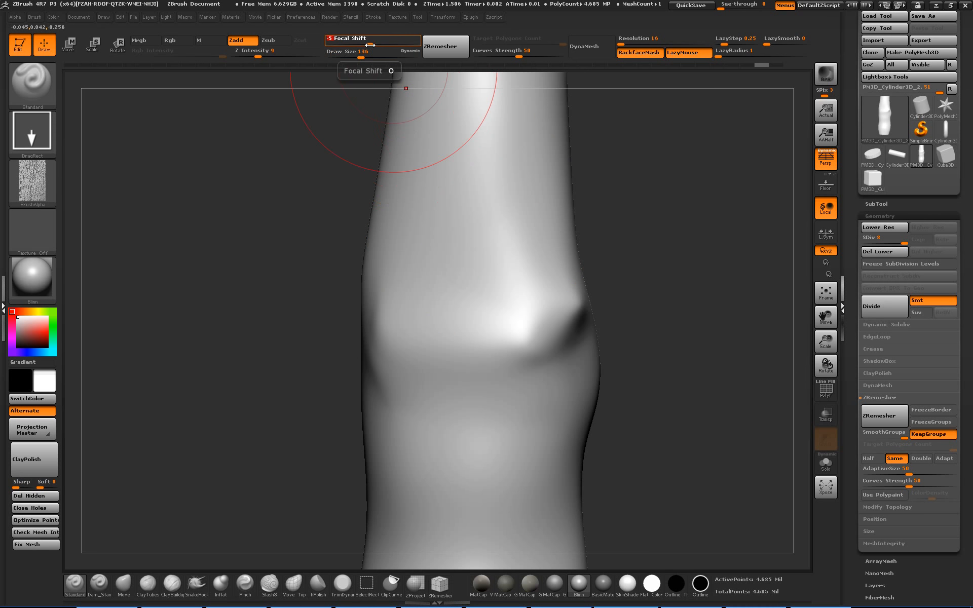
left_click_drag(370, 44, 385, 43)
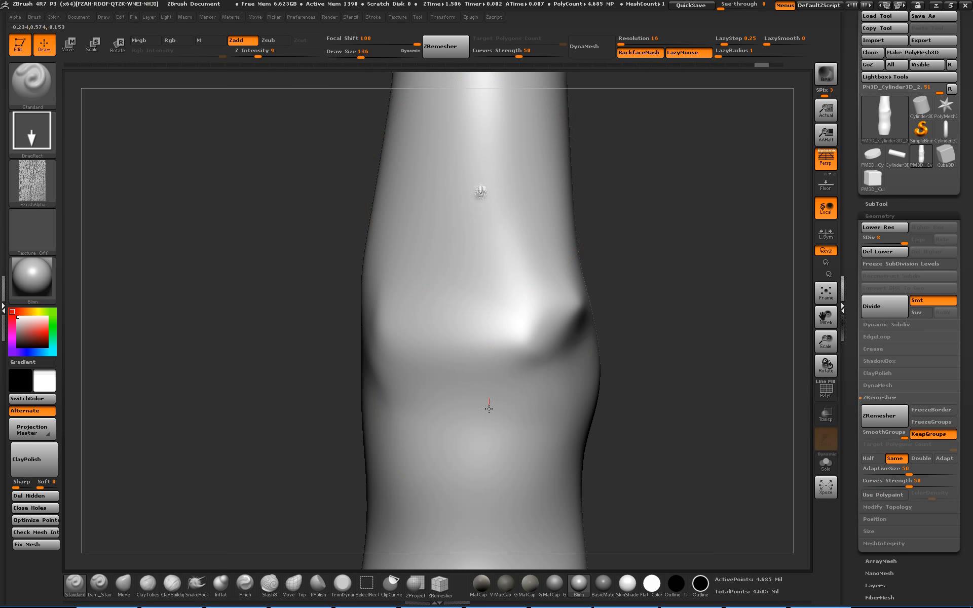
left_click_drag(445, 184, 481, 198, "shift")
left_click_drag(417, 44, 371, 43)
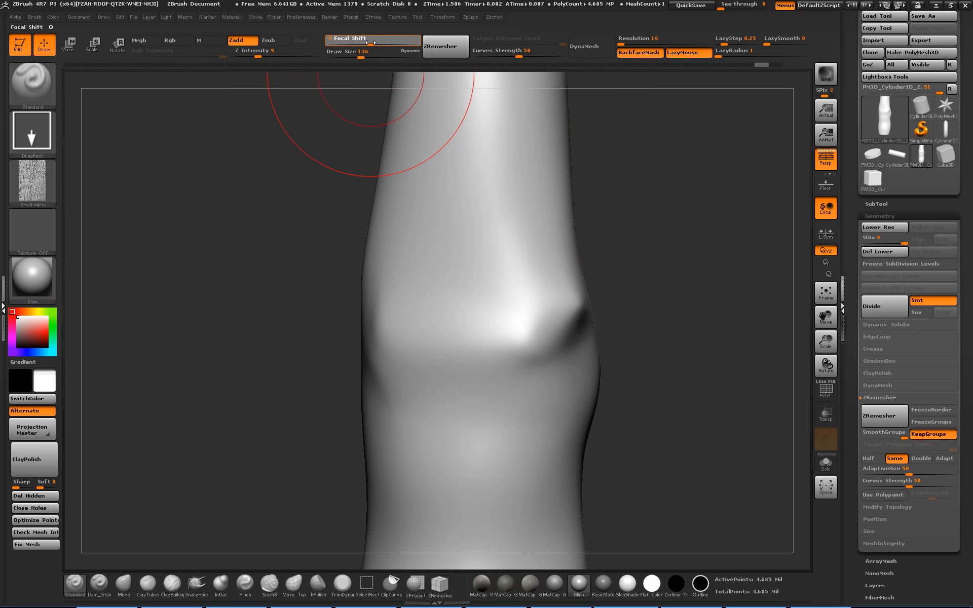
left_click_drag(332, 39, 313, 48)
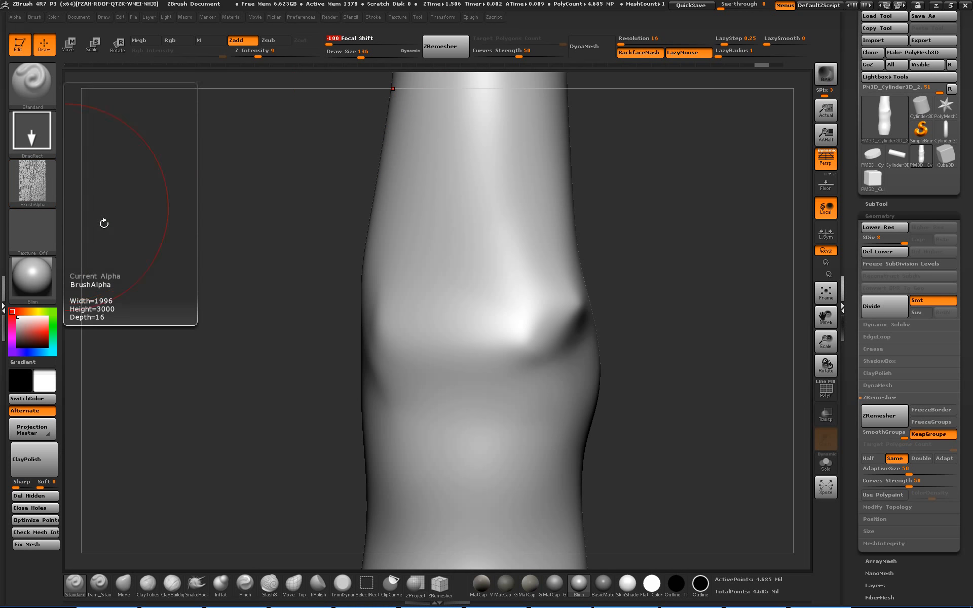
Try a bark stamp over the whole log with the new Focal Shift and check the stretching along its sides.
key("f")
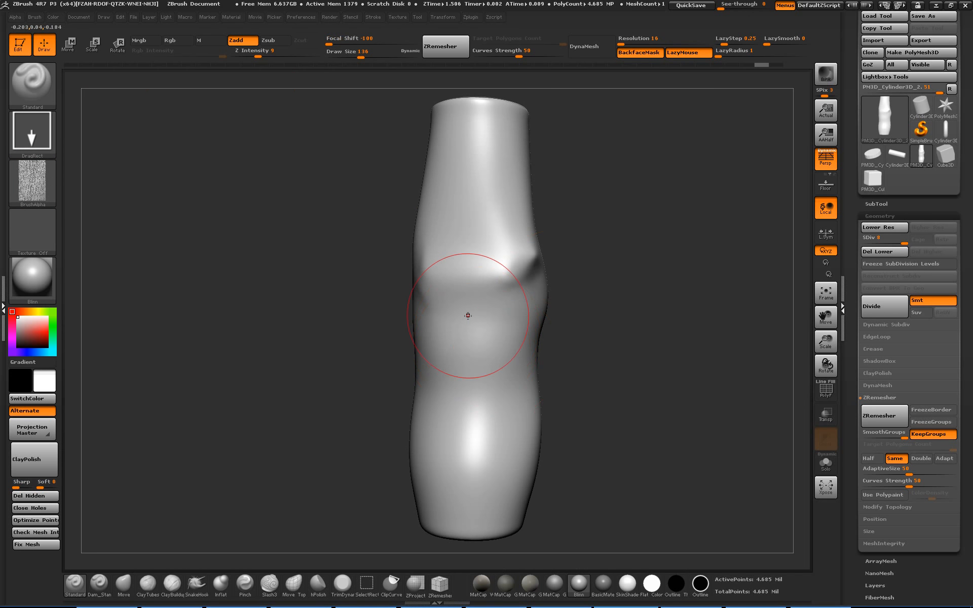
mouse_move(484, 434)
left_mouse_down()
mouse_move(491, 605)
mouse_move(630, 437)
mouse_move(575, 426)
left_mouse_up()
left_click_drag(666, 322, 659, 405, "alt")
left_click_drag(707, 289, 643, 270)
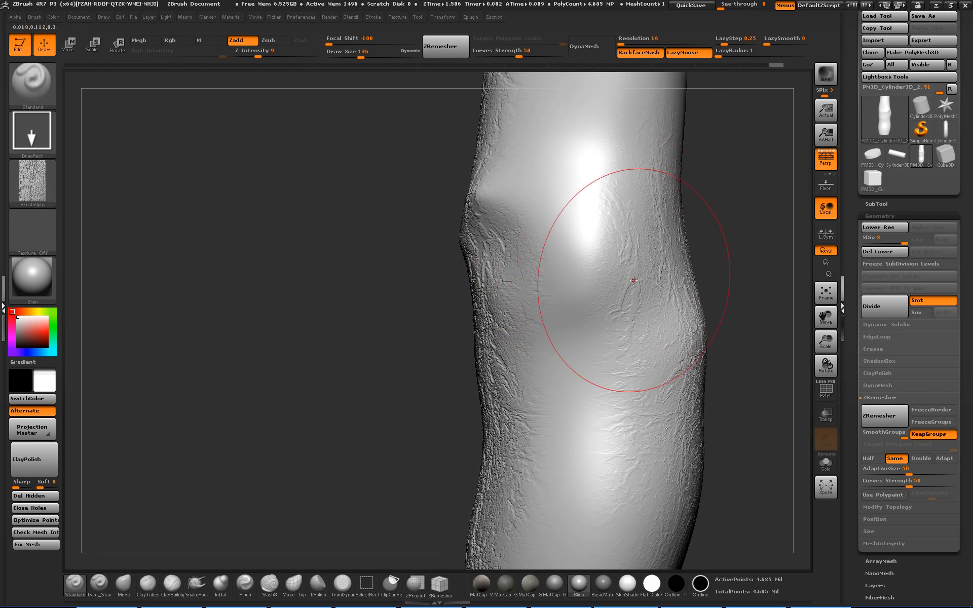
left_click_drag(722, 282, 710, 319)
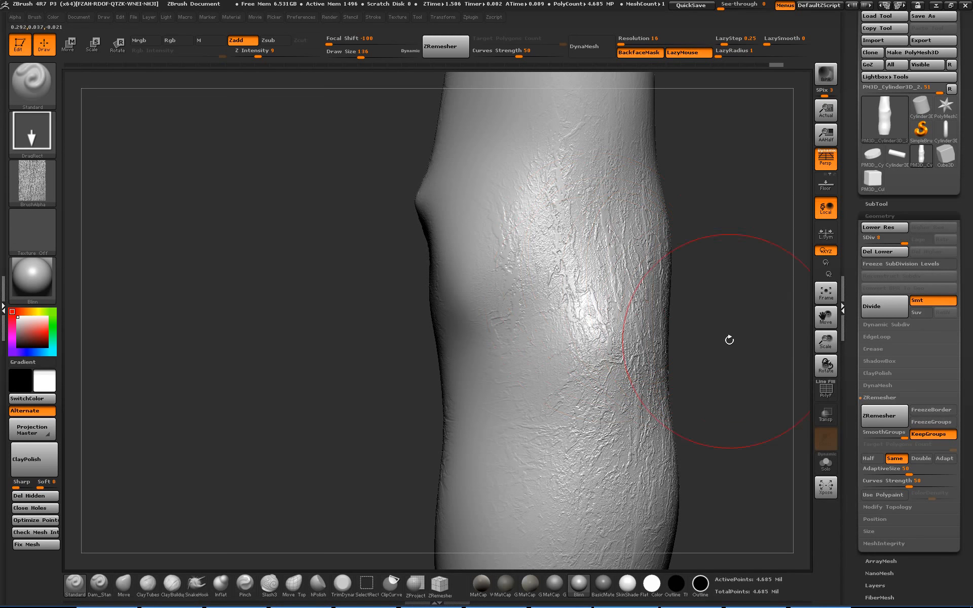
mouse_move(726, 376)
left_mouse_down("shift")
mouse_move(743, 349)
mouse_move(732, 324)
mouse_move(749, 358)
mouse_move(710, 299)
left_mouse_up("shift")
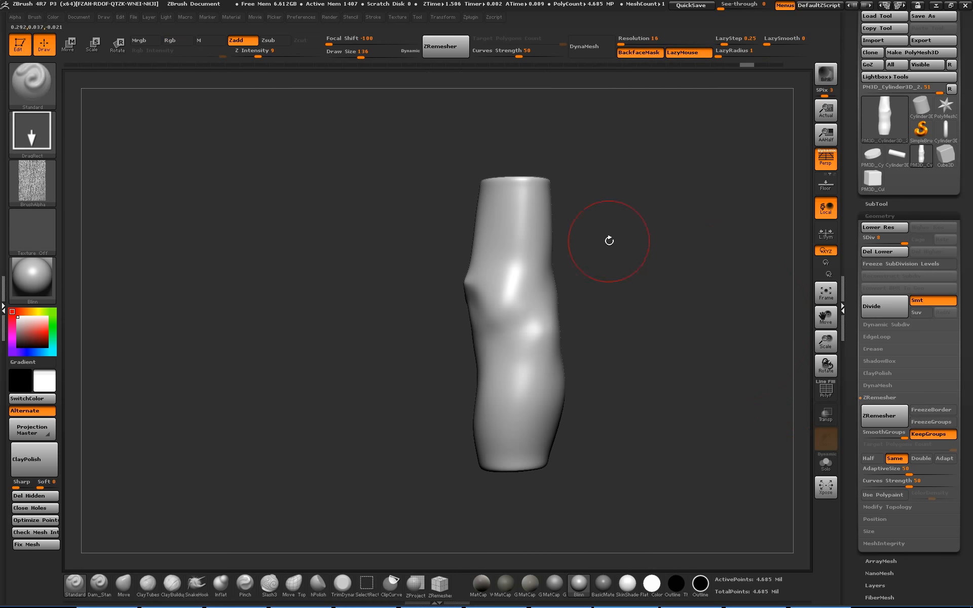
Set the MaskPen stroke to Lasso and turn off perspective for the view.
left_click(52, 141)
left_click(177, 174)
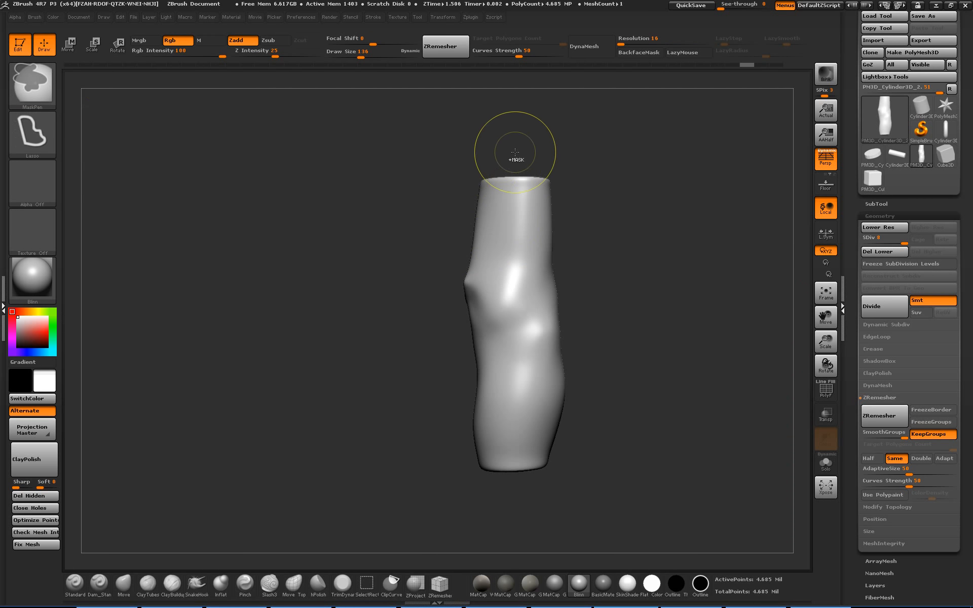
left_click(826, 154)
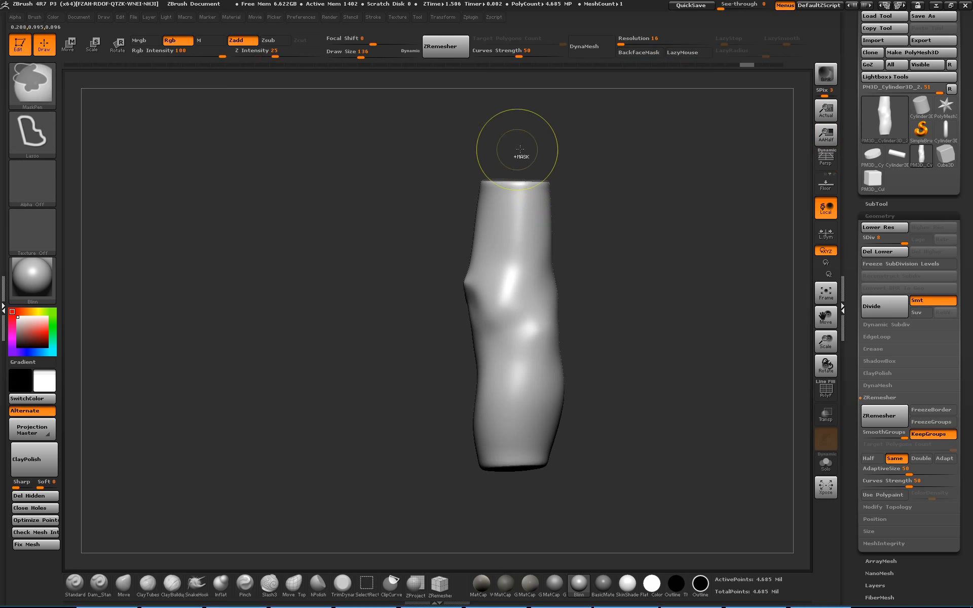
mouse_move(484, 294)
left_mouse_down("ctrl")
mouse_move(489, 399)
mouse_move(512, 495)
mouse_move(690, 383)
mouse_move(609, 178)
left_mouse_up("ctrl")
left_click_drag(650, 211, 725, 222)
key("ctrl")
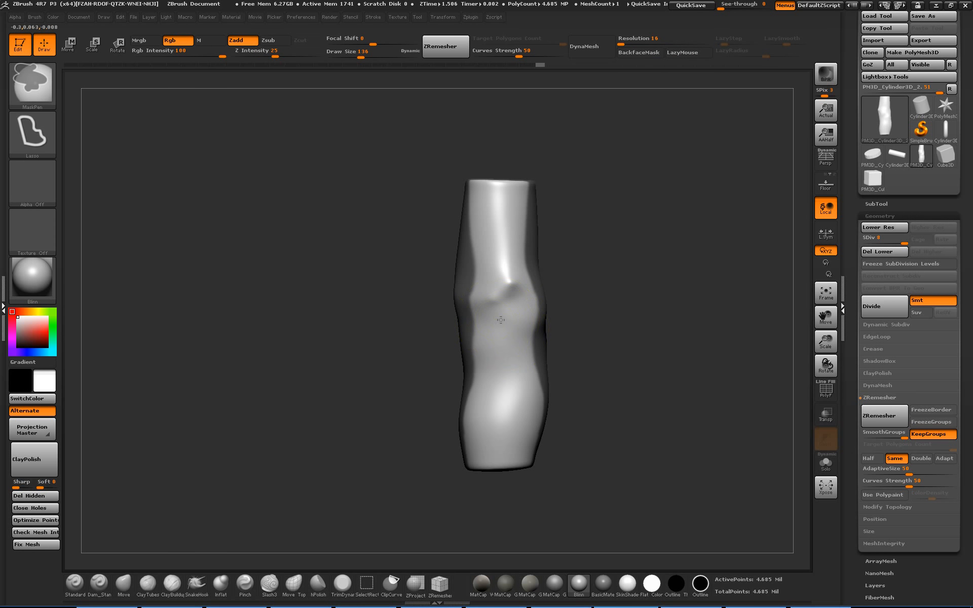
Stamp the bark alpha over the full height of the log's front, out from its middle.
left_click_drag(622, 265, 619, 293, "alt")
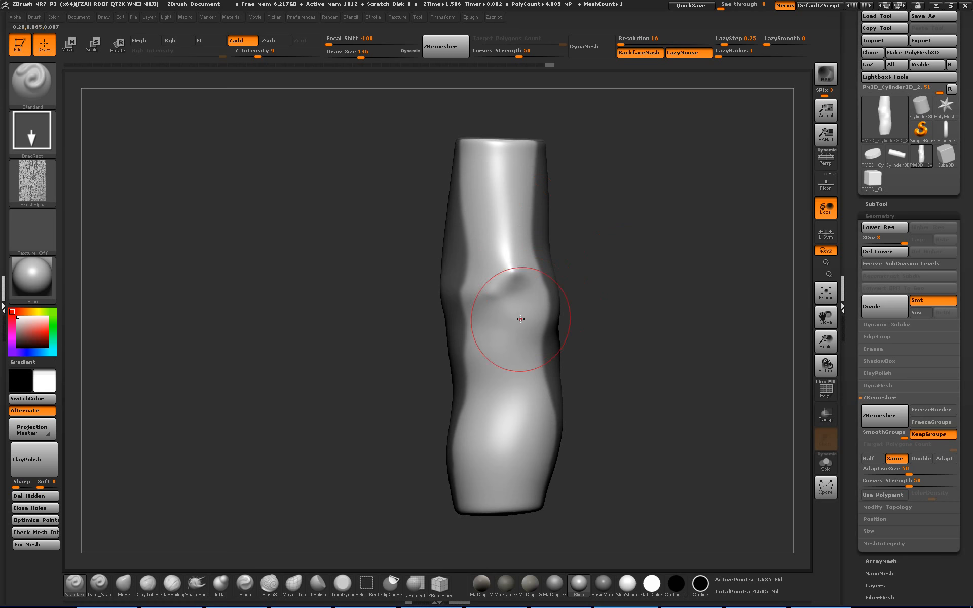
left_click_drag(502, 411, 499, 543)
key("ctrl")
left_click_drag(670, 390, 680, 389, "ctrl")
left_click_drag(680, 389, 720, 388)
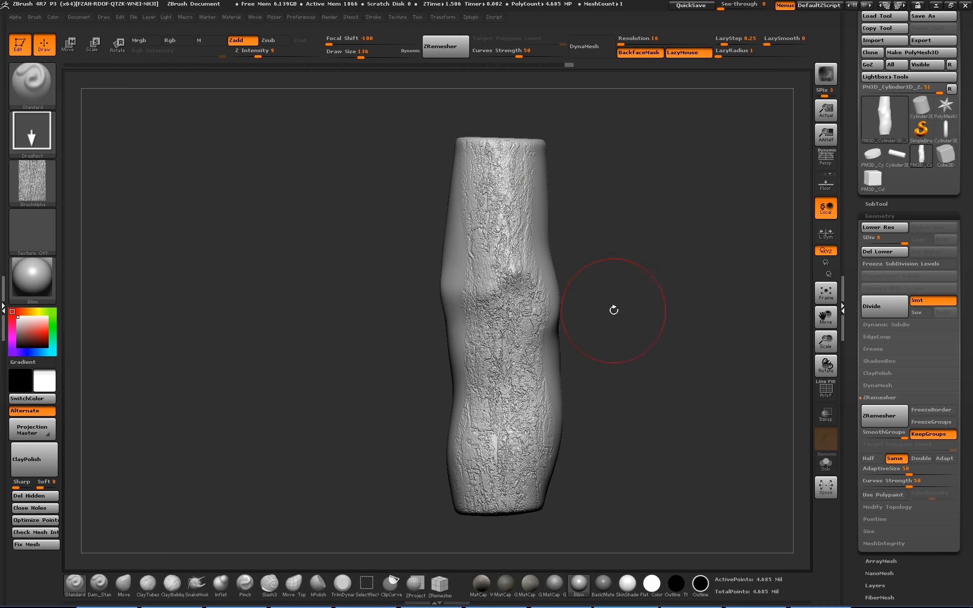
key("ctrl")
left_click_drag(538, 135, 546, 136, "ctrl")
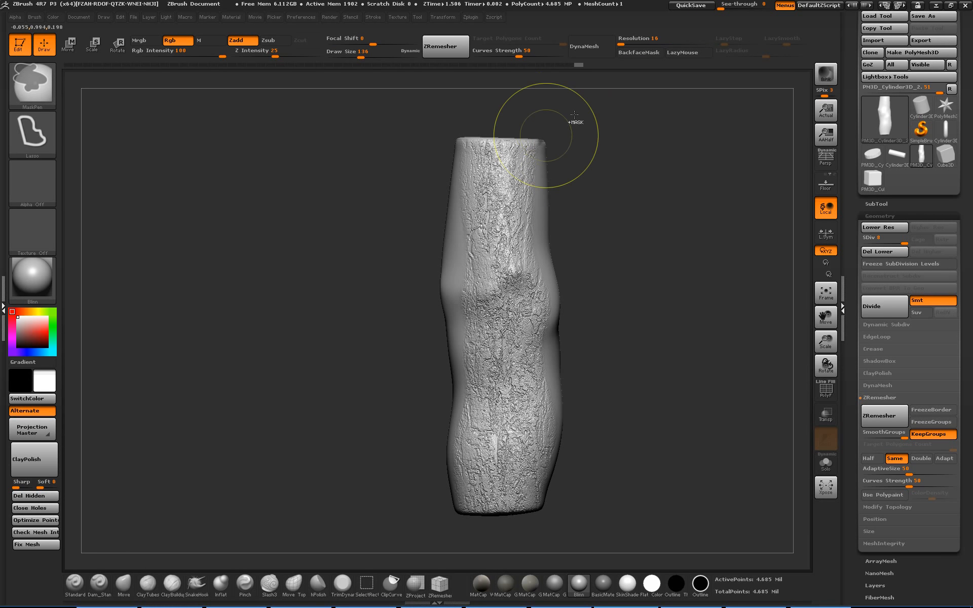
left_click(117, 45)
left_click_drag(507, 159, 535, 141, "ctrl")
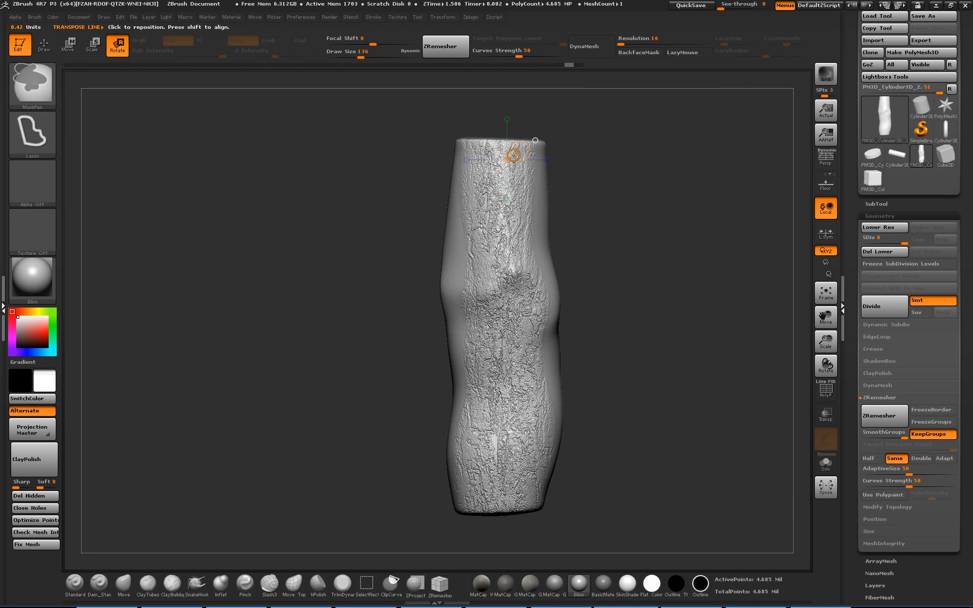
left_click(76, 48)
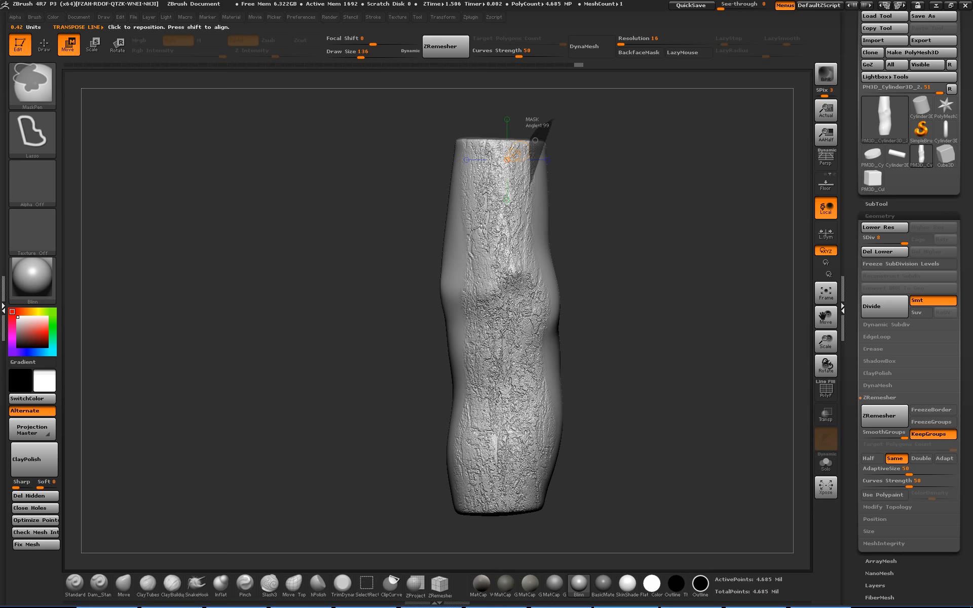
left_click_drag(531, 193, 531, 196, "ctrl")
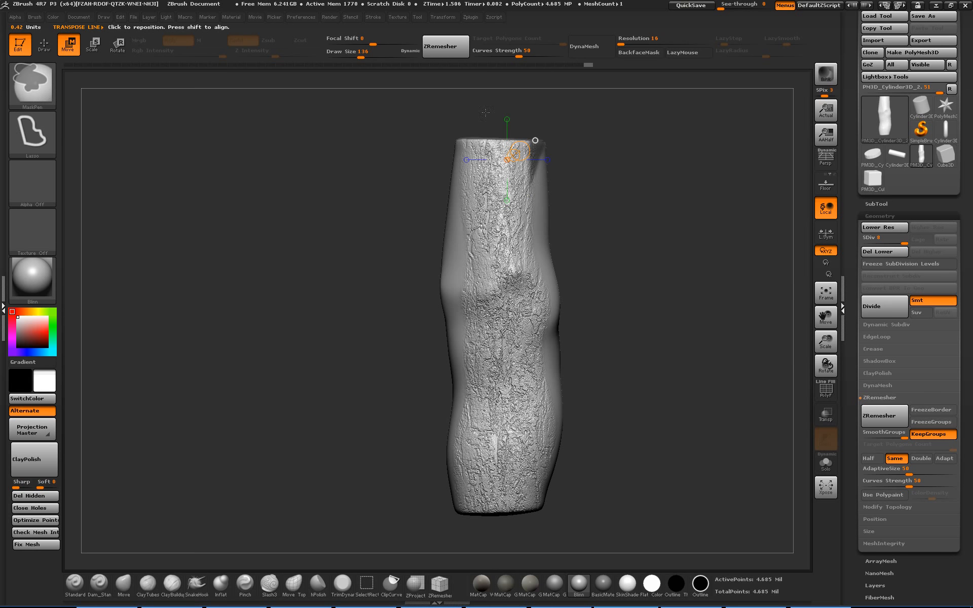
left_click(52, 46)
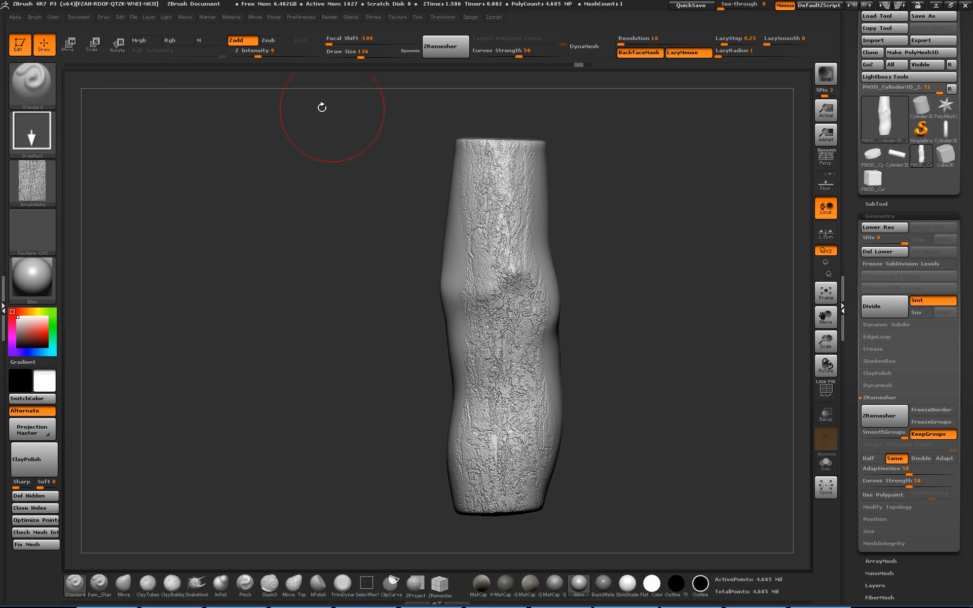
Lasso-mask the bark-textured front of the log from end to end with an irregular edge, leaving the stretched side strip unmasked.
mouse_move(527, 122)
left_mouse_down("ctrl")
mouse_move(411, 414)
mouse_move(414, 487)
mouse_move(507, 553)
mouse_move(533, 522)
mouse_move(553, 437)
left_mouse_up("ctrl")
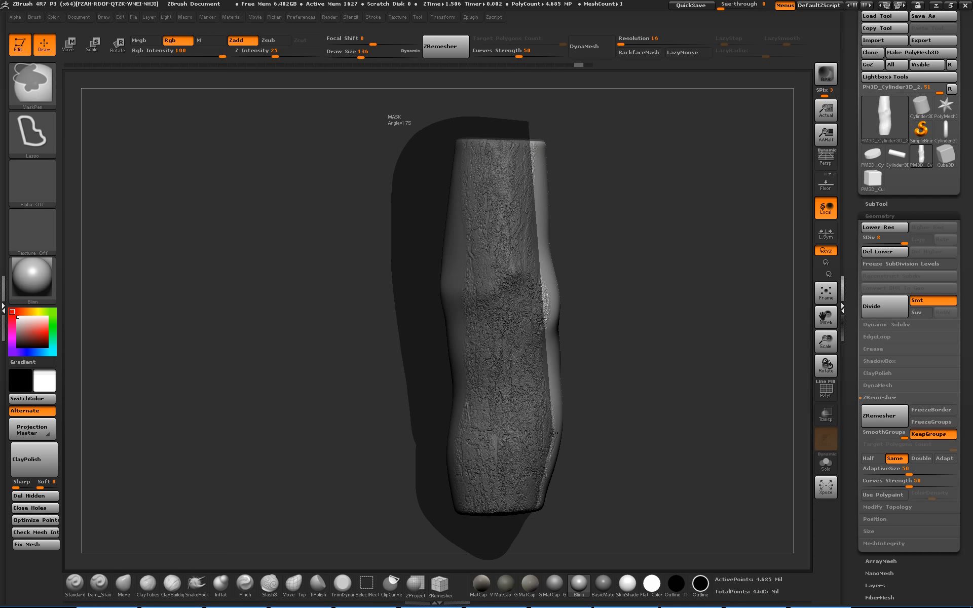
left_click_drag(541, 338, 554, 305, "ctrl")
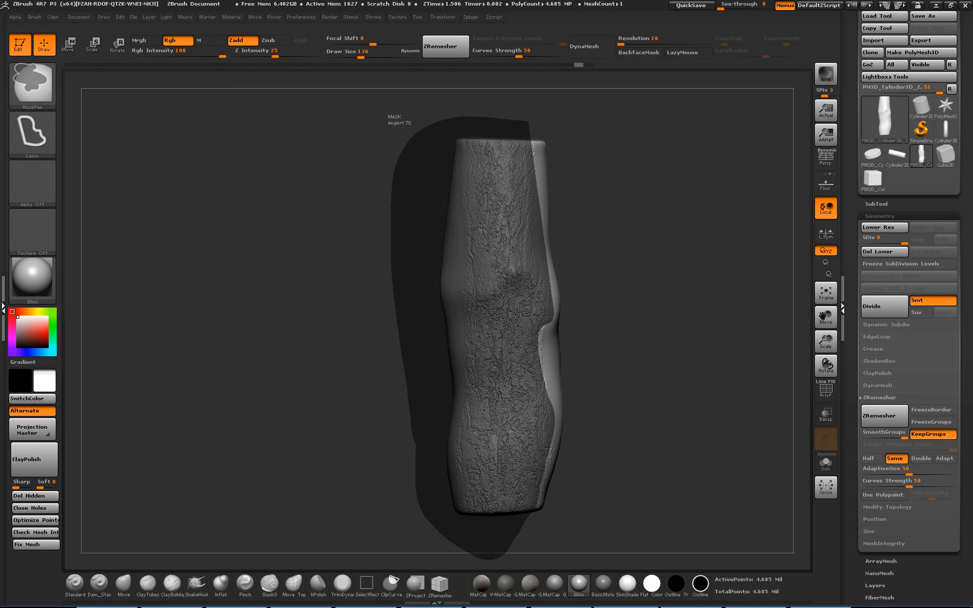
mouse_move(551, 162)
left_mouse_down("ctrl")
mouse_move(566, 143)
mouse_move(432, 208)
mouse_move(518, 316)
left_mouse_up("ctrl")
left_click(596, 252, "ctrl")
mouse_move(531, 217)
left_mouse_down("ctrl")
mouse_move(385, 238)
mouse_move(511, 371)
mouse_move(552, 302)
mouse_move(413, 303)
mouse_move(370, 343)
left_mouse_up("ctrl")
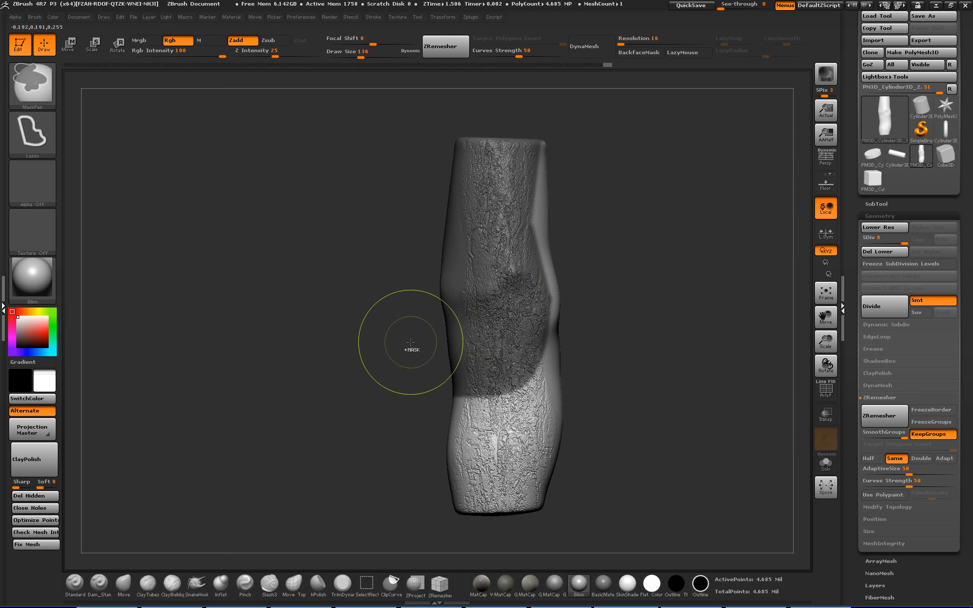
mouse_move(555, 426)
left_mouse_down("ctrl")
mouse_move(374, 403)
mouse_move(375, 324)
left_mouse_up("ctrl")
mouse_move(553, 418)
left_mouse_down("ctrl")
mouse_move(388, 413)
mouse_move(532, 464)
left_mouse_up("ctrl")
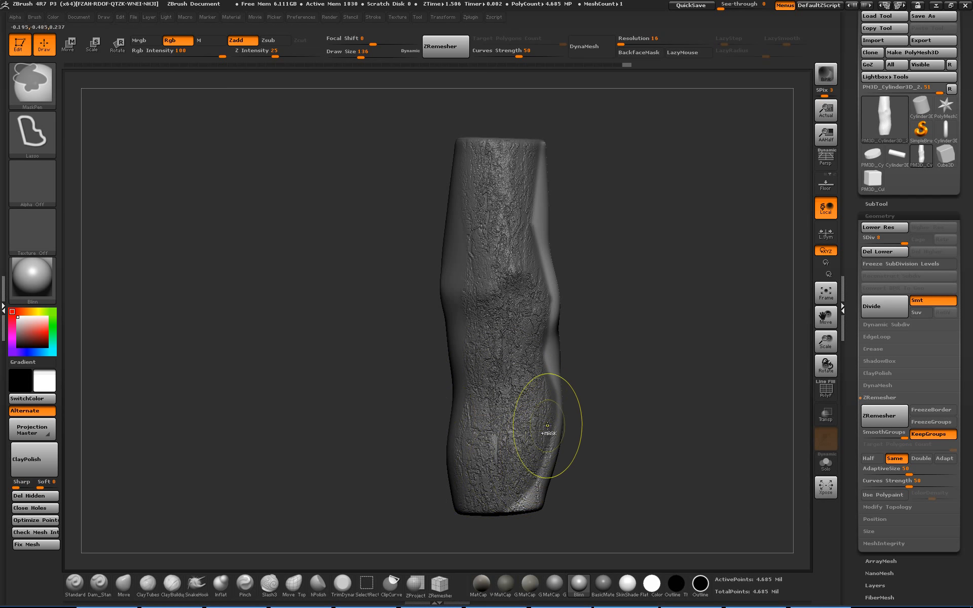
mouse_move(548, 426)
left_mouse_down("ctrl")
mouse_move(504, 514)
mouse_move(539, 544)
mouse_move(539, 522)
left_mouse_up("ctrl")
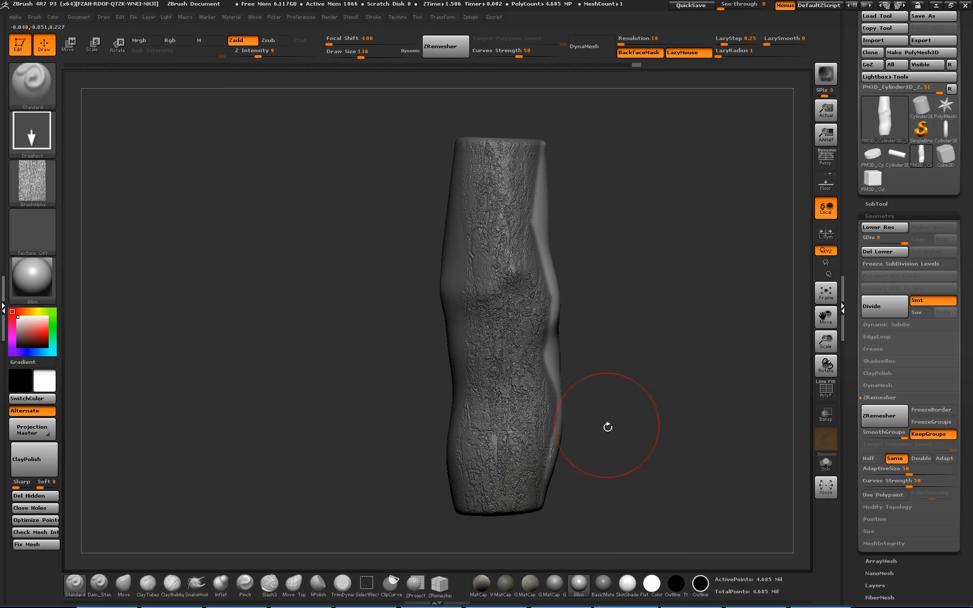
Adjust the lasso mask along the log's smooth side strip and stamp the bark alpha over that side.
left_click_drag(609, 424, 559, 415)
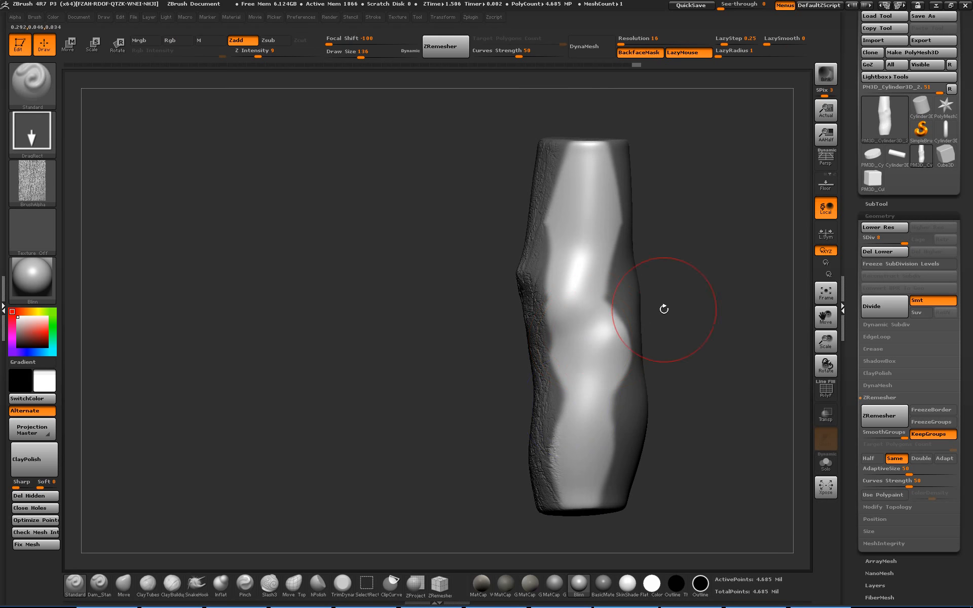
left_click_drag(664, 309, 717, 315)
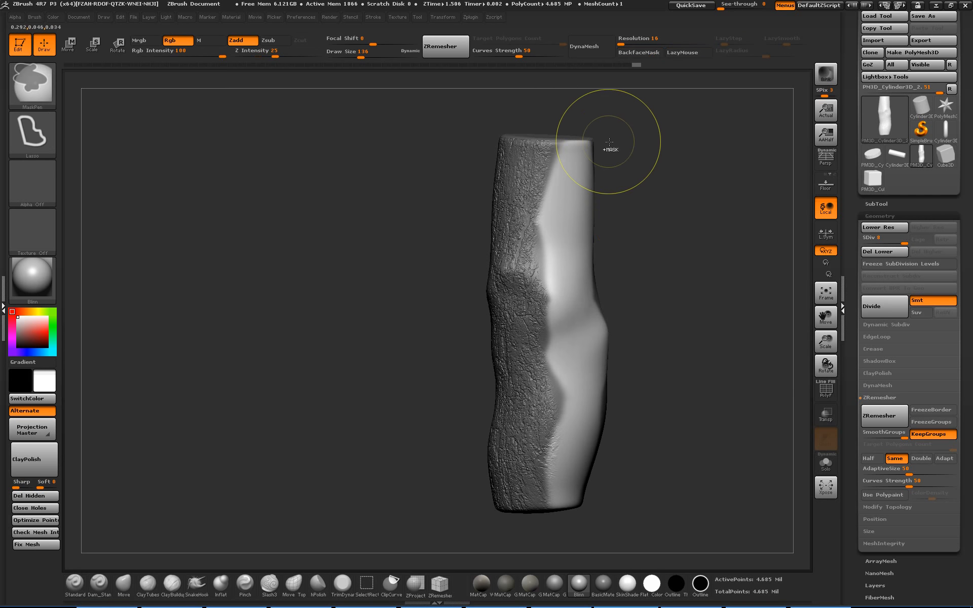
left_click_drag(583, 148, 588, 433, "ctrl")
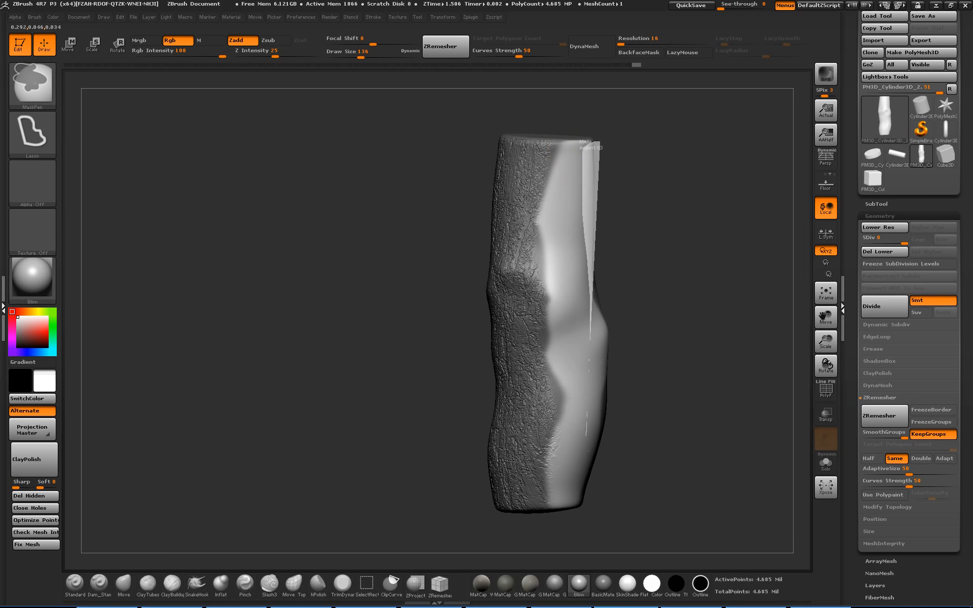
mouse_move(574, 526)
left_mouse_down("ctrl+alt")
mouse_move(700, 431)
mouse_move(703, 414)
left_mouse_up("ctrl+alt")
mouse_move(722, 373)
left_mouse_down()
mouse_move(678, 369)
mouse_move(692, 369)
mouse_move(679, 369)
mouse_move(690, 367)
mouse_move(659, 342)
left_mouse_up()
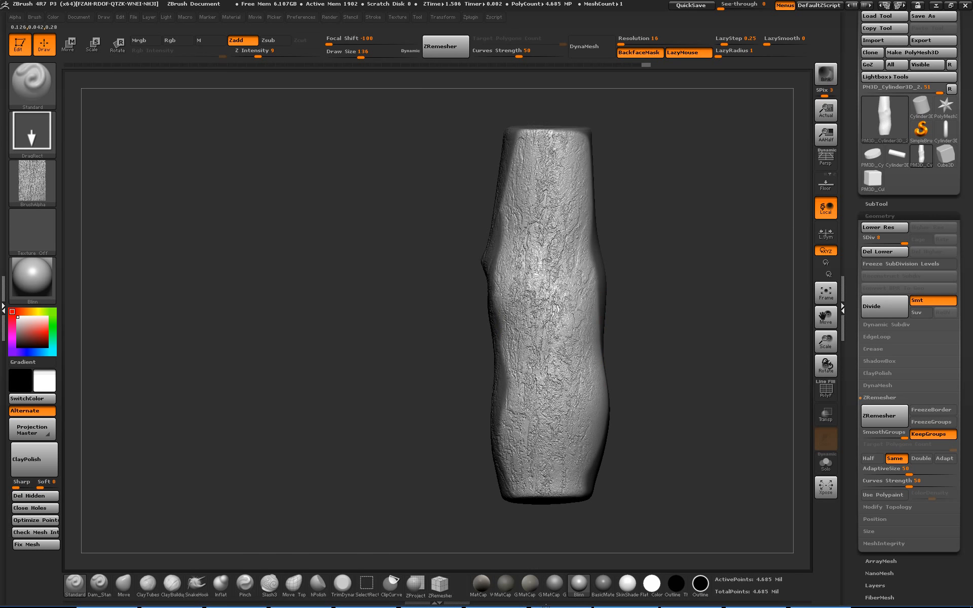
Examine the transitions between the bark stamps close up and around the log's sides and top end.
left_click_drag(665, 451, 709, 446)
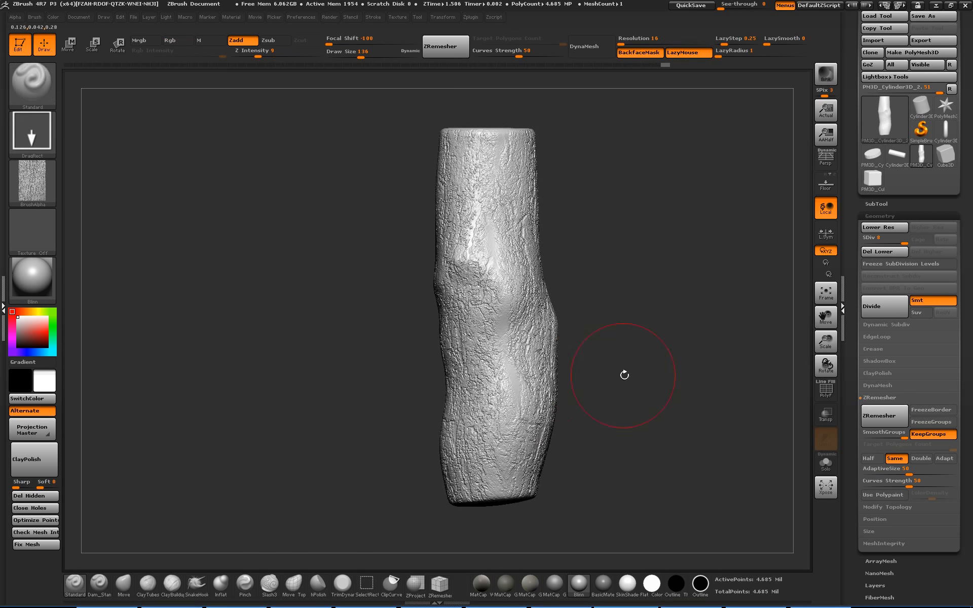
left_click_drag(609, 364, 593, 370)
left_click_drag(634, 334, 725, 367, "alt")
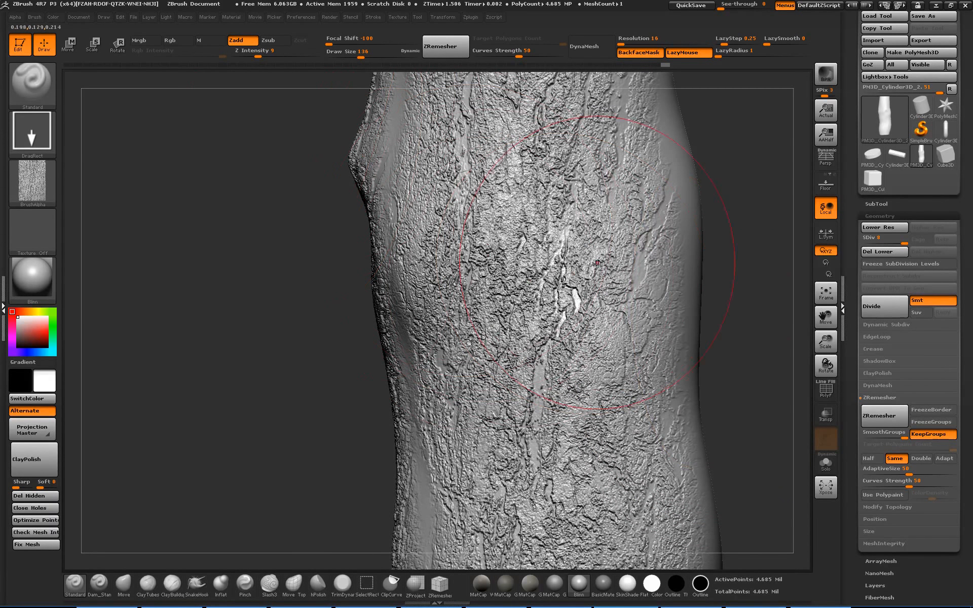
key("ctrl")
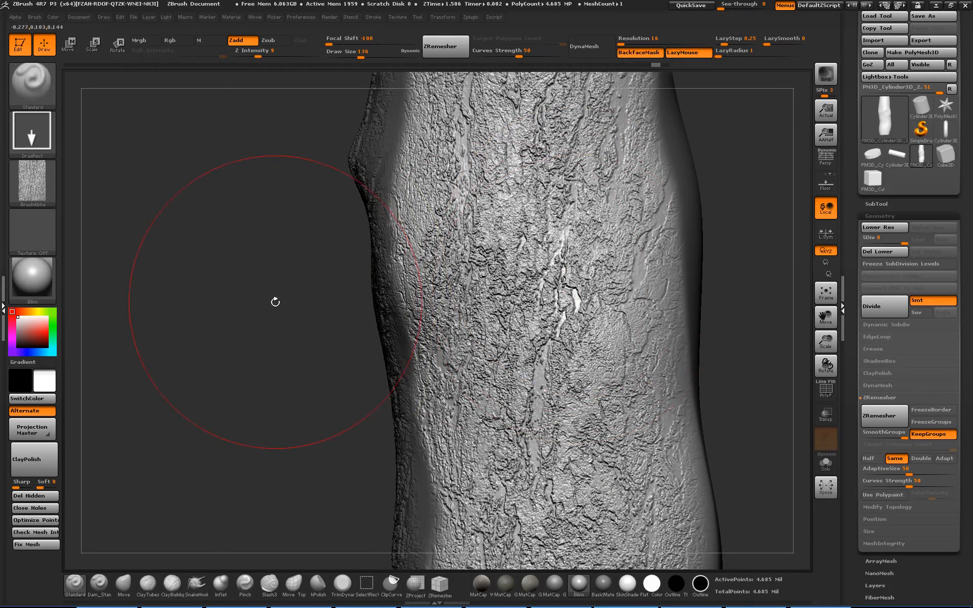
mouse_move(278, 310)
left_mouse_down("ctrl")
mouse_move(263, 326)
mouse_move(219, 215)
mouse_move(287, 263)
mouse_move(341, 269)
left_mouse_up("ctrl")
left_click_drag(611, 221, 626, 272)
left_click_drag(630, 195, 635, 263, "alt")
key("ctrl")
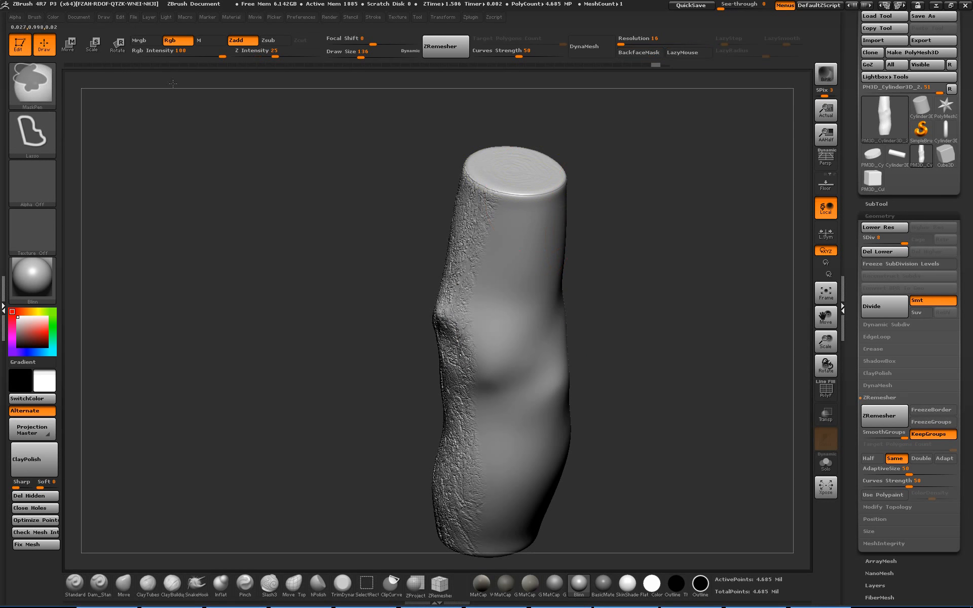
left_click(95, 47)
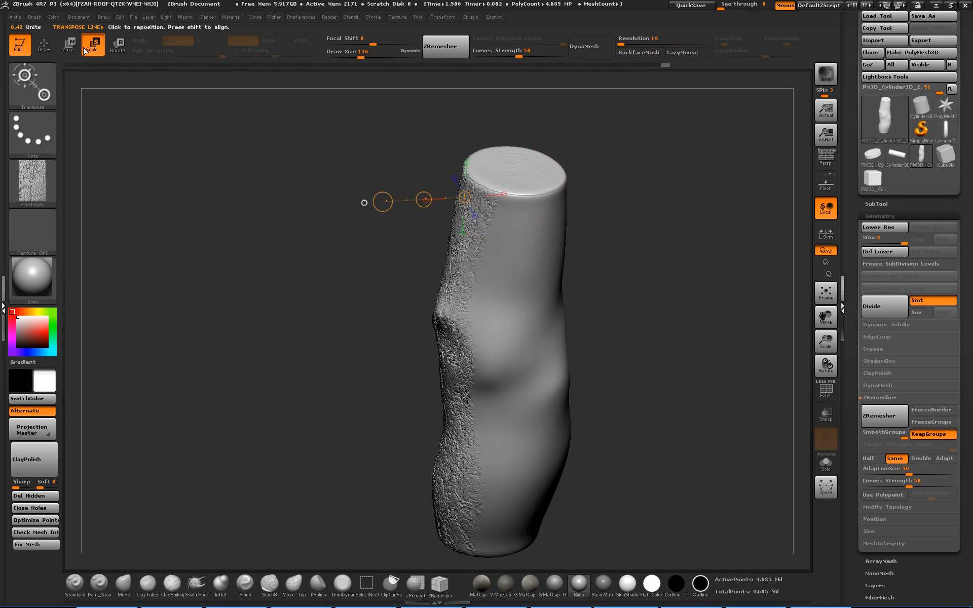
left_click(515, 257, "ctrl")
mouse_move(352, 279)
left_mouse_down("alt")
mouse_move(332, 250)
mouse_move(383, 292)
left_mouse_up("alt")
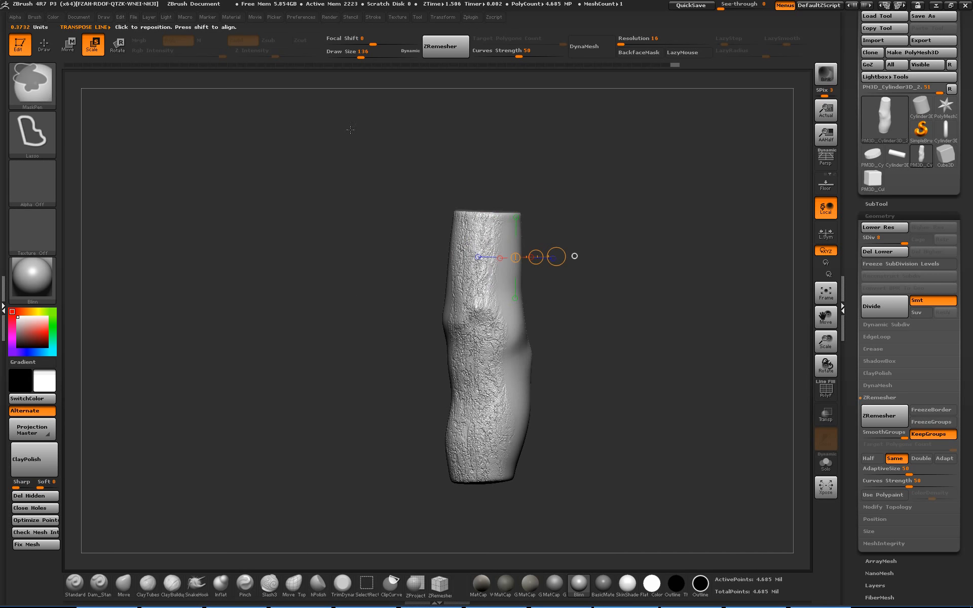
key("ctrl+z")
Step back through the undo history to the earlier bark stamp with only the upper part of the front masked.
left_click(647, 63)
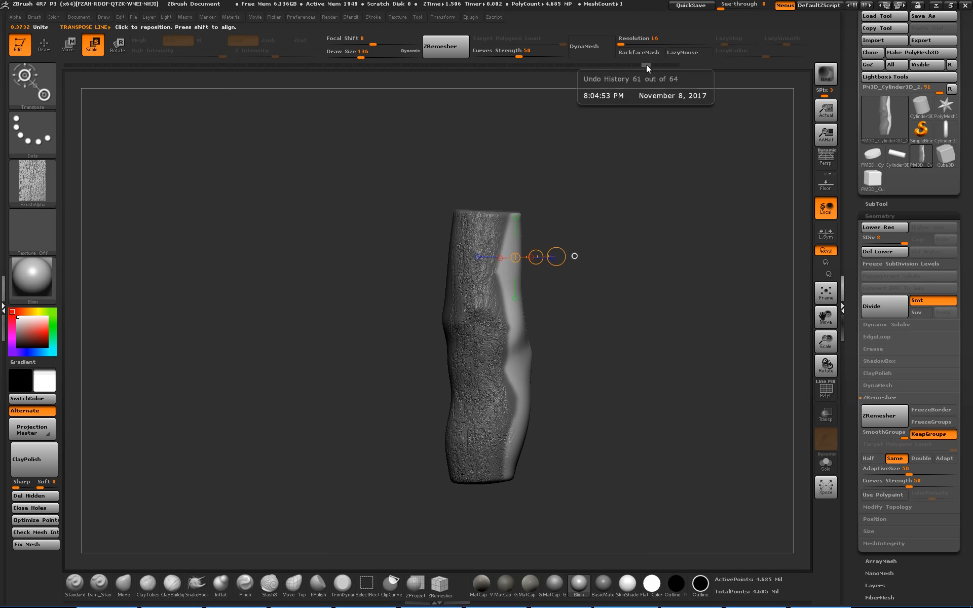
left_click(608, 65)
left_click(602, 65)
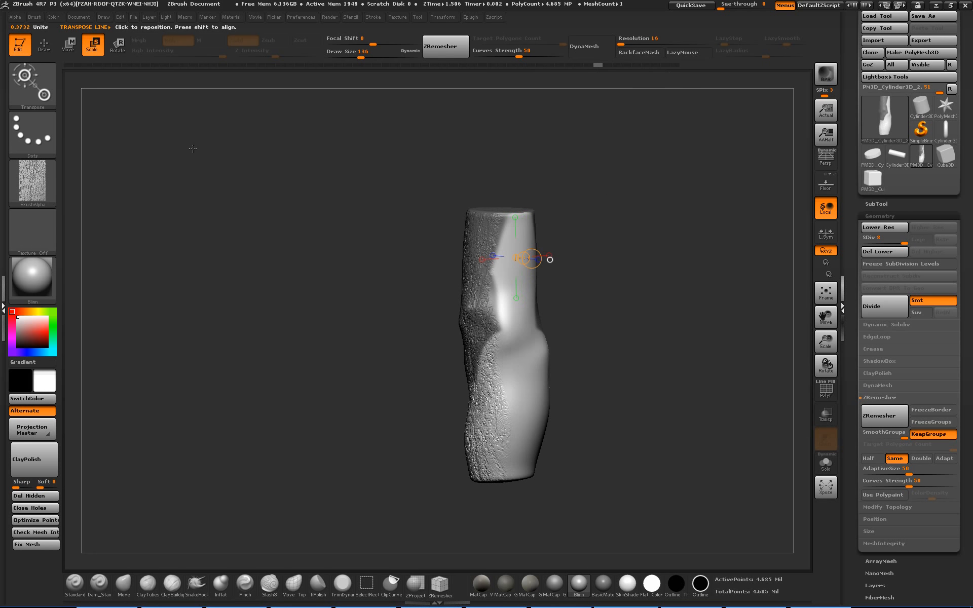
Examine the stamped bark detail on the log's front close up, including its edge against the smooth side.
left_click(46, 186)
left_click(544, 341)
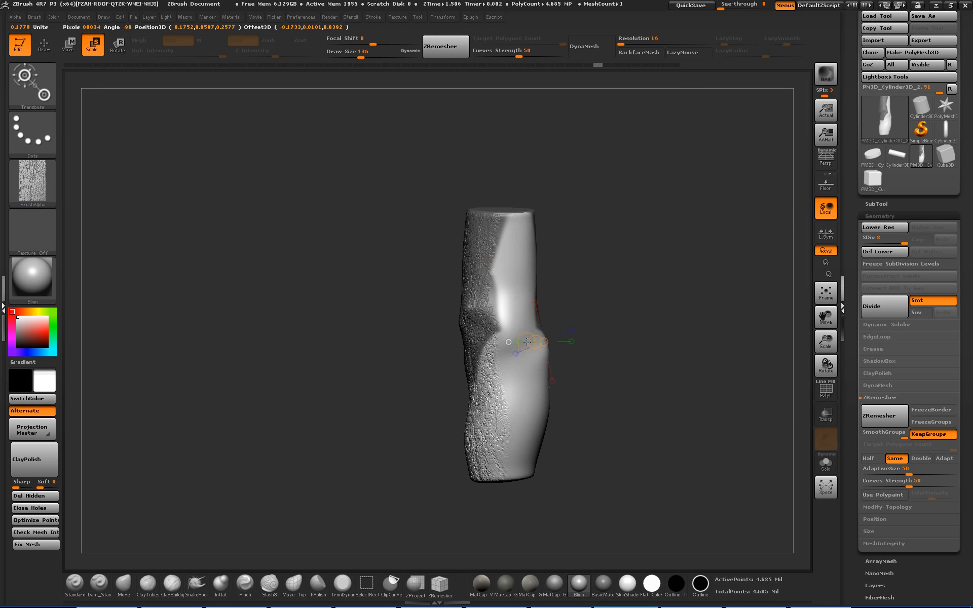
mouse_move(617, 309)
left_mouse_down()
mouse_move(670, 299)
mouse_move(664, 346)
left_mouse_up()
mouse_move(659, 279)
left_mouse_down("ctrl")
mouse_move(665, 320)
mouse_move(640, 314)
mouse_move(658, 398)
left_mouse_up("ctrl")
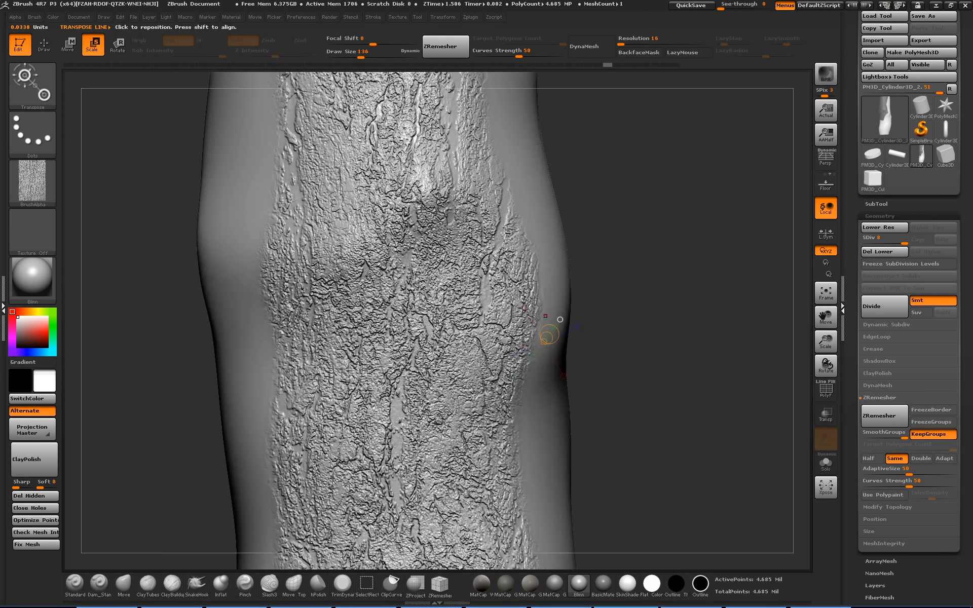
left_click_drag(636, 268, 645, 330, "alt")
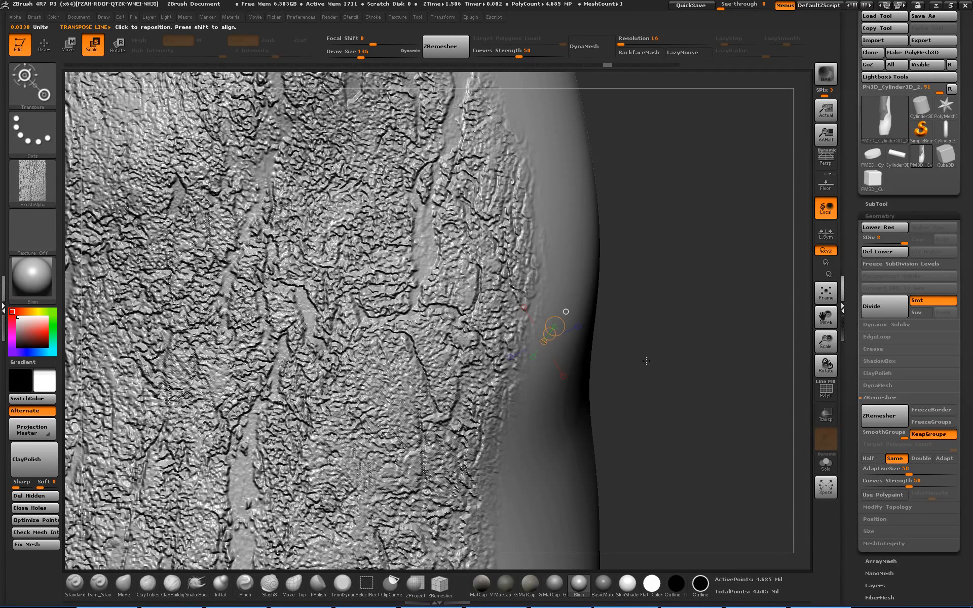
left_click_drag(673, 356, 169, 178, "alt")
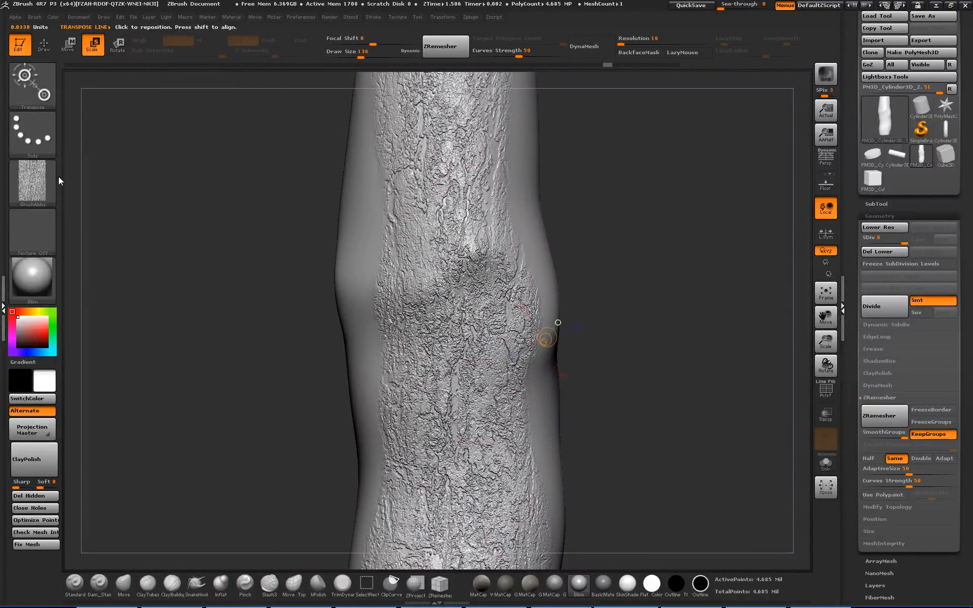
Switch to Photoshop and examine the source bark photo's detail at up to 300% magnification.
mouse_move(45, 181)
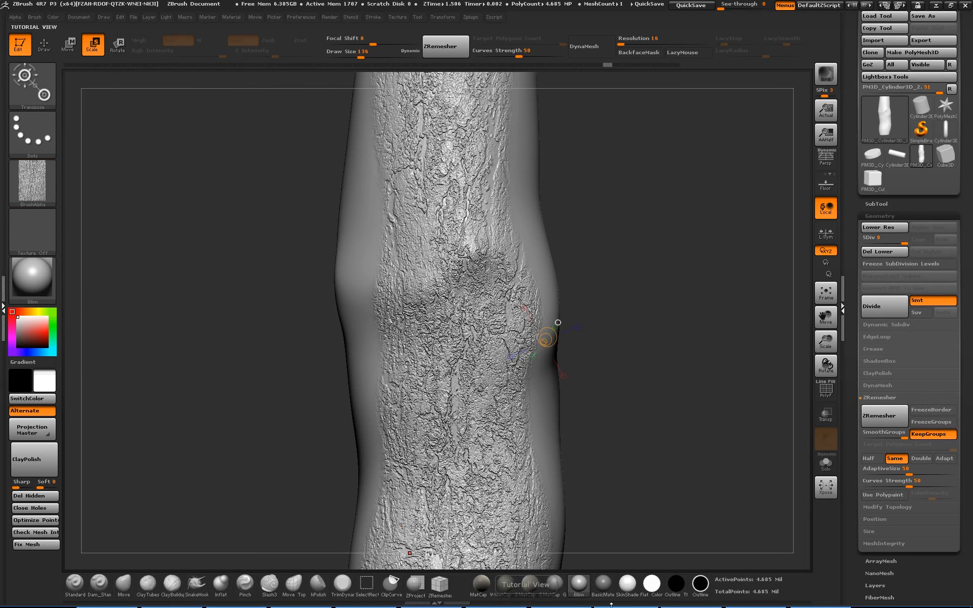
key("super")
left_click(819, 600)
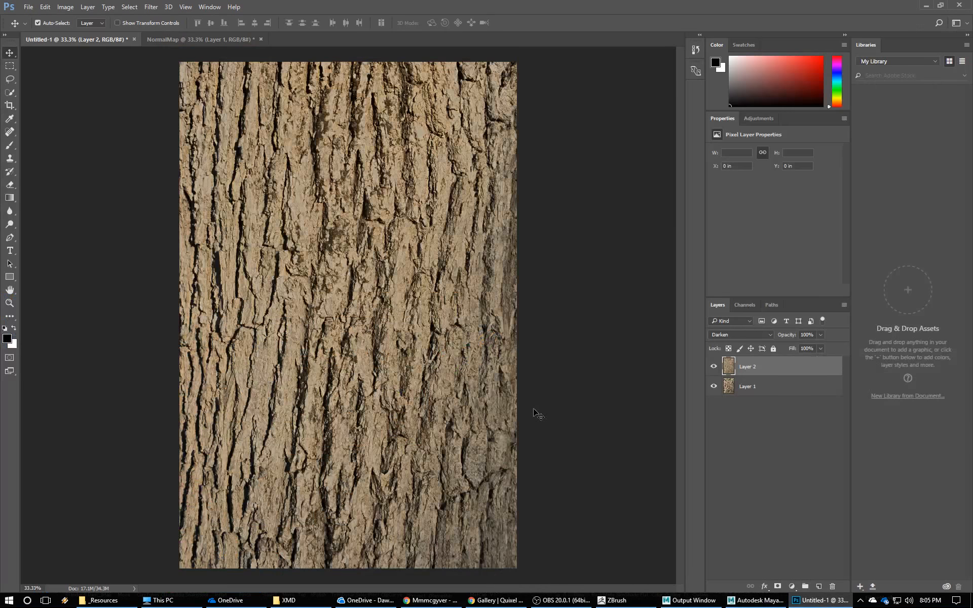
key("ctrl+minus")
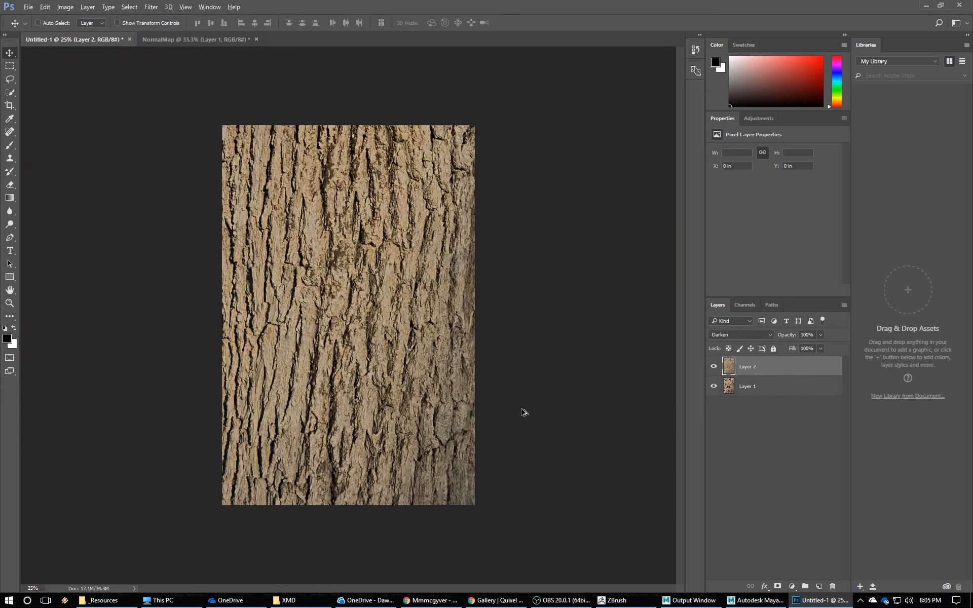
key("ctrl+1")
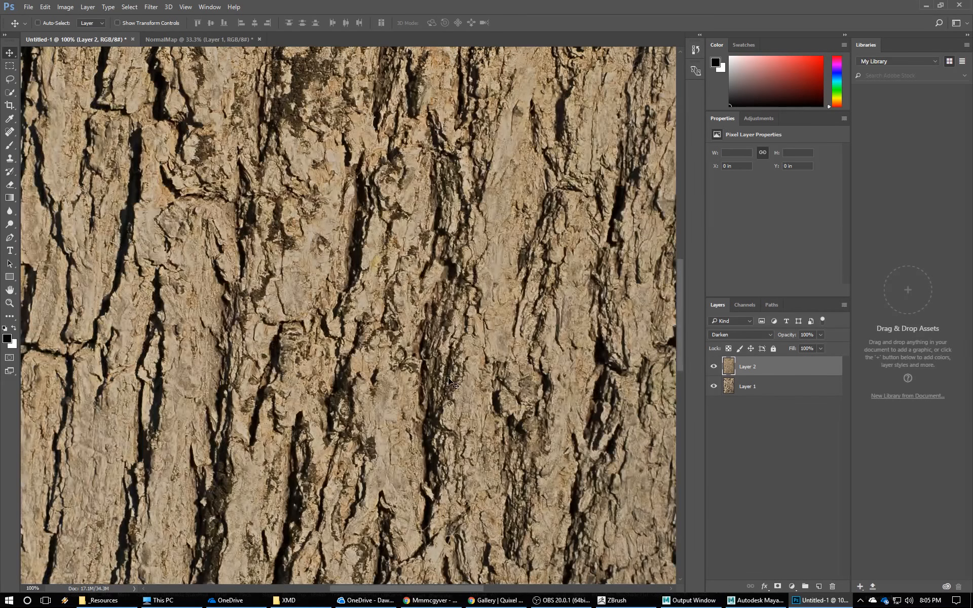
key("ctrl+plus")
key("ctrl+plus")
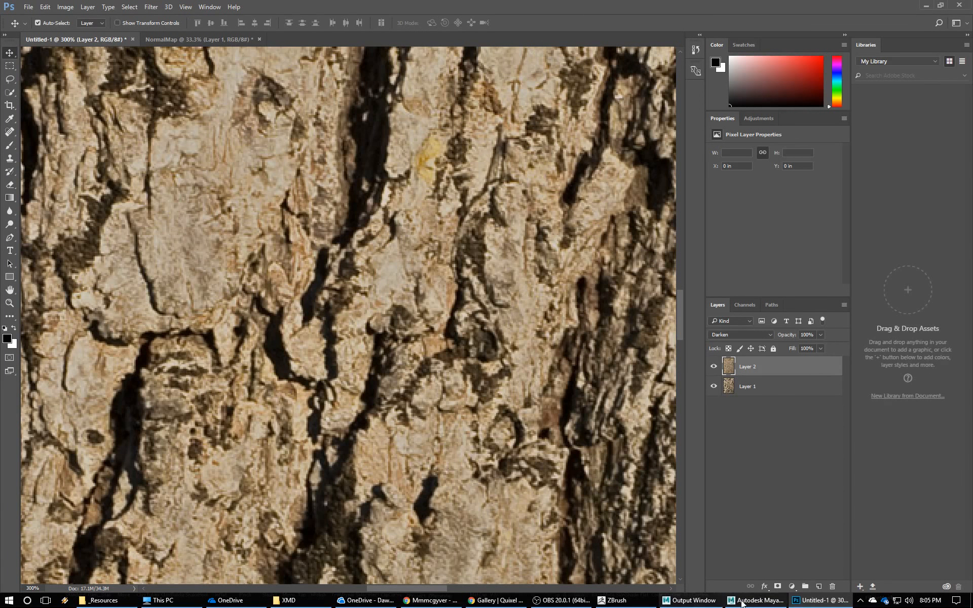
Switch to Maya, close it without saving the untitled scene, and return to ZBrush.
left_click(761, 601)
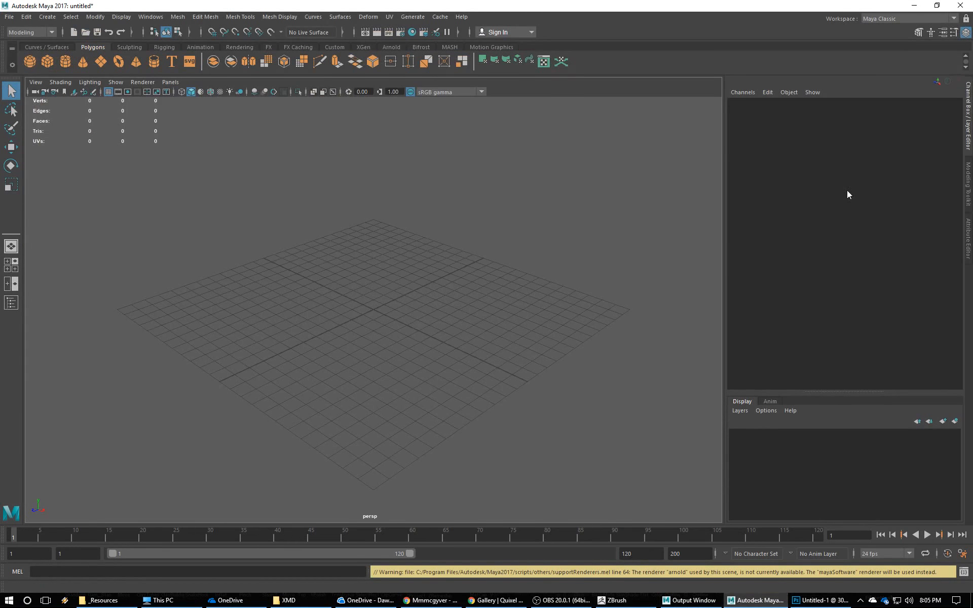
left_click(961, 5)
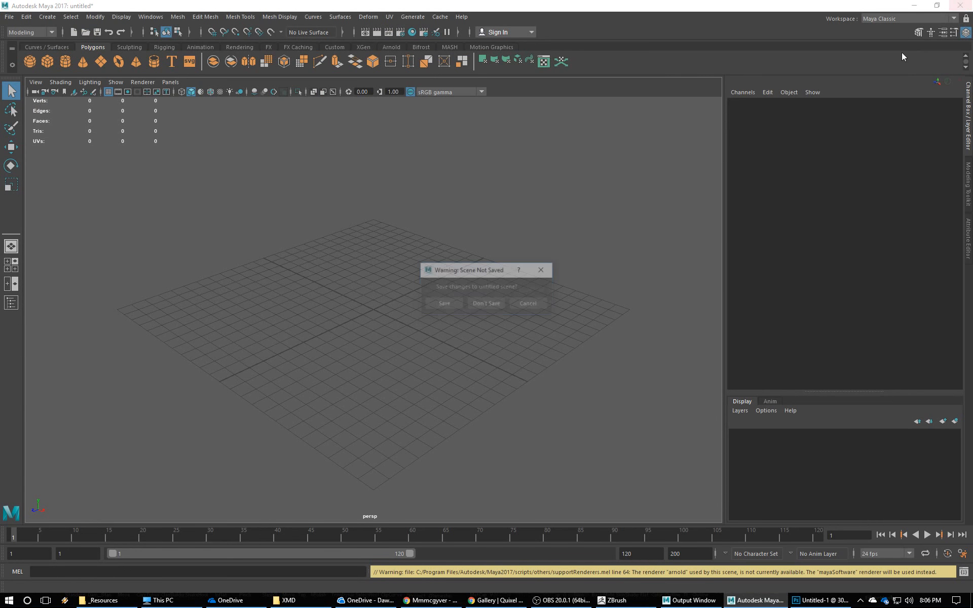
left_click(491, 304)
left_click(630, 602)
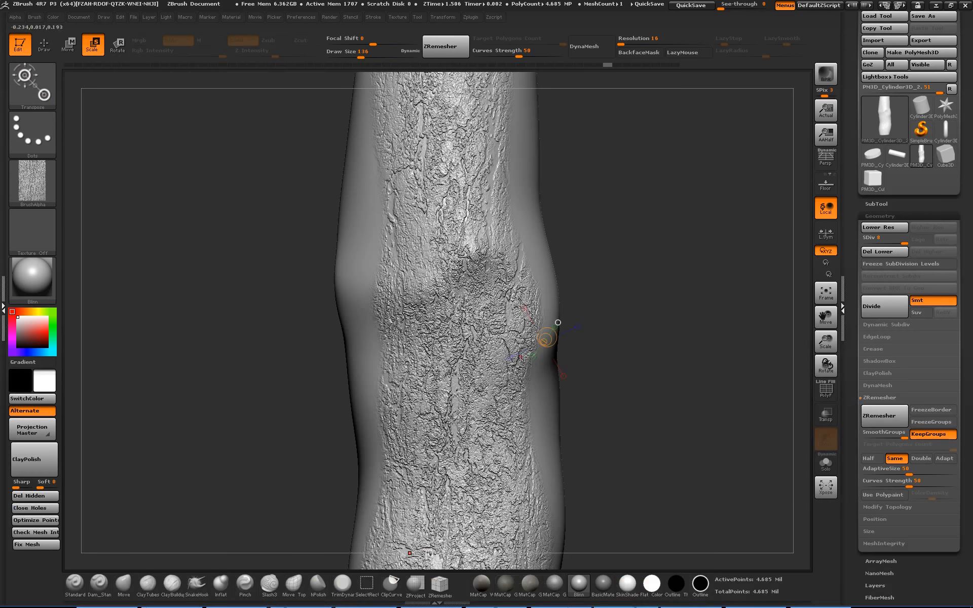
Undo the remaining masks and bark stamps back to the smooth, untextured log.
mouse_move(654, 337)
left_mouse_down()
mouse_move(645, 327)
mouse_move(641, 349)
mouse_move(628, 306)
left_mouse_up()
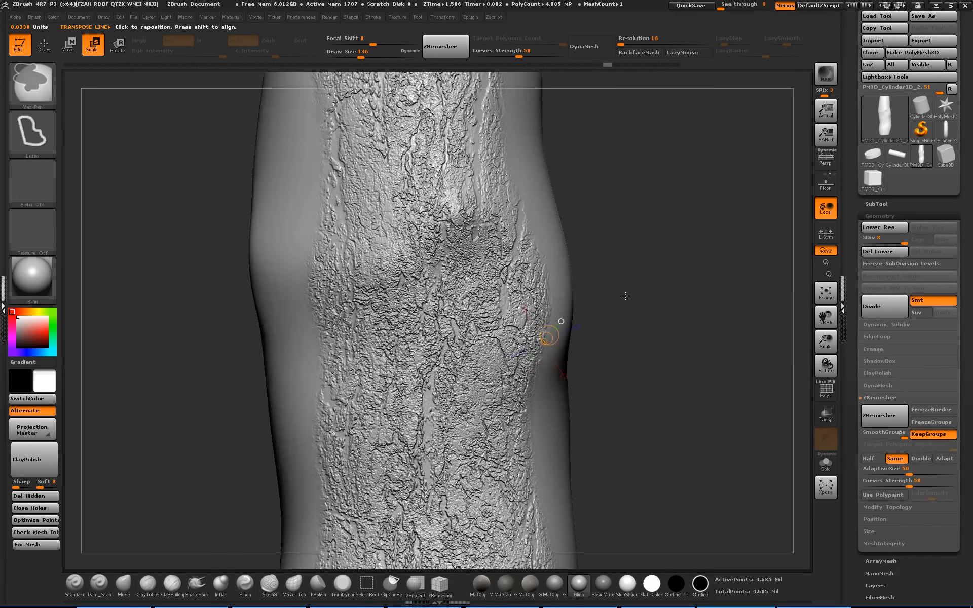
key("ctrl+z")
key("ctrl+z")
key("ctrl+z")
key("ctrl+z")
key("ctrl+z")
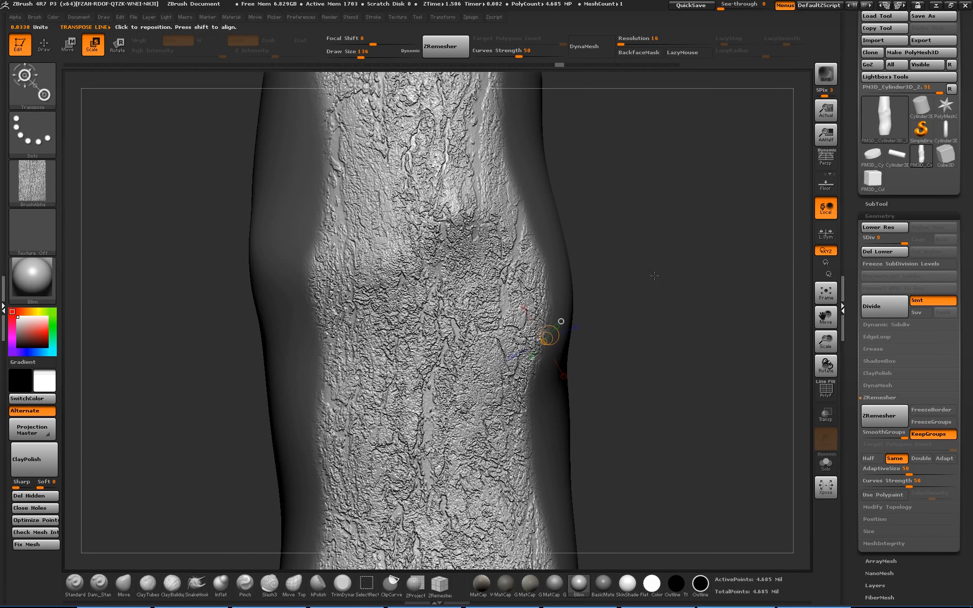
key("ctrl+z")
left_click_drag(655, 305, 562, 218, "alt")
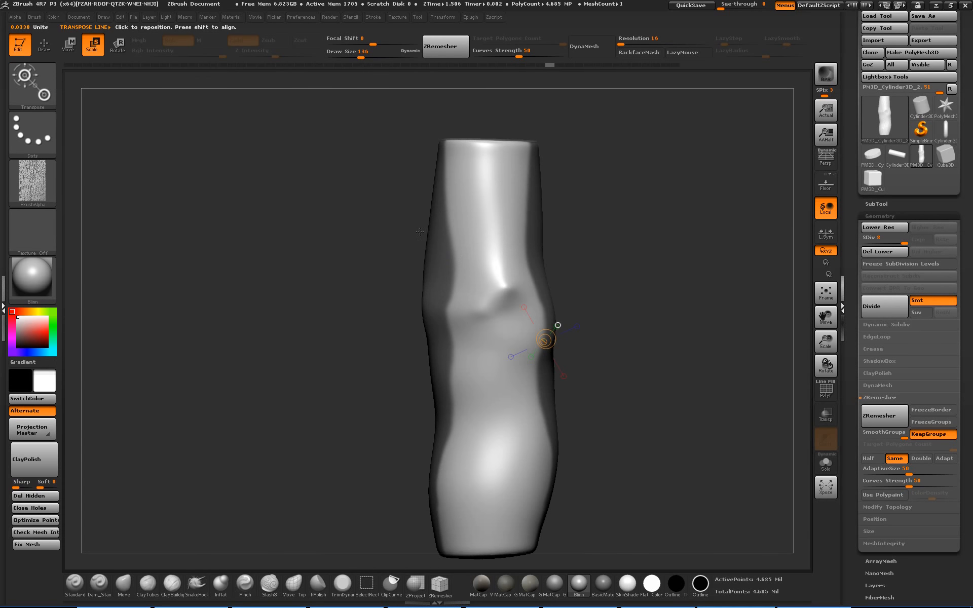
Return to Draw mode and adjust the Blur of the bark alpha.
left_click(44, 44)
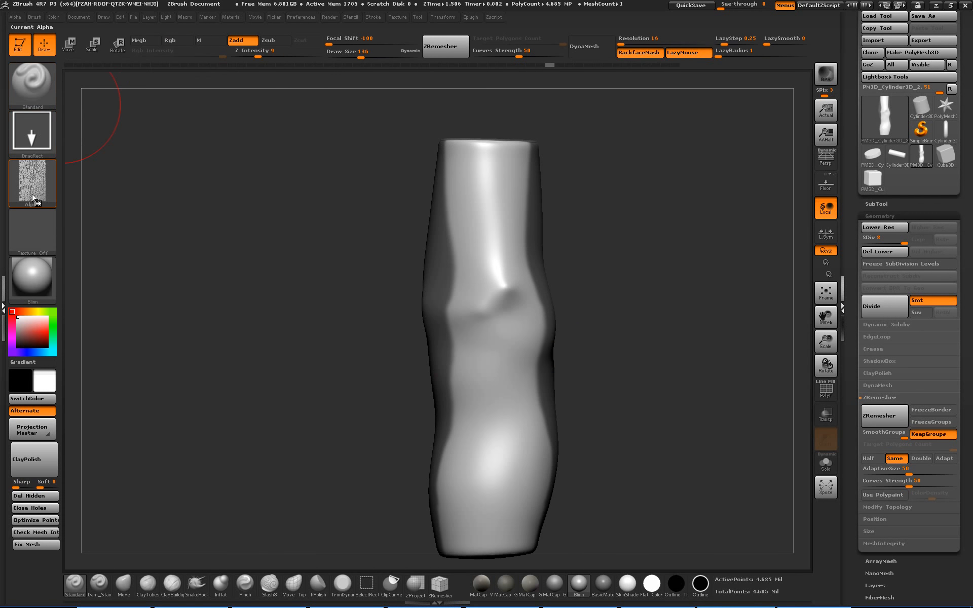
left_click(15, 18)
left_click(39, 213)
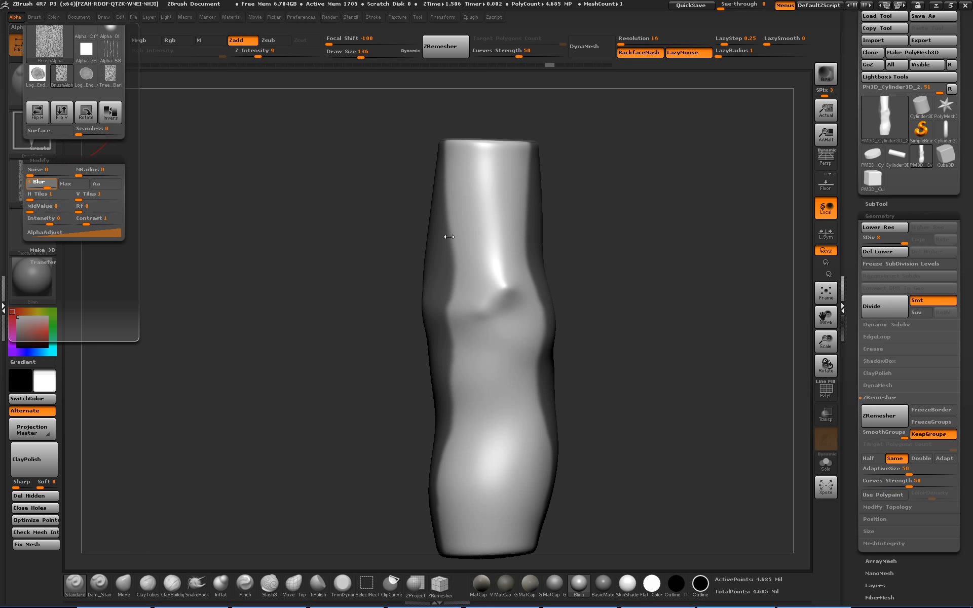
Try stamping the adjusted bark alpha over the full height of the log's front, then undo the stamp.
left_click_drag(501, 317, 527, 606)
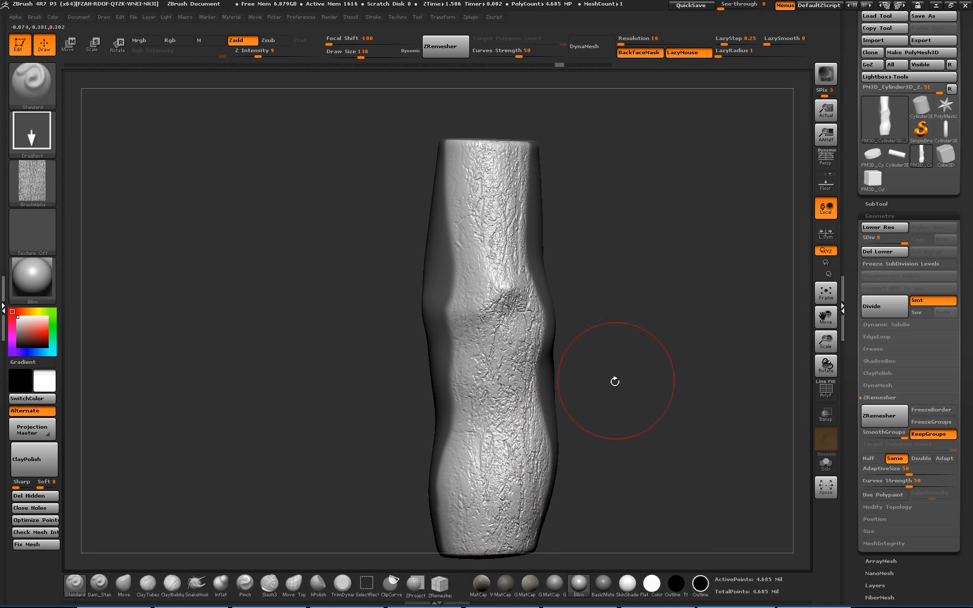
left_click_drag(675, 339, 665, 372, "alt")
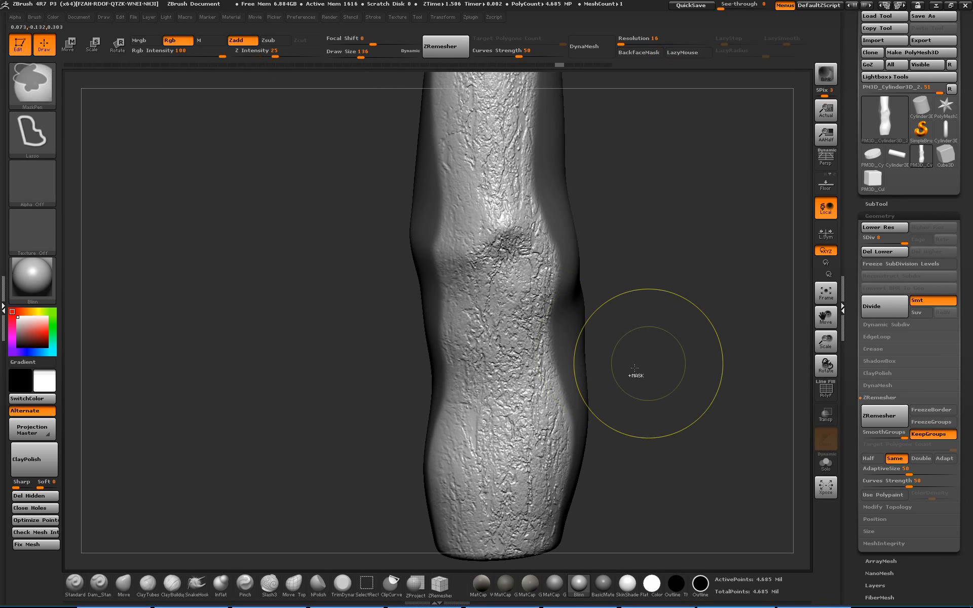
key("ctrl+z")
Try a smaller bark stamp over the middle of the log's front, short of both ends, then undo it.
mouse_move(505, 370)
left_mouse_down()
mouse_move(524, 605)
mouse_move(500, 557)
mouse_move(502, 491)
left_mouse_up()
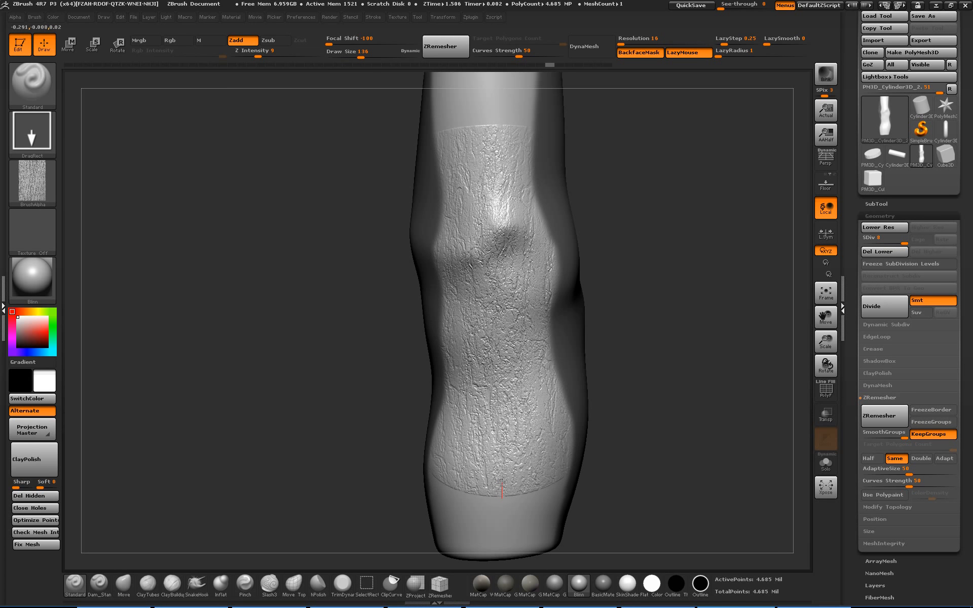
left_click_drag(501, 484, 501, 483)
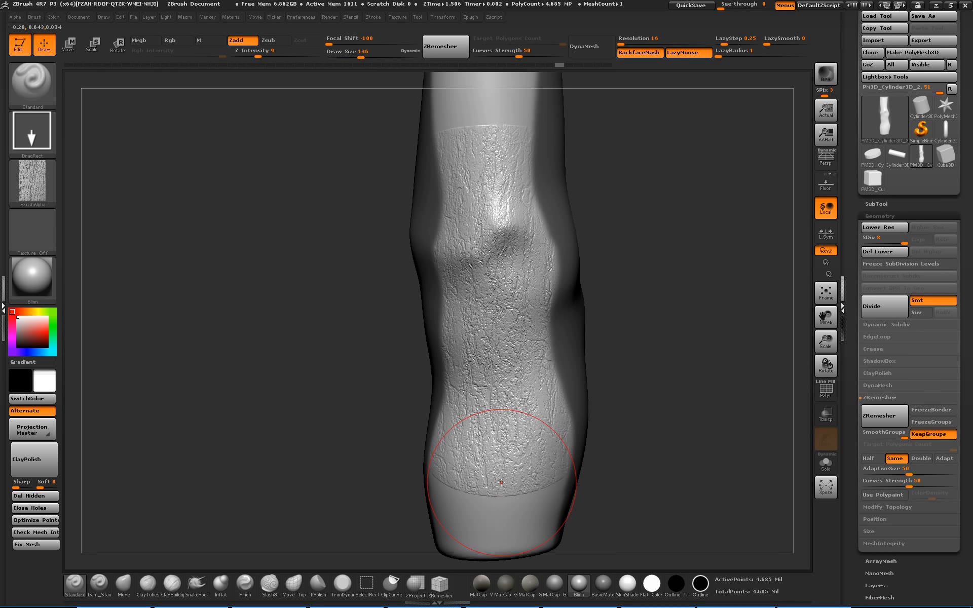
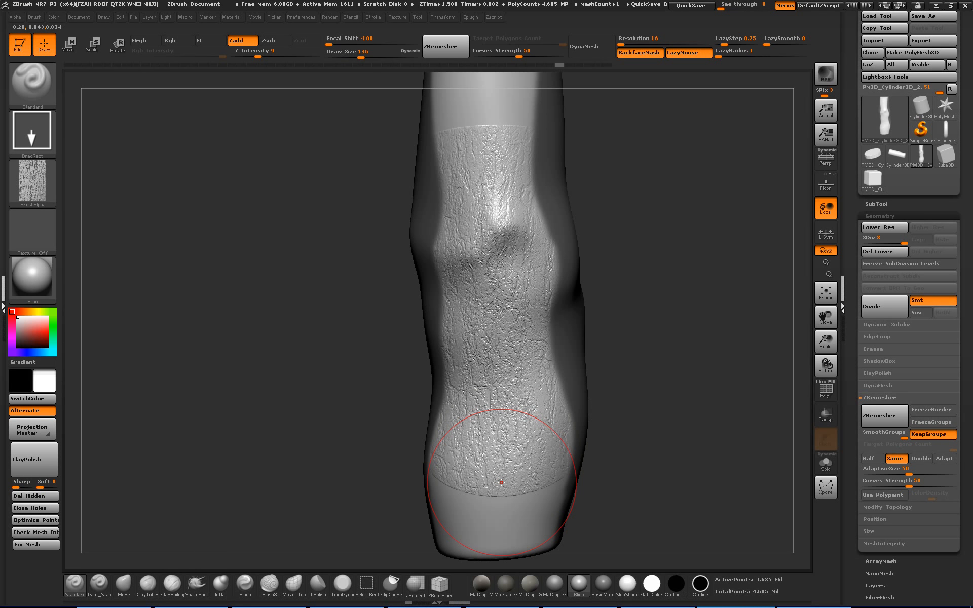
mouse_move(630, 352)
left_mouse_down()
mouse_move(651, 332)
mouse_move(648, 315)
left_mouse_up()
key("ctrl+z")
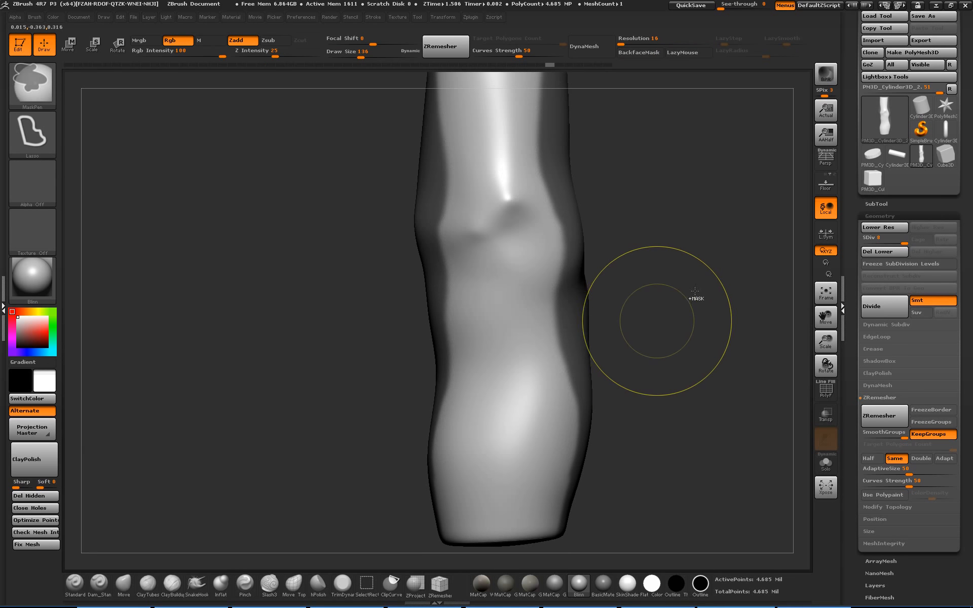
Fine-tune the Blur of the bark alpha.
mouse_move(687, 270)
left_mouse_down()
mouse_move(695, 323)
mouse_move(630, 269)
mouse_move(631, 294)
mouse_move(637, 272)
left_mouse_up()
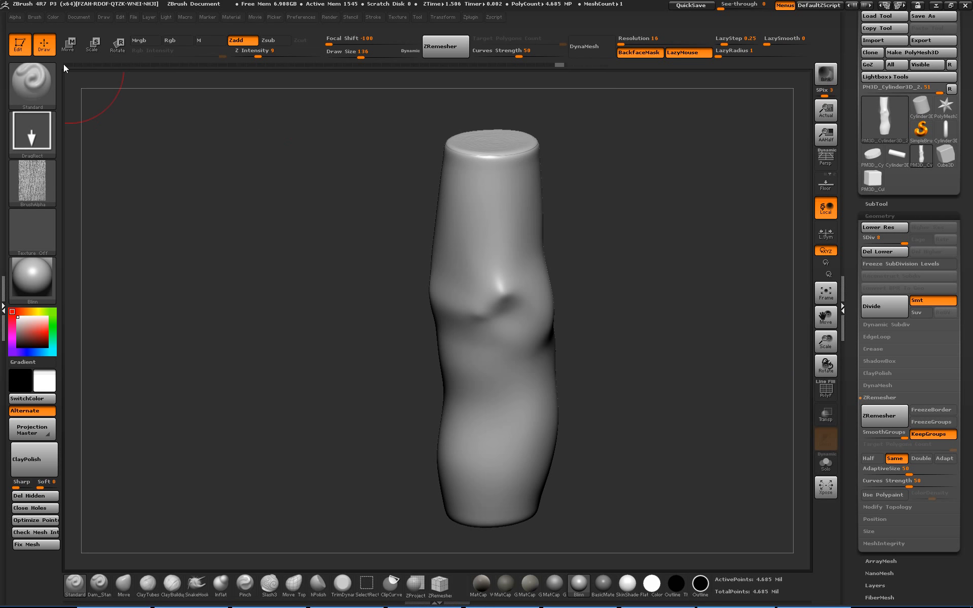
left_click(16, 17)
left_click_drag(46, 237, 52, 238)
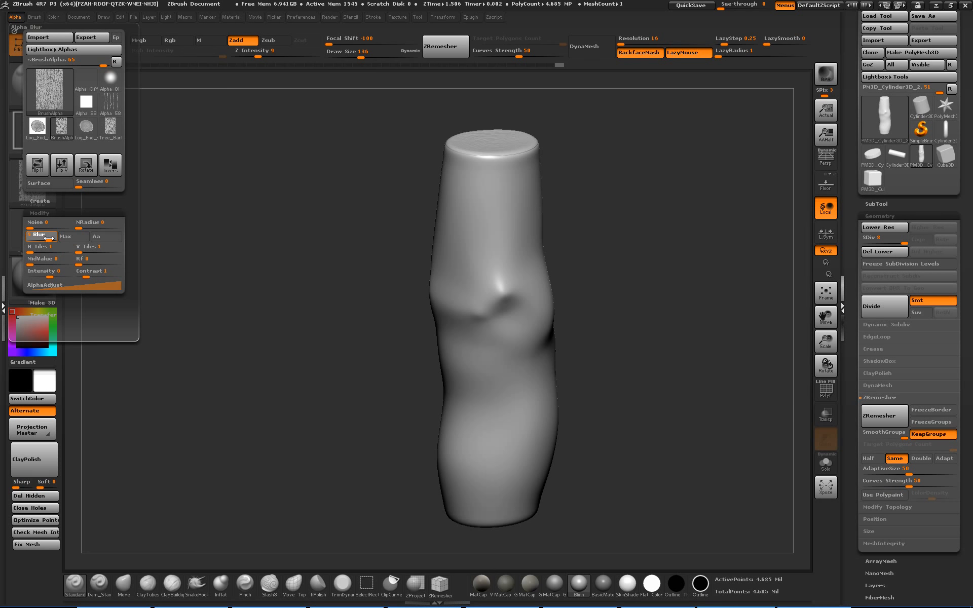
left_click_drag(48, 238, 57, 239)
Stamp the bark alpha over the full height of the log's front.
left_click_drag(604, 291, 577, 300, "shift")
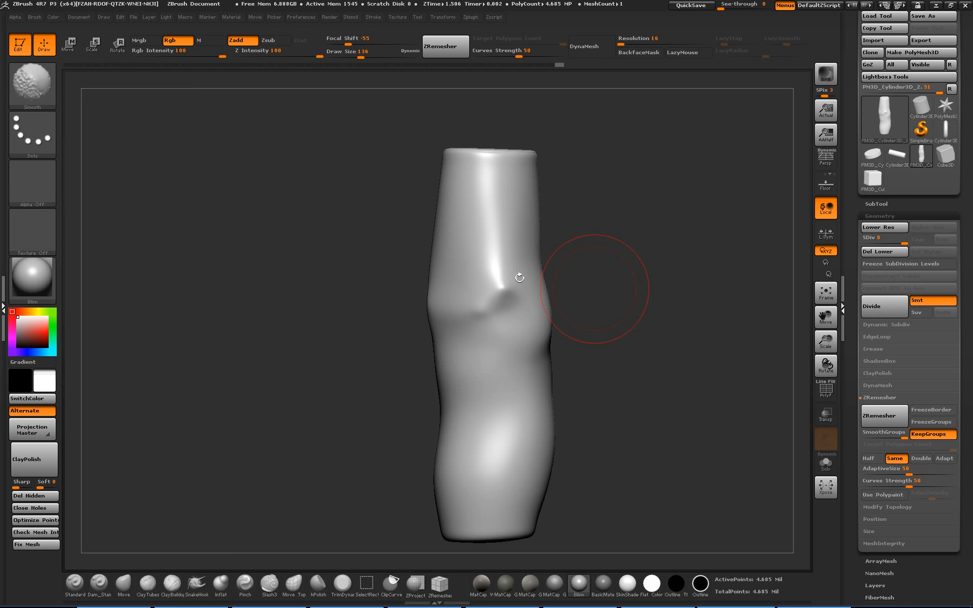
left_click_drag(574, 259, 631, 253, "alt")
left_click_drag(500, 348, 505, 446, "ctrl")
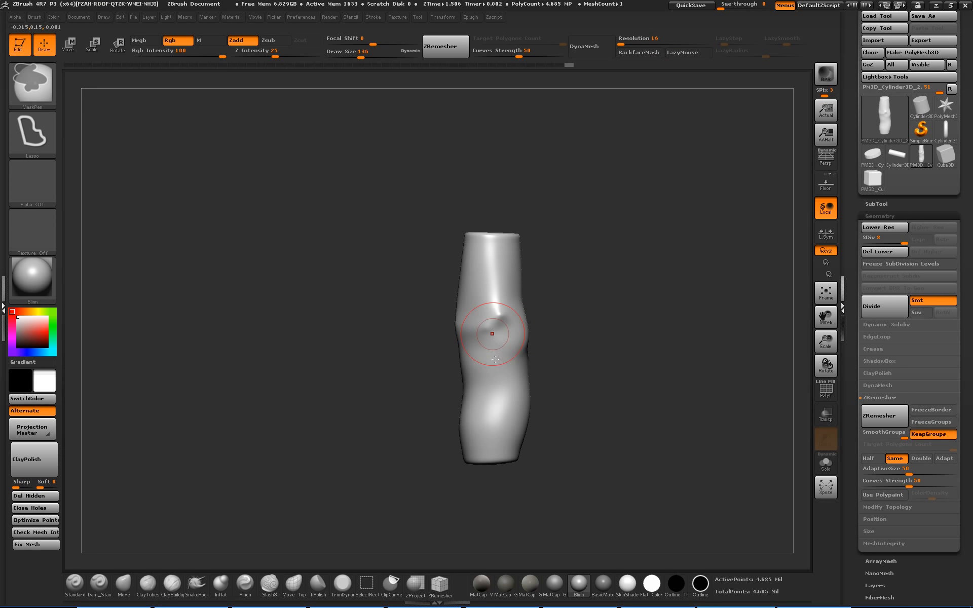
mouse_move(482, 527)
left_mouse_down()
mouse_move(479, 540)
mouse_move(494, 475)
mouse_move(488, 461)
left_mouse_up()
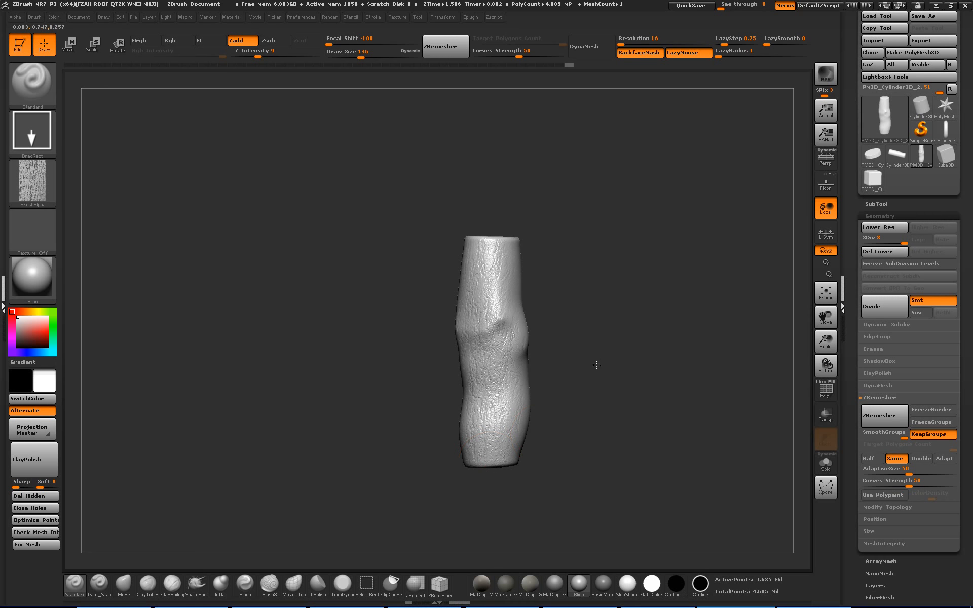
left_click_drag(597, 365, 555, 469, "alt")
left_click_drag(719, 339, 663, 358, "alt")
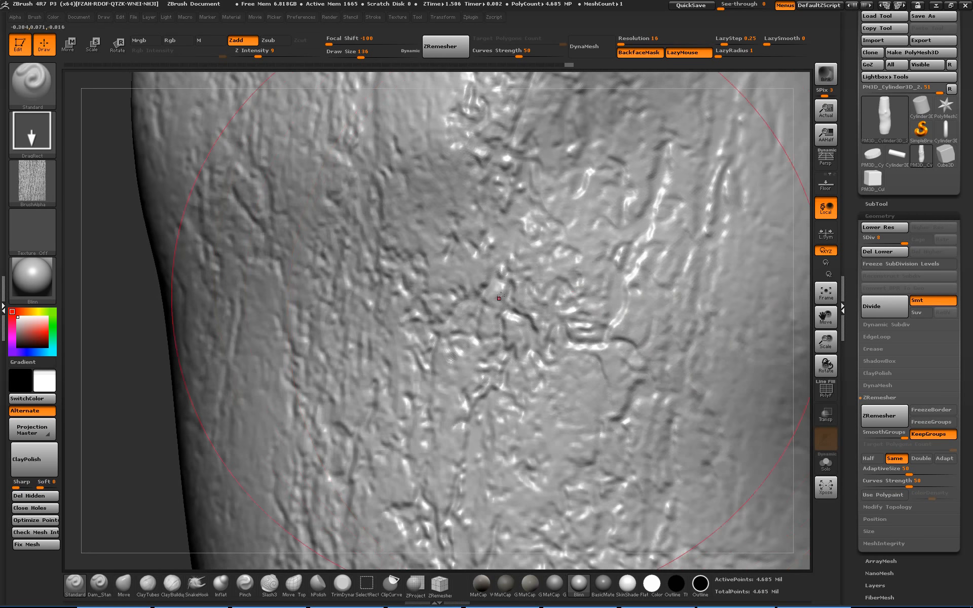
key("f")
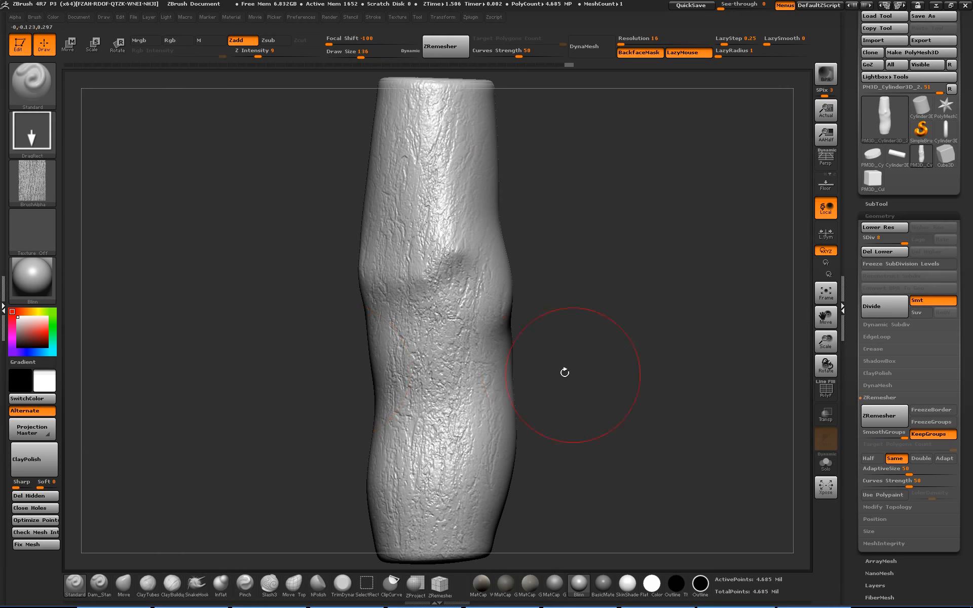
Work on the log's upper end at subdivision level 5 and set the brush's draw size to 20.
left_click_drag(565, 373, 613, 337)
left_click_drag(618, 382, 613, 348)
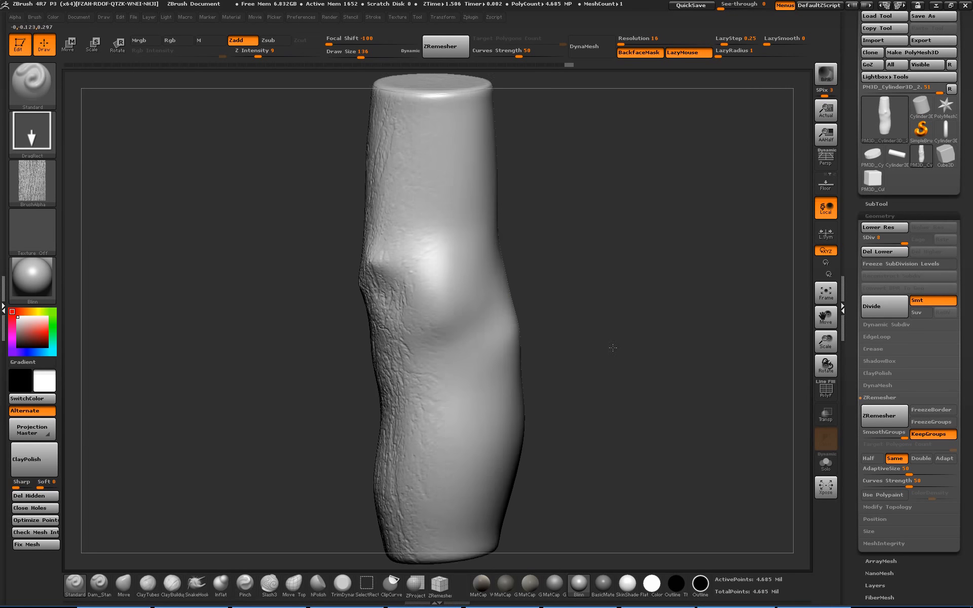
left_click_drag(601, 290, 615, 350, "alt")
left_click_drag(634, 254, 653, 462, "alt")
left_click_drag(671, 255, 680, 451, "alt")
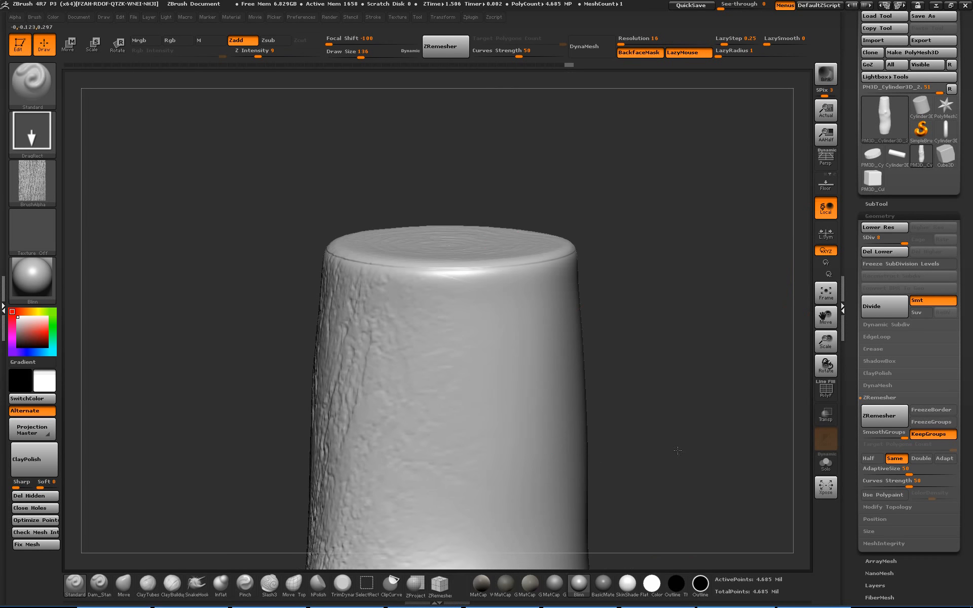
left_click_drag(614, 274, 612, 317)
left_click_drag(890, 245, 870, 245)
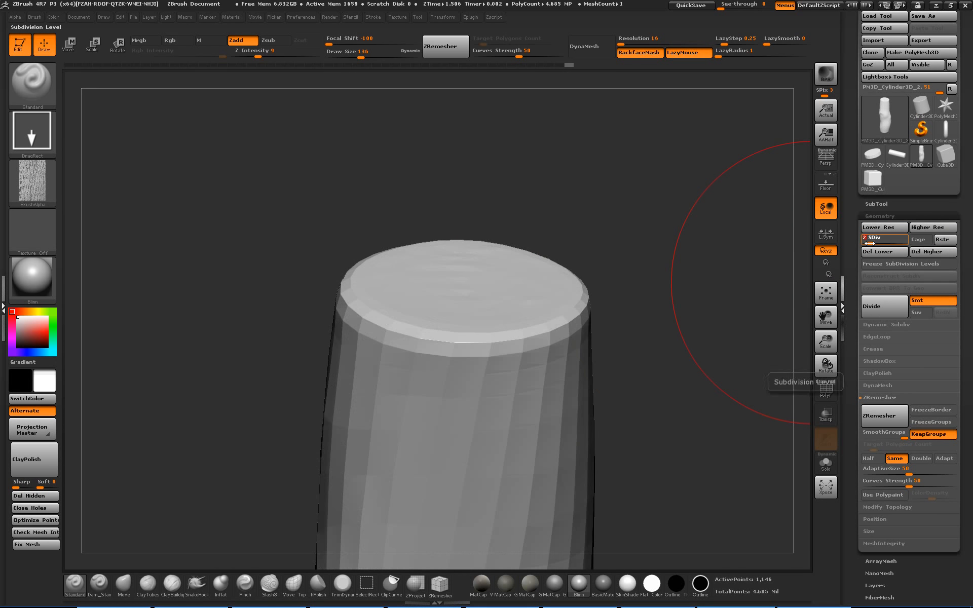
key("d")
key("d")
key("d")
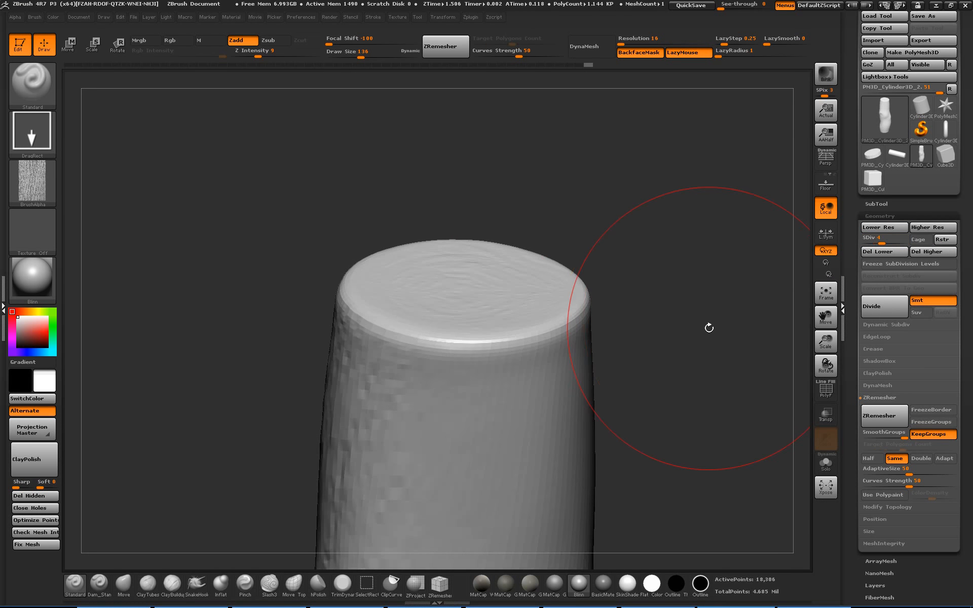
key("s")
left_click_drag(681, 343, 669, 342)
key("s")
Smooth the rim where the log's sides meet its ringed upper end face.
mouse_move(530, 351)
left_mouse_down()
mouse_move(396, 339)
mouse_move(522, 330)
mouse_move(592, 300)
left_mouse_up()
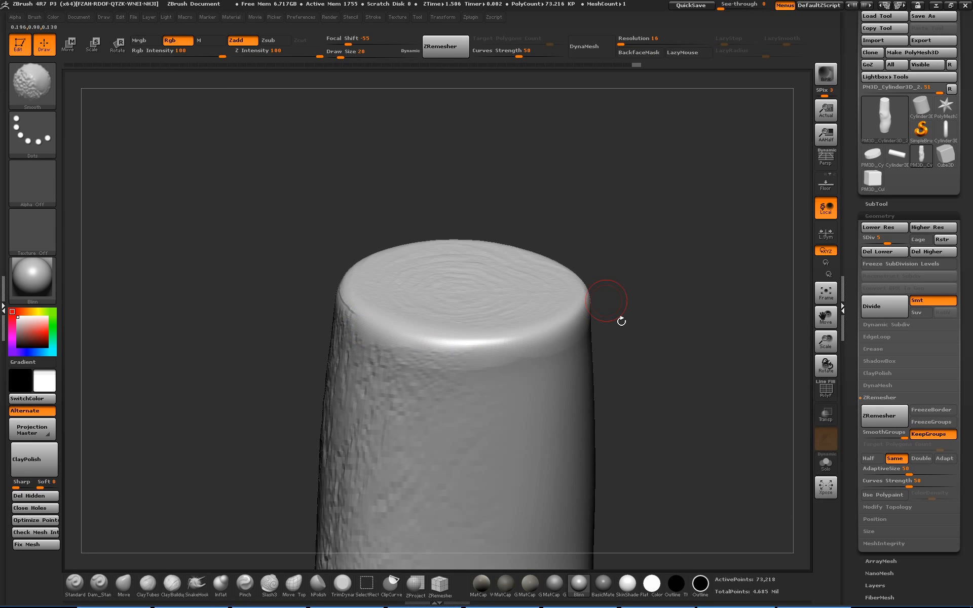
left_click_drag(682, 329, 706, 256)
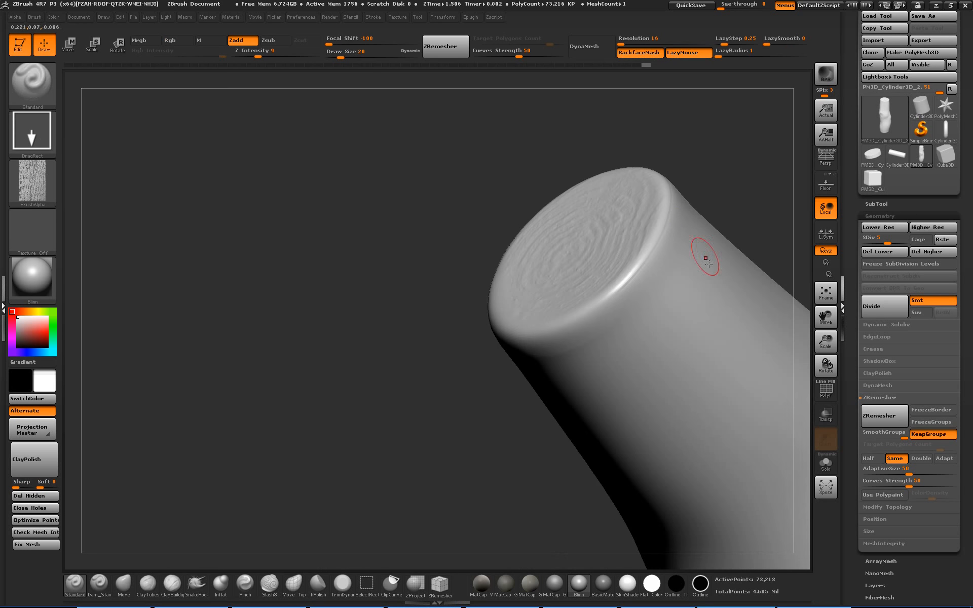
left_click_drag(644, 260, 563, 331)
left_click_drag(352, 395, 229, 489, "alt")
left_click_drag(654, 243, 597, 287)
left_click_drag(543, 311, 578, 213, "shift")
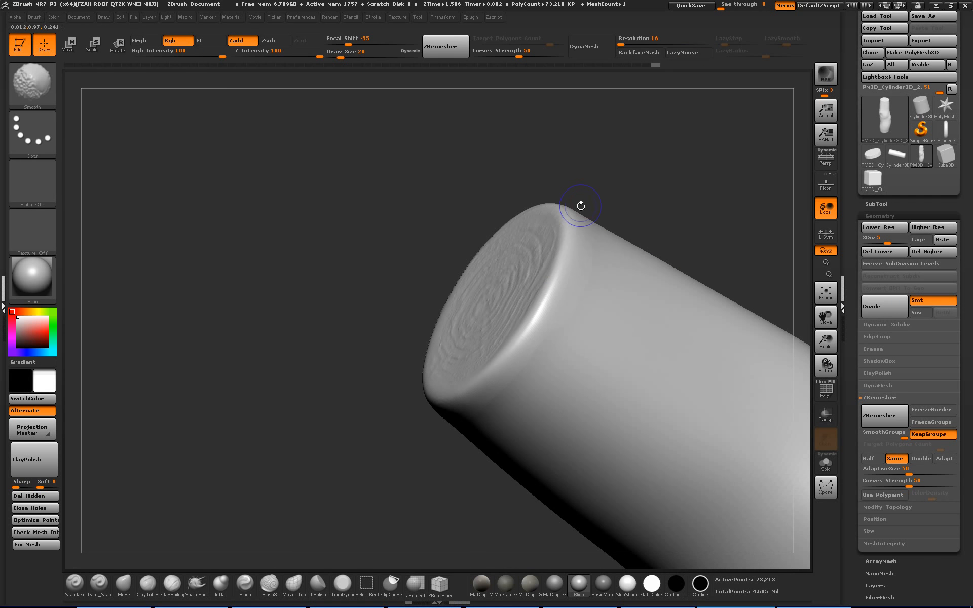
Continue smoothing around the remaining sides of the upper end's rim and check the log all around.
mouse_move(664, 205)
left_mouse_down("alt")
mouse_move(643, 312)
mouse_move(639, 289)
left_mouse_up("alt")
mouse_move(640, 184)
left_mouse_down("alt")
mouse_move(628, 266)
mouse_move(665, 334)
left_mouse_up("alt")
mouse_move(578, 413)
left_mouse_down("shift")
mouse_move(572, 382)
mouse_move(517, 296)
left_mouse_up("shift")
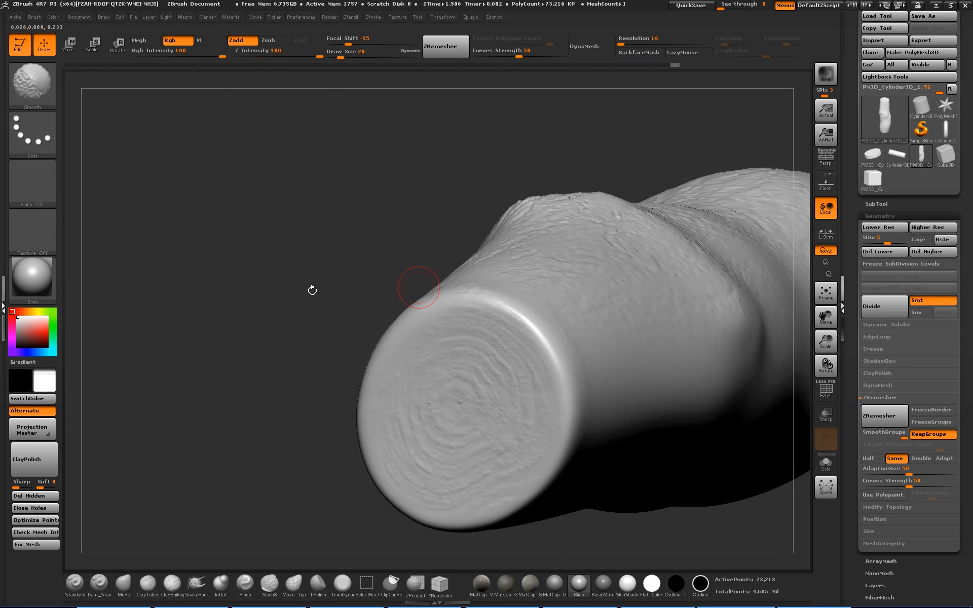
left_click_drag(312, 290, 306, 327)
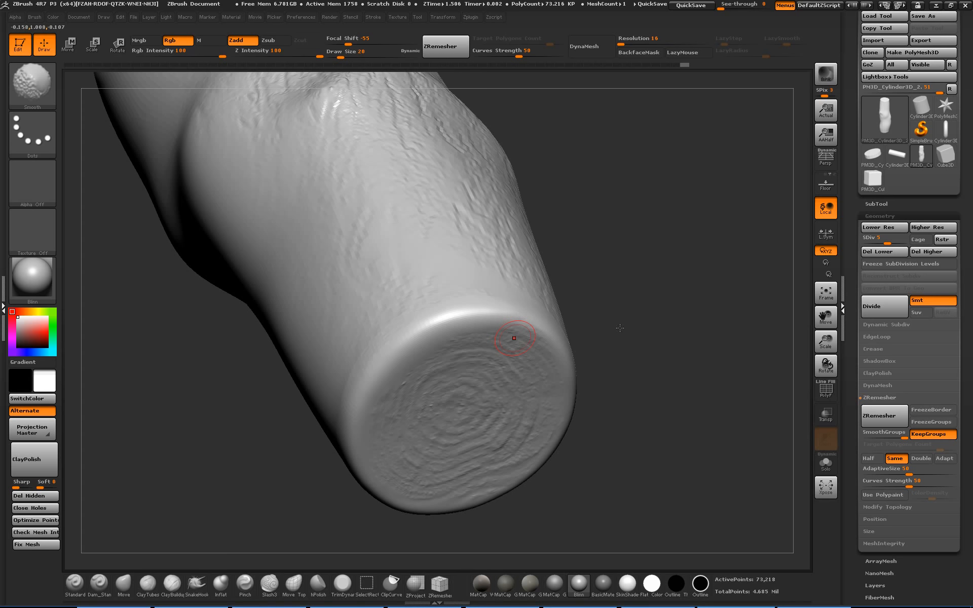
left_click_drag(627, 362, 639, 279)
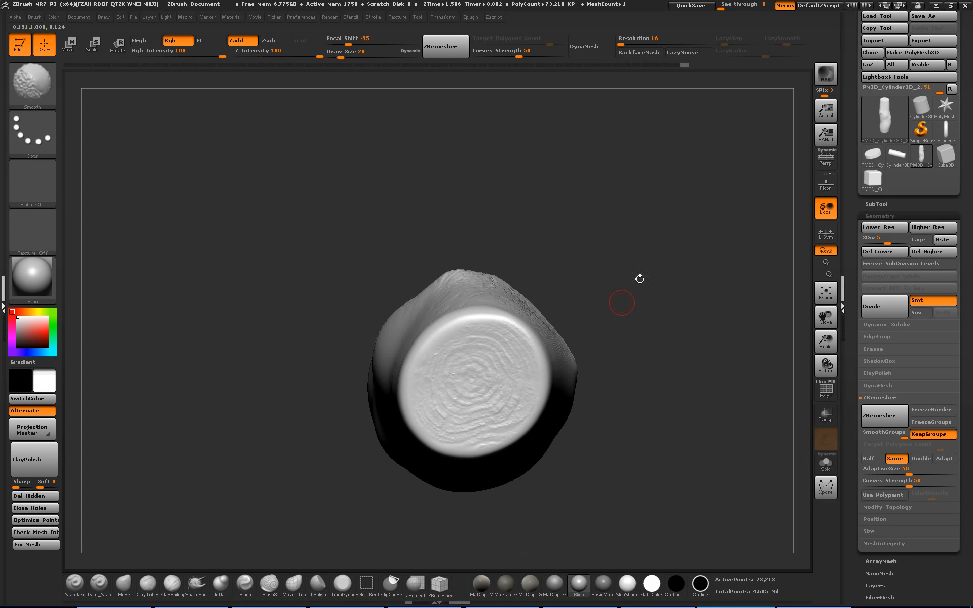
mouse_move(649, 320)
left_mouse_down()
mouse_move(661, 331)
mouse_move(639, 395)
mouse_move(681, 246)
left_mouse_up()
mouse_move(667, 404)
left_mouse_down("alt")
mouse_move(664, 291)
mouse_move(622, 354)
mouse_move(589, 283)
mouse_move(632, 281)
mouse_move(685, 306)
mouse_move(634, 304)
mouse_move(627, 281)
left_mouse_up("alt")
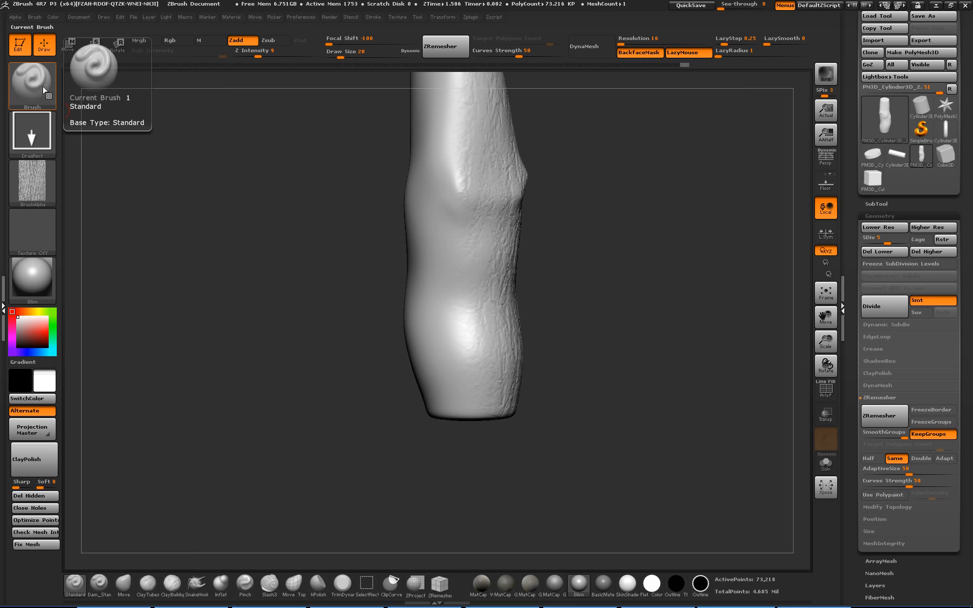
Give the masking brush the DragRect stroke and the Tree_Bark_01 alpha.
key("ctrl")
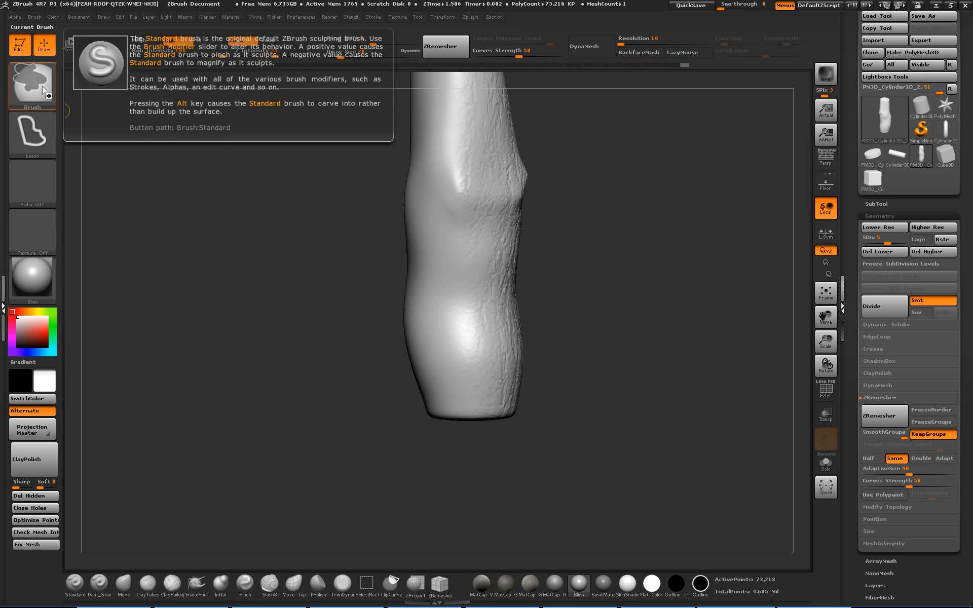
left_click(37, 136, "ctrl")
mouse_move(150, 148)
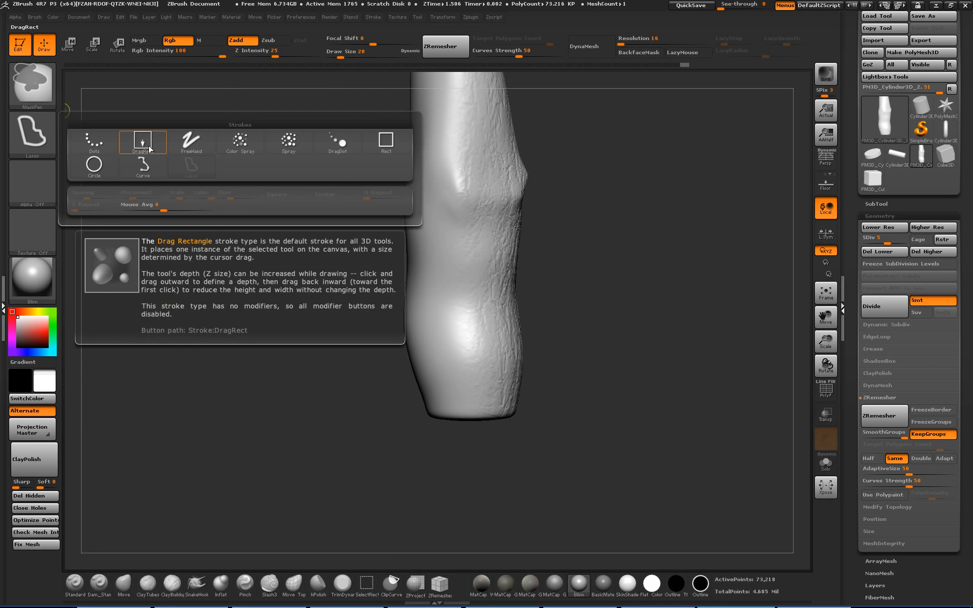
mouse_move(196, 151)
left_click(142, 145)
left_click(32, 183)
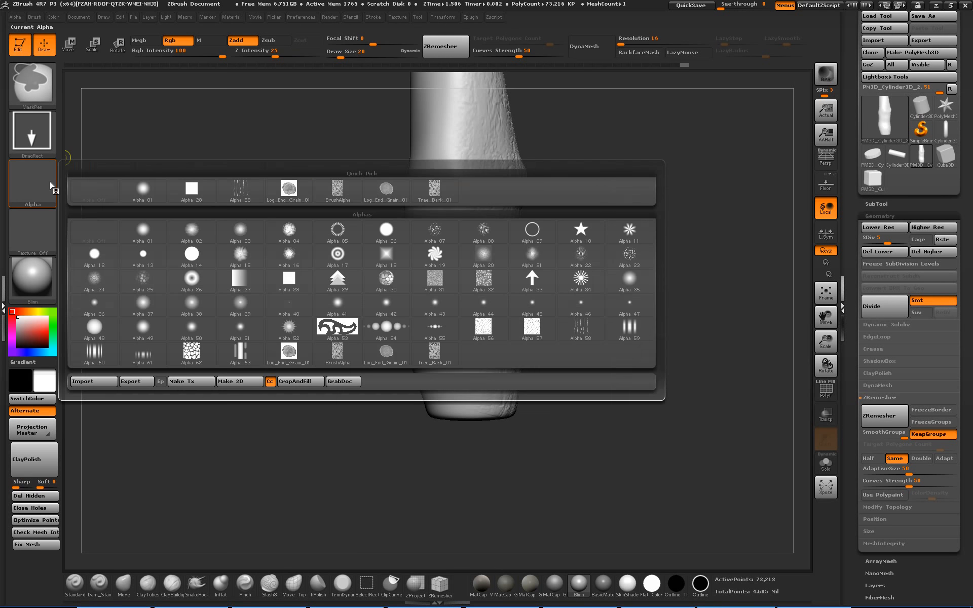
left_click(434, 190)
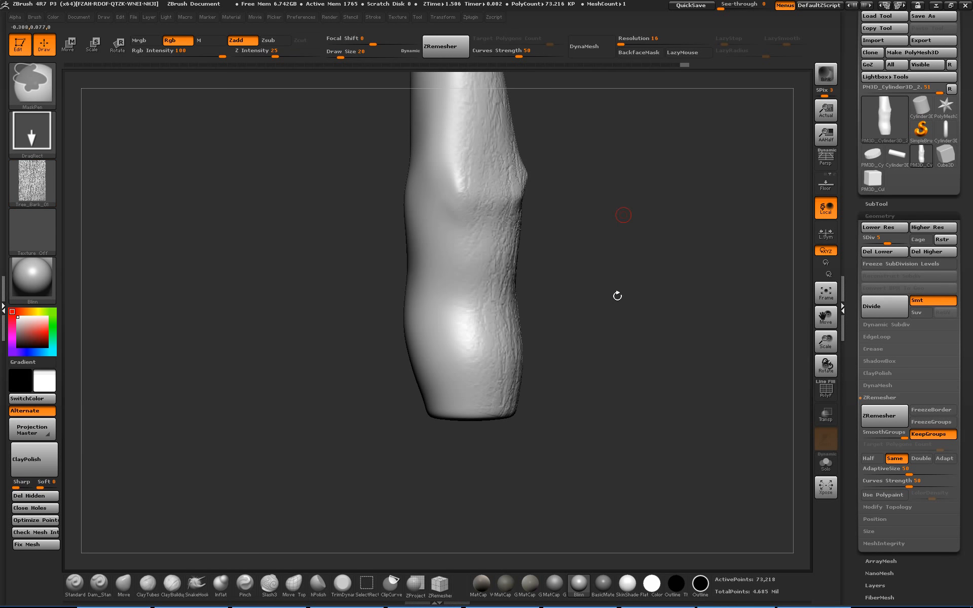
Try a bark mask stamp on the log's untextured side, undo it, and set the subdivision level to 8.
left_click_drag(599, 202, 626, 275, "alt")
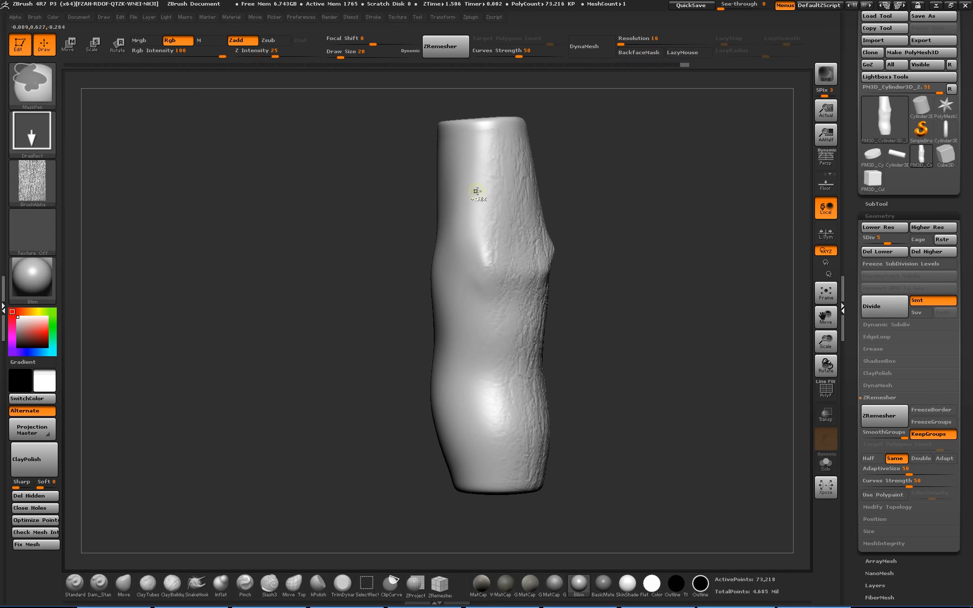
left_click_drag(476, 191, 490, 327, "ctrl")
key("ctrl+z")
left_click_drag(921, 241, 923, 240)
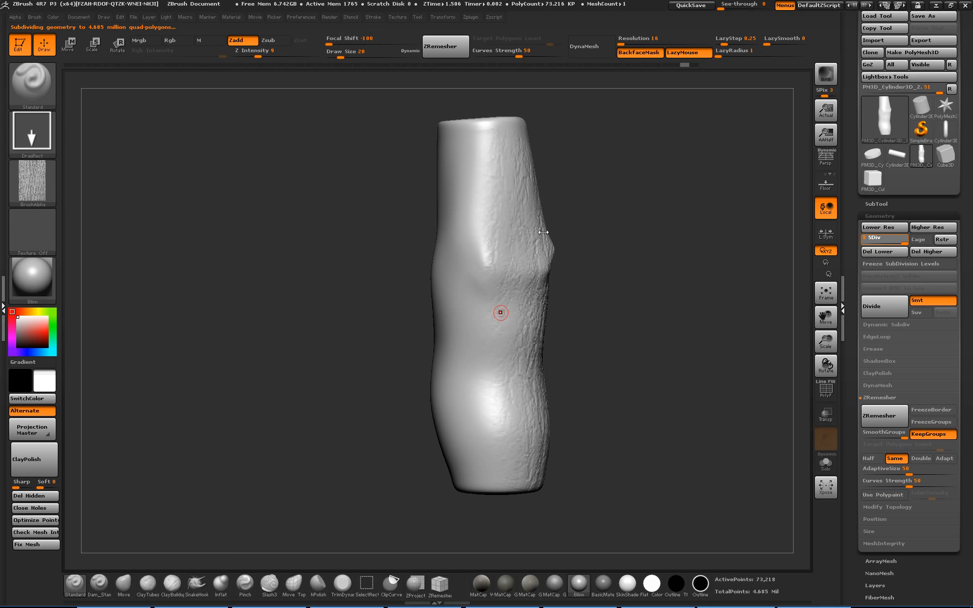
Stamp bark-patterned masks over the middle and lower part of the log's untextured side.
left_click_drag(485, 278, 603, 411, "ctrl")
left_click_drag(617, 341, 635, 391)
mouse_move(490, 358)
left_mouse_down("ctrl")
mouse_move(491, 409)
mouse_move(510, 455)
mouse_move(490, 458)
left_mouse_up("ctrl")
left_click_drag(651, 402, 591, 394)
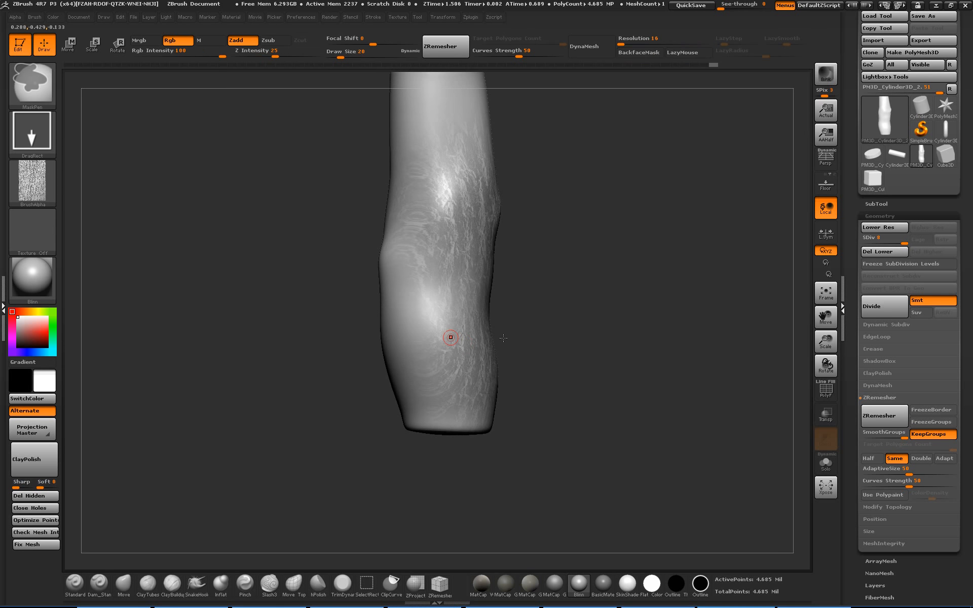
left_click_drag(505, 338, 598, 329)
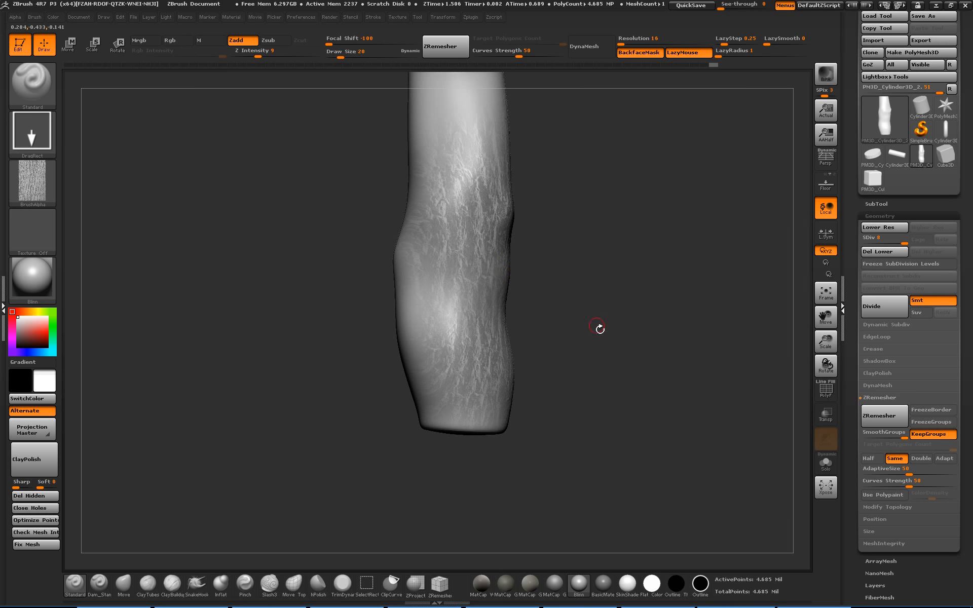
Switch the masking stroke to Lasso and trim the bark mask diagonally near the log's lower end.
left_click_drag(431, 132, 380, 371, "ctrl+shift")
key("ctrl+z")
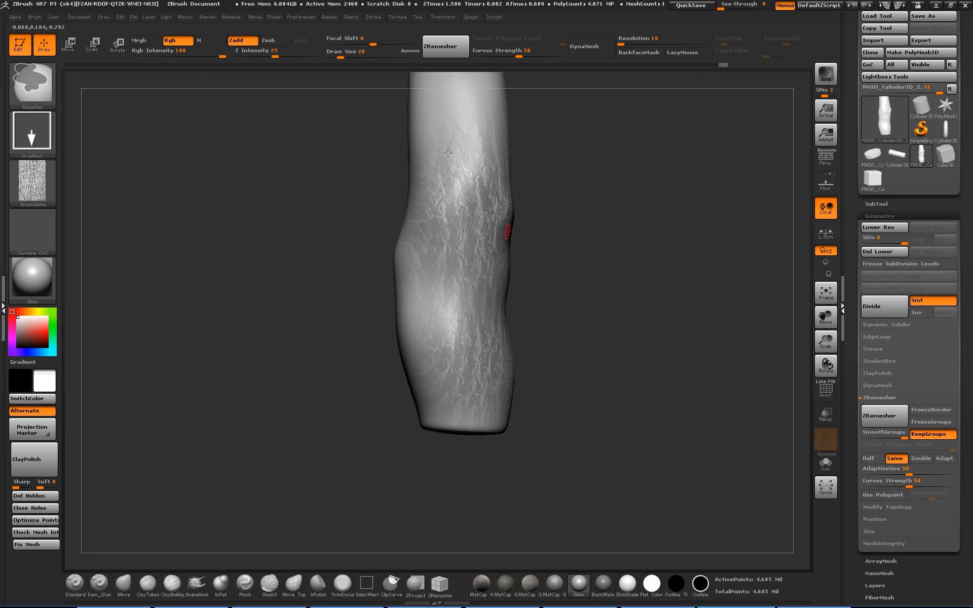
left_click(31, 132)
left_click(185, 162)
mouse_move(459, 109)
left_mouse_down("ctrl")
mouse_move(394, 115)
mouse_move(358, 203)
mouse_move(407, 342)
left_mouse_up("ctrl")
mouse_move(502, 441)
left_mouse_down("ctrl")
mouse_move(495, 411)
mouse_move(390, 327)
mouse_move(358, 467)
mouse_move(466, 469)
left_mouse_up("ctrl")
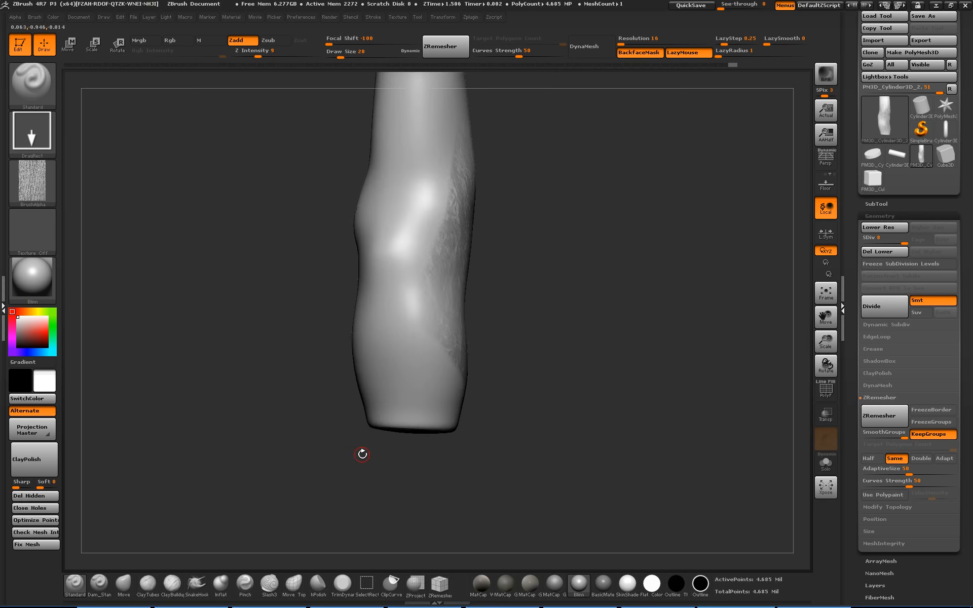
mouse_move(366, 458)
left_mouse_down()
mouse_move(393, 455)
mouse_move(351, 446)
left_mouse_up()
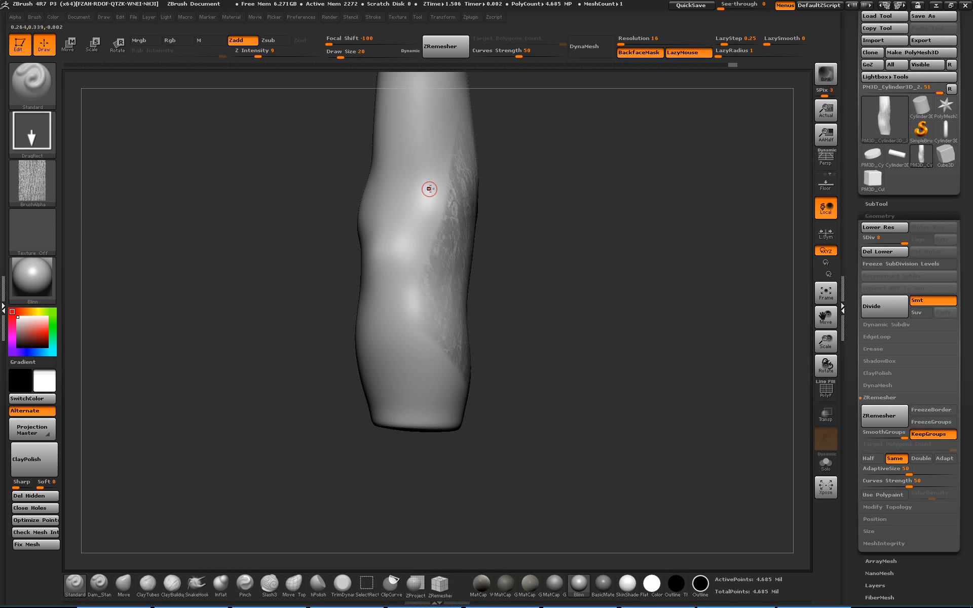
left_click_drag(418, 265, 413, 304)
mouse_move(417, 224)
left_mouse_down()
mouse_move(449, 196)
mouse_move(412, 189)
left_mouse_up()
key("ctrl+z")
key("ctrl+z")
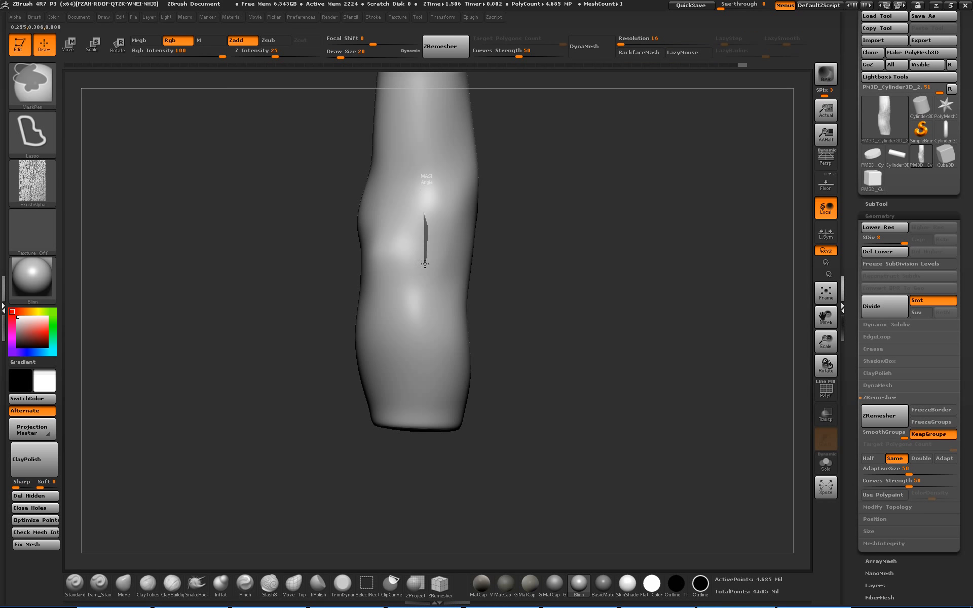
key("ctrl+z")
key("ctrl+z")
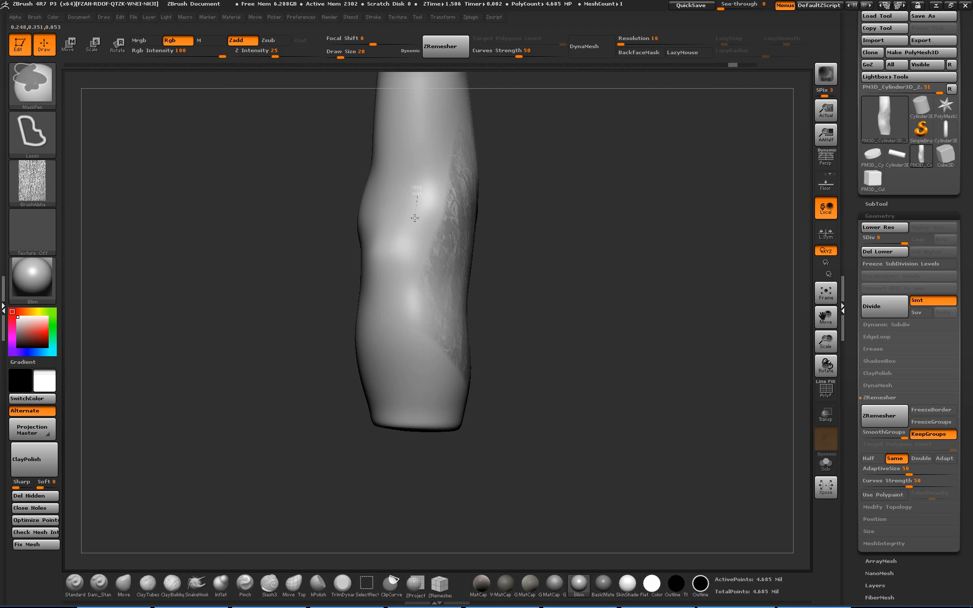
Switch the masking stroke back to DragRect and stamp a large bark mask over the log's unmasked side.
left_click(32, 133)
left_click(153, 146)
left_click_drag(421, 187, 517, 390)
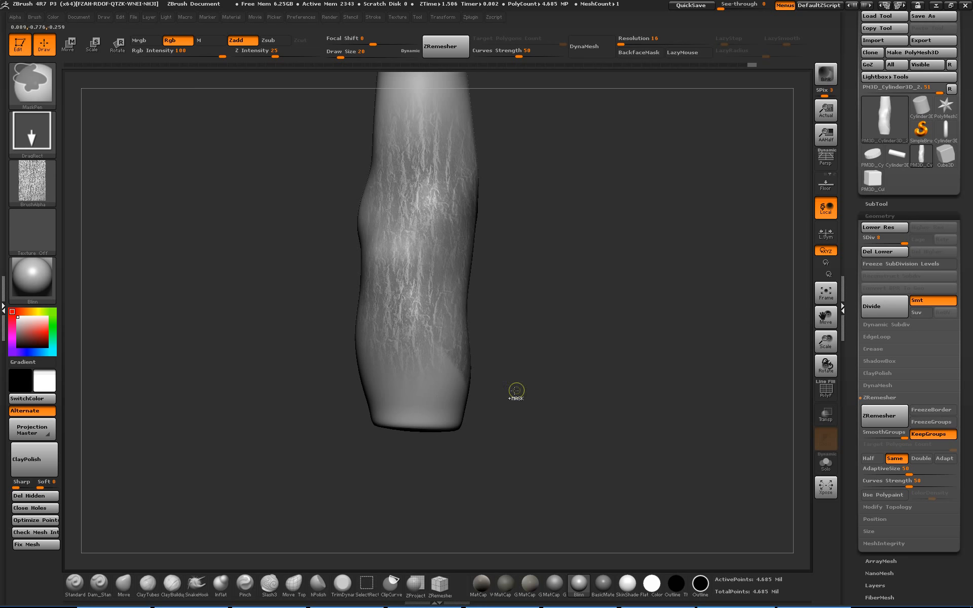
mouse_move(575, 321)
left_mouse_down()
mouse_move(594, 321)
mouse_move(599, 294)
mouse_move(607, 369)
mouse_move(610, 287)
mouse_move(589, 336)
left_mouse_up()
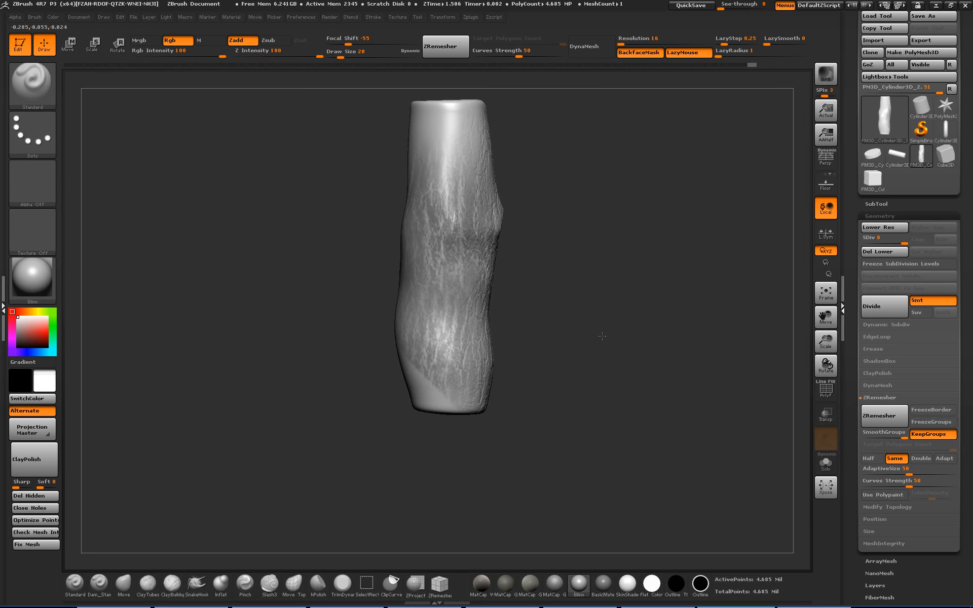
Turn off the masking brush's alpha and try a small plain mask at the log's bare lower corner.
key("ctrl")
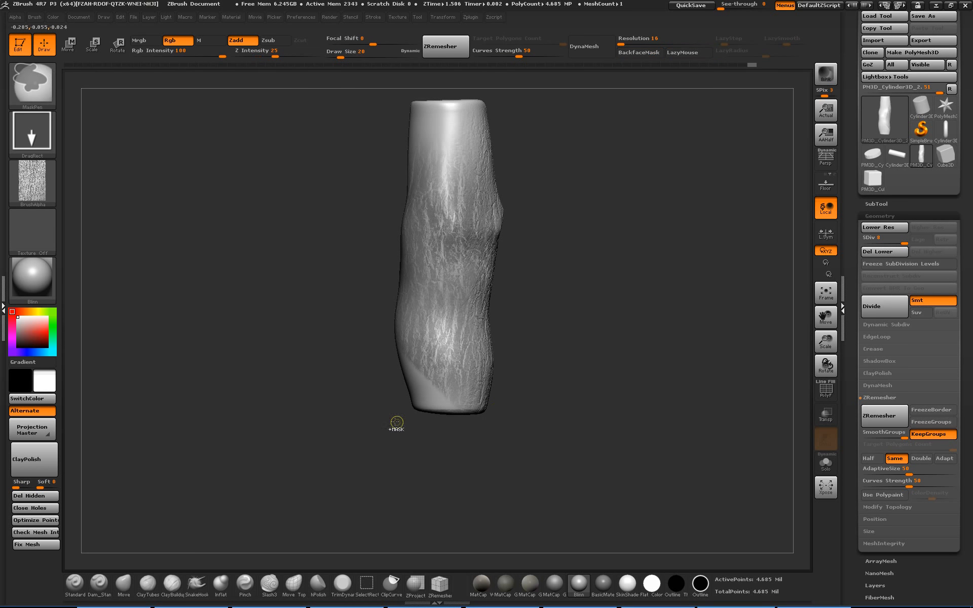
left_click(32, 182)
left_click(95, 196)
left_click_drag(406, 408, 379, 406, "ctrl")
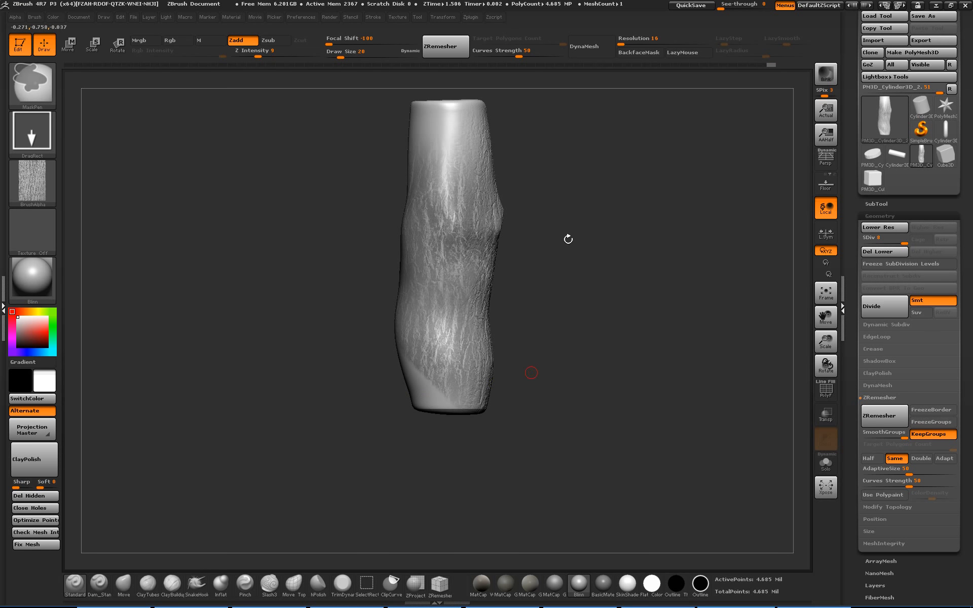
Mask a thin rectangular band across the log's top rim.
left_click_drag(563, 158, 568, 258, "alt")
left_click_drag(531, 188, 392, 206, "ctrl")
mouse_move(612, 300)
left_mouse_down()
mouse_move(583, 297)
mouse_move(636, 247)
left_mouse_up()
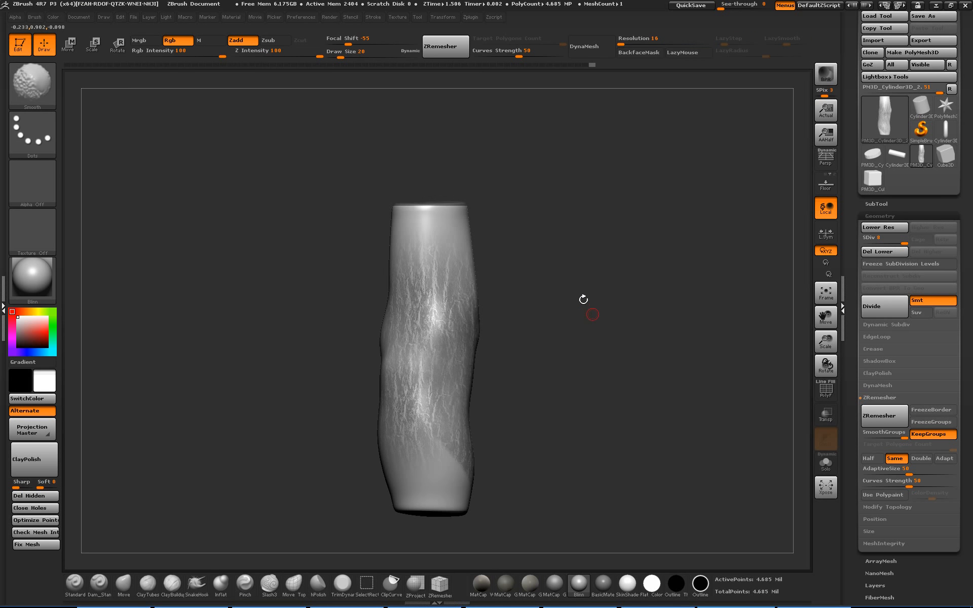
Set the Standard brush to no alpha, a FreeHand stroke and a draw size of 62.
mouse_move(583, 300)
left_mouse_down("alt")
mouse_move(571, 312)
mouse_move(591, 324)
mouse_move(561, 322)
mouse_move(557, 403)
left_mouse_up("alt")
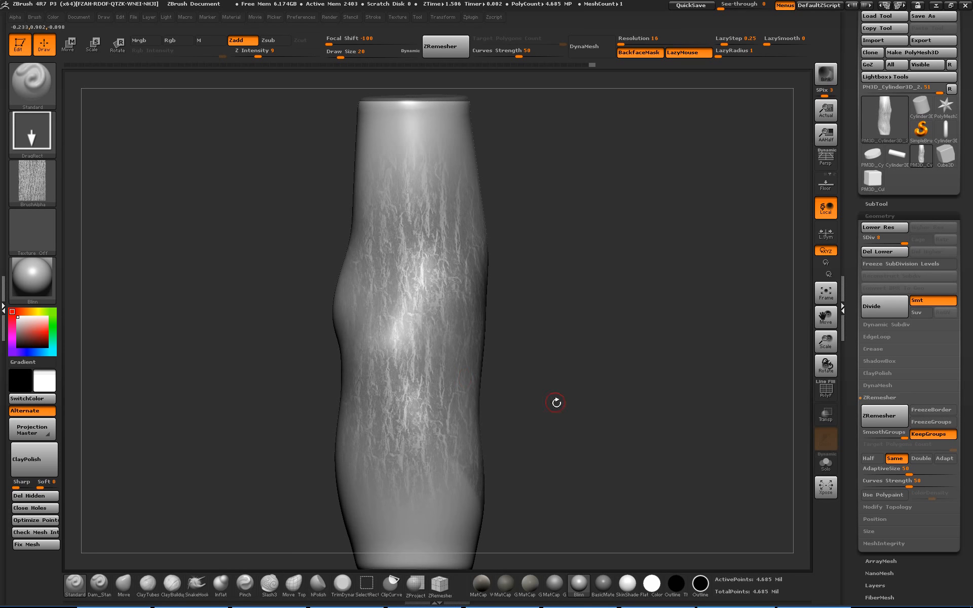
left_click(32, 180)
left_click(105, 188)
left_click(32, 133)
left_click(197, 147)
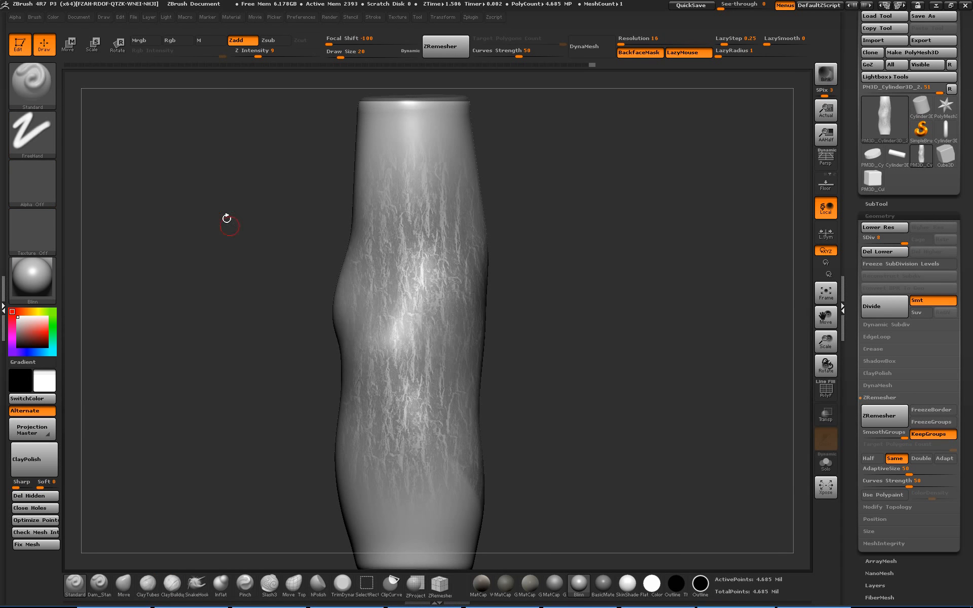
key("s")
Try a freehand Standard brush stroke down the middle of the bark-masked side, and undo it.
mouse_move(418, 283)
left_mouse_down()
mouse_move(428, 284)
mouse_move(413, 386)
left_mouse_up()
mouse_move(561, 325)
left_mouse_down()
mouse_move(571, 355)
mouse_move(567, 406)
mouse_move(588, 387)
left_mouse_up()
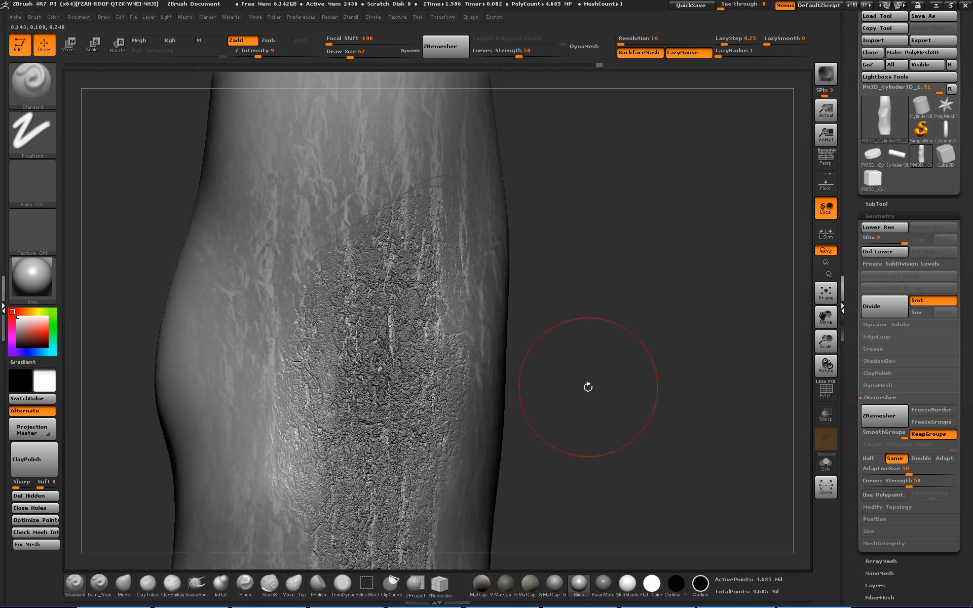
key("ctrl+z")
Blur the bark mask on the log.
left_click_drag(711, 322, 735, 305)
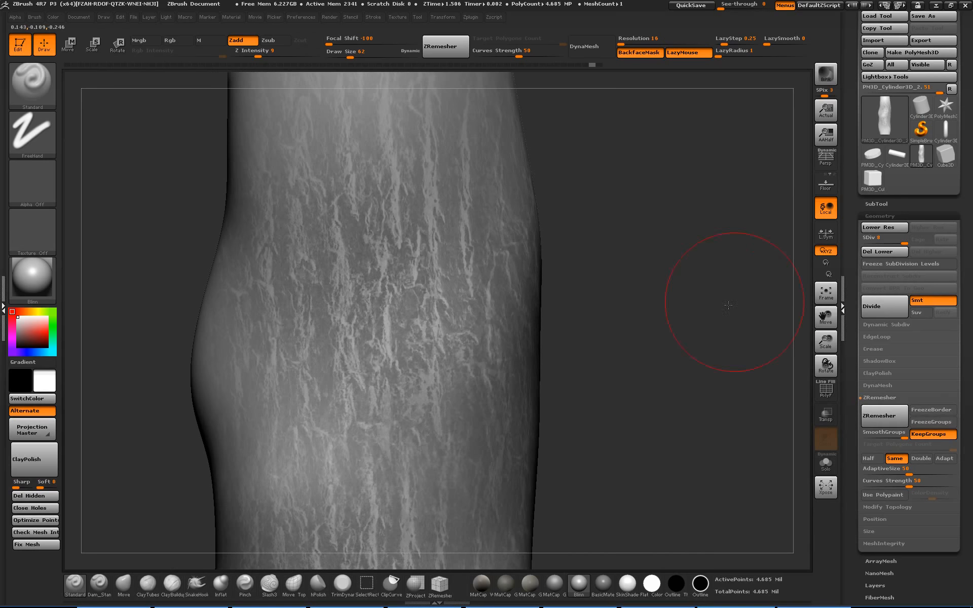
left_click(882, 216)
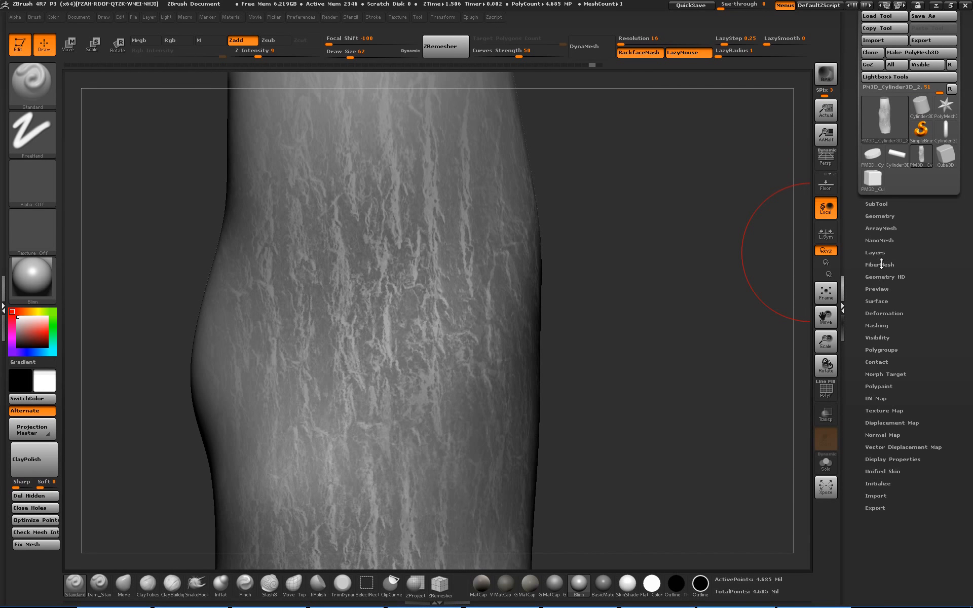
left_click(878, 327)
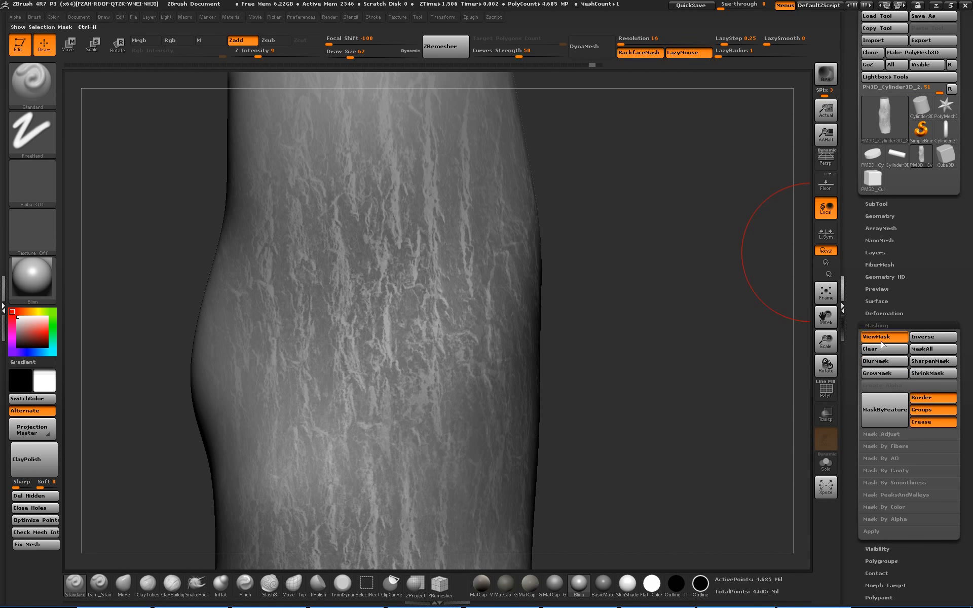
left_click(883, 362)
Try Standard brush strokes over the blurred bark mask along the log's middle, undoing each attempt.
left_click_drag(641, 347, 608, 327, "alt")
left_click_drag(425, 251, 405, 291)
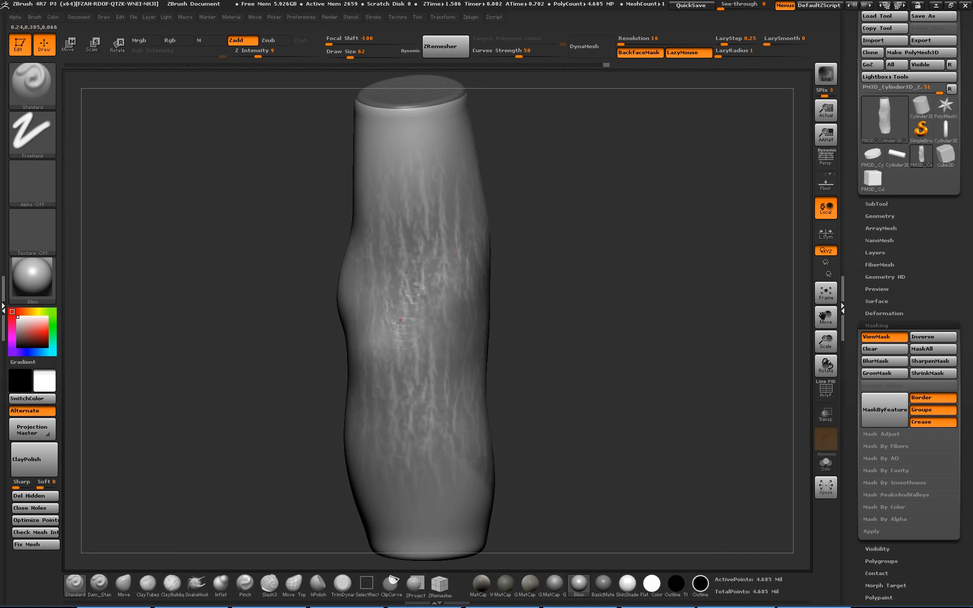
left_click_drag(404, 437, 405, 441)
key("ctrl+z")
left_click_drag(422, 255, 409, 303)
left_click_drag(431, 405, 430, 405)
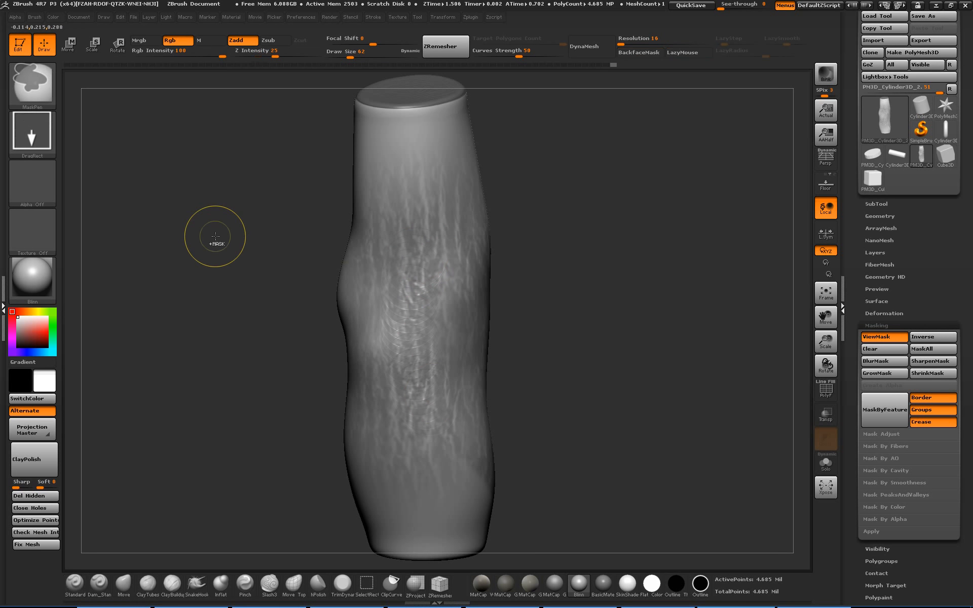
key("ctrl+z")
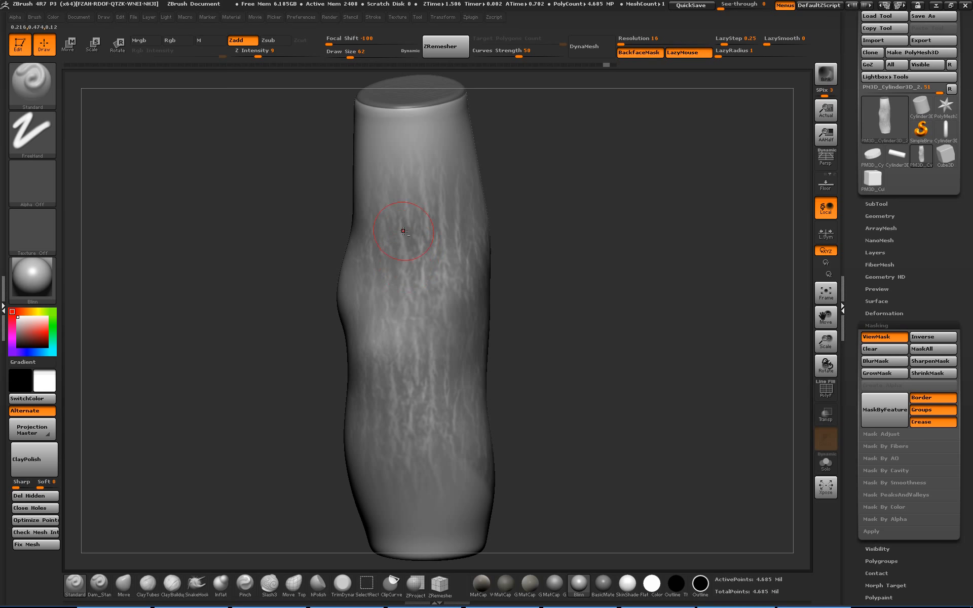
Reset all brushes to their defaults and test a Standard brush stroke down the masked bark, undoing it.
left_click(43, 94)
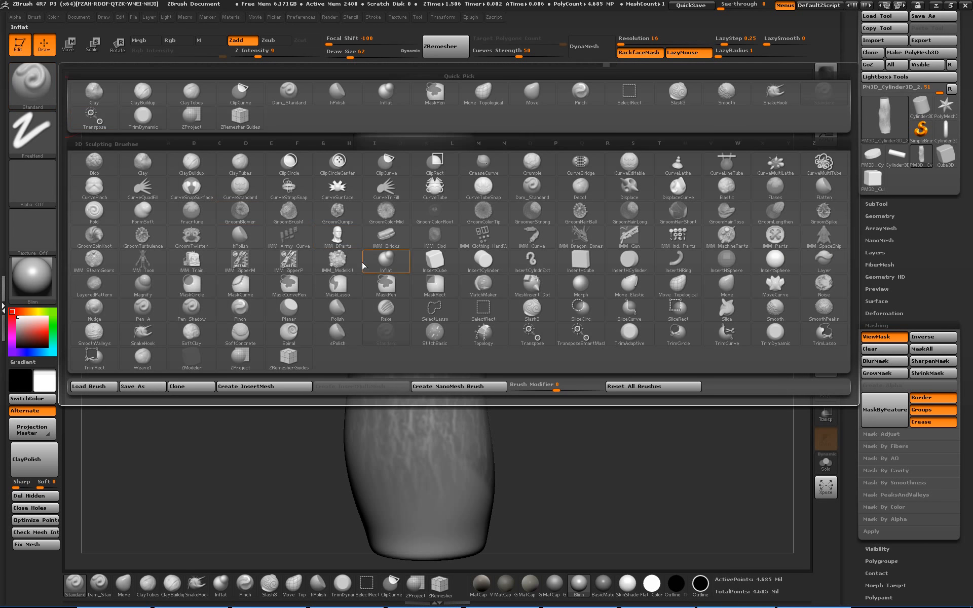
left_click(623, 387)
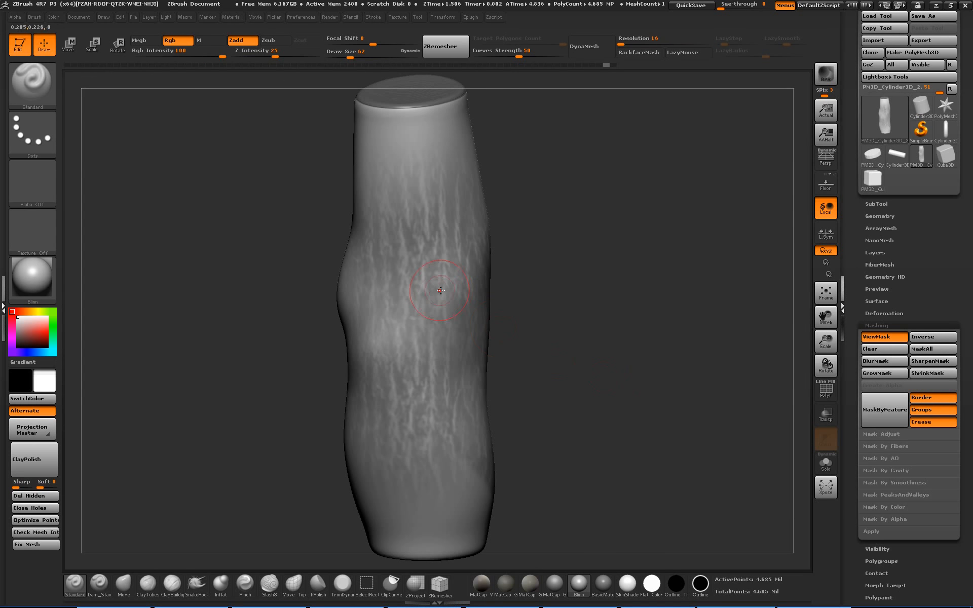
mouse_move(440, 290)
left_mouse_down()
mouse_move(426, 329)
mouse_move(425, 412)
left_mouse_up()
key("ctrl+z")
Set the brush's Z Intensity to 6, try raising the masked bark with broad strokes along the log, and undo them.
left_click_drag(276, 52, 252, 52)
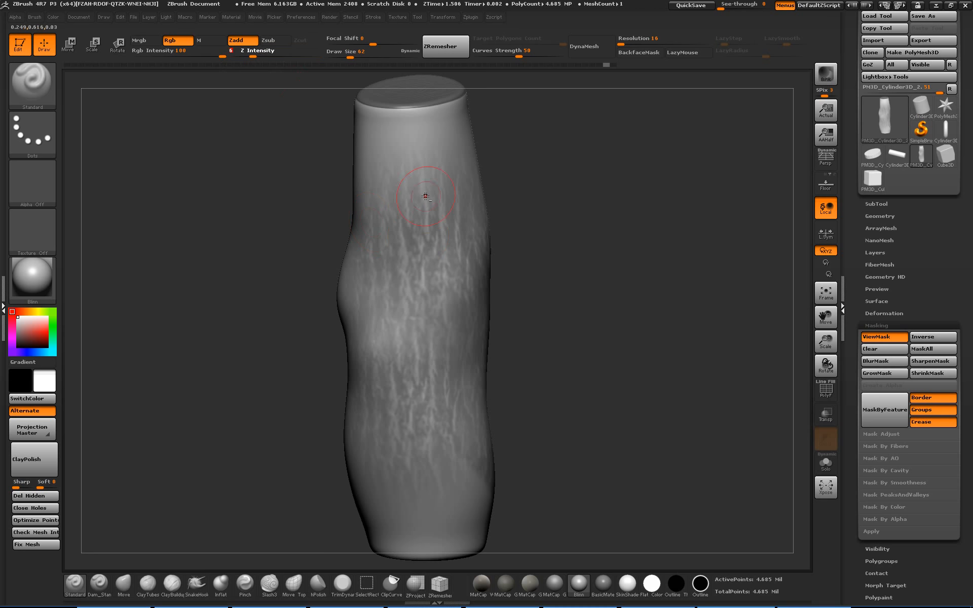
left_click_drag(421, 265, 421, 445)
left_click_drag(428, 236, 438, 408)
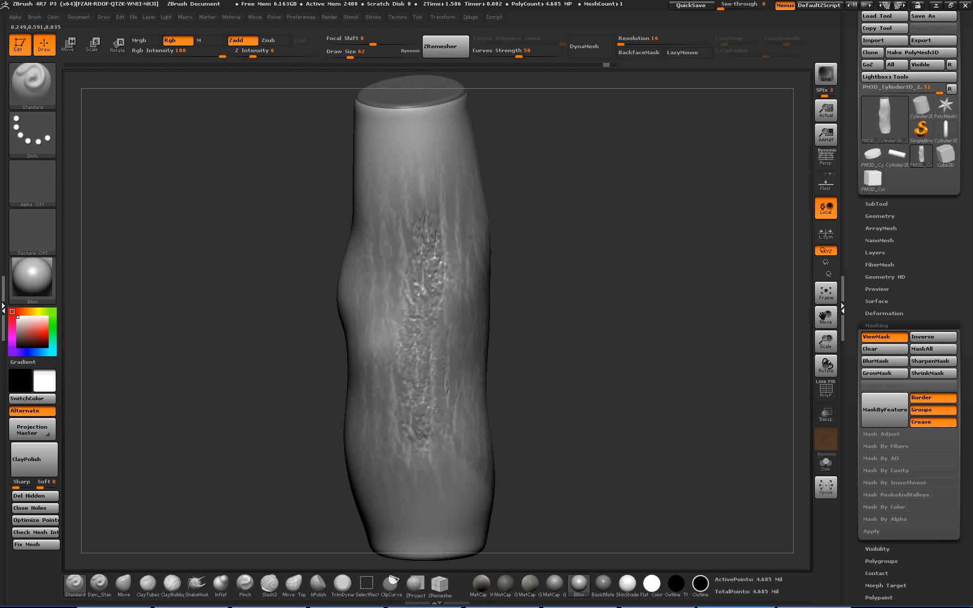
left_click_drag(465, 233, 413, 194)
mouse_move(380, 358)
left_mouse_down()
mouse_move(381, 453)
mouse_move(479, 415)
left_mouse_up()
mouse_move(579, 320)
left_mouse_down()
mouse_move(542, 315)
mouse_move(573, 303)
left_mouse_up()
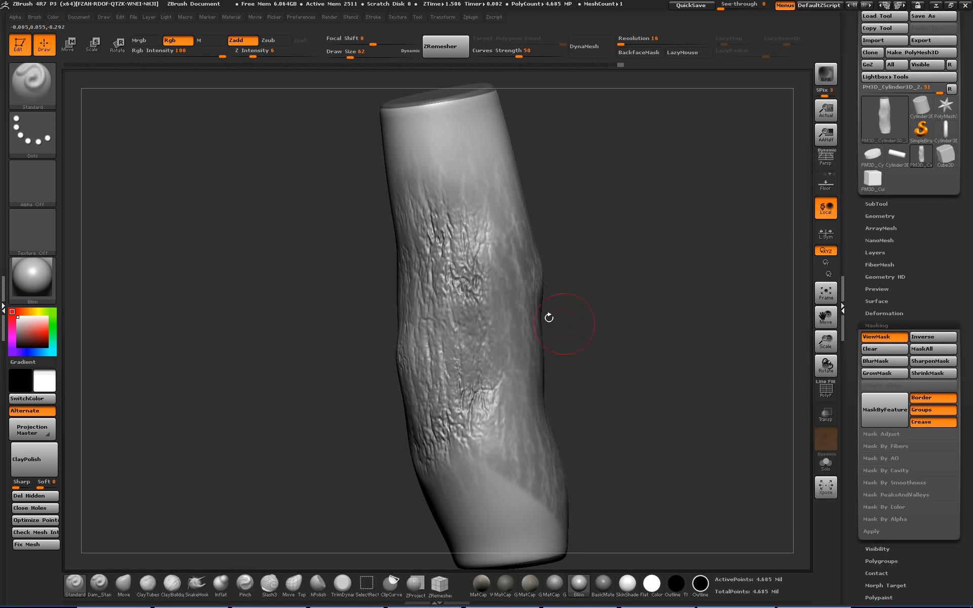
key("ctrl")
key("ctrl+z")
Try a slight negative Inflate deformation on the log through the blurred bark mask.
left_click_drag(636, 326, 710, 367)
left_click_drag(854, 449, 858, 381)
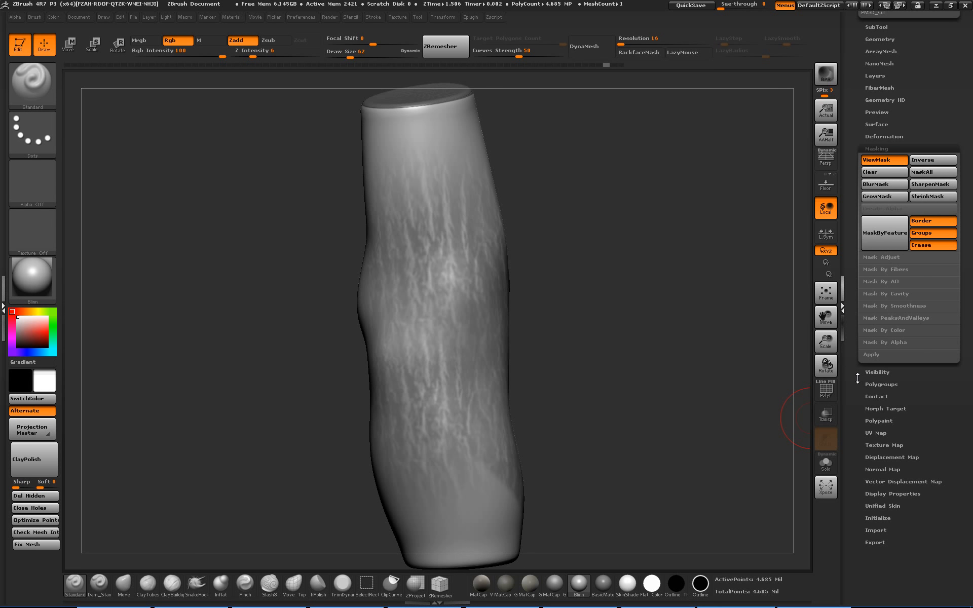
left_click_drag(857, 408, 862, 340)
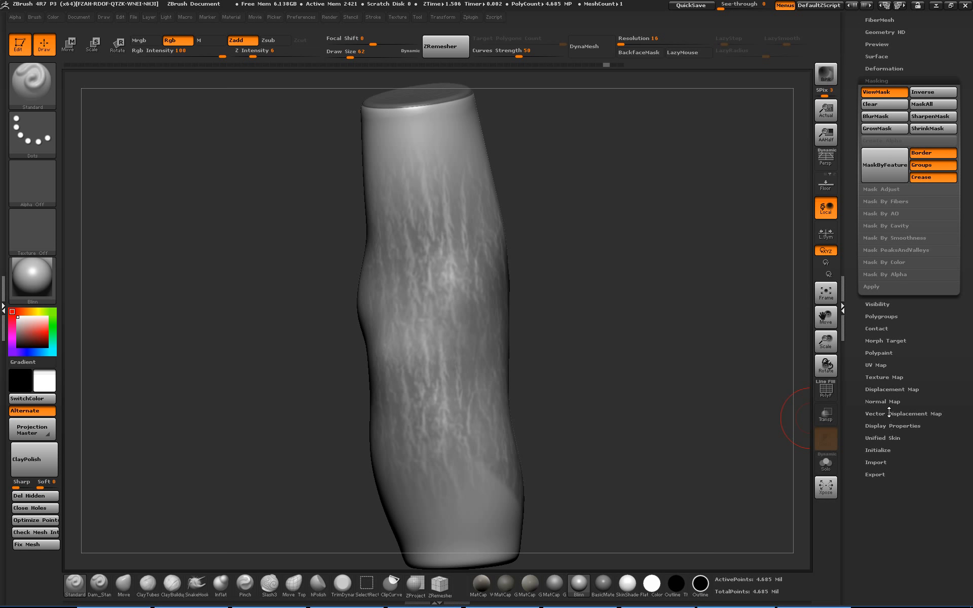
left_click_drag(938, 322, 879, 371)
left_click(883, 104)
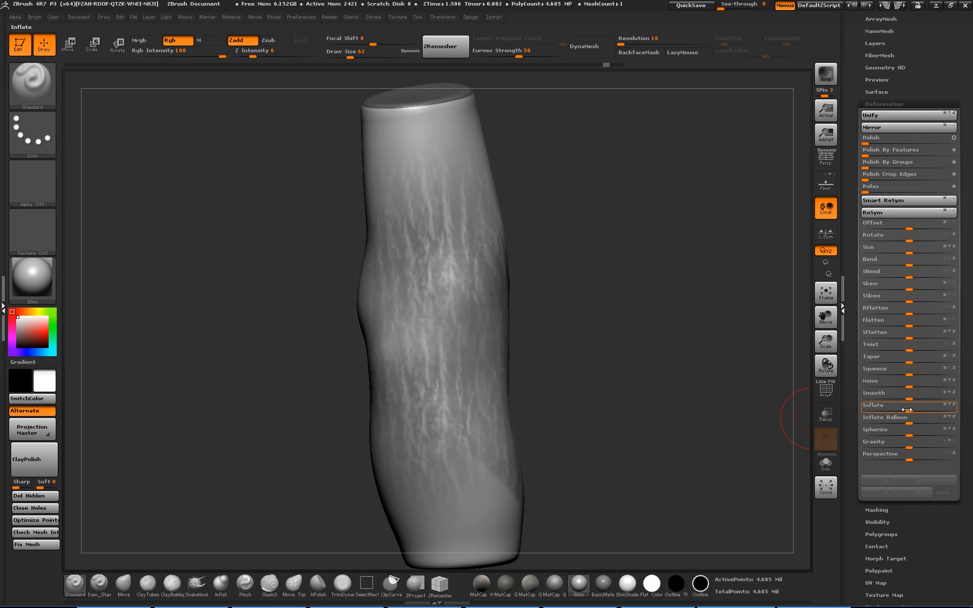
left_click_drag(910, 410, 900, 405)
left_click_drag(686, 331, 581, 298)
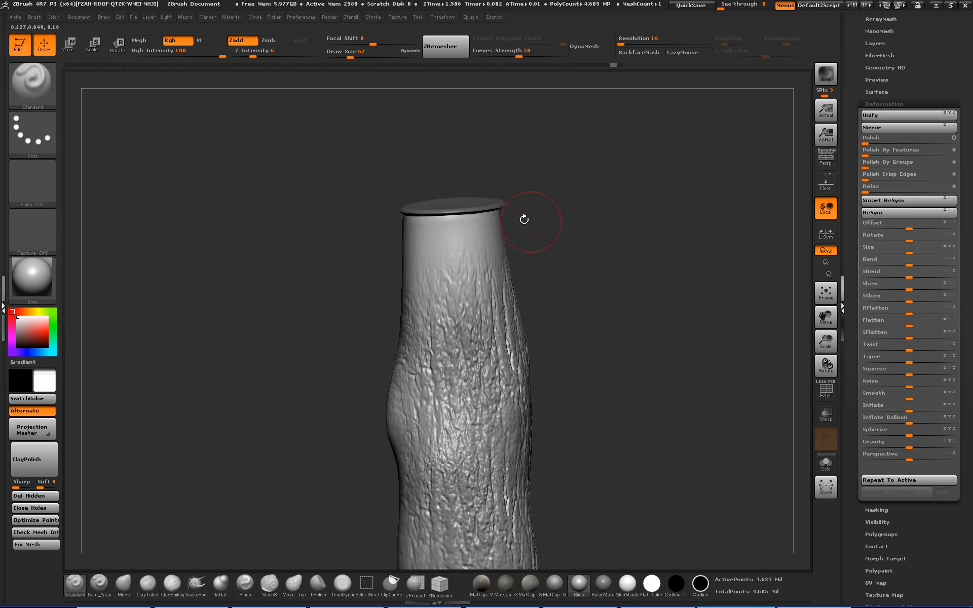
mouse_move(576, 228)
left_mouse_down()
mouse_move(625, 254)
mouse_move(639, 276)
mouse_move(624, 306)
mouse_move(629, 258)
mouse_move(605, 217)
left_mouse_up()
With the bark mask inverted, mask rectangular bands over the log's top and bottom rims.
left_click_drag(579, 121, 409, 151, "ctrl")
left_click_drag(635, 455, 617, 254, "alt")
left_click_drag(567, 397, 371, 442, "ctrl")
mouse_move(618, 396)
left_mouse_down("alt")
mouse_move(586, 460)
mouse_move(619, 416)
left_mouse_up("alt")
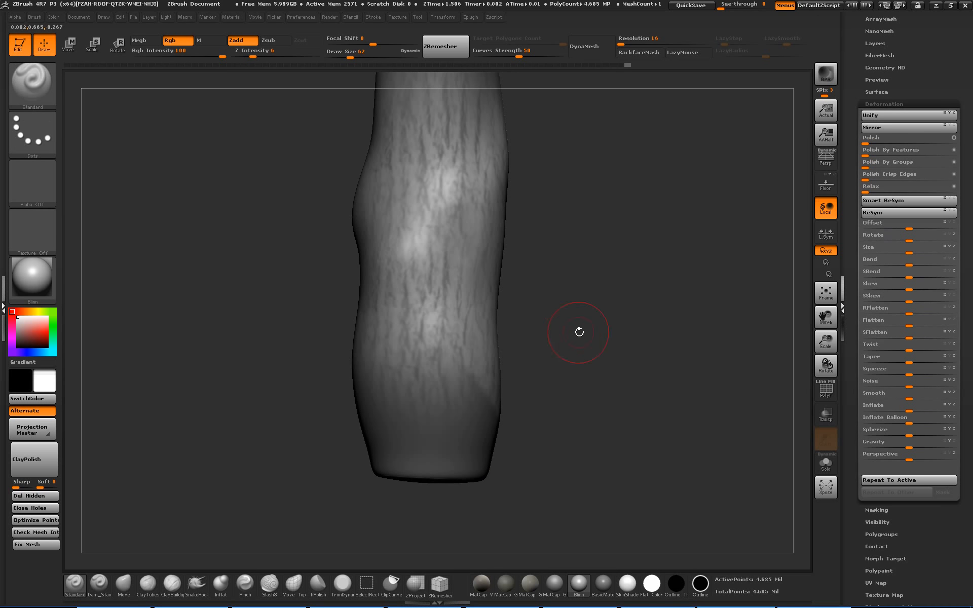
Apply a slight positive Inflate deformation to raise the unmasked bark pattern around the log.
left_click_drag(580, 332, 645, 387)
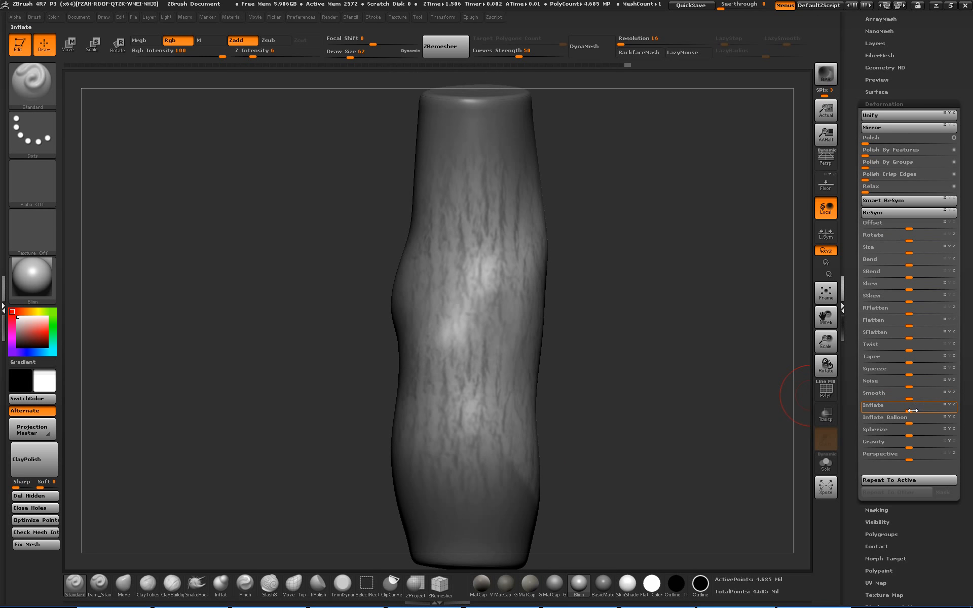
left_click_drag(913, 411, 921, 409)
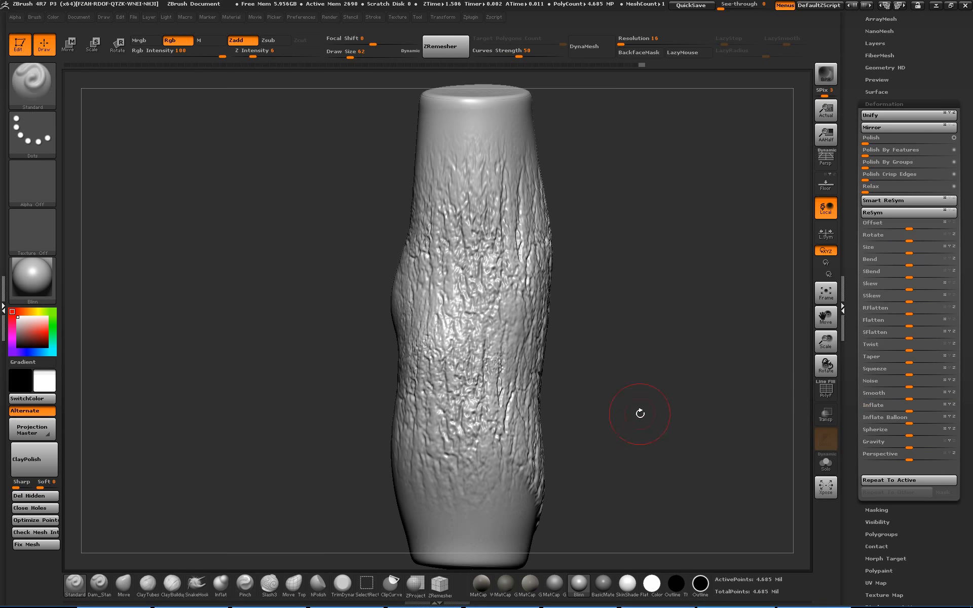
left_click_drag(640, 409, 698, 349)
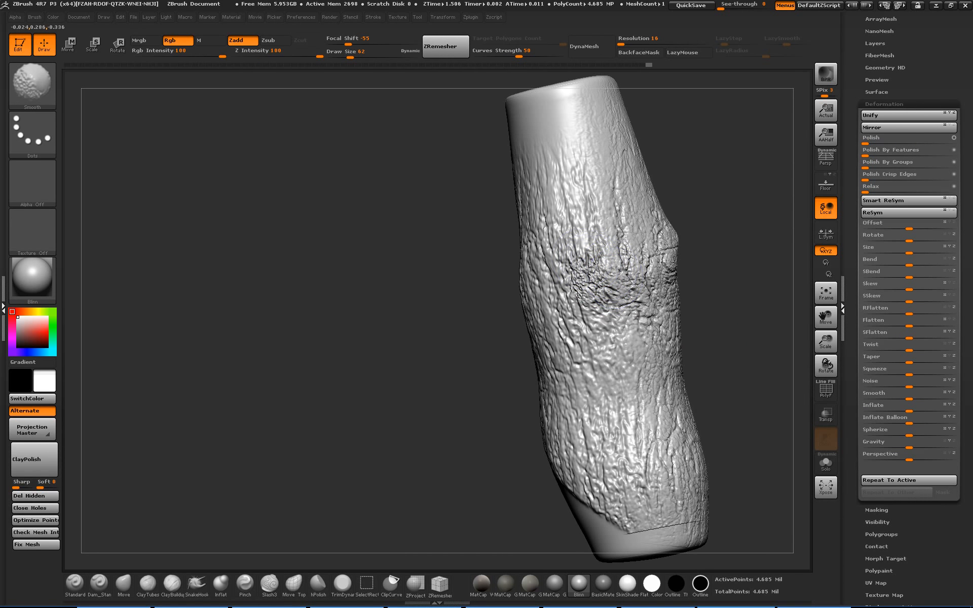
Smooth the rough, noisy bark patch beside the log's knot.
mouse_move(733, 312)
left_mouse_down("alt")
mouse_move(641, 331)
mouse_move(665, 342)
left_mouse_up("alt")
left_click_drag(586, 272, 583, 276, "shift")
left_click_drag(707, 330, 683, 344)
mouse_move(742, 340)
left_mouse_down()
mouse_move(659, 329)
mouse_move(636, 369)
mouse_move(710, 284)
mouse_move(797, 217)
left_mouse_up()
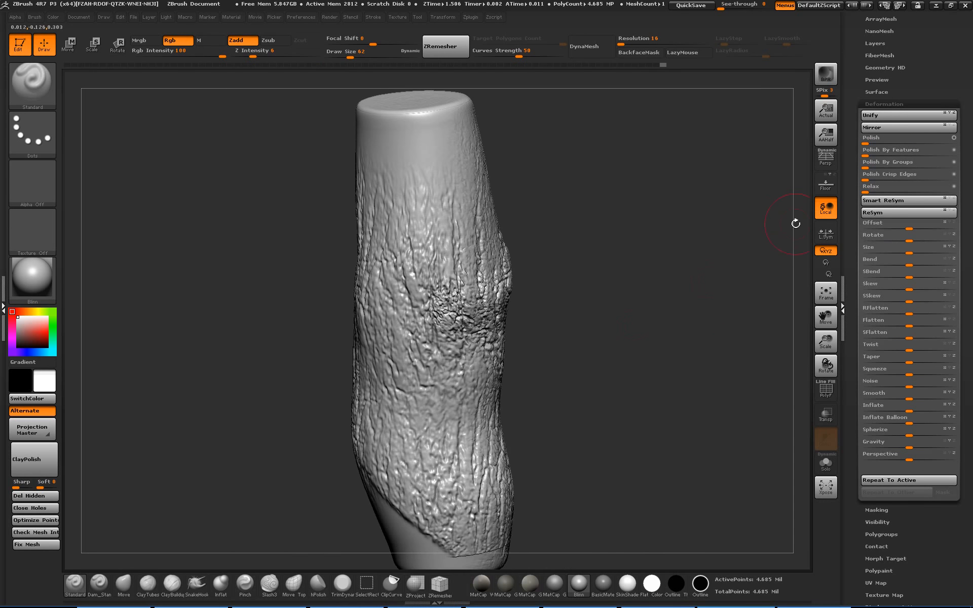
Turn on surface noise for the log.
left_click(877, 102)
left_click(877, 92)
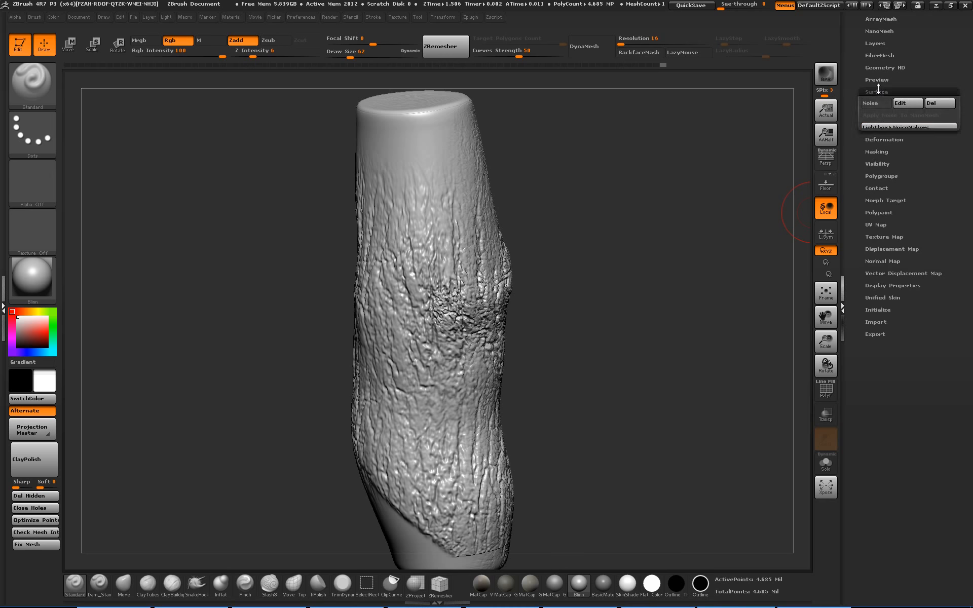
left_click(876, 104)
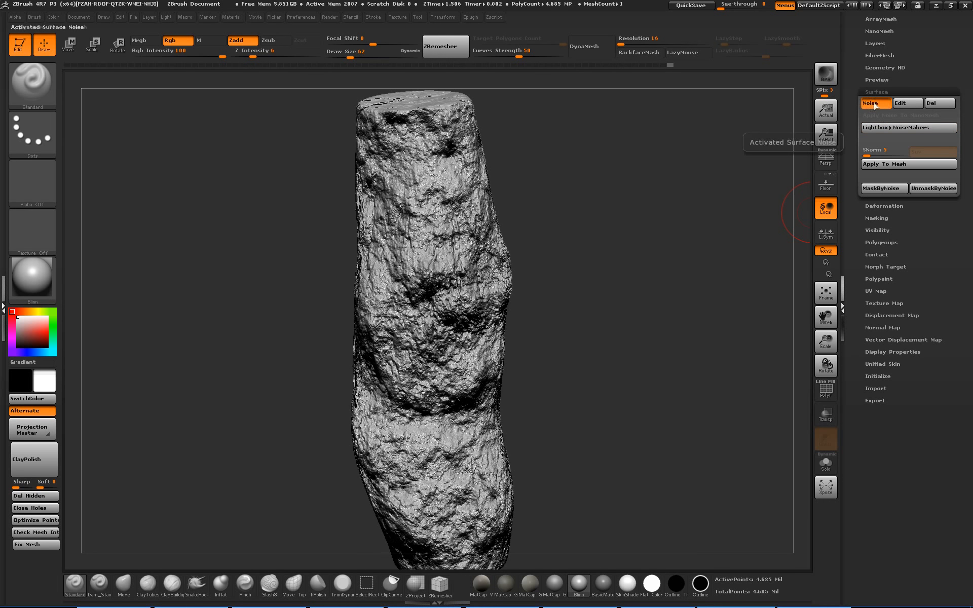
Set the surface noise's scale to 4.02816 and strength to -0.00054, and apply the noise to the mesh.
left_click(901, 106)
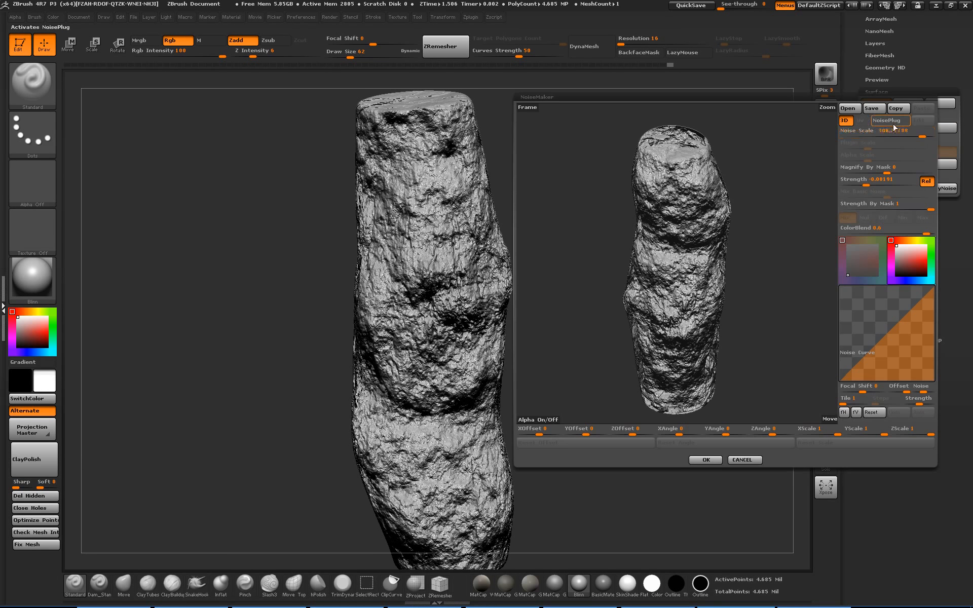
left_click_drag(899, 132, 876, 132)
left_click_drag(873, 183, 869, 183)
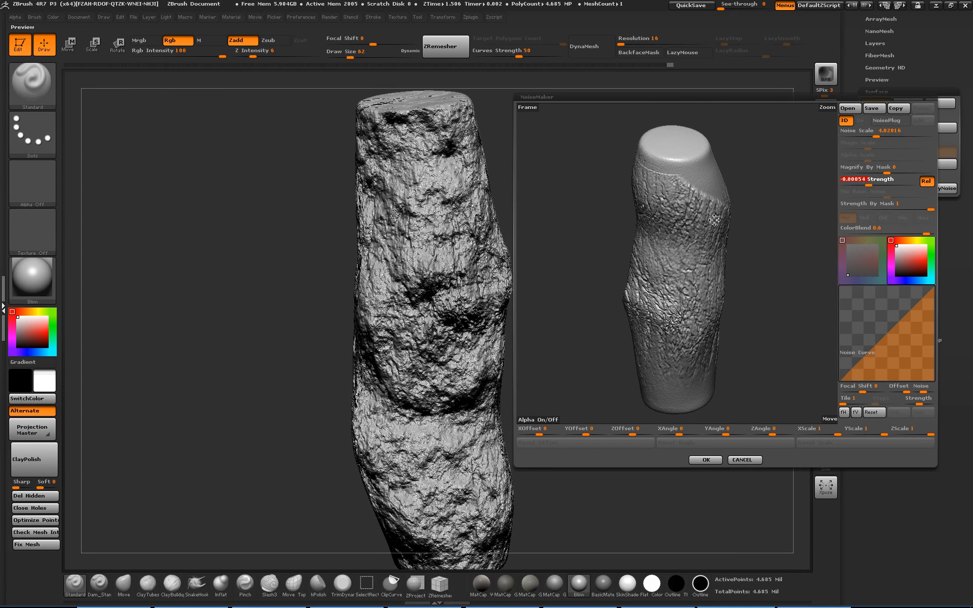
left_click_drag(715, 220, 777, 312, "alt")
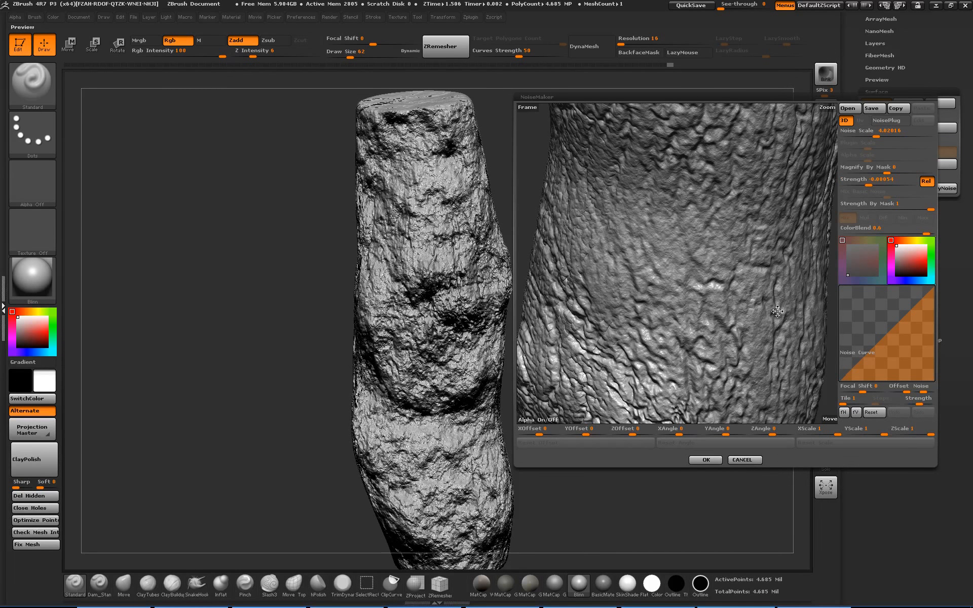
left_click(707, 460)
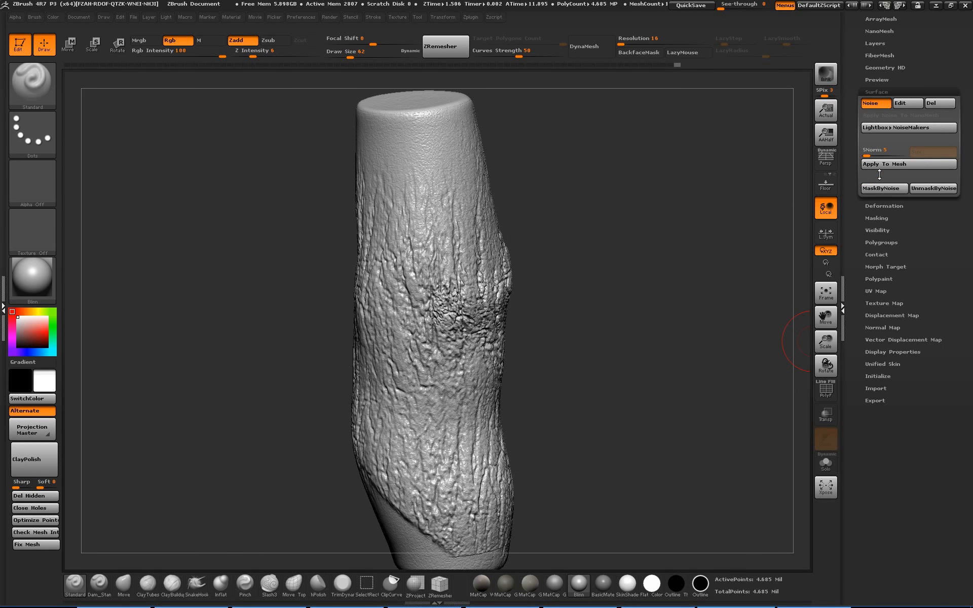
left_click(880, 163)
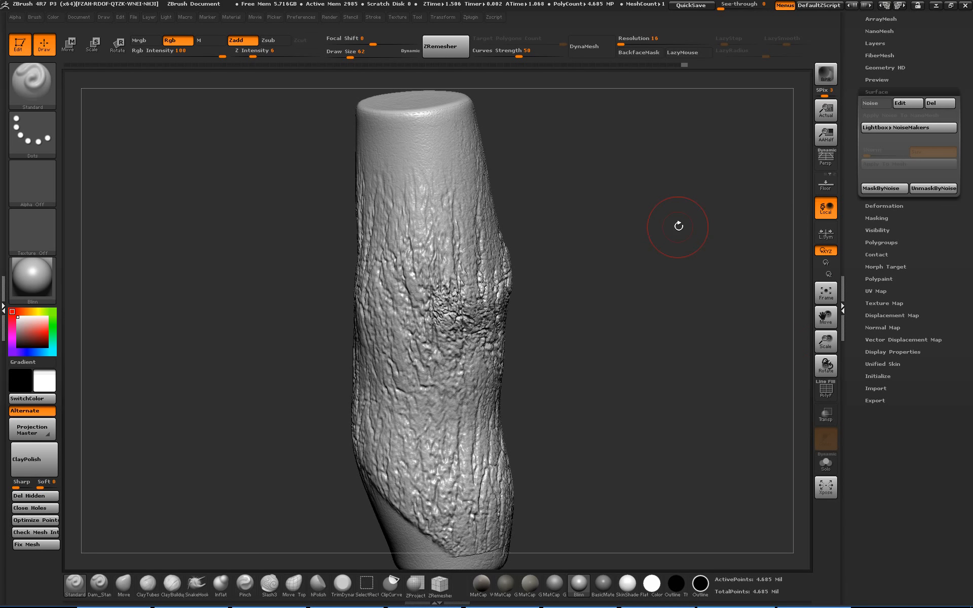
Examine the bark relief and applied noise up close around the knot and the log's upper part.
left_click_drag(679, 226, 629, 330, "alt")
left_click_drag(392, 310, 486, 350, "alt")
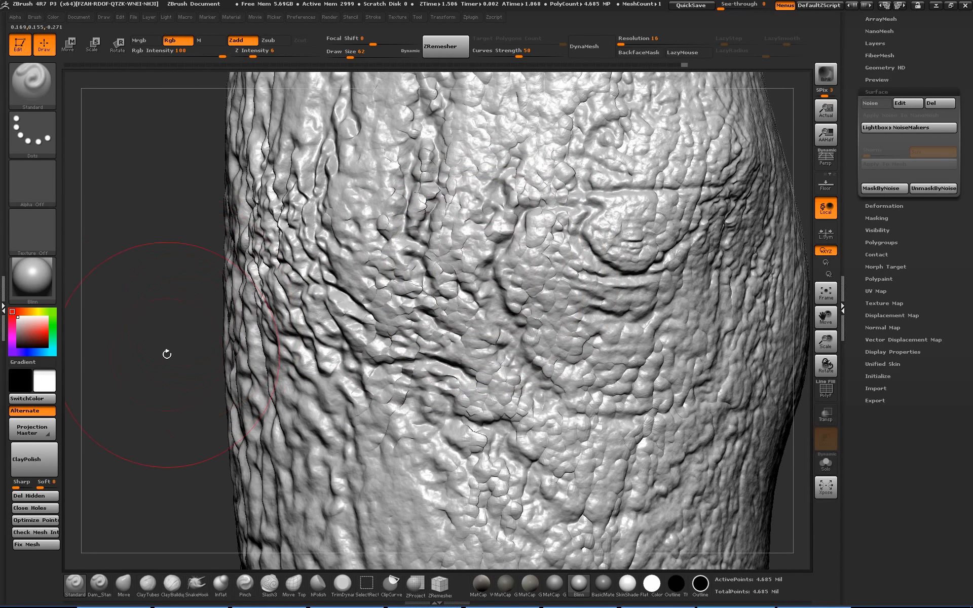
mouse_move(167, 354)
left_mouse_down("alt")
mouse_move(180, 291)
mouse_move(228, 300)
left_mouse_up("alt")
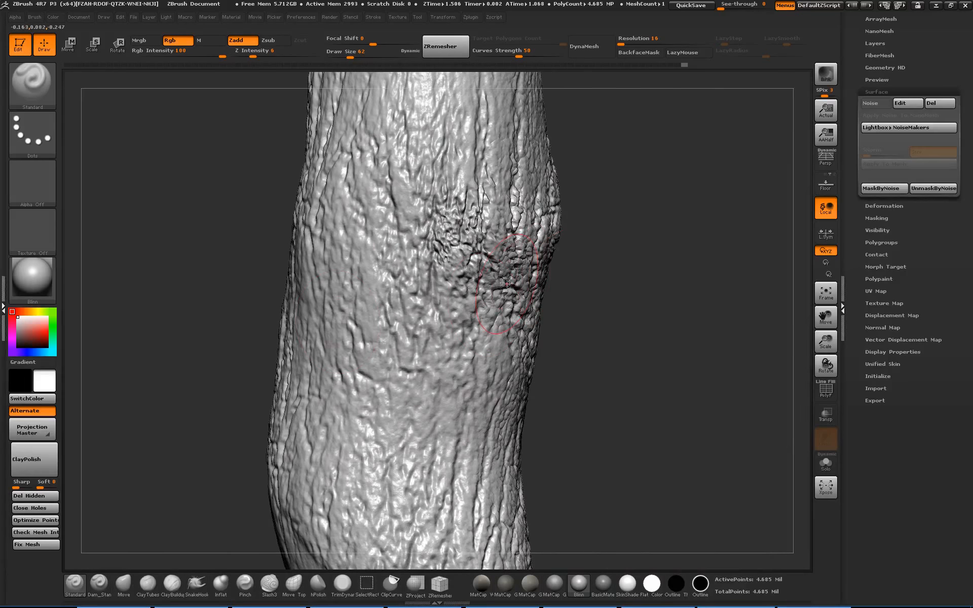
left_click_drag(578, 278, 621, 375, "alt")
left_click_drag(633, 272, 624, 275)
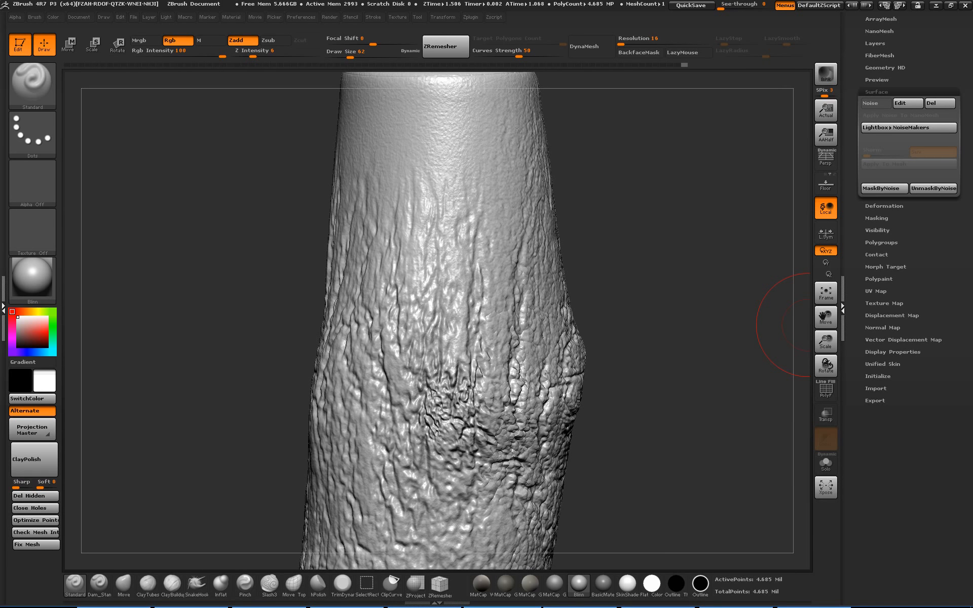
left_click_drag(666, 296, 673, 314, "alt")
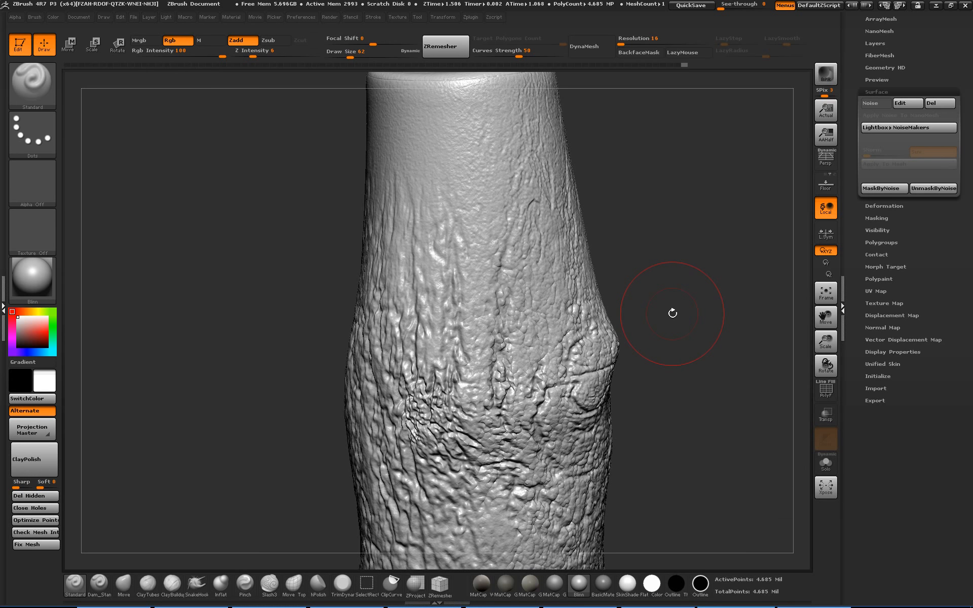
Set the Standard brush to a DragRect stroke with the Tree_Bark_01 alpha.
left_click(32, 134)
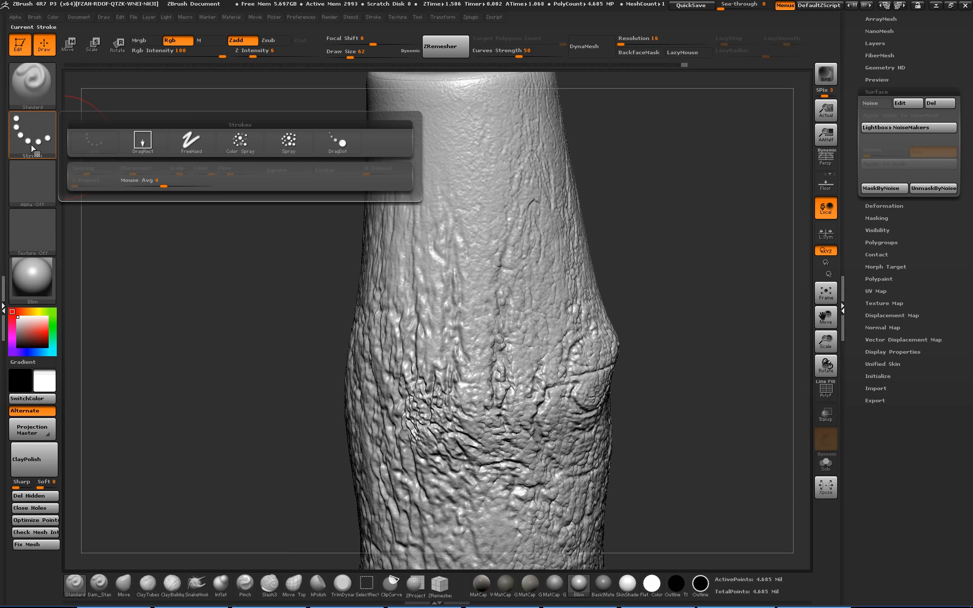
left_click(142, 143)
left_click(29, 195)
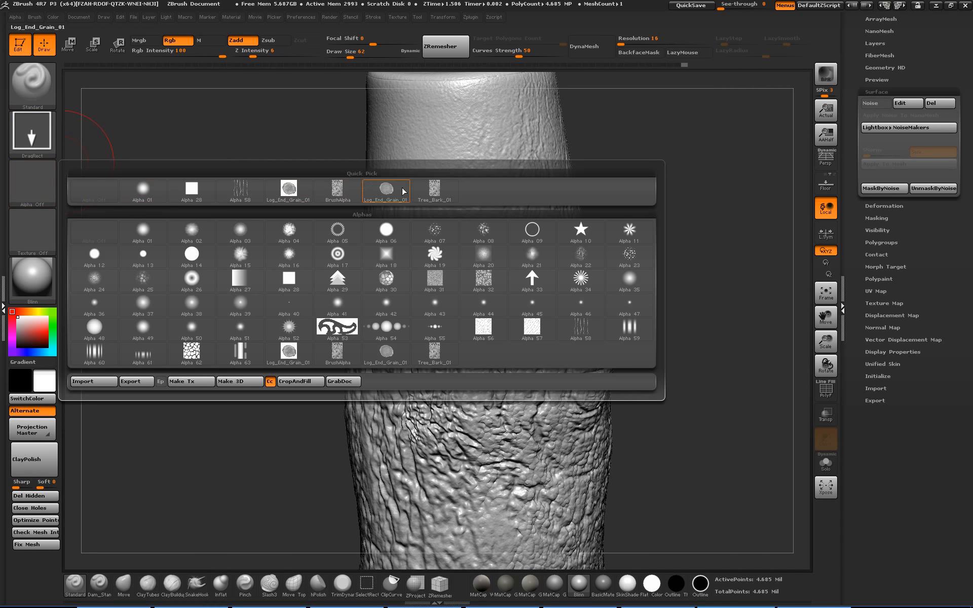
left_click(431, 192)
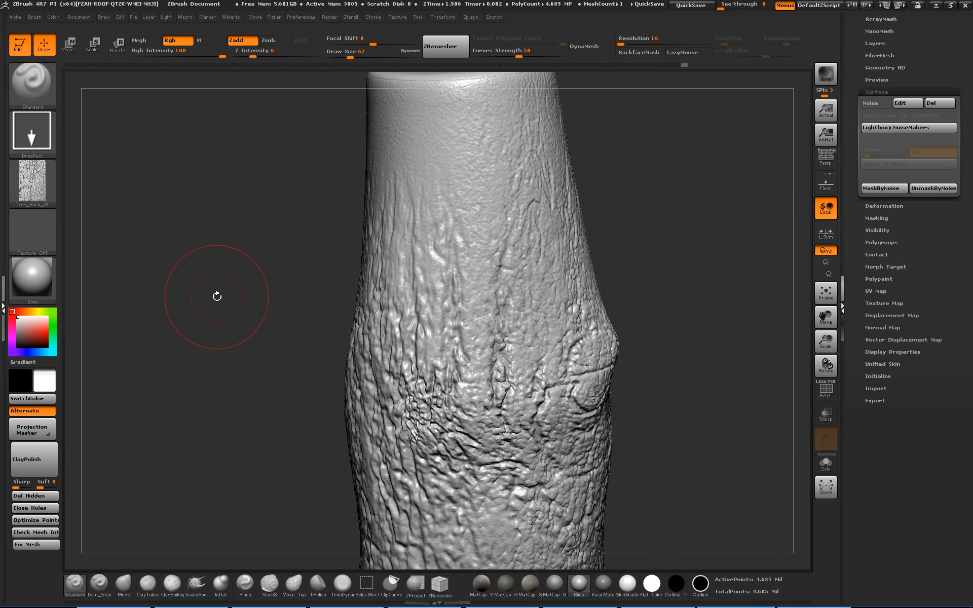
left_click_drag(195, 280, 309, 280)
Step back through the undo history to the smooth log, before any bark relief was added.
key("ctrl+z")
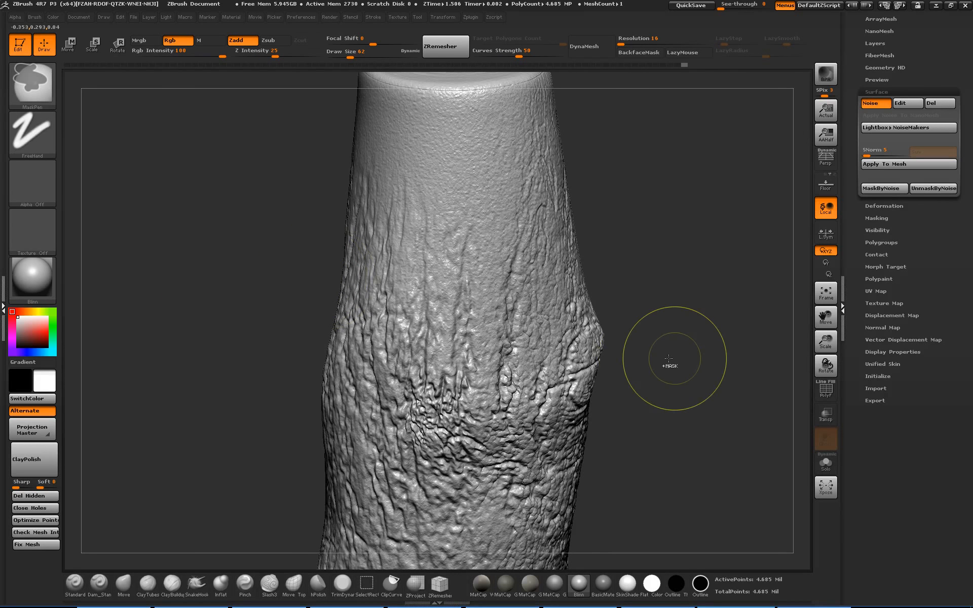
key("ctrl+z")
key("ctrl+z")
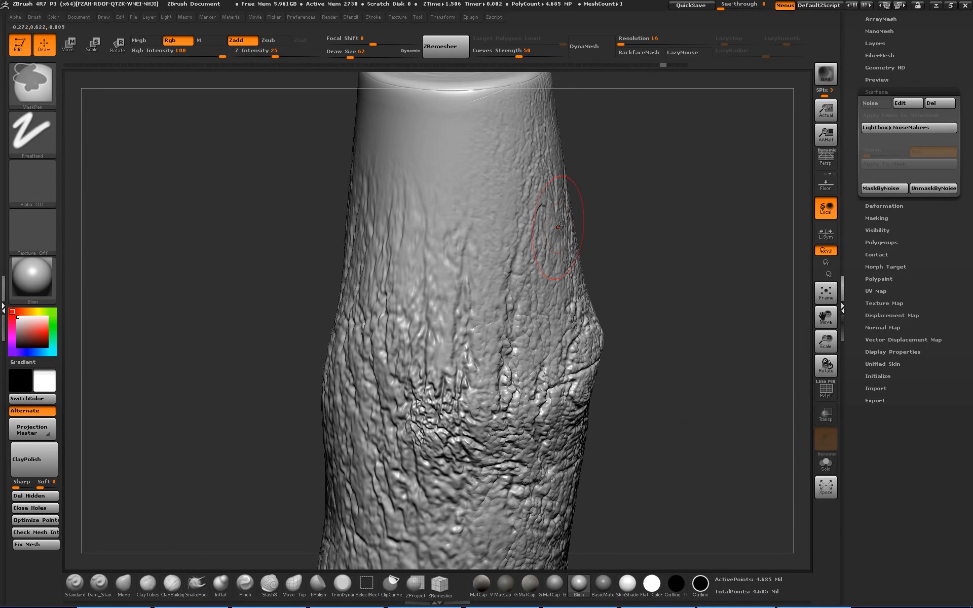
left_click(605, 65)
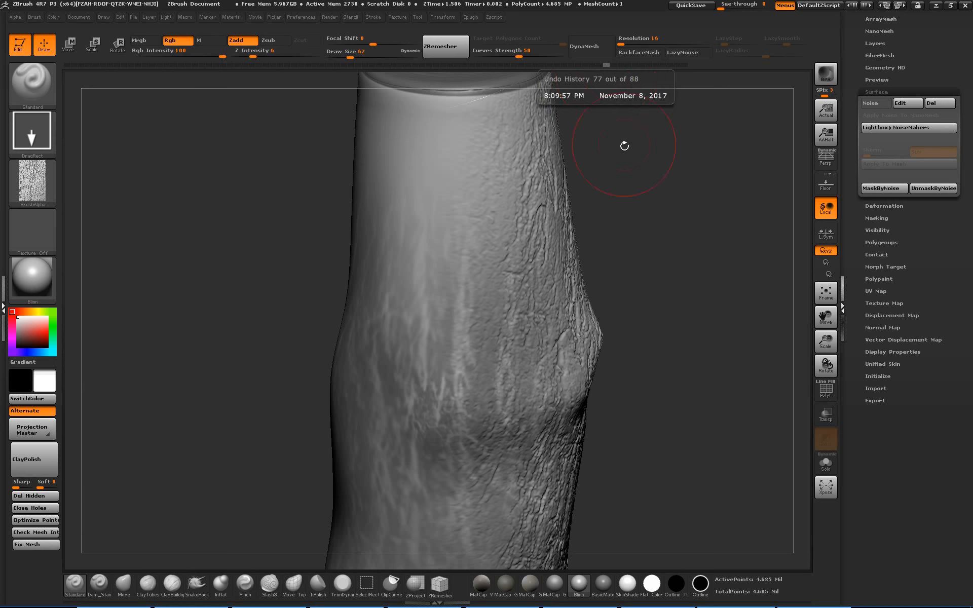
left_click(584, 63)
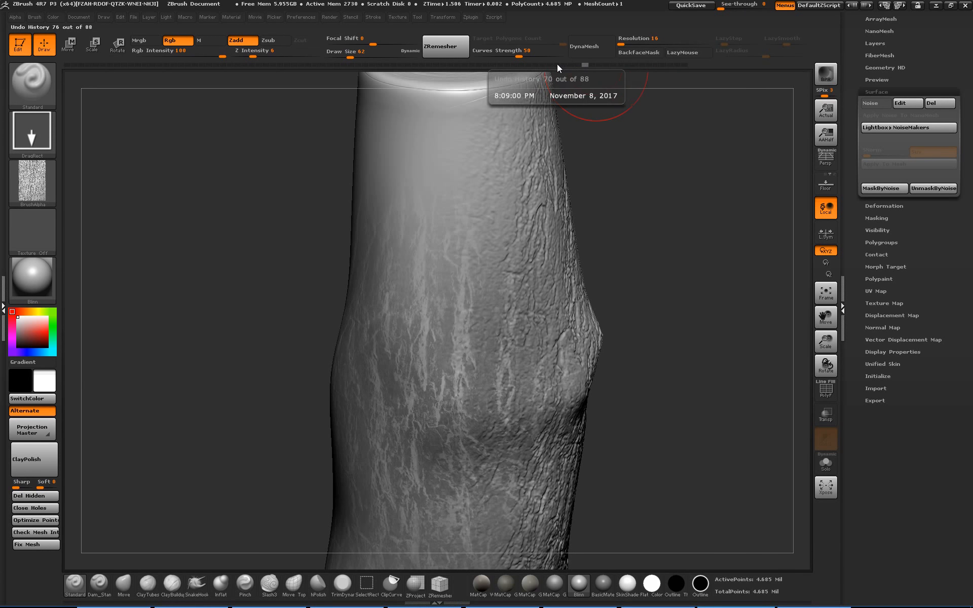
left_click(485, 65)
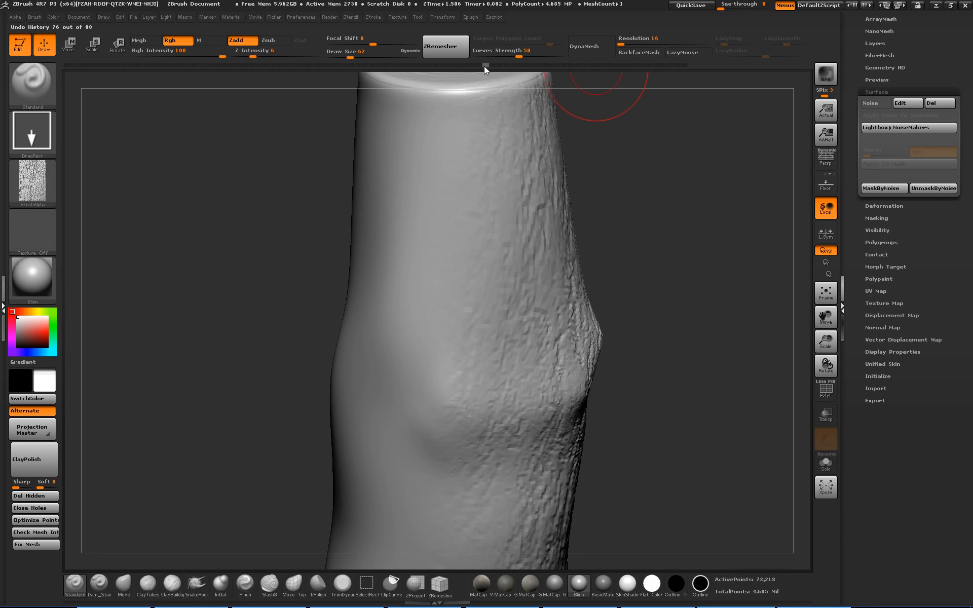
left_click(463, 65)
left_click(455, 64)
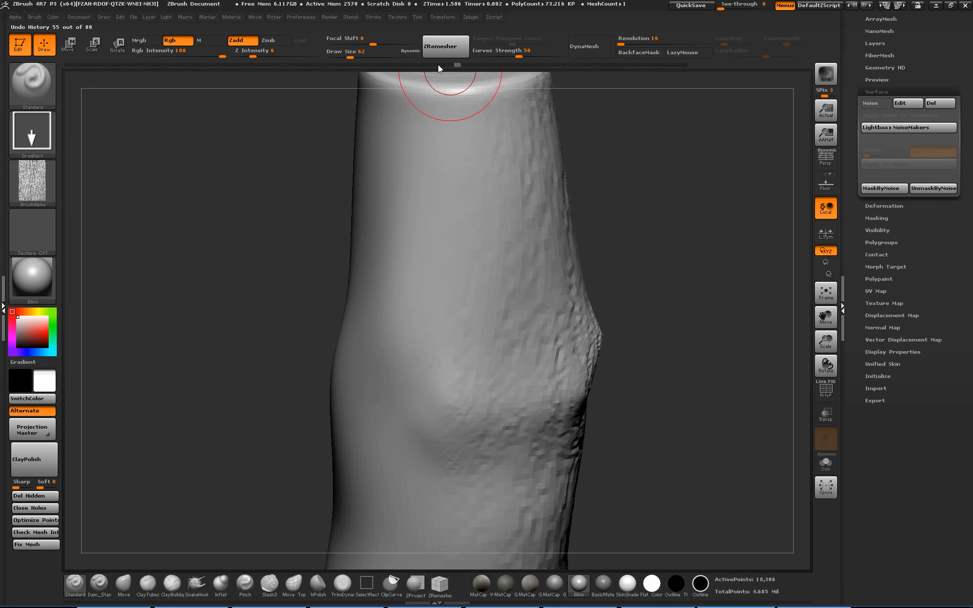
left_click(423, 65)
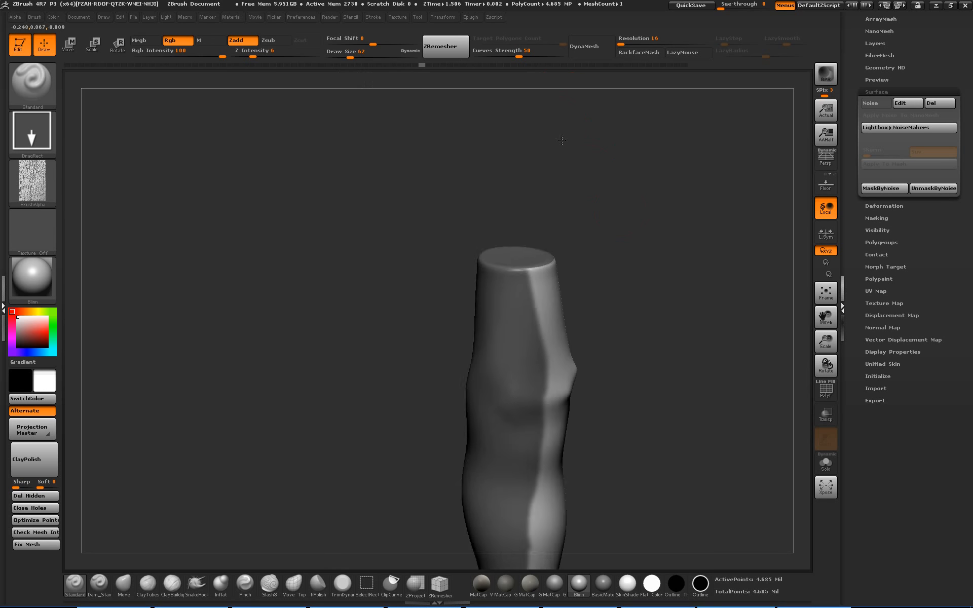
Clear the mask on the smooth log and accept removing the later undo history entries.
mouse_move(608, 224)
left_mouse_down()
mouse_move(619, 297)
mouse_move(562, 221)
left_mouse_up()
left_click_drag(654, 261, 658, 300, "ctrl")
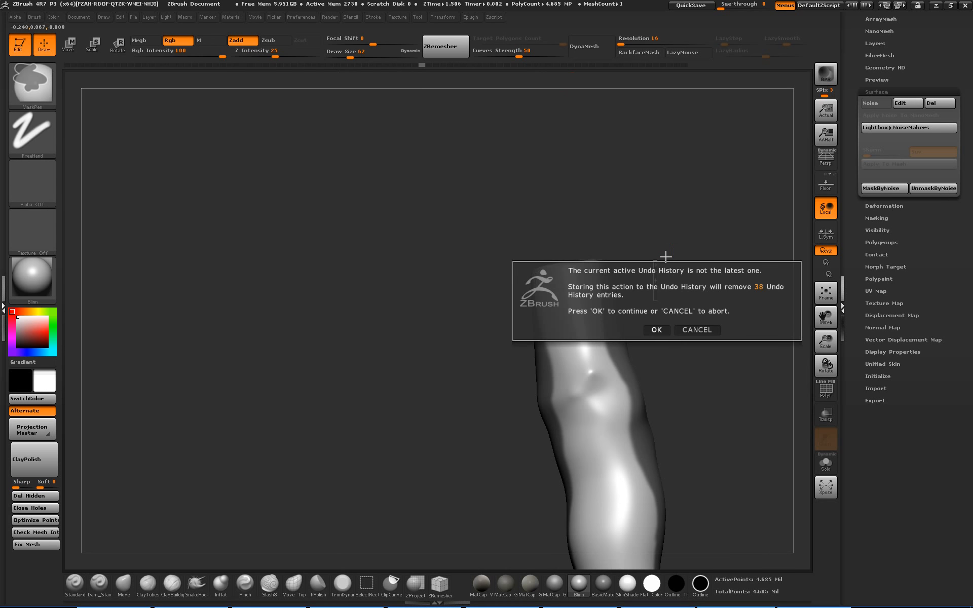
left_click(657, 330)
left_click_drag(685, 342, 643, 278)
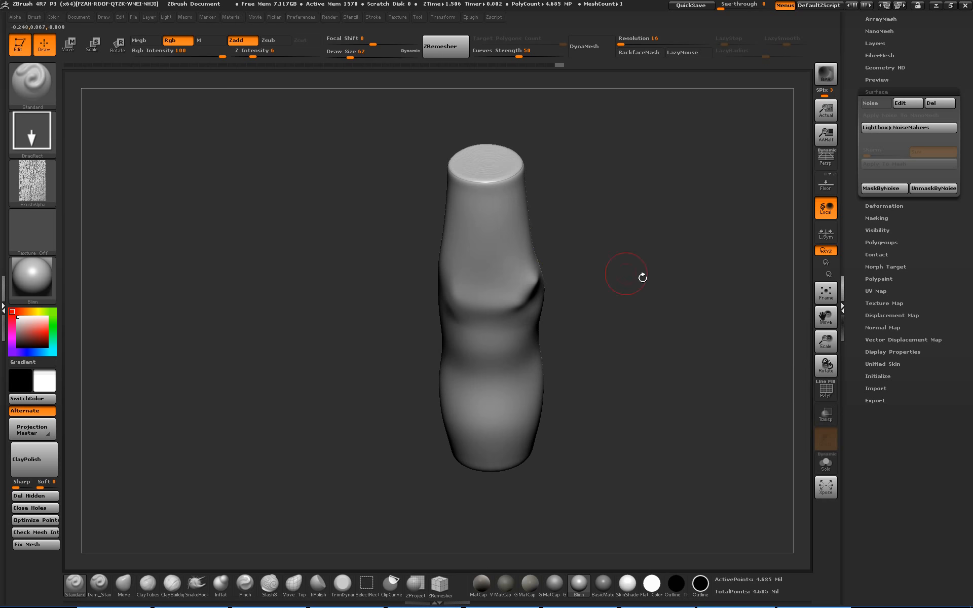
key("ctrl")
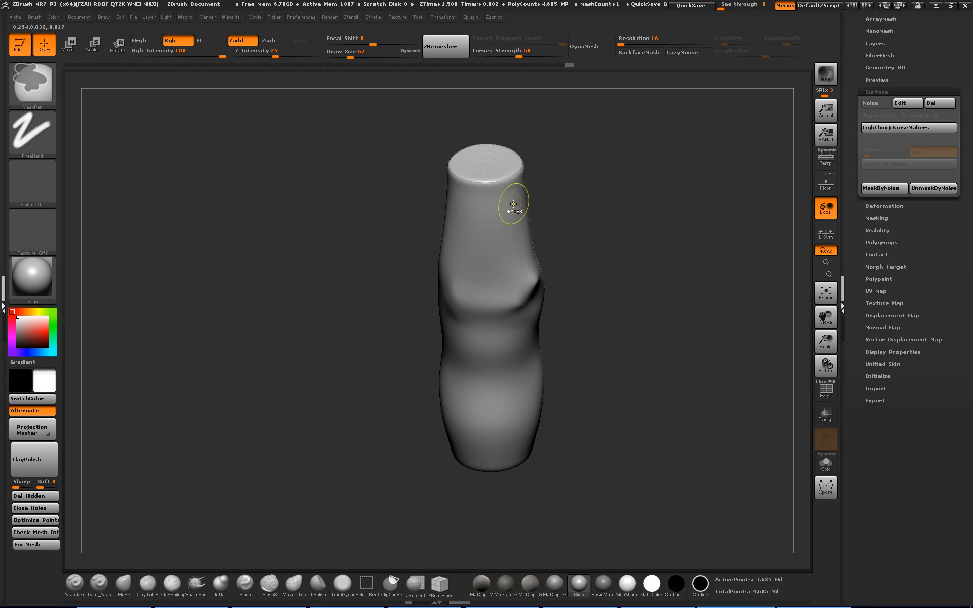
left_click(93, 45)
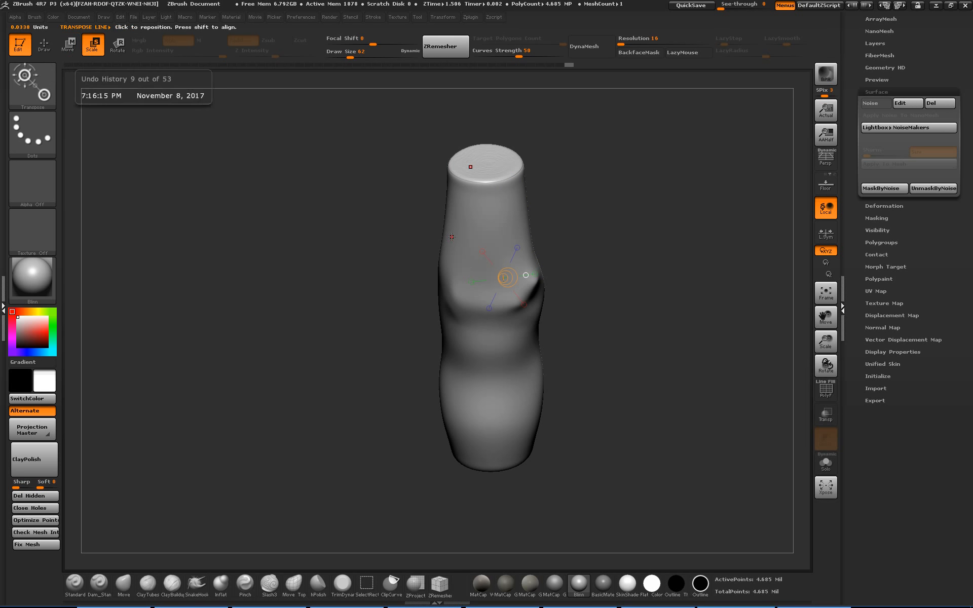
left_click_drag(489, 212, 493, 246, "ctrl")
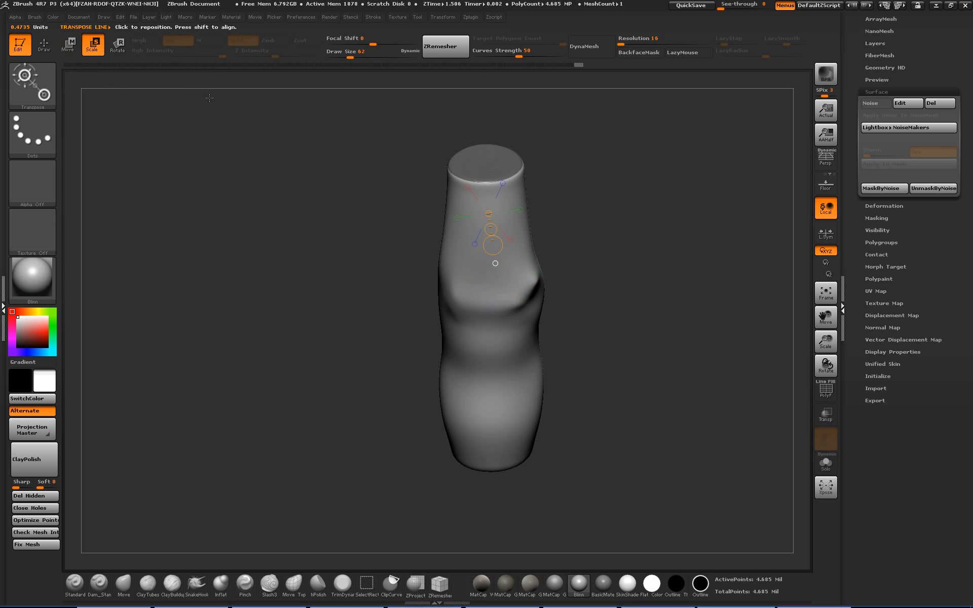
left_click(71, 45)
mouse_move(610, 236)
left_mouse_down("alt")
mouse_move(615, 265)
mouse_move(635, 243)
mouse_move(653, 244)
left_mouse_up("alt")
key("s")
scroll(874, 155, "up", 5)
left_click_drag(685, 177, 665, 235, "ctrl")
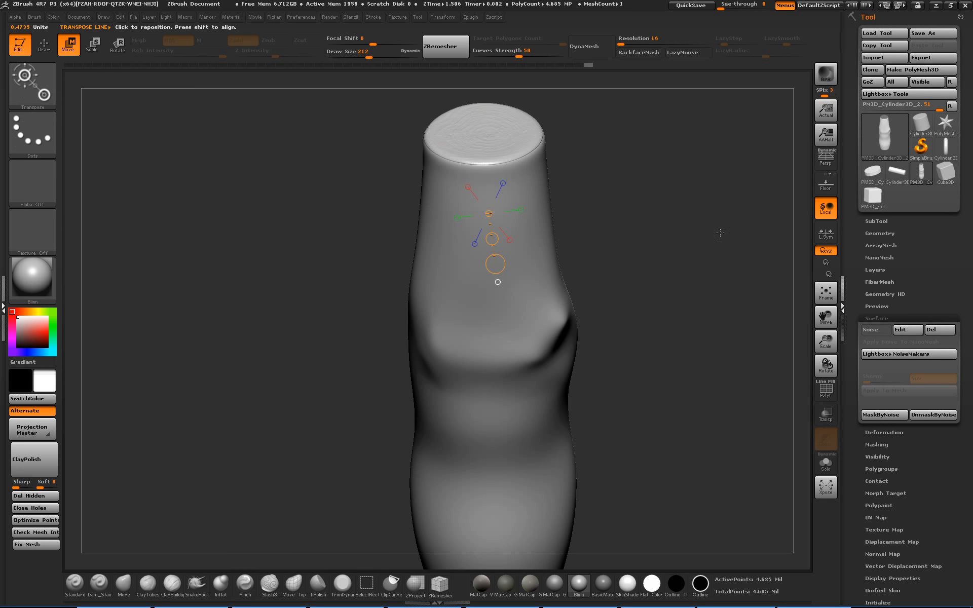
Mask the log's end caps at subdivision level 3, soften the mask's edge, and return to subdivision level 8.
left_click(882, 234)
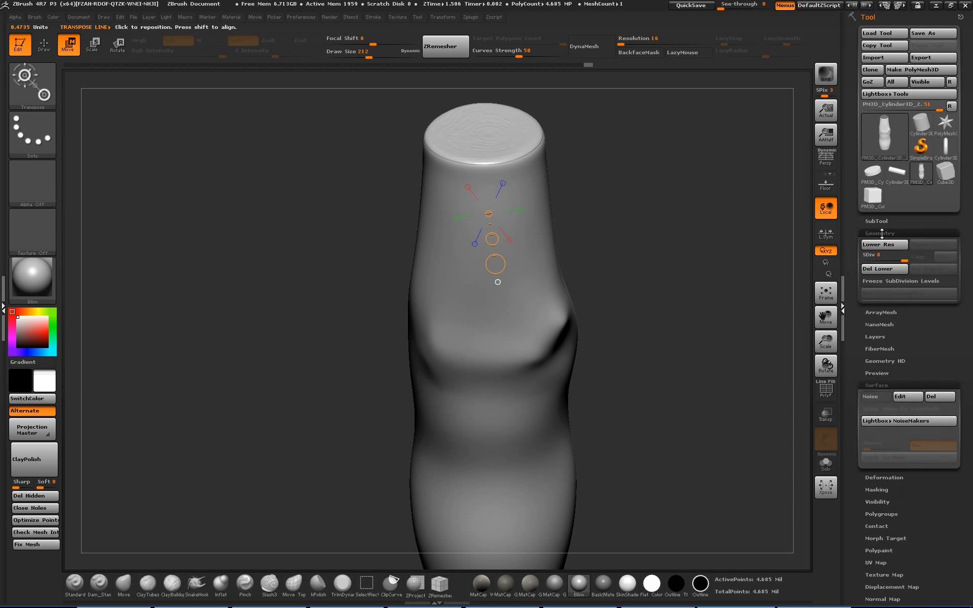
left_click(879, 255)
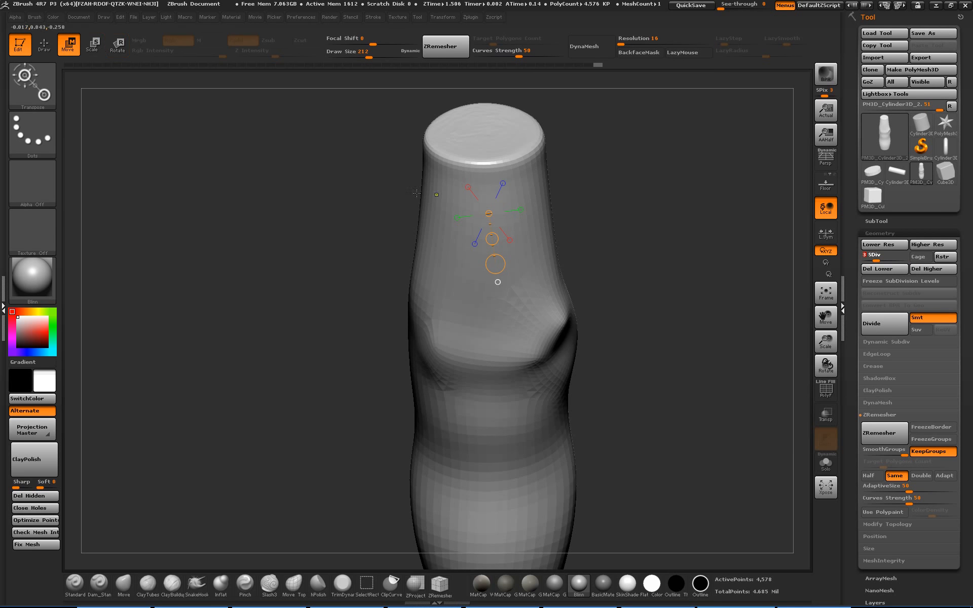
left_click_drag(533, 204, 593, 219)
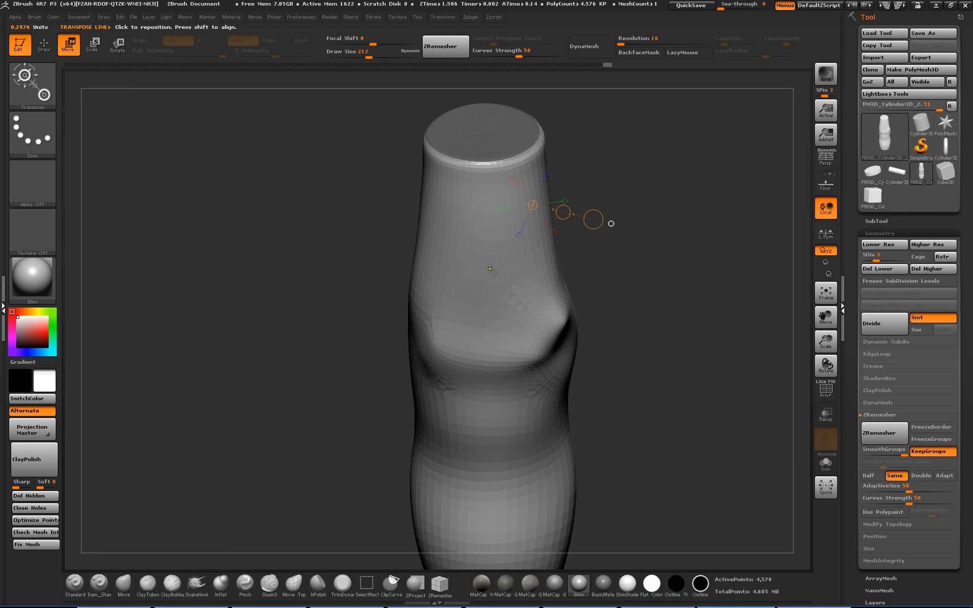
left_click_drag(490, 270, 494, 273, "ctrl")
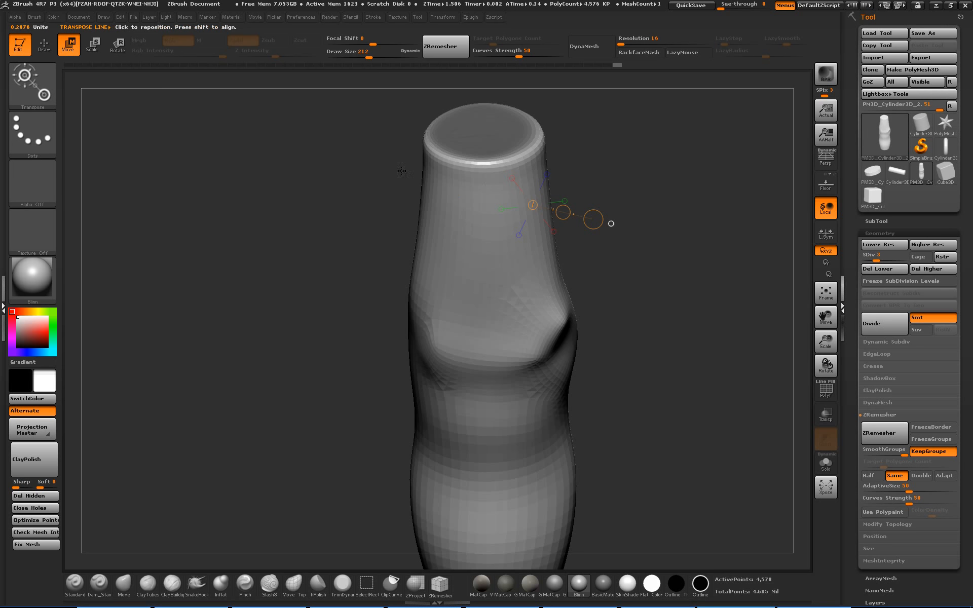
left_click_drag(893, 261, 906, 262)
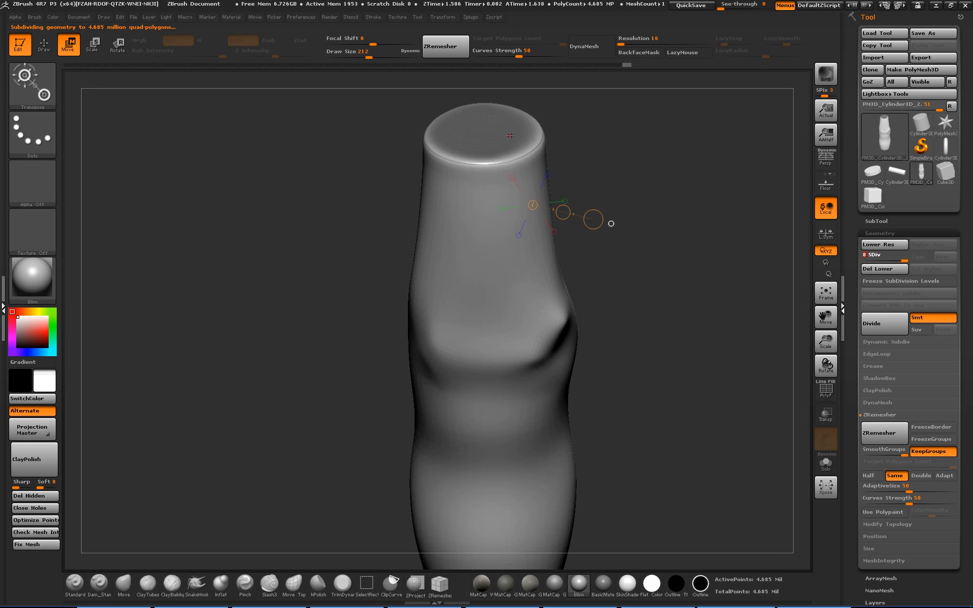
left_click_drag(589, 234, 643, 216, "alt")
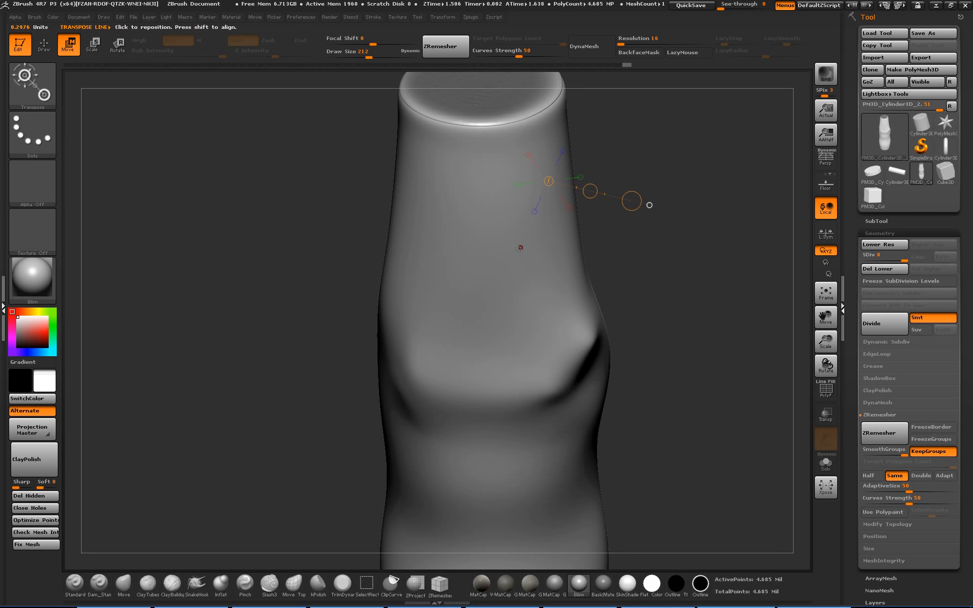
Choose the ClayTubes brush at draw size 35 and smooth the front of the log's upper rim.
left_click(148, 584)
type("s35")
key("Return")
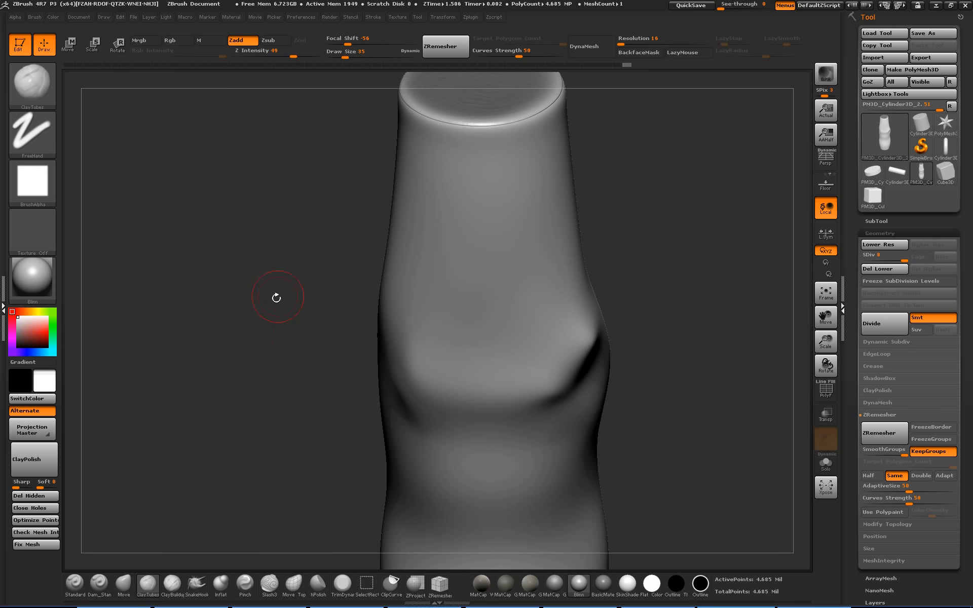
left_click_drag(279, 296, 319, 412, "alt")
left_click_drag(666, 321, 606, 315)
key("shift")
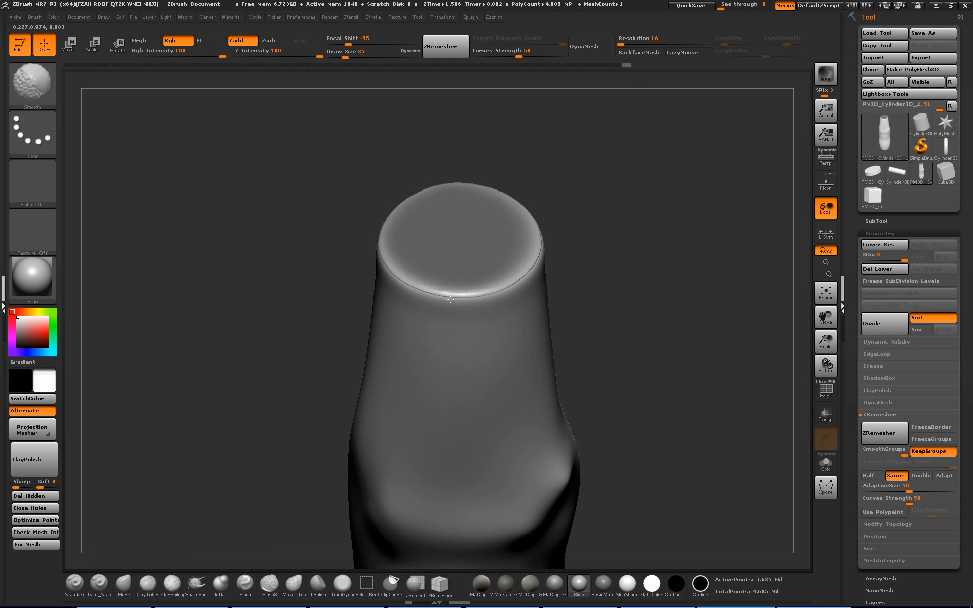
left_click_drag(527, 266, 501, 286, "shift")
Drop to subdivision level 6 in stages and smooth further around the log's upper rim.
key("shift+d")
left_click_drag(573, 265, 517, 281, "shift")
key("shift+d")
left_click_drag(315, 244, 441, 311)
left_click_drag(407, 253, 410, 259, "shift")
mouse_move(329, 218)
left_mouse_down()
mouse_move(375, 203)
mouse_move(398, 219)
left_mouse_up()
Smooth around the rim at the log's opposite end, working at subdivision level 6.
mouse_move(525, 184)
left_mouse_down("alt")
mouse_move(573, 254)
mouse_move(476, 264)
mouse_move(536, 282)
left_mouse_up("alt")
mouse_move(598, 284)
left_mouse_down()
mouse_move(487, 324)
mouse_move(405, 304)
mouse_move(527, 263)
left_mouse_up()
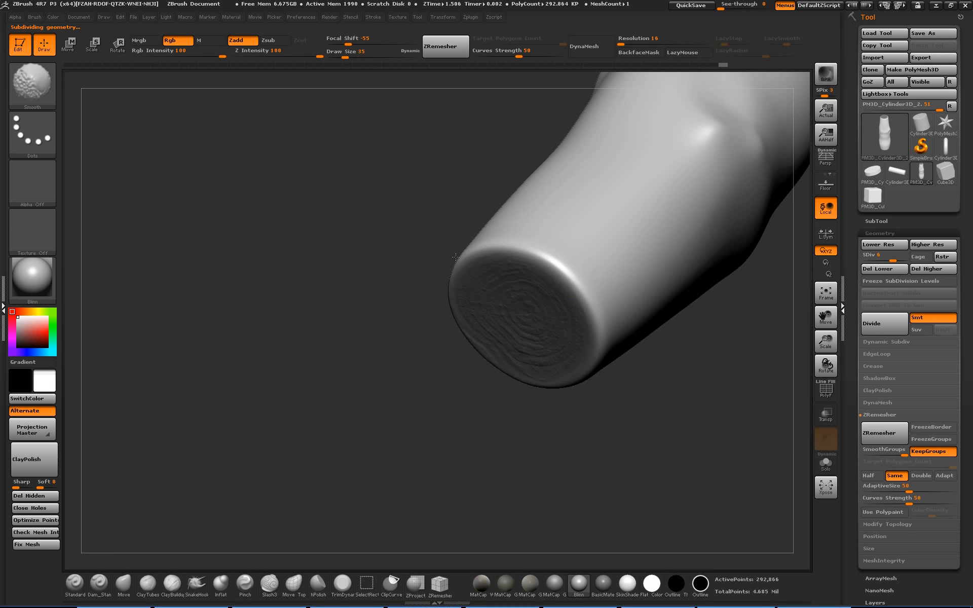
mouse_move(522, 461)
left_mouse_down("alt")
mouse_move(650, 350)
mouse_move(493, 447)
left_mouse_up("alt")
mouse_move(618, 385)
left_mouse_down()
mouse_move(569, 426)
mouse_move(512, 451)
left_mouse_up()
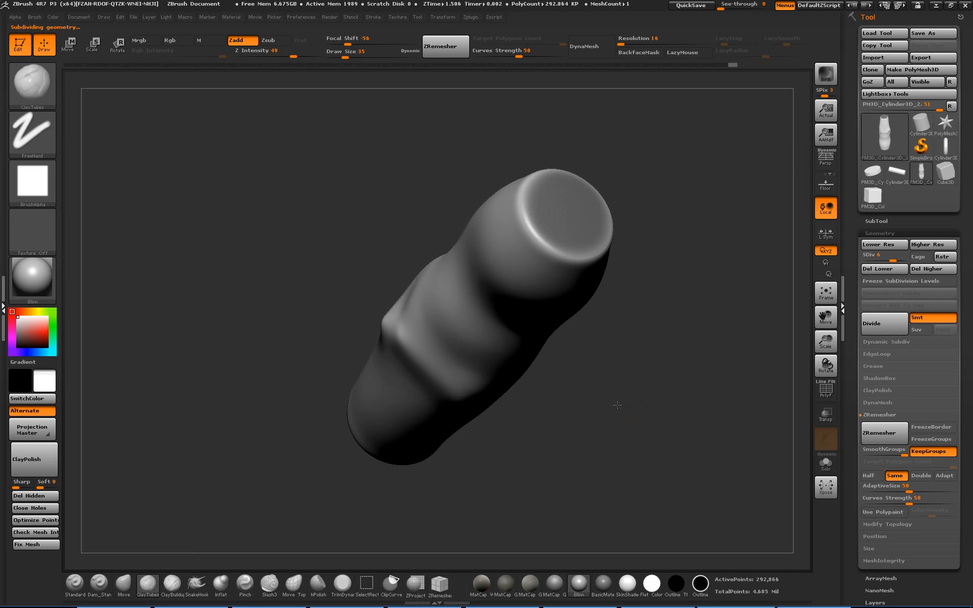
left_click_drag(617, 404, 571, 432, "alt")
left_click_drag(472, 250, 543, 290, "shift")
mouse_move(618, 365)
left_mouse_down()
mouse_move(507, 355)
mouse_move(517, 304)
left_mouse_up()
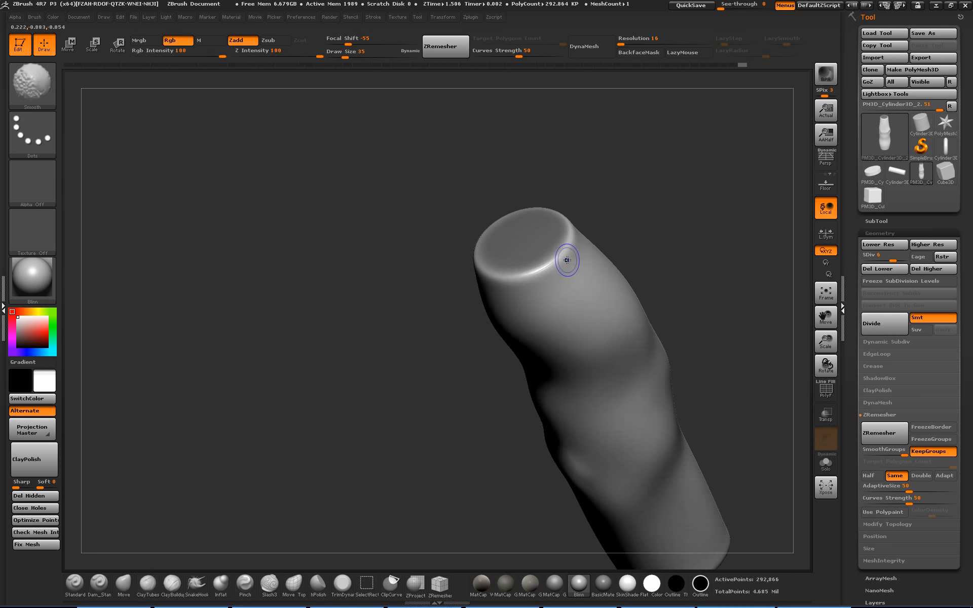
left_click_drag(567, 260, 592, 259, "shift")
left_click_drag(664, 203, 637, 277)
mouse_move(559, 262)
left_mouse_down("shift")
mouse_move(571, 218)
mouse_move(557, 191)
left_mouse_up("shift")
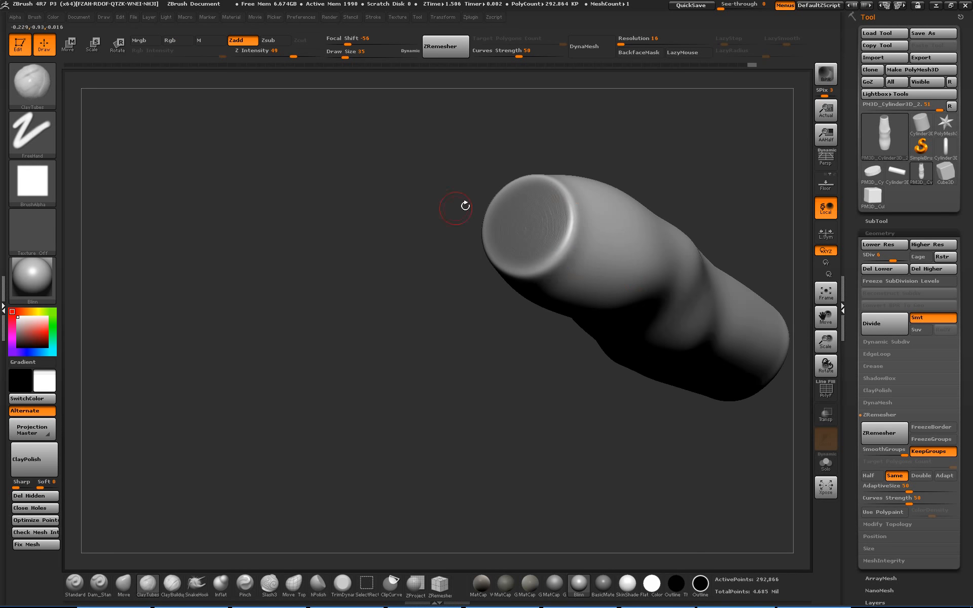
Smooth the capped end and adjoining surface of the sculpted cylinder.
mouse_move(459, 207)
left_mouse_down()
mouse_move(353, 365)
mouse_move(386, 417)
left_mouse_up()
left_click_drag(533, 256, 451, 325, "shift")
left_click_drag(607, 345, 486, 345)
left_click_drag(506, 244, 532, 304, "shift")
mouse_move(558, 390)
left_mouse_down()
mouse_move(525, 427)
mouse_move(464, 458)
left_mouse_up()
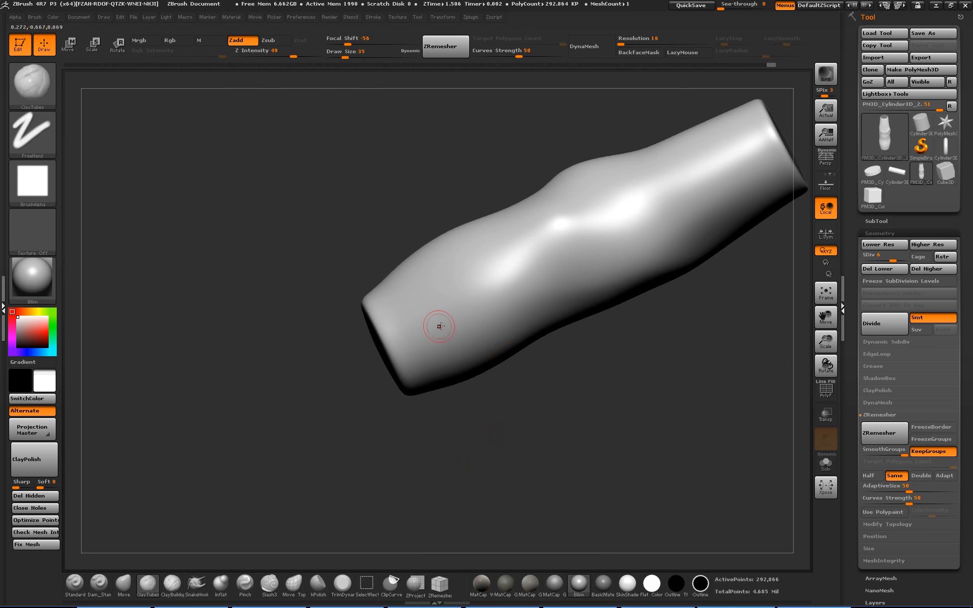
Lower the cylinder mesh to subdivision level 1 and display its polyframe.
mouse_move(578, 317)
left_mouse_down()
mouse_move(603, 375)
mouse_move(540, 329)
mouse_move(829, 320)
left_mouse_up()
key("s")
left_click(695, 245)
mouse_move(710, 279)
left_mouse_down("alt")
mouse_move(709, 247)
mouse_move(742, 246)
left_mouse_up("alt")
key("shift+d")
key("shift+d")
key("shift+d")
key("shift+d")
key("shift+d")
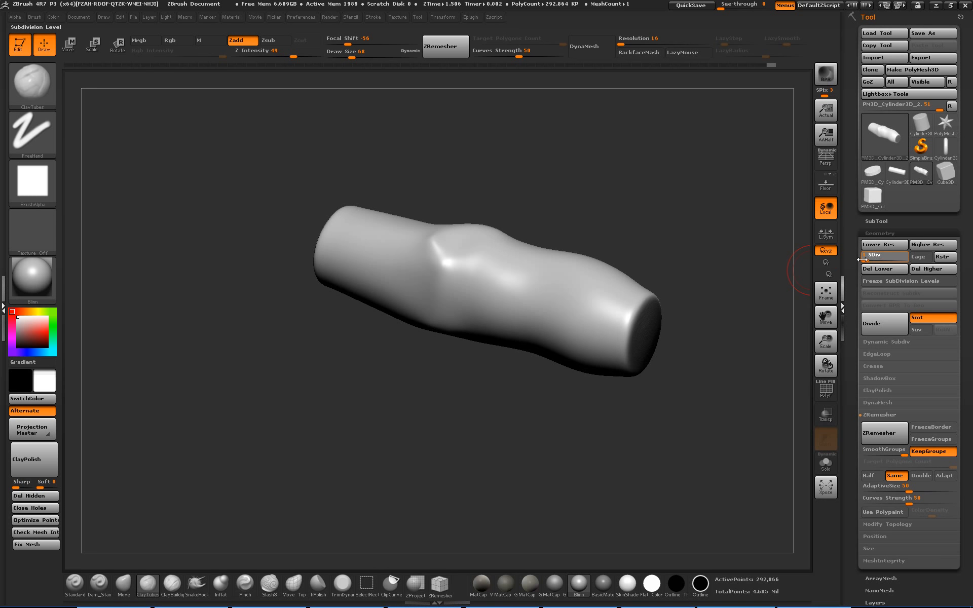
key("shift+f")
left_click_drag(666, 226, 663, 237)
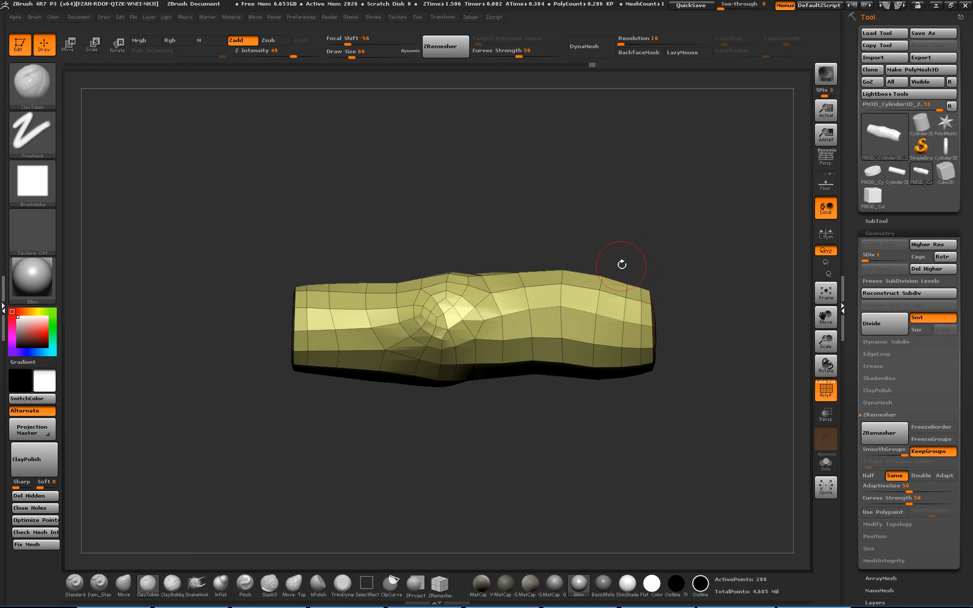
Reshape the cylinder's upper and lower silhouette into a gentle wave using the Move brush at draw size 257.
left_click(124, 584)
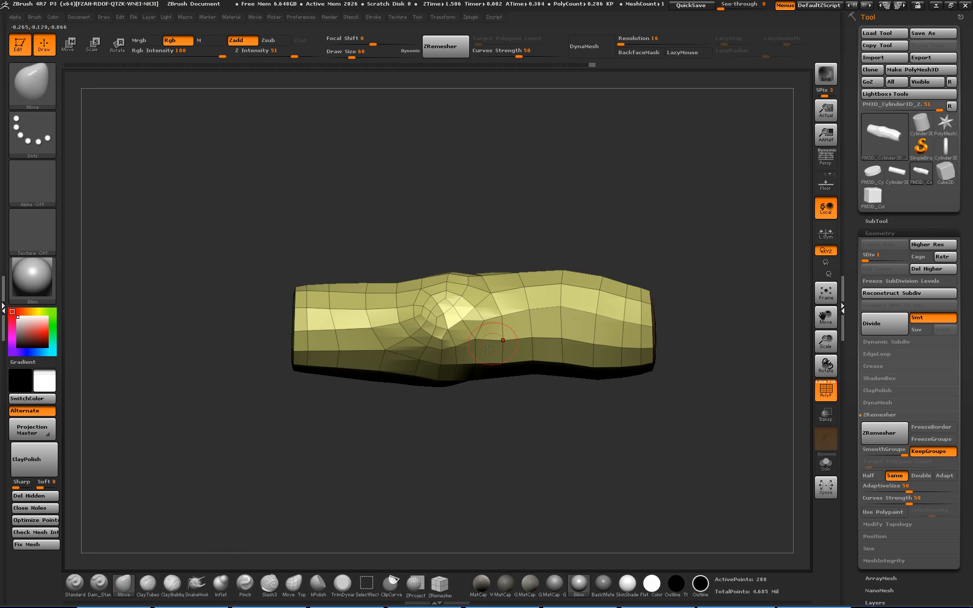
key("ctrl+d")
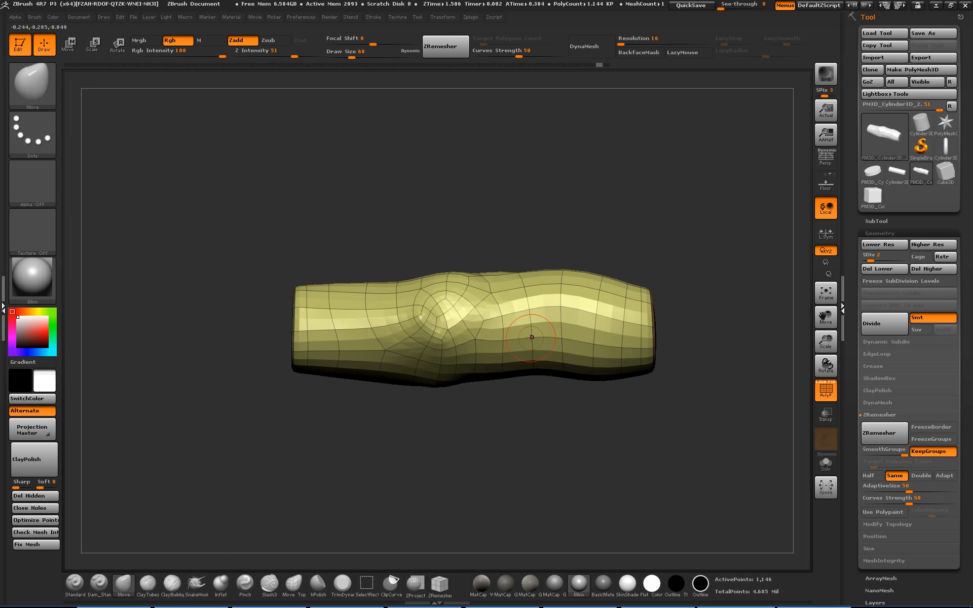
key("shift+d")
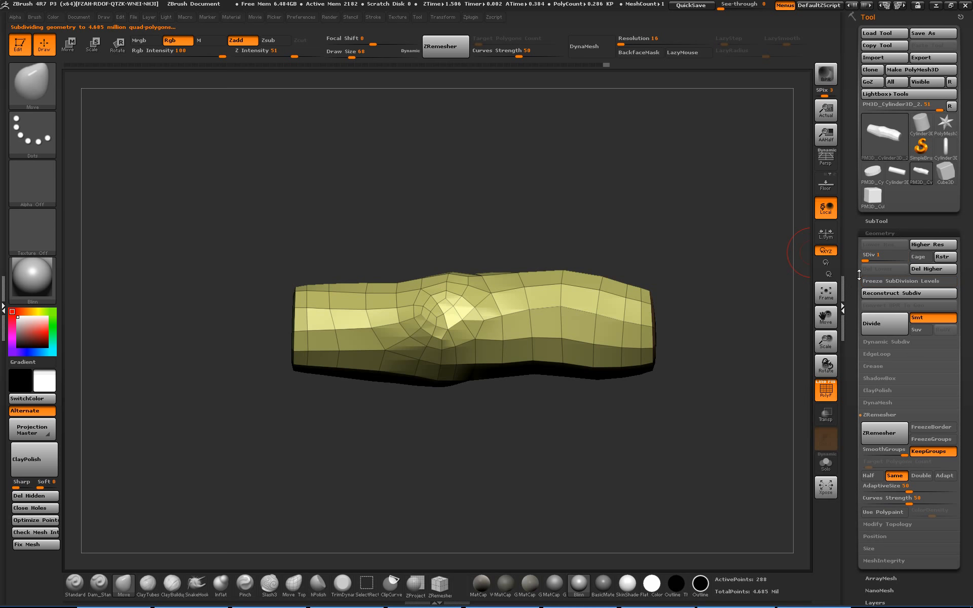
key("s")
mouse_move(542, 254)
left_mouse_down()
mouse_move(563, 255)
mouse_move(562, 274)
mouse_move(569, 267)
mouse_move(576, 278)
left_mouse_up()
left_click_drag(577, 366, 578, 362)
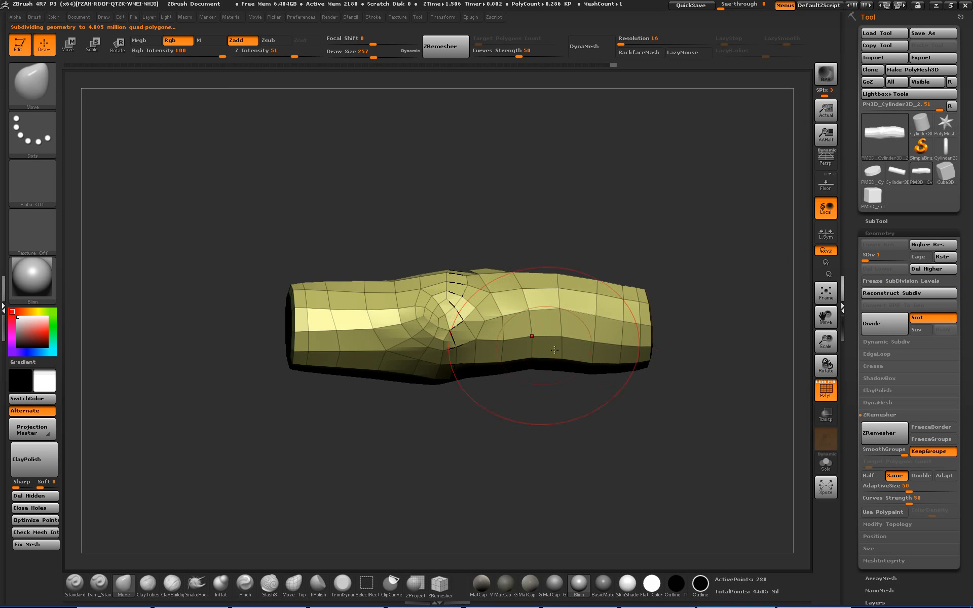
left_click_drag(428, 379, 430, 370)
left_click_drag(445, 279, 445, 302)
left_click_drag(489, 272, 491, 277)
left_click_drag(587, 281, 587, 286)
Bend the cylinder's middle section from other sides using the Move brush at a larger draw size.
left_click_drag(604, 243, 431, 284)
left_click_drag(670, 325, 670, 316)
mouse_move(729, 356)
left_mouse_down()
mouse_move(632, 387)
mouse_move(664, 401)
left_mouse_up()
left_click_drag(673, 335, 658, 354, "alt")
mouse_move(658, 354)
left_mouse_down()
mouse_move(665, 386)
mouse_move(632, 378)
left_mouse_up()
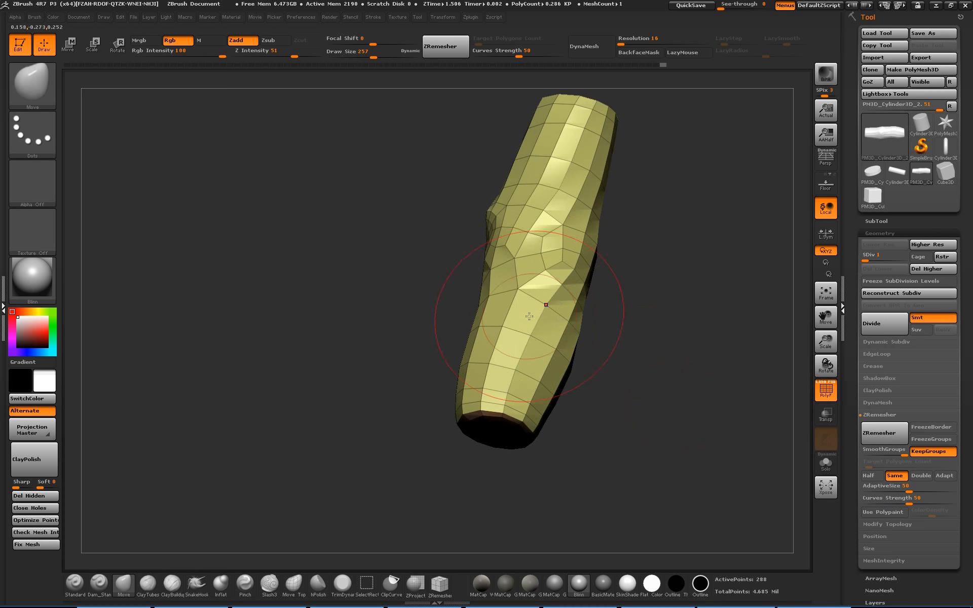
key("s")
left_click_drag(528, 311, 538, 312)
left_click_drag(504, 261, 522, 265)
left_click_drag(650, 290, 557, 235)
left_click_drag(579, 284, 569, 285)
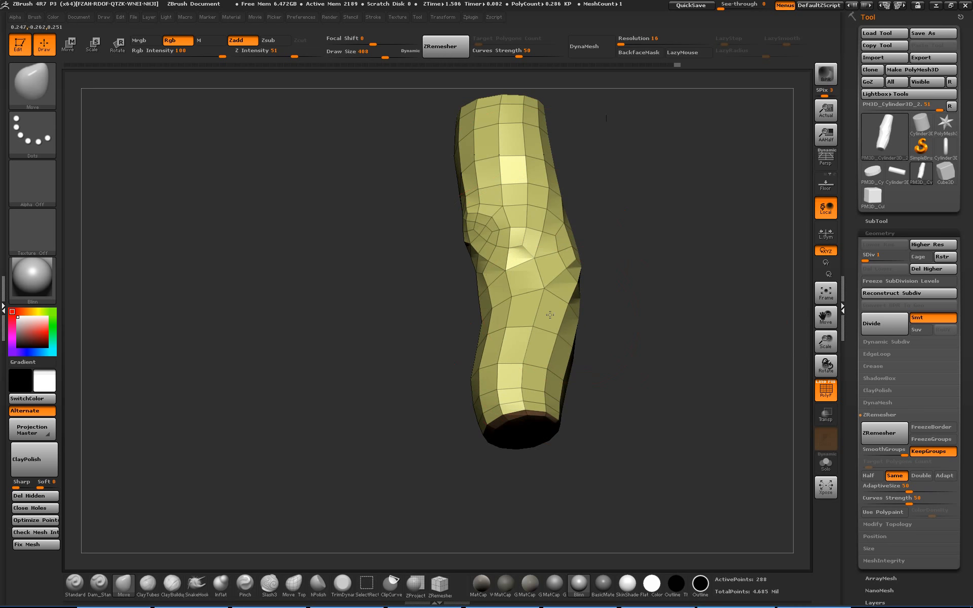
Raise the cylinder mesh to subdivision level 8.
mouse_move(634, 332)
left_mouse_down()
mouse_move(654, 291)
mouse_move(648, 263)
mouse_move(612, 254)
mouse_move(608, 269)
left_mouse_up()
key("s")
left_click_drag(884, 258, 912, 263)
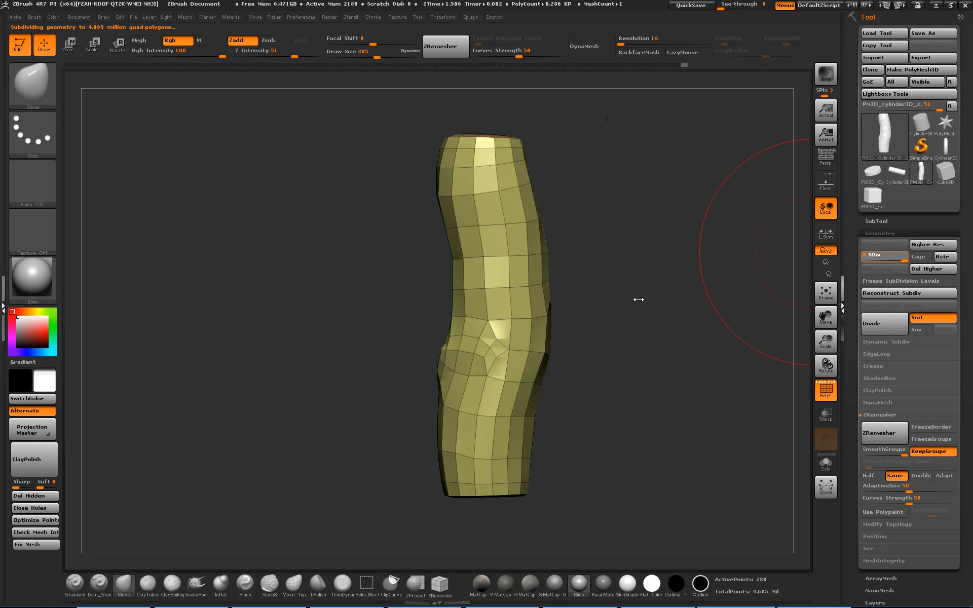
Reduce the brush draw size to 149 and inspect the bent cylinder up to its top end.
mouse_move(643, 300)
left_mouse_down()
mouse_move(772, 316)
mouse_move(645, 324)
left_mouse_up()
key("s")
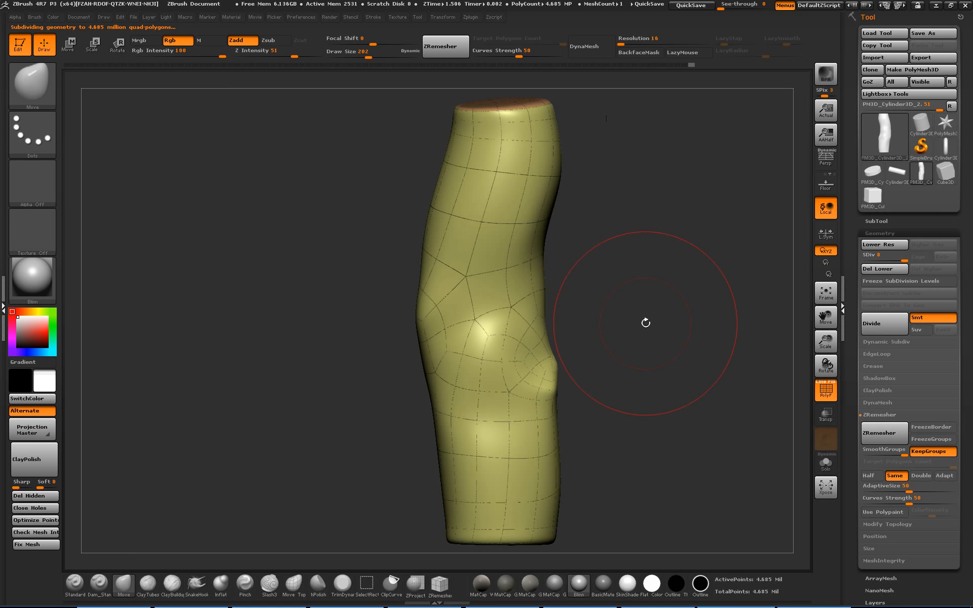
mouse_move(647, 321)
left_mouse_down()
mouse_move(626, 298)
mouse_move(657, 267)
mouse_move(663, 278)
mouse_move(630, 274)
left_mouse_up()
key("s")
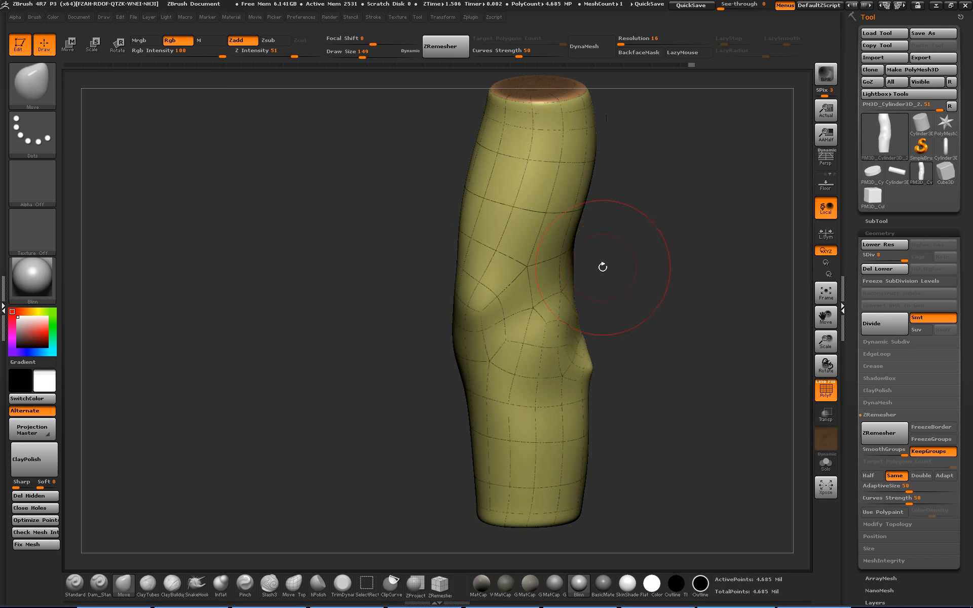
left_click_drag(603, 266, 629, 265)
left_click_drag(672, 210, 669, 352, "alt")
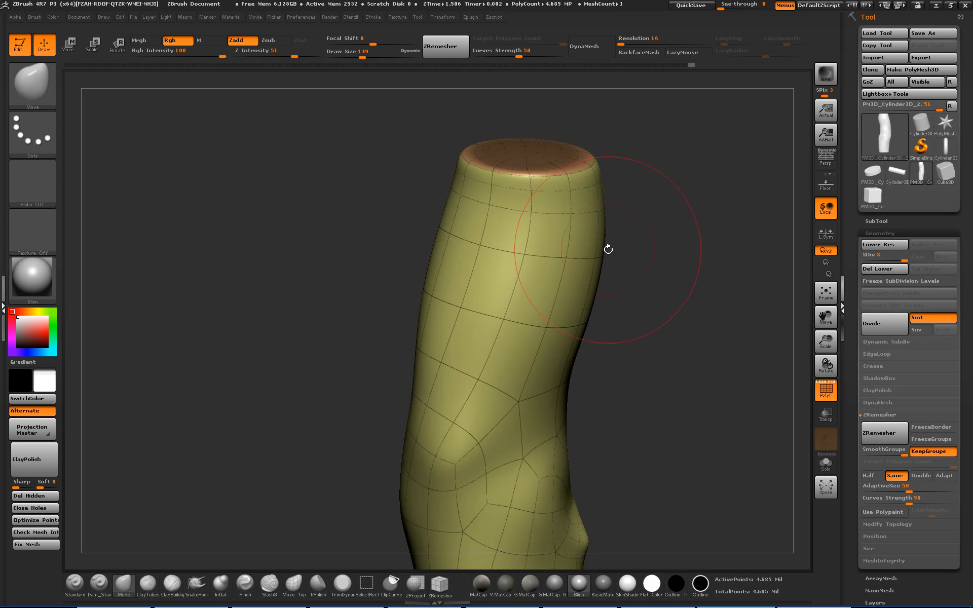
Try to grow the mask on the cylinder at subdivision level 8.
left_click(877, 232)
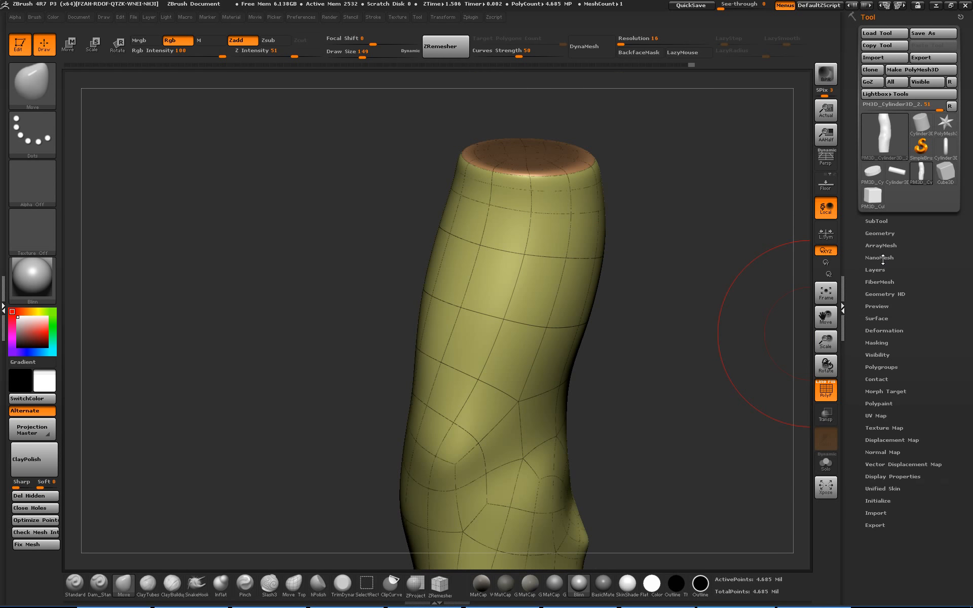
left_click(879, 342)
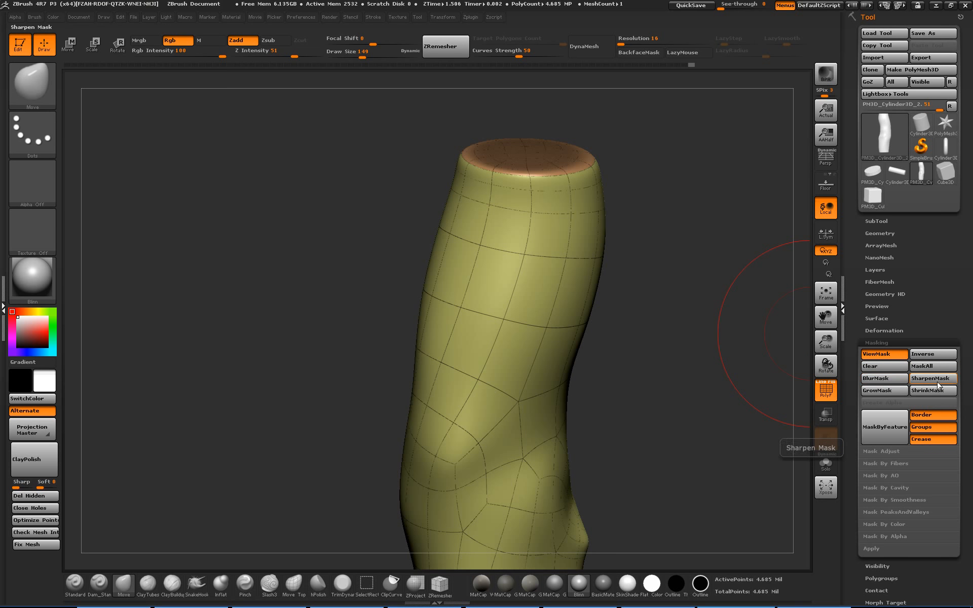
left_click(888, 391)
Lower the mesh to subdivision level 4, hide the polyframe and try growing the mask several times.
left_click(880, 233)
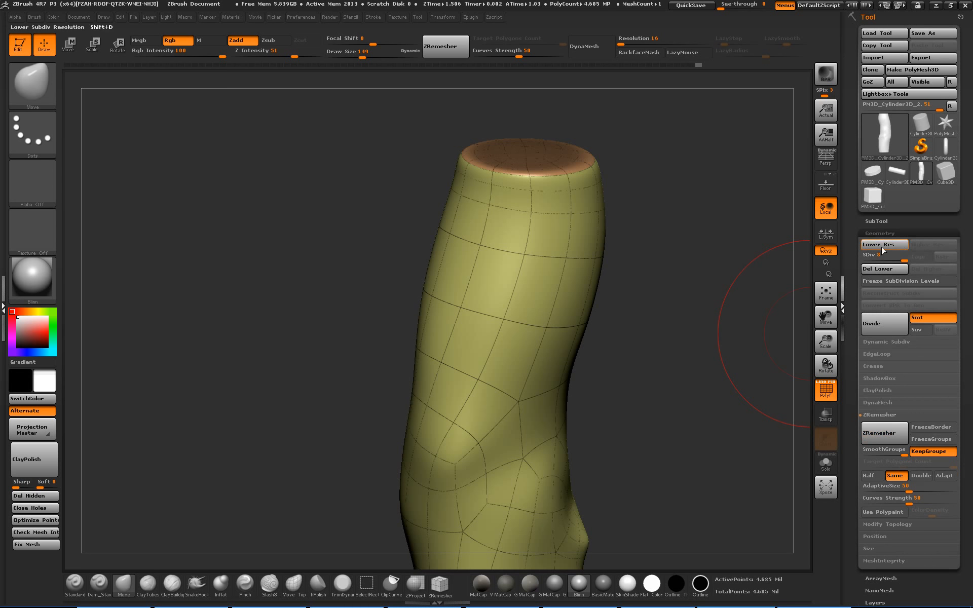
left_click_drag(882, 259, 863, 259)
left_click(881, 233)
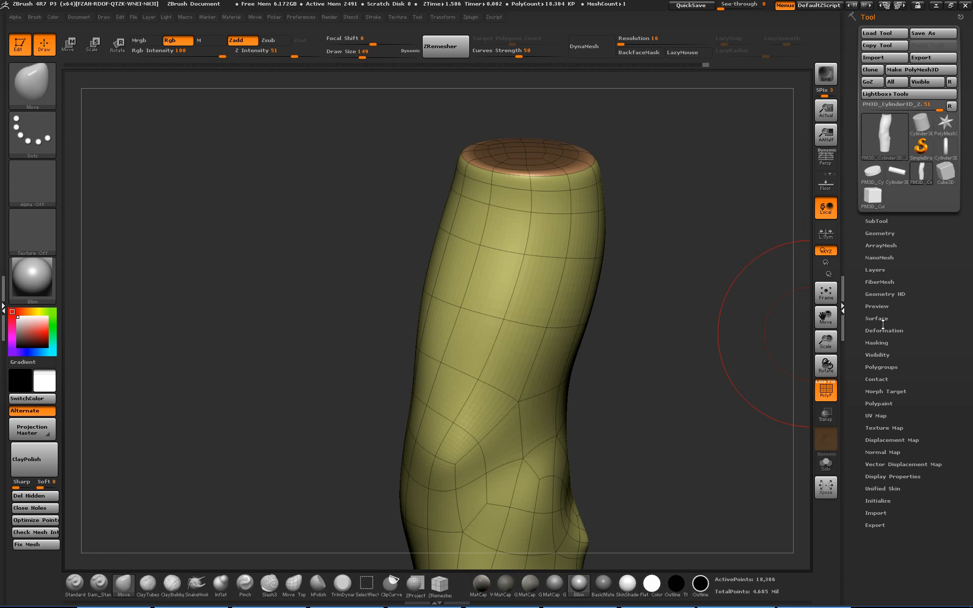
left_click(882, 342)
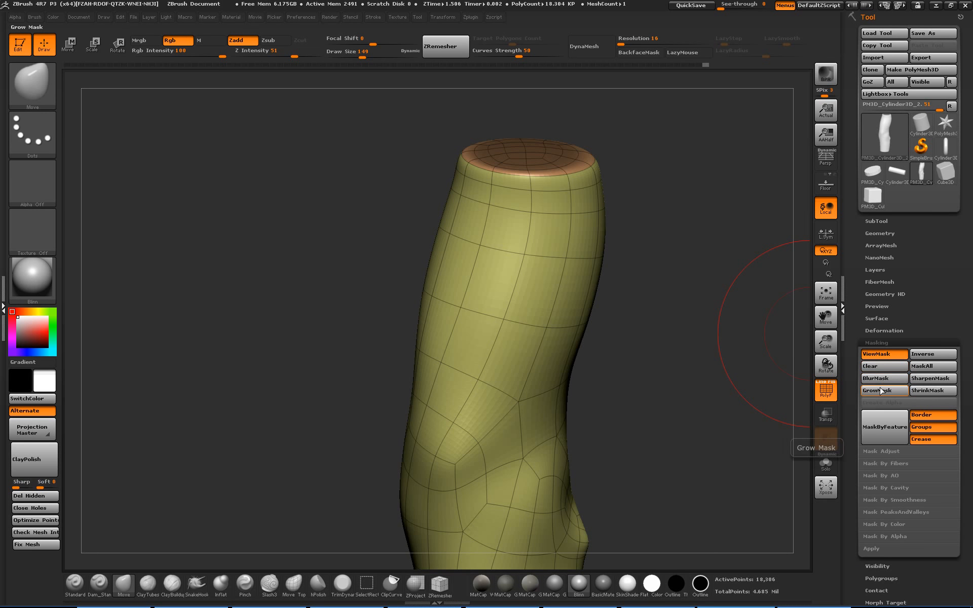
left_click(883, 391)
key("shift+f")
left_click(883, 392)
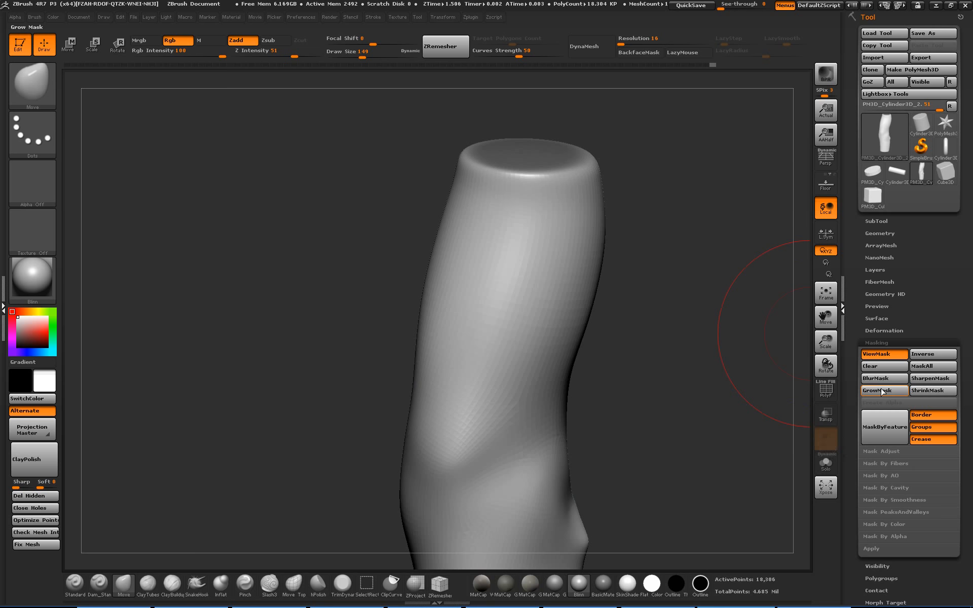
left_click(884, 391)
left_click(882, 391)
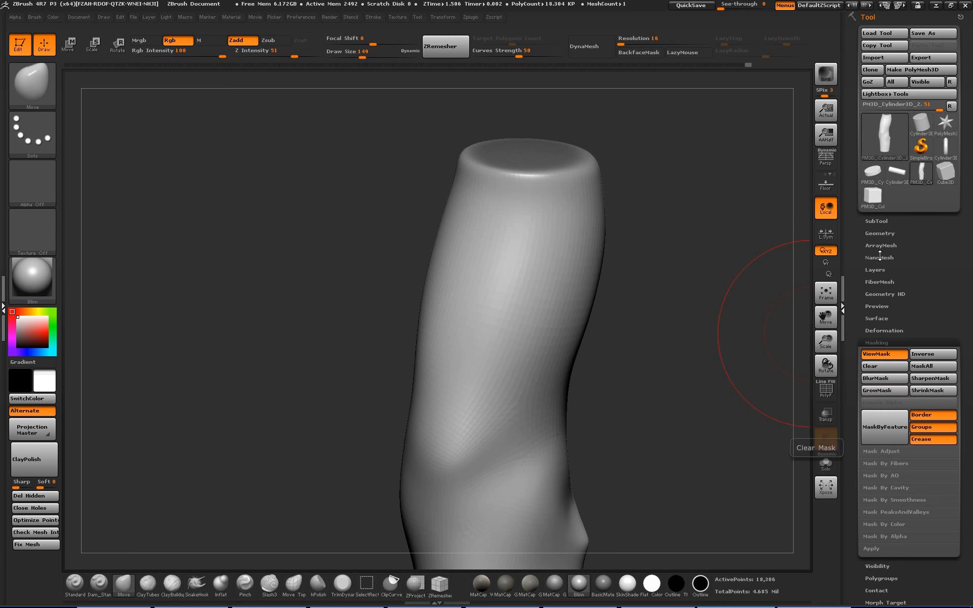
Lower the mesh to subdivision level 2 and try growing the mask again.
left_click(882, 232)
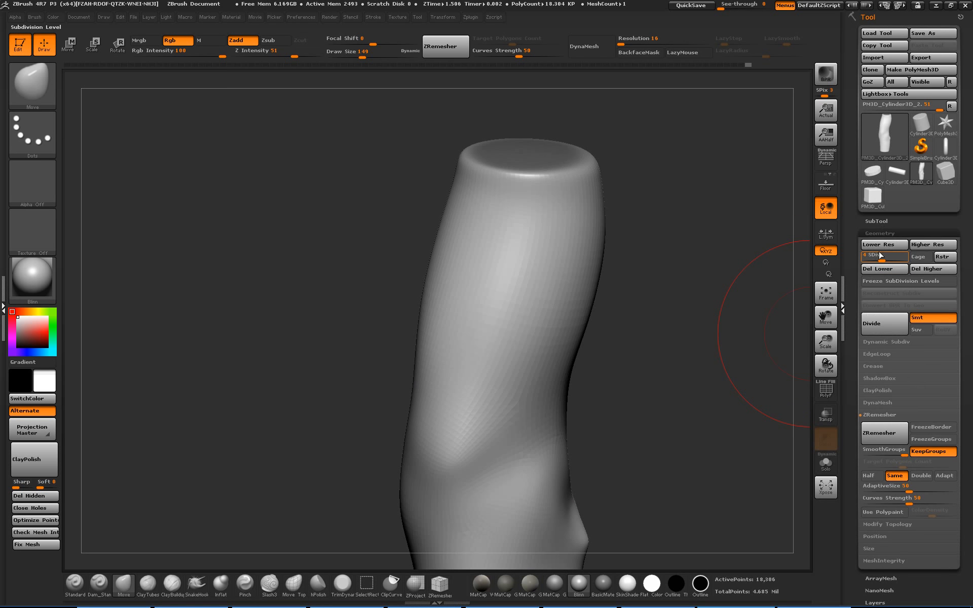
key("ctrl+d")
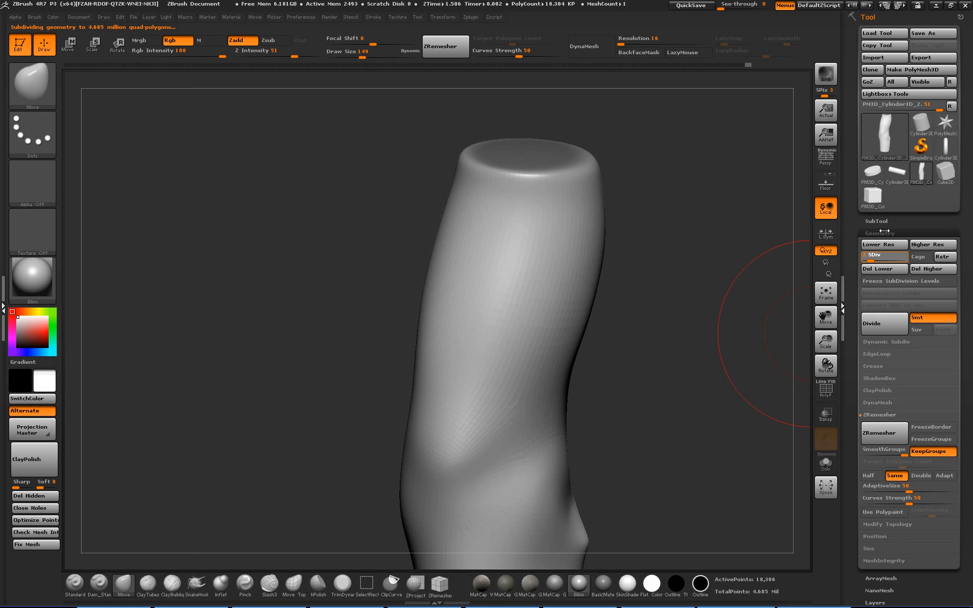
left_click(879, 233)
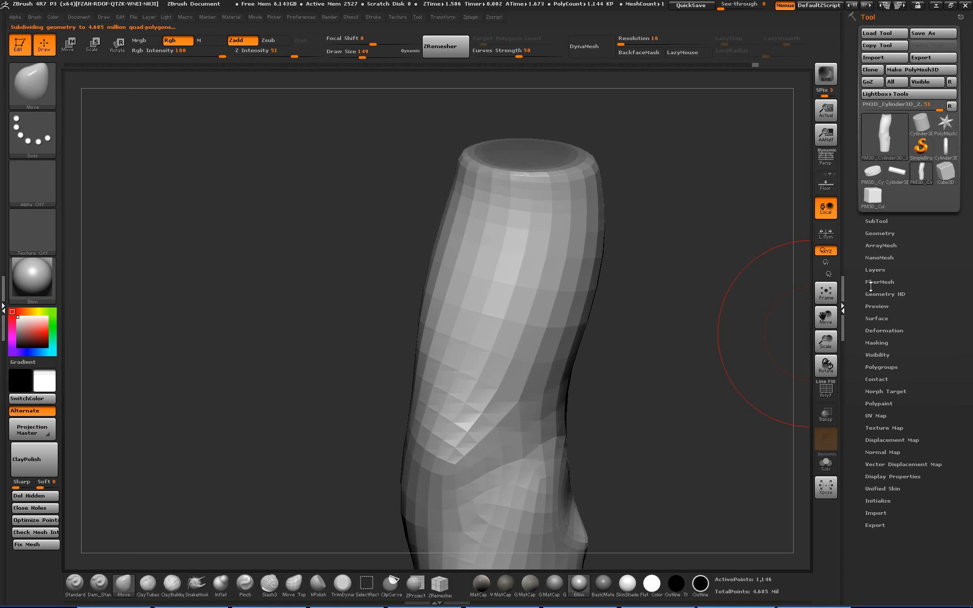
left_click(876, 344)
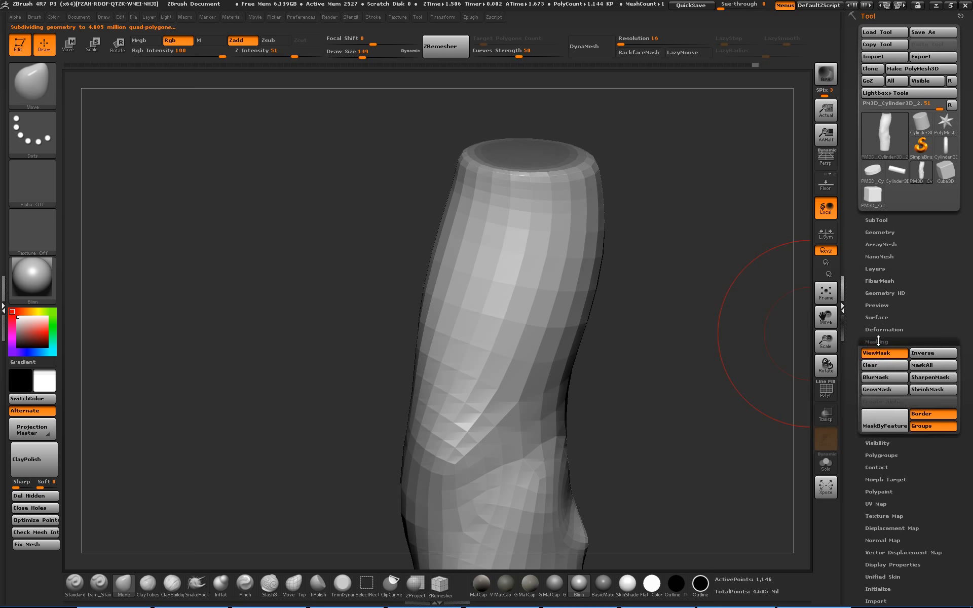
left_click(880, 391)
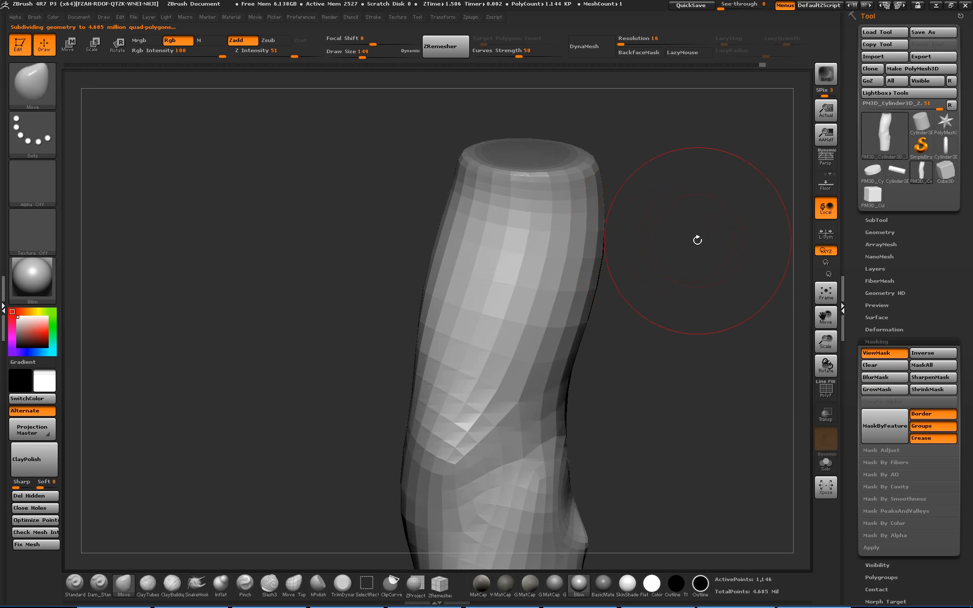
left_click_drag(698, 240, 716, 239)
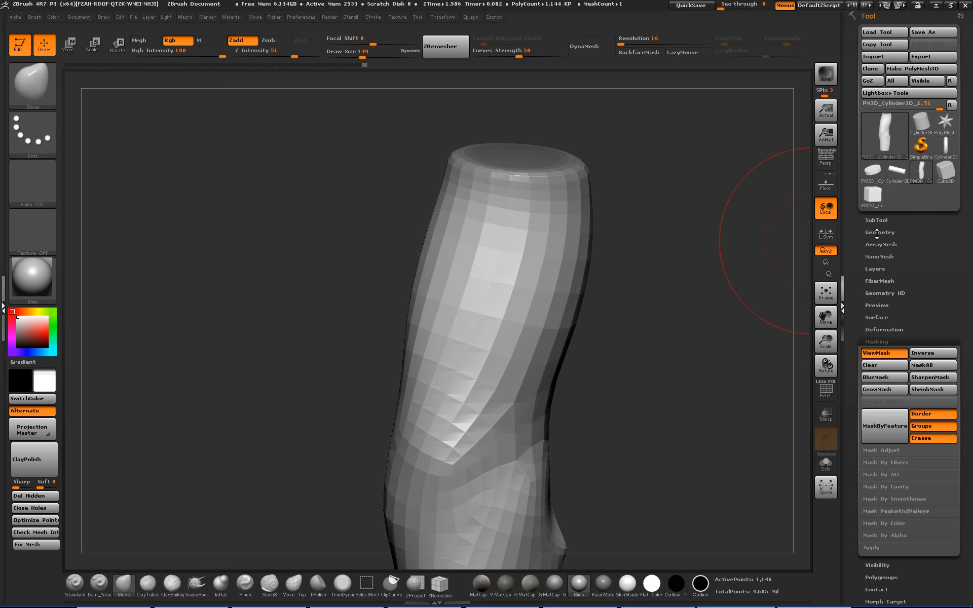
Return the mesh to subdivision level 8 and switch to the Standard brush.
left_click(877, 233)
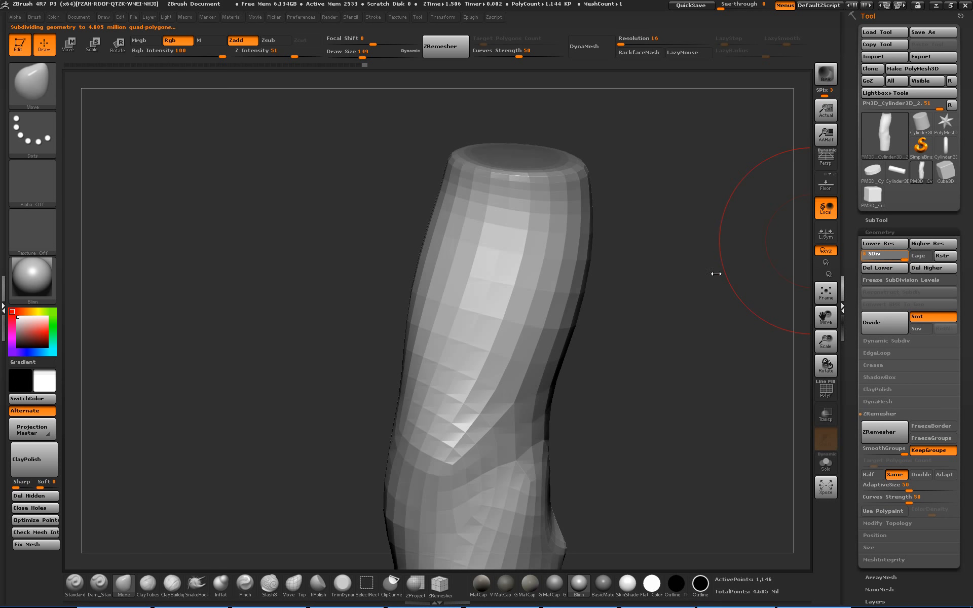
mouse_move(678, 303)
left_mouse_down("alt")
mouse_move(663, 267)
mouse_move(641, 313)
mouse_move(658, 289)
mouse_move(653, 259)
left_mouse_up("alt")
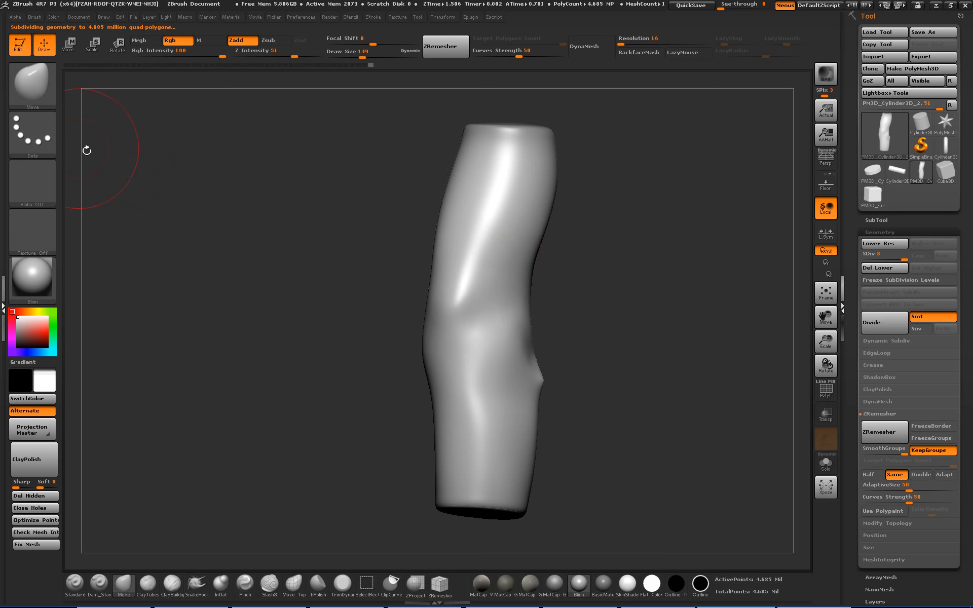
left_click(30, 93)
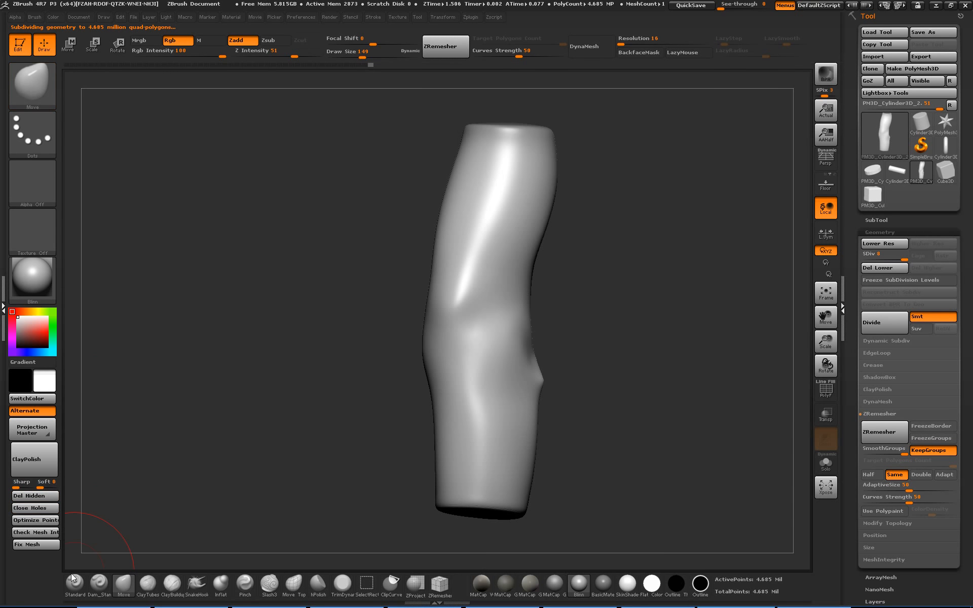
left_click(74, 582)
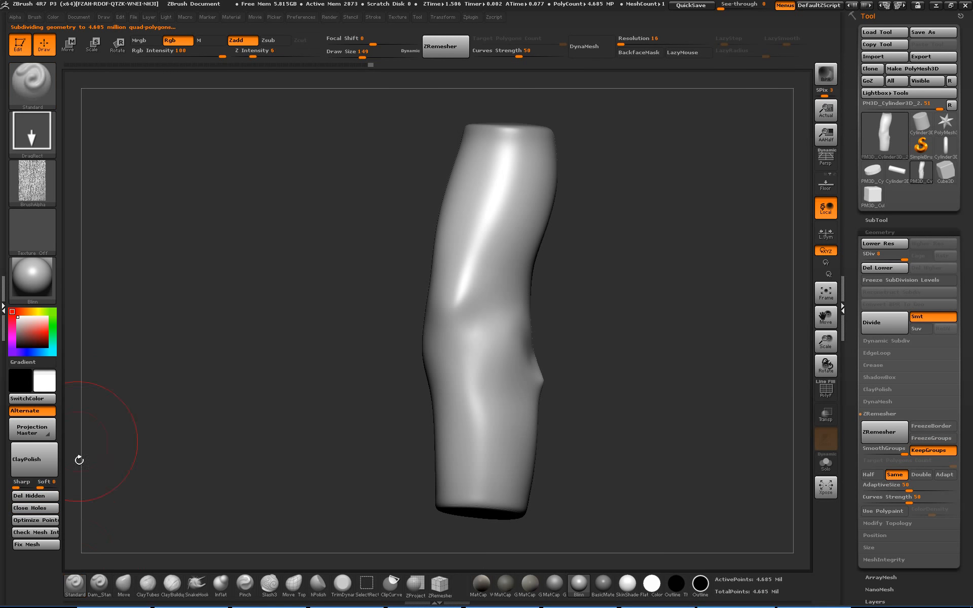
left_click_drag(562, 188, 521, 131)
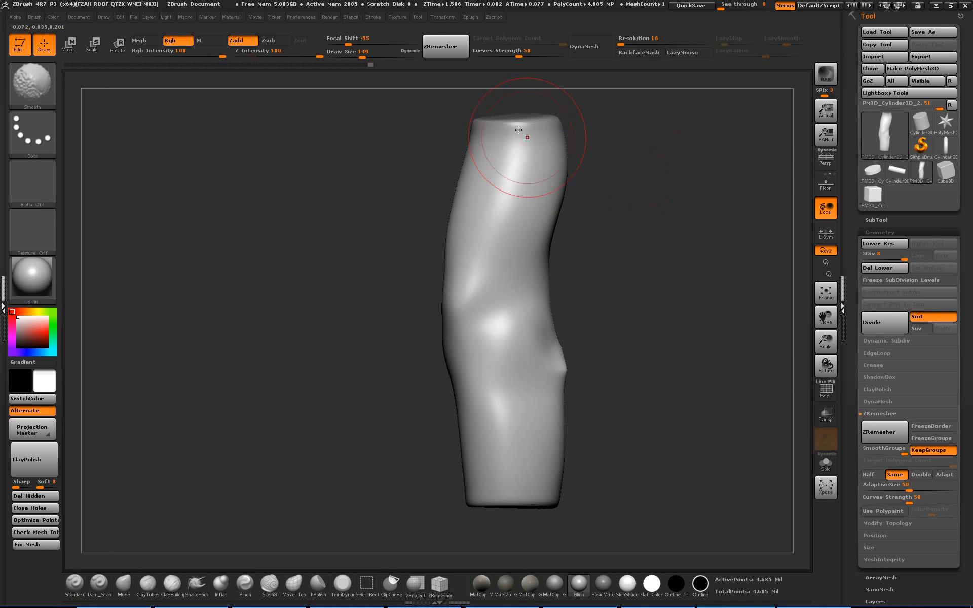
Activate symmetry on the Y axis only, with X symmetry turned off.
left_click(471, 18)
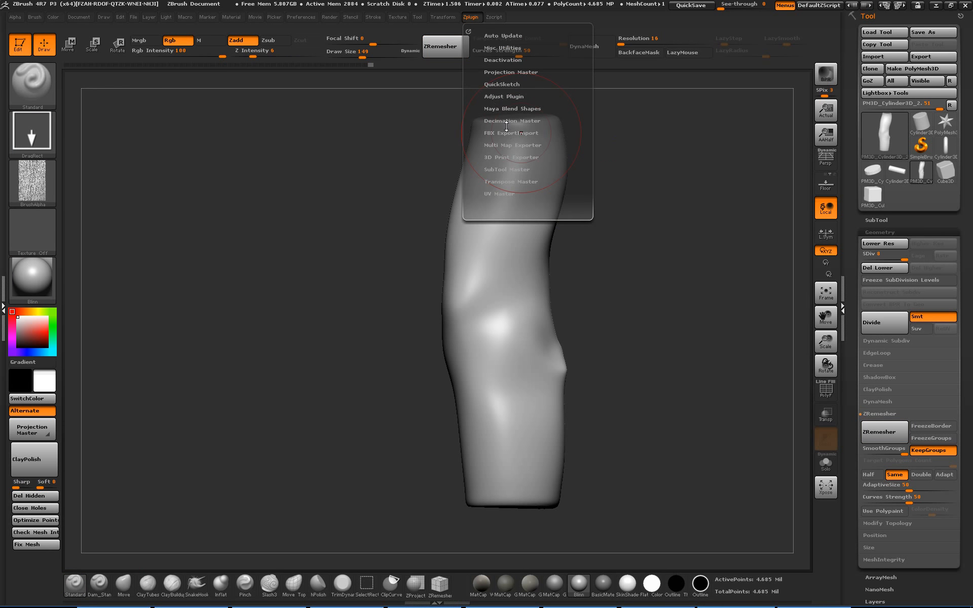
left_click(445, 18)
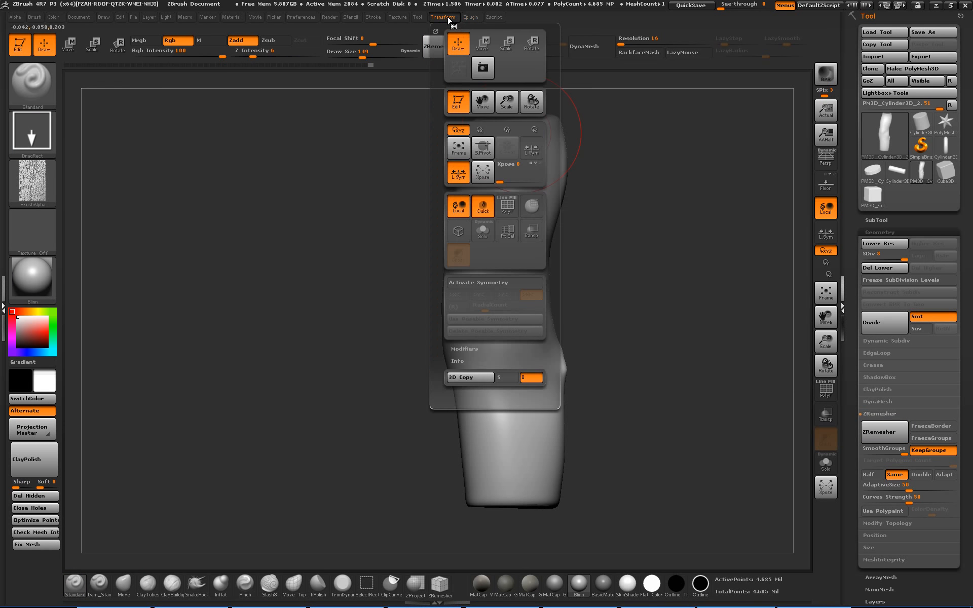
left_click(488, 285)
left_click(461, 297)
left_click(473, 296)
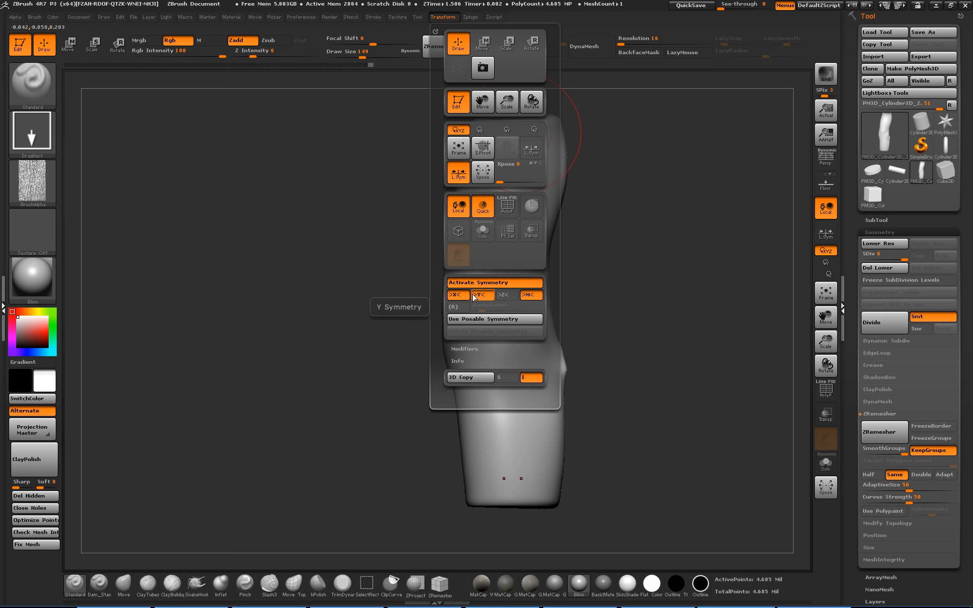
left_click(463, 298)
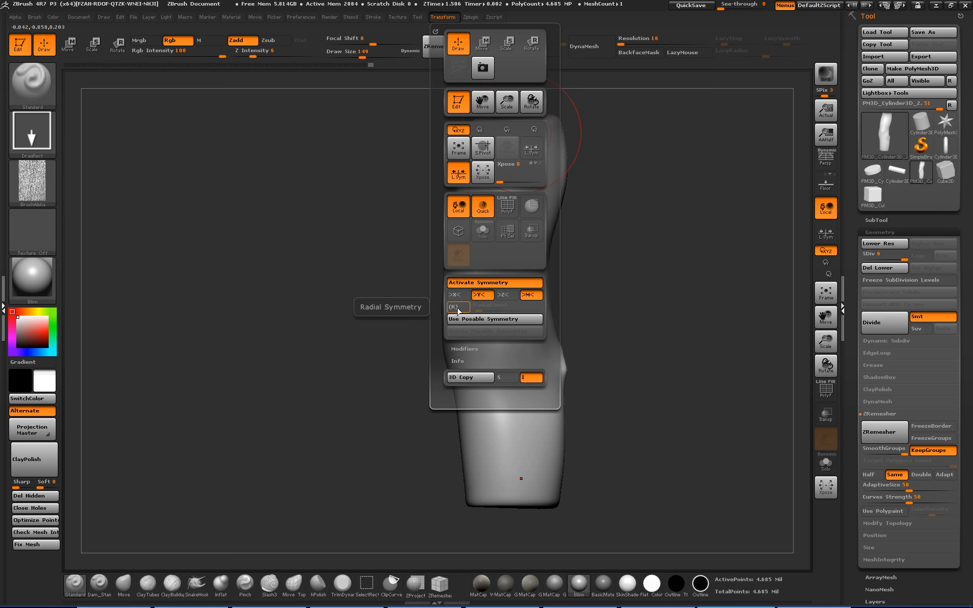
Turn on radial symmetry and local symmetry for the trunk.
left_click(457, 308)
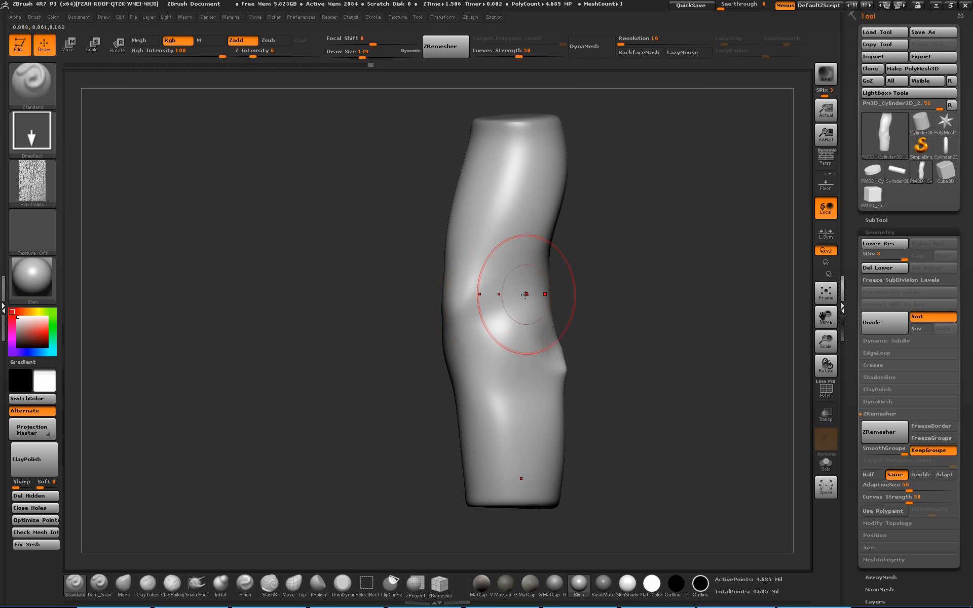
left_click(826, 233)
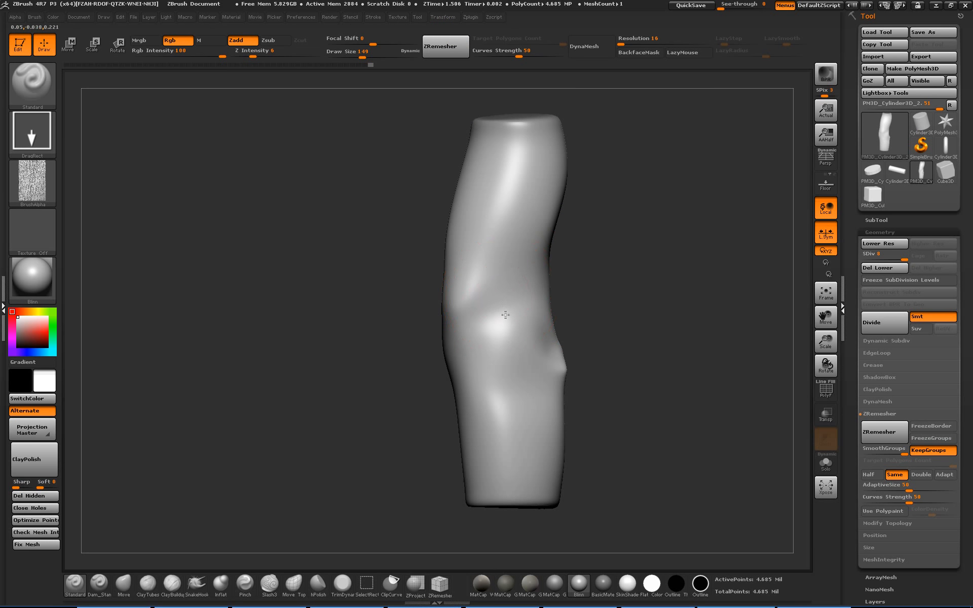
Try stamping the bark alpha around the lower part of the trunk and undo the stamp.
left_click_drag(542, 425, 493, 511)
left_click_drag(628, 361, 628, 496, "alt")
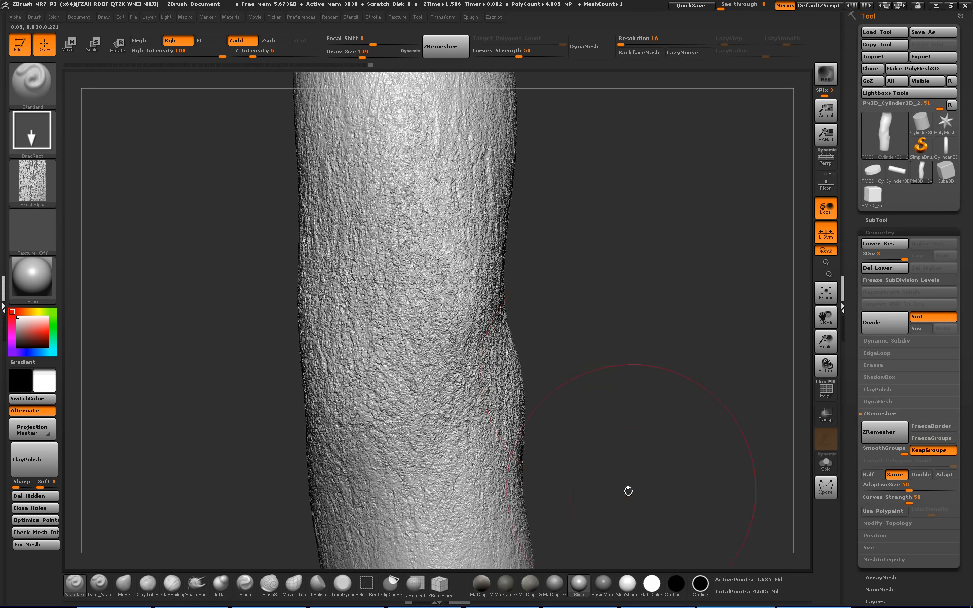
left_click_drag(648, 357, 578, 352)
key("ctrl+z")
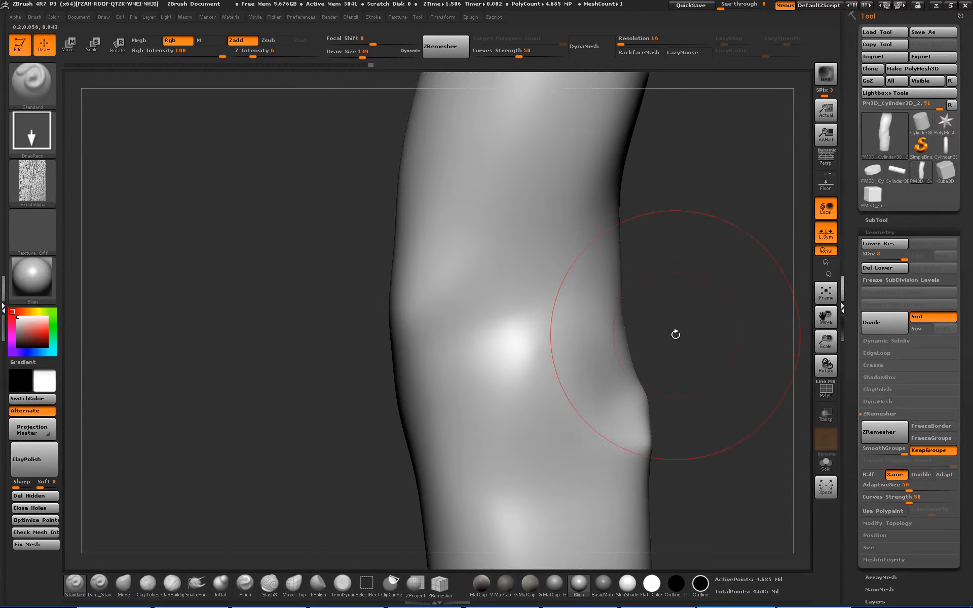
Stamp the bark alpha around the upper, middle and lower sections of the trunk with the DragRect stroke.
left_click_drag(675, 334, 642, 281, "alt")
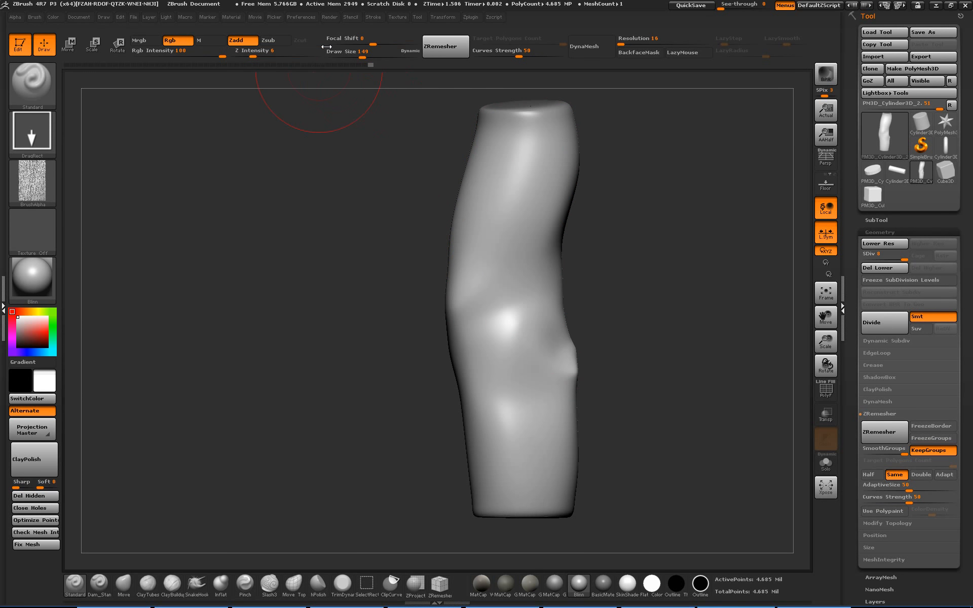
left_click_drag(517, 183, 507, 180)
left_click_drag(583, 280, 617, 274)
left_click_drag(480, 275, 505, 373)
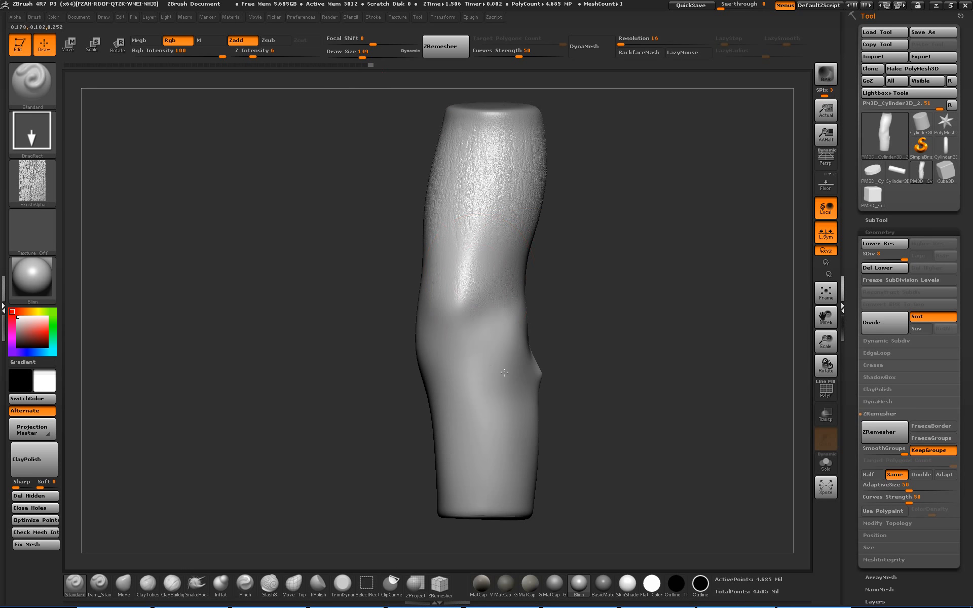
left_click_drag(609, 348, 589, 337)
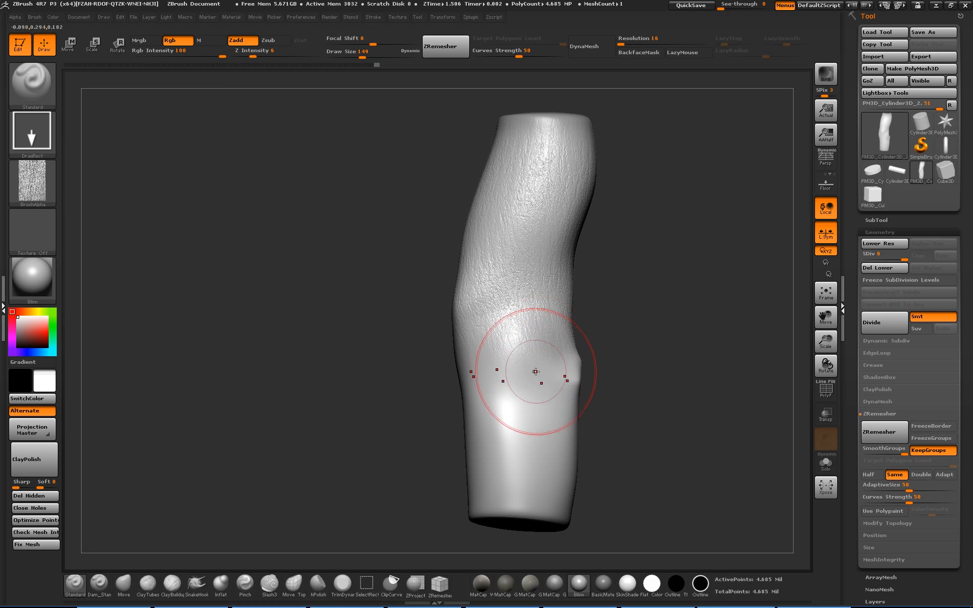
left_click_drag(536, 372, 535, 472)
Examine the stamped bark relief from several sides, including the cut end and close up.
left_click_drag(659, 454, 603, 494)
left_click_drag(677, 457, 720, 391)
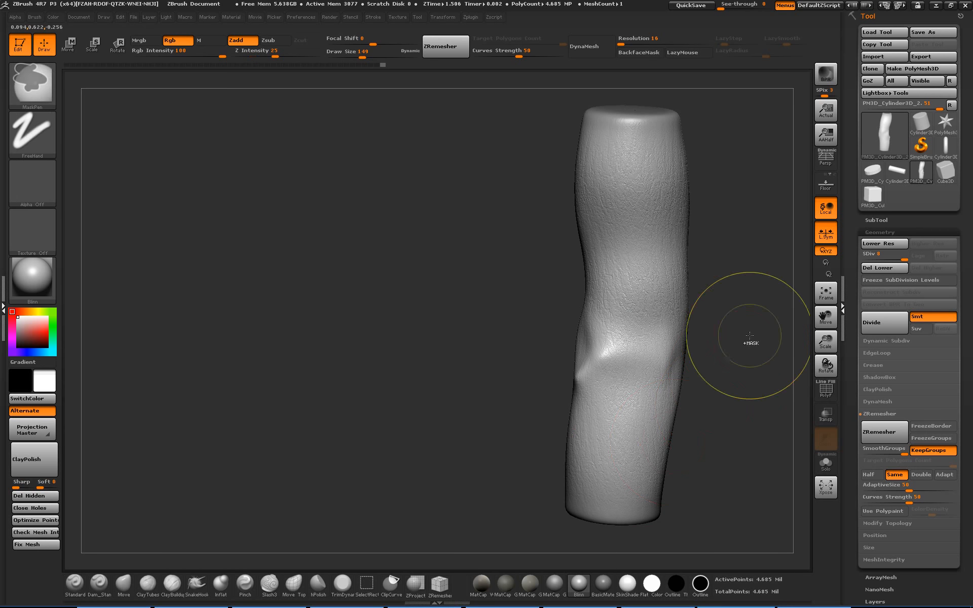
left_click_drag(770, 316, 667, 218)
left_click_drag(671, 313, 673, 355)
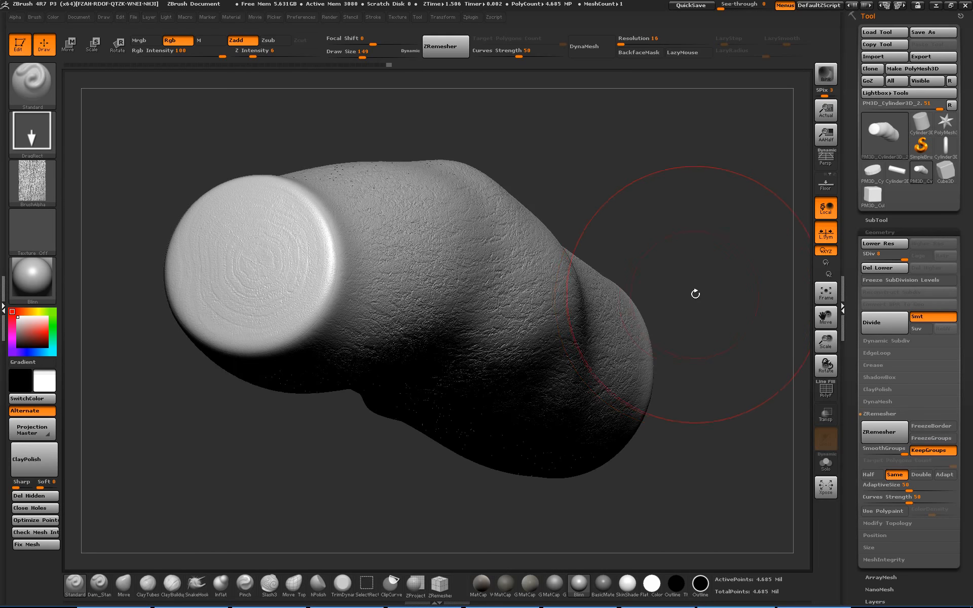
left_click_drag(696, 294, 793, 300)
left_click_drag(641, 238, 660, 234)
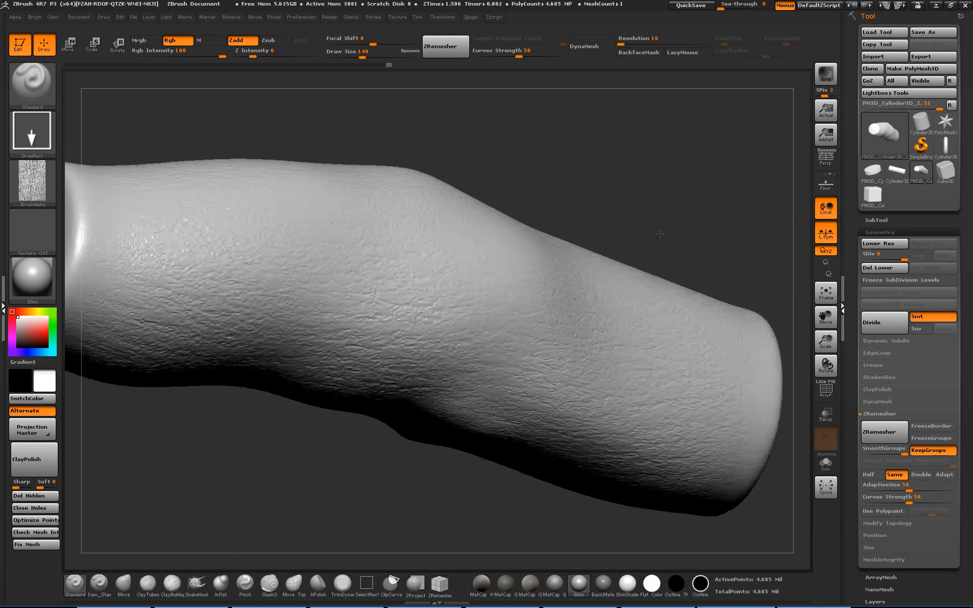
left_click_drag(548, 224, 565, 278, "alt")
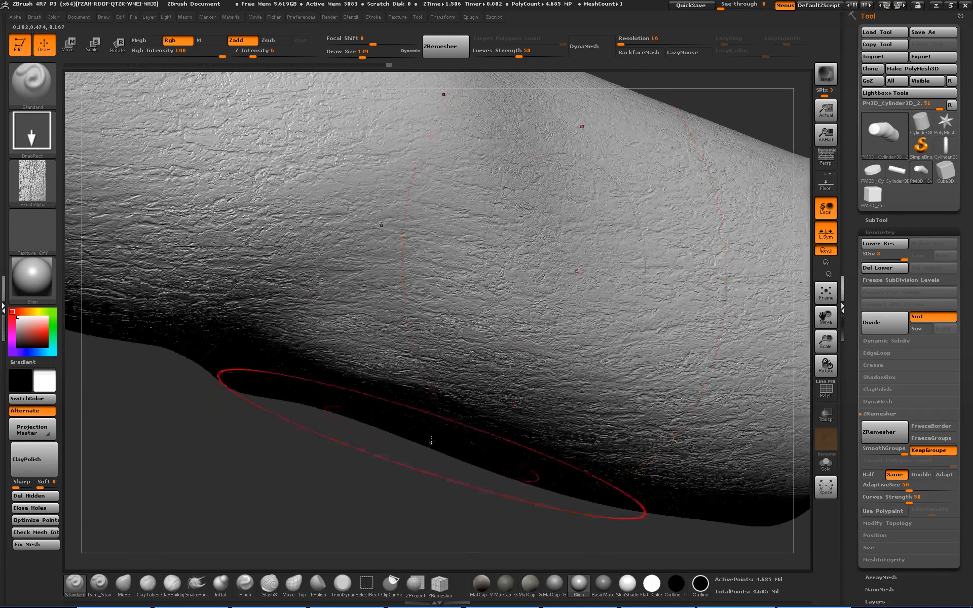
left_click_drag(410, 485, 437, 425, "alt")
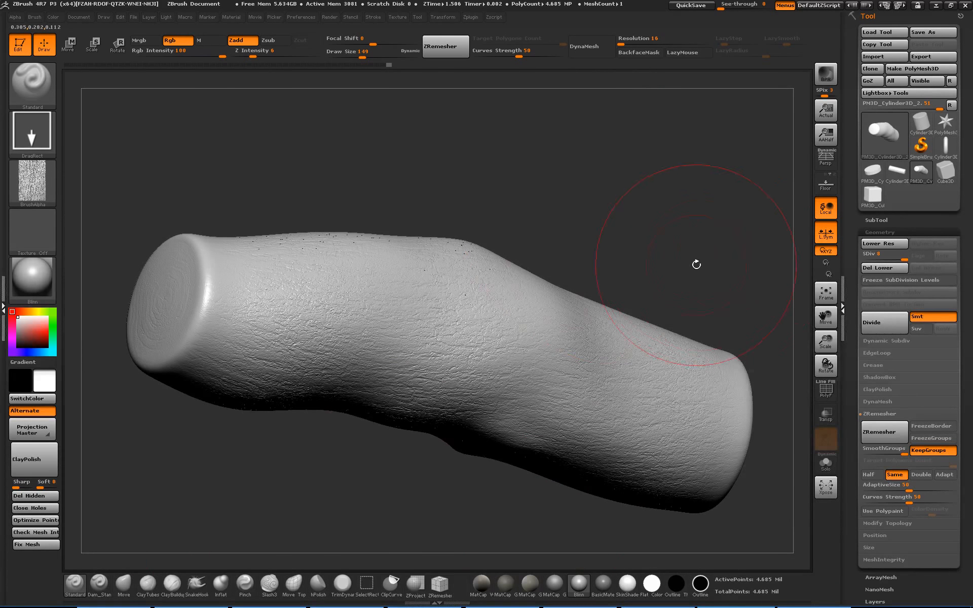
Add surface noise with a scale of about 33.7 and a strength of -0.0012, and apply it to the mesh.
left_click(881, 233)
left_click(883, 318)
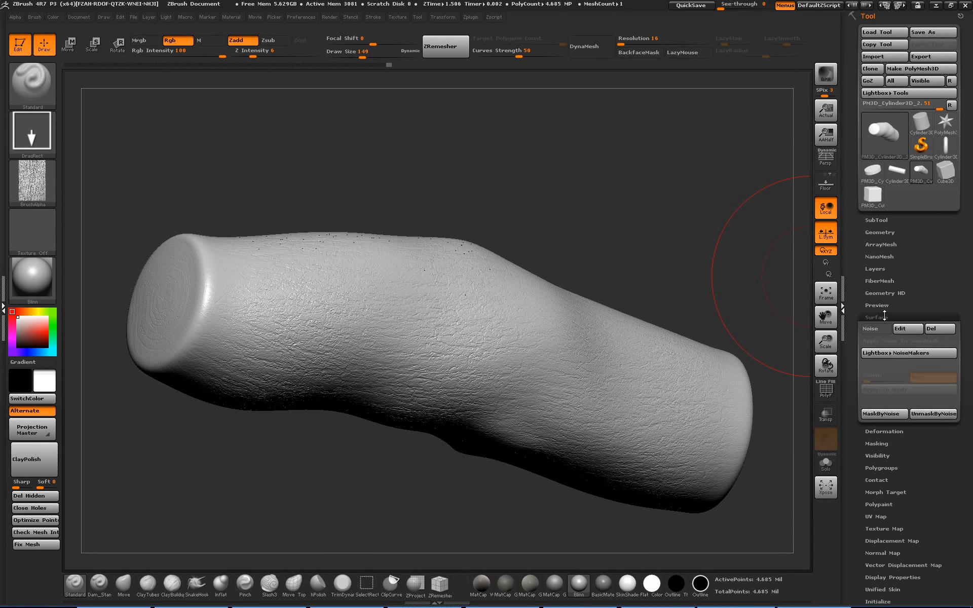
left_click(871, 329)
left_click(907, 329)
left_click_drag(887, 236, 879, 236)
left_click_drag(870, 286, 864, 283)
left_click(706, 562)
left_click(883, 391)
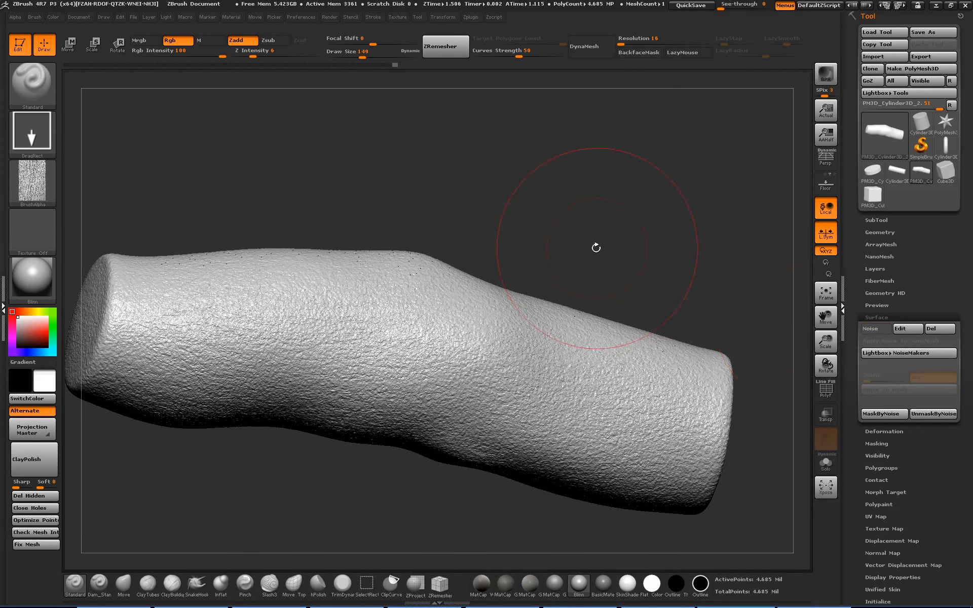
Undo the surface noise applied to the trunk.
left_click_drag(595, 246, 676, 259)
key("ctrl")
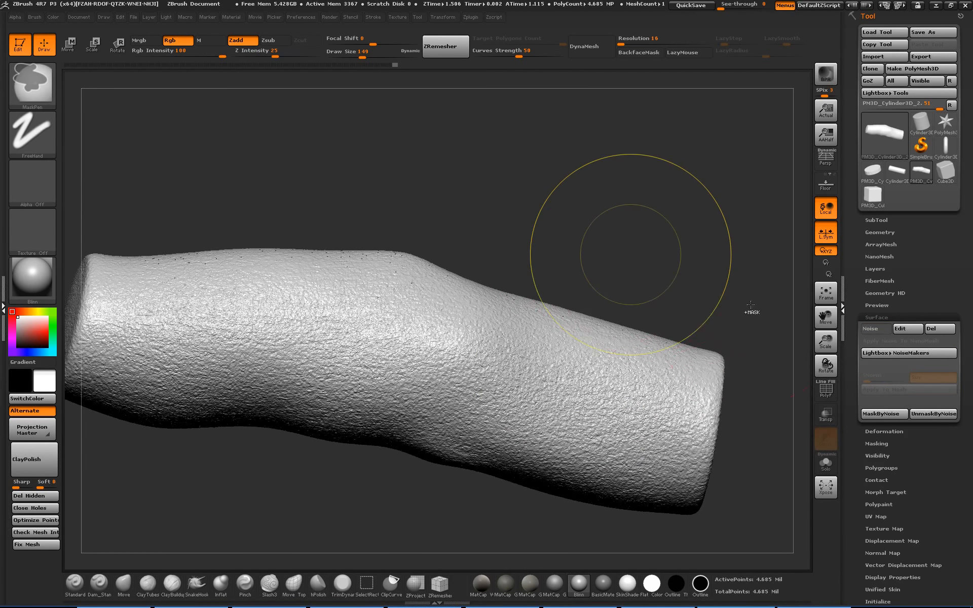
key("ctrl+z")
mouse_move(615, 269)
left_mouse_down()
mouse_move(607, 253)
mouse_move(628, 239)
left_mouse_up()
left_click_drag(629, 239, 639, 315, "alt")
Reopen the surface noise settings and enable the noise plug-in with the Erosion pattern.
left_click(907, 329)
left_click(890, 222)
left_click_drag(469, 132, 377, 155)
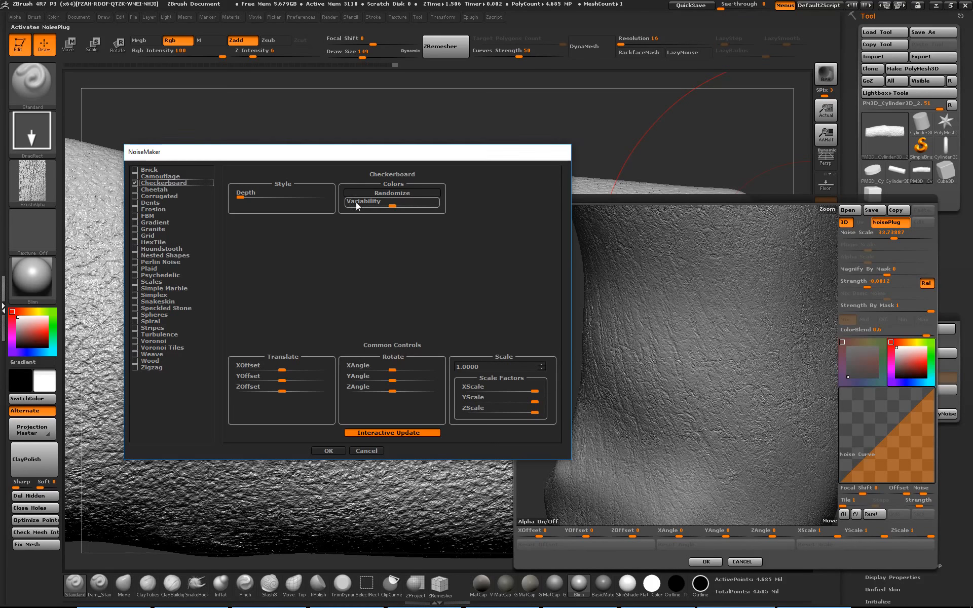
left_click(393, 194)
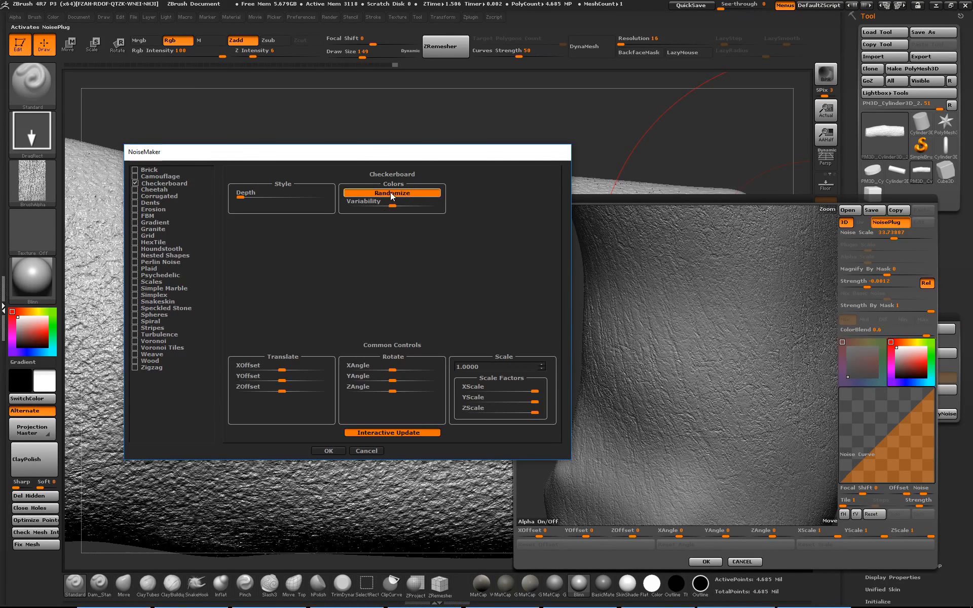
left_click(134, 209)
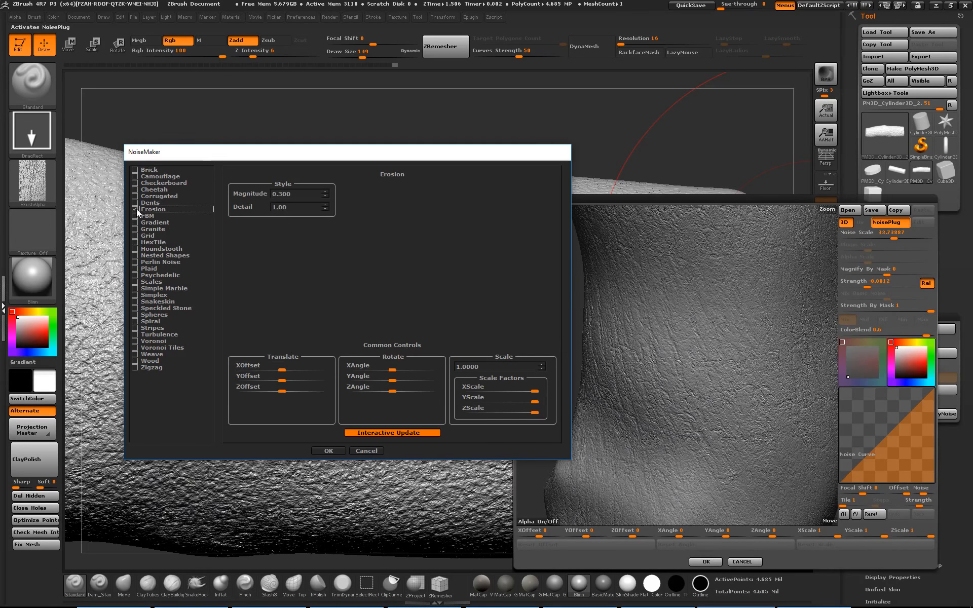
left_click(329, 451)
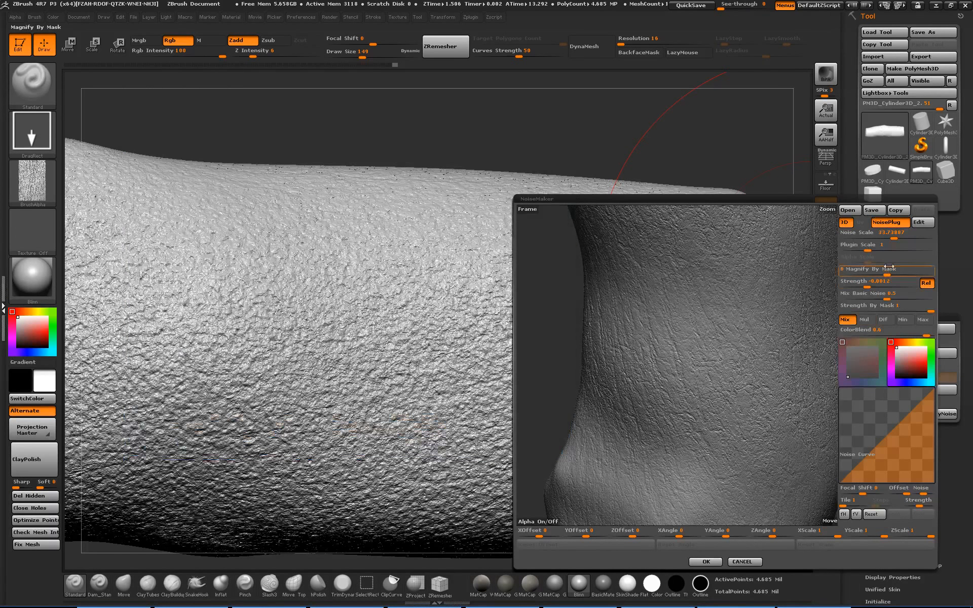
Set the plugin scale to about 13.4, adjust the noise strength and apply the erosion noise to the mesh.
mouse_move(868, 250)
left_mouse_down()
mouse_move(890, 250)
mouse_move(859, 250)
mouse_move(881, 251)
left_mouse_up()
left_click_drag(866, 286, 869, 286)
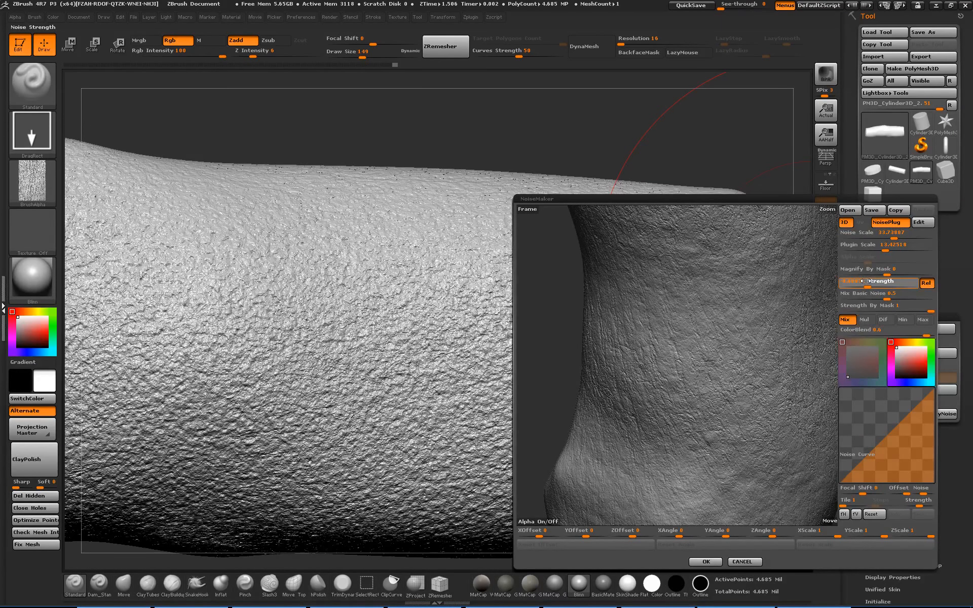
left_click(706, 562)
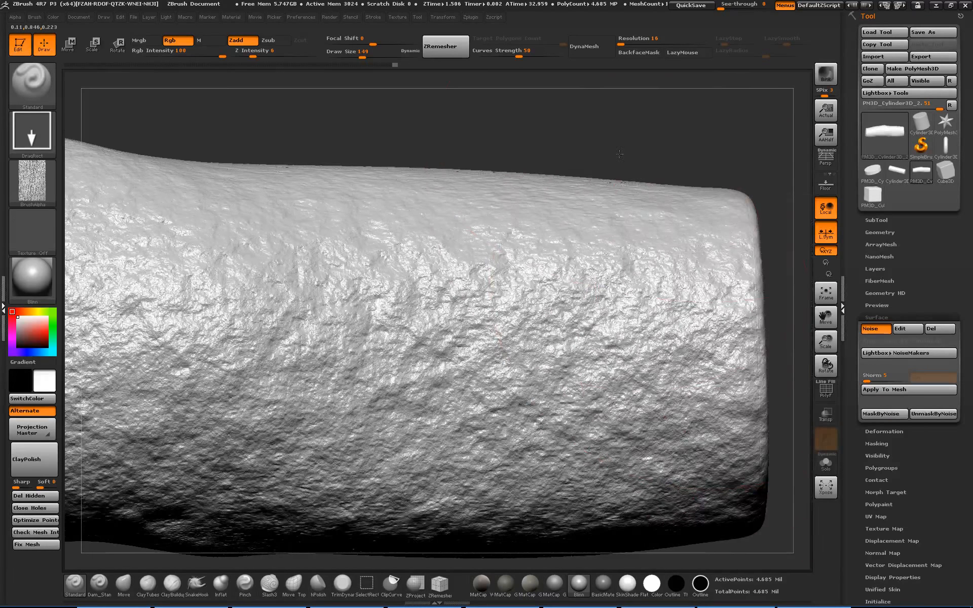
left_click_drag(706, 155, 721, 157, "alt")
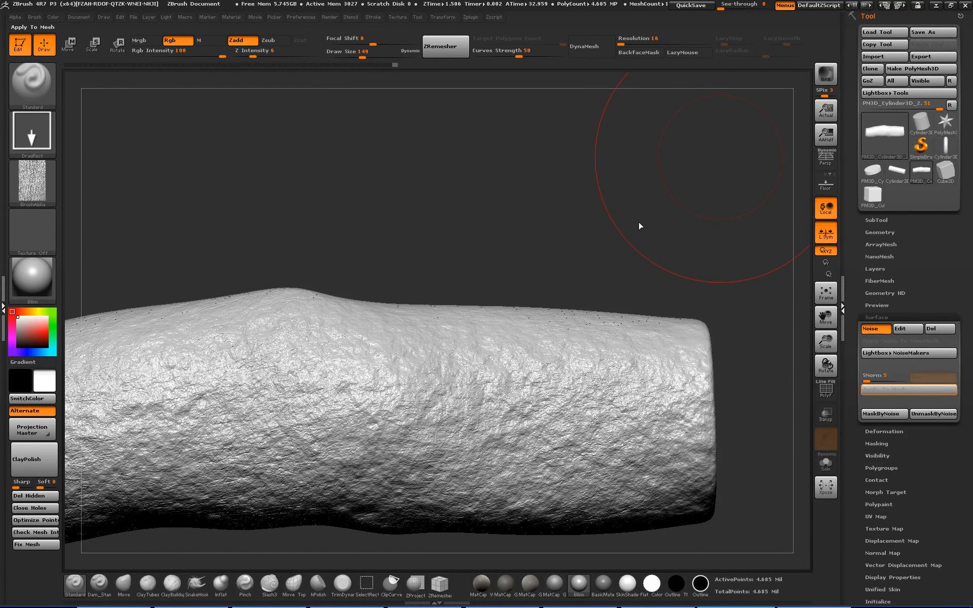
left_click_drag(643, 215, 659, 276)
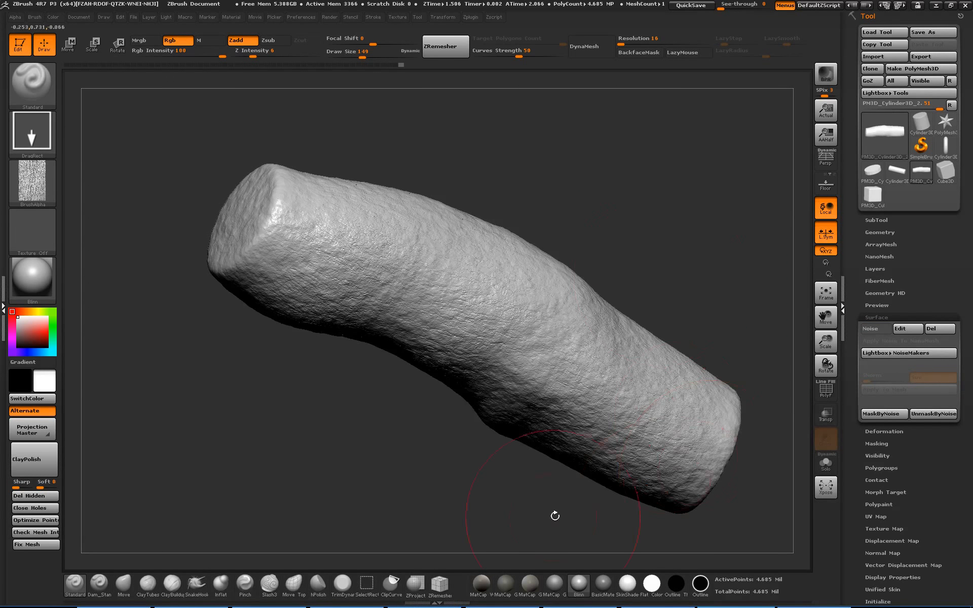
Switch the trunk's material to MatCap GreenRoma.
left_click(541, 589)
left_click_drag(507, 507, 413, 471)
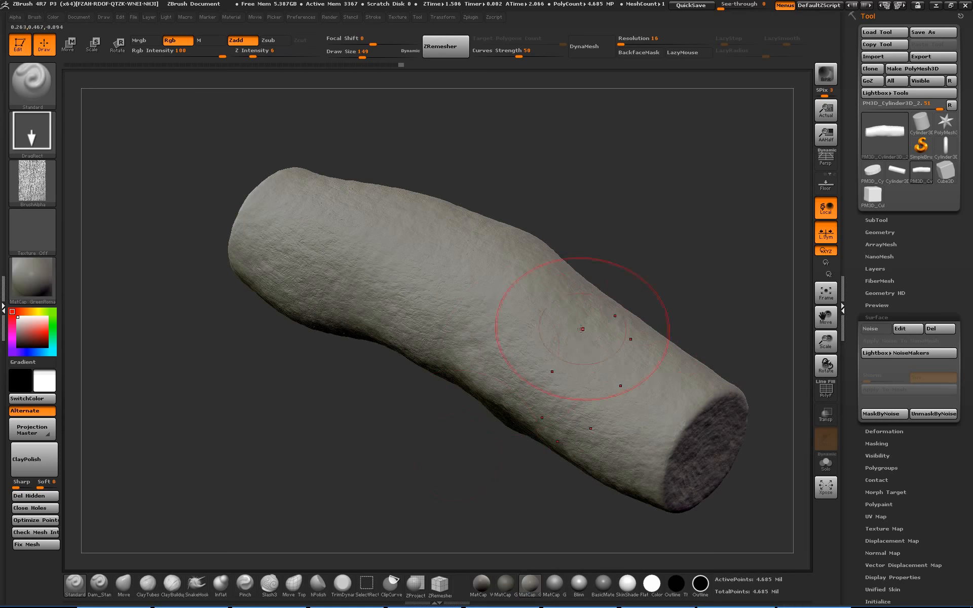
left_click_drag(672, 266, 567, 371)
left_click_drag(463, 242, 228, 213, "alt")
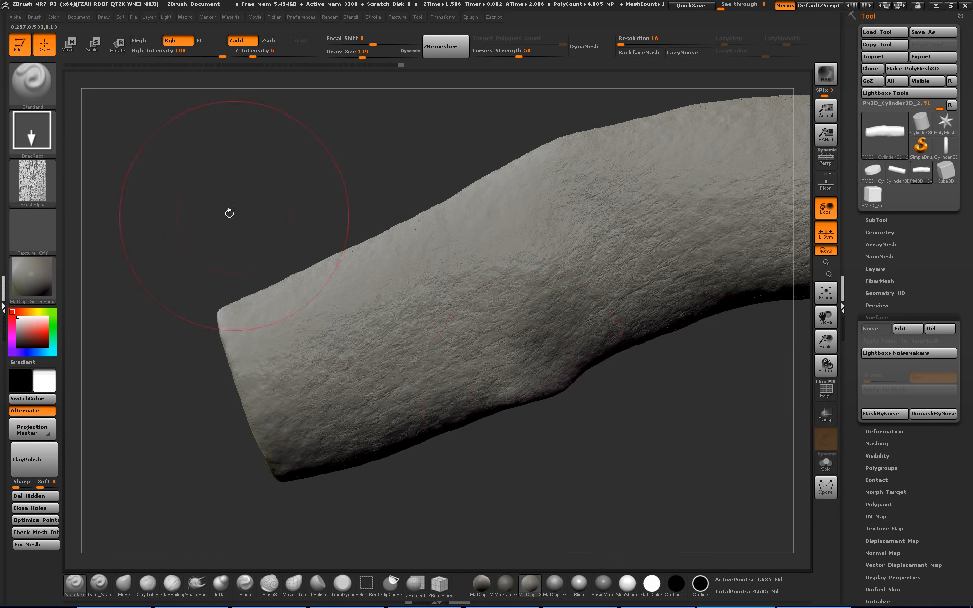
Examine the bark surface and the rim of the cut end up close, and check the polyframe briefly.
mouse_move(616, 438)
left_mouse_down()
mouse_move(670, 448)
mouse_move(630, 412)
mouse_move(613, 469)
mouse_move(690, 492)
mouse_move(573, 431)
left_mouse_up()
left_click_drag(502, 499, 667, 412)
left_click_drag(672, 367, 615, 337, "alt")
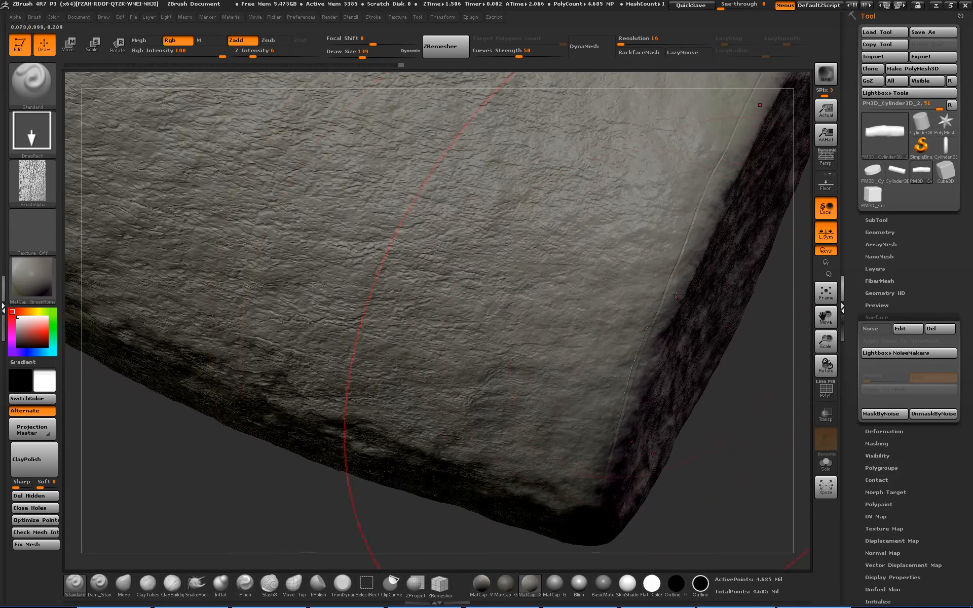
left_click_drag(762, 440, 614, 278, "alt")
left_click_drag(697, 263, 722, 335, "alt")
mouse_move(552, 228)
left_mouse_down("alt")
mouse_move(624, 269)
mouse_move(604, 246)
mouse_move(600, 297)
mouse_move(626, 274)
mouse_move(661, 341)
mouse_move(594, 331)
mouse_move(604, 347)
left_mouse_up("alt")
key("shift+f")
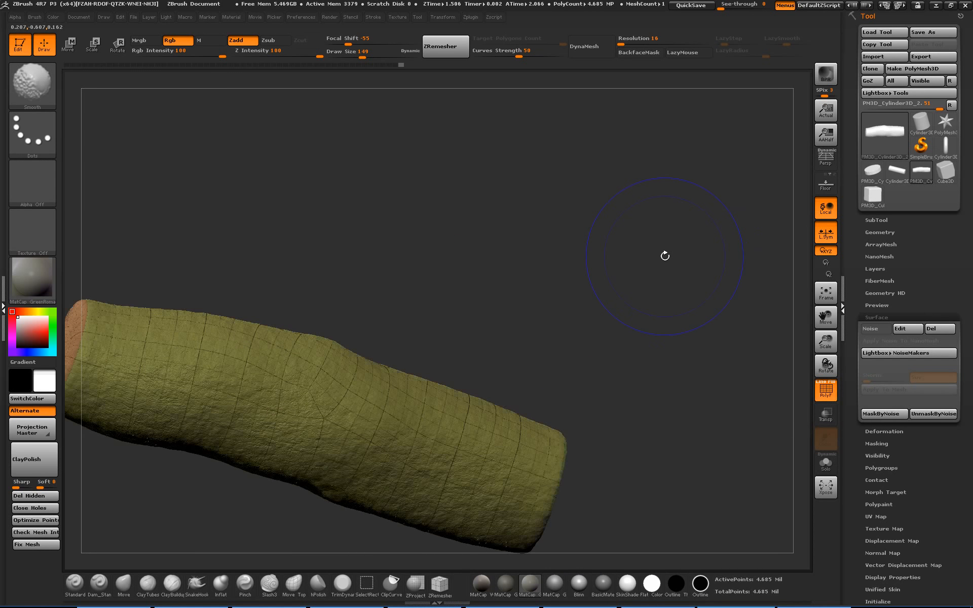
key("shift+f")
Lower the subdivision level, reduce the draw size to 16 and smooth the seam along the rim of the cut end.
mouse_move(666, 256)
left_mouse_down()
mouse_move(592, 317)
mouse_move(675, 303)
mouse_move(568, 268)
left_mouse_up()
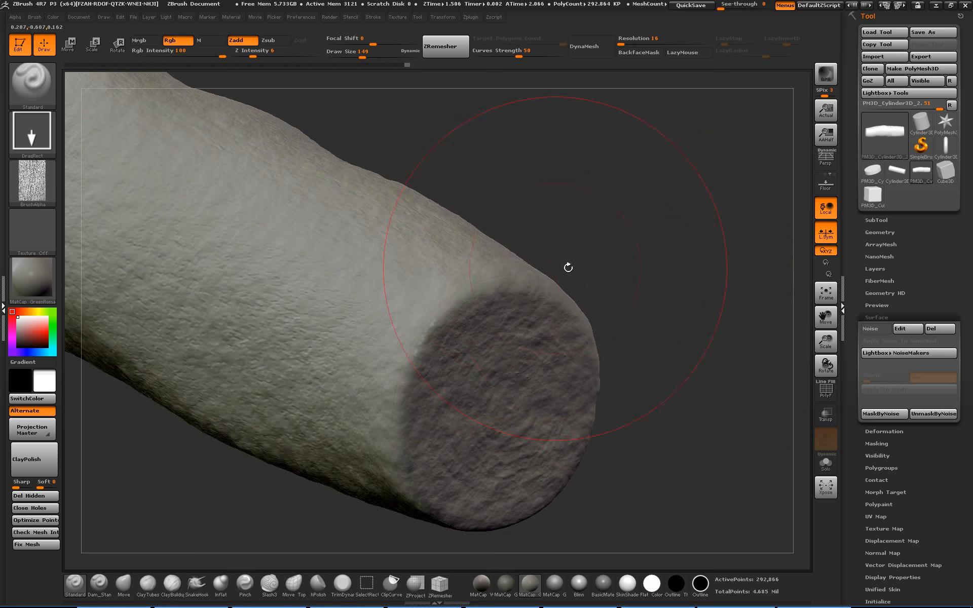
key("s")
mouse_move(476, 299)
left_mouse_down()
mouse_move(455, 298)
mouse_move(403, 355)
left_mouse_up()
key("shift")
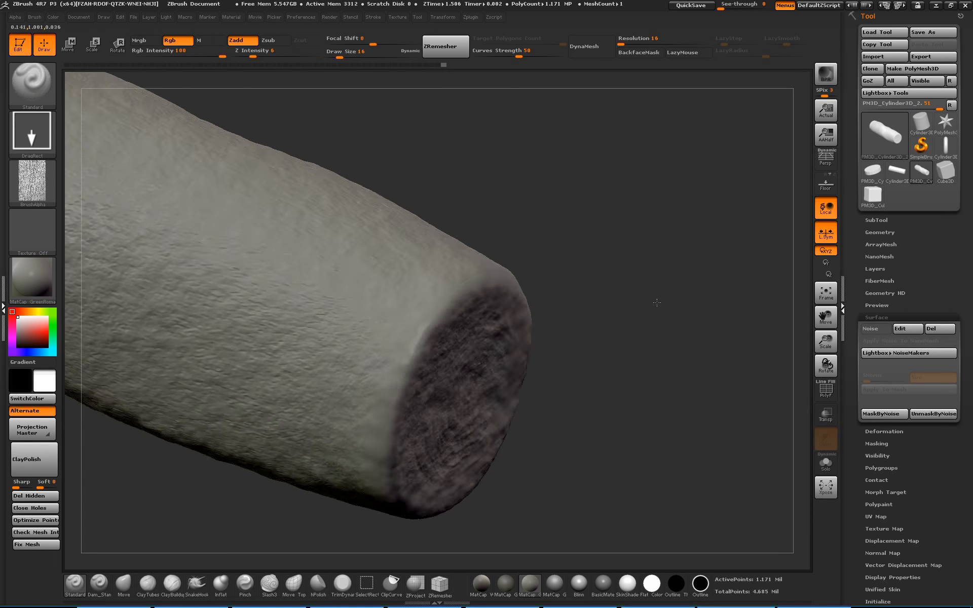
right_click_drag(621, 283, 659, 254, "ctrl")
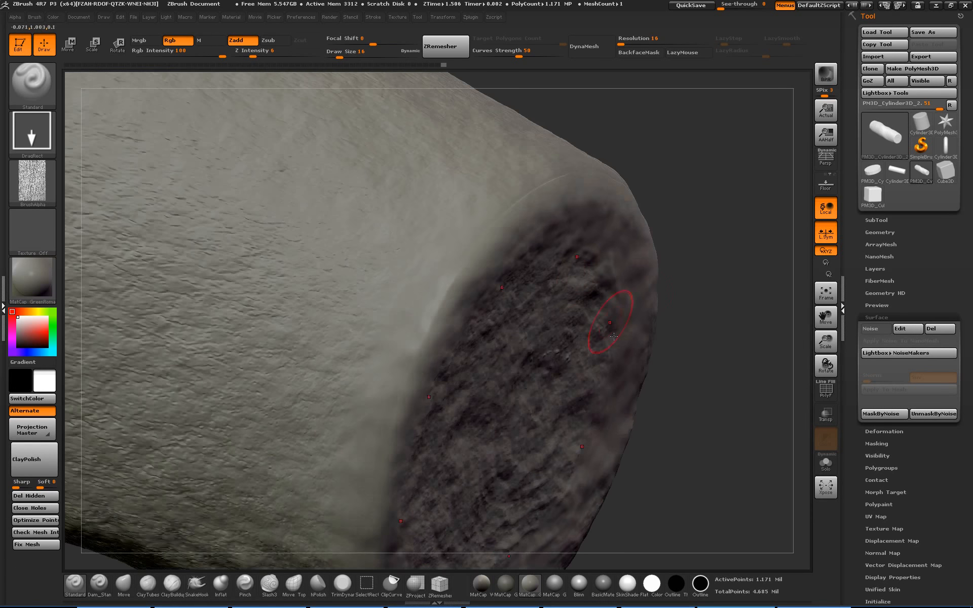
left_click_drag(698, 228, 720, 238)
mouse_move(551, 148)
left_mouse_down("shift")
mouse_move(514, 195)
mouse_move(567, 131)
left_mouse_up("shift")
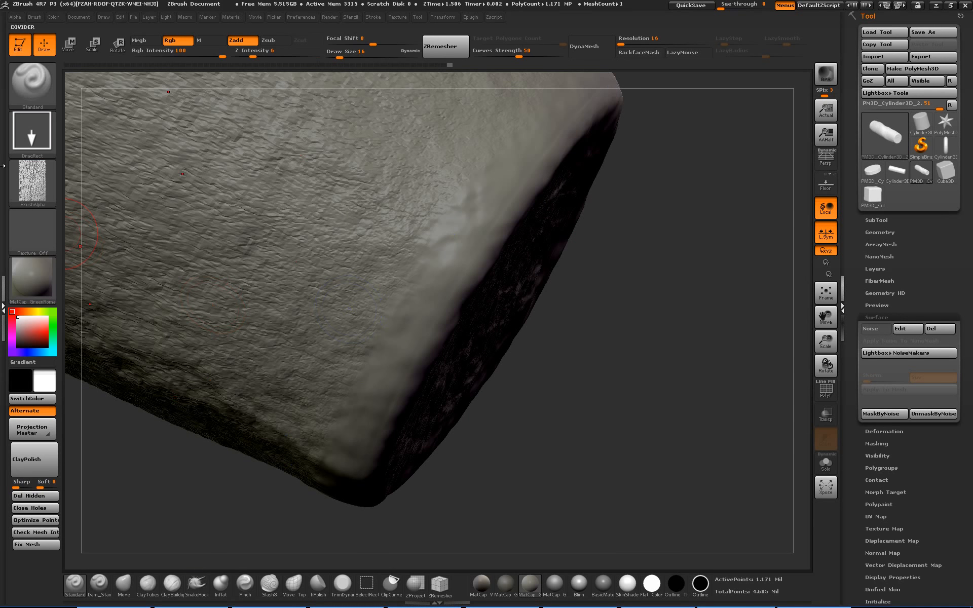
Try the Color Spray stroke near the smoothed rim, and restamp the bark alpha there with DragRect at Z Intensity 3.
left_click(32, 134)
left_click(239, 141)
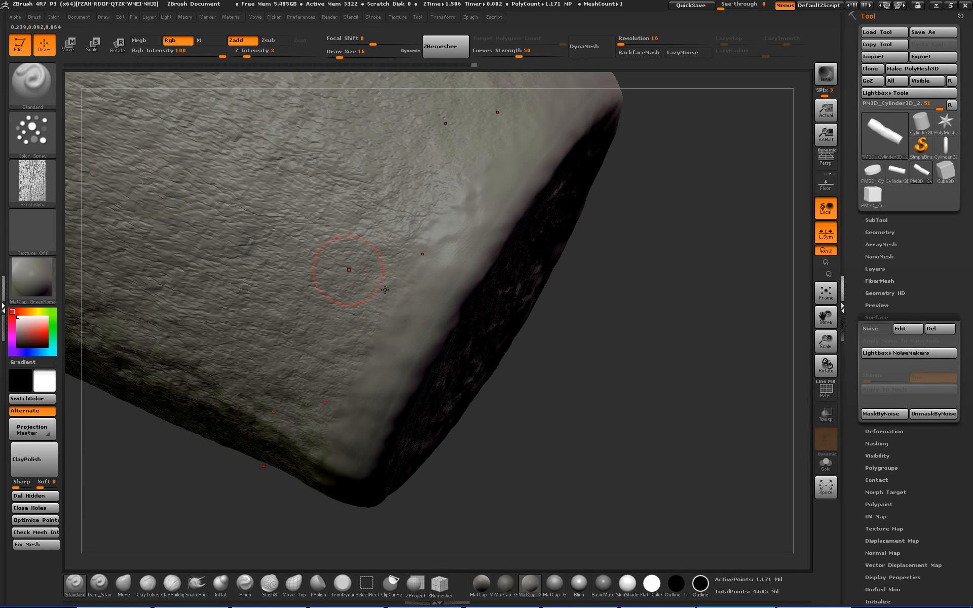
left_click(33, 131)
left_click(143, 142)
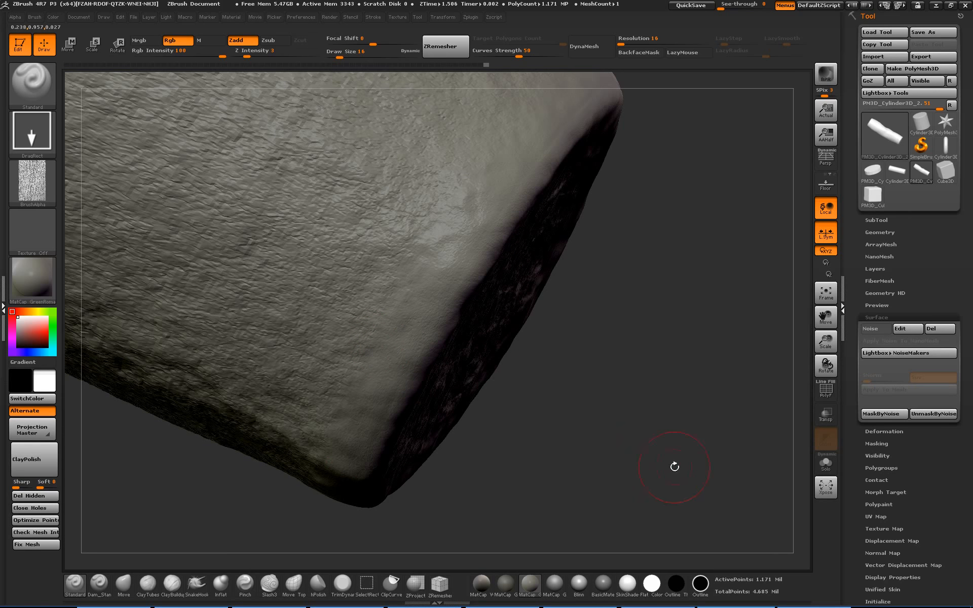
Frame the whole trunk and switch its material to BasicMaterial.
left_click_drag(674, 466, 410, 326)
key("f")
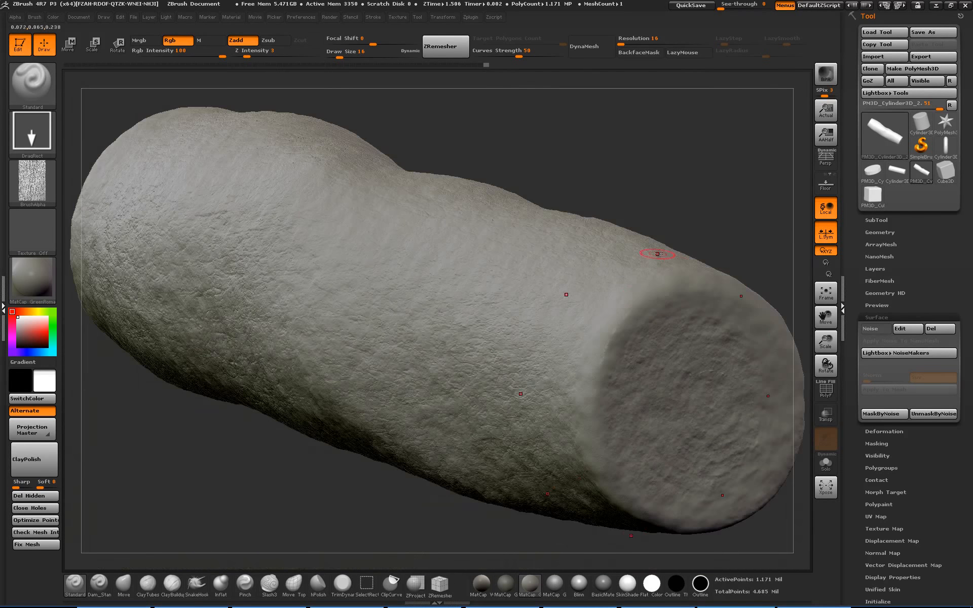
left_click_drag(587, 321, 645, 502)
left_click(610, 588)
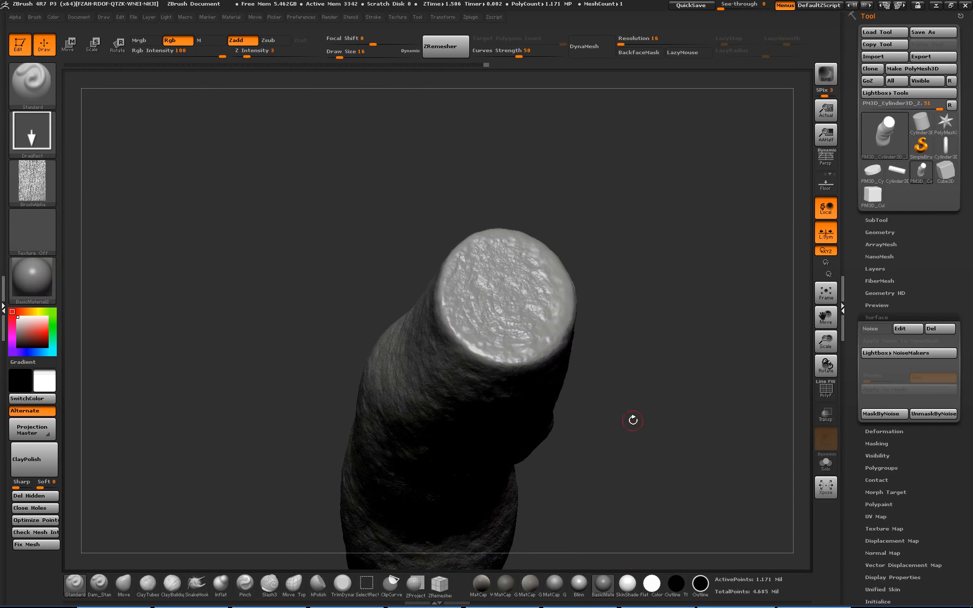
Set the draw size to 51, replace the trunk with a Sphere3D primitive as the active tool and show its Initialize settings.
mouse_move(632, 420)
left_mouse_down()
mouse_move(659, 406)
mouse_move(643, 450)
mouse_move(696, 440)
mouse_move(634, 360)
mouse_move(632, 427)
mouse_move(623, 368)
mouse_move(610, 391)
mouse_move(682, 404)
mouse_move(571, 402)
mouse_move(609, 415)
mouse_move(591, 513)
mouse_move(577, 461)
mouse_move(605, 428)
mouse_move(606, 436)
left_mouse_up()
key("s")
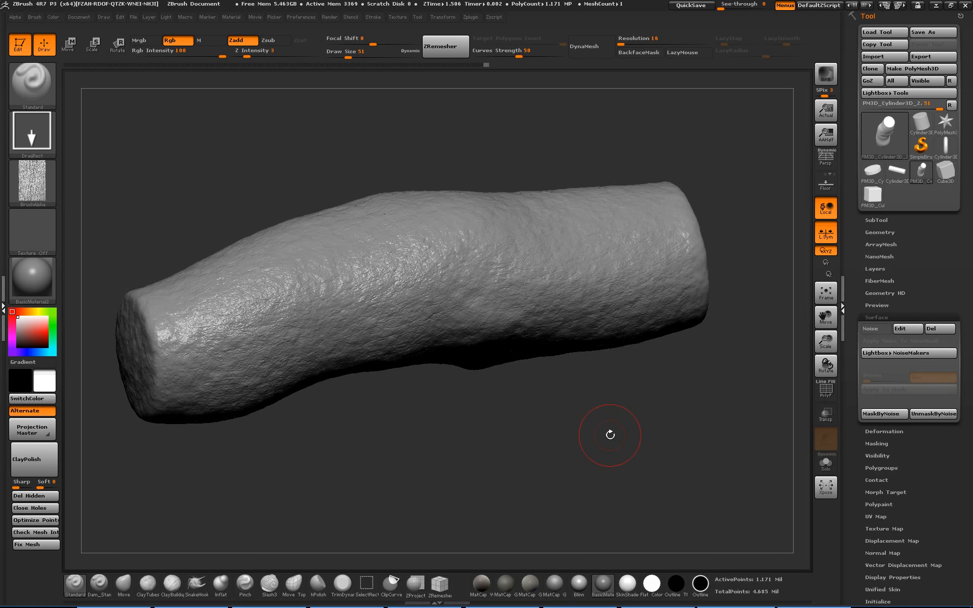
left_click(885, 135)
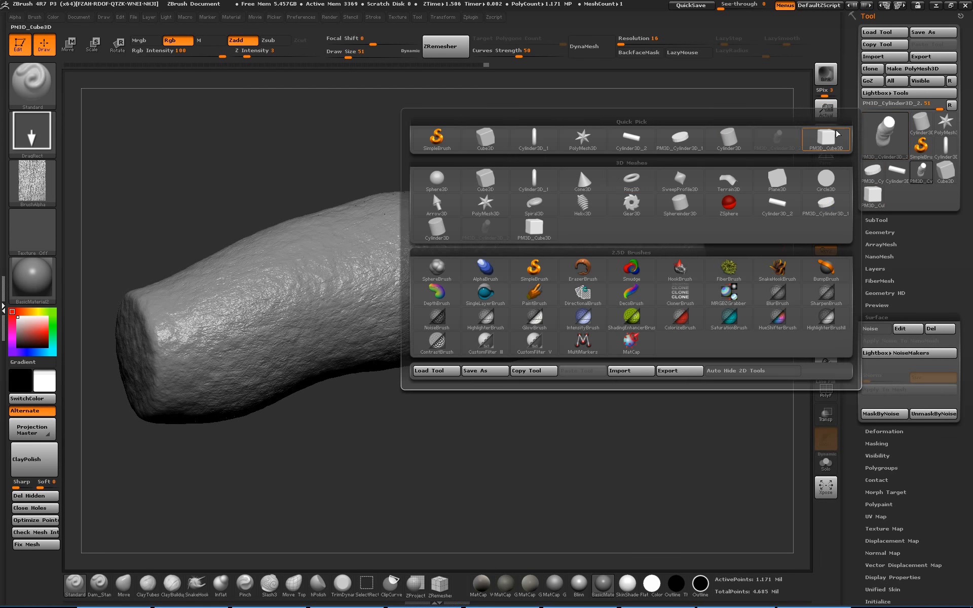
left_click(436, 180)
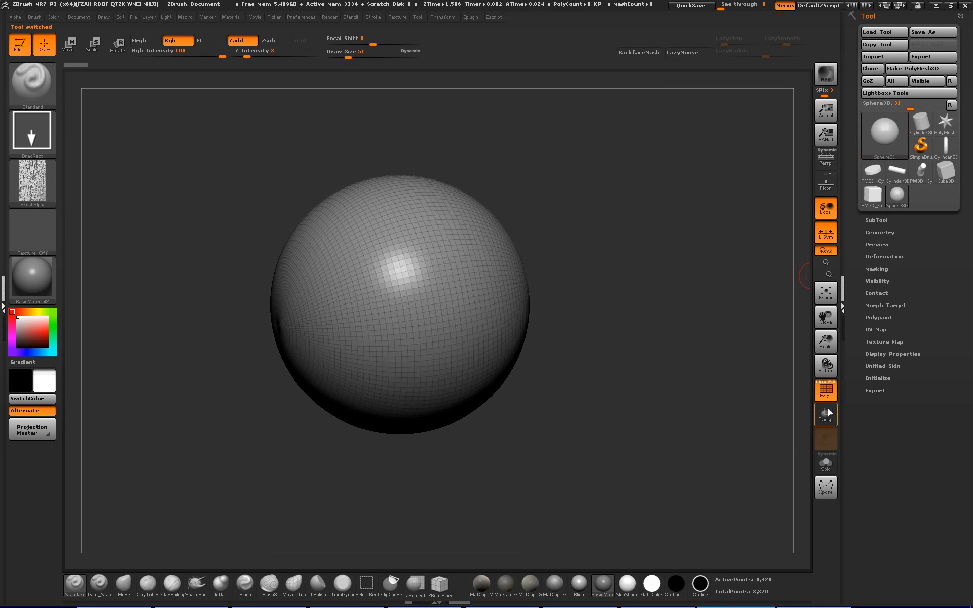
left_click(883, 378)
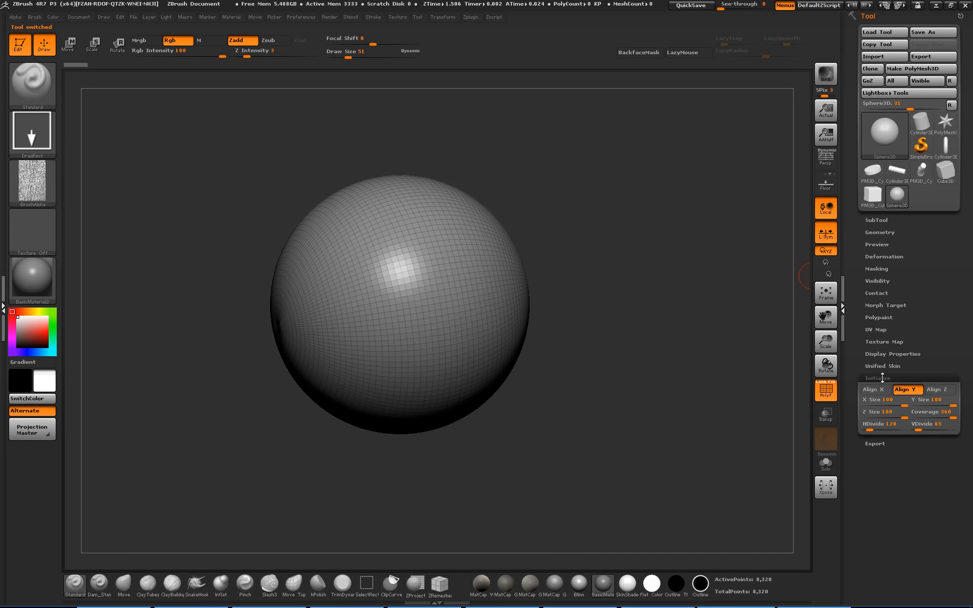
key("super")
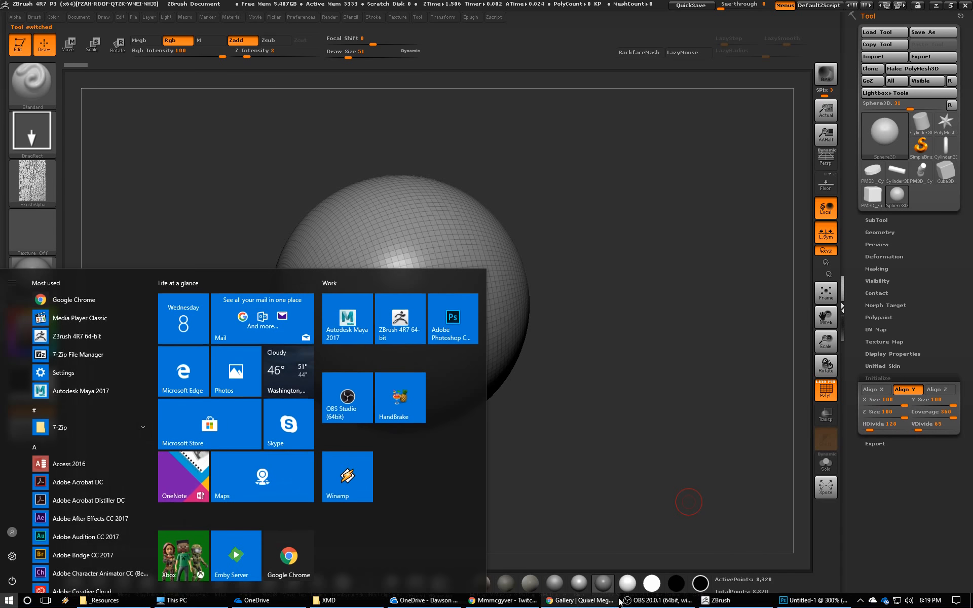
key("super")
Reduce the sphere primitive to 8 horizontal and 8 vertical divisions.
left_click_drag(868, 429, 862, 429)
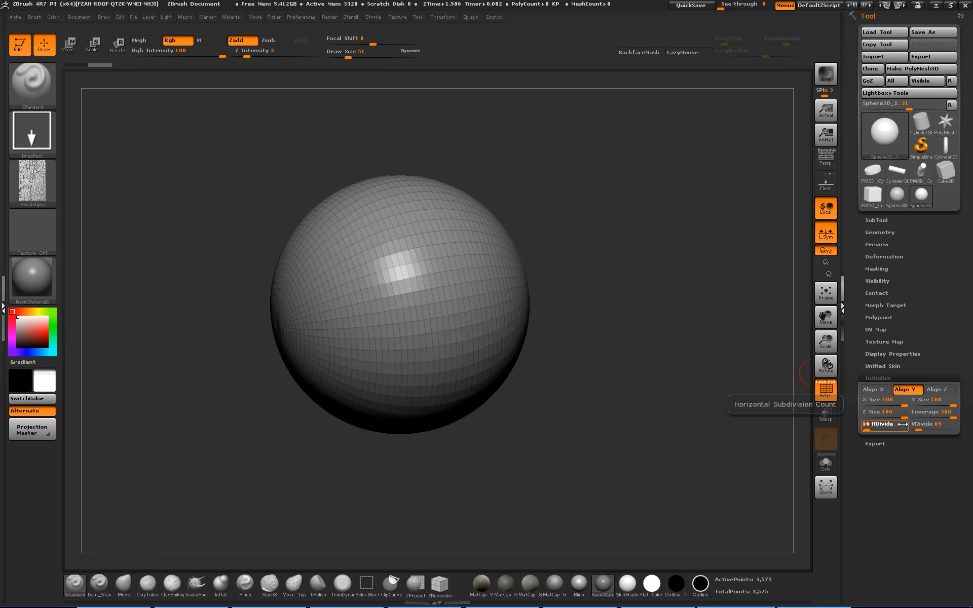
left_click(941, 424)
type("16")
key("Return")
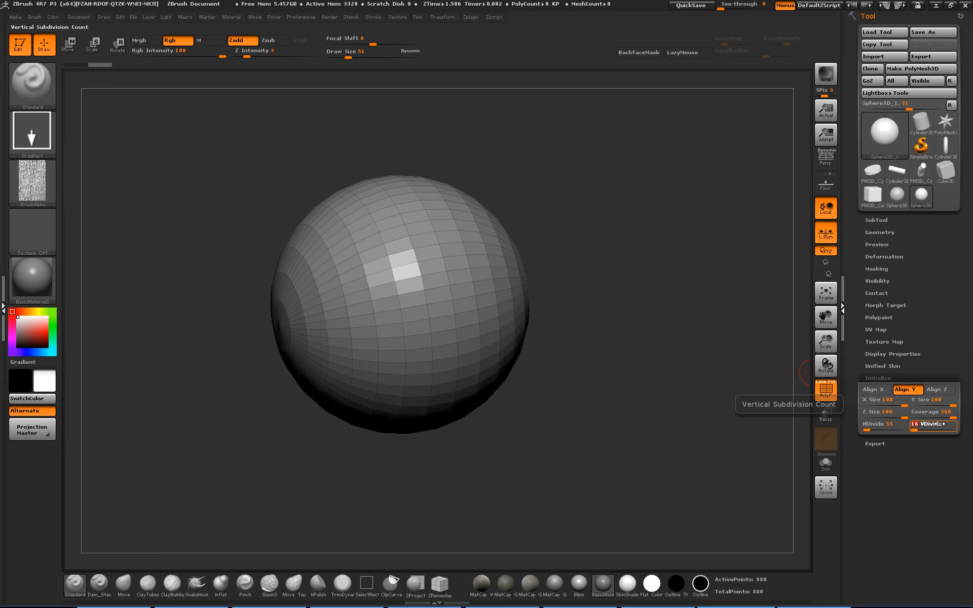
left_click(891, 424)
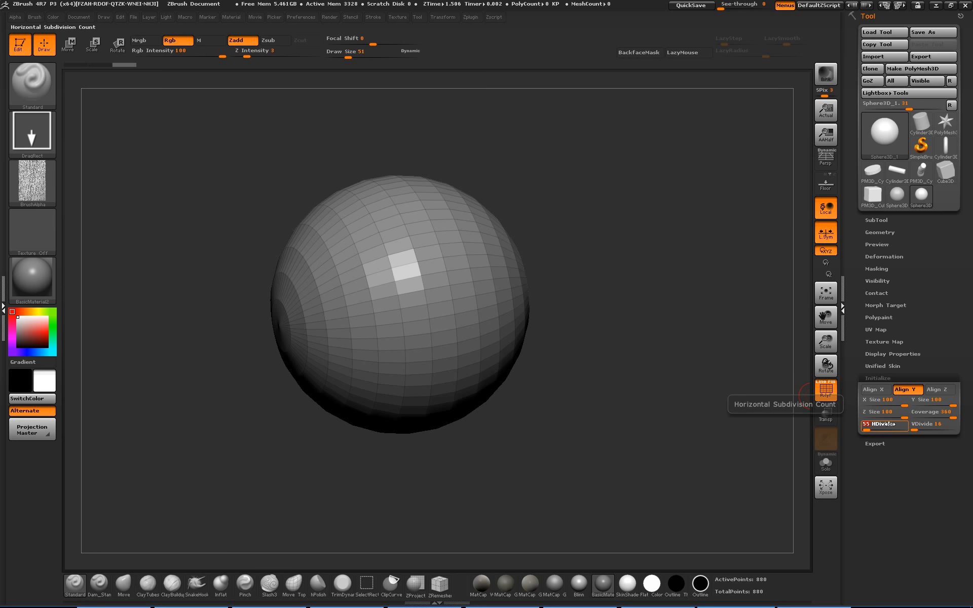
key("Return")
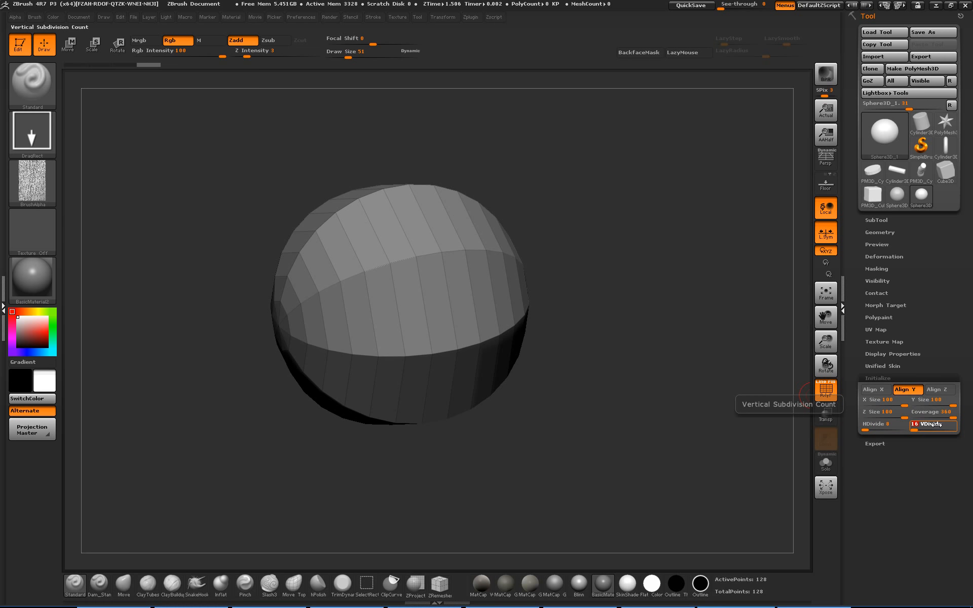
key("Return")
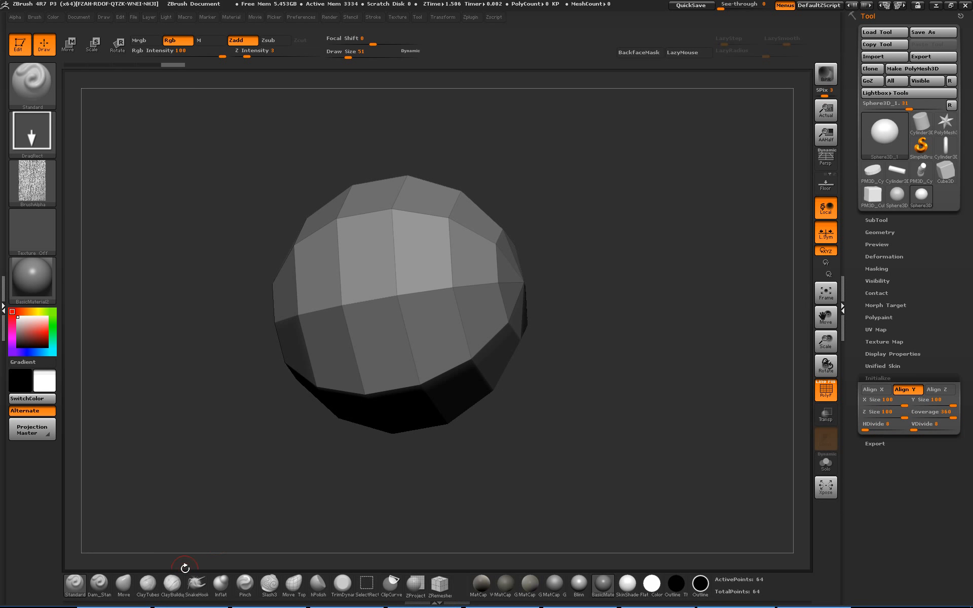
Choose the Move brush with a draw size of 437 and convert the low-poly sphere to a PolyMesh3D.
left_click(125, 588)
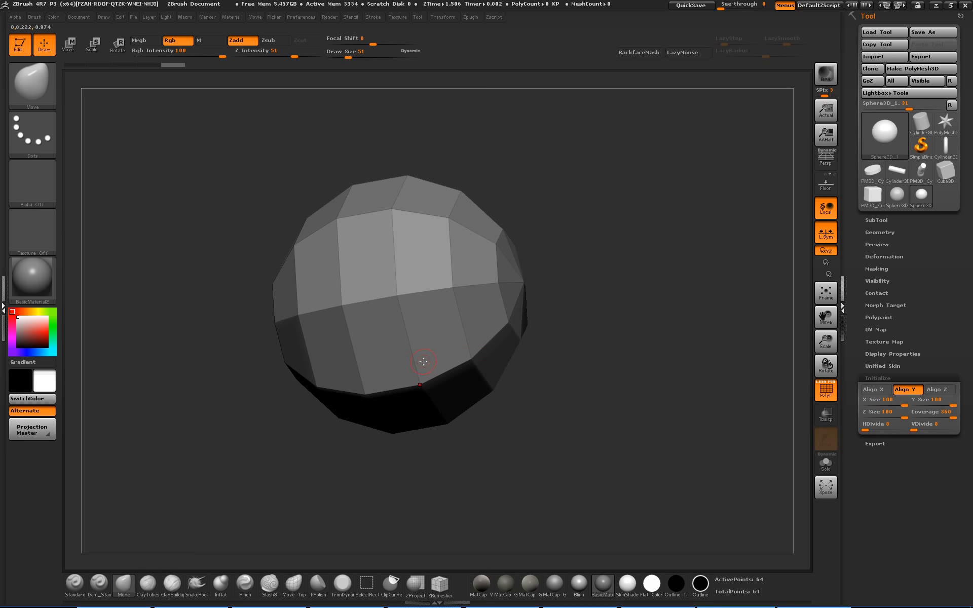
key("s")
left_click_drag(430, 357, 468, 356)
left_click(507, 299)
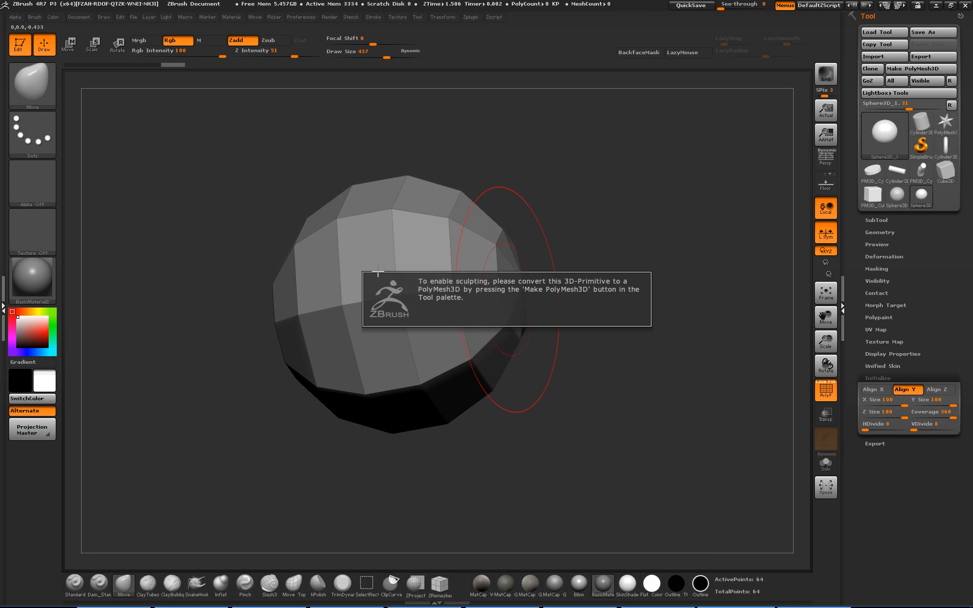
left_click(910, 68)
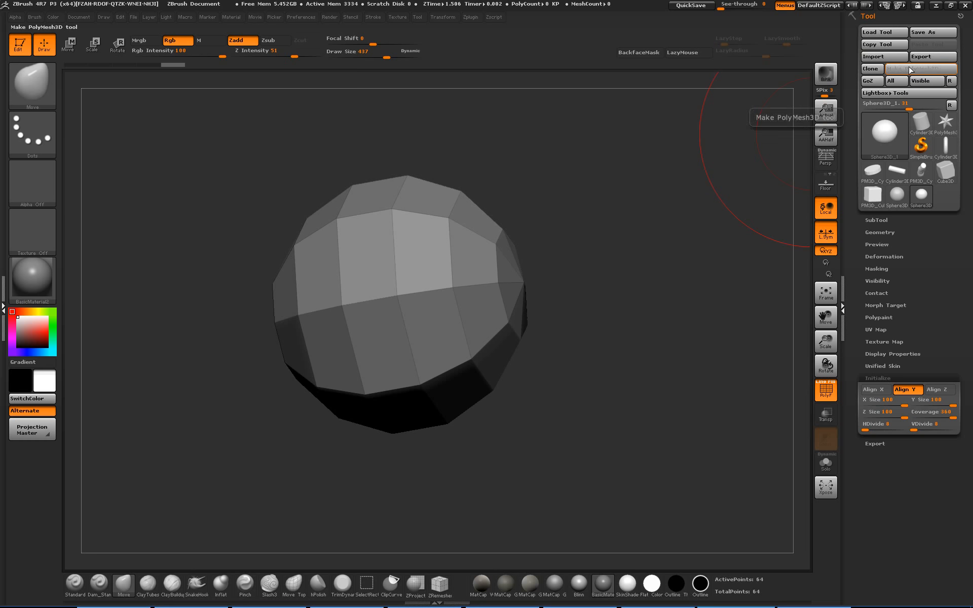
Push and pull the sphere's vertices from several sides with the Move brush to form an irregular, angular rock.
left_click_drag(505, 283, 487, 283)
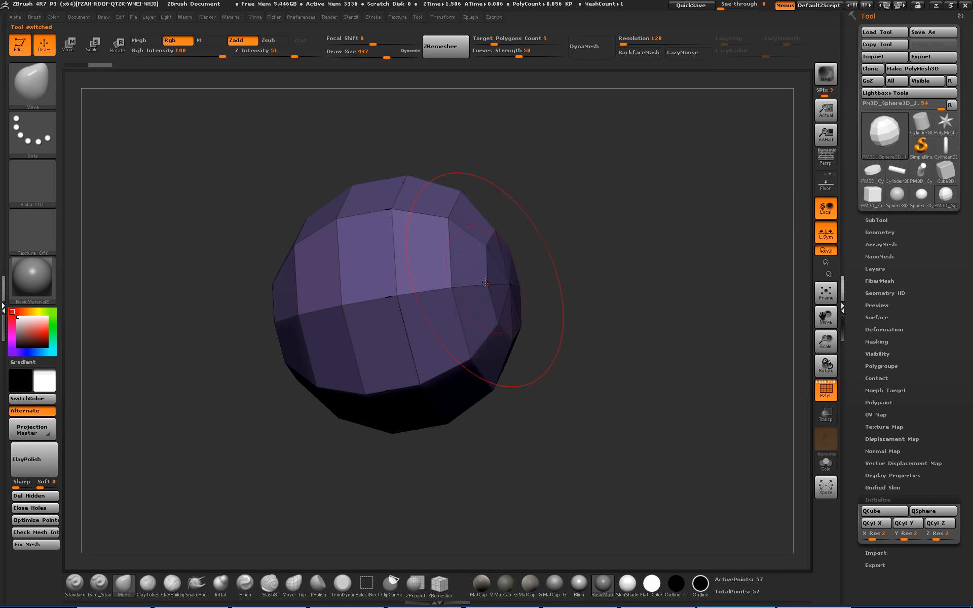
left_click_drag(403, 244, 384, 226)
left_click_drag(679, 305, 550, 315)
left_click_drag(436, 377, 427, 431)
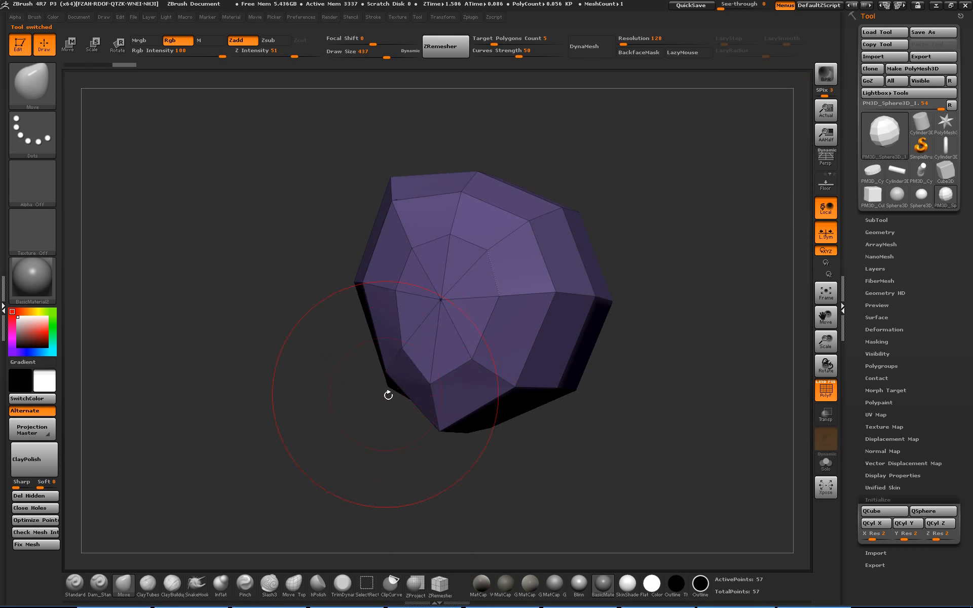
left_click_drag(388, 395, 595, 378)
left_click_drag(559, 315, 595, 296)
Increase the draw size to 1000 and reshape the rock's overall silhouette with broad Move strokes.
key("s")
mouse_move(704, 250)
left_mouse_down()
mouse_move(741, 253)
mouse_move(695, 398)
left_mouse_up()
left_click_drag(685, 360, 614, 414, "alt")
key("s")
mouse_move(552, 329)
left_mouse_down()
mouse_move(572, 330)
mouse_move(537, 318)
mouse_move(551, 305)
left_mouse_up()
mouse_move(532, 345)
left_mouse_down()
mouse_move(546, 373)
mouse_move(636, 400)
mouse_move(654, 392)
left_mouse_up()
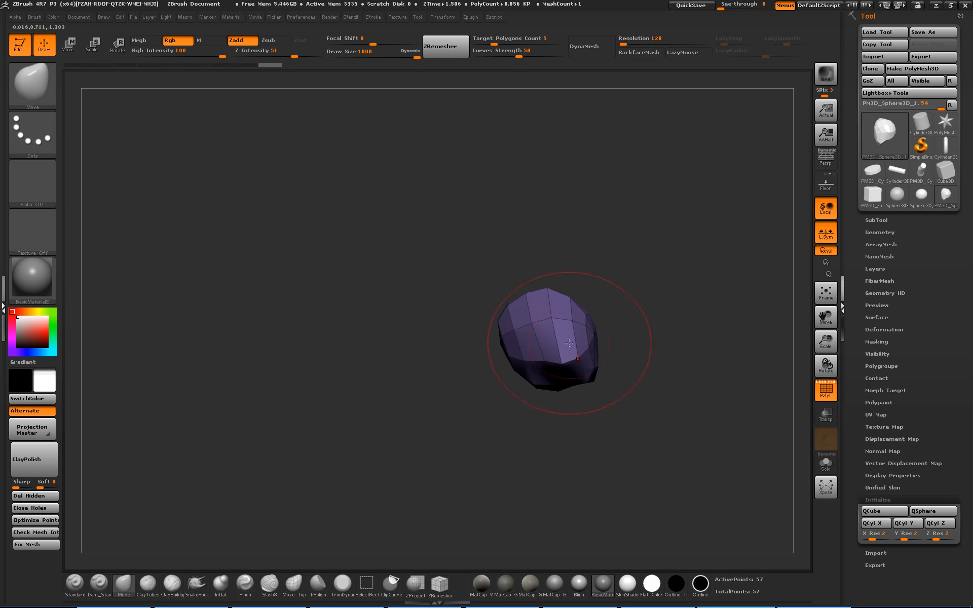
mouse_move(508, 359)
left_mouse_down()
mouse_move(452, 378)
mouse_move(462, 379)
left_mouse_up()
left_click_drag(550, 418, 469, 418)
mouse_move(520, 384)
left_mouse_down()
mouse_move(534, 360)
mouse_move(500, 353)
mouse_move(635, 343)
mouse_move(667, 319)
left_mouse_up()
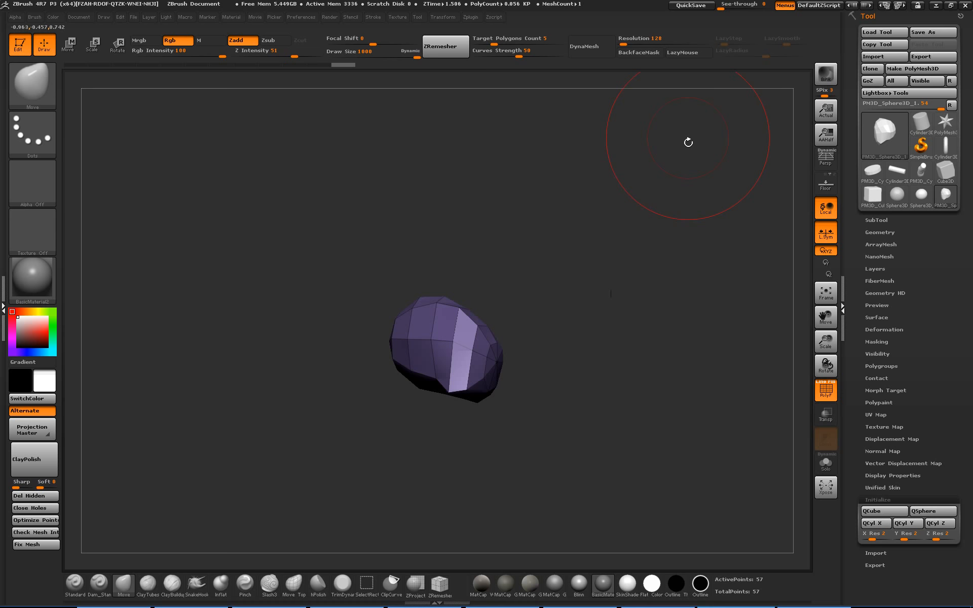
Remesh the rock with DynaMesh at resolution 16 and refine its overall form with the Move brush.
left_click_drag(625, 43, 620, 43)
left_click(590, 47)
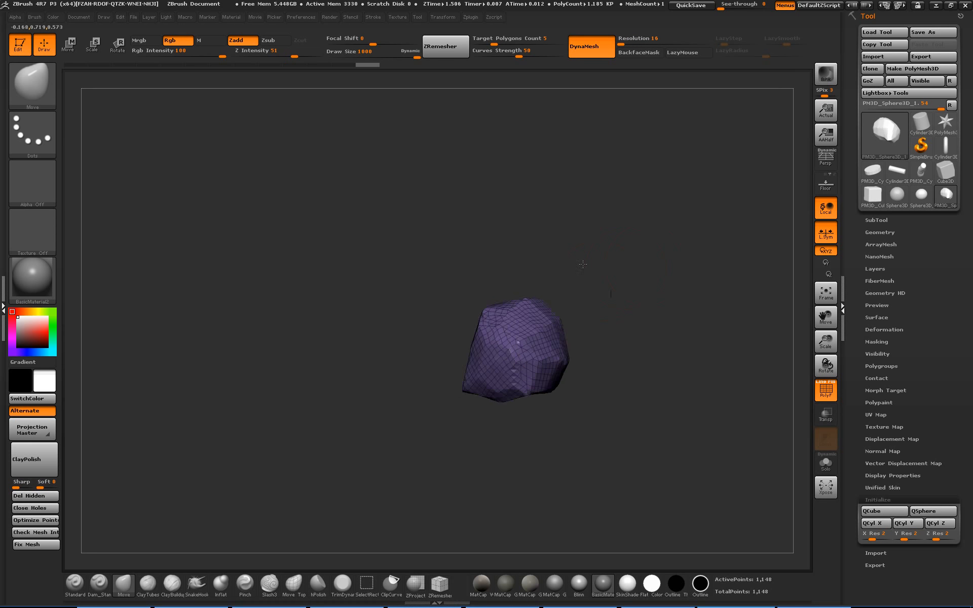
left_click_drag(583, 264, 623, 259, "alt")
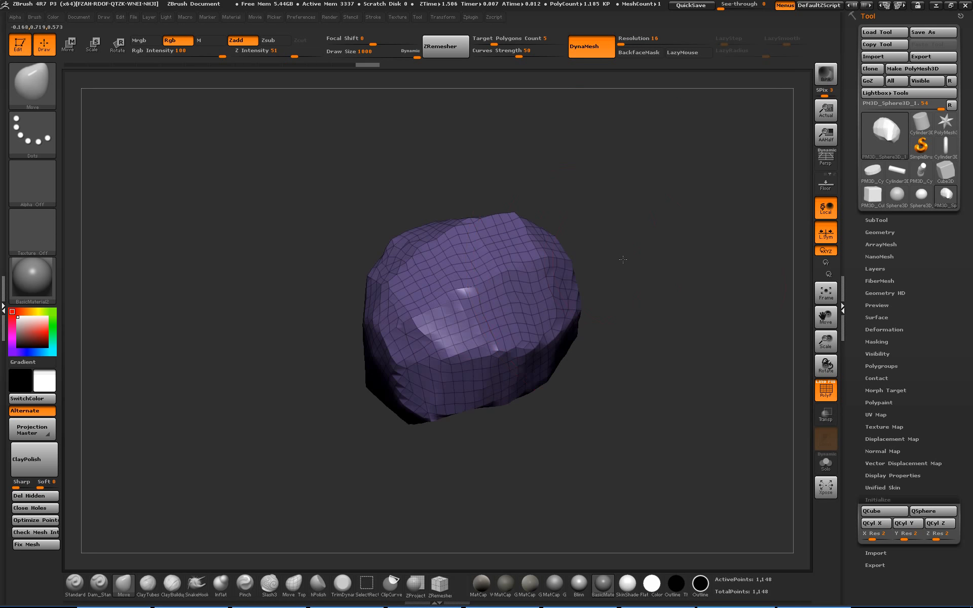
key("shift")
left_click_drag(693, 249, 649, 280)
mouse_move(524, 251)
left_mouse_down()
mouse_move(636, 271)
mouse_move(676, 300)
mouse_move(667, 288)
mouse_move(676, 268)
left_mouse_up()
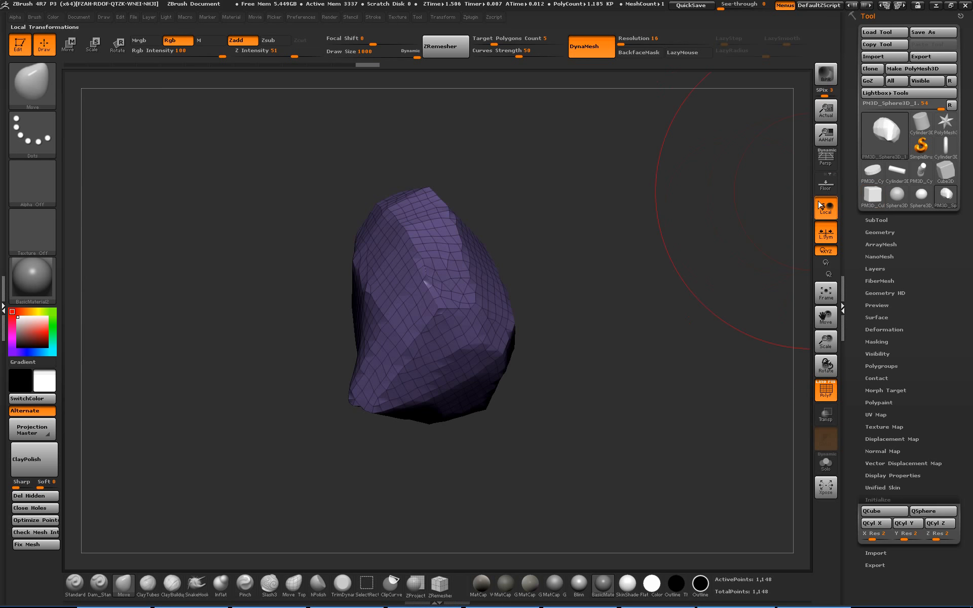
Set the DynaMesh resolution to 504 and the draw size to 453, and flatten the rock's faces with the TrimDynamic brush.
left_click_drag(624, 40, 631, 41)
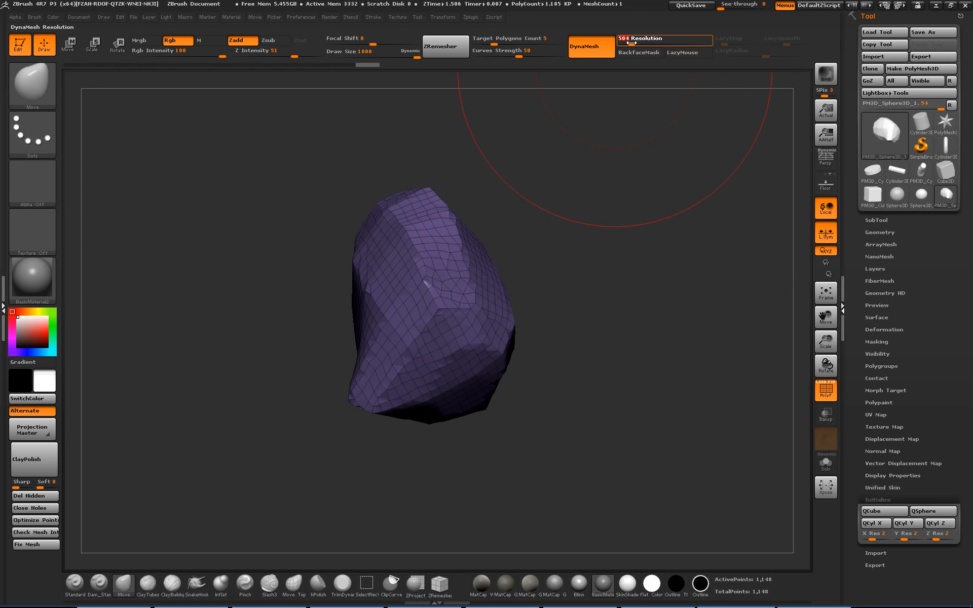
key("s")
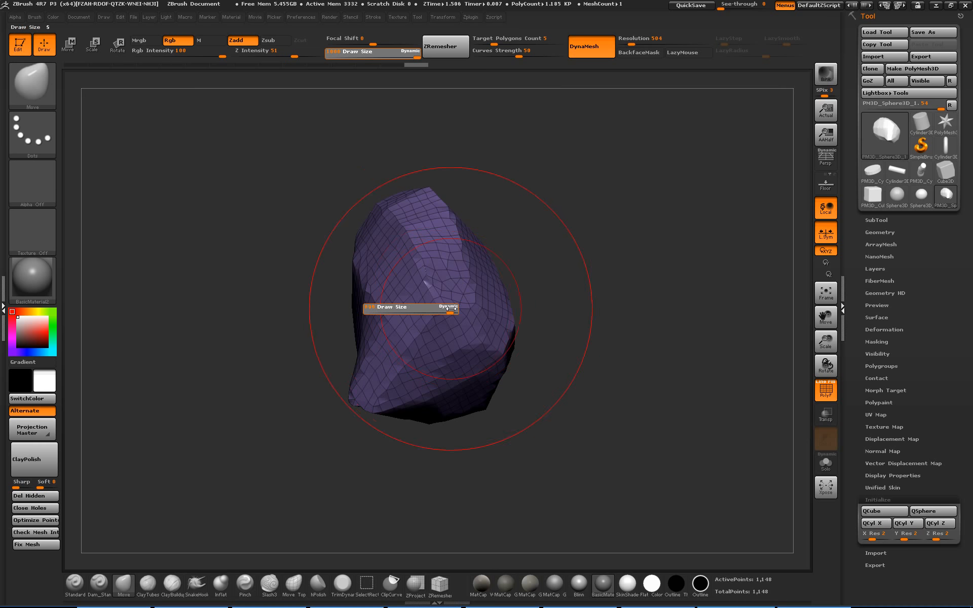
left_click(270, 585)
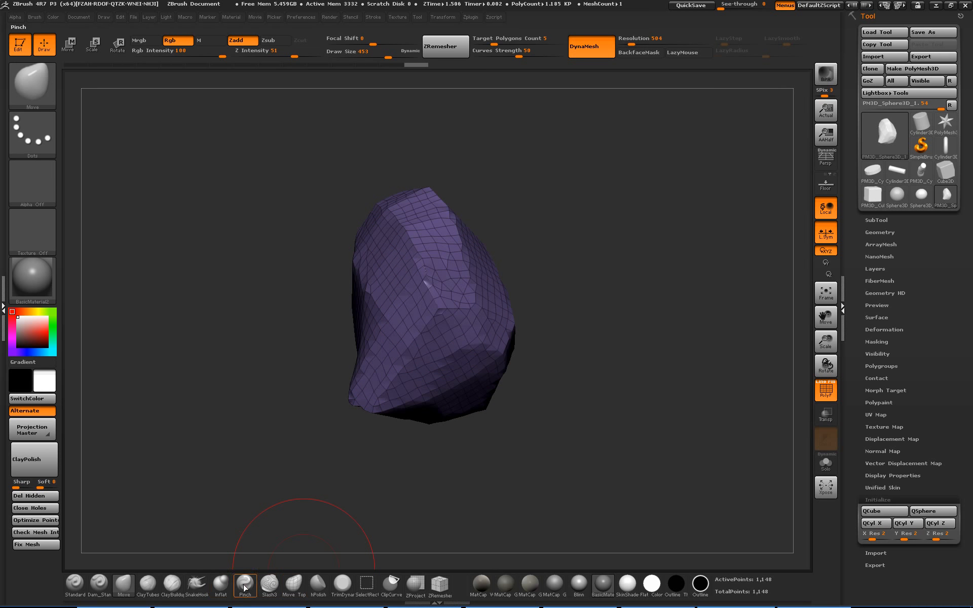
left_click(343, 586)
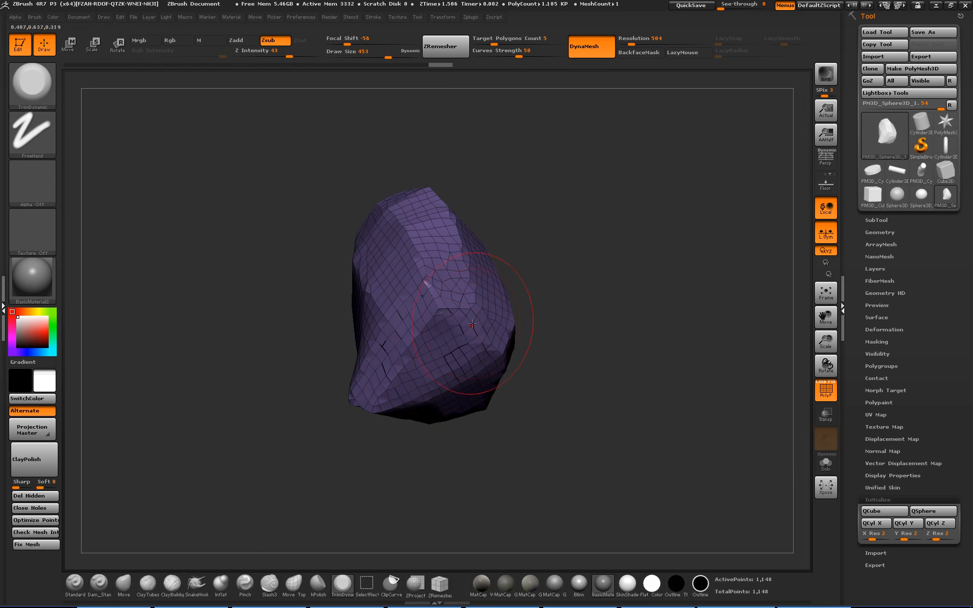
mouse_move(528, 434)
left_mouse_down()
mouse_move(439, 366)
mouse_move(365, 390)
left_mouse_up()
left_click_drag(484, 409, 479, 363)
left_click_drag(588, 445, 532, 421)
Try remeshing the rock with DynaMesh at resolution 504 and smoothing its facets with the polyframe hidden.
key("ctrl")
left_click_drag(658, 369, 587, 516, "ctrl")
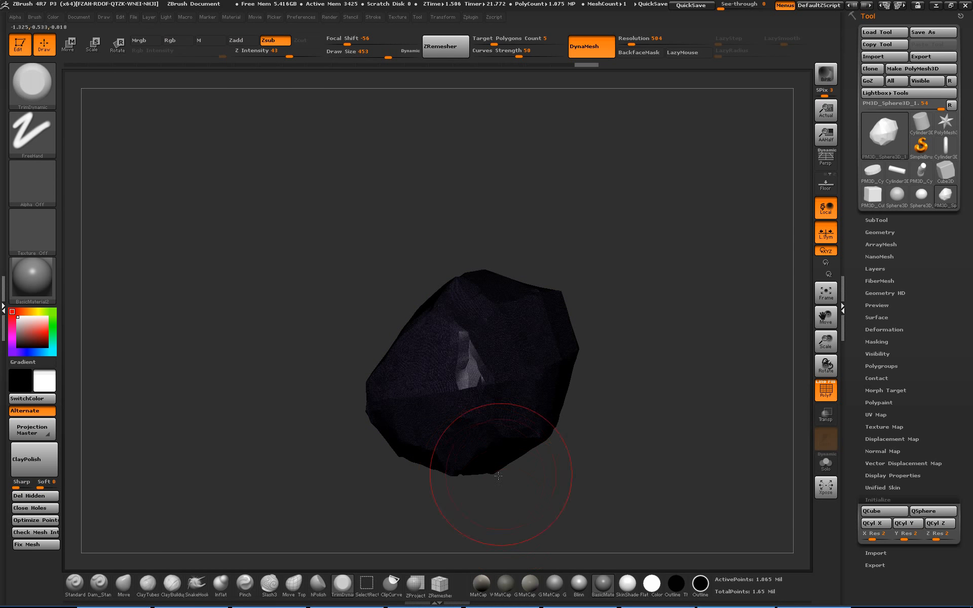
left_click_drag(661, 412, 659, 412)
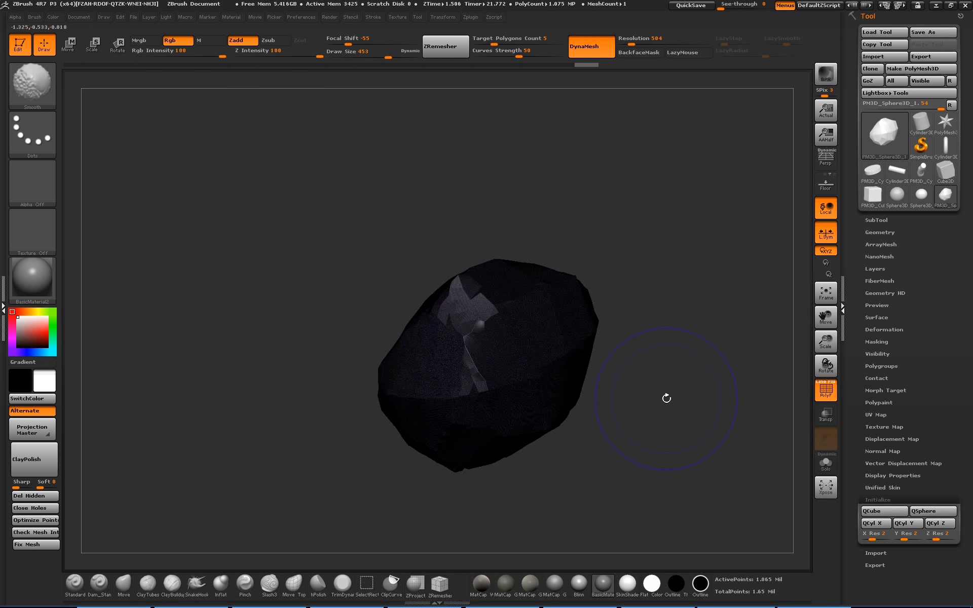
key("shift+f")
left_click_drag(667, 376, 494, 331)
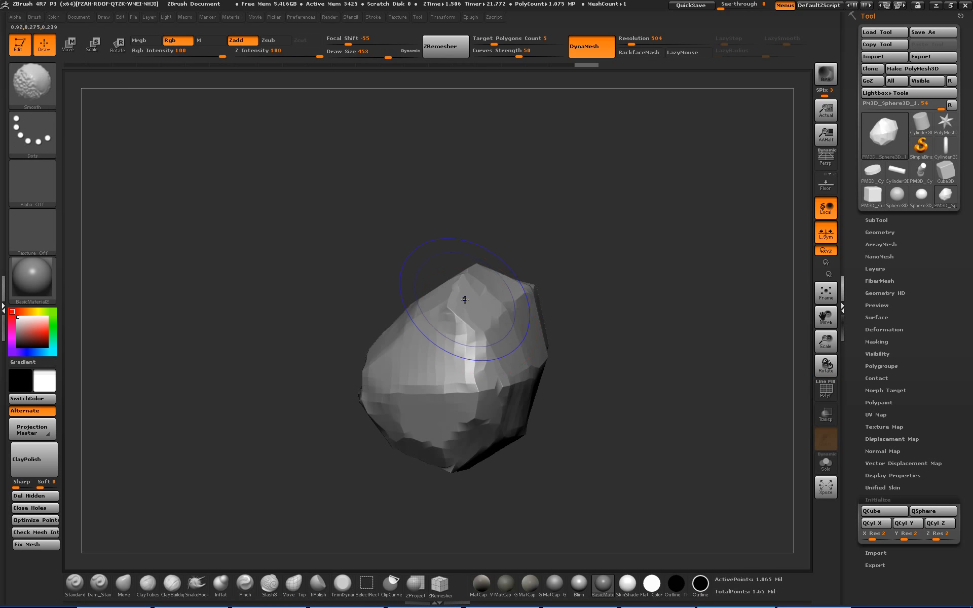
left_click_drag(576, 322, 561, 374)
mouse_move(511, 431)
left_mouse_down()
mouse_move(493, 387)
mouse_move(598, 348)
mouse_move(522, 269)
mouse_move(545, 378)
left_mouse_up()
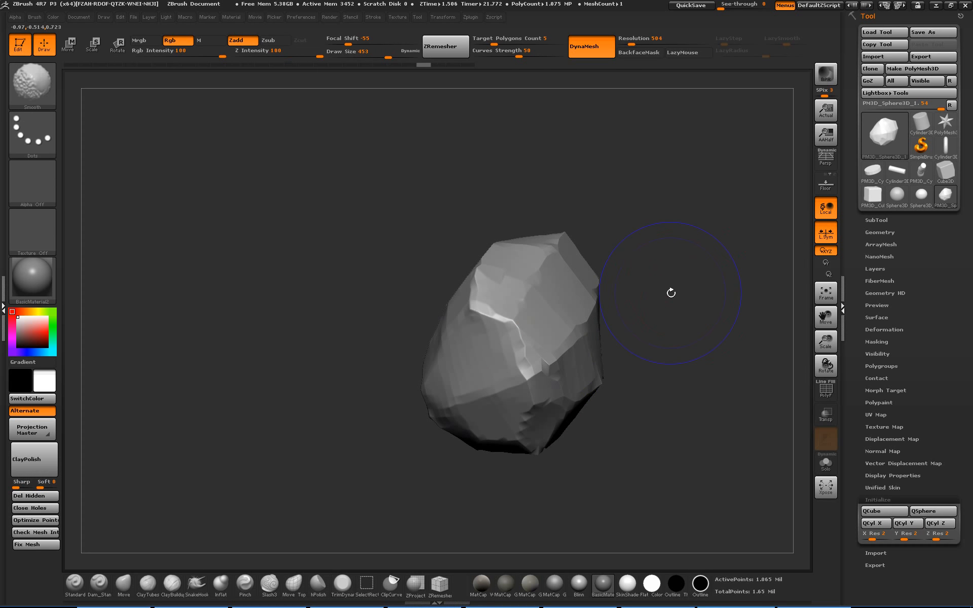
key("shift+f")
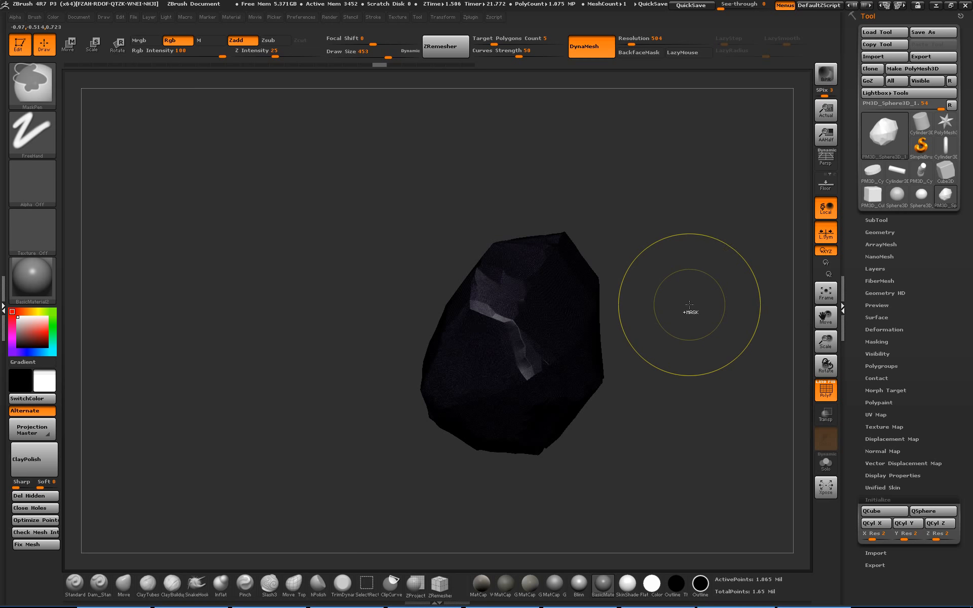
left_click_drag(684, 307, 659, 172)
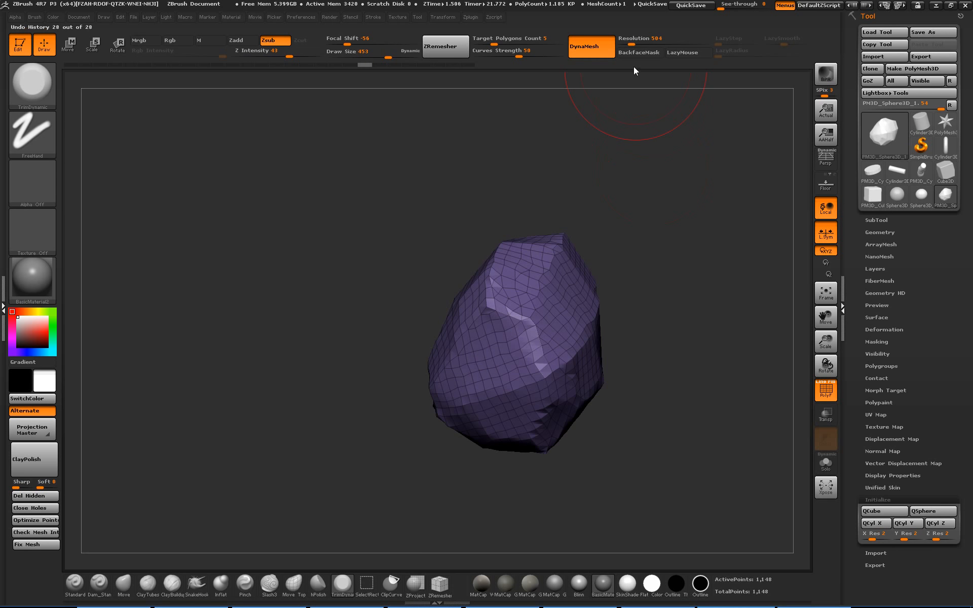
Remesh the rock with DynaMesh at resolution 152 and hide the polyframe.
left_click(627, 43)
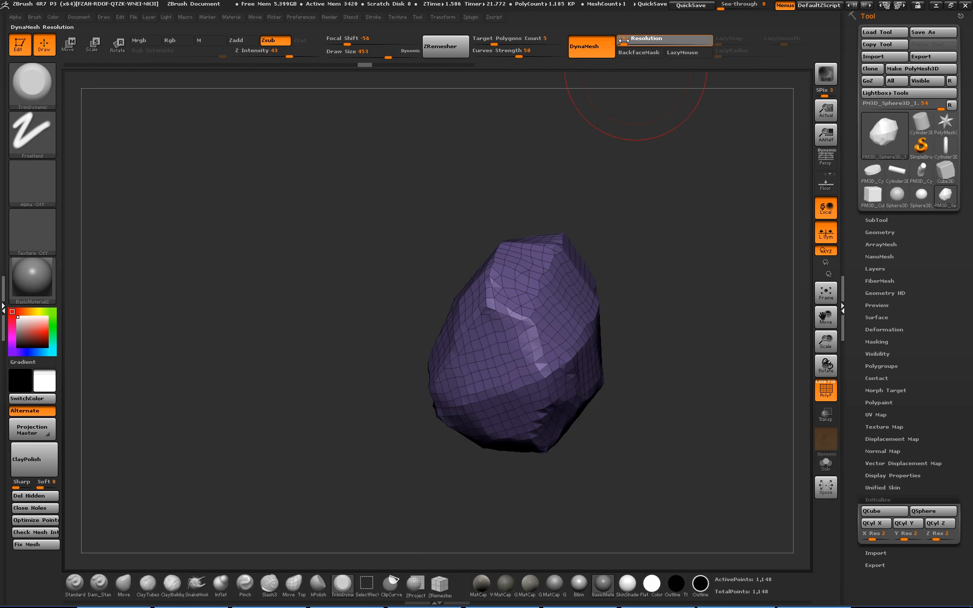
mouse_move(683, 279)
left_mouse_down("ctrl")
mouse_move(668, 358)
mouse_move(625, 335)
mouse_move(690, 337)
mouse_move(683, 358)
mouse_move(671, 341)
mouse_move(692, 340)
left_mouse_up("ctrl")
key("shift+f")
left_click_drag(565, 412, 537, 398)
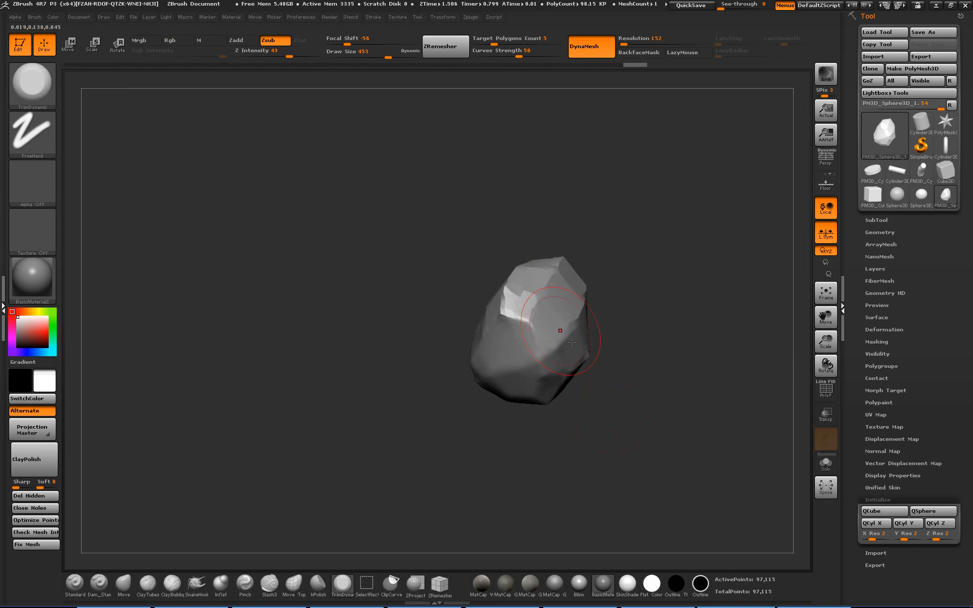
Soften the hard edges between the rock's facets on all sides with the Smooth brush.
left_click_drag(530, 277, 515, 305, "shift")
left_click_drag(621, 339, 654, 304)
left_click_drag(494, 268, 456, 249, "shift")
left_click_drag(598, 324, 609, 299)
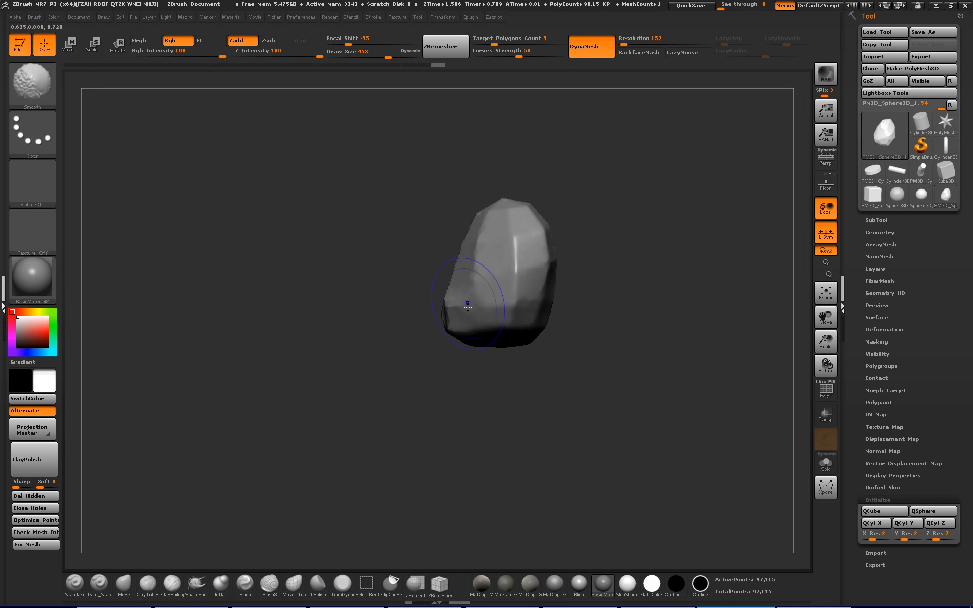
left_click_drag(467, 305, 474, 288, "shift")
left_click_drag(605, 303, 654, 299)
left_click_drag(456, 279, 476, 239, "shift")
left_click_drag(483, 277, 428, 228, "shift")
left_click_drag(528, 215, 595, 258)
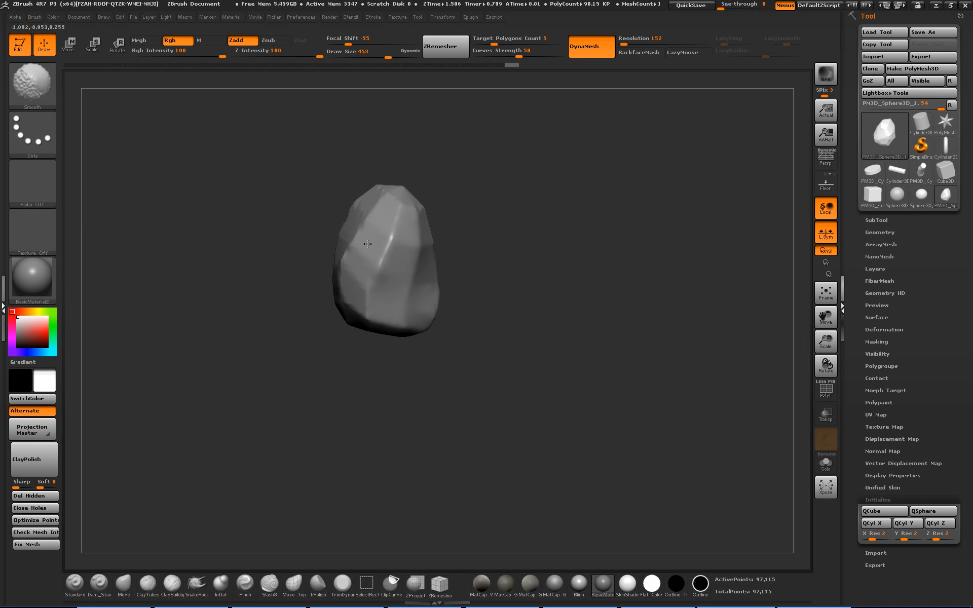
left_click_drag(450, 281, 550, 256)
left_click_drag(351, 238, 287, 213, "shift")
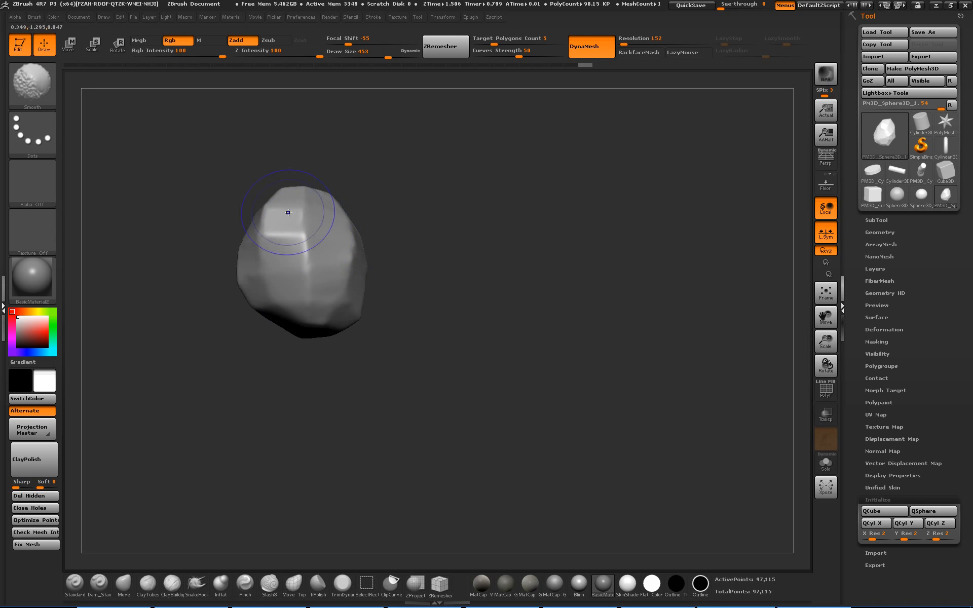
Undo the Smooth brush strokes on the rock, returning to its freshly remeshed state at DynaMesh resolution 152.
mouse_move(550, 309)
left_mouse_down()
mouse_move(495, 311)
mouse_move(461, 284)
mouse_move(526, 316)
mouse_move(585, 376)
mouse_move(638, 290)
mouse_move(580, 228)
left_mouse_up()
key("ctrl+z")
key("ctrl+z")
key("ctrl+z")
key("ctrl+z")
key("ctrl+z")
key("ctrl+z")
key("ctrl+z")
key("ctrl+z")
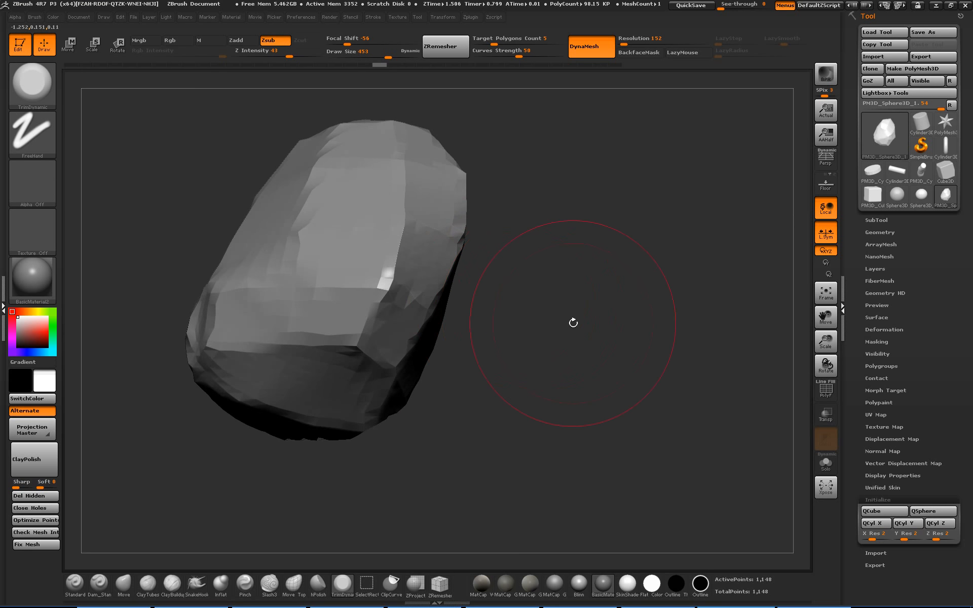
key("ctrl+shift+z")
key("ctrl+shift+z")
key("ctrl+shift+z")
key("ctrl+shift+z")
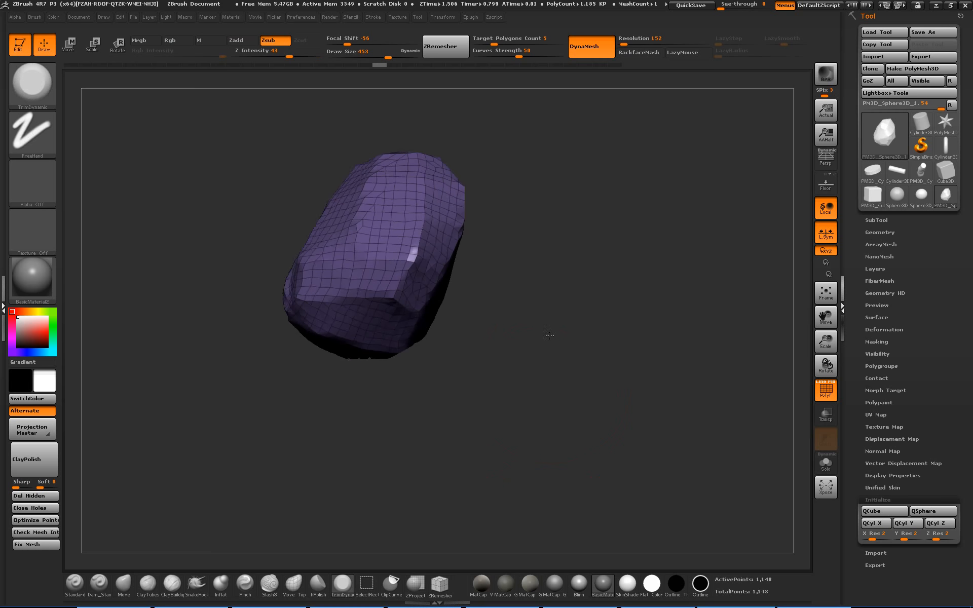
key("ctrl+shift+z")
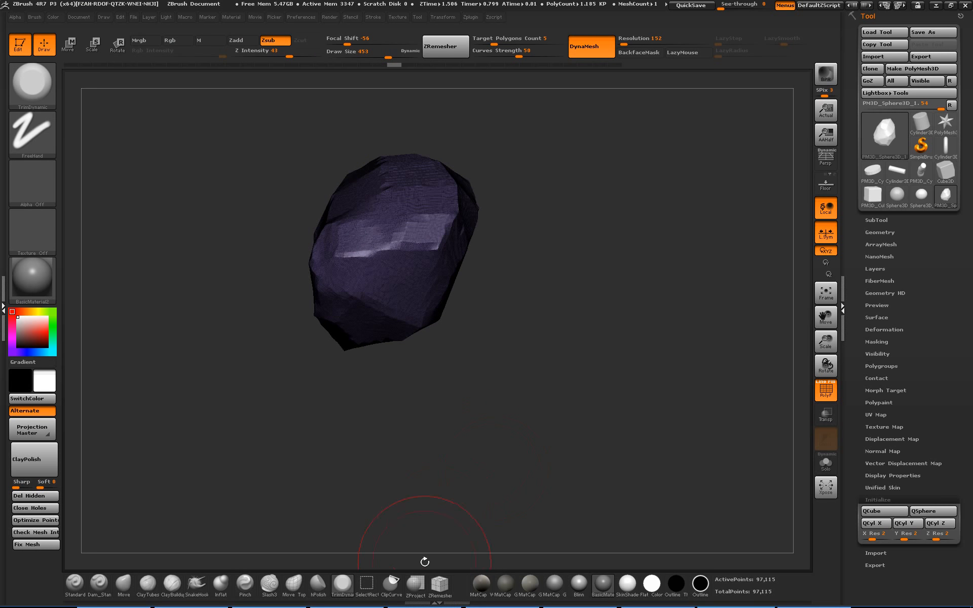
Slice flat planes off the rock's top and upper sides with the ClipCurve brush and hide the polyframe.
left_click_drag(561, 400, 542, 361)
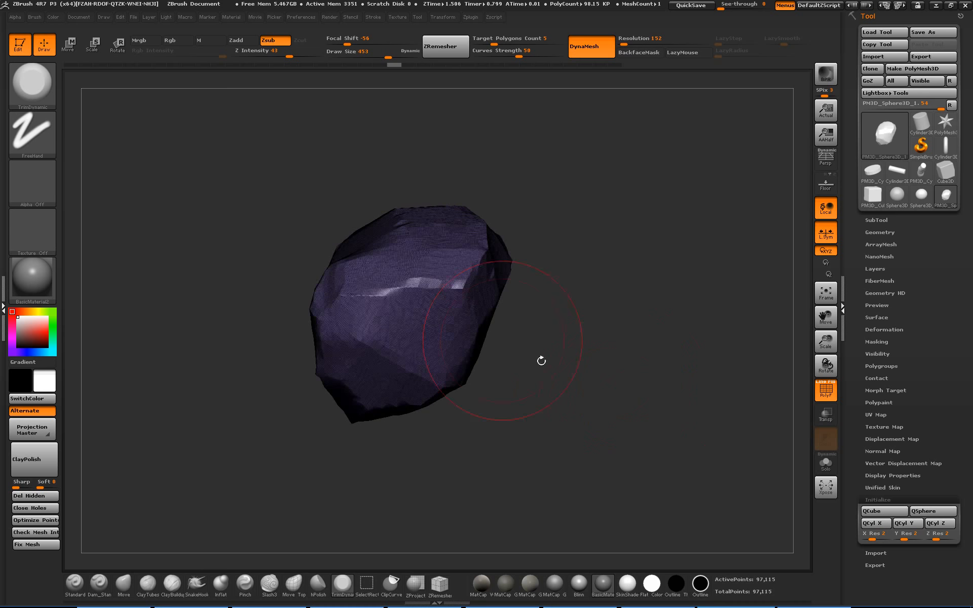
left_click(393, 588)
mouse_move(273, 228)
left_mouse_down("ctrl+shift")
mouse_move(433, 197)
mouse_move(448, 209)
left_mouse_up("ctrl+shift")
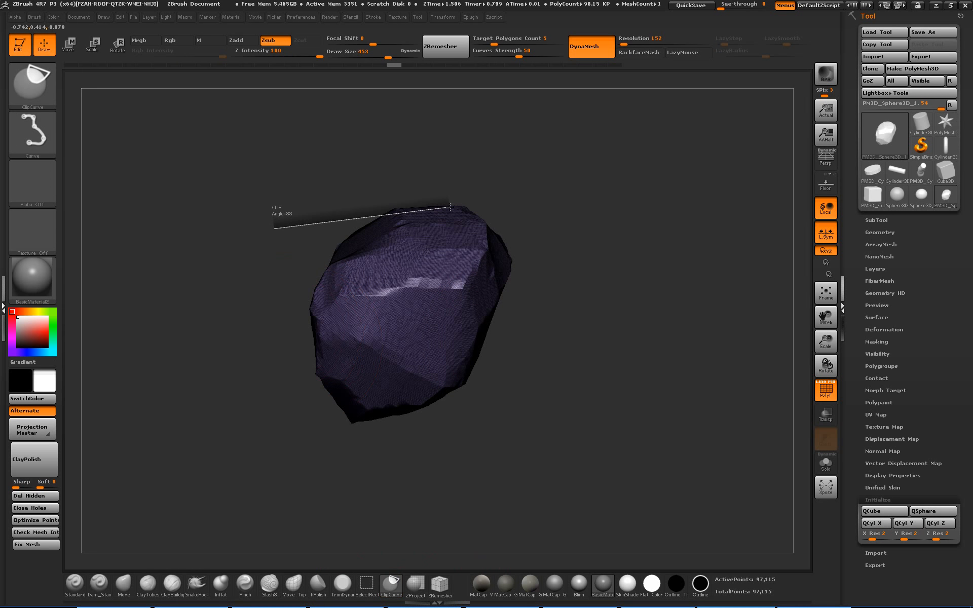
left_click_drag(513, 217, 514, 218, "ctrl+shift")
mouse_move(517, 219)
left_mouse_down()
mouse_move(550, 256)
mouse_move(572, 255)
mouse_move(583, 238)
left_mouse_up()
mouse_move(485, 203)
left_mouse_down("ctrl+shift")
mouse_move(611, 253)
mouse_move(668, 302)
mouse_move(643, 311)
left_mouse_up("ctrl+shift")
key("alt")
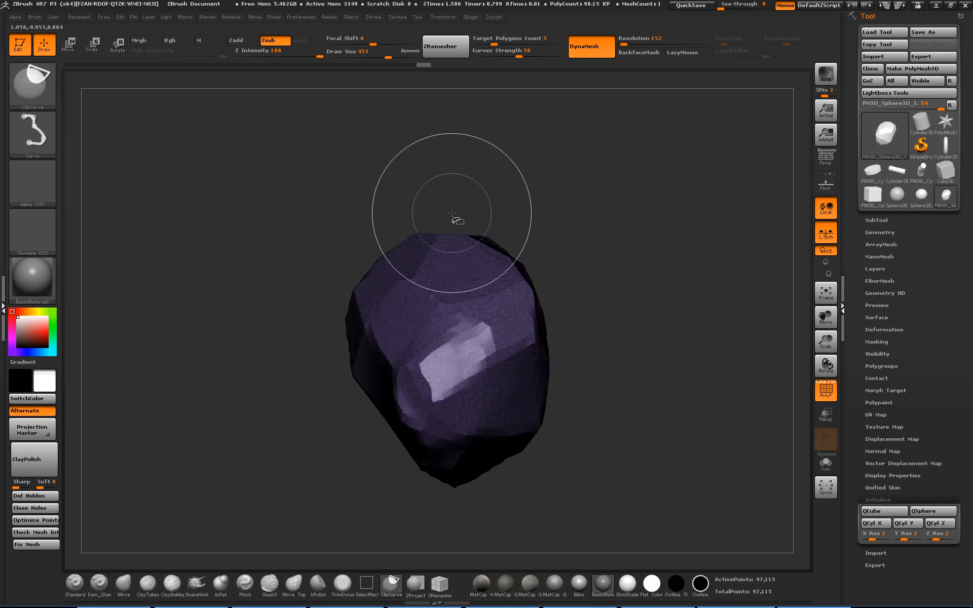
mouse_move(433, 227)
left_mouse_down("ctrl+shift")
mouse_move(529, 269)
mouse_move(577, 366)
left_mouse_up("ctrl+shift")
mouse_move(609, 321)
left_mouse_down()
mouse_move(631, 325)
mouse_move(622, 345)
left_mouse_up()
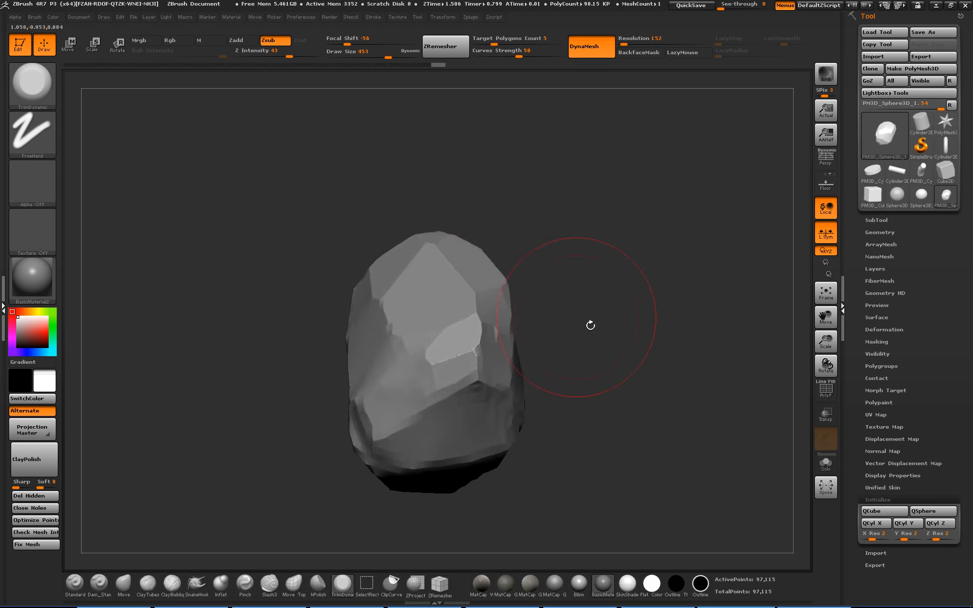
left_click_drag(543, 349, 586, 385)
left_click_drag(572, 315, 561, 304)
left_click_drag(355, 251, 509, 236, "ctrl+shift")
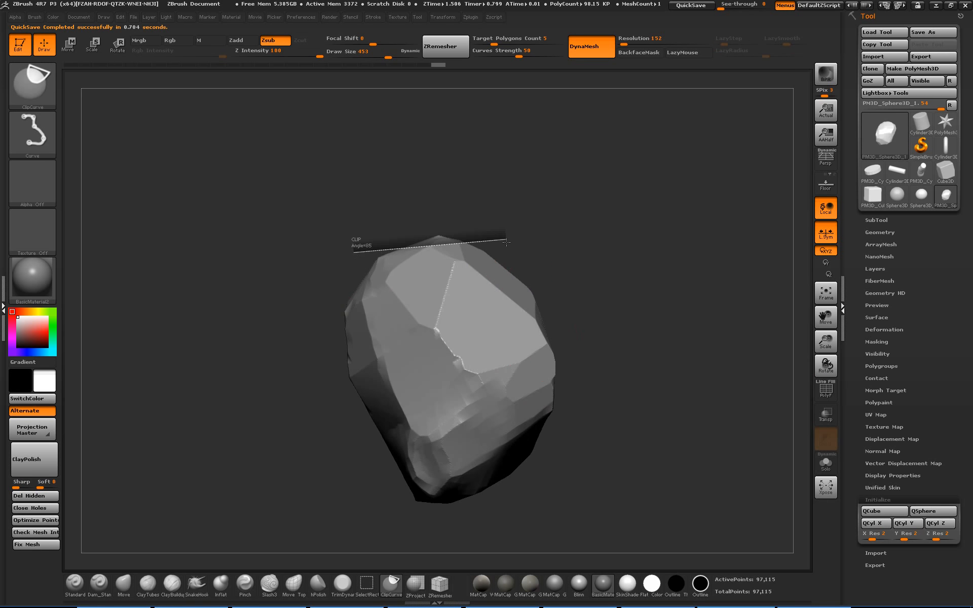
Smooth the clipped edges and the borders between facets around the whole rock with the Smooth brush.
left_click_drag(609, 285, 615, 297)
key("shift")
mouse_move(479, 278)
left_mouse_down("shift")
mouse_move(436, 325)
mouse_move(516, 330)
mouse_move(375, 372)
left_mouse_up("shift")
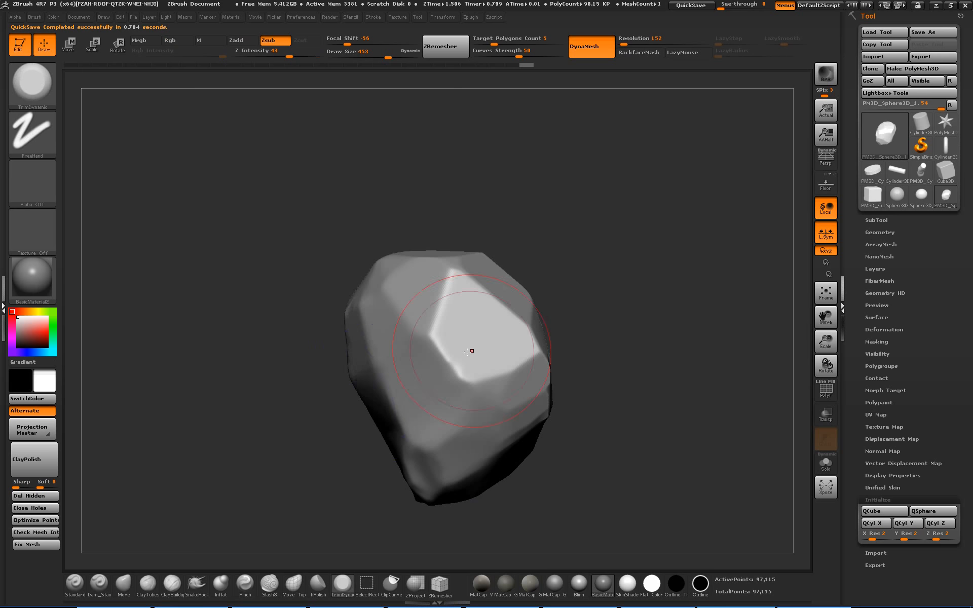
left_click_drag(470, 350, 459, 378)
left_click_drag(609, 268, 615, 237)
left_click_drag(466, 390, 468, 485, "shift")
mouse_move(588, 453)
left_mouse_down()
mouse_move(611, 428)
mouse_move(525, 304)
mouse_move(523, 323)
mouse_move(446, 370)
mouse_move(413, 419)
mouse_move(421, 440)
left_mouse_up()
key("shift")
left_click_drag(473, 489, 496, 357)
key("shift")
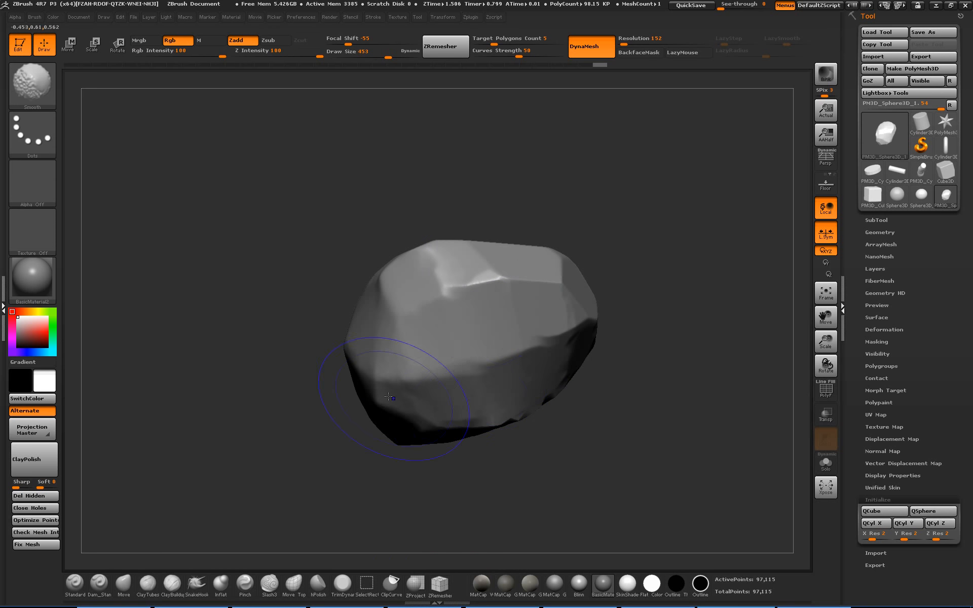
left_click_drag(604, 310, 643, 341)
left_click_drag(646, 345, 594, 395)
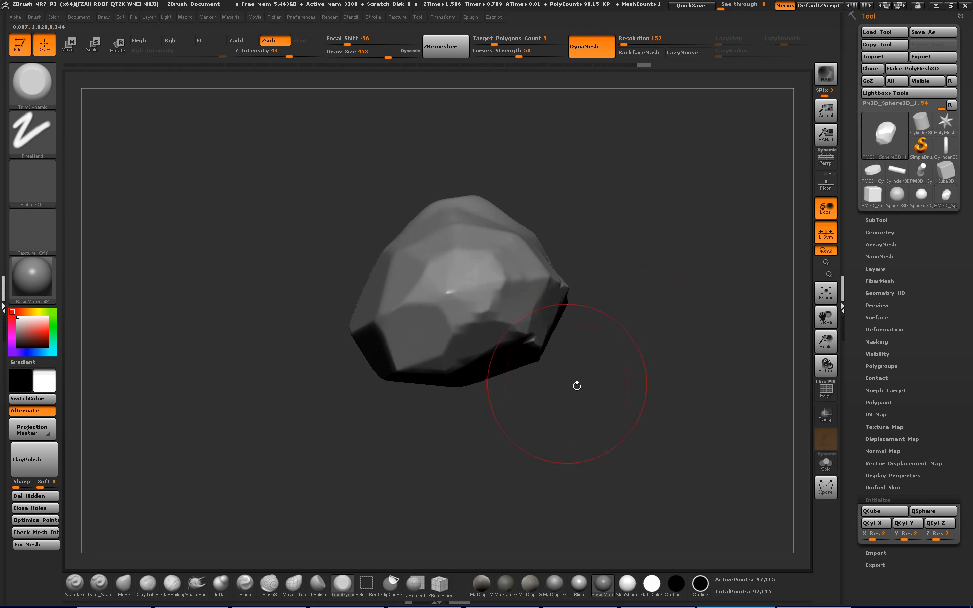
left_click_drag(547, 371, 554, 408)
key("shift")
left_click_drag(639, 343, 651, 310)
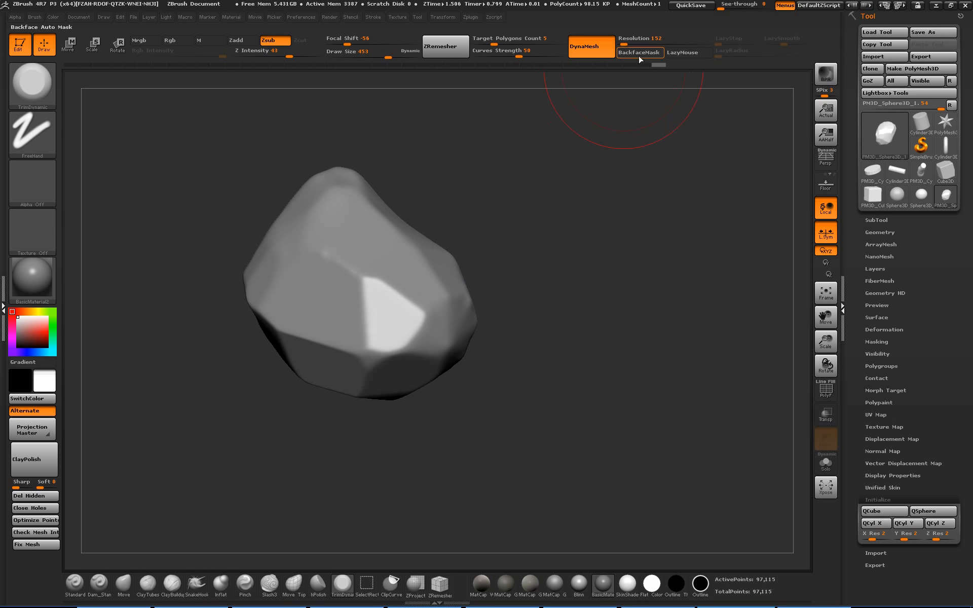
Try remeshing the smoothed rock with DynaMesh at resolution 152.
key("shift+f")
key("shift+f")
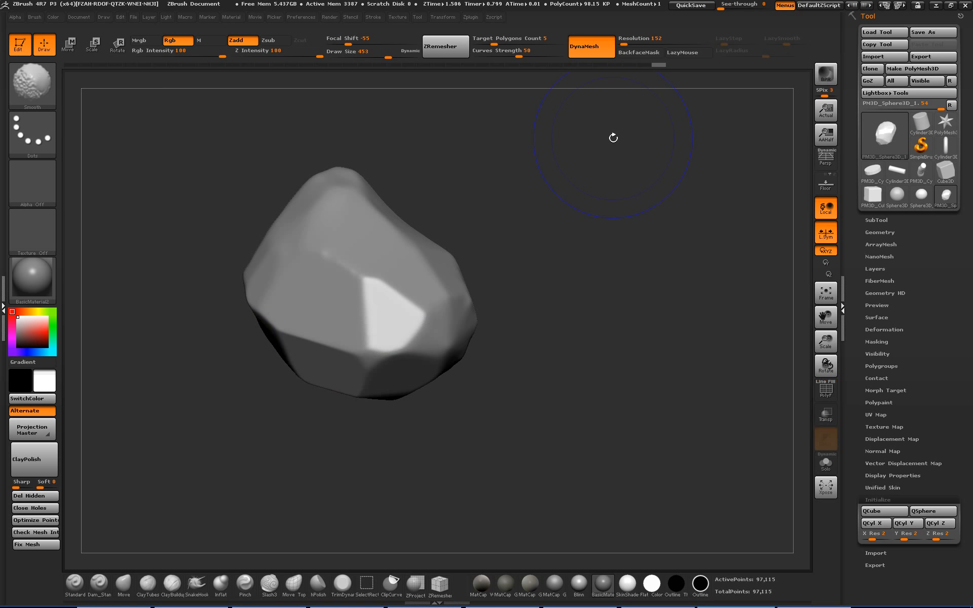
left_click_drag(629, 222, 576, 349, "ctrl")
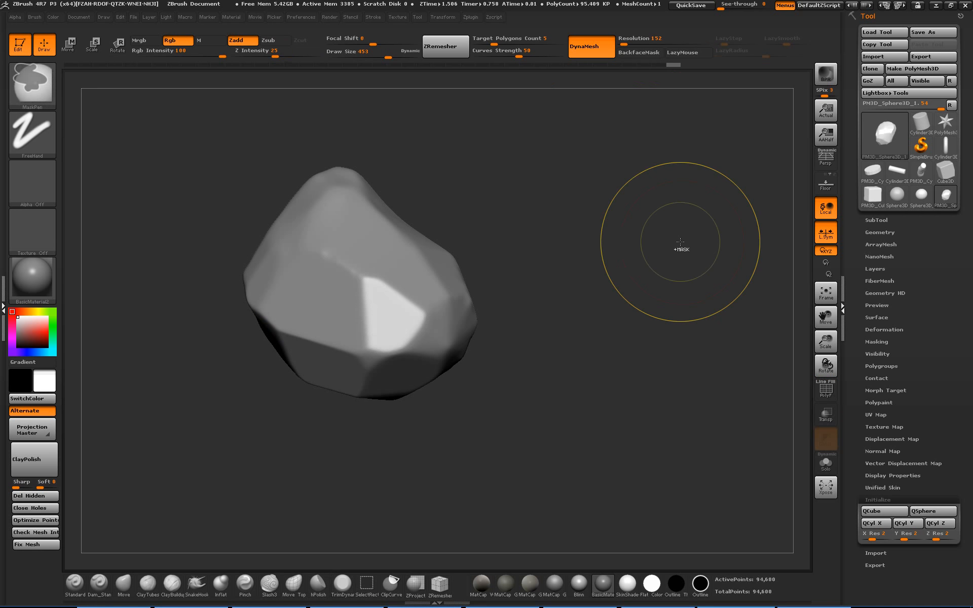
Polish the rock with ClayPolish at Soft 33, trying Sharp 20 before applying Sharp 70.
left_click(884, 233)
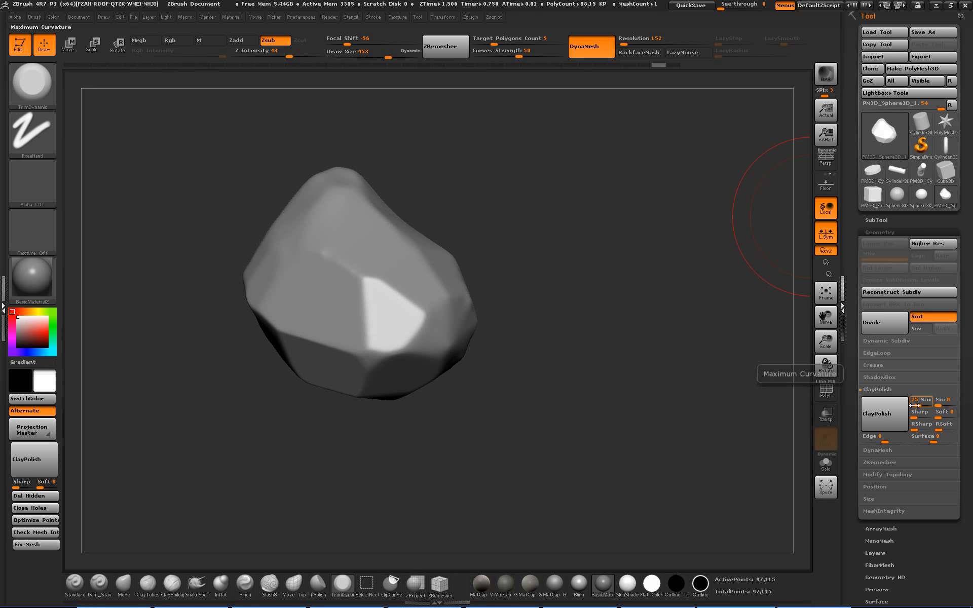
left_click_drag(938, 416, 950, 415)
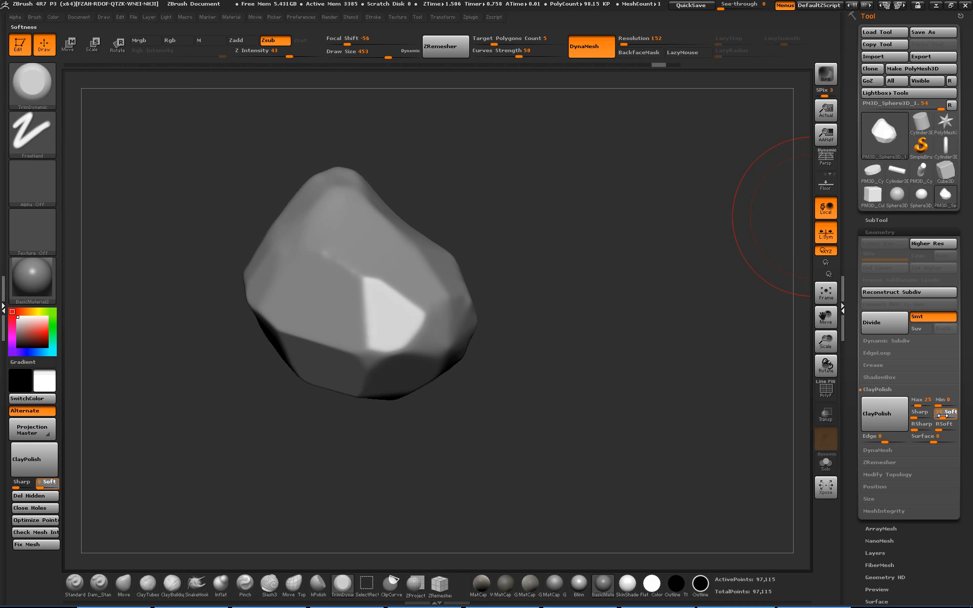
left_click(885, 415)
left_click_drag(635, 343, 723, 368)
left_click_drag(944, 415, 938, 415)
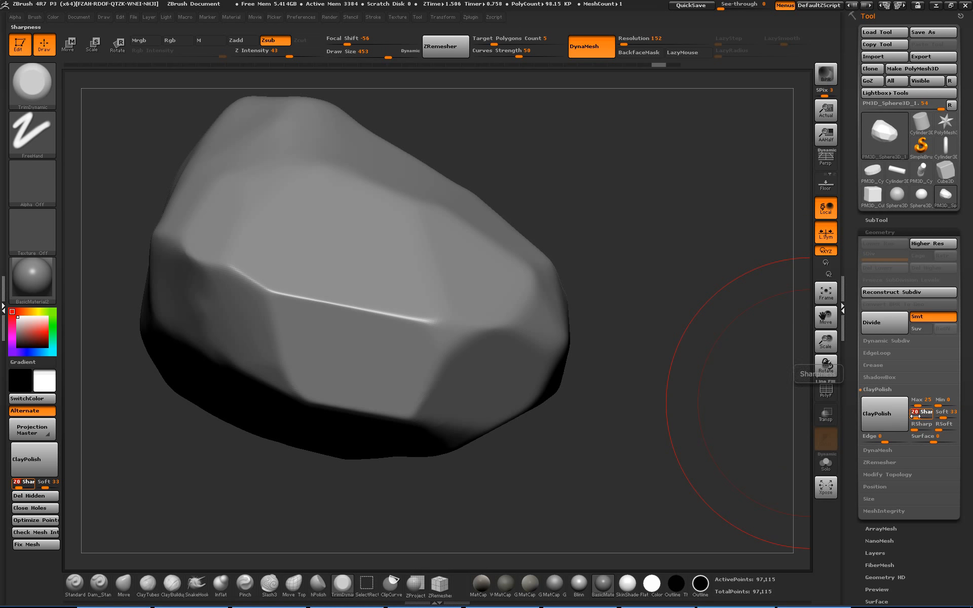
left_click(885, 414)
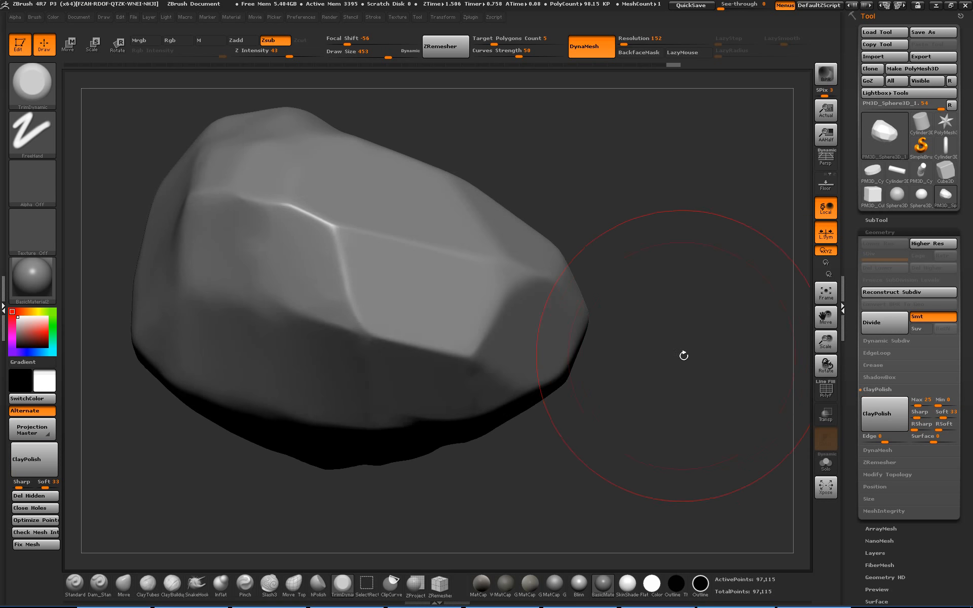
left_click_drag(911, 417, 915, 416)
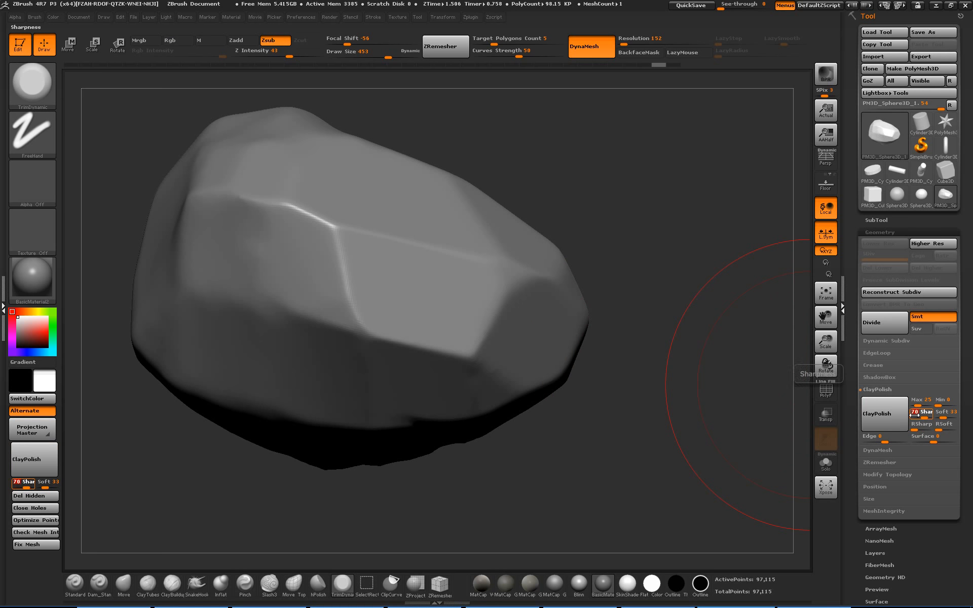
left_click(885, 414)
left_click_drag(681, 374, 702, 391)
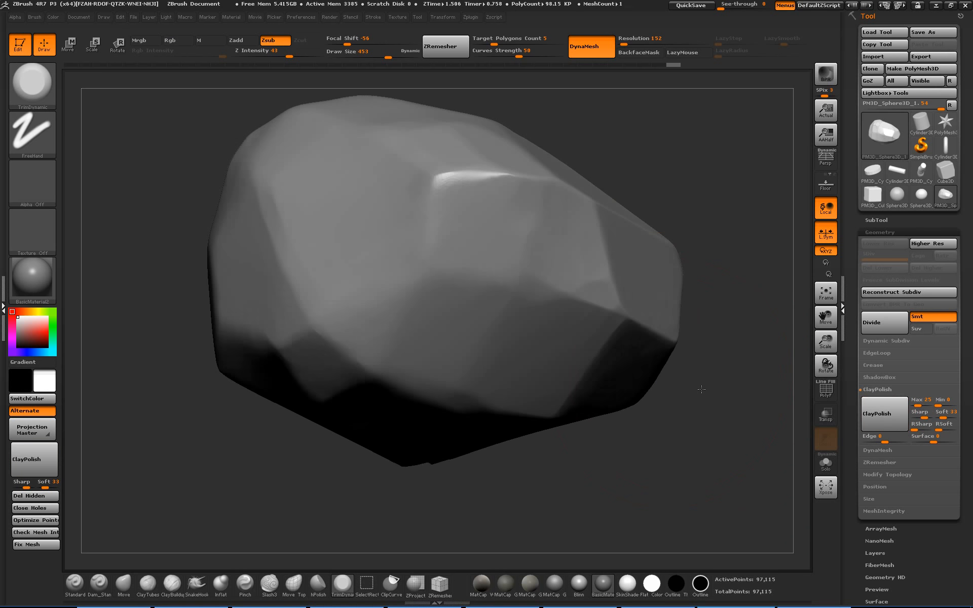
Examine how ClayPolish redistributed the rock's polygons by toggling the polyframe and comparing with the previous state.
key("shift+f")
key("shift+f")
key("shift+f")
key("ctrl+z")
key("ctrl+z")
key("ctrl+shift+z")
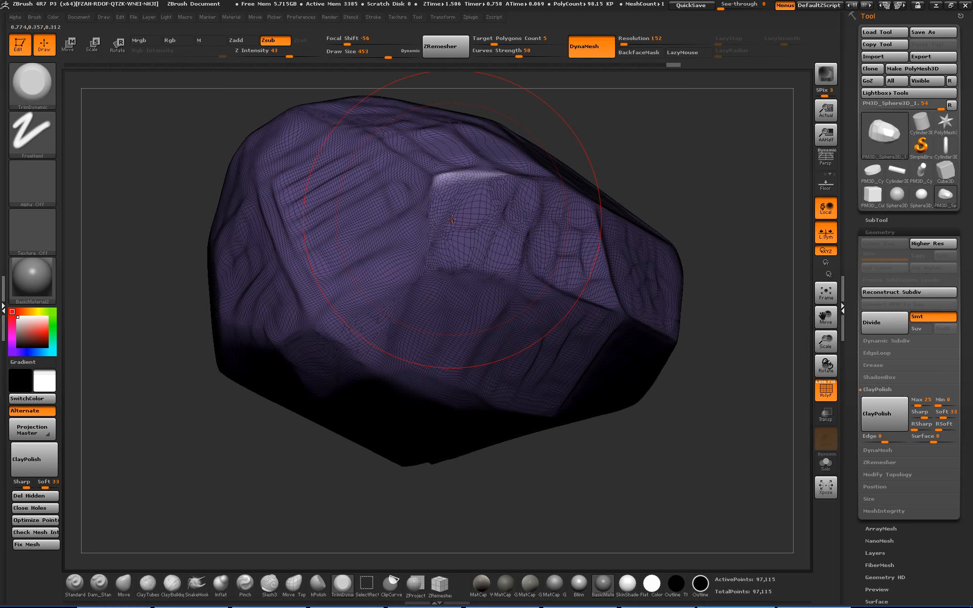
left_click_drag(703, 364, 623, 374)
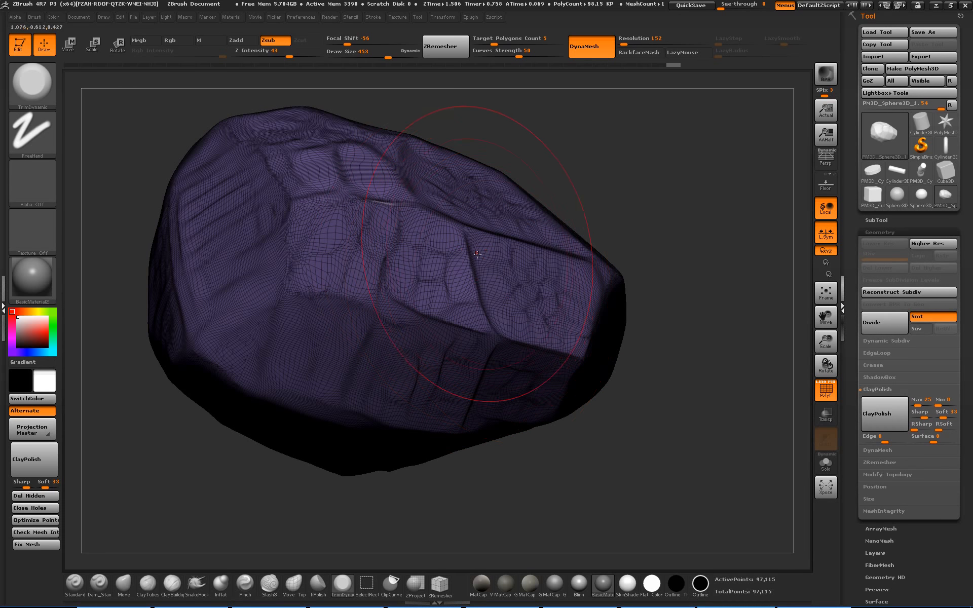
key("shift+f")
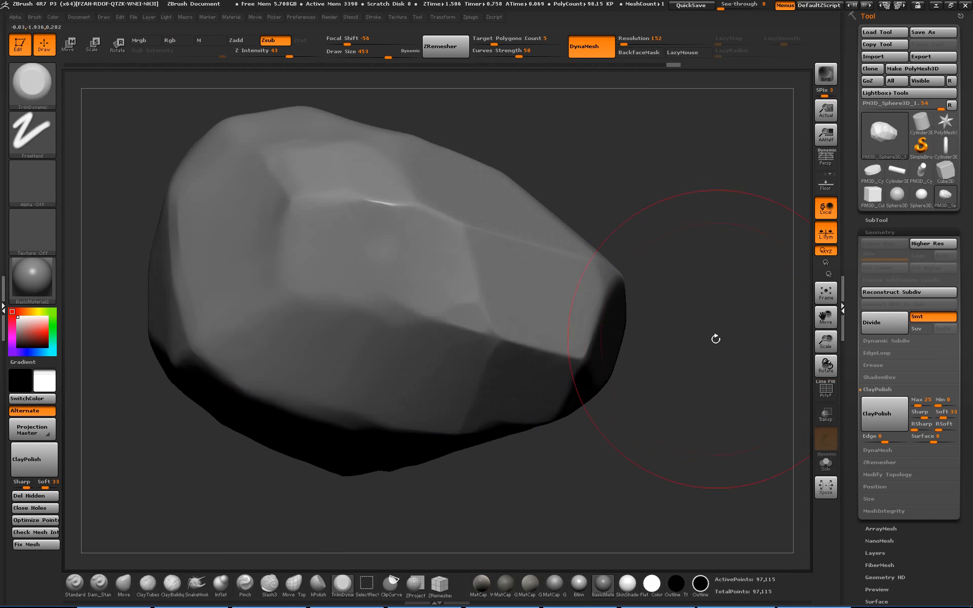
left_click_drag(695, 348, 708, 347)
Remesh the polished rock with DynaMesh at resolution 152 to even out its polygons, and hide the polyframe again.
key("shift+f")
key("ctrl")
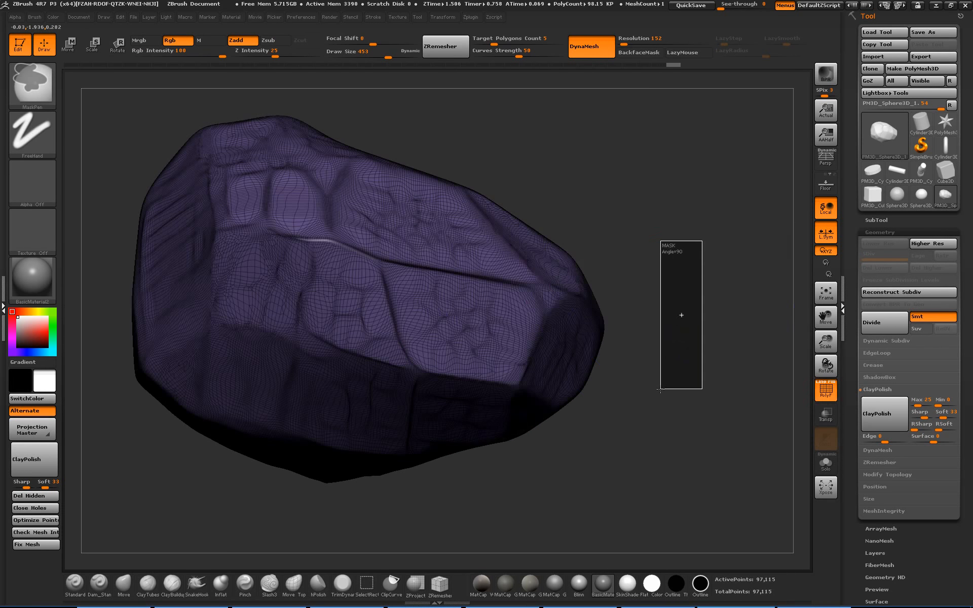
left_click_drag(719, 215, 691, 403, "ctrl")
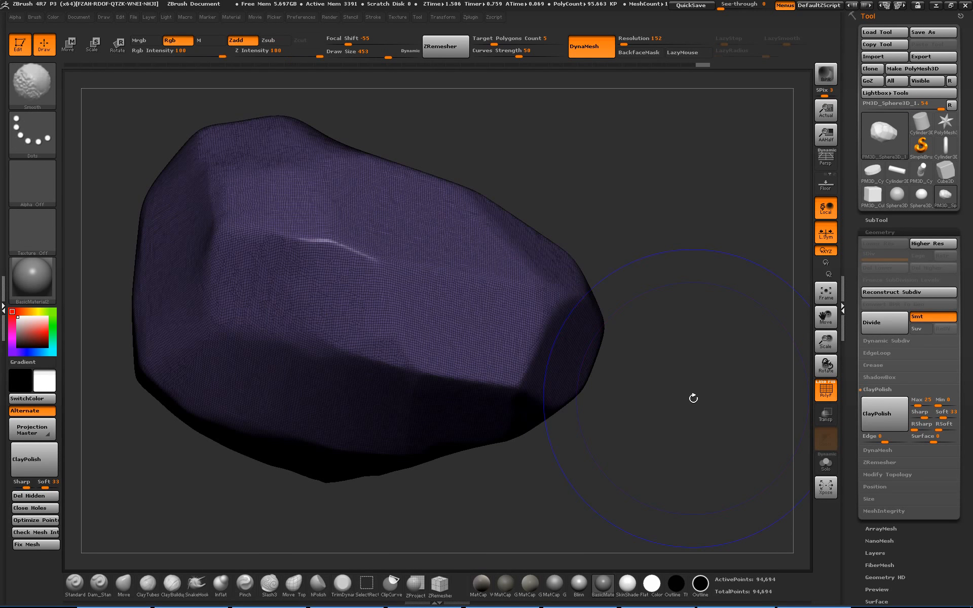
key("shift+f")
left_click_drag(721, 370, 646, 348)
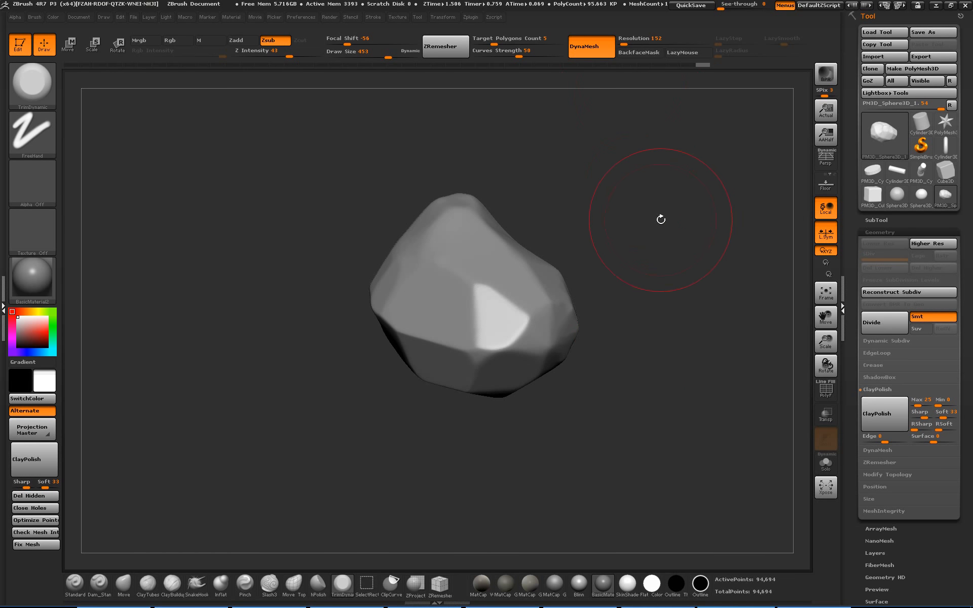
Set the DynaMesh resolution to 552 and check the rock's mesh density with the polyframe.
left_click_drag(648, 218, 710, 297, "alt")
left_click_drag(725, 314, 697, 238, "alt")
left_click_drag(625, 45, 633, 45)
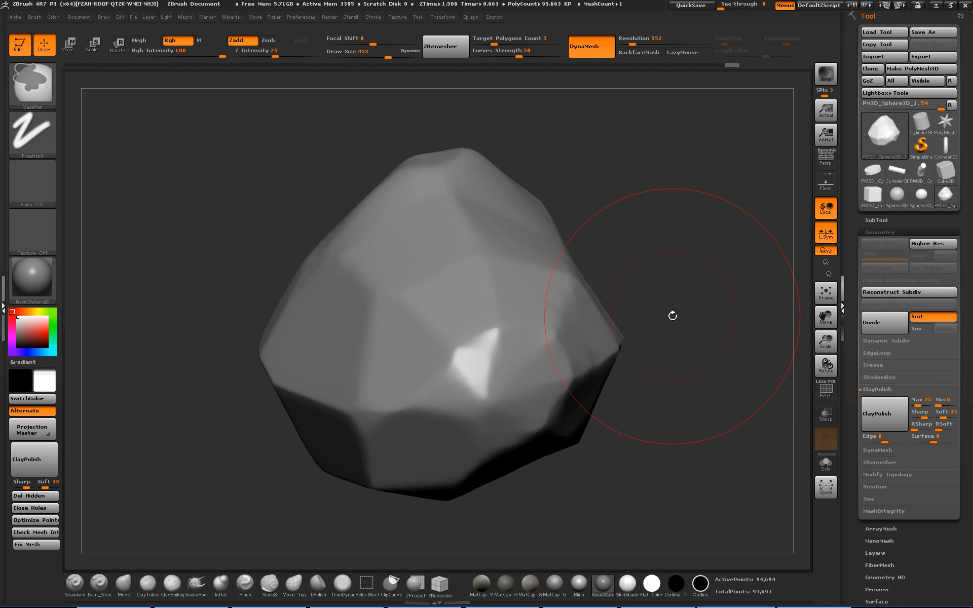
key("super")
key("super")
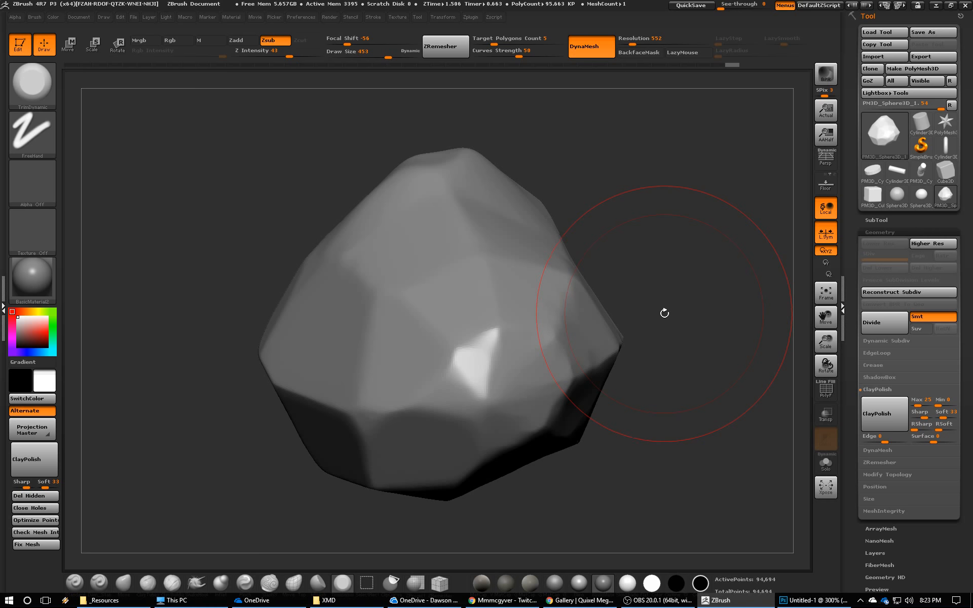
left_click_drag(621, 270, 643, 291)
key("shift+f")
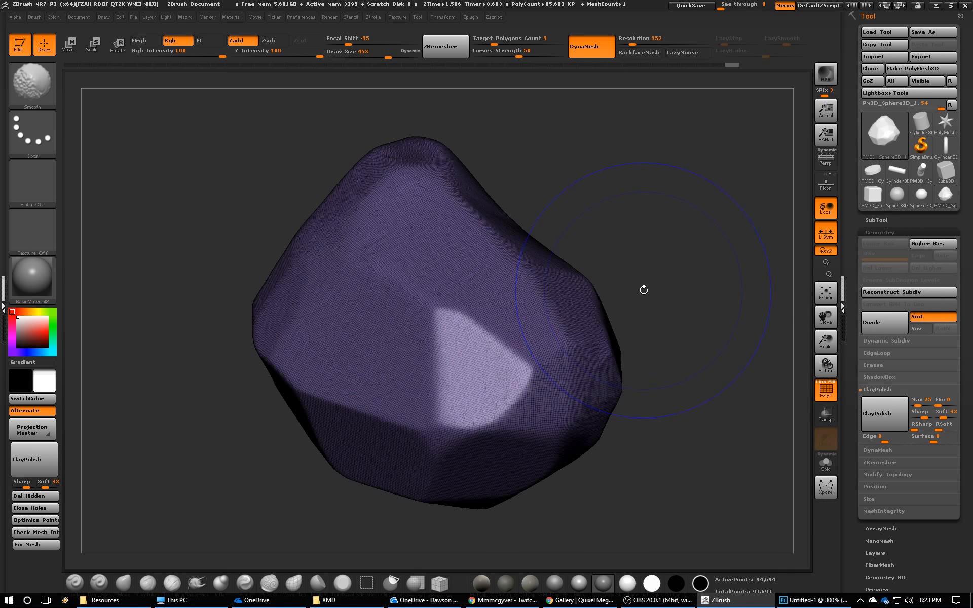
key("shift+f")
key("alt")
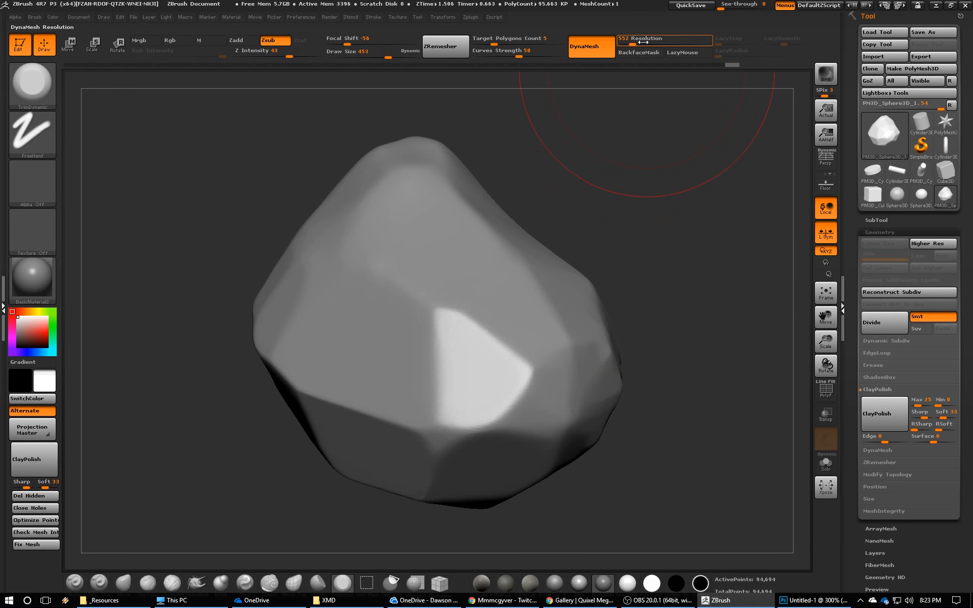
Raise the DynaMesh resolution to 1136 and remesh the rock.
left_click_drag(634, 43, 646, 44)
left_click(441, 320, "ctrl")
key("ctrl+z")
left_click(442, 303, "shift")
mouse_move(641, 199)
left_mouse_down("ctrl")
mouse_move(621, 268)
mouse_move(633, 262)
left_mouse_up("ctrl")
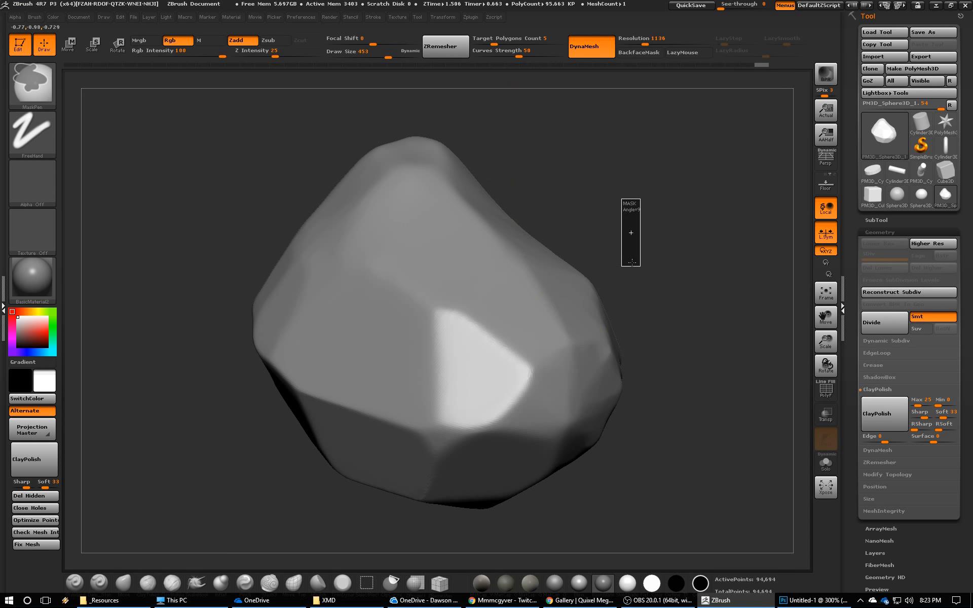
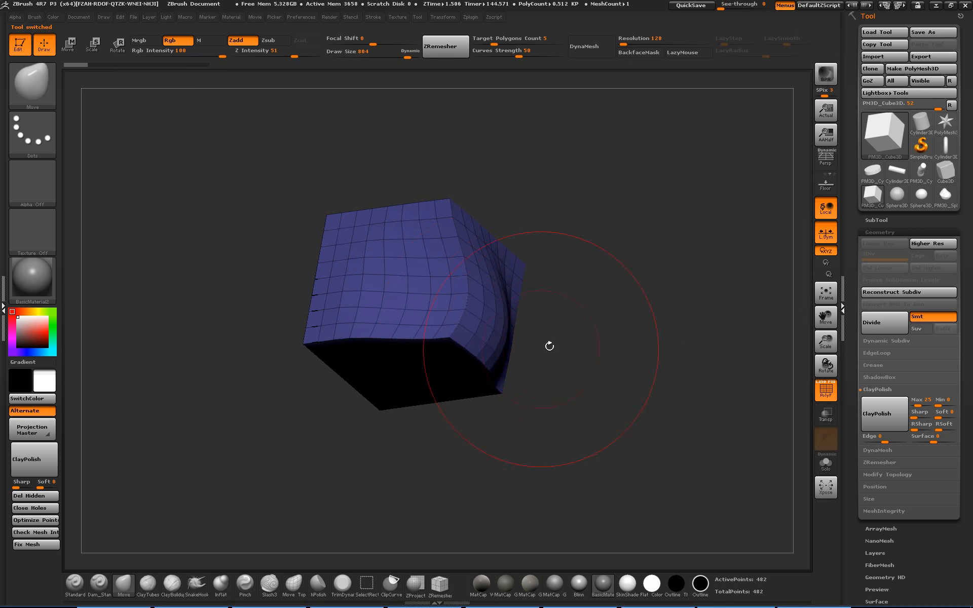
Deform the cube's sides and corners with the Move brush at draw size 804.
left_click_drag(557, 373, 528, 424)
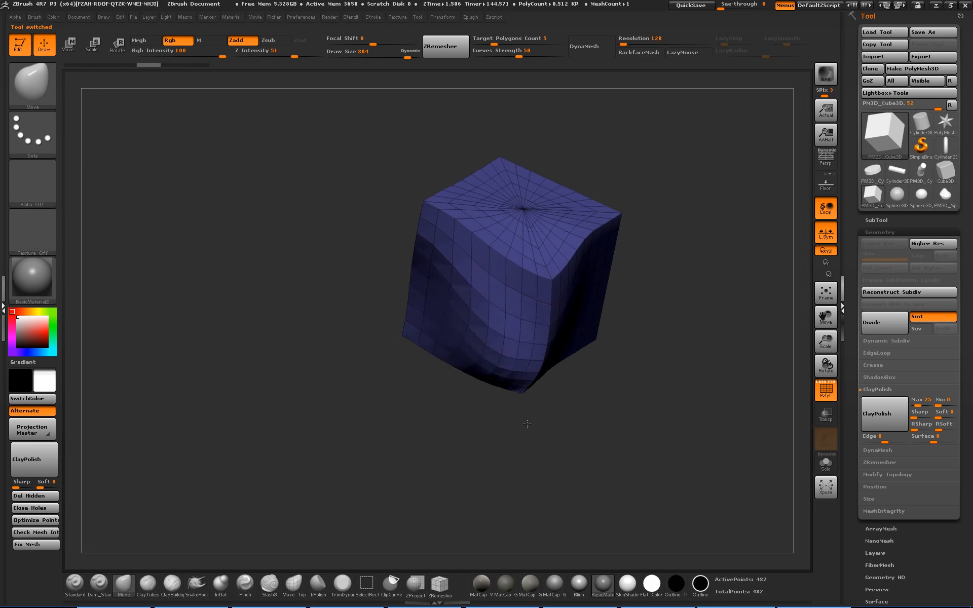
left_click_drag(482, 386, 463, 424)
left_click_drag(525, 373, 512, 406)
mouse_move(540, 291)
left_mouse_down()
mouse_move(551, 338)
mouse_move(667, 386)
mouse_move(610, 379)
mouse_move(618, 355)
left_mouse_up()
Reduce the Move brush's draw size to 415 and then 268, and push hollows and bulges into the cube's sides.
key("s")
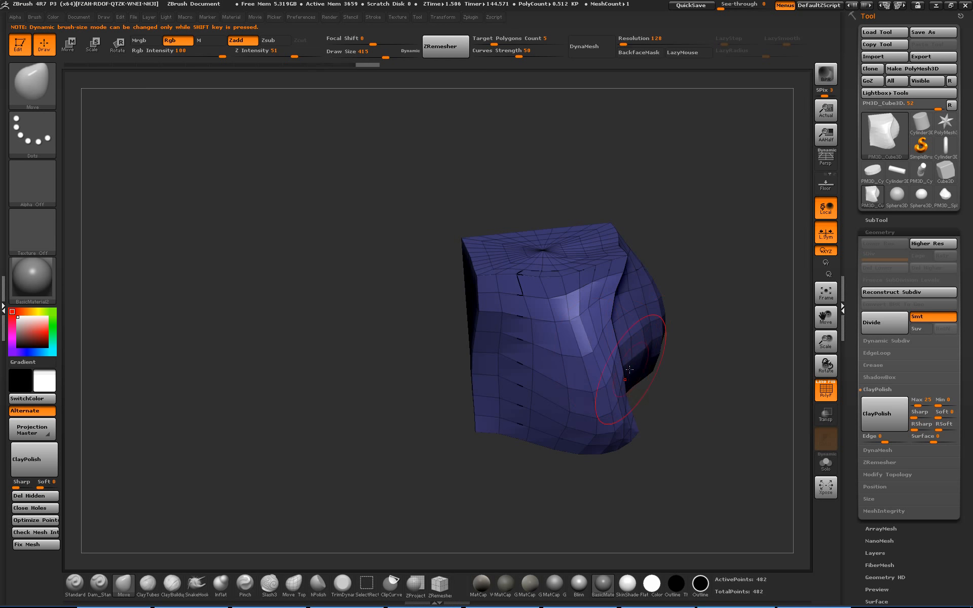
left_click_drag(733, 339, 685, 390)
left_click_drag(652, 309, 639, 297)
mouse_move(702, 356)
left_mouse_down()
mouse_move(736, 405)
mouse_move(652, 397)
mouse_move(664, 466)
mouse_move(601, 401)
left_mouse_up()
key("s")
mouse_move(569, 364)
left_mouse_down()
mouse_move(557, 349)
mouse_move(587, 298)
mouse_move(658, 326)
left_mouse_up()
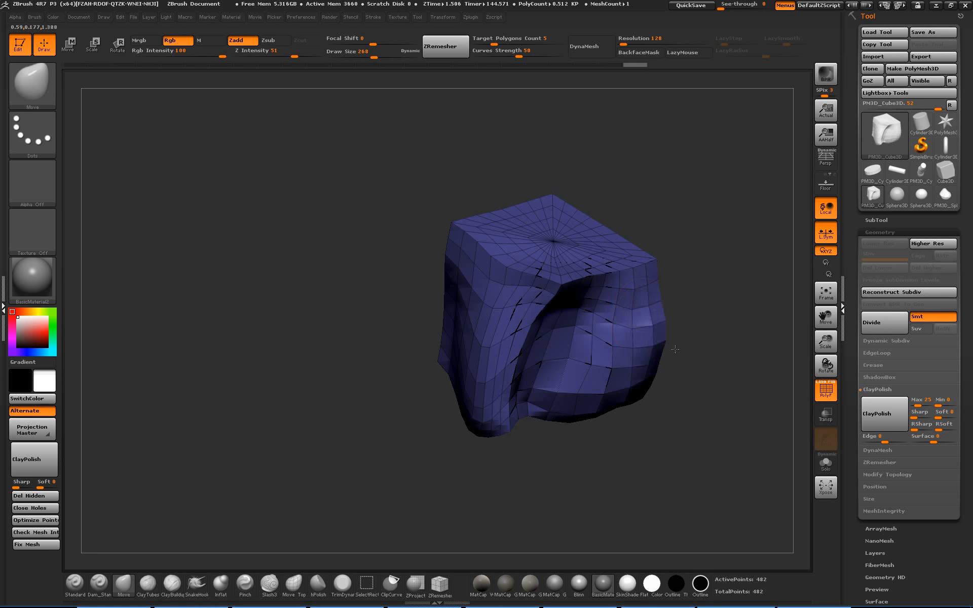
Reshape the cube's sides and lower edge with the Move brush at draw size 268, pulling the hollows and bulges further.
mouse_move(687, 371)
left_mouse_down()
mouse_move(625, 330)
mouse_move(623, 350)
left_mouse_up()
left_click_drag(664, 383, 681, 403)
mouse_move(684, 406)
left_mouse_down()
mouse_move(722, 454)
mouse_move(716, 442)
left_mouse_up()
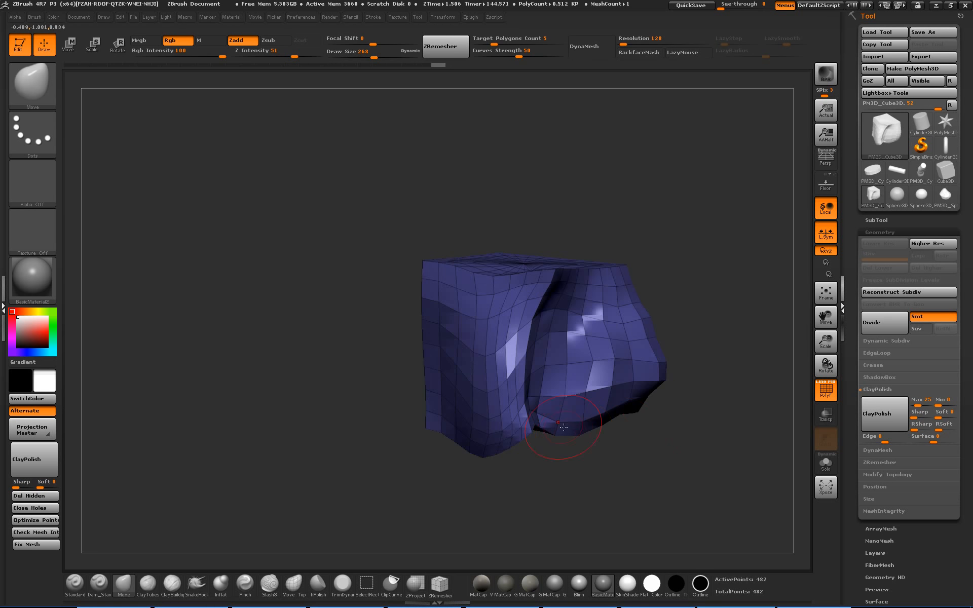
left_click_drag(565, 439, 529, 442)
mouse_move(512, 471)
left_mouse_down()
mouse_move(559, 484)
mouse_move(583, 468)
left_mouse_up()
left_click_drag(510, 421, 503, 420)
left_click_drag(500, 374, 474, 386)
left_click_drag(451, 307, 443, 311)
left_click_drag(507, 471, 573, 465)
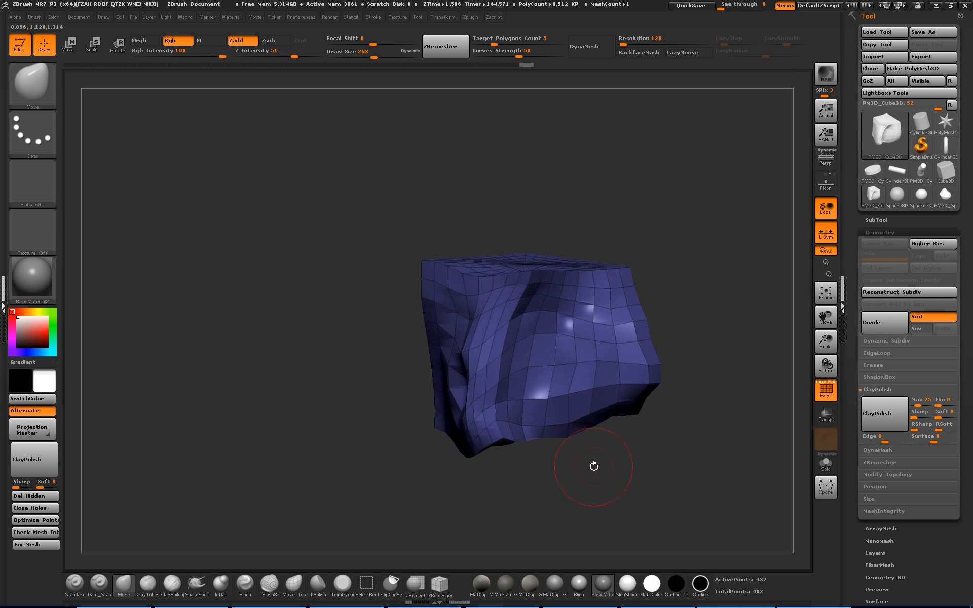
left_click(893, 331)
left_click_drag(712, 393, 750, 398)
key("ctrl+z")
Subdivide the cube to level 4, with Smt off for the first division and on for the next two, and hide the polyframe.
left_click(942, 319)
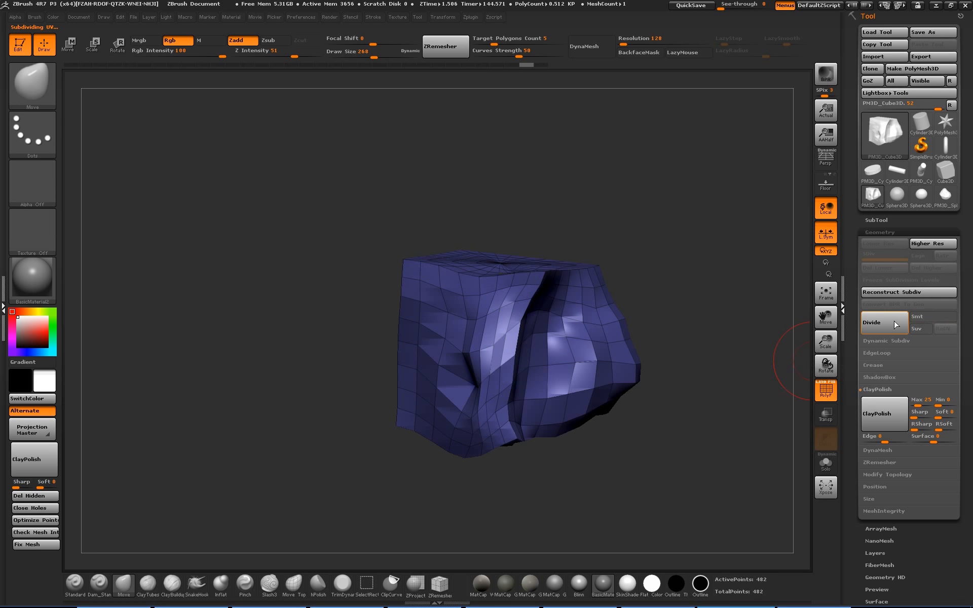
left_click(884, 324)
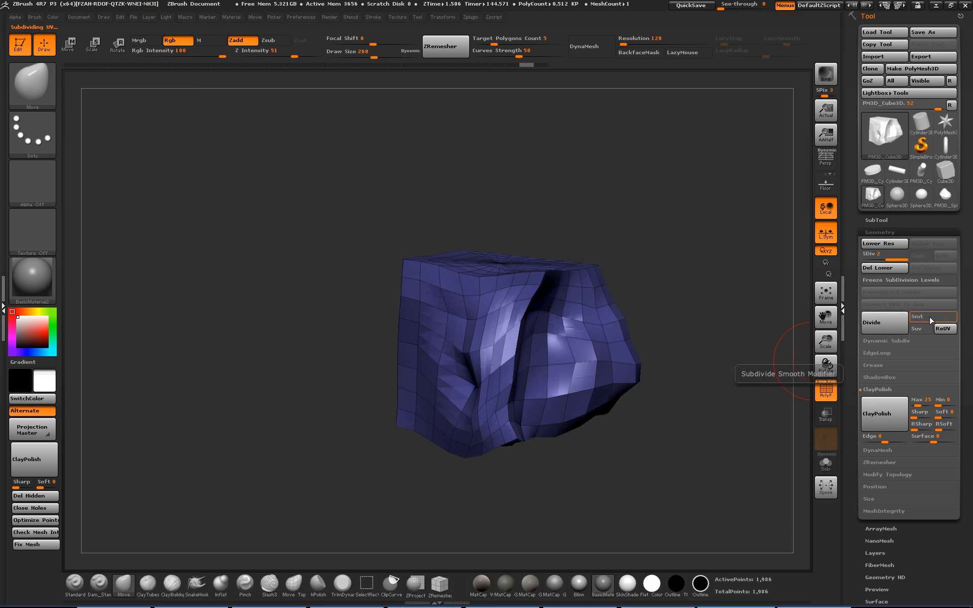
left_click(933, 316)
left_click(884, 324)
left_click(883, 325)
key("shift+f")
key("b")
key("m")
key("v")
left_click_drag(744, 356, 694, 347)
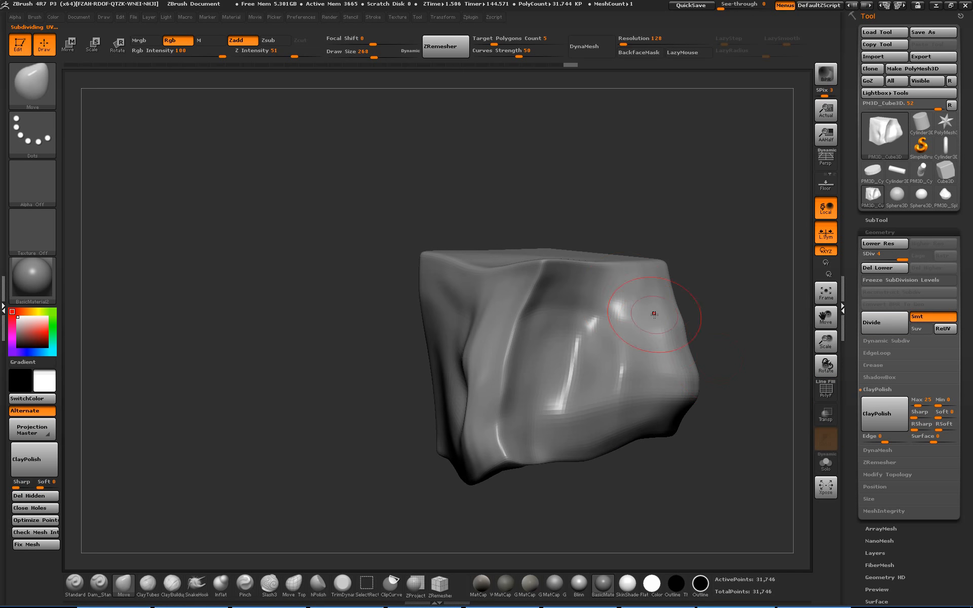
Start loading a brush preset and browse to the folder F:\Downloads\XMD.
left_click(49, 103)
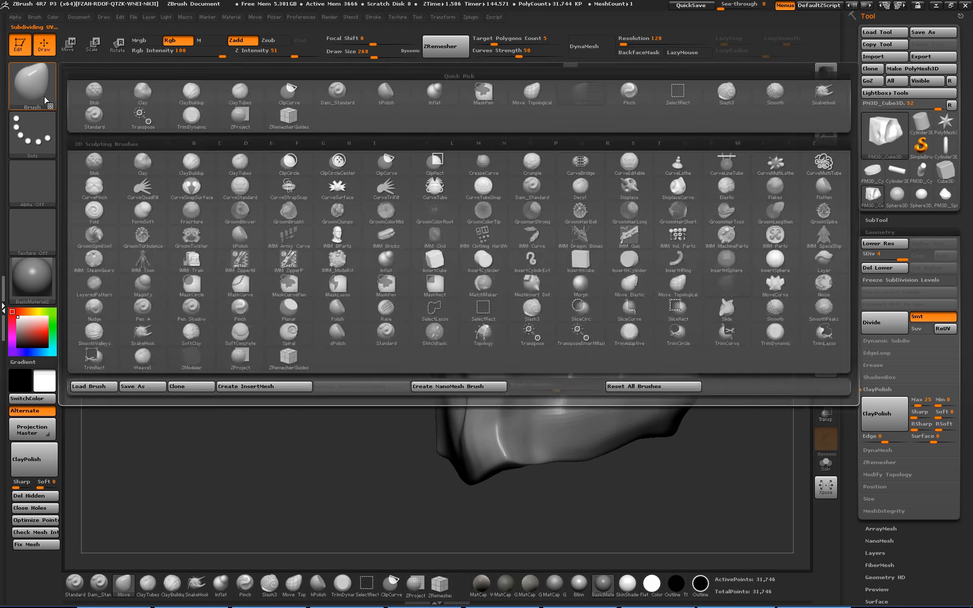
key("super")
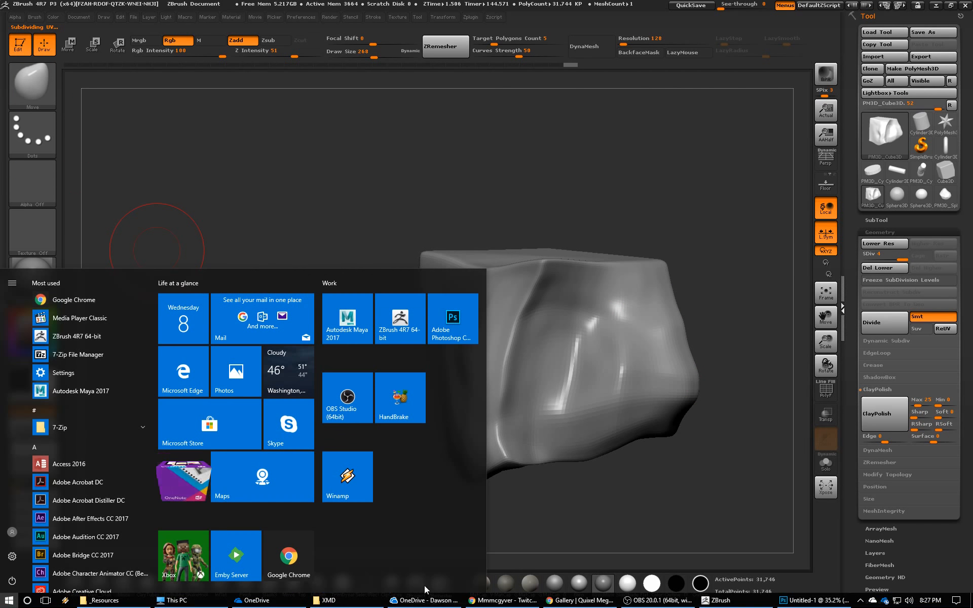
left_click(346, 601)
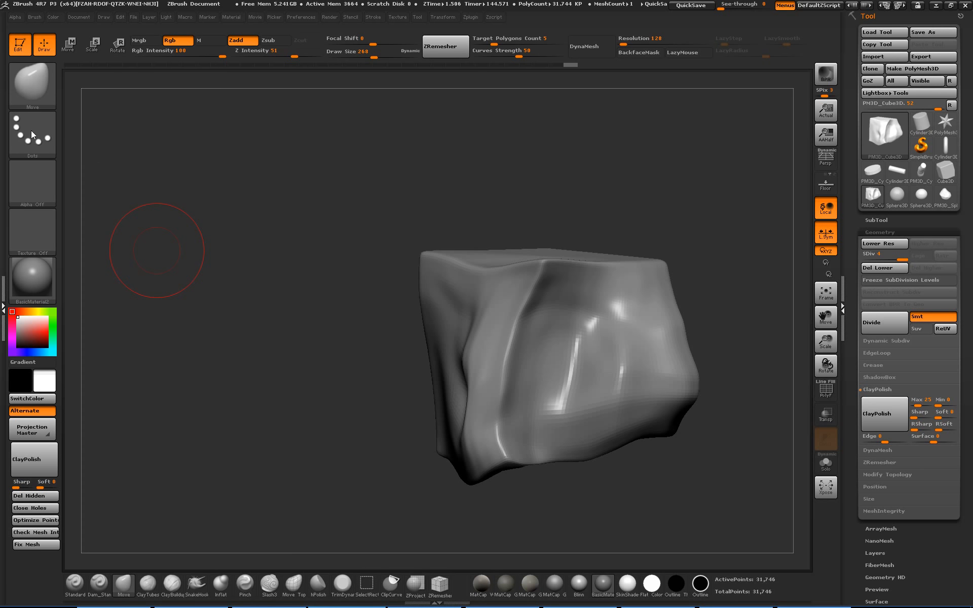
left_click(33, 83)
left_click(32, 83)
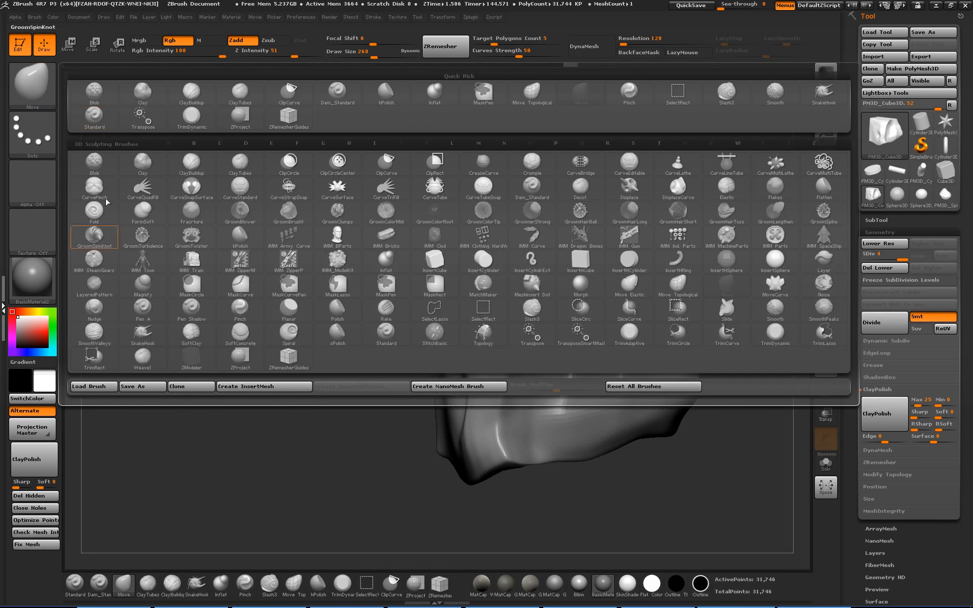
left_click(95, 387)
type("F:\\Downloads\\XMD")
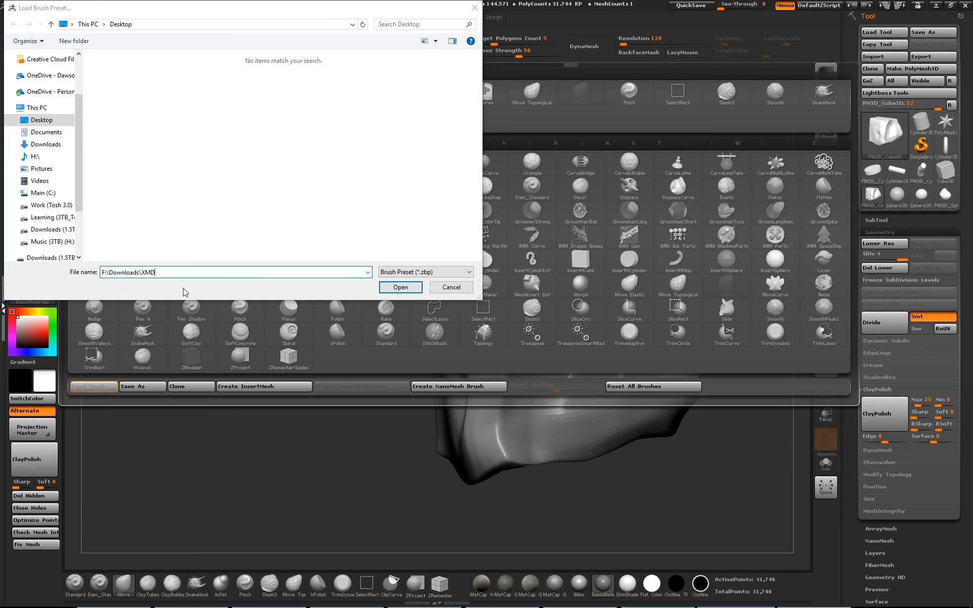
left_click(400, 287)
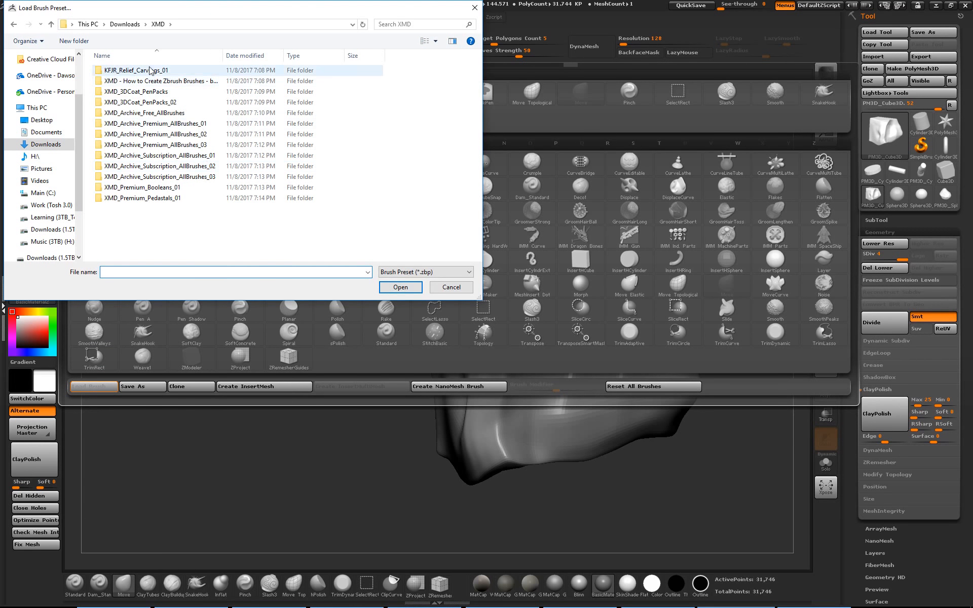
Check the XMD_Archive_Premium_AllBrushes_01, 02 and 03 folders for brush presets and dismiss the archive dialog.
double_click(159, 124)
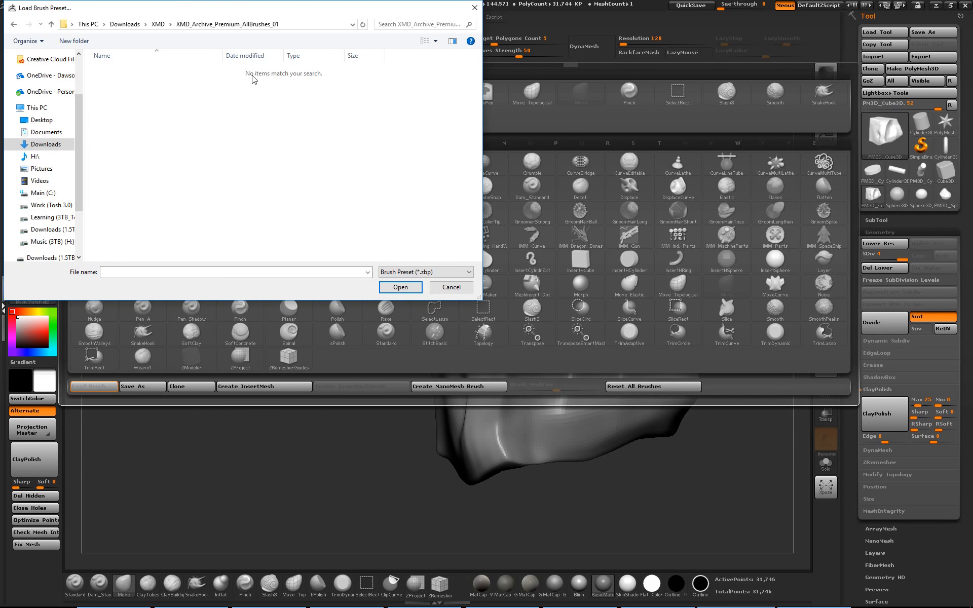
key("alt+Left")
double_click(202, 134)
key("alt+Left")
double_click(202, 146)
key("alt+Left")
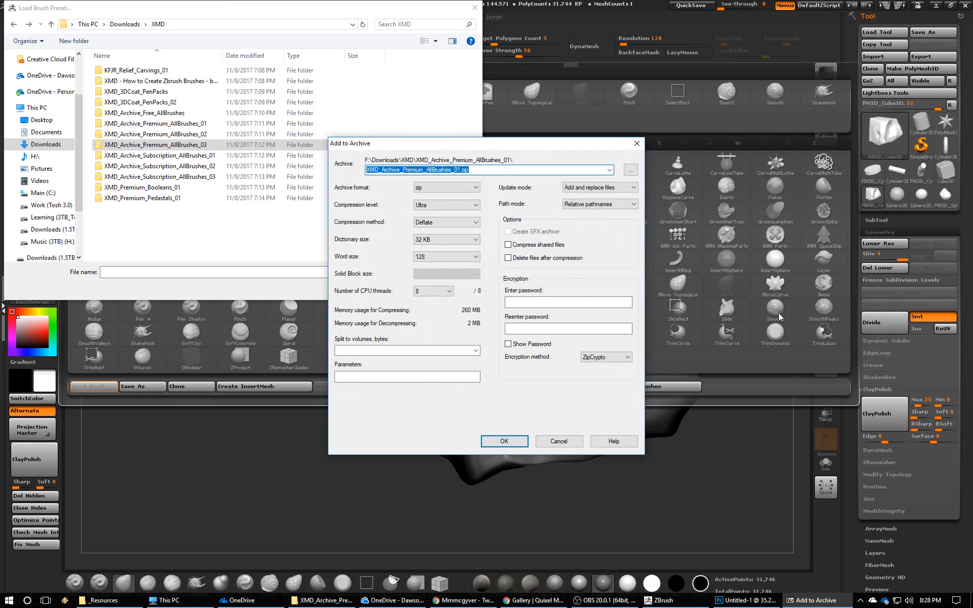
left_click(540, 446)
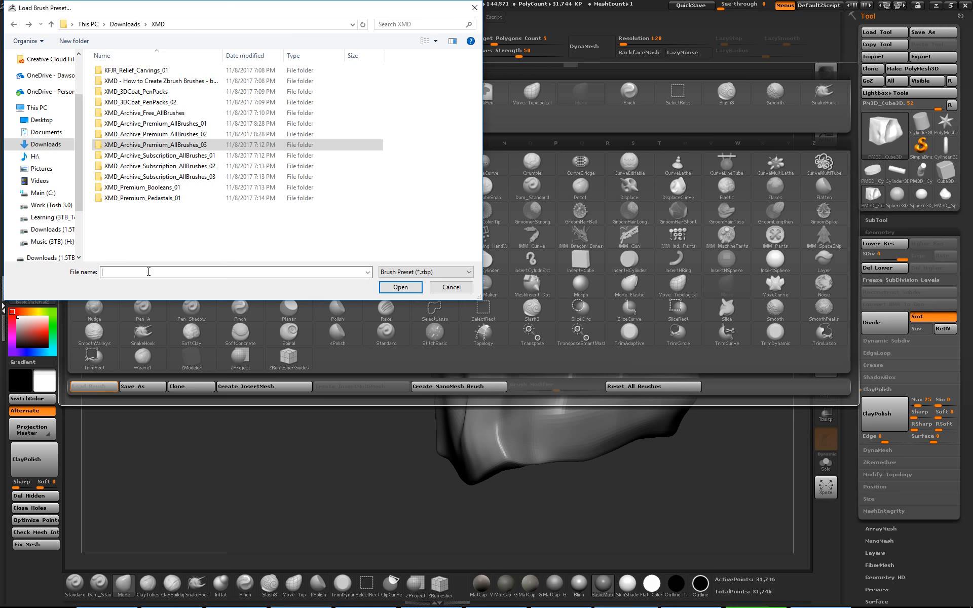
Load the XMD_sub_Rocks_01 brush from XMD_Sub_03_Terrain_01 inside the XMD_Archive_Subscription_AllBrushes_01 folder.
left_click(157, 155)
left_click(389, 287)
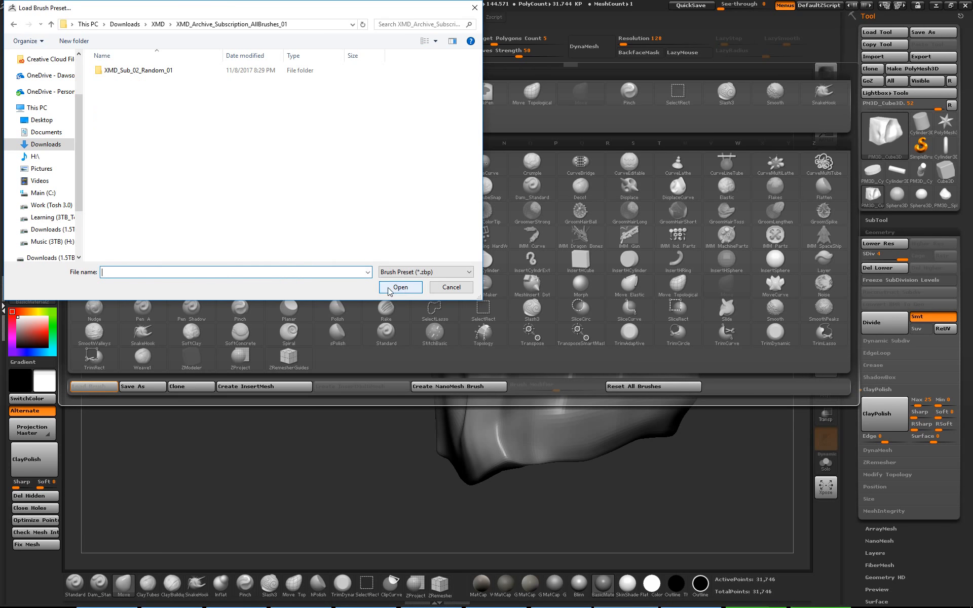
double_click(137, 71)
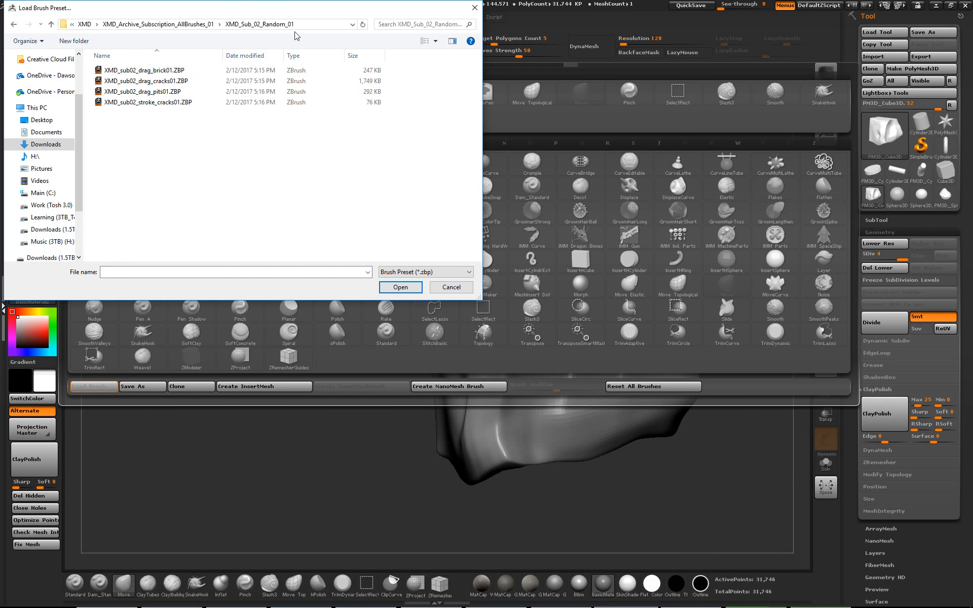
left_click(198, 26)
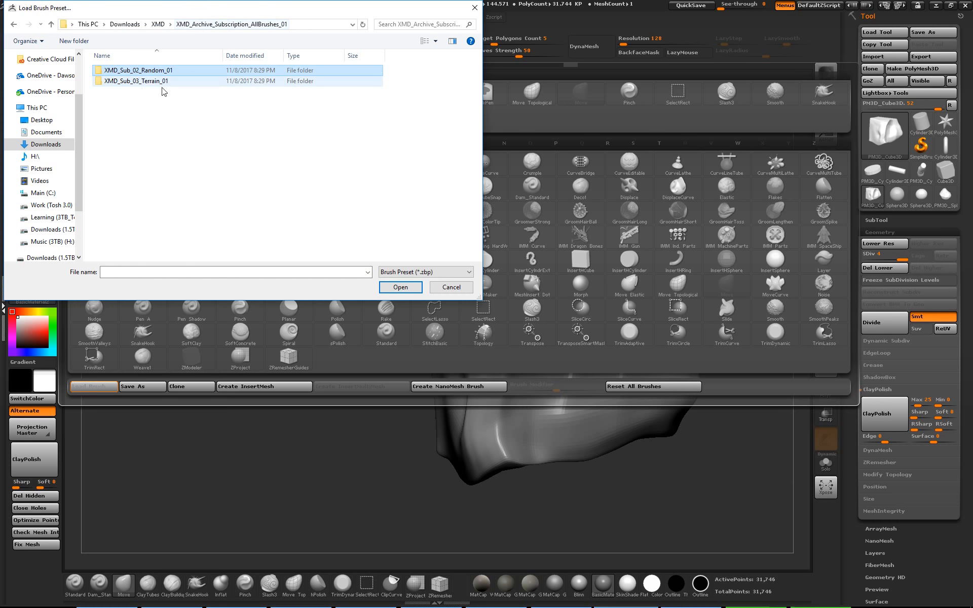
double_click(147, 81)
double_click(152, 71)
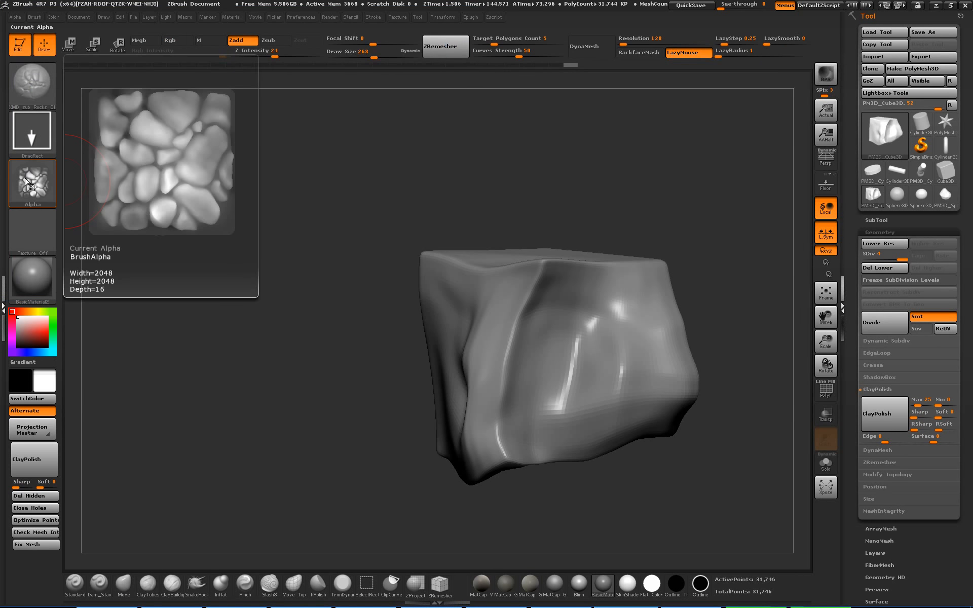
Subdivide the cube to level 6 and try stamping the rocks alpha onto its front side.
left_click_drag(575, 361, 639, 516)
key("ctrl+z")
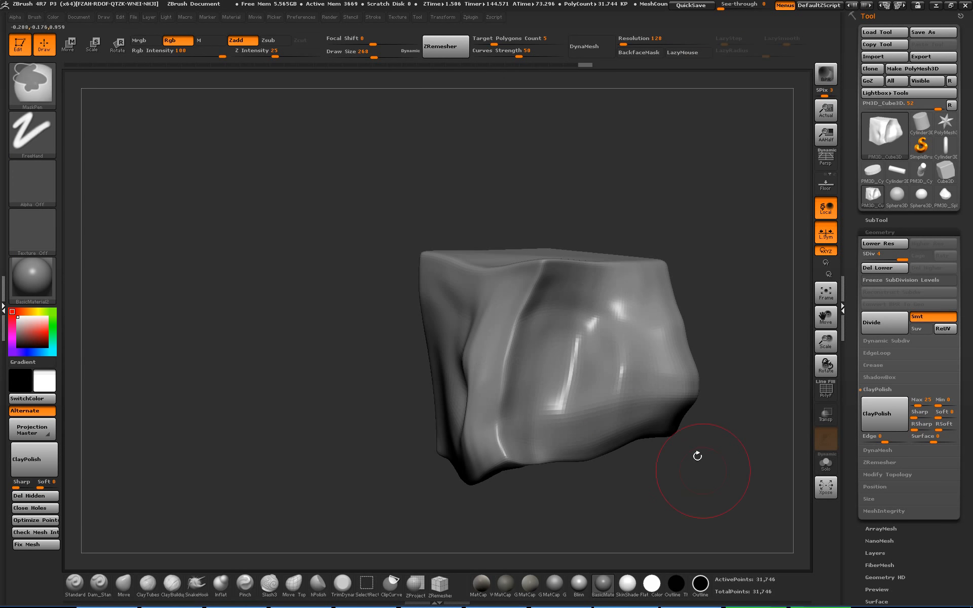
key("ctrl+d")
key("ctrl+d")
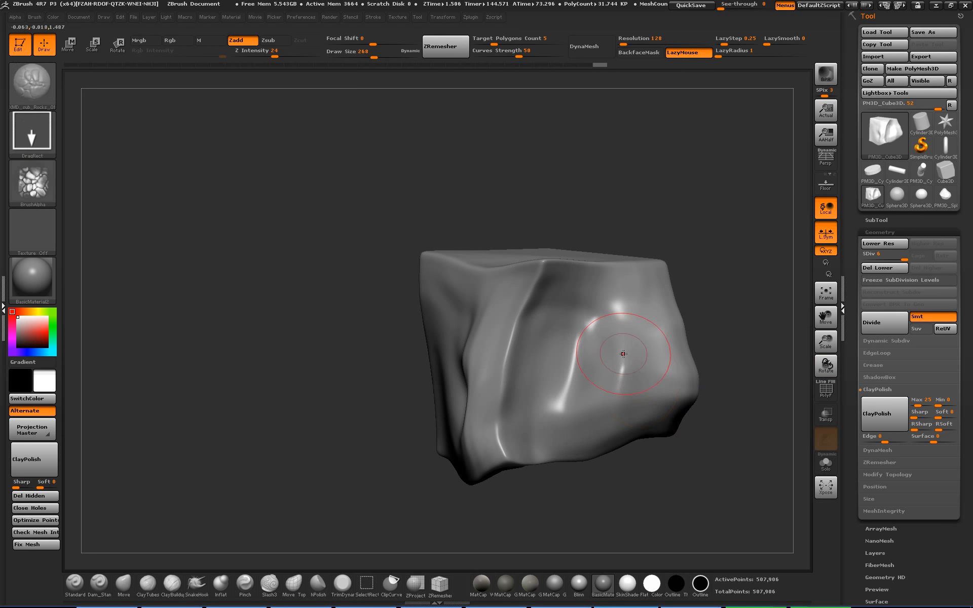
mouse_move(616, 350)
left_mouse_down()
mouse_move(707, 516)
mouse_move(698, 517)
left_mouse_up()
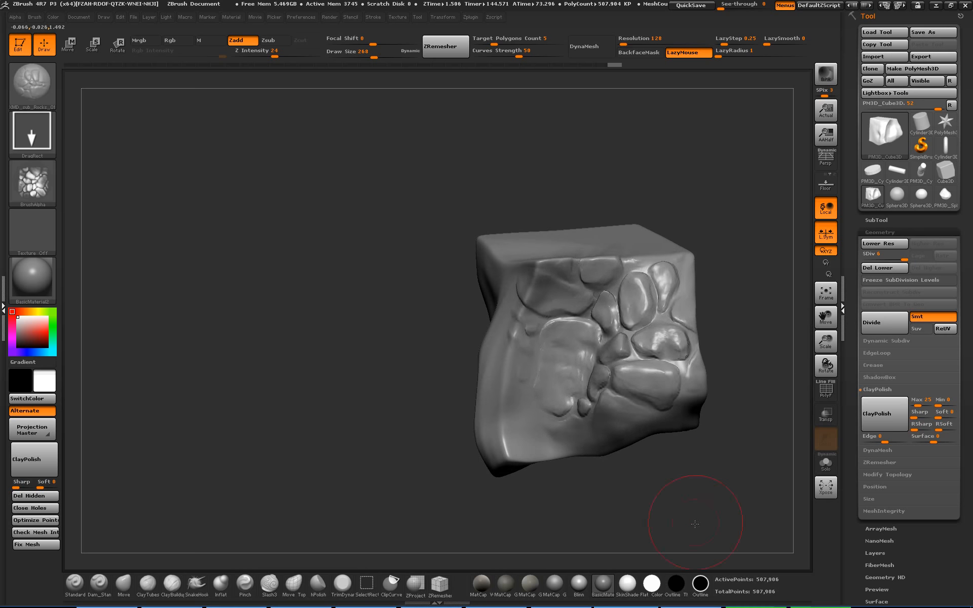
key("ctrl+z")
Load the XMD_sub_Rocks_01 and XMD_sub_Stone_01 brush presets from the terrain folder.
mouse_move(45, 185)
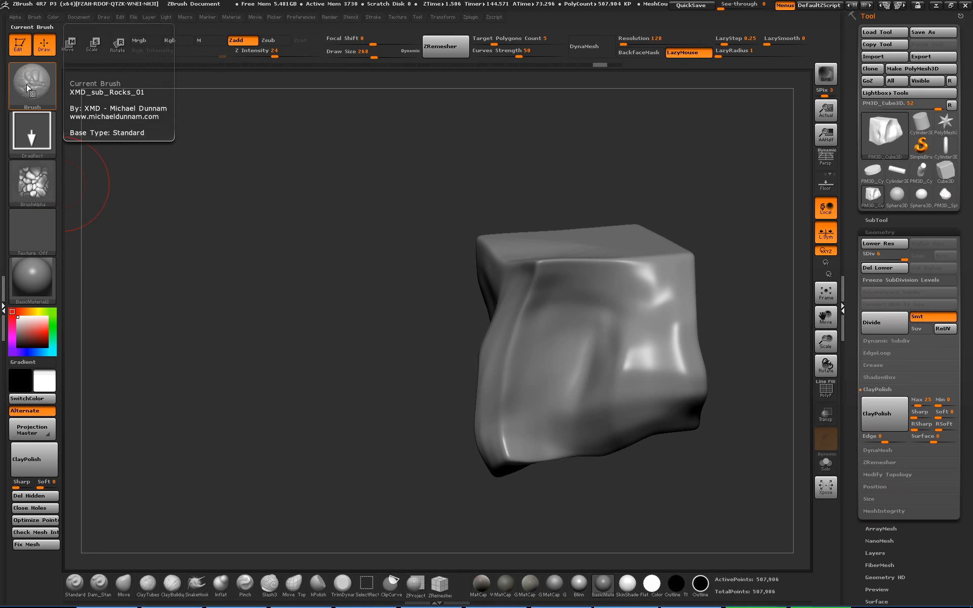
left_click(39, 90)
left_click(39, 81)
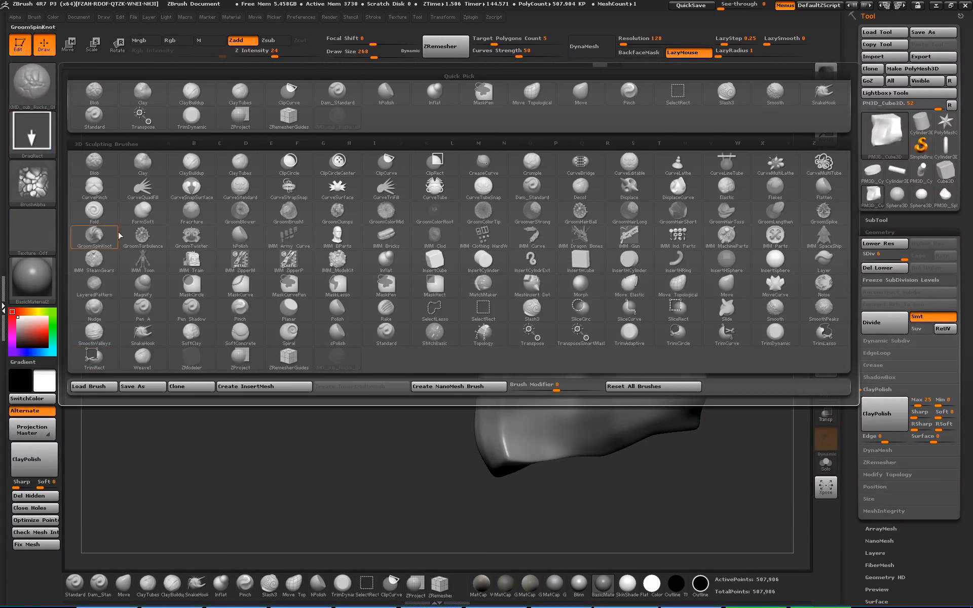
left_click(97, 387)
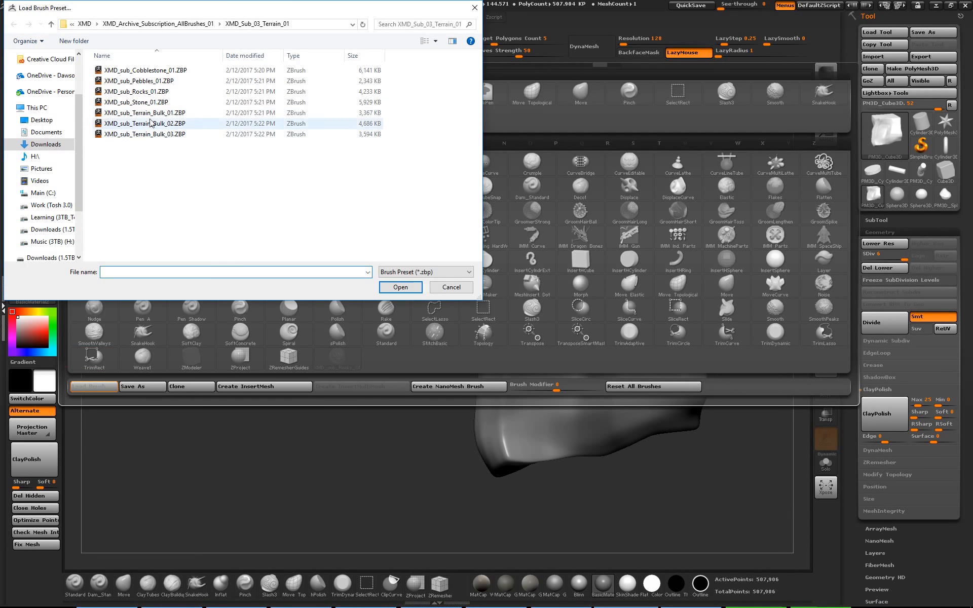
double_click(140, 92)
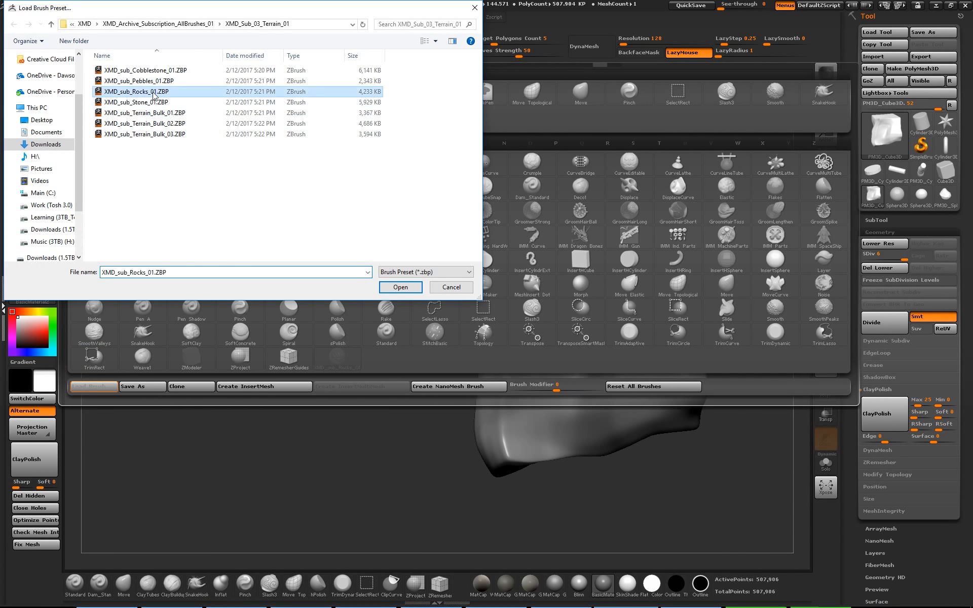
left_click(32, 83)
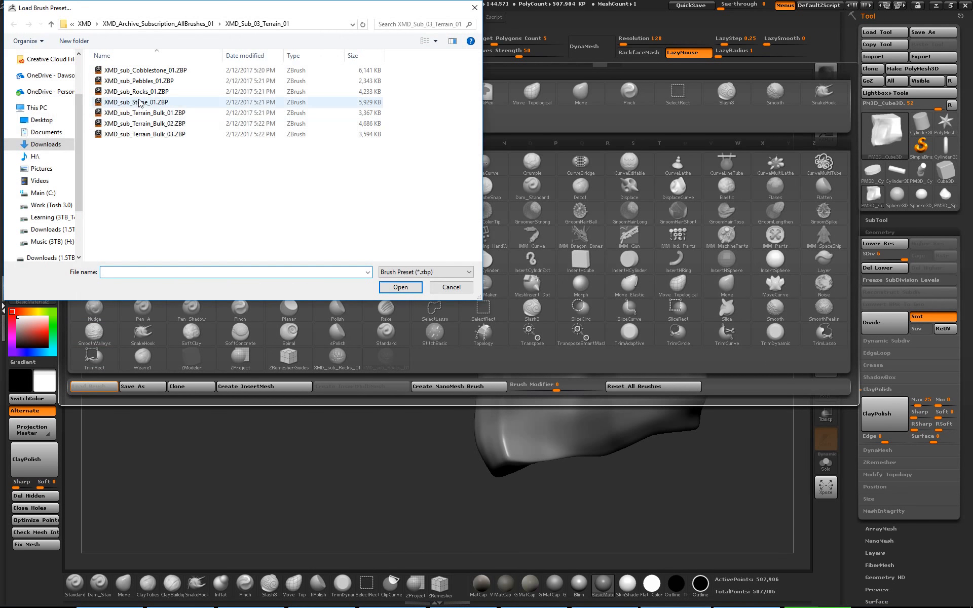
double_click(139, 100)
Load the XMD_sub_Terrain_Bulk_01 brush preset.
left_click(35, 85)
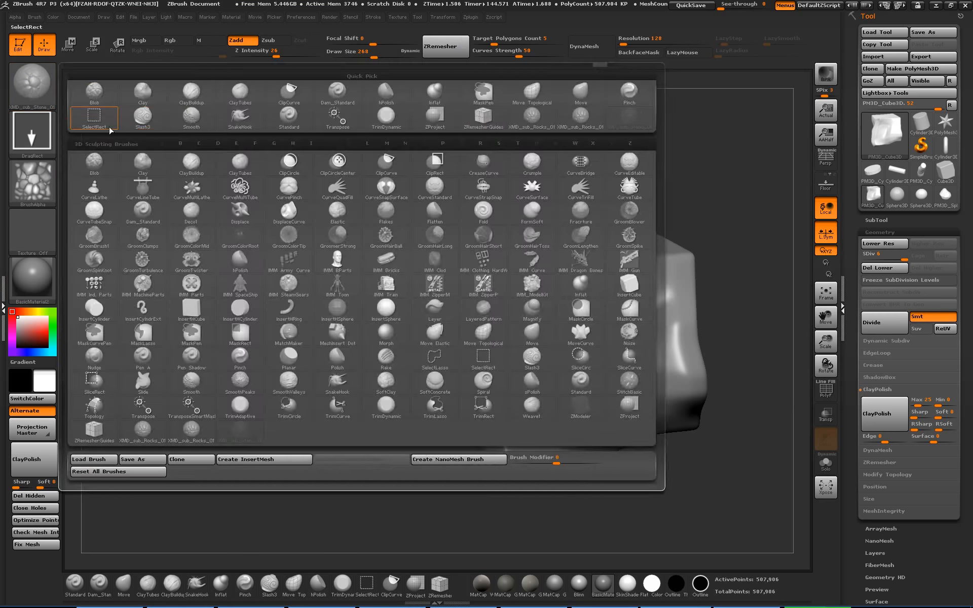
left_click(35, 86)
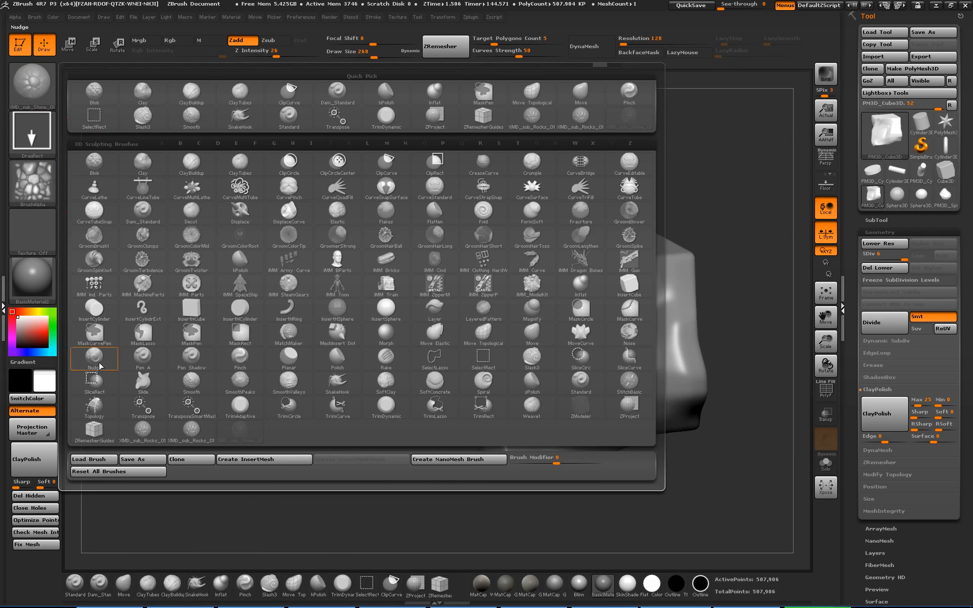
left_click(93, 459)
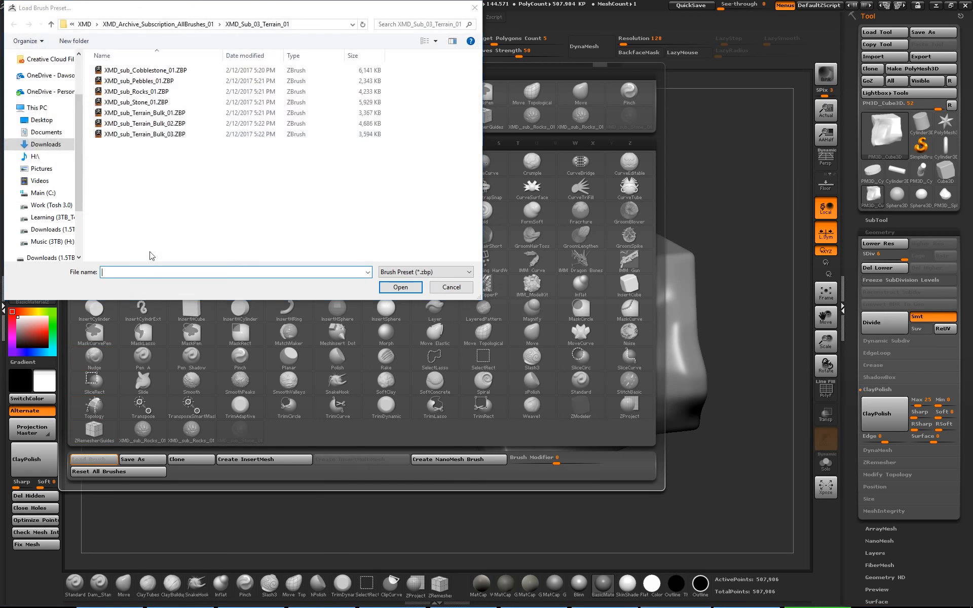
double_click(147, 113)
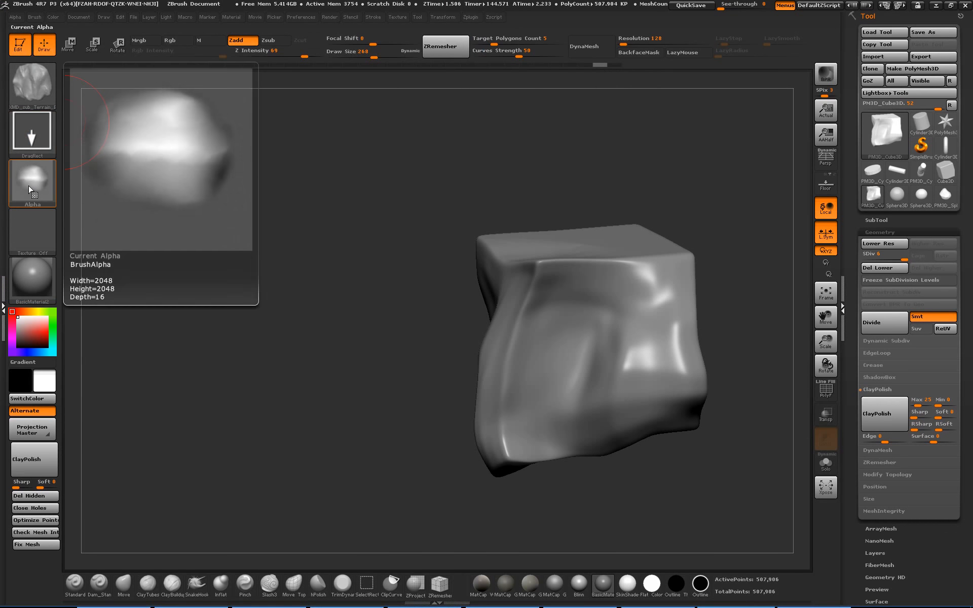
Undo a trial terrain stamp, set the brush's Z Intensity to 33, and stamp the alpha onto the cube's front side.
mouse_move(586, 332)
left_mouse_down()
mouse_move(634, 432)
mouse_move(797, 354)
left_mouse_up()
key("ctrl+z")
left_click(282, 54)
left_click_drag(602, 326, 848, 334)
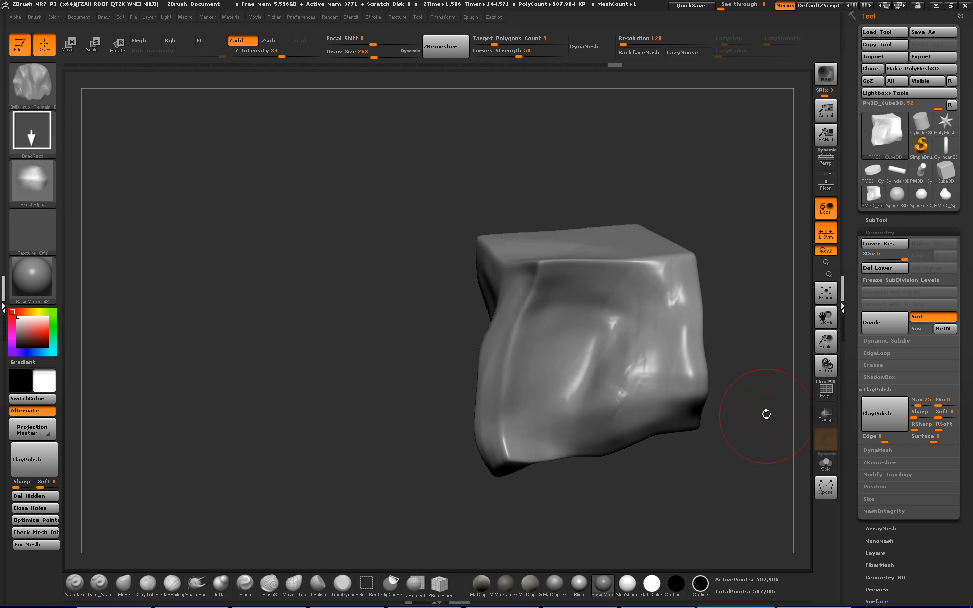
Stamp overlapping terrain relief onto the cube's front and adjacent sides at Z Intensity 33.
left_click_drag(765, 413, 647, 410)
left_click_drag(554, 341, 738, 370)
left_click_drag(660, 485, 694, 489)
left_click_drag(534, 364, 771, 439)
left_click_drag(486, 374, 604, 237)
left_click_drag(461, 312, 579, 440)
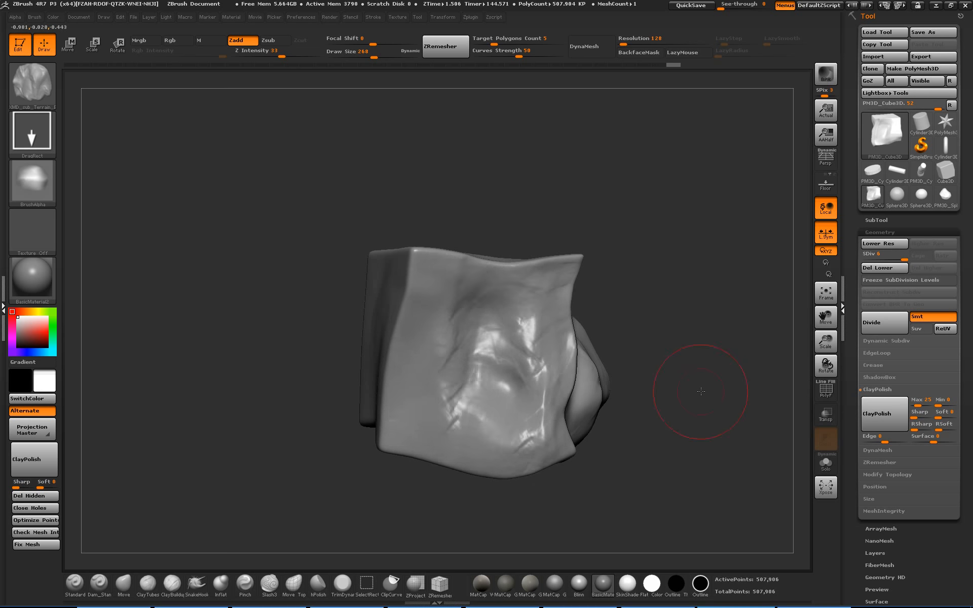
Stamp more terrain relief across the bulging side, undoing a trial stamp and redrawing it from the upper part.
left_click_drag(695, 391, 591, 369)
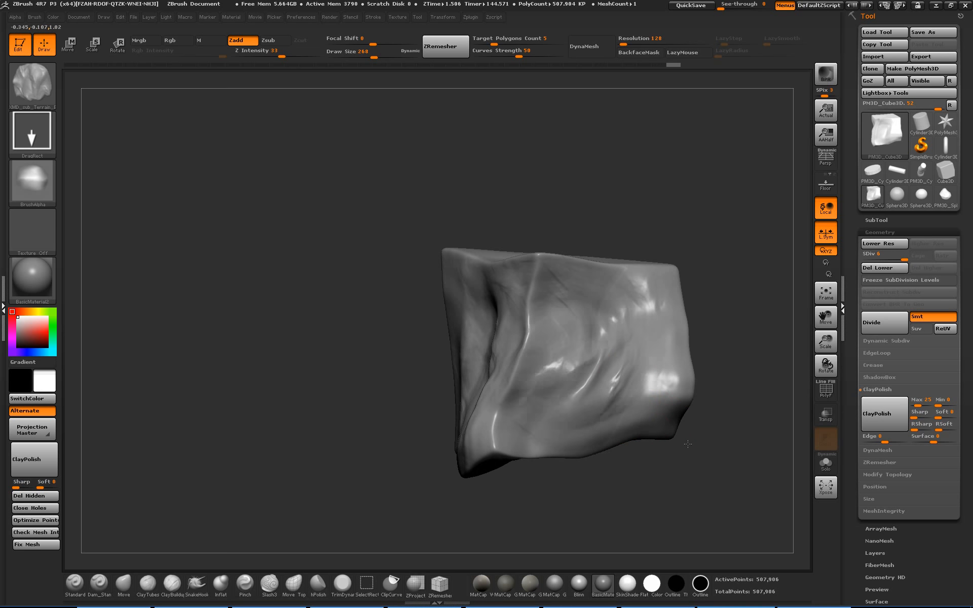
left_click_drag(688, 444, 614, 450)
left_click_drag(600, 499, 665, 456)
key("ctrl+z")
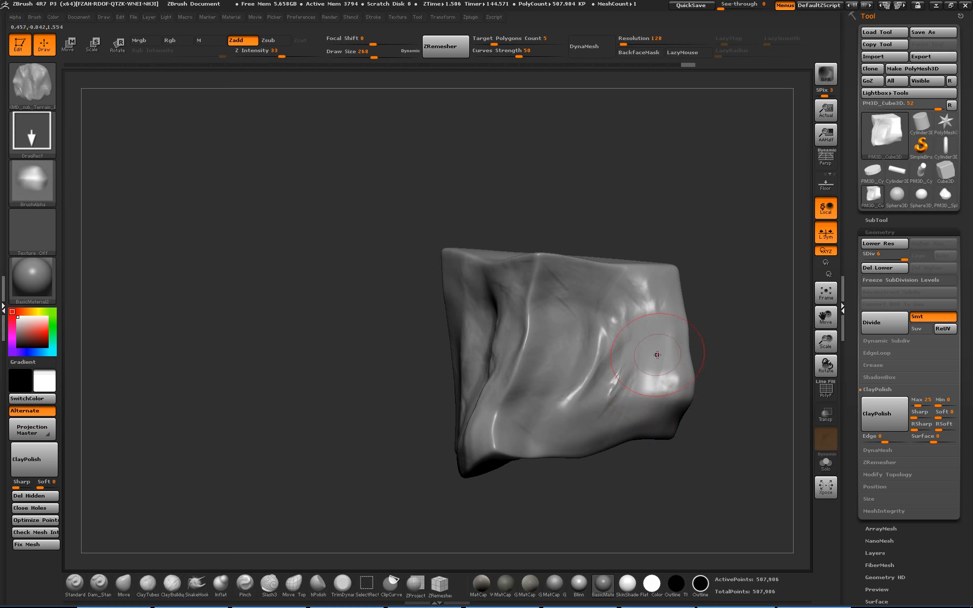
left_click_drag(668, 325, 412, 369)
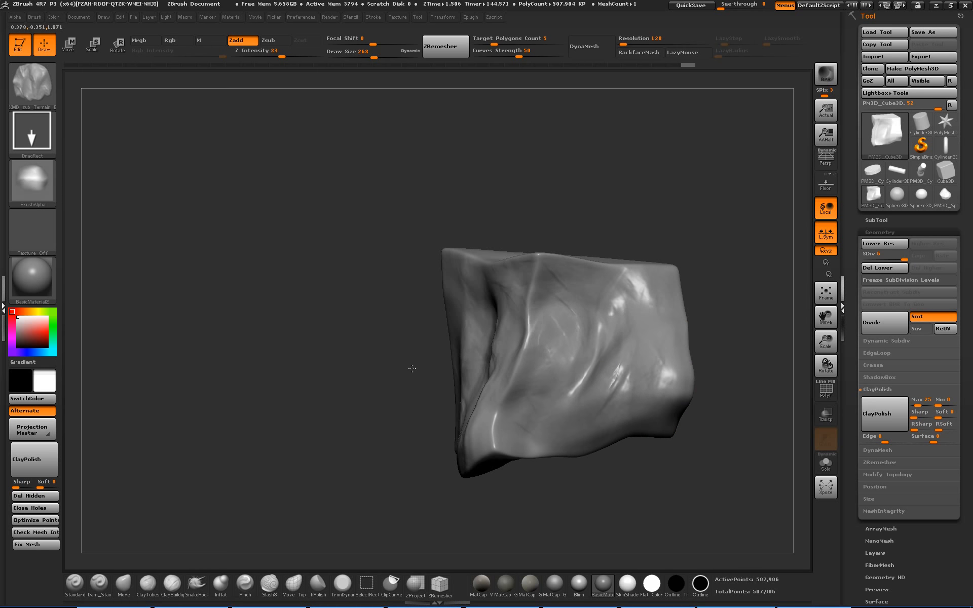
Load the XMD_sub_Terrain_Bulk_02 brush preset.
left_click_drag(661, 352, 851, 396)
left_click_drag(661, 386, 686, 276)
mouse_move(725, 365)
left_mouse_down()
mouse_move(741, 402)
mouse_move(639, 365)
left_mouse_up()
left_click(32, 83)
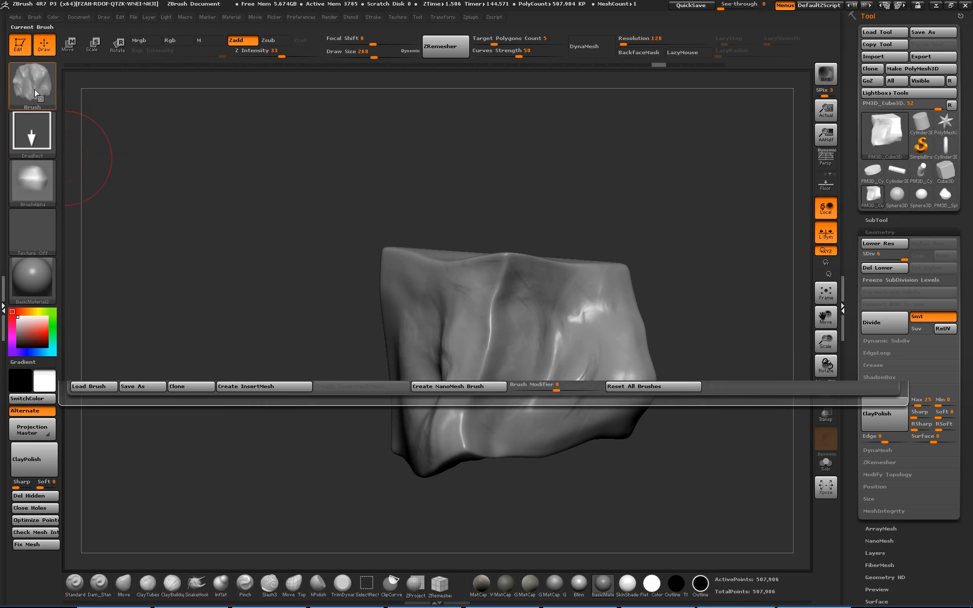
left_click(89, 389)
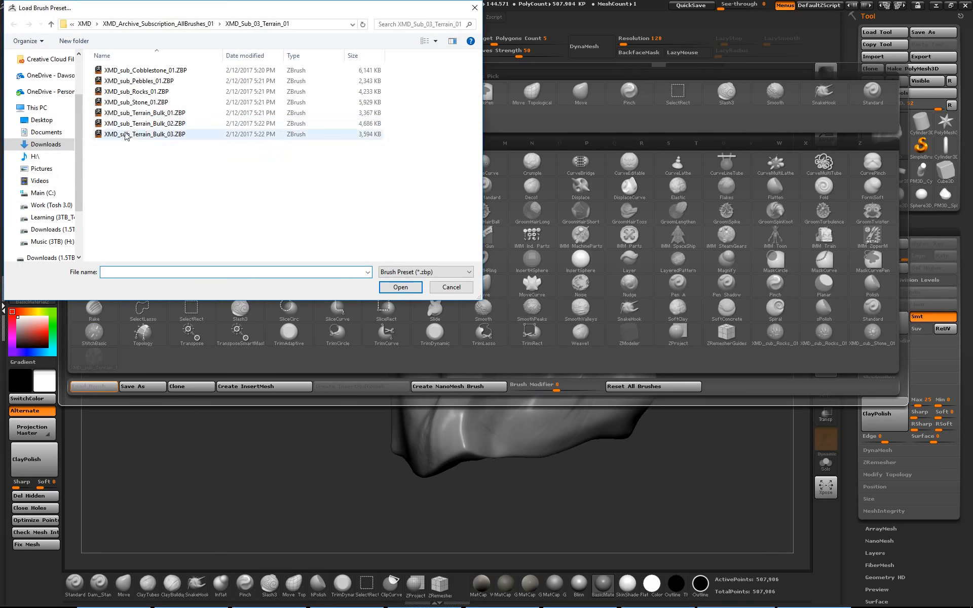
double_click(143, 124)
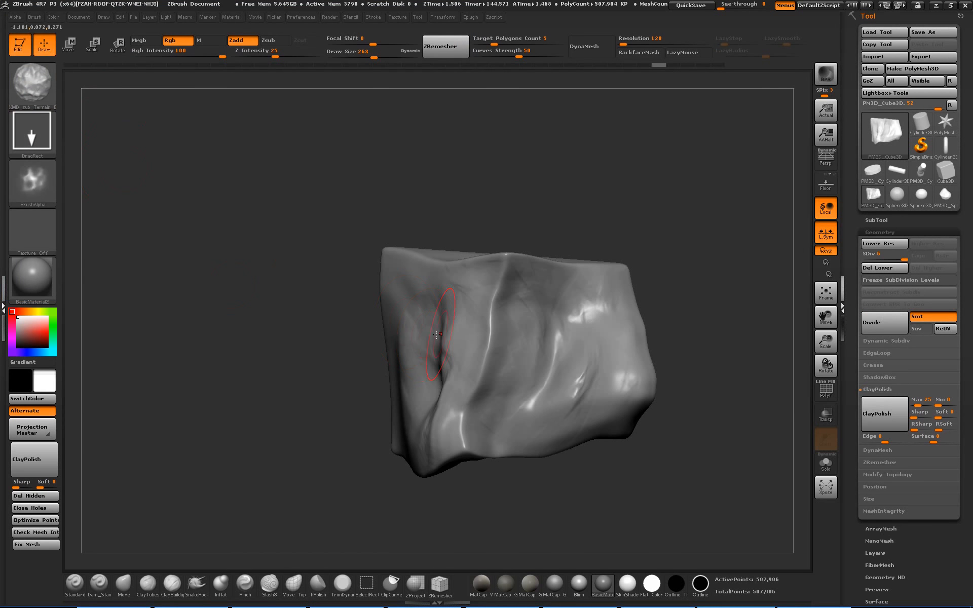
Stamp finer Terrain_Bulk_02 relief onto the cube's bulging front side, undoing a trial stamp.
left_click_drag(545, 399, 555, 407)
left_click_drag(582, 521, 564, 519)
key("ctrl+z")
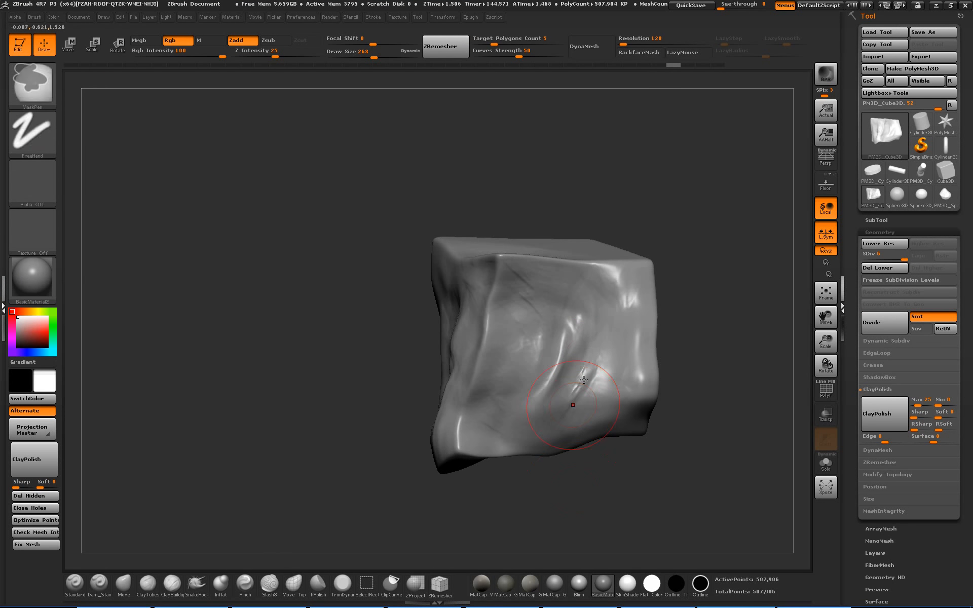
left_click_drag(625, 506, 599, 512)
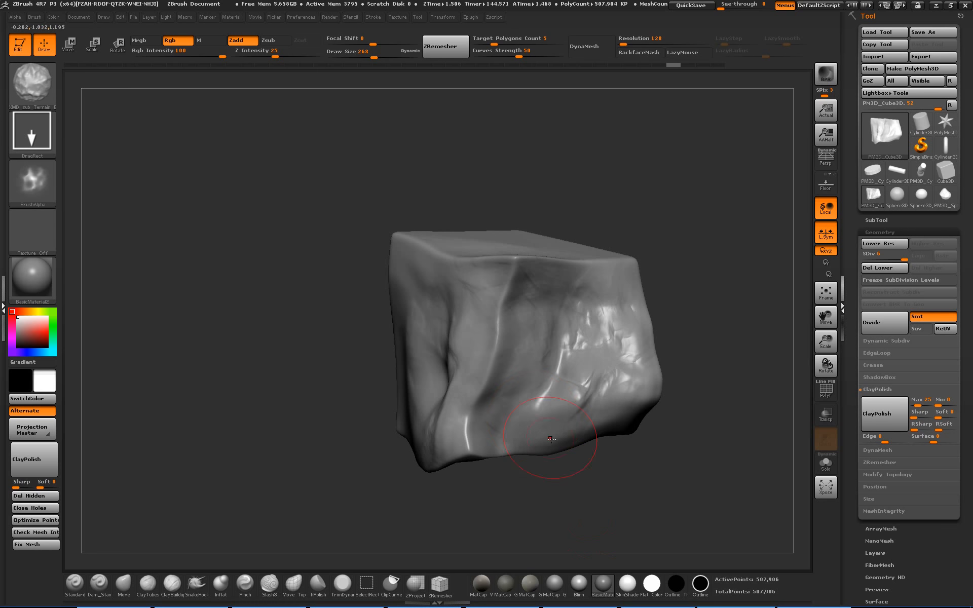
left_click_drag(542, 503, 729, 491)
left_click_drag(549, 490, 544, 417)
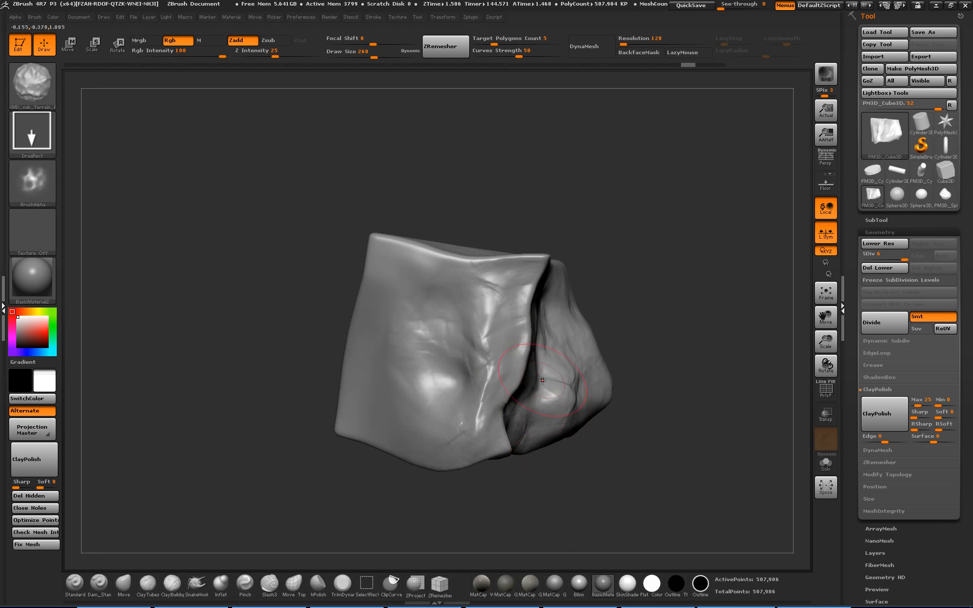
Stamp Terrain_Bulk_02 relief over the cube's adjacent side and the deep crease beside it.
left_click_drag(659, 515, 548, 375)
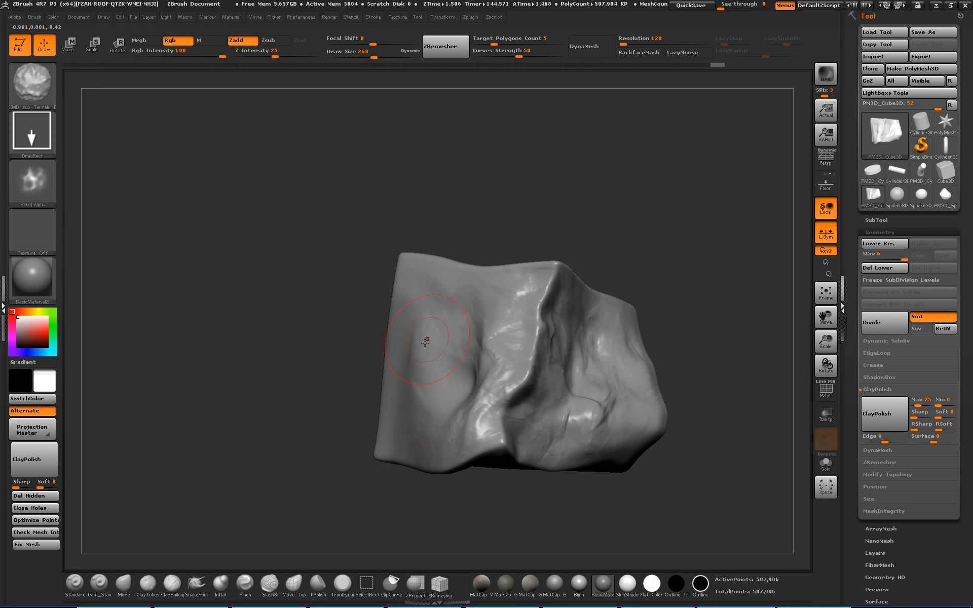
left_click_drag(445, 376, 454, 426)
left_click_drag(489, 507, 528, 532)
mouse_move(451, 388)
left_mouse_down()
mouse_move(444, 504)
mouse_move(439, 487)
left_mouse_up()
mouse_move(596, 325)
left_mouse_down()
mouse_move(598, 397)
mouse_move(392, 421)
mouse_move(389, 479)
left_mouse_up()
mouse_move(609, 506)
left_mouse_down("alt")
mouse_move(629, 457)
mouse_move(567, 512)
mouse_move(554, 513)
mouse_move(590, 514)
mouse_move(516, 404)
left_mouse_up("alt")
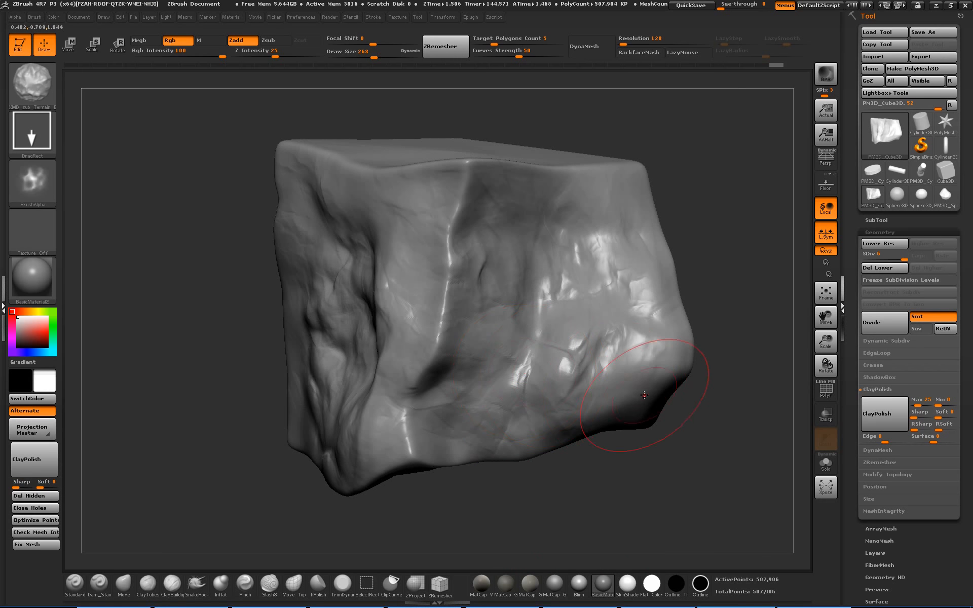
Divide the cube rock to subdivision level 7 and load the XMD_sub_Terrain_Bulk_03 brush preset.
key("ctrl+d")
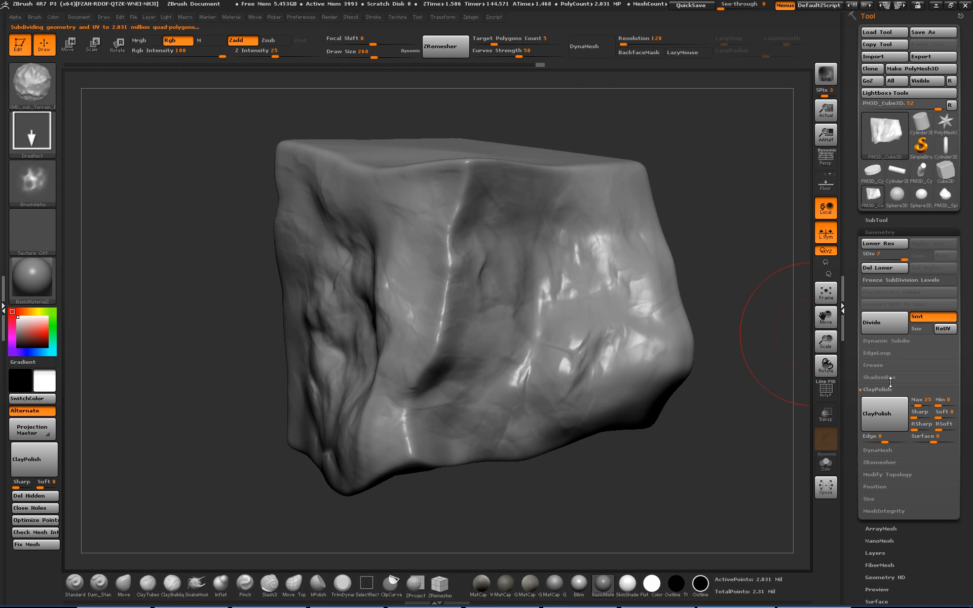
left_click_drag(851, 527, 852, 276)
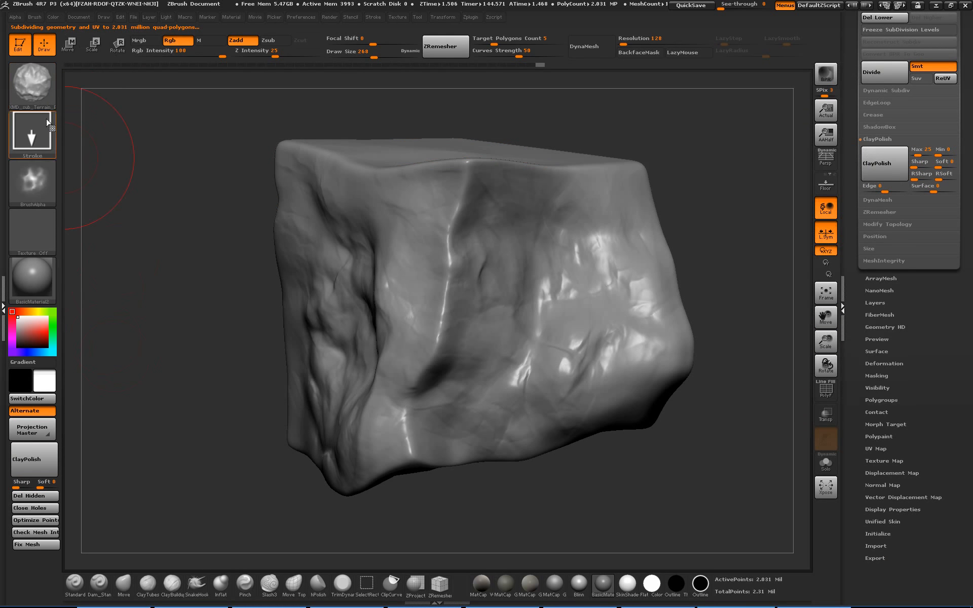
left_click(32, 83)
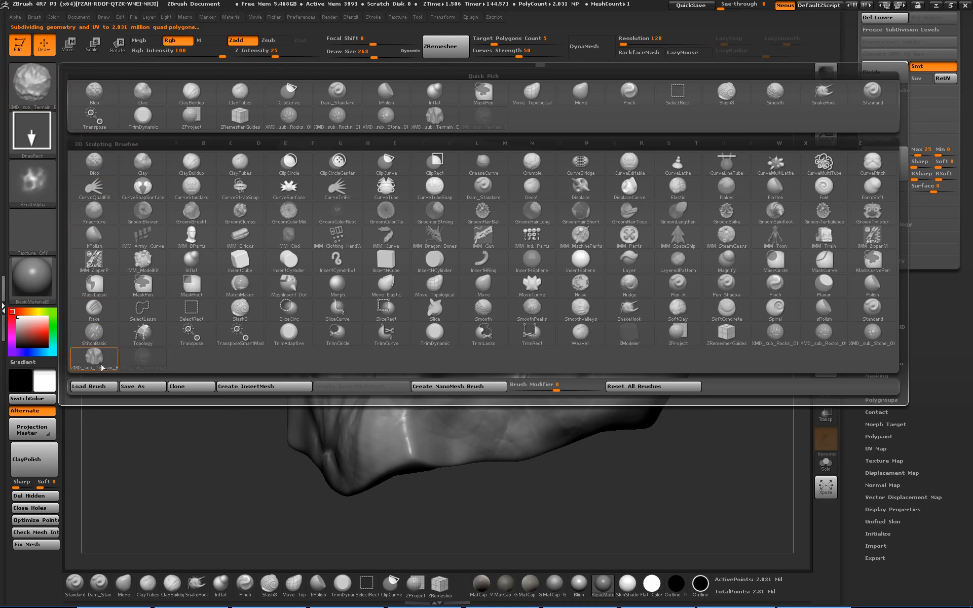
left_click(94, 387)
double_click(144, 134)
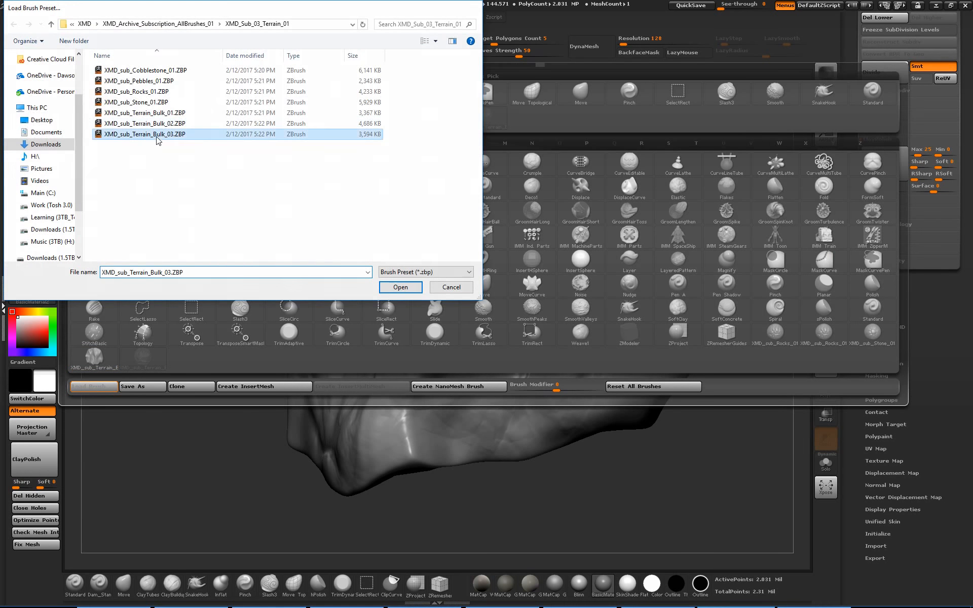
Undo a trial stamp, set the brush's Z Intensity to 21, and stamp fine terrain cracks onto the front side.
left_click_drag(510, 285, 573, 431)
mouse_move(585, 468)
left_mouse_down()
mouse_move(557, 482)
mouse_move(566, 472)
left_mouse_up()
key("ctrl+z")
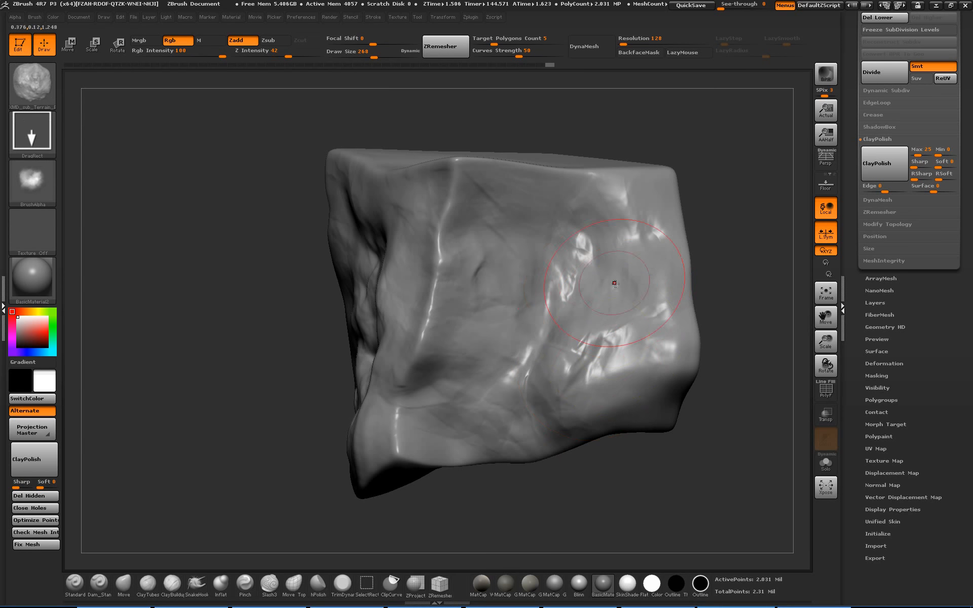
left_click_drag(585, 284, 567, 283)
left_click_drag(602, 287, 778, 406)
left_click_drag(552, 285, 611, 295)
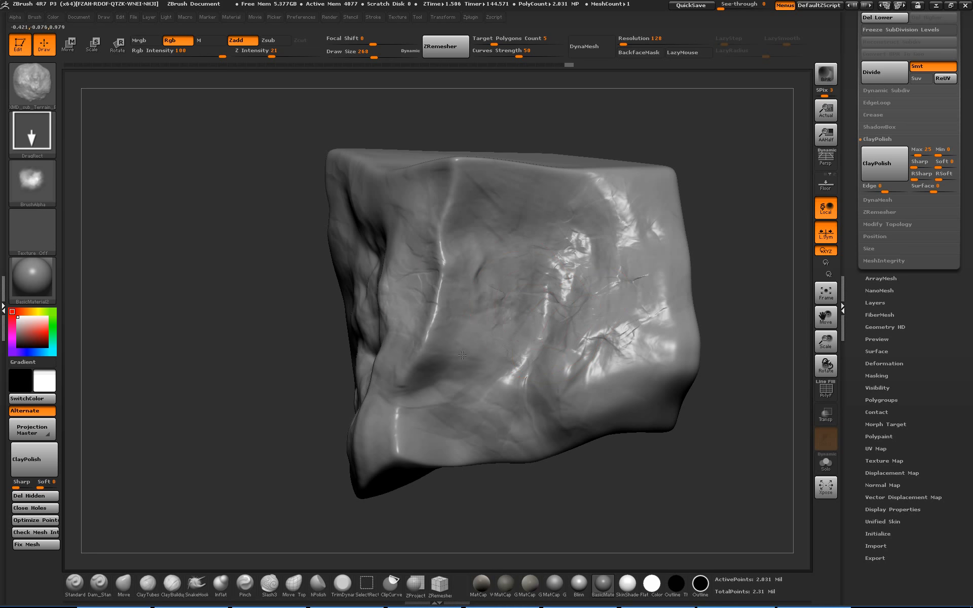
Stamp more fine cracks over the middle, upper and lower outer areas of the front side at Z Intensity 21.
left_click_drag(463, 355, 522, 278)
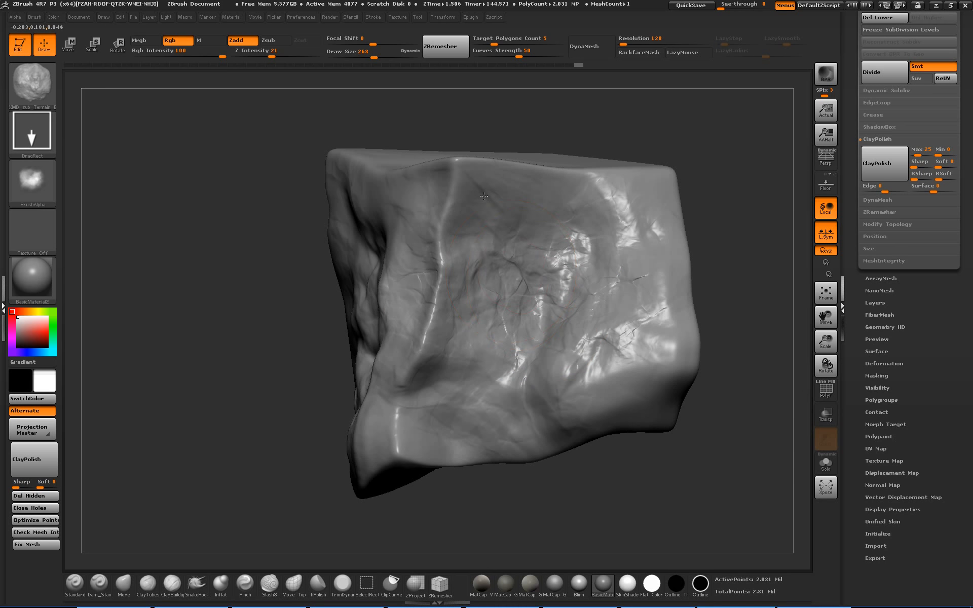
left_click_drag(484, 197, 444, 183)
mouse_move(654, 396)
left_mouse_down()
mouse_move(633, 362)
mouse_move(682, 357)
left_mouse_up()
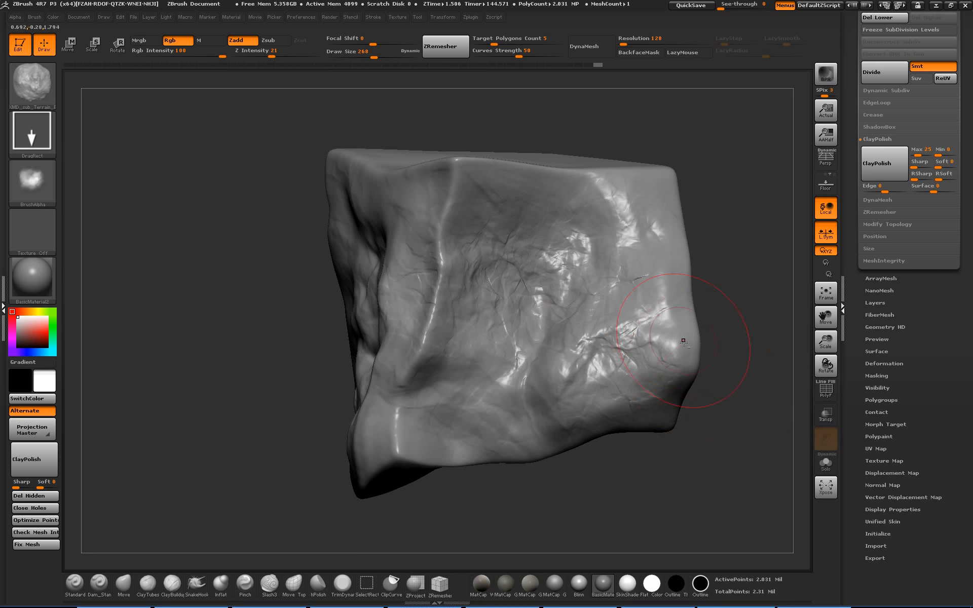
left_click_drag(642, 235, 636, 223)
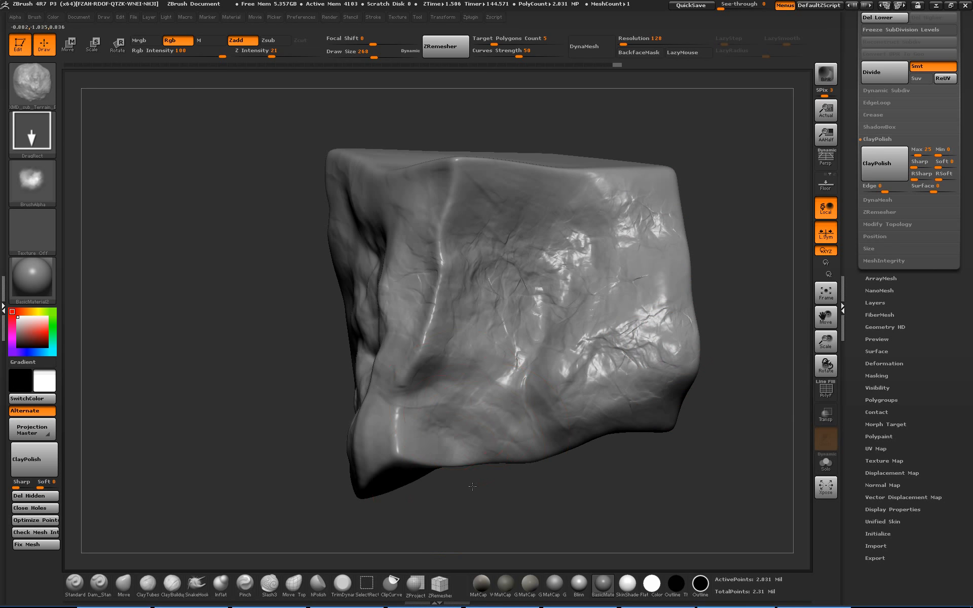
Stamp fine terrain cracks across the cube's adjacent side at Z Intensity 21.
mouse_move(472, 487)
left_mouse_down()
mouse_move(537, 512)
mouse_move(513, 546)
left_mouse_up()
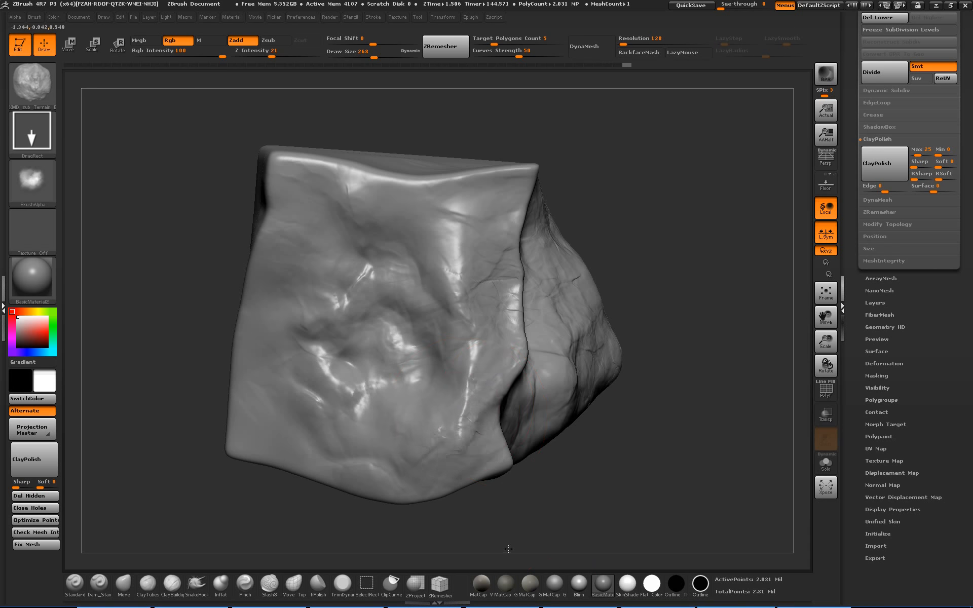
mouse_move(466, 268)
left_mouse_down()
mouse_move(430, 221)
mouse_move(462, 266)
left_mouse_up()
left_click_drag(365, 223, 401, 388)
left_click_drag(311, 363, 354, 401)
left_click_drag(413, 525, 744, 458)
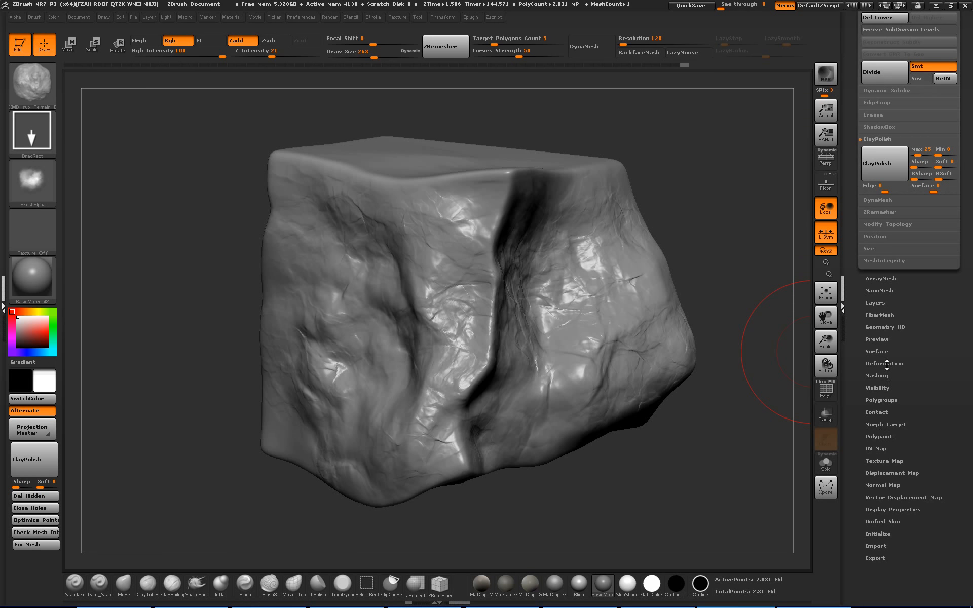
Add surface noise to the cube rock, raising the noise scale and adjusting the strength for a fine rocky grain.
left_click(882, 351)
left_click(881, 81)
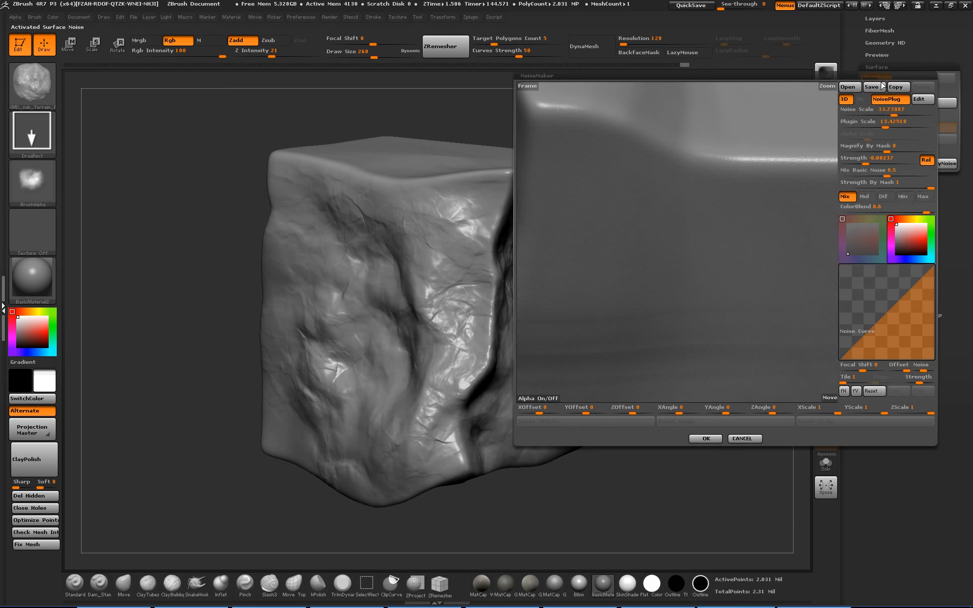
left_click_drag(899, 109, 913, 110)
left_click_drag(872, 159, 870, 160)
left_click(706, 439)
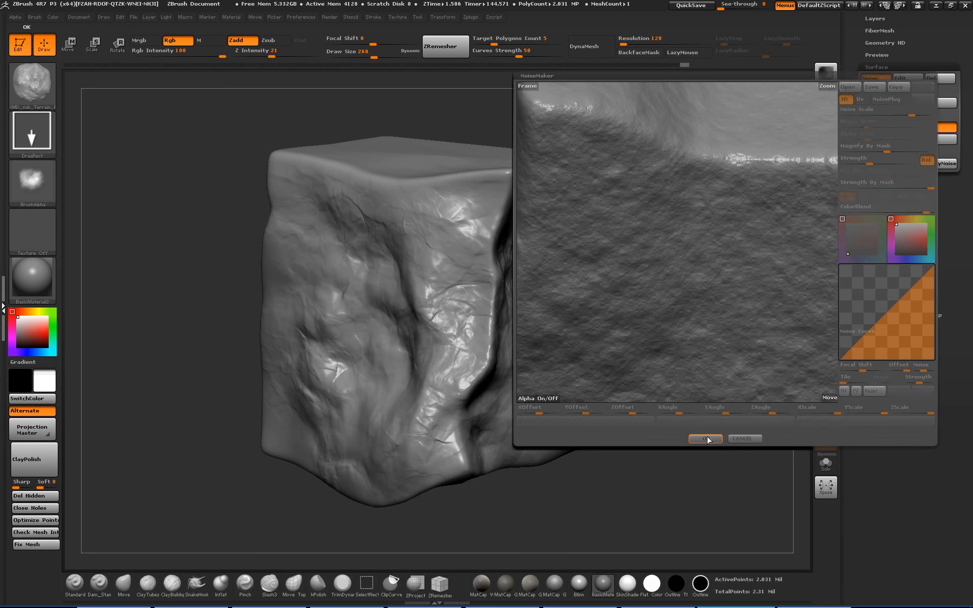
Compare materials on the noisy rock, including Blinn, MatCap Gray and MatCap GreenClay, and settle on the warm brownish MatCap.
left_click_drag(699, 478, 672, 506)
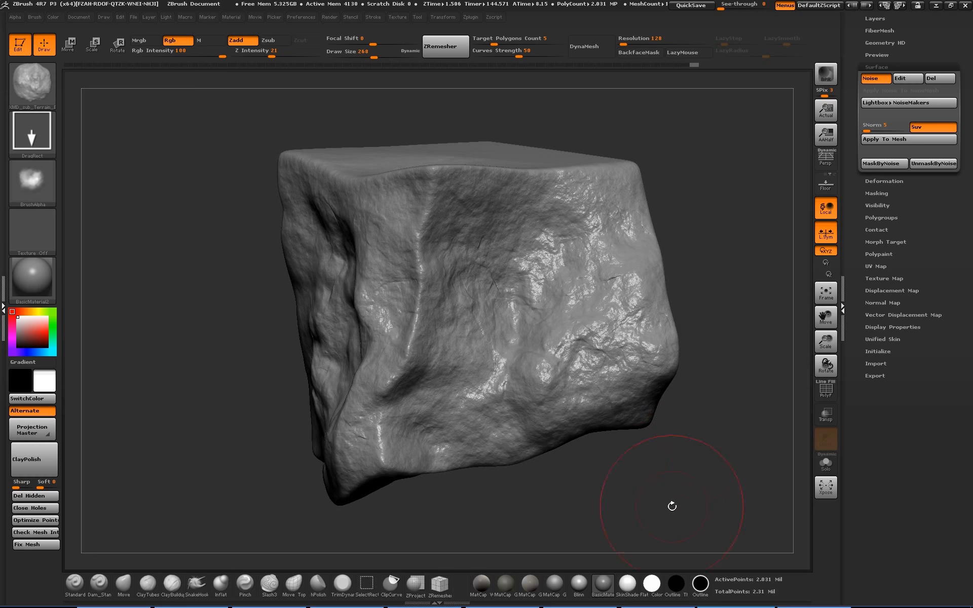
left_click(580, 584)
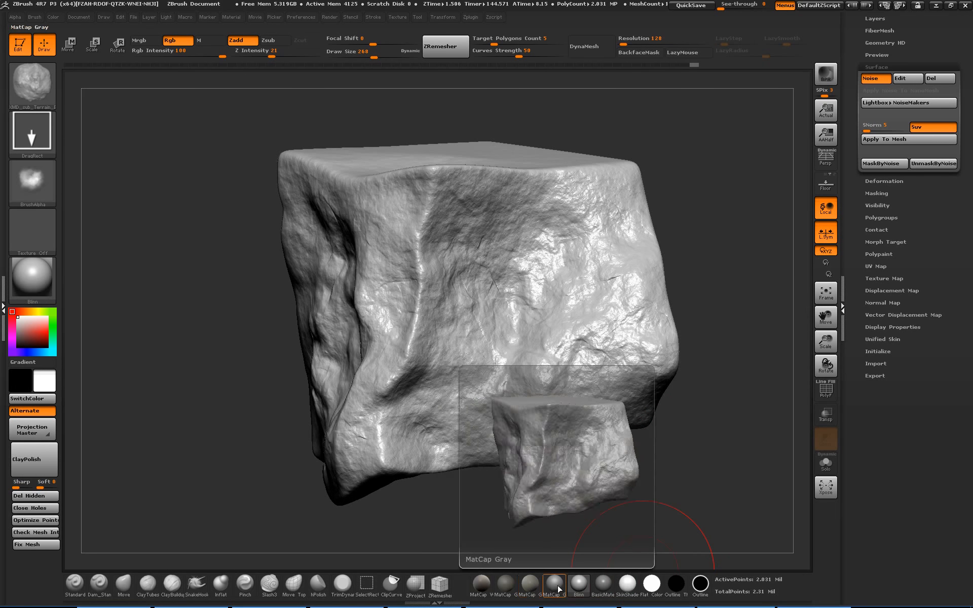
left_click(559, 589)
left_click(527, 594)
left_click_drag(573, 507, 538, 587)
left_click(507, 588)
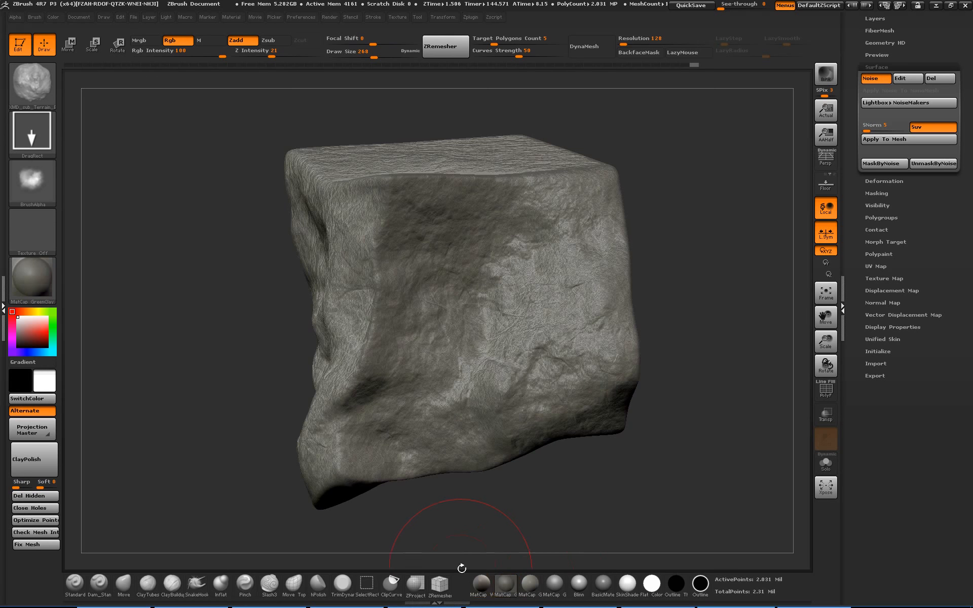
left_click(491, 588)
left_click_drag(639, 533, 742, 395)
Switch to the faceted sphere-based rock and set up the TrimDynamic brush with a draw size of 217.
left_click_drag(852, 147, 863, 233)
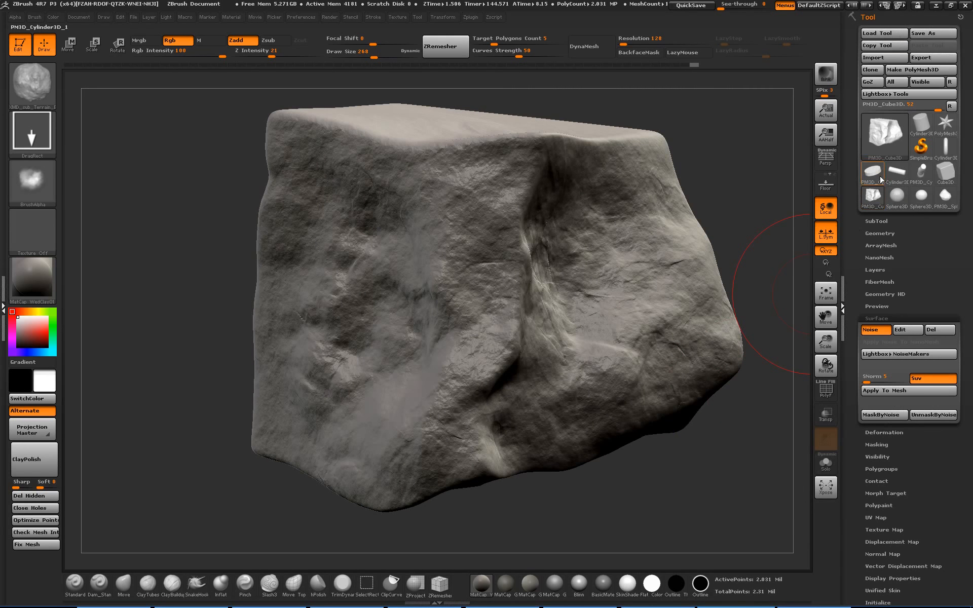
left_click(937, 198)
mouse_move(739, 224)
left_mouse_down()
mouse_move(710, 254)
mouse_move(610, 280)
mouse_move(630, 280)
mouse_move(549, 358)
left_mouse_up()
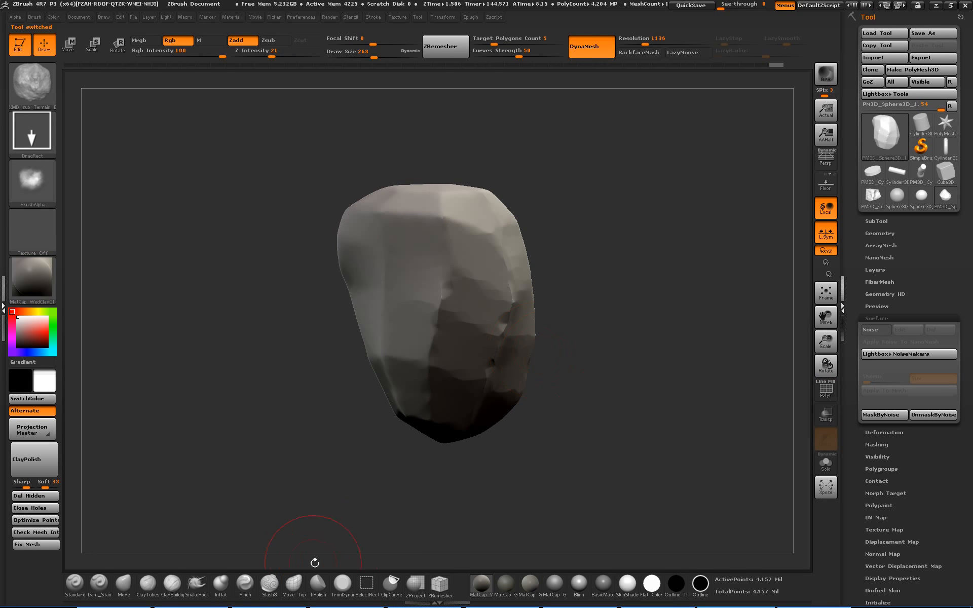
left_click(336, 586)
left_click_drag(545, 433, 479, 427)
key("s")
left_click_drag(392, 332, 387, 331)
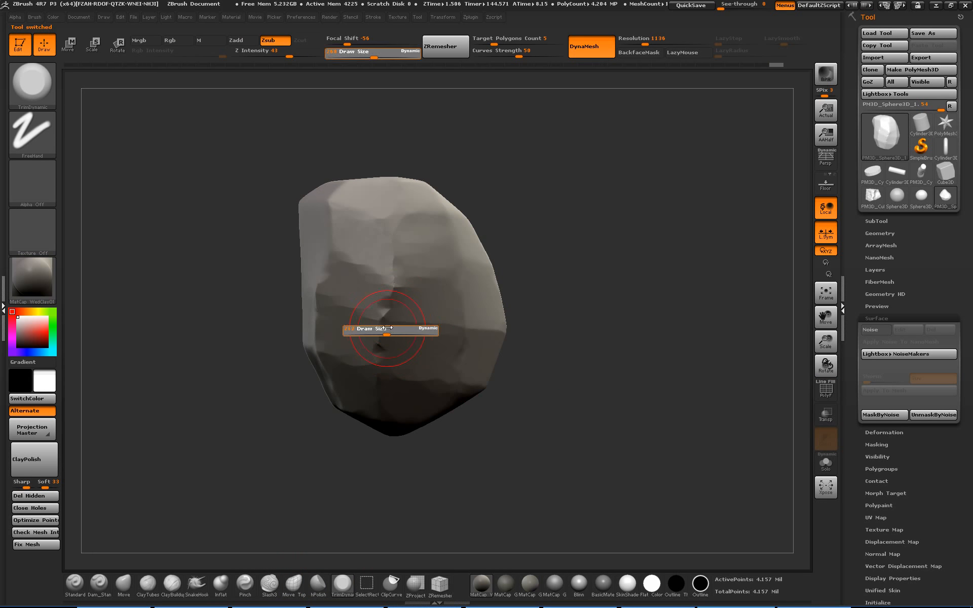
Trim sharper flat facets across the rock's sides with TrimDynamic, enlarging the draw size to 351.
left_click_drag(399, 293, 400, 268)
left_click_drag(506, 454, 353, 306)
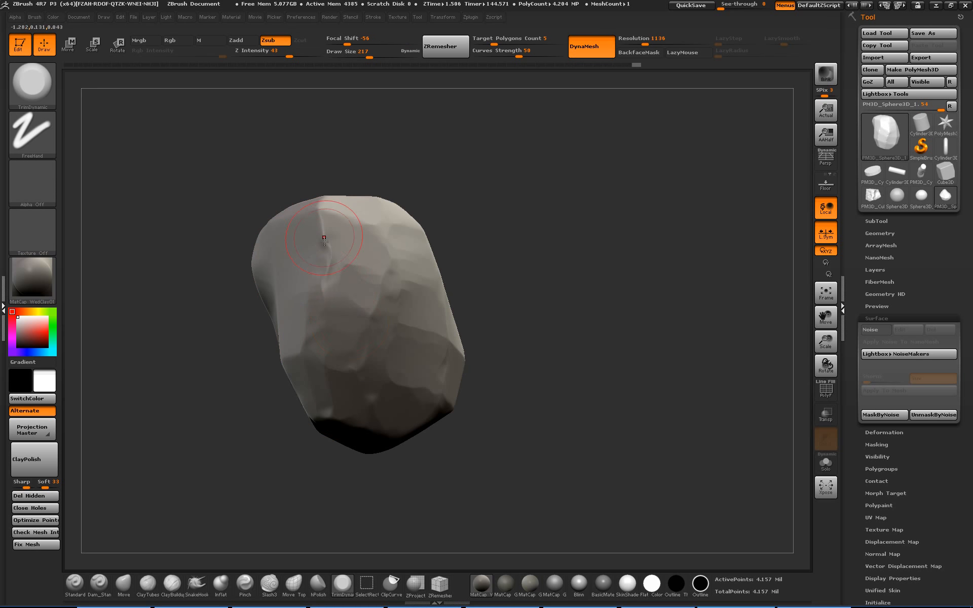
left_click_drag(322, 204, 334, 268)
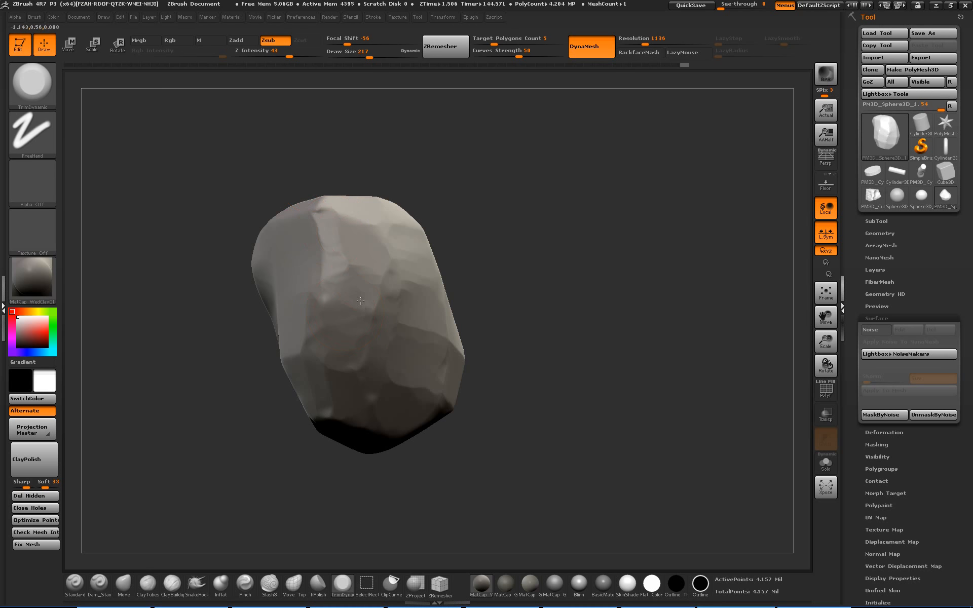
left_click_drag(392, 244, 380, 301)
left_click_drag(523, 305, 463, 345)
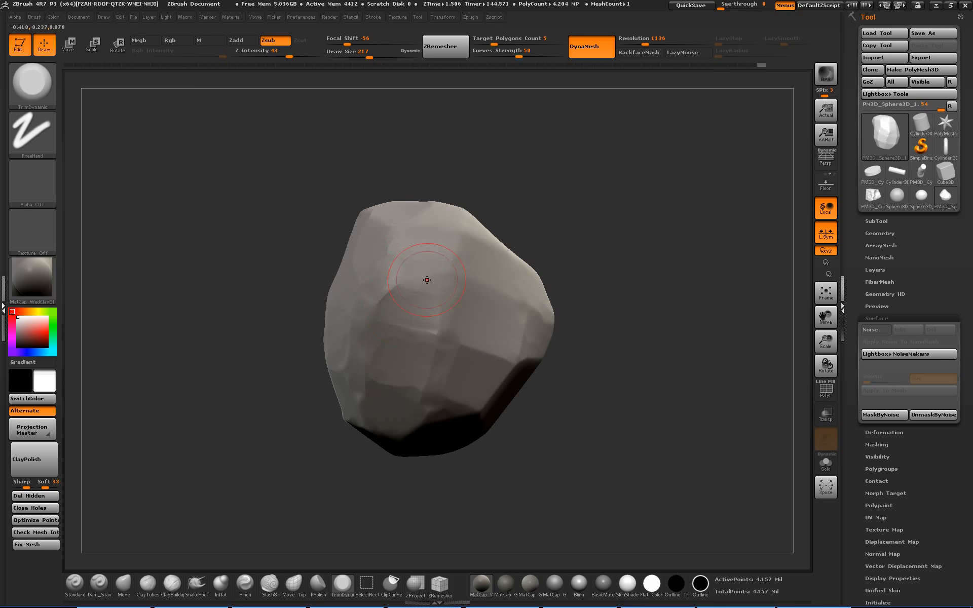
left_click_drag(426, 280, 443, 286)
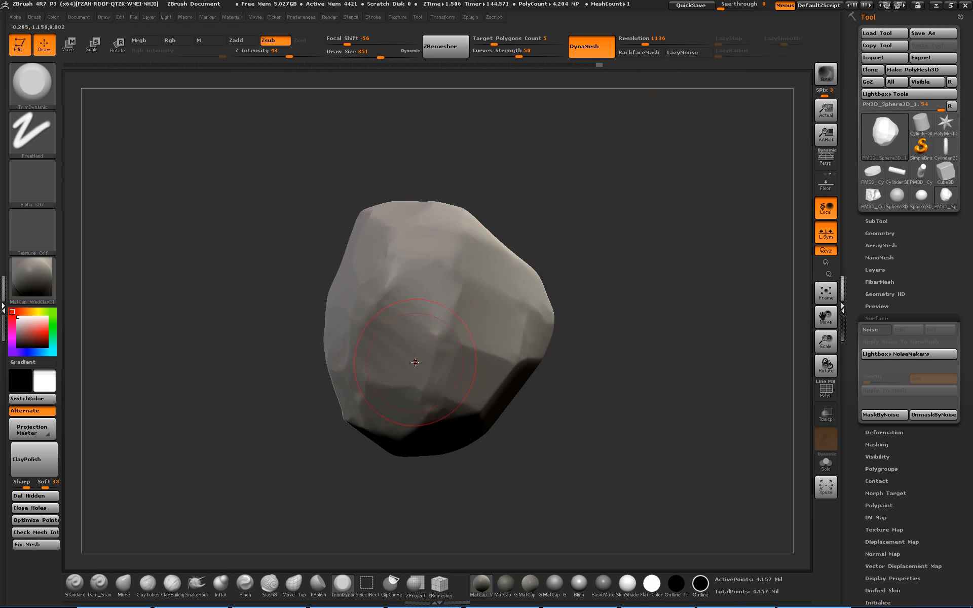
Enable LazyMouse with a LazyStep of 0.02629 and flatten the broad facet on the rock's front.
left_click(682, 52)
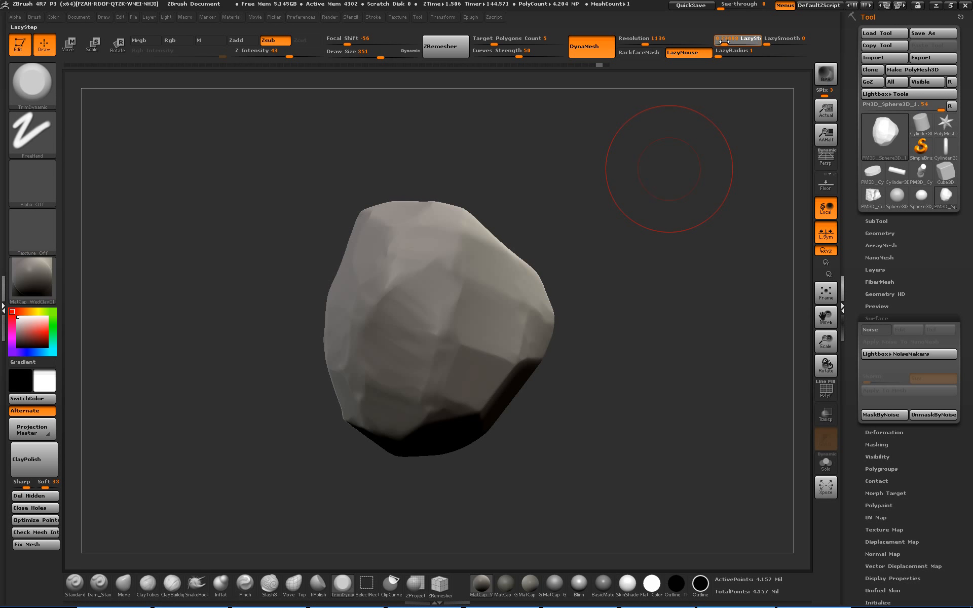
left_click(721, 43)
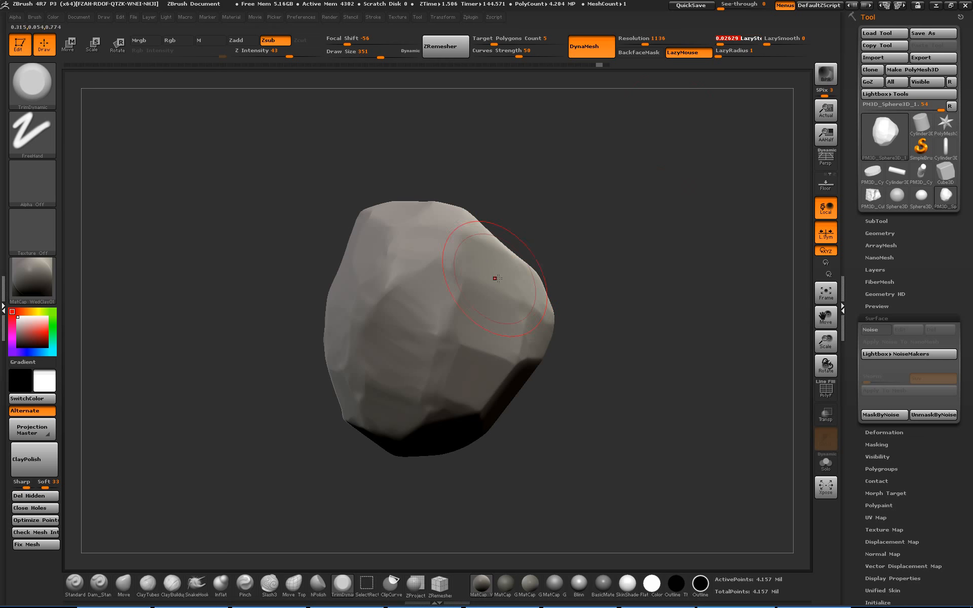
left_click_drag(365, 416, 440, 274)
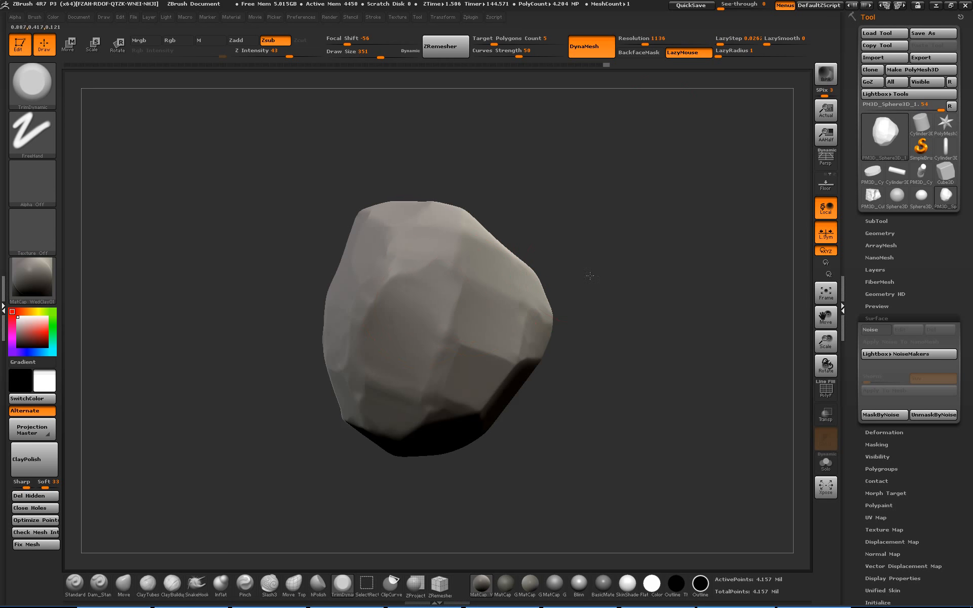
Flatten more facets around the rock's sides with TrimDynamic at draw size 351 using LazyMouse.
left_click_drag(623, 190, 600, 187)
mouse_move(390, 296)
left_mouse_down()
mouse_move(376, 283)
mouse_move(369, 307)
left_mouse_up()
left_click_drag(553, 282, 626, 290)
left_click_drag(391, 239, 336, 298)
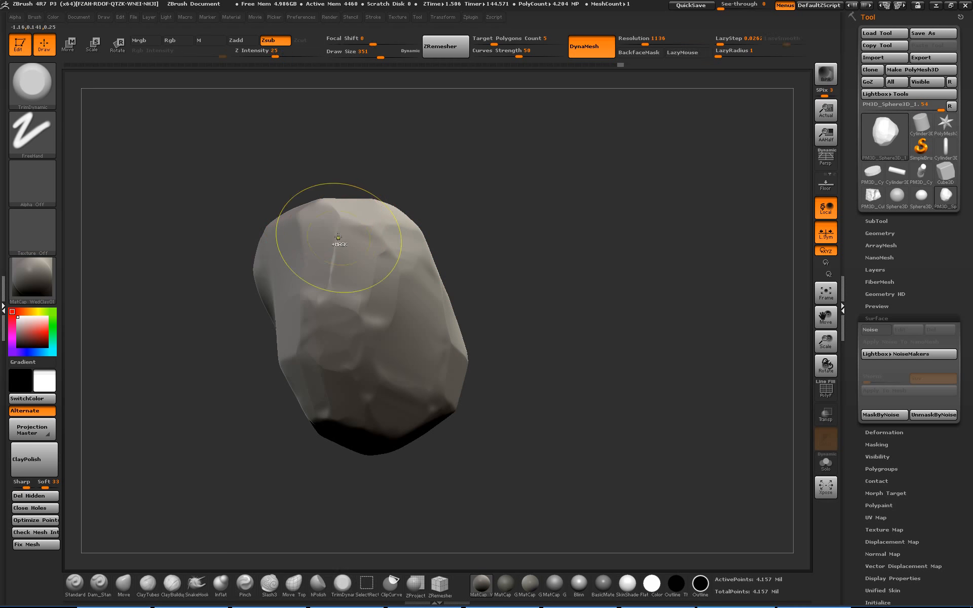
Lower the TrimDynamic Z Intensity to 19 and flatten the facets on the rock's front and upper side.
left_click(270, 56)
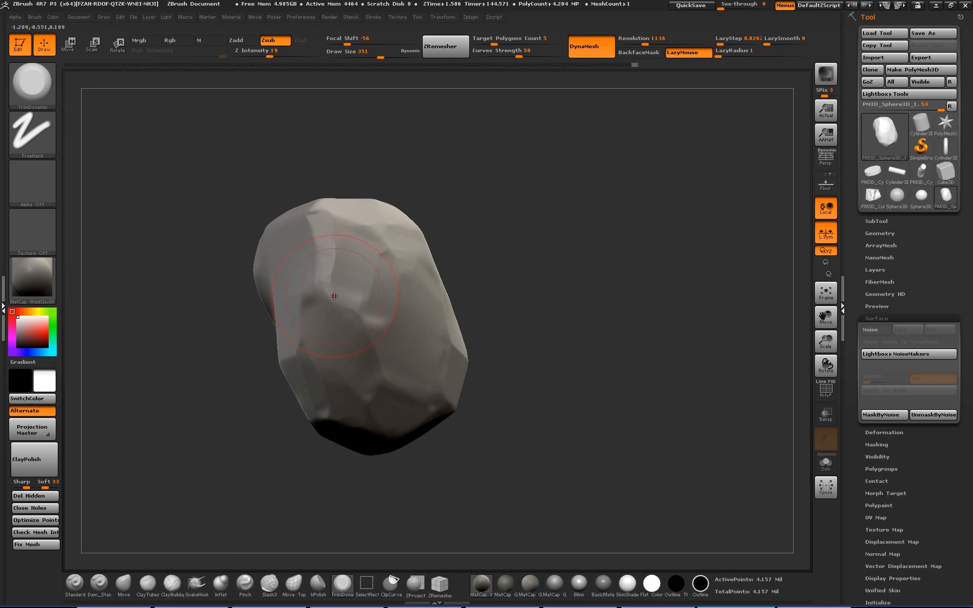
mouse_move(517, 387)
left_mouse_down()
mouse_move(518, 344)
mouse_move(358, 376)
left_mouse_up()
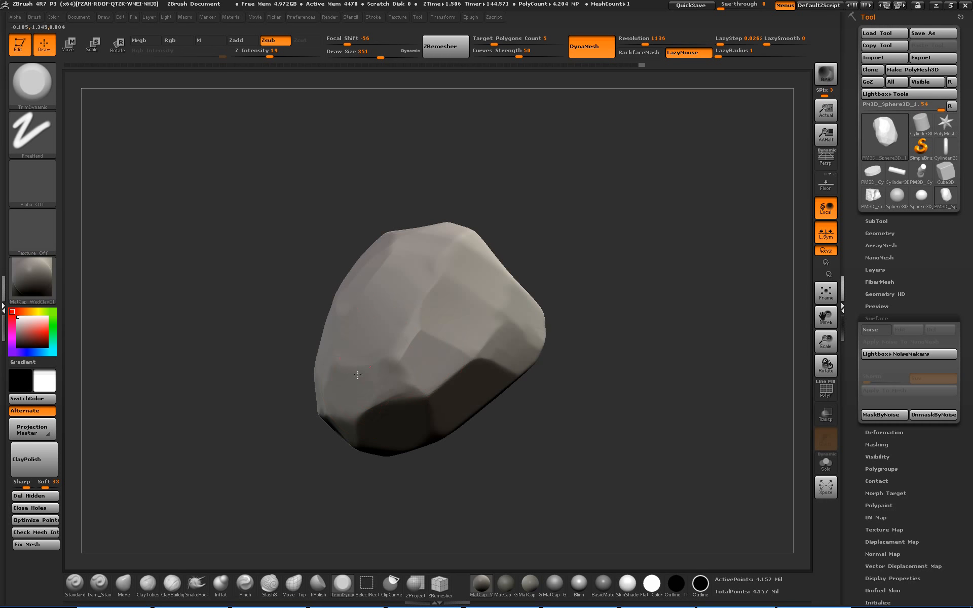
left_click_drag(449, 458, 472, 426)
mouse_move(459, 317)
left_mouse_down()
mouse_move(470, 313)
mouse_move(476, 328)
mouse_move(421, 358)
left_mouse_up()
left_click_drag(372, 447, 445, 381)
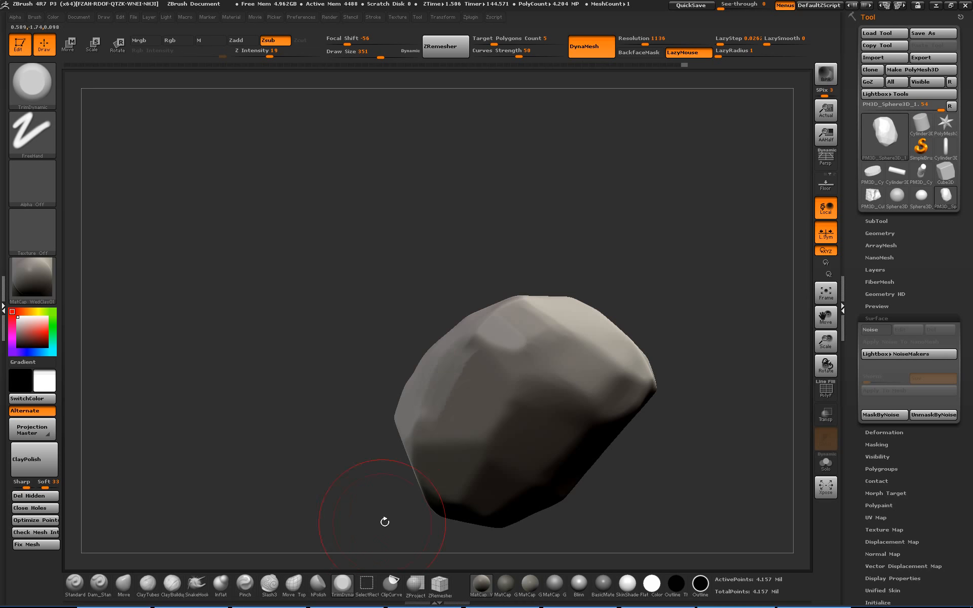
left_click_drag(385, 522, 370, 500)
Trim further planar facets around the rock's remaining rounded sides with TrimDynamic.
left_click_drag(462, 443, 385, 413, "alt")
mouse_move(474, 372)
left_mouse_down()
mouse_move(441, 388)
mouse_move(394, 389)
left_mouse_up()
mouse_move(458, 348)
left_mouse_down()
mouse_move(452, 376)
mouse_move(463, 369)
left_mouse_up()
mouse_move(630, 377)
left_mouse_down()
mouse_move(606, 355)
mouse_move(530, 354)
left_mouse_up()
left_click_drag(350, 420, 520, 345)
mouse_move(669, 353)
left_mouse_down()
mouse_move(660, 361)
mouse_move(686, 391)
mouse_move(654, 348)
mouse_move(638, 344)
mouse_move(648, 370)
mouse_move(634, 355)
left_mouse_up()
Switch to the third XMD_sub_Terrain brush and stamp cracked detail onto one end of the rock, undoing the first stamp.
left_click(46, 94)
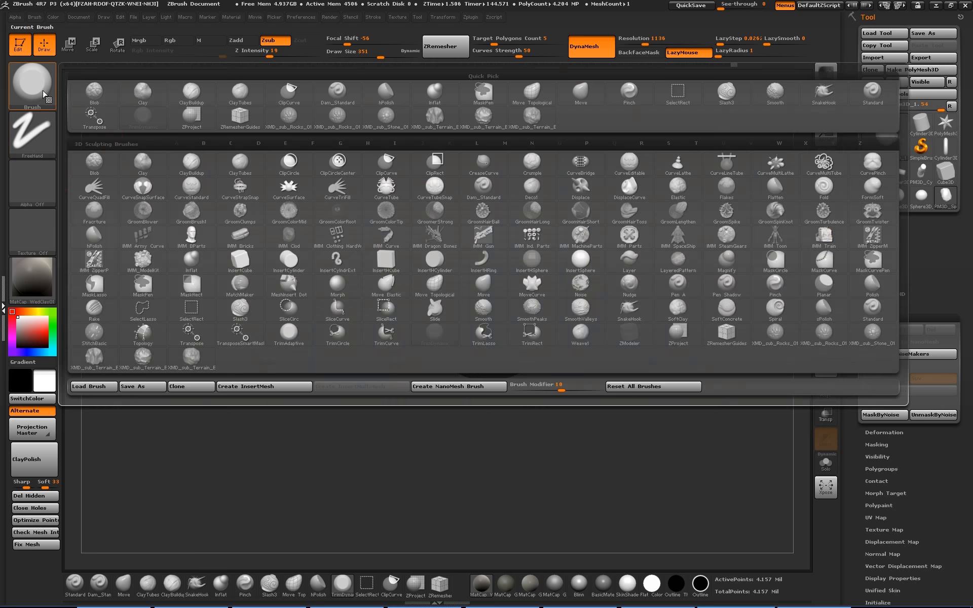
left_click(540, 120)
mouse_move(522, 258)
left_mouse_down()
mouse_move(576, 385)
mouse_move(715, 431)
mouse_move(671, 339)
mouse_move(642, 368)
left_mouse_up()
key("ctrl+z")
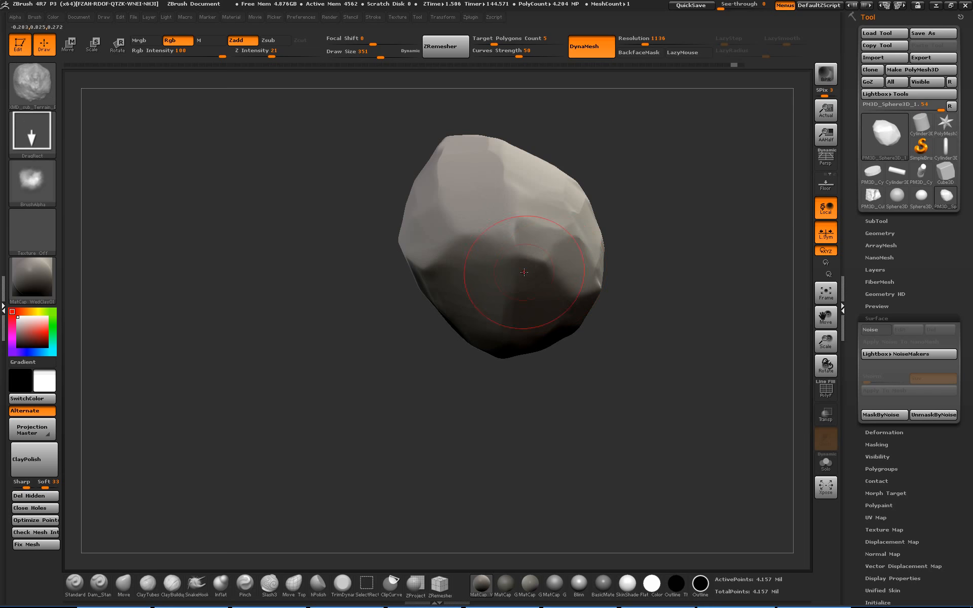
mouse_move(614, 326)
left_mouse_down()
mouse_move(711, 336)
mouse_move(674, 384)
mouse_move(504, 337)
left_mouse_up()
left_click_drag(611, 416, 615, 418)
left_click_drag(641, 430, 598, 378)
left_click_drag(539, 369, 647, 450)
left_click_drag(704, 476, 495, 332, "alt")
left_click_drag(608, 413, 647, 518, "alt")
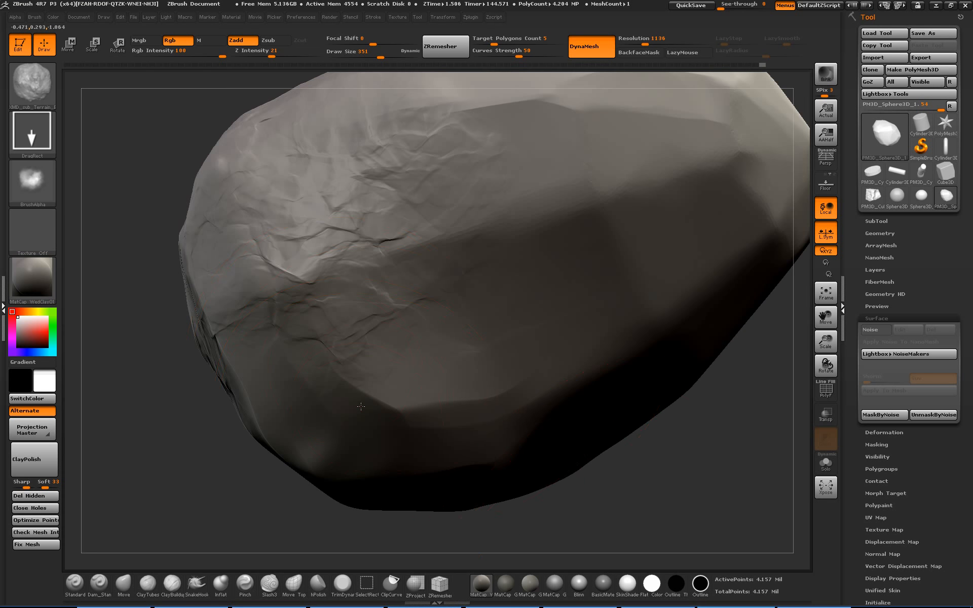
Stamp cracked terrain detail across the smooth front facet beside the already detailed end of the rock.
mouse_move(652, 480)
left_mouse_down()
mouse_move(644, 399)
mouse_move(640, 411)
left_mouse_up()
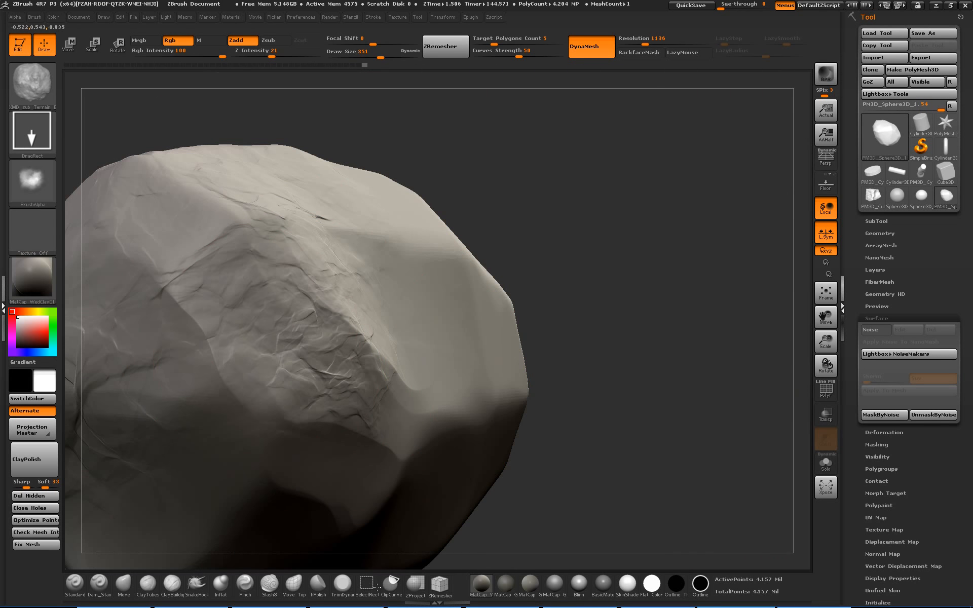
left_click_drag(582, 492, 555, 442, "alt")
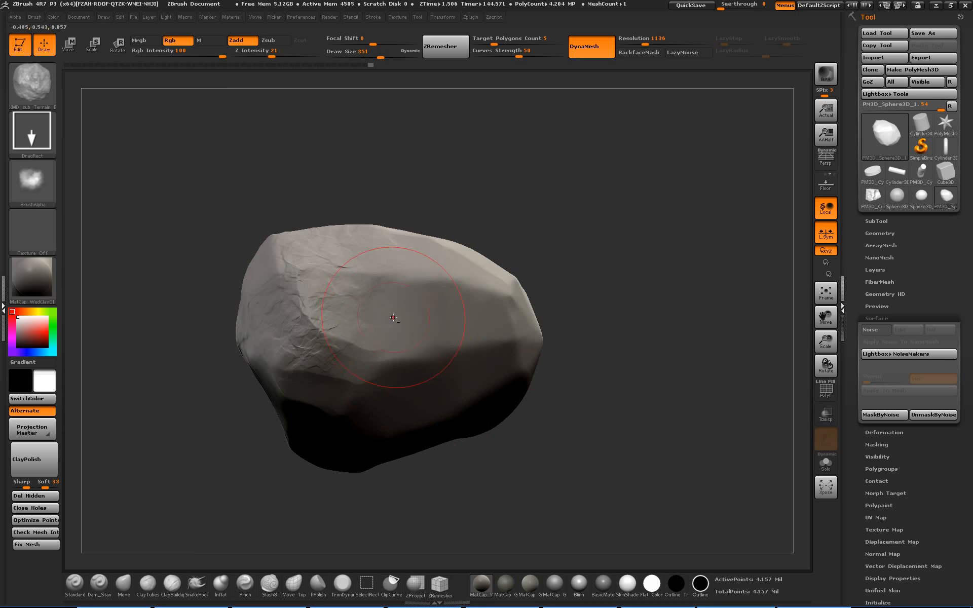
left_click_drag(394, 318, 484, 308)
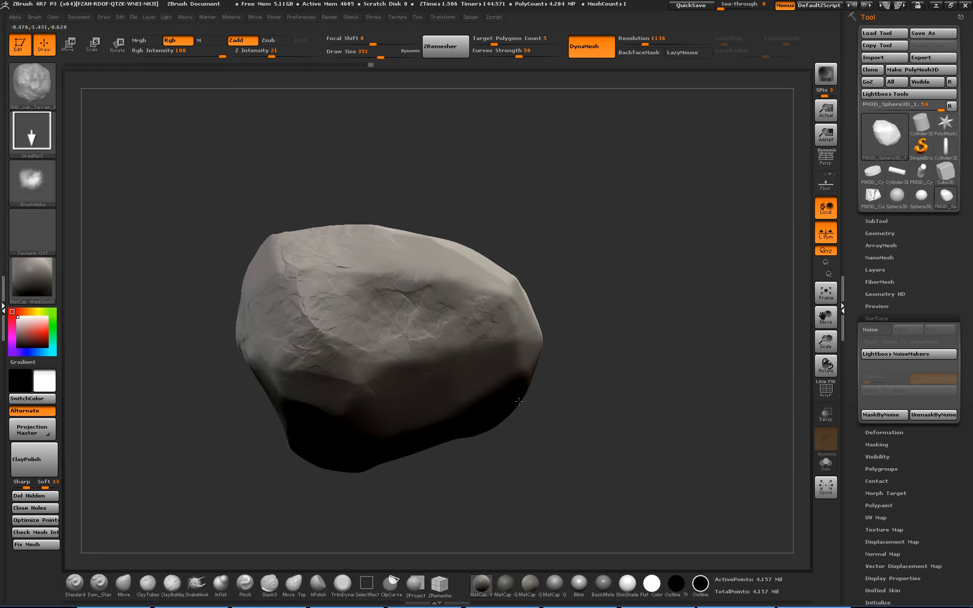
left_click_drag(519, 401, 573, 507)
left_click_drag(427, 448, 498, 499)
Stamp the same cracked terrain detail over the bare facets on the rock's other sides.
left_click_drag(645, 494, 392, 415)
left_click_drag(326, 391, 410, 516)
left_click_drag(524, 527, 630, 391)
mouse_move(343, 401)
left_mouse_down()
mouse_move(384, 451)
mouse_move(386, 439)
left_mouse_up()
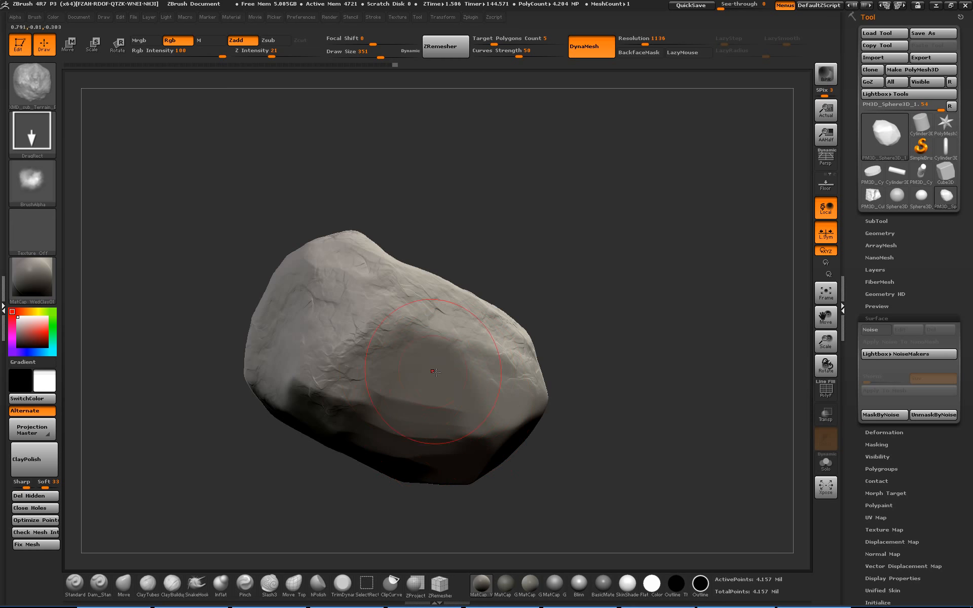
left_click_drag(420, 375, 455, 418)
left_click_drag(635, 500, 587, 459)
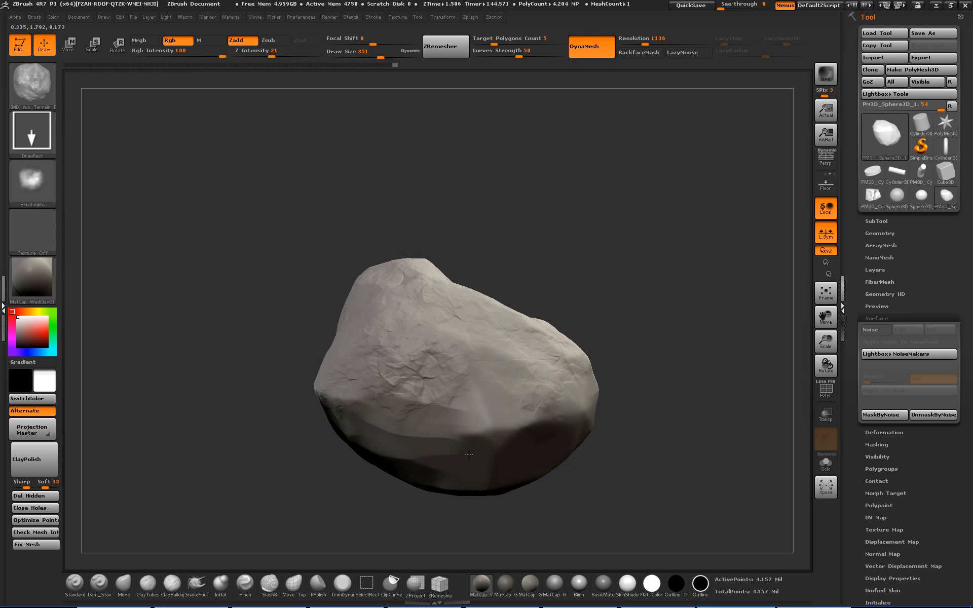
Switch to the second XMD_sub_Terrain brush and stamp pitted, chipped detail onto the smooth facets around the rock.
left_click(32, 83)
left_click(486, 121)
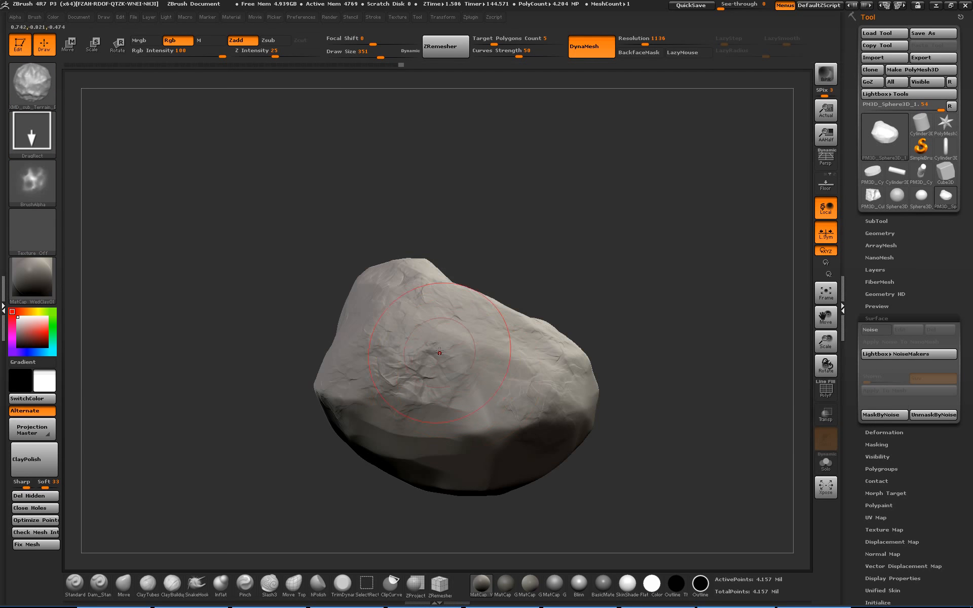
left_click_drag(456, 358, 523, 388)
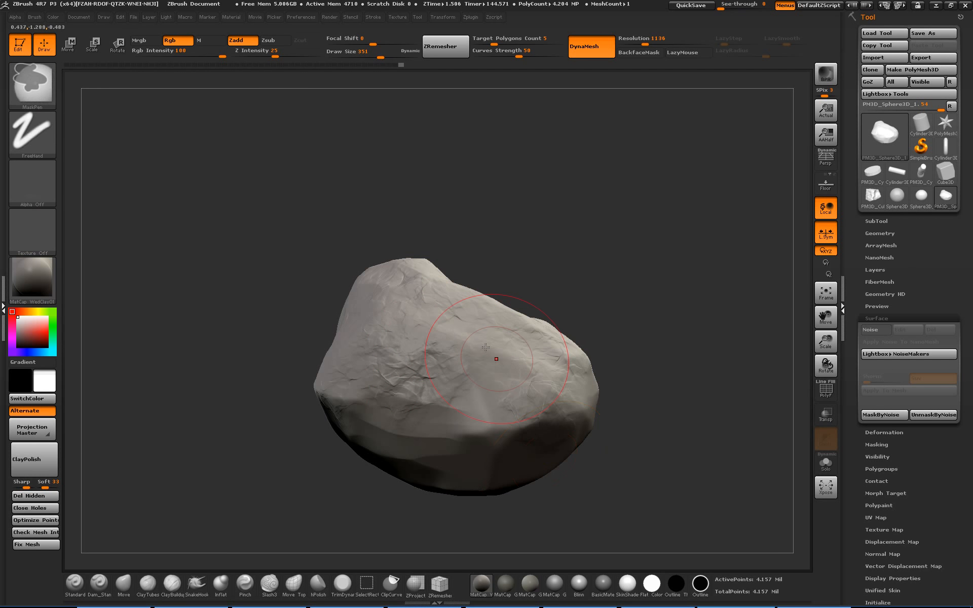
mouse_move(606, 438)
left_mouse_down()
mouse_move(642, 451)
mouse_move(628, 454)
mouse_move(557, 398)
mouse_move(536, 389)
mouse_move(534, 402)
left_mouse_up()
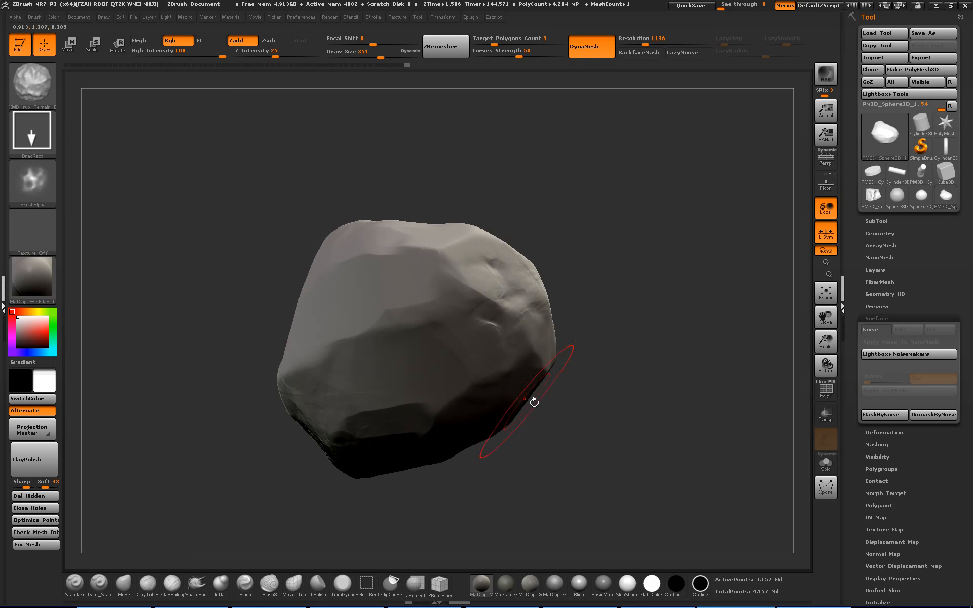
left_click_drag(373, 350, 408, 406)
mouse_move(530, 481)
left_mouse_down()
mouse_move(591, 461)
mouse_move(604, 431)
left_mouse_up()
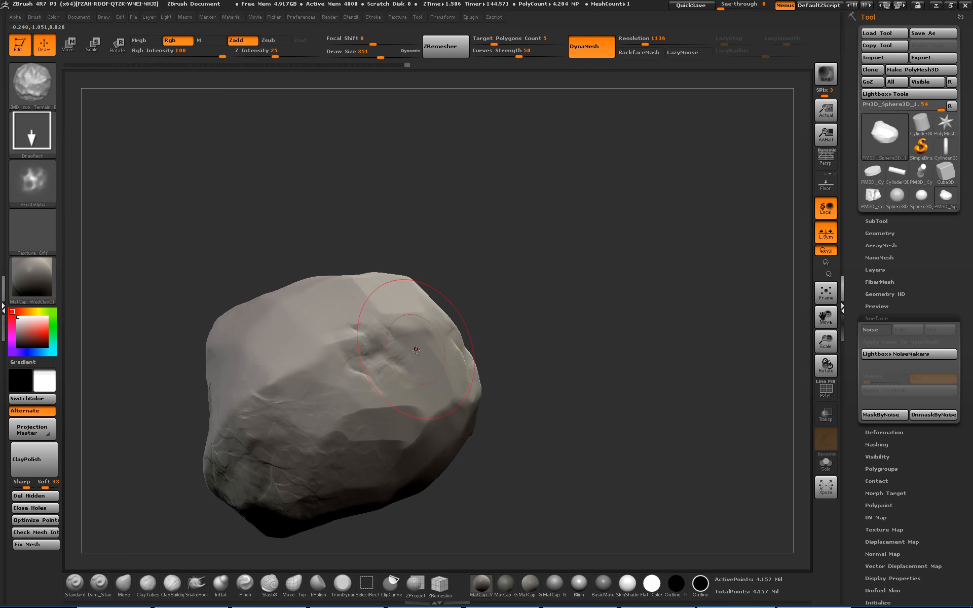
left_click_drag(487, 538, 451, 525)
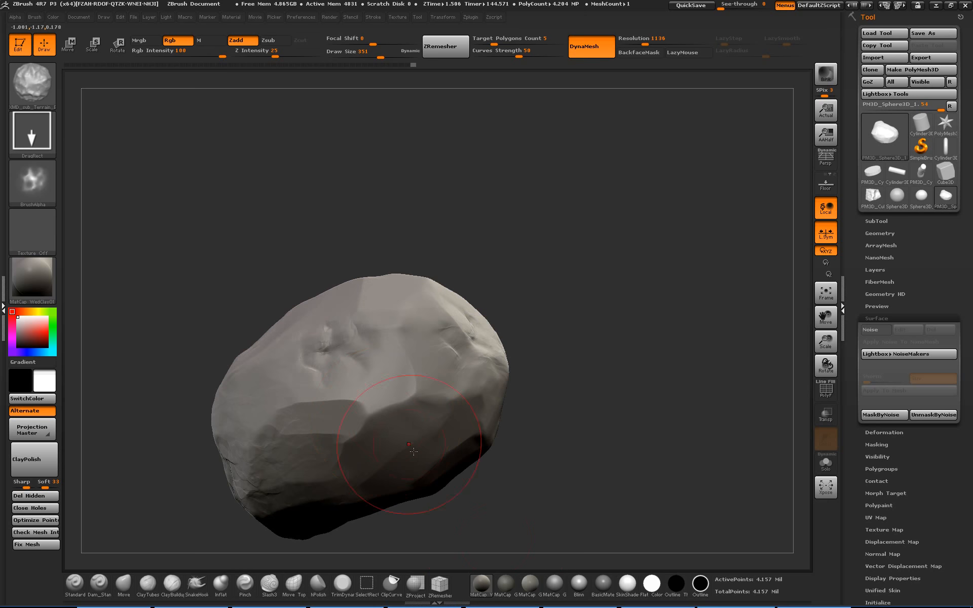
left_click_drag(389, 406, 420, 462)
left_click_drag(515, 541, 520, 507)
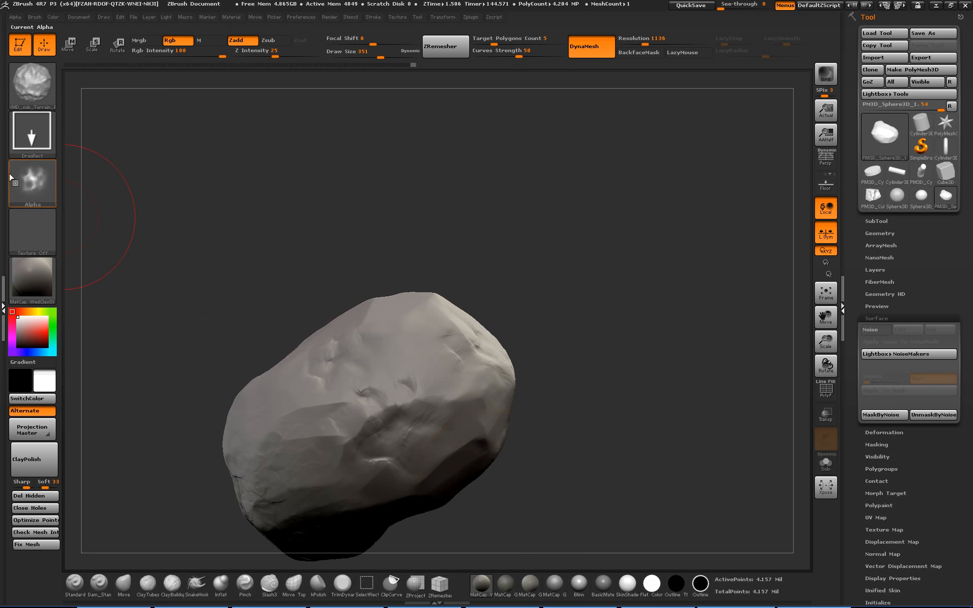
Switch to the first XMD_sub_Terrain brush and stamp broad terrain relief onto the rock's smooth facets.
left_click(30, 101)
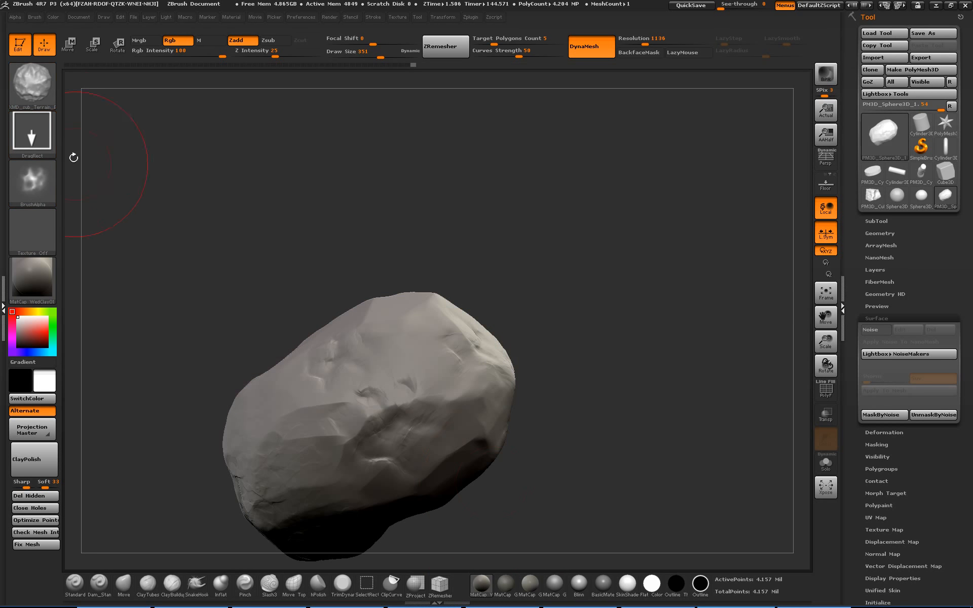
left_click(28, 101)
left_click(51, 91)
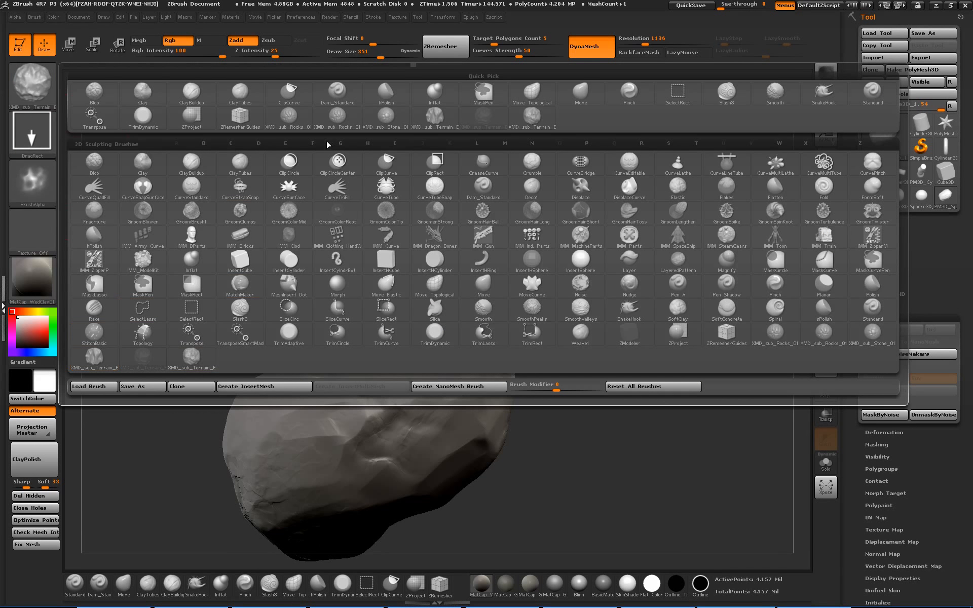
left_click(444, 123)
left_click_drag(420, 360, 449, 416)
mouse_move(543, 487)
left_mouse_down()
mouse_move(576, 445)
mouse_move(575, 426)
mouse_move(434, 423)
mouse_move(522, 446)
left_mouse_up()
mouse_move(450, 415)
left_mouse_down()
mouse_move(518, 452)
mouse_move(487, 472)
mouse_move(310, 505)
mouse_move(375, 395)
mouse_move(355, 401)
mouse_move(406, 345)
left_mouse_up()
mouse_move(495, 484)
left_mouse_down()
mouse_move(461, 445)
mouse_move(516, 459)
mouse_move(386, 356)
left_mouse_up()
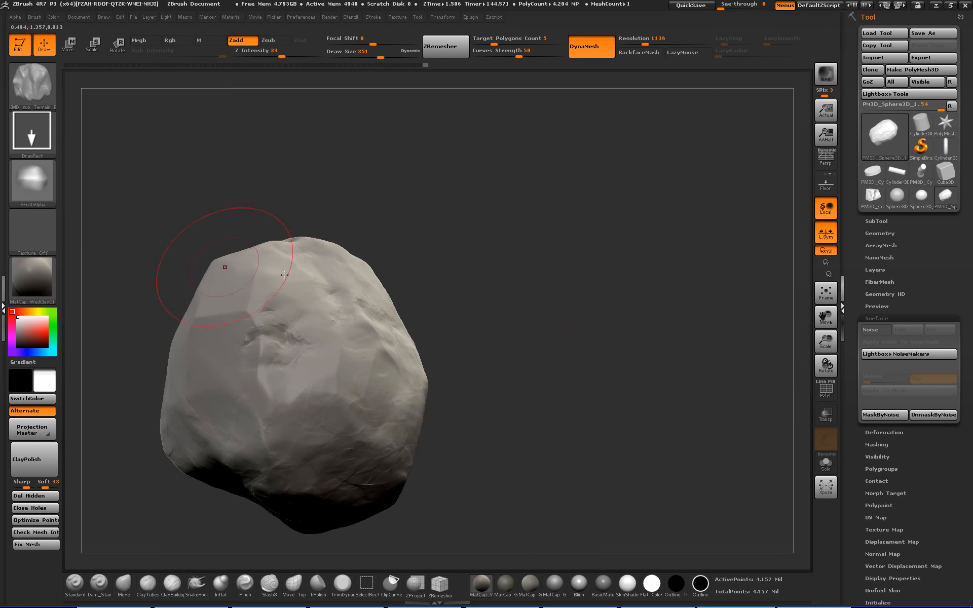
Return to the third XMD_sub_Terrain brush and stamp fine cracks over the remaining smooth areas of the rock's sides.
left_click(51, 87)
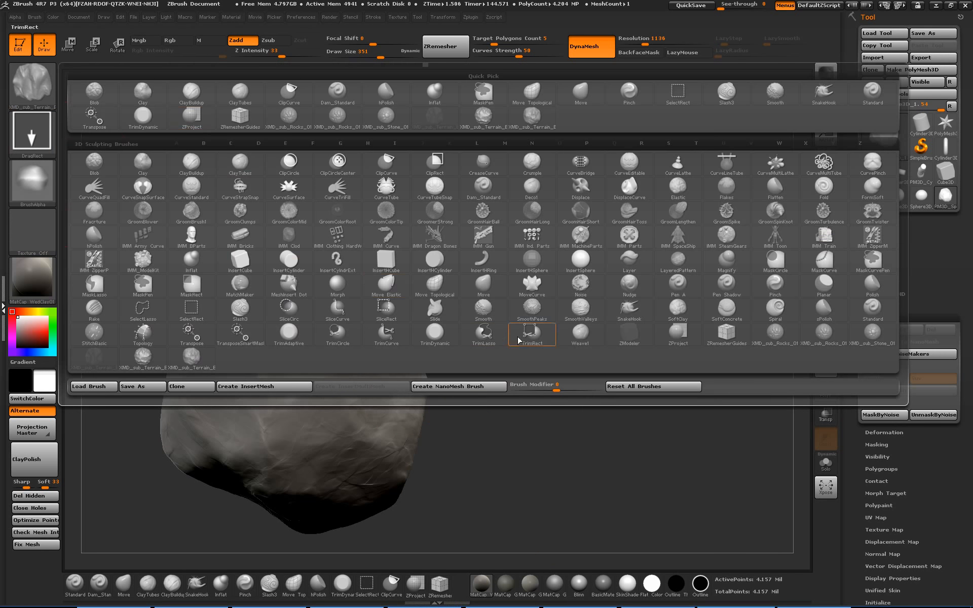
left_click(535, 124)
mouse_move(526, 333)
left_mouse_down()
mouse_move(587, 304)
mouse_move(578, 446)
left_mouse_up()
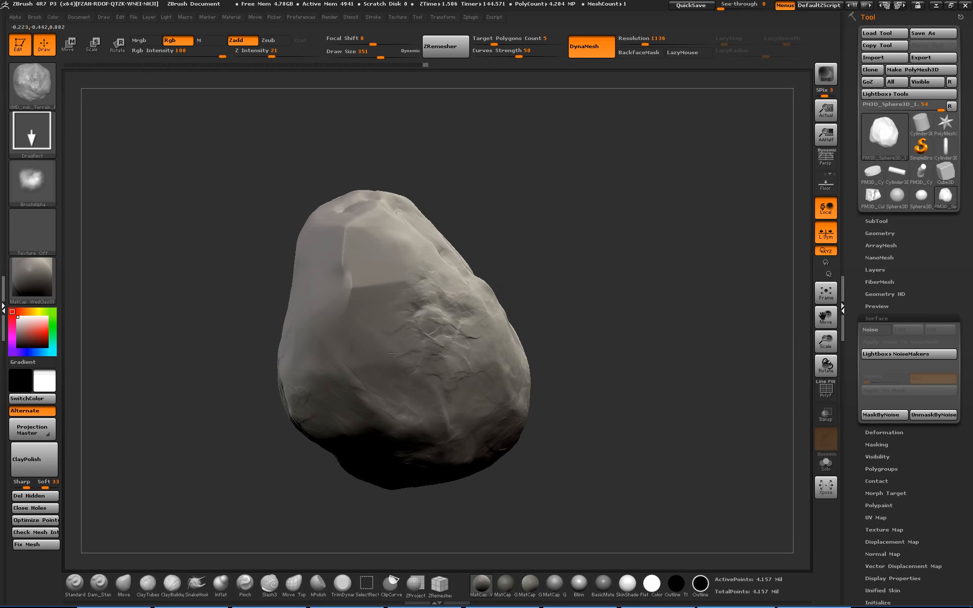
left_click_drag(419, 341, 568, 410)
left_click_drag(594, 383, 705, 401)
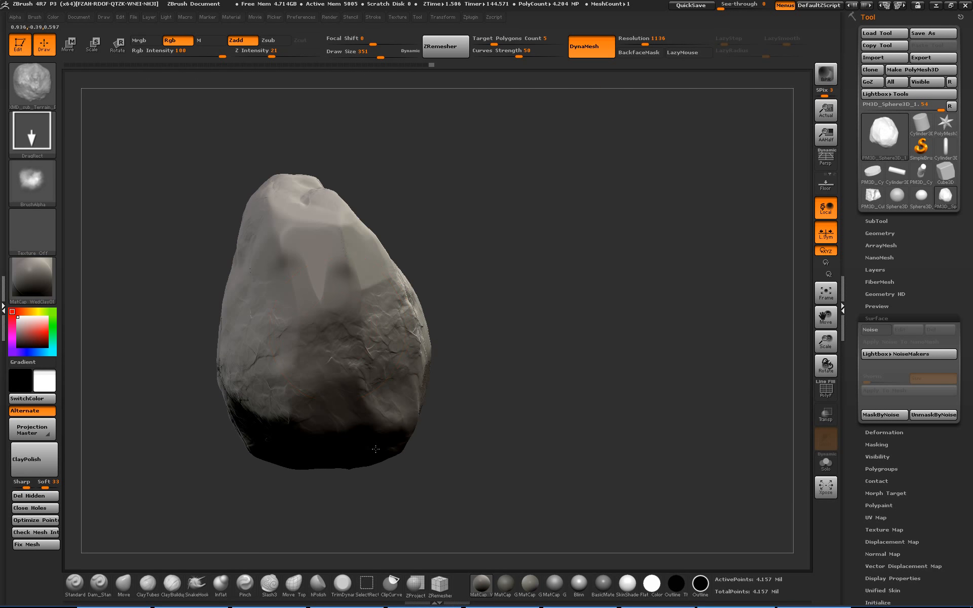
left_click_drag(517, 393, 549, 365)
left_click_drag(461, 282, 494, 300)
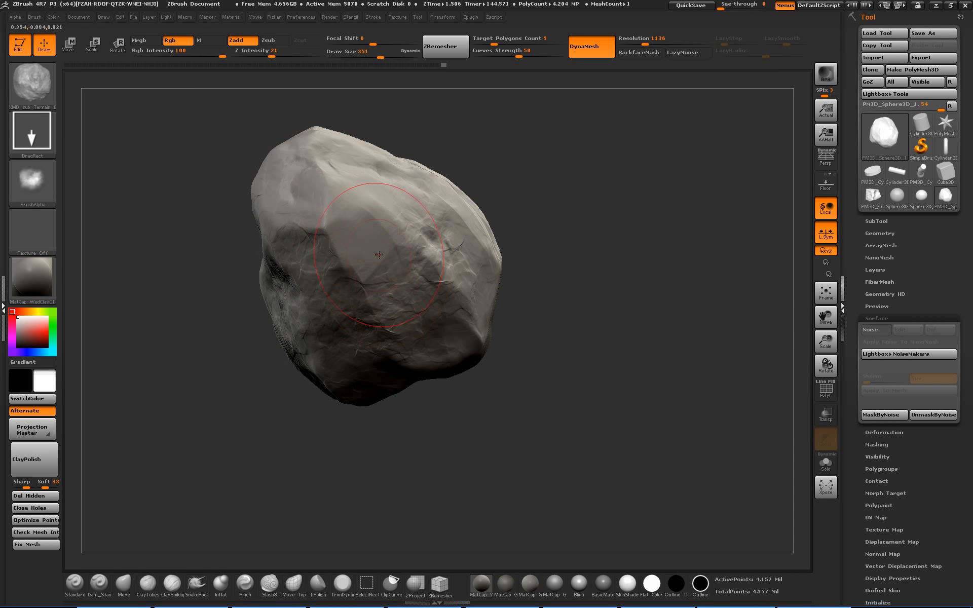
Stamp cracked terrain detail onto the smooth band running down the rock's broad face.
left_click_drag(609, 279, 373, 249)
left_click_drag(211, 265, 326, 199)
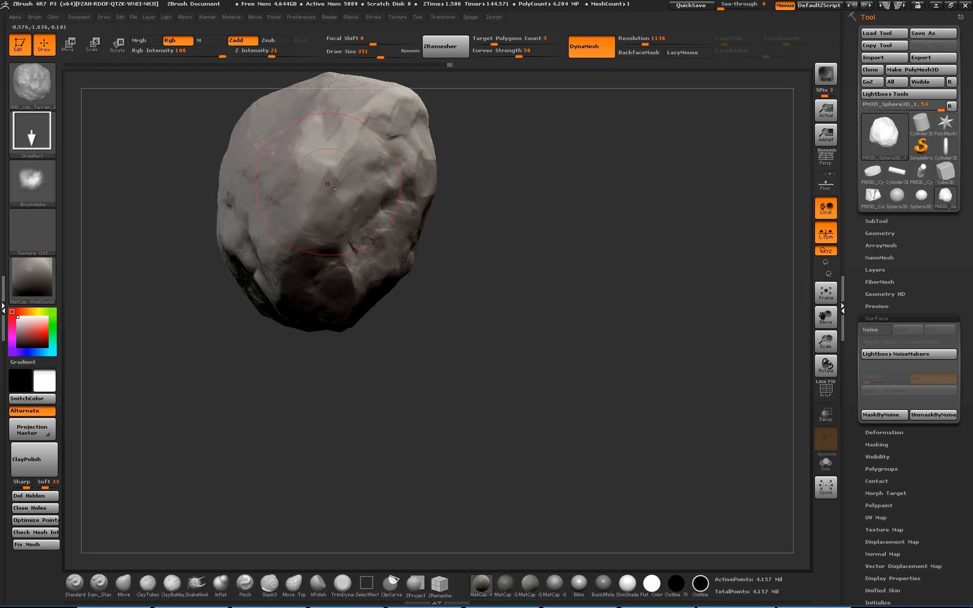
left_click_drag(576, 286, 461, 252)
left_click_drag(461, 252, 508, 429, "alt")
left_click_drag(508, 428, 471, 319)
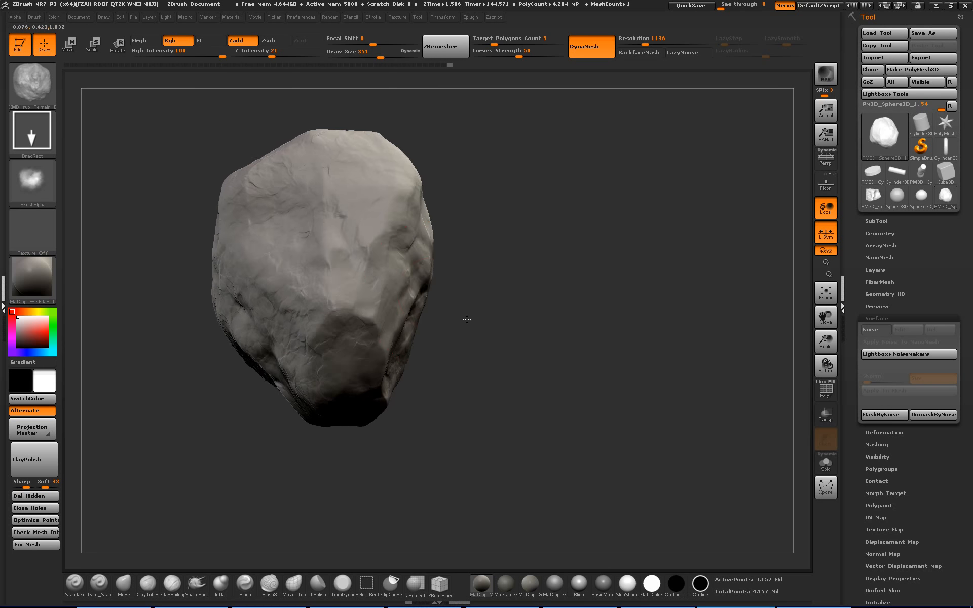
left_click_drag(359, 264, 371, 232)
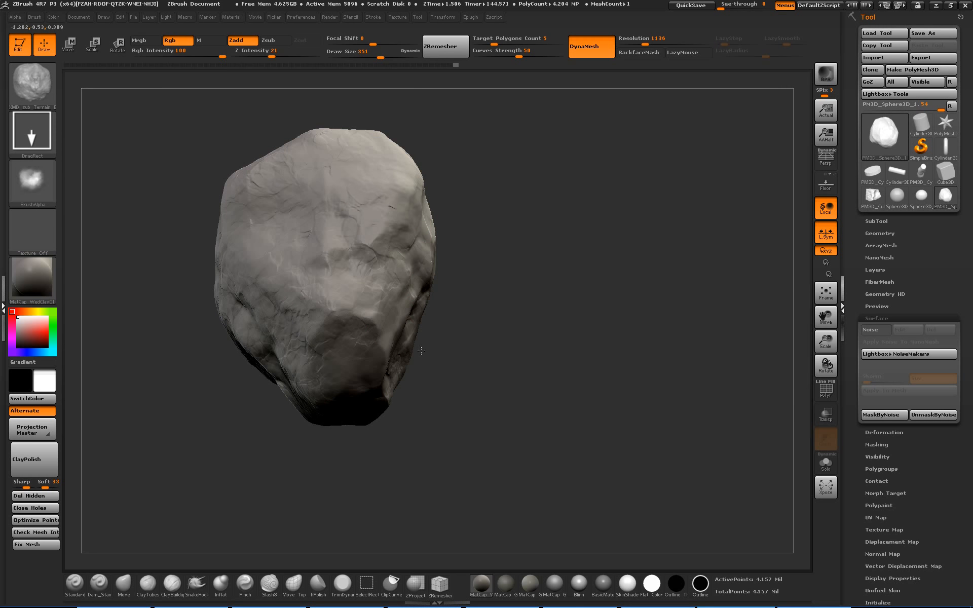
Add another cracked terrain stamp to the middle of the rock's long side.
left_click_drag(421, 350, 408, 392)
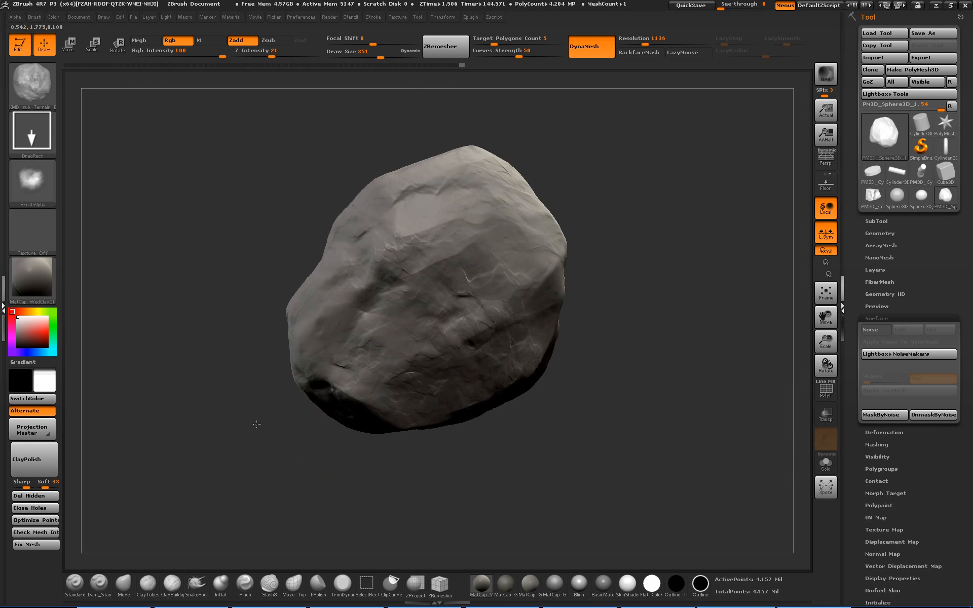
left_click_drag(257, 425, 535, 433)
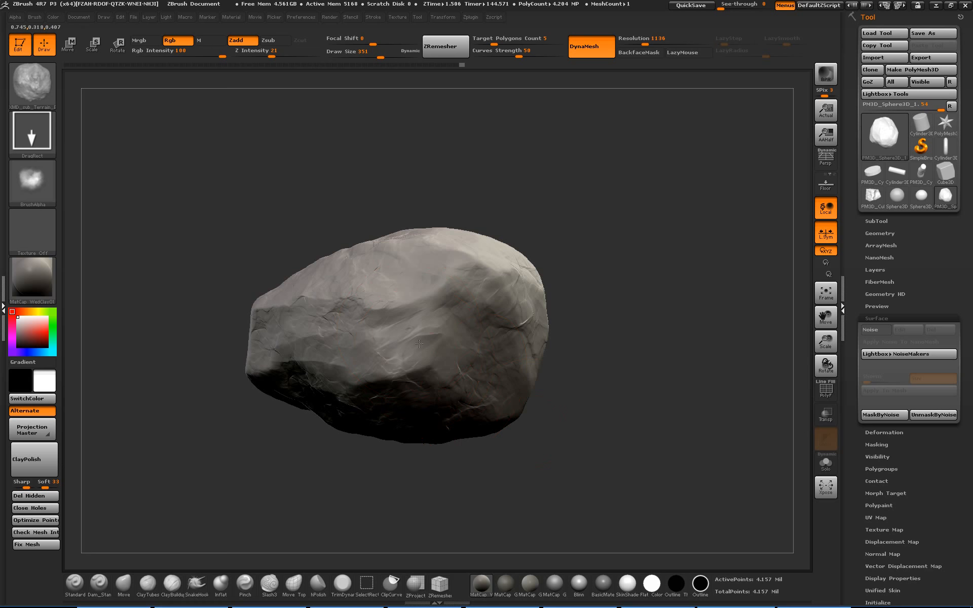
left_click_drag(419, 344, 436, 316)
mouse_move(568, 435)
left_mouse_down()
mouse_move(430, 359)
mouse_move(385, 360)
mouse_move(472, 358)
left_mouse_up()
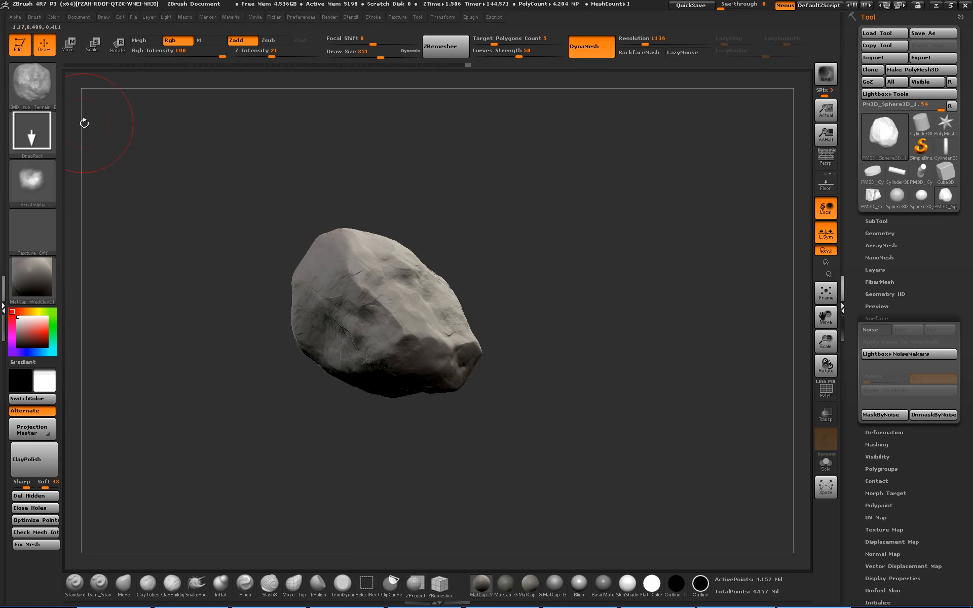
left_click(43, 93)
left_click(109, 387)
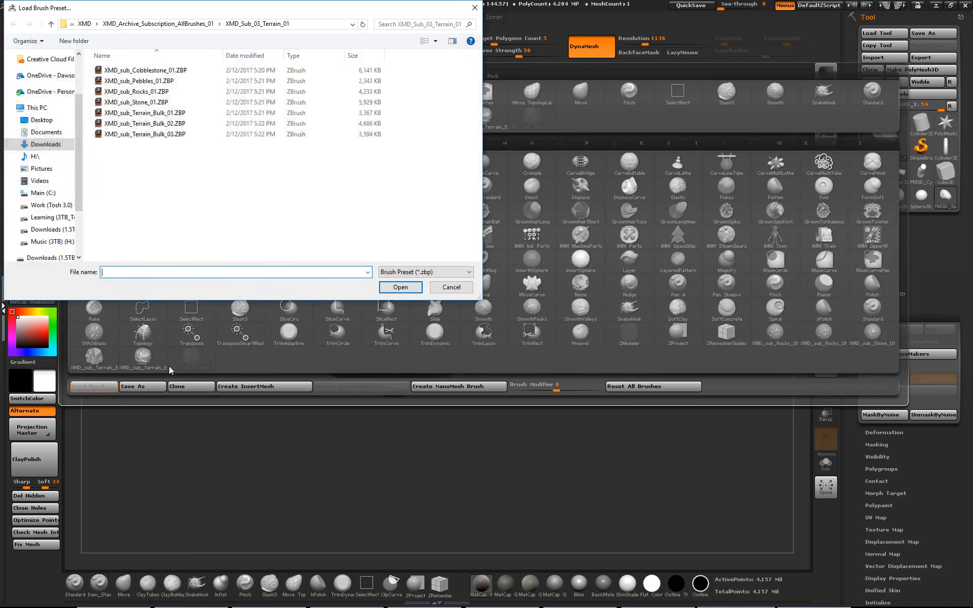
left_click(194, 27)
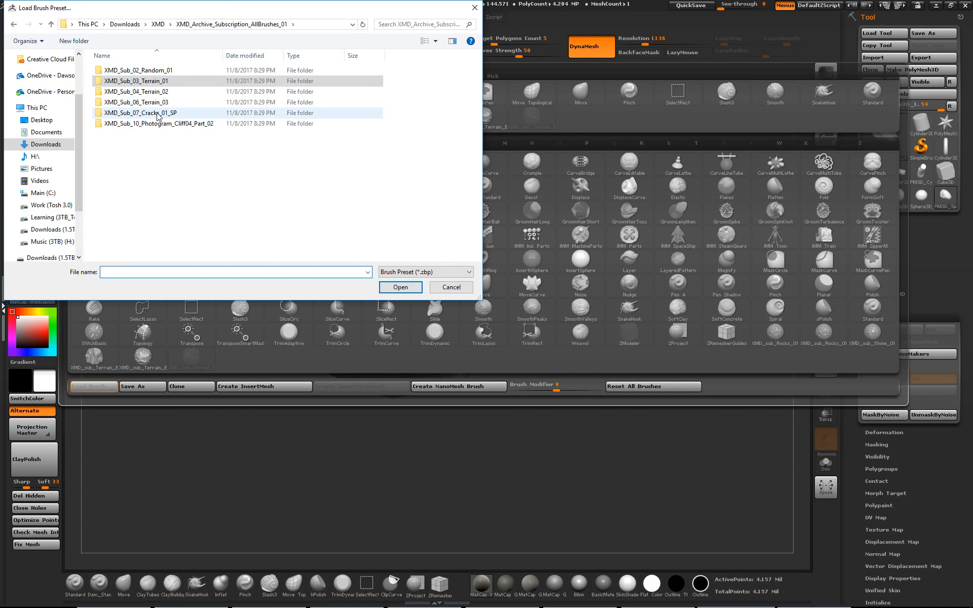
double_click(155, 112)
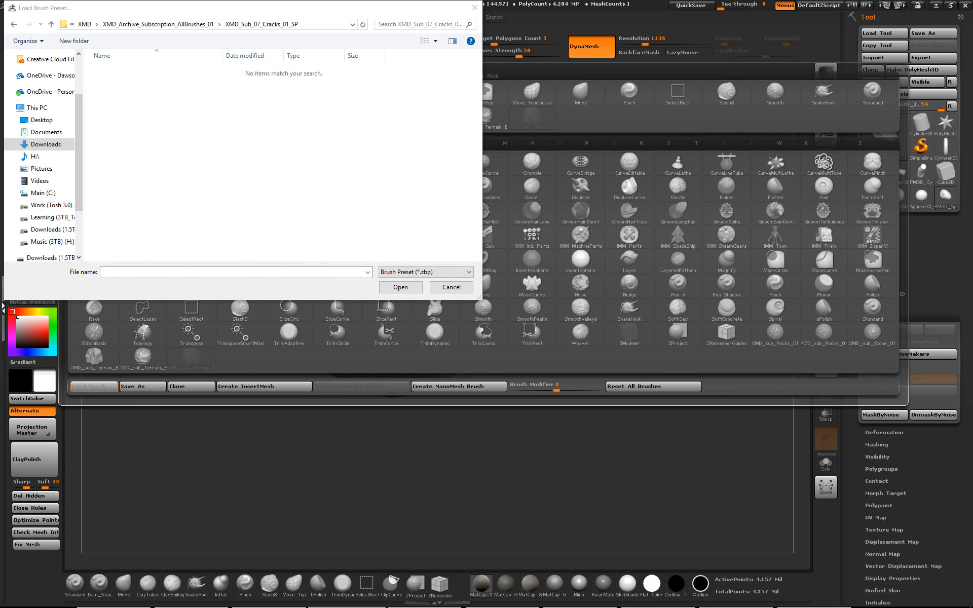
left_click(452, 288)
Select the Standard brush, import the first crack alpha from the XMD_Sub_07_Cracks_01_SP folder, and set Z Intensity to 26.
left_click(80, 586)
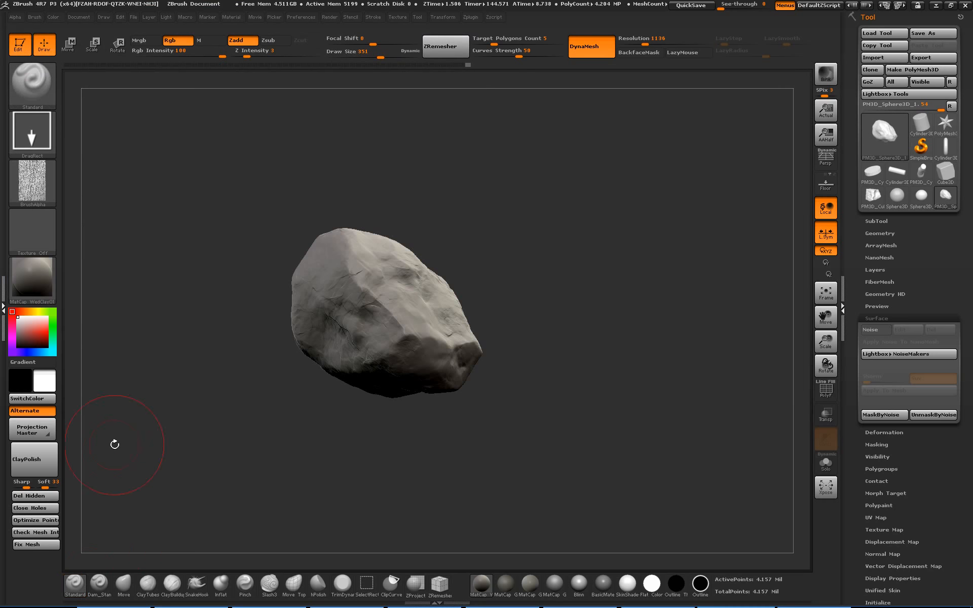
left_click(38, 172)
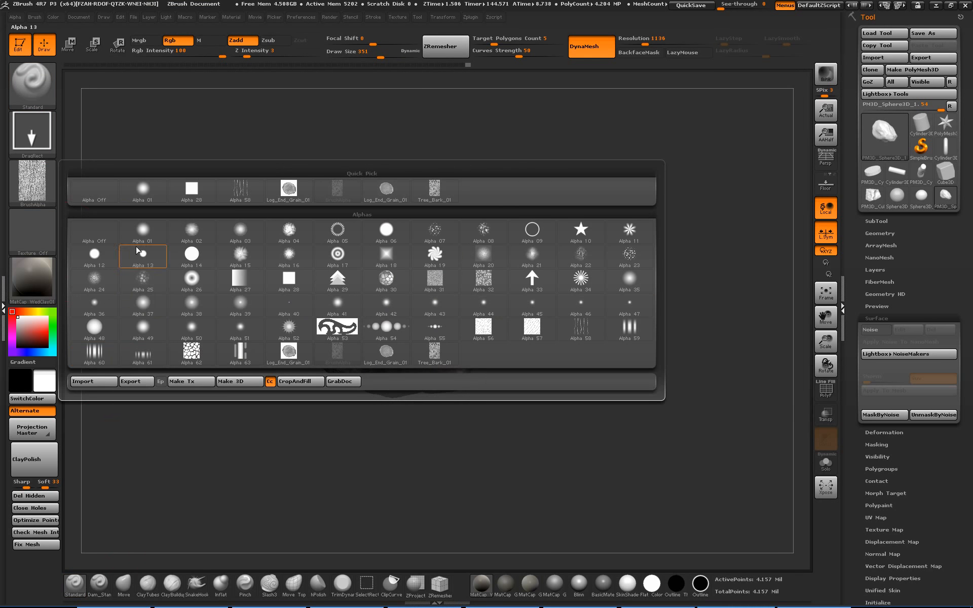
left_click(93, 381)
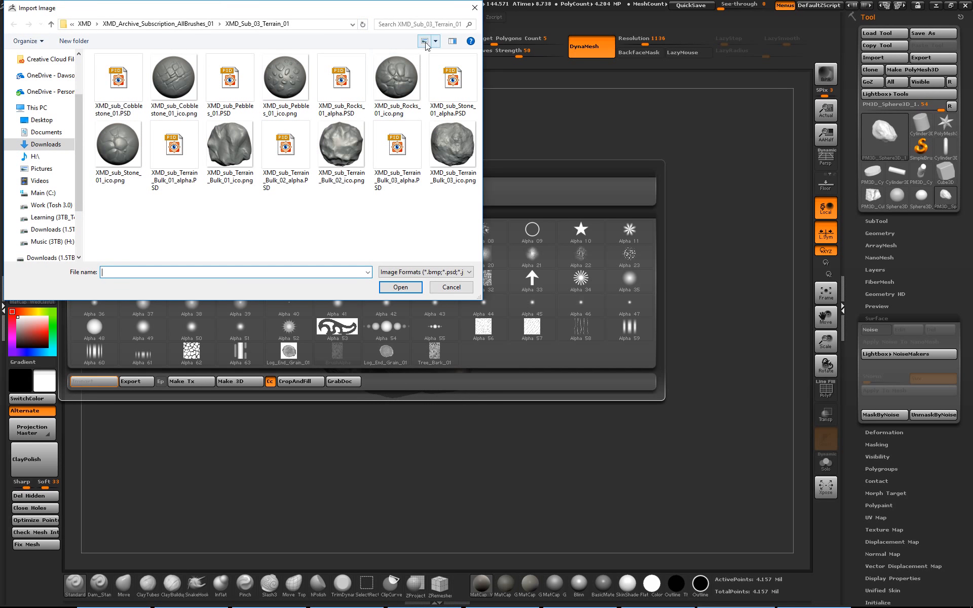
left_click(51, 24)
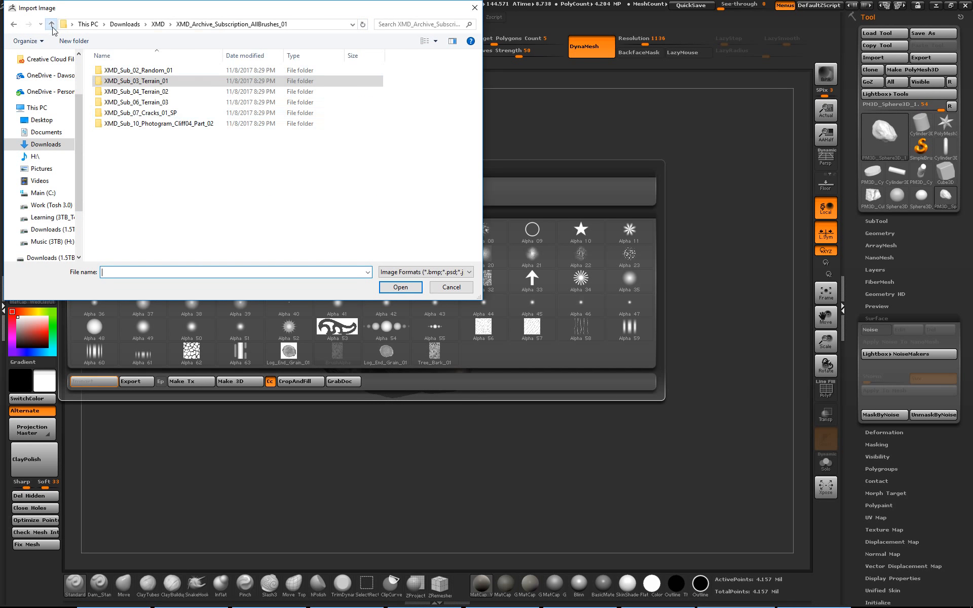
double_click(150, 120)
double_click(134, 84)
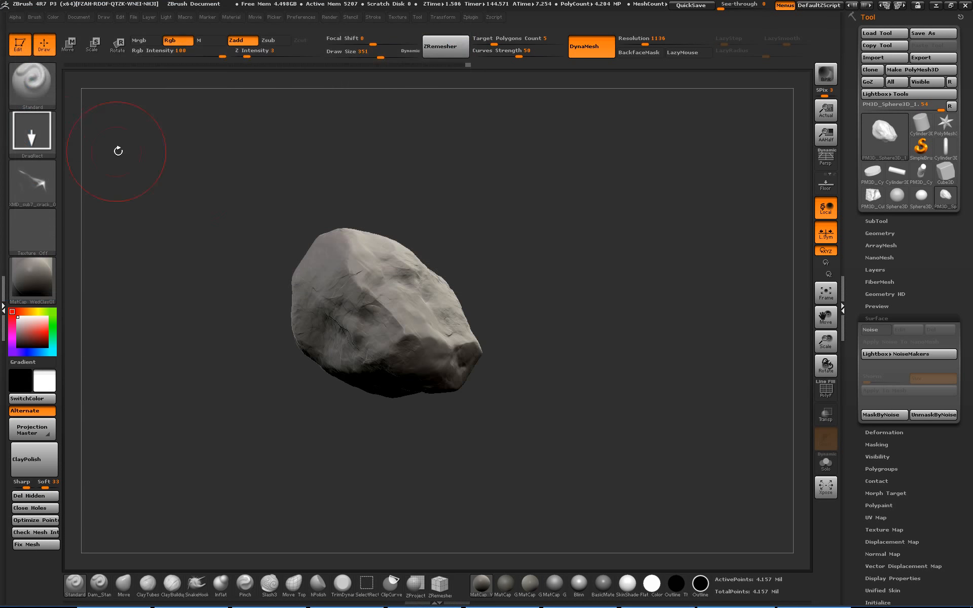
left_click_drag(520, 282, 511, 362, "alt")
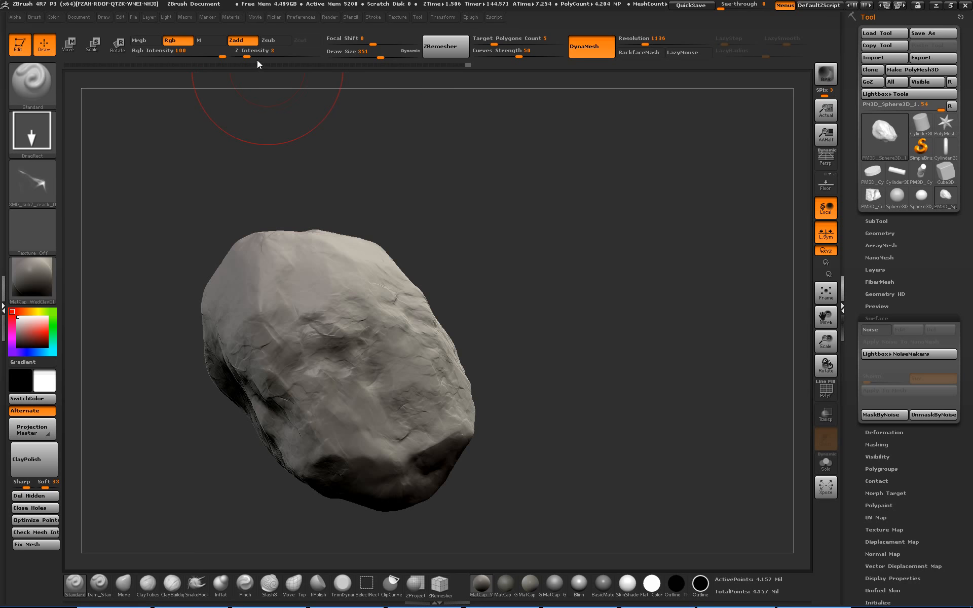
left_click(277, 54)
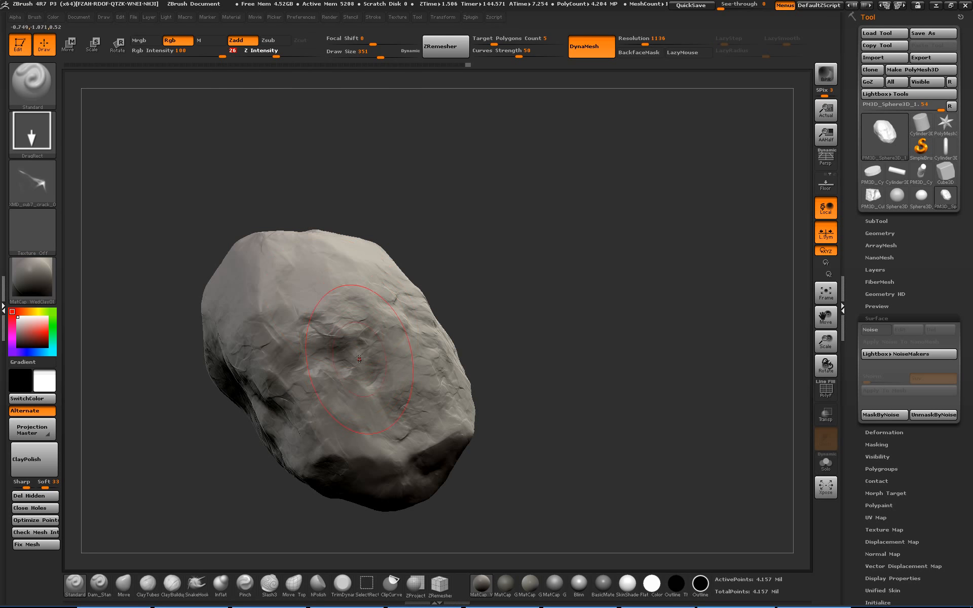
Try crack stamps at several sizes on the middle of the rock's broad face.
mouse_move(356, 375)
left_mouse_down()
mouse_move(420, 367)
mouse_move(424, 344)
left_mouse_up()
key("ctrl+z")
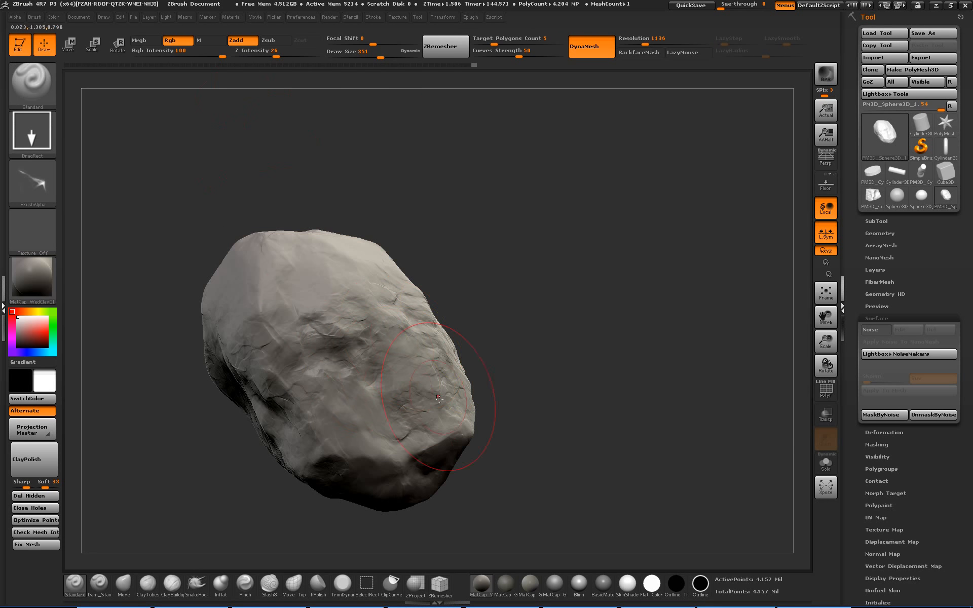
mouse_move(368, 365)
left_mouse_down()
mouse_move(358, 239)
mouse_move(304, 173)
mouse_move(243, 165)
mouse_move(201, 191)
mouse_move(222, 163)
mouse_move(510, 302)
mouse_move(535, 337)
mouse_move(511, 329)
left_mouse_up()
key("ctrl+z")
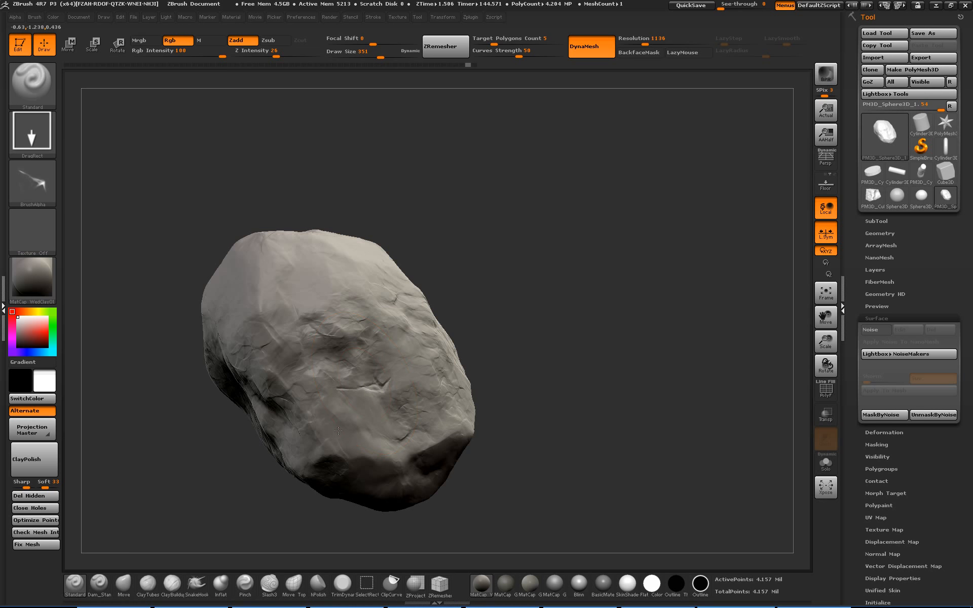
mouse_move(338, 431)
left_mouse_down()
mouse_move(450, 282)
mouse_move(532, 339)
mouse_move(580, 314)
mouse_move(585, 354)
mouse_move(571, 352)
left_mouse_up()
key("ctrl+z")
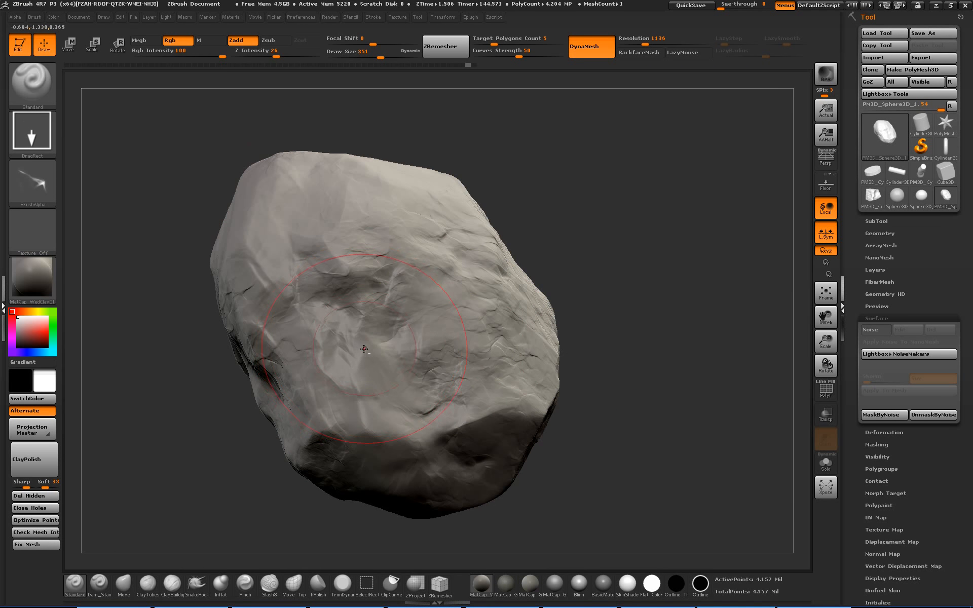
Stamp a long diagonal crack down the rock's broad face.
left_click_drag(570, 423, 566, 335)
left_click_drag(622, 392, 641, 379, "alt")
left_click_drag(640, 379, 650, 440)
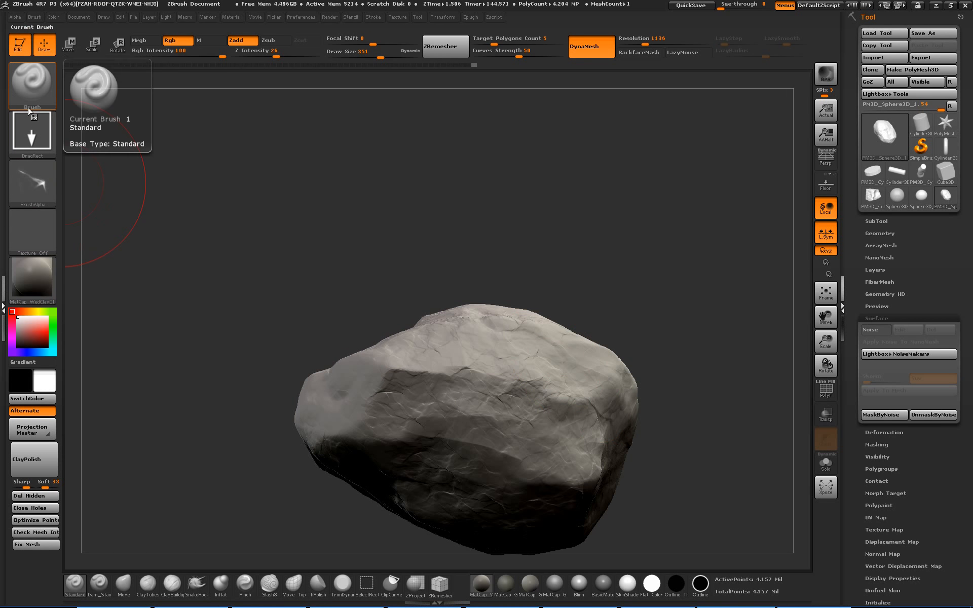
mouse_move(289, 230)
left_mouse_down()
mouse_move(609, 344)
mouse_move(626, 417)
left_mouse_up()
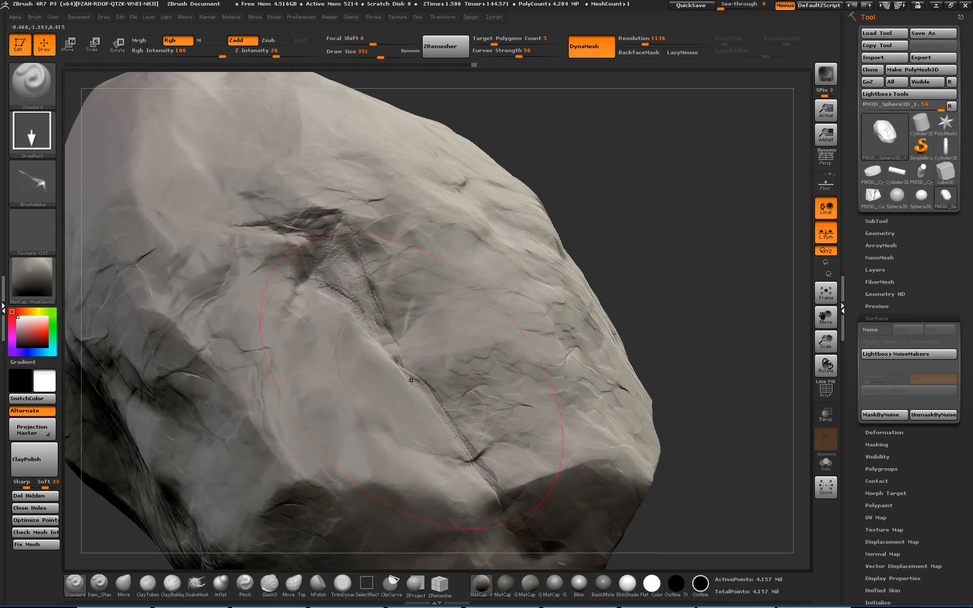
left_click_drag(423, 305, 263, 440)
left_click_drag(704, 408, 667, 390, "alt")
left_click_drag(634, 481, 685, 464)
key("ctrl+z")
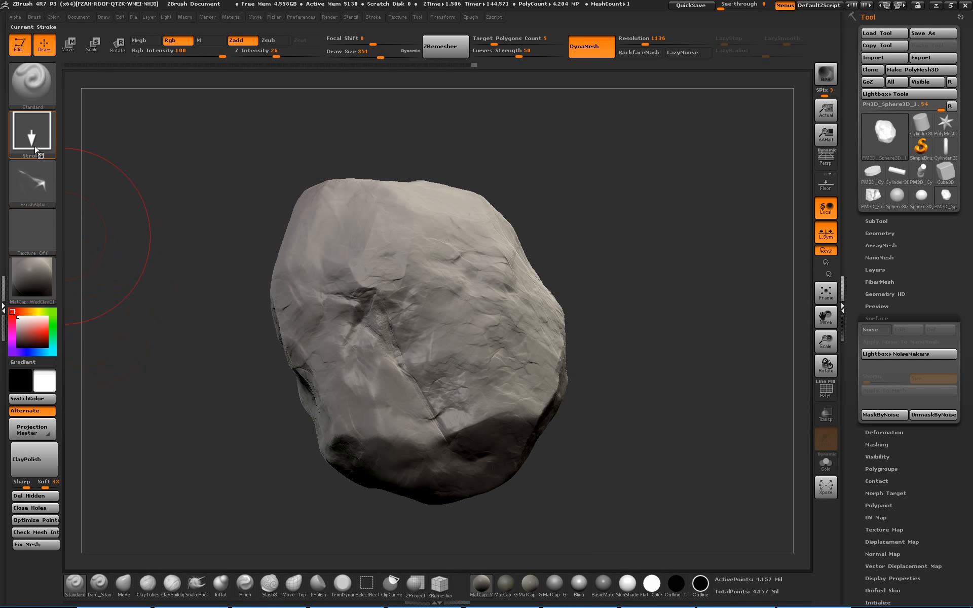
Import XMD_sub7_crack_02_alpha_sp.psd as the brush alpha.
left_click(44, 179)
left_click(97, 379)
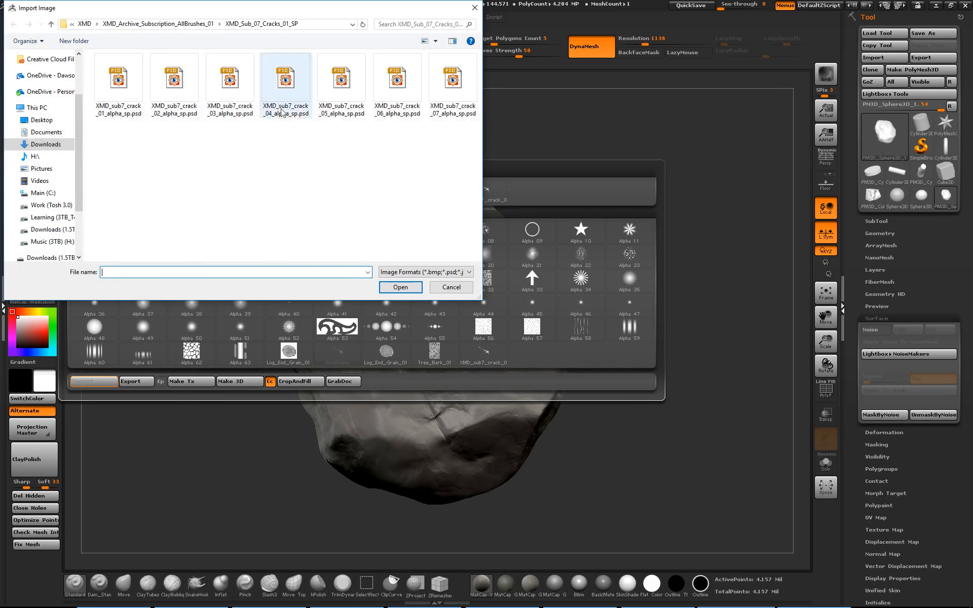
double_click(175, 81)
left_click_drag(643, 367, 494, 412)
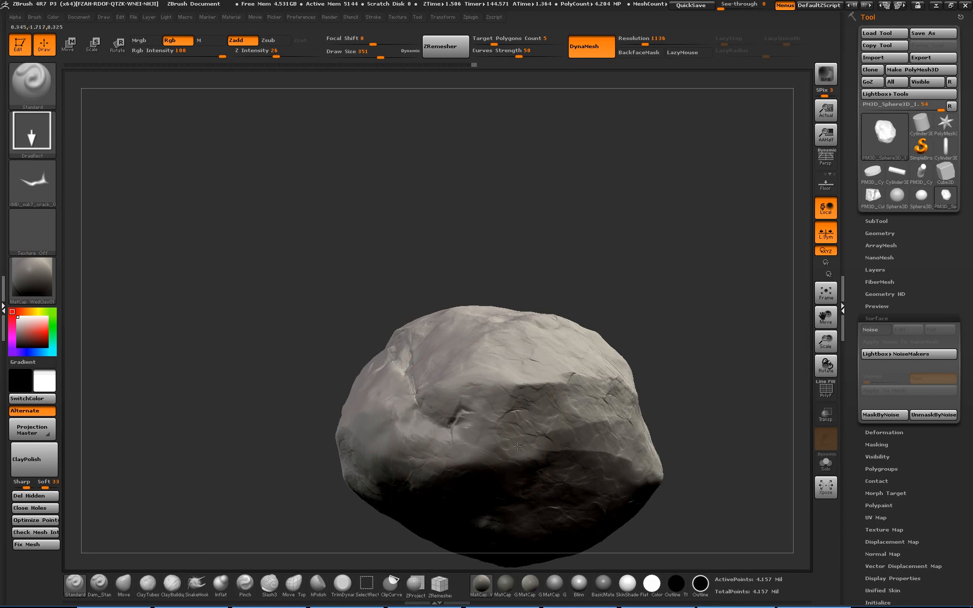
Replace the overly deep crack stamp on the rock's smooth end with one at Z Intensity 11.
left_click_drag(518, 447, 380, 298)
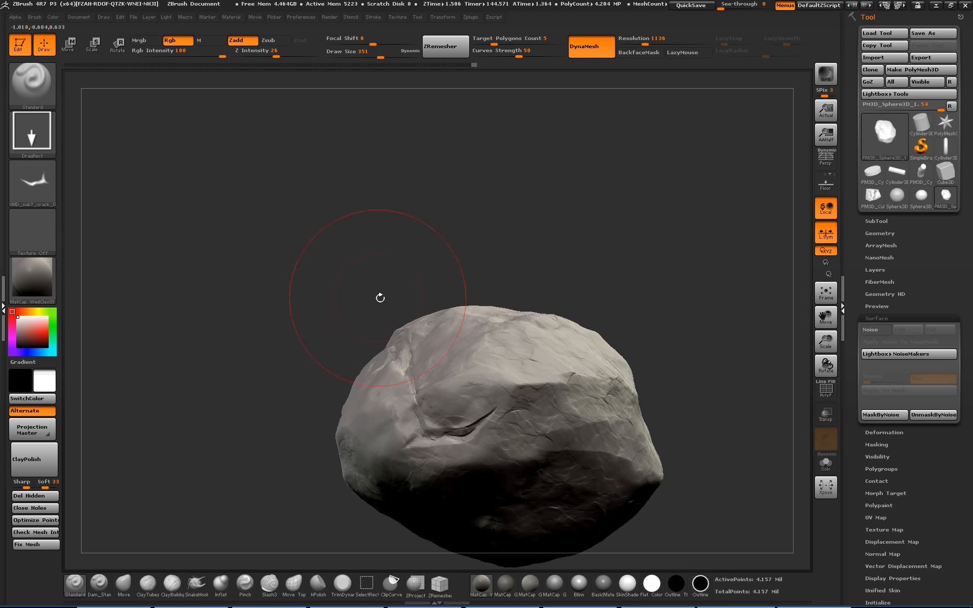
key("ctrl+z")
left_click(264, 53)
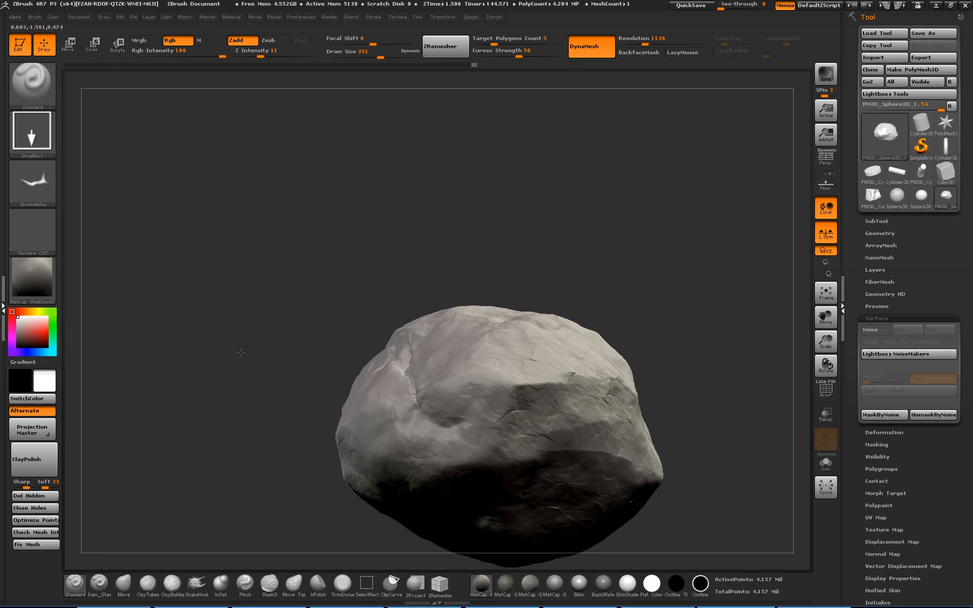
left_click_drag(553, 365, 446, 284)
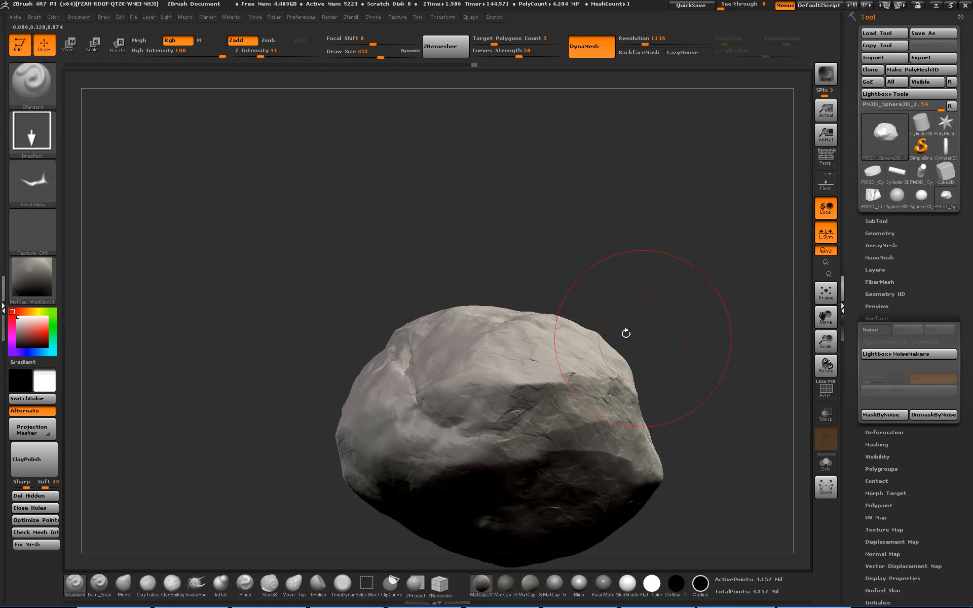
left_click_drag(645, 332, 609, 357, "alt")
left_click_drag(775, 468, 515, 364, "alt")
left_click_drag(513, 293, 472, 352)
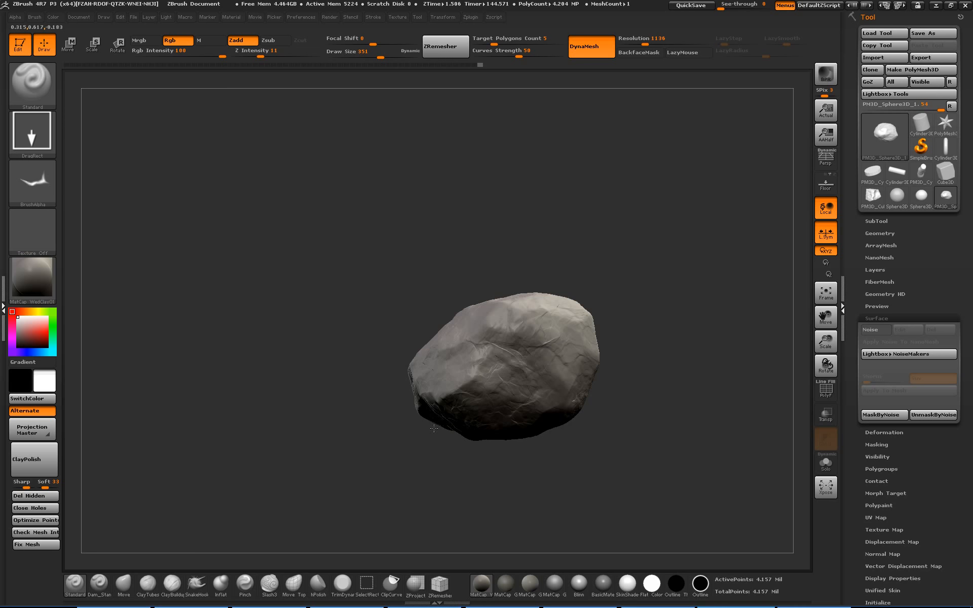
Load XMD_sub7_crack_03_alpha_sp.psd as the brush alpha for another side of the rock.
left_click(33, 181)
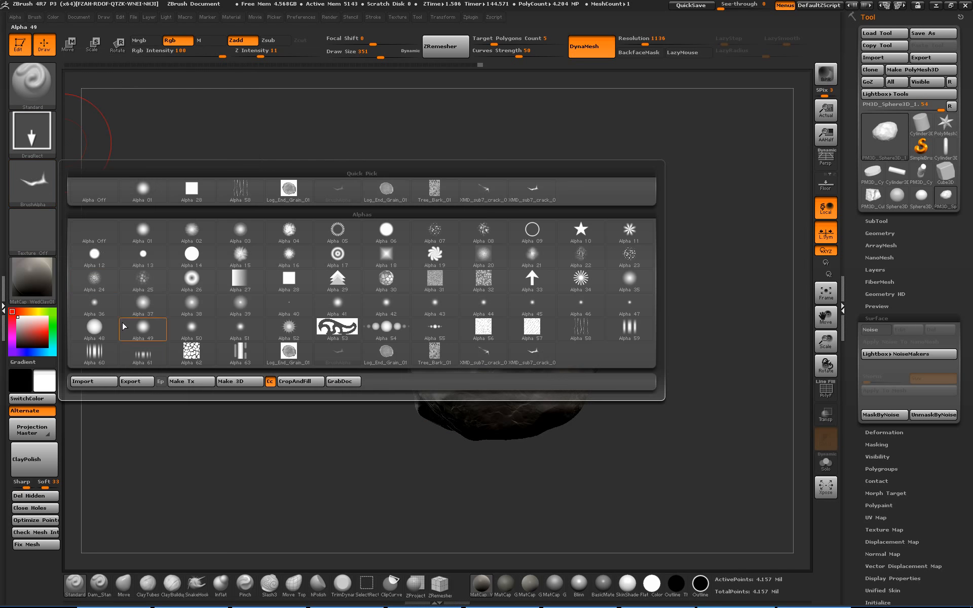
left_click(96, 381)
double_click(228, 94)
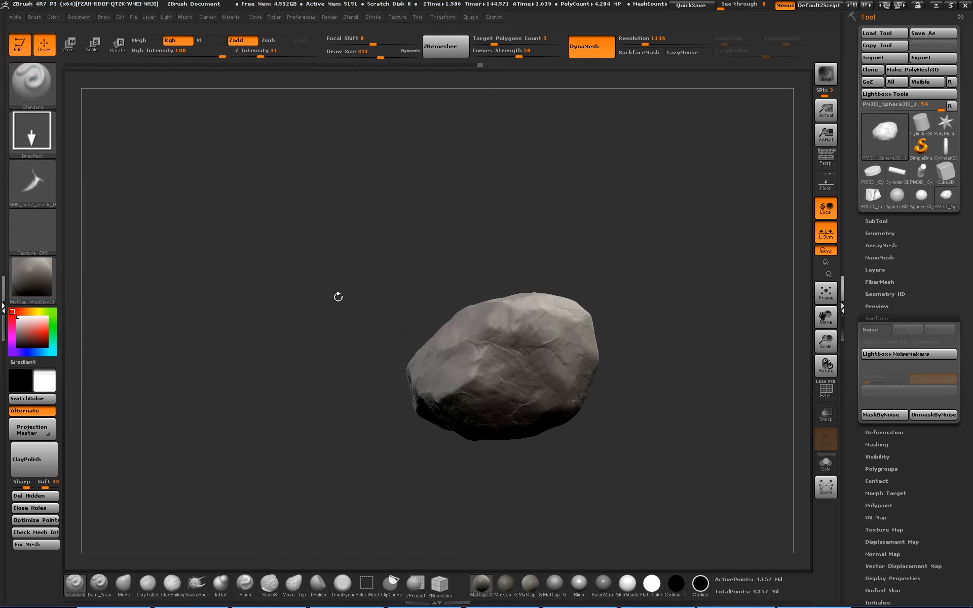
left_click_drag(338, 297, 467, 357)
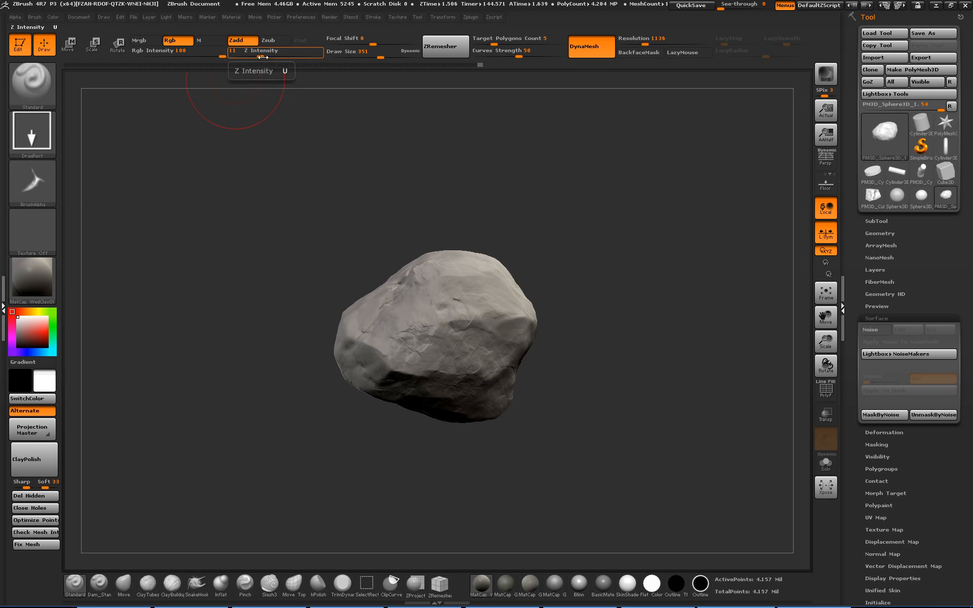
Raise Z Intensity to 31 and stamp a curved crack across the upper part of the rock's side.
left_click(280, 55)
left_click_drag(465, 312, 519, 419)
key("ctrl+z")
key("ctrl+z")
key("ctrl+z")
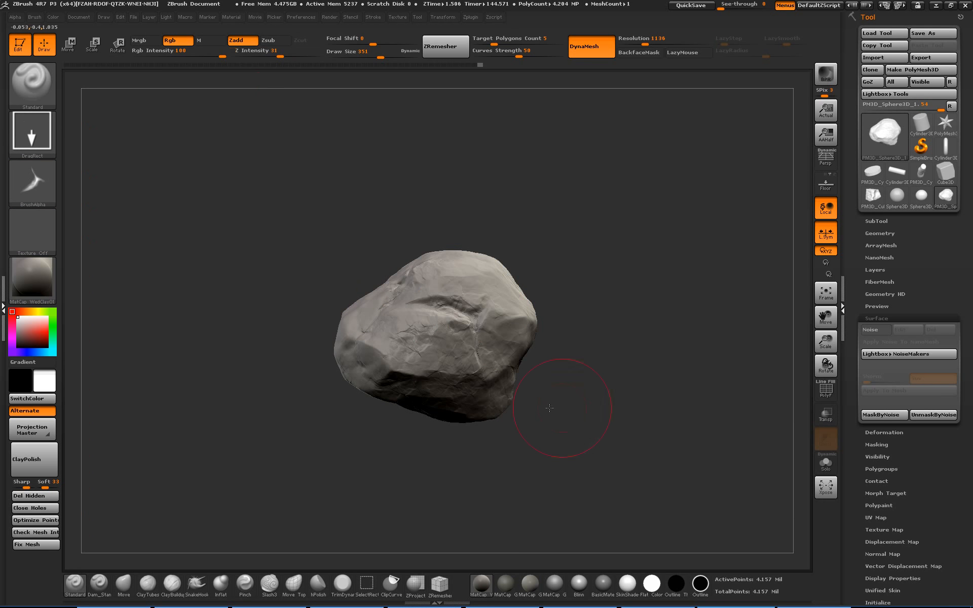
Import the branching crack alpha XMD_sub7_crack_05_alpha_sp.psd for the brush.
left_click(49, 194)
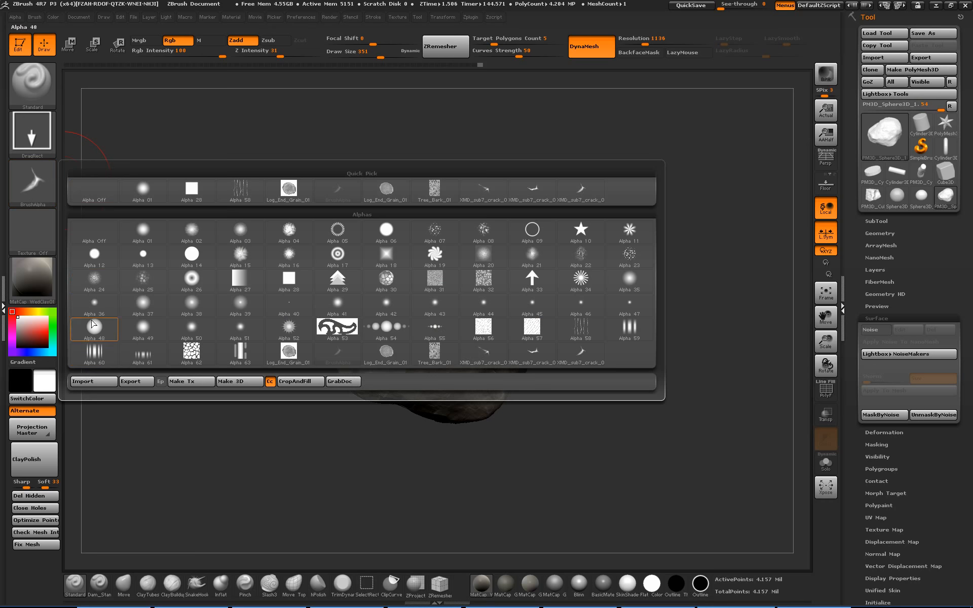
left_click(89, 384)
double_click(340, 89)
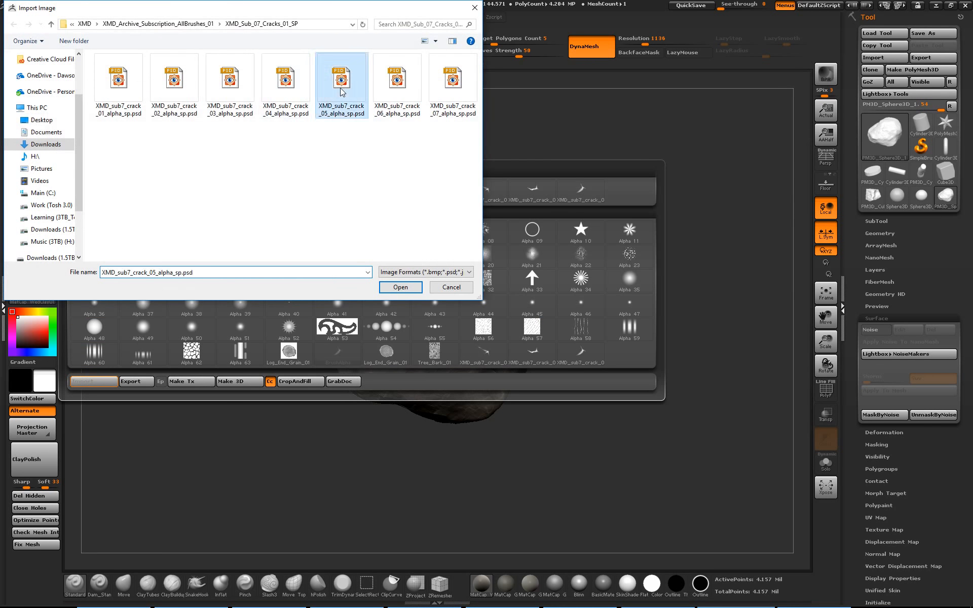
left_click_drag(593, 392, 573, 350)
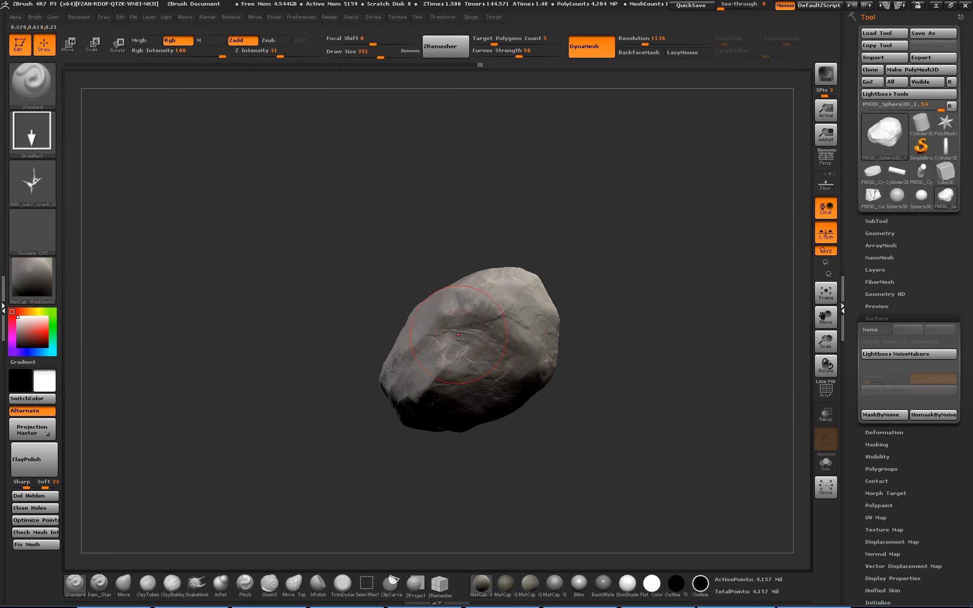
Undo the overly deep branching crack, reduce Z Intensity to 16 and stamp it again on the same broad side.
mouse_move(513, 372)
left_mouse_down()
mouse_move(520, 380)
mouse_move(502, 355)
mouse_move(520, 304)
left_mouse_up()
left_click_drag(640, 314, 629, 254, "alt")
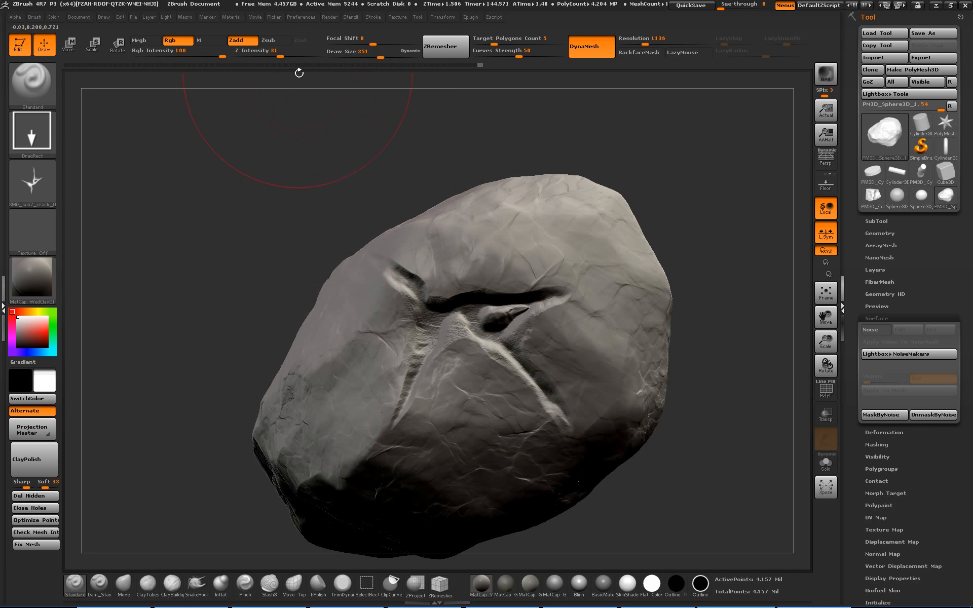
key("ctrl+z")
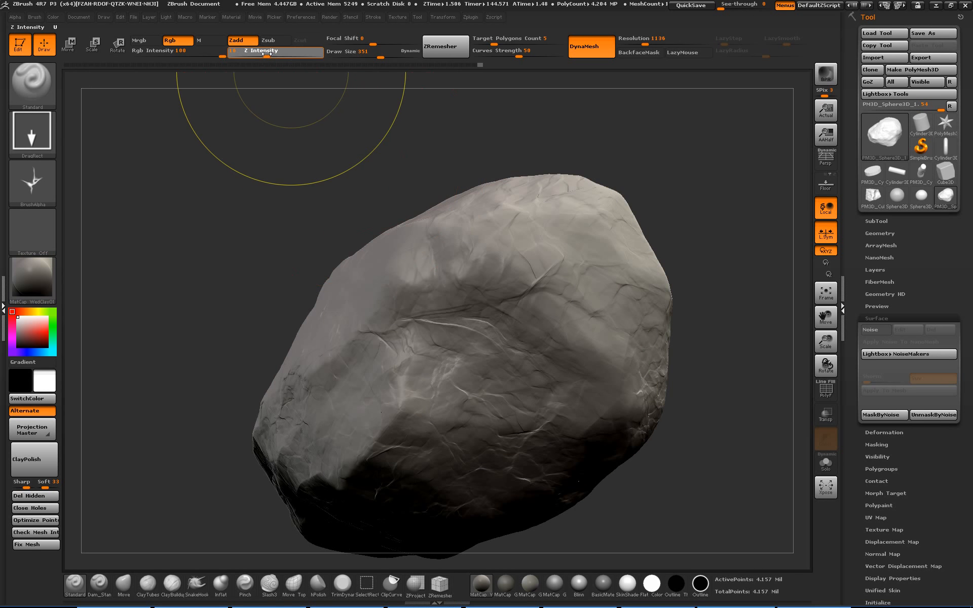
mouse_move(559, 430)
left_mouse_down()
mouse_move(532, 408)
mouse_move(508, 433)
mouse_move(675, 427)
left_mouse_up()
left_click_drag(764, 358, 671, 330, "alt")
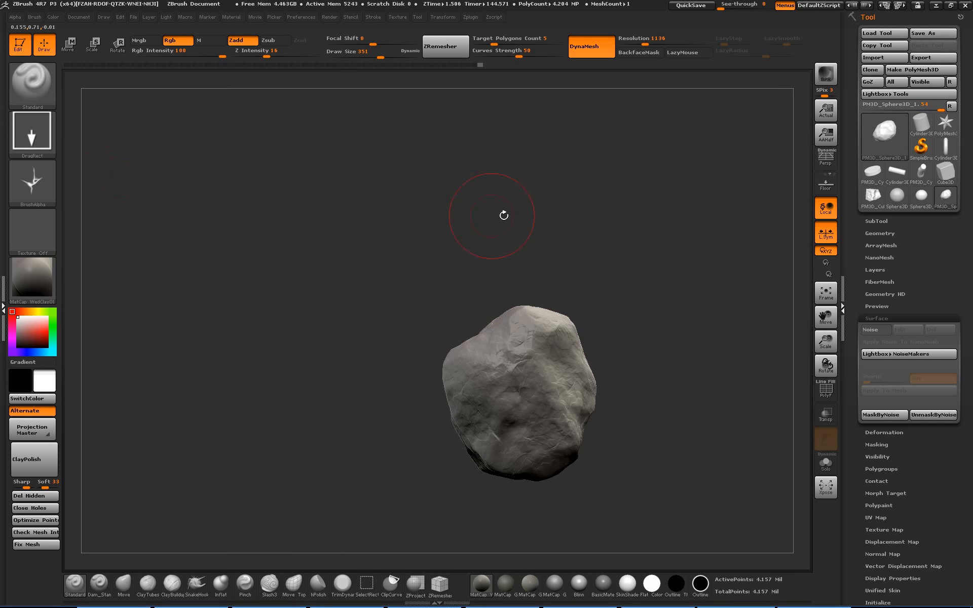
Import XMD_sub7_crack_07_alpha_sp.psd as the brush alpha and try a crack stamp along the rock's ridge.
left_click(32, 184)
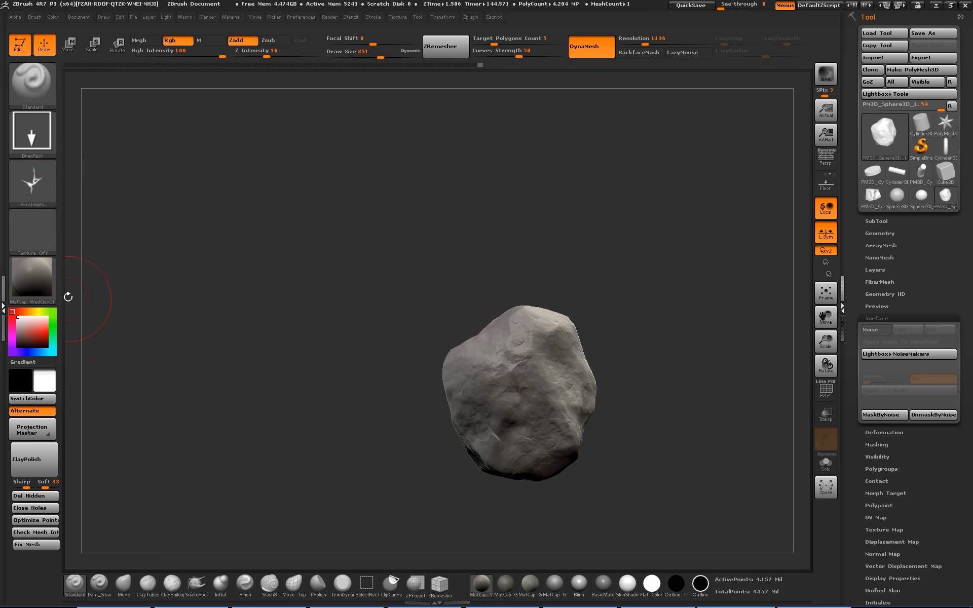
left_click(33, 188)
left_click(95, 381)
double_click(448, 93)
left_click_drag(648, 429, 544, 383)
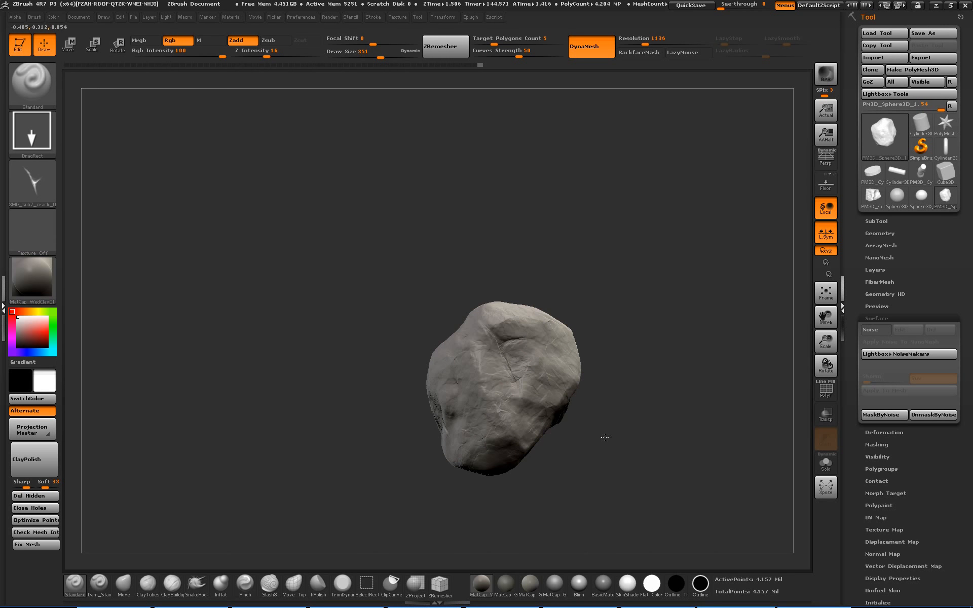
left_click_drag(544, 457, 544, 457)
left_click_drag(563, 506, 564, 513)
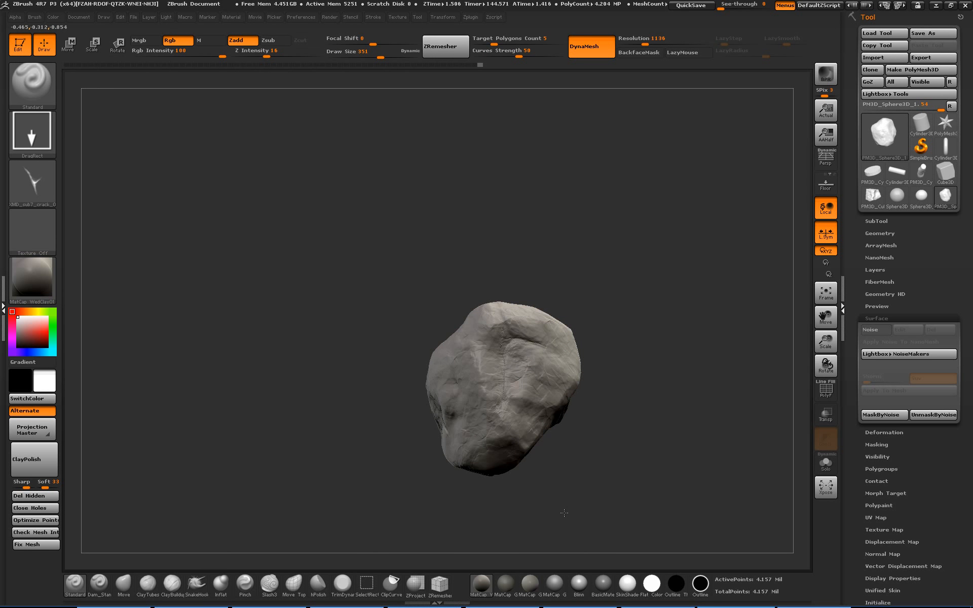
left_click_drag(643, 491, 667, 396)
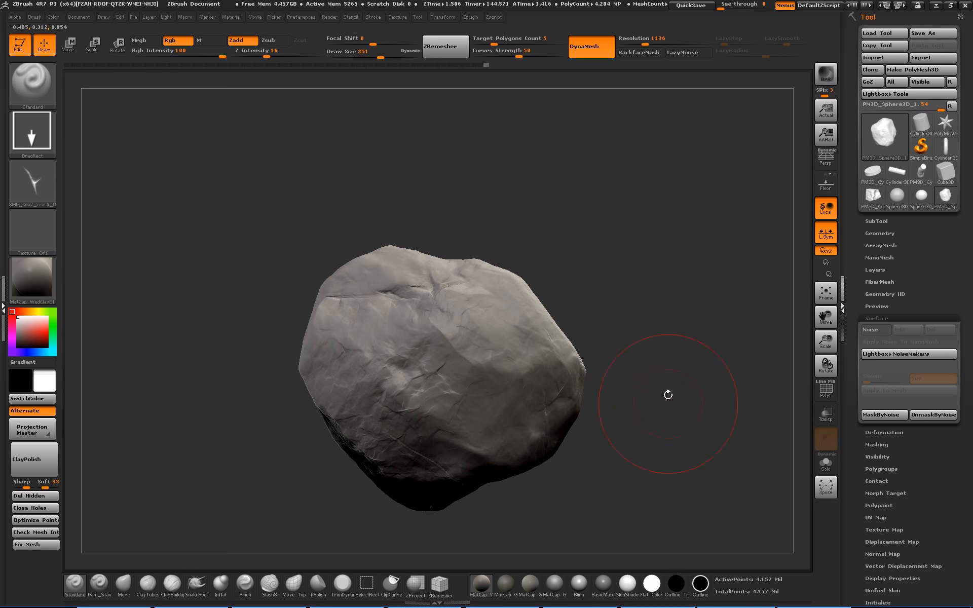
Compare the rock under other MatCap materials and apply BasicMaterial2.
left_click(506, 584)
left_click_drag(613, 456, 597, 425)
left_click(530, 584)
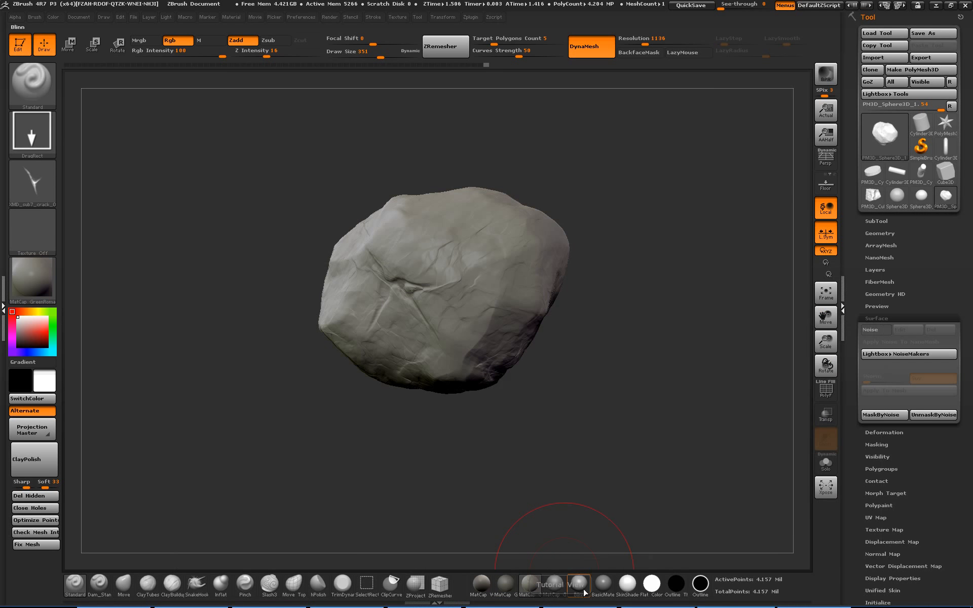
left_click(602, 584)
left_click_drag(559, 428, 629, 469)
Activate surface noise on the rock with Noise Scale 512 and Strength -0.00029, and accept it.
left_click(878, 330)
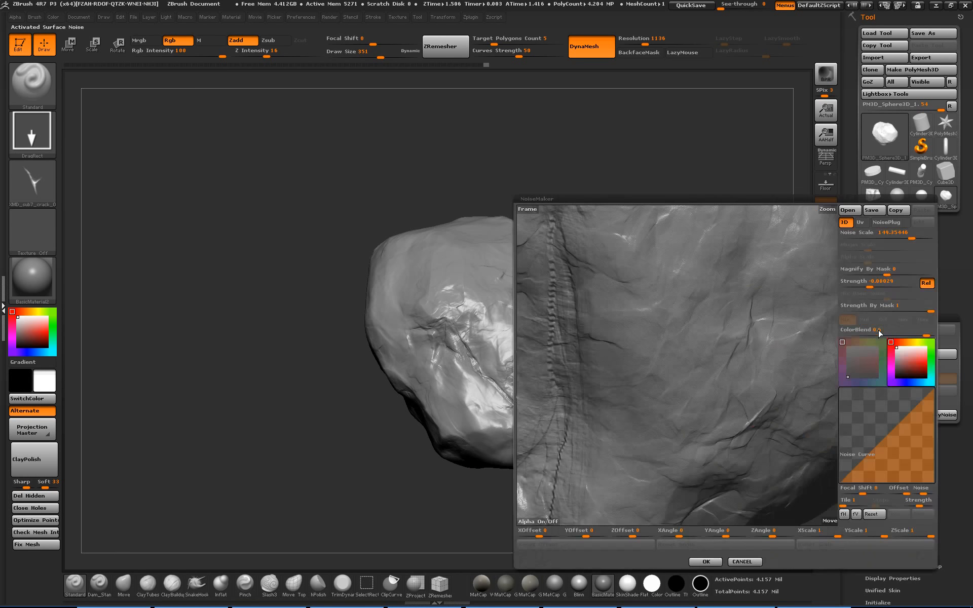
scroll(772, 427, "down", 5)
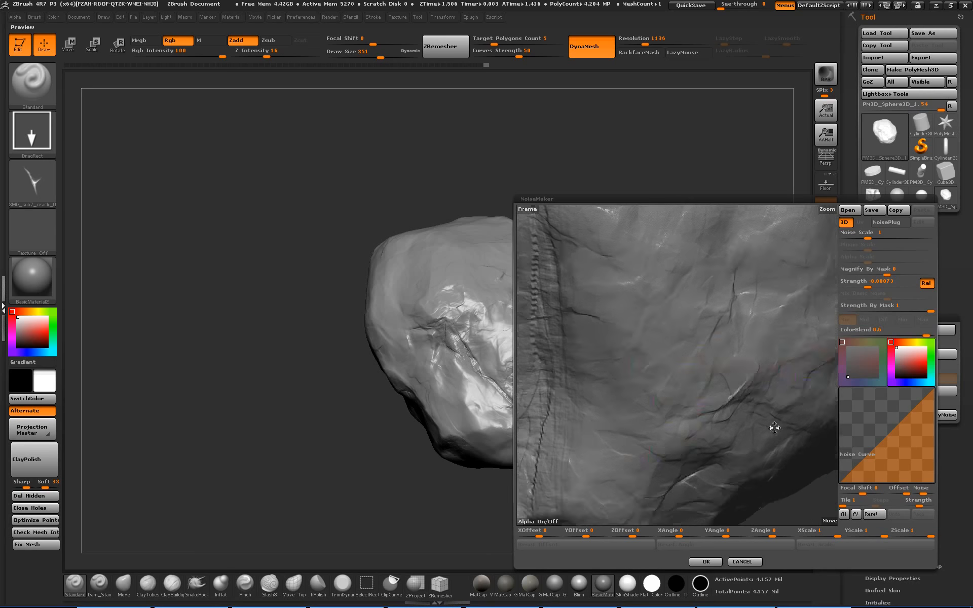
scroll(777, 426, "up", 5)
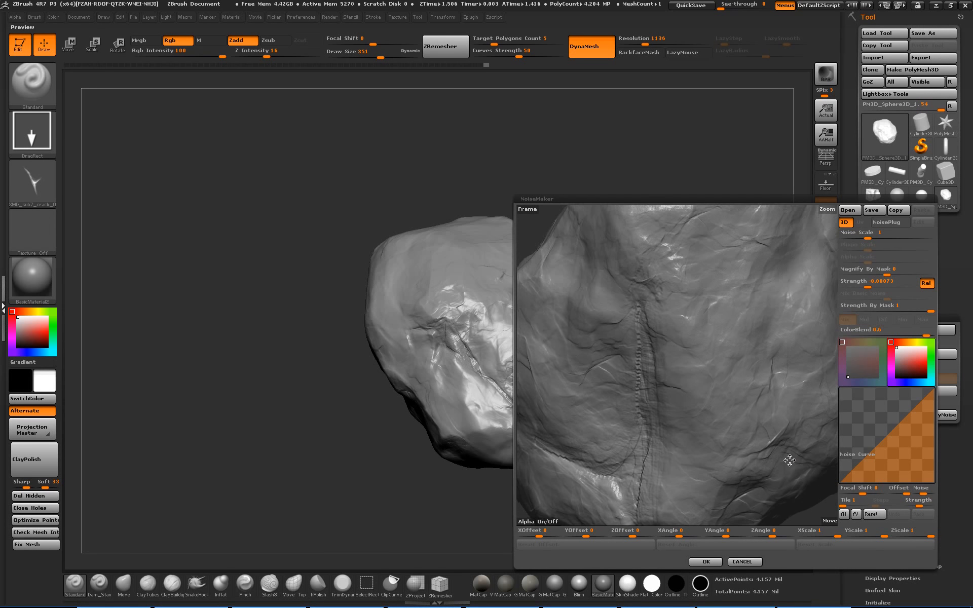
left_click_drag(869, 238, 908, 240)
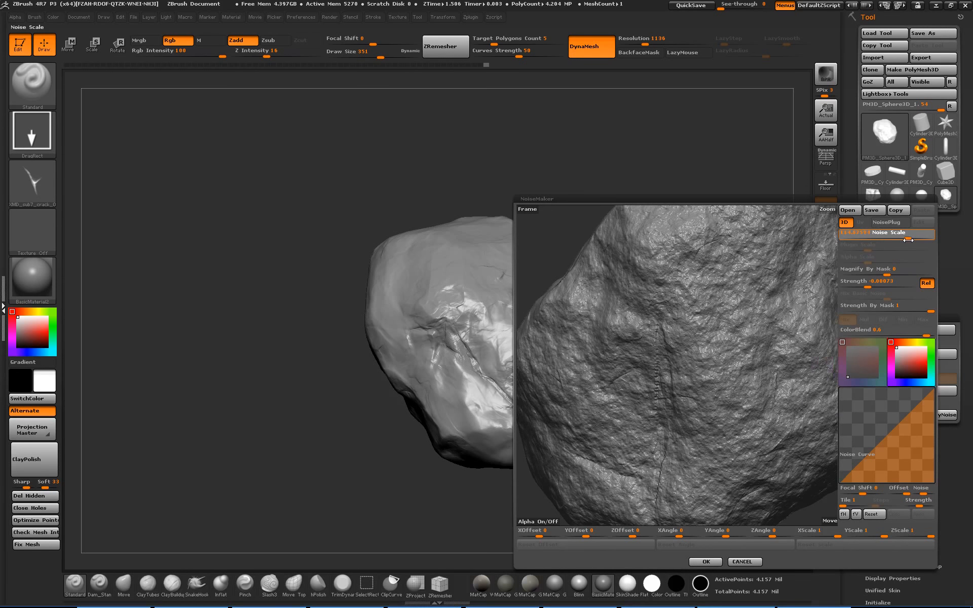
left_click_drag(868, 286, 869, 285)
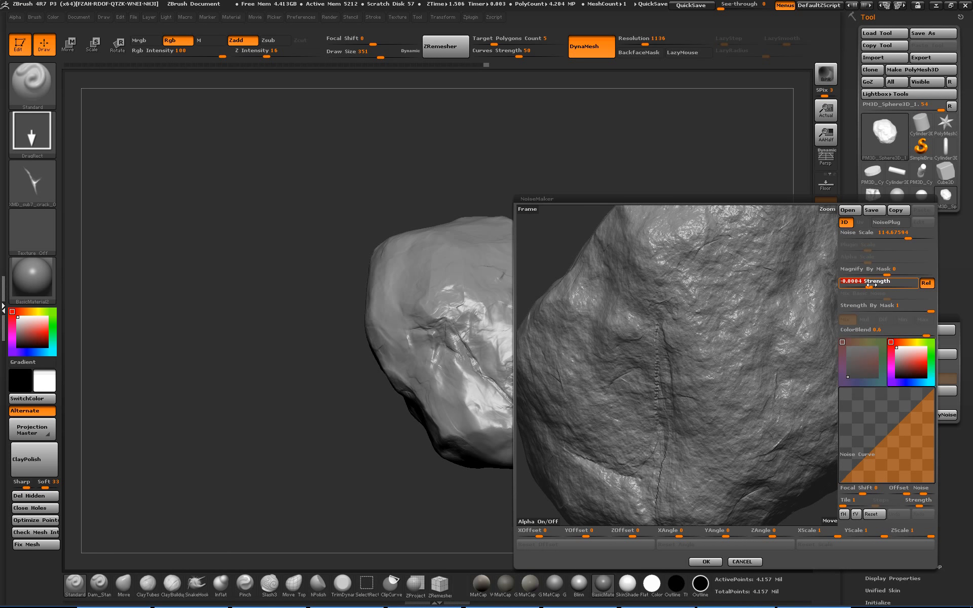
left_click_drag(866, 285, 868, 287)
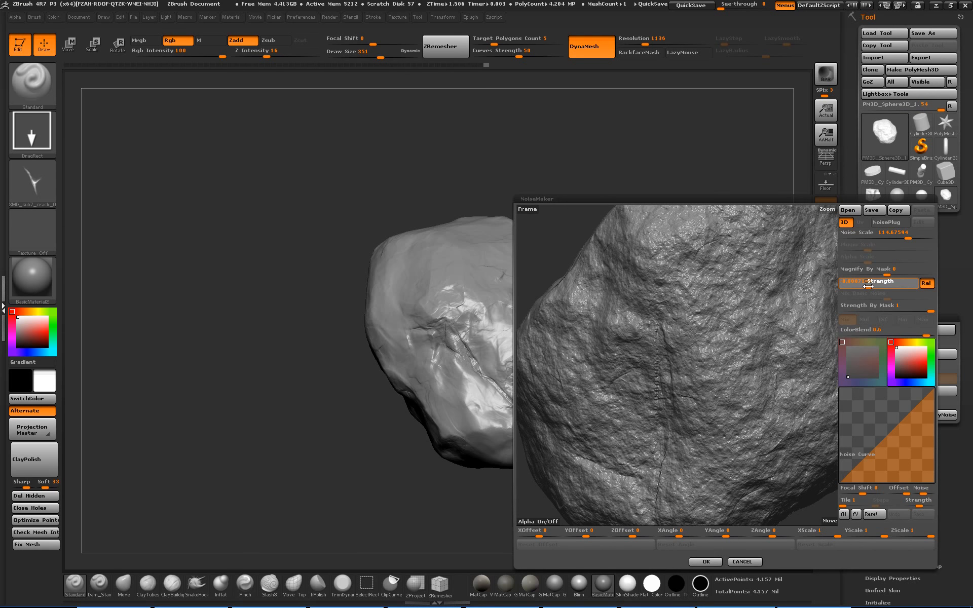
left_click_drag(869, 286, 870, 287)
left_click_drag(909, 238, 936, 237)
left_click_drag(870, 286, 870, 284)
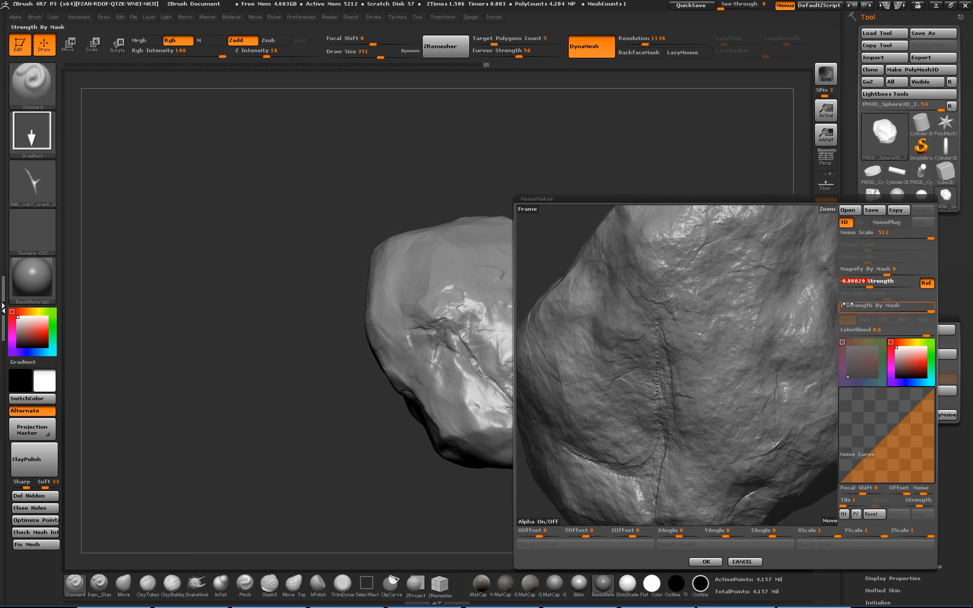
left_click(705, 561)
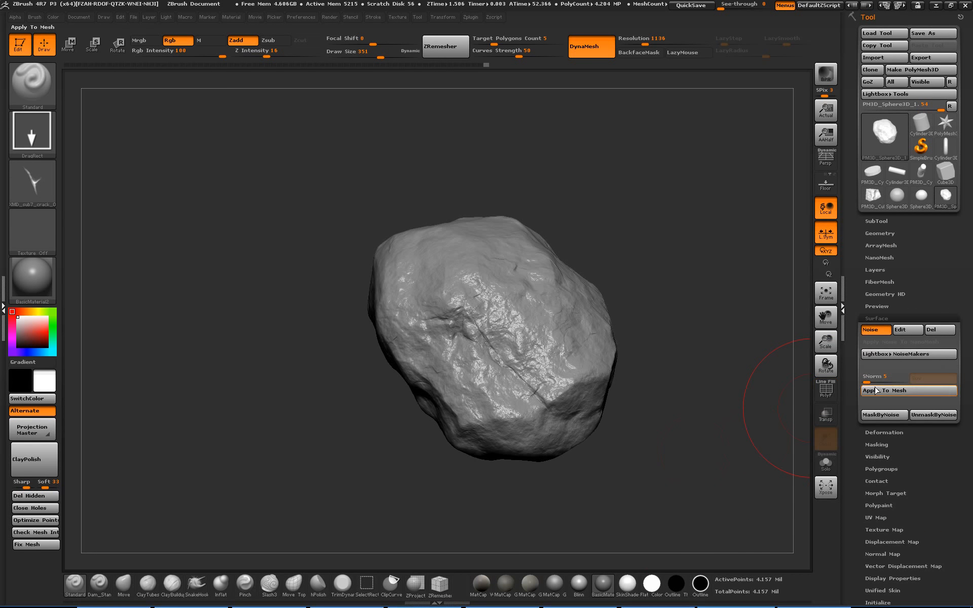
Compare the rock's surface with the noise switched off and on, including close up around the crack.
left_click(876, 391)
left_click_drag(713, 340, 756, 307)
left_click(885, 332)
left_click(884, 332)
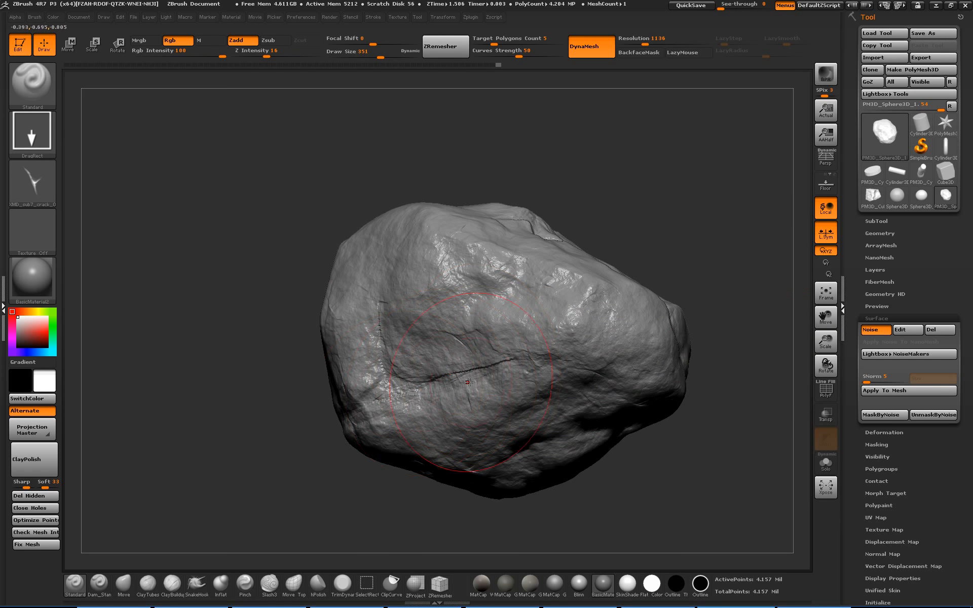
left_click(877, 330)
left_click_drag(745, 404, 684, 434)
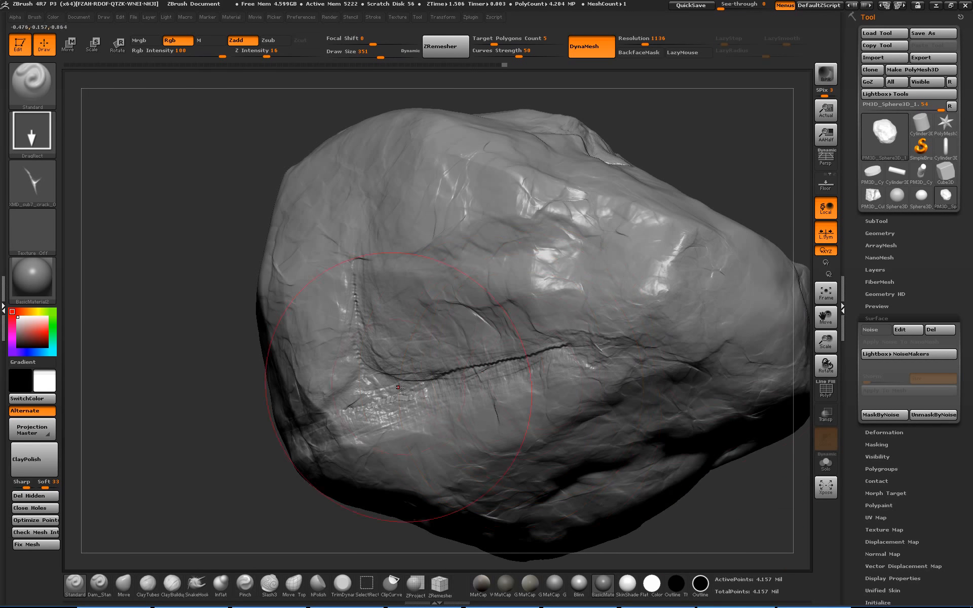
left_click(877, 330)
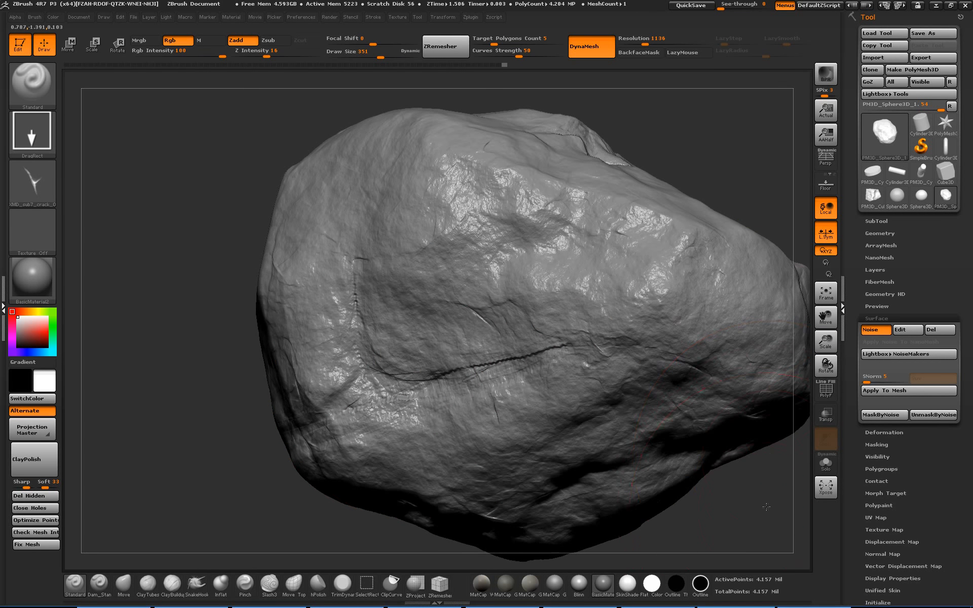
Check the noise on another side of the rock and apply it permanently to the mesh.
left_click_drag(766, 507, 730, 484, "alt")
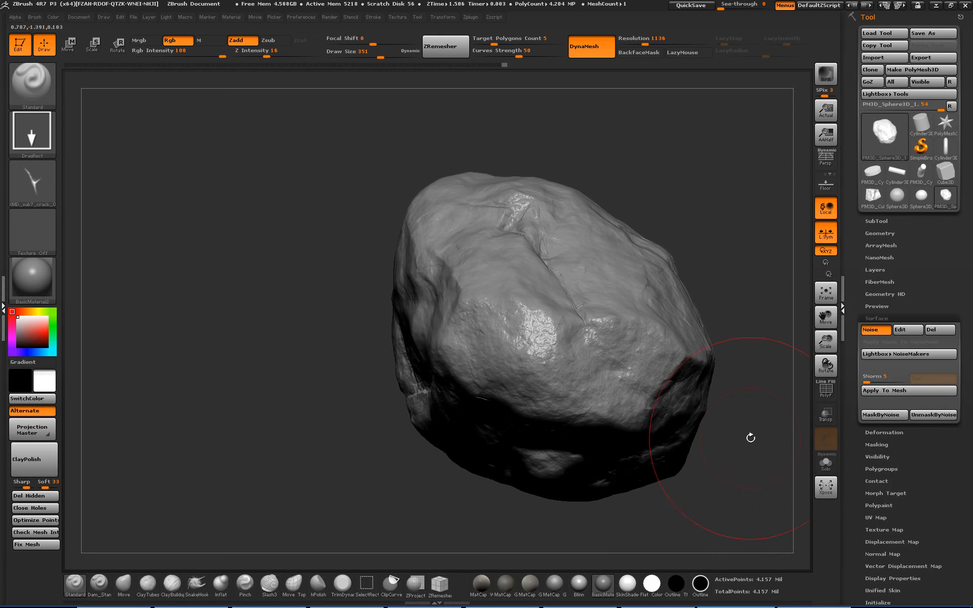
mouse_move(760, 426)
left_mouse_down()
mouse_move(776, 417)
mouse_move(771, 435)
left_mouse_up()
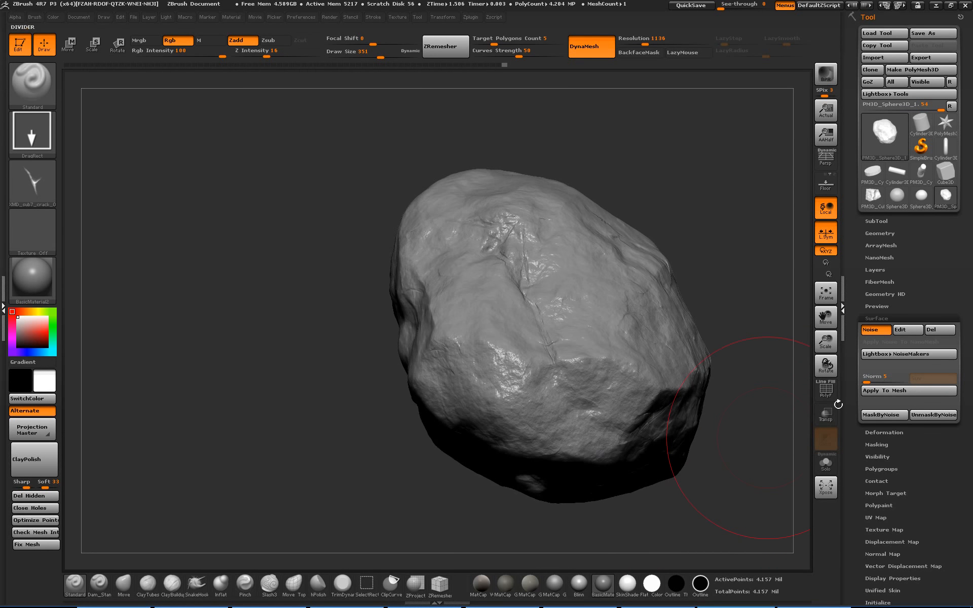
left_click(884, 392)
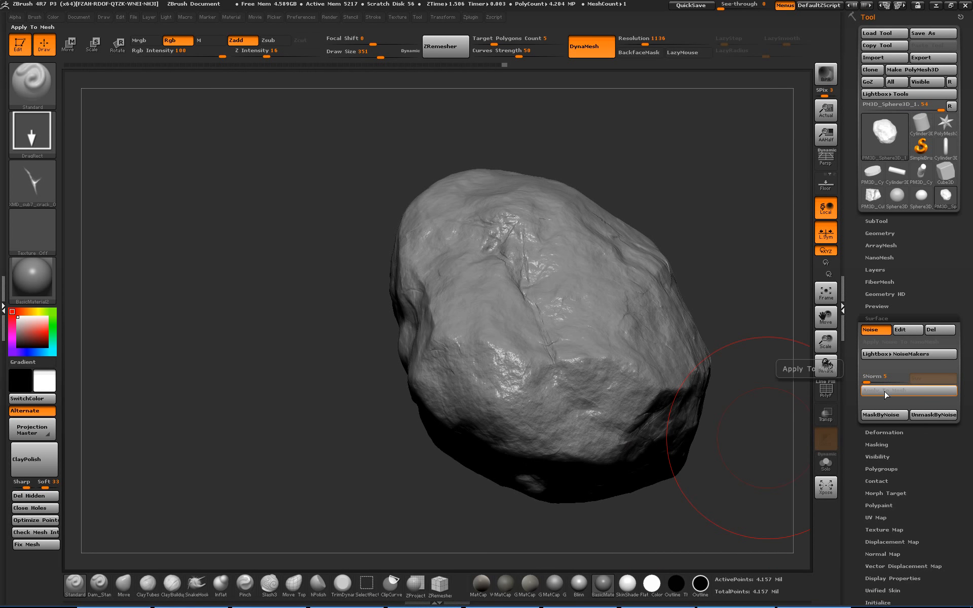
Turn the surface noise back on, set its Noise Scale to 9.26822 and apply this second pass to the mesh.
left_click(883, 332)
left_click(901, 329)
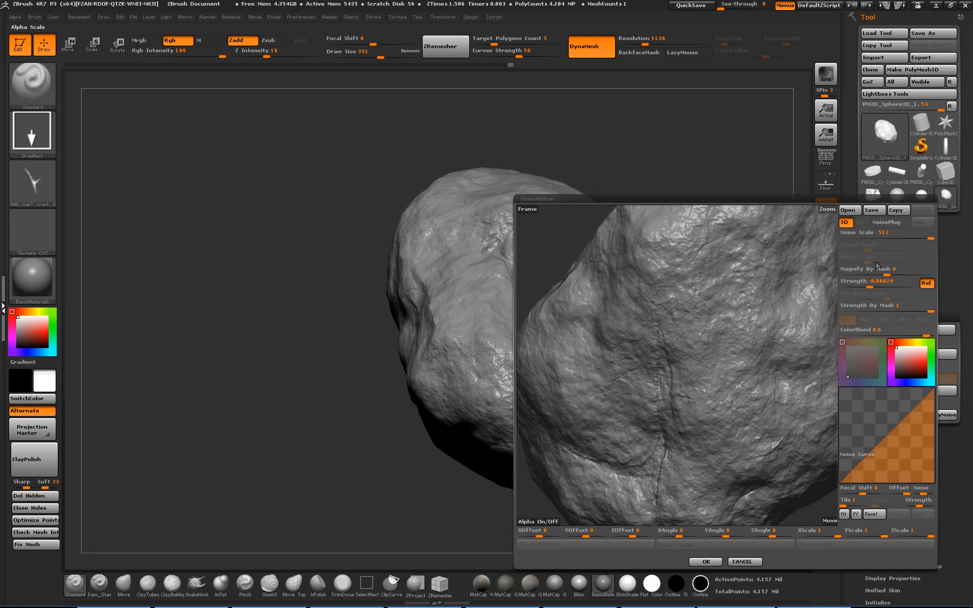
left_click_drag(913, 236, 883, 237)
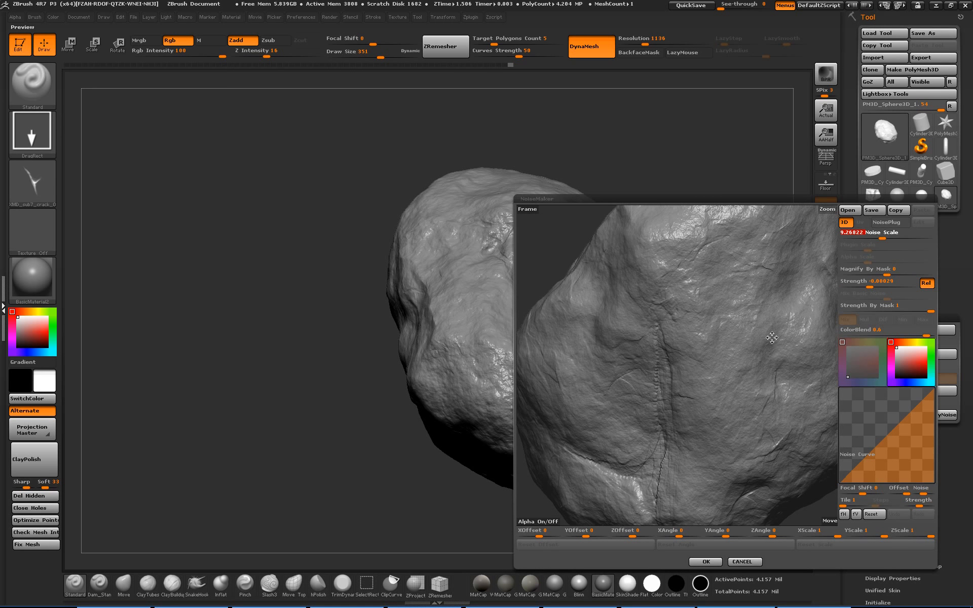
left_click(707, 562)
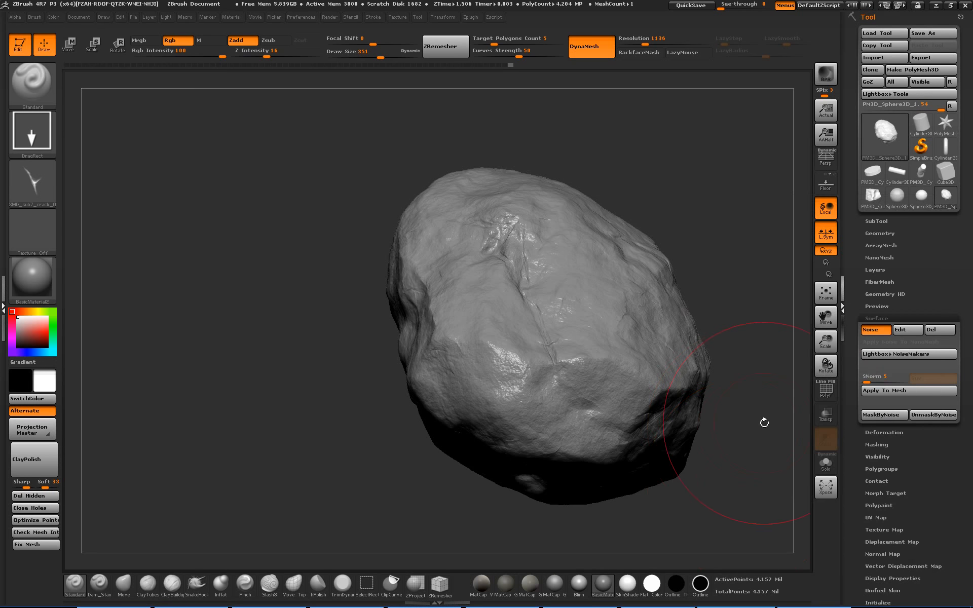
left_click_drag(765, 419, 756, 393)
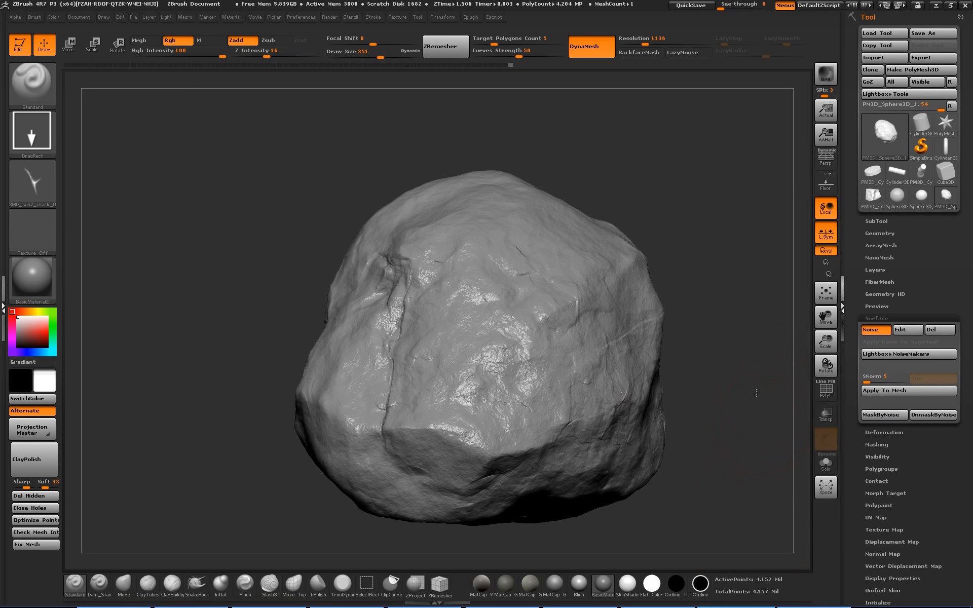
left_click(887, 392)
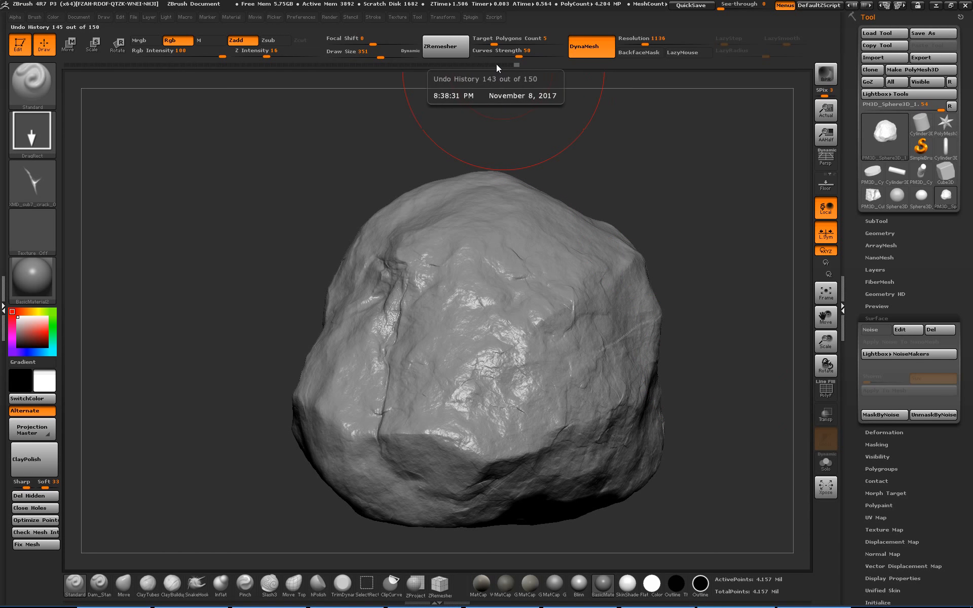
Scrub through the undo history to review the rock's sculpting stages, return to the latest state and inspect the rock from several sides.
left_click(479, 65)
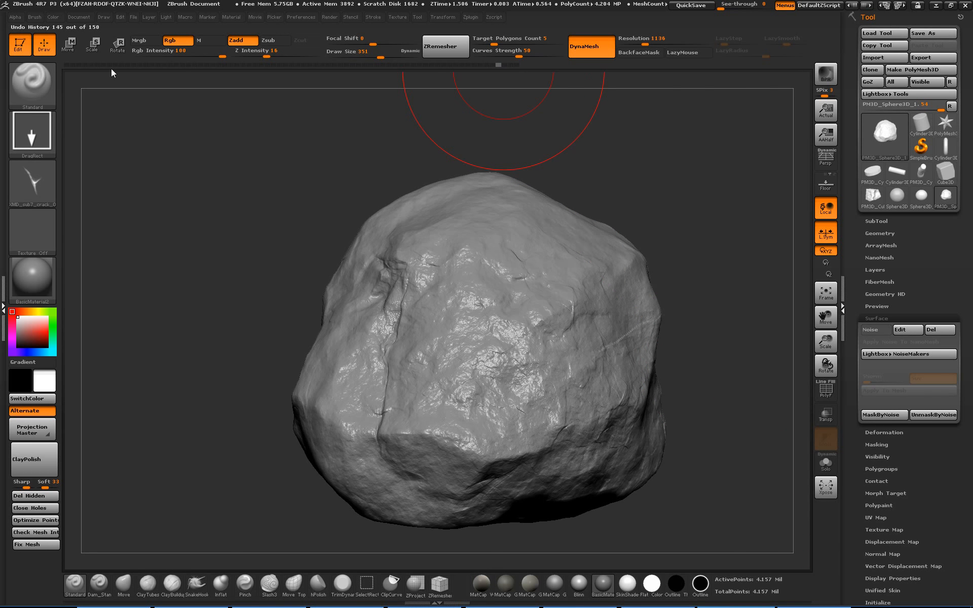
mouse_move(111, 66)
left_mouse_down()
mouse_move(75, 64)
mouse_move(446, 69)
left_mouse_up()
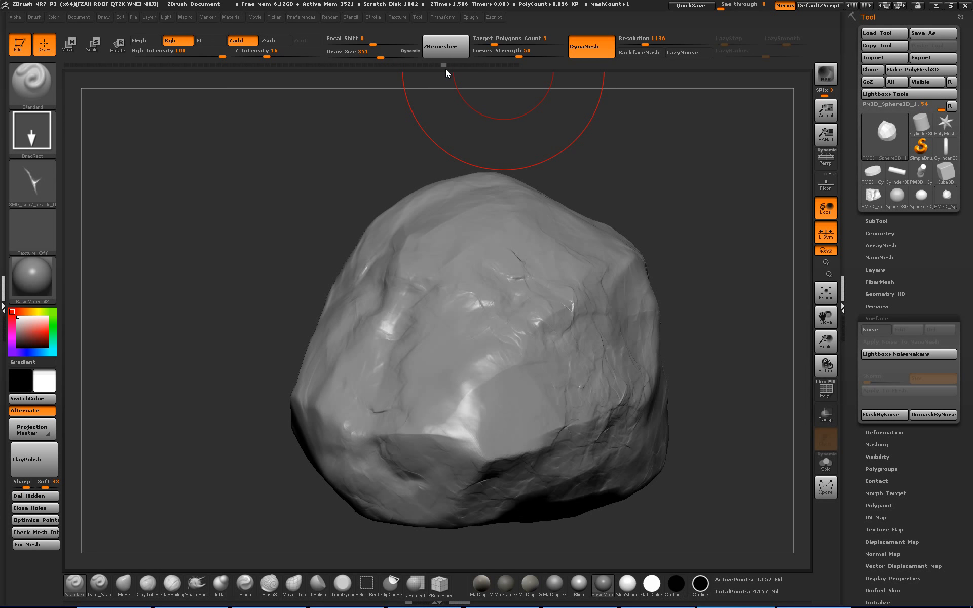
left_click_drag(608, 167, 506, 83)
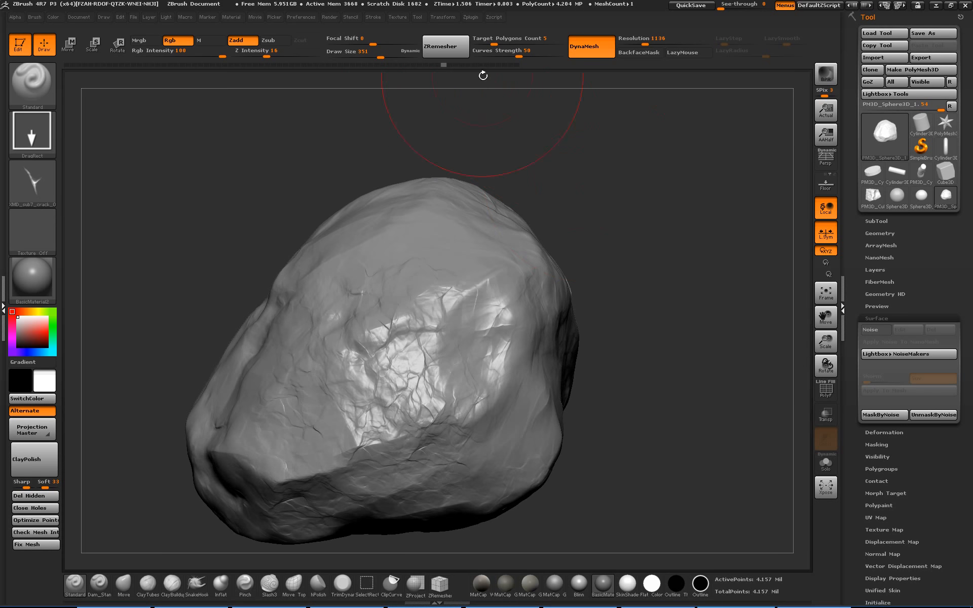
left_click_drag(447, 69, 529, 72)
mouse_move(636, 238)
left_mouse_down()
mouse_move(710, 254)
mouse_move(693, 282)
mouse_move(709, 220)
left_mouse_up()
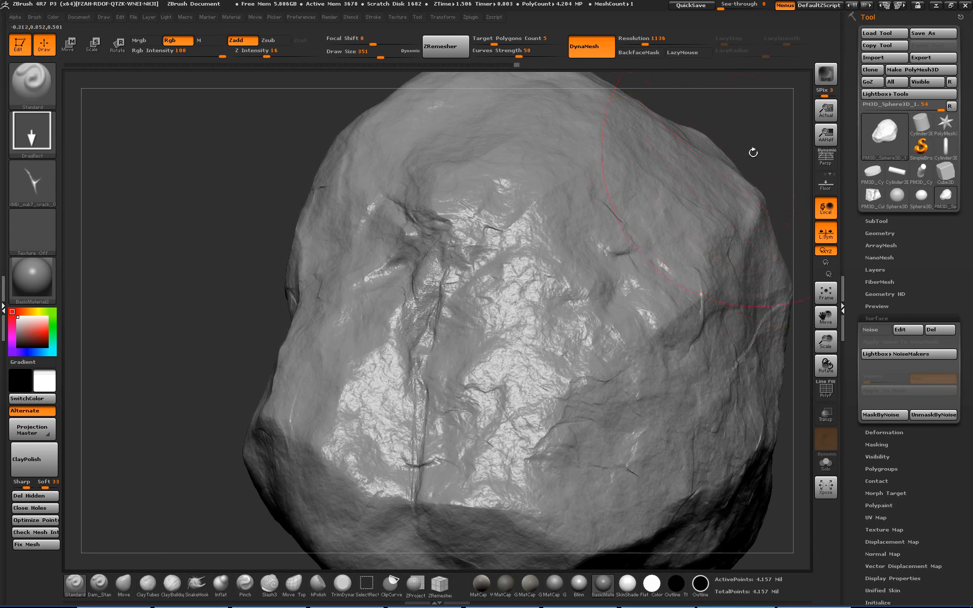
left_click_drag(754, 152, 686, 263)
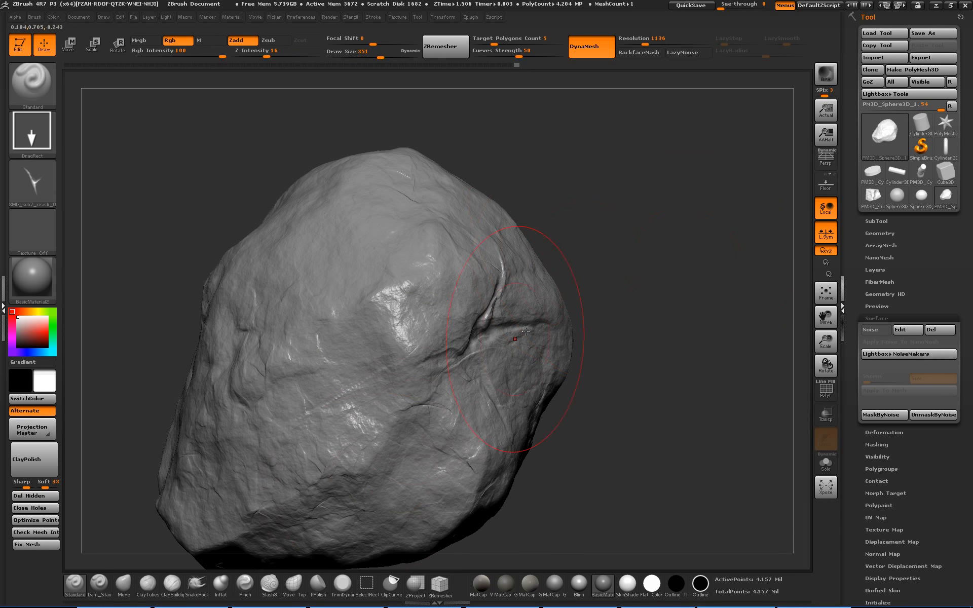
Switch to the Quixel Megascans gallery in Google Chrome and select the page's address.
key("super")
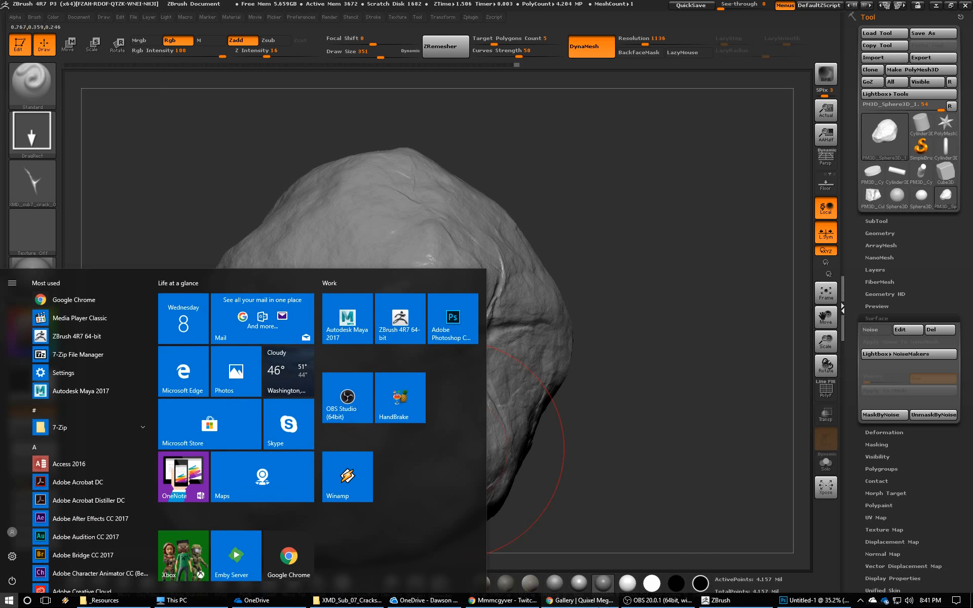
left_click(580, 600)
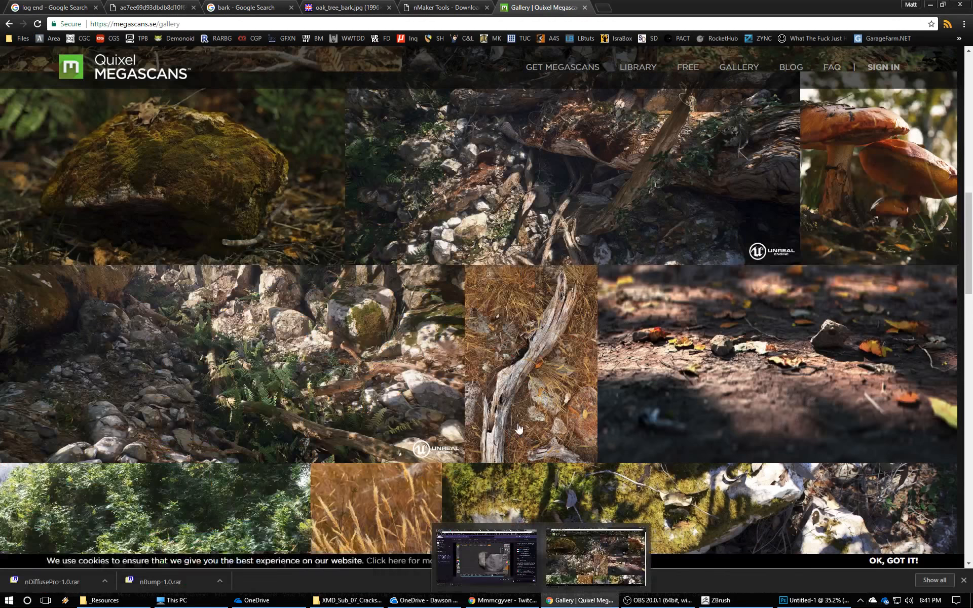
left_click(538, 23)
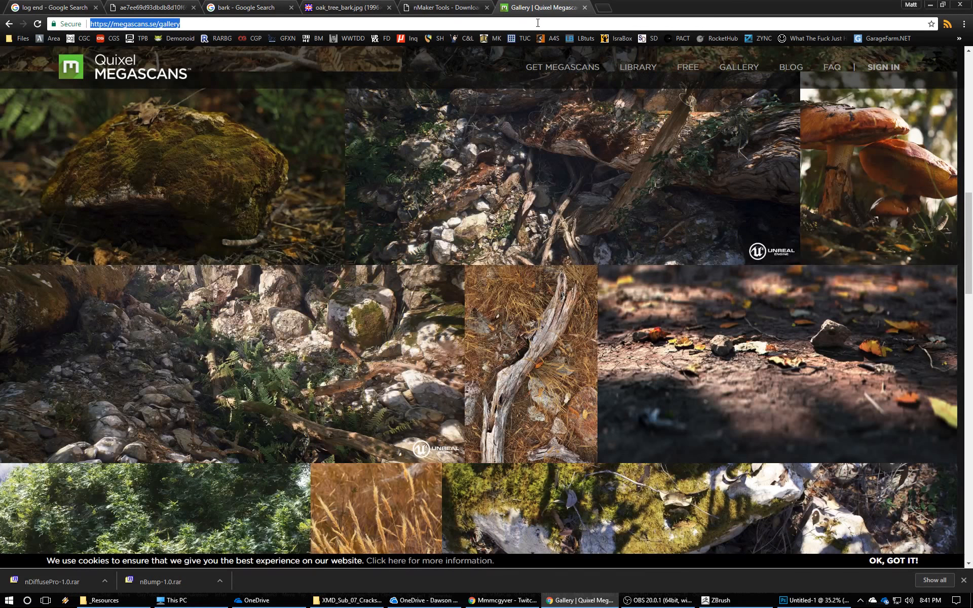
Search Google Images for pyroclastic flow and preview the photo of people beside a pale rock deposit.
type("oy")
key("BackSpace")
key("BackSpace")
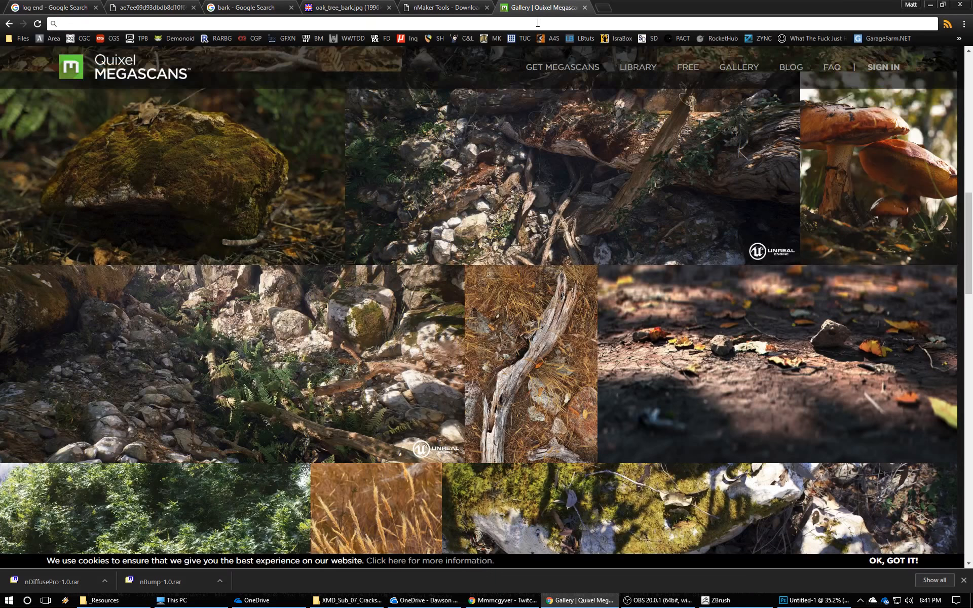
type("pyroclastic")
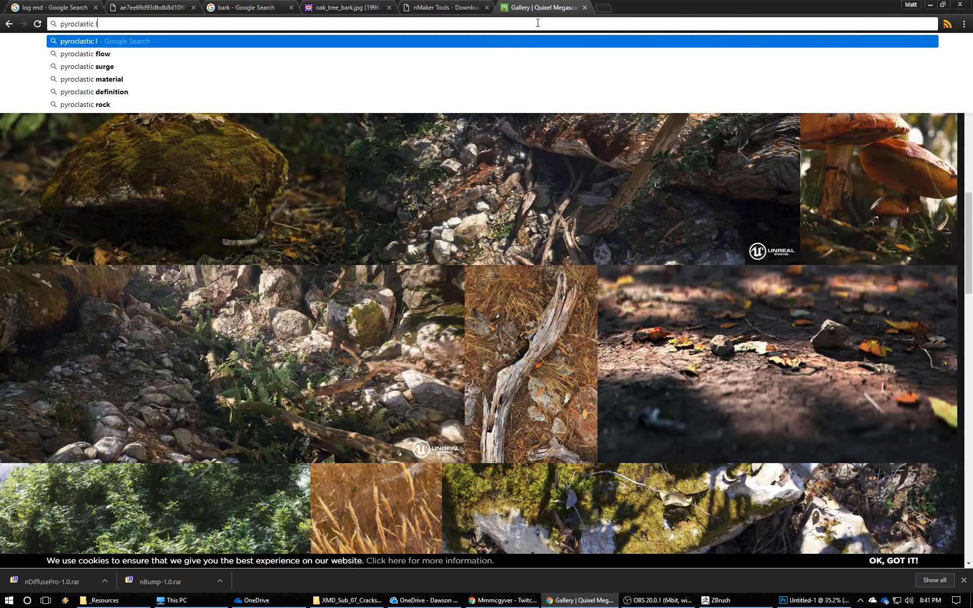
key("Down")
key("Return")
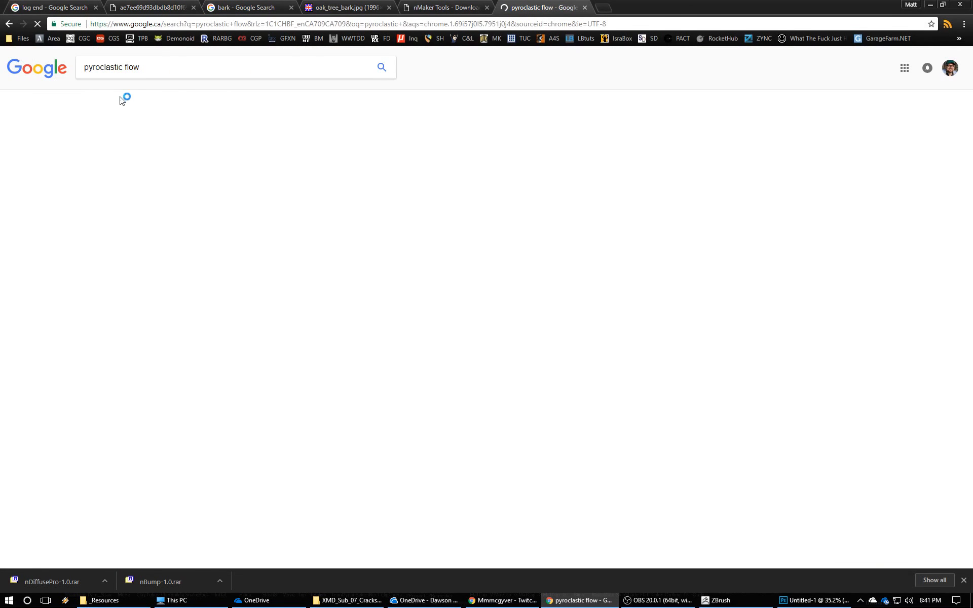
left_click(158, 97)
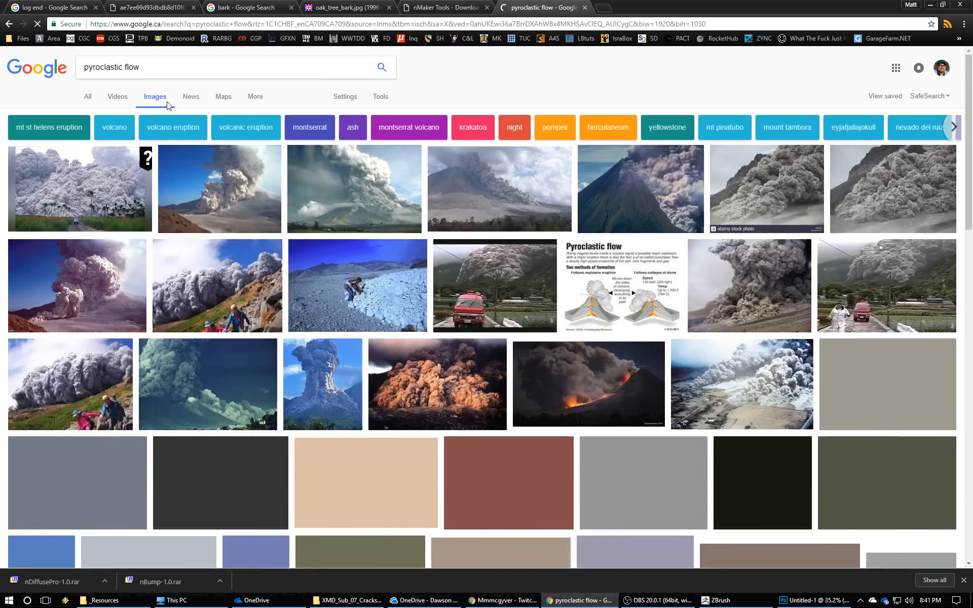
left_click(340, 284)
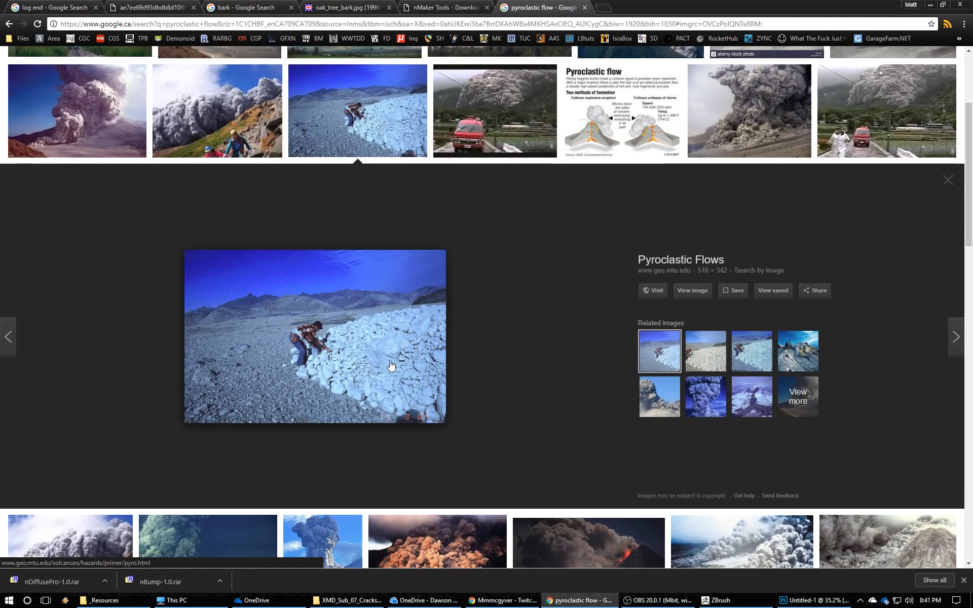
scroll(391, 370, "down", 6)
scroll(335, 235, "up", 9)
Search the images for lava rocks and preview the red rock pile and the single North American Pet Red Lava Rock.
left_click_drag(193, 68, 3, 70)
type("lava rocks")
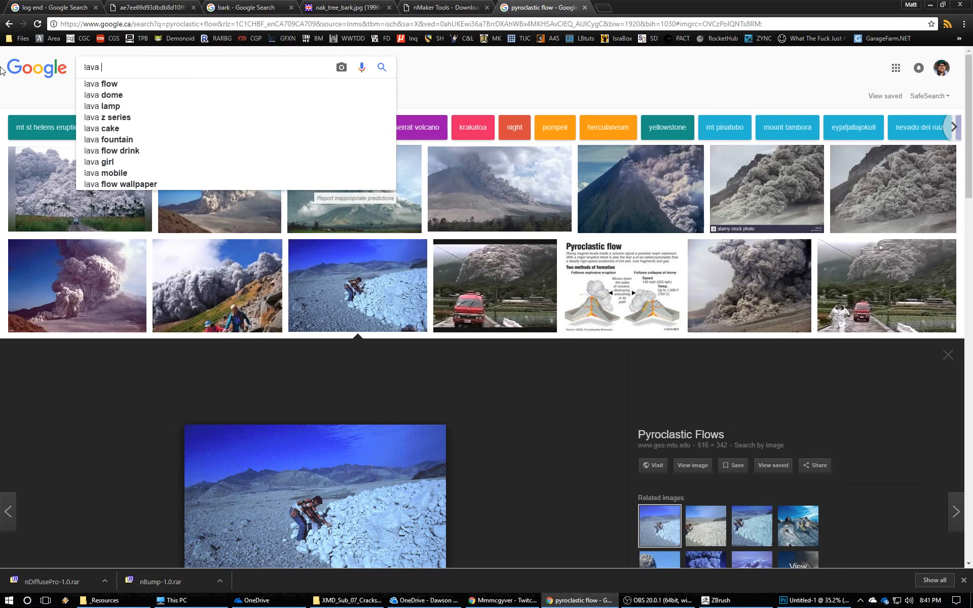
key("Return")
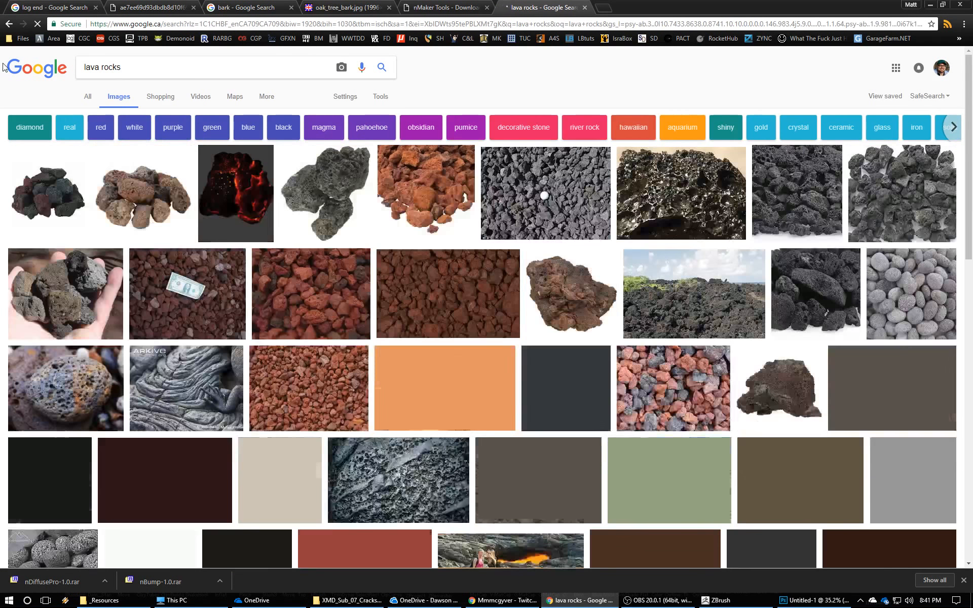
left_click(409, 179)
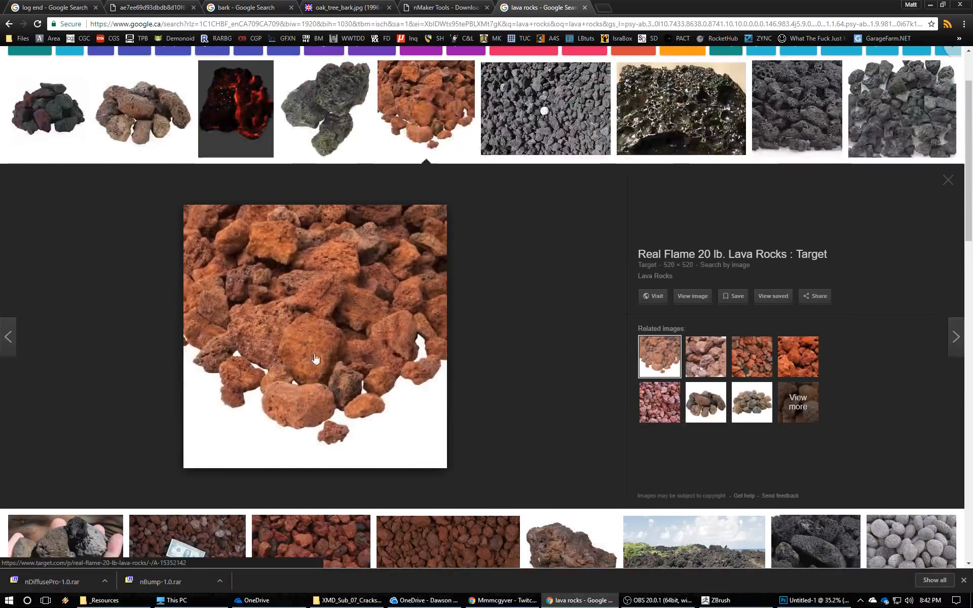
left_click(372, 301)
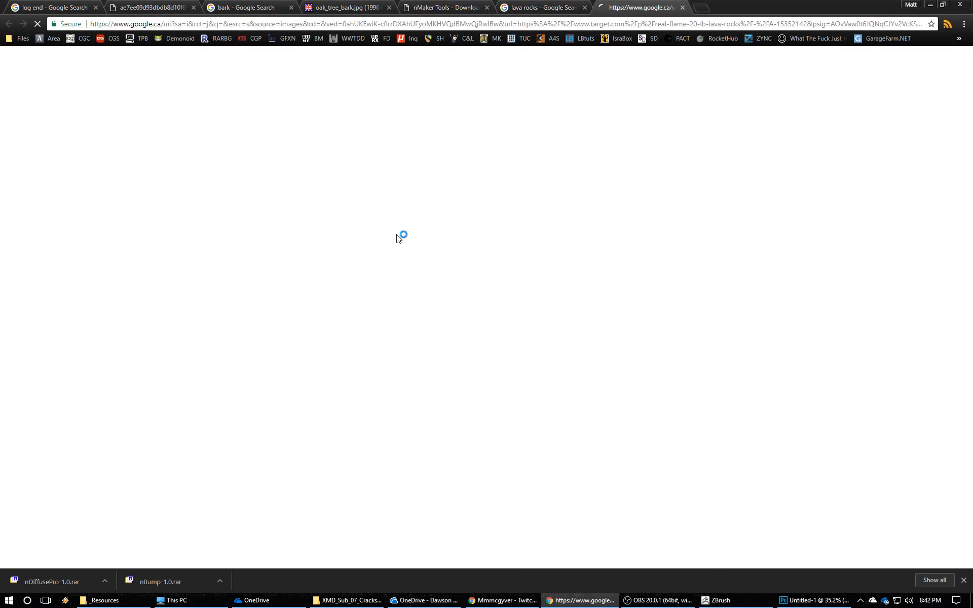
key("ctrl+w")
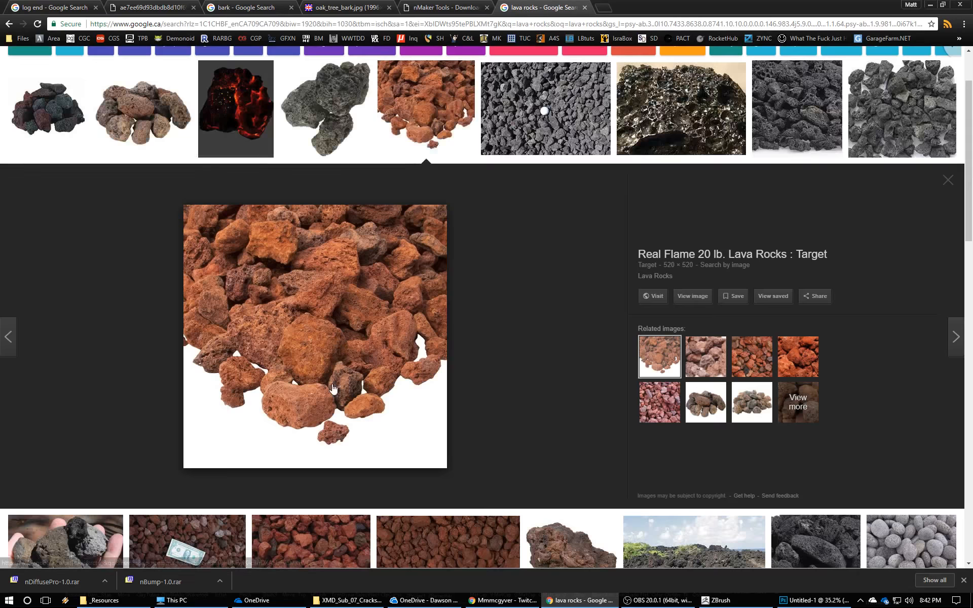
scroll(339, 338, "down", 4)
left_click(571, 355)
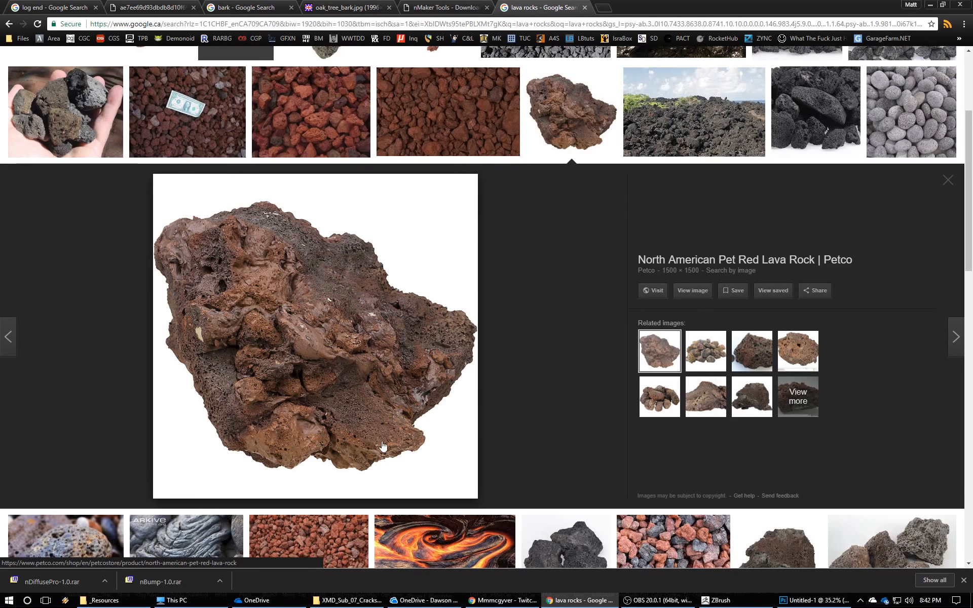
Search the images for sponge and preview the oval Drench Sponge photo.
scroll(393, 415, "up", 4)
left_click_drag(131, 76, 15, 71)
type("sponge")
key("Return")
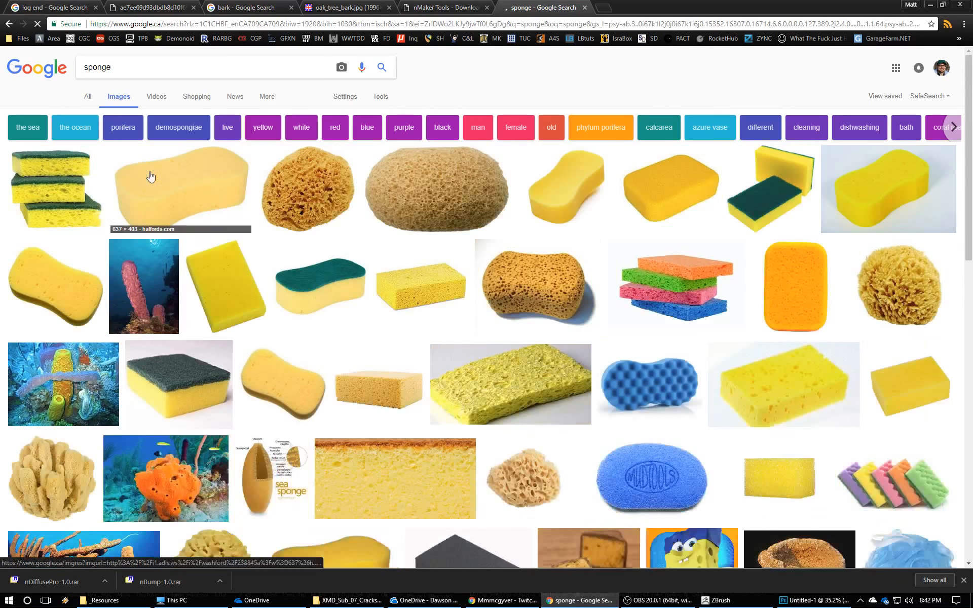
left_click(401, 185)
scroll(420, 315, "up", 2)
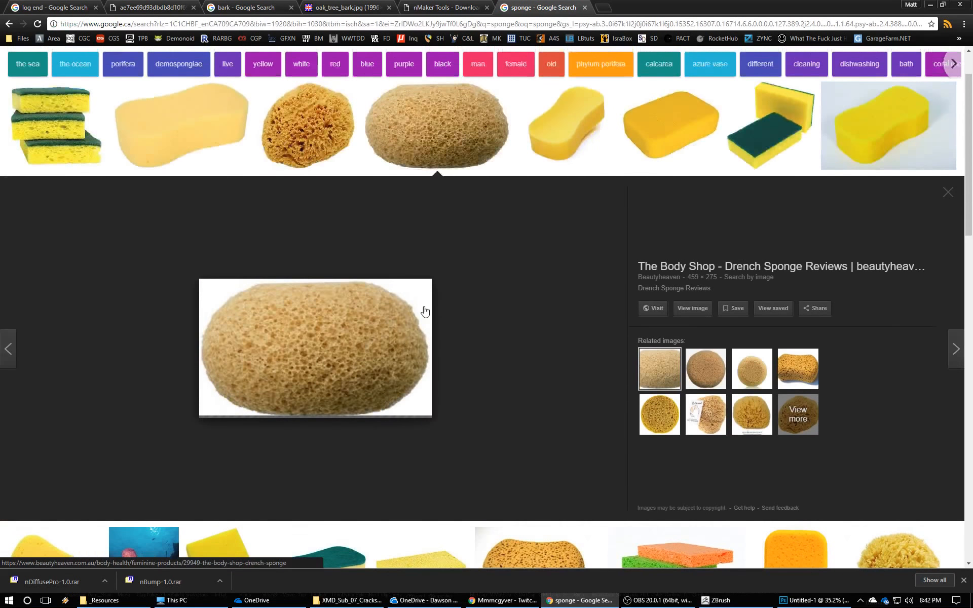
Filter the sponge images to larger than 2 MP and preview the porous orange sponge with the dark shadow.
left_click(380, 96)
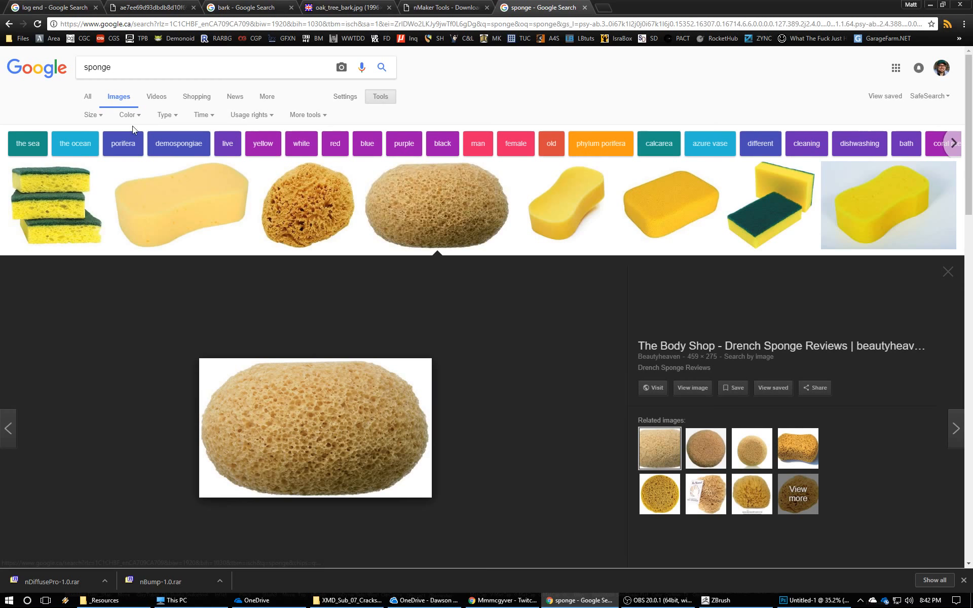
left_click(103, 116)
mouse_move(123, 190)
left_click(203, 210)
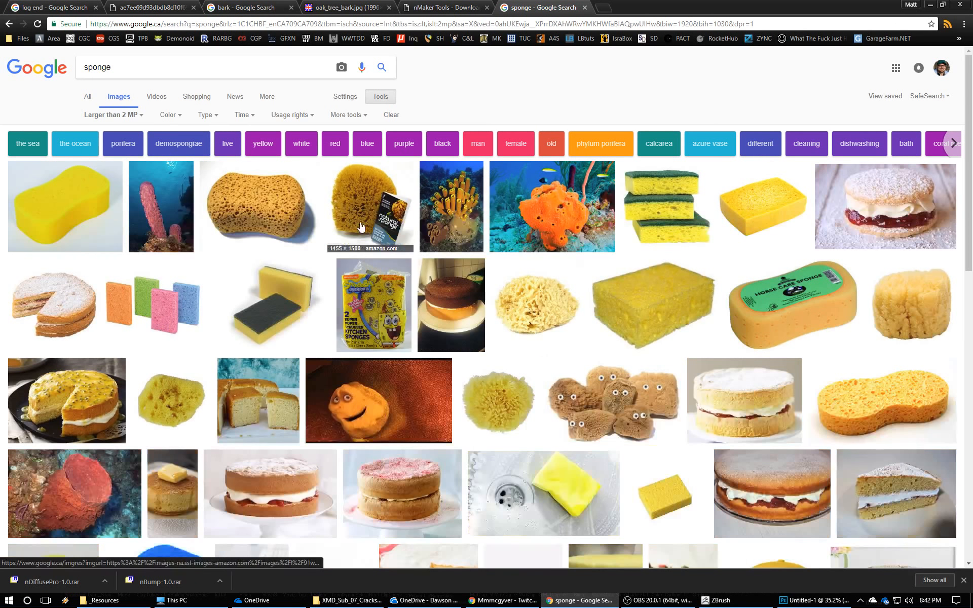
left_click(270, 208)
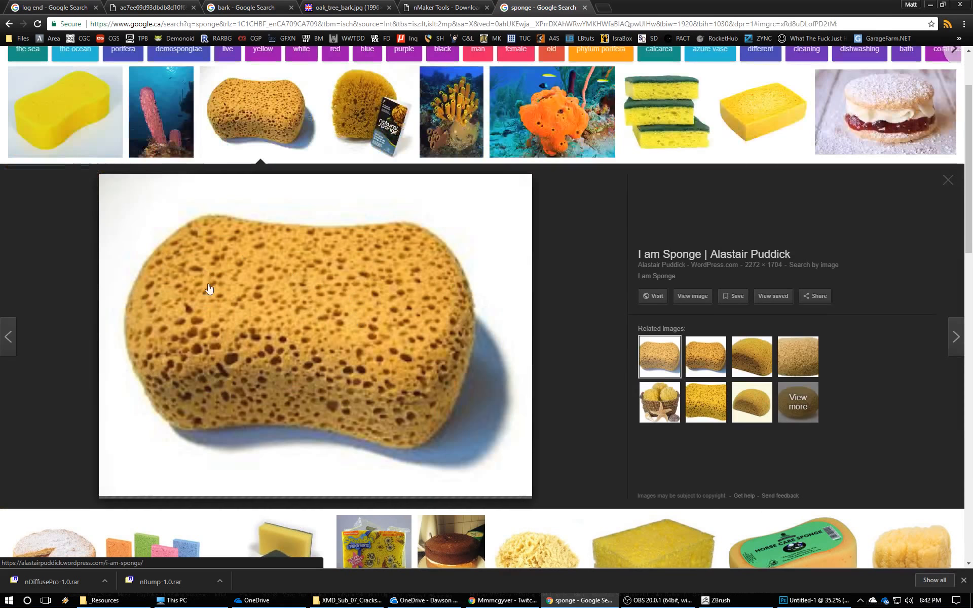
Look through the remaining sponge results and return to the red lava rock preview.
scroll(398, 283, "down", 3)
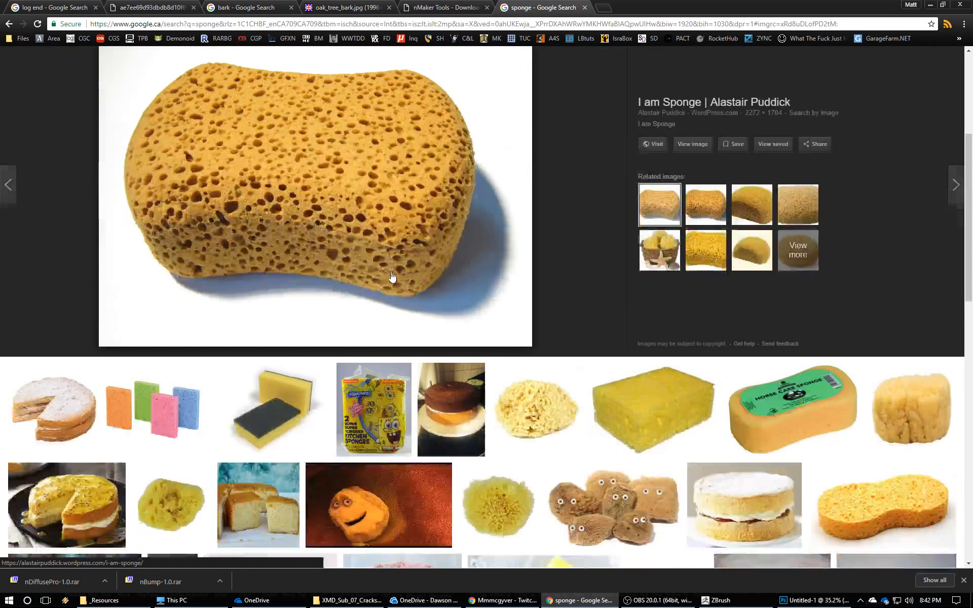
scroll(385, 274, "down", 9)
scroll(379, 268, "up", 13)
key("alt+Left")
key("alt+Left")
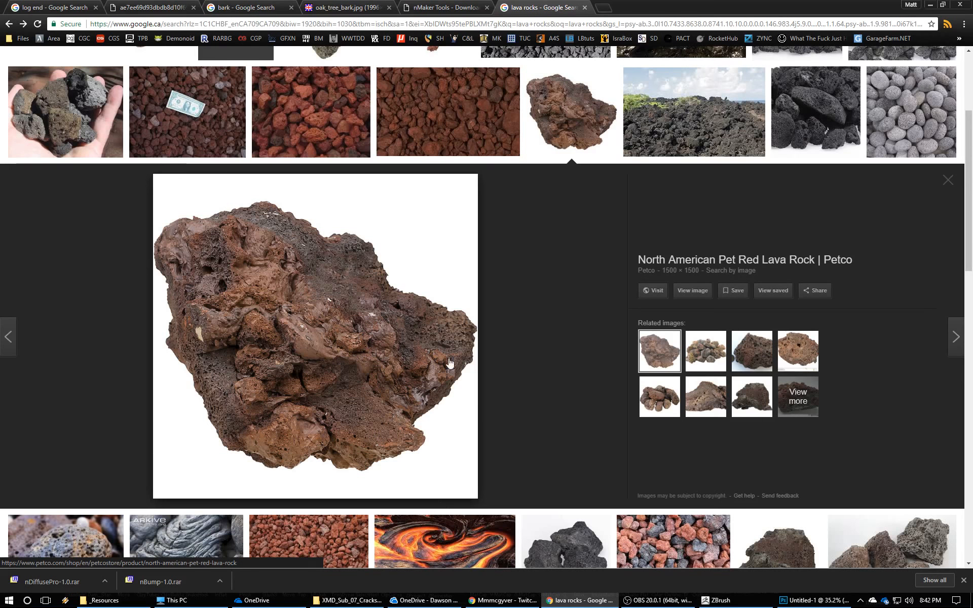
Replace the oak_tree_bark.jpg page with a Google Images search for oak bark.
left_click(317, 8)
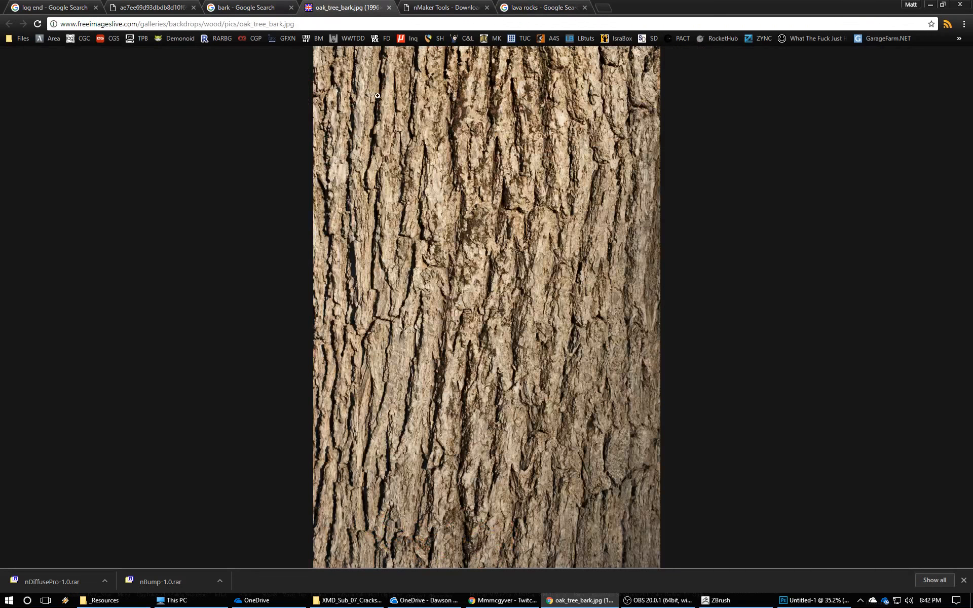
left_click(319, 24)
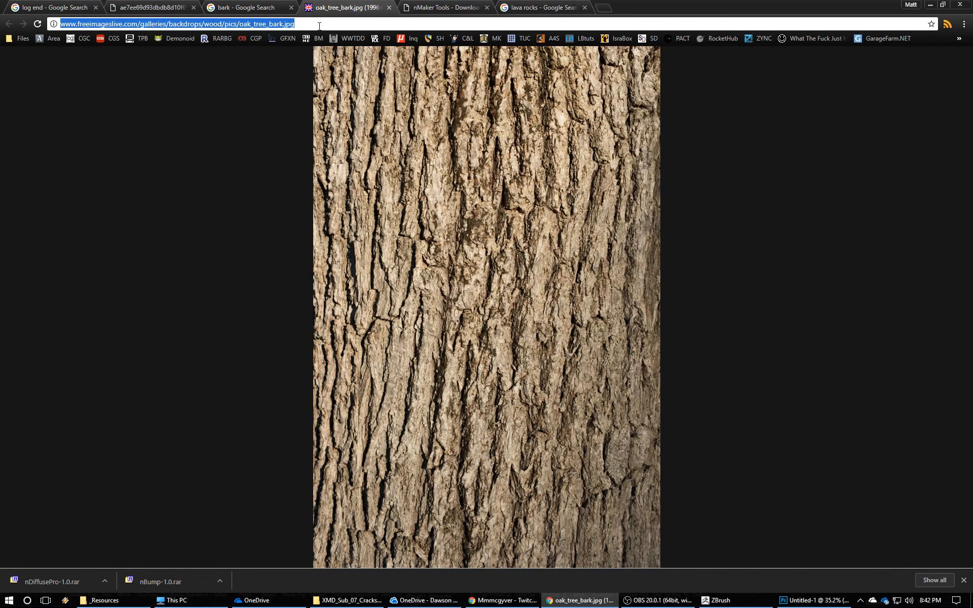
type("o")
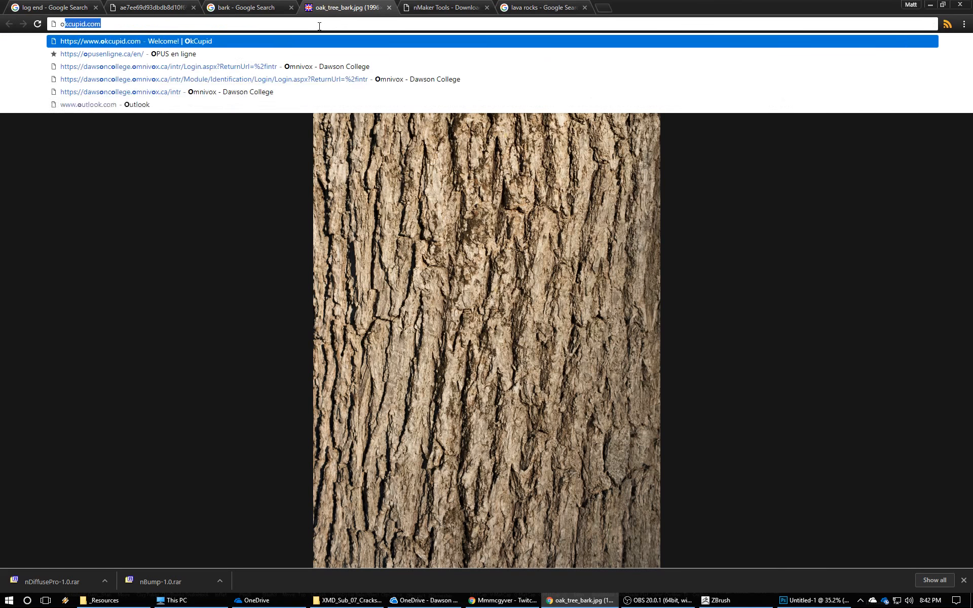
type("ak bark")
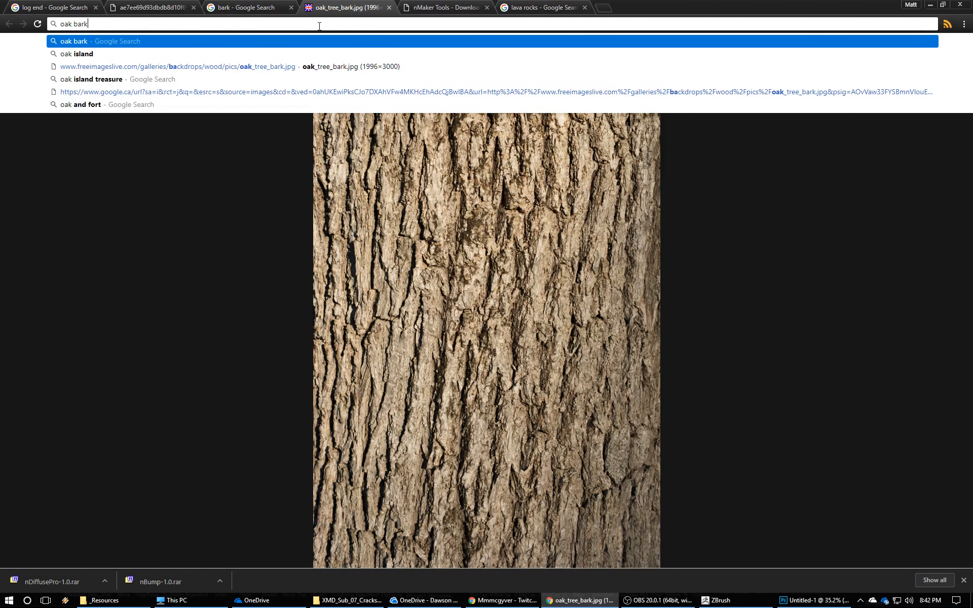
key("Return")
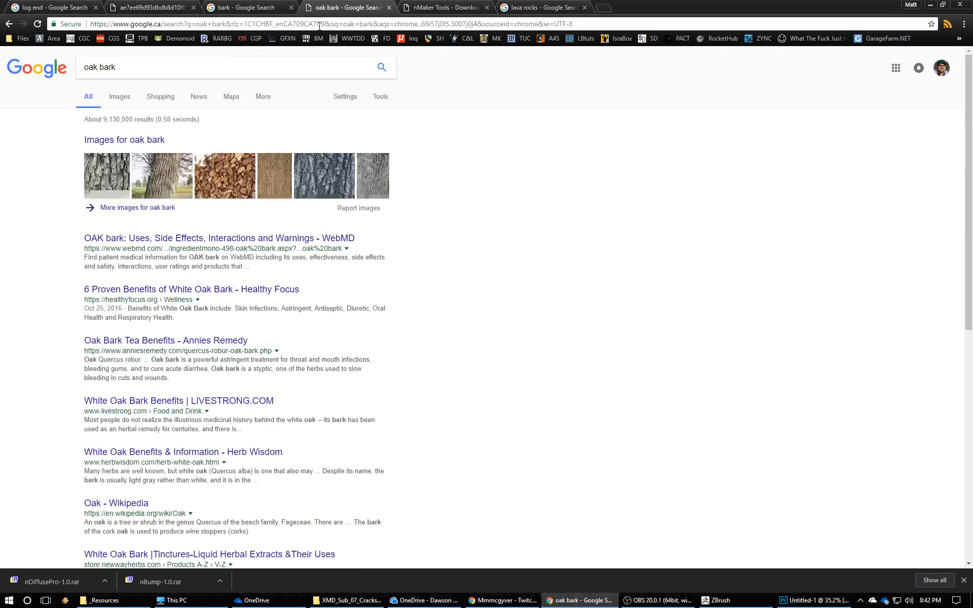
left_click(120, 96)
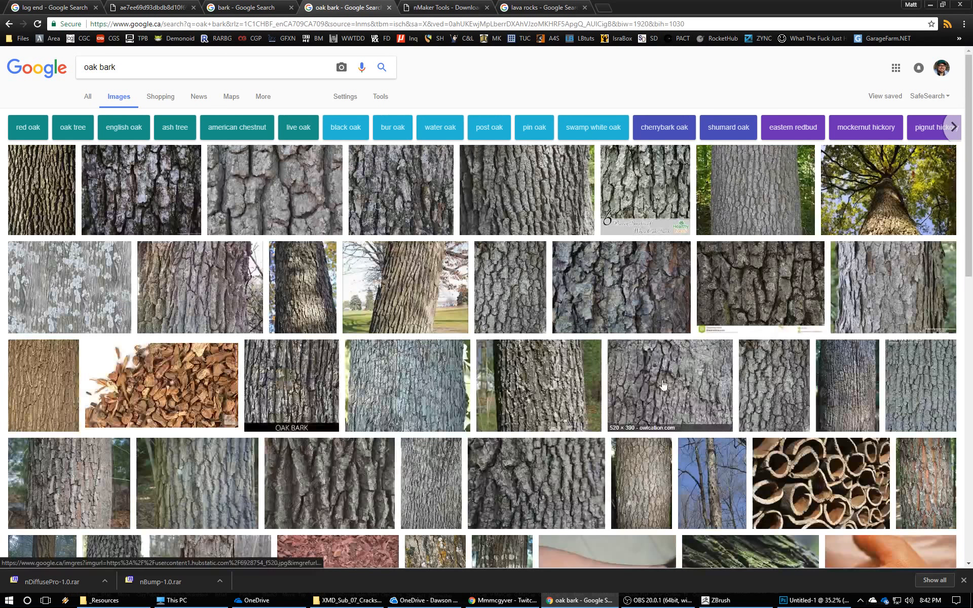
Examine the oak bark image results for surface patterns, previewing the Quercus alba L photo and another trunk farther down.
scroll(420, 281, "down", 3)
left_click(420, 277)
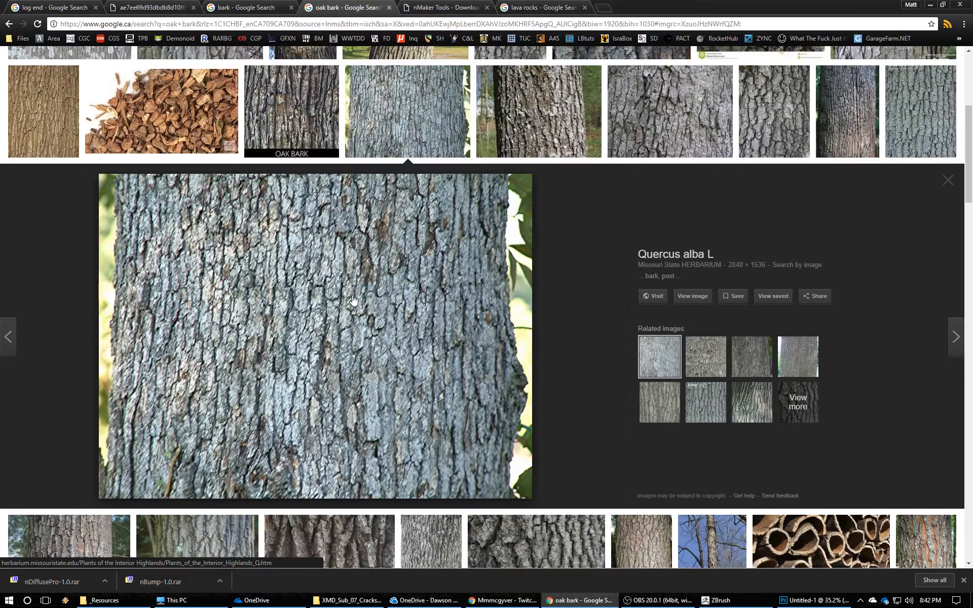
scroll(348, 292, "up", 4)
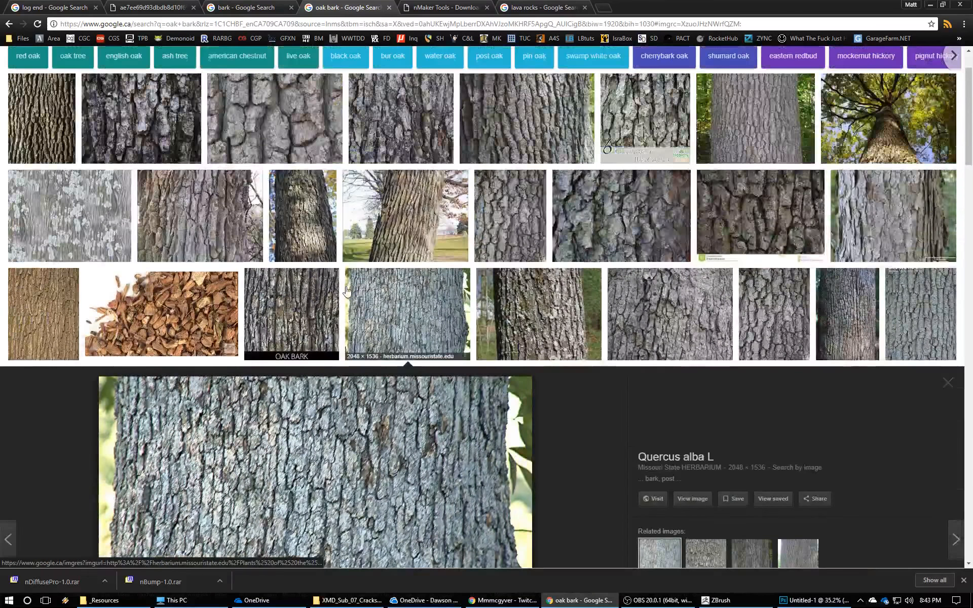
scroll(348, 291, "up", 2)
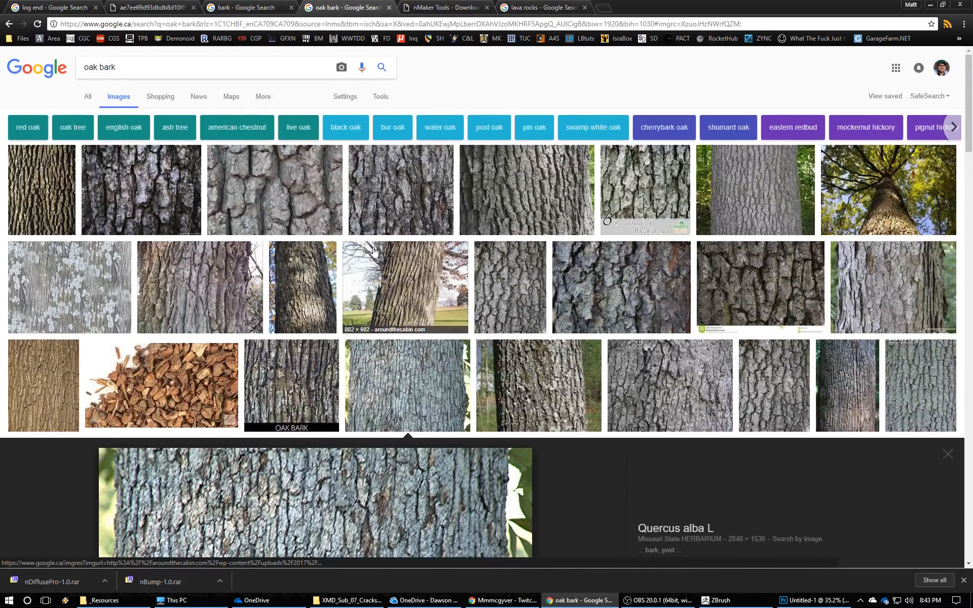
scroll(447, 255, "down", 12)
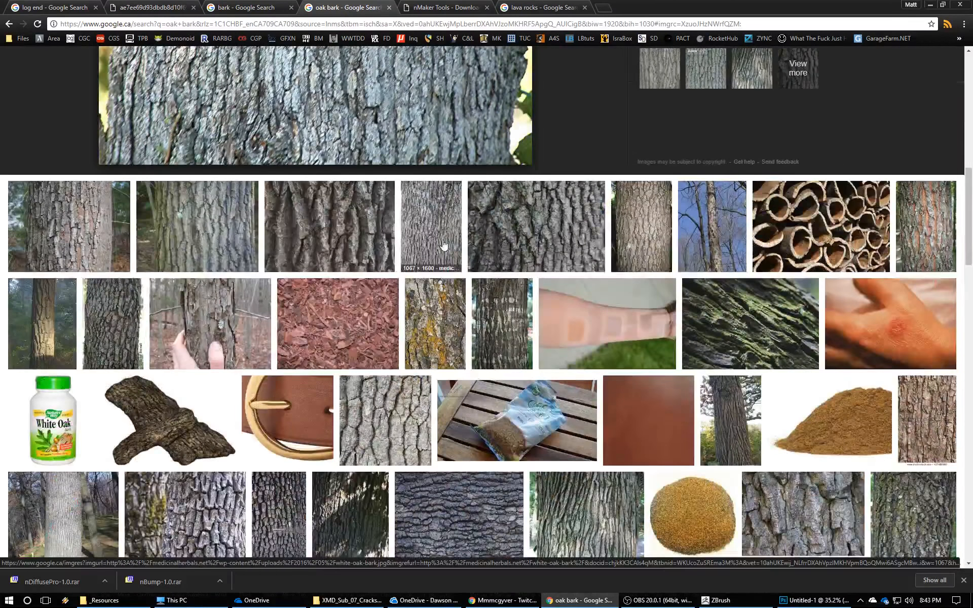
scroll(443, 245, "down", 4)
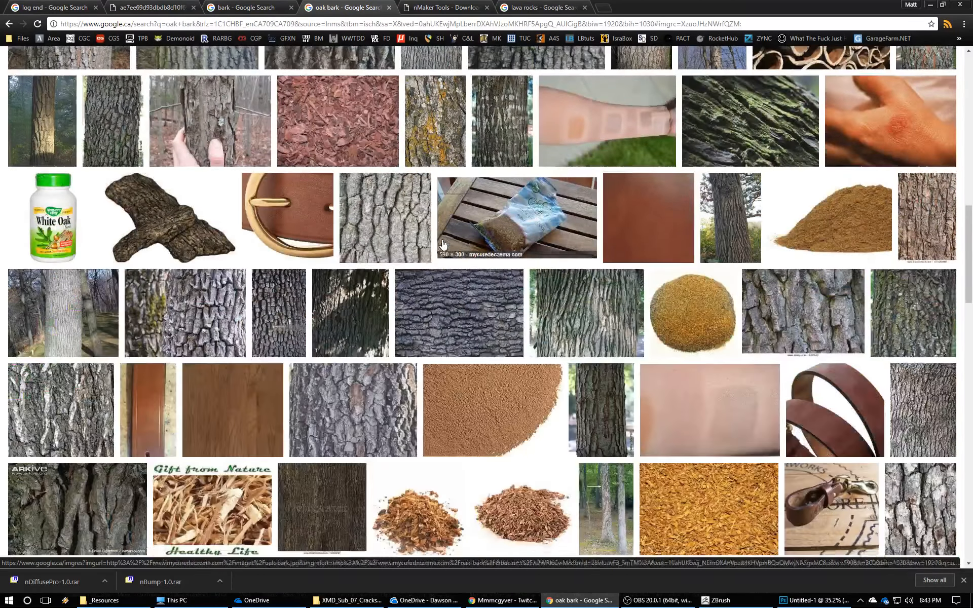
left_click(588, 315)
scroll(366, 338, "up", 15)
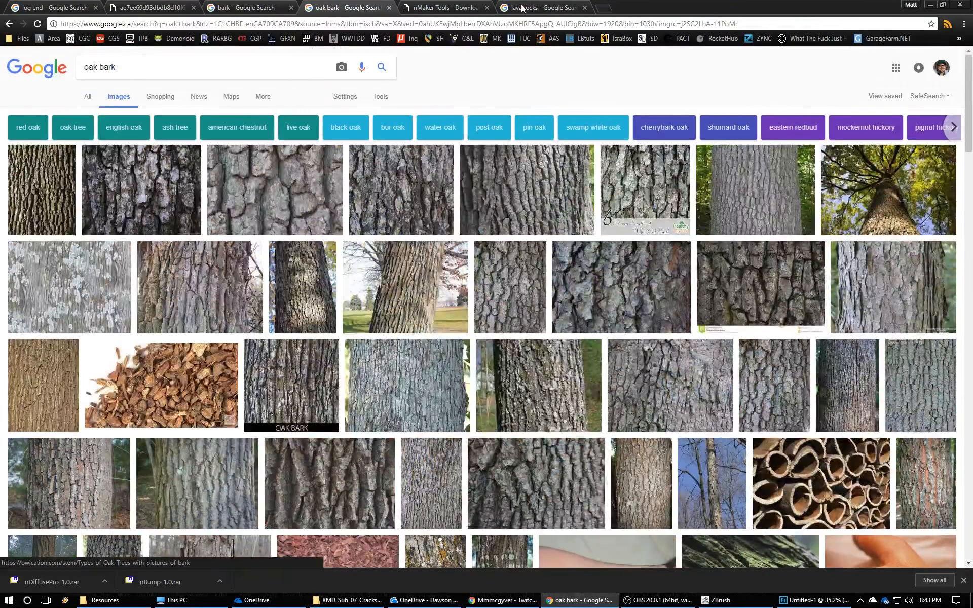
Revisit the lava rocks results, then bring up the nMaker Tools page.
left_click(523, 7)
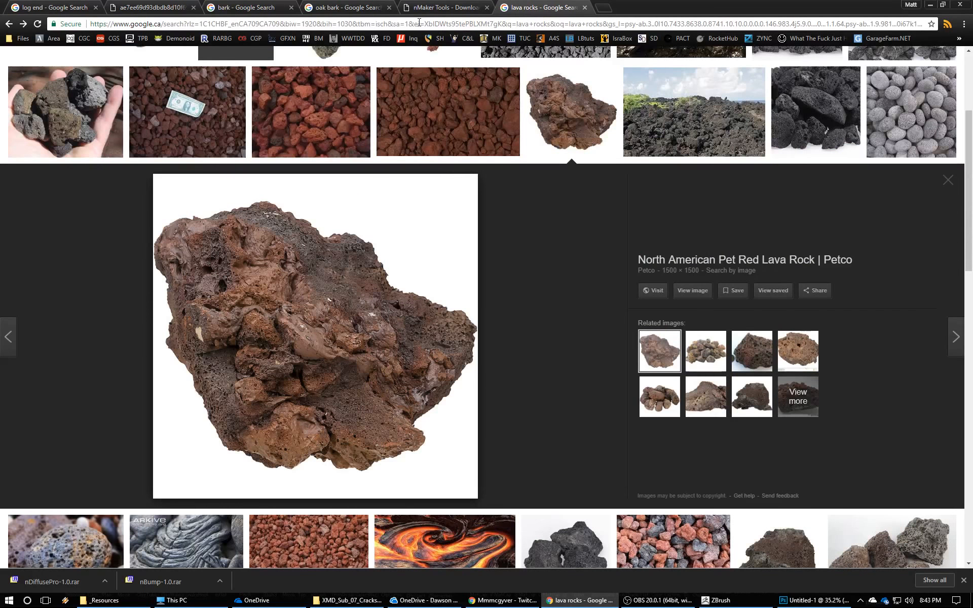
left_click(425, 8)
Switch to Photoshop and close the Untitled-1 and NormalMap documents without saving changes.
left_click(832, 601)
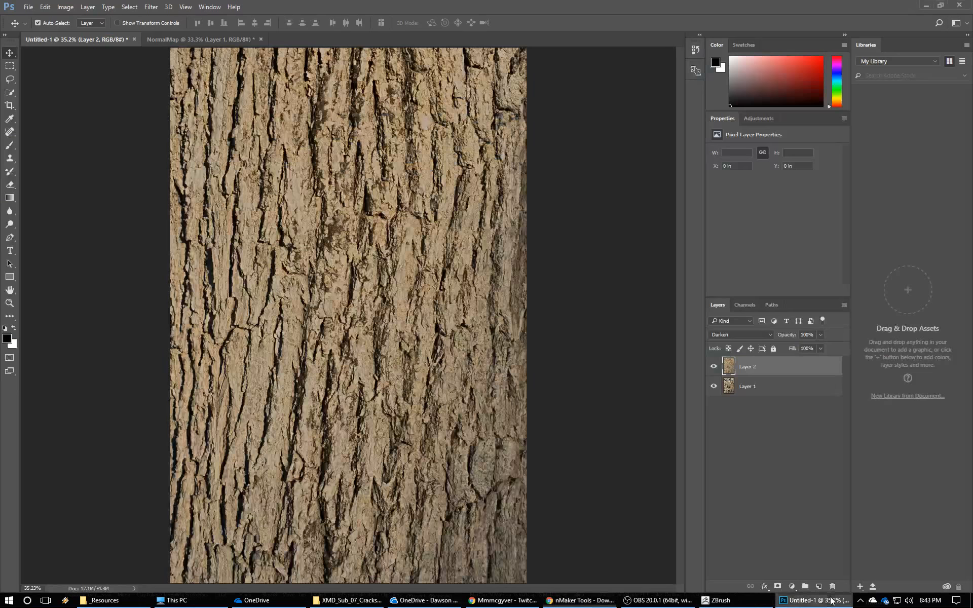
left_click(134, 39)
left_click(502, 227)
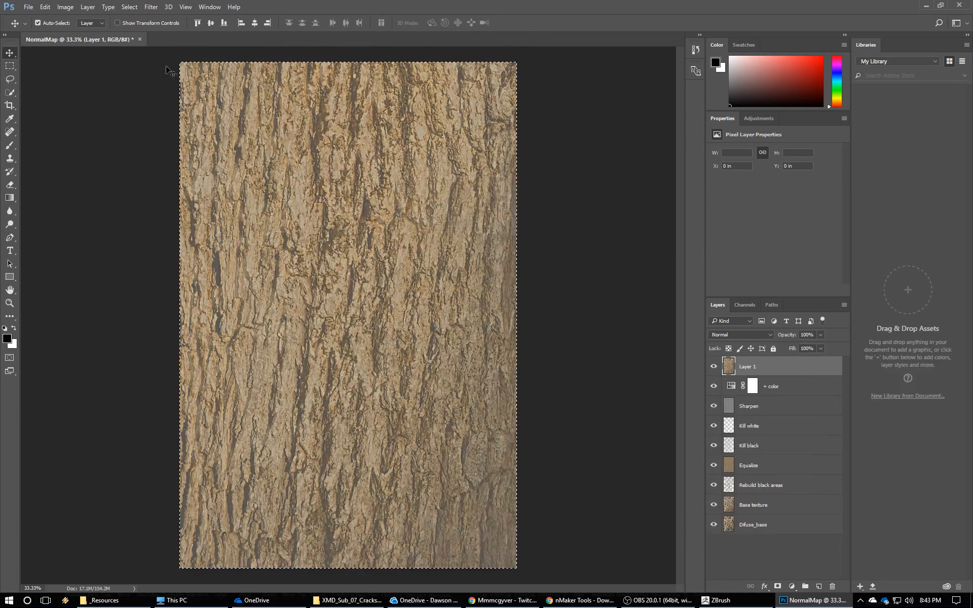
left_click(140, 39)
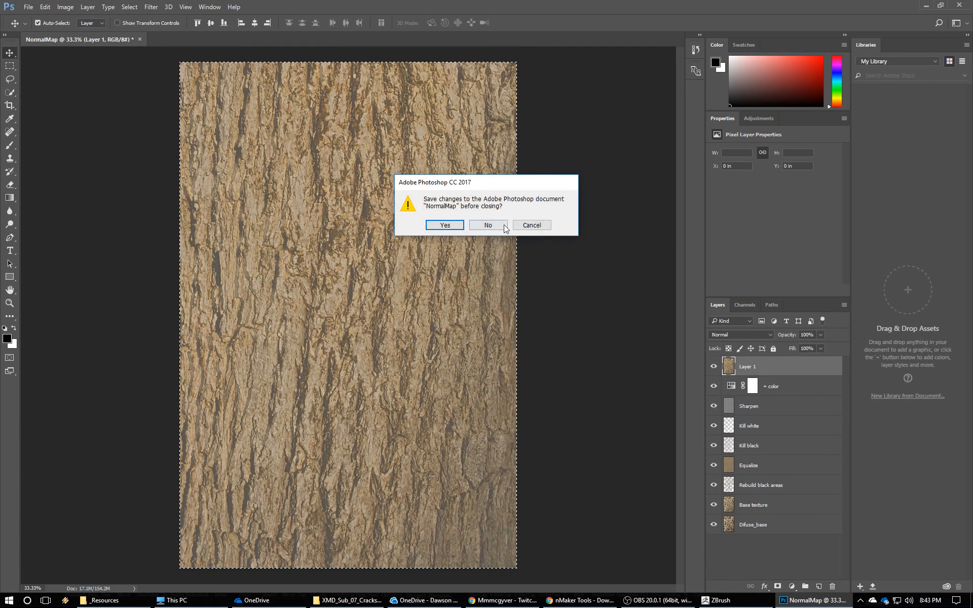
left_click(481, 225)
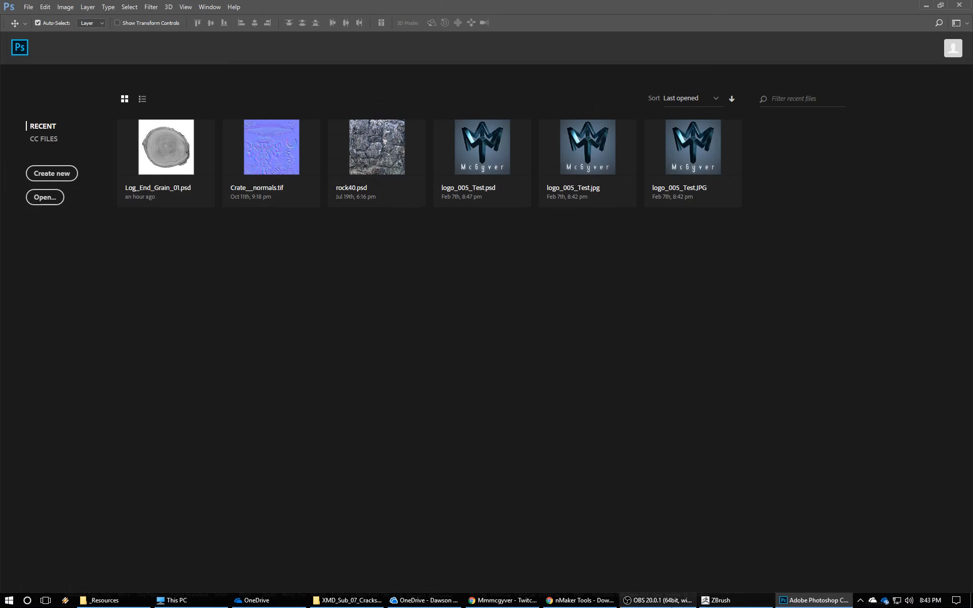
Switch to ZBrush, examine the sculpted rock from several sides, and open its geometry settings.
left_click(715, 600)
left_click_drag(678, 374, 576, 319)
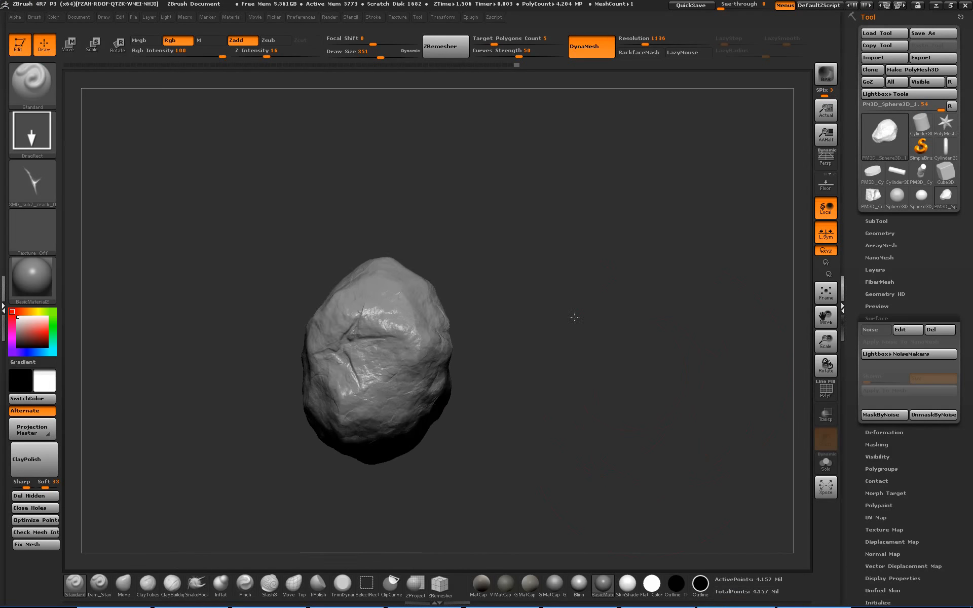
left_click_drag(592, 383, 699, 304)
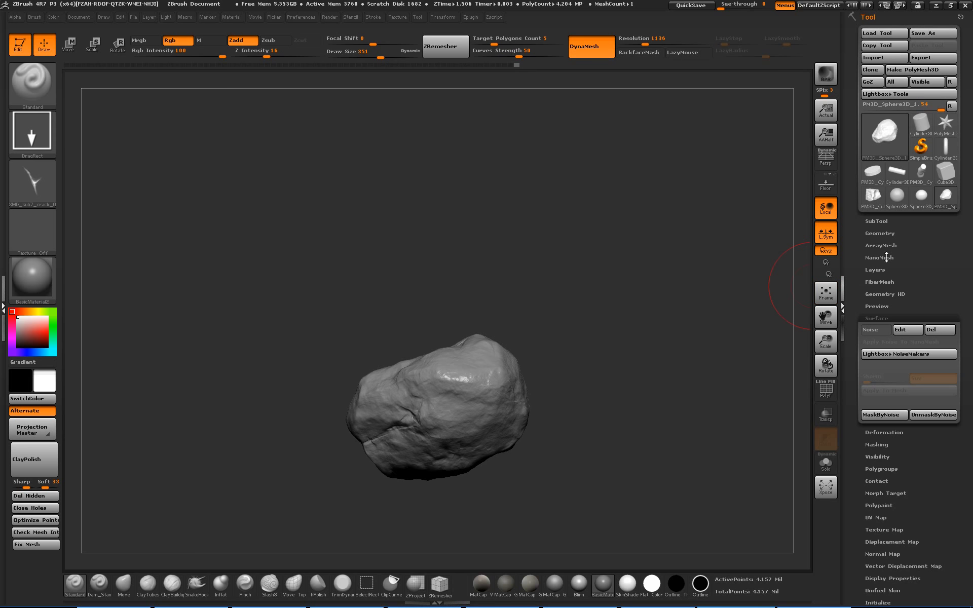
left_click(879, 233)
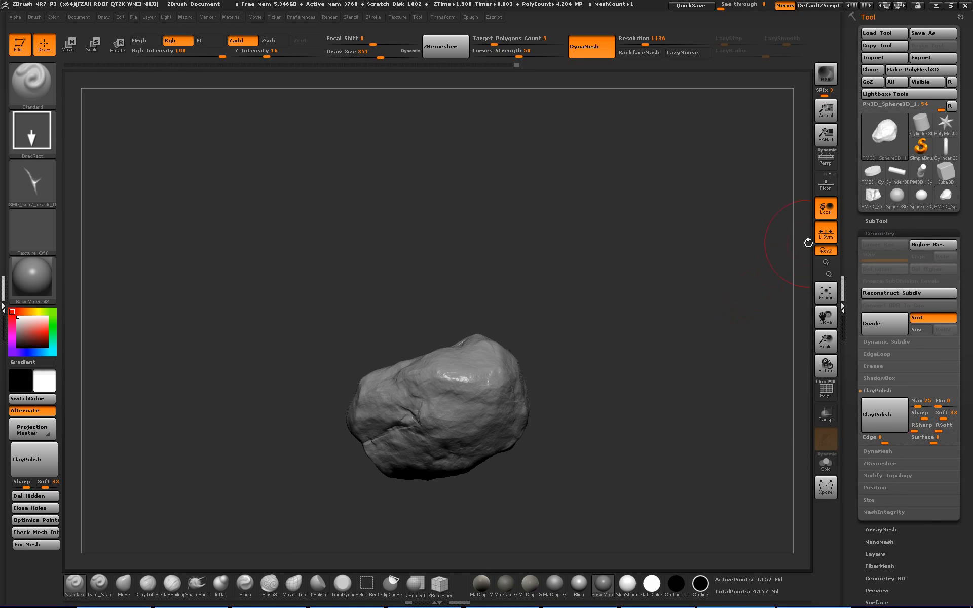
left_click_drag(658, 317, 666, 255)
Check the rock's mesh in polyframe display and turn off DynaMesh.
key("shift+f")
key("shift+f")
key("shift+f")
key("shift+f")
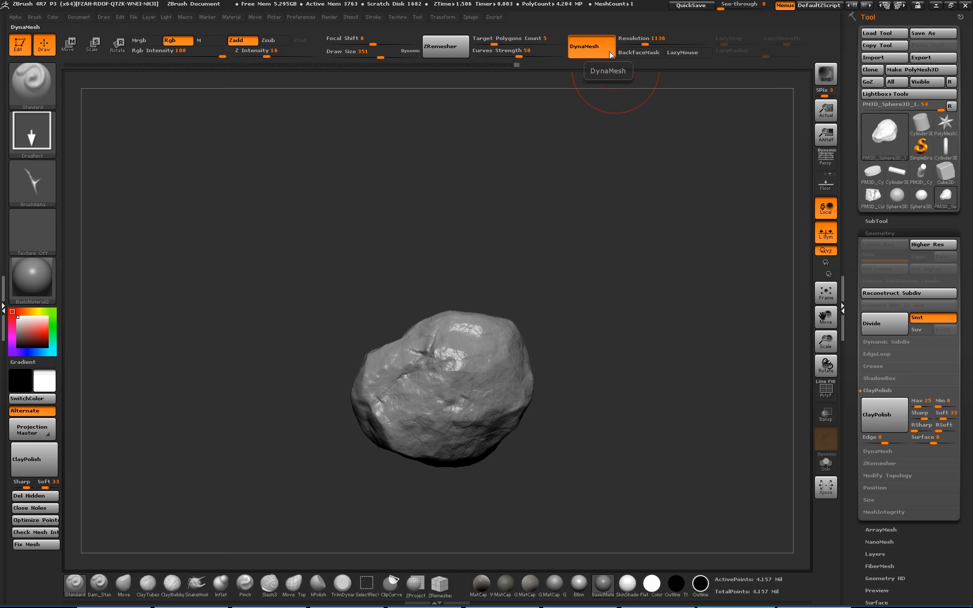
key("shift+f")
key("shift+f")
left_click_drag(657, 361, 626, 287)
key("f")
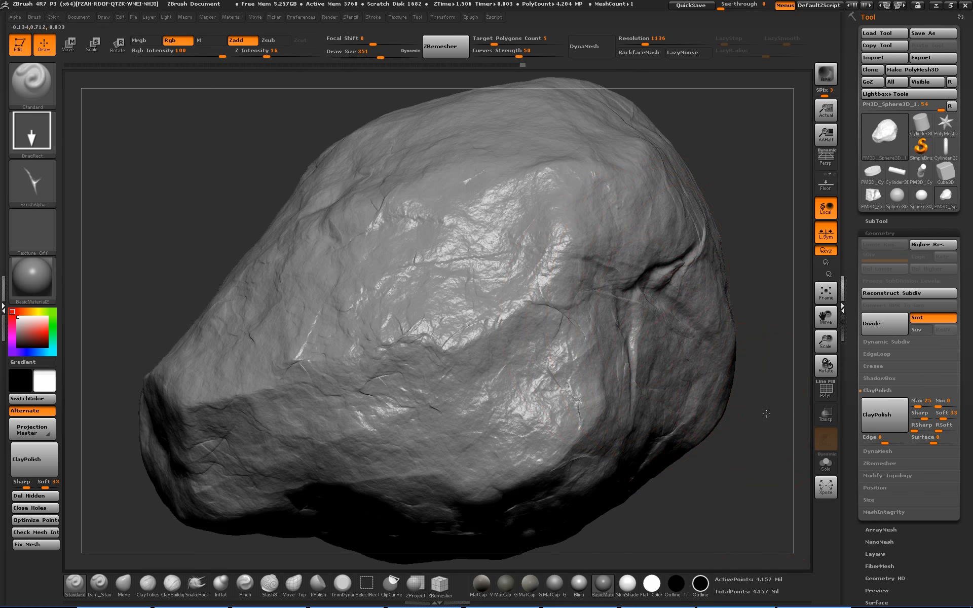
left_click_drag(766, 414, 732, 350, "alt")
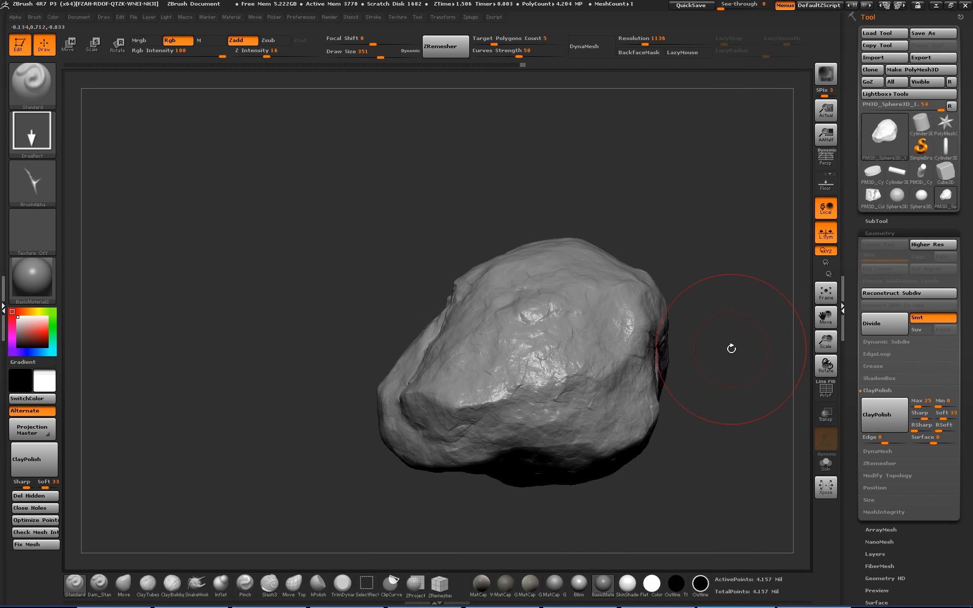
left_click(735, 330, "ctrl")
left_click(739, 331, "ctrl")
left_click_drag(754, 203, 814, 127)
key("ctrl+s")
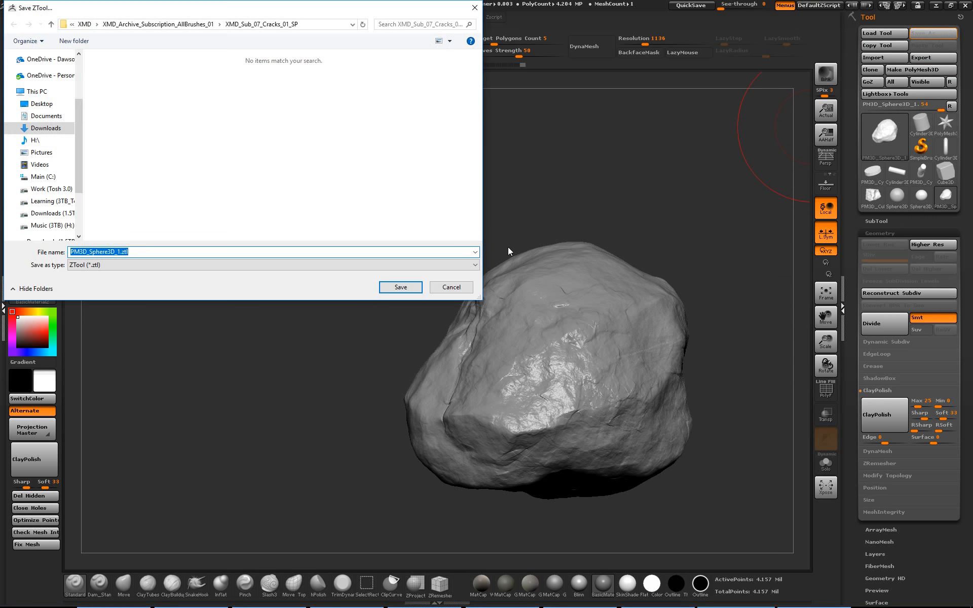
left_click(451, 287)
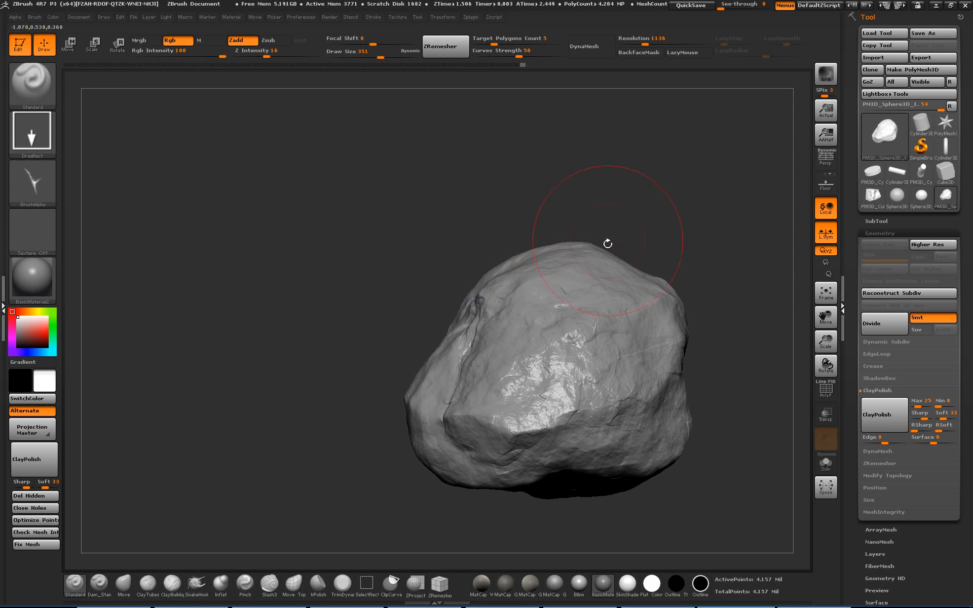
Pre-process the current rock mesh with Decimation Master.
left_click(470, 18)
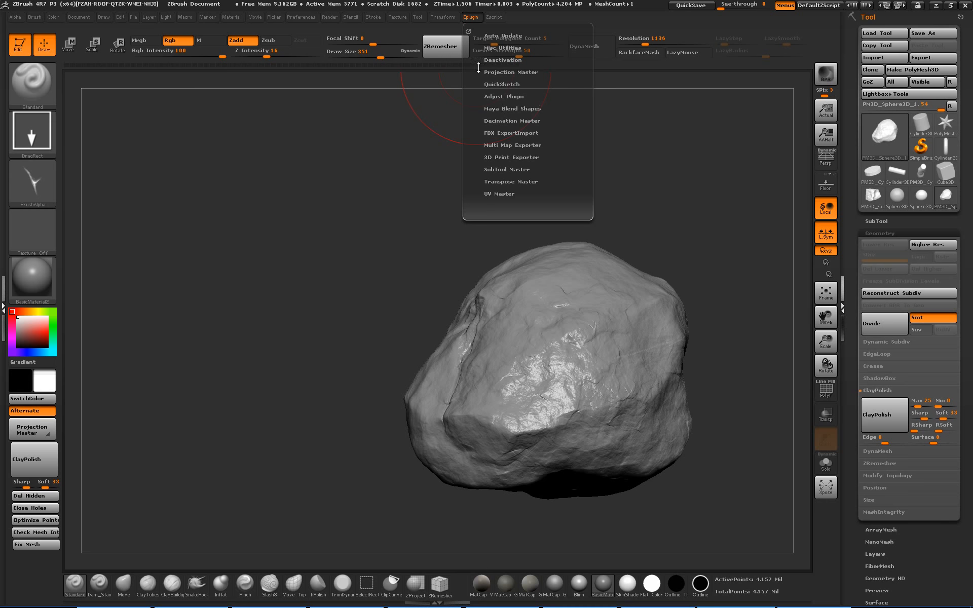
left_click(518, 120)
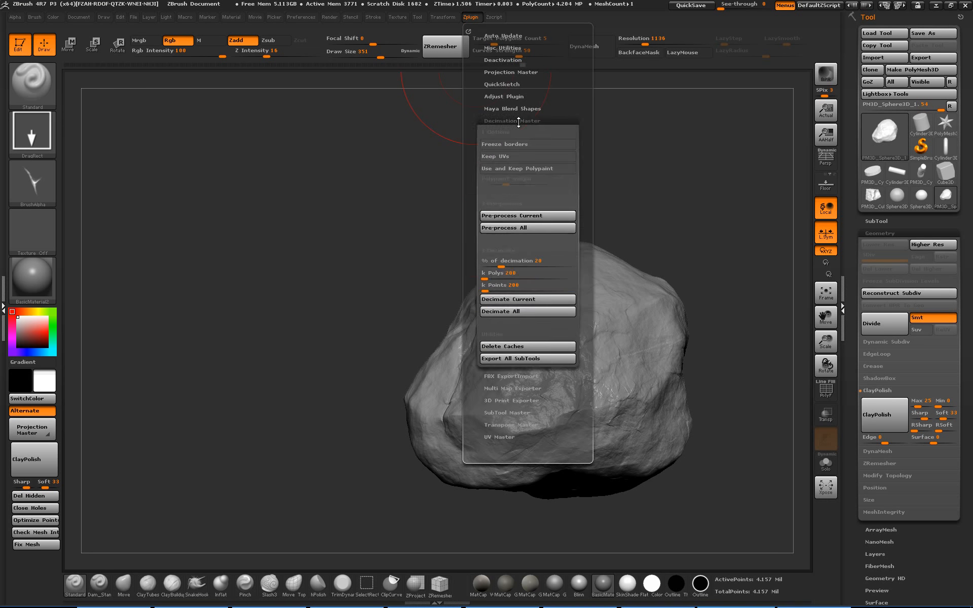
left_click_drag(519, 122, 520, 82)
left_click_drag(587, 110, 586, 130)
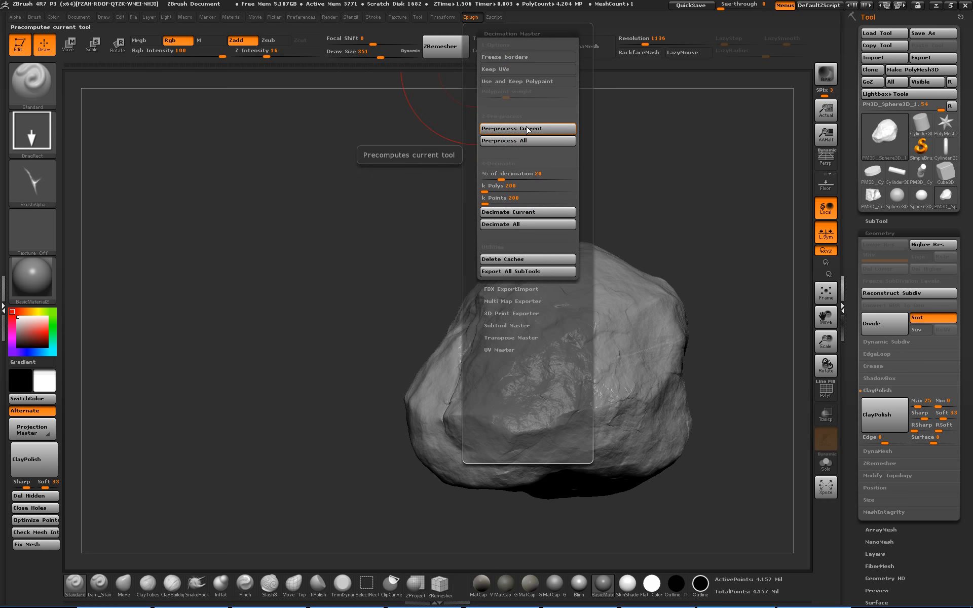
left_click(528, 129)
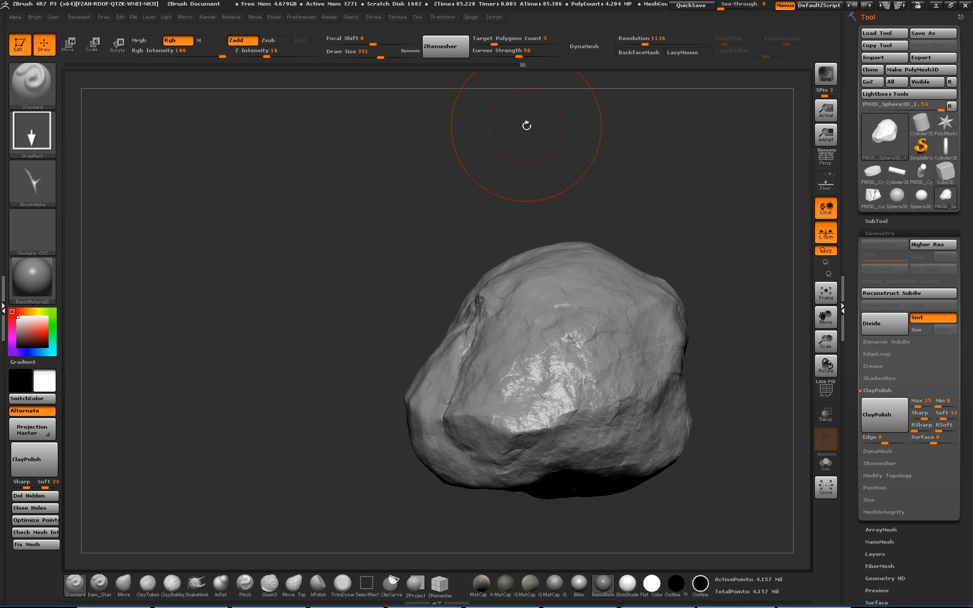
Show the rock's polyframe and set the Decimation Master percentage to 5.
mouse_move(622, 173)
left_mouse_down()
mouse_move(591, 183)
mouse_move(602, 202)
mouse_move(617, 215)
mouse_move(617, 196)
mouse_move(659, 219)
left_mouse_up()
key("shift+f")
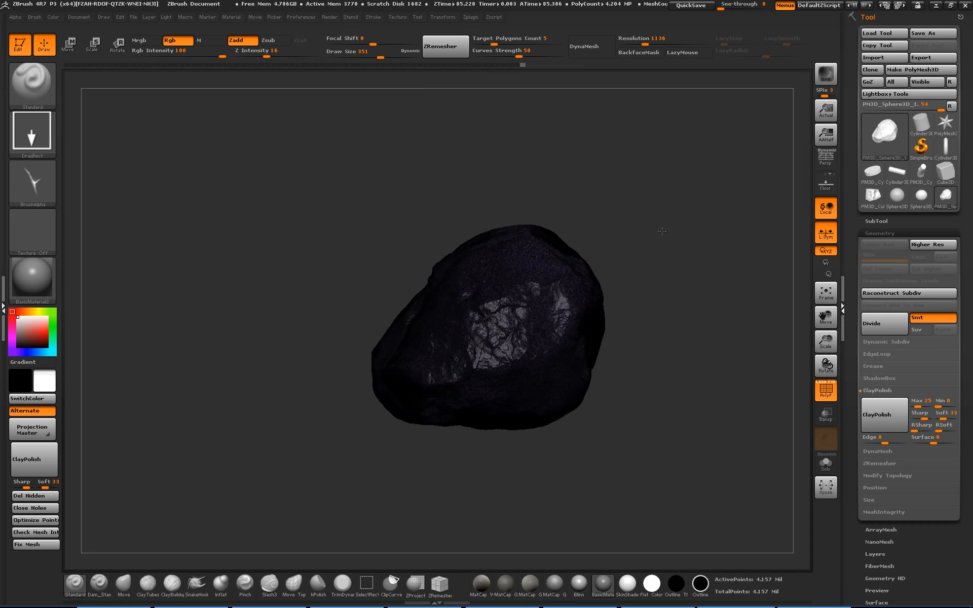
key("f")
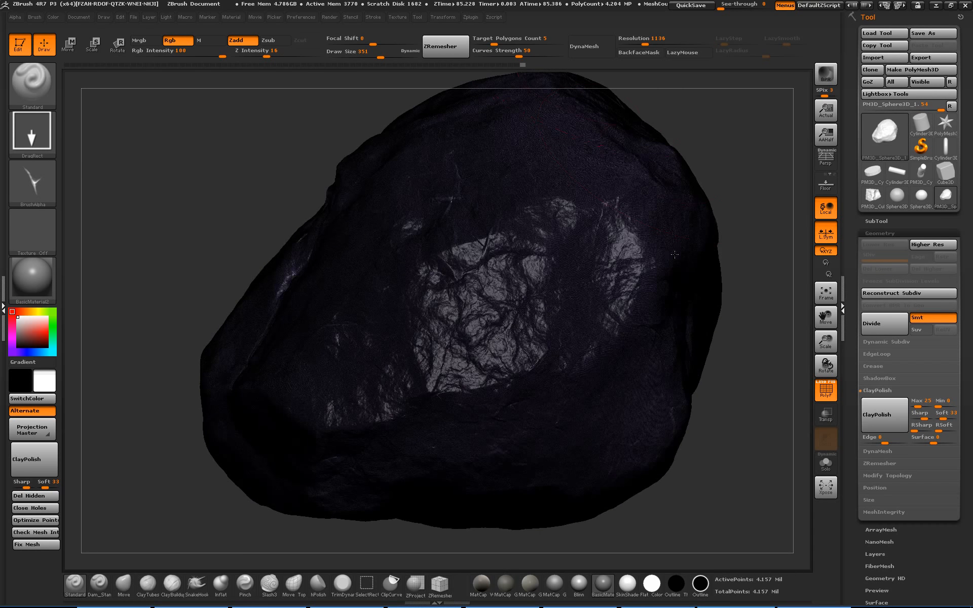
left_click(471, 18)
left_click_drag(502, 265, 500, 265)
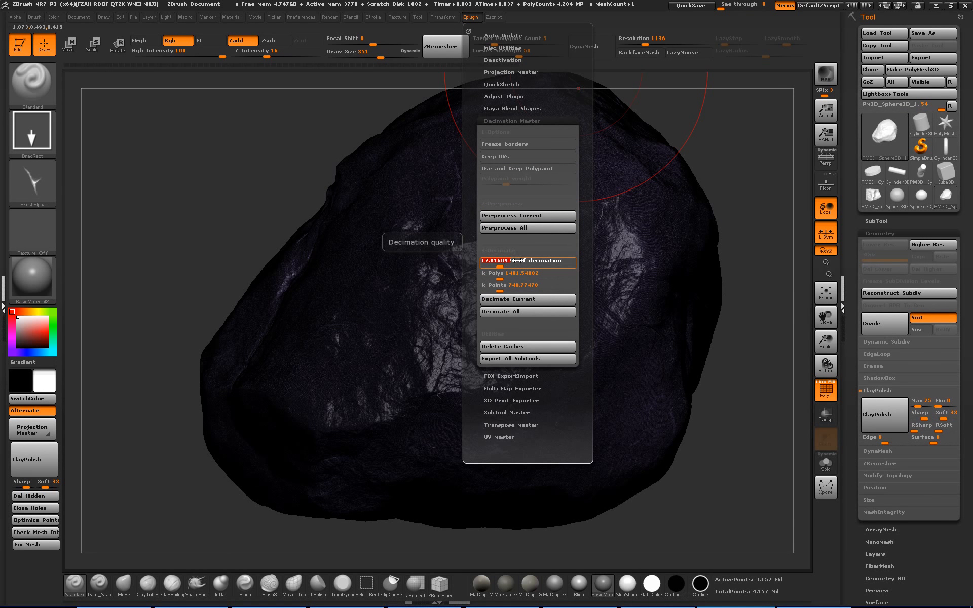
type("10")
key("Return")
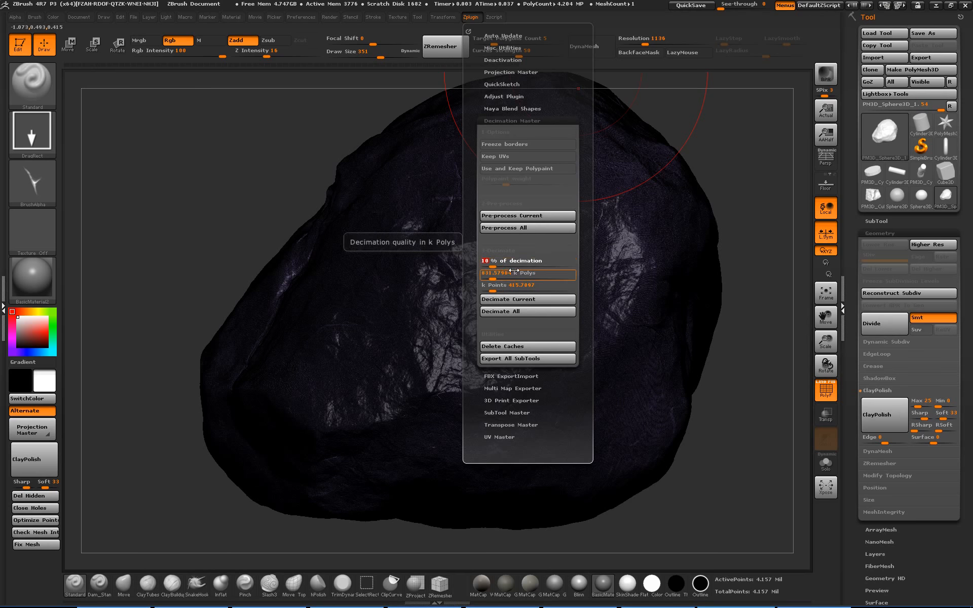
left_click(506, 262)
type("5")
key("Return")
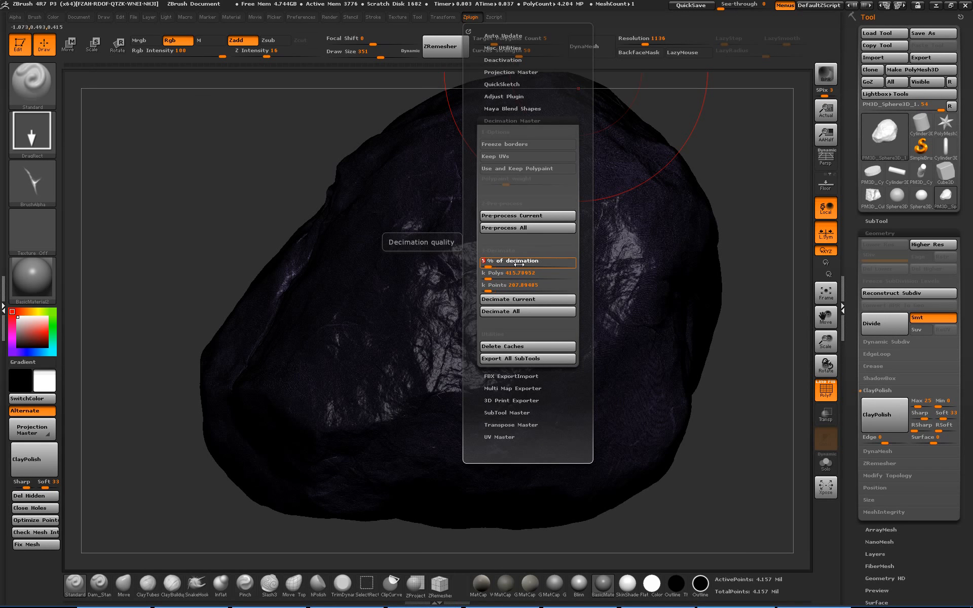
Decimate the current rock and compare its surface detail and triangle density with the polyframe off and on.
left_click(523, 300)
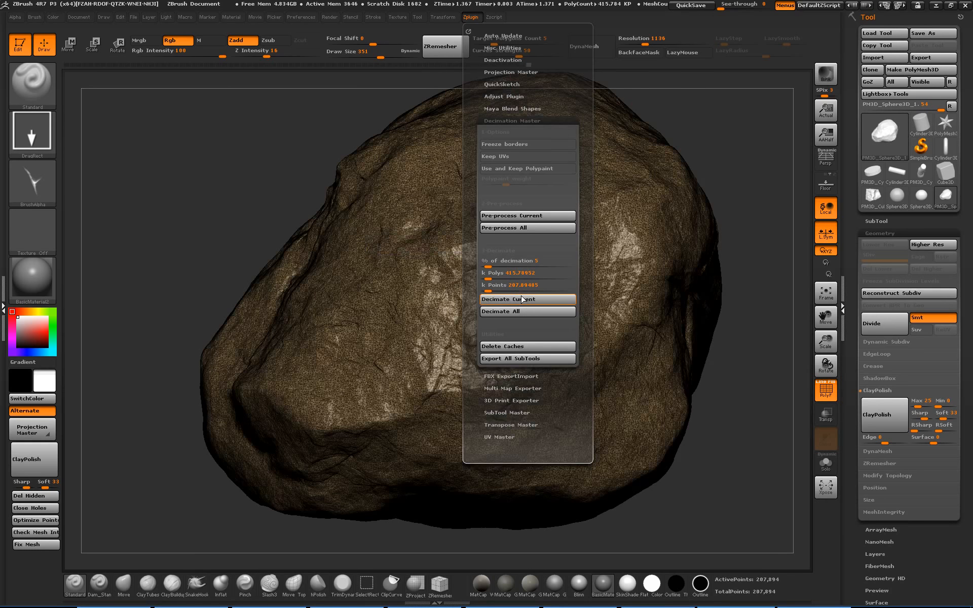
key("shift")
key("shift+f")
mouse_move(750, 360)
left_mouse_down("alt")
mouse_move(712, 330)
mouse_move(740, 331)
left_mouse_up("alt")
mouse_move(740, 330)
left_mouse_down("alt")
mouse_move(670, 305)
mouse_move(689, 298)
left_mouse_up("alt")
left_click_drag(794, 286, 750, 357, "alt")
left_click_drag(701, 379, 629, 289, "alt")
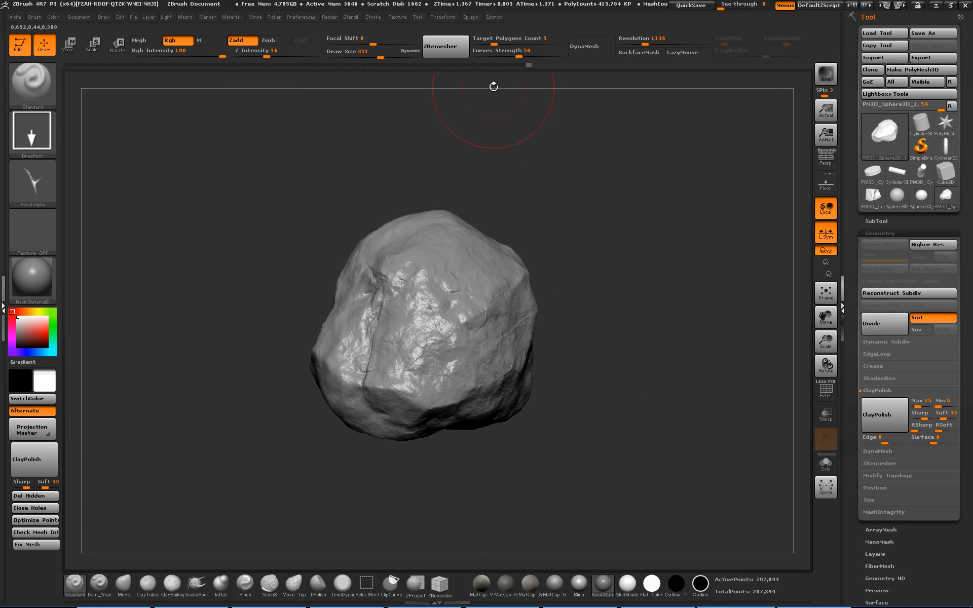
left_click(517, 65)
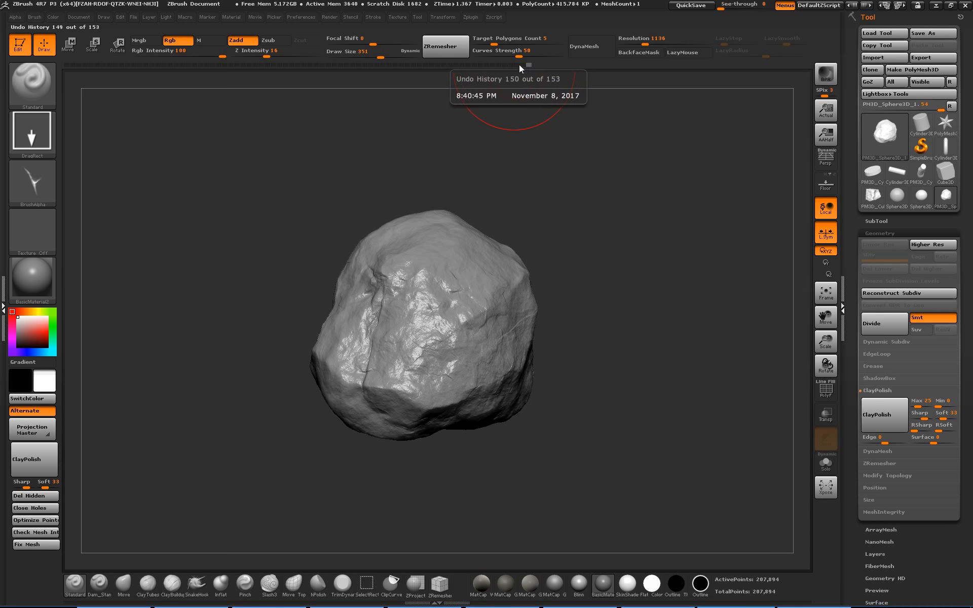
key("shift")
key("shift+f")
mouse_move(635, 228)
left_mouse_down("alt")
mouse_move(637, 241)
mouse_move(592, 225)
left_mouse_up("alt")
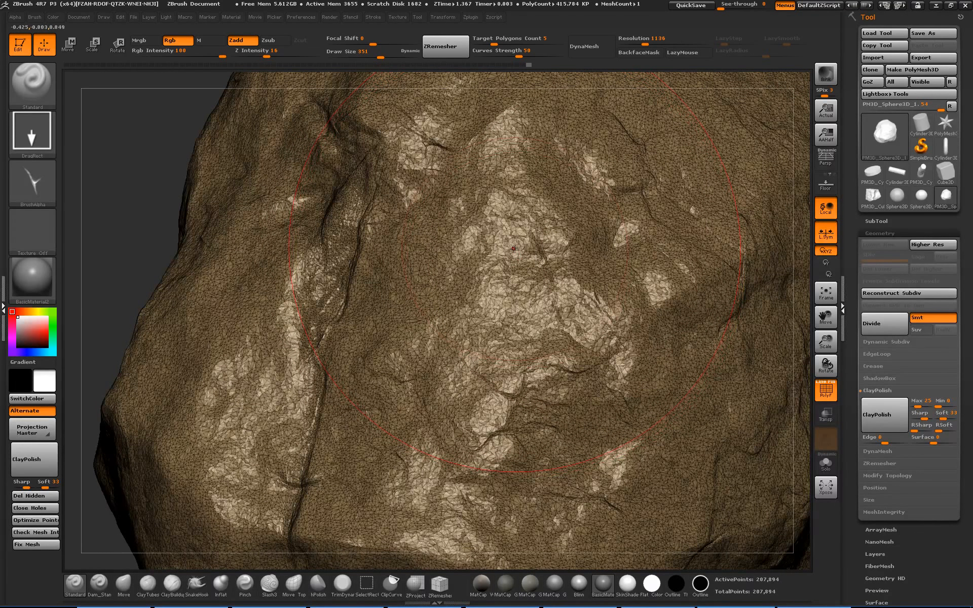
Undo the decimation of the rock and view the full-resolution mesh.
key("ctrl+z")
key("ctrl+z")
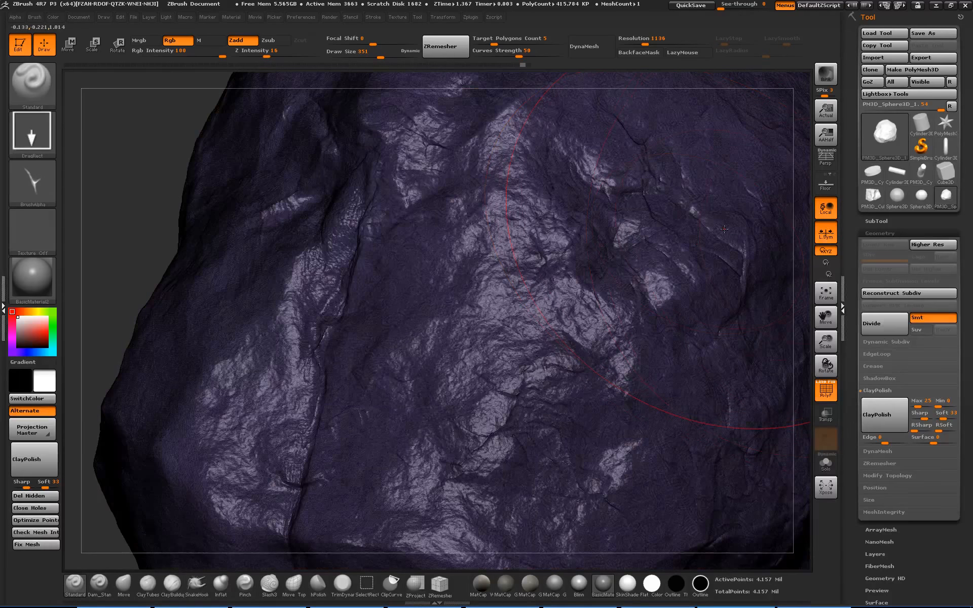
key("f")
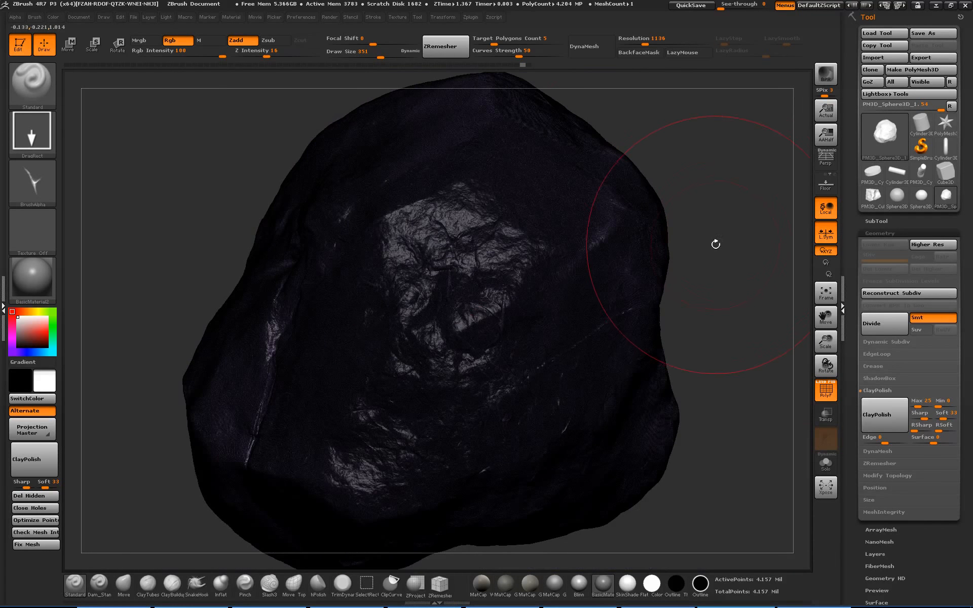
left_click_drag(714, 241, 734, 242)
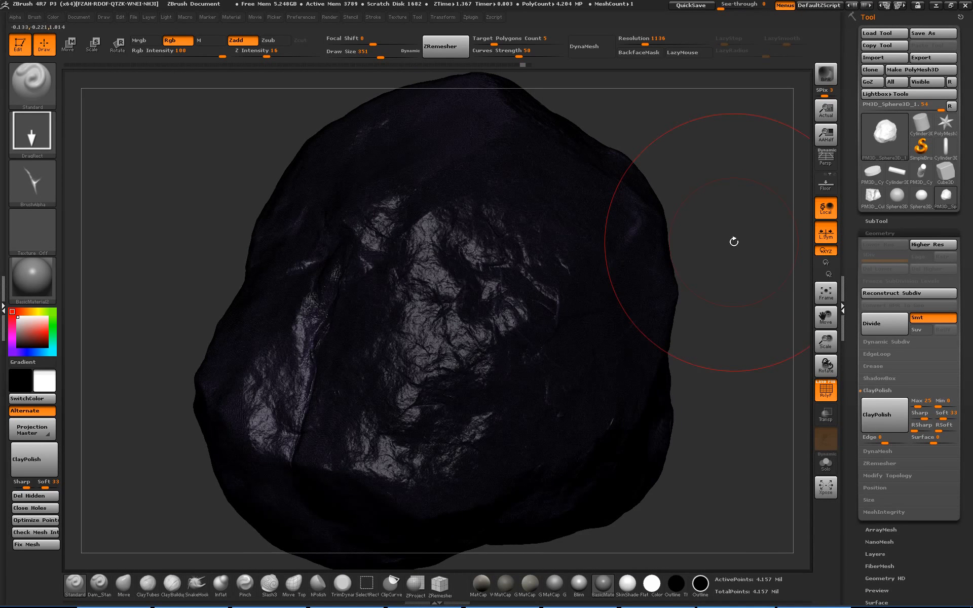
Duplicate the rock subtool and hide the polyframe.
left_click(471, 17)
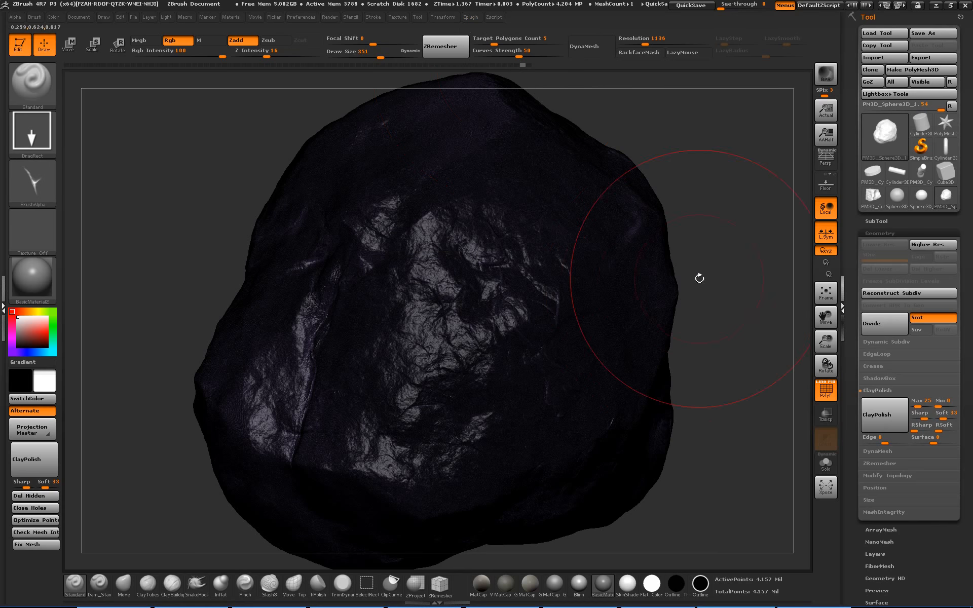
left_click(886, 220)
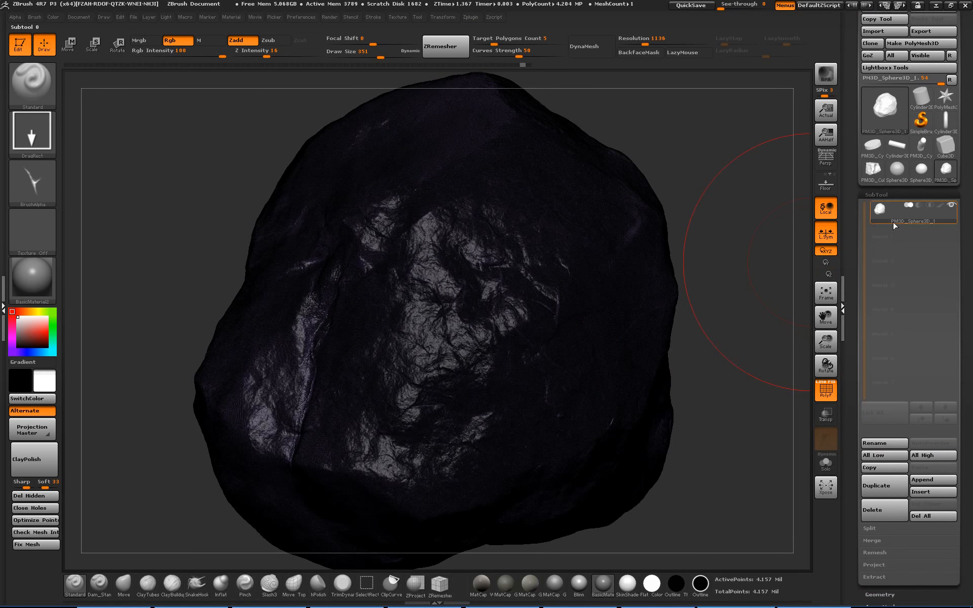
left_click(882, 485)
left_click_drag(750, 284, 723, 291)
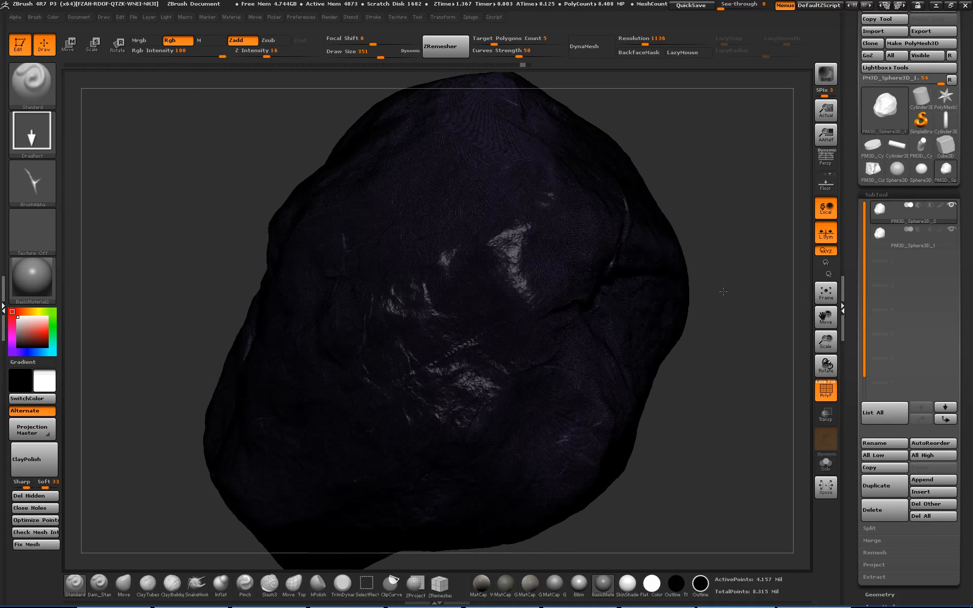
mouse_move(740, 331)
left_mouse_down()
mouse_move(741, 343)
mouse_move(762, 345)
left_mouse_up()
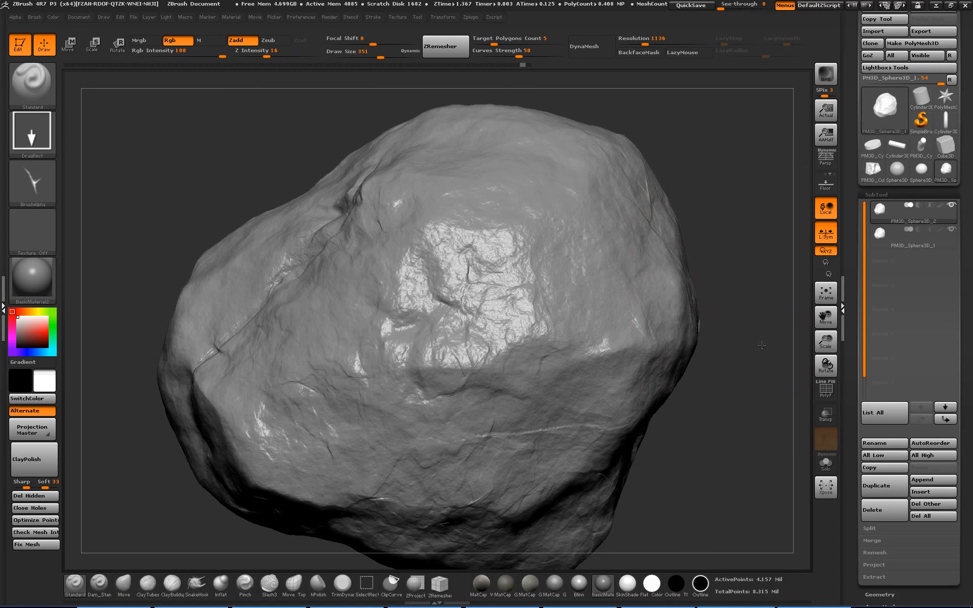
Try to decimate the duplicated rock without pre-processing it, then reselect that duplicate among the subtools.
left_click(471, 17)
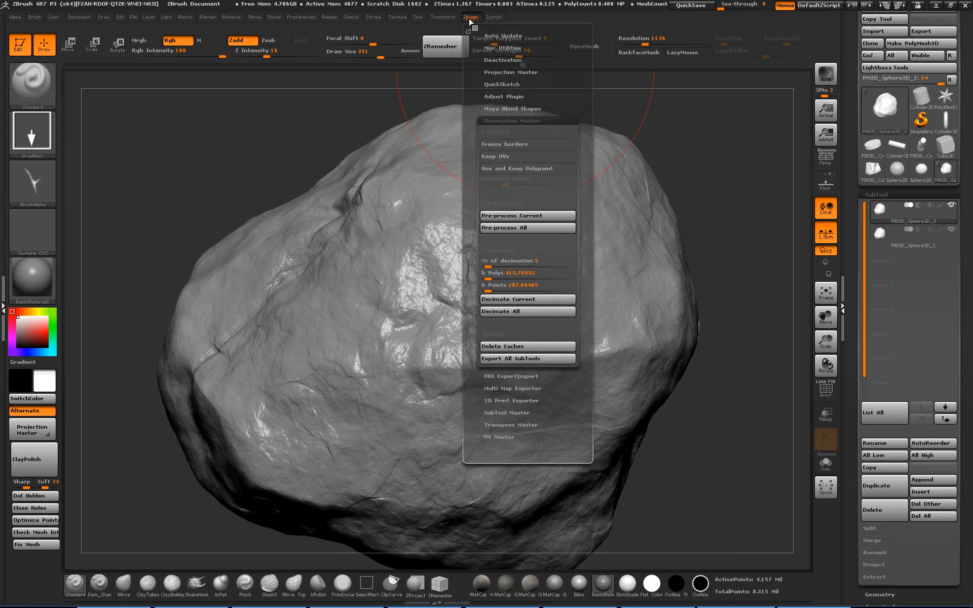
left_click(525, 300)
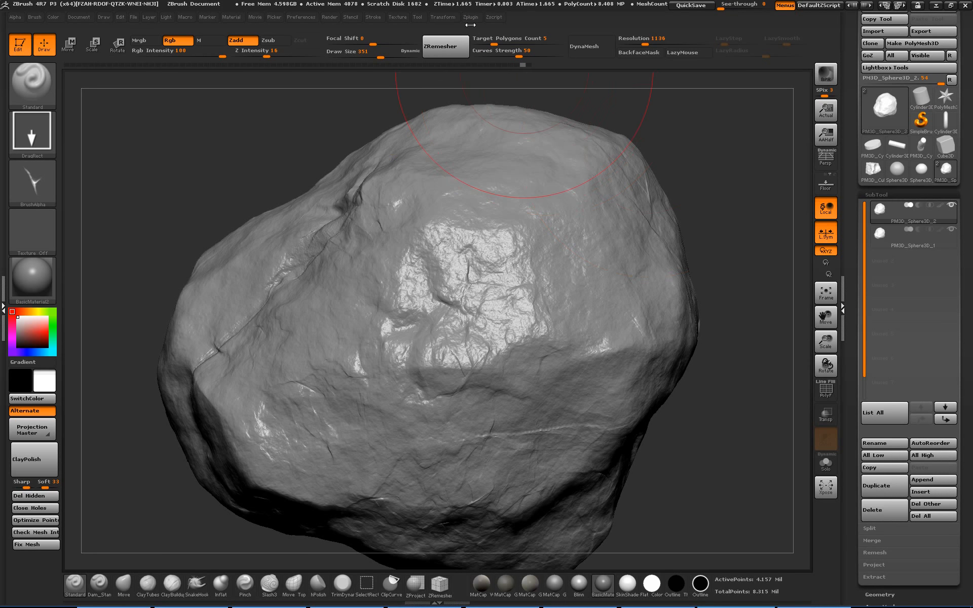
left_click(902, 239)
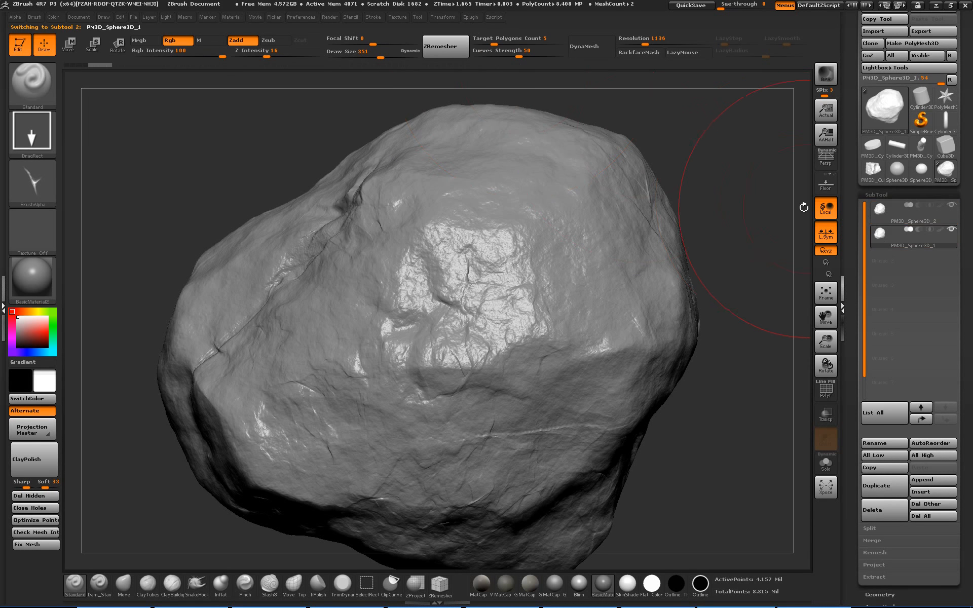
left_click(902, 214)
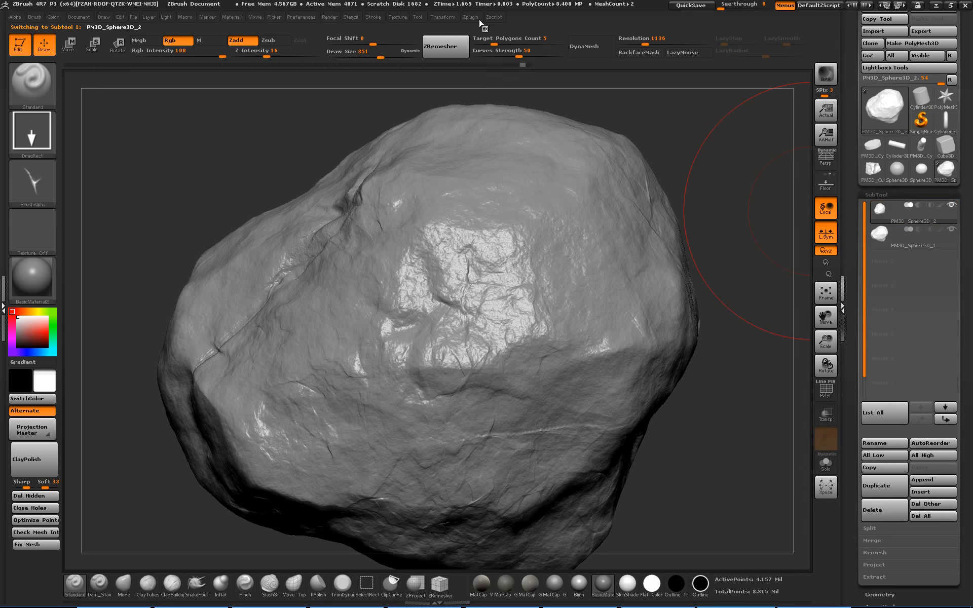
Pre-process the duplicated rock with Decimation Master and decimate only that copy.
left_click(475, 18)
left_click(527, 215)
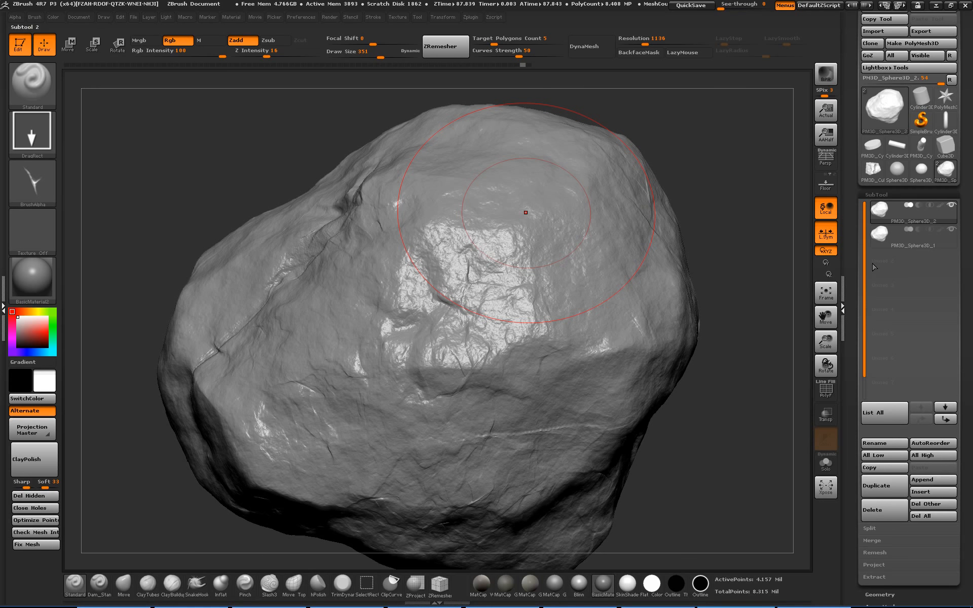
left_click(471, 18)
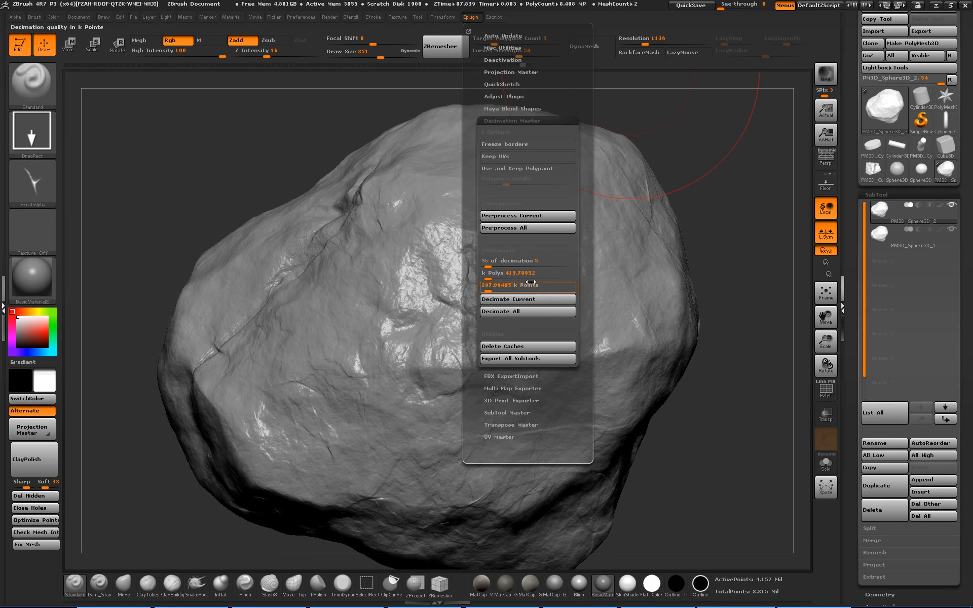
left_click(535, 300)
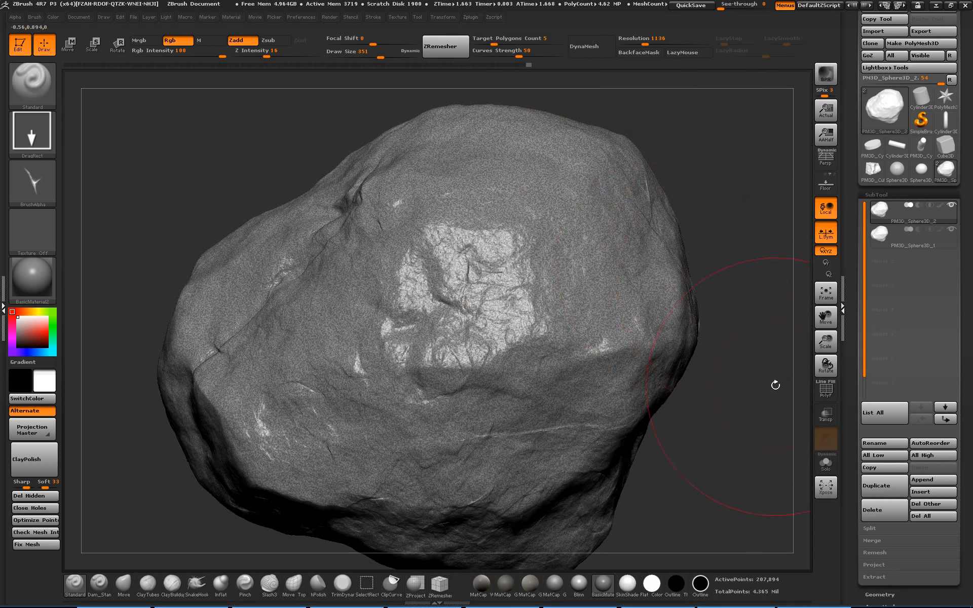
Isolate the decimated rock copy, show its polyframe, and compare it with the full-resolution state through the undo history.
left_click(826, 463)
left_click_drag(746, 393, 756, 402)
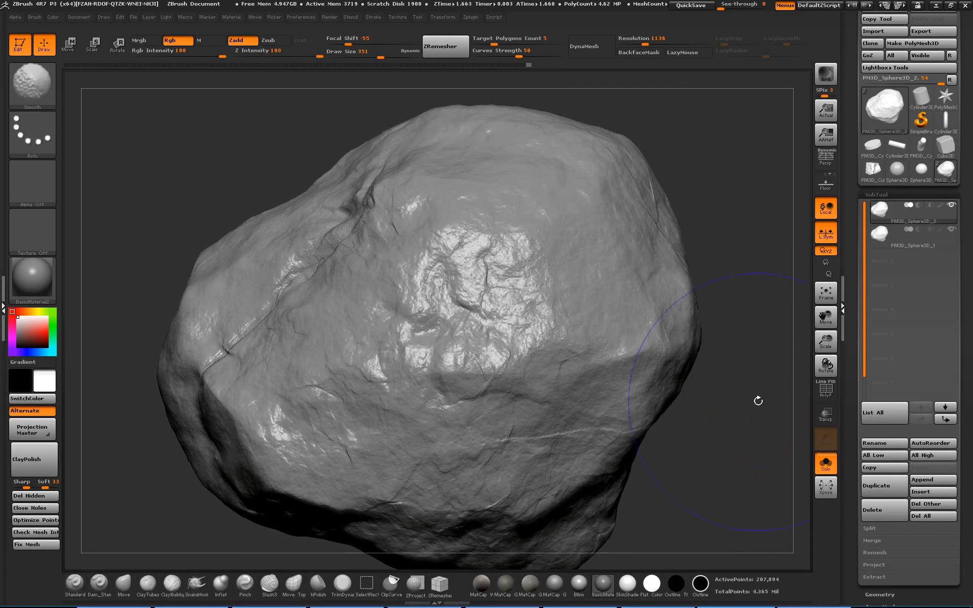
key("shift+f")
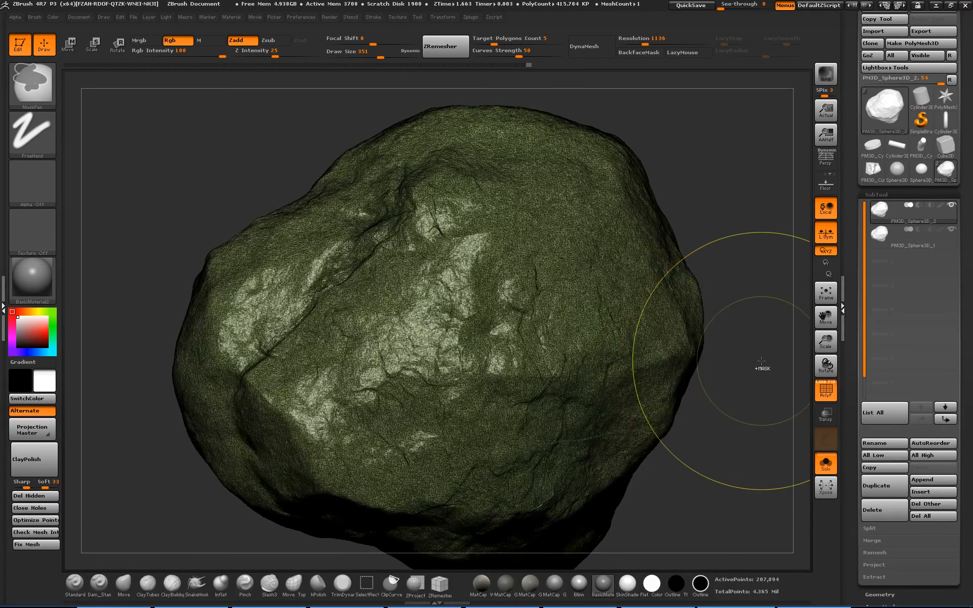
left_click(762, 361, "ctrl")
left_click(763, 361, "ctrl")
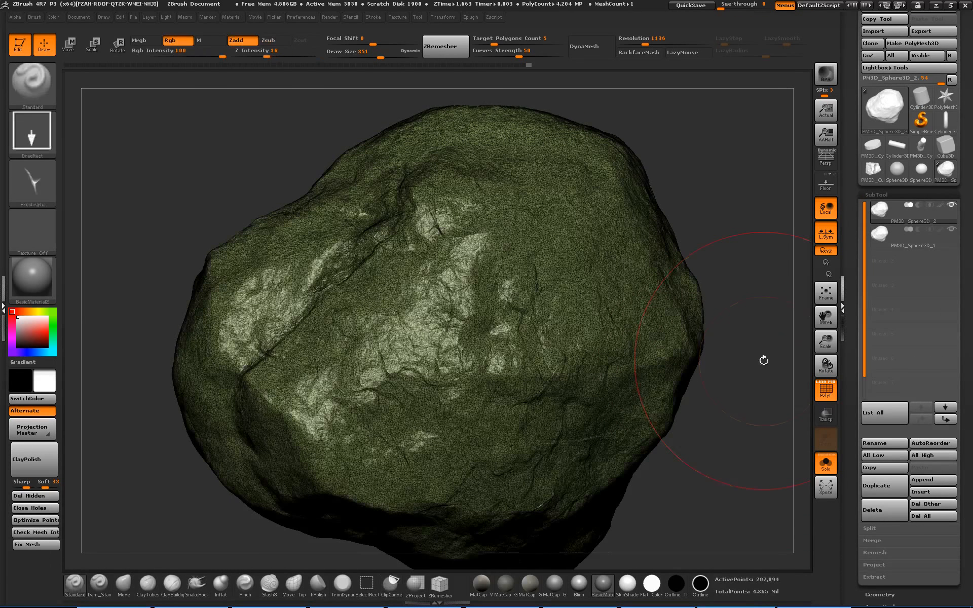
left_click(764, 361, "ctrl")
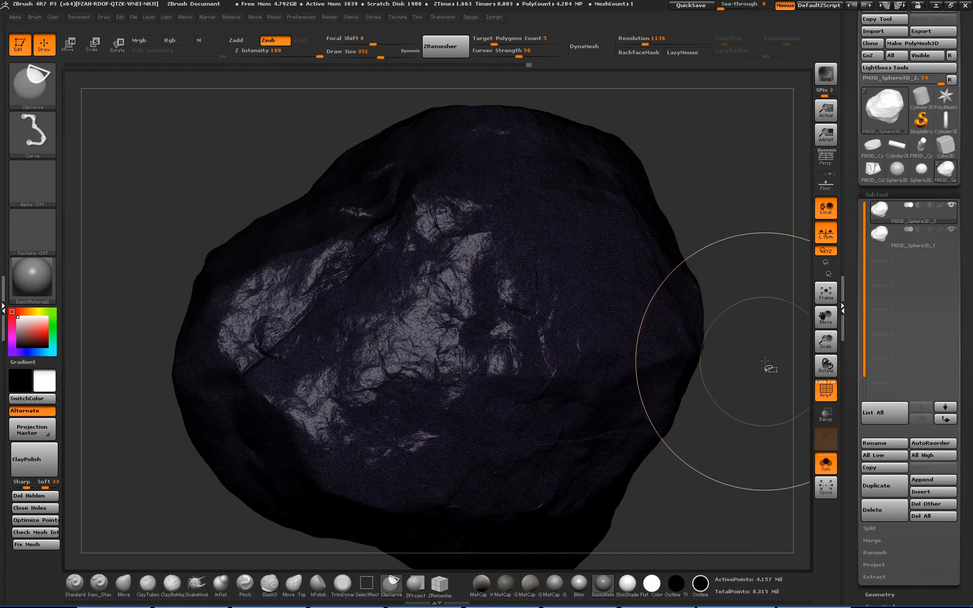
left_click(766, 360, "ctrl")
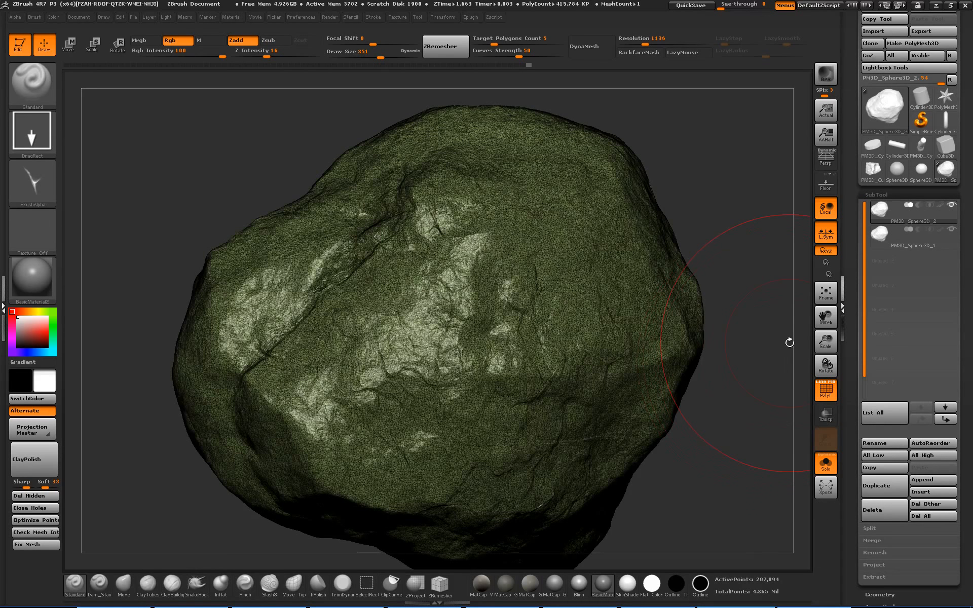
Remesh the decimated rock copy with ZRemesher, using Adapt off and a target polygons count of 1.
left_click(882, 196)
left_click(880, 207)
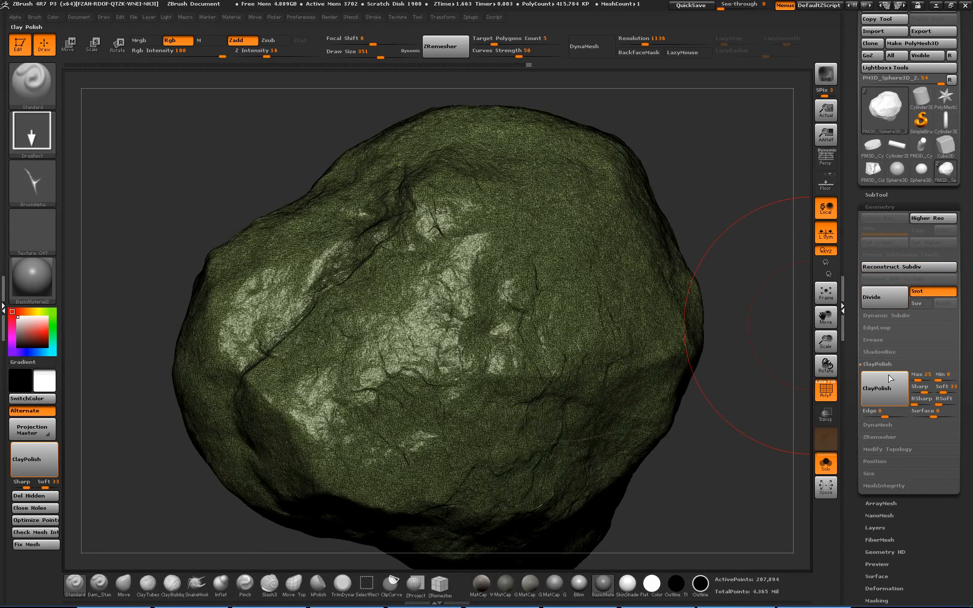
left_click(880, 437)
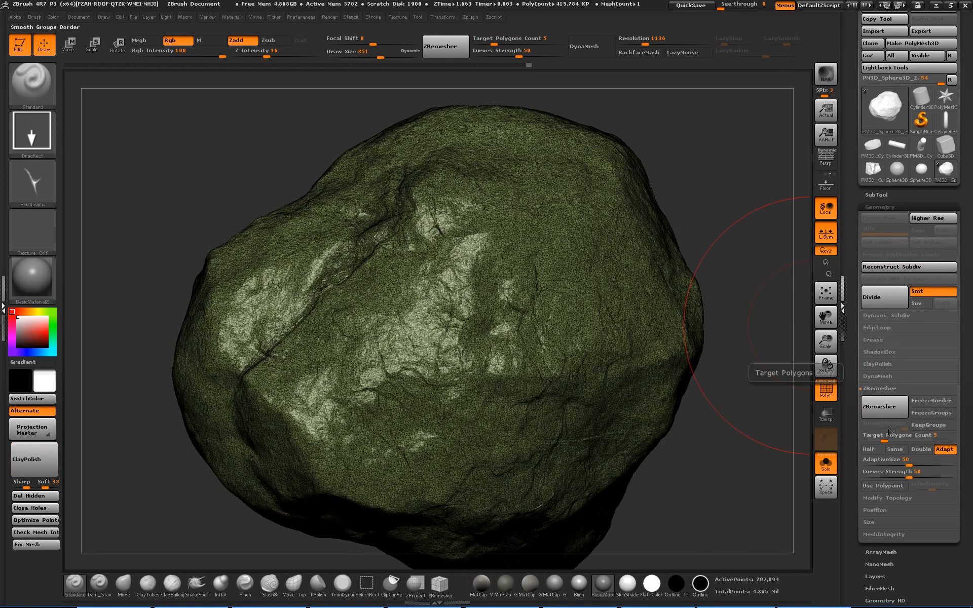
left_click(945, 449)
left_click(882, 440)
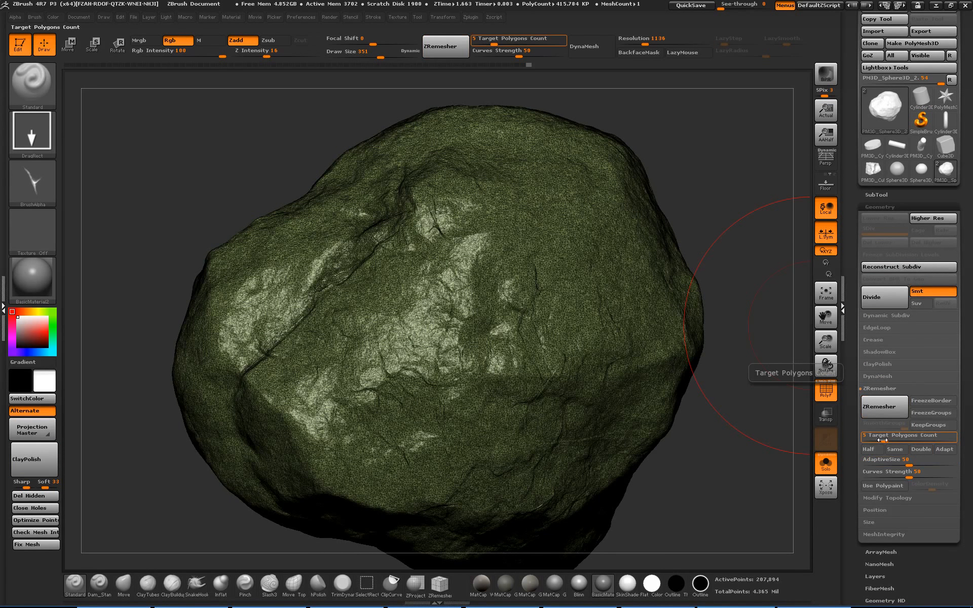
left_click_drag(882, 440, 880, 439)
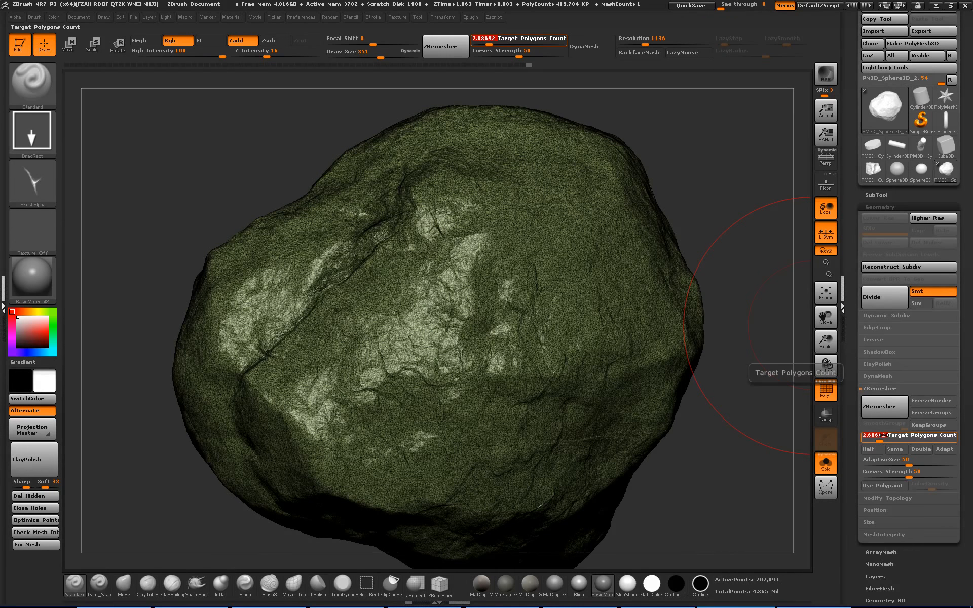
type("4")
key("Return")
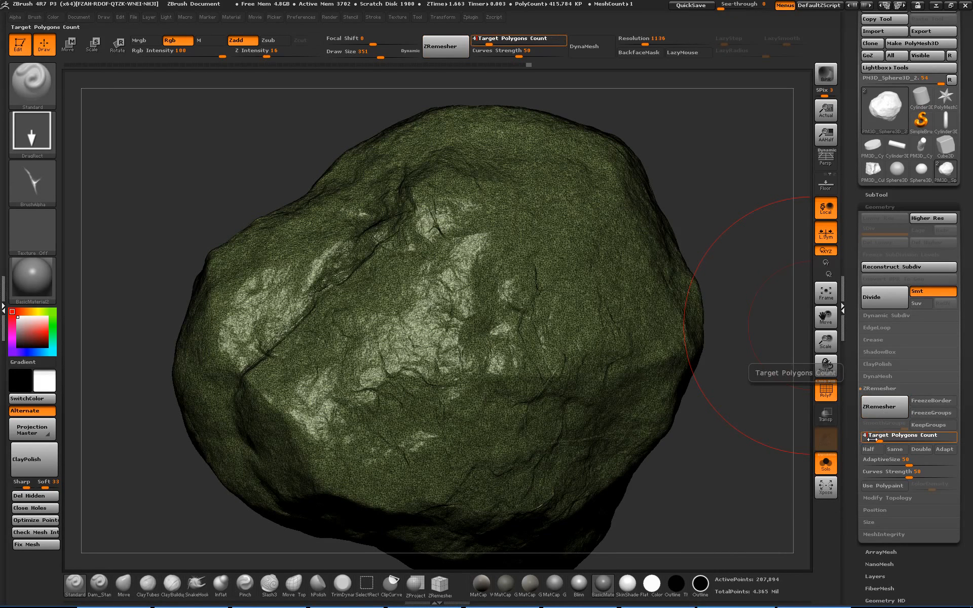
left_click(870, 436)
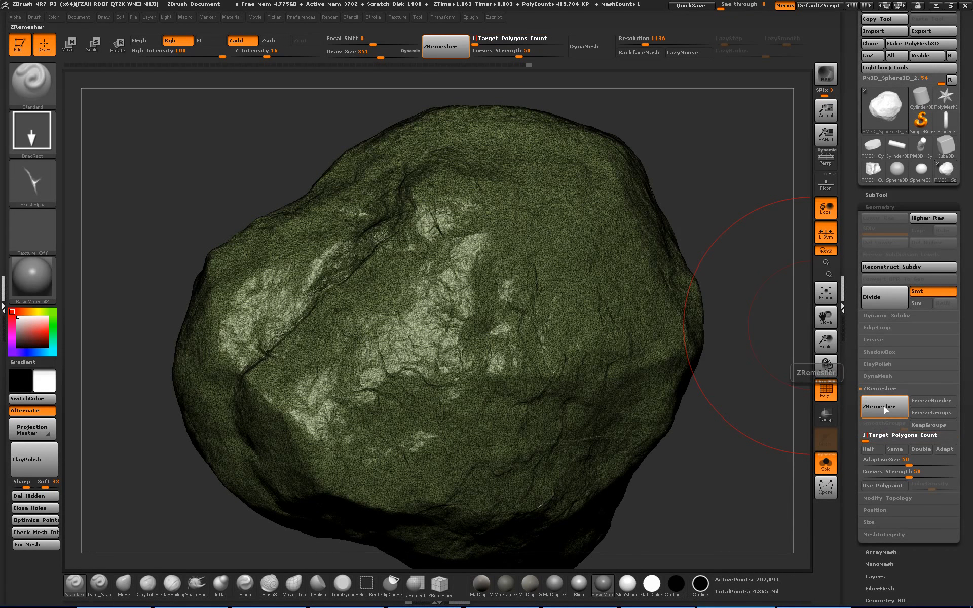
left_click(885, 411)
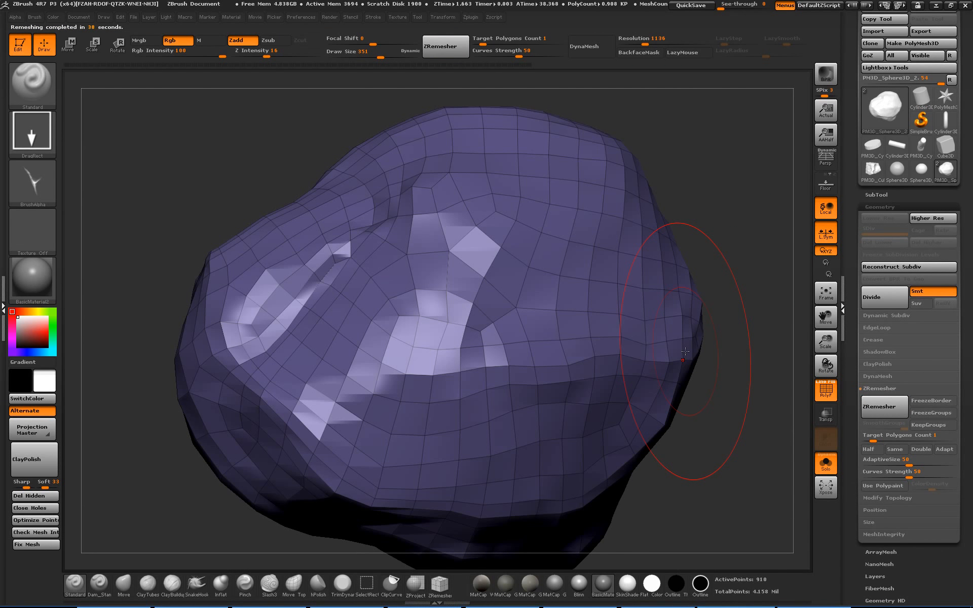
Examine the remeshed rock's topology from several sides and compare its shape with the overlapping original subtool.
mouse_move(749, 406)
left_mouse_down("alt")
mouse_move(720, 330)
mouse_move(648, 335)
mouse_move(663, 335)
mouse_move(671, 370)
mouse_move(633, 346)
left_mouse_up("alt")
key("s")
mouse_move(664, 350)
left_mouse_down()
mouse_move(739, 368)
mouse_move(717, 381)
left_mouse_up()
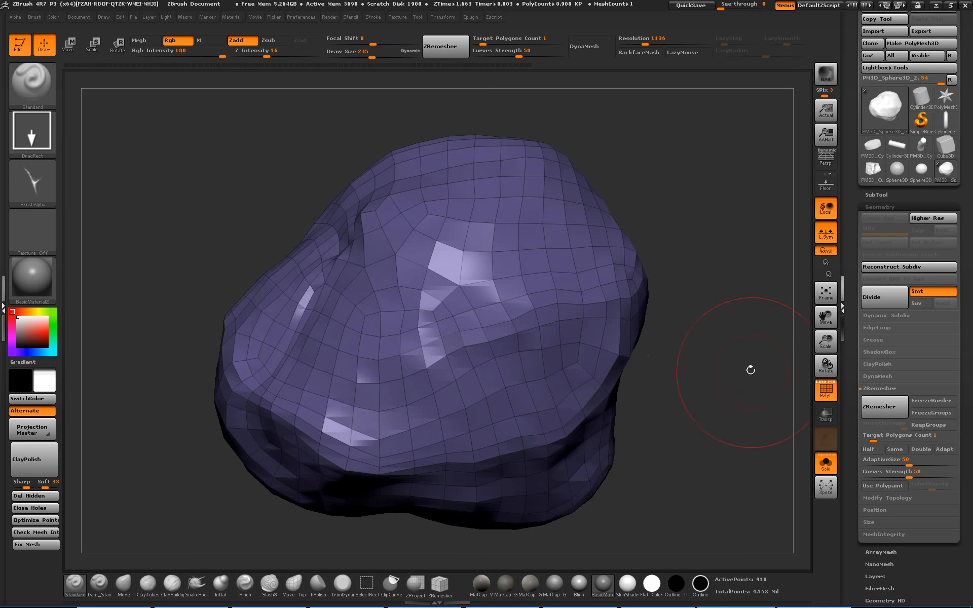
left_click(832, 468)
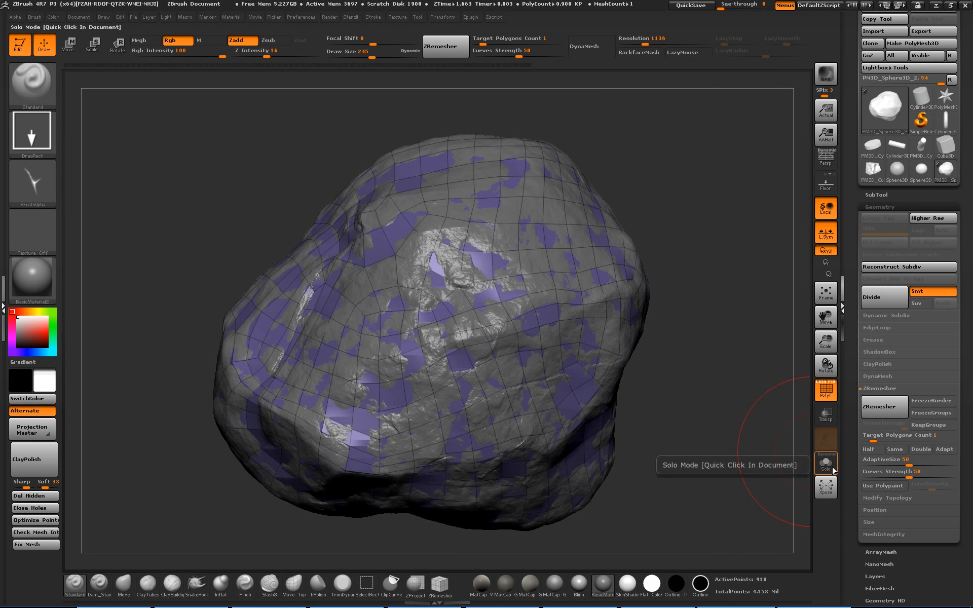
left_click(832, 466)
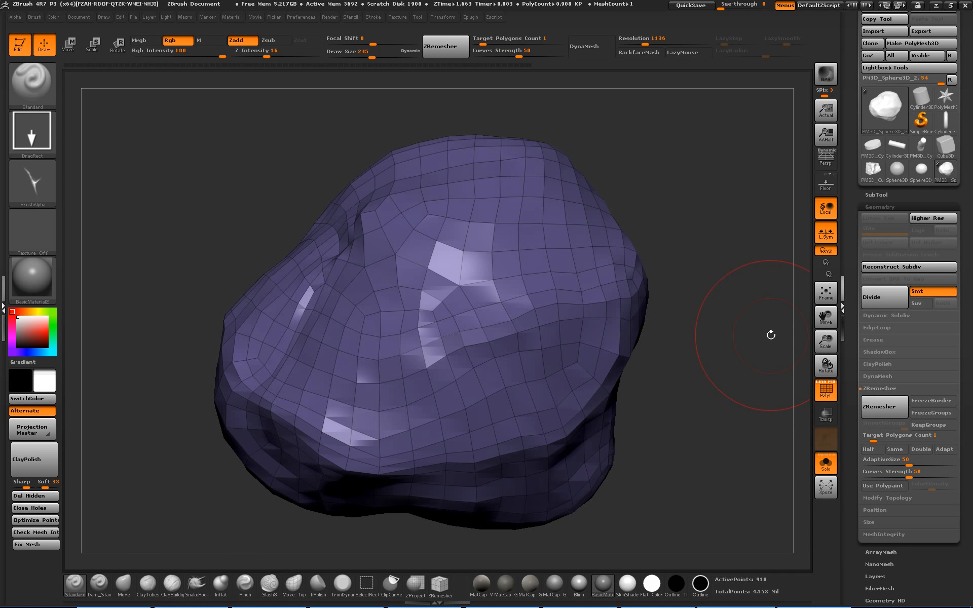
left_click_drag(746, 321, 740, 311)
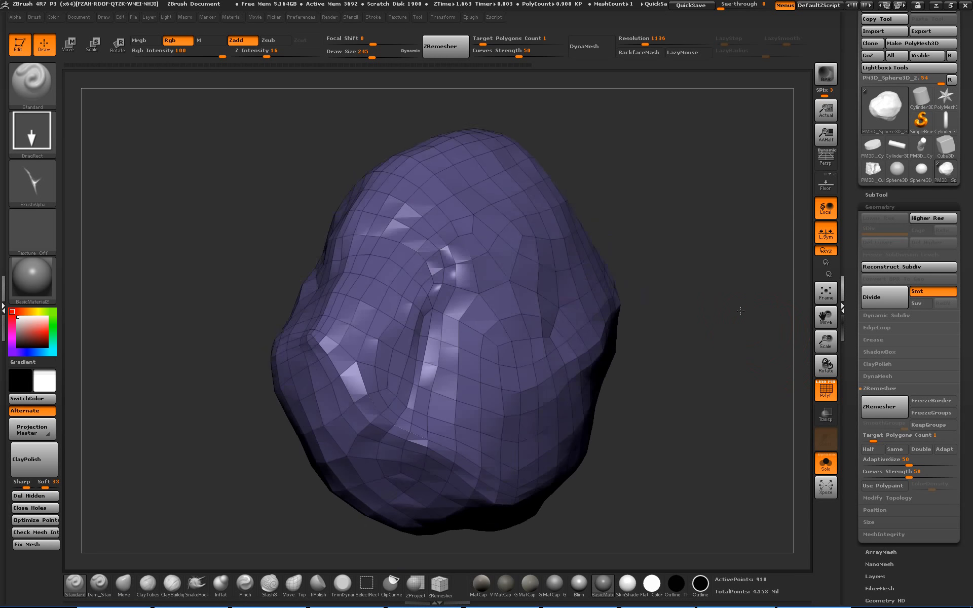
key("f")
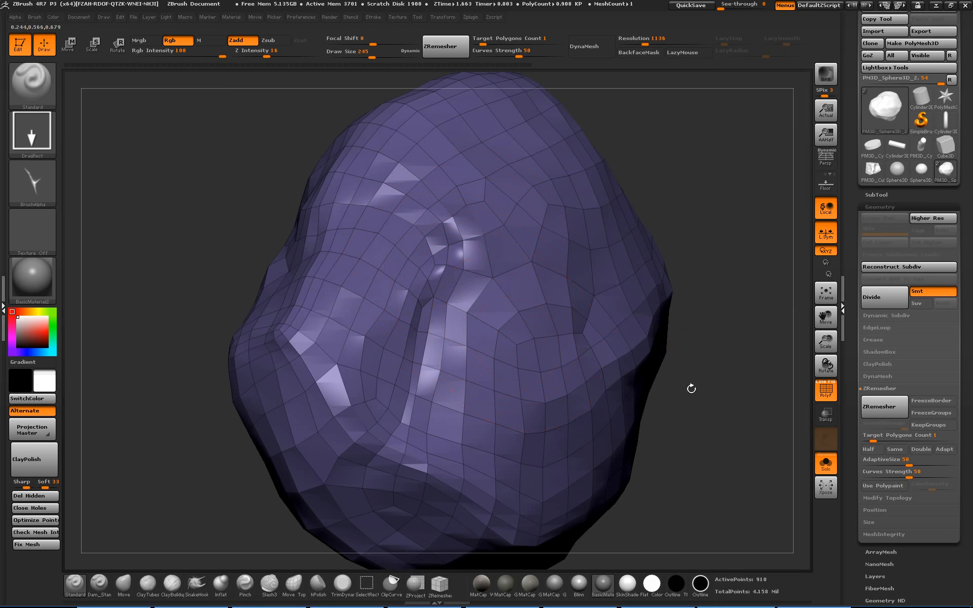
mouse_move(691, 389)
left_mouse_down("alt")
mouse_move(671, 349)
mouse_move(715, 358)
mouse_move(680, 364)
left_mouse_up("alt")
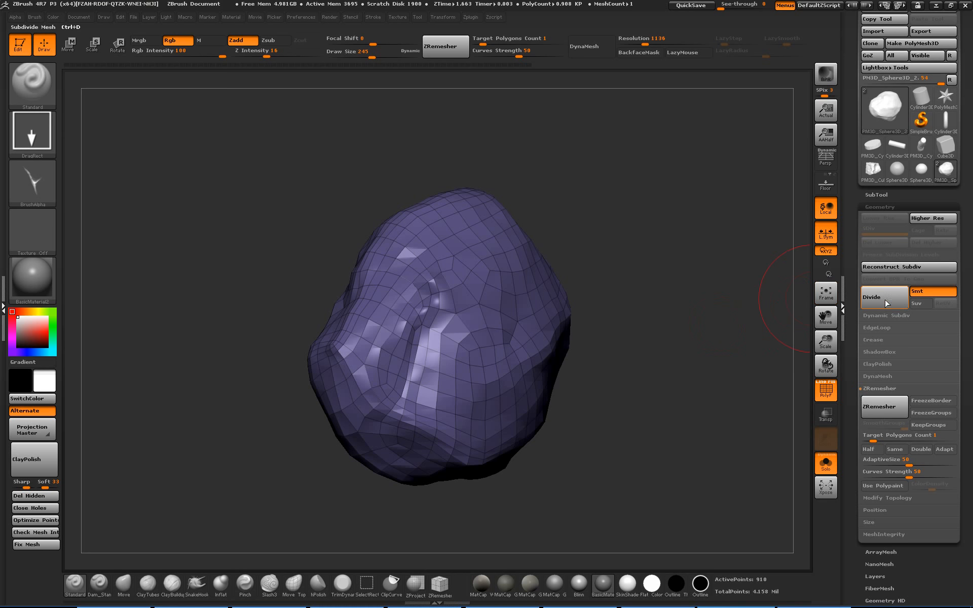
Subdivide the remeshed rock repeatedly up to subdivision level 7.
key("ctrl")
mouse_move(894, 305)
key("ctrl+d")
key("ctrl+d")
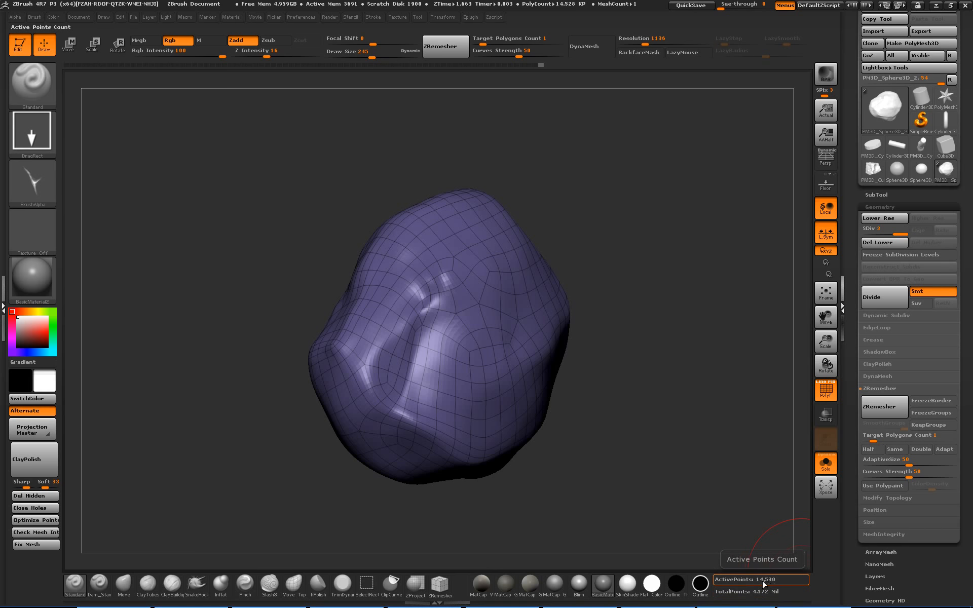
key("ctrl+d")
key("ctrl+d")
key("ctrl+d")
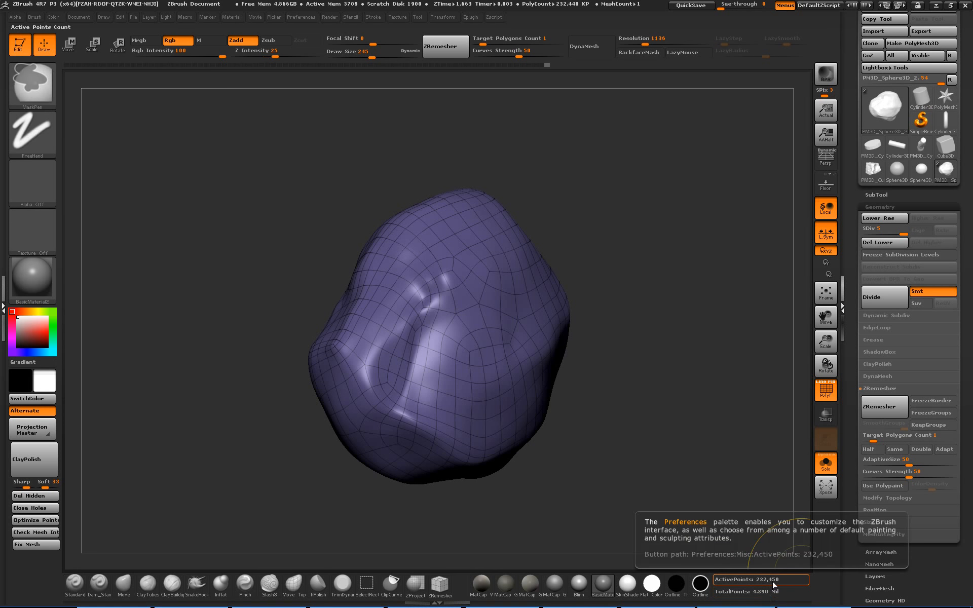
key("ctrl")
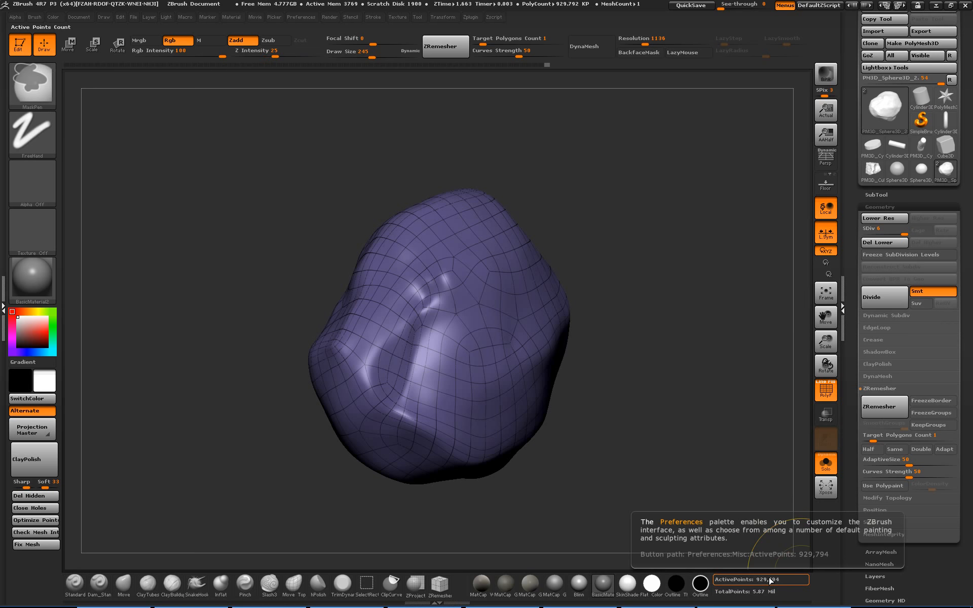
key("ctrl+d")
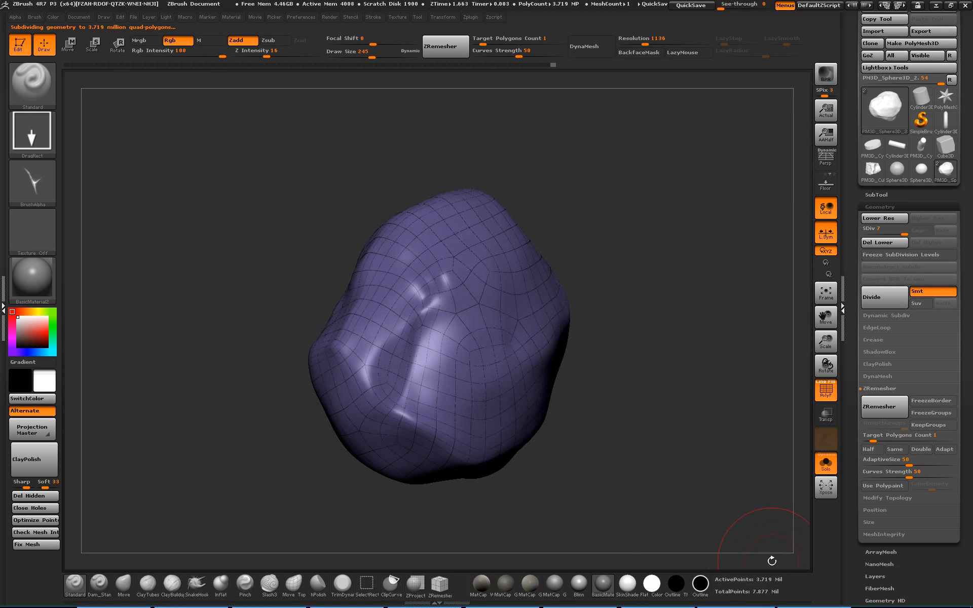
Show both rock subtools, open the subtool projection settings, and lower the remeshed rock to subdivision level 1.
left_click(826, 463)
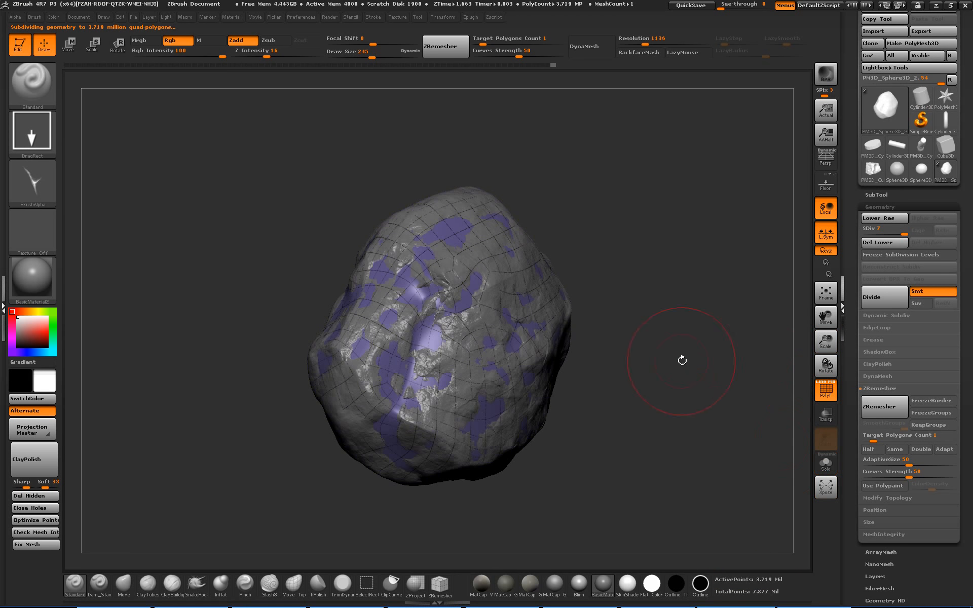
key("f")
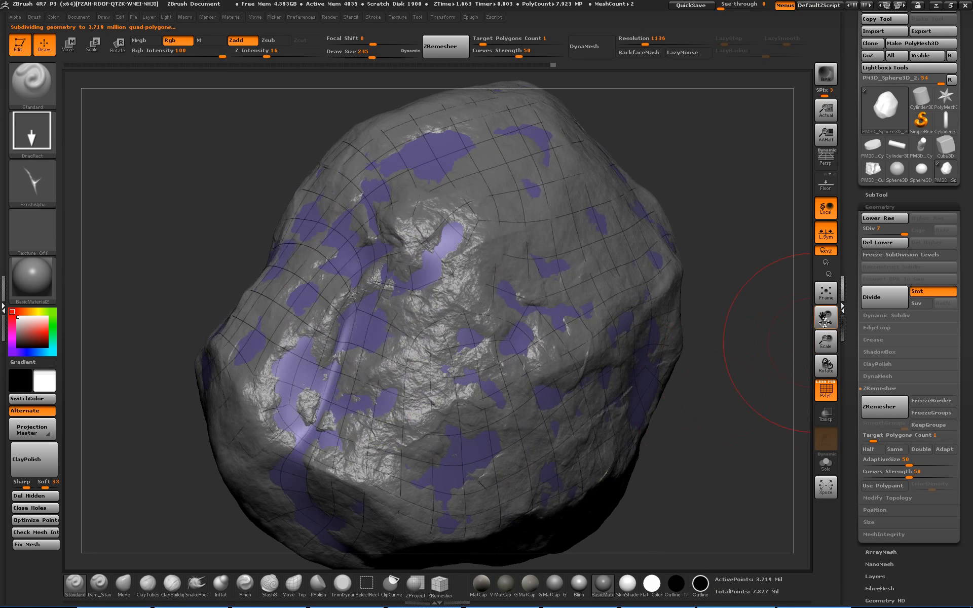
left_click(880, 195)
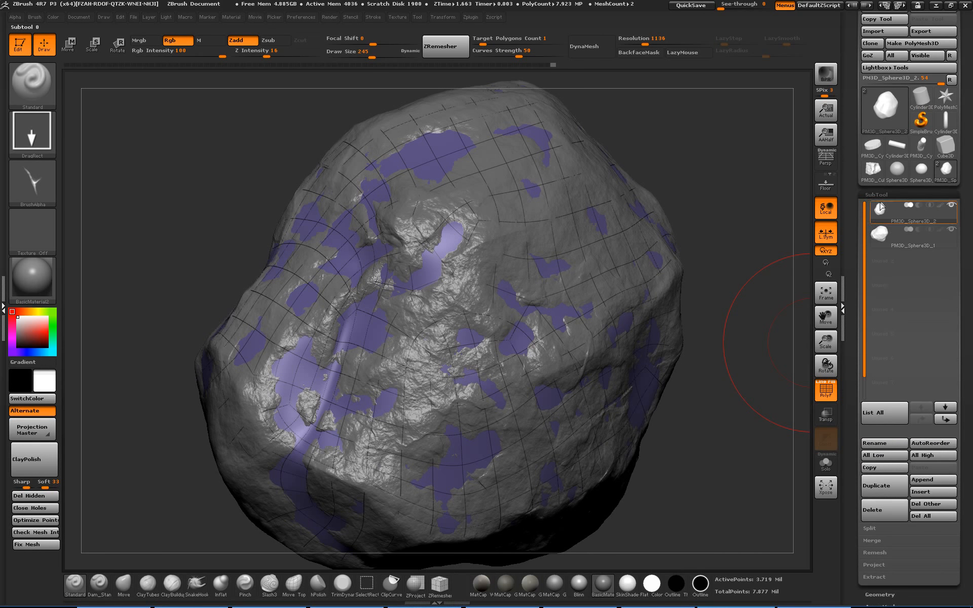
left_click(873, 565)
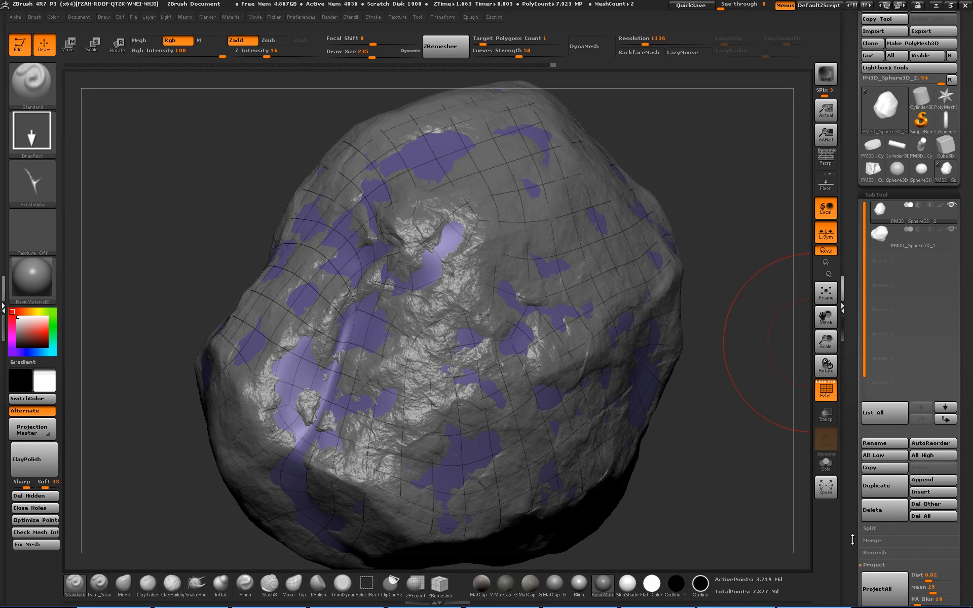
key("shift+d")
key("shift+d")
key("shift+d")
key("shift+d")
key("shift+d")
key("shift+d")
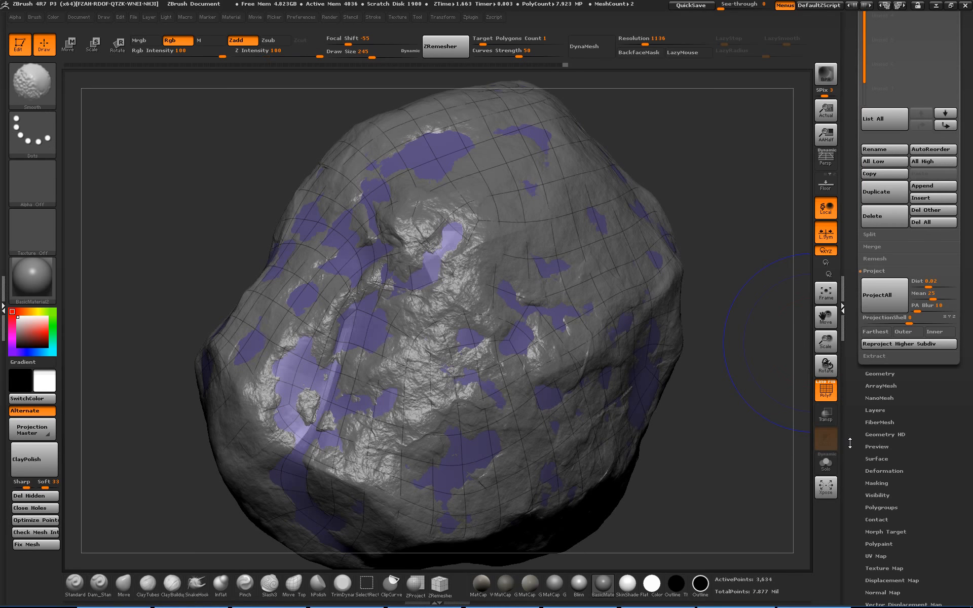
Isolate the remeshed rock and project the original's shape onto it at subdivision level 1 with ProjectAll, Dist 0.02.
left_click(829, 469)
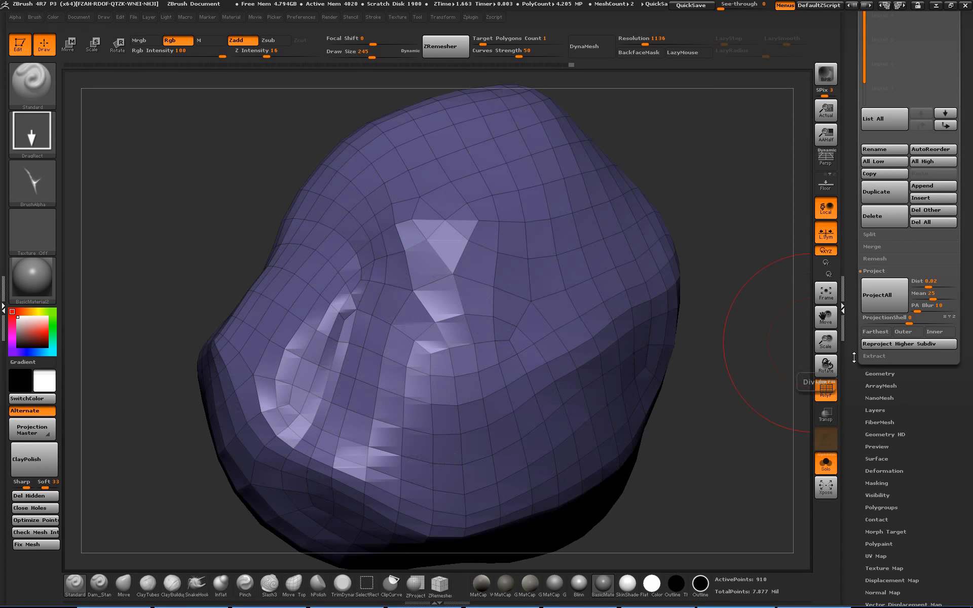
left_click(896, 303)
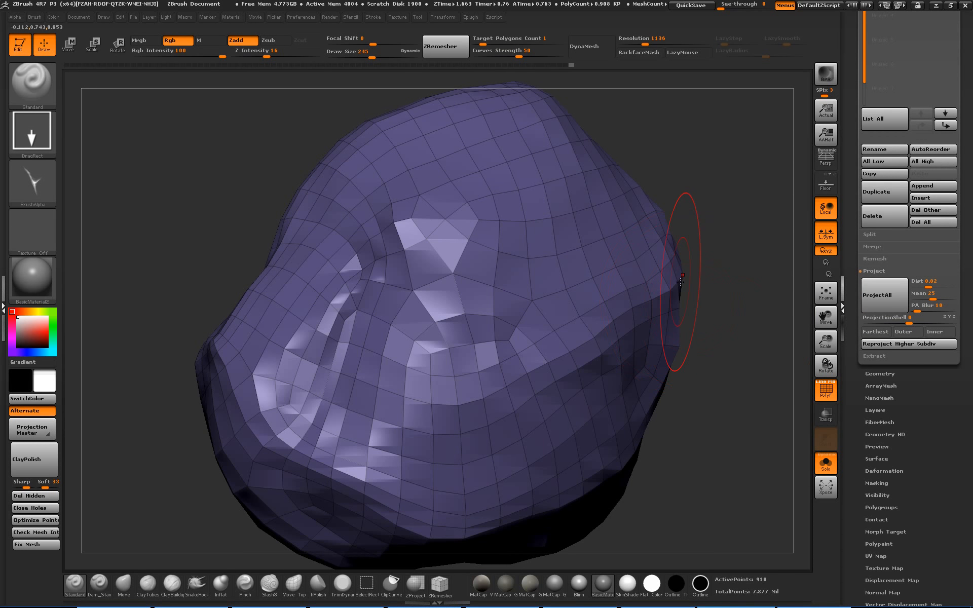
scroll(911, 207, "up", 3)
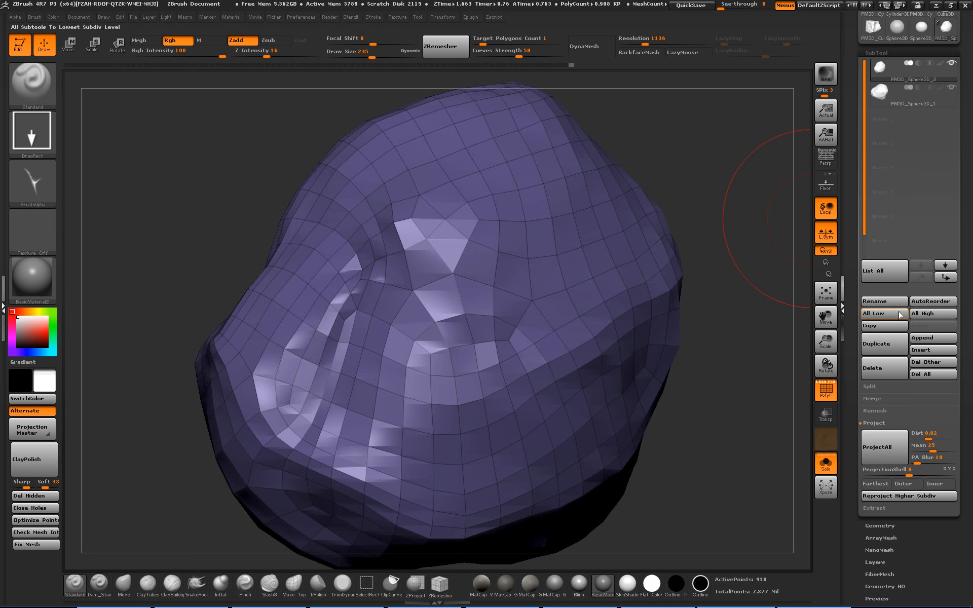
left_click(882, 447)
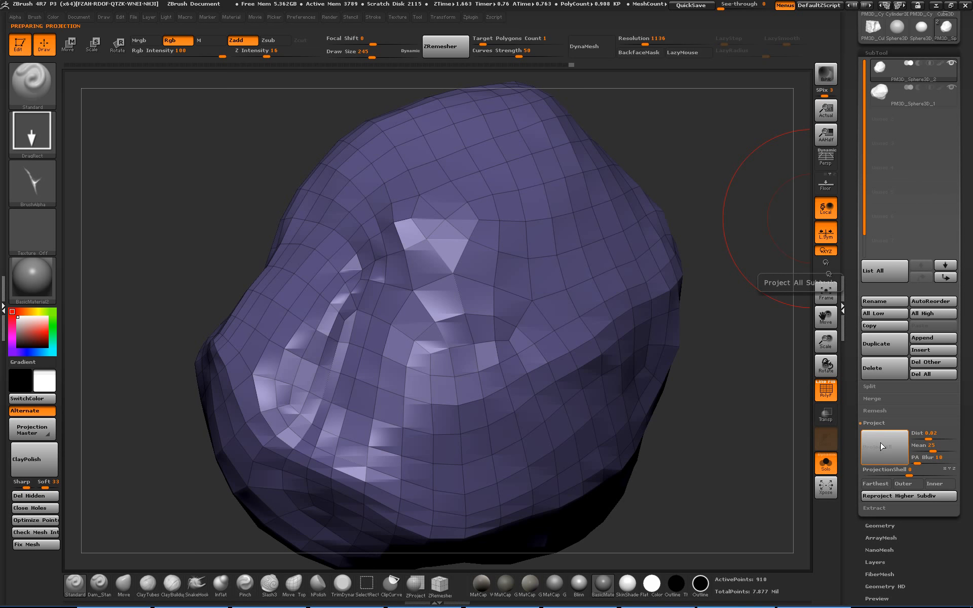
Project the original's shape onto the remeshed rock with ProjectAll at subdivision levels 2 and 3.
key("ctrl+d")
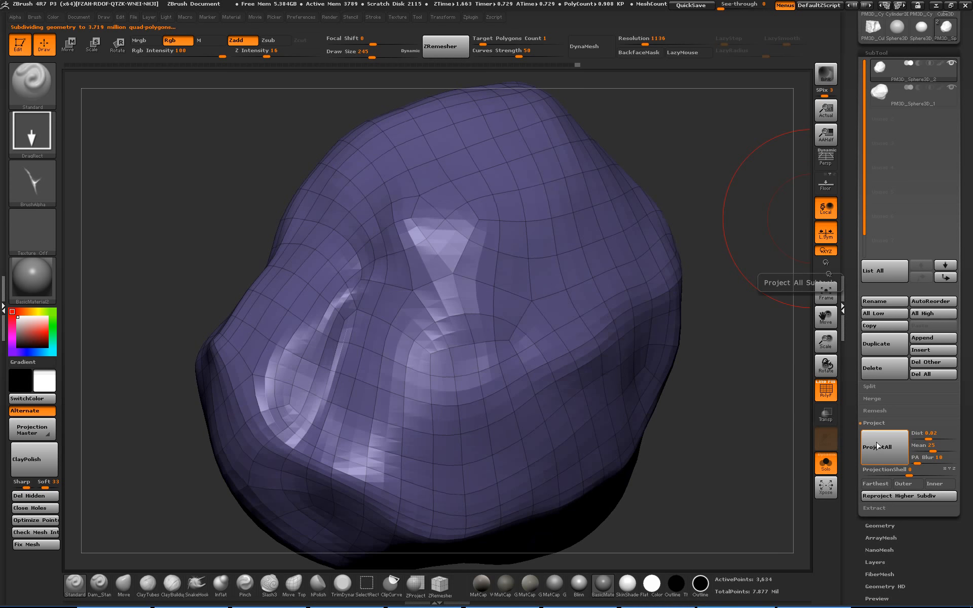
left_click(878, 446)
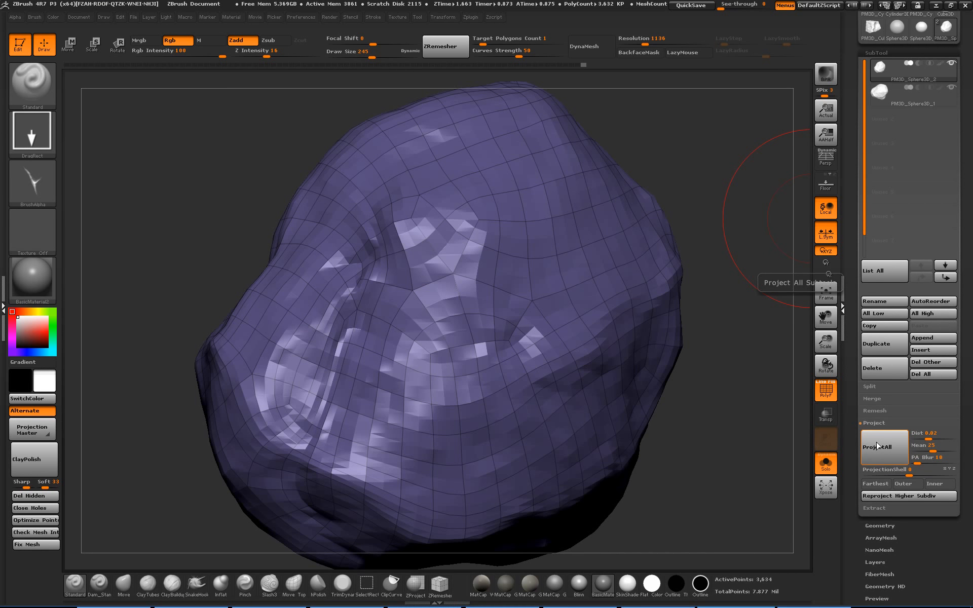
key("ctrl+d")
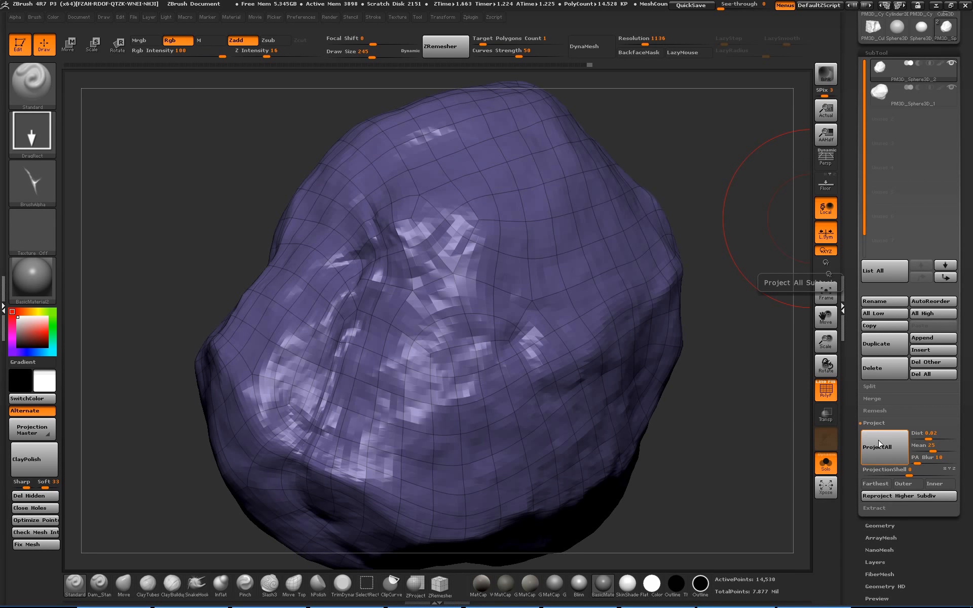
Project the original's detail onto the remeshed rock at subdivision levels 4 and 5, keeping Dist at 0.02 and Mean at 25.
key("ctrl+d")
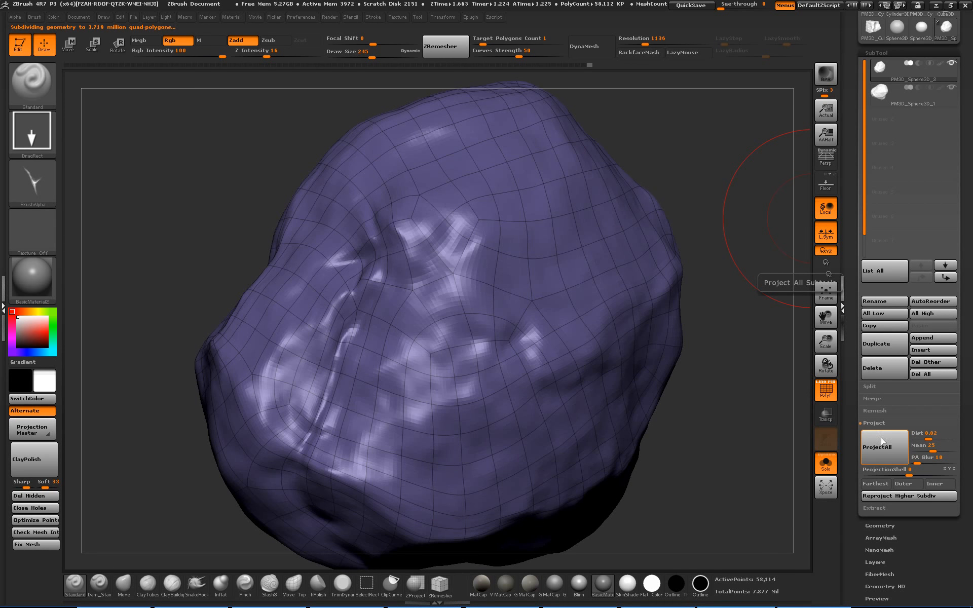
mouse_move(654, 456)
left_mouse_down()
mouse_move(712, 378)
mouse_move(720, 385)
mouse_move(697, 403)
mouse_move(678, 393)
mouse_move(686, 402)
left_mouse_up()
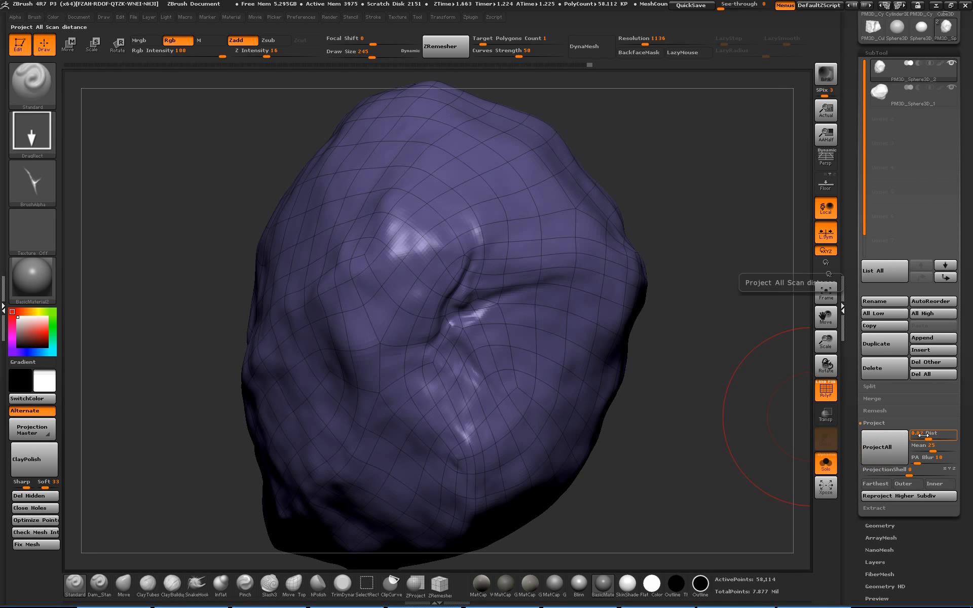
key("ctrl")
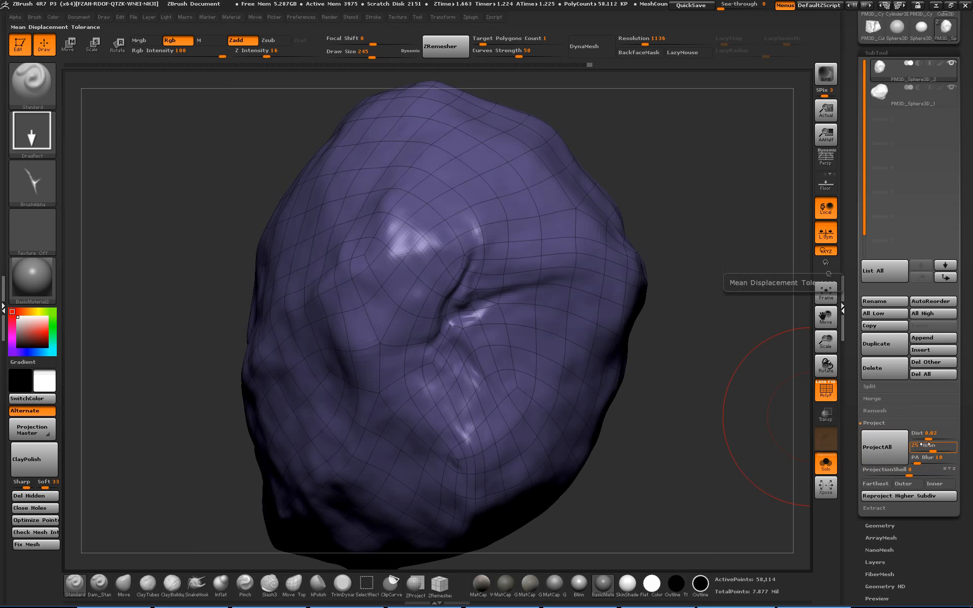
left_click(887, 455)
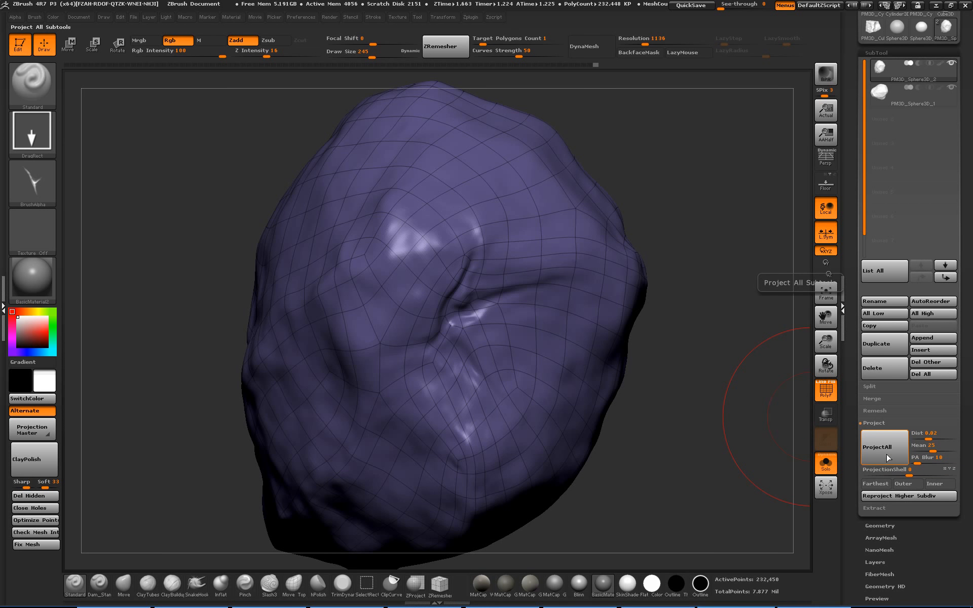
left_click(887, 457)
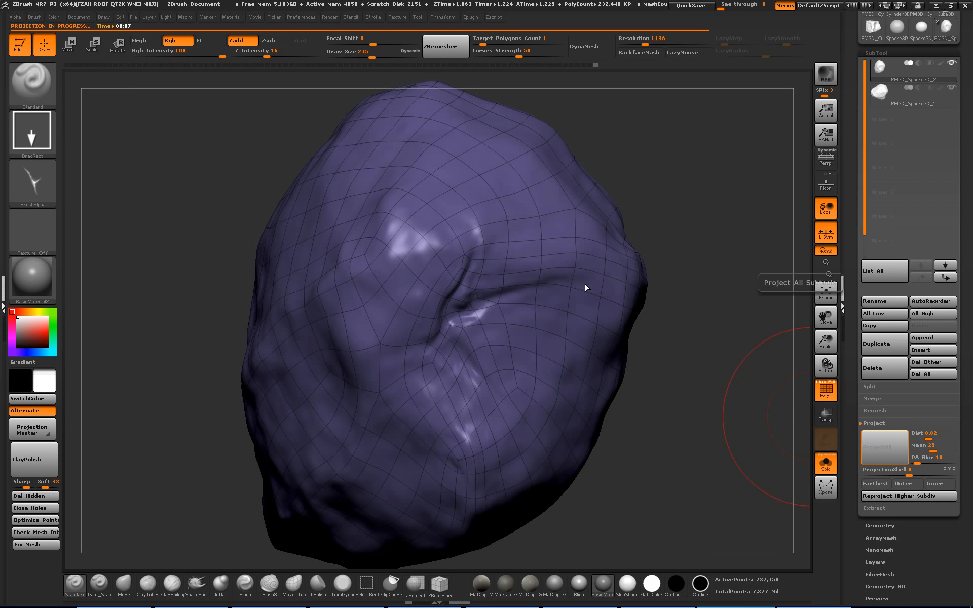
Project the original's finest detail onto the remeshed rock at subdivision levels 6 and 7, hiding the polyframe before the final projection.
left_click_drag(667, 315, 656, 333, "alt")
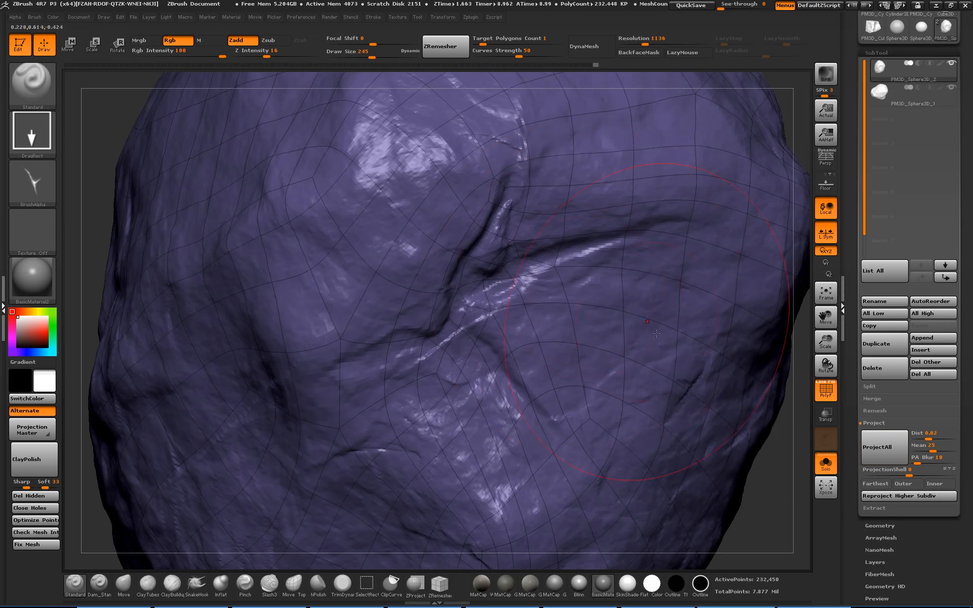
left_click(878, 447)
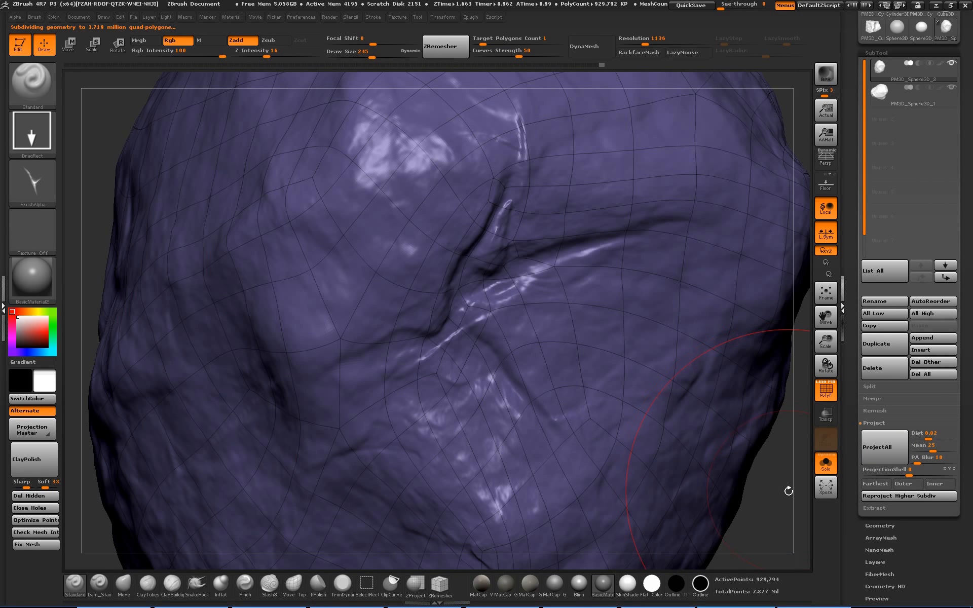
left_click_drag(787, 488, 732, 433, "alt")
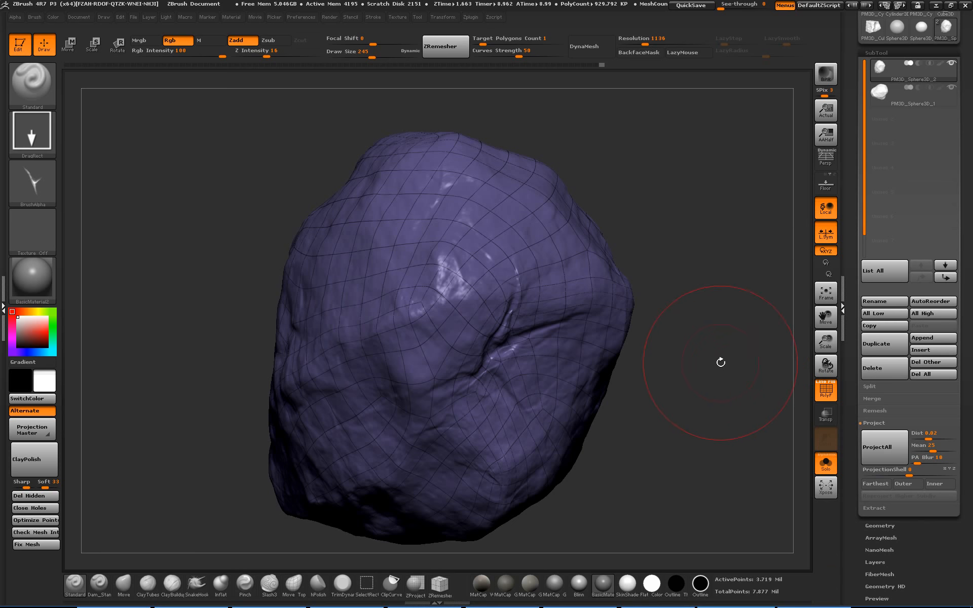
key("shift+f")
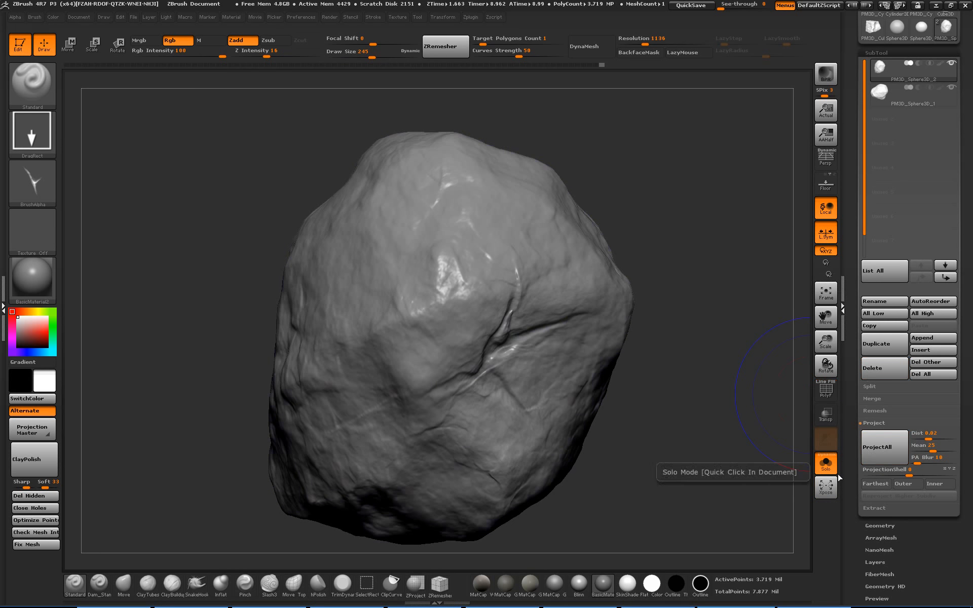
left_click(885, 447)
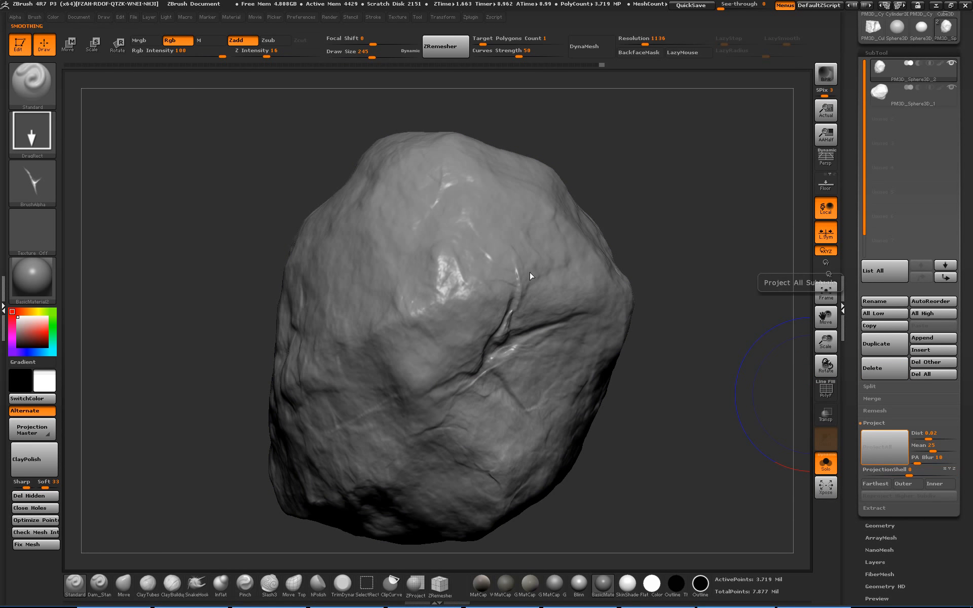
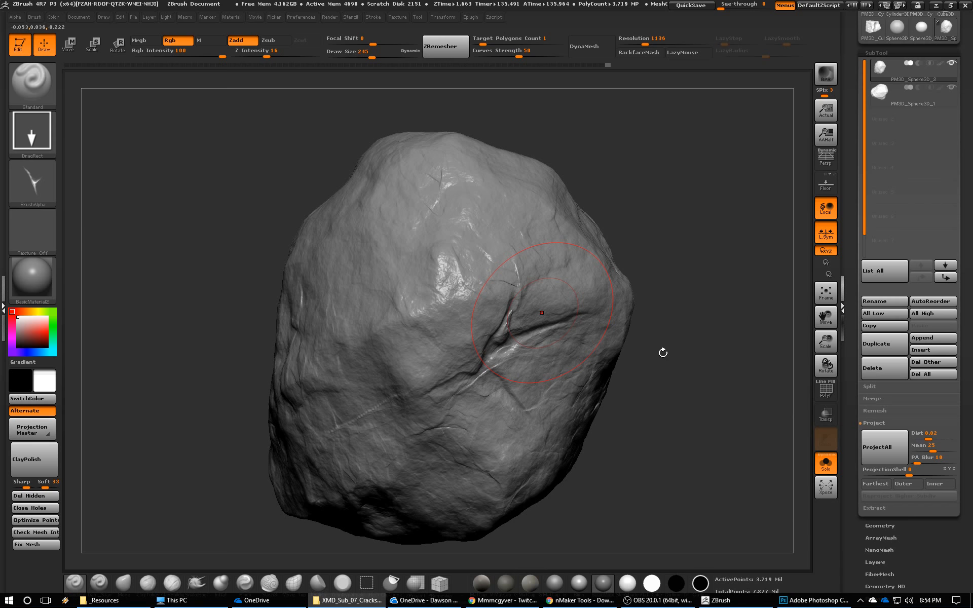
Check the projected detail from another angle and lower the remeshed rock to subdivision level 1.
left_click_drag(663, 353, 767, 223)
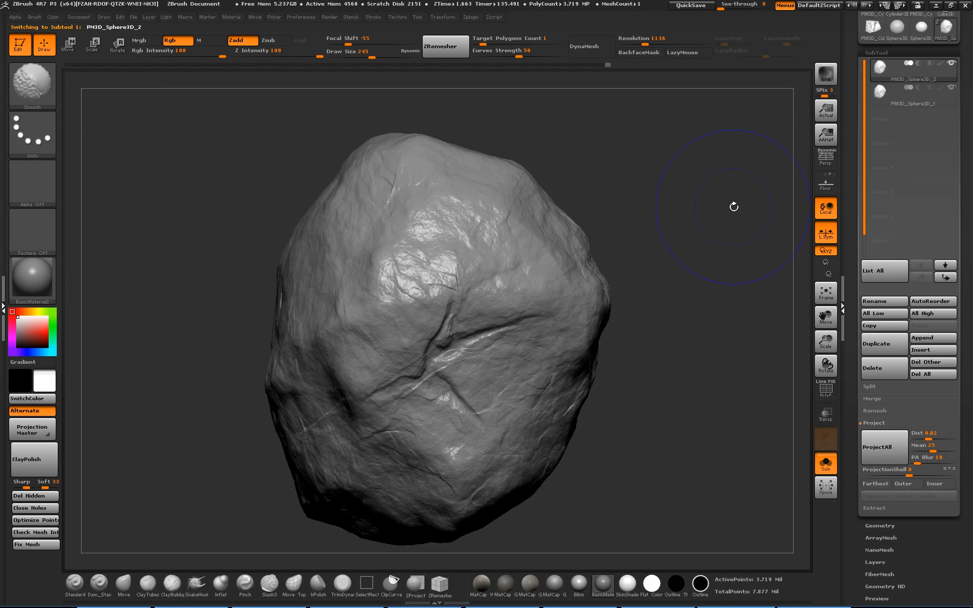
key("shift+d")
key("shift+d")
key("shift+d")
key("shift+d")
key("shift+d")
key("shift+d")
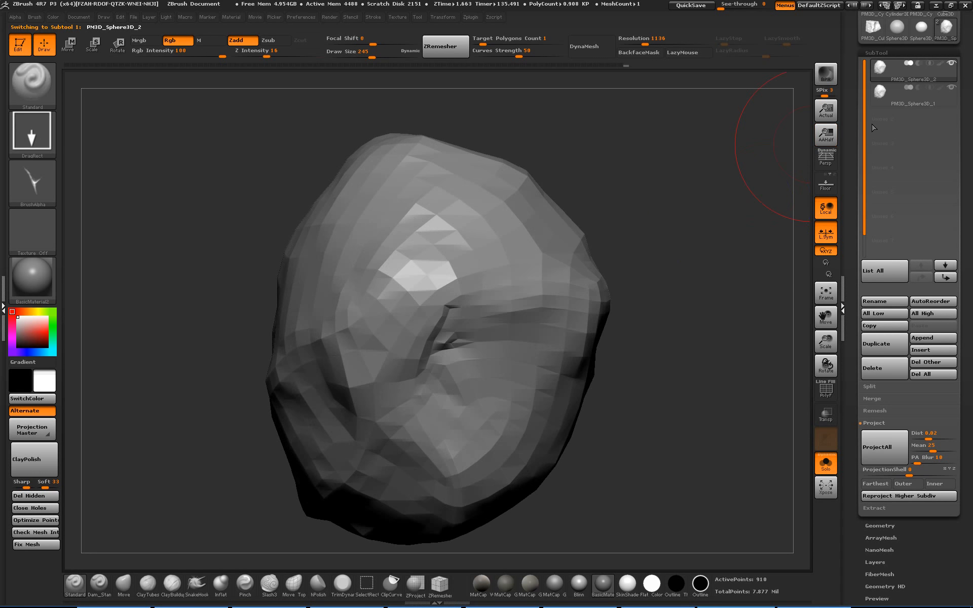
Delete the original high-resolution rock subtool, keeping only the remeshed rock.
left_click(890, 99)
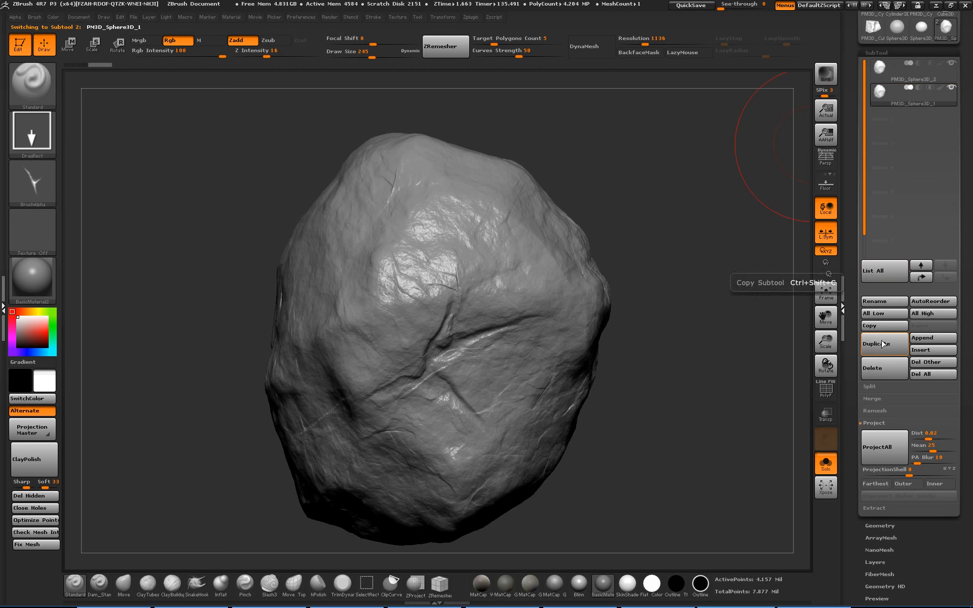
left_click(885, 374)
left_click(782, 398)
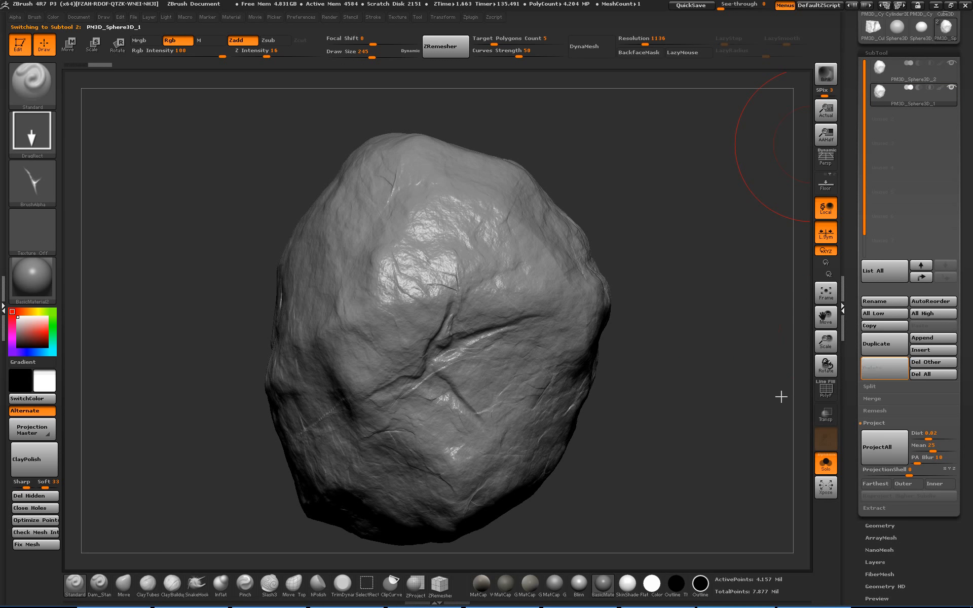
mouse_move(754, 312)
left_mouse_down()
mouse_move(754, 336)
mouse_move(722, 304)
mouse_move(725, 334)
mouse_move(746, 315)
left_mouse_up()
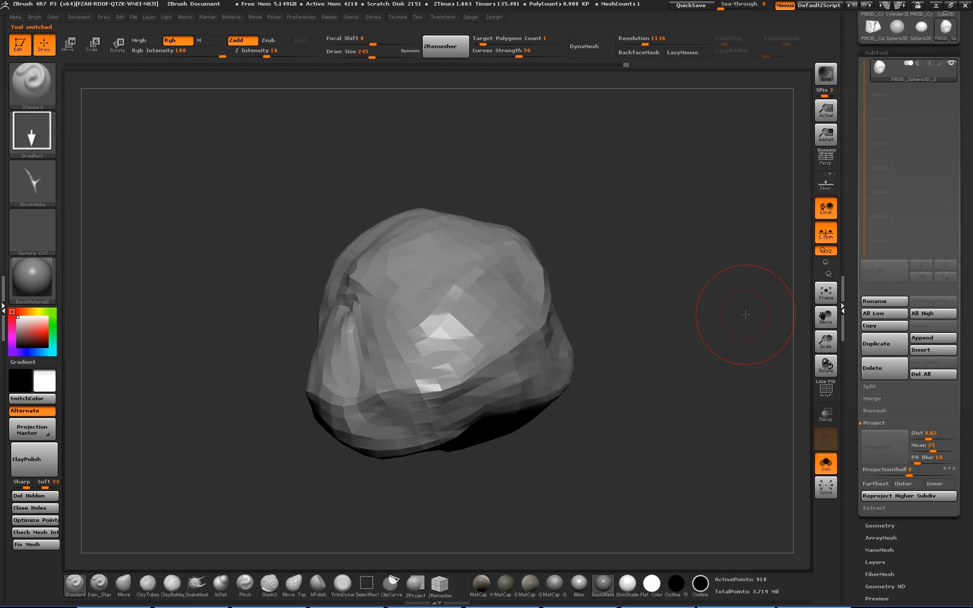
Show the rock's polyframe and set the SelectRect brush to the Lasso stroke.
mouse_move(743, 312)
left_mouse_down()
mouse_move(709, 310)
mouse_move(740, 301)
mouse_move(684, 347)
mouse_move(712, 324)
left_mouse_up()
key("shift+f")
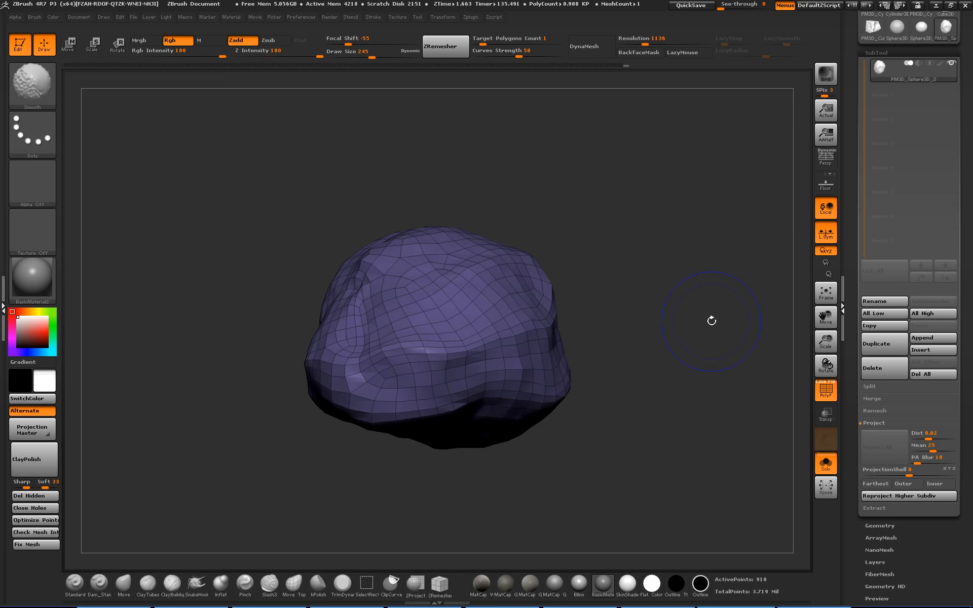
left_click_drag(699, 263, 665, 274)
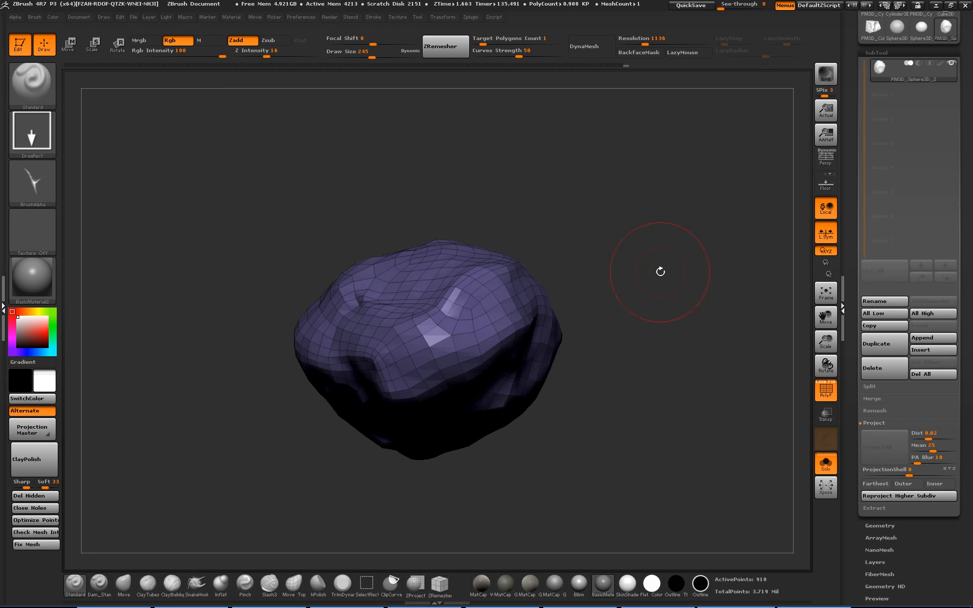
mouse_move(630, 211)
left_mouse_down()
mouse_move(634, 198)
mouse_move(642, 263)
mouse_move(602, 219)
mouse_move(593, 257)
mouse_move(628, 262)
left_mouse_up()
left_click_drag(561, 212, 579, 430, "ctrl+shift")
key("ctrl+z")
left_click(366, 583)
key("ctrl+shift")
left_click(32, 134)
left_click(234, 140)
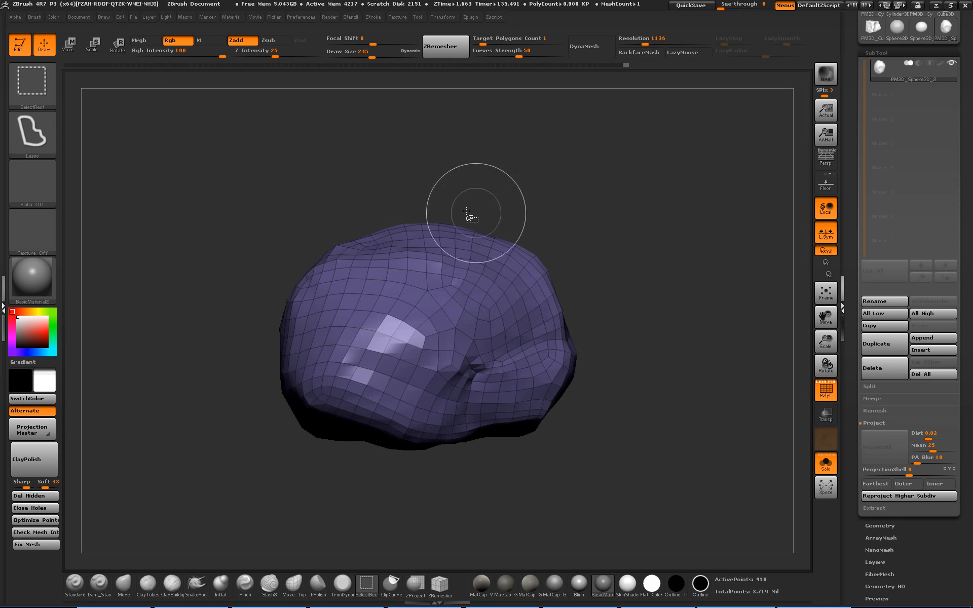
mouse_move(573, 211)
left_mouse_down("ctrl+shift")
mouse_move(532, 413)
mouse_move(646, 482)
mouse_move(624, 391)
left_mouse_up("ctrl+shift")
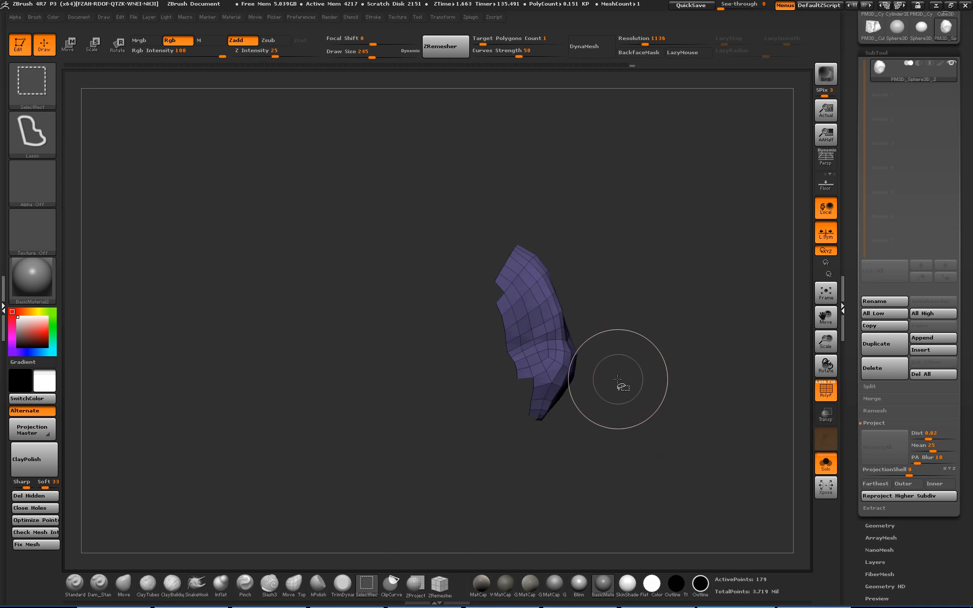
left_click(593, 255, "ctrl+shift")
mouse_move(501, 226)
left_mouse_down("ctrl+shift")
mouse_move(558, 243)
mouse_move(563, 329)
mouse_move(530, 474)
mouse_move(656, 402)
left_mouse_up("ctrl+shift")
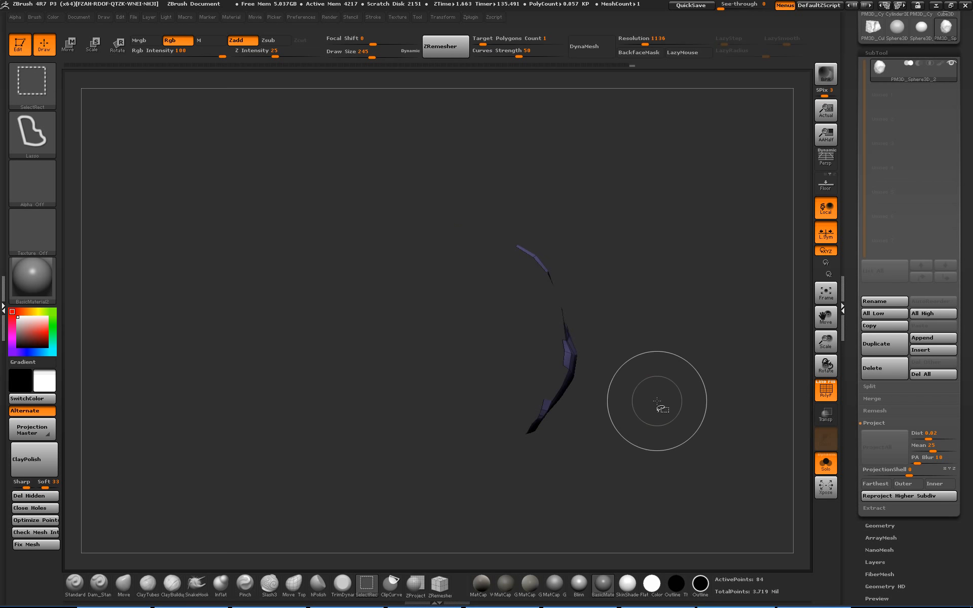
left_click(595, 298, "ctrl+shift")
Lasso the rock's narrow end, assign it its own polygroup, and isolate that group to check it.
mouse_move(500, 225)
left_mouse_down("ctrl+shift")
mouse_move(563, 265)
mouse_move(528, 482)
mouse_move(652, 413)
mouse_move(556, 450)
mouse_move(584, 431)
left_mouse_up("ctrl+shift")
left_click(617, 413, "ctrl+shift")
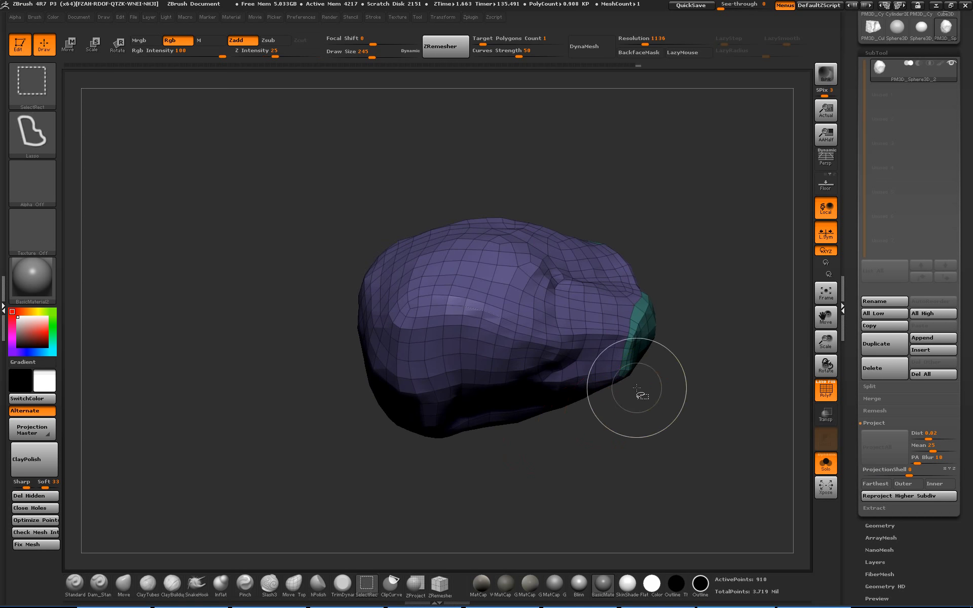
left_click(637, 338, "ctrl+shift")
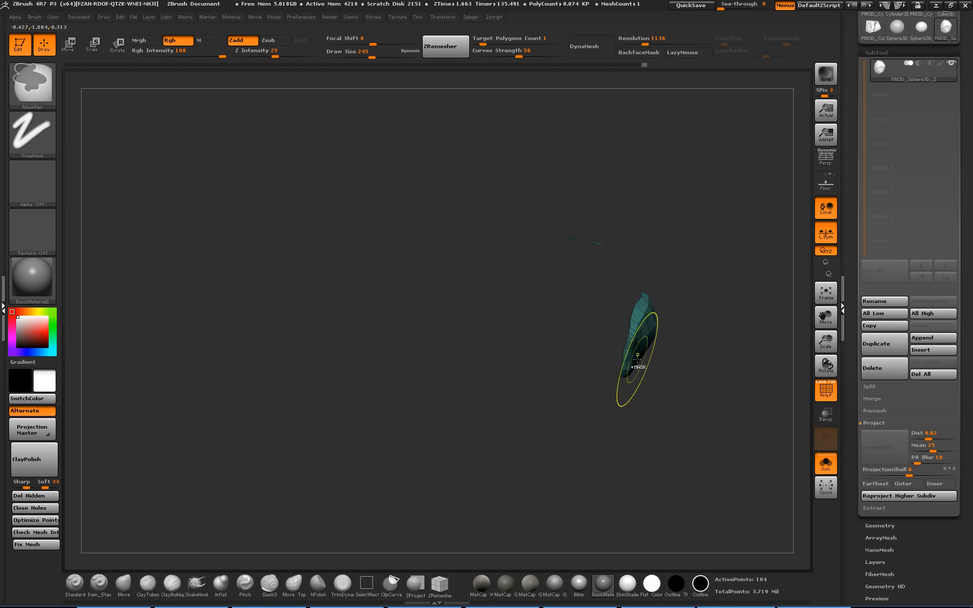
left_click(635, 355, "ctrl+shift")
Isolate faces on the rock's underside with the lasso, group them as a new polygroup, and show the whole rock again.
mouse_move(627, 378)
left_mouse_down("ctrl+shift")
mouse_move(532, 387)
mouse_move(364, 439)
mouse_move(433, 533)
left_mouse_up("ctrl+shift")
mouse_move(574, 472)
left_mouse_down()
mouse_move(566, 335)
mouse_move(598, 435)
mouse_move(613, 453)
mouse_move(638, 437)
mouse_move(629, 447)
left_mouse_up()
left_click(593, 457, "ctrl+shift")
mouse_move(702, 358)
left_mouse_down("ctrl+shift")
mouse_move(664, 350)
mouse_move(540, 376)
mouse_move(453, 374)
mouse_move(629, 477)
mouse_move(607, 422)
mouse_move(691, 454)
mouse_move(649, 431)
left_mouse_up("ctrl+shift")
key("ctrl+w")
left_click(693, 442, "ctrl+shift")
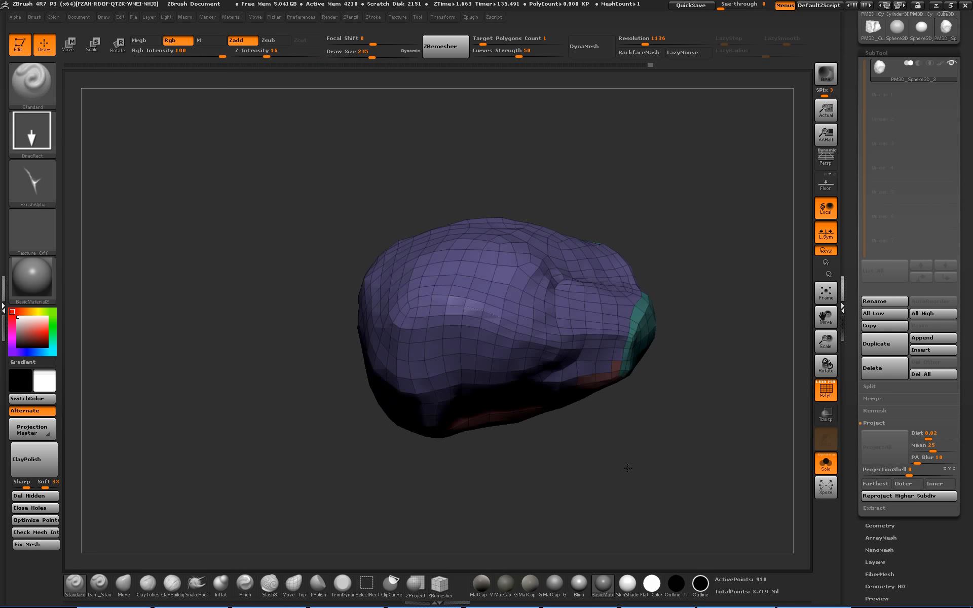
Isolate the upper part of the rock with the lasso, assign it a new polygroup, and show the whole mesh.
left_click(527, 357, "ctrl+shift")
mouse_move(657, 305)
left_mouse_down("ctrl+shift")
mouse_move(647, 238)
mouse_move(316, 273)
left_mouse_up("ctrl+shift")
mouse_move(322, 330)
left_mouse_down()
mouse_move(398, 463)
mouse_move(424, 472)
mouse_move(465, 428)
mouse_move(474, 453)
mouse_move(603, 398)
left_mouse_up()
key("ctrl+w")
left_click(507, 448, "ctrl+shift")
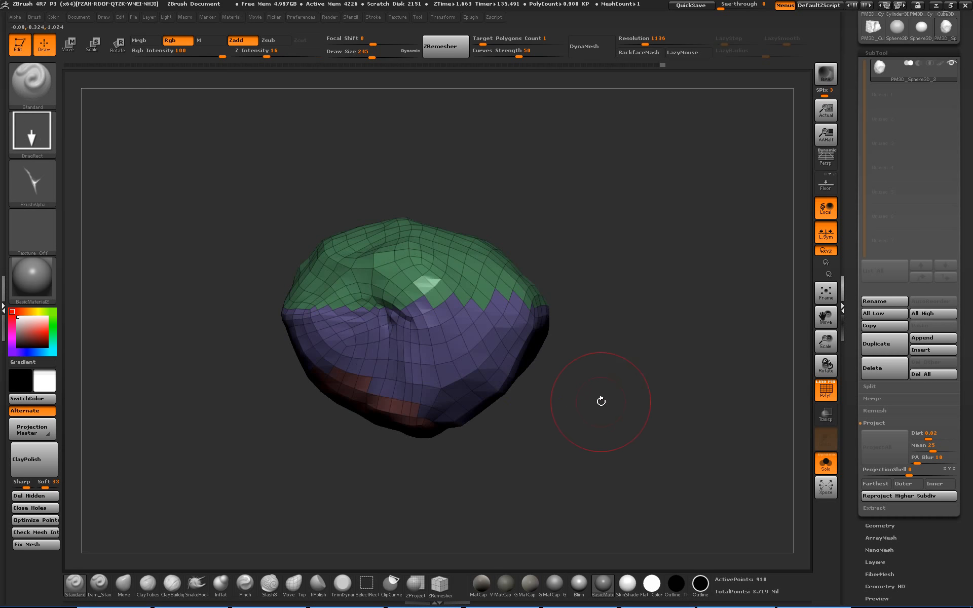
Freeze the rock's subdivision levels in its geometry settings.
left_click(893, 53)
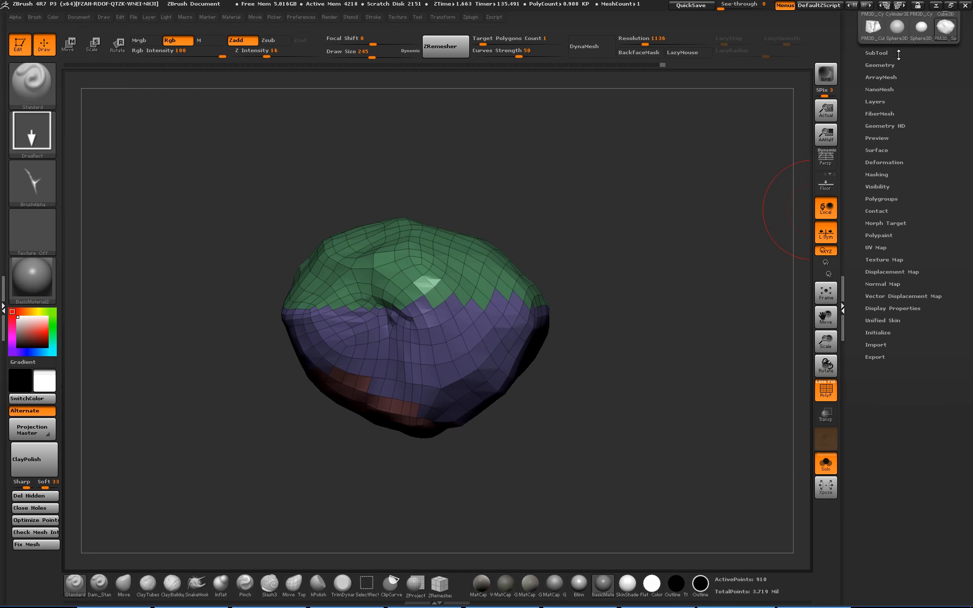
left_click(892, 65)
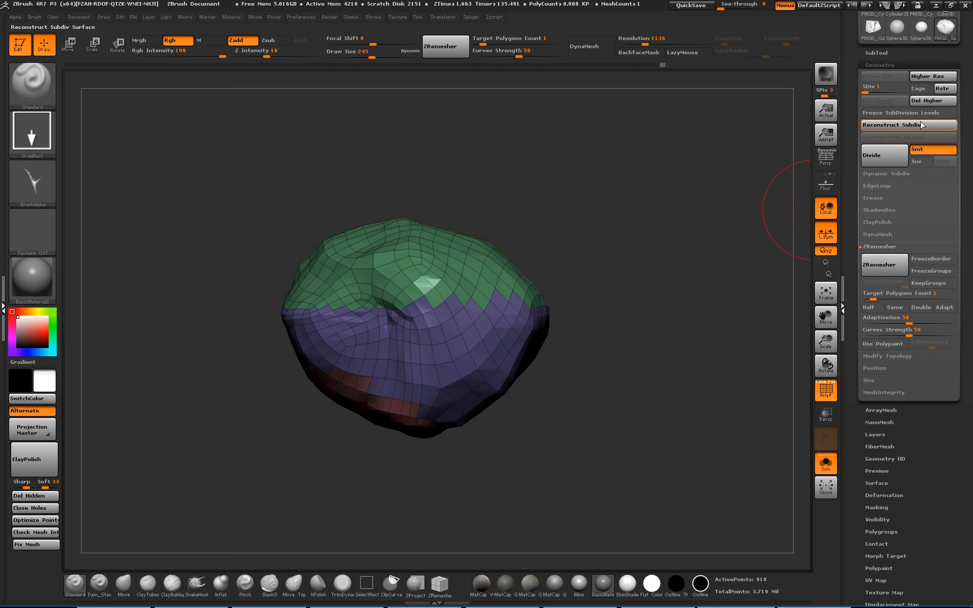
left_click(895, 115)
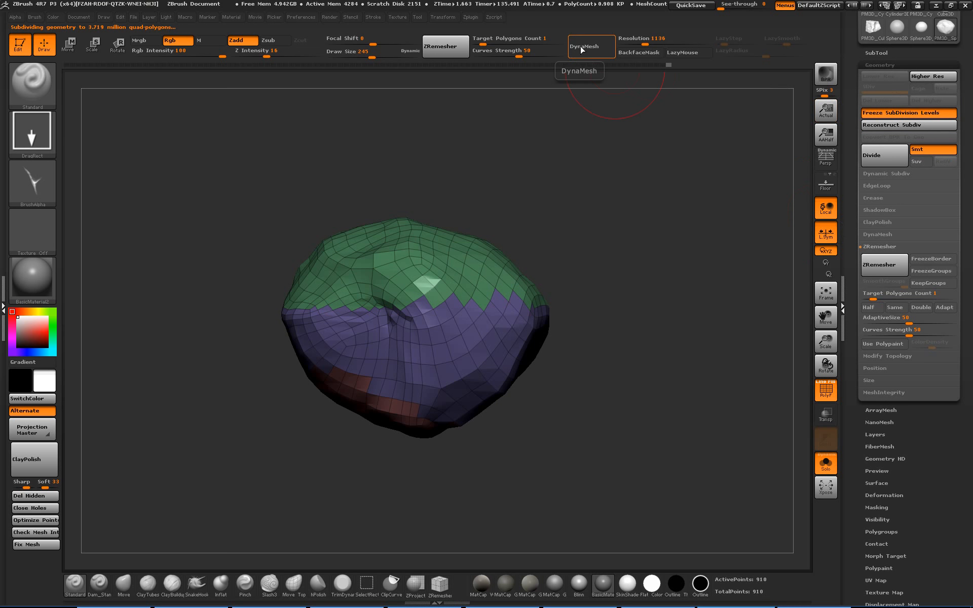
Unwrap the rock's UVs with UV Master, with the Polygroups option enabled.
left_click(472, 17)
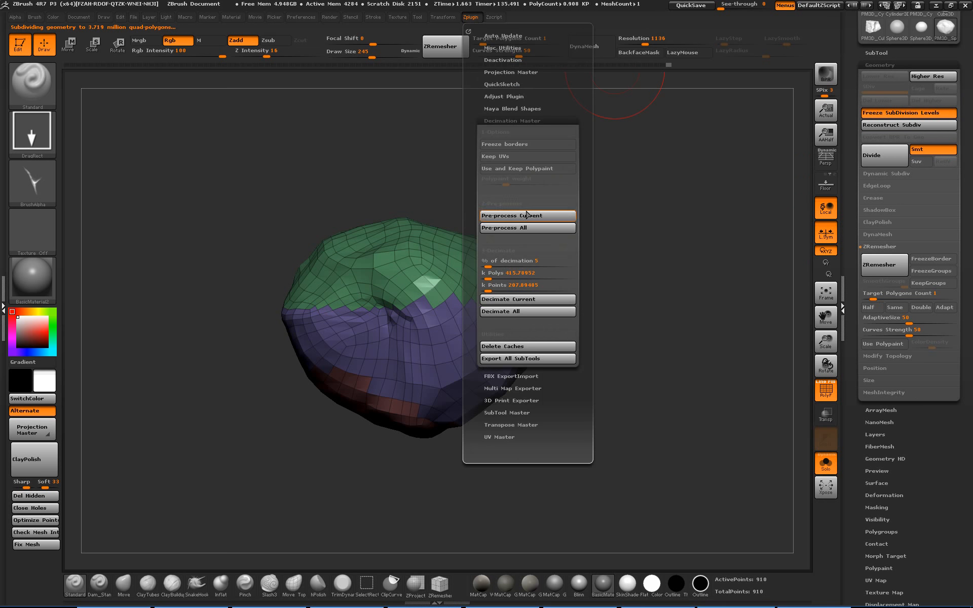
left_click(516, 122)
left_click(499, 193)
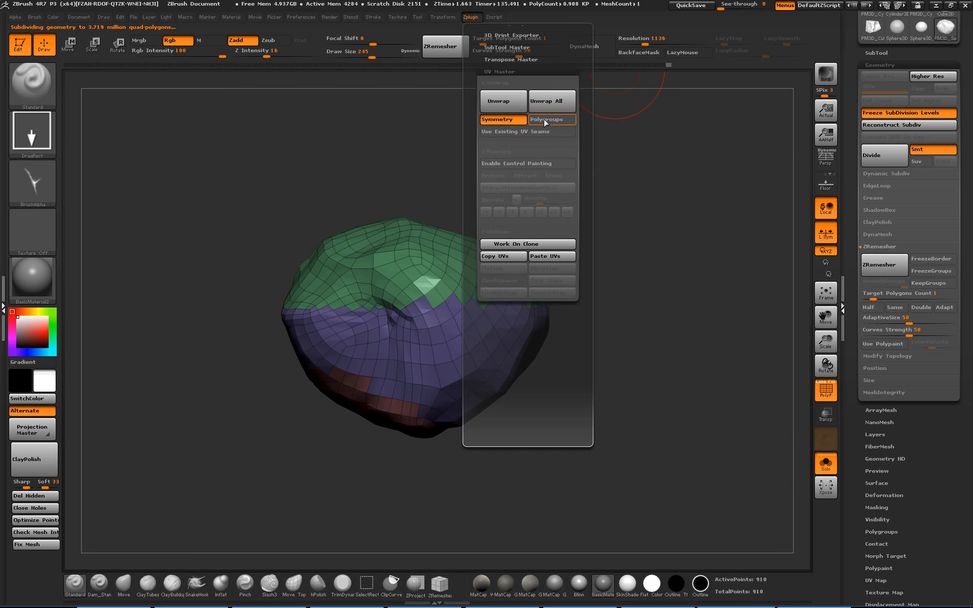
left_click(548, 119)
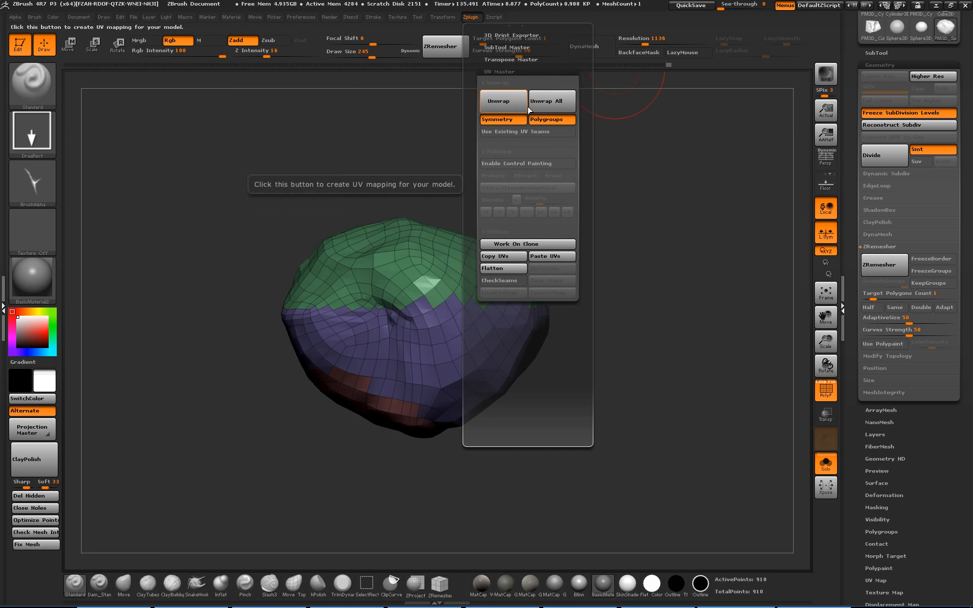
left_click(510, 103)
left_click(471, 17)
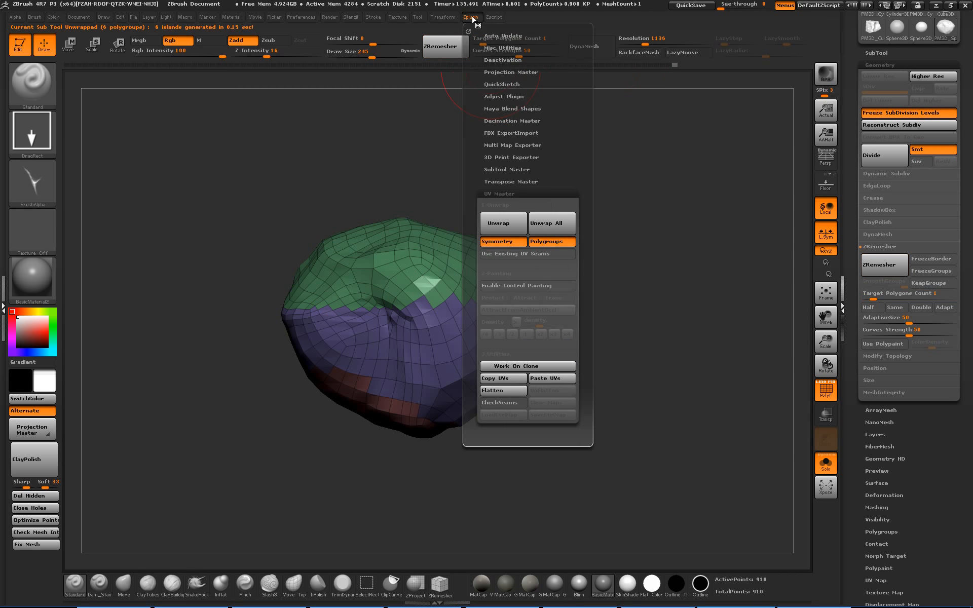
Inspect the rock's UV islands in UV Master's flattened layout, and restore the 3D shape.
left_click(503, 391)
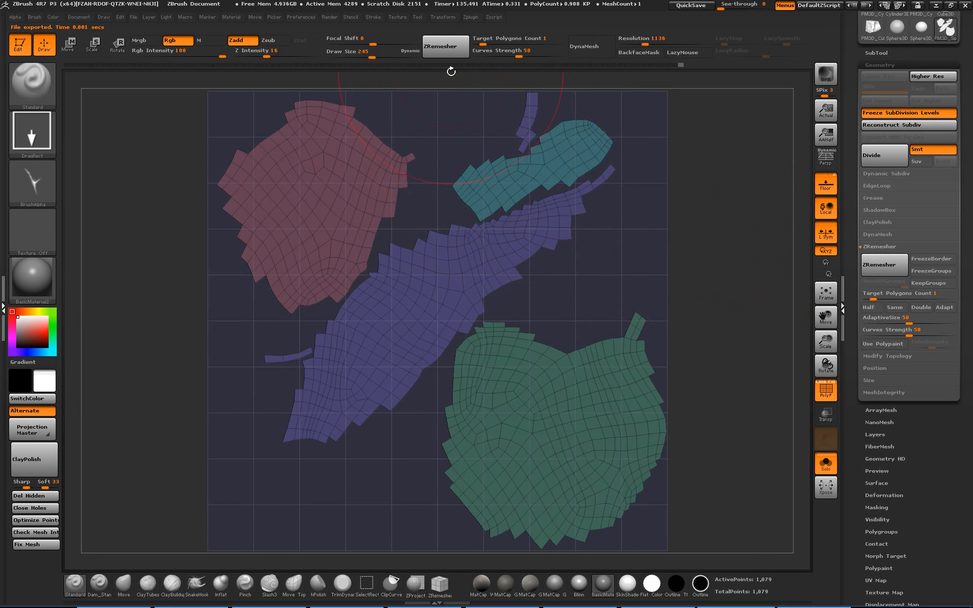
left_click(471, 17)
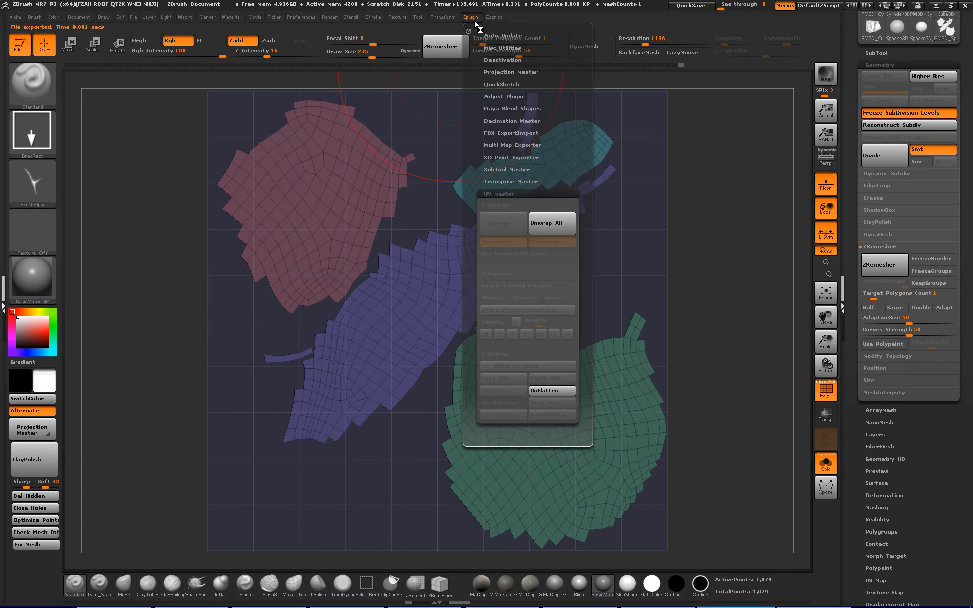
left_click(564, 391)
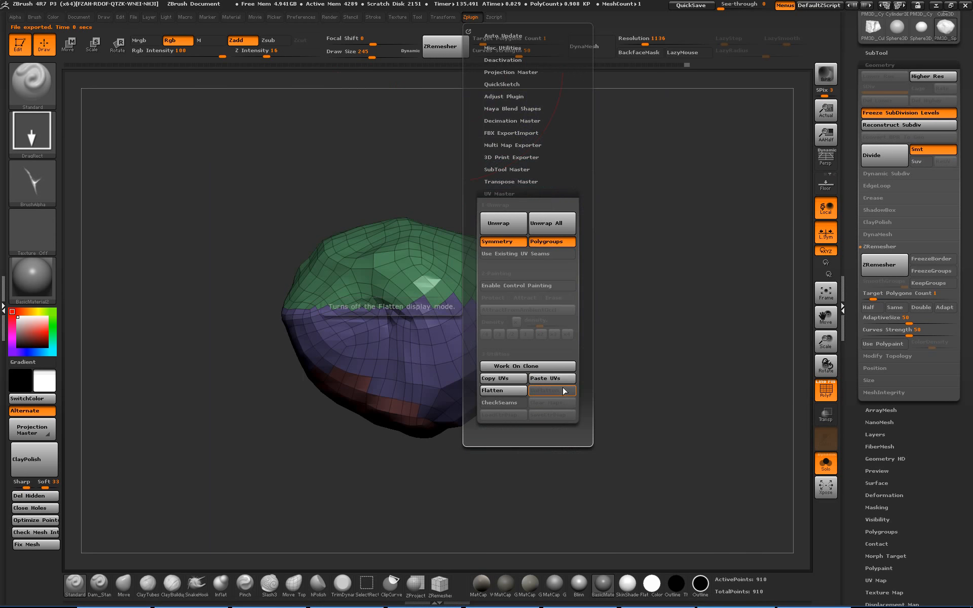
Copy the rock's UVs with UV Master and unfreeze its subdivision levels to restore the high-resolution detail.
left_click(510, 386)
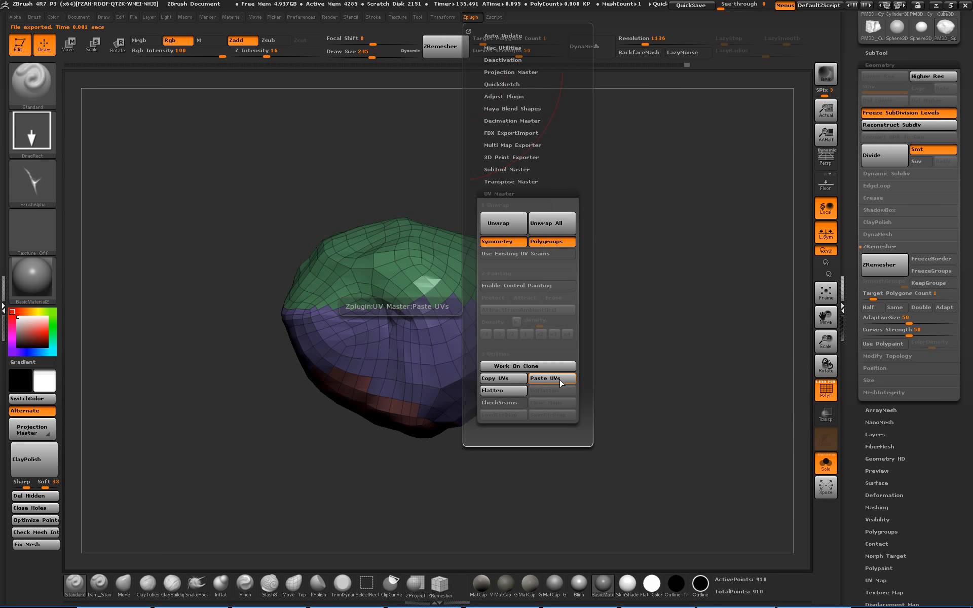
left_click(494, 385)
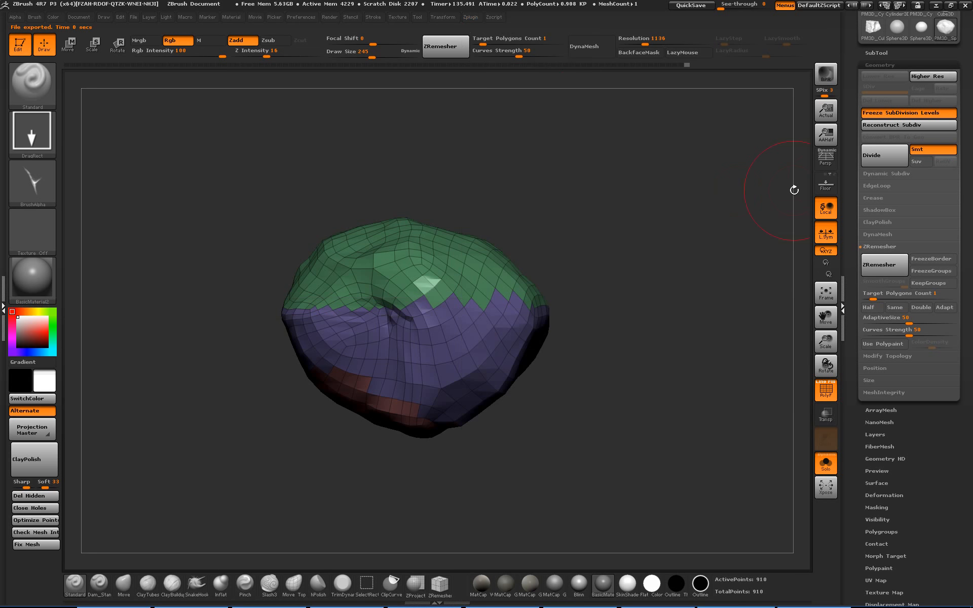
key("ctrl+d")
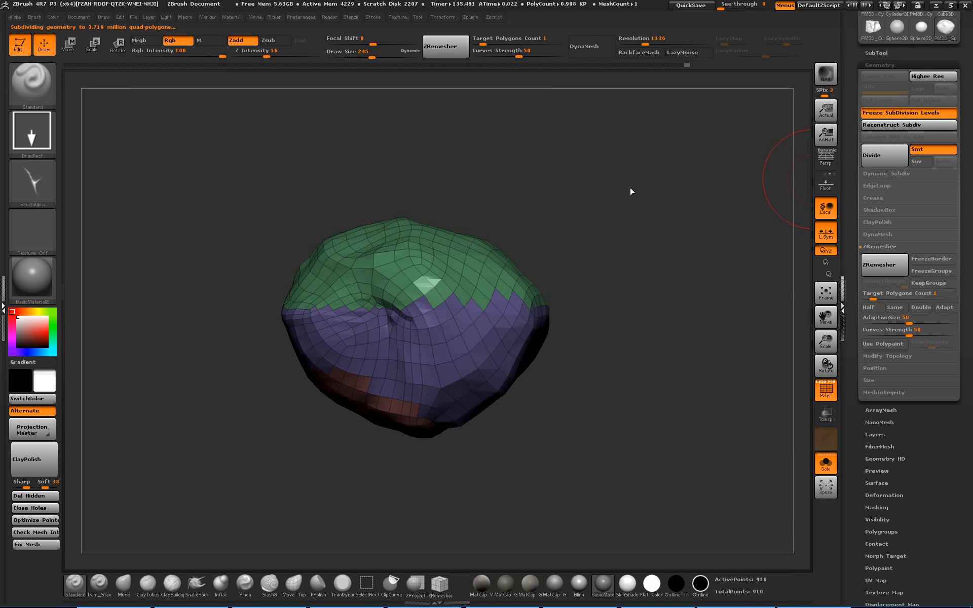
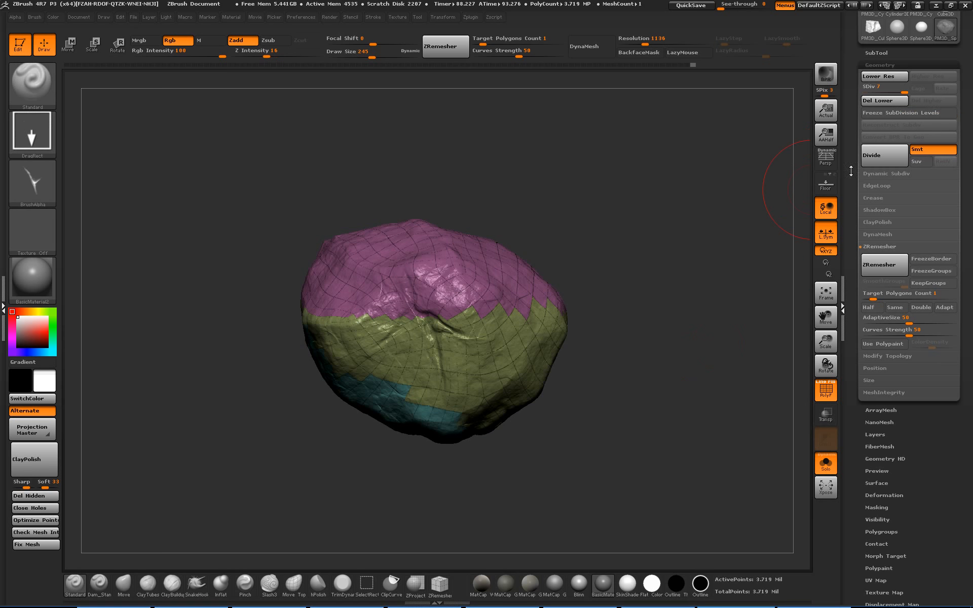
Set the rock to subdivision level 1 and paste the copied UVs onto it with UV Master.
left_click_drag(899, 91, 862, 91)
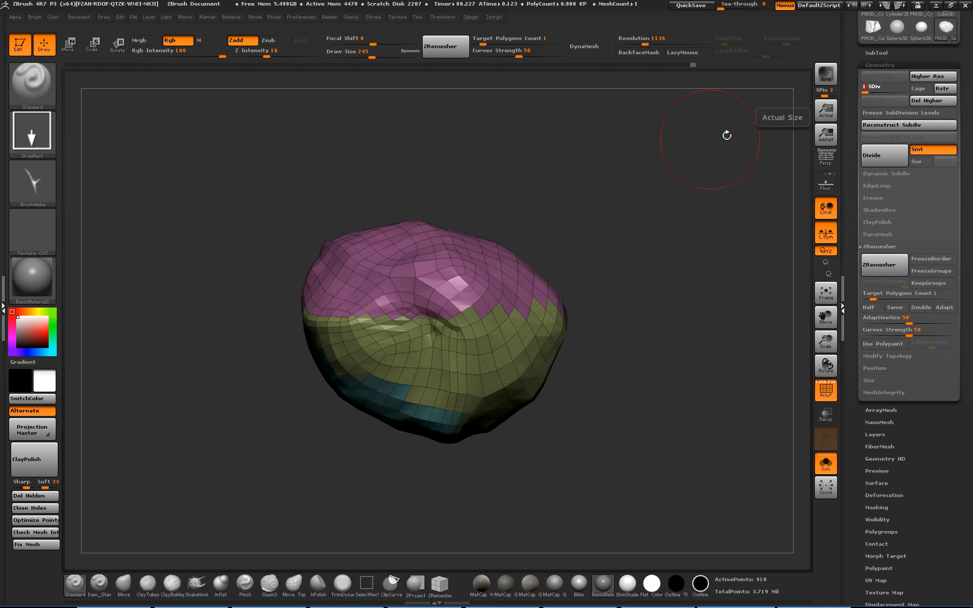
left_click(471, 17)
left_click(555, 379)
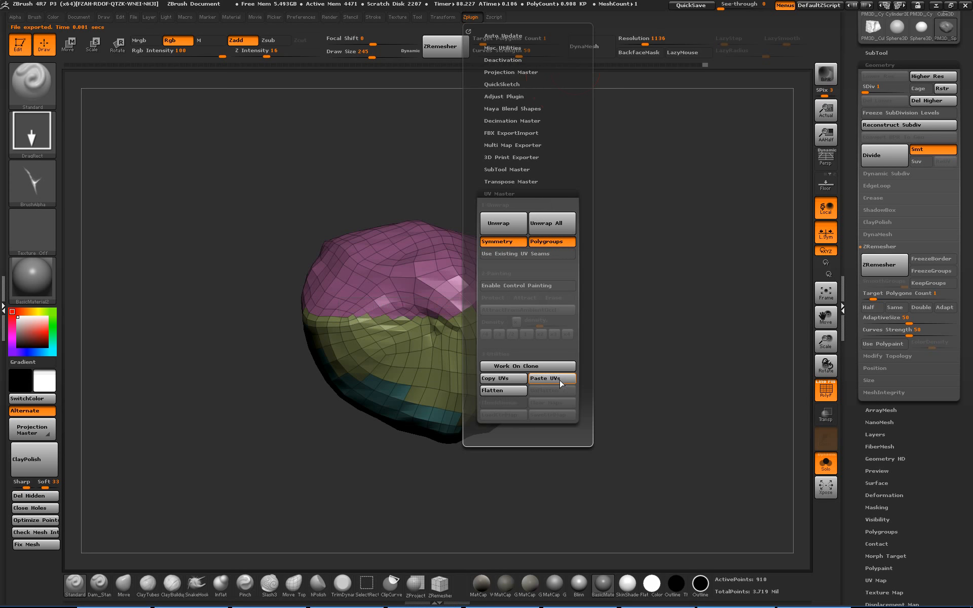
Set the rock's UV map size to 8192.
left_click(880, 65)
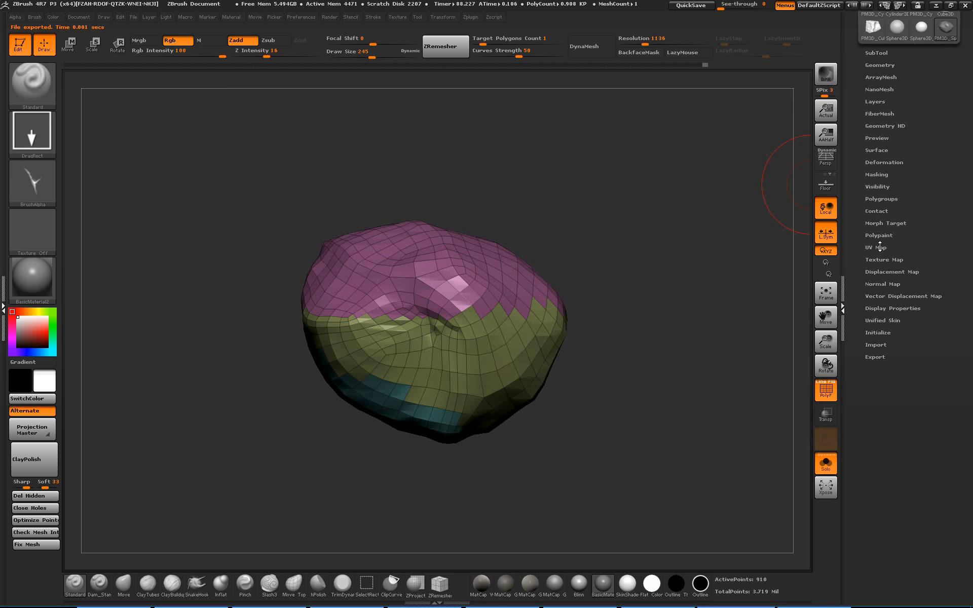
left_click(880, 248)
left_click(944, 296)
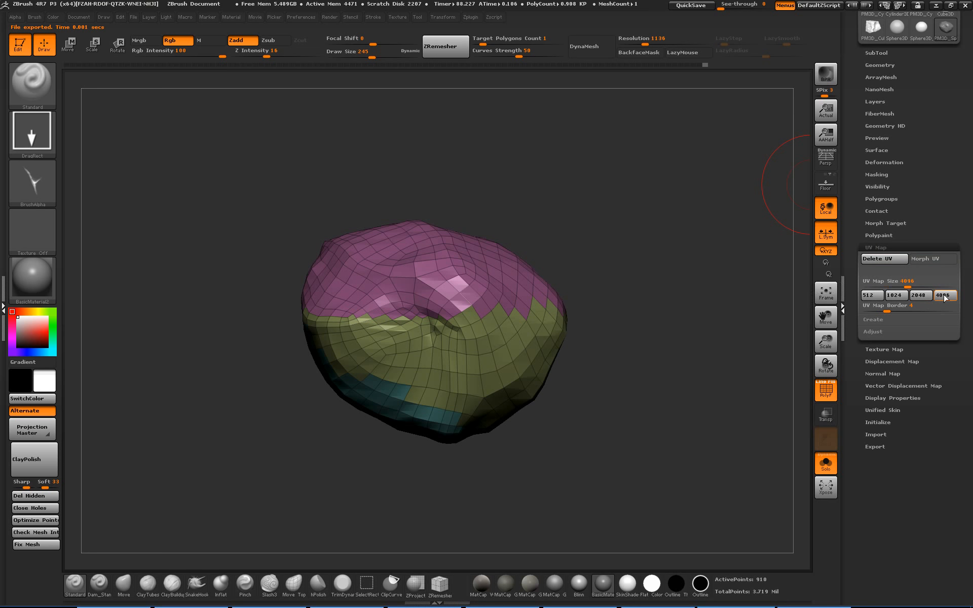
left_click_drag(909, 285, 965, 282)
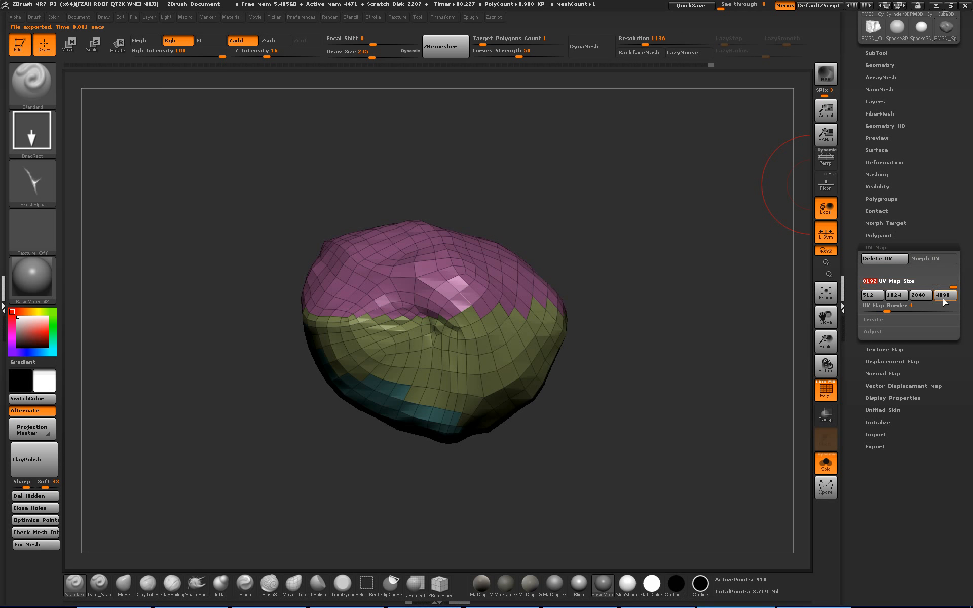
Create a tangent-space normal map for the rock with the SmoothUV and SNormals options enabled.
left_click(883, 373)
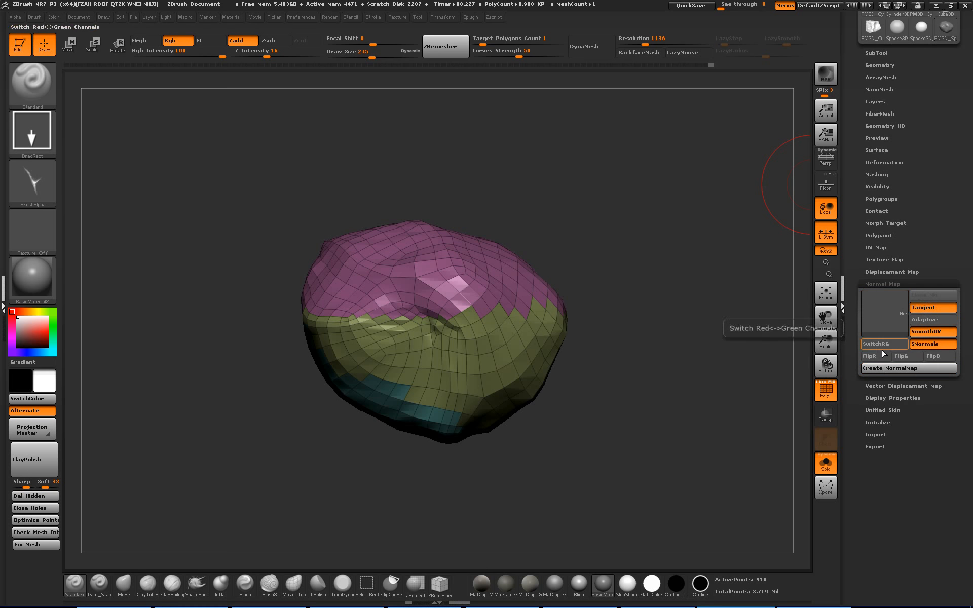
left_click(892, 368)
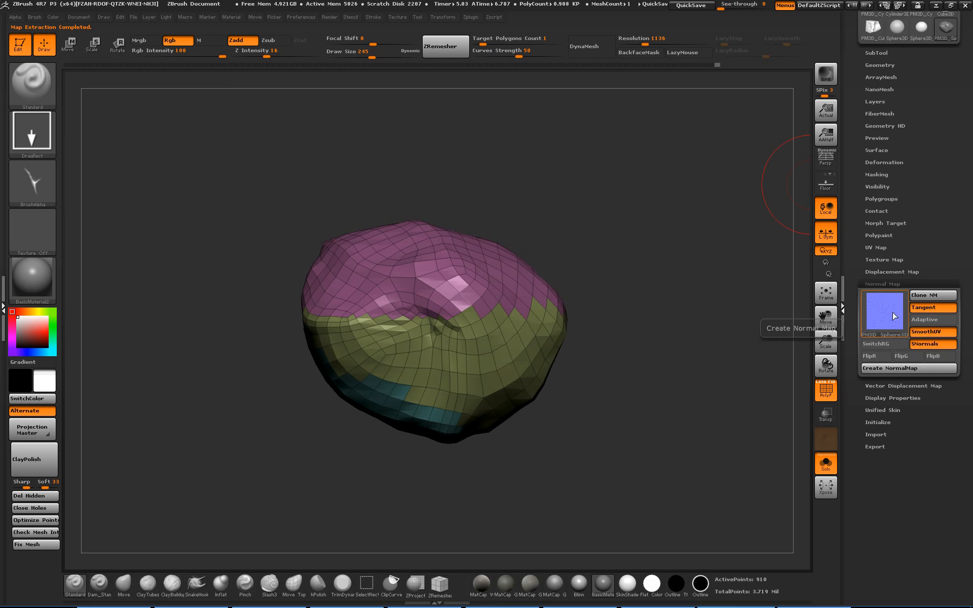
mouse_move(887, 312)
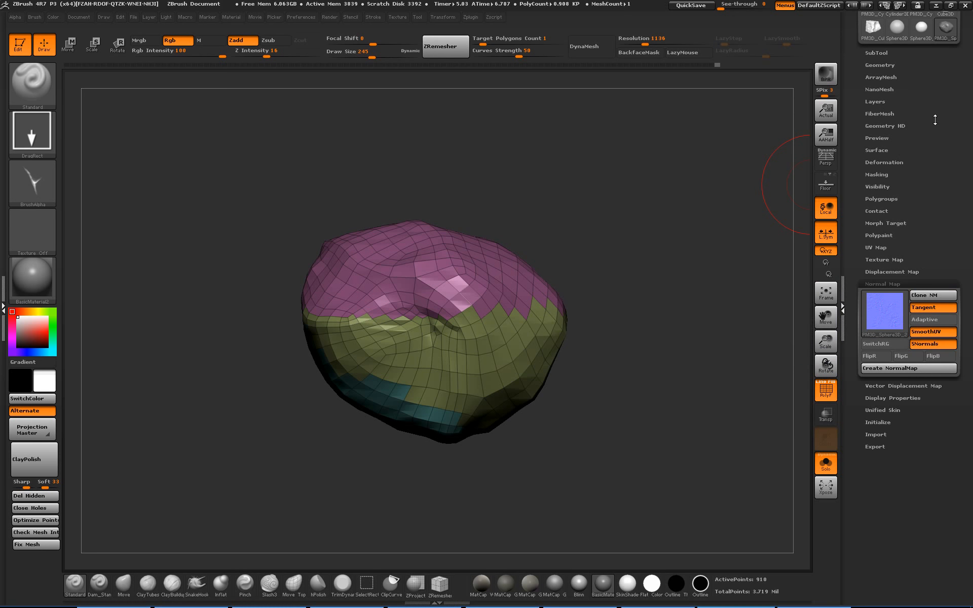
Raise the rock to subdivision level 7.
left_click(890, 65)
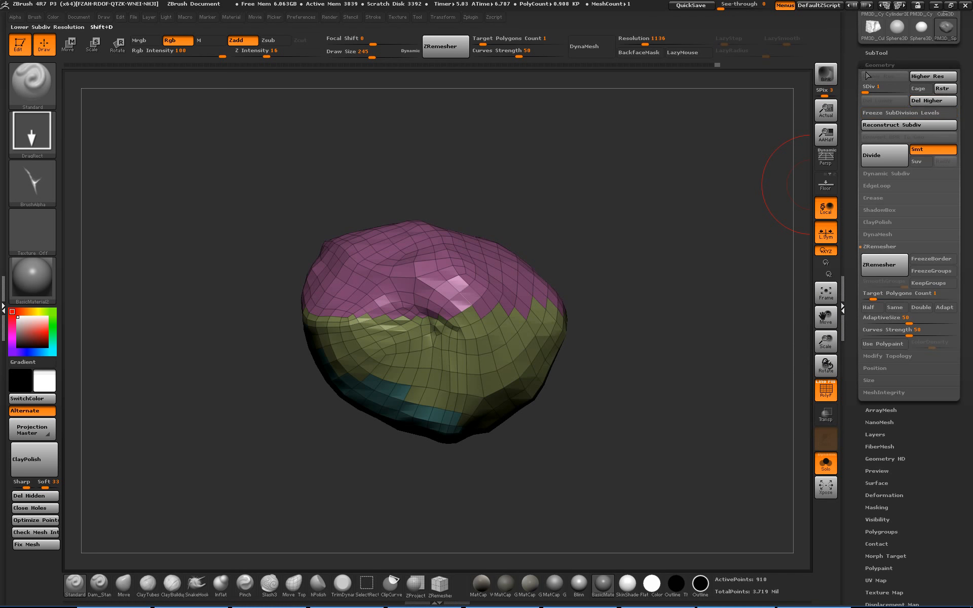
left_click_drag(854, 81, 854, 137)
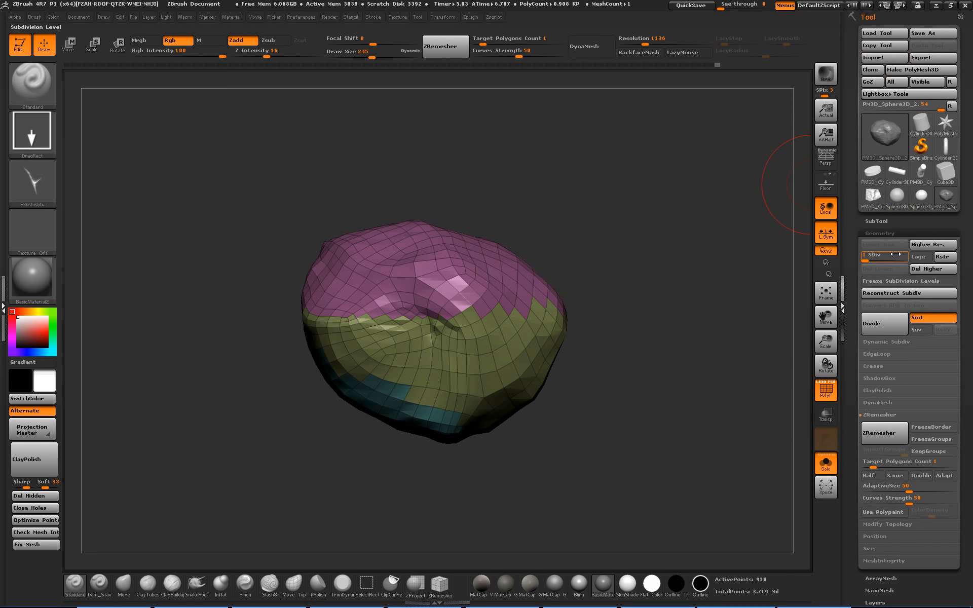
left_click_drag(868, 259, 907, 260)
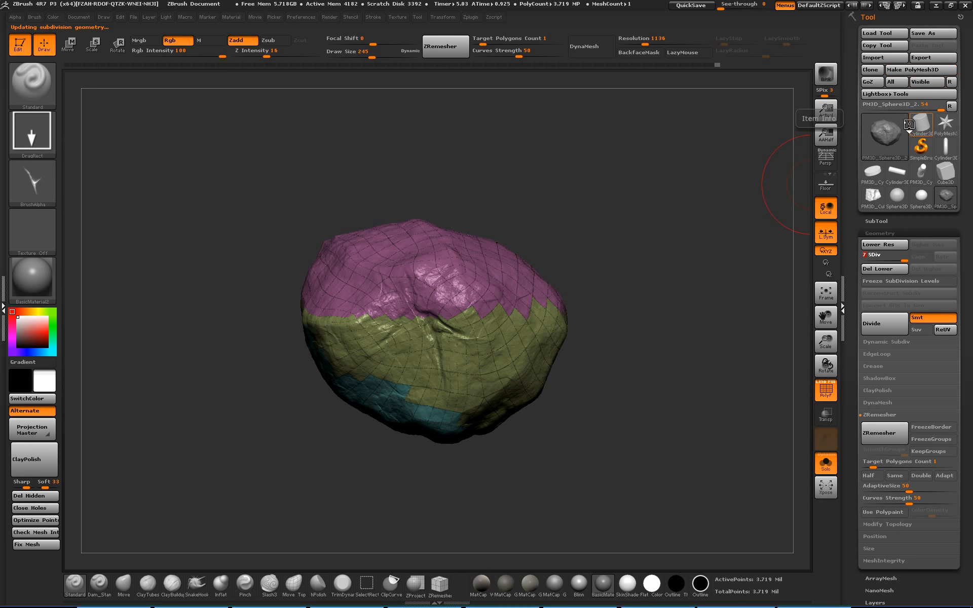
left_click(876, 233)
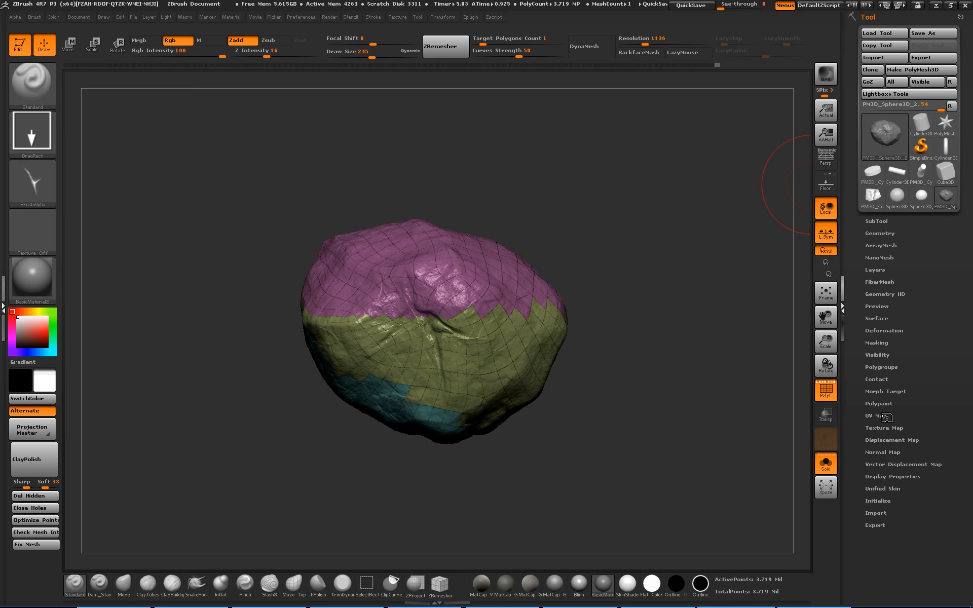
Show the rock's subtool list and lower the mesh to its lowest subdivision level.
left_click(870, 222)
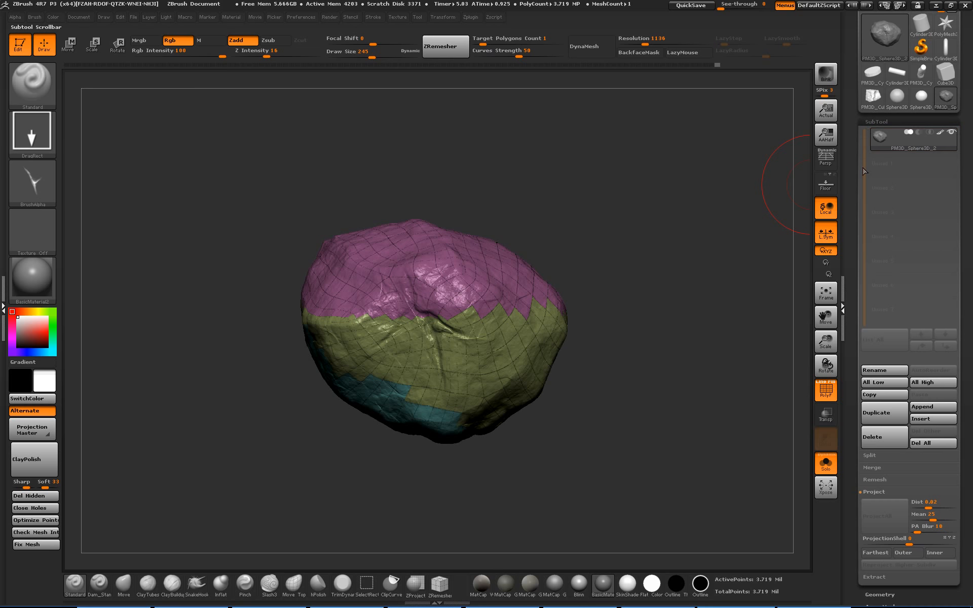
key("shift+d")
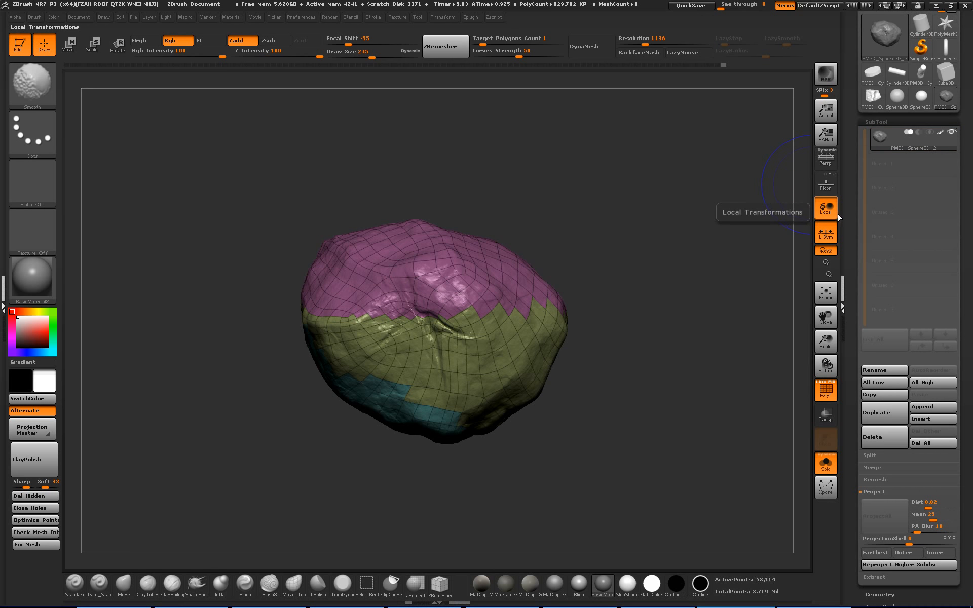
key("shift+d")
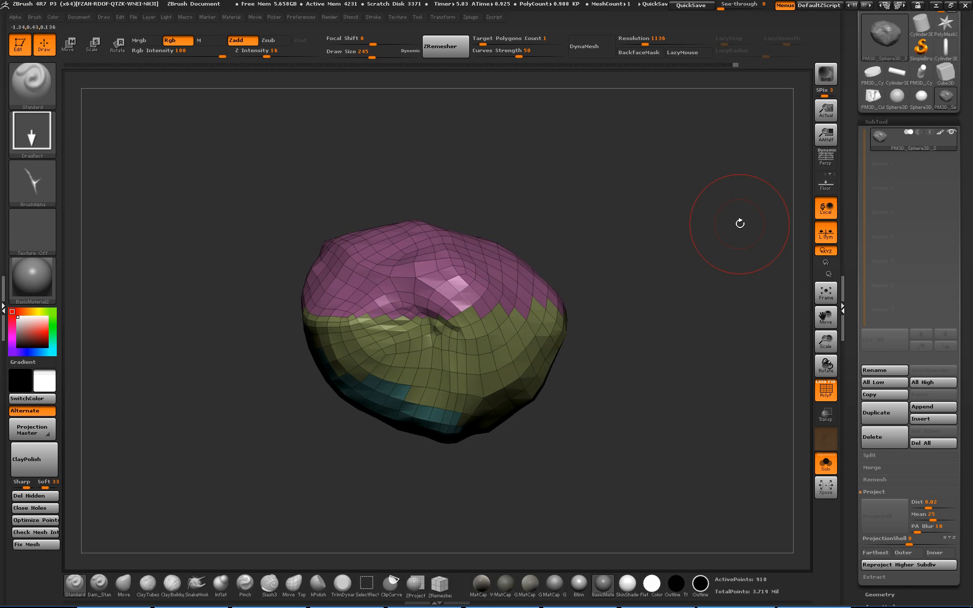
left_click_drag(853, 89, 854, 201)
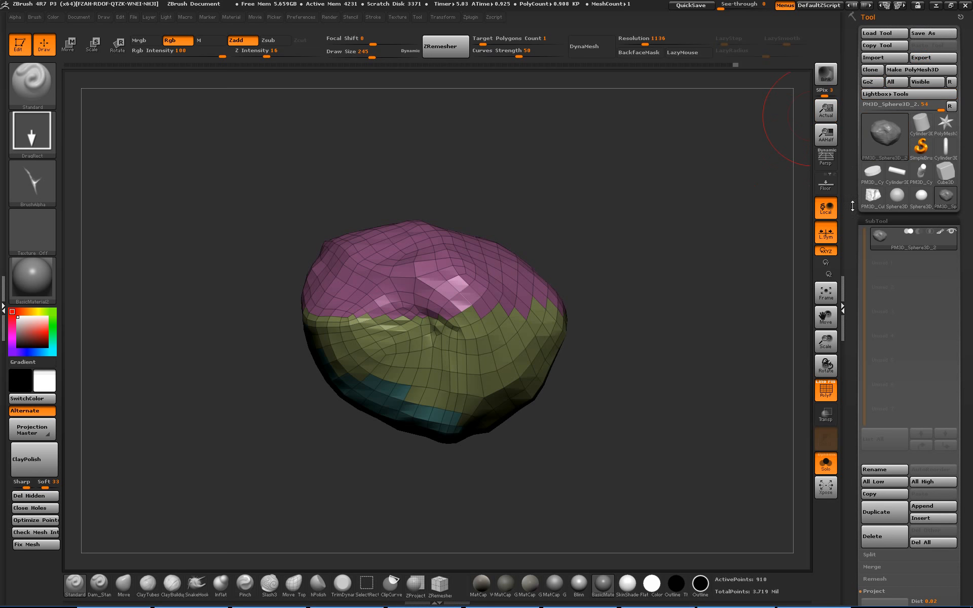
left_click(883, 59)
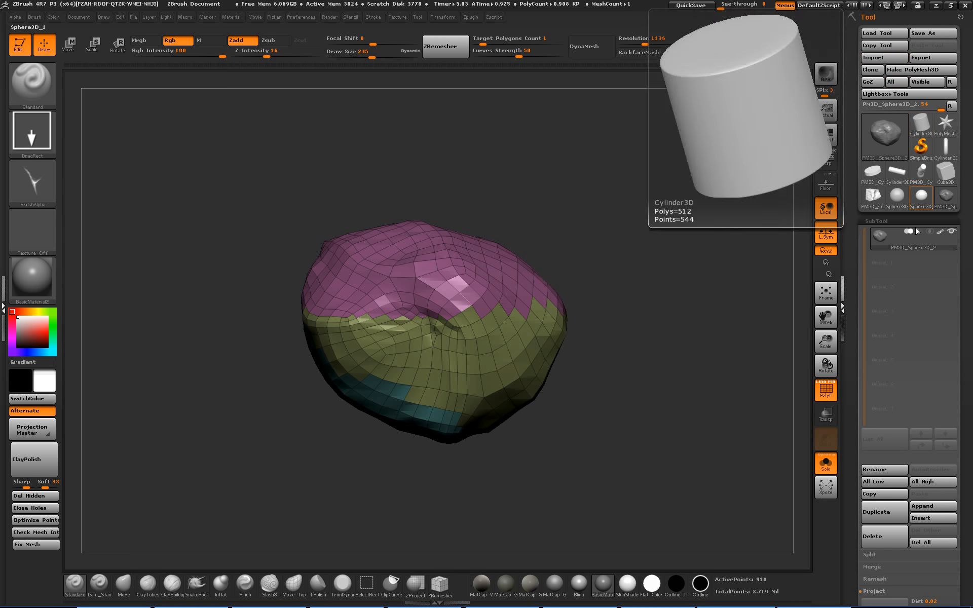
mouse_move(881, 250)
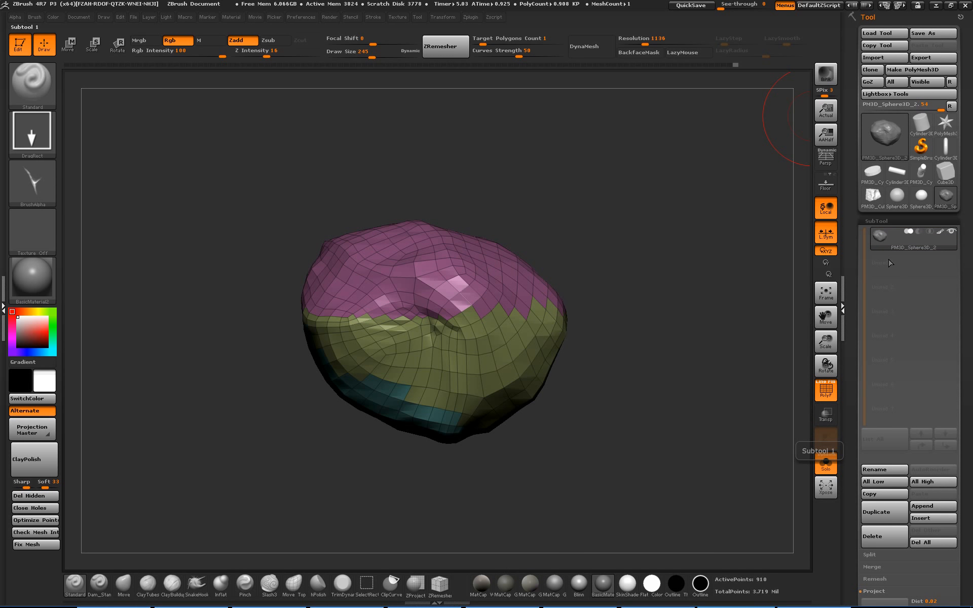
left_click(881, 221)
left_click(881, 221)
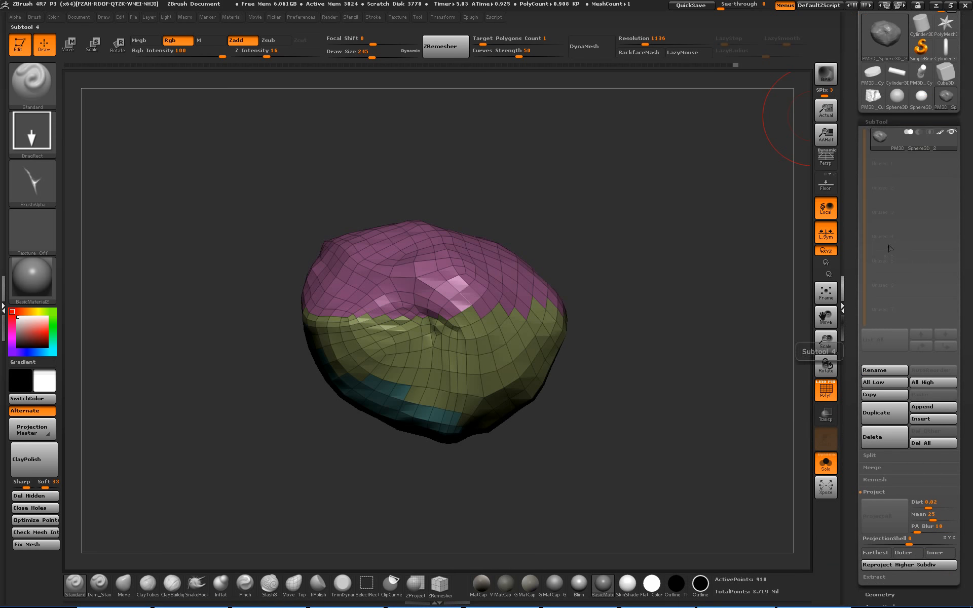
mouse_move(892, 144)
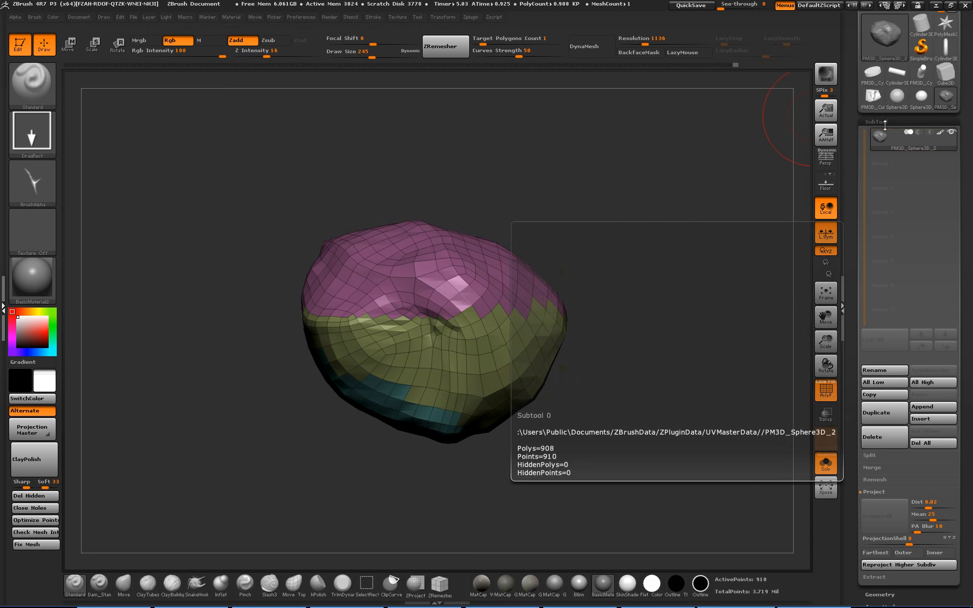
left_click(885, 121)
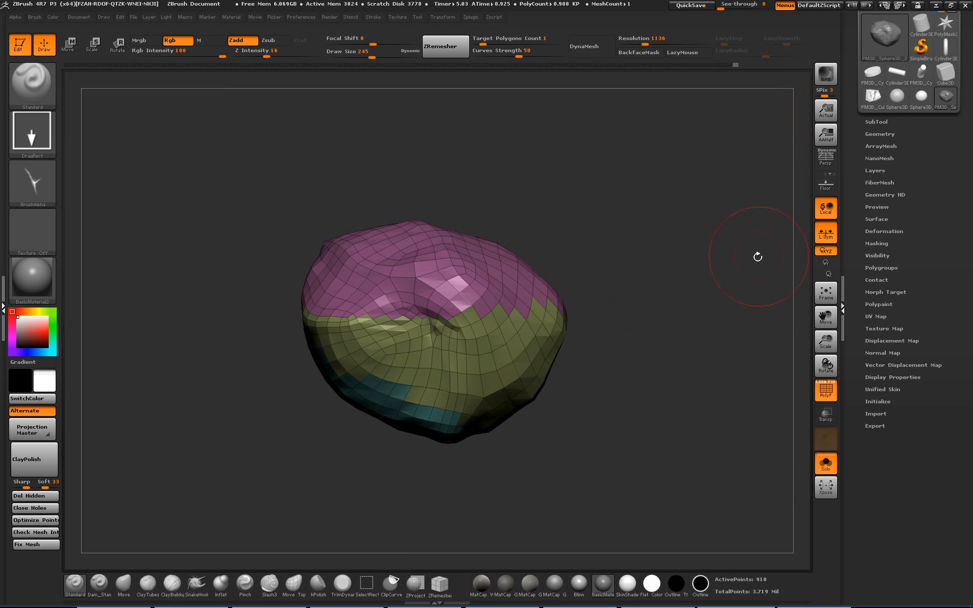
Set the rock to subdivision level 7 and hide the polyframe to display the detailed sculpt.
left_click(880, 134)
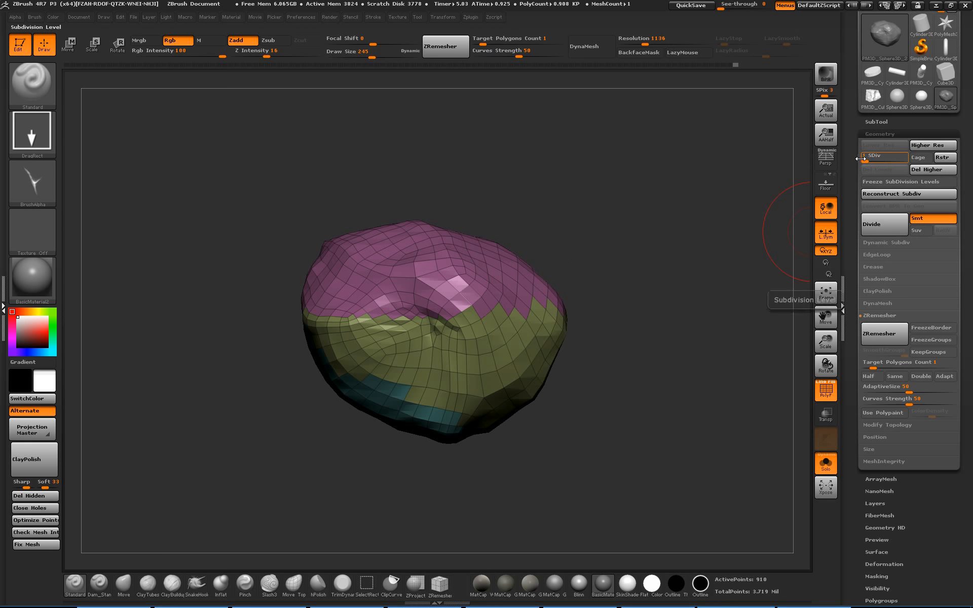
left_click_drag(865, 158, 887, 156)
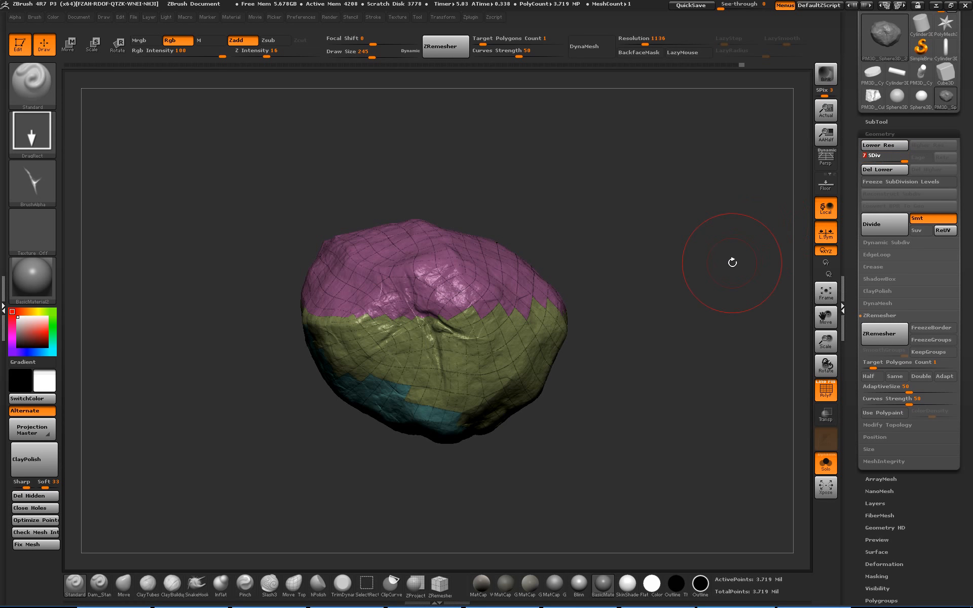
mouse_move(638, 298)
left_mouse_down()
mouse_move(637, 320)
mouse_move(690, 322)
mouse_move(743, 284)
left_mouse_up()
key("shift")
key("shift+f")
Switch the active tool to the Sphere3D primitive and convert it to a PolyMesh3D.
mouse_move(917, 69)
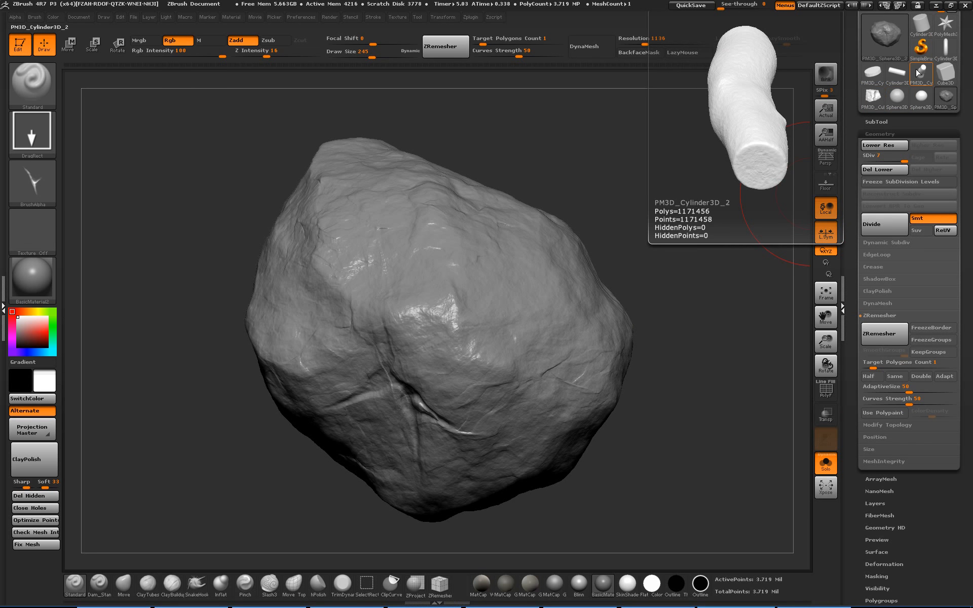
left_click(892, 36)
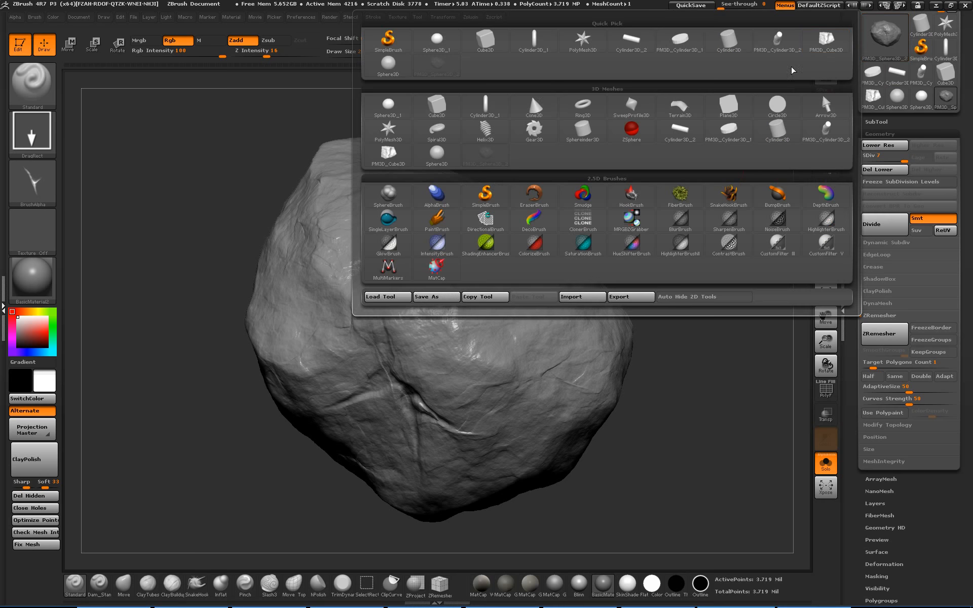
left_click(388, 104)
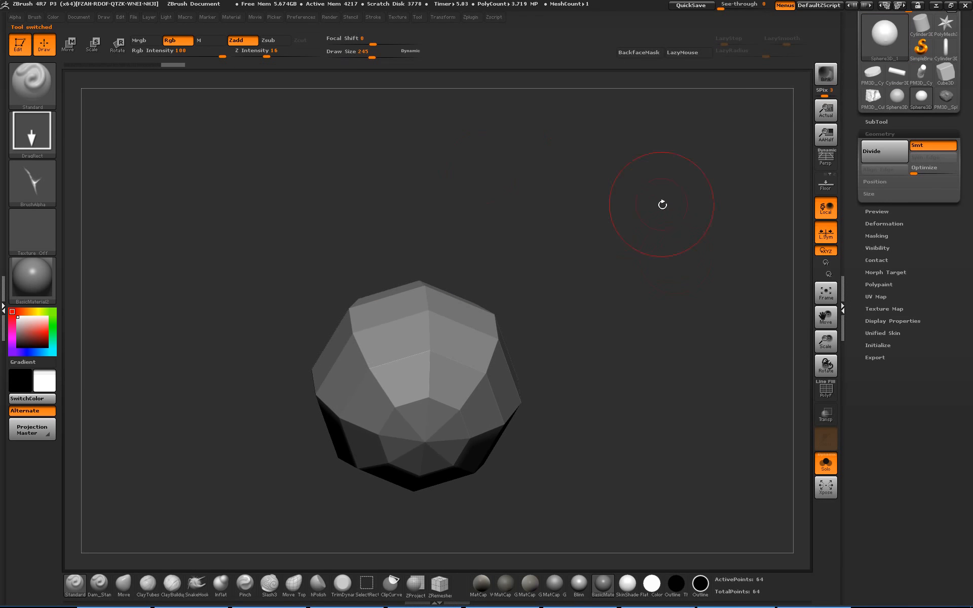
left_click(897, 97)
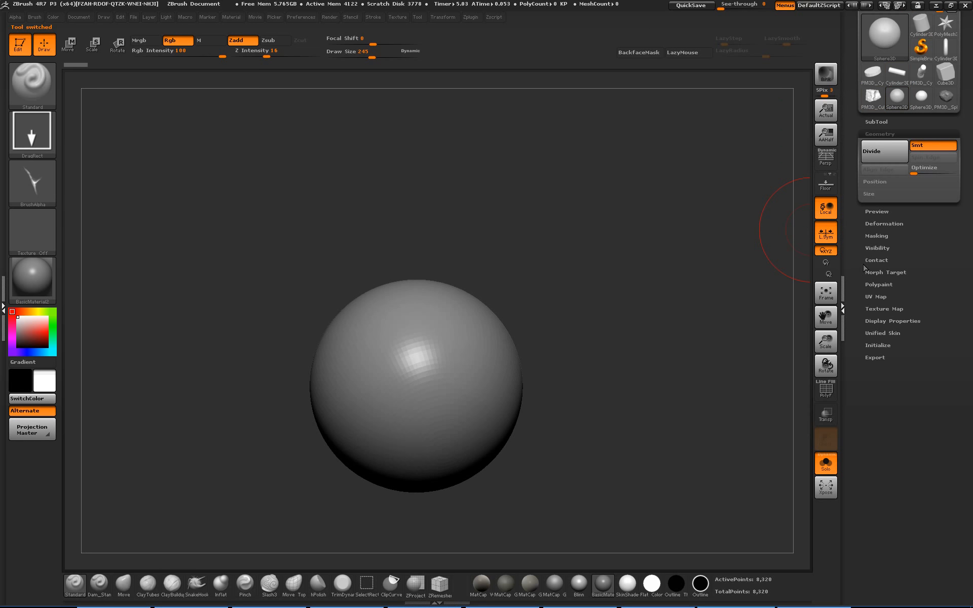
scroll(865, 268, "up", 3)
left_click(922, 70)
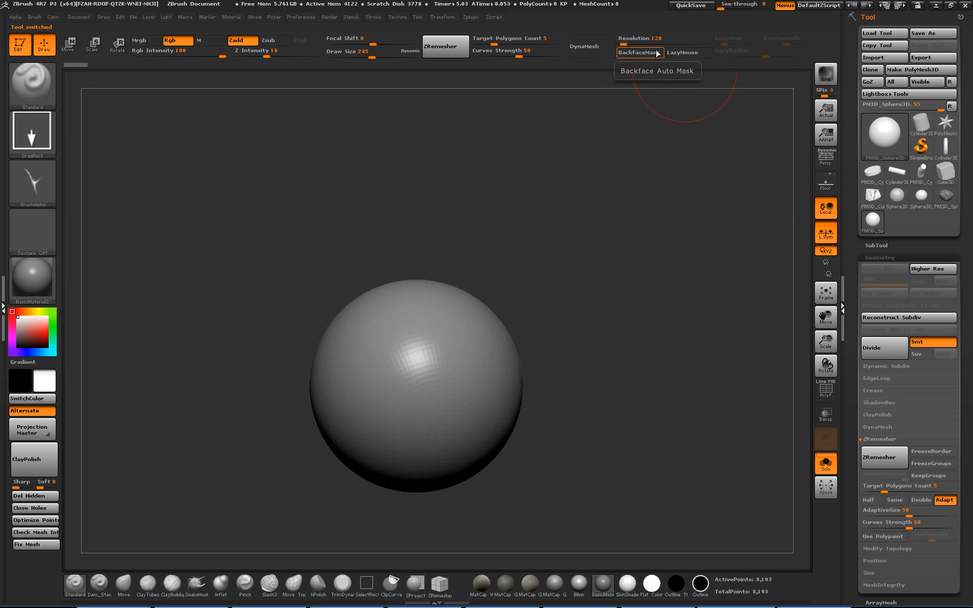
Rebuild the sphere mesh with DynaMesh at resolution 128 and switch DynaMesh mode back off.
key("shift+f")
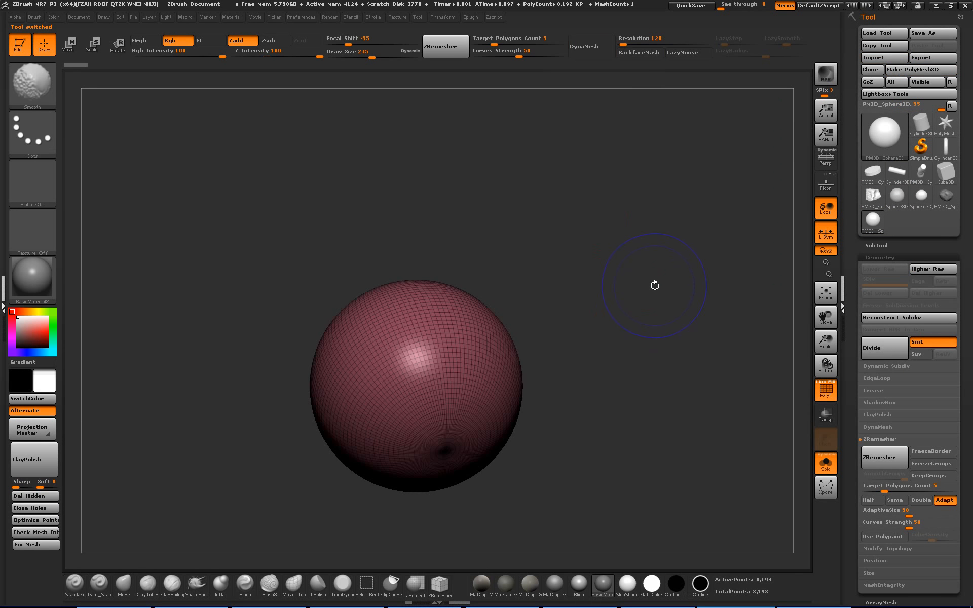
key("shift+f")
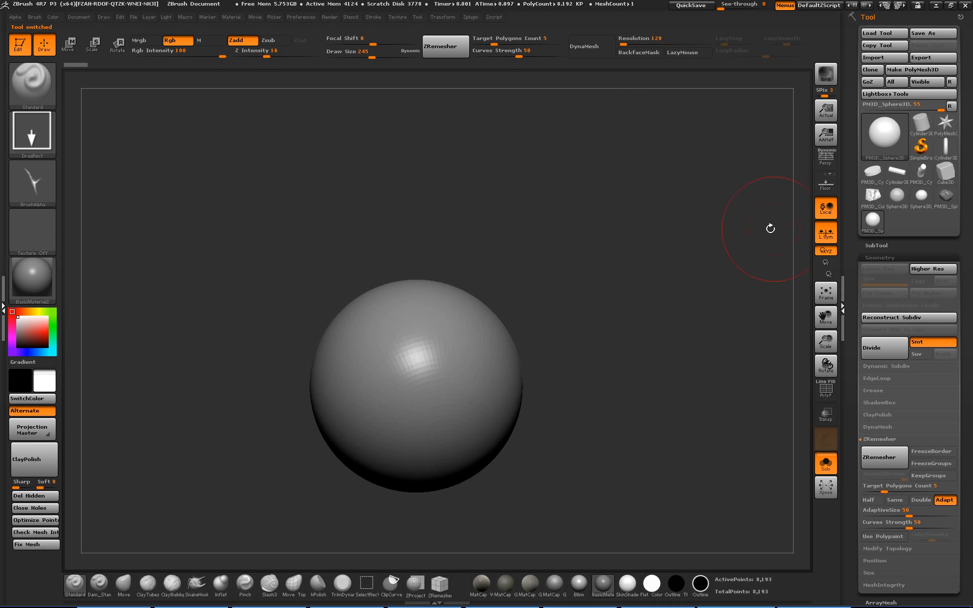
left_click(588, 47)
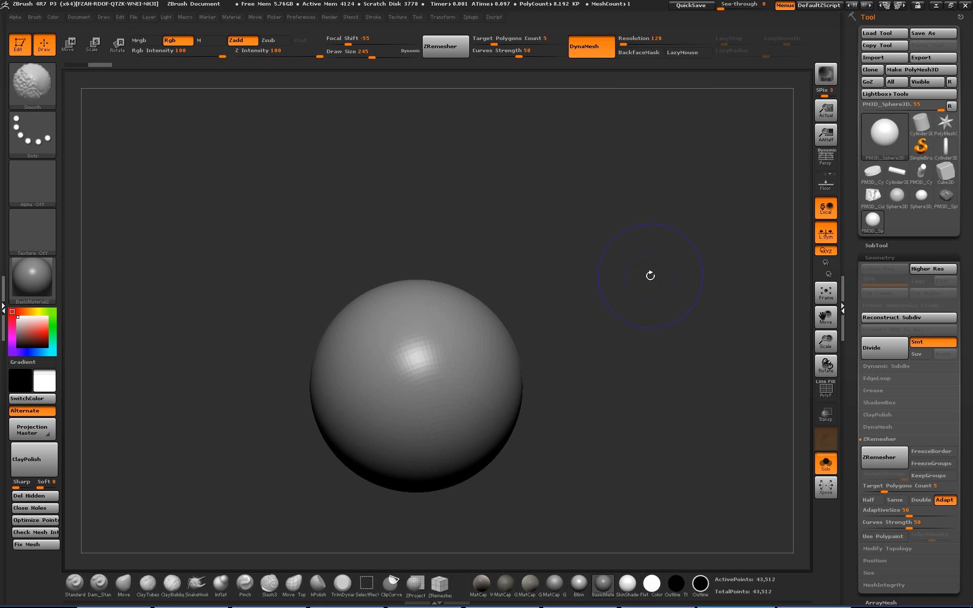
key("shift+f")
key("shift+f")
left_click(606, 46)
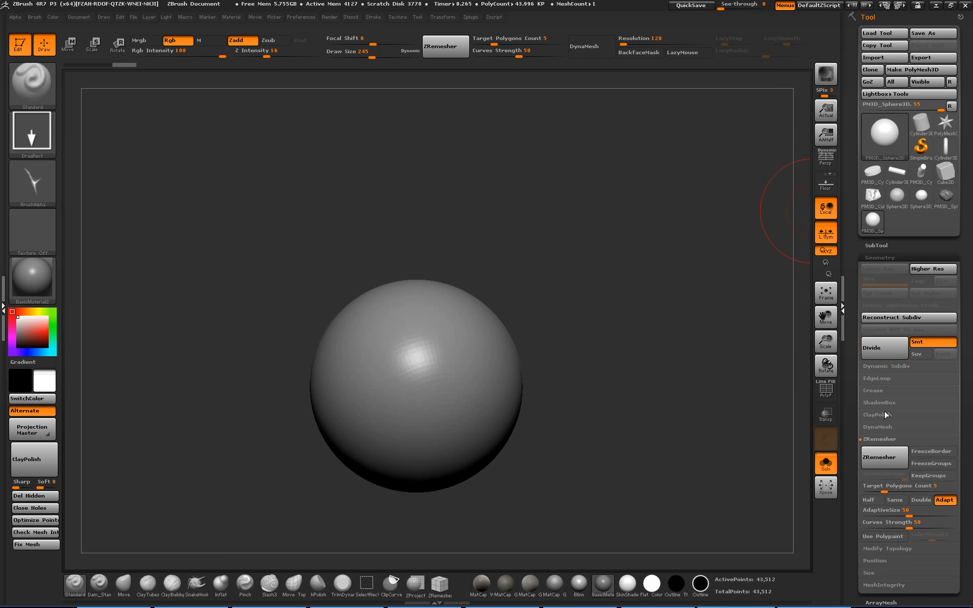
Remesh the sphere with ZRemesher at a target polygon count of 5 and check its wireframe.
left_click(885, 457)
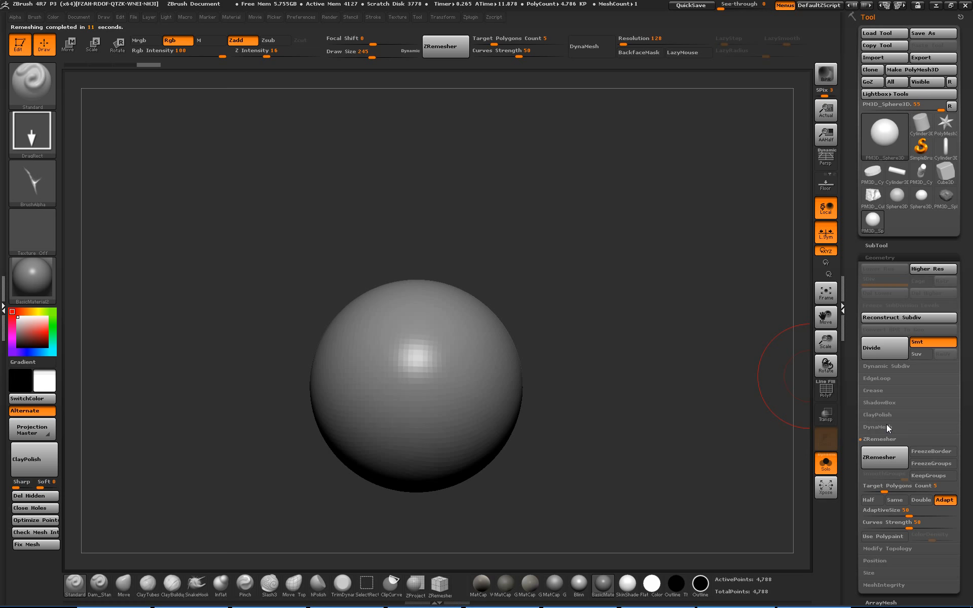
left_click(889, 452)
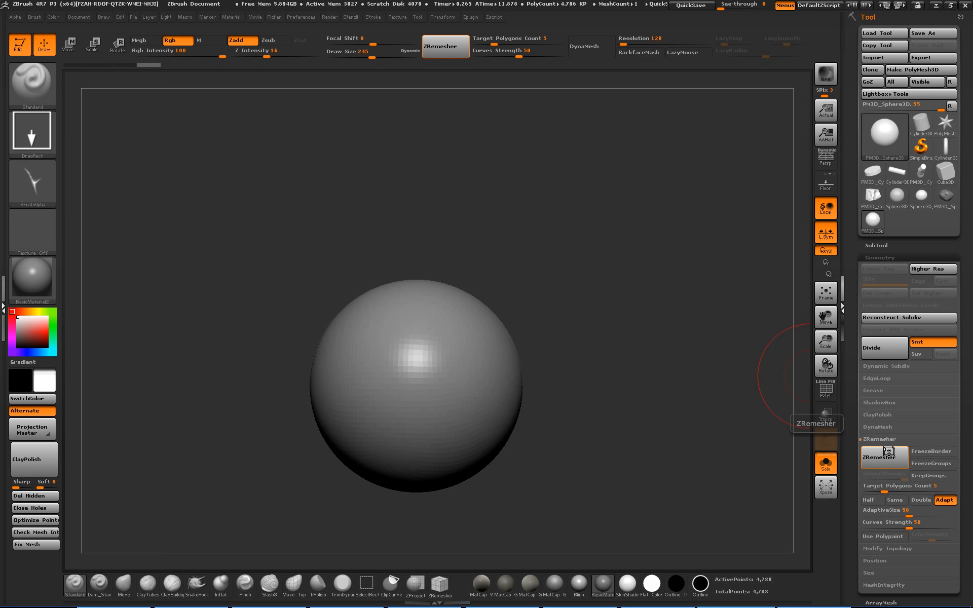
key("shift+f")
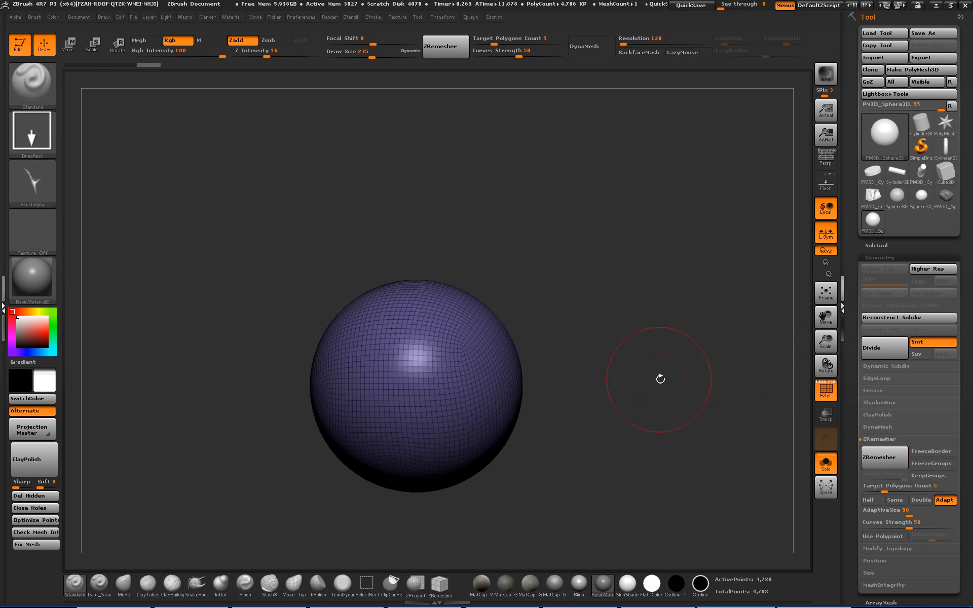
left_click_drag(660, 380, 688, 389)
key("shift+f")
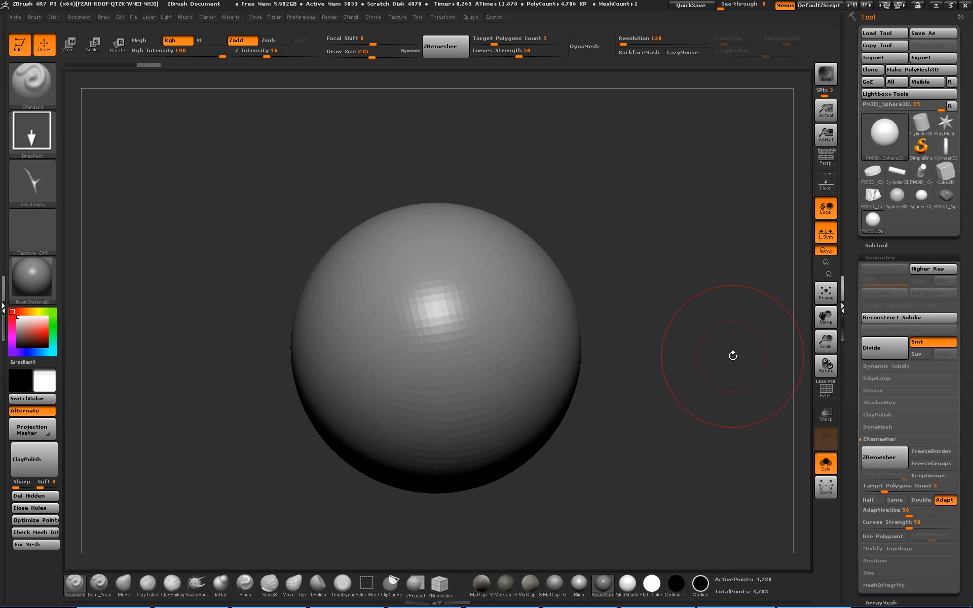
Divide the remeshed sphere up to subdivision level 5.
left_click(892, 355)
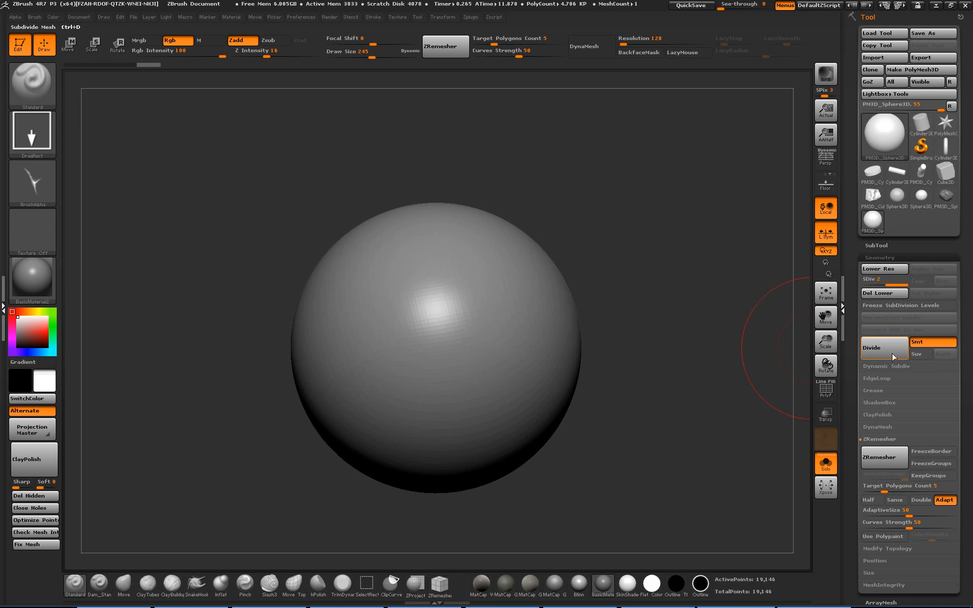
left_click(893, 355)
left_click(893, 355)
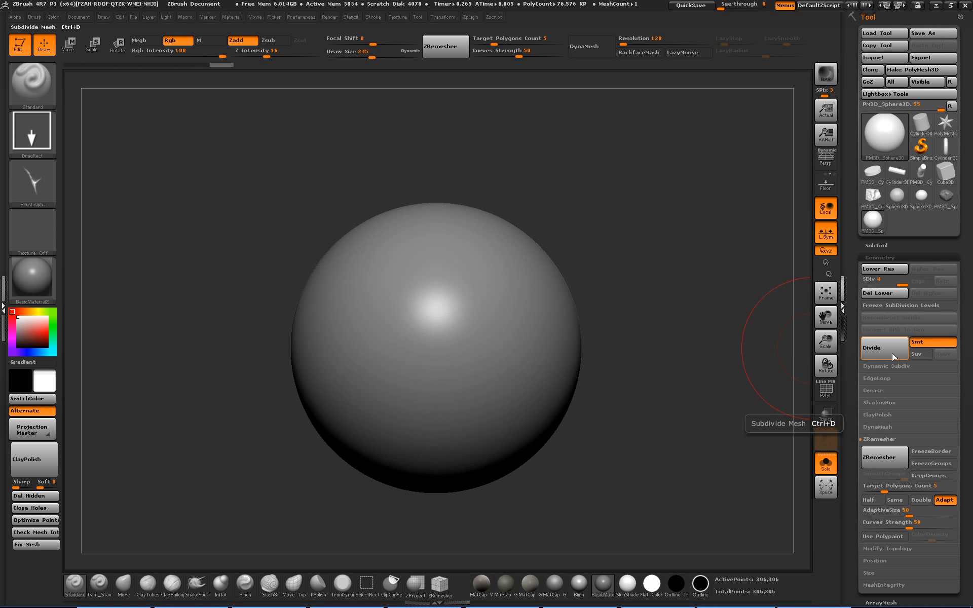
left_click(893, 355)
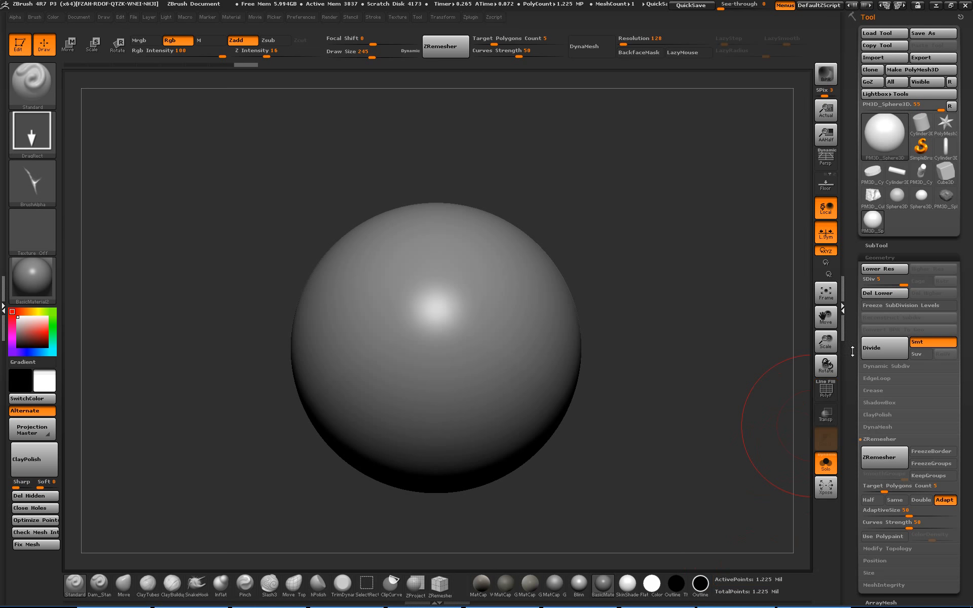
Lower the sphere to subdivision level 1 and inspect its base wireframe.
left_click(866, 283)
key("shift+f")
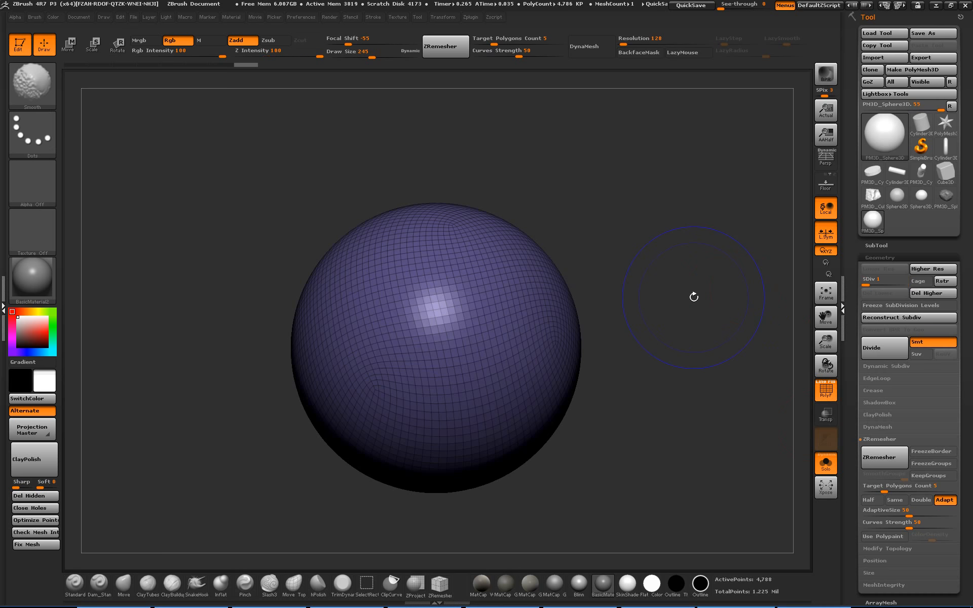
key("shift+f")
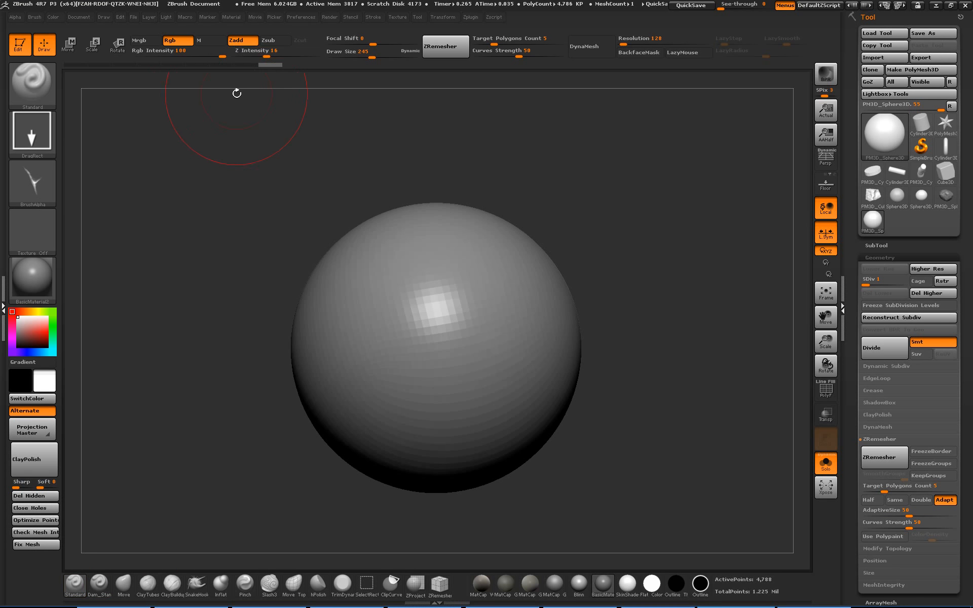
Turn off Zadd and try painting Texture 27 onto the sphere with the crack alpha.
left_click(265, 45)
left_click(242, 40)
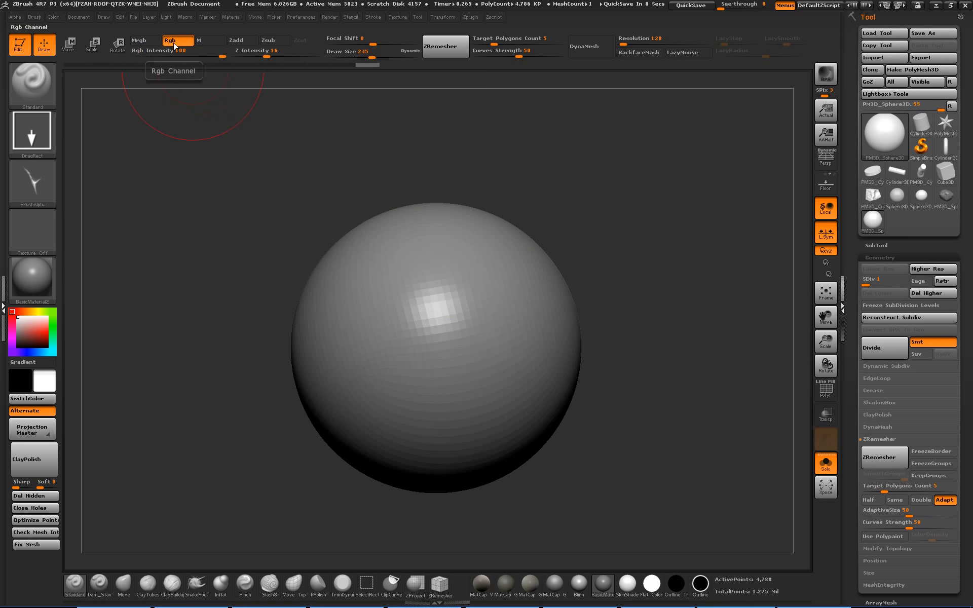
left_click(41, 235)
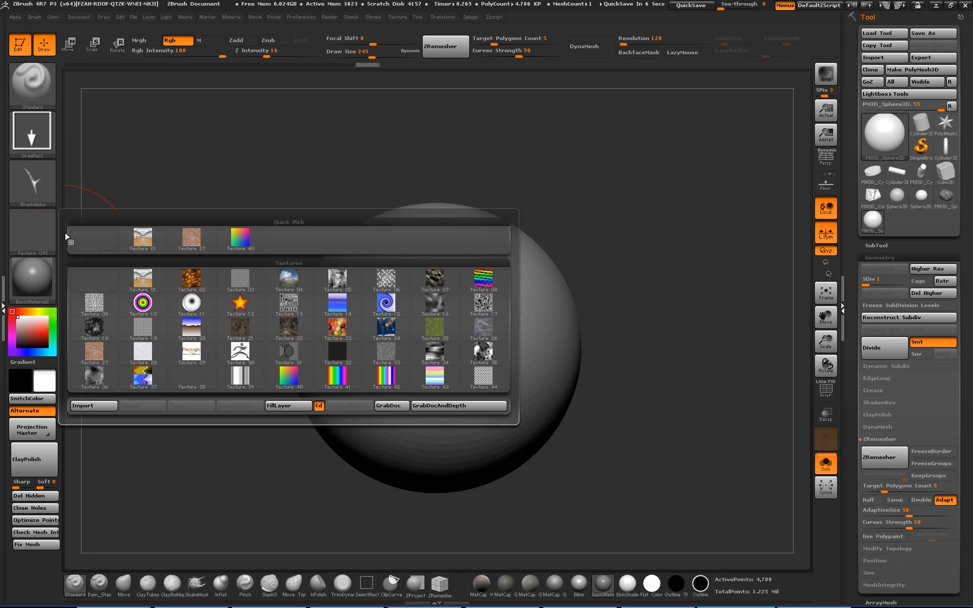
left_click(191, 238)
mouse_move(431, 311)
left_mouse_down()
mouse_move(317, 236)
mouse_move(140, 226)
left_mouse_up()
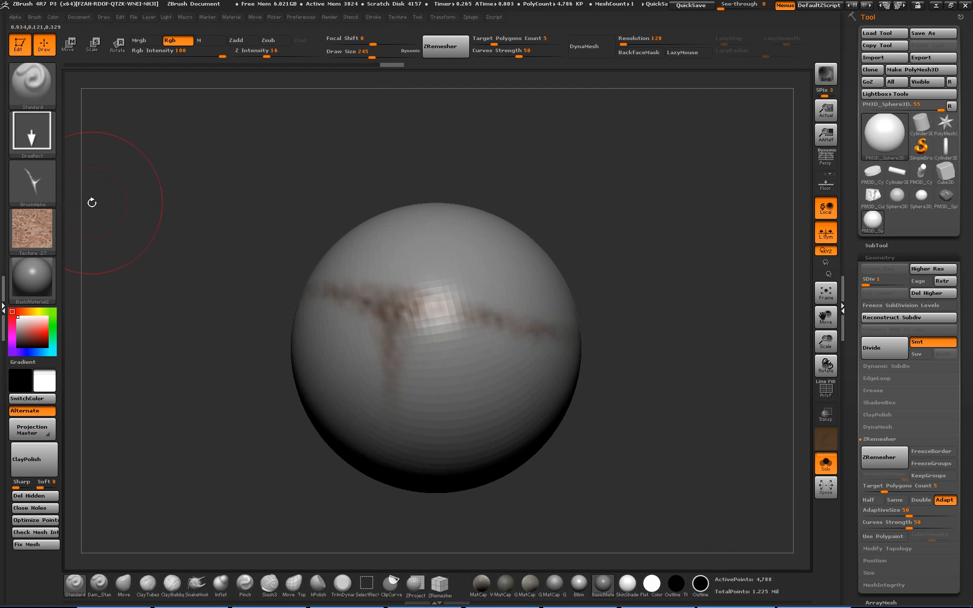
key("ctrl+z")
Turn the brush alpha off and try painting the wood texture onto the sphere without it.
left_click(33, 183)
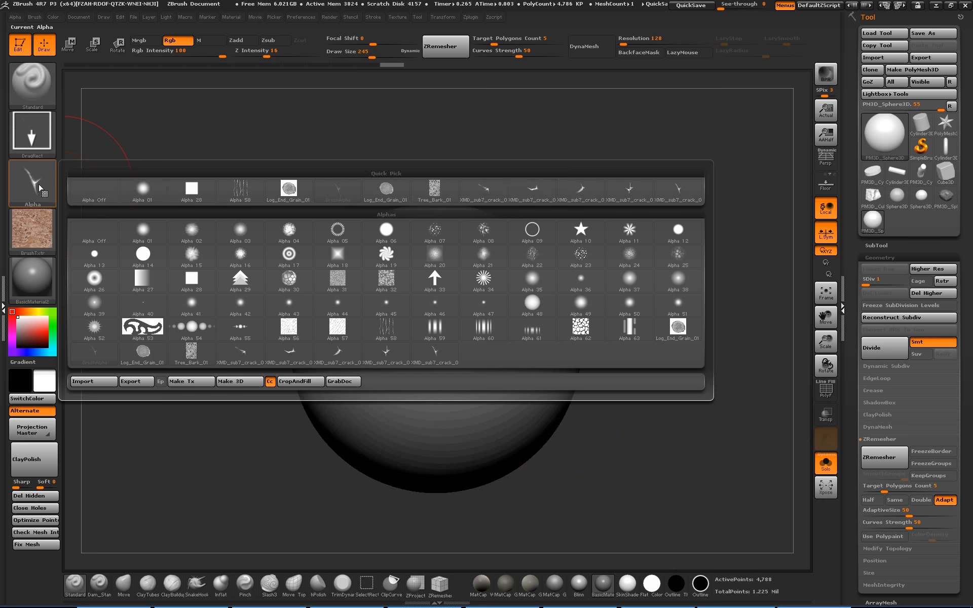
left_click(96, 191)
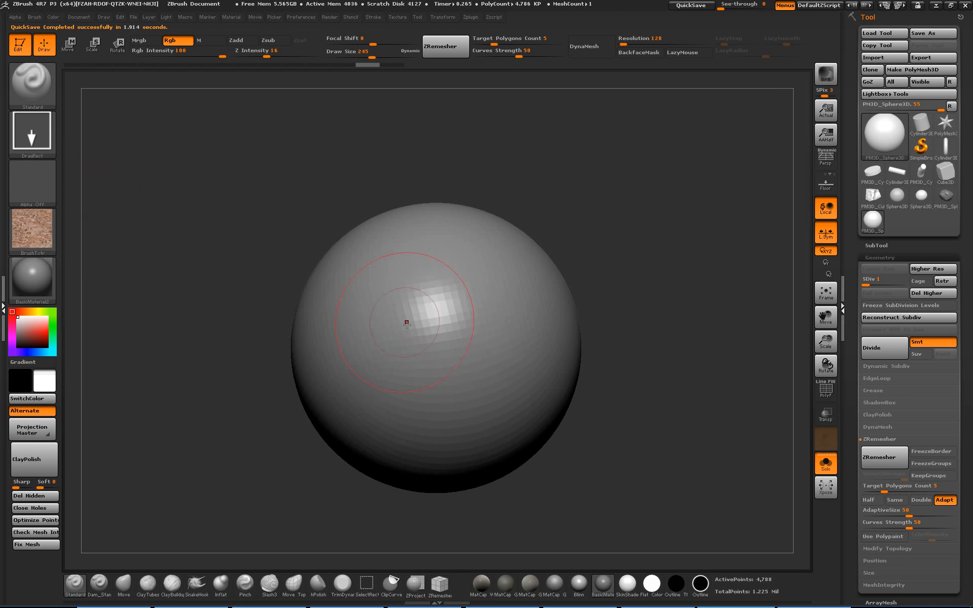
left_click_drag(404, 322, 585, 493)
key("ctrl+z")
Give the sphere the SkinShade4 material and fill the whole object with white.
left_click(47, 328)
left_click(48, 331)
left_click(23, 339)
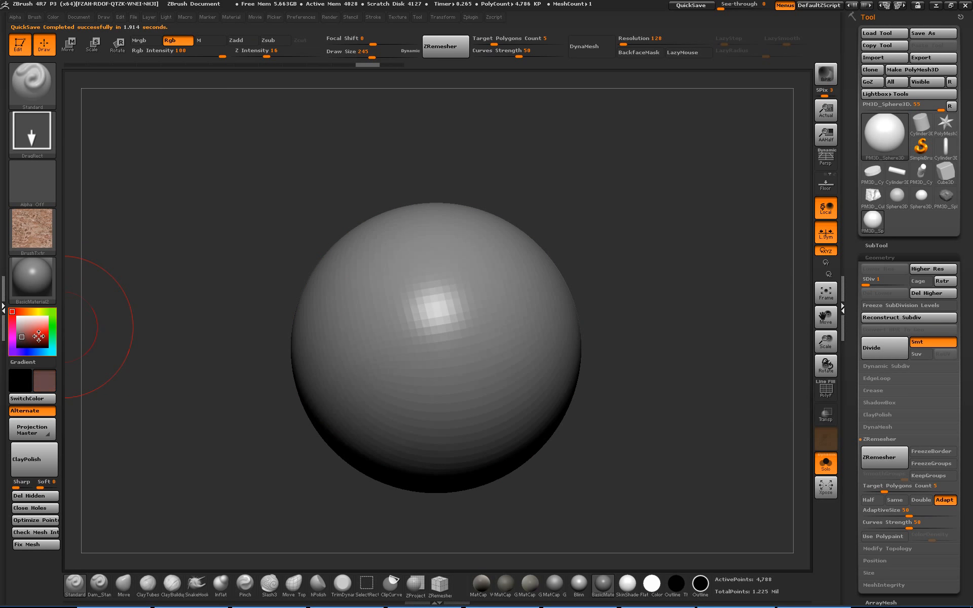
left_click(17, 343)
left_click(47, 320)
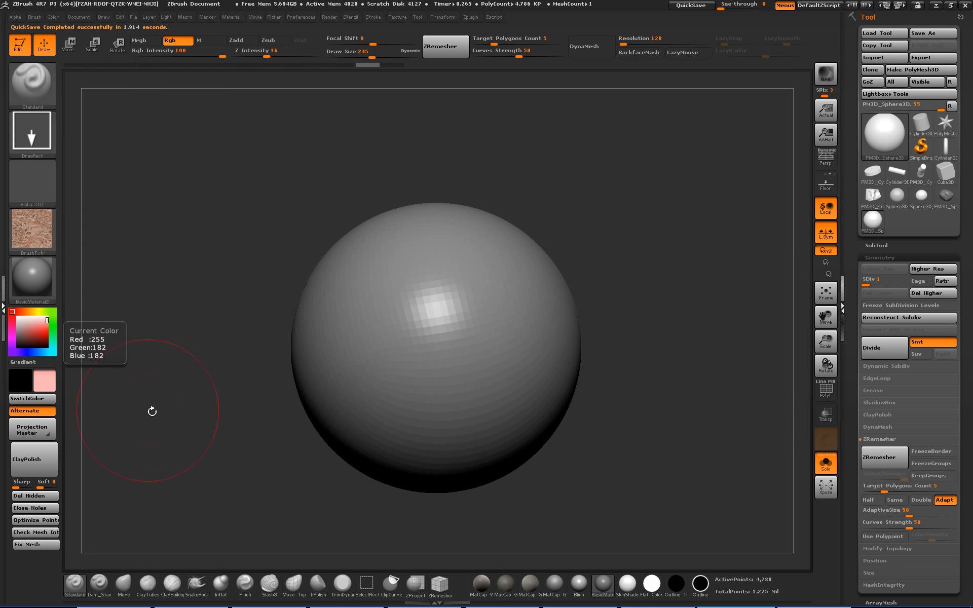
left_click(627, 588)
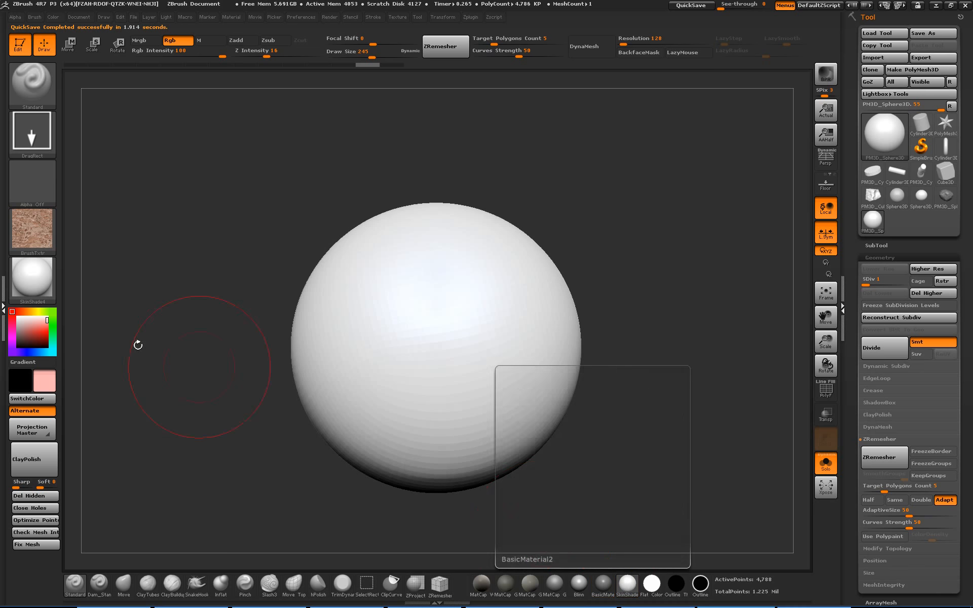
left_click_drag(41, 326, 18, 317)
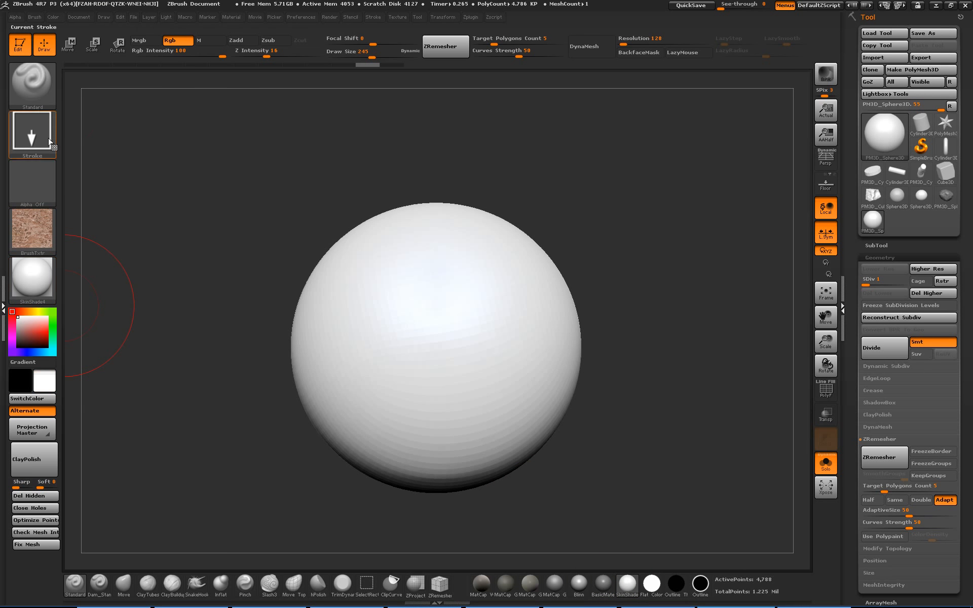
left_click(54, 17)
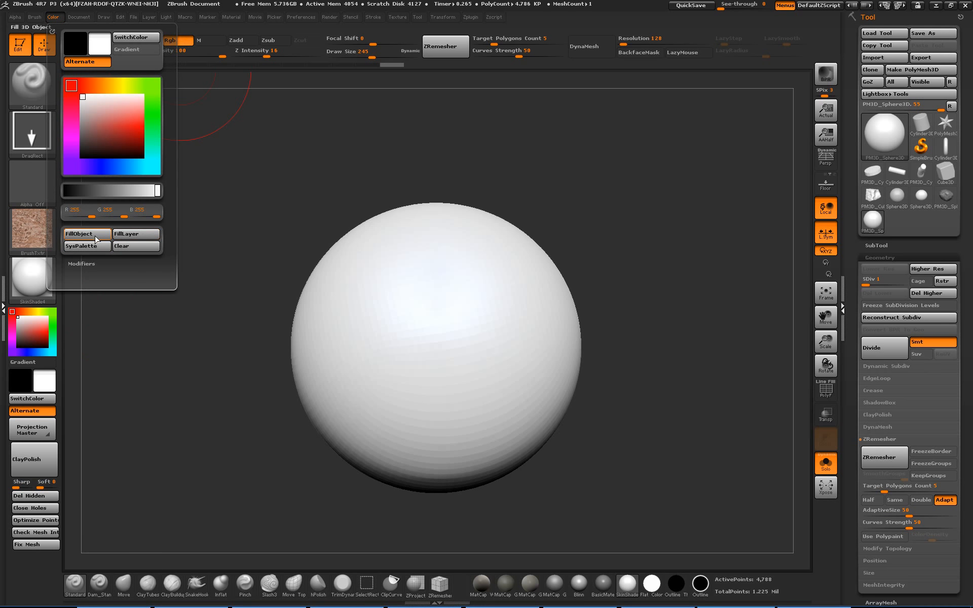
Pick a red colour, set the draw size to 128 and try a textured stroke on the sphere.
left_click(44, 334)
key("s")
left_click_drag(328, 322, 316, 322)
left_click_drag(448, 346, 365, 323)
key("ctrl+z")
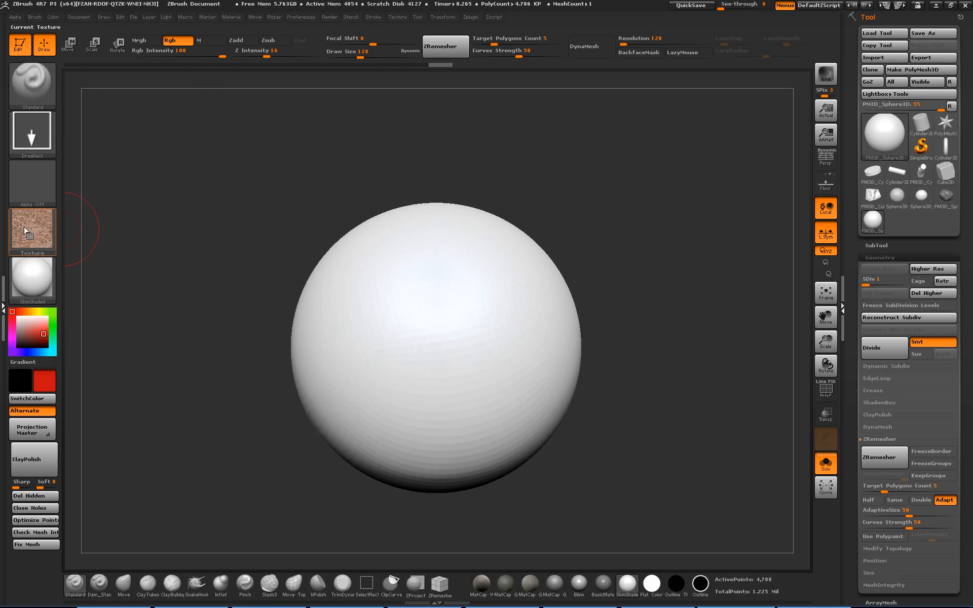
Turn the brush texture off, use the FreeHand stroke and paint a thick red curve across the sphere.
left_click(28, 231)
left_click(43, 233)
left_click(102, 233)
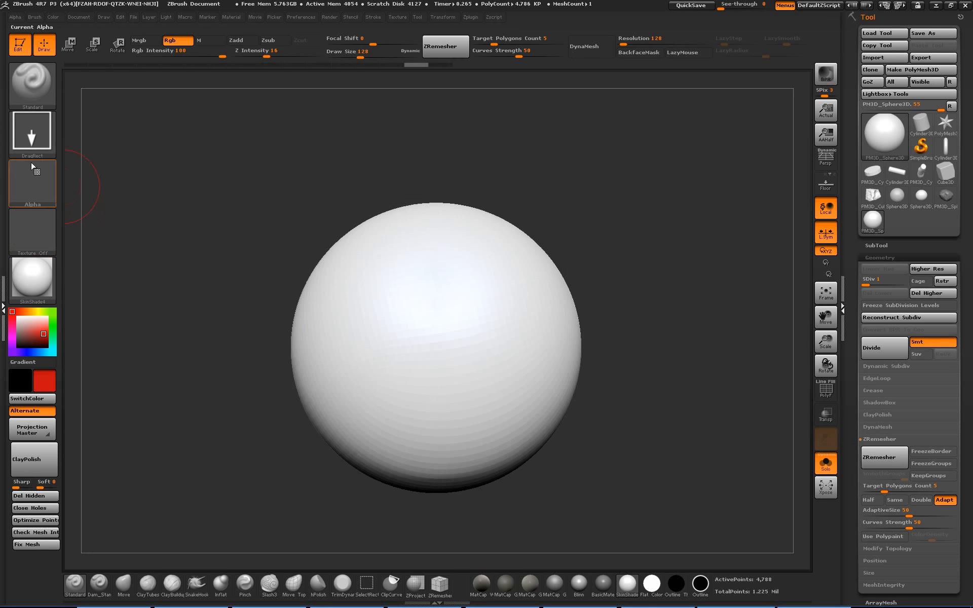
left_click(32, 133)
left_click(190, 144)
mouse_move(469, 339)
left_mouse_down()
mouse_move(400, 274)
mouse_move(324, 365)
mouse_move(458, 431)
mouse_move(519, 414)
left_mouse_up()
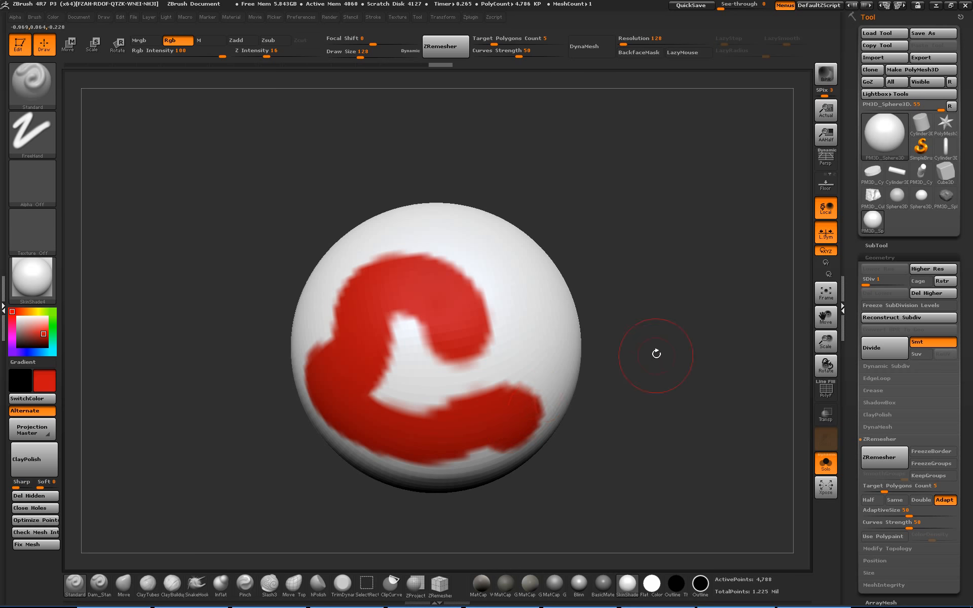
Examine the edges of the red paint against the sphere's low-resolution wireframe.
left_click_drag(656, 353, 607, 408, "alt")
key("shift+f")
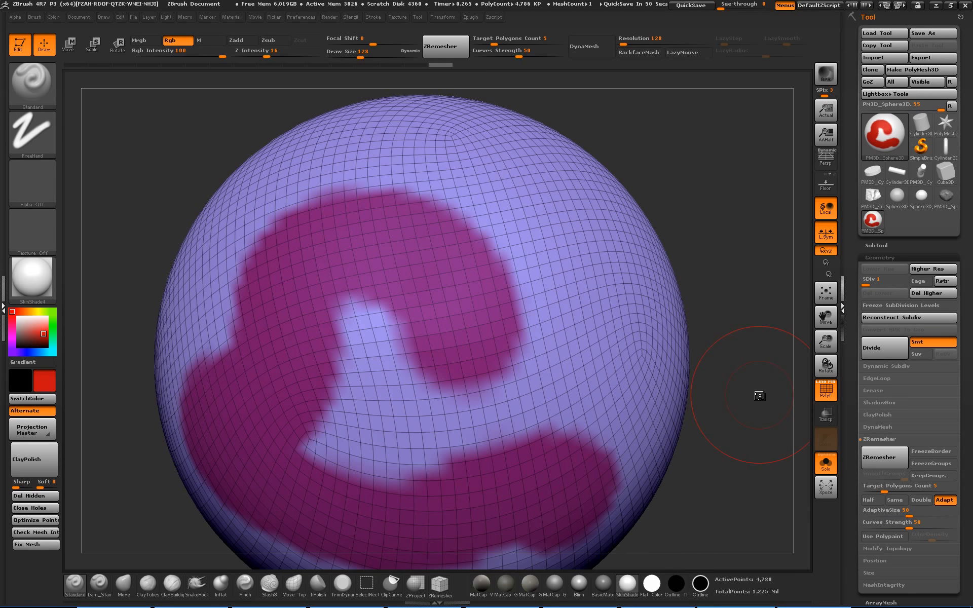
left_click_drag(763, 394, 728, 320, "alt")
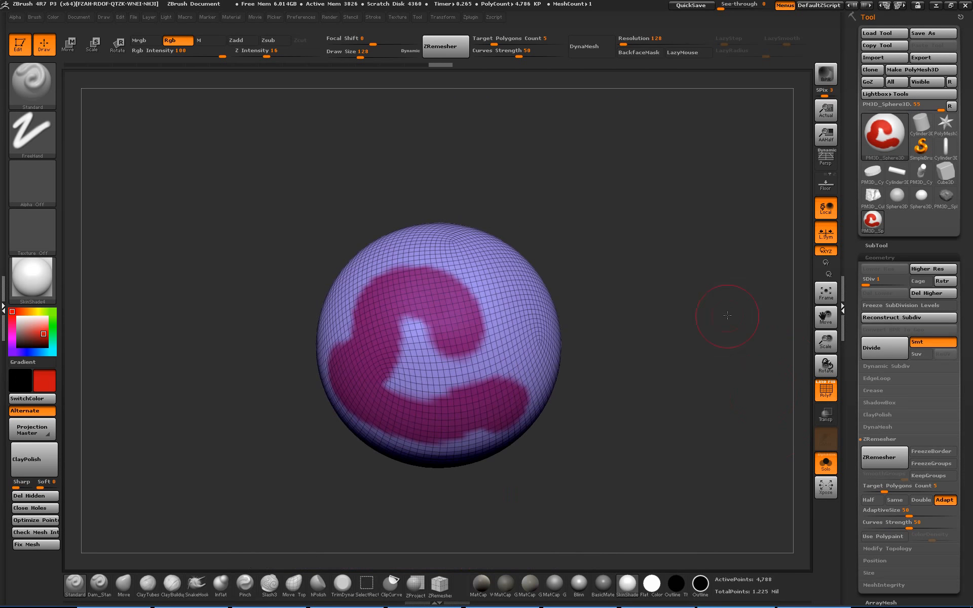
Undo the red paint, hide the polyframe and set the sphere to subdivision level 5.
left_click_drag(867, 283, 907, 283)
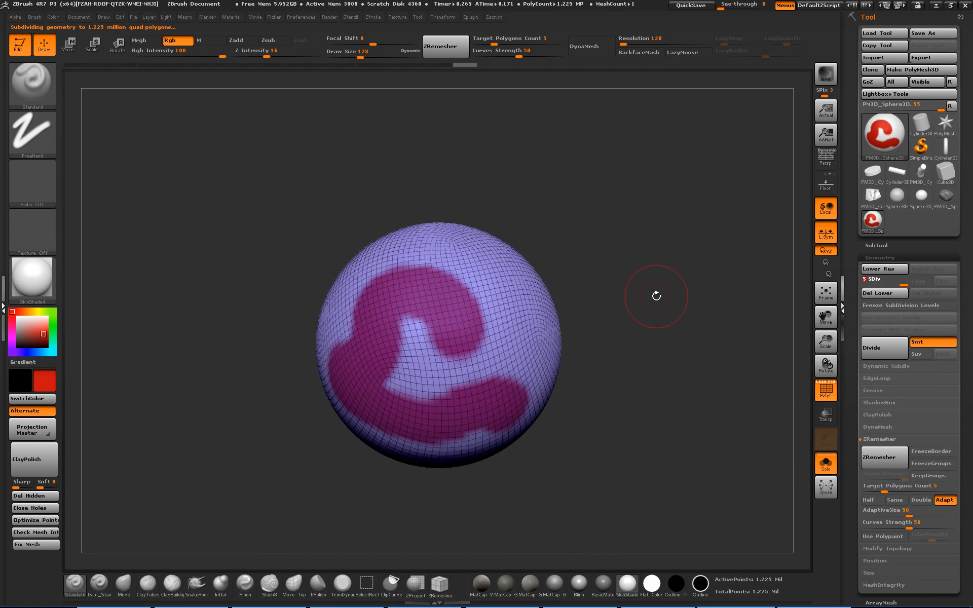
key("ctrl+z")
key("ctrl+z")
key("shift+f")
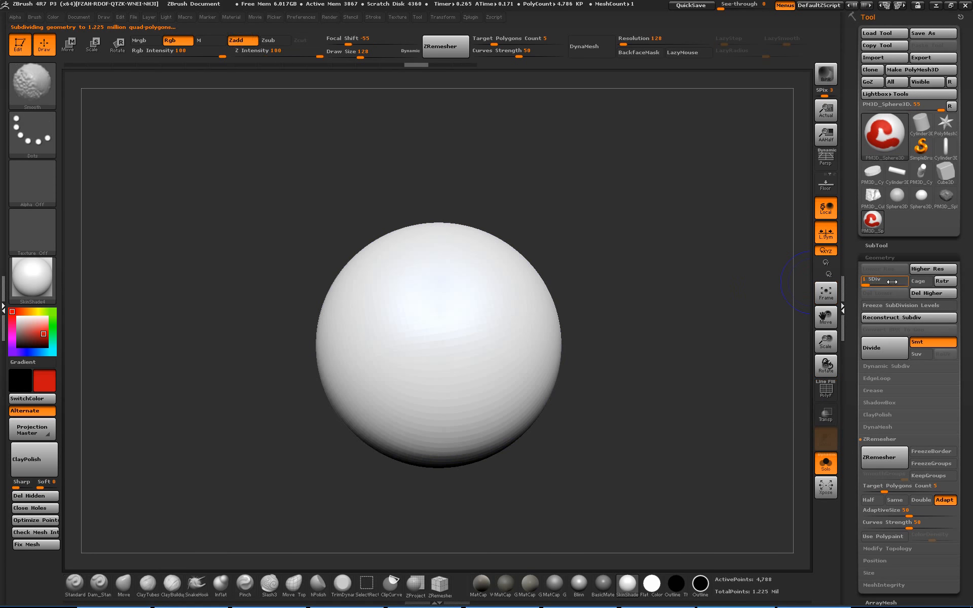
left_click_drag(867, 283, 919, 283)
Set the draw size to 62 and paint red freehand curves across the high-resolution sphere.
left_click_drag(717, 289, 674, 370, "alt")
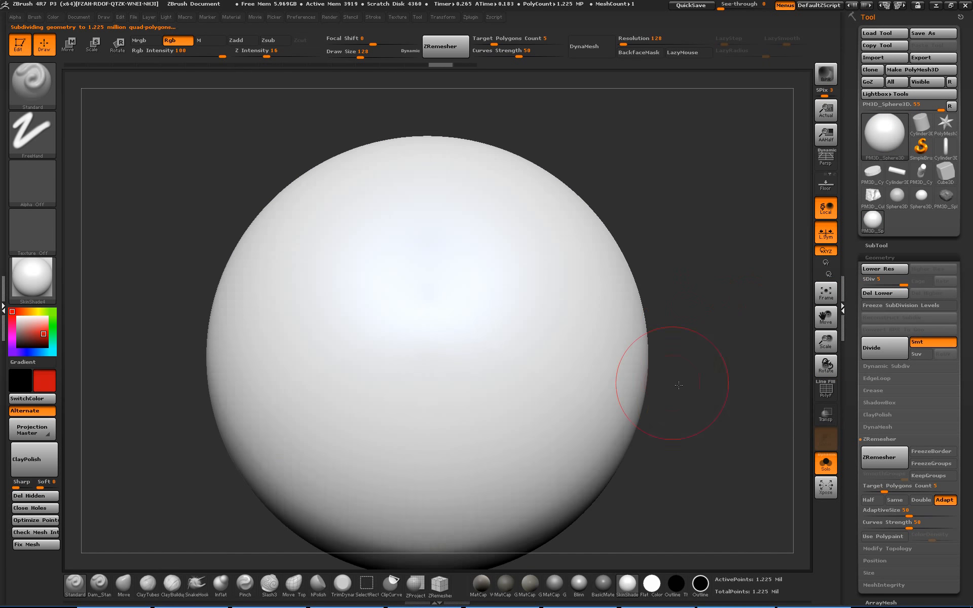
mouse_move(573, 332)
left_mouse_down()
mouse_move(548, 333)
mouse_move(449, 261)
mouse_move(435, 406)
mouse_move(554, 427)
left_mouse_up()
key("ctrl+z")
key("s")
left_click_drag(672, 431, 672, 362, "alt")
left_click_drag(670, 414, 646, 410)
mouse_move(614, 338)
left_mouse_down()
mouse_move(655, 298)
mouse_move(679, 387)
left_mouse_up()
left_click_drag(735, 423, 658, 445, "alt")
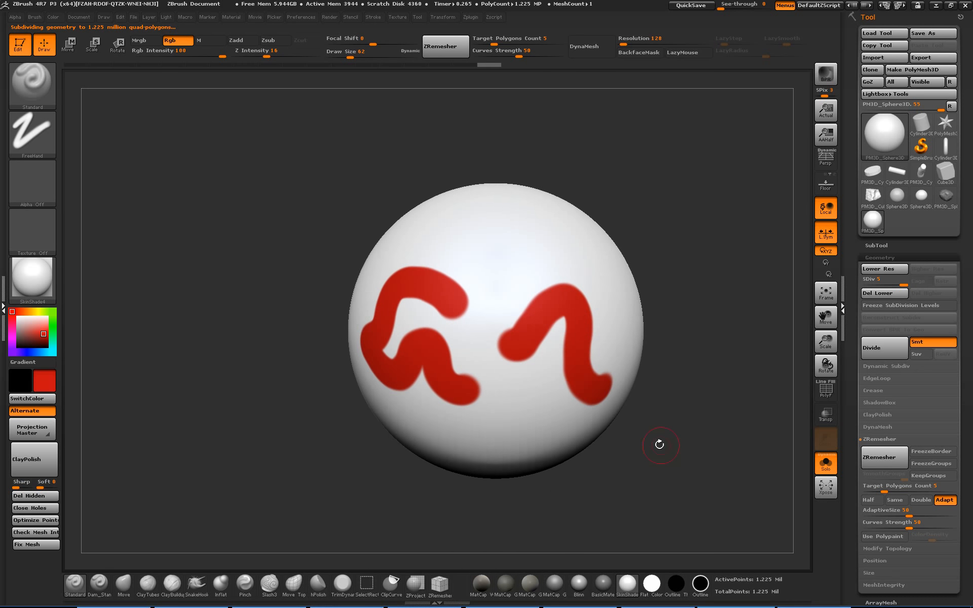
mouse_move(720, 467)
left_mouse_down("alt")
mouse_move(720, 406)
mouse_move(722, 458)
mouse_move(754, 450)
mouse_move(754, 420)
left_mouse_up("alt")
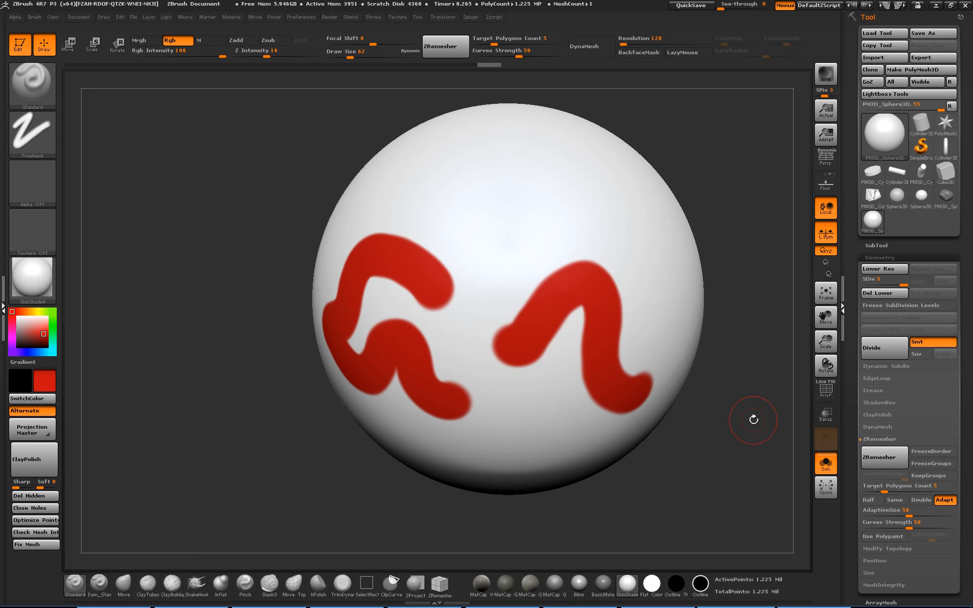
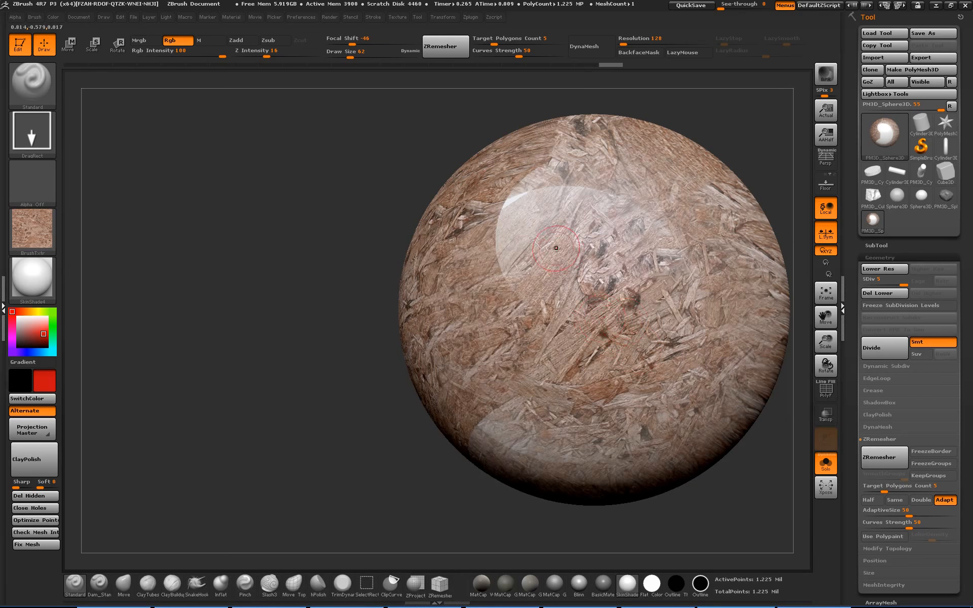
Stamp the wood texture over the pale patch on the upper part of the sphere.
left_click_drag(557, 248, 557, 425)
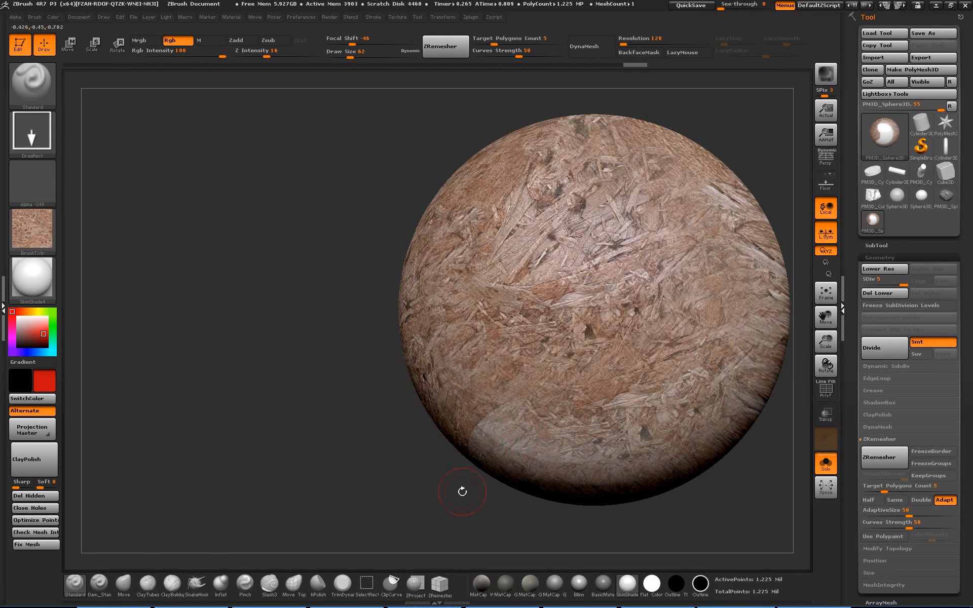
Stamp the wood texture over the stretched and seamed areas around the rest of the sphere.
left_click_drag(462, 492, 430, 432)
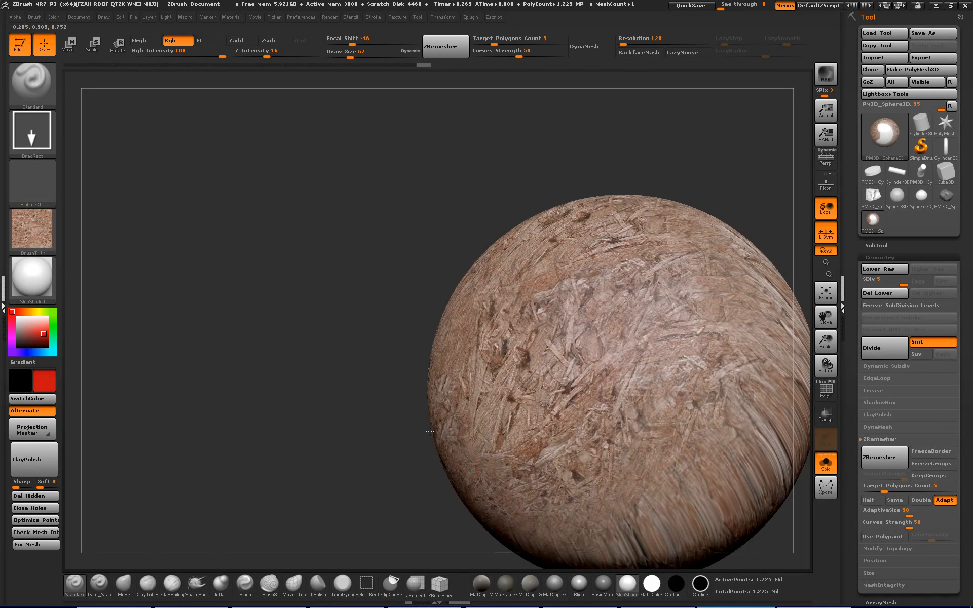
left_click_drag(409, 510, 518, 503)
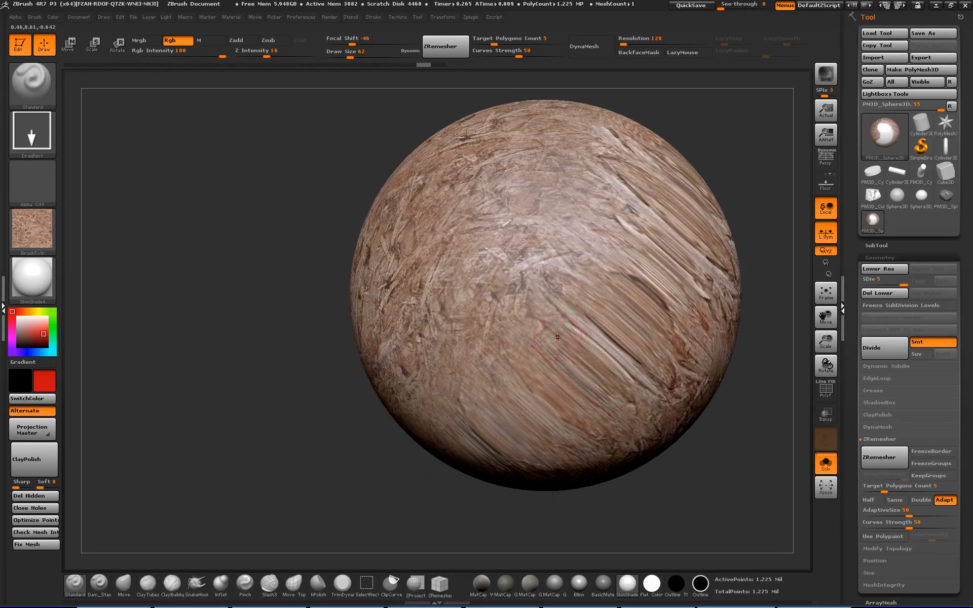
left_click_drag(557, 337, 562, 485)
mouse_move(742, 462)
left_mouse_down()
mouse_move(767, 446)
mouse_move(730, 469)
left_mouse_up()
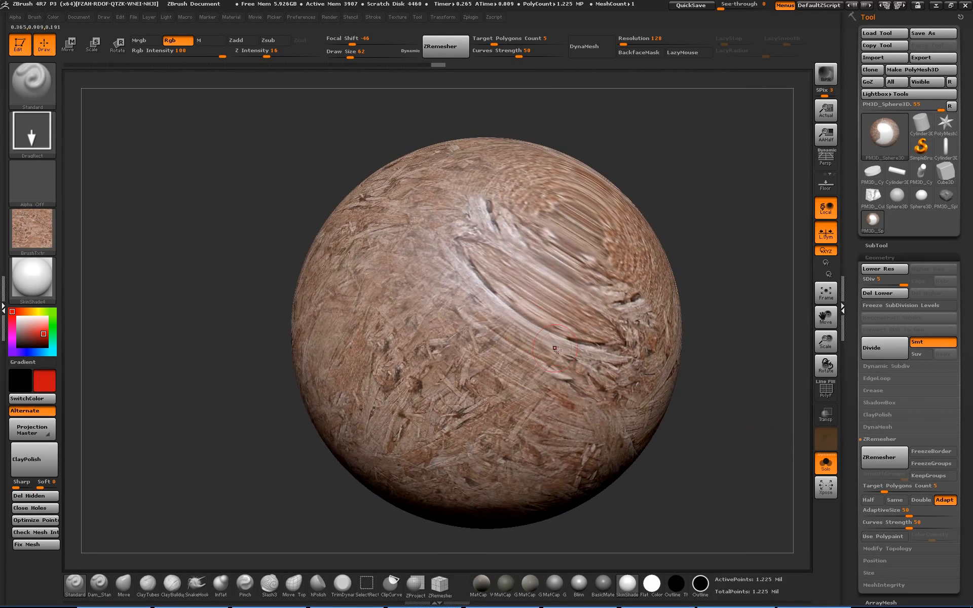
left_click_drag(533, 291, 579, 420)
mouse_move(699, 482)
left_mouse_down("alt")
mouse_move(711, 450)
mouse_move(637, 460)
left_mouse_up("alt")
mouse_move(442, 355)
left_mouse_down()
mouse_move(360, 410)
mouse_move(546, 492)
mouse_move(664, 500)
mouse_move(664, 441)
left_mouse_up()
left_click_drag(547, 372, 771, 401)
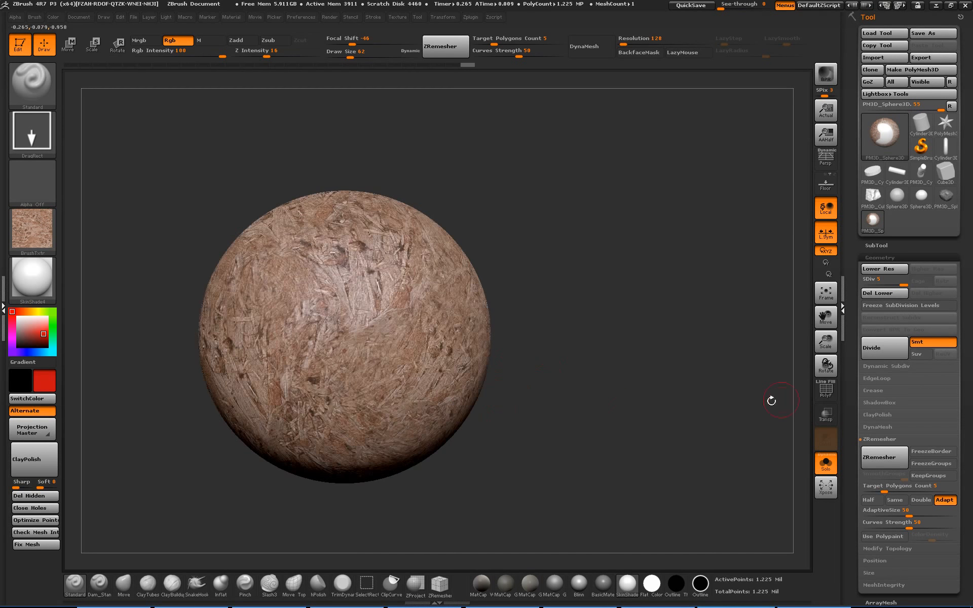
Turn the sphere's polypaint display off, set the active colour to white and turn the polypaint back on.
left_click(876, 257)
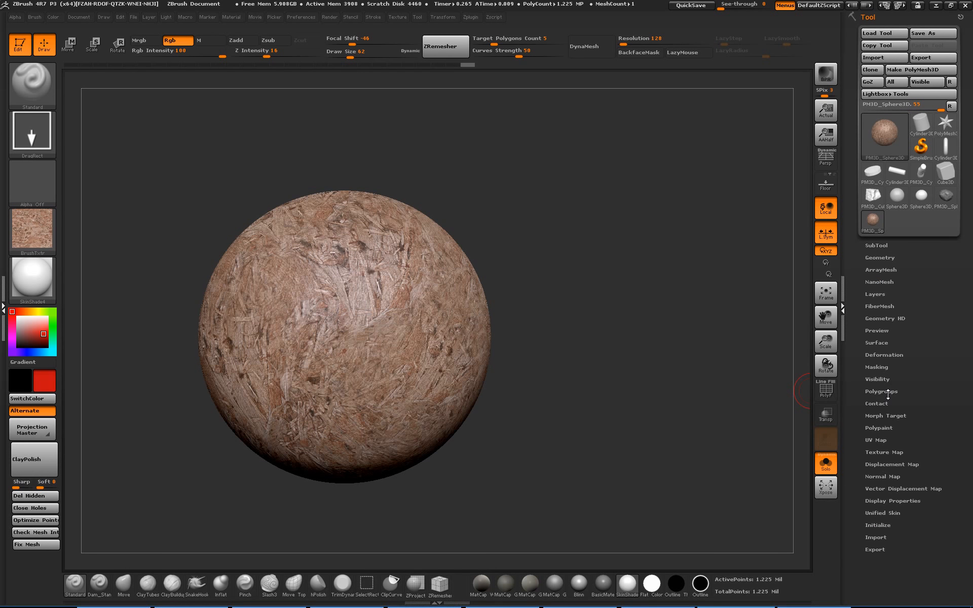
left_click(880, 428)
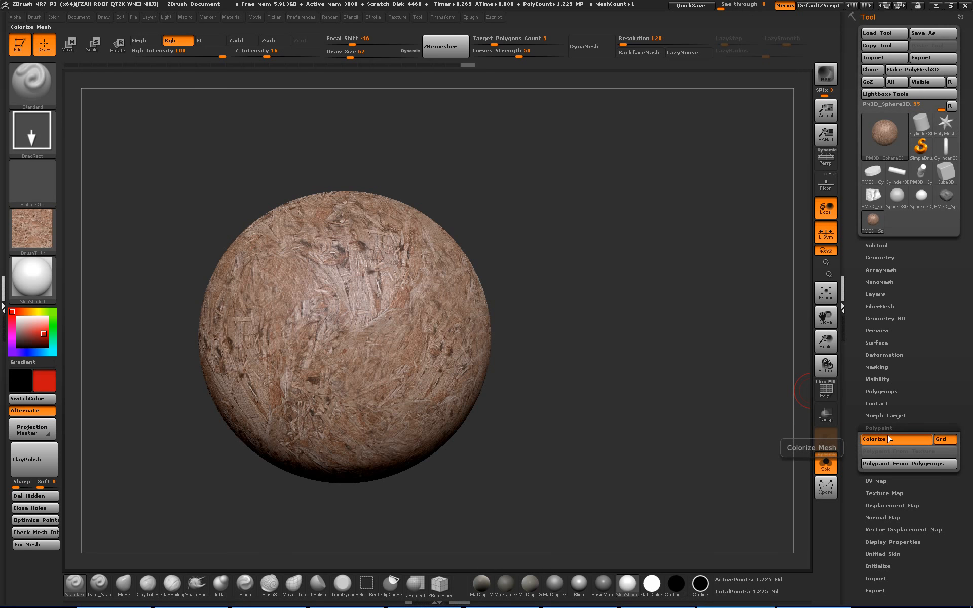
left_click(877, 441)
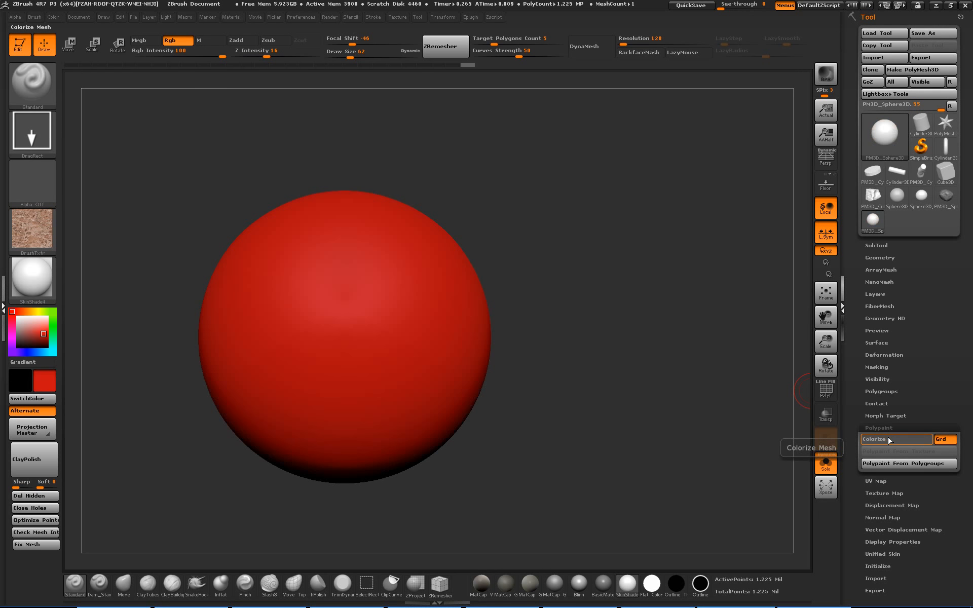
left_click_drag(48, 322, 11, 311)
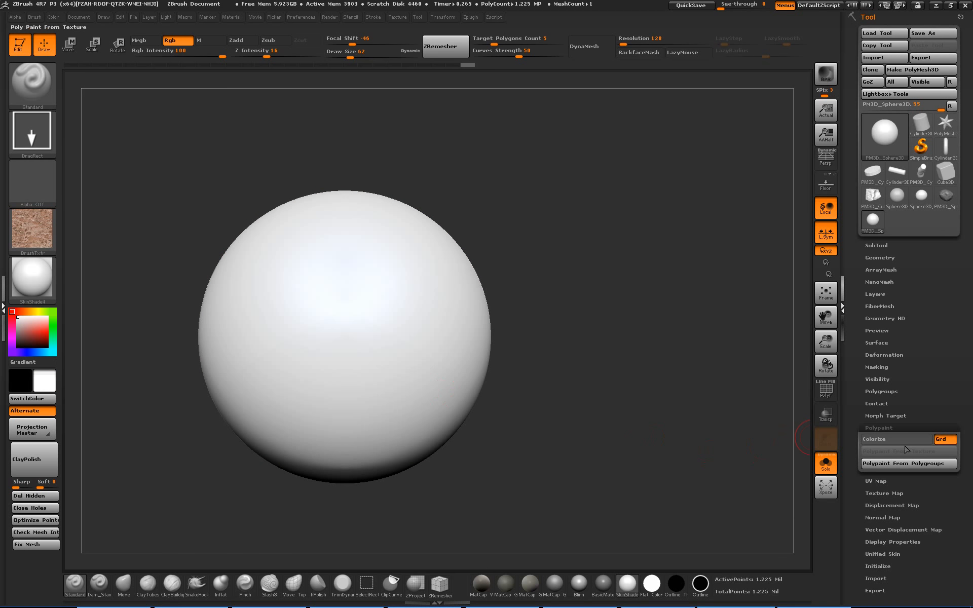
left_click(913, 441)
left_click(913, 442)
left_click(915, 442)
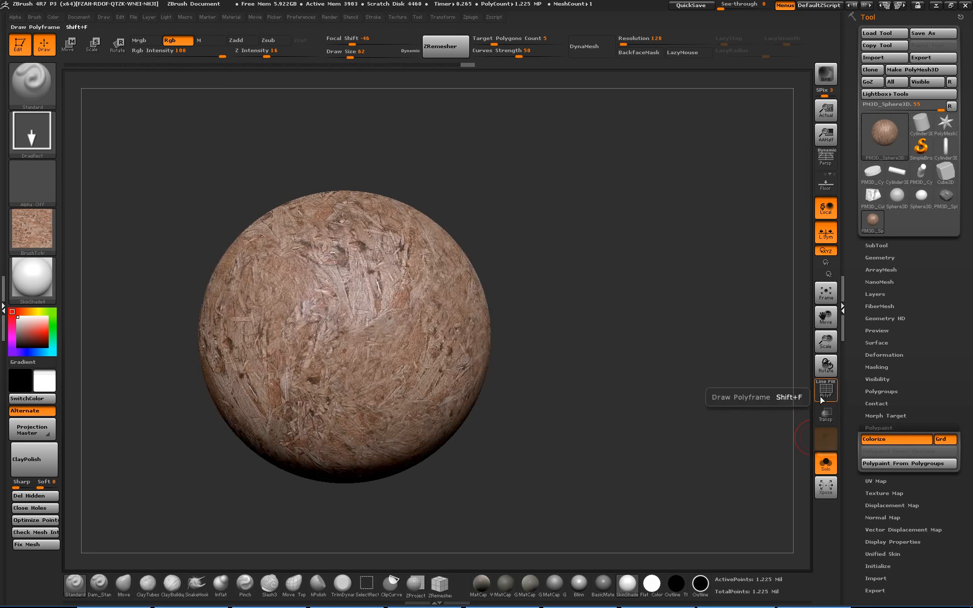
left_click(873, 428)
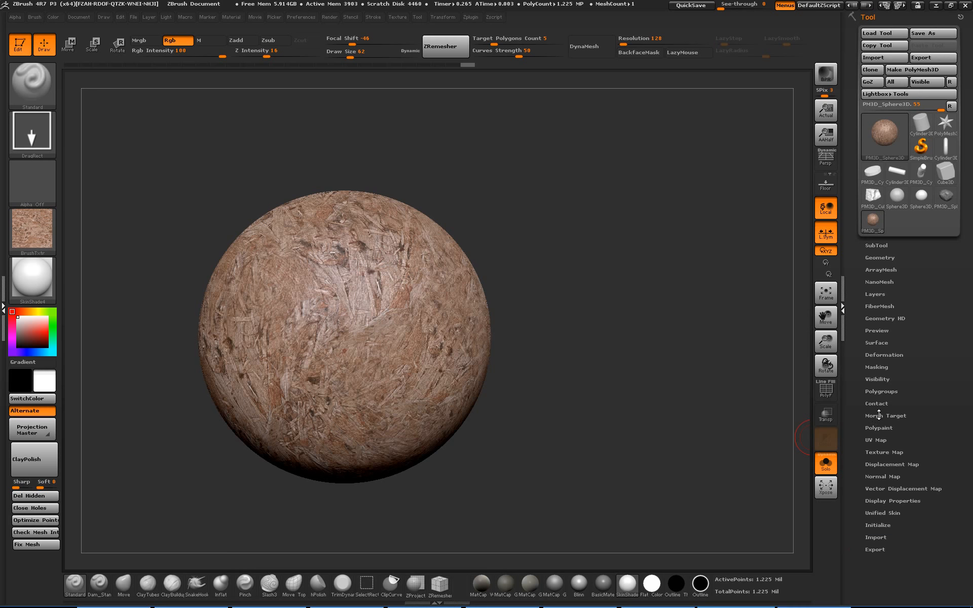
Mask the sphere by the intensity of its painted wood colour.
left_click(875, 368)
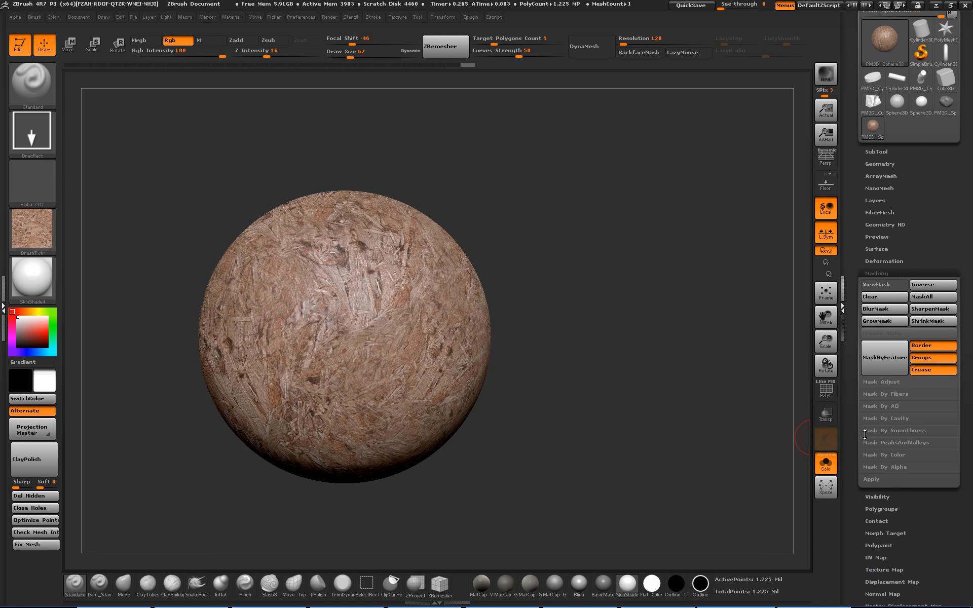
left_click(884, 453)
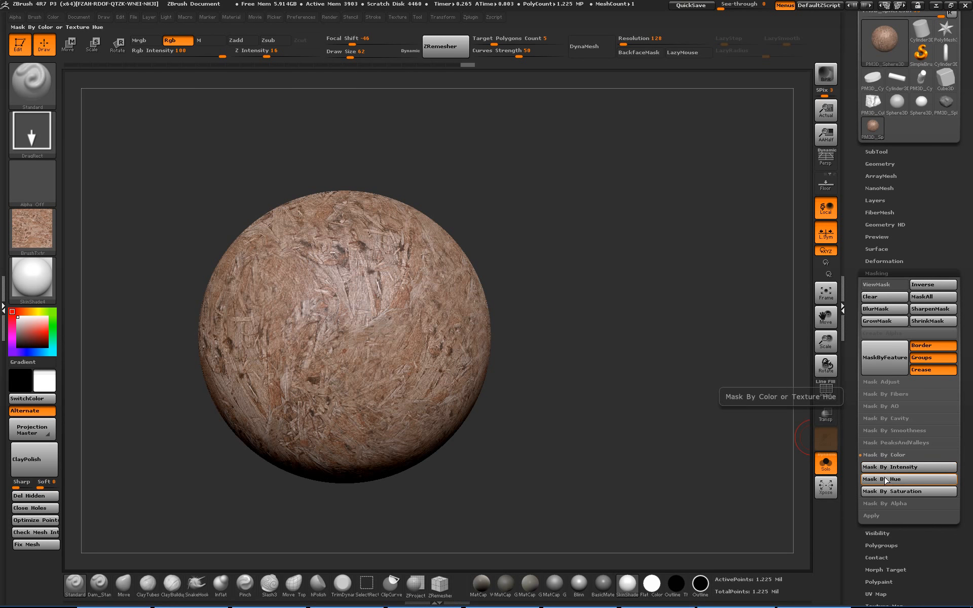
left_click(896, 467)
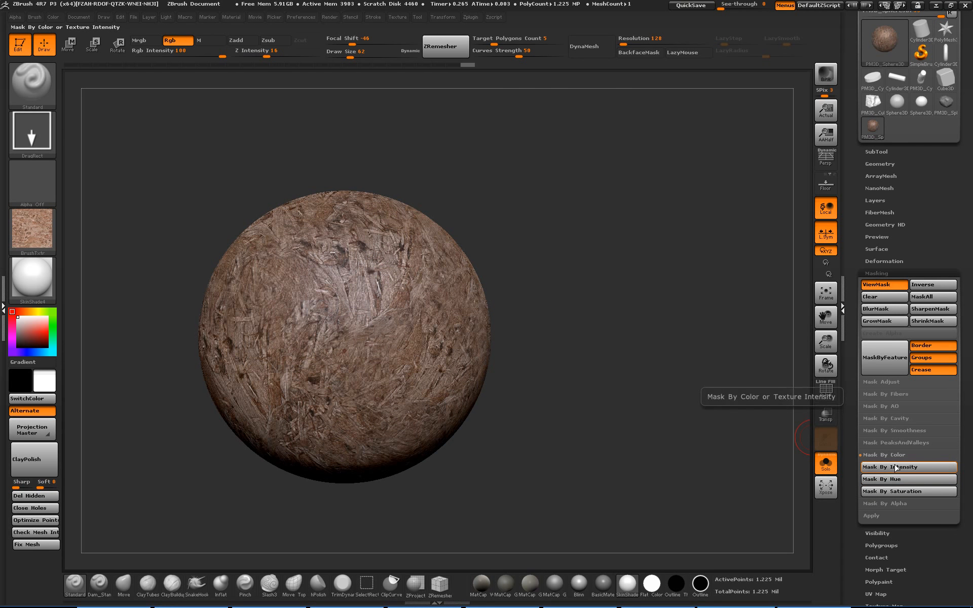
left_click(890, 274)
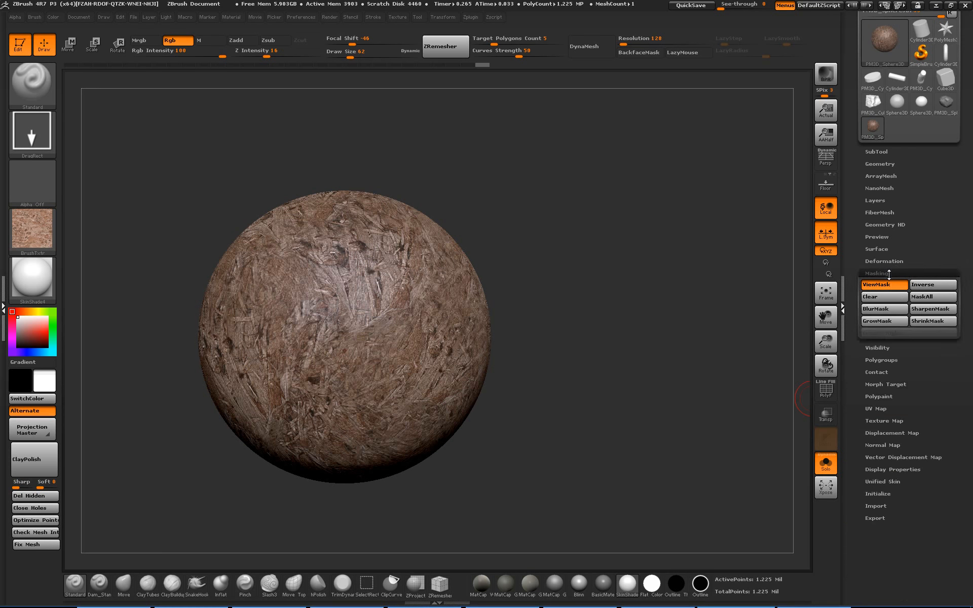
Hide the polypaint to show the wood-grain mask alone and set the draw size to 268.
left_click(881, 335)
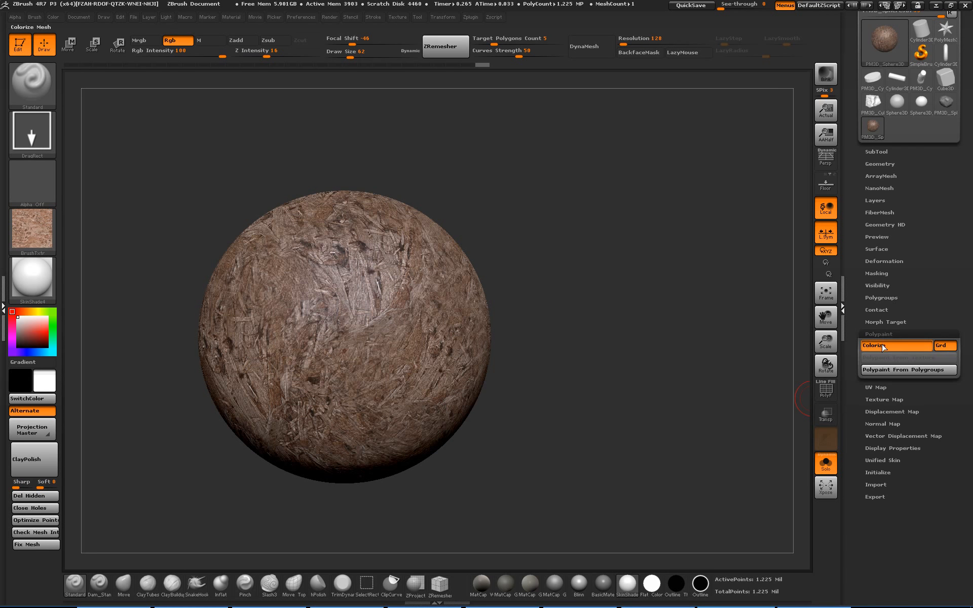
left_click(882, 347)
mouse_move(671, 362)
left_mouse_down("alt")
mouse_move(646, 355)
mouse_move(600, 384)
mouse_move(526, 257)
left_mouse_up("alt")
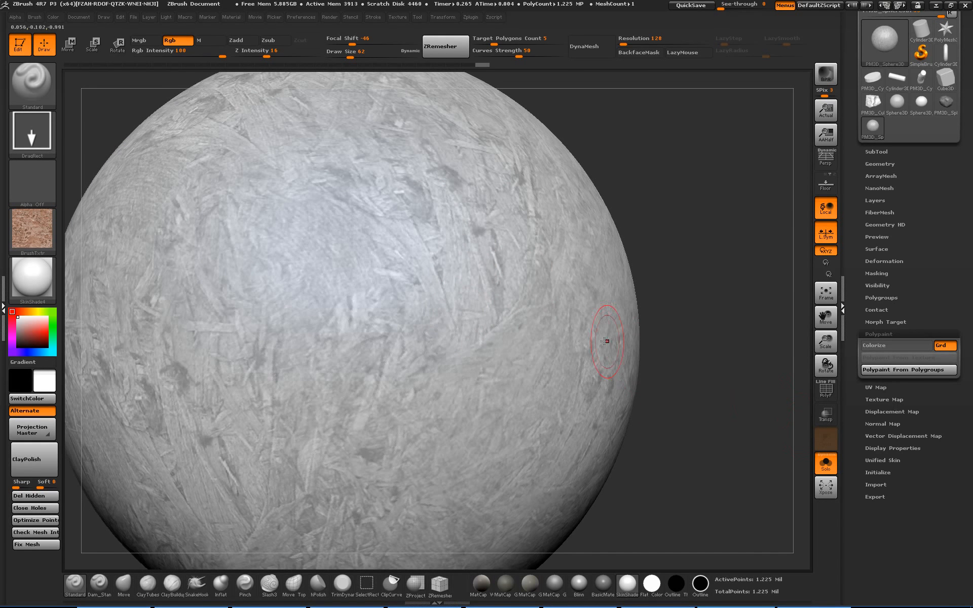
key("s")
mouse_move(676, 344)
left_mouse_down()
mouse_move(691, 343)
mouse_move(637, 334)
mouse_move(659, 344)
mouse_move(662, 328)
left_mouse_up()
key("s")
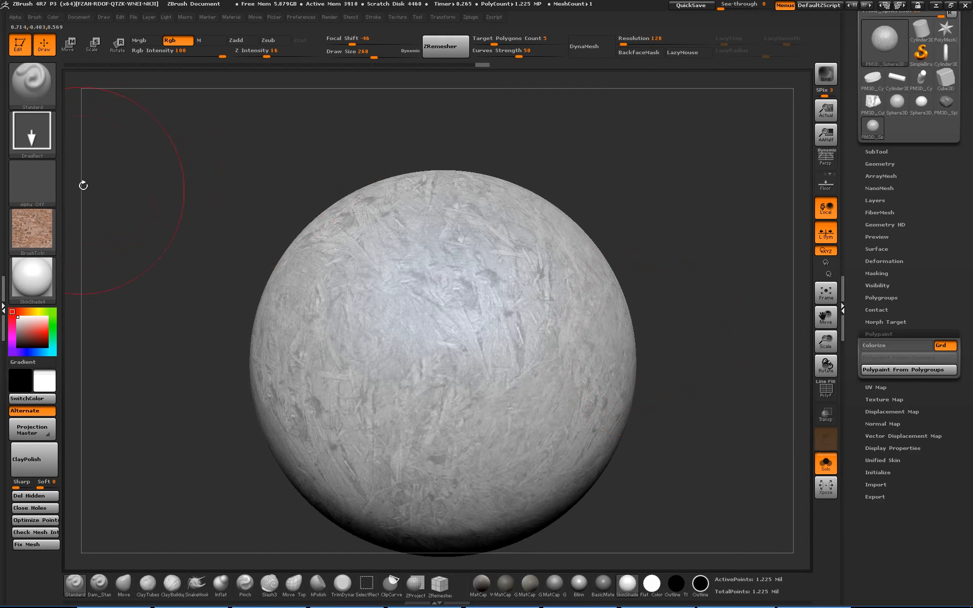
Set the Standard brush to a FreeHand stroke with no texture and enable Zadd.
left_click(32, 133)
left_click(186, 145)
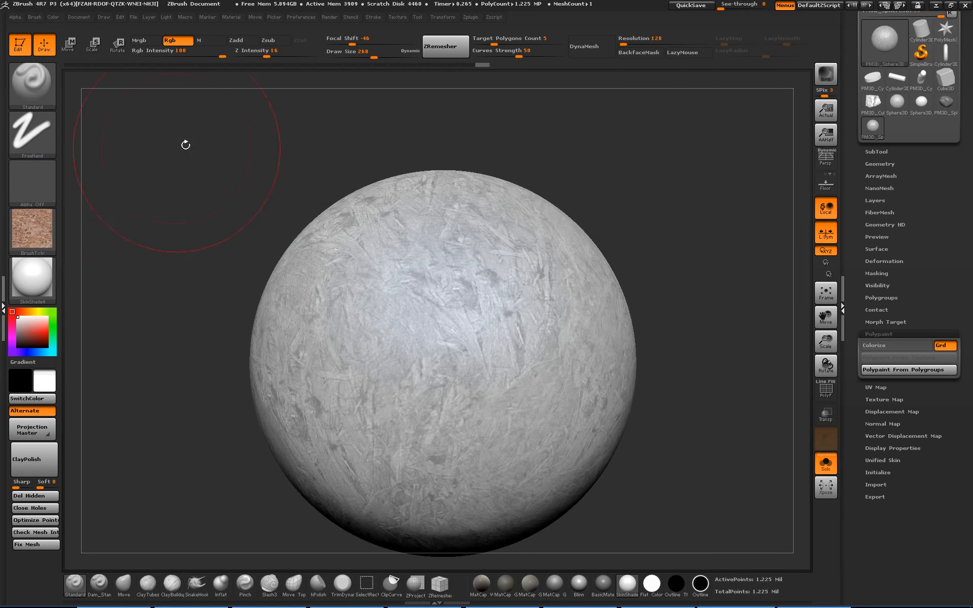
left_click(41, 229)
left_click(109, 233)
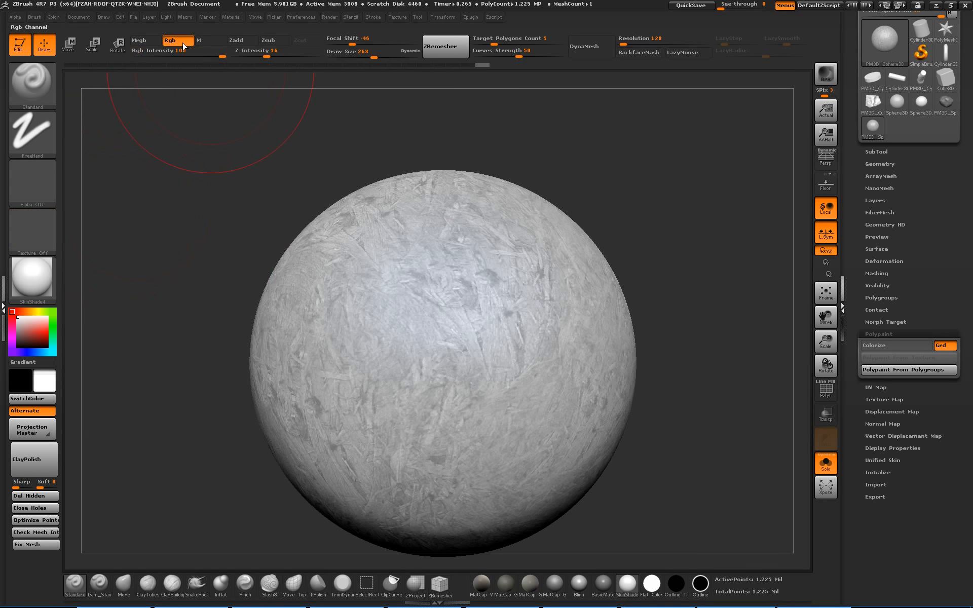
left_click(249, 42)
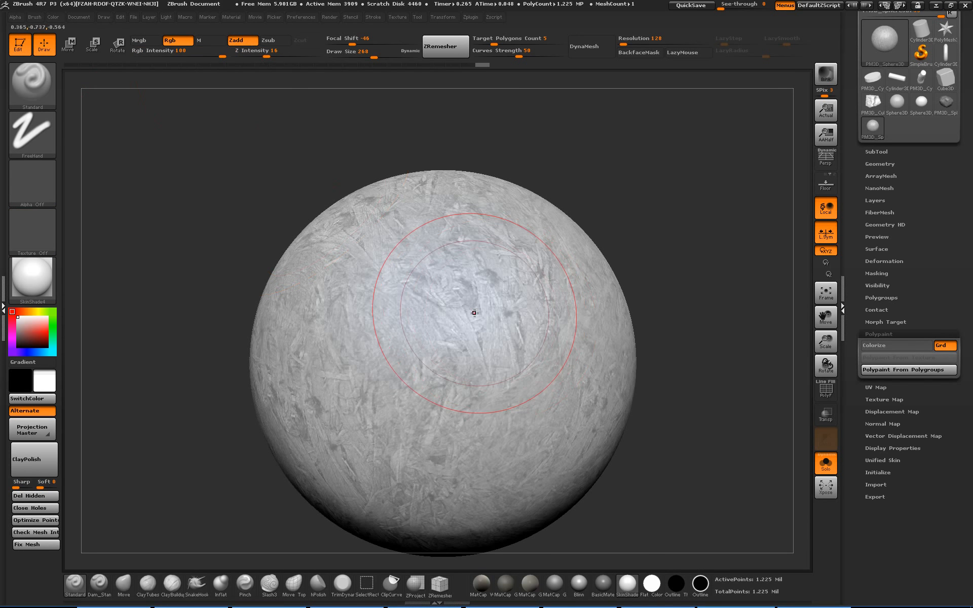
Try a Zadd stroke over the middle of the masked sphere, undo it and hide the polypaint again.
left_click_drag(467, 284, 483, 413)
key("ctrl+z")
left_click(250, 51)
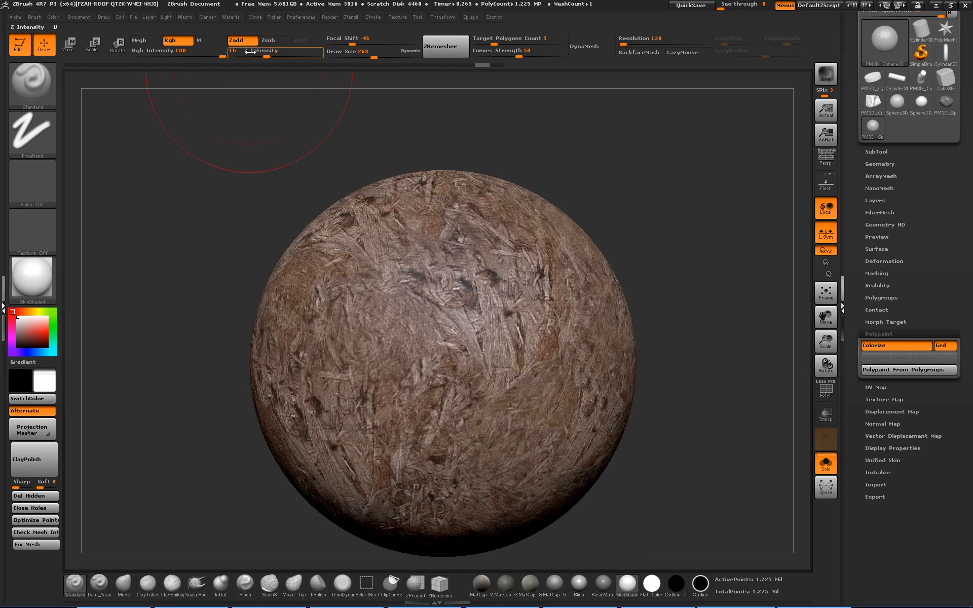
left_click(871, 348)
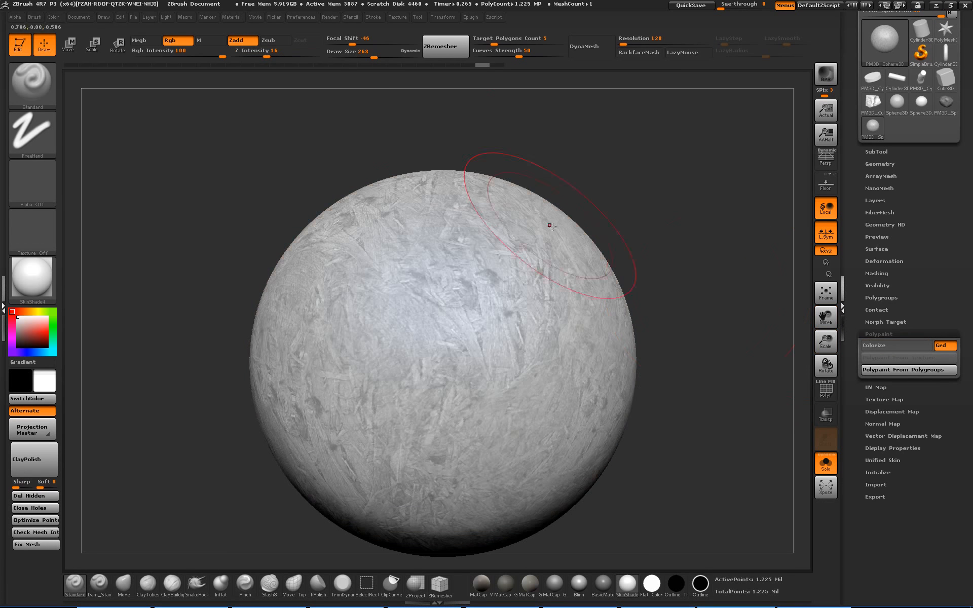
Set the draw size to 132, try another sculpting stroke down the masked sphere and undo it.
key("s")
left_click_drag(414, 233, 401, 233)
left_click_drag(460, 304, 490, 411)
key("ctrl+z")
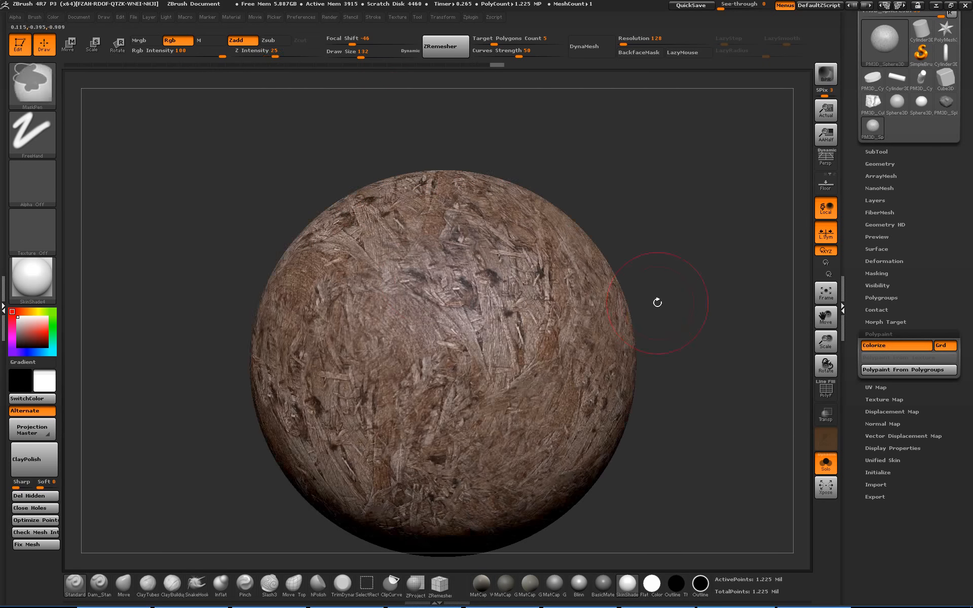
Set the Z Intensity to 5, try a white sculpting stroke across the wood-textured sphere and undo it.
left_click_drag(656, 302, 628, 313)
left_click(32, 84)
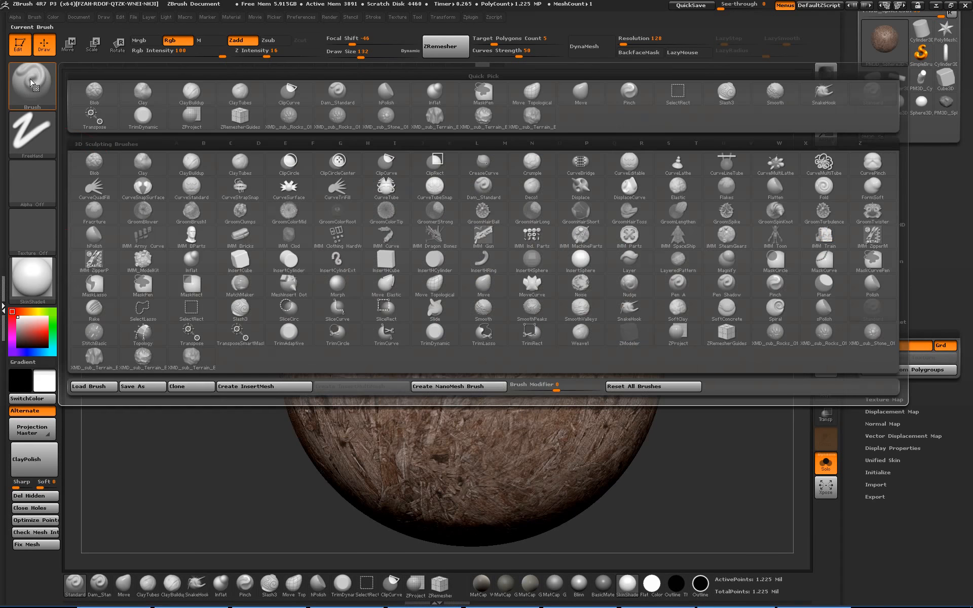
key("Return")
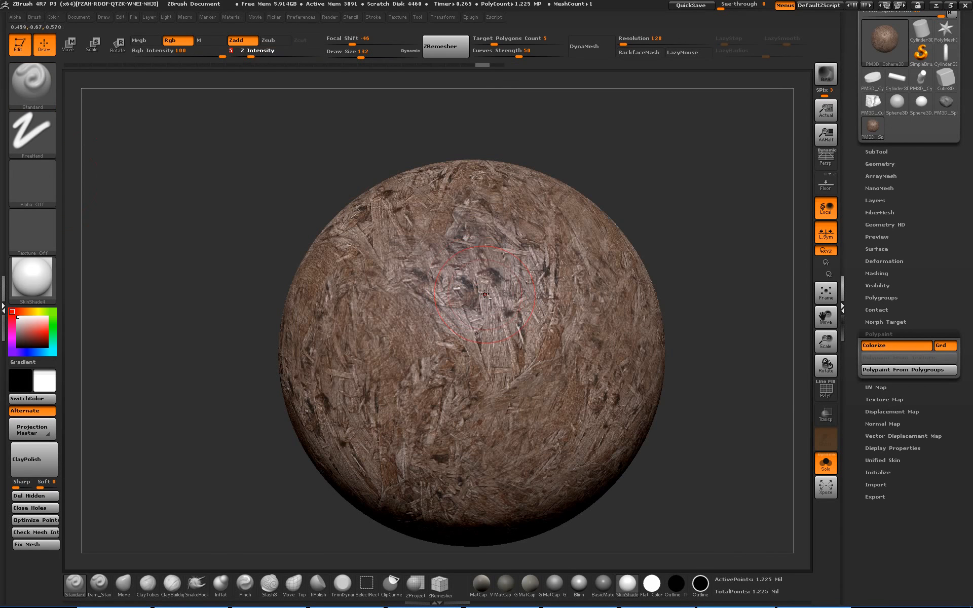
left_click_drag(479, 297, 533, 416, "ctrl")
left_click_drag(101, 305, 95, 306, "ctrl")
left_click_drag(181, 231, 325, 218)
left_click_drag(379, 284, 434, 366)
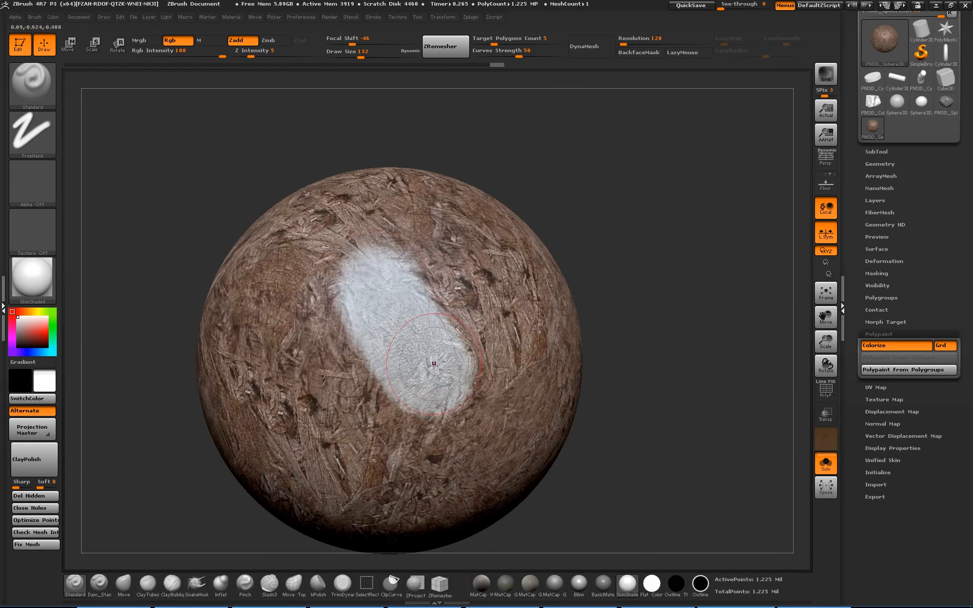
key("ctrl+z")
Try a low-intensity sculpting stroke down the masked sphere with the polypaint hidden and undo it.
left_click(876, 346)
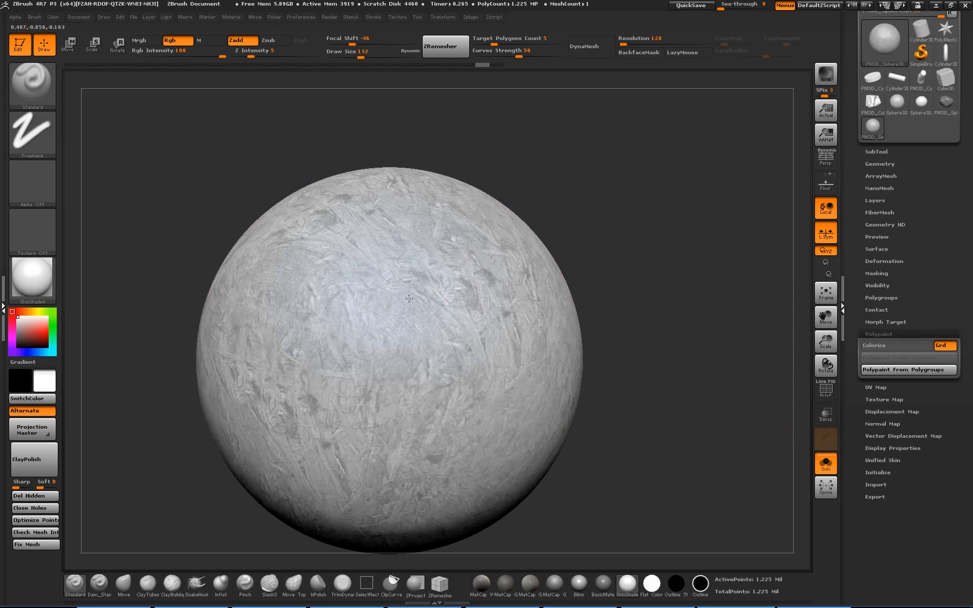
mouse_move(429, 292)
left_mouse_down()
mouse_move(477, 411)
mouse_move(355, 320)
mouse_move(378, 446)
mouse_move(391, 436)
mouse_move(440, 446)
left_mouse_up()
left_click_drag(663, 391, 653, 389)
key("ctrl+z")
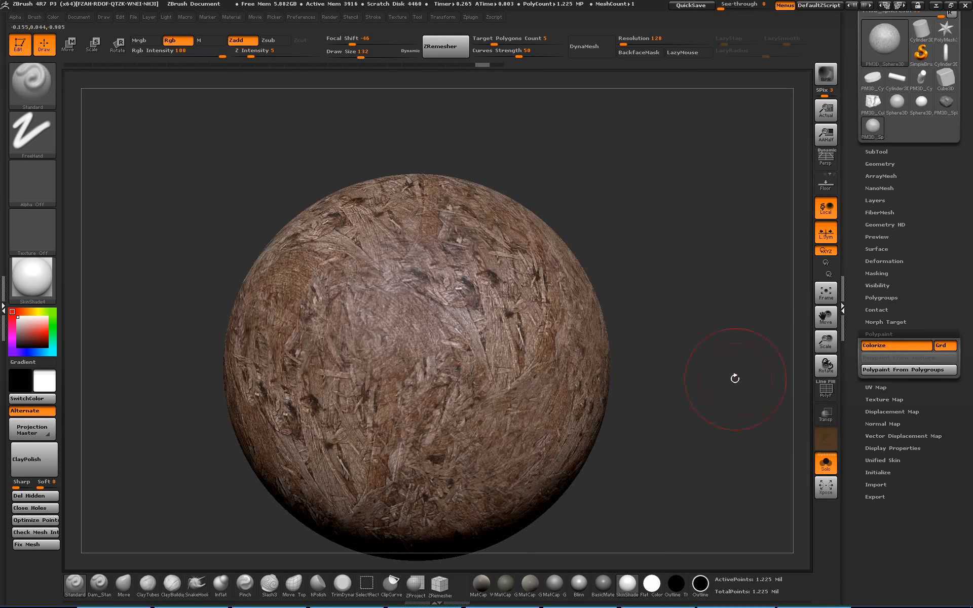
Apply a slight Inflate deformation to the masked sphere with its polypaint hidden.
left_click(874, 348)
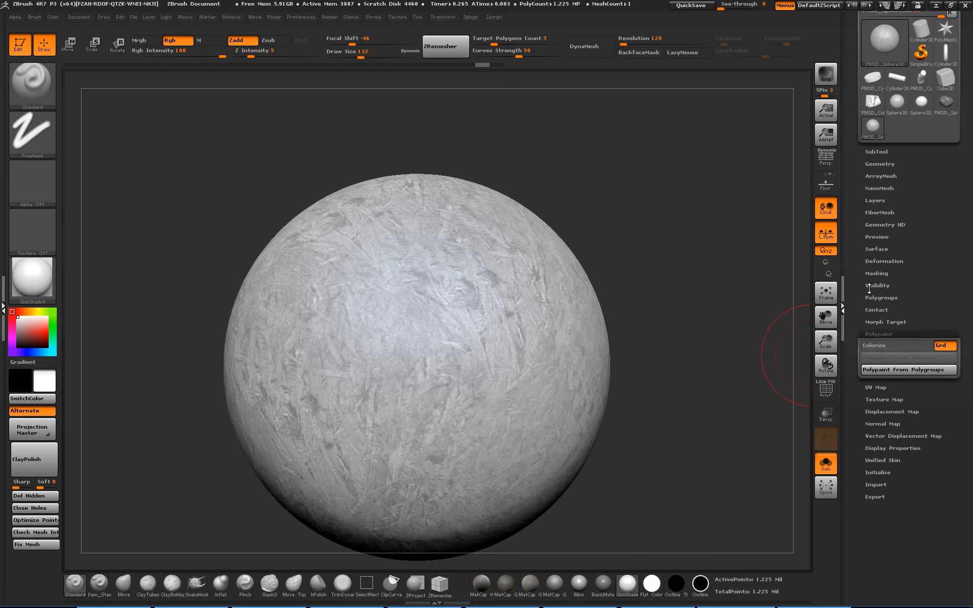
left_click(884, 261)
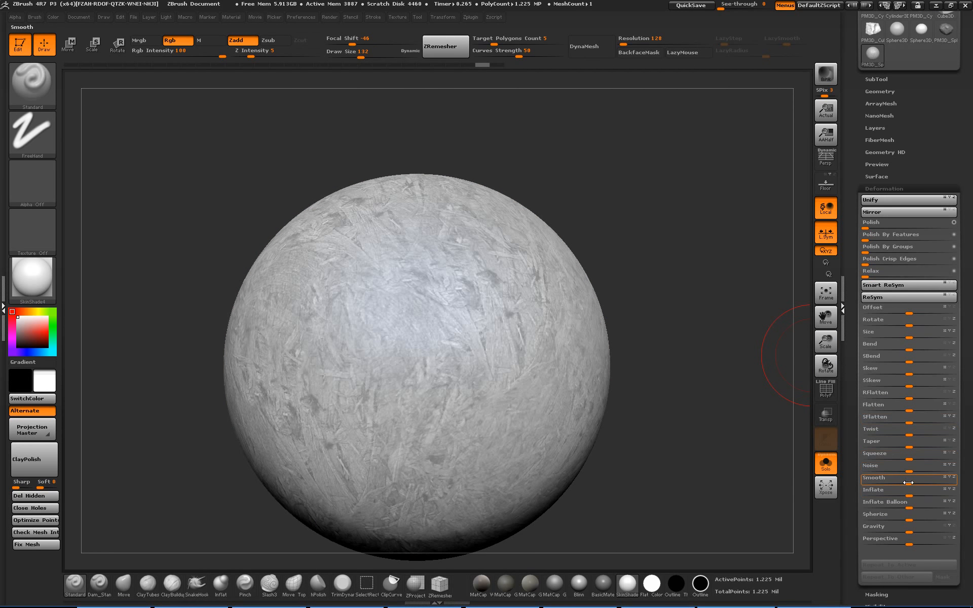
mouse_move(908, 496)
left_mouse_down()
mouse_move(919, 495)
mouse_move(902, 491)
left_mouse_up()
left_click_drag(740, 284, 768, 327, "alt")
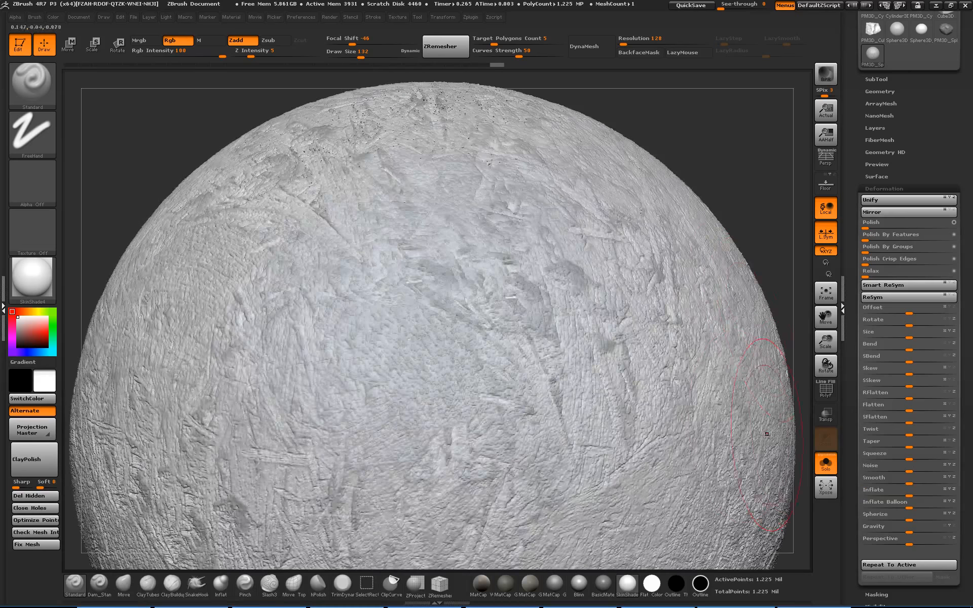
left_click_drag(769, 209, 712, 226)
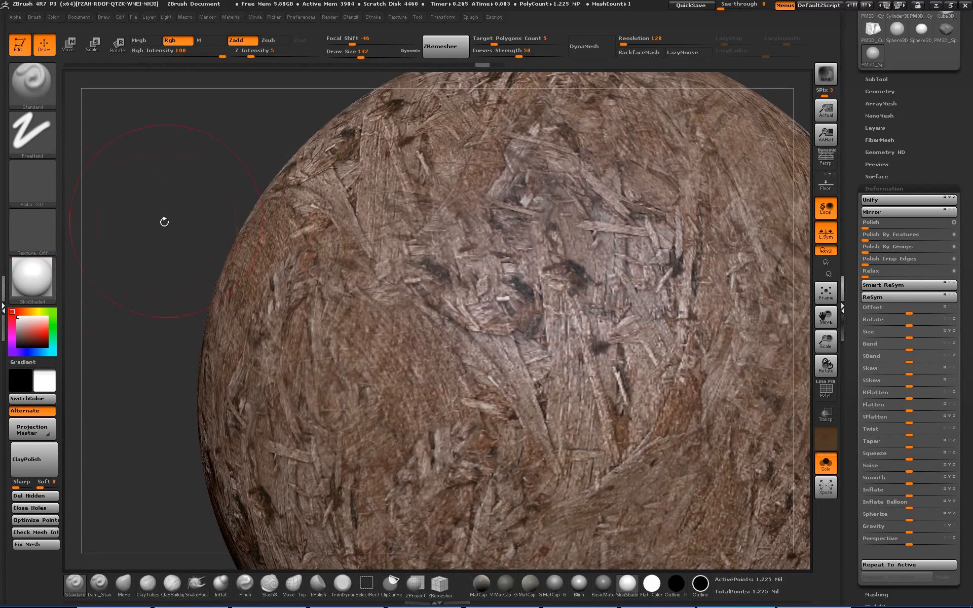
Import Tree_Bark_01.psd from the Desktop as a texture.
left_click_drag(164, 221, 136, 152, "alt")
left_click(29, 228)
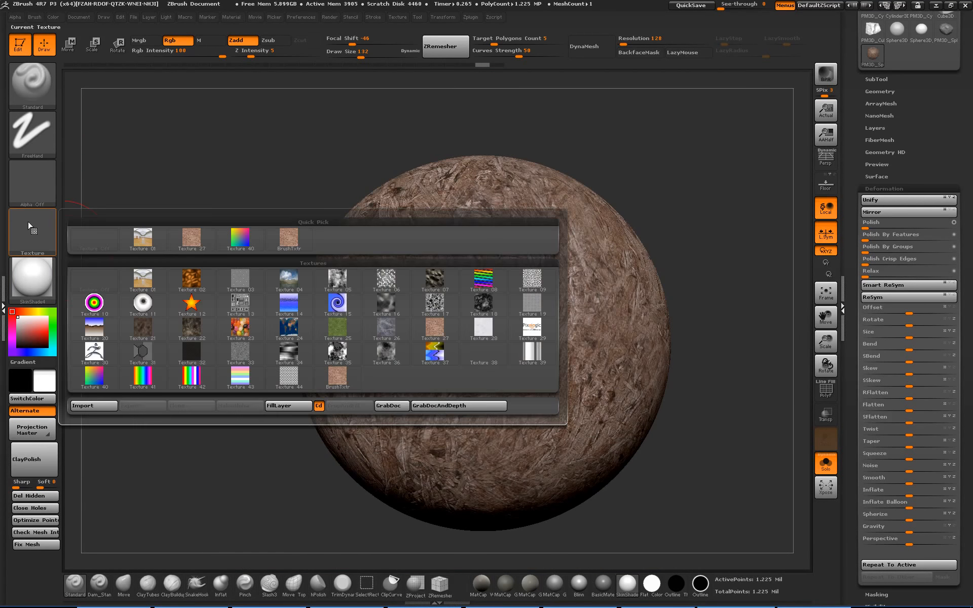
left_click(99, 408)
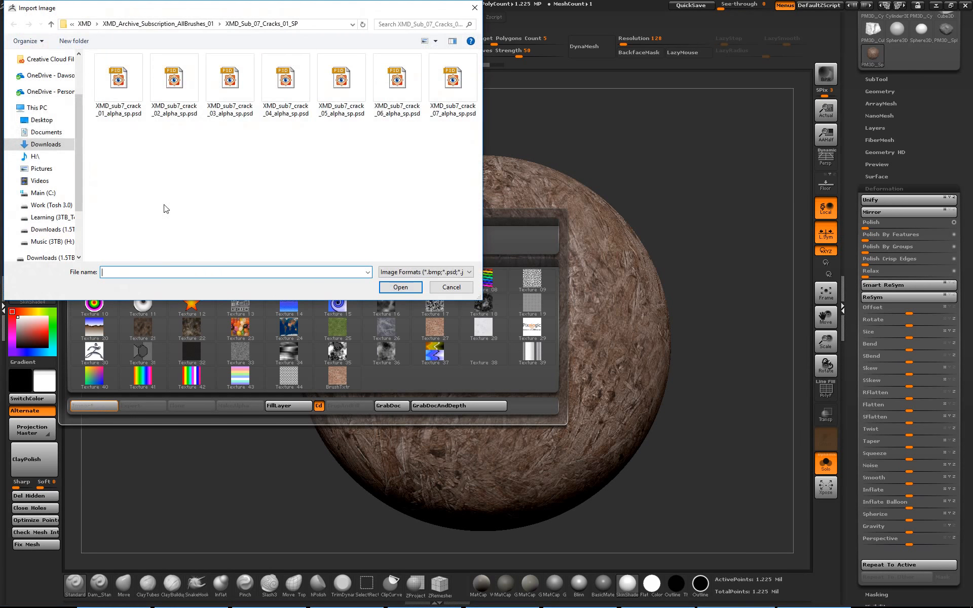
left_click(42, 120)
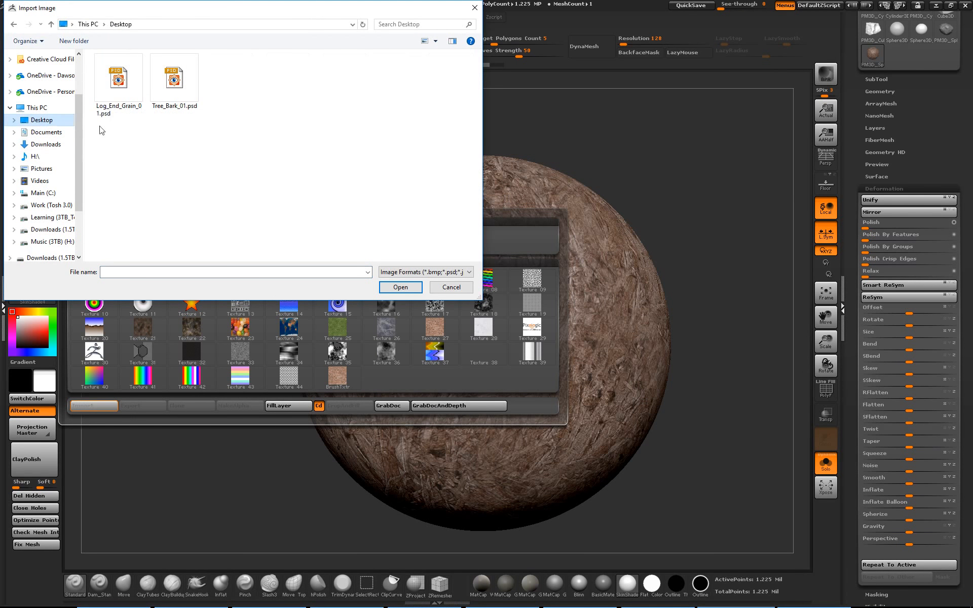
double_click(174, 83)
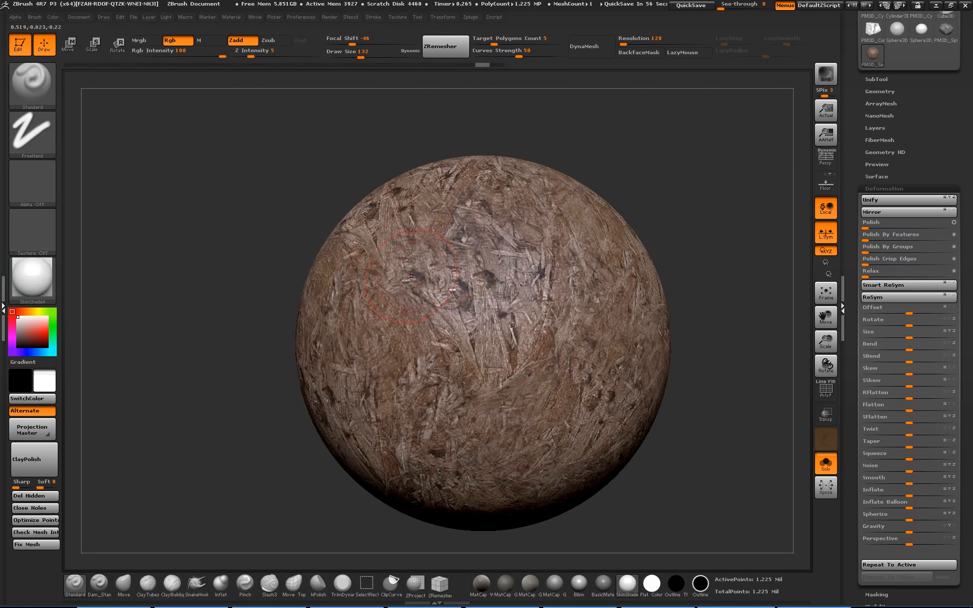
Undo a test stroke across the sphere and set the brush to colour-only DragRect painting with the Tree_Bark_01 texture.
mouse_move(506, 328)
left_mouse_down()
mouse_move(500, 335)
mouse_move(563, 466)
left_mouse_up()
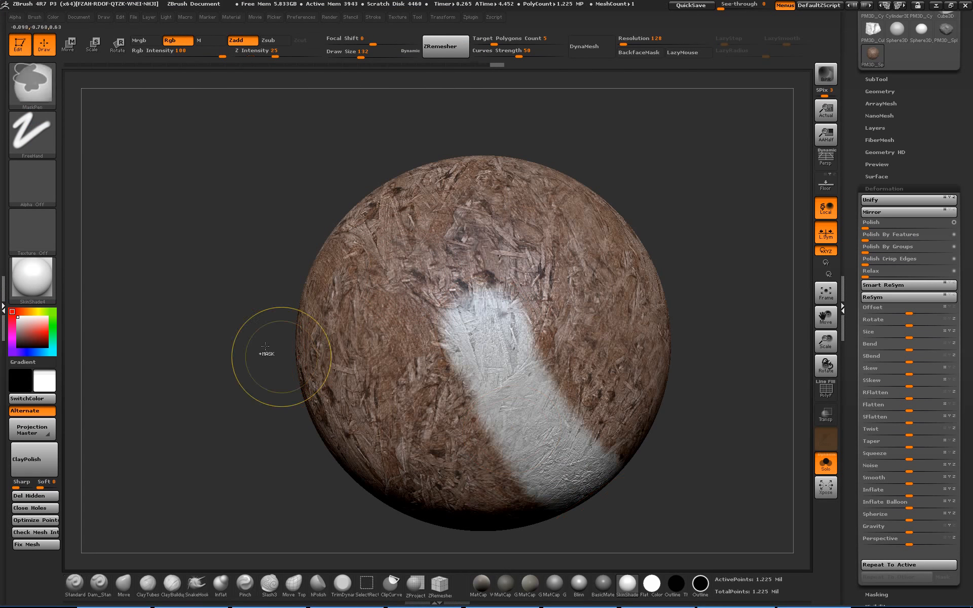
key("ctrl+z")
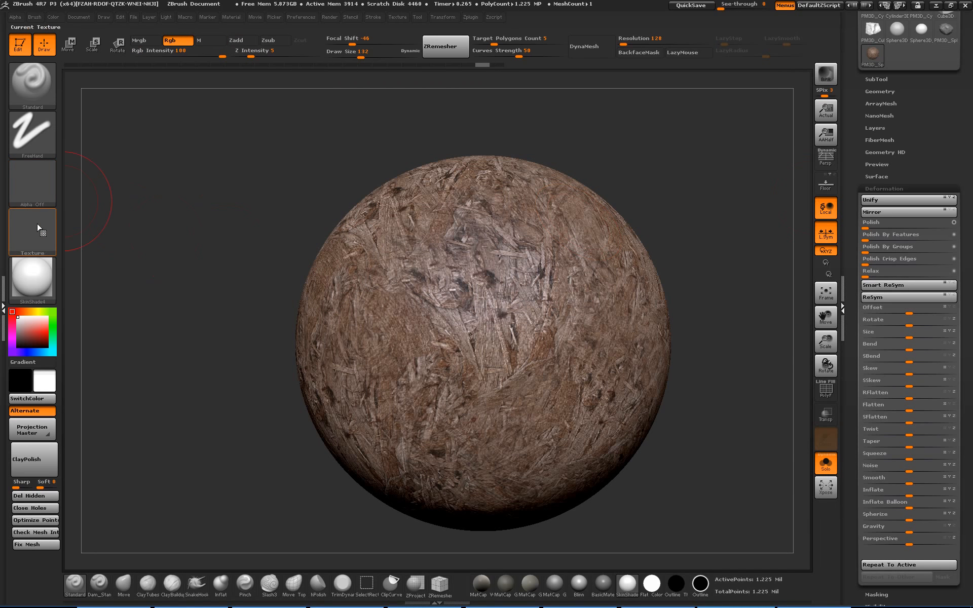
left_click(32, 134)
left_click(144, 141)
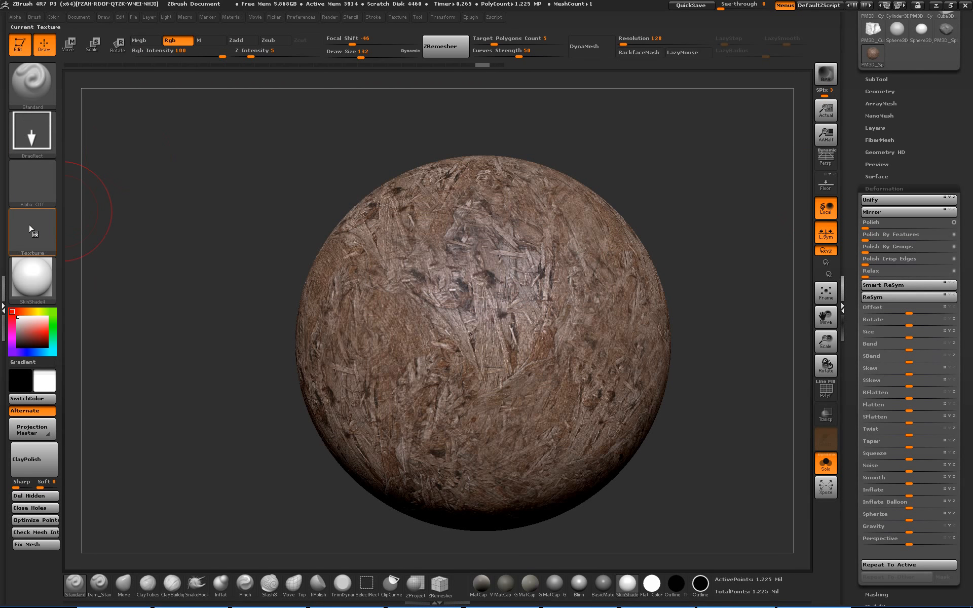
left_click(32, 230)
left_click(350, 245)
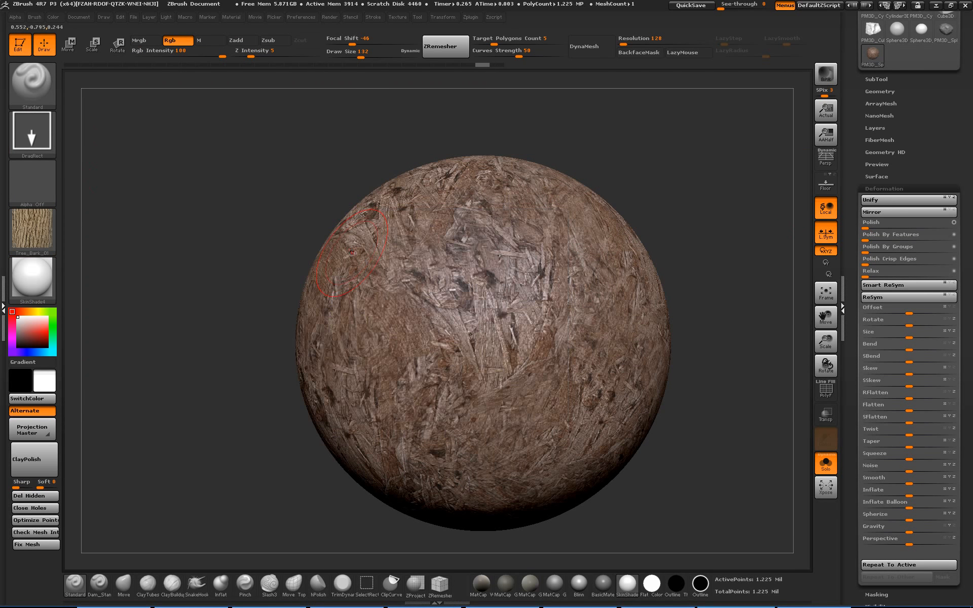
Set the Z Intensity to 100 and undo both a test bark stamp and the sphere's mask.
left_click_drag(473, 319, 544, 263)
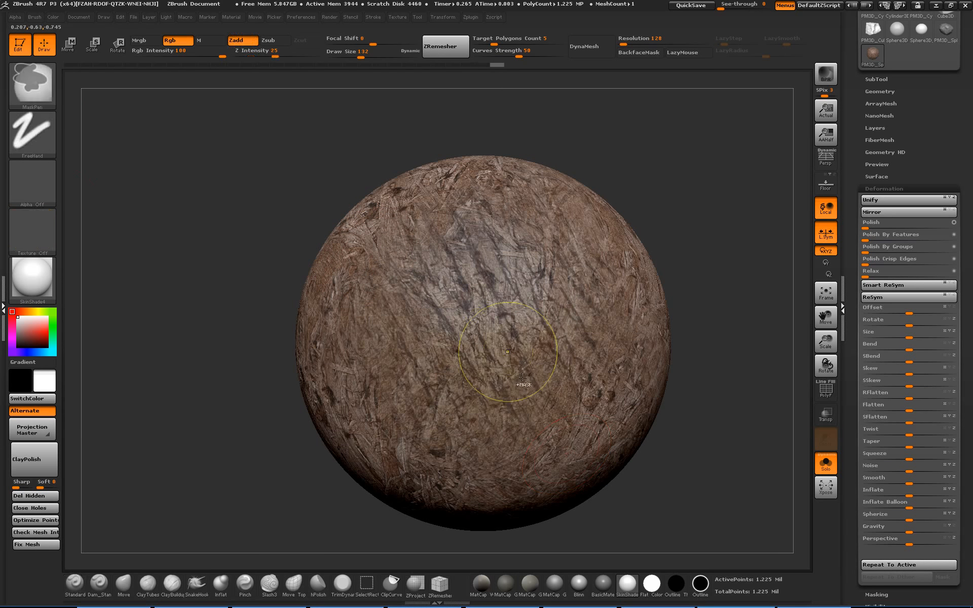
key("ctrl+z")
left_click_drag(281, 55, 328, 59)
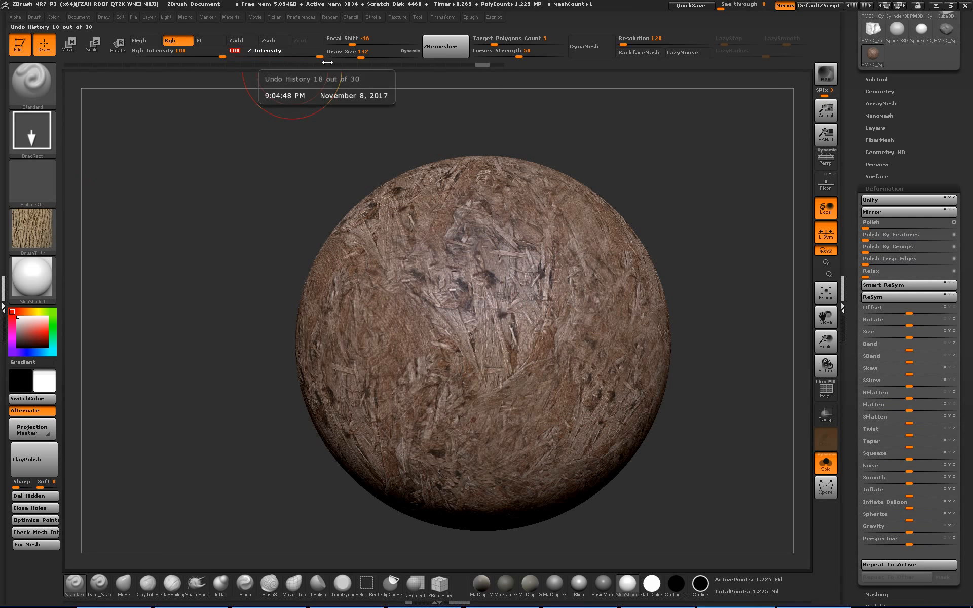
key("ctrl+z")
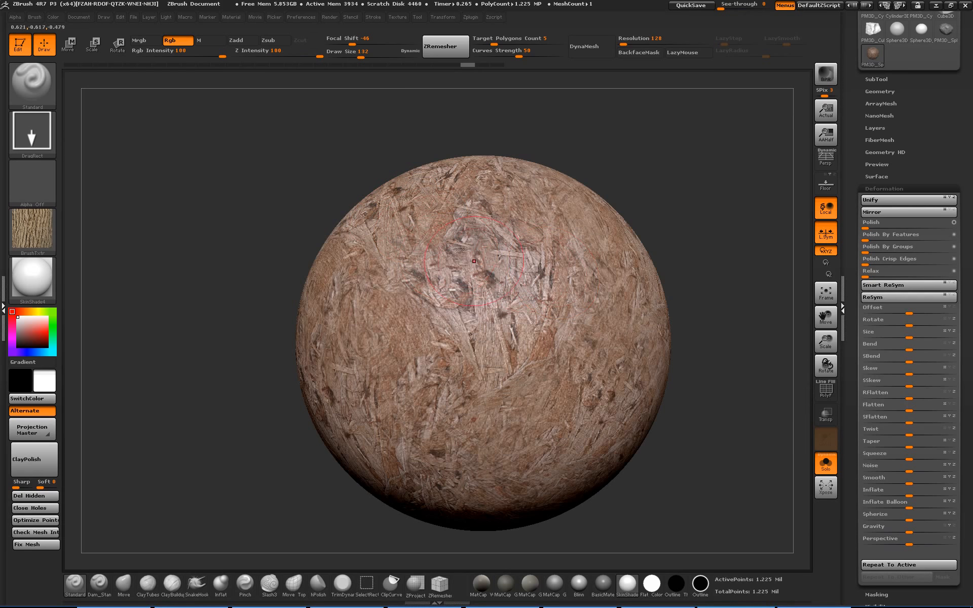
Try a bark stamp on the unmasked sphere, undo it and divide the mesh once more to subdivision level 6.
mouse_move(488, 318)
left_mouse_down()
mouse_move(694, 507)
mouse_move(607, 501)
mouse_move(458, 445)
left_mouse_up()
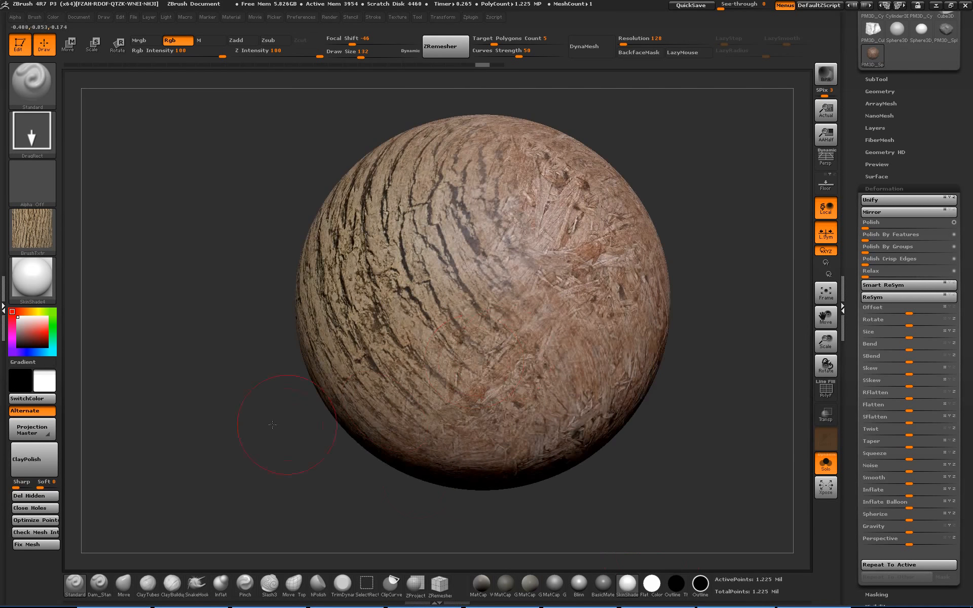
key("ctrl+z")
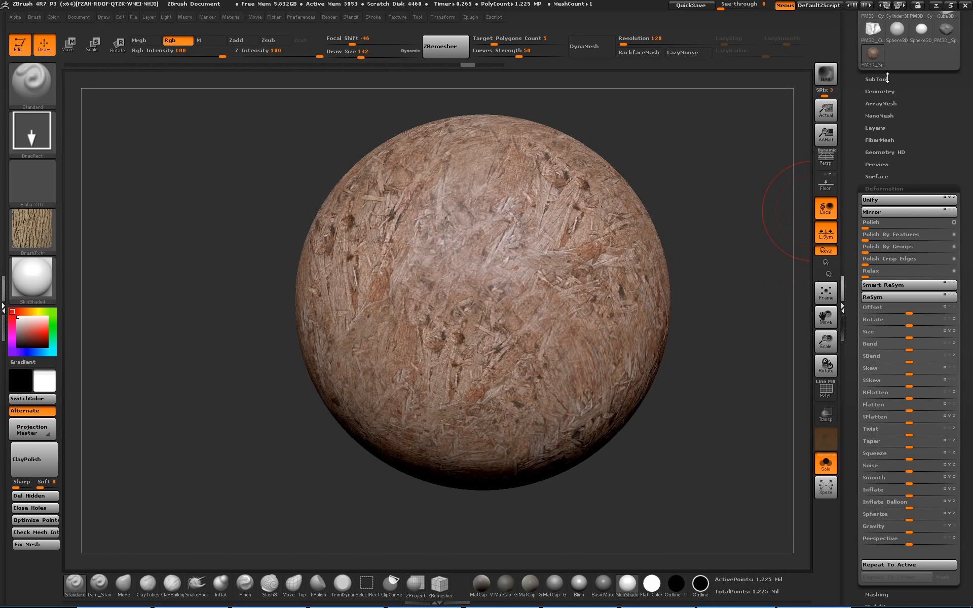
left_click(882, 79)
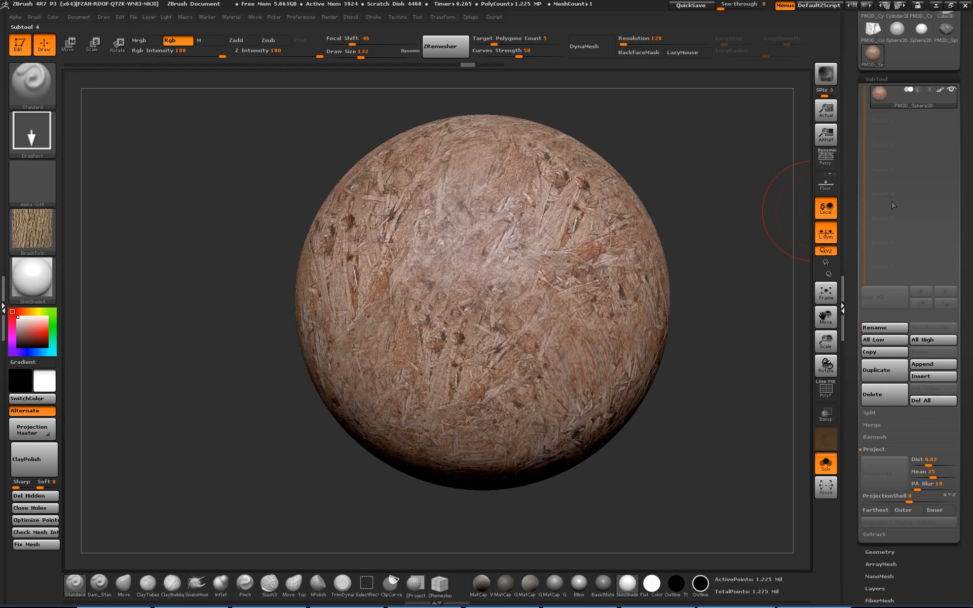
left_click(882, 79)
left_click(880, 92)
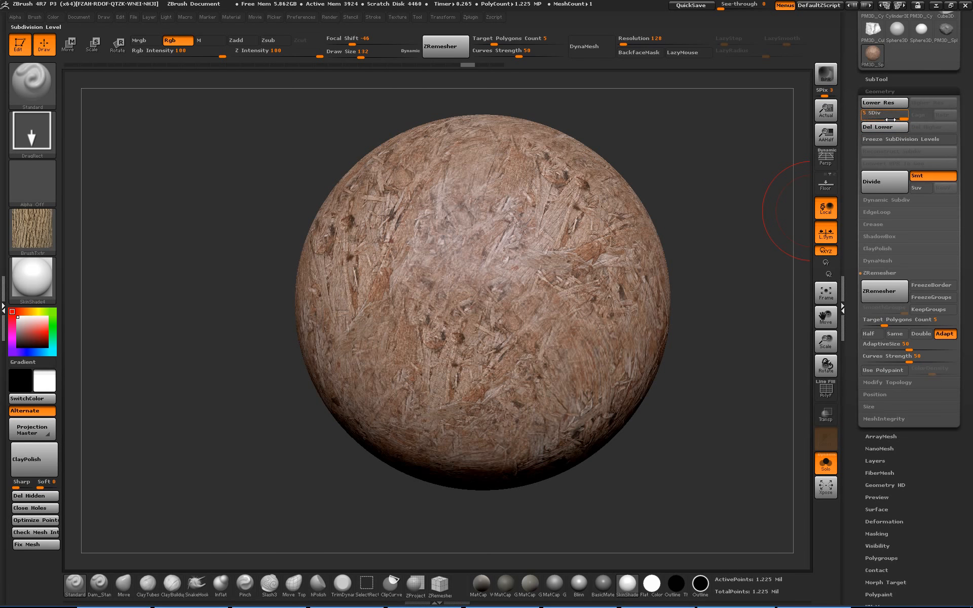
left_click(885, 178)
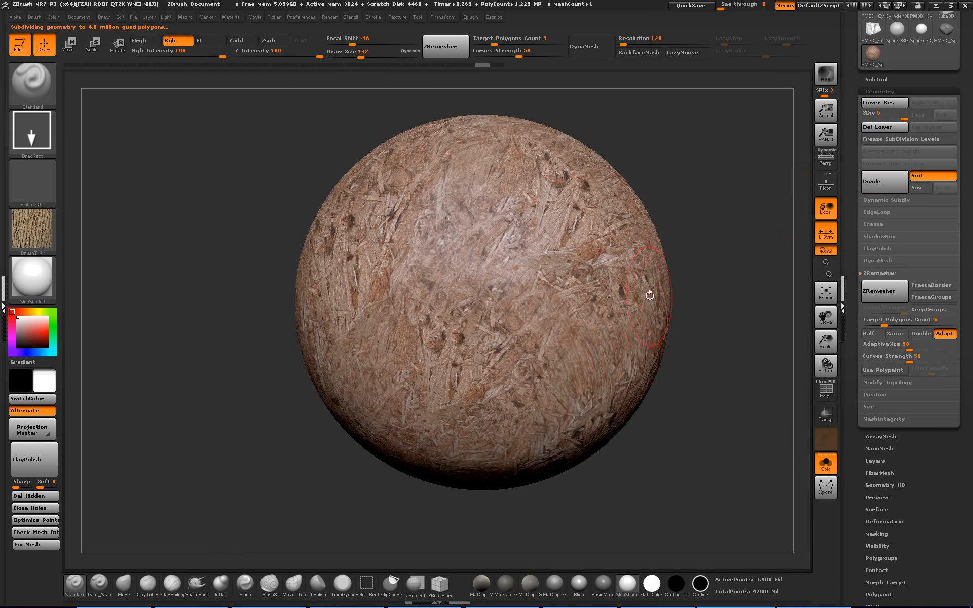
Stamp large overlapping patches of the bark texture over the wood polypaint around the sphere.
left_click_drag(488, 271, 614, 478)
left_click_drag(615, 478, 421, 458)
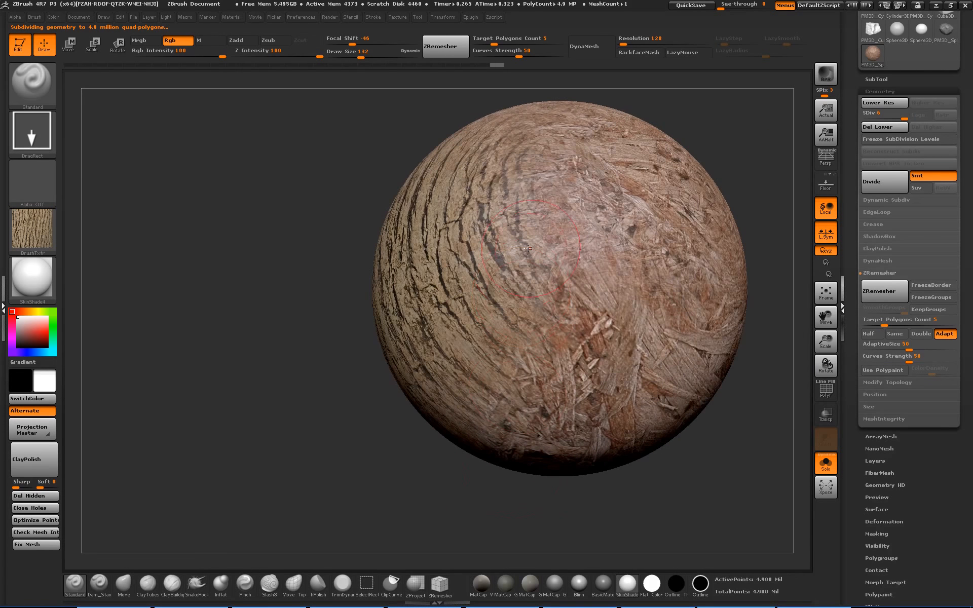
left_click_drag(551, 252, 560, 445)
left_click_drag(600, 485, 577, 453)
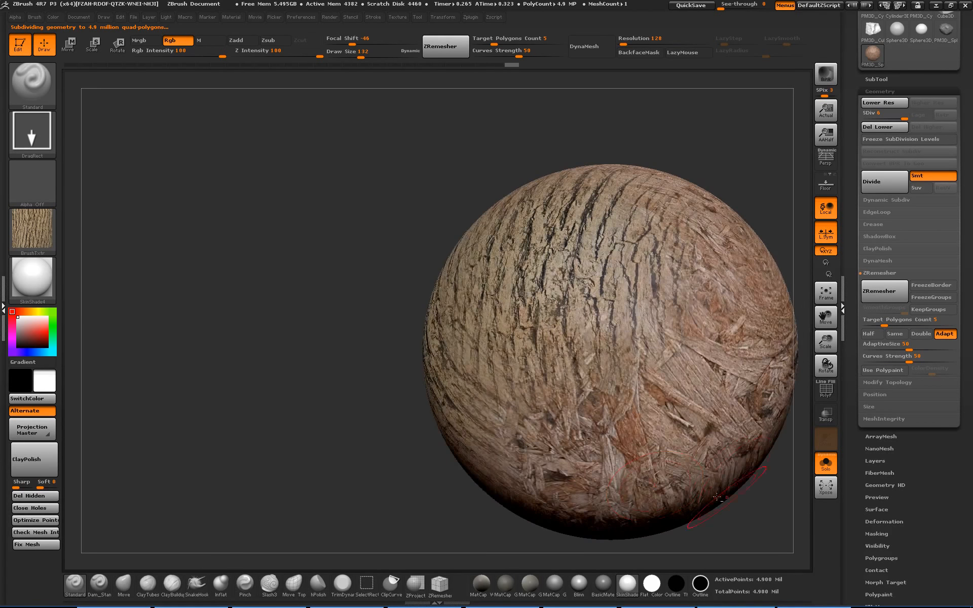
left_click_drag(751, 487, 588, 455, "alt")
left_click_drag(711, 467, 644, 500)
left_click_drag(517, 264, 442, 412)
left_click_drag(674, 514, 580, 516)
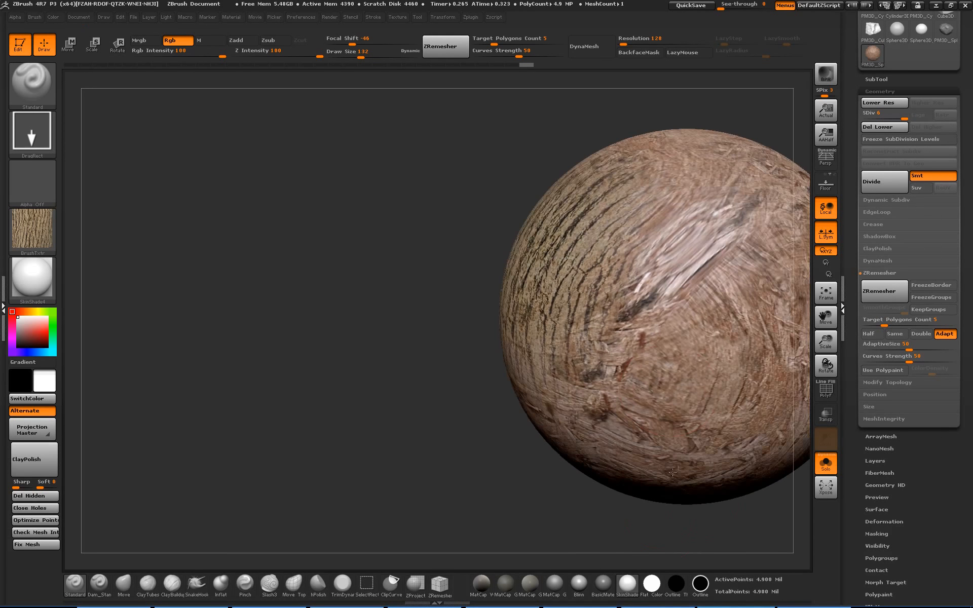
left_click_drag(525, 474, 379, 461, "alt")
left_click_drag(544, 267, 473, 406)
mouse_move(732, 461)
left_mouse_down("alt")
mouse_move(680, 473)
mouse_move(630, 397)
left_mouse_up("alt")
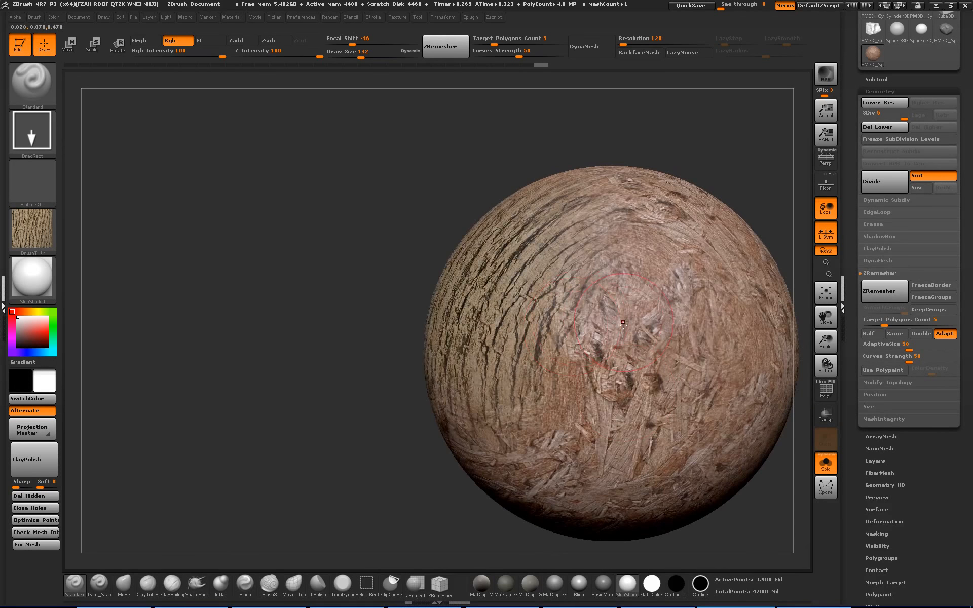
left_click_drag(623, 323, 698, 444)
mouse_move(743, 515)
left_mouse_down("alt")
mouse_move(558, 451)
mouse_move(616, 363)
mouse_move(535, 448)
left_mouse_up("alt")
mouse_move(381, 399)
left_mouse_down("alt")
mouse_move(375, 326)
mouse_move(439, 347)
left_mouse_up("alt")
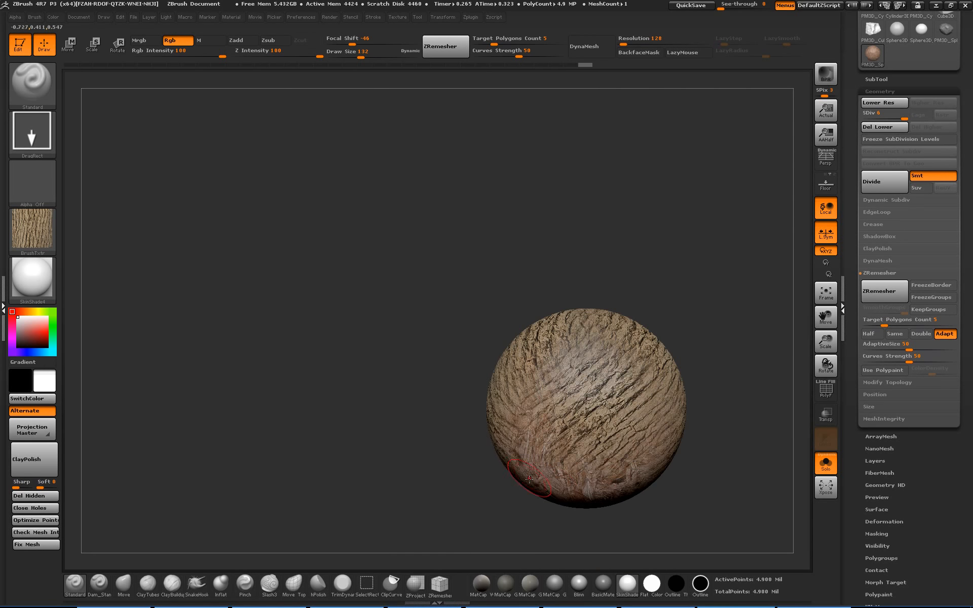
Cover the remaining wood-coloured areas of the sphere with further bark texture stamps.
mouse_move(665, 496)
left_mouse_down()
mouse_move(724, 497)
mouse_move(702, 494)
left_mouse_up()
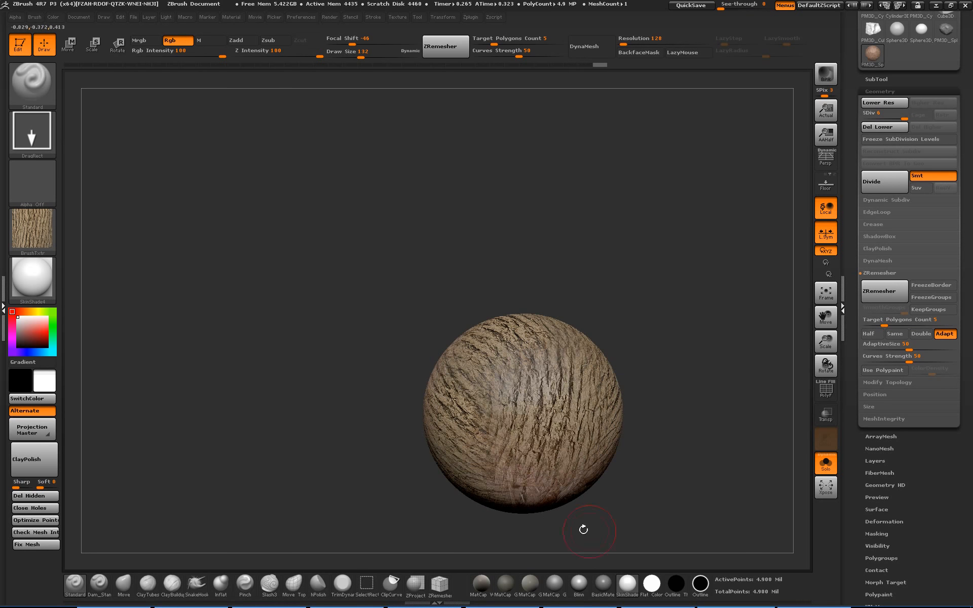
left_click_drag(584, 530, 649, 452, "alt")
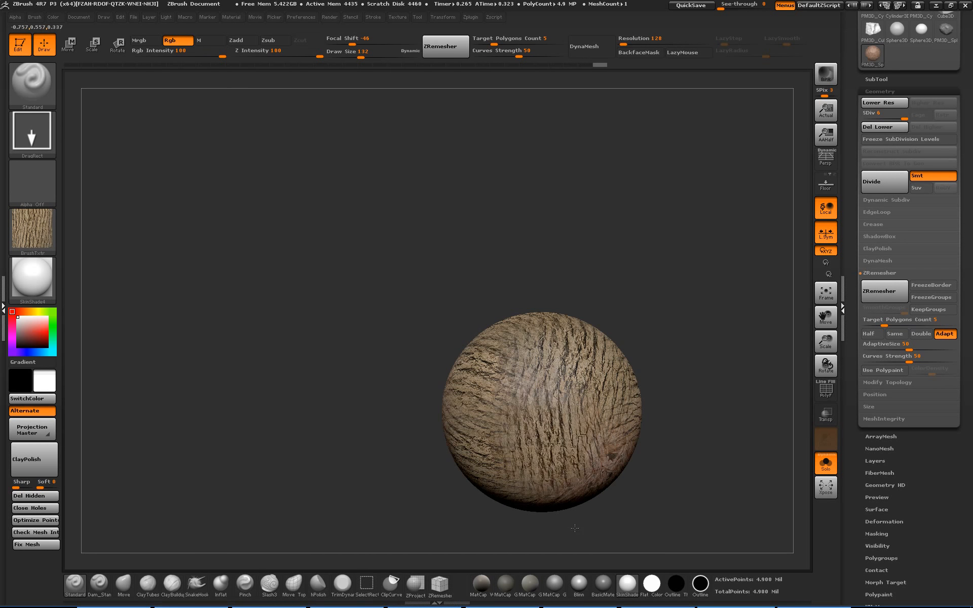
left_click_drag(574, 528, 566, 435)
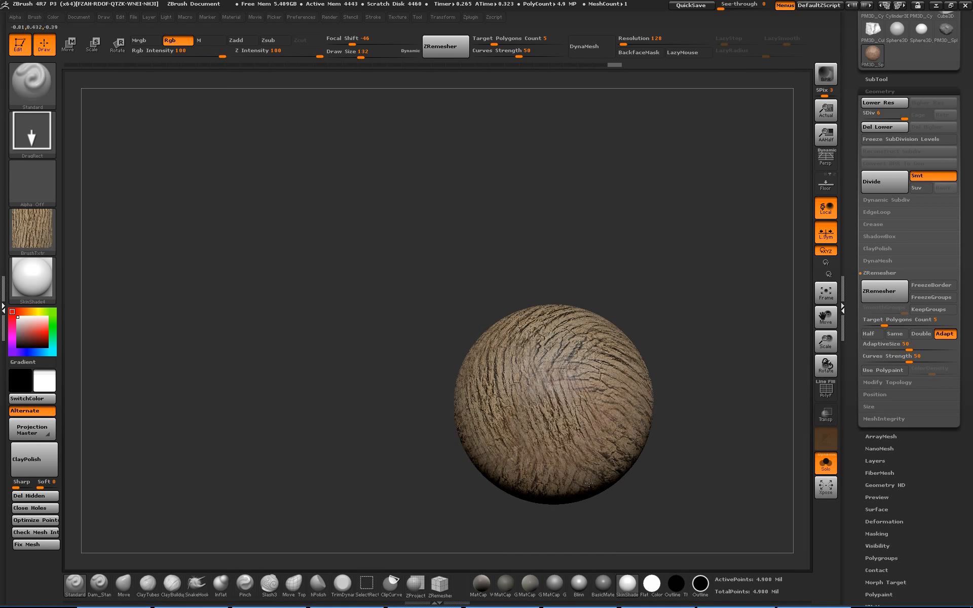
left_click_drag(697, 468, 604, 397)
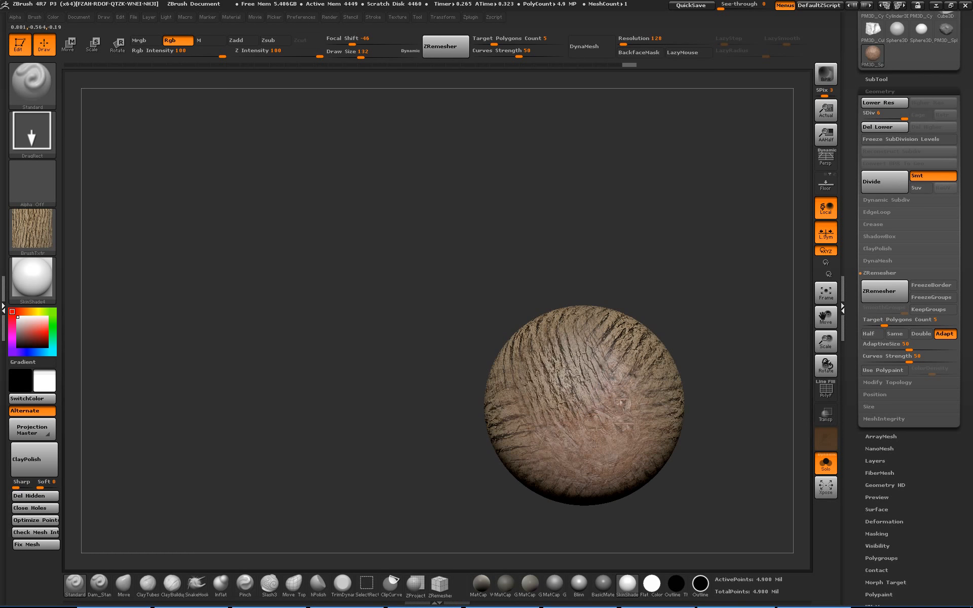
left_click_drag(595, 444, 592, 457)
mouse_move(639, 404)
left_mouse_down()
mouse_move(584, 483)
mouse_move(645, 470)
left_mouse_up()
left_click_drag(611, 377, 583, 436)
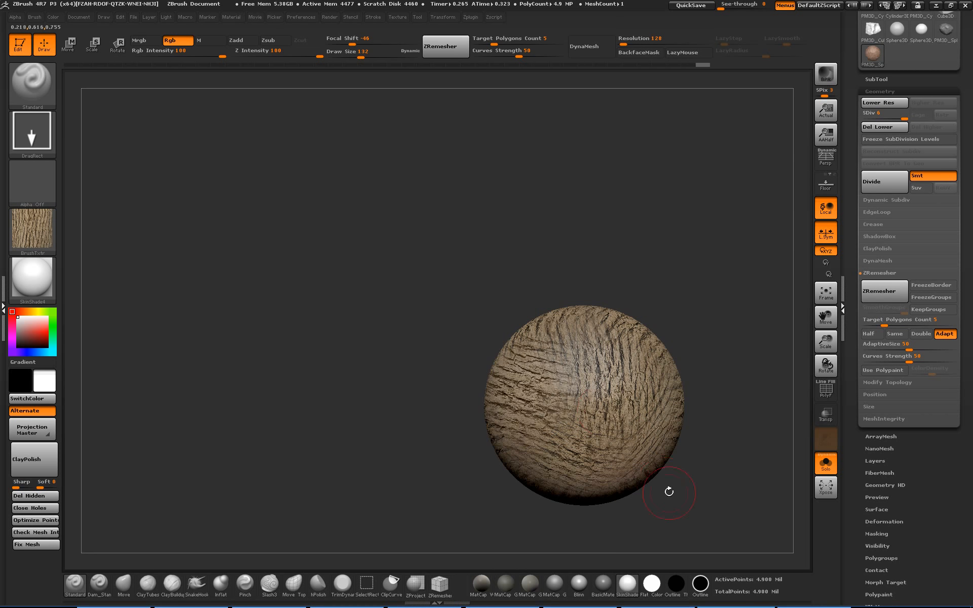
left_click_drag(669, 491, 721, 427)
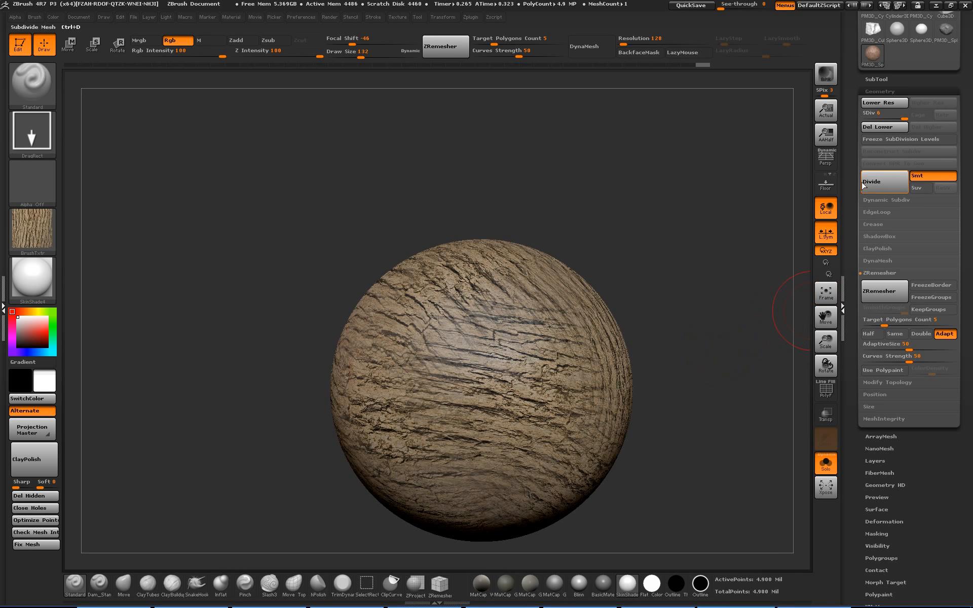
Mask the bark-painted sphere by colour intensity and turn off Colorize to hide its polypaint.
left_click(891, 91)
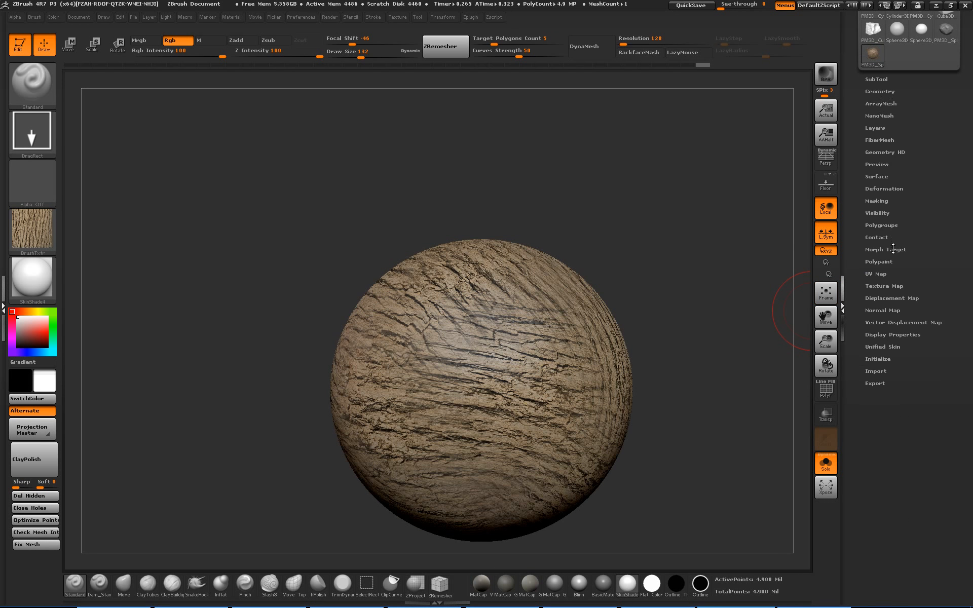
left_click(882, 201)
left_click(885, 382)
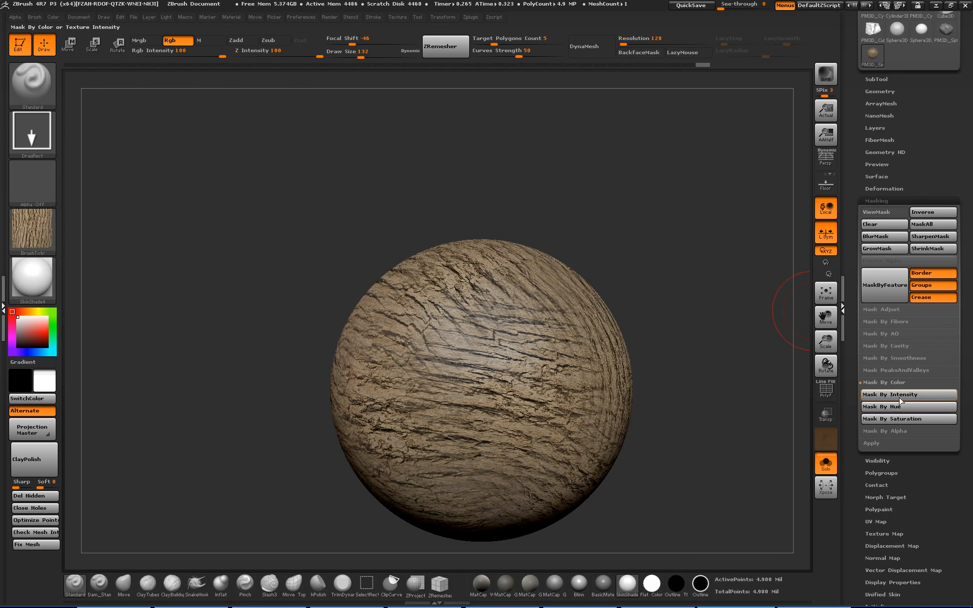
left_click(901, 400)
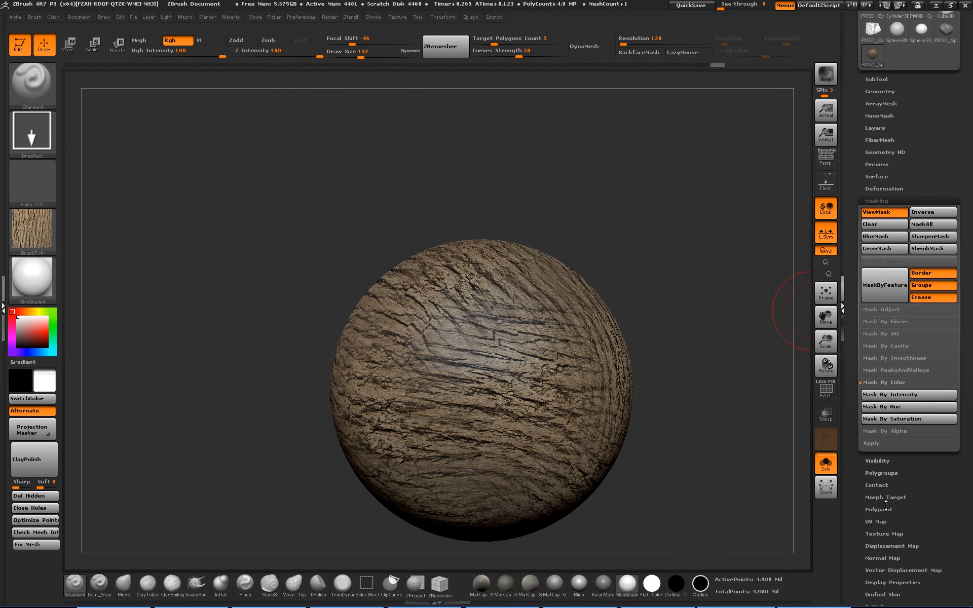
left_click_drag(860, 526, 863, 501)
left_click(871, 485)
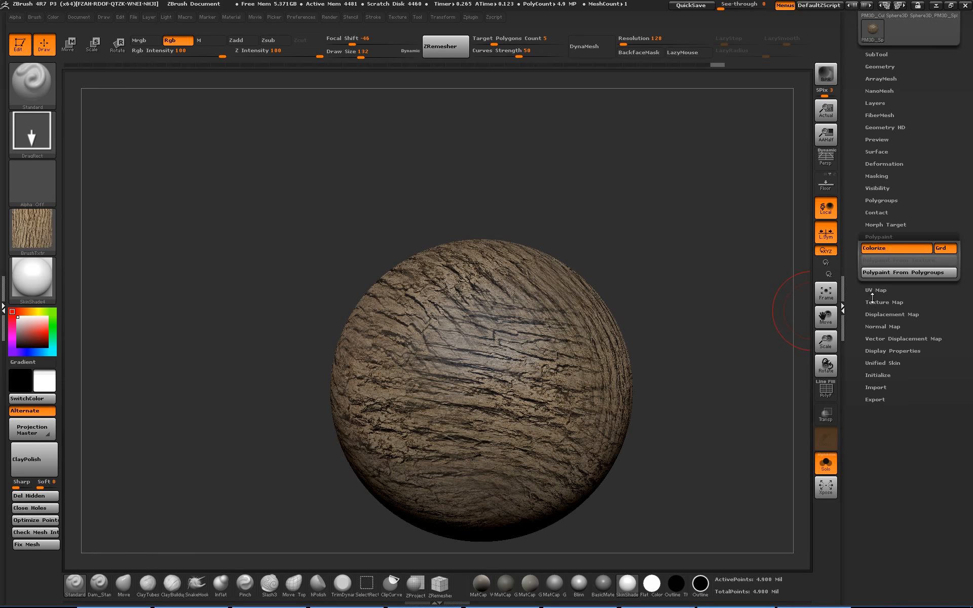
left_click(883, 248)
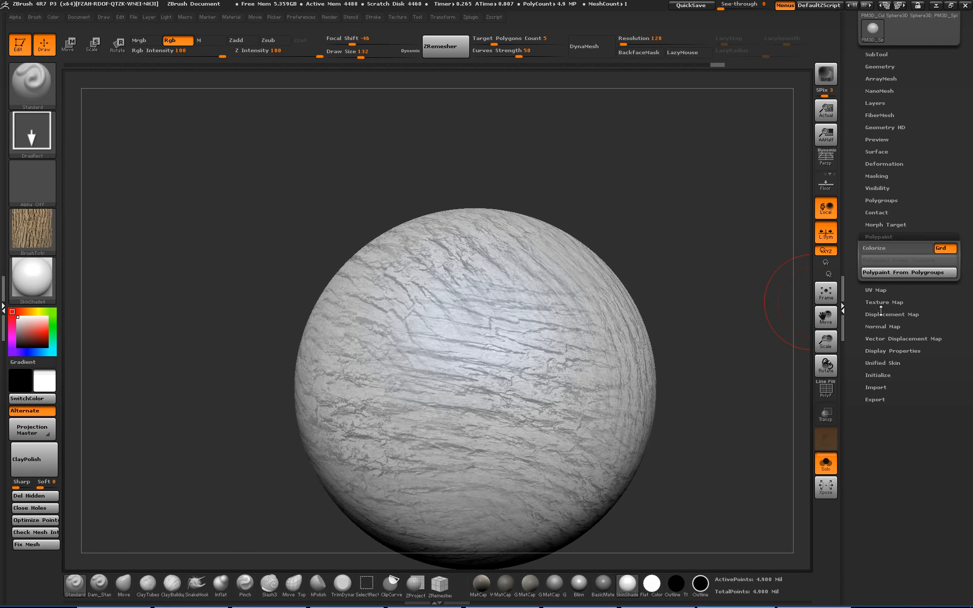
Set the brush to Zadd with no texture and a FreeHand stroke, and try a sculpting stroke on the masked sphere.
left_click(248, 43)
left_click(39, 234)
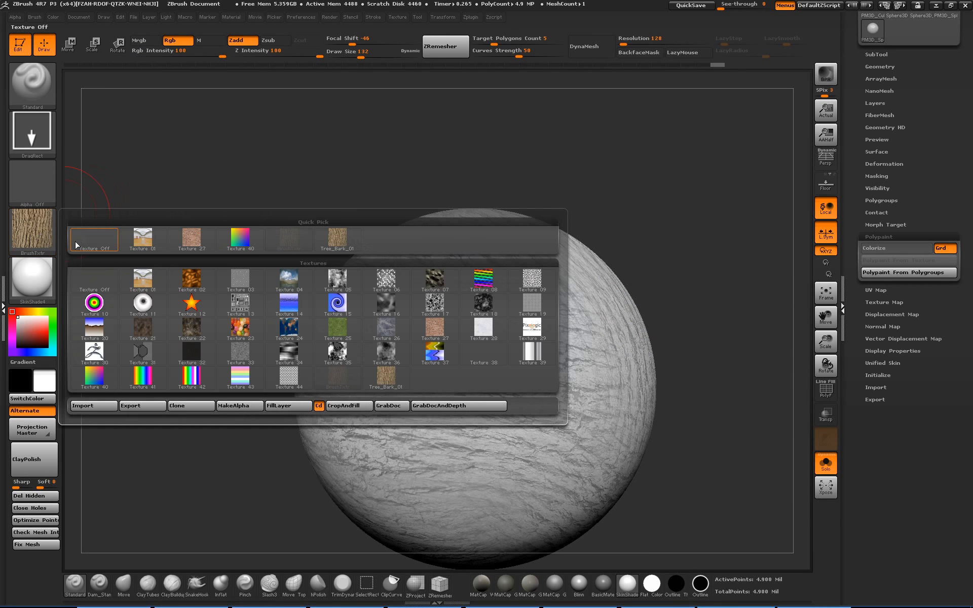
left_click(88, 243)
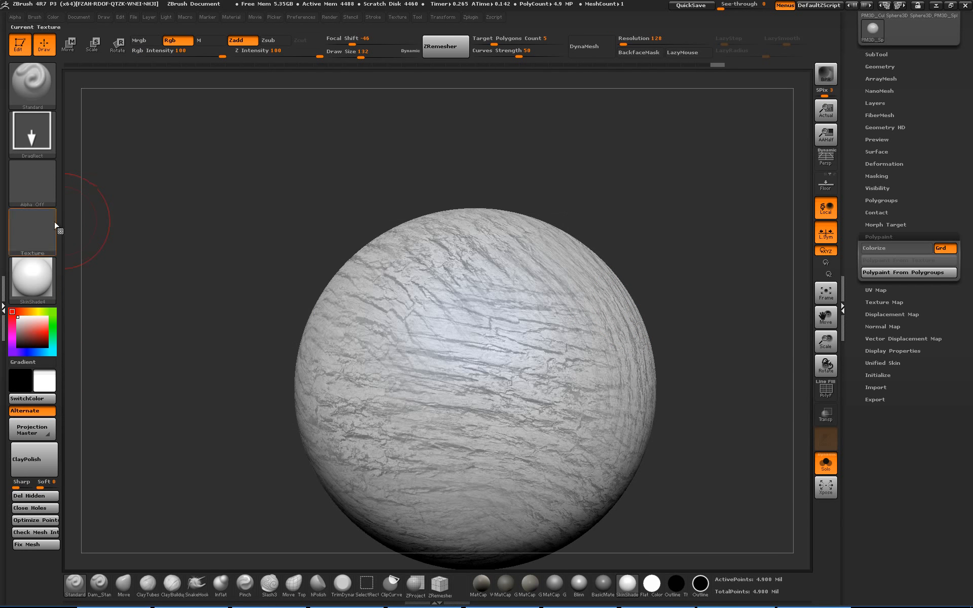
left_click(32, 133)
left_click(191, 142)
mouse_move(502, 309)
left_mouse_down()
mouse_move(552, 329)
mouse_move(456, 350)
mouse_move(450, 327)
left_mouse_up()
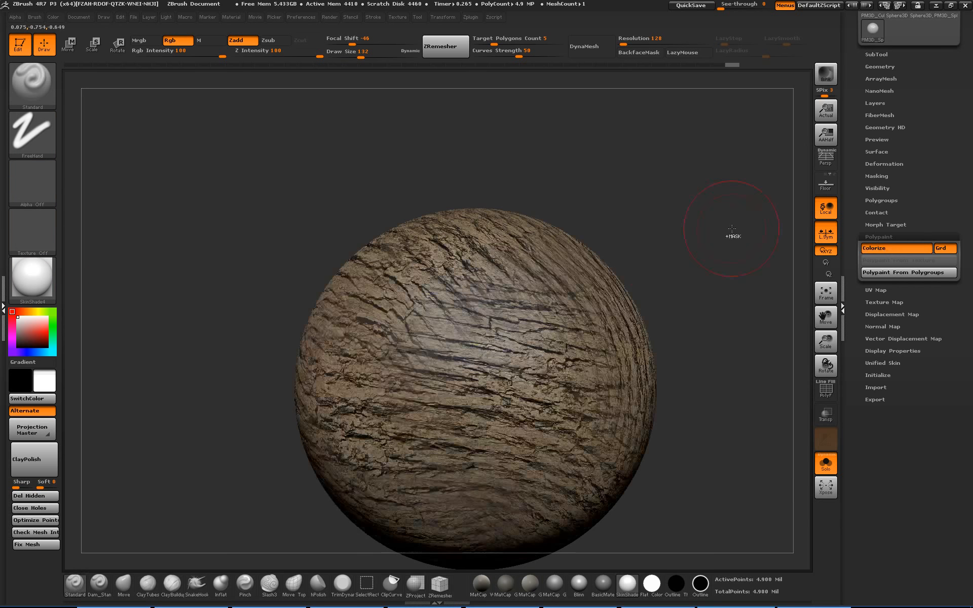
Turn off Colorize, set Z Intensity to 9 and try sculpting strokes on the masked sphere.
left_click_drag(724, 218, 796, 393)
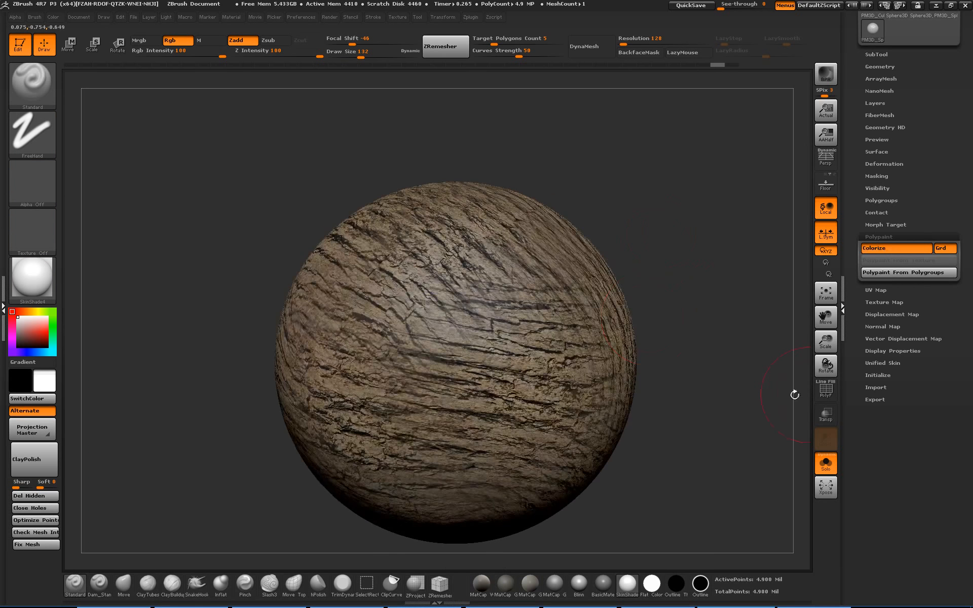
left_click(900, 250)
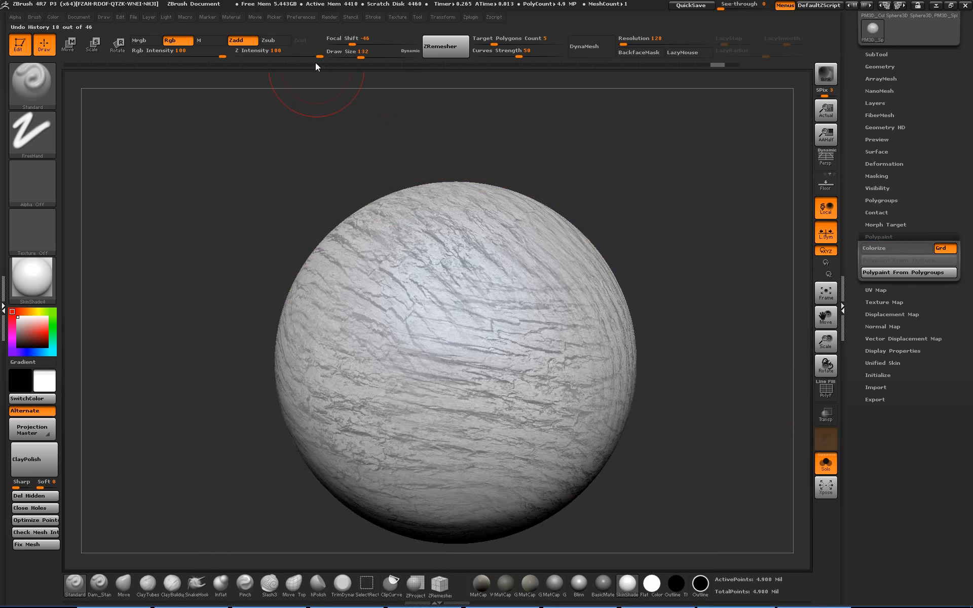
left_click(281, 55)
left_click_drag(281, 55, 258, 55)
mouse_move(477, 319)
left_mouse_down()
mouse_move(537, 330)
mouse_move(395, 345)
left_mouse_up()
mouse_move(466, 378)
left_mouse_down()
mouse_move(477, 395)
mouse_move(432, 400)
left_mouse_up()
mouse_move(719, 358)
left_mouse_down("alt")
mouse_move(757, 378)
mouse_move(781, 244)
mouse_move(759, 294)
mouse_move(747, 254)
mouse_move(714, 278)
mouse_move(728, 287)
left_mouse_up("alt")
key("ctrl+z")
Clear the existing mask with the bark polypaint shown and mask the sphere by colour intensity again.
left_click_drag(734, 243, 739, 271)
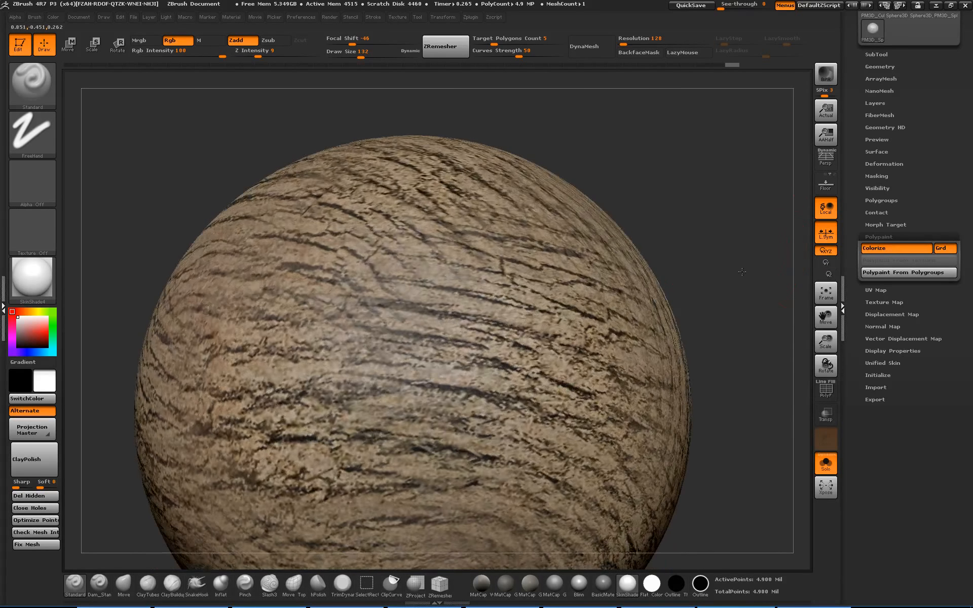
left_click(882, 249)
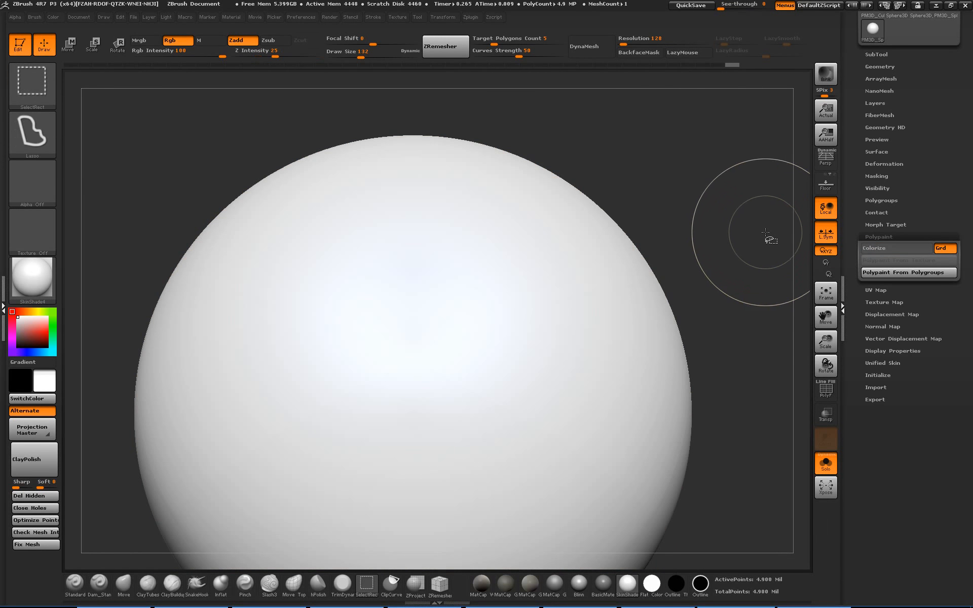
left_click(884, 248)
left_click(882, 175)
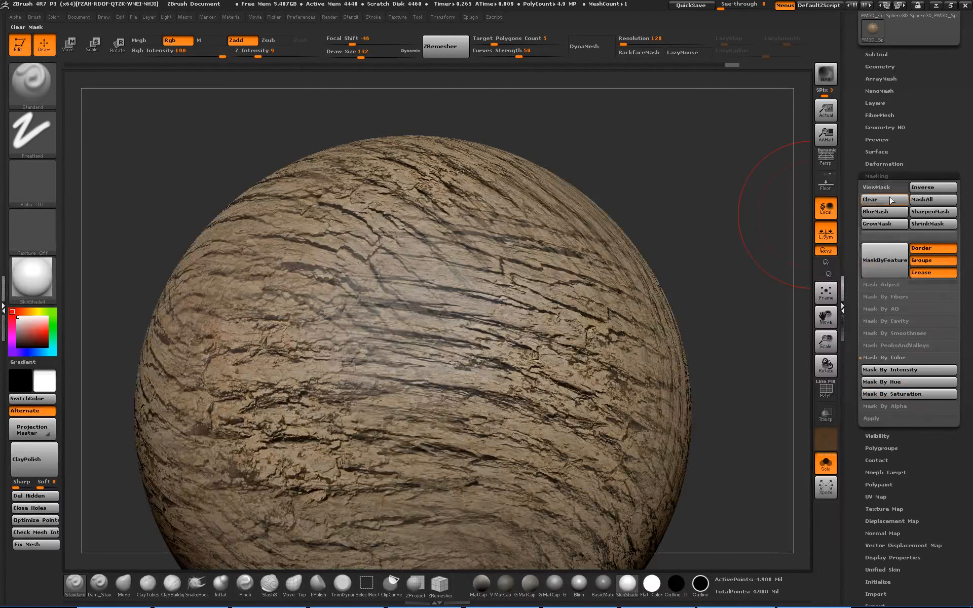
left_click(902, 371)
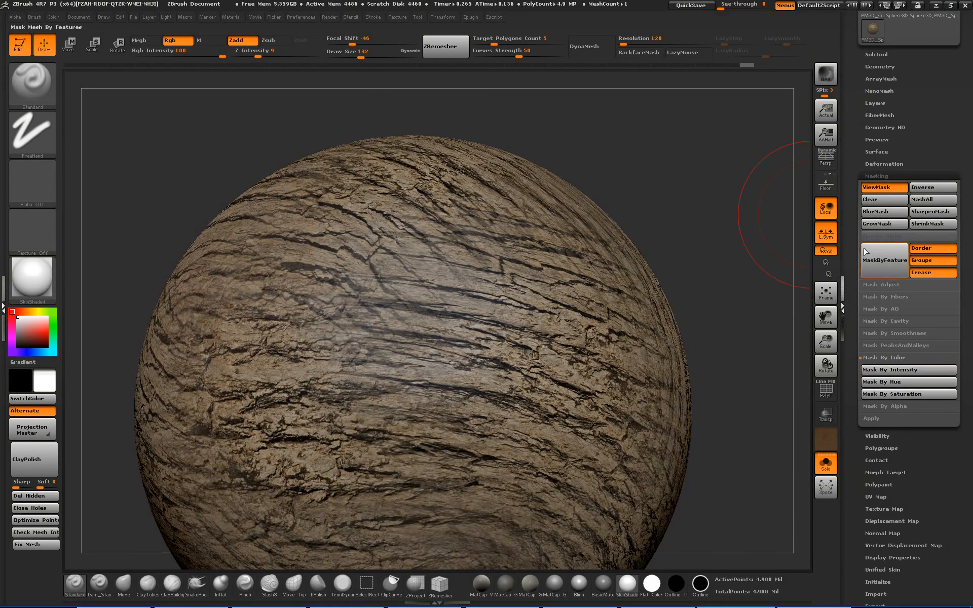
Turn off Colorize to hide the bark polypaint and invert the sphere's mask.
left_click_drag(852, 192, 849, 115)
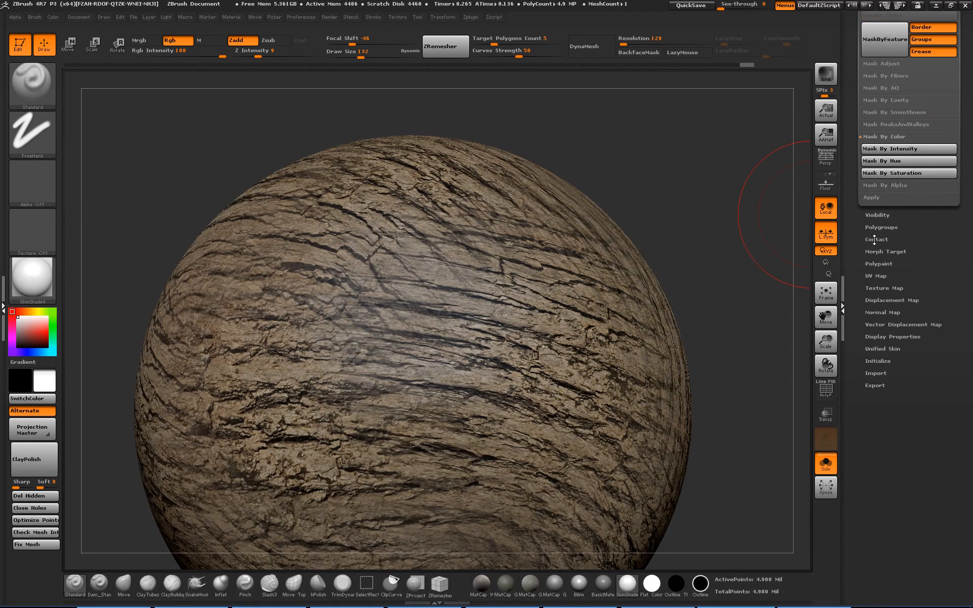
left_click(877, 264)
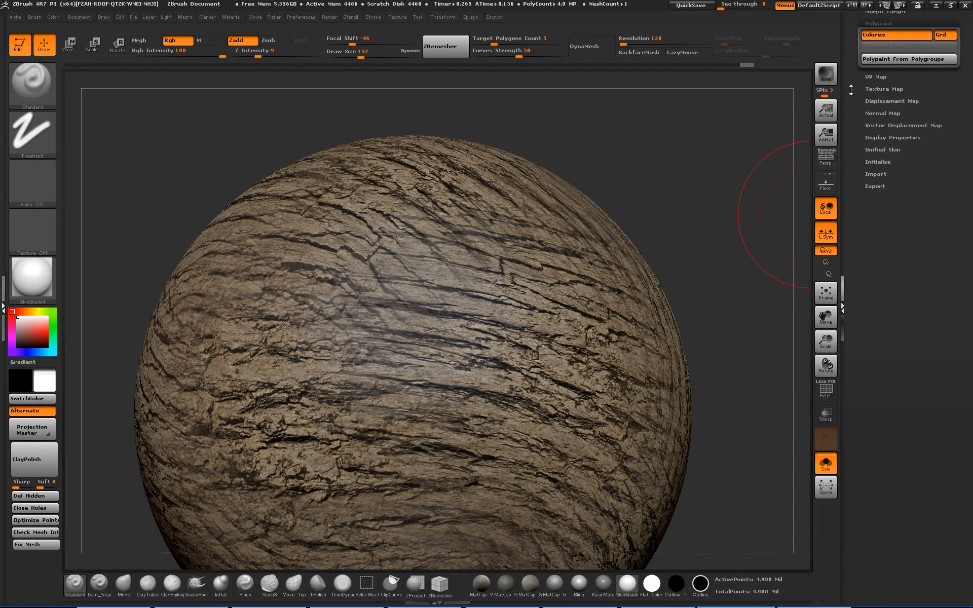
left_click(893, 174)
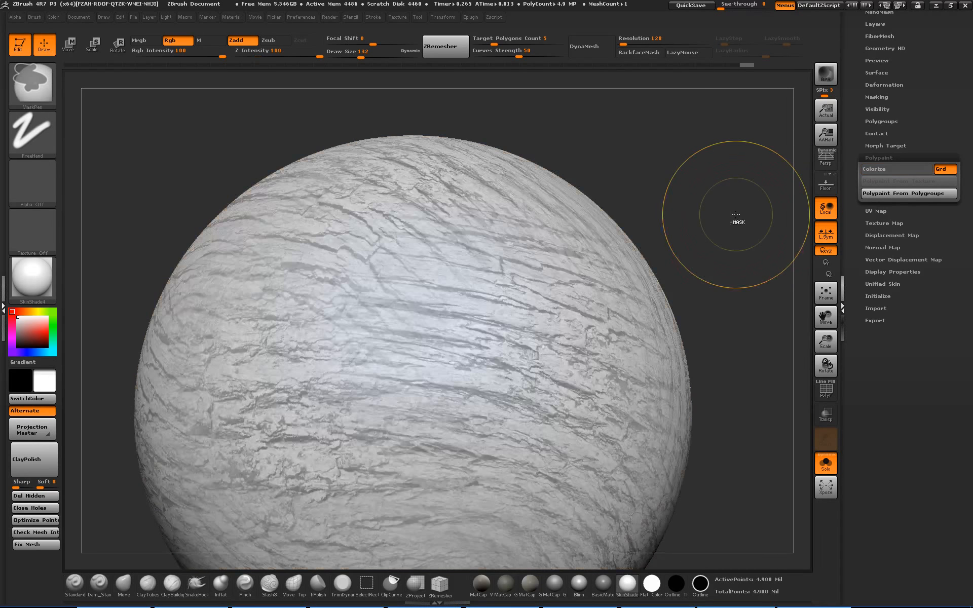
mouse_move(712, 229)
left_mouse_down()
mouse_move(780, 264)
mouse_move(683, 276)
left_mouse_up()
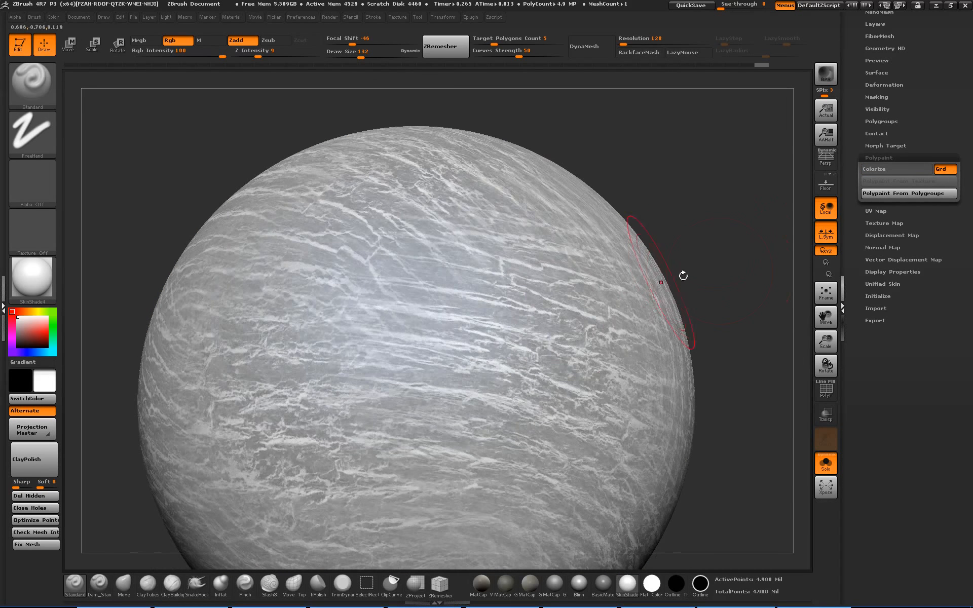
Try a low-intensity sculpting stroke across the sphere with the inverted mask and undo it.
left_click_drag(492, 323, 384, 317)
mouse_move(715, 225)
left_mouse_down()
mouse_move(731, 269)
mouse_move(703, 282)
left_mouse_up()
left_click_drag(685, 350, 733, 398)
left_click_drag(715, 356, 720, 451, "alt")
key("ctrl+z")
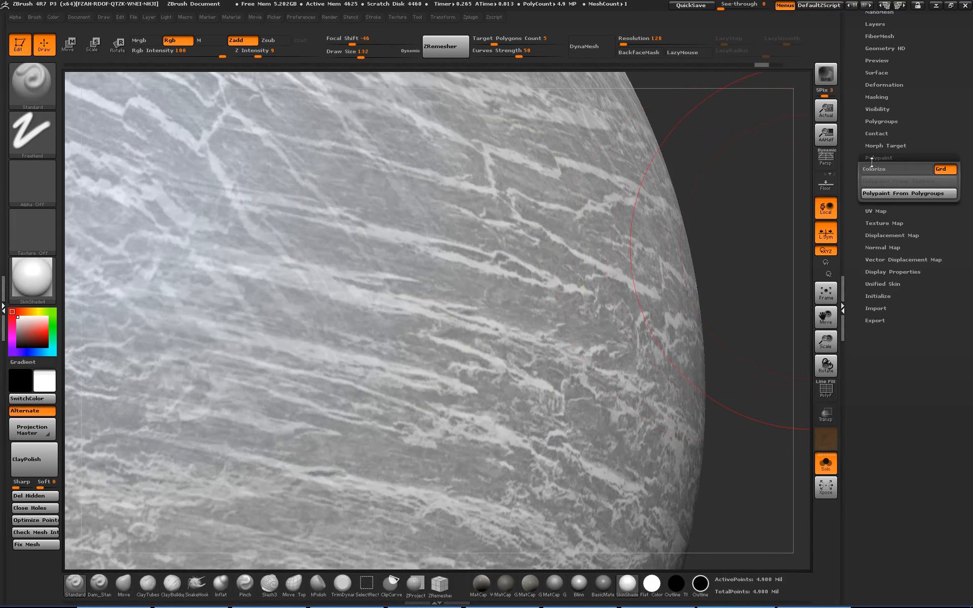
Blur the sphere's inverted colour-intensity mask twice to soften its edges.
left_click_drag(866, 73, 880, 158)
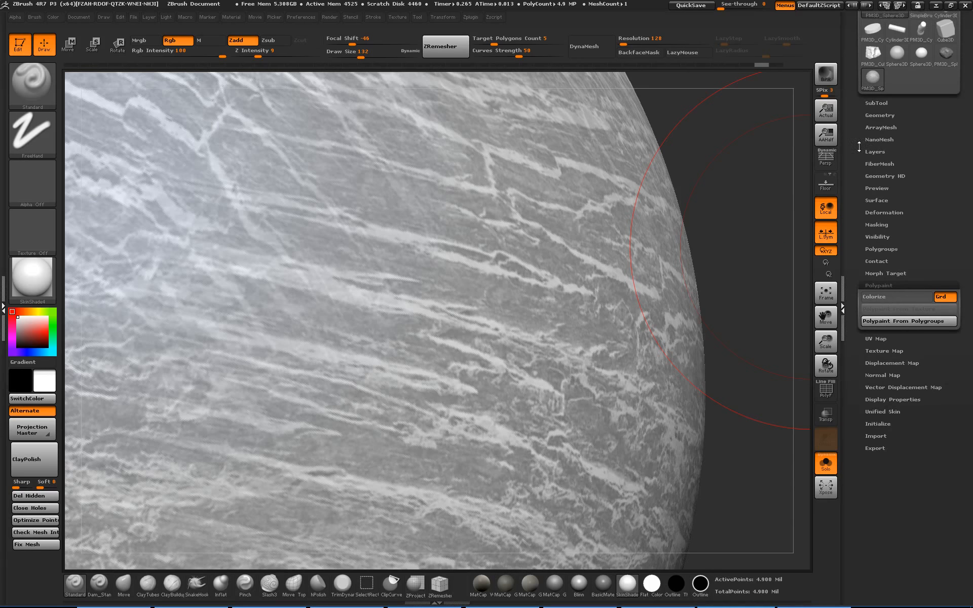
left_click(876, 227)
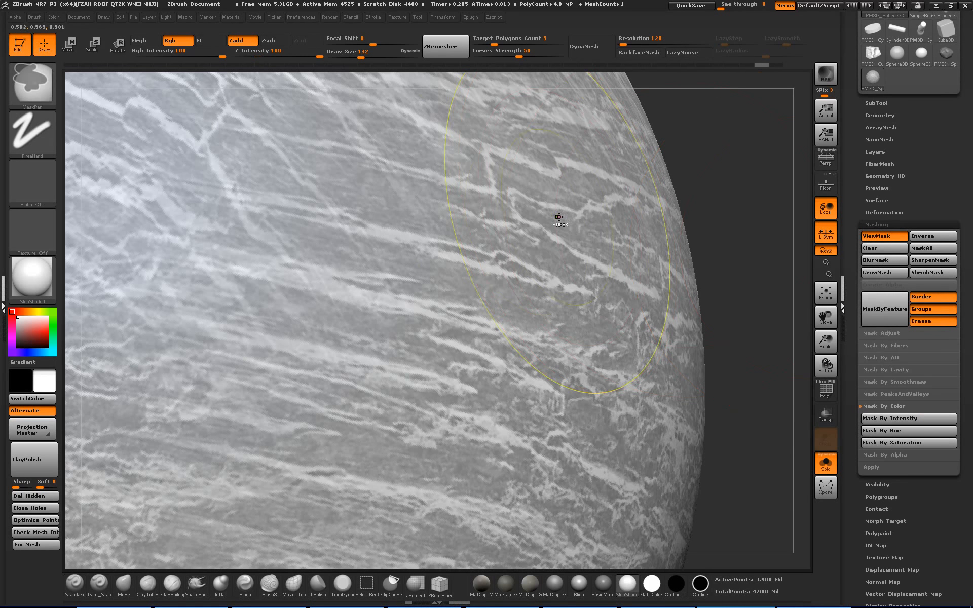
left_click(527, 227, "ctrl")
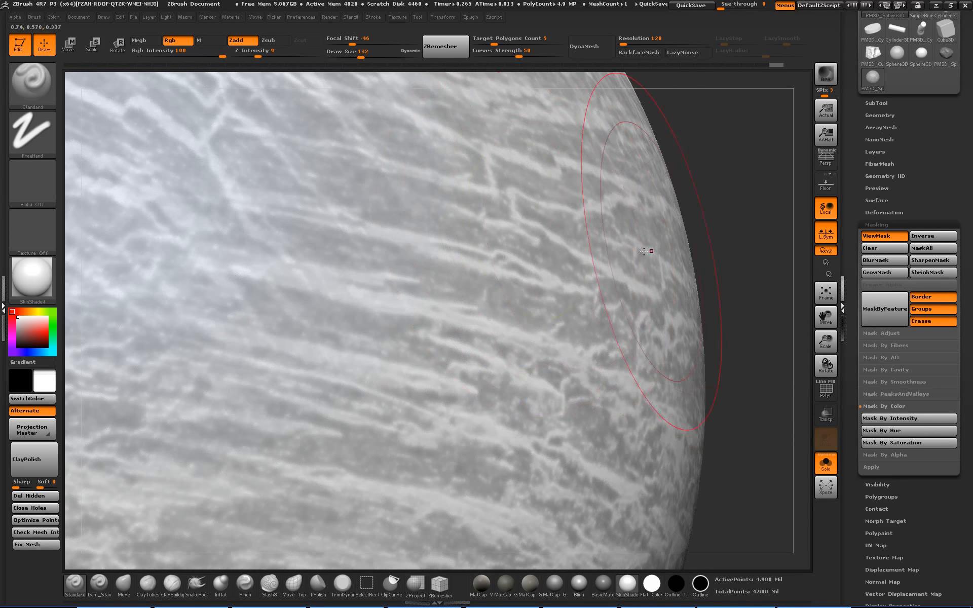
left_click(894, 262)
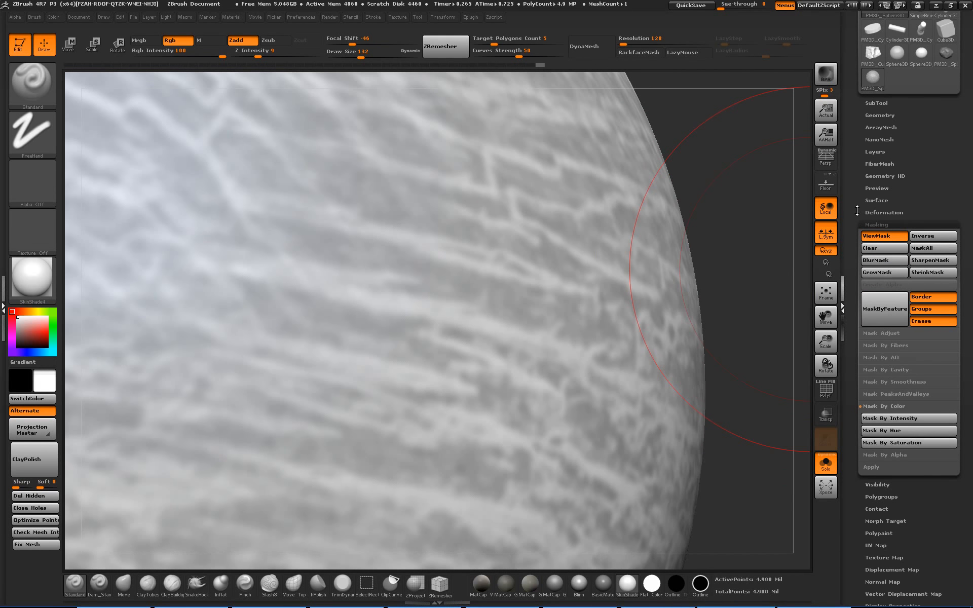
Try sculpting strokes on the sphere through the blurred mask and undo them.
left_click_drag(857, 211, 857, 51)
left_click_drag(772, 248, 741, 157, "alt")
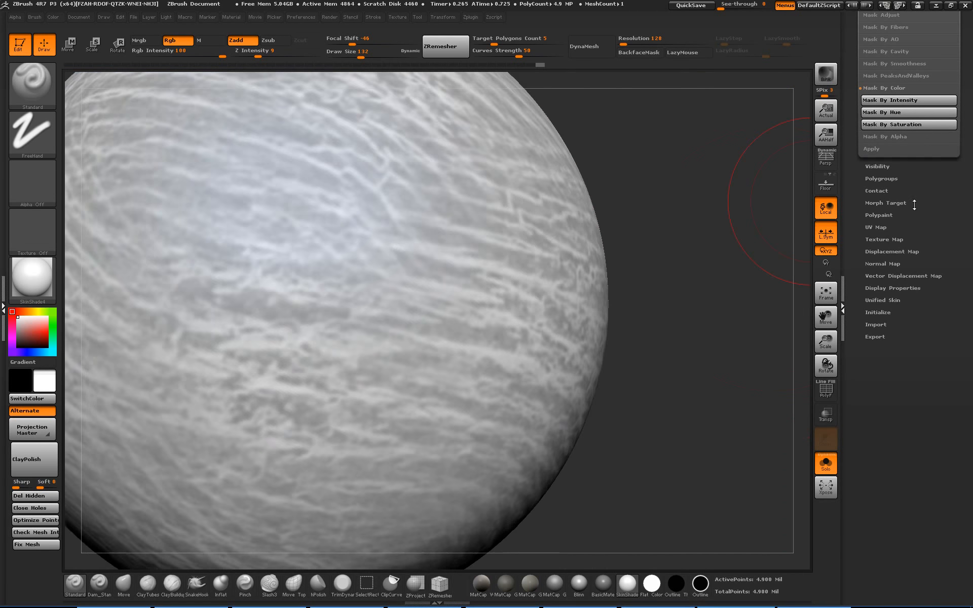
left_click_drag(777, 258, 796, 281, "alt")
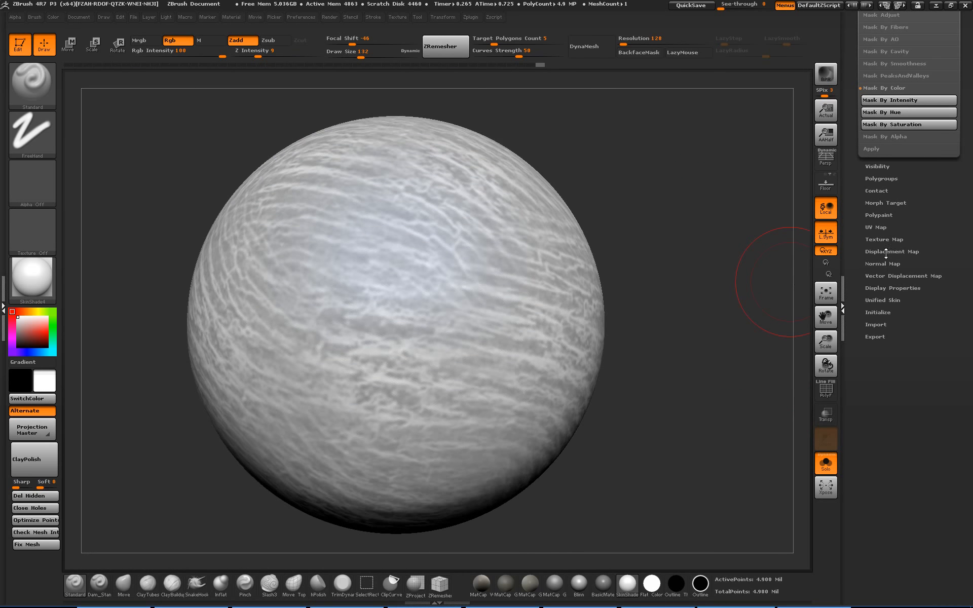
mouse_move(497, 298)
left_mouse_down()
mouse_move(451, 285)
mouse_move(505, 294)
mouse_move(447, 337)
left_mouse_up()
key("ctrl+z")
mouse_move(556, 296)
left_mouse_down()
mouse_move(446, 304)
mouse_move(502, 350)
mouse_move(532, 355)
left_mouse_up()
mouse_move(632, 365)
left_mouse_down()
mouse_move(735, 304)
mouse_move(752, 304)
left_mouse_up()
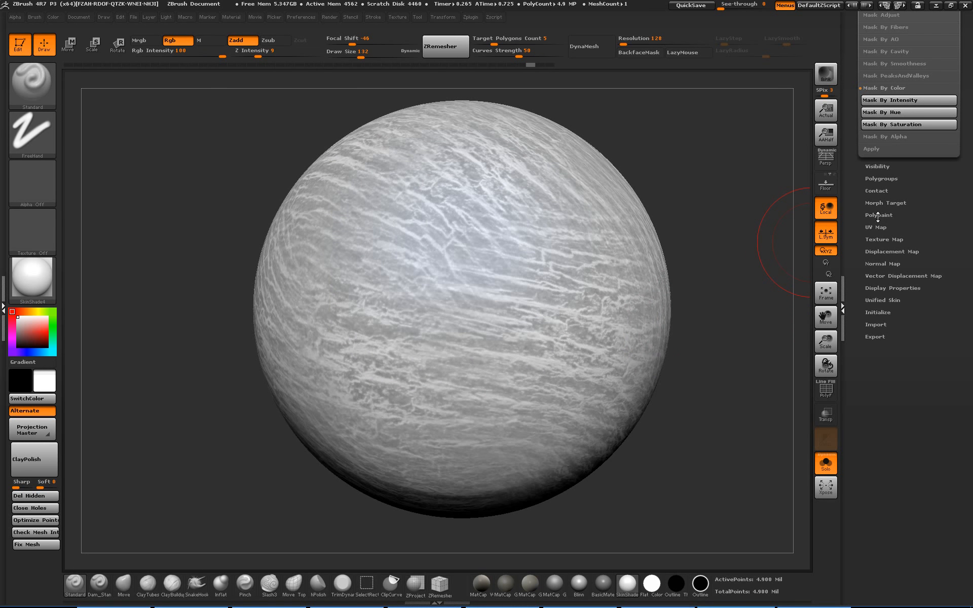
Apply a slight negative Inflate deformation to the masked sphere to create bark relief.
left_click_drag(857, 183, 870, 269)
left_click(888, 146)
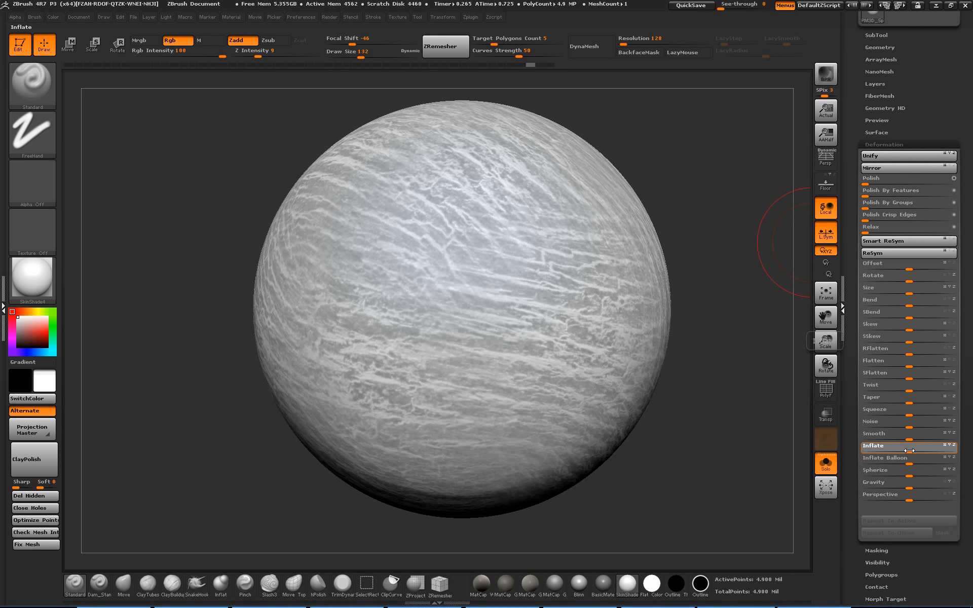
left_click_drag(909, 451, 900, 446)
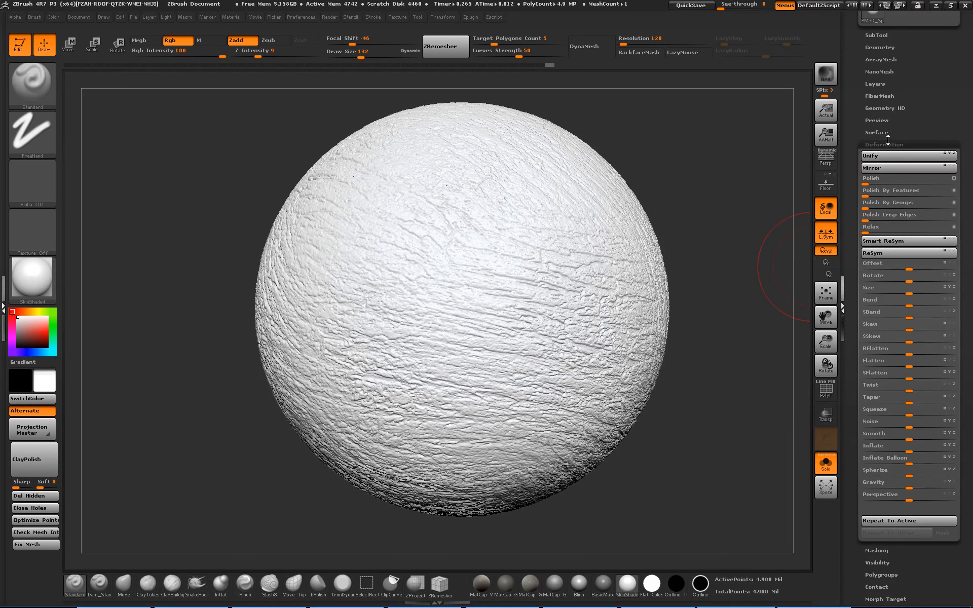
left_click(884, 144)
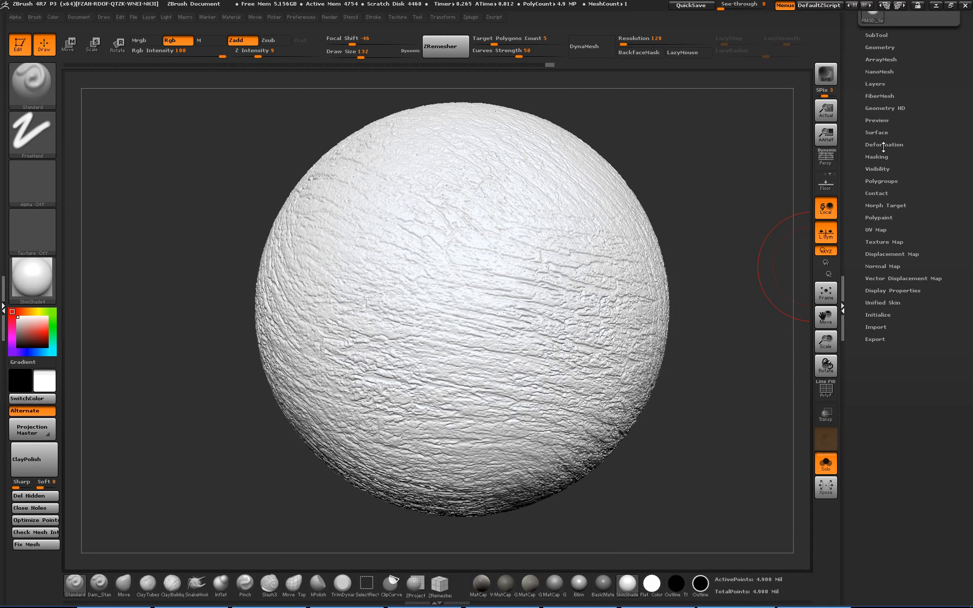
Turn Colorize back on for the deformed sphere and inspect the bark relief together with its polypaint.
left_click(879, 217)
left_click(896, 229)
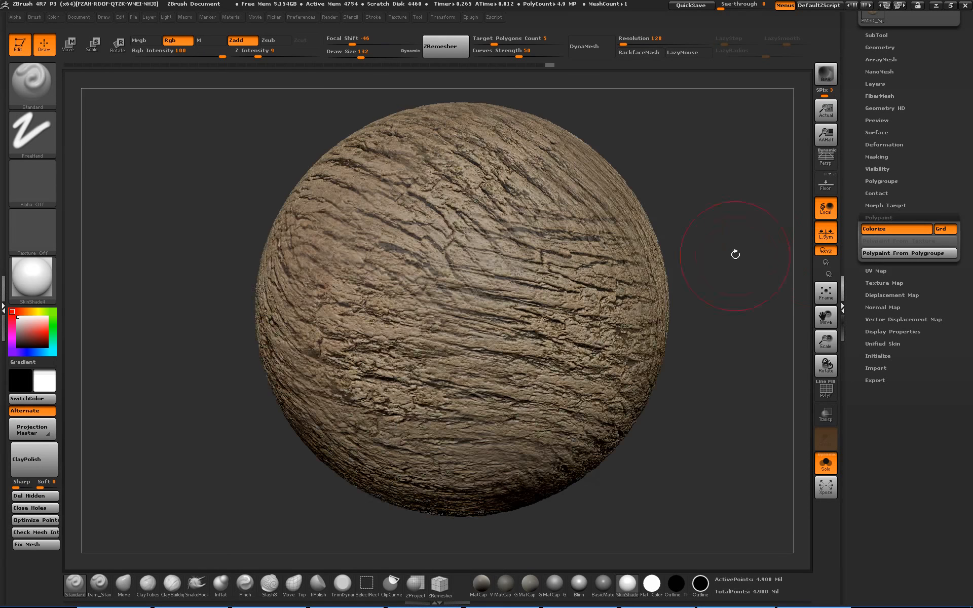
mouse_move(736, 260)
left_mouse_down()
mouse_move(395, 320)
mouse_move(238, 320)
mouse_move(254, 360)
mouse_move(622, 317)
mouse_move(685, 341)
mouse_move(688, 370)
mouse_move(713, 349)
left_mouse_up()
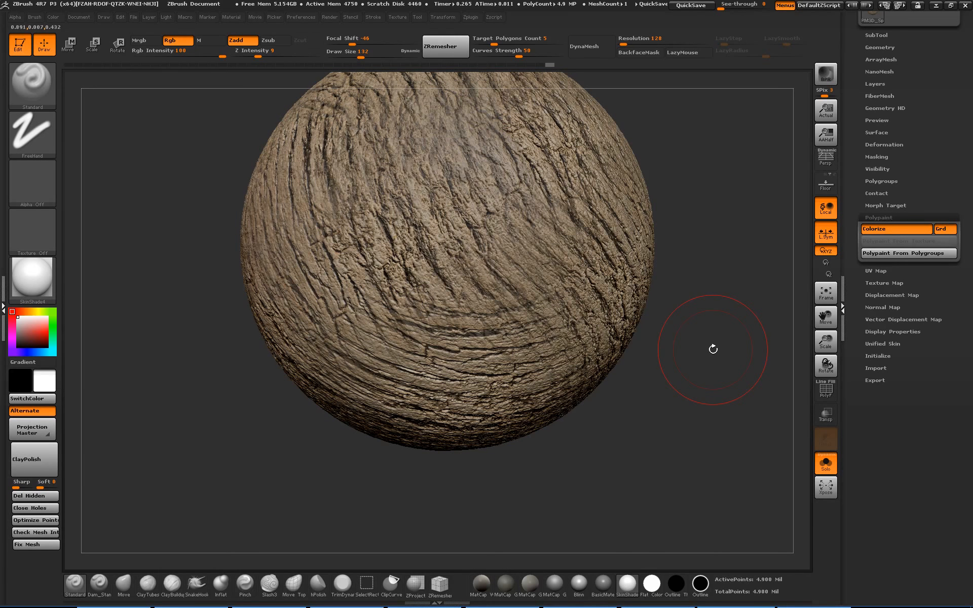
Preview the bark sphere with BasicMaterial, Blinn and Flat Color, and restore SkinShade4.
left_click(603, 584)
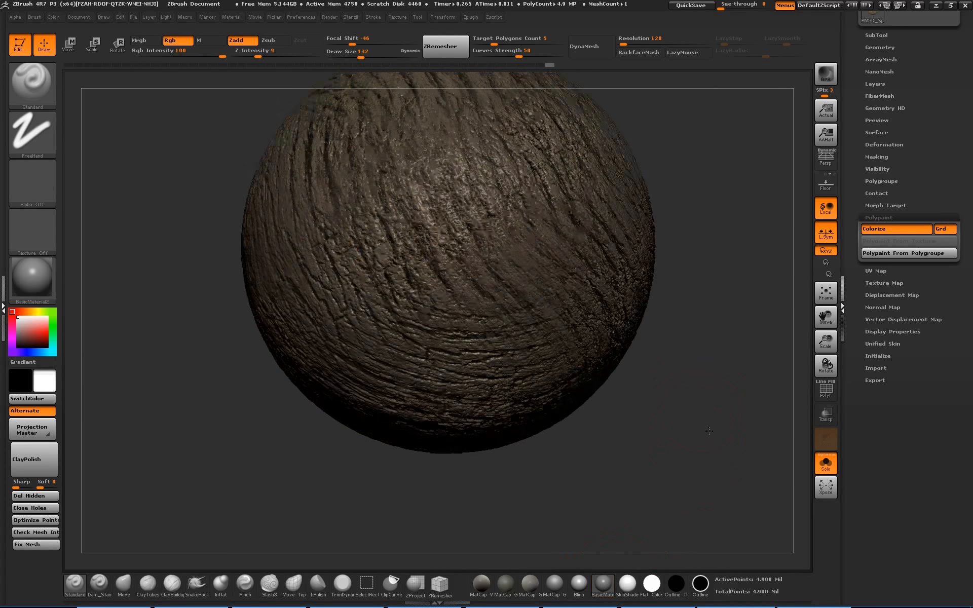
left_click_drag(709, 431, 554, 501, "alt")
left_click(582, 585)
mouse_move(554, 501)
left_mouse_down("alt")
mouse_move(662, 491)
mouse_move(706, 520)
mouse_move(720, 501)
mouse_move(713, 456)
mouse_move(705, 490)
left_mouse_up("alt")
left_click(652, 588)
left_click(628, 584)
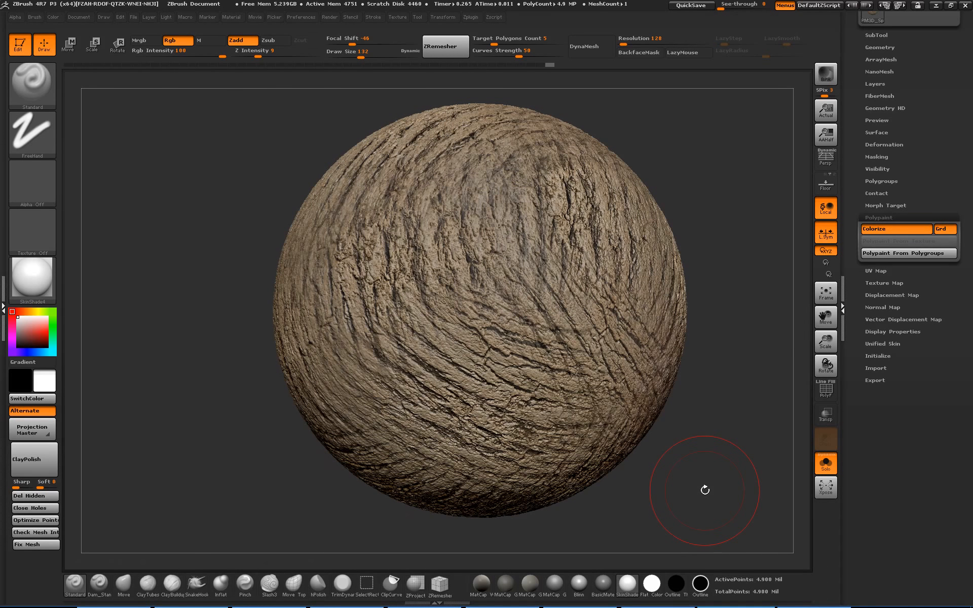
Switch to Winamp, start the playlist track "Seal" by Jackson & His Computerband and minimize the player.
key("super")
key("super")
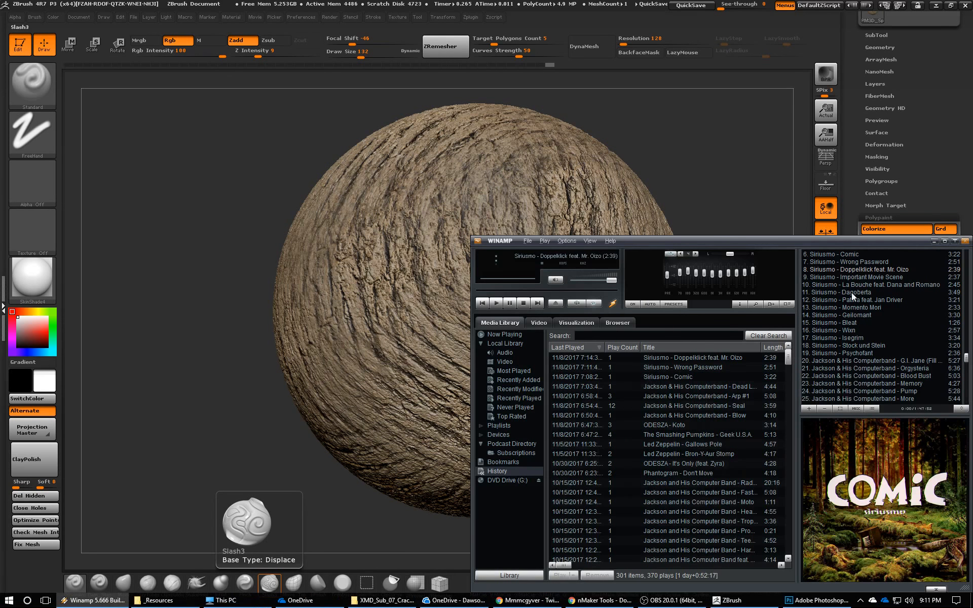
left_click(856, 272)
scroll(856, 274, "up", 2)
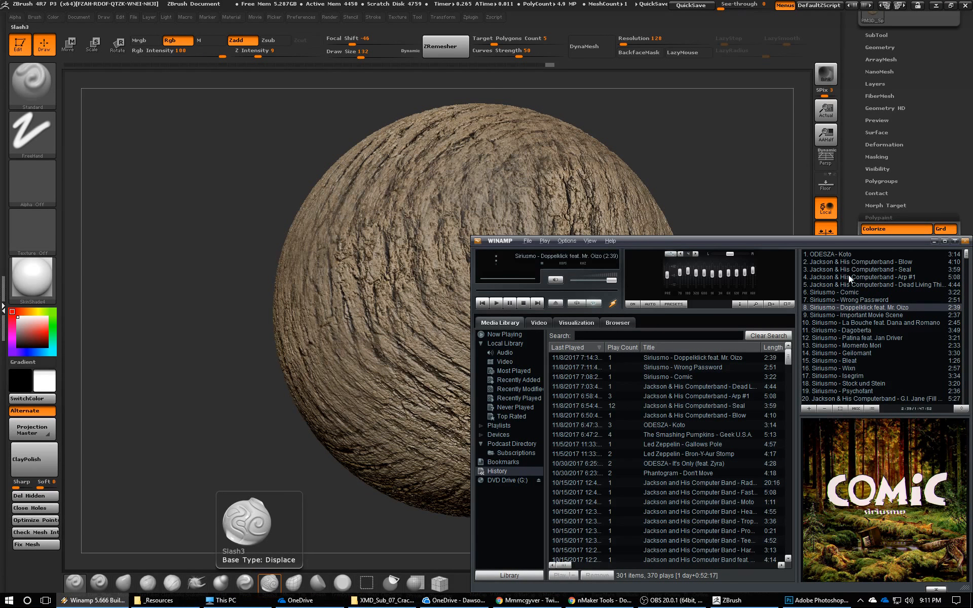
left_click(856, 263)
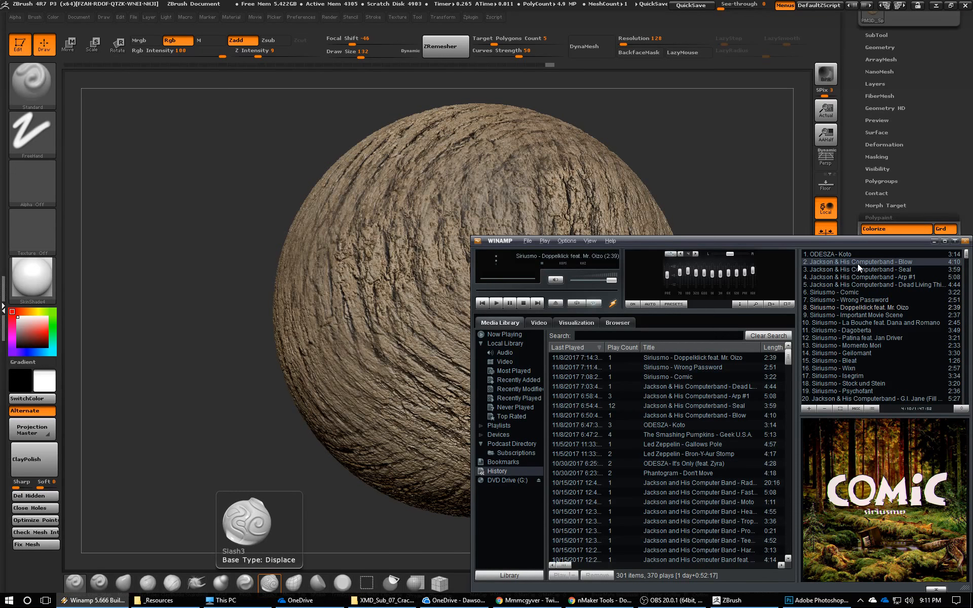
double_click(858, 263)
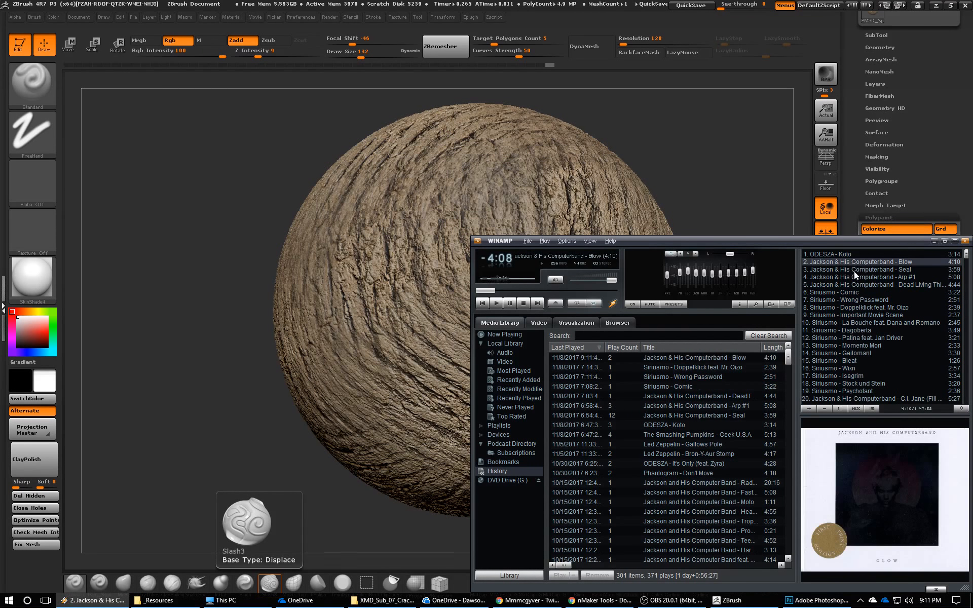
left_click(865, 270)
left_click(935, 241)
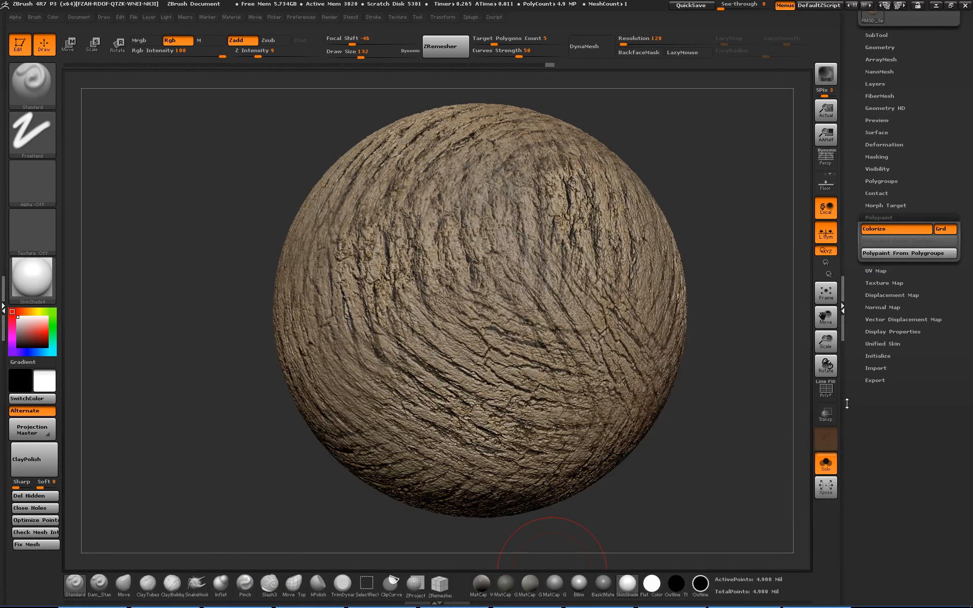
left_click_drag(717, 355, 750, 363)
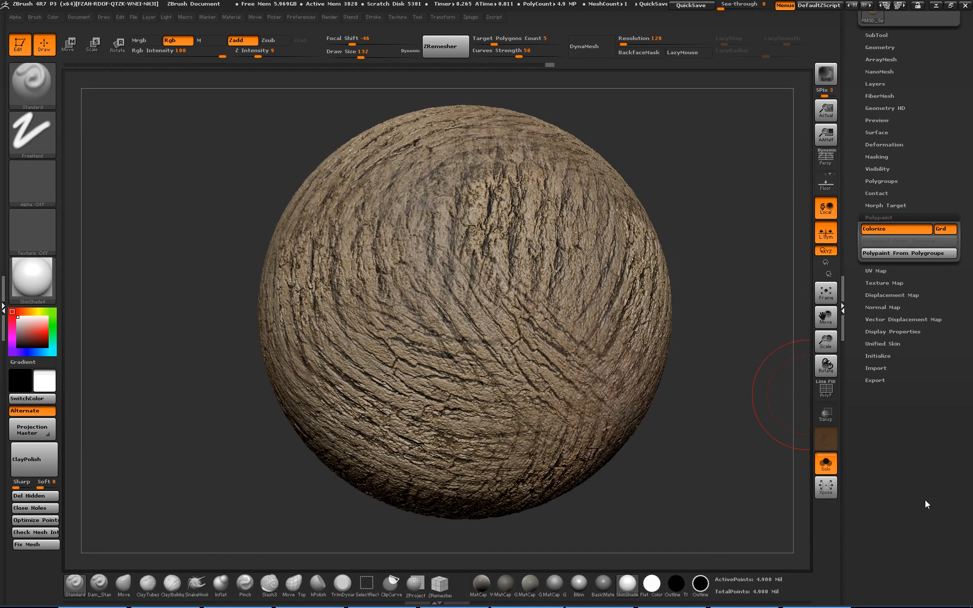
mouse_move(512, 606)
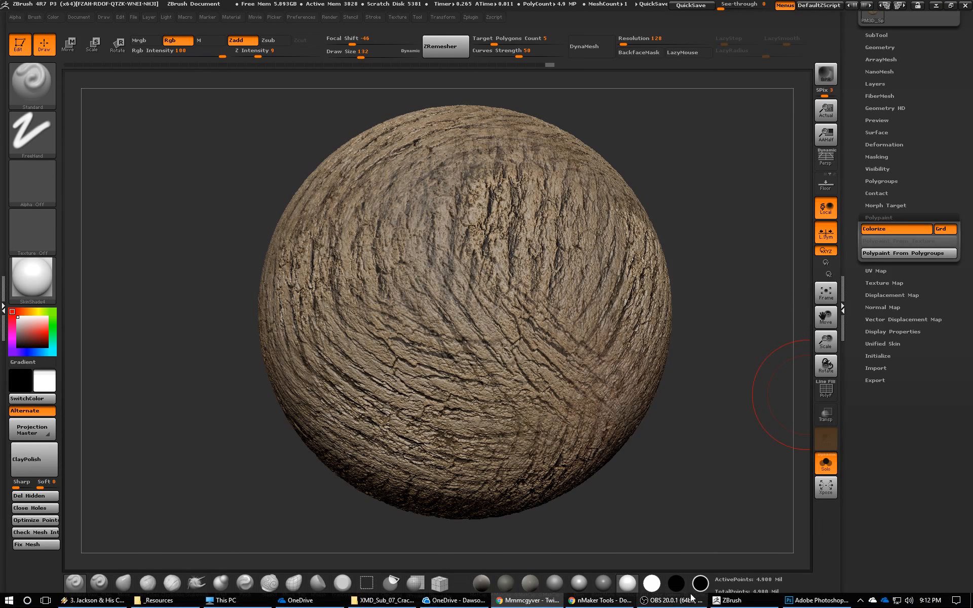